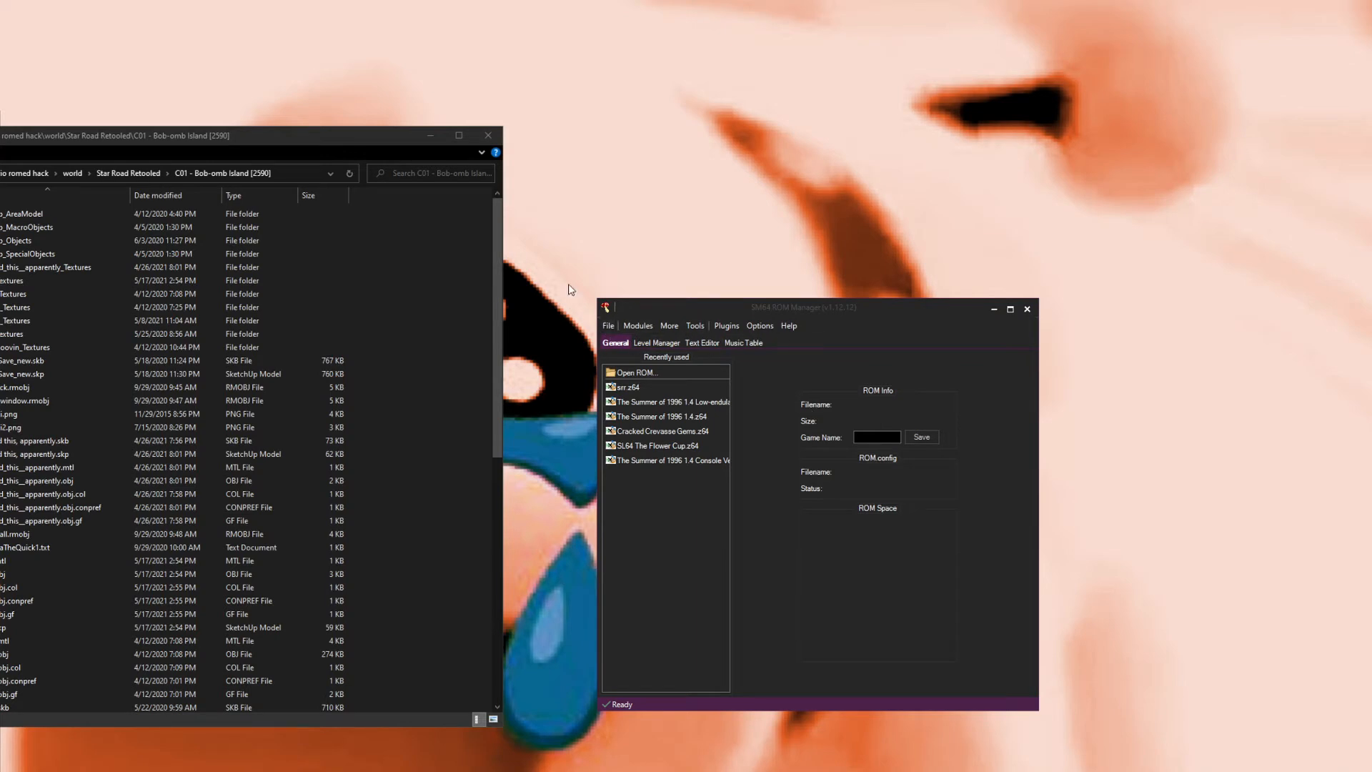
left_click(789, 326)
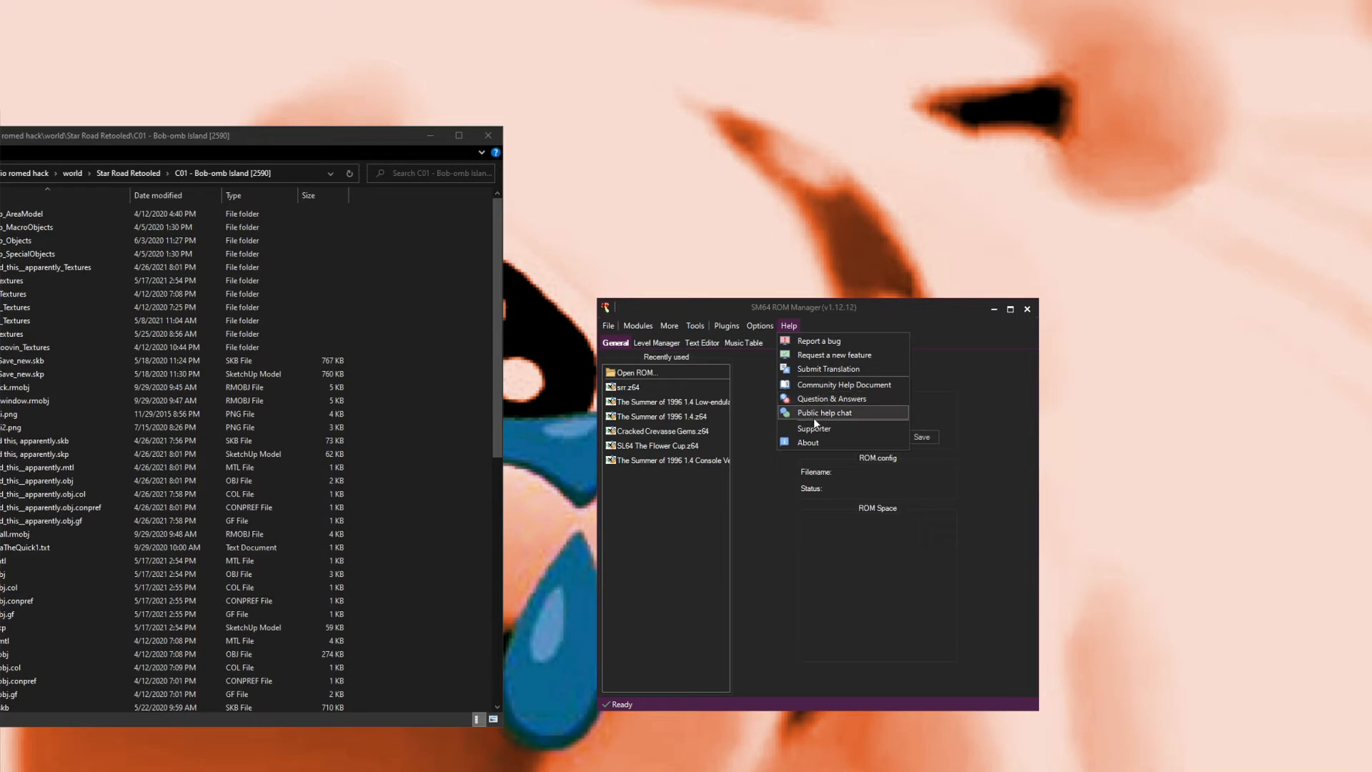
left_click(743, 423)
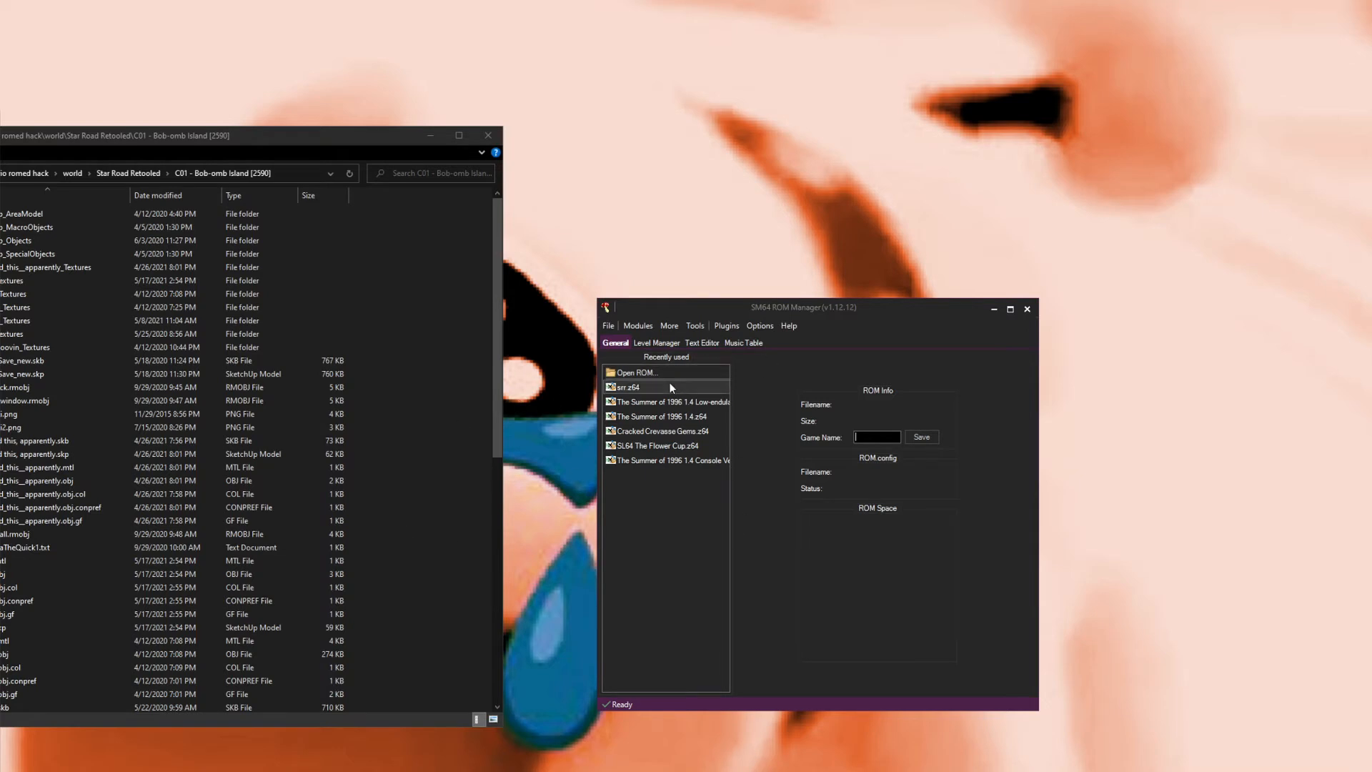
Step: Open the ROM torial.z64 from the roms folder in the ROM manager
left_click(630, 373)
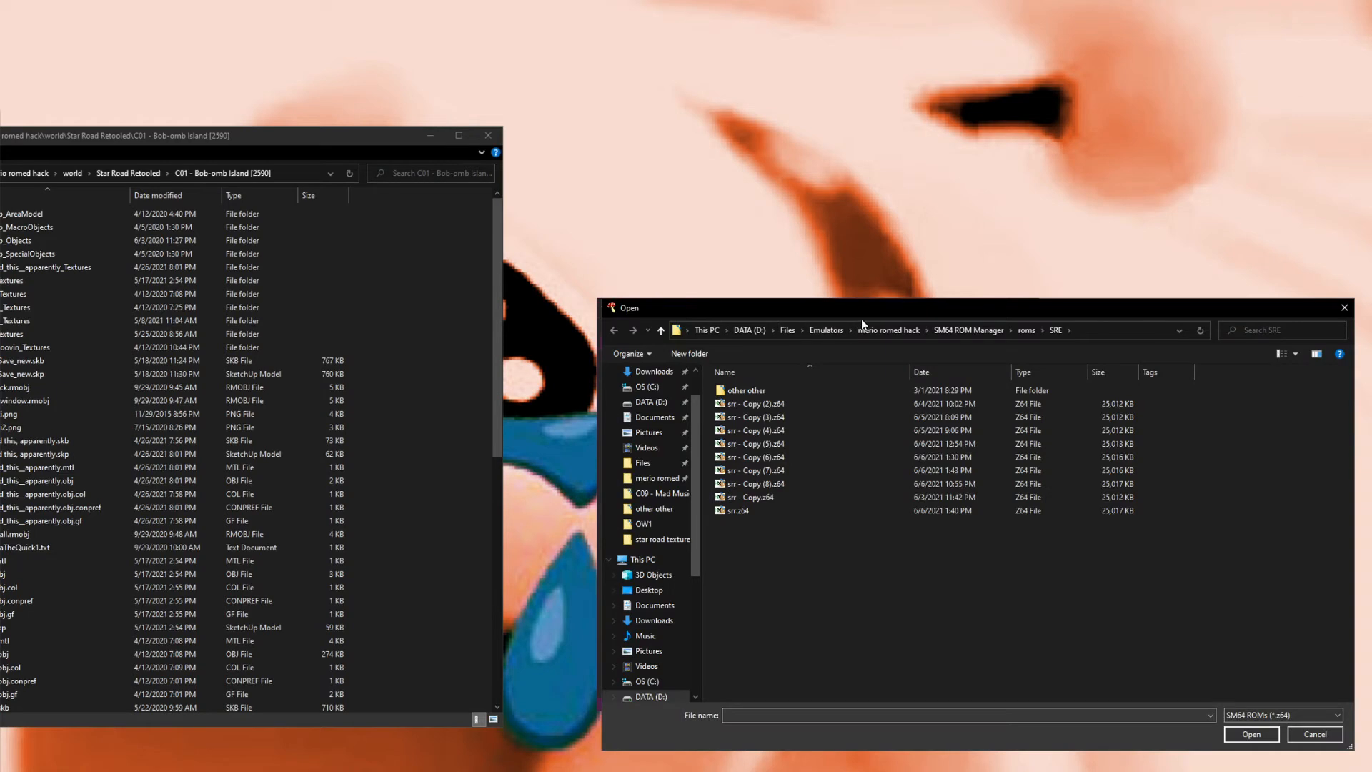
left_click(1023, 330)
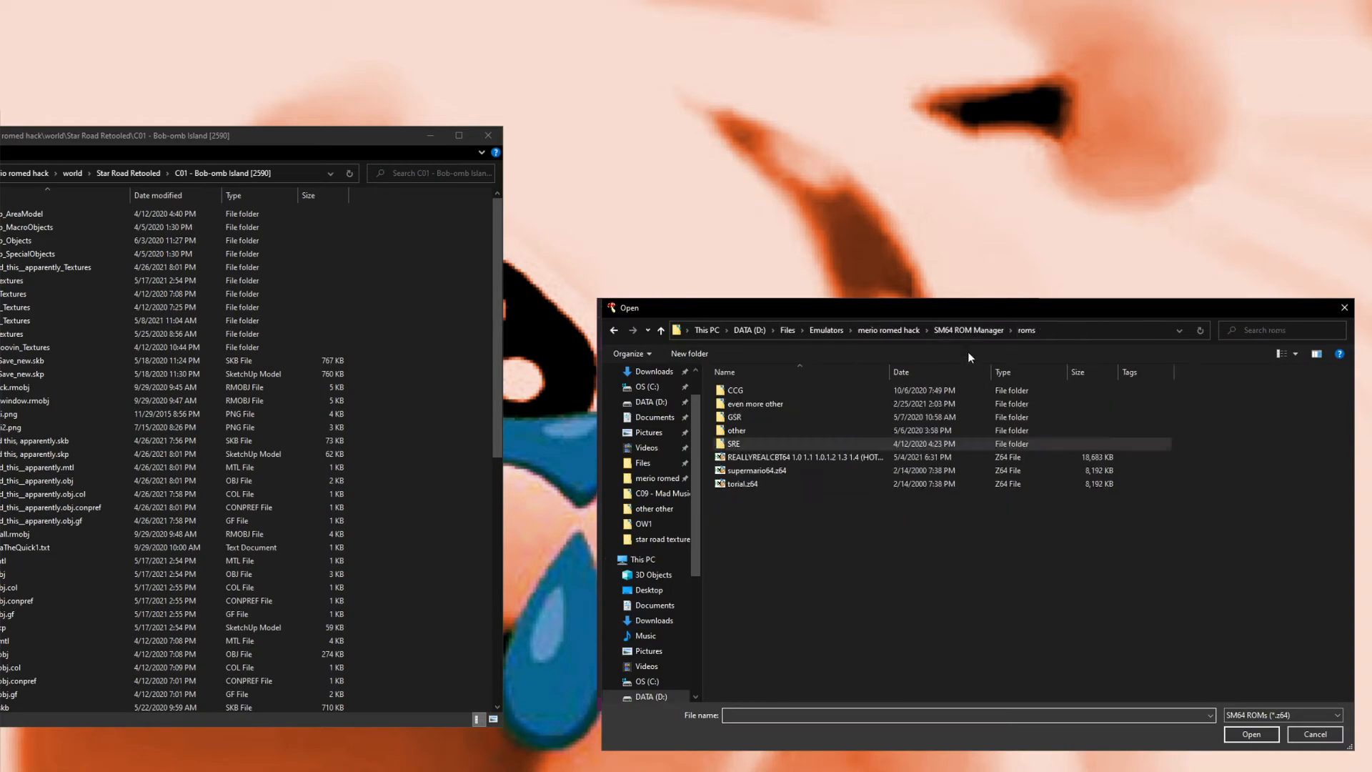
double_click(753, 482)
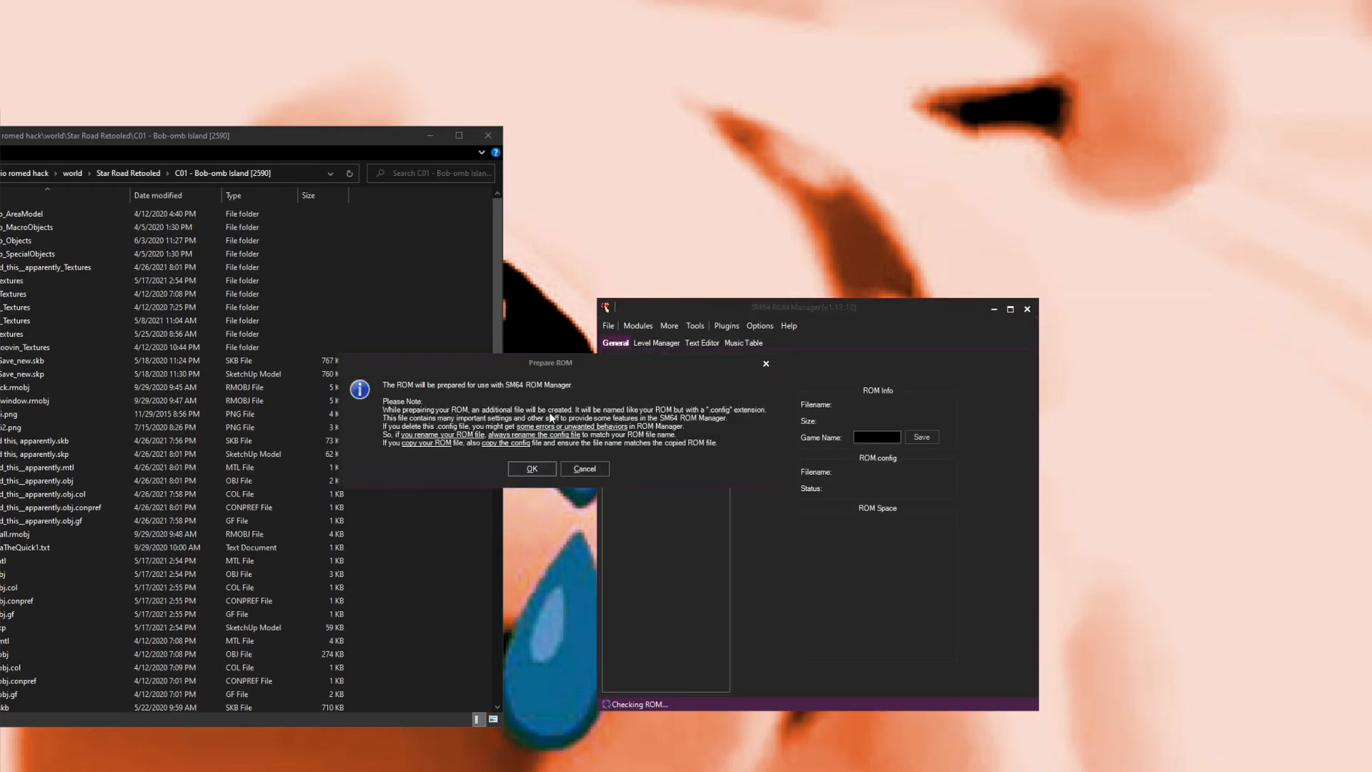
left_click_drag(576, 366, 783, 392)
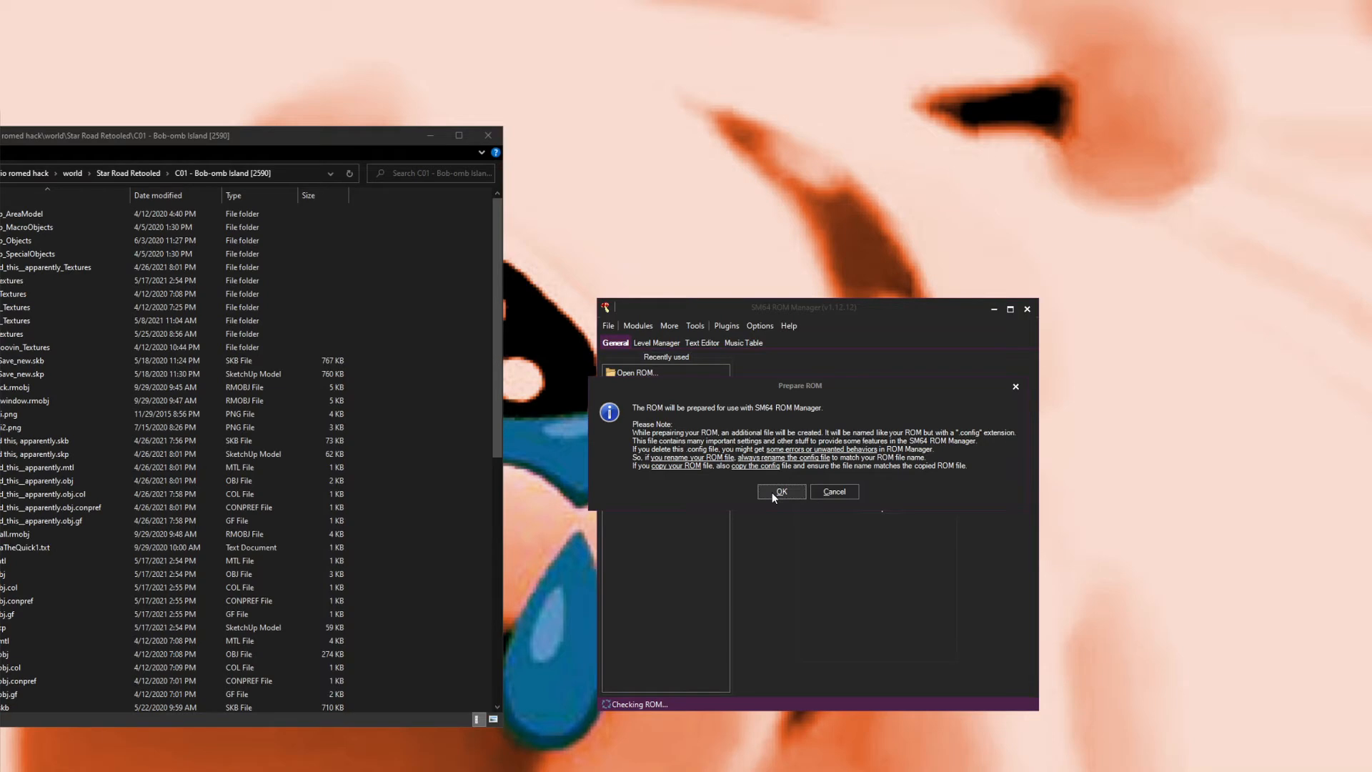
Step: Browse the ROM manager's roms folders in the file explorer and inspect a zip archive's contents
left_click(155, 158)
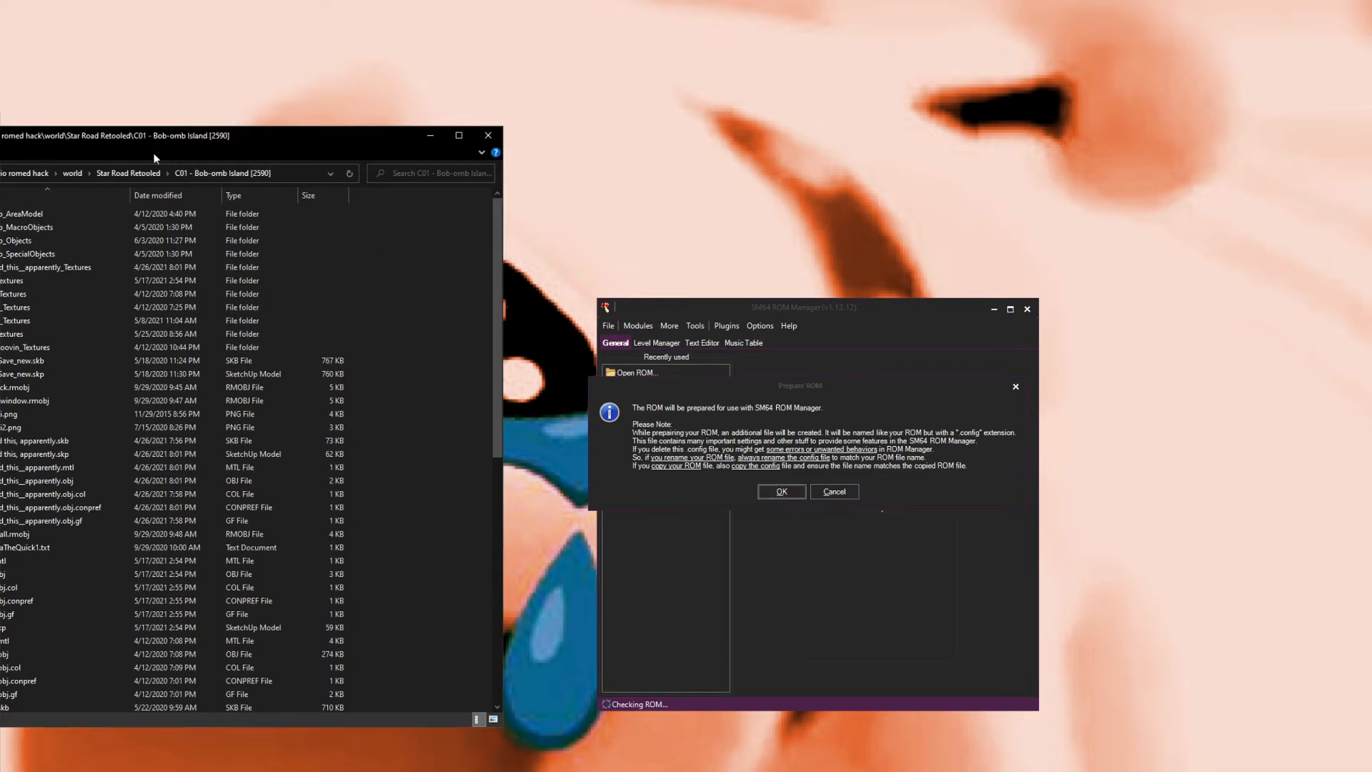
left_click(15, 174)
double_click(24, 334)
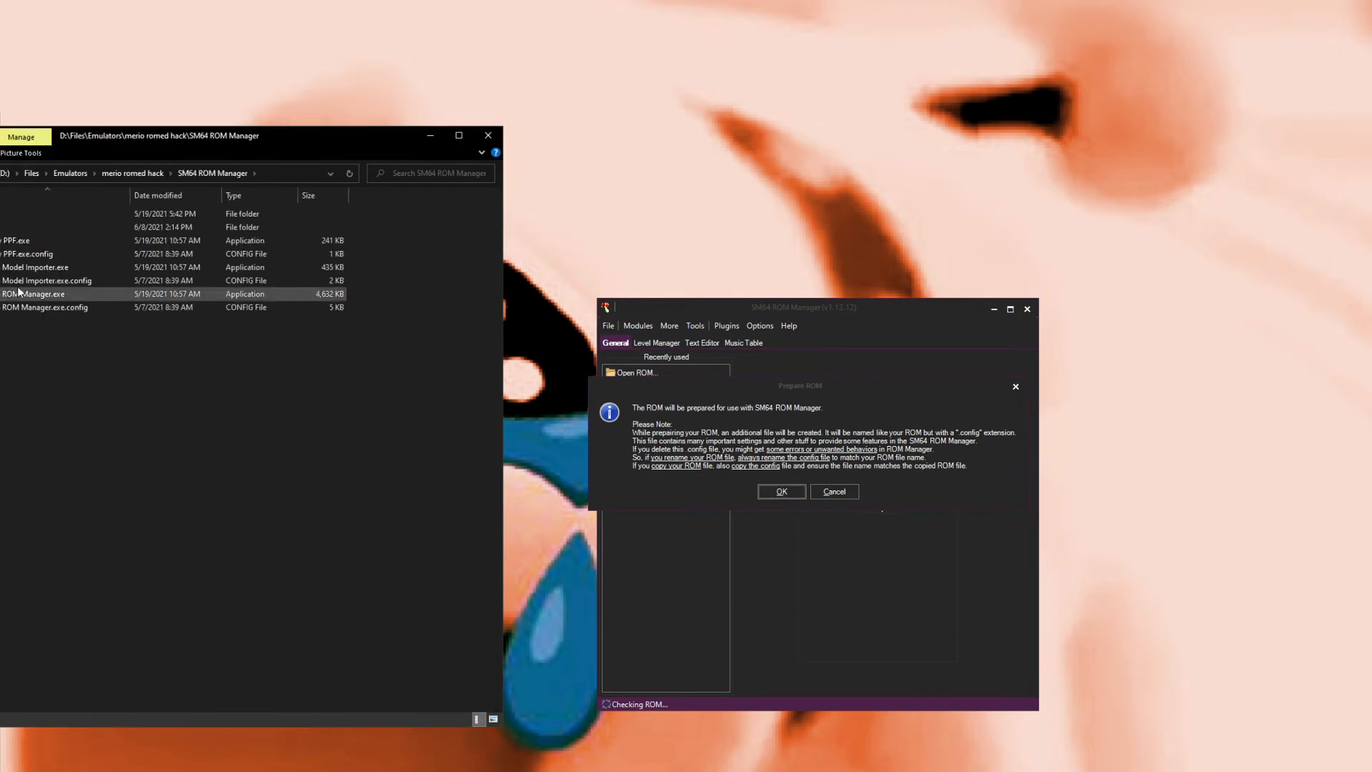
double_click(11, 235)
double_click(10, 267)
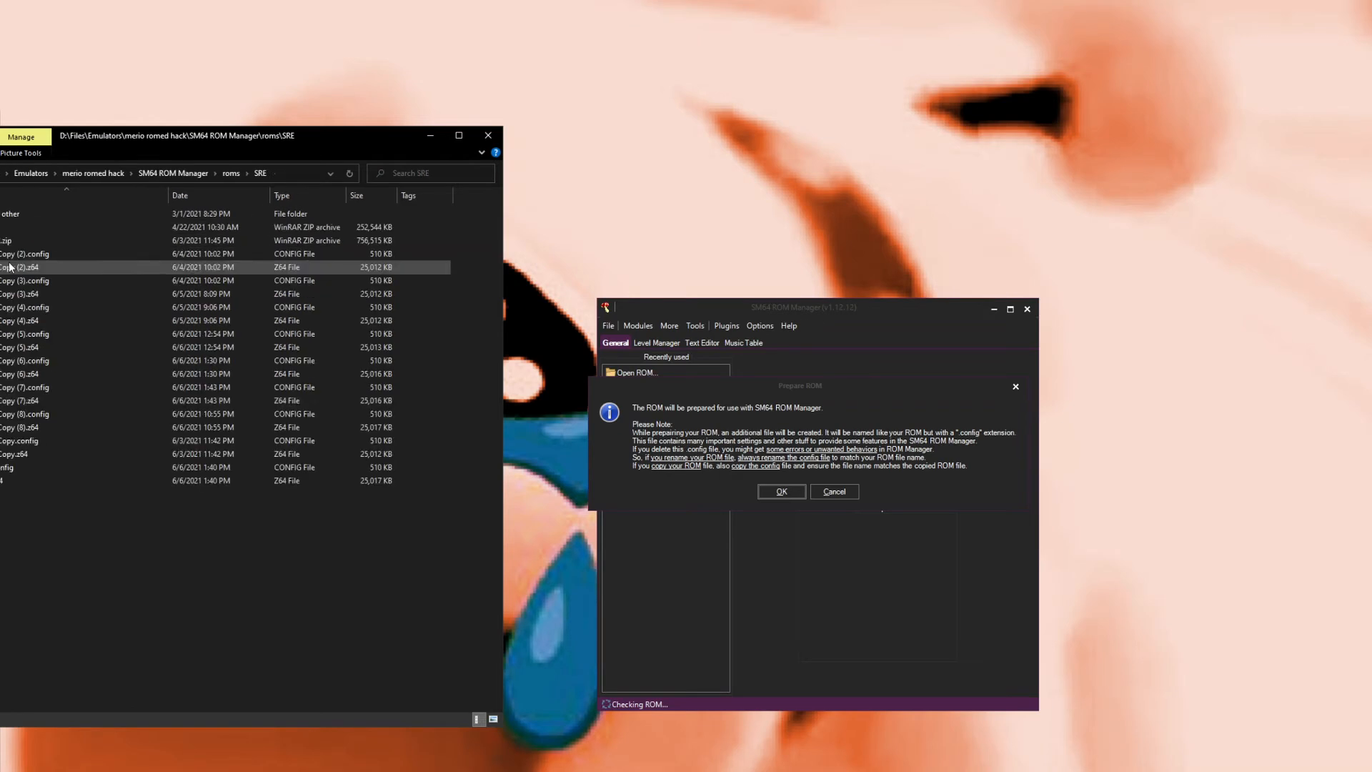
left_click_drag(64, 579, 64, 278)
double_click(43, 240)
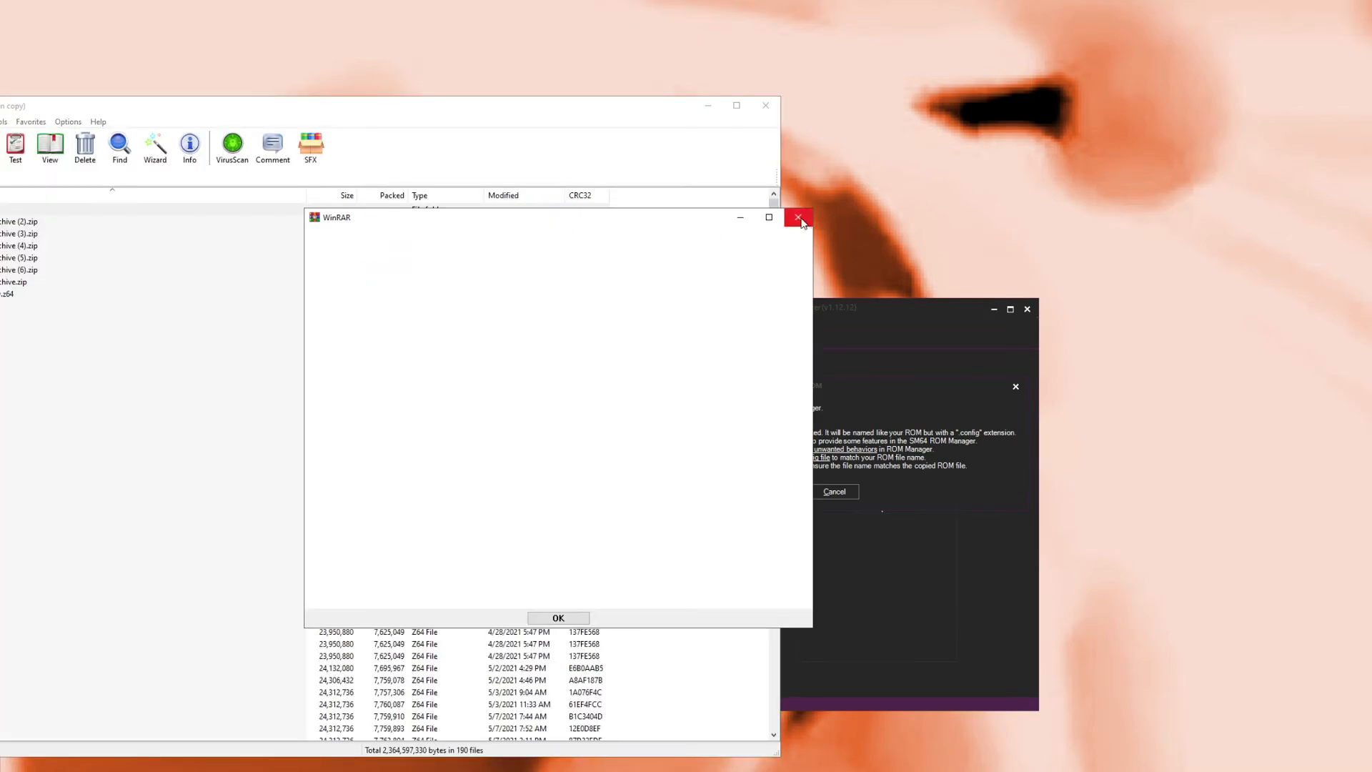
scroll(78, 575, "down", 15)
scroll(64, 605, "down", 20)
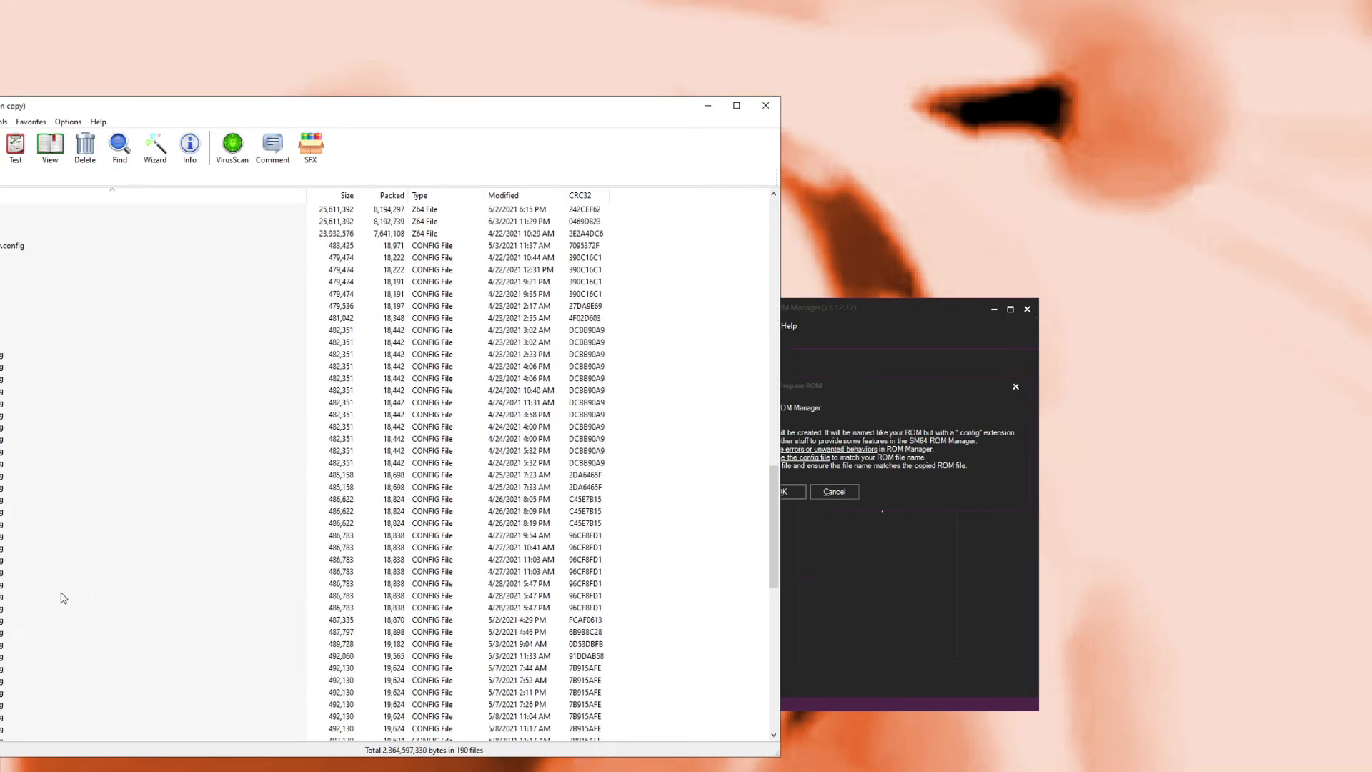
left_click(765, 105)
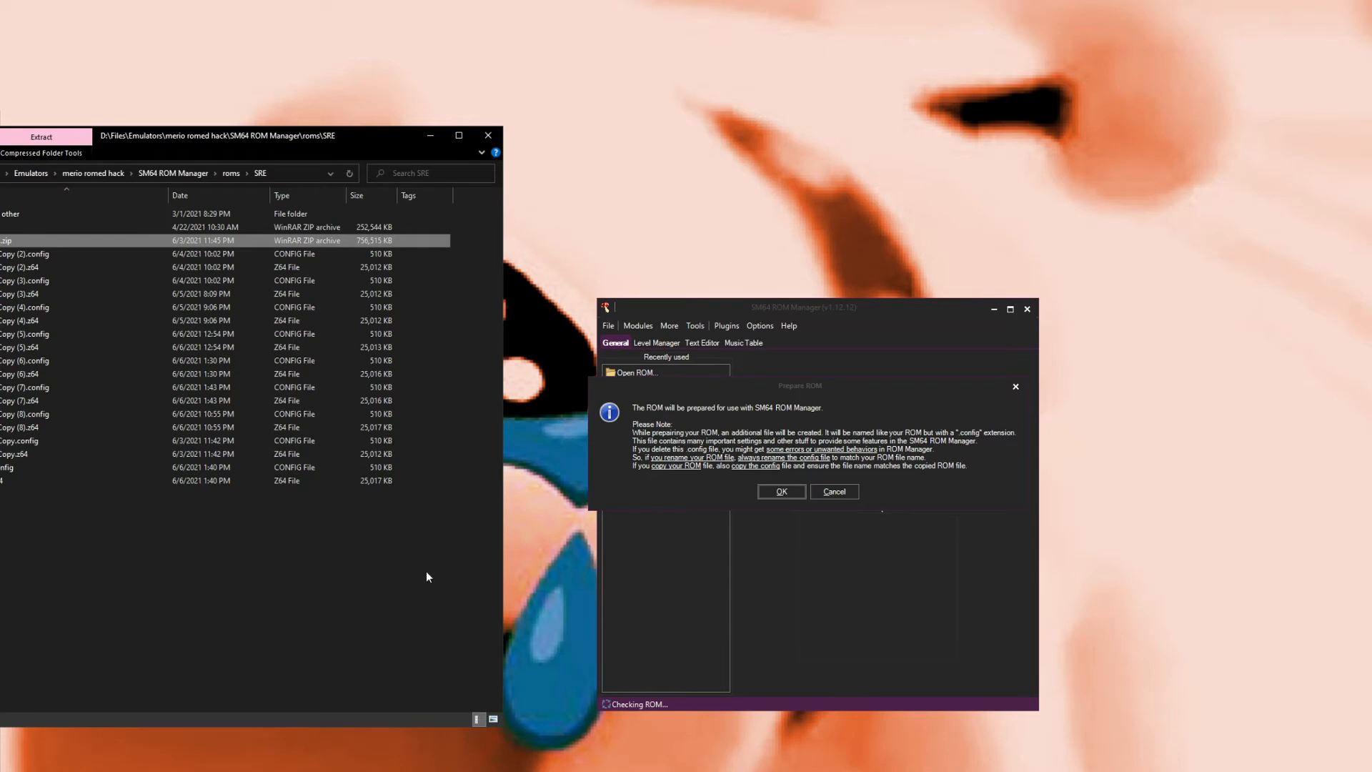
left_click(412, 591)
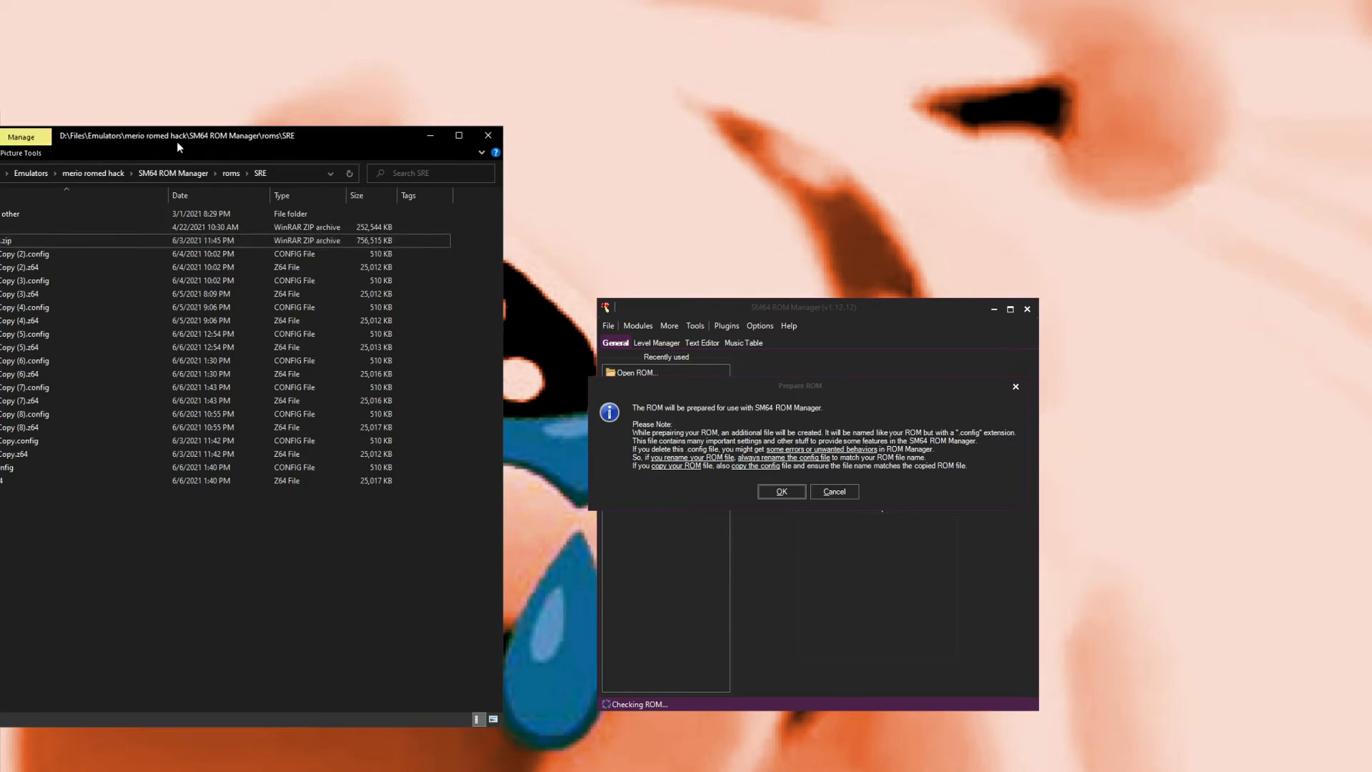
Step: Open and close the properties and advanced attributes of the 'other other' folder
right_click(26, 215)
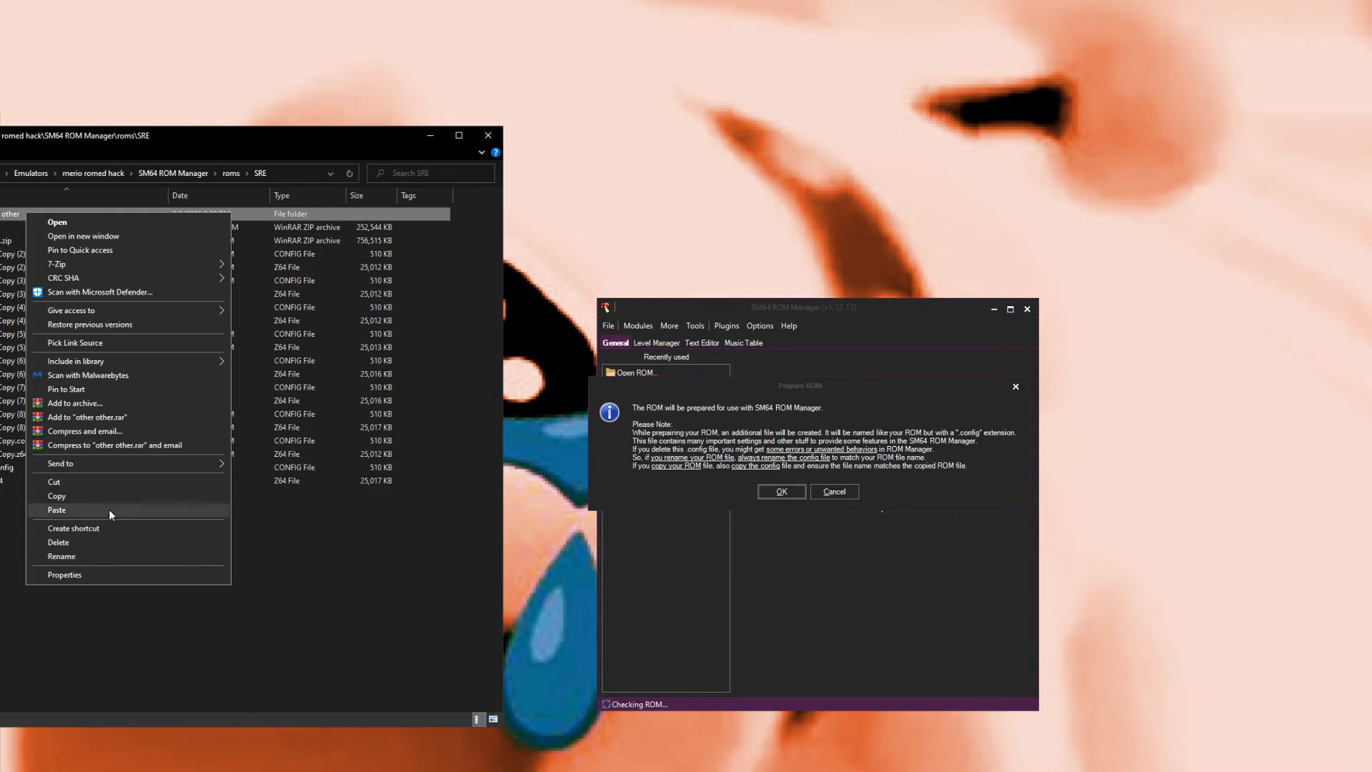
left_click(103, 576)
left_click(213, 435)
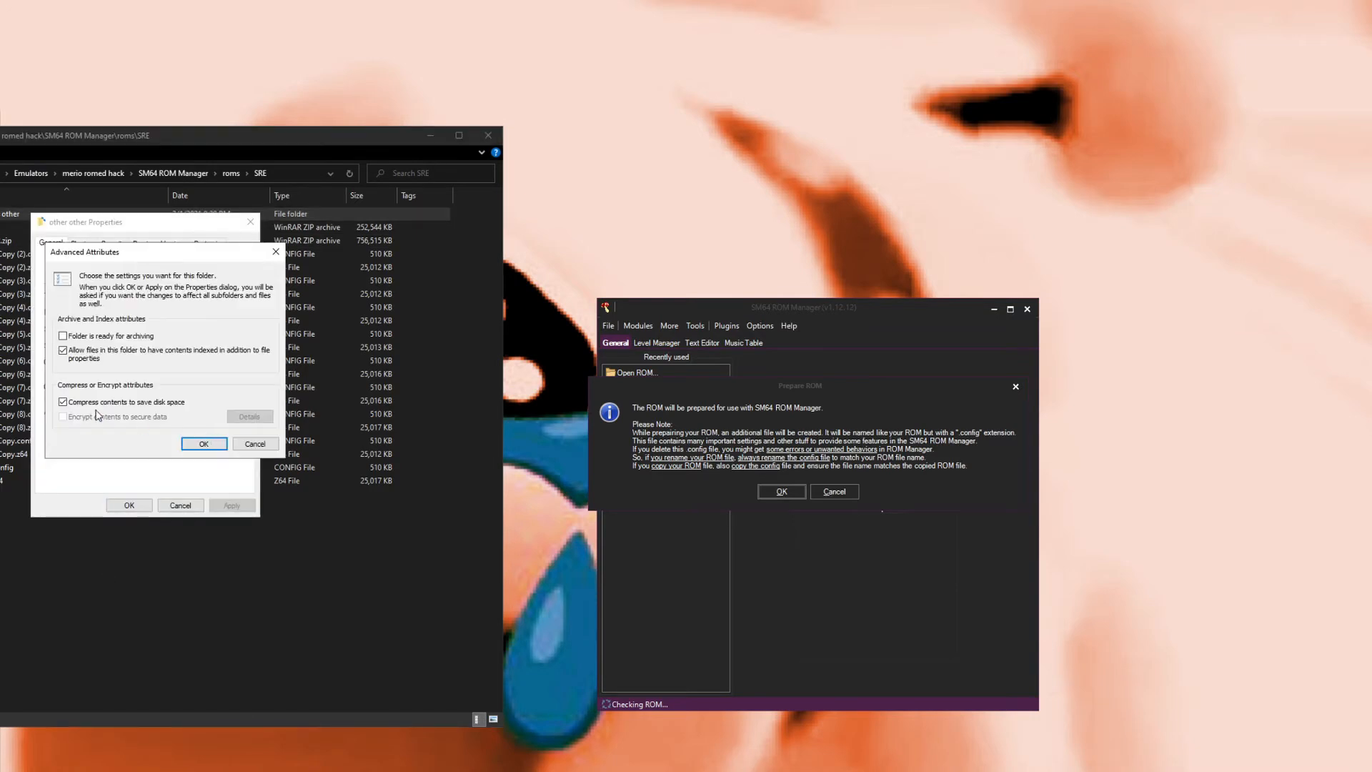
left_click(275, 253)
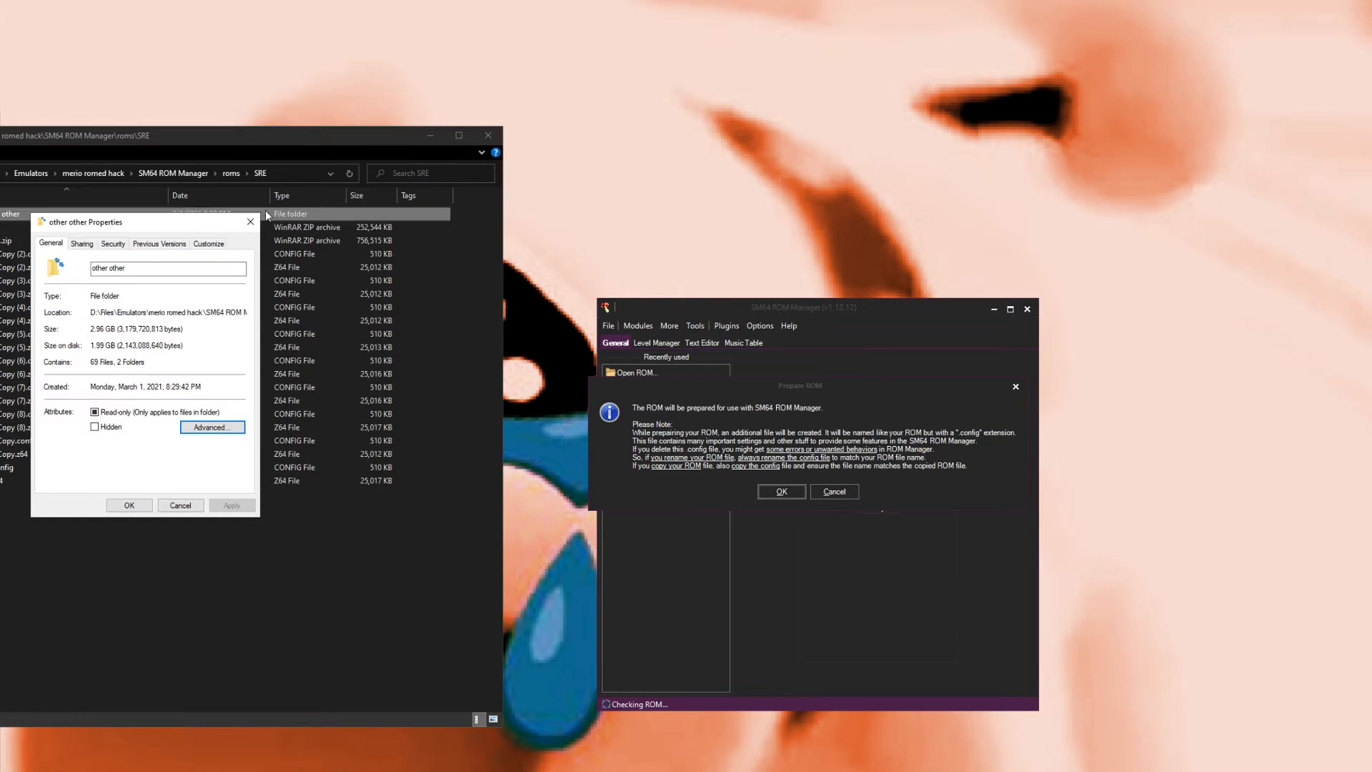
left_click(250, 222)
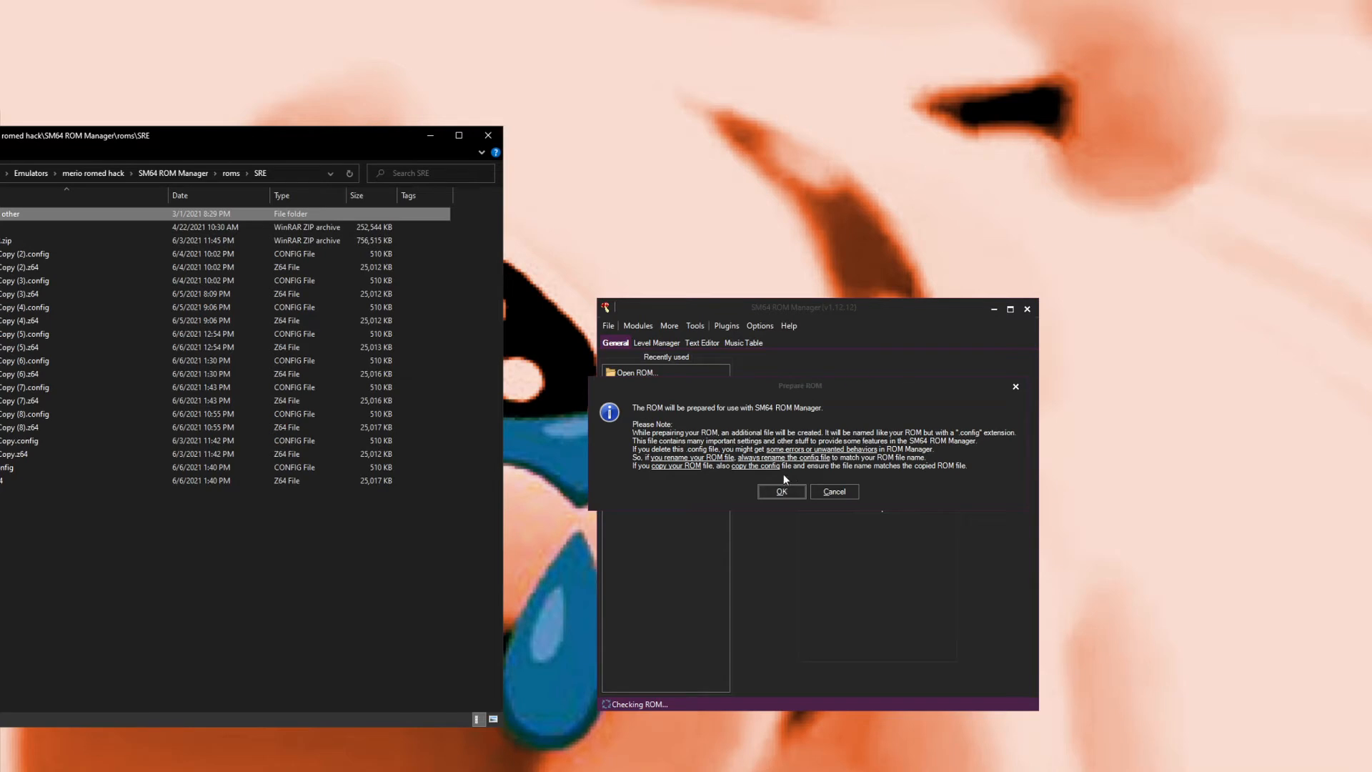
Step: Confirm preparing the ROM for use with SM64 ROM Manager
left_click(781, 492)
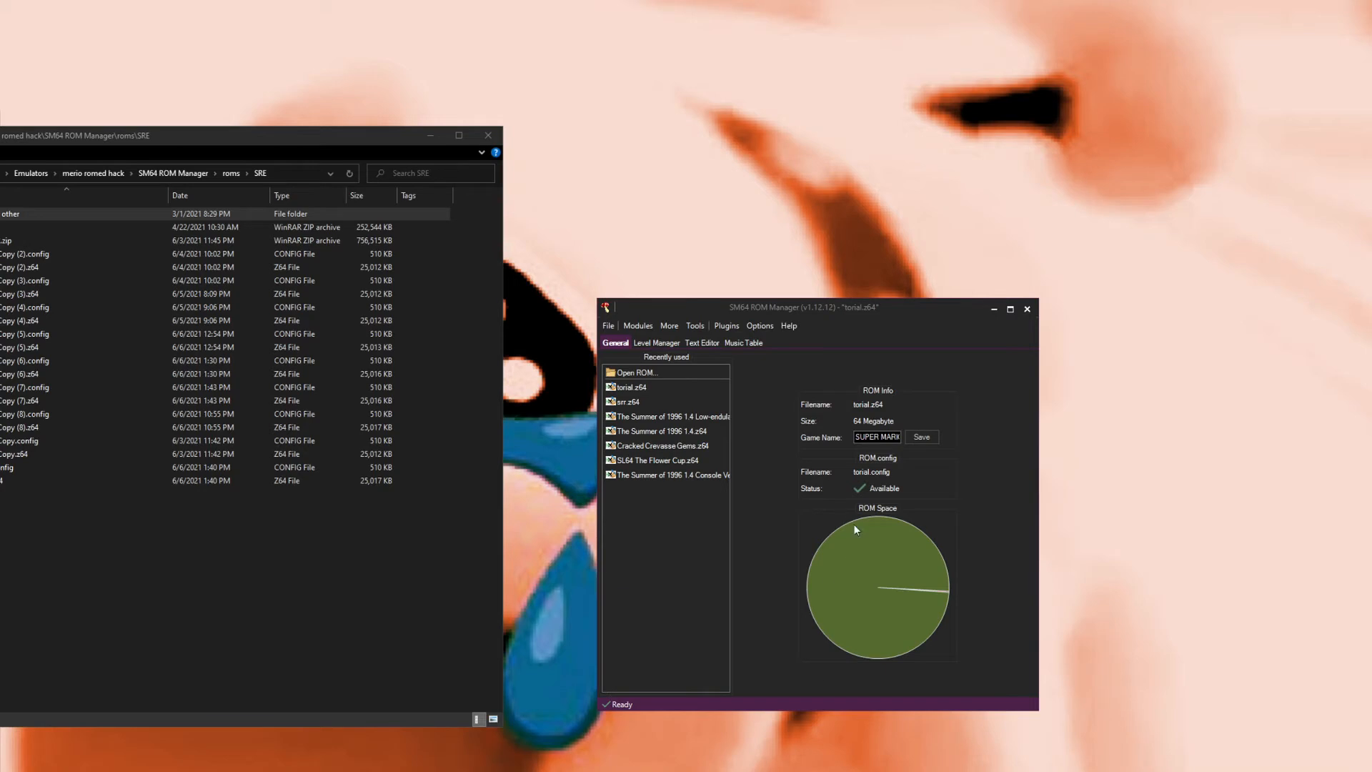
mouse_move(859, 588)
mouse_move(936, 589)
Step: Go to the roms folder in the file explorer and open torial.z64 in the HxD hex editor
left_click_drag(156, 580, 191, 517)
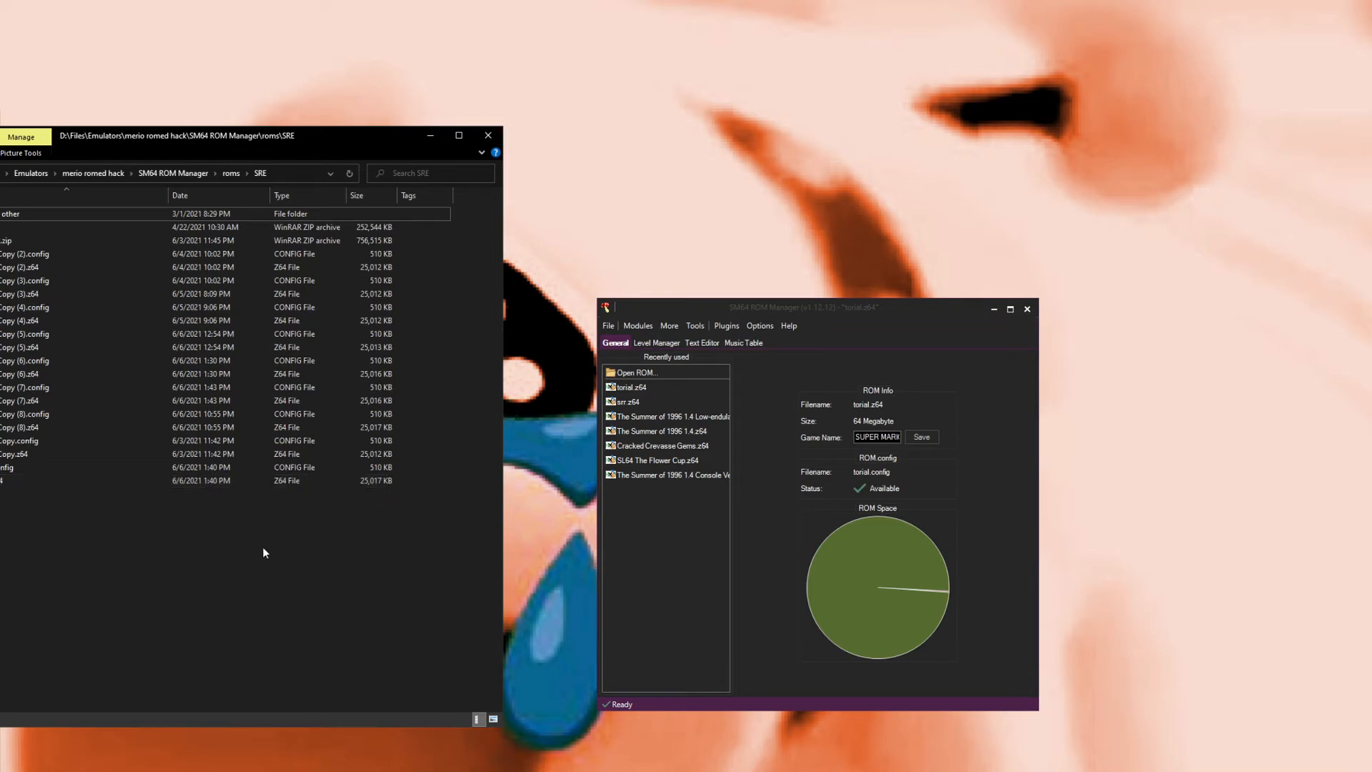
mouse_move(339, 507)
left_mouse_down()
mouse_move(320, 481)
mouse_move(321, 499)
left_mouse_up()
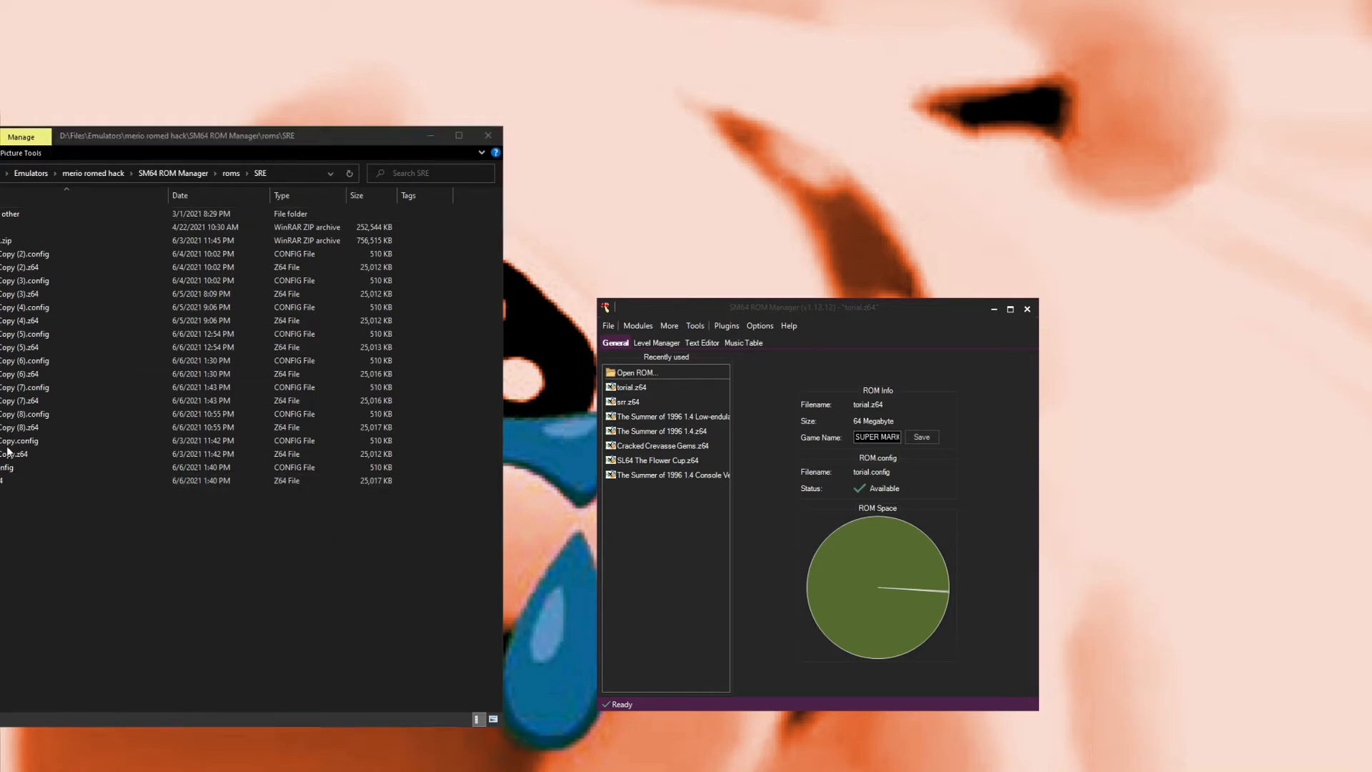
left_click(178, 638)
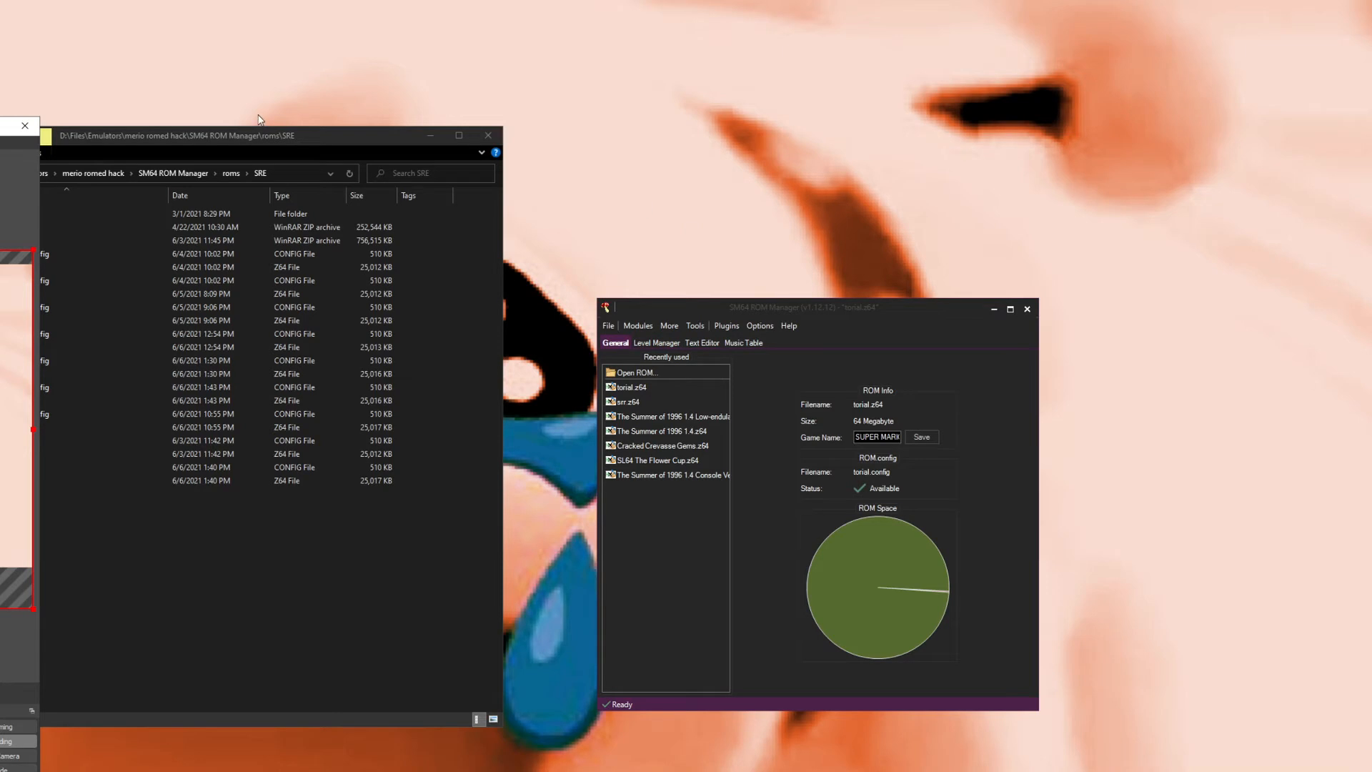
left_click(250, 135)
left_click_drag(253, 135, 270, 136)
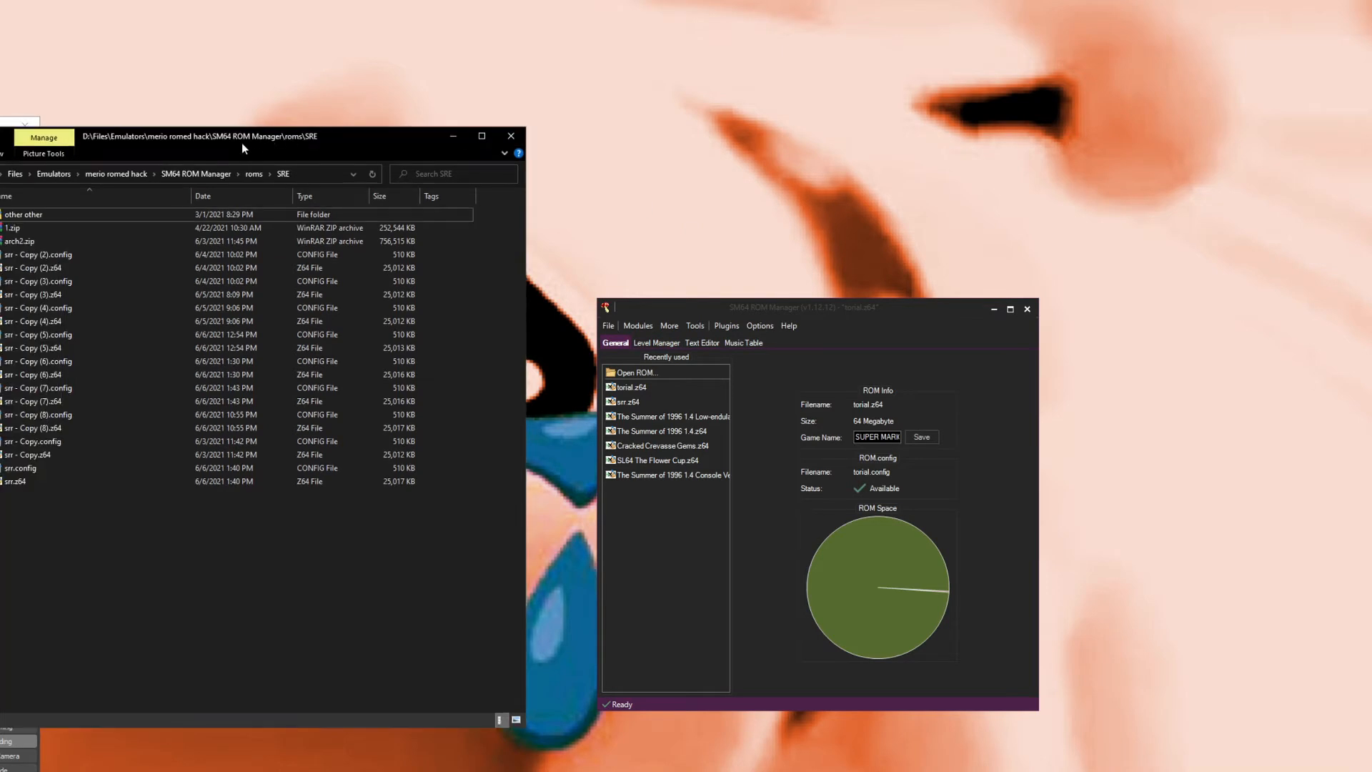
left_click(255, 174)
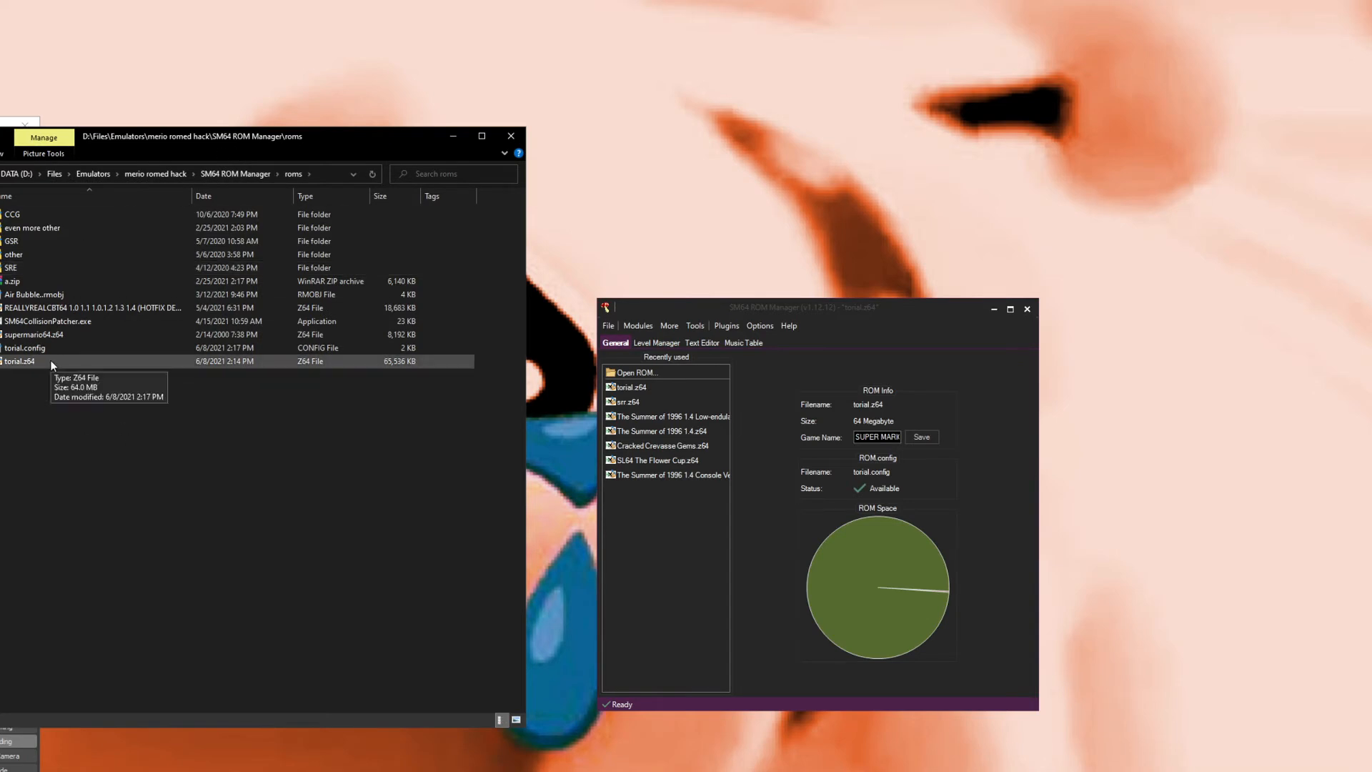
left_click_drag(110, 141, 172, 144)
left_click_drag(0, 123, 0, 133)
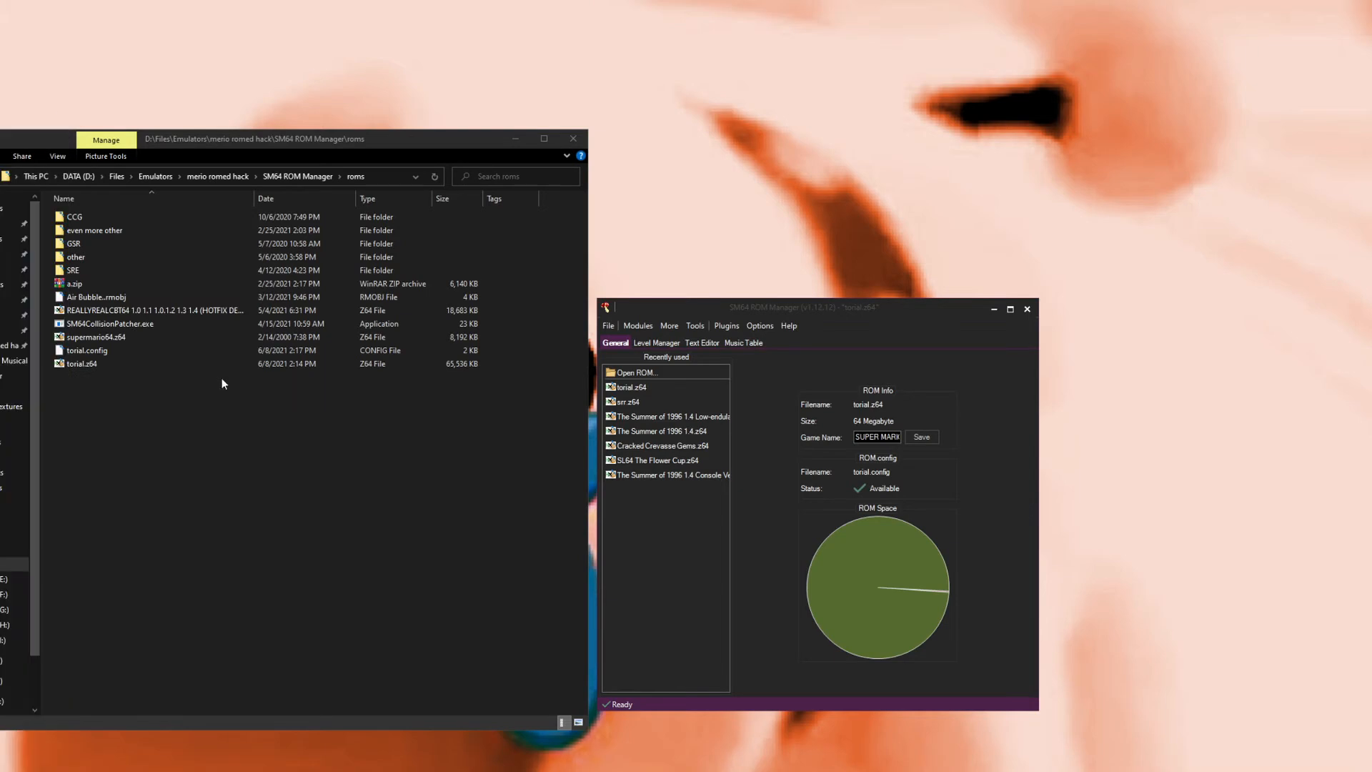
double_click(140, 366)
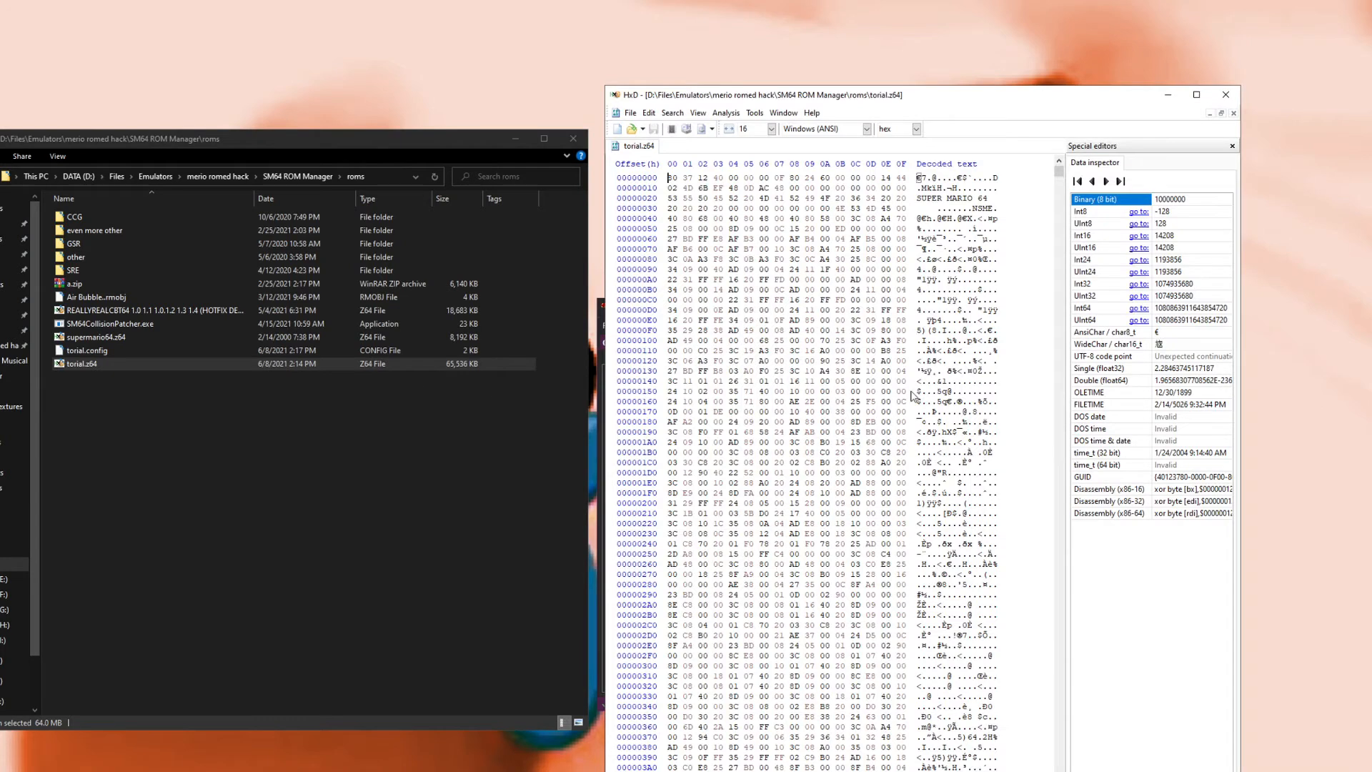
Step: Select the 01 padding bytes from offset 0122BEE0 to the end of the file and delete them
left_click(1058, 183)
left_click_drag(1060, 170, 1090, 358)
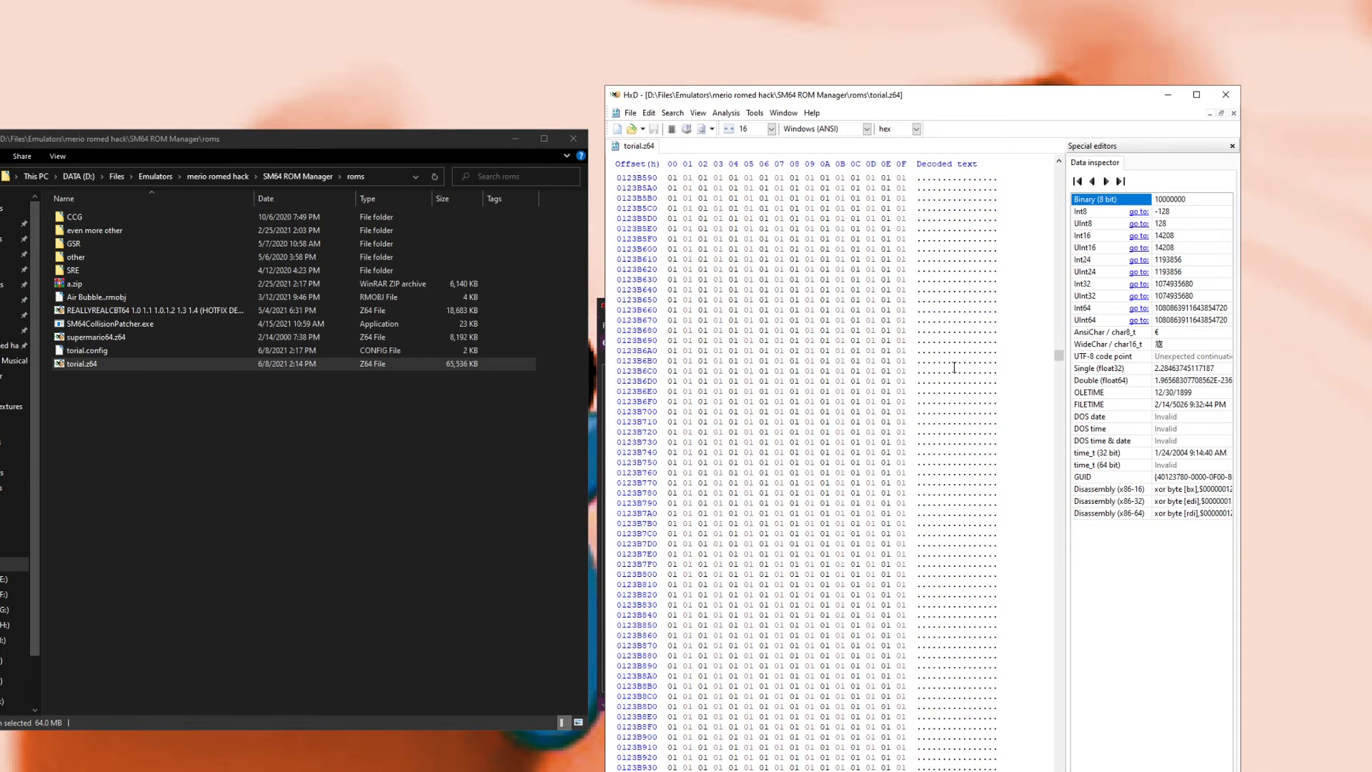
scroll(1059, 251, "up", 20)
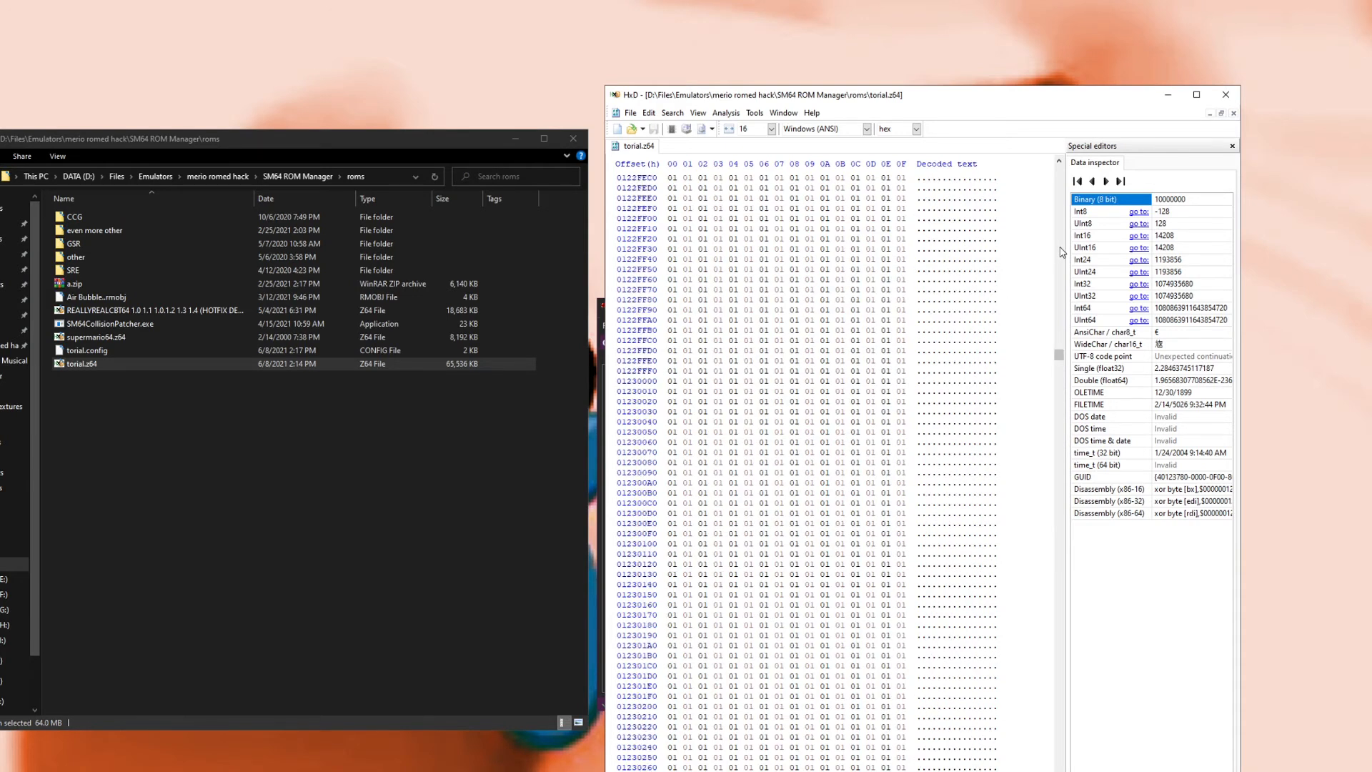
left_click(1060, 247)
left_click(1059, 378)
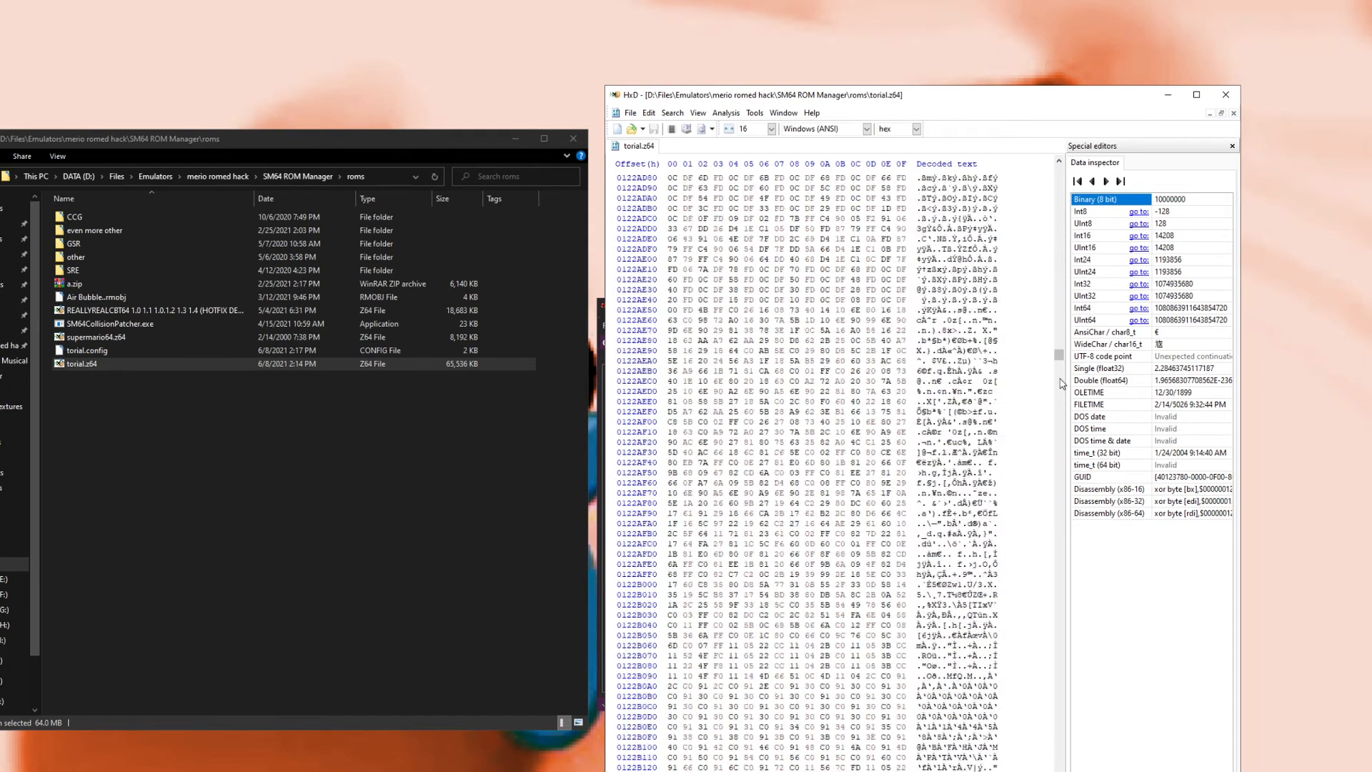
left_click(1060, 300)
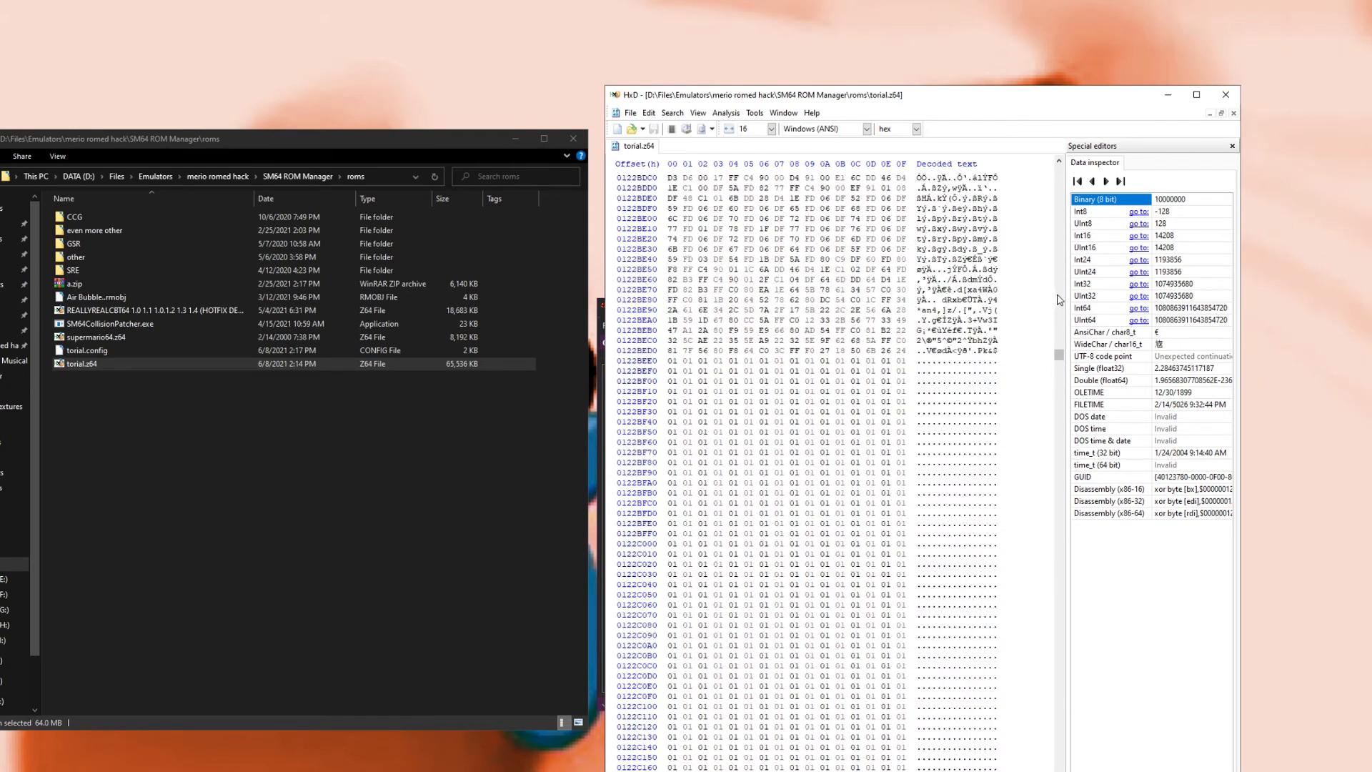
left_click(671, 361)
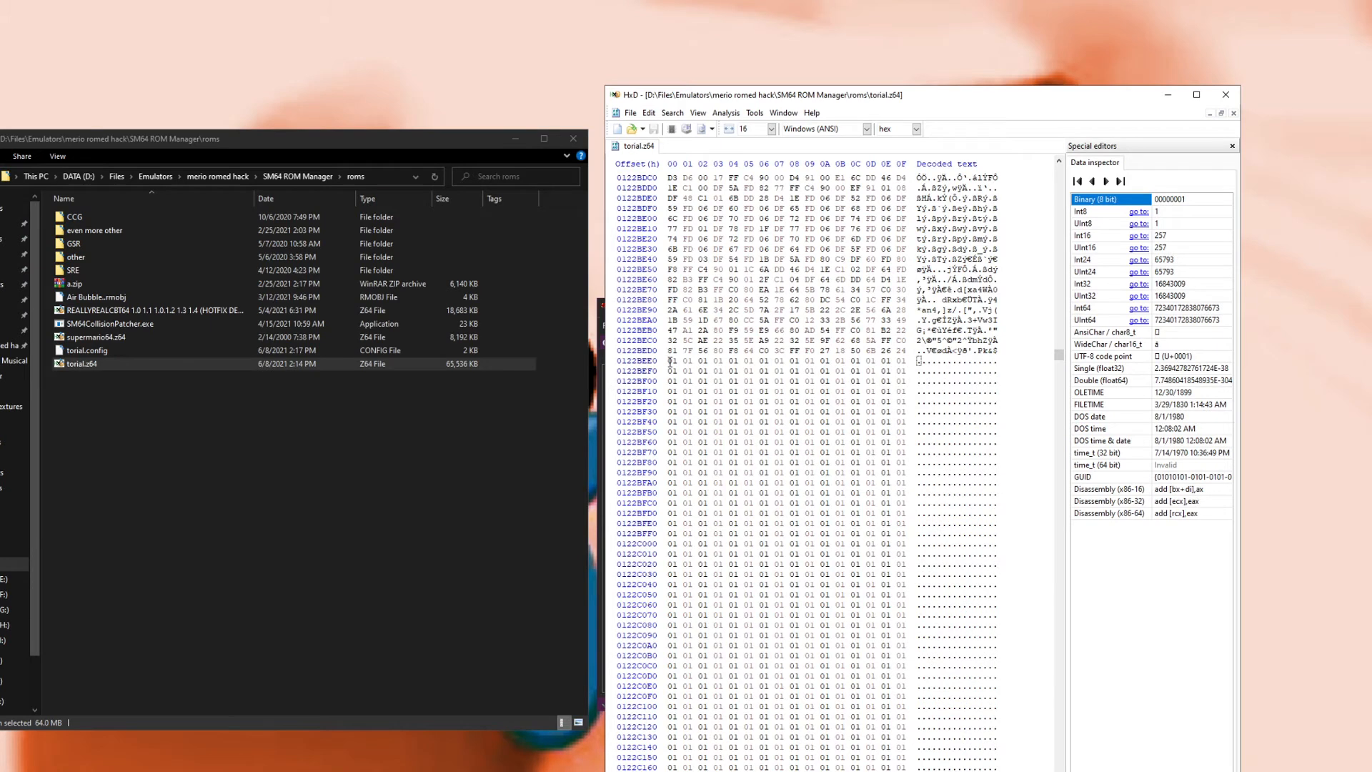
left_click_drag(678, 362, 670, 361)
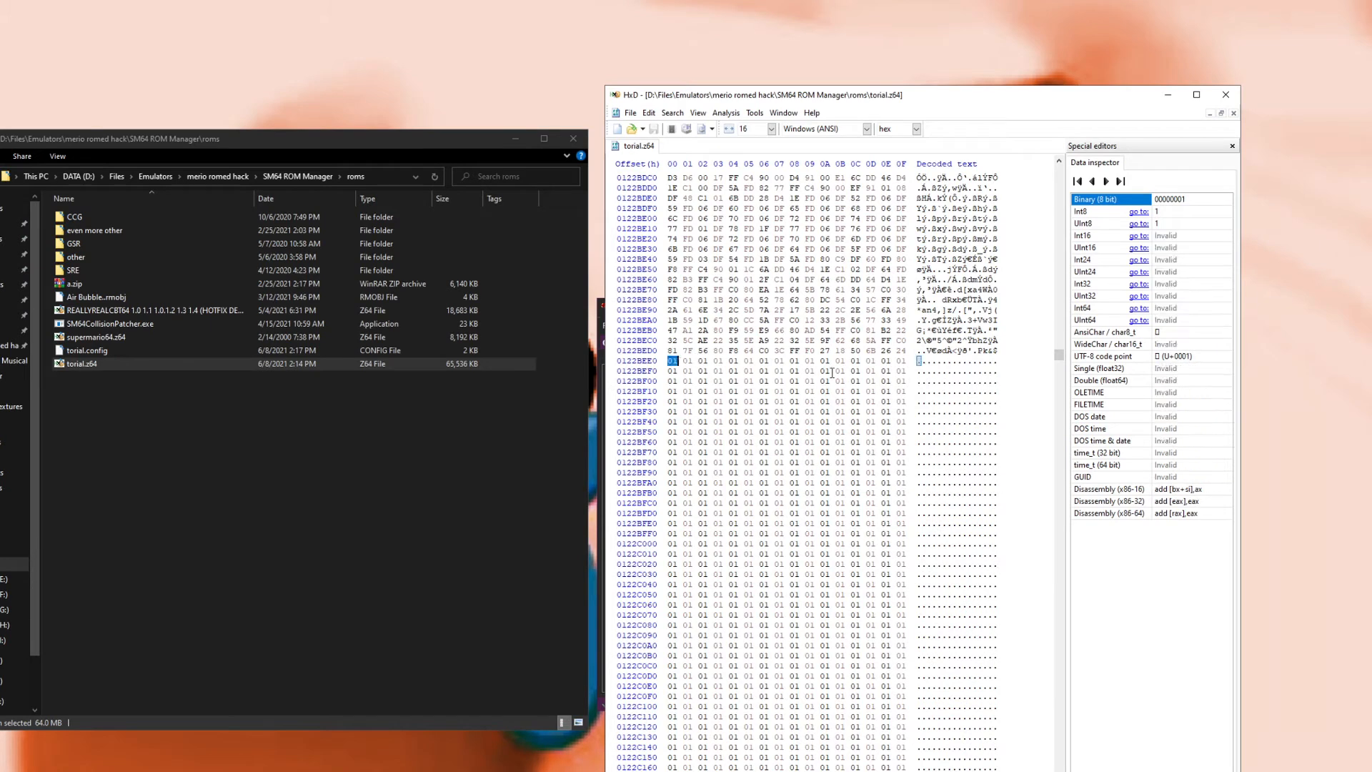
left_click_drag(1061, 356, 1058, 771)
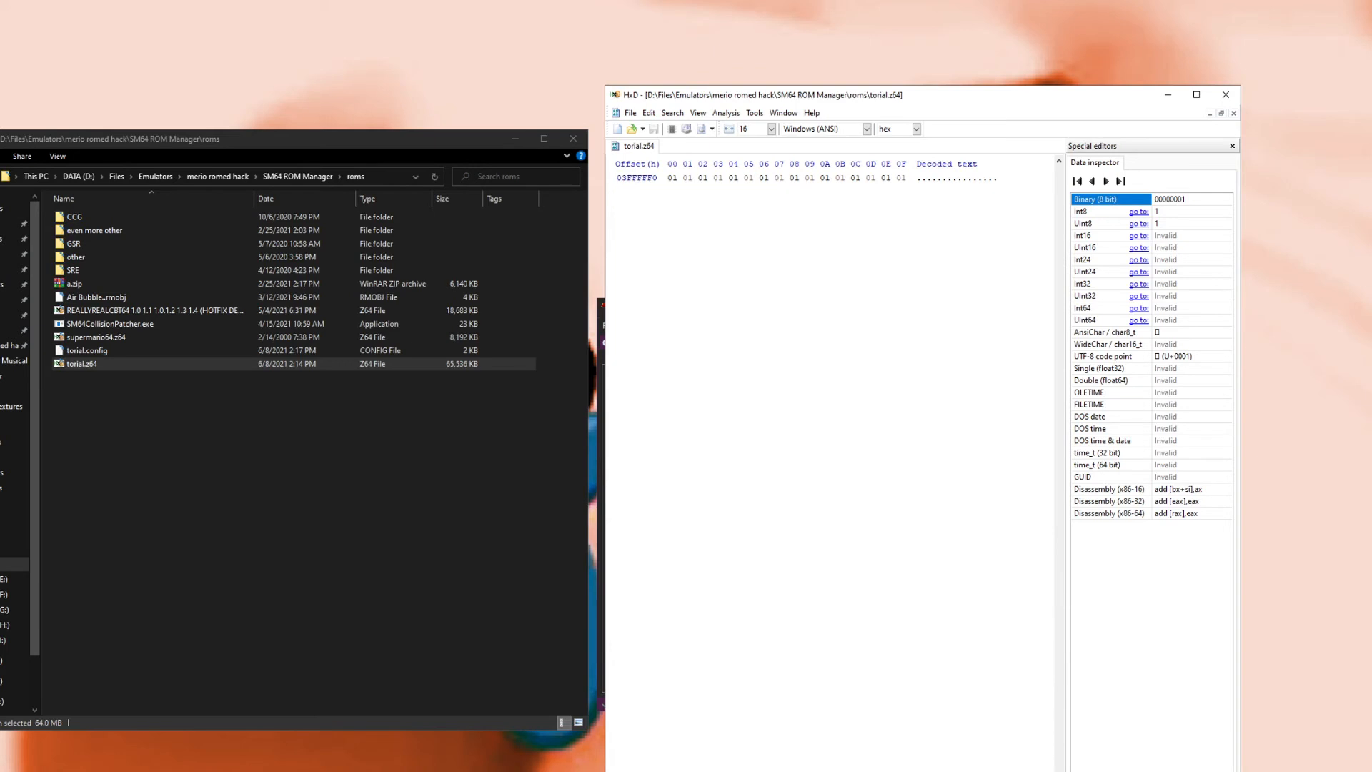
left_click(904, 182, "shift")
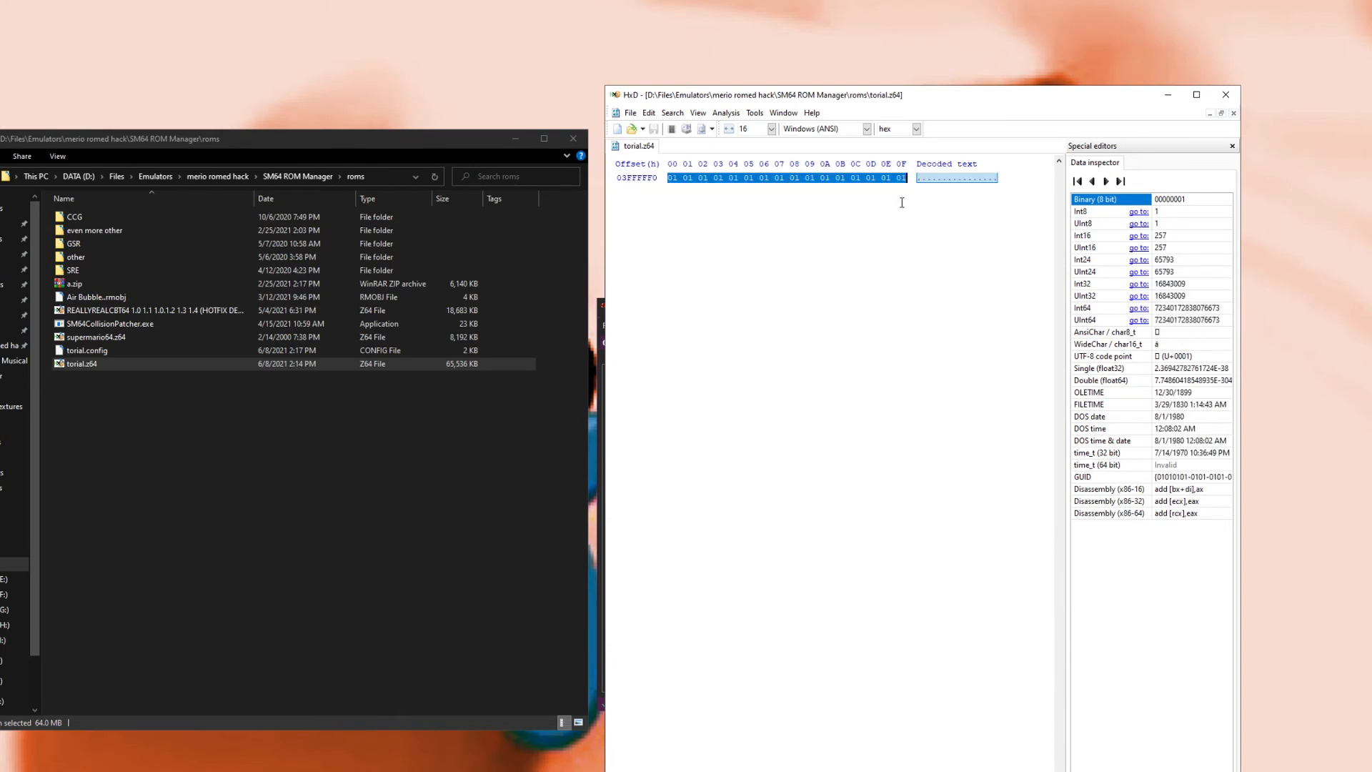
key("Delete")
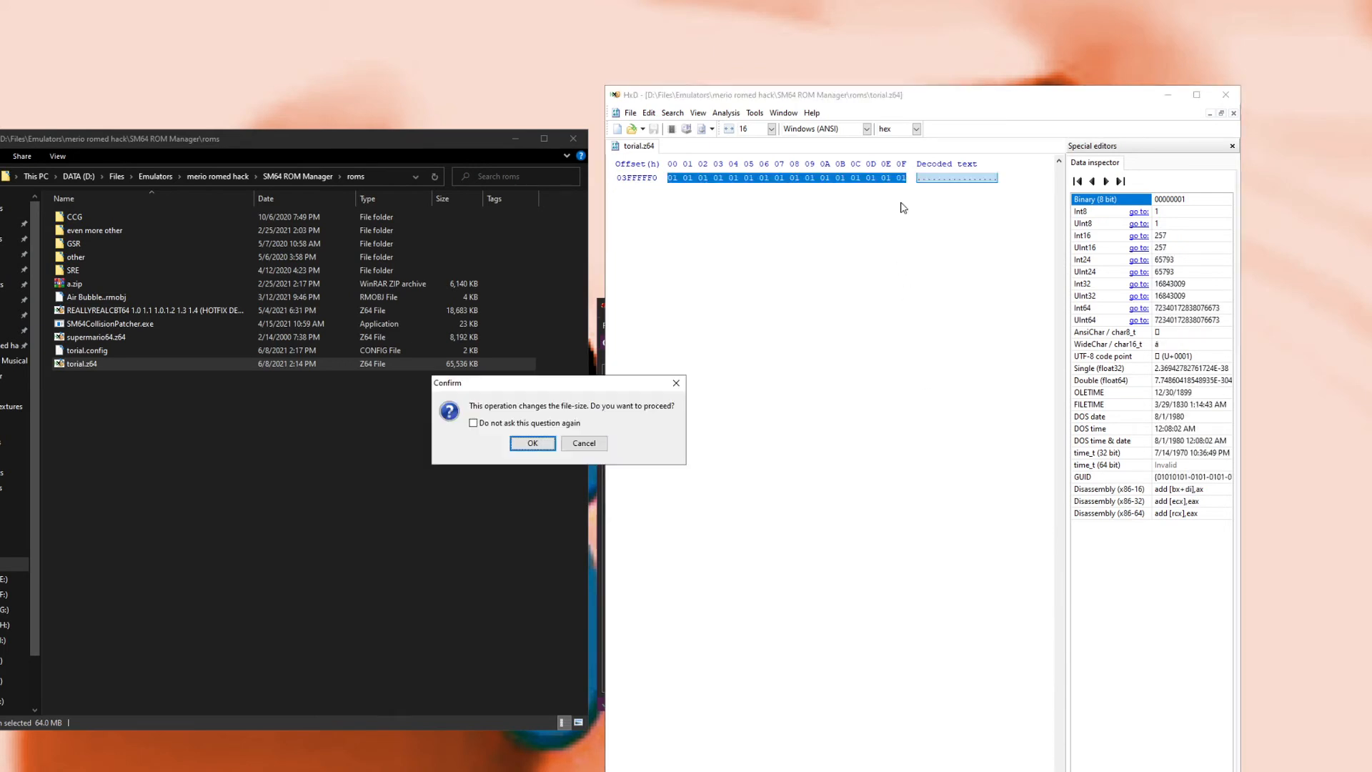
left_click(522, 448)
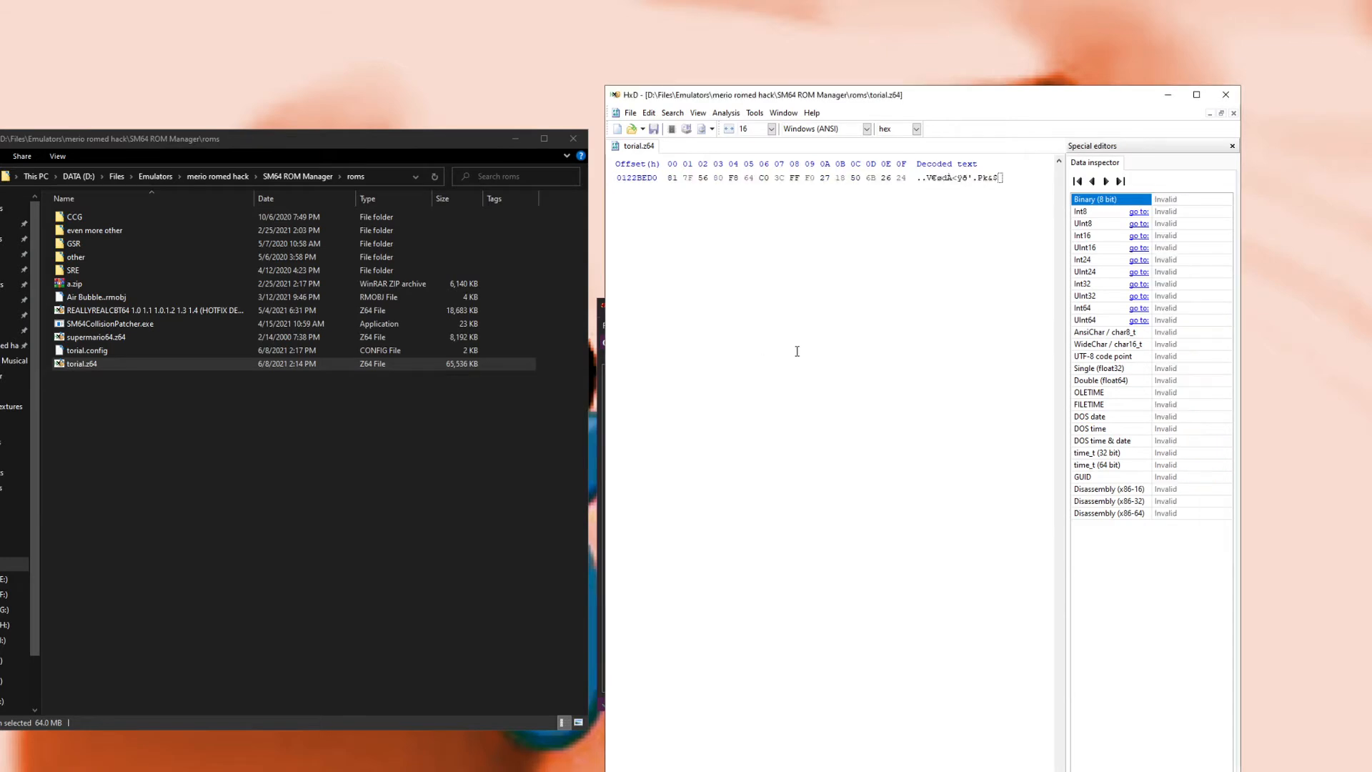
Step: Save the trimmed torial.z64 in the hex editor
left_click(623, 113)
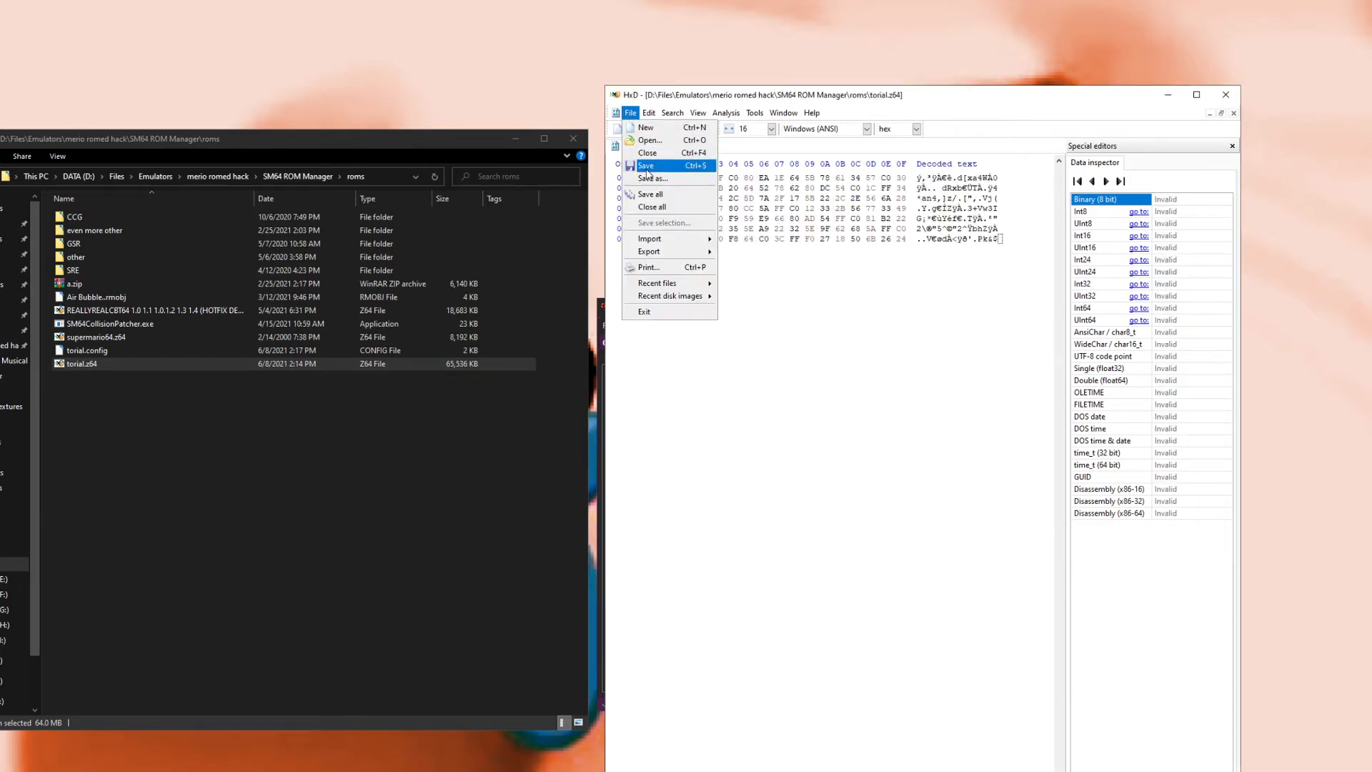
left_click(648, 173)
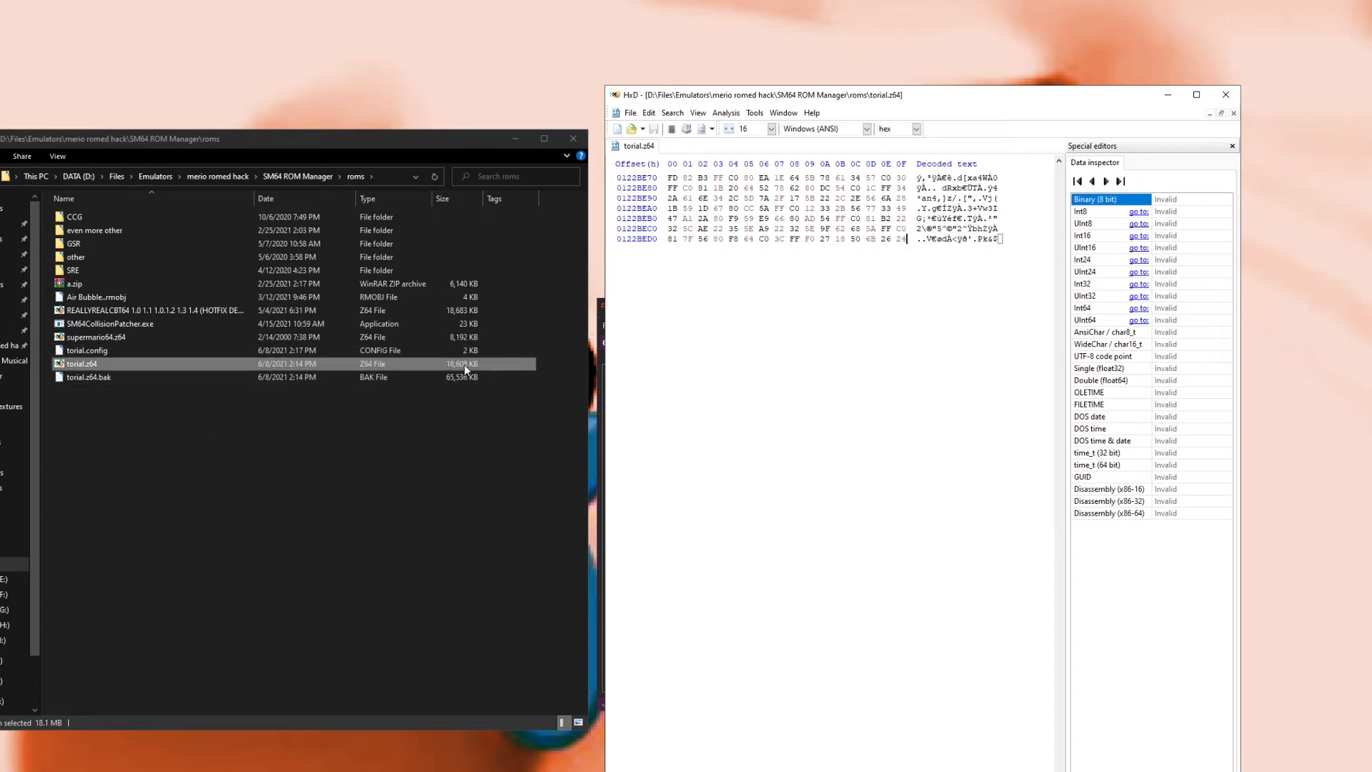
left_click(598, 677)
left_click(615, 469)
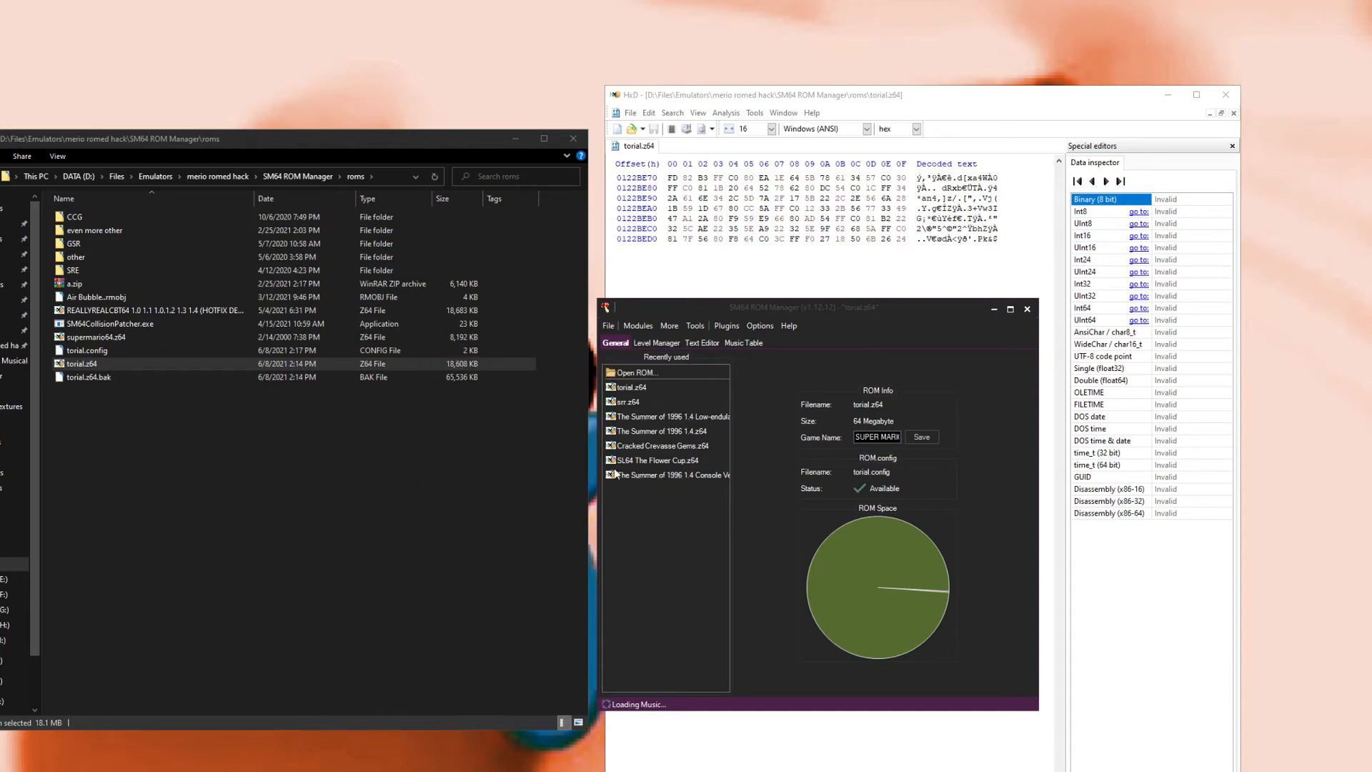
Step: Open the properties and advanced attributes of torial.z64 to check its size, then close them
left_click(208, 431)
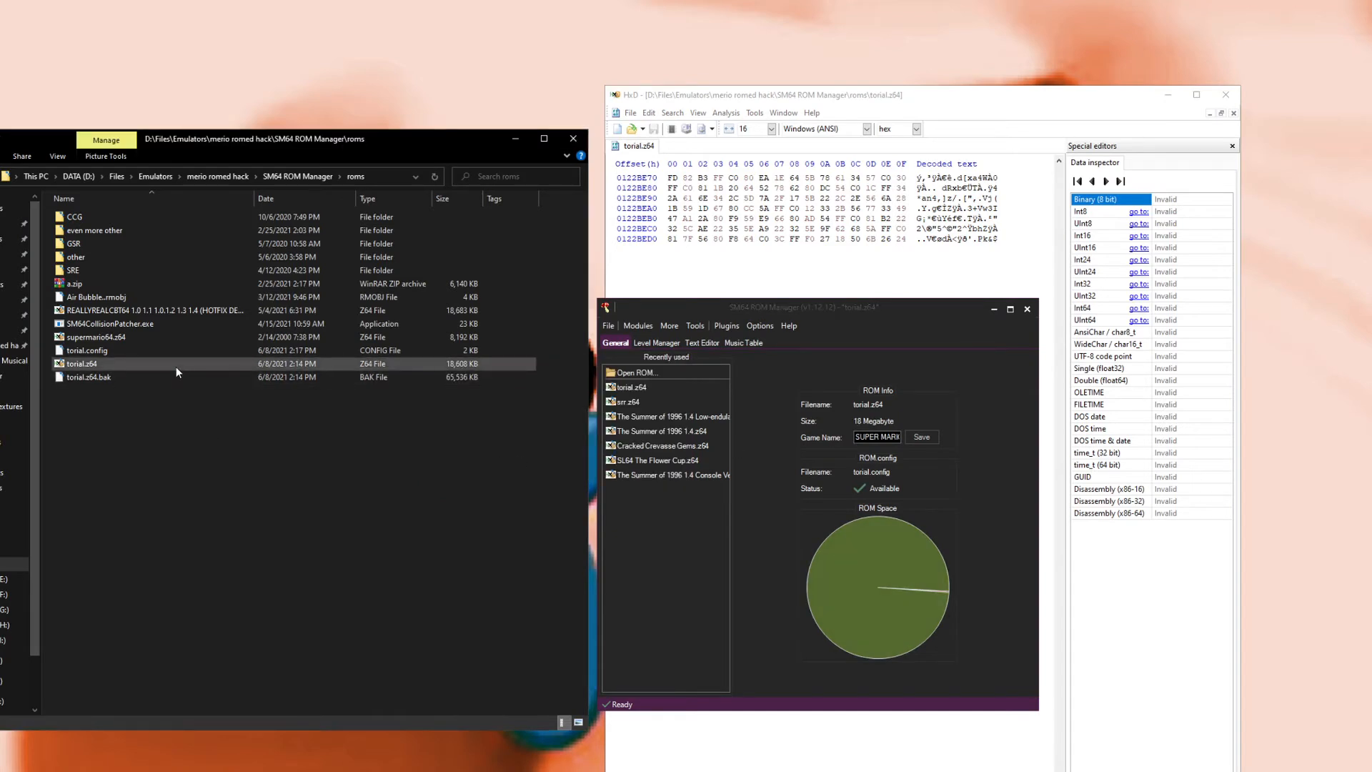
left_click(176, 366)
right_click(176, 367)
left_click(242, 711)
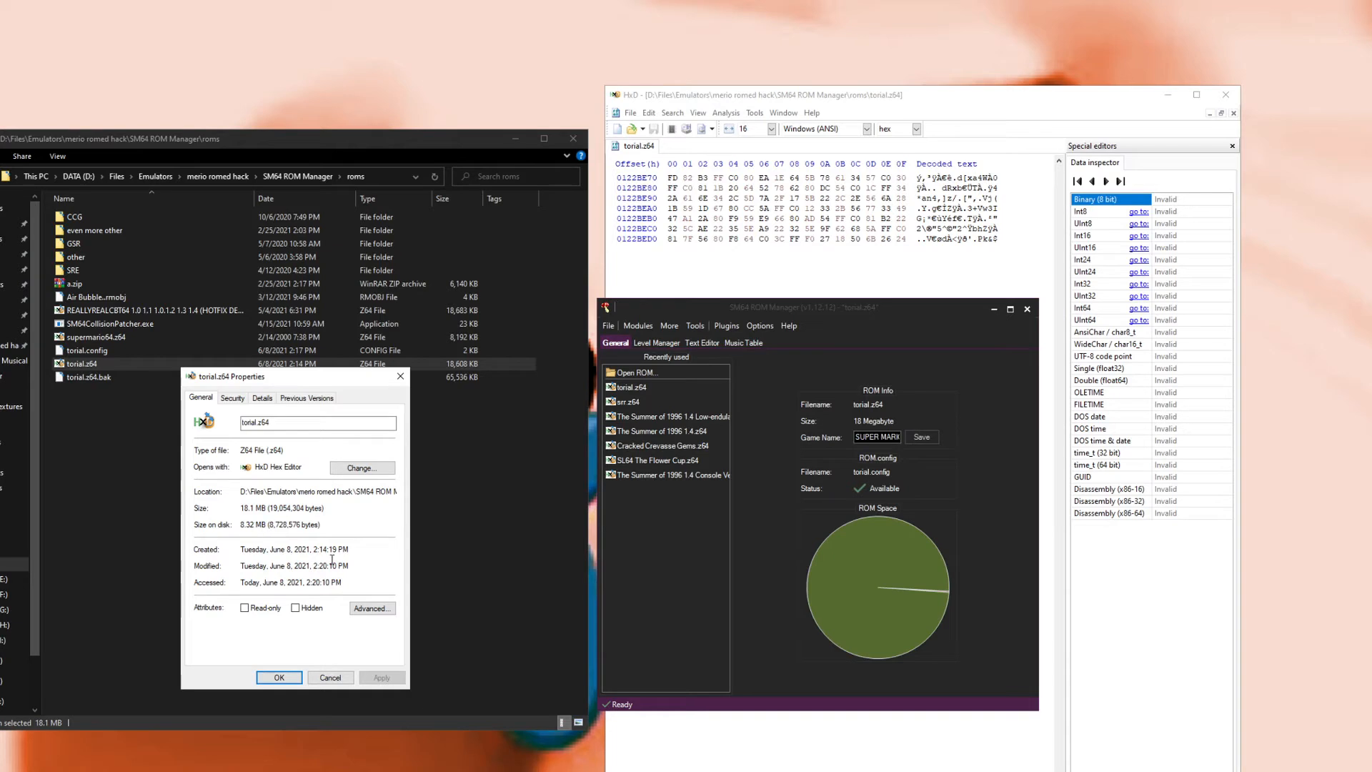
left_click(360, 612)
left_click(353, 568)
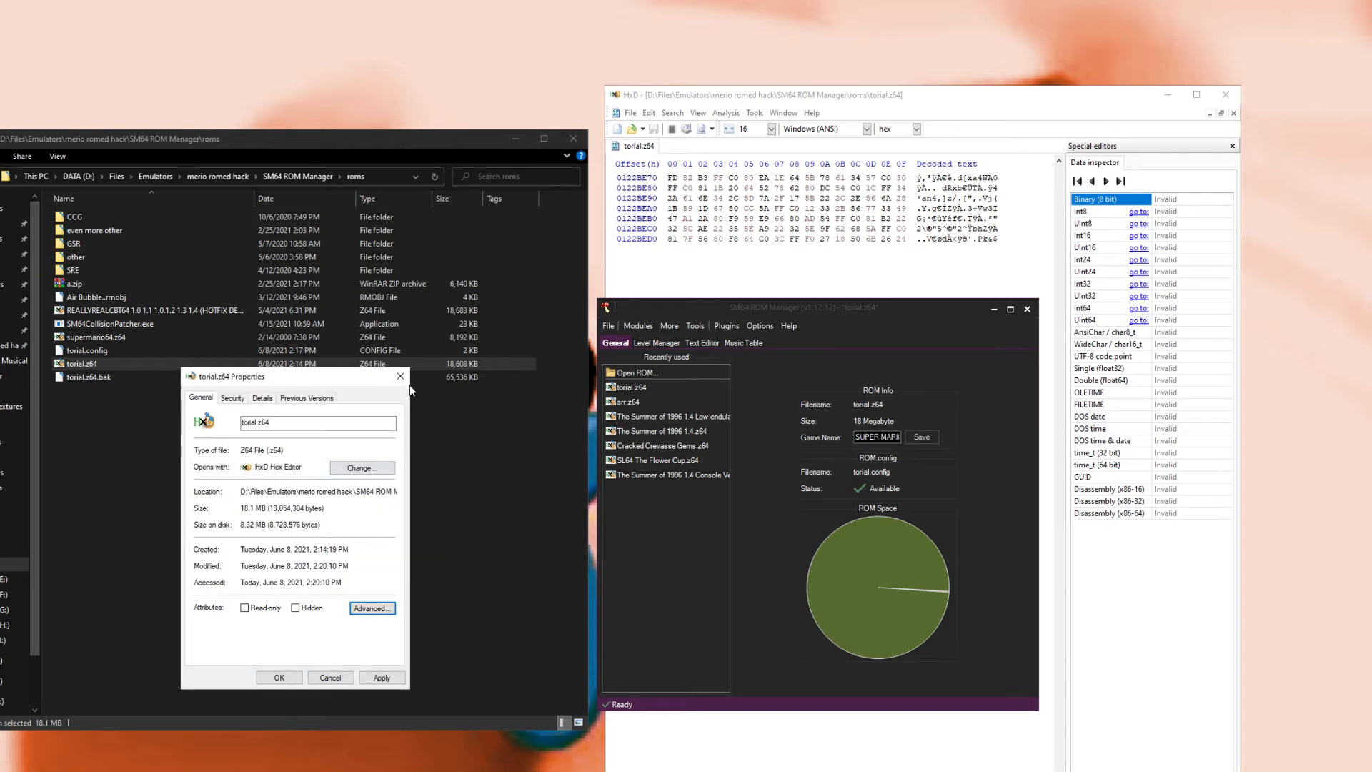
left_click(401, 377)
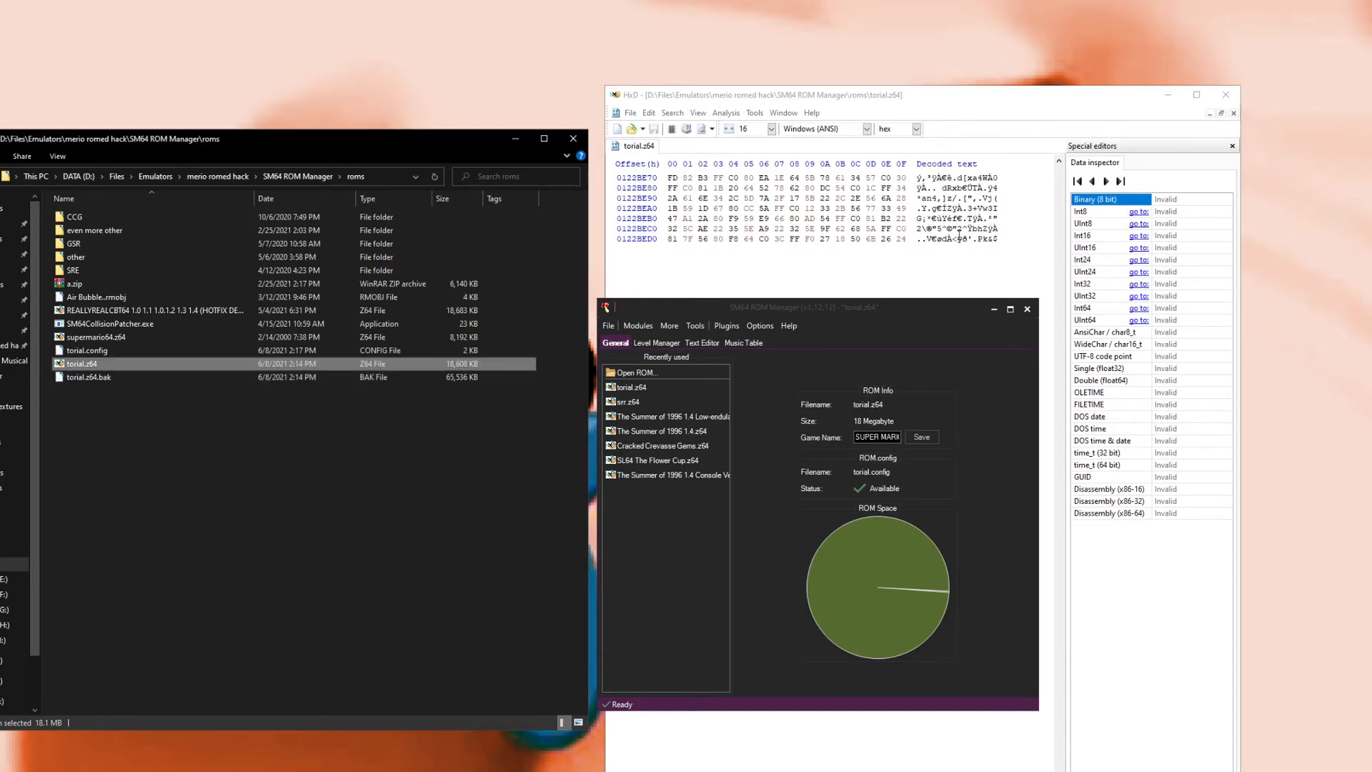
Step: Close the hex editor and save the ROM in SM64 ROM Manager
left_click(1225, 96)
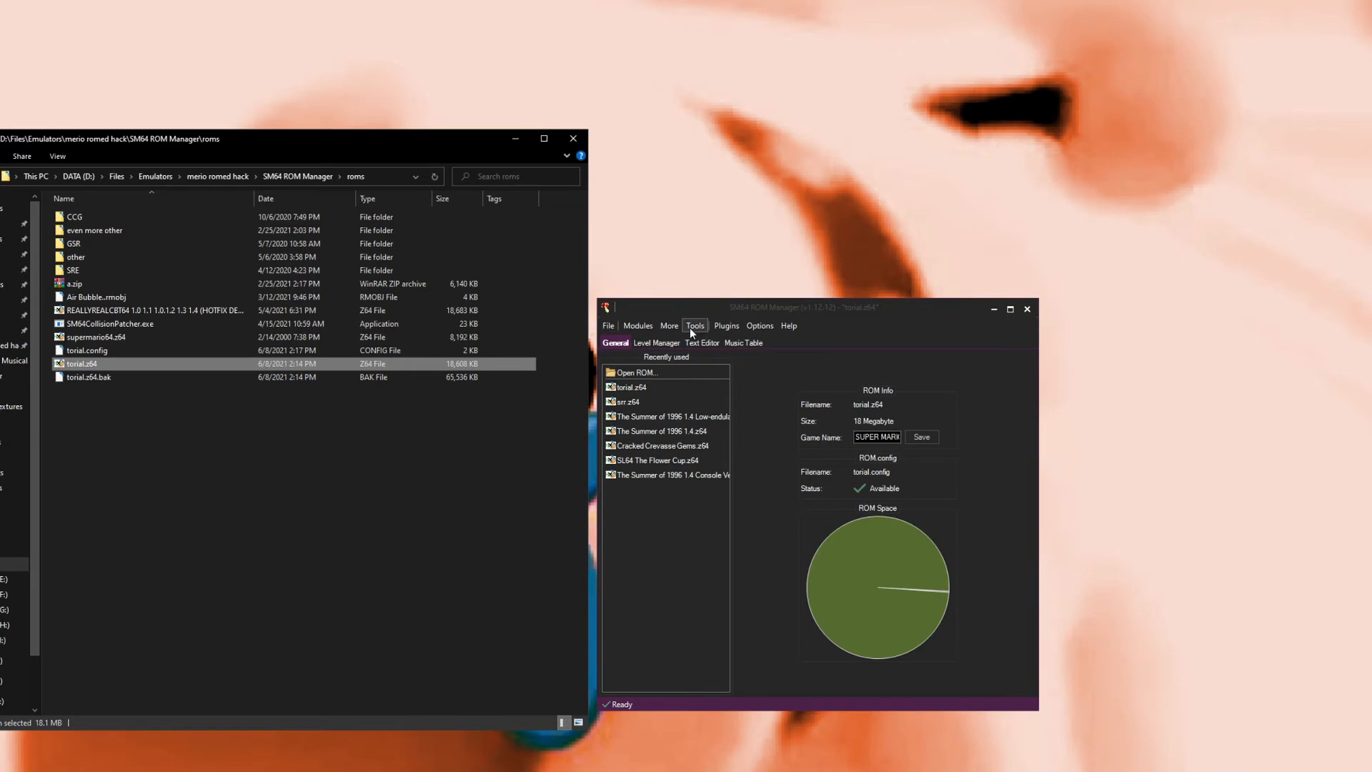
left_click(276, 462)
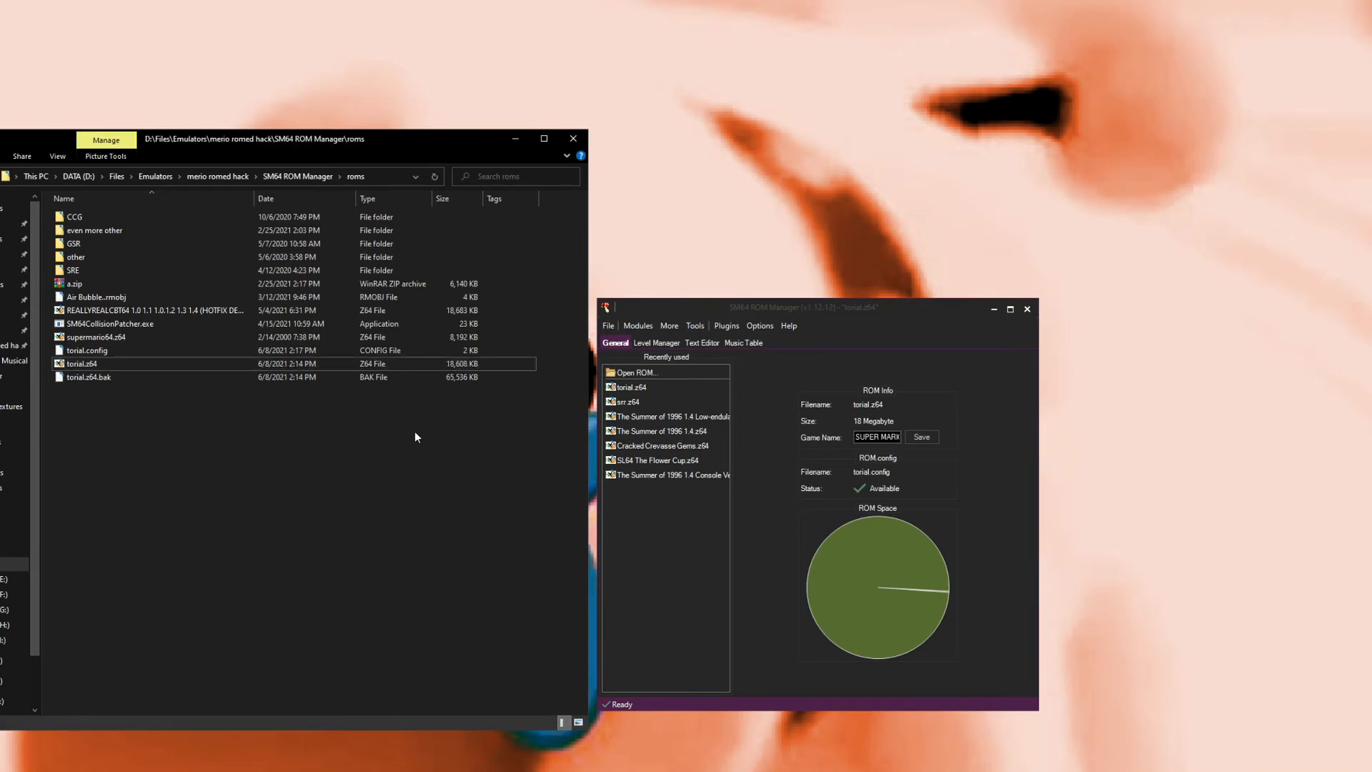
left_click(697, 325)
left_click(732, 340)
left_click(609, 327)
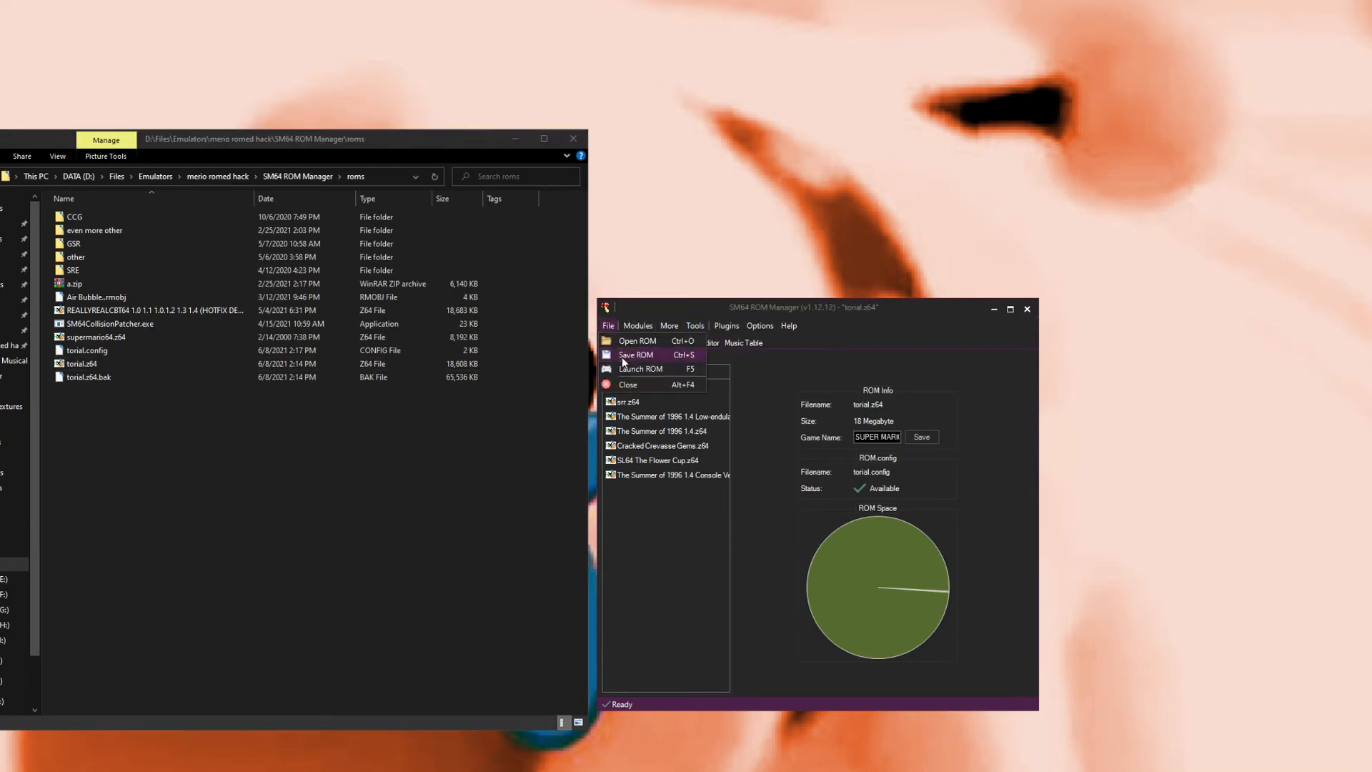
left_click(623, 355)
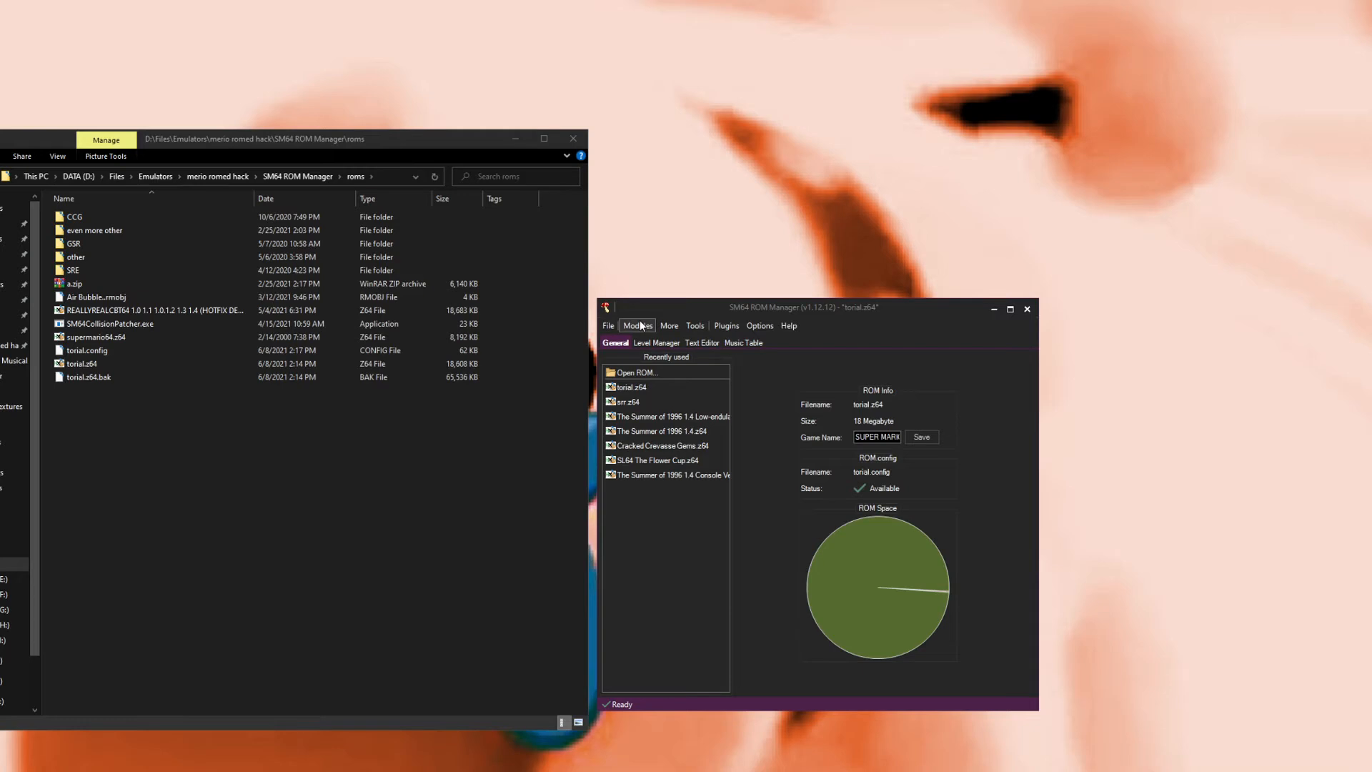
Step: Open and close SM64 ROM Manager's Settings window
left_click(760, 326)
left_click(766, 340)
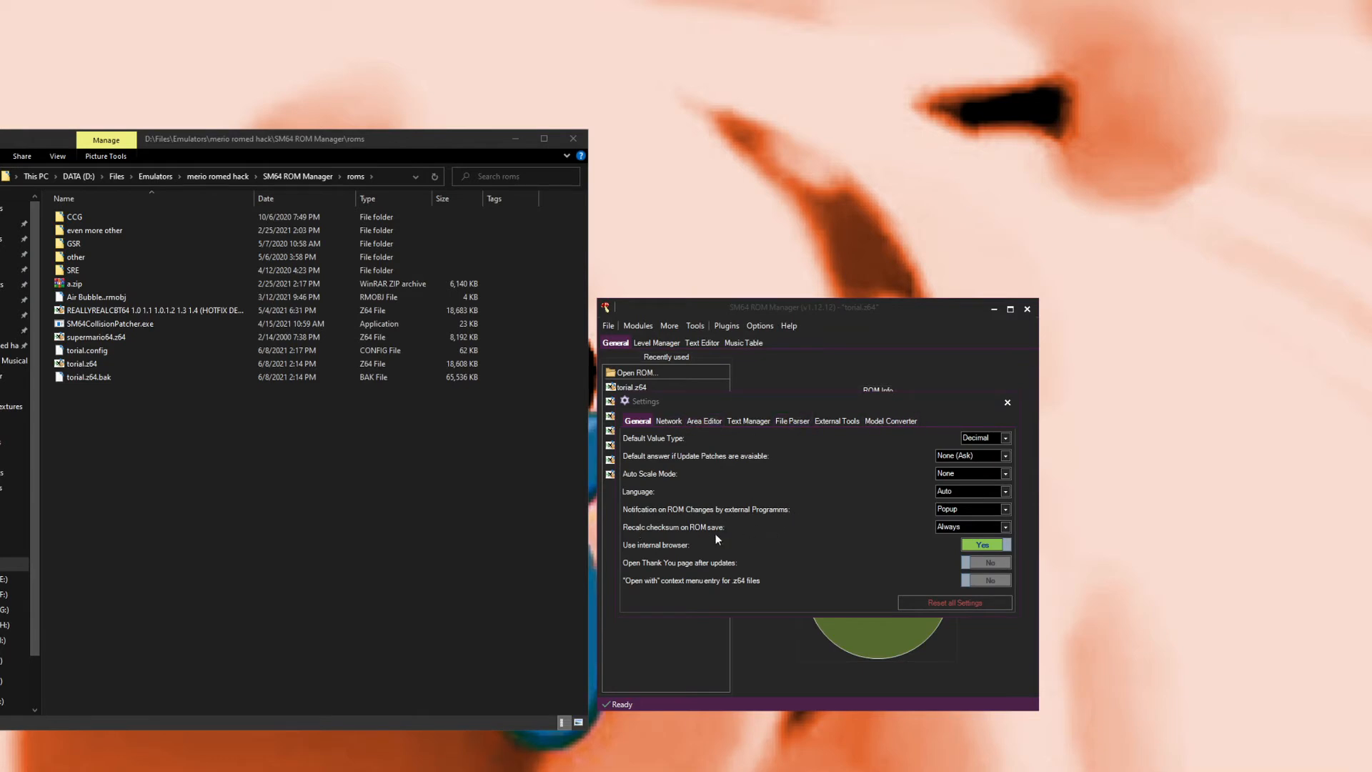
left_click(1008, 403)
Step: Launch the ROM in the emulator, advance to the file select screen, and close the emulator
left_click(613, 324)
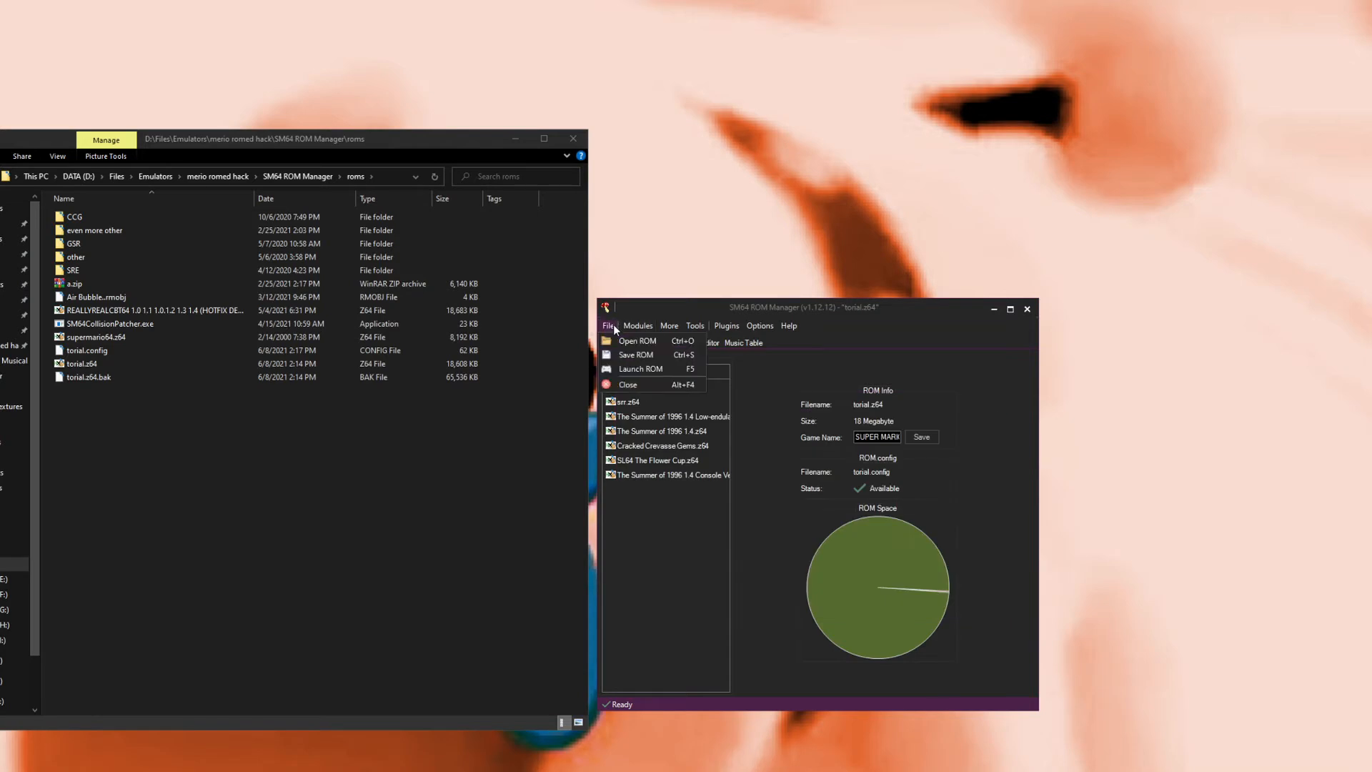
left_click(632, 370)
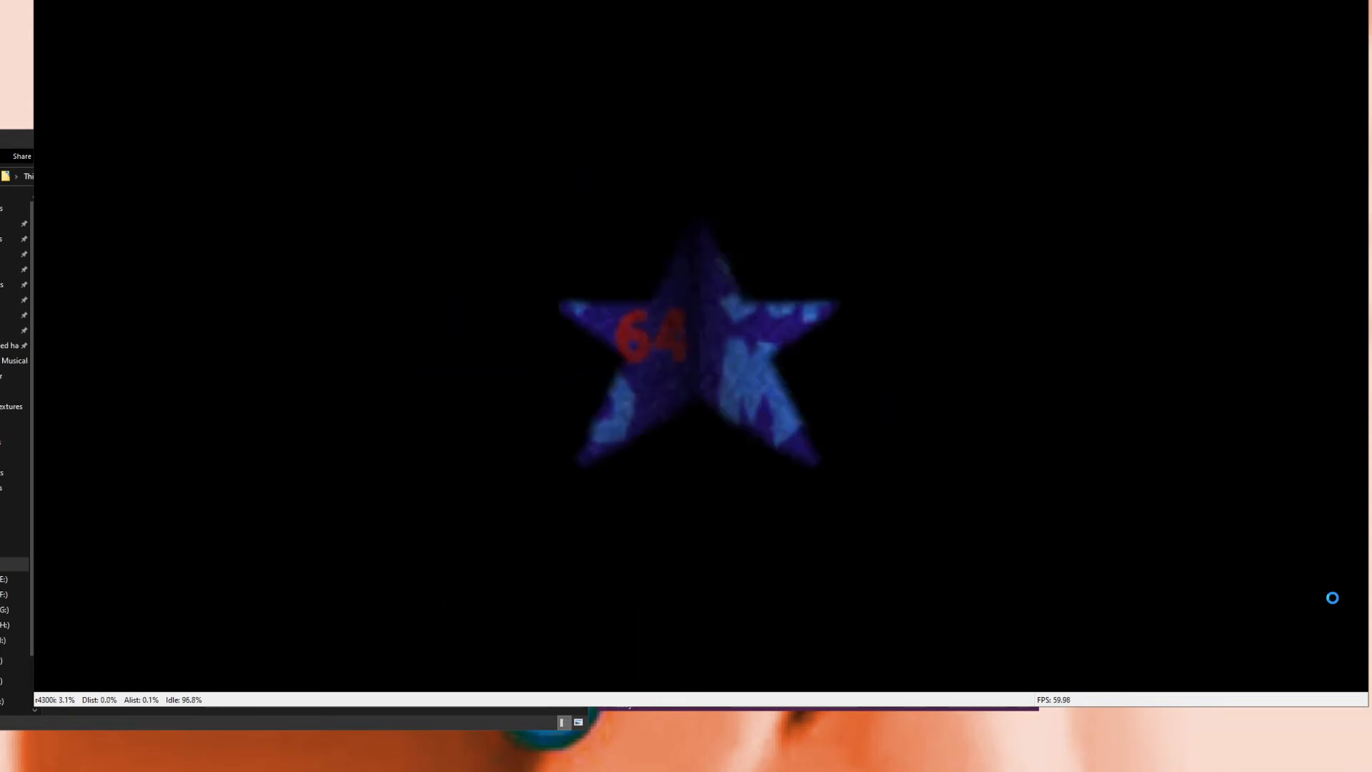
key("Return")
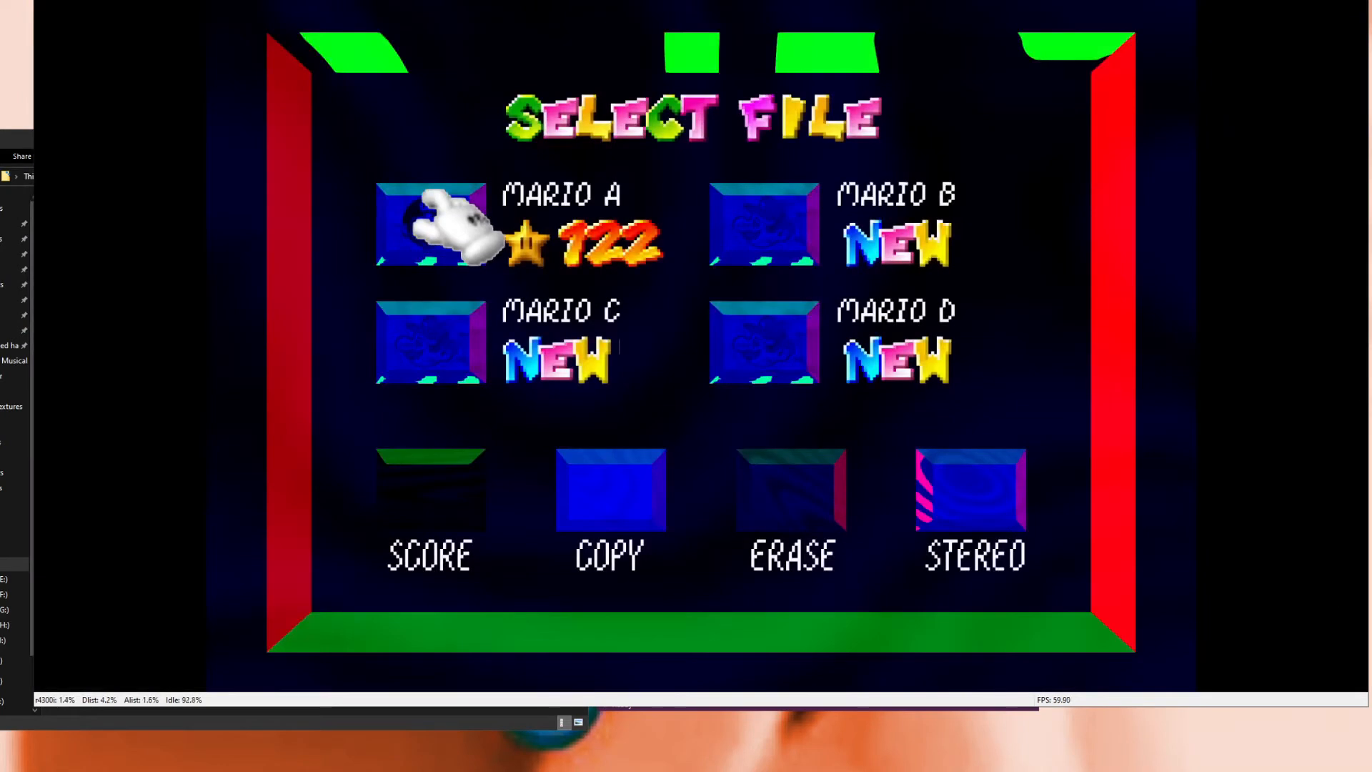
key("alt+F4")
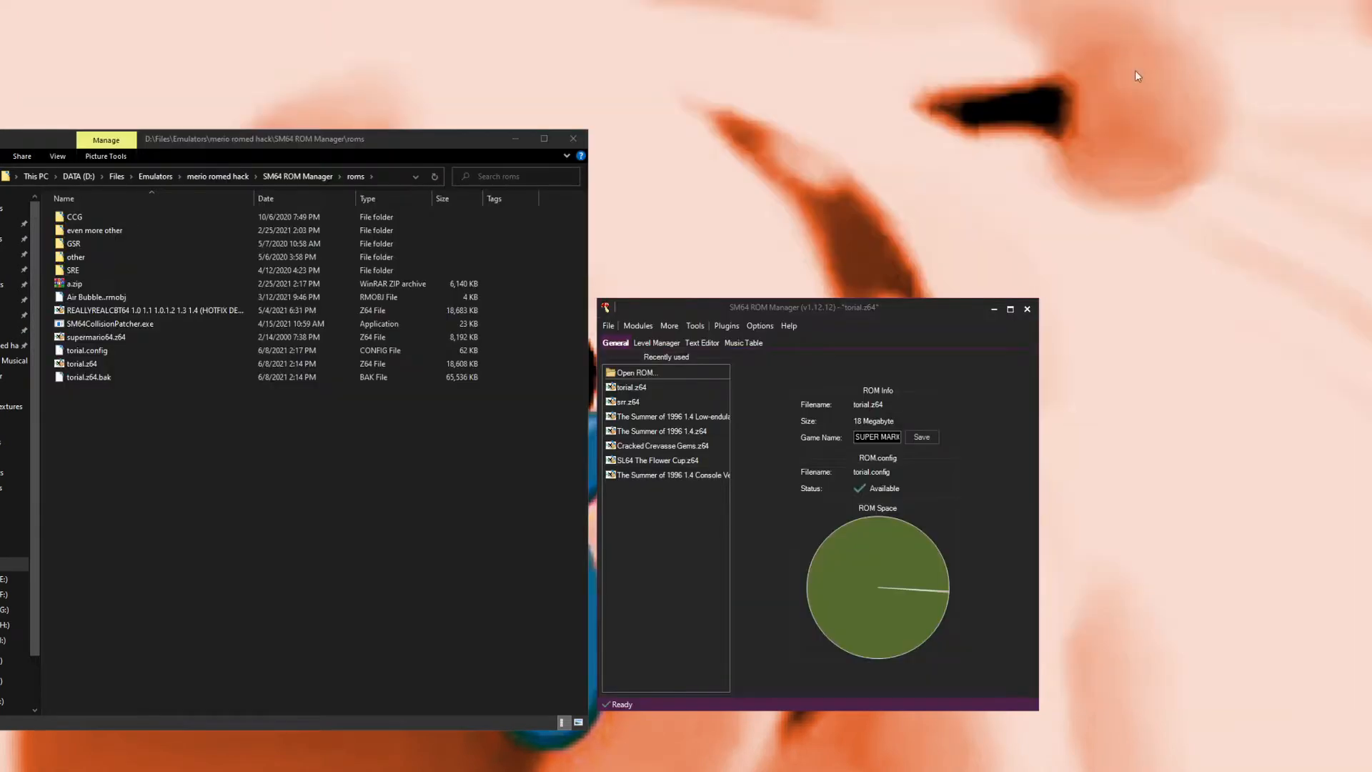
Step: Relaunch the ROM and open the emulator's Settings dialog on its Plugins page
left_click(607, 329)
left_click(628, 366)
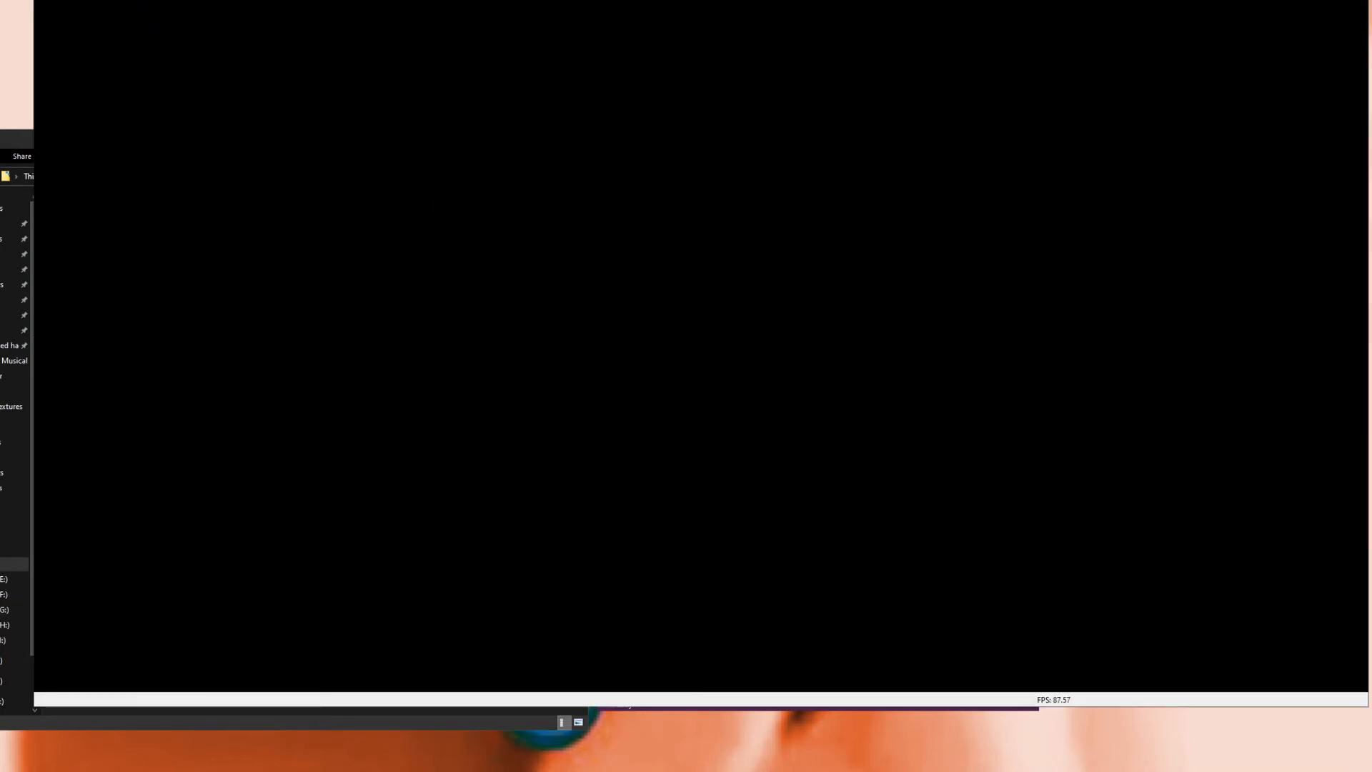
left_click(68, 0)
left_click(92, 17)
left_click(103, 0)
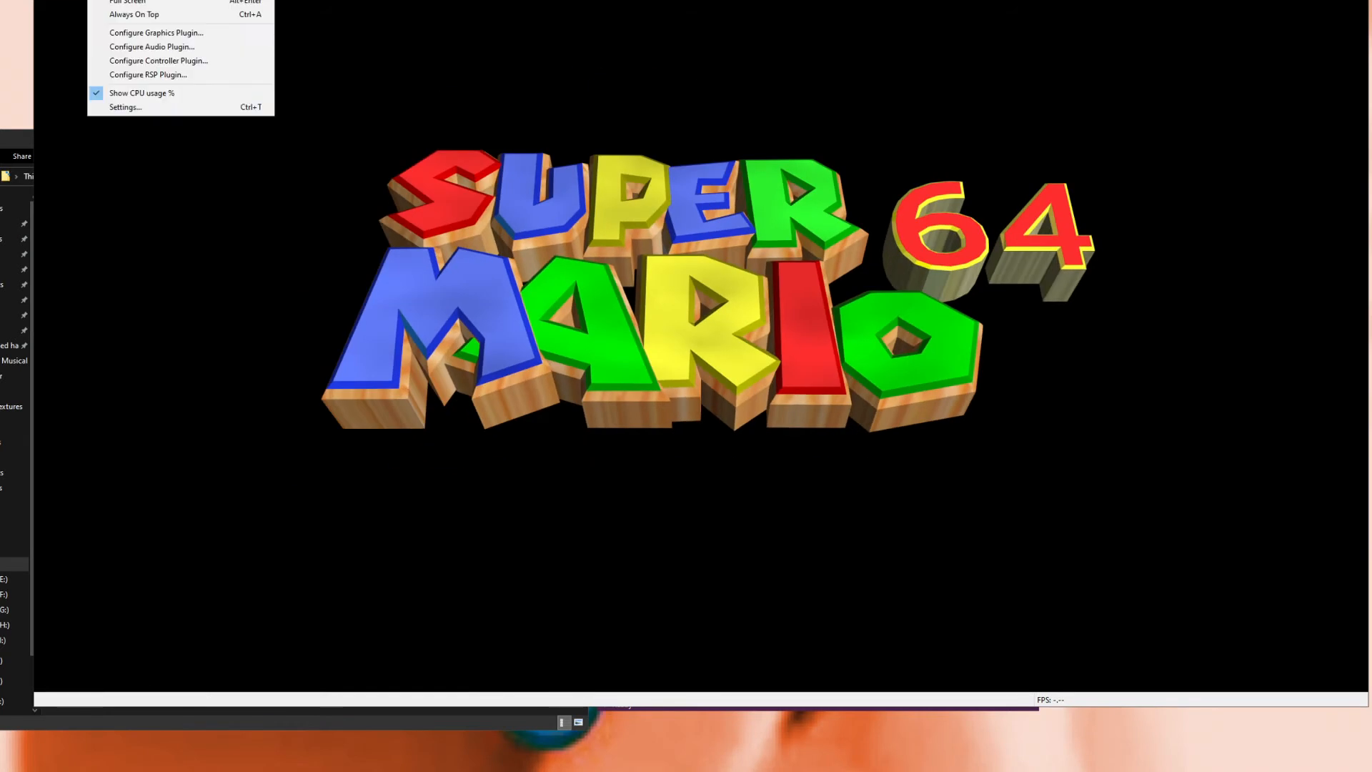
left_click(142, 108)
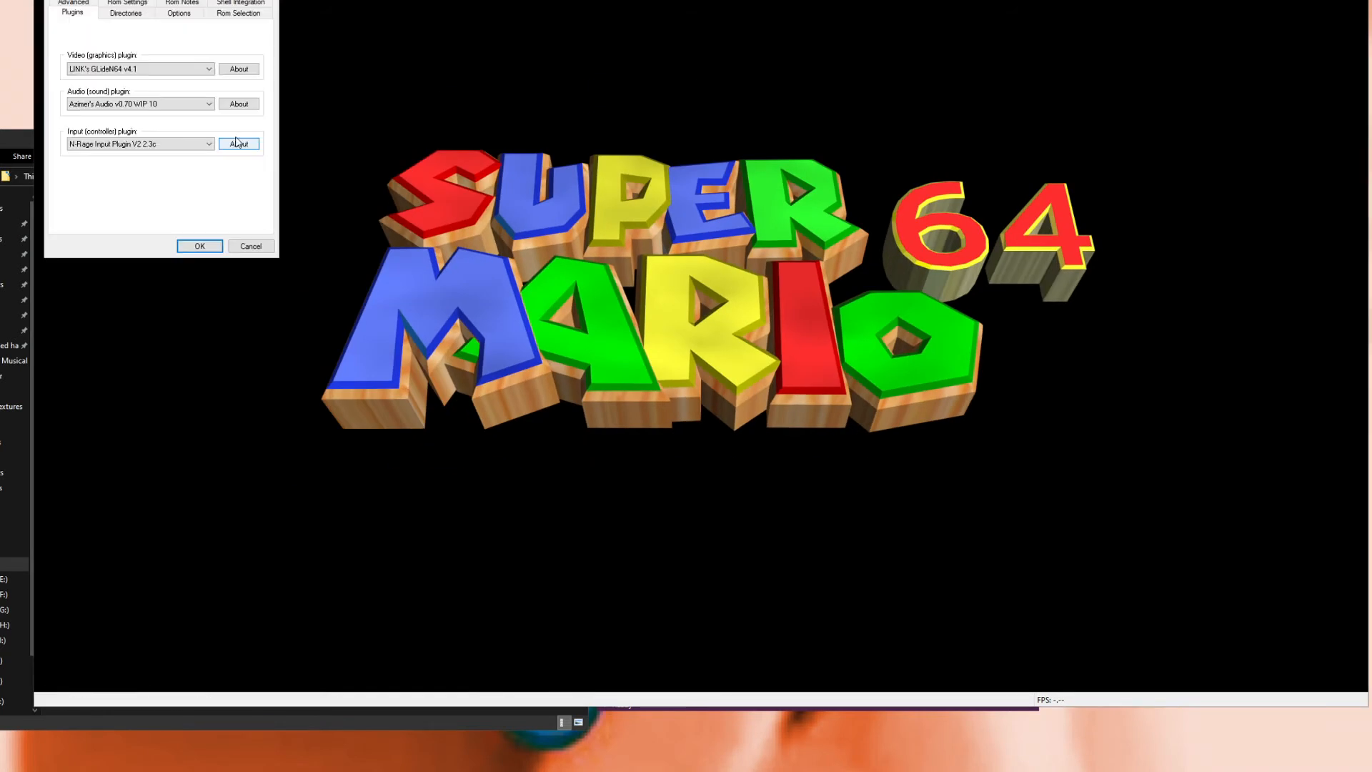
left_click_drag(154, 0, 783, 370)
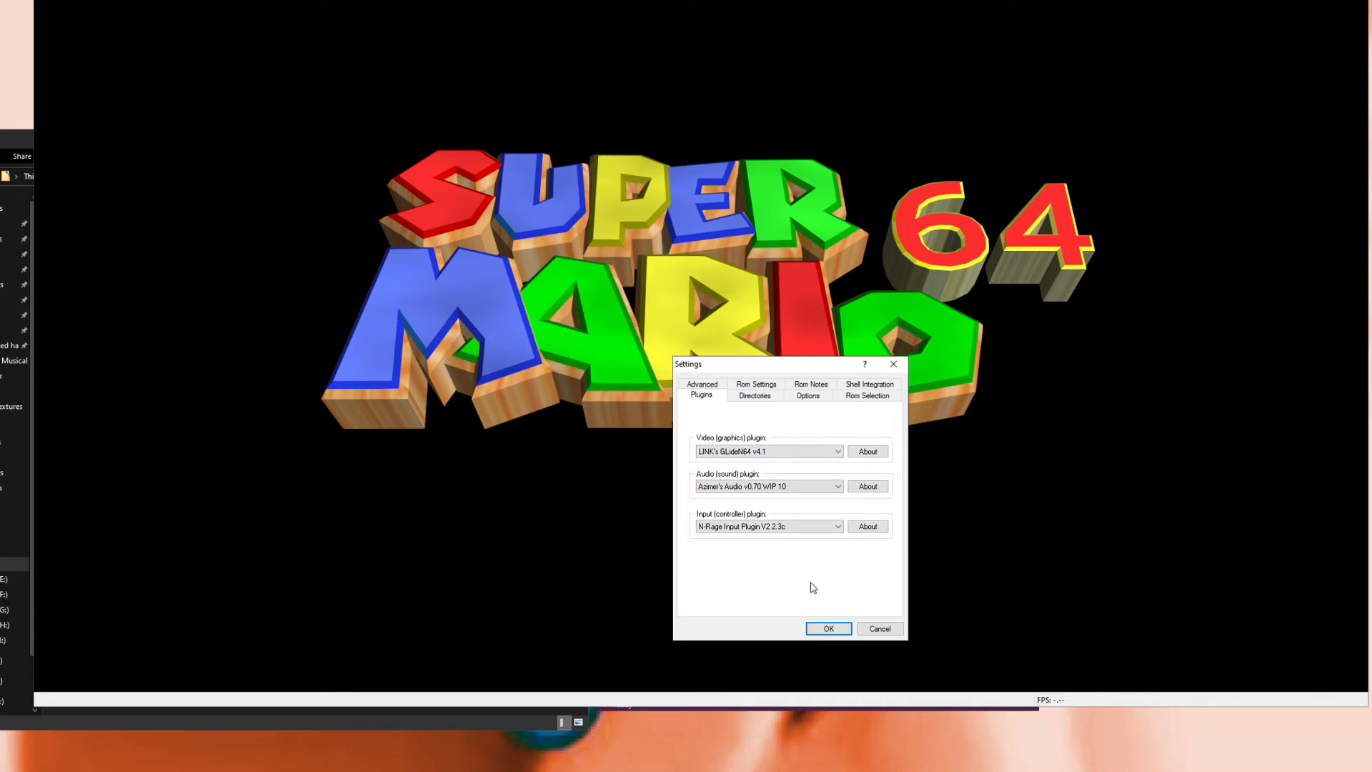
left_click(789, 709)
left_click(760, 325)
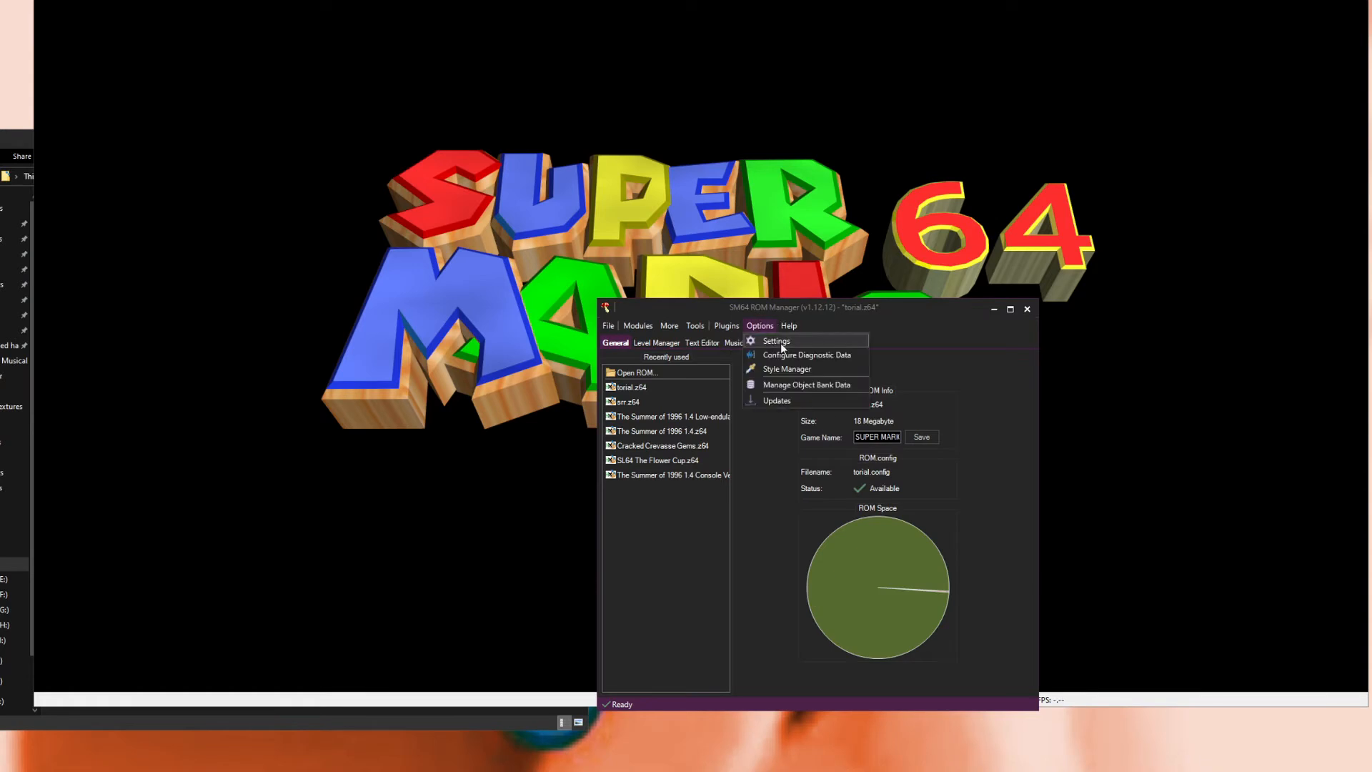
mouse_move(789, 325)
left_click_drag(865, 308, 1036, 464)
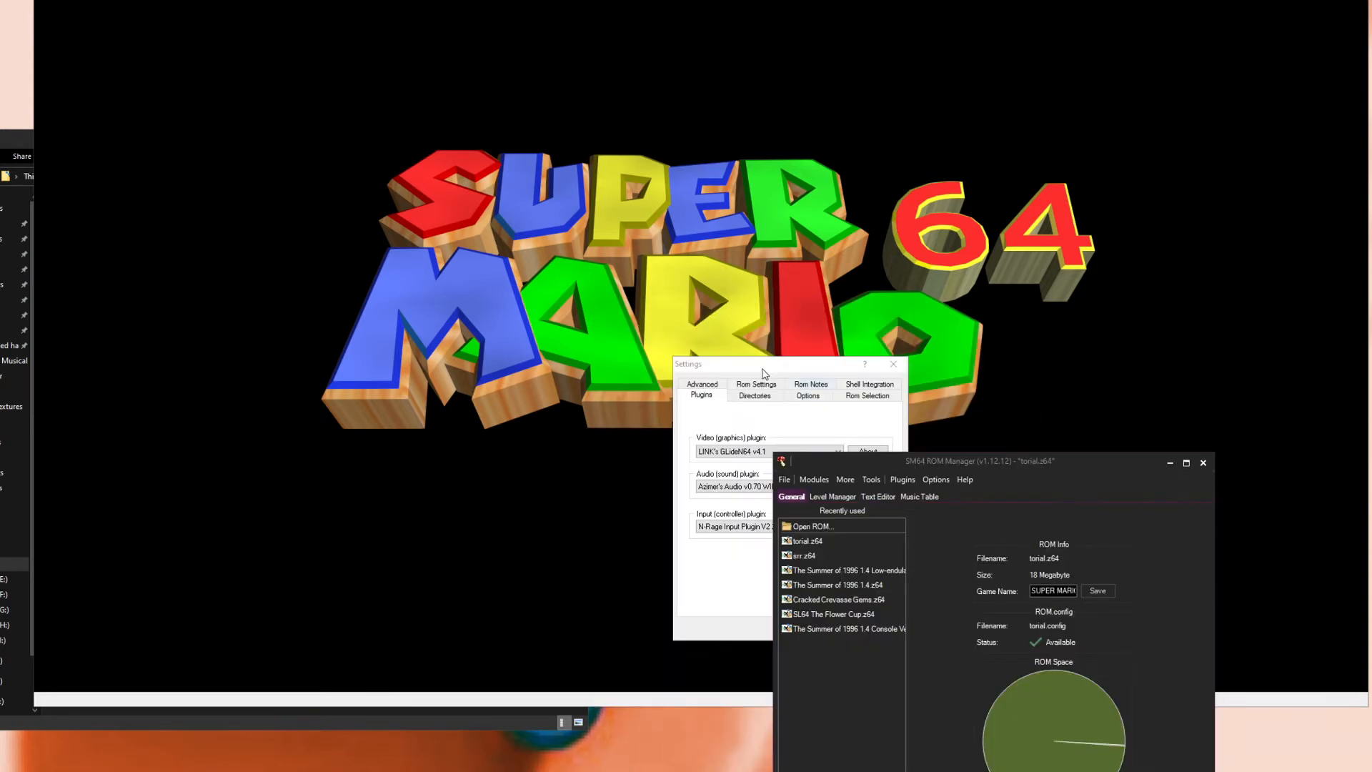
left_click(703, 389)
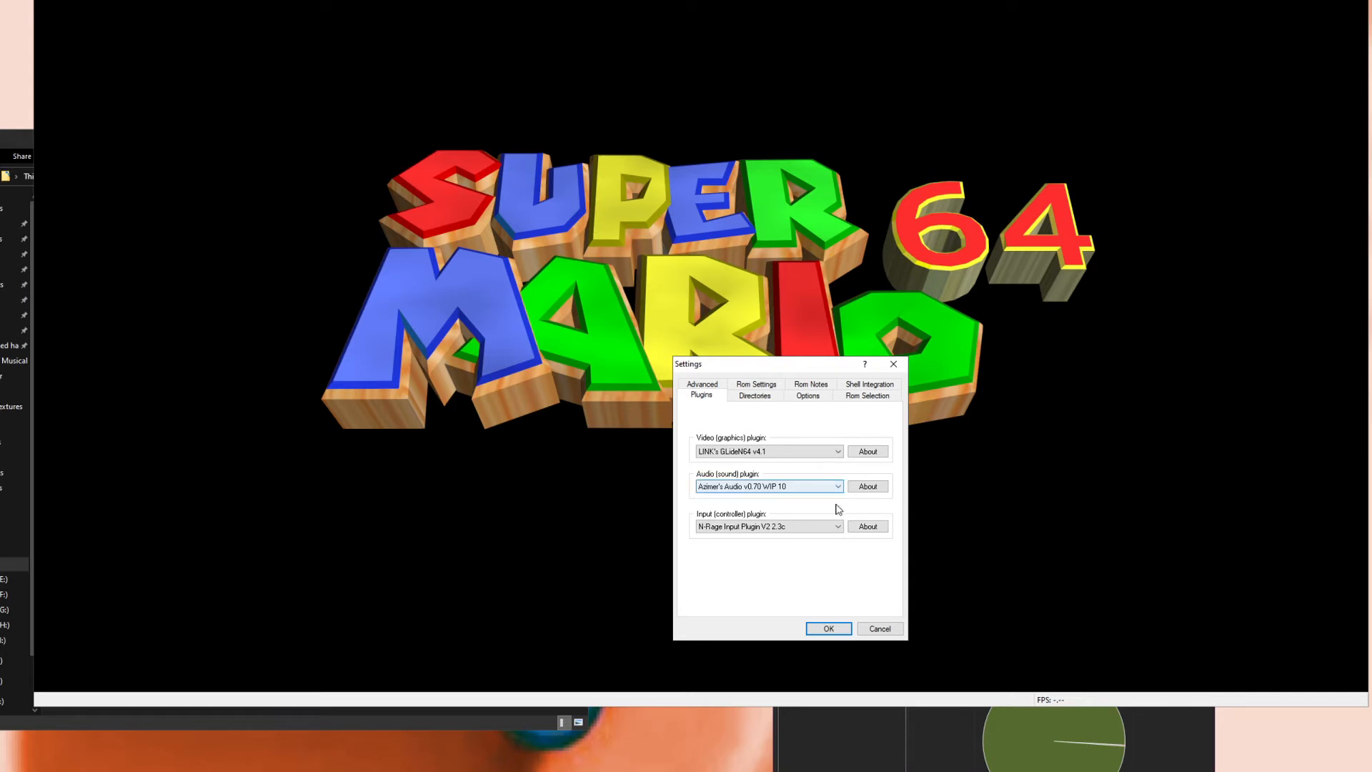
left_click(936, 750)
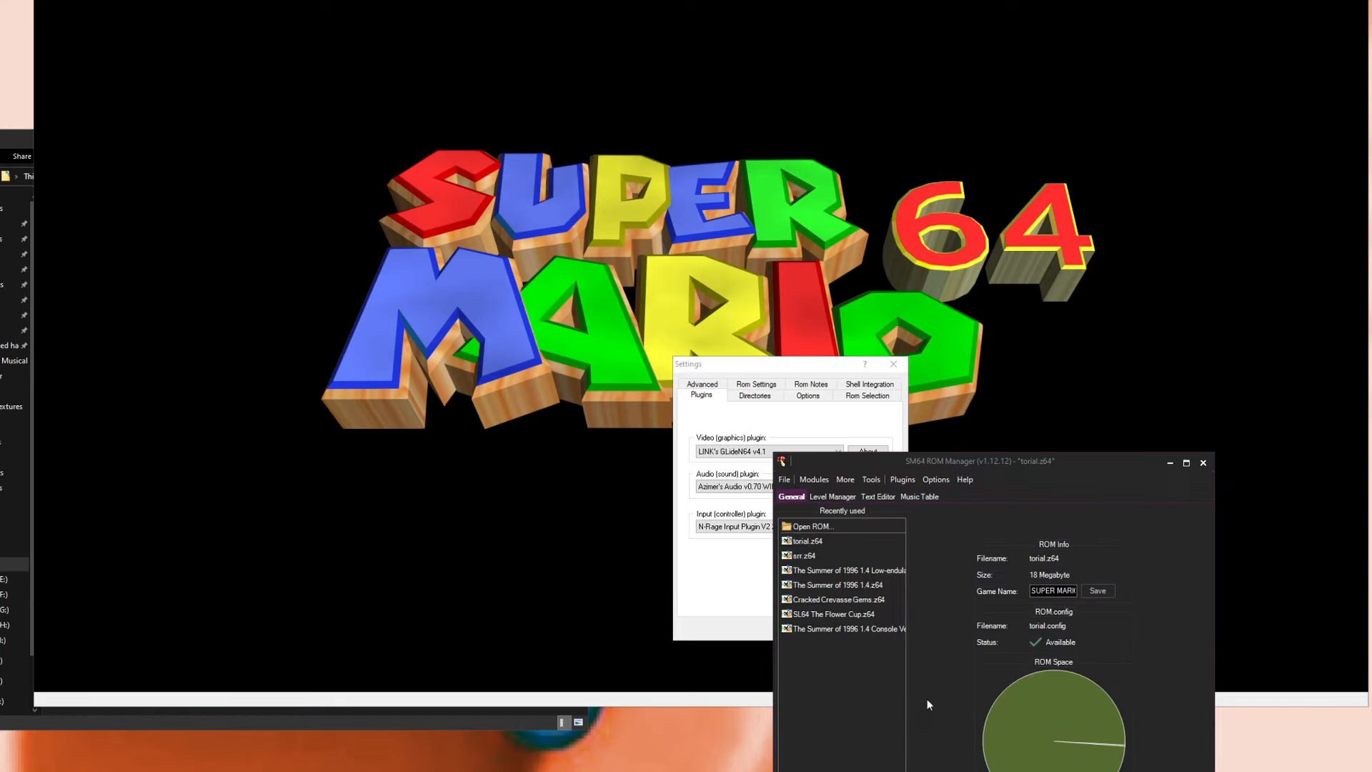
left_click(788, 366)
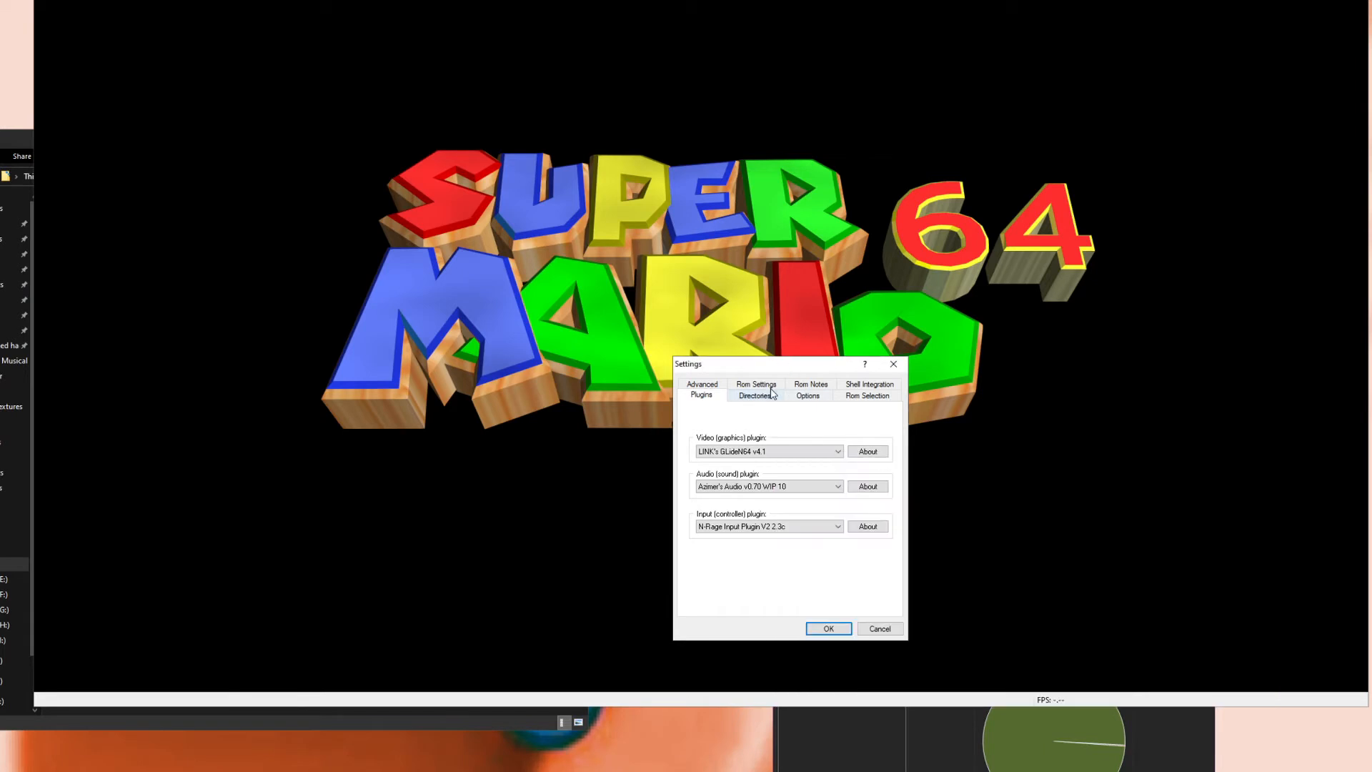
Step: Switch the emulator's video plugin to Jabo's Direct3D8, restart the game, and close the emulator
left_click(780, 450)
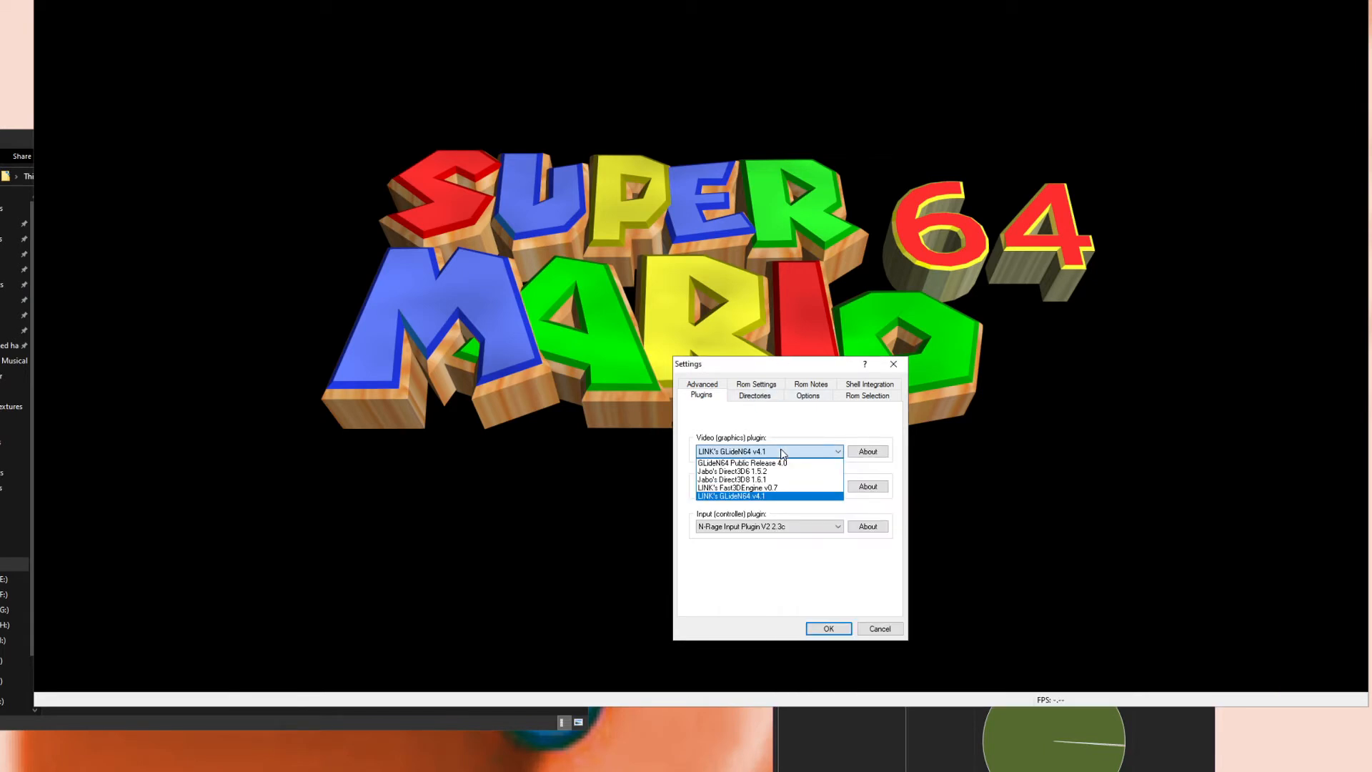
left_click(762, 482)
left_click(826, 626)
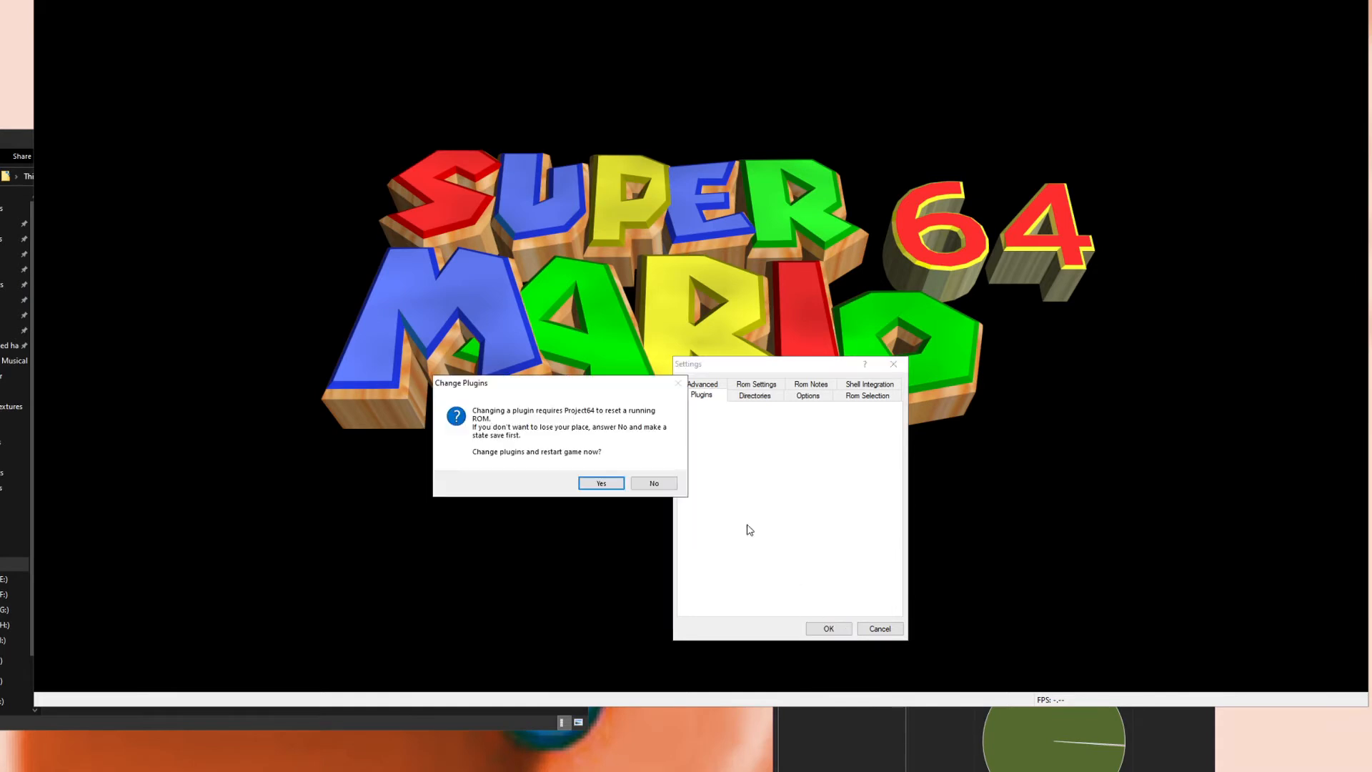
left_click(603, 483)
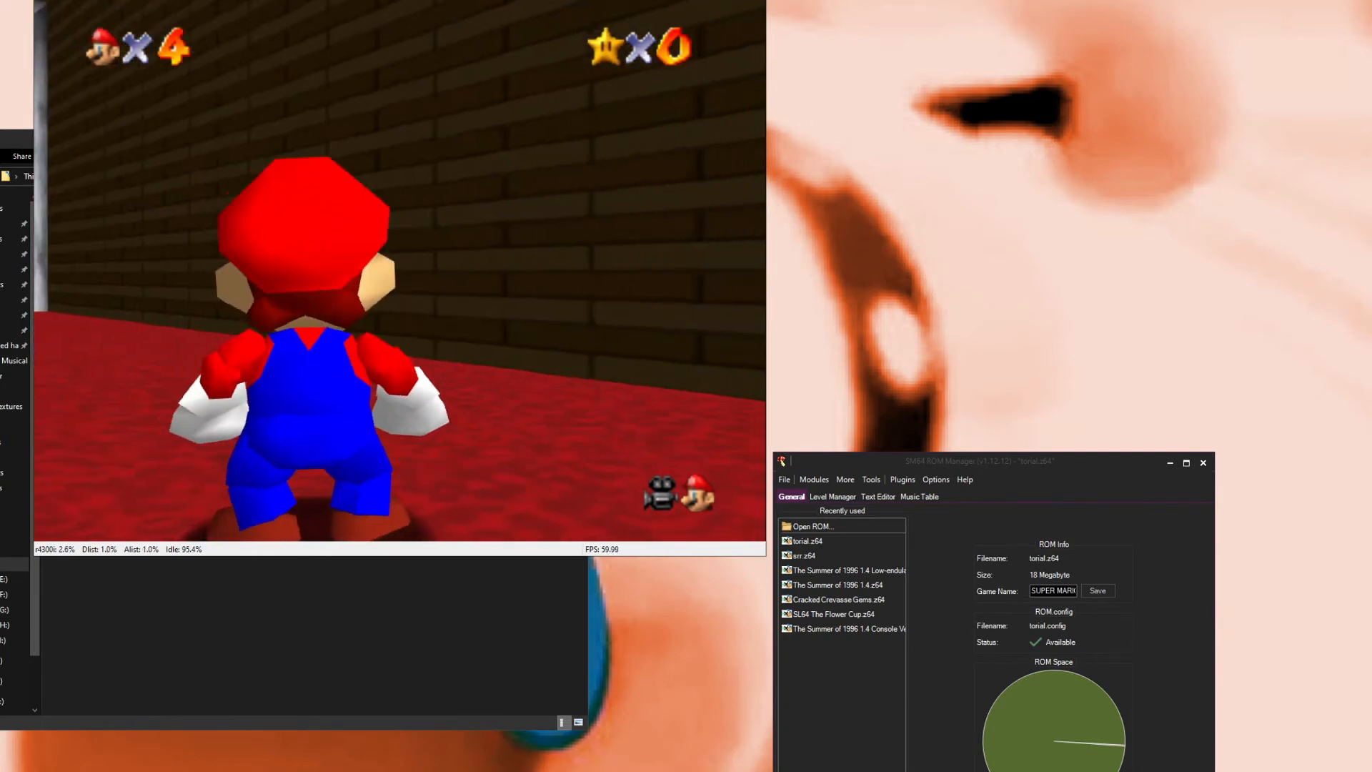
left_click(750, 0)
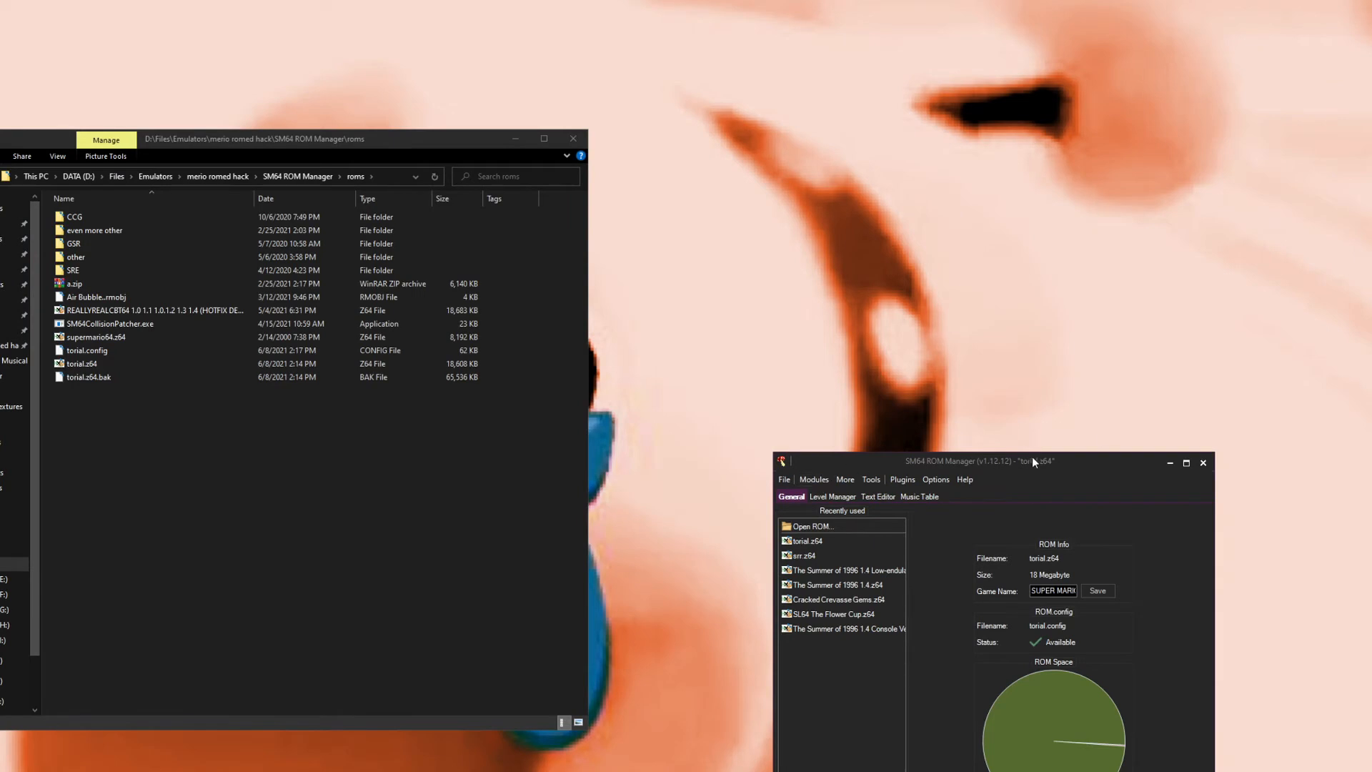
left_click(853, 497)
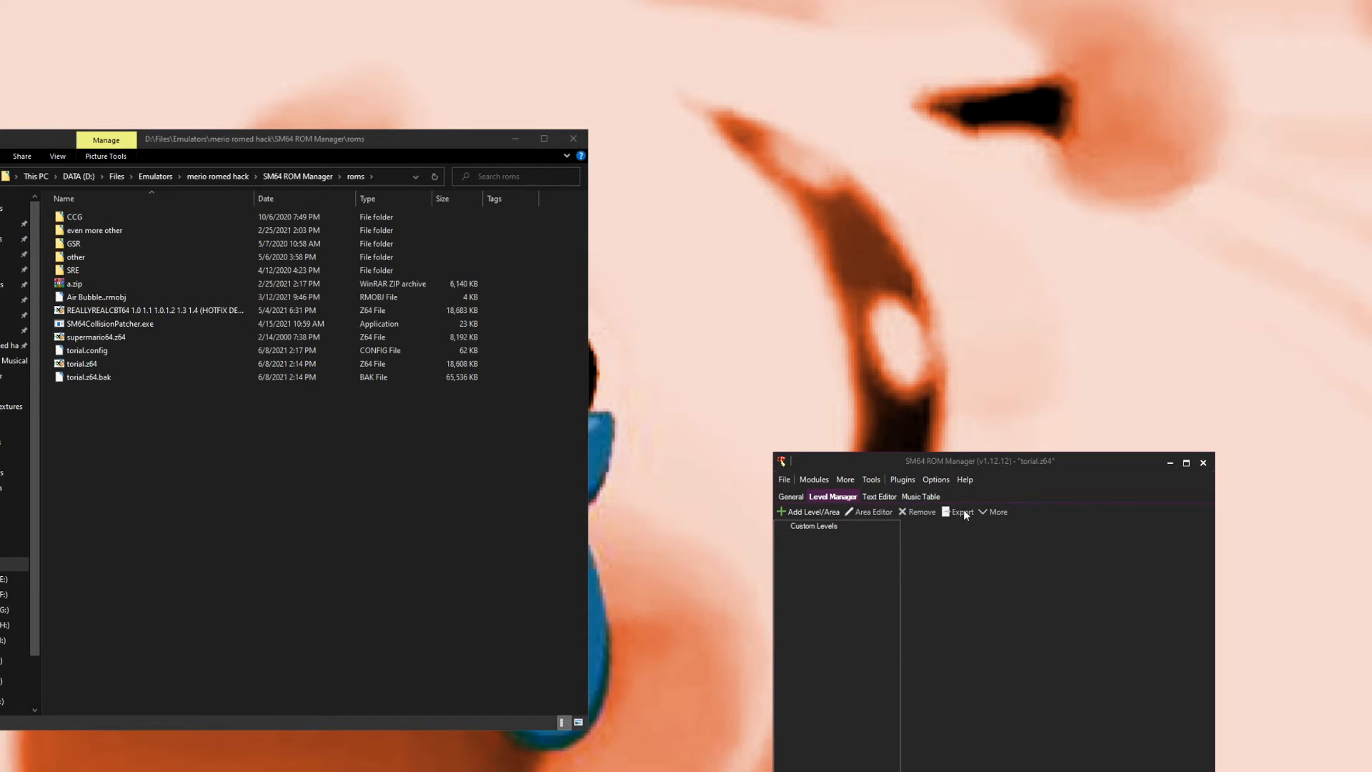
left_click(826, 513)
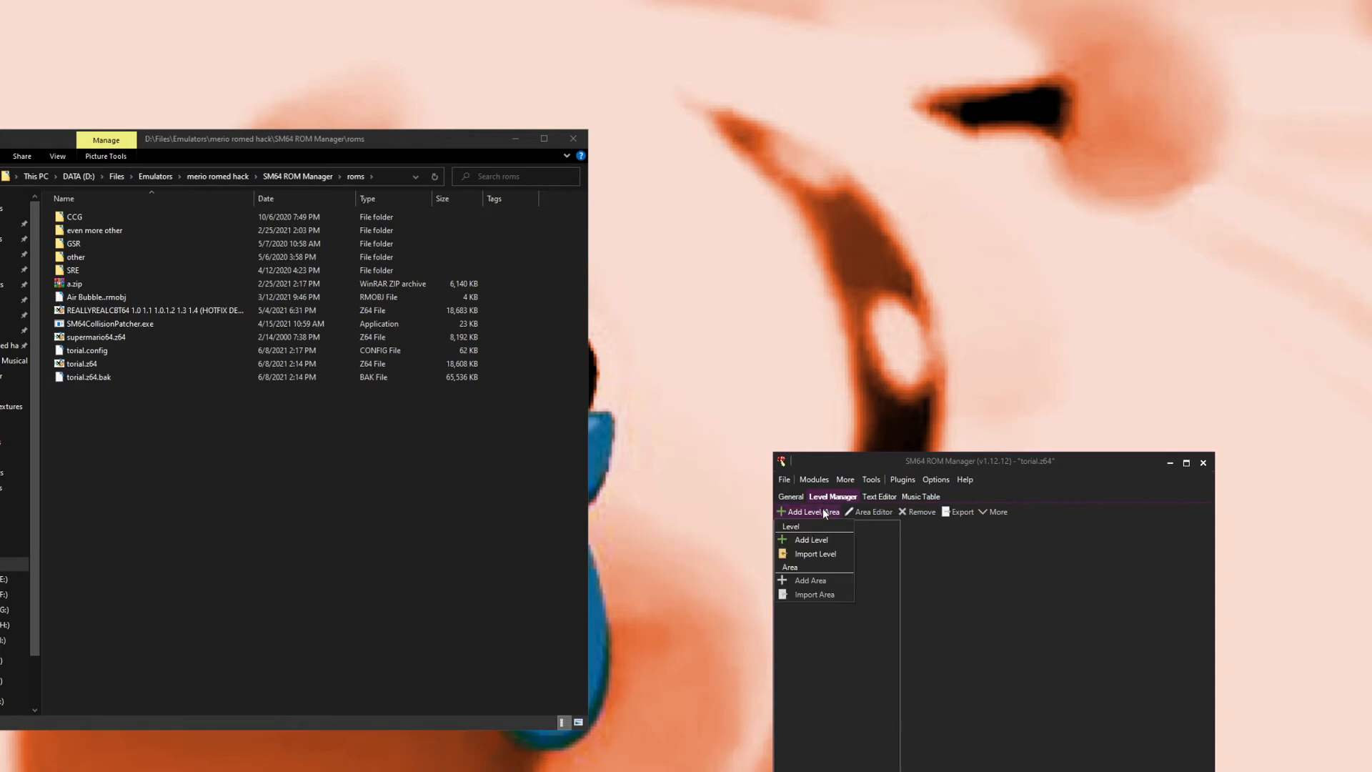
left_click(829, 540)
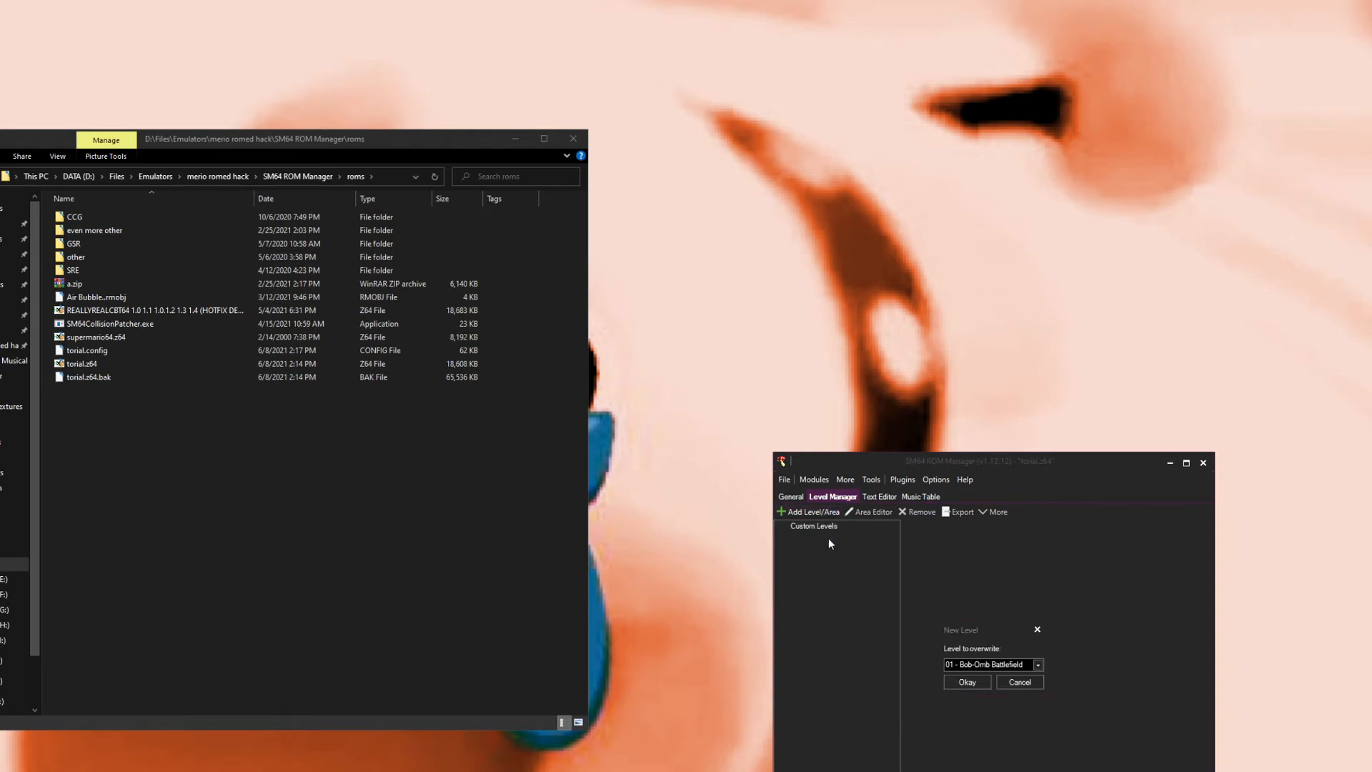
left_click(1037, 630)
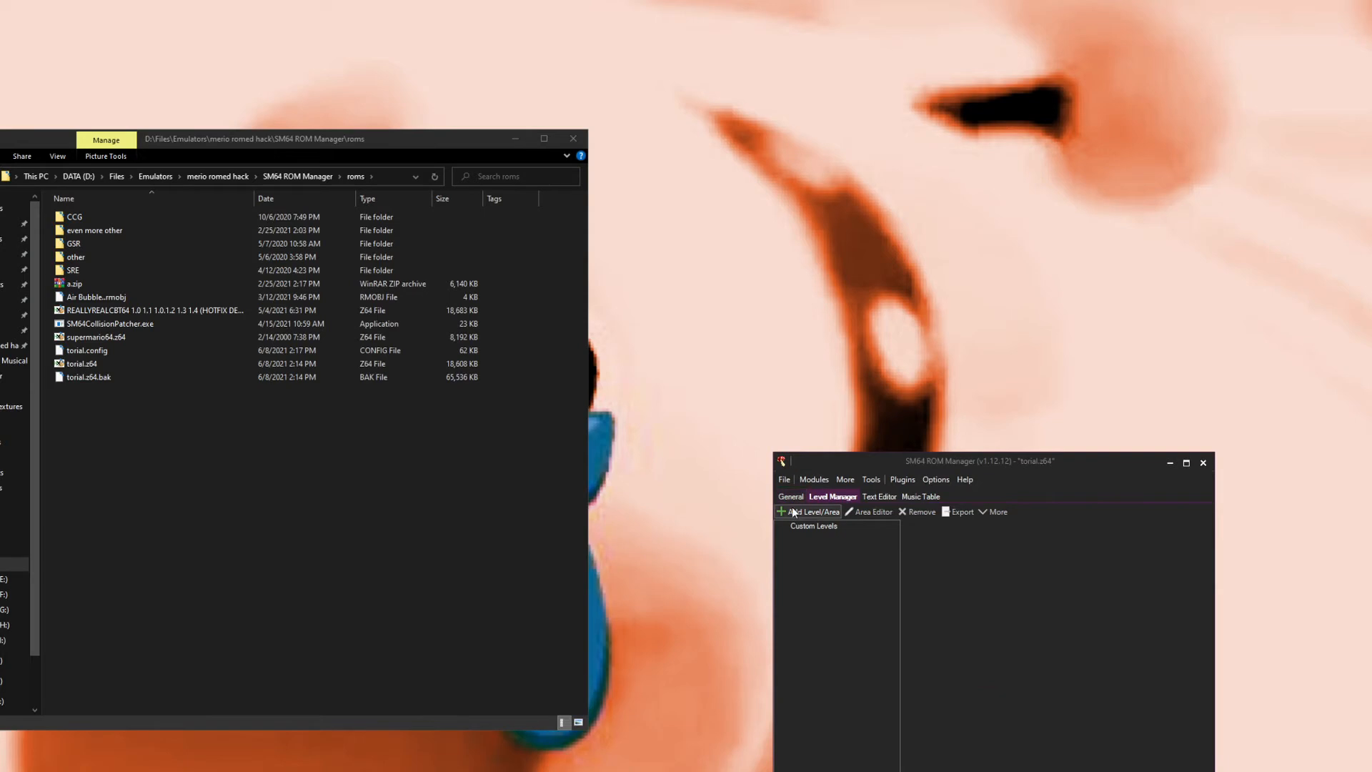
Step: Add a new custom level that overwrites Castle Grounds
left_click(808, 512)
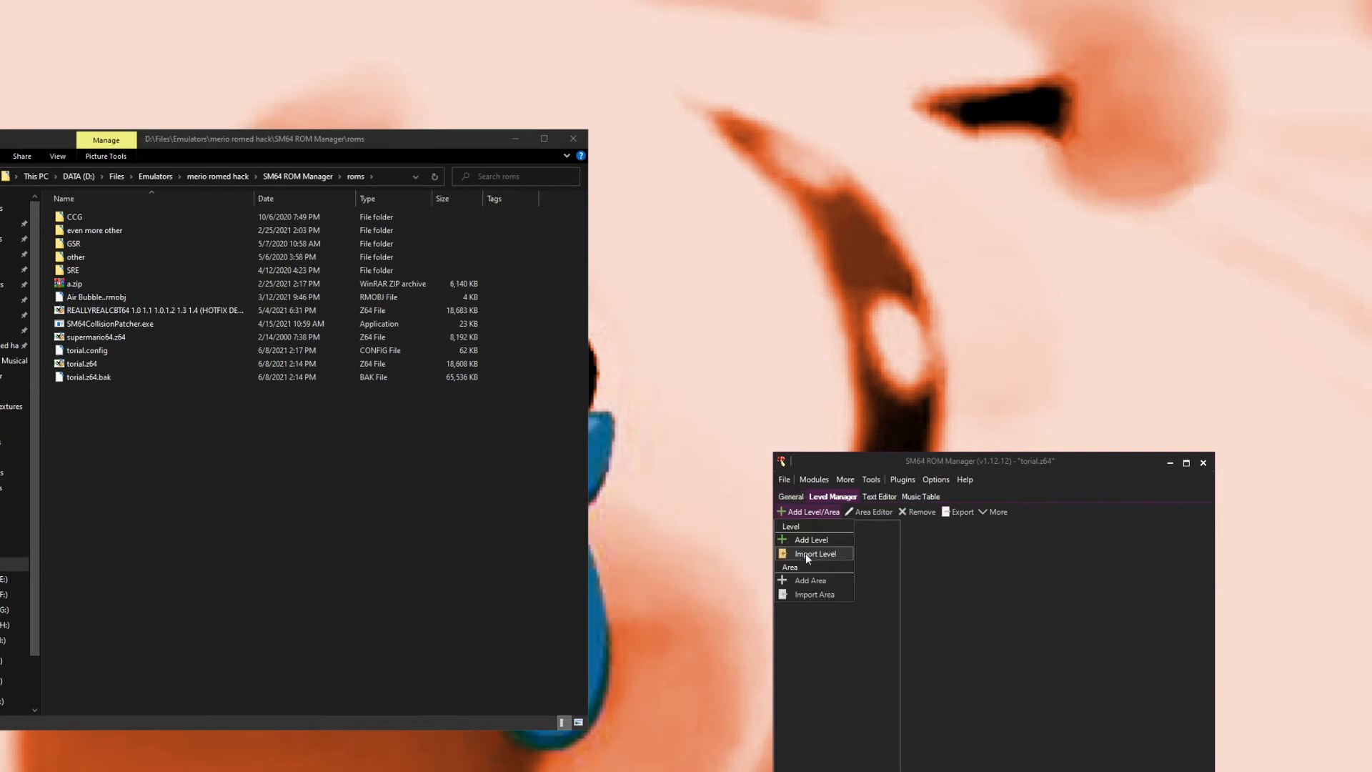
left_click(820, 541)
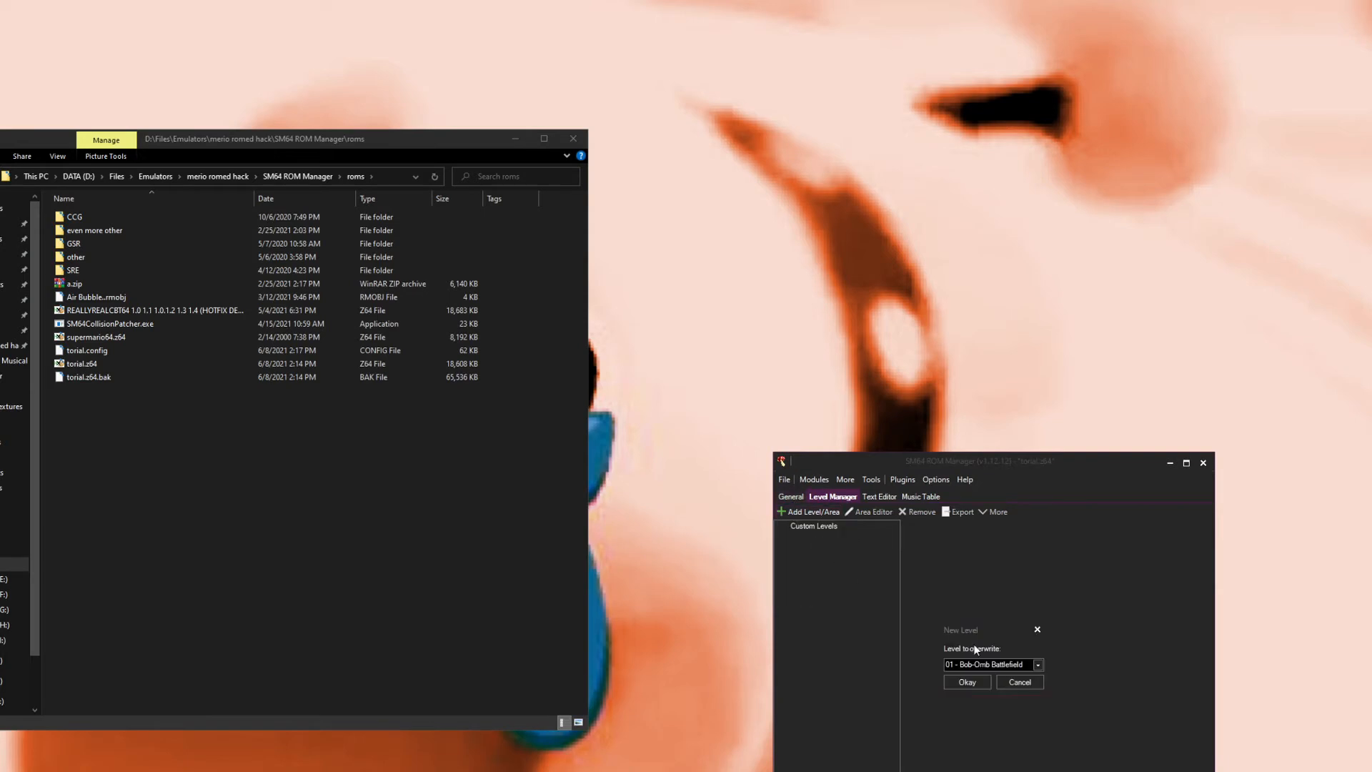
left_click(987, 666)
scroll(976, 729, "down", 8)
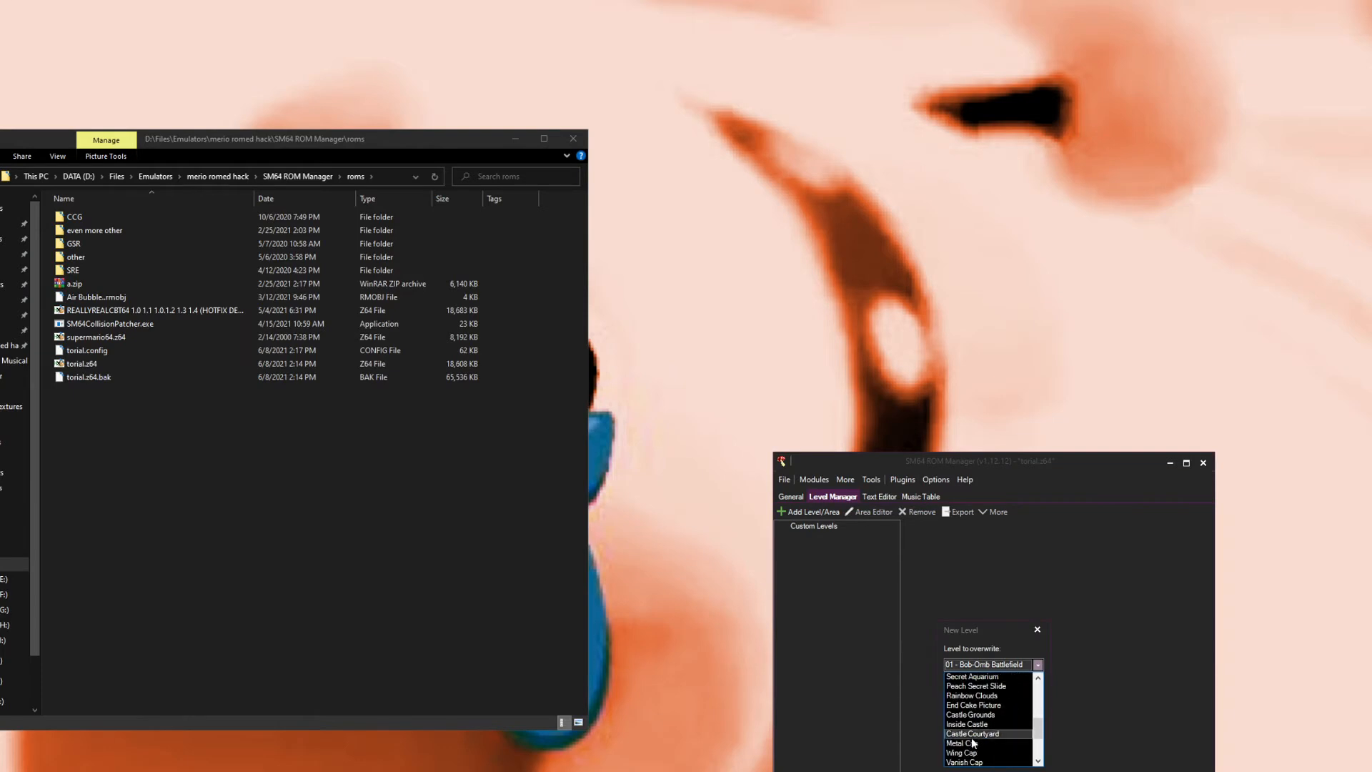
left_click(972, 714)
left_click(976, 680)
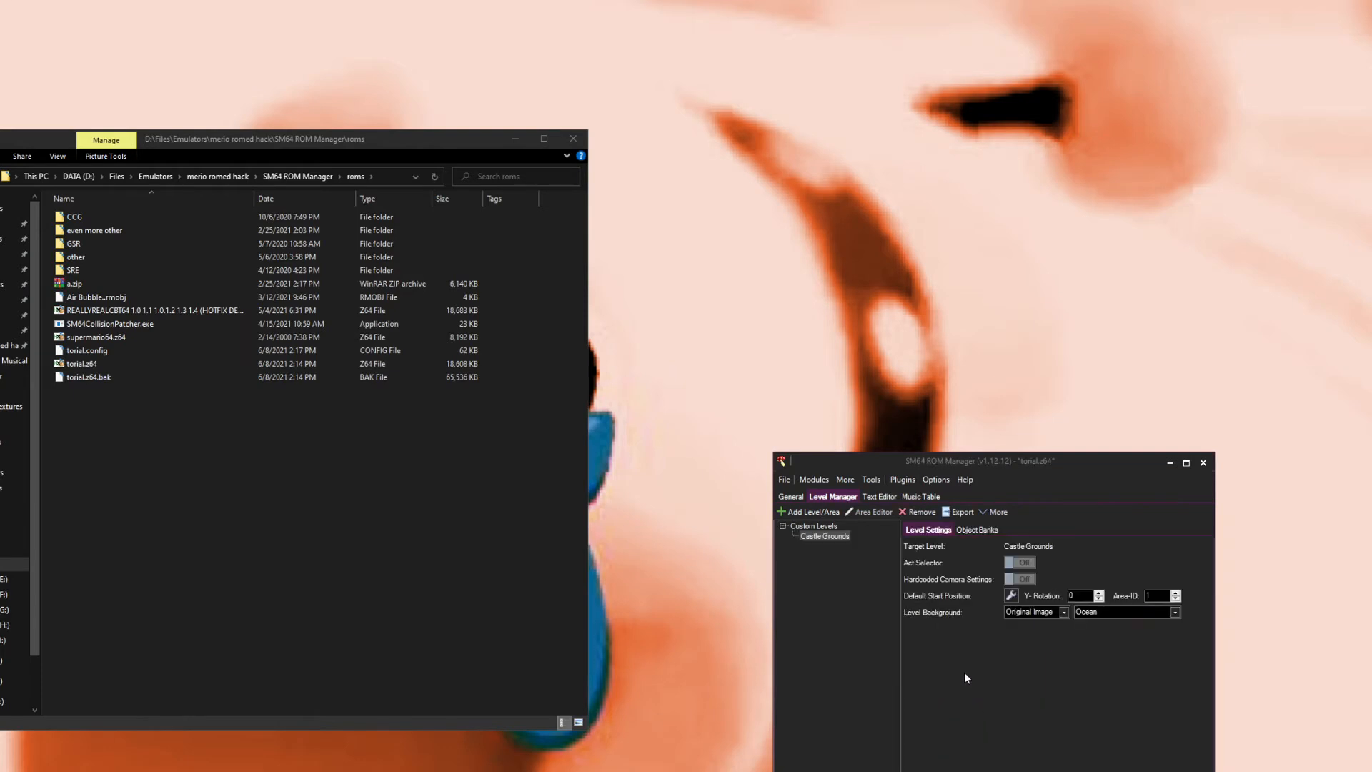
Step: Set the level background to Snowy Mountains
left_click(1090, 611)
left_click(1092, 633)
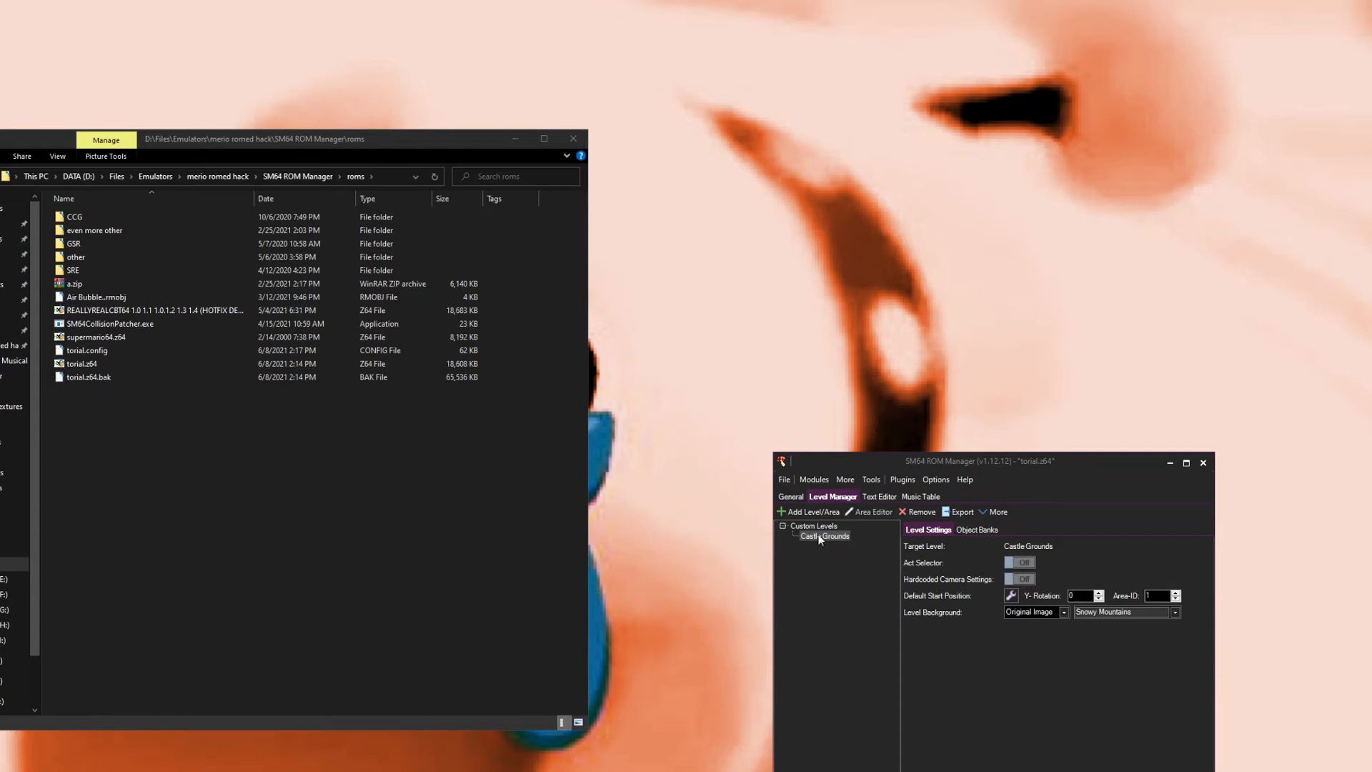
left_click(808, 512)
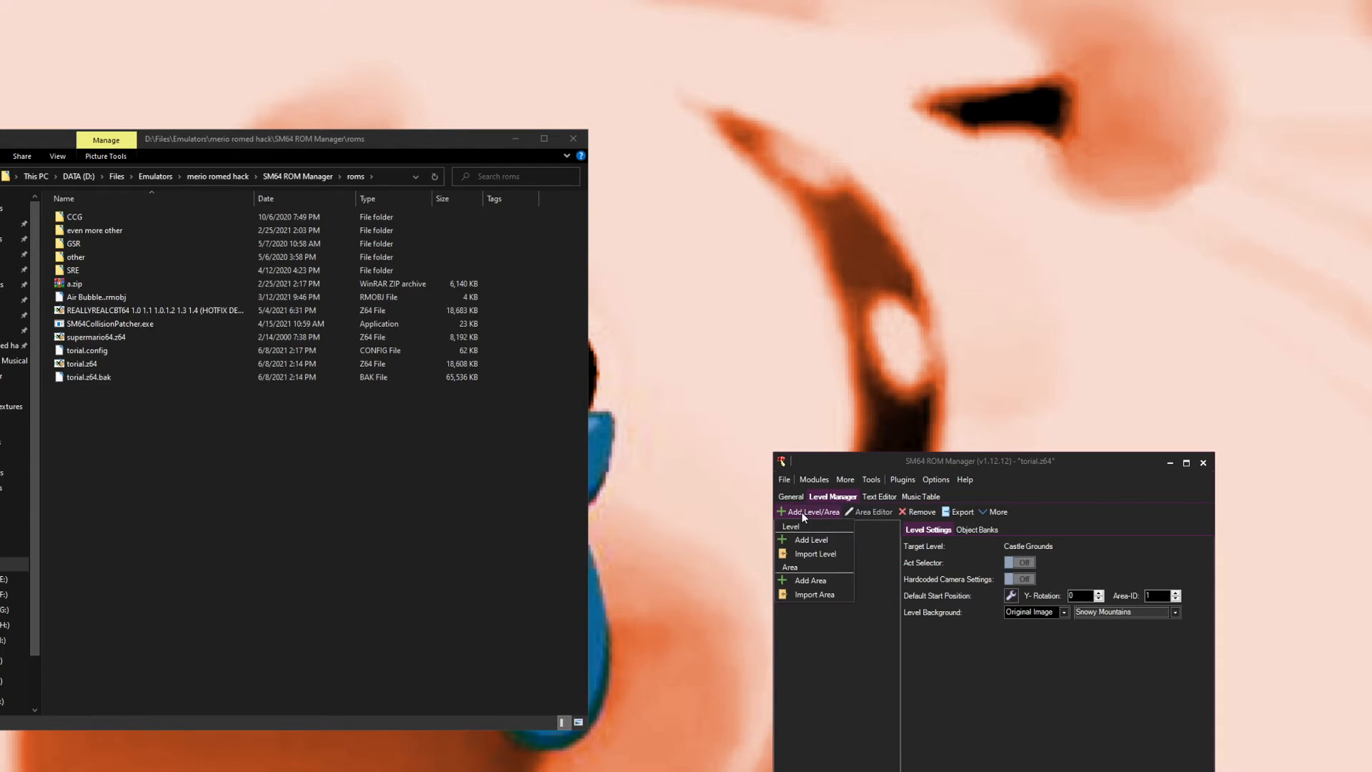
left_click(797, 512)
Step: Set object bank 0xC to Assorted Enemies (1) and bank 0xD to Assorted Enemies (4)
left_click(976, 529)
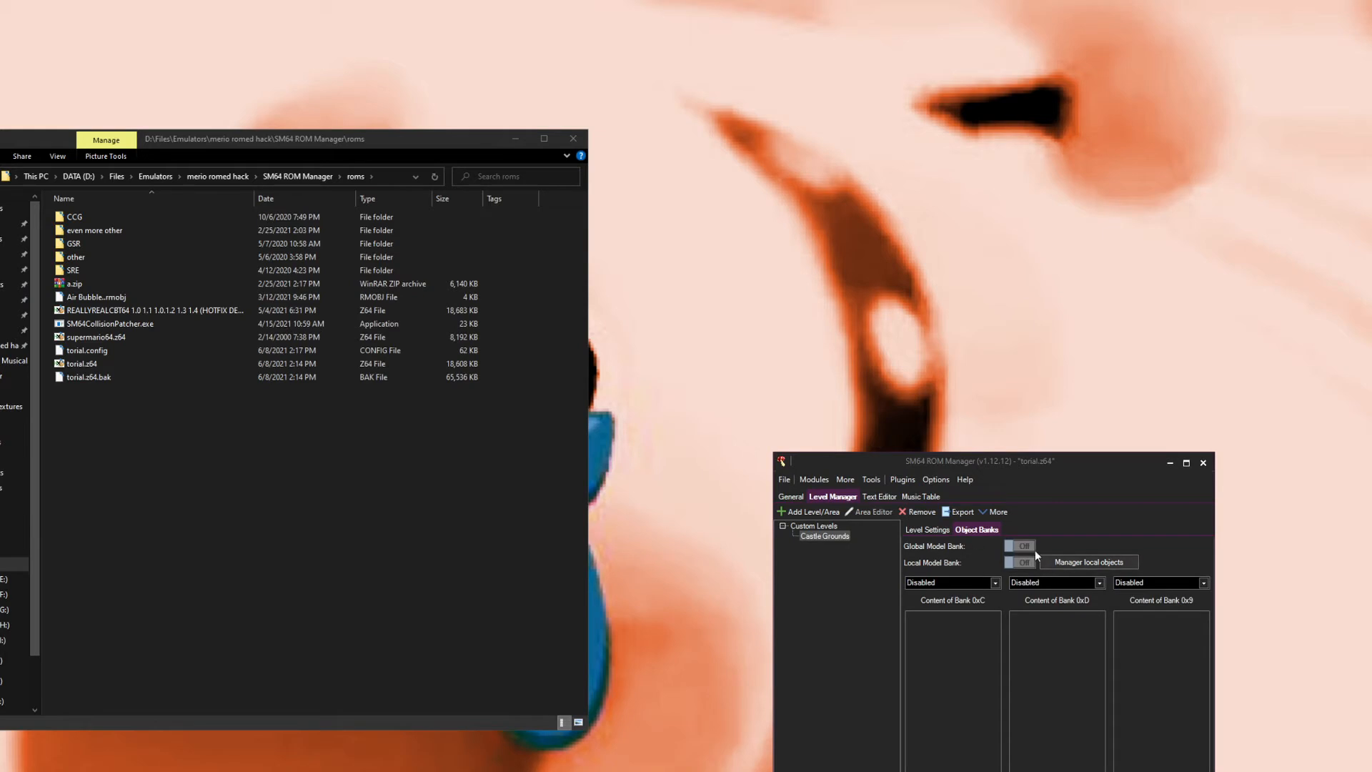
left_click(977, 581)
left_click(965, 618)
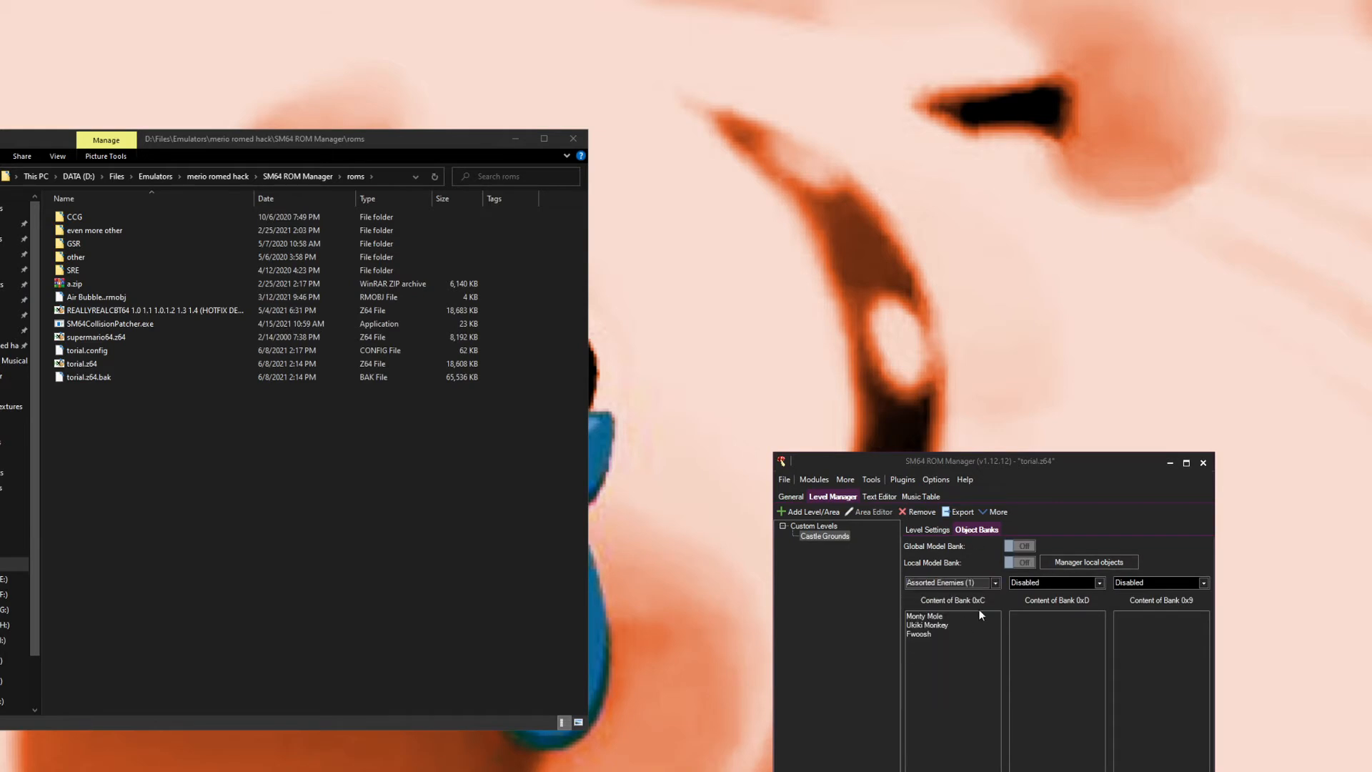
left_click(1040, 582)
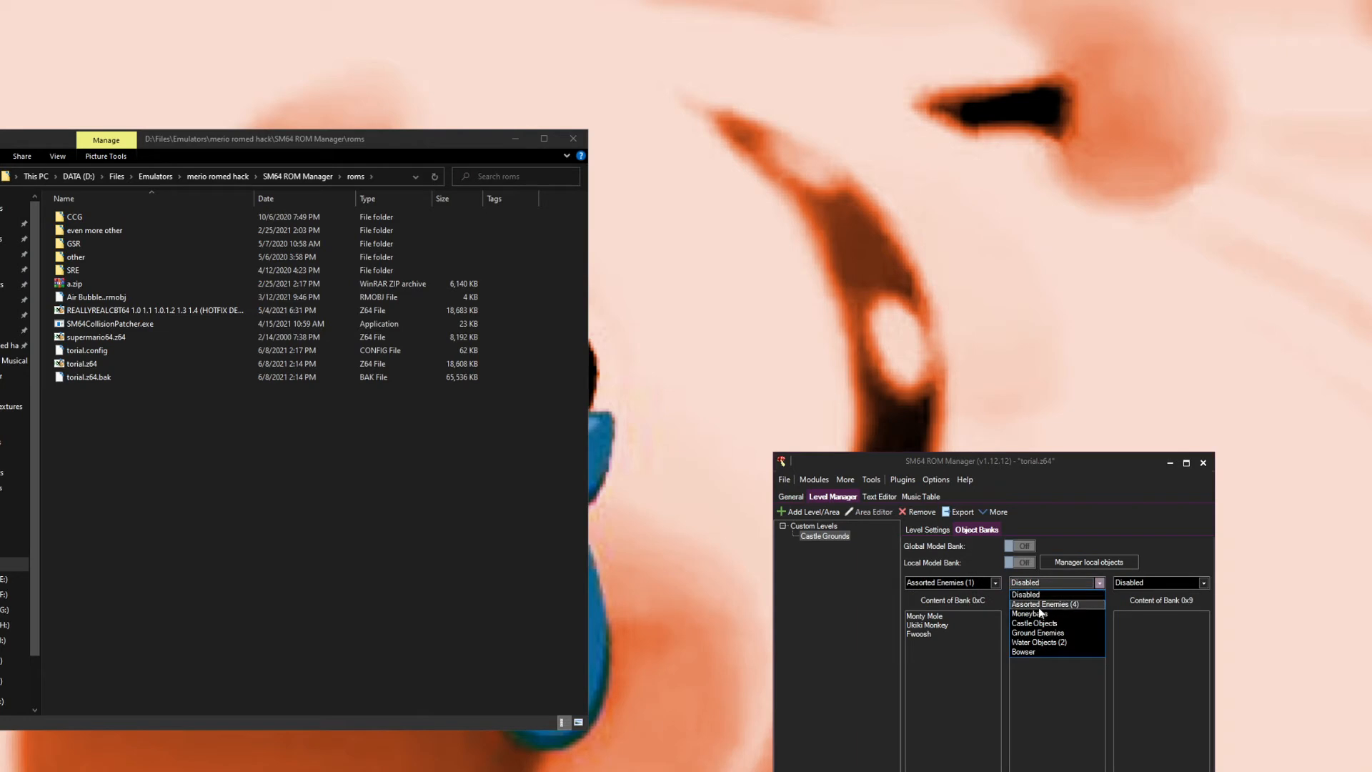
left_click(1041, 609)
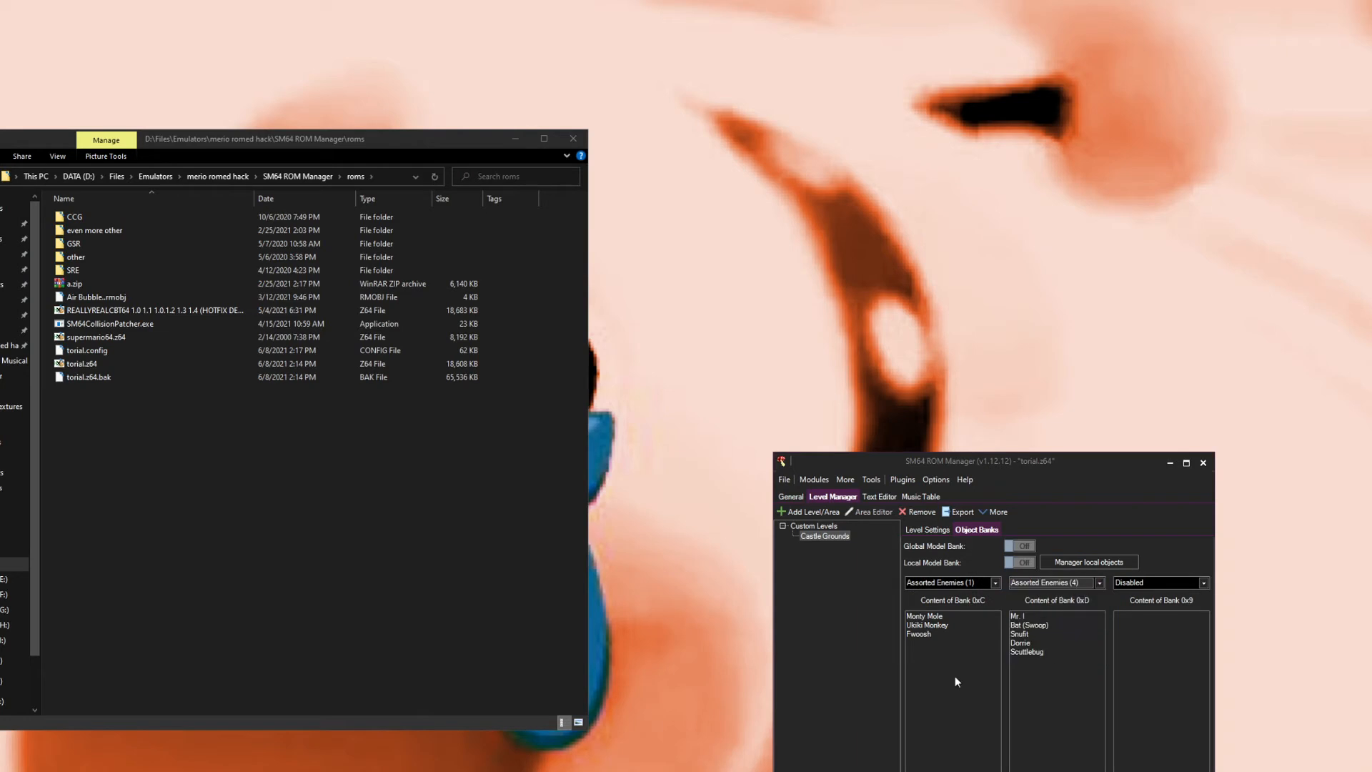
Step: Add an area and load ow4.obj from the OW1 folder as the visual map and collision model
left_click(822, 510)
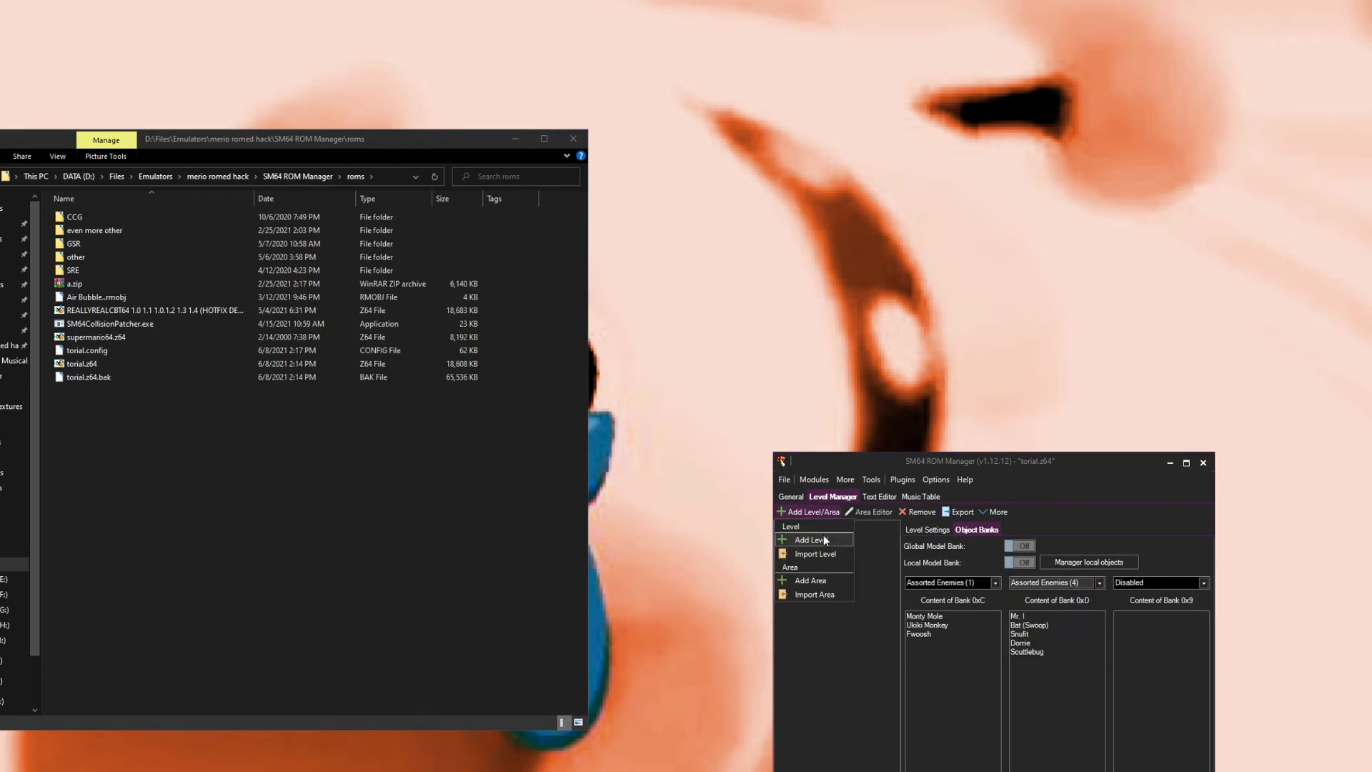
left_click(809, 579)
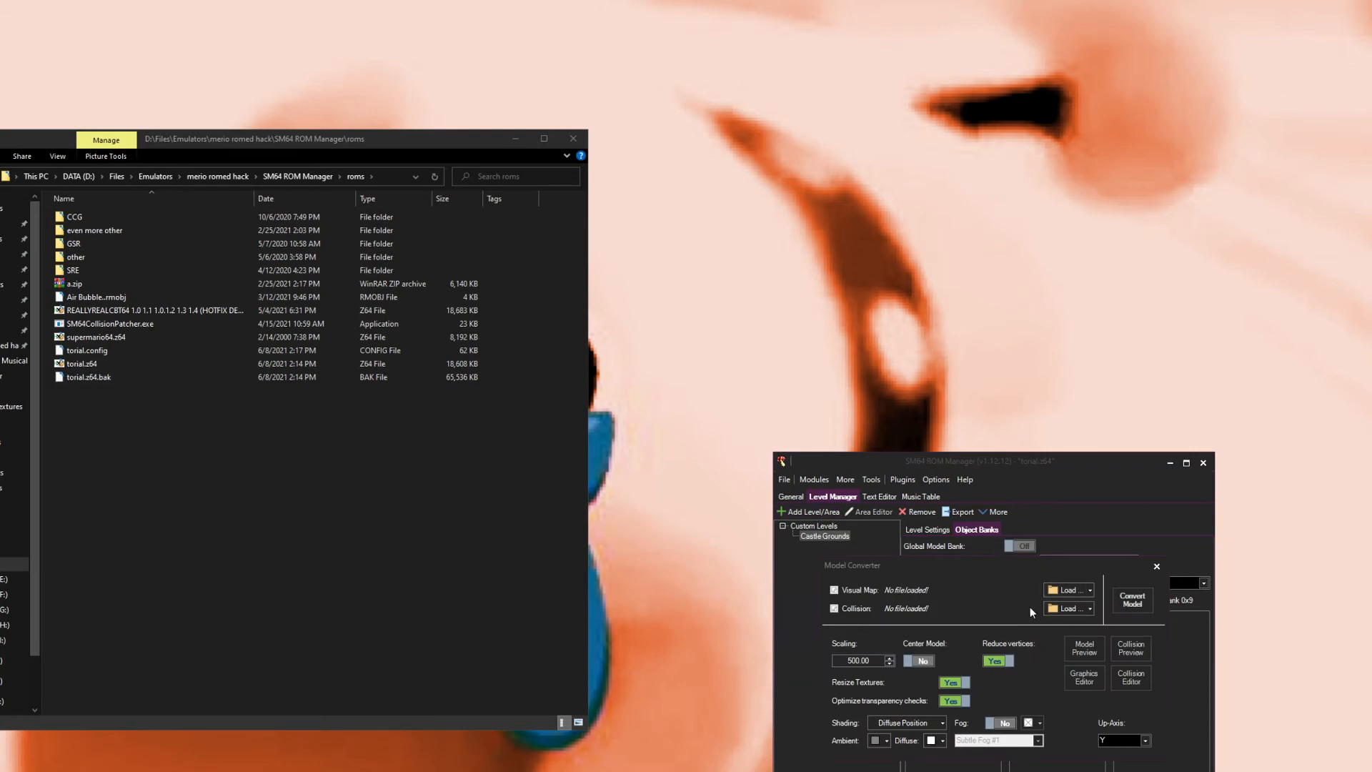
left_click(1067, 590)
left_click_drag(1076, 438, 315, 230)
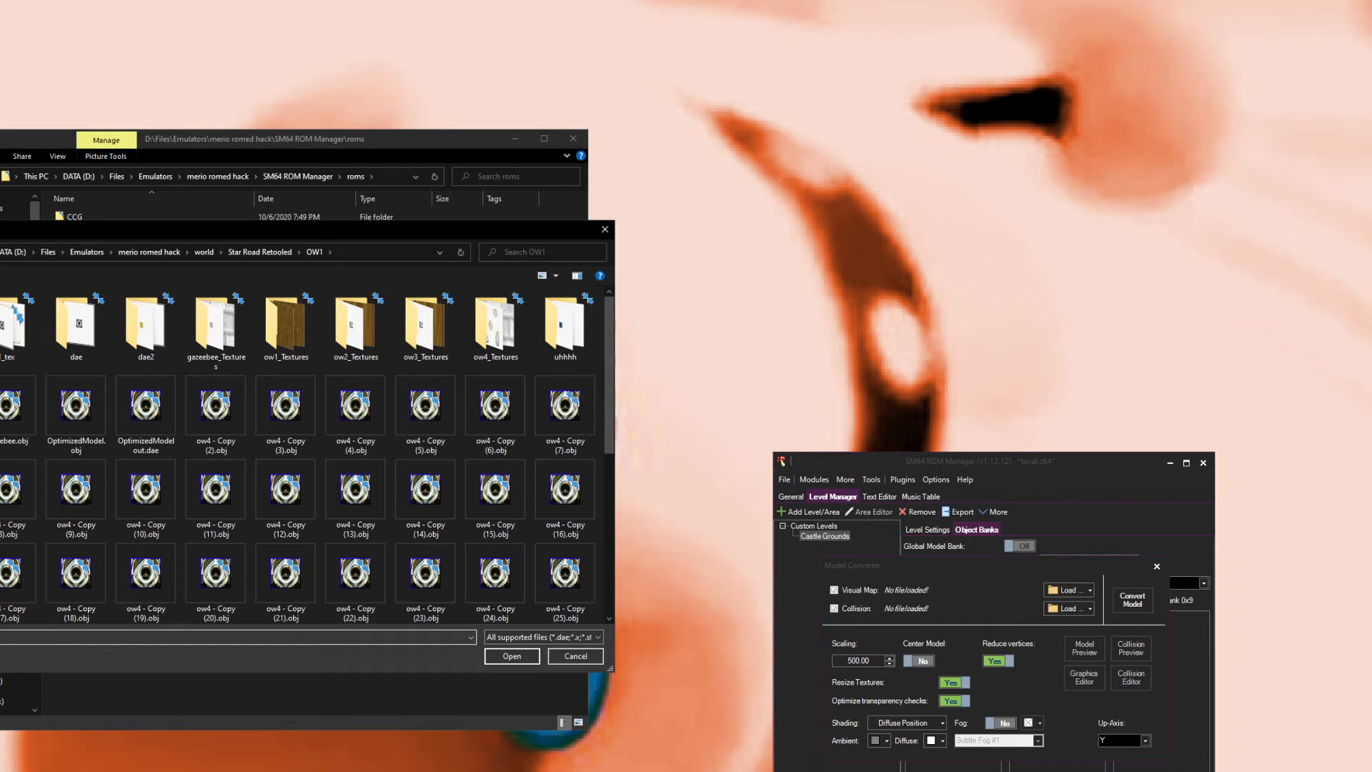
left_click_drag(201, 145, 152, 128)
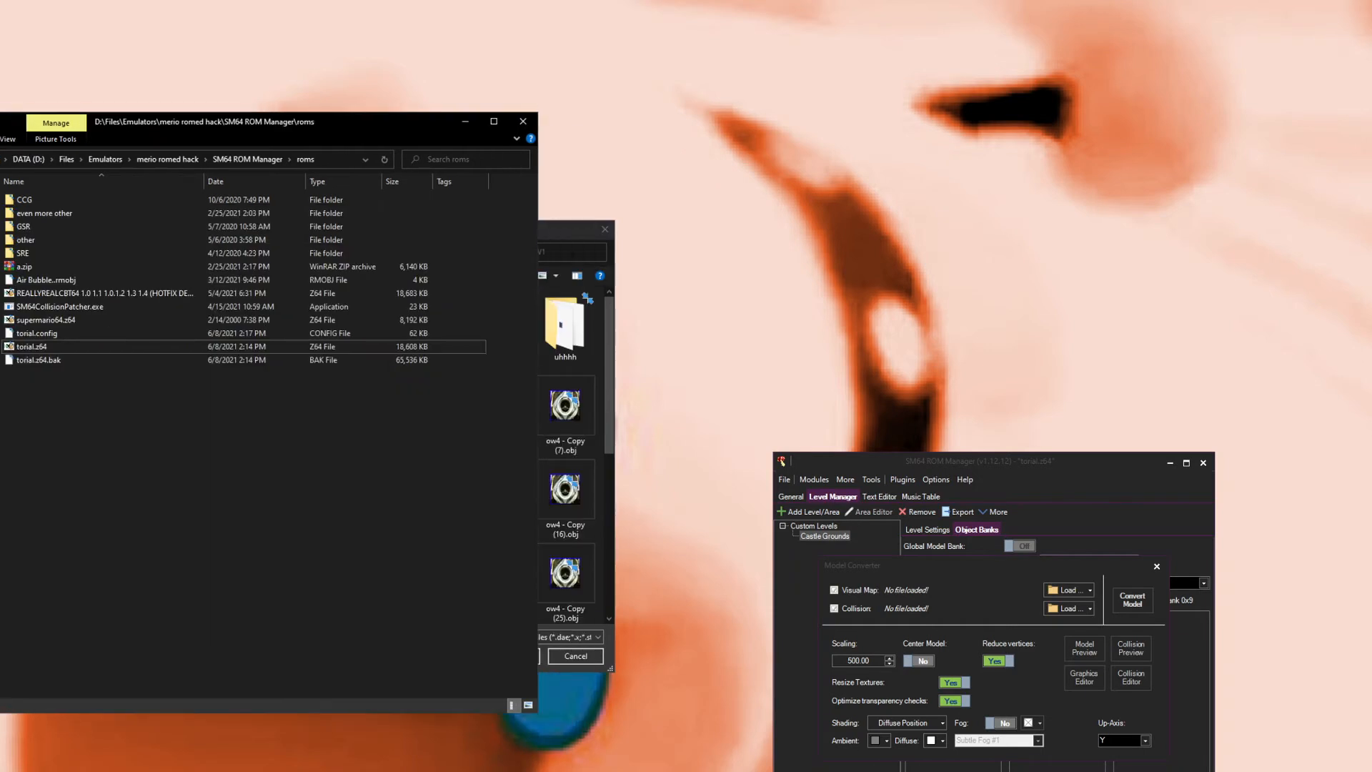
left_click(570, 233)
left_click(540, 252)
scroll(339, 517, "down", 5)
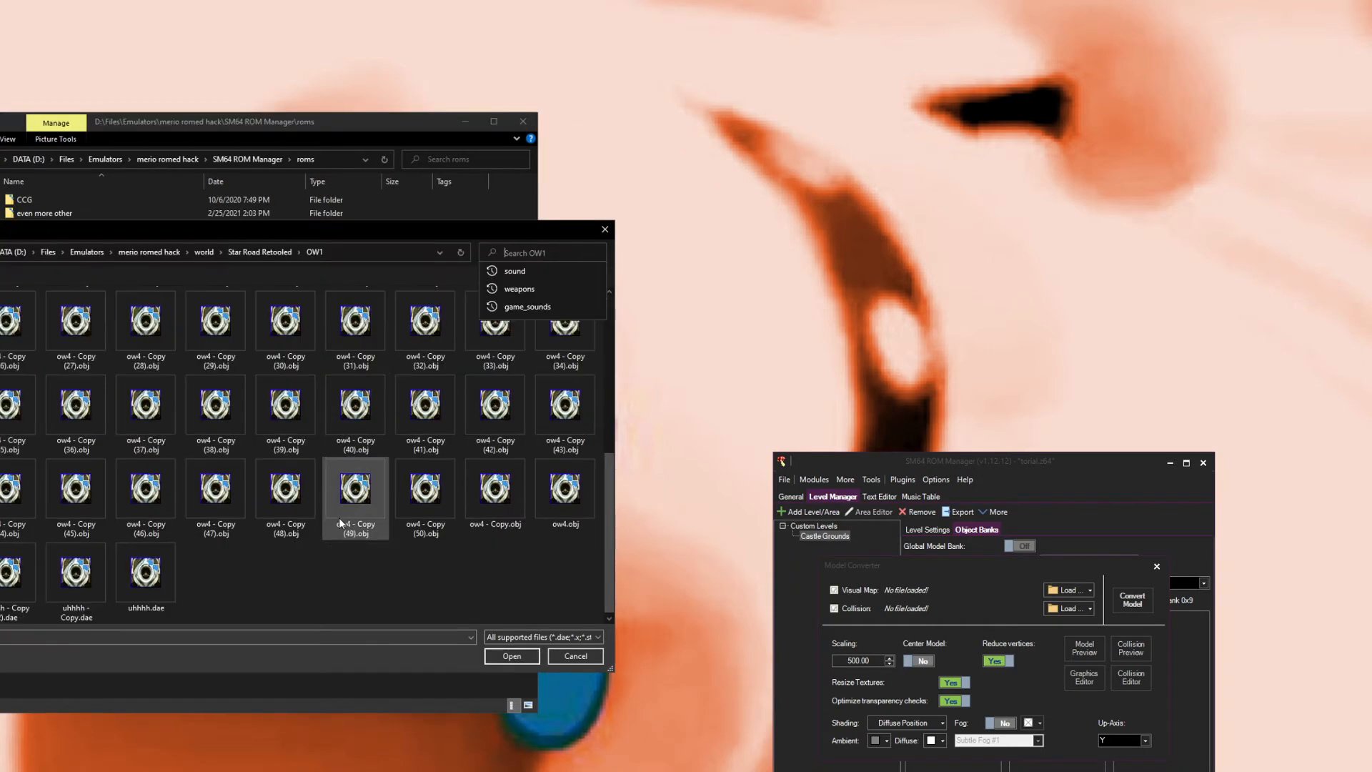
double_click(565, 492)
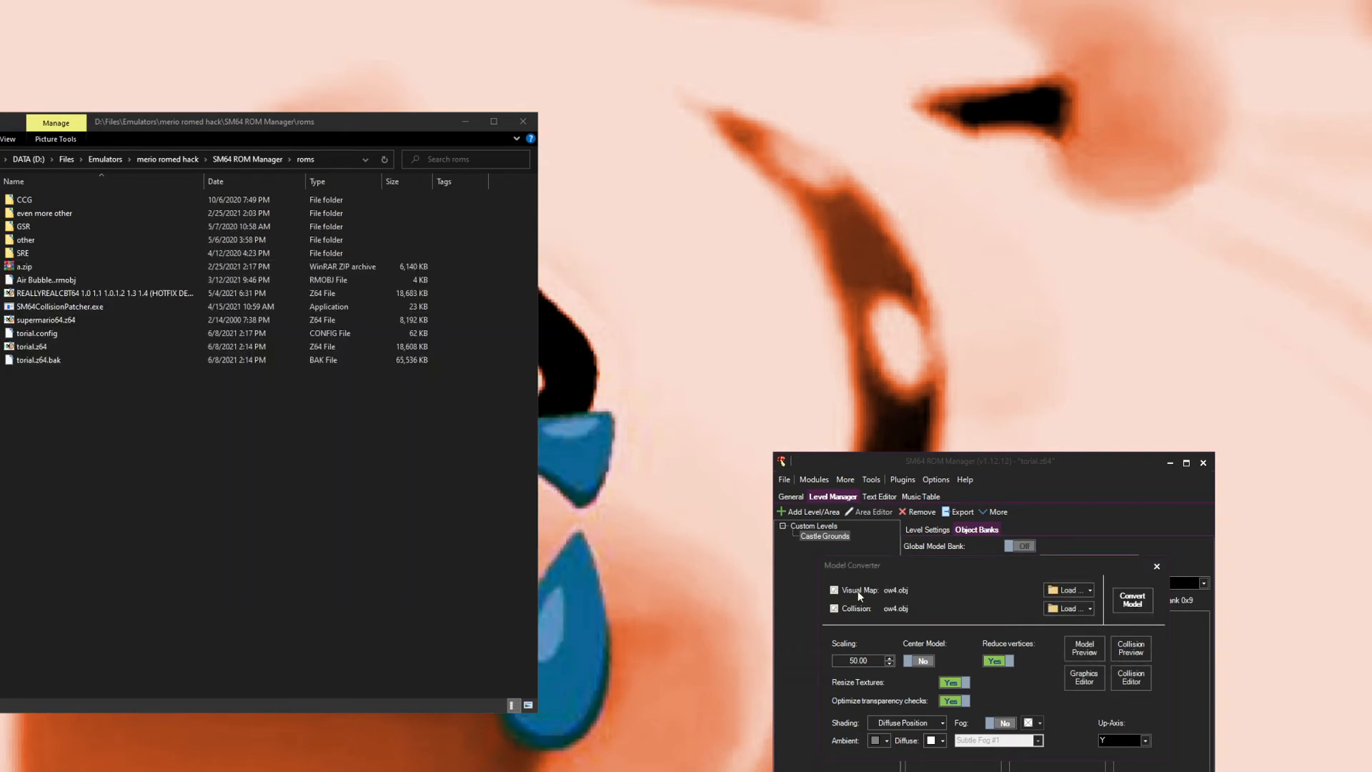
Step: Confirm the Diffuse Position shading point and open the Graphics Editor for the model
left_click(902, 721)
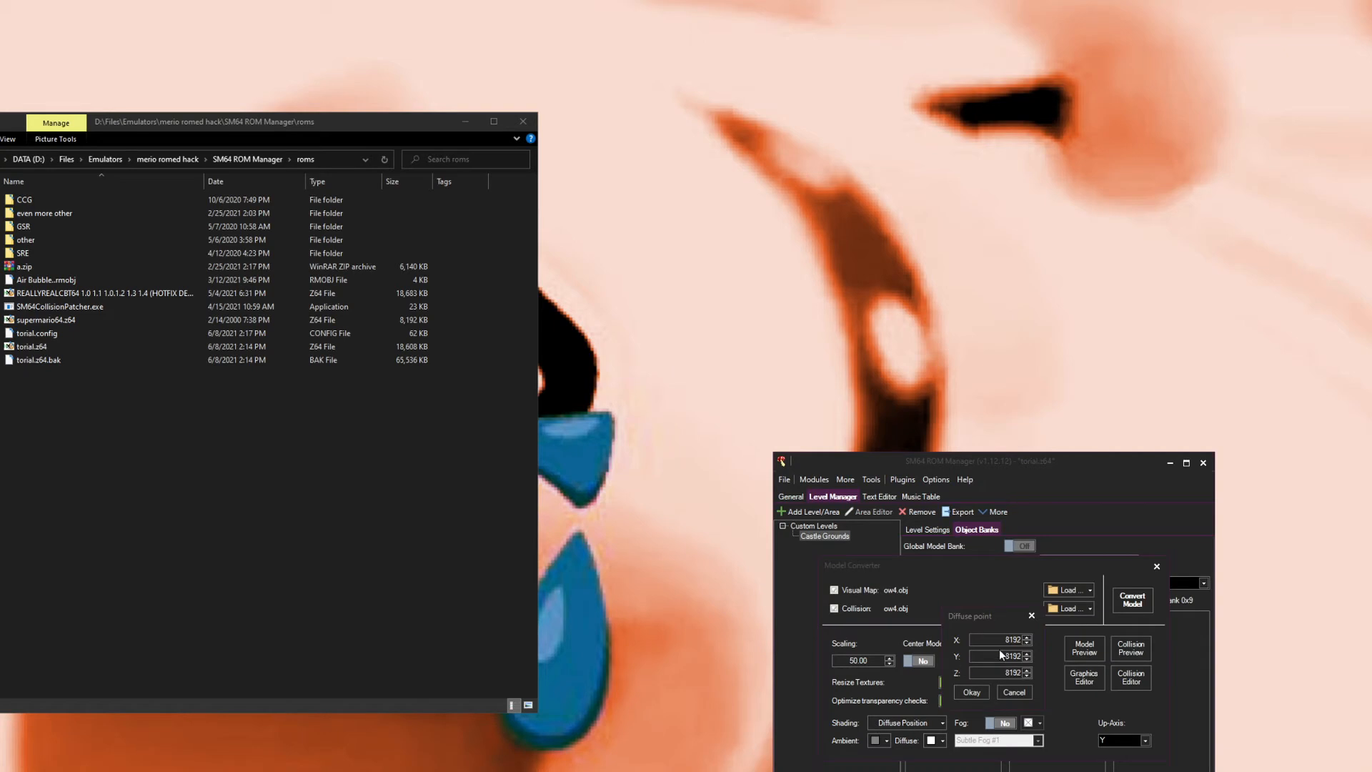
left_click(972, 692)
left_click(1082, 679)
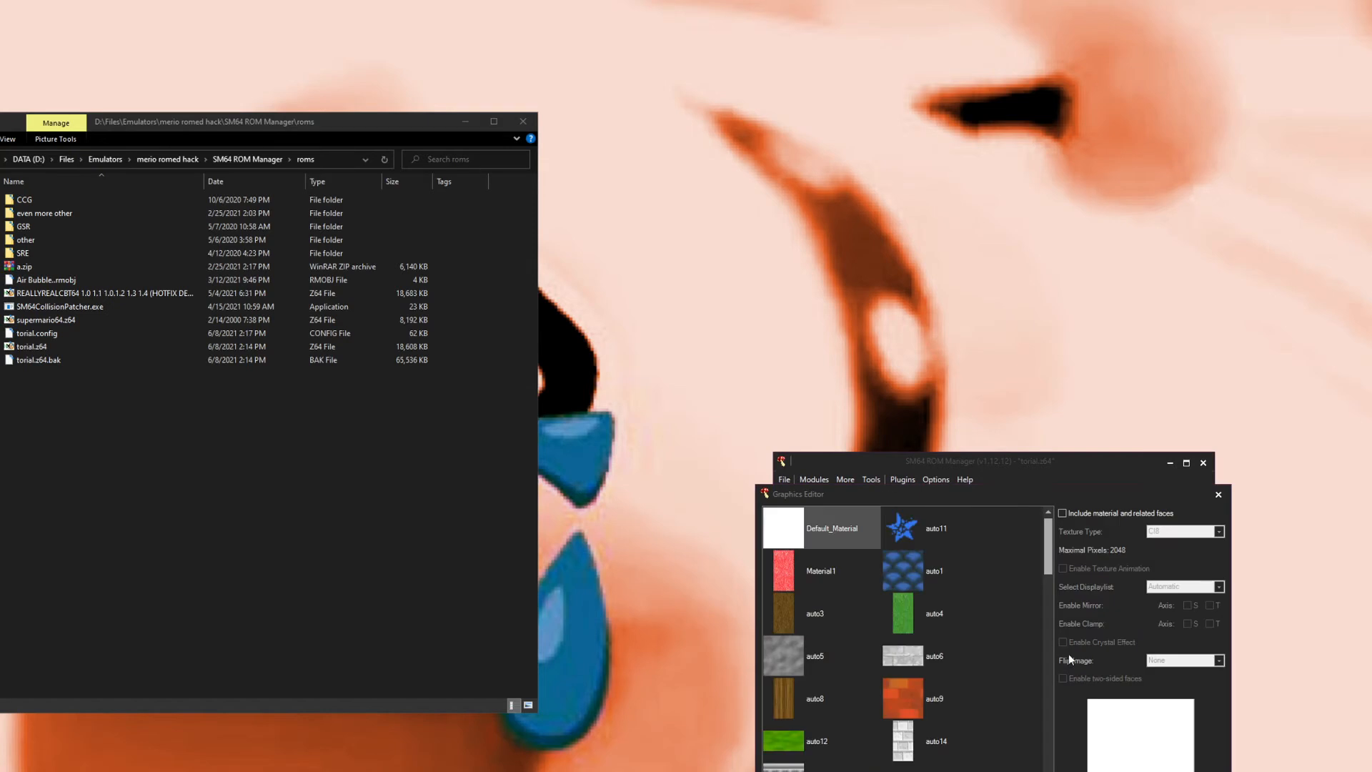
Step: Scroll through the model's material and texture list in the Graphics Editor
scroll(834, 625, "down", 10)
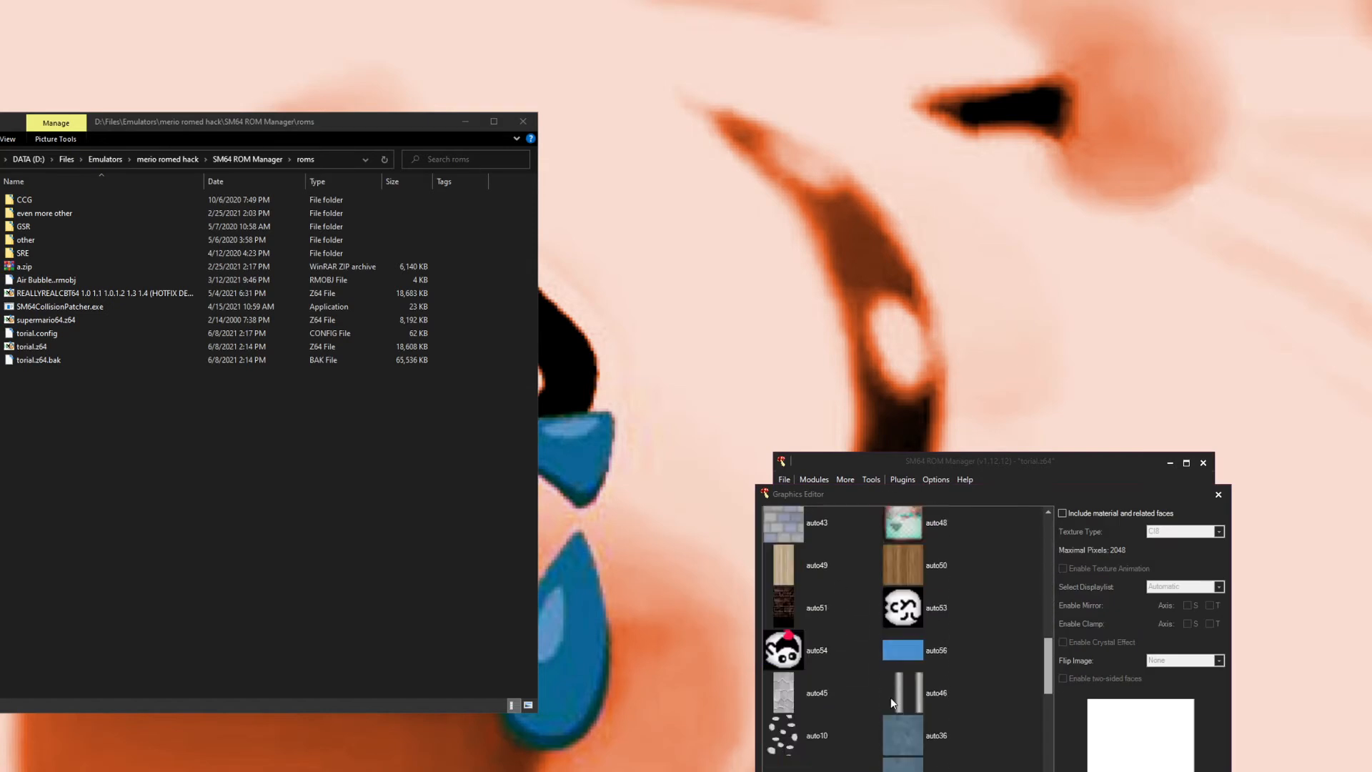
scroll(962, 672, "down", 4)
scroll(886, 606, "up", 8)
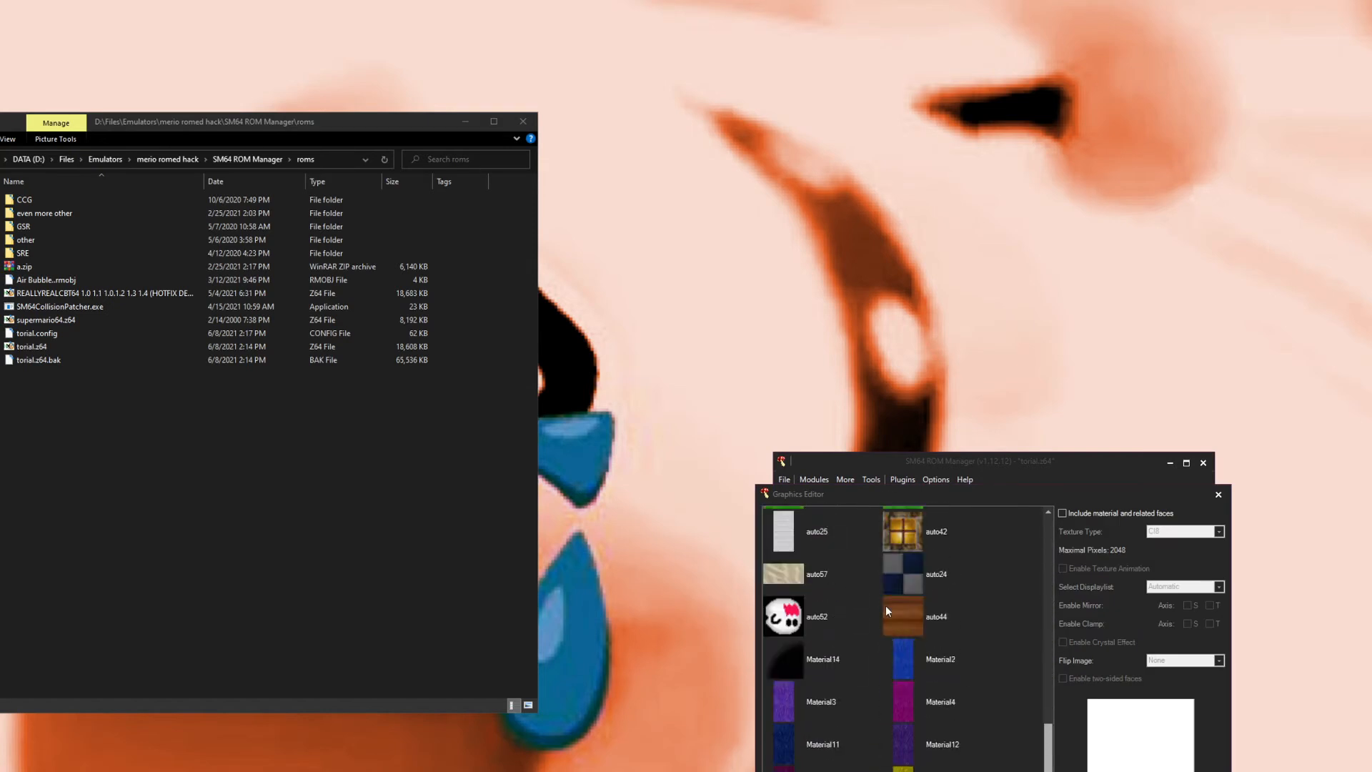
scroll(889, 564, "up", 6)
scroll(886, 546, "down", 8)
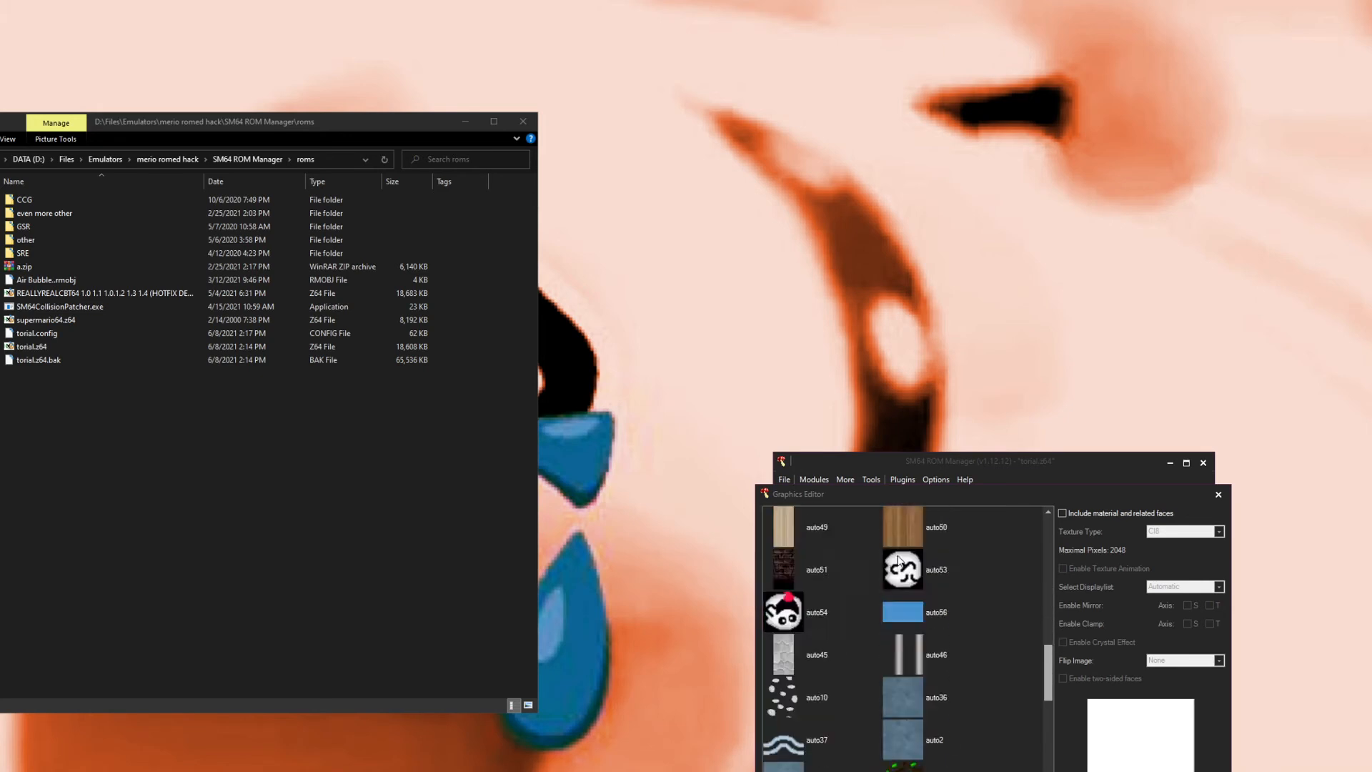
scroll(915, 618, "down", 5)
scroll(929, 671, "up", 5)
scroll(846, 620, "up", 6)
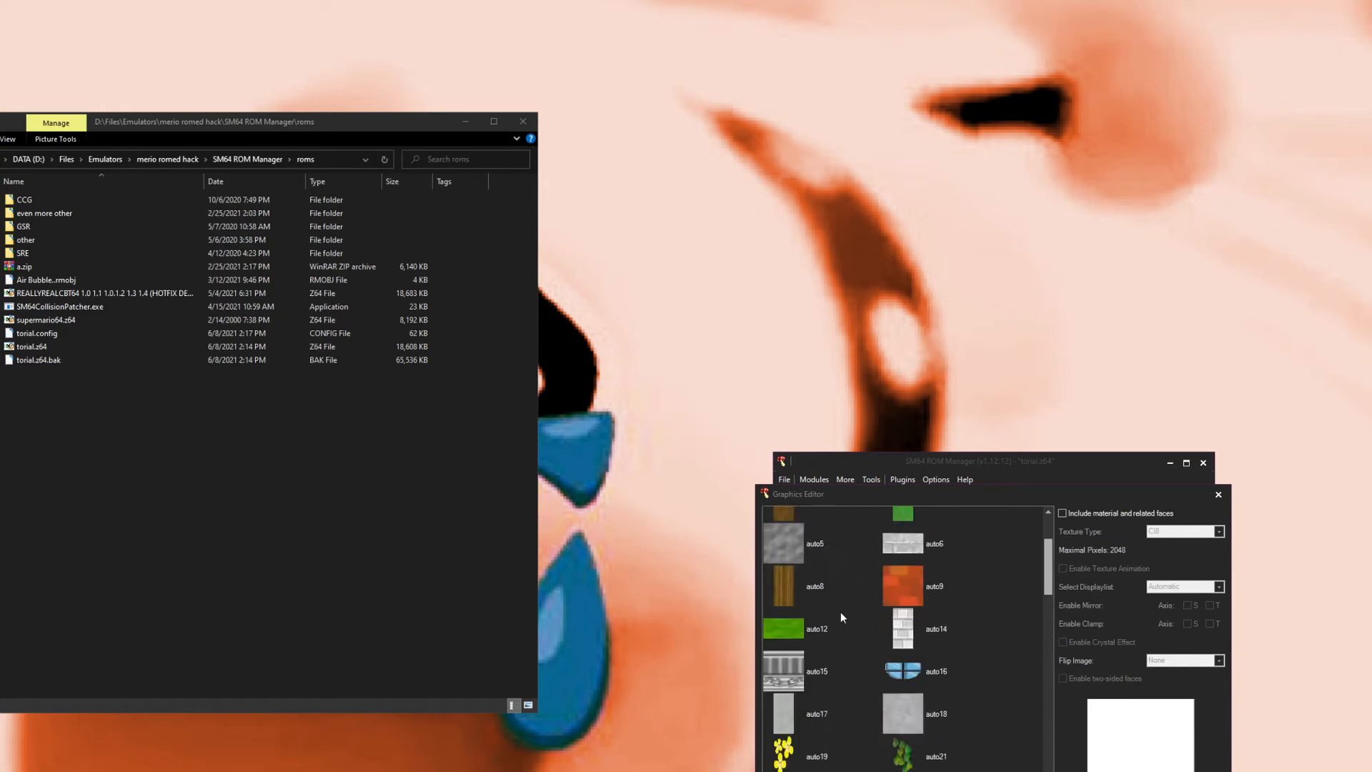
scroll(841, 615, "up", 3)
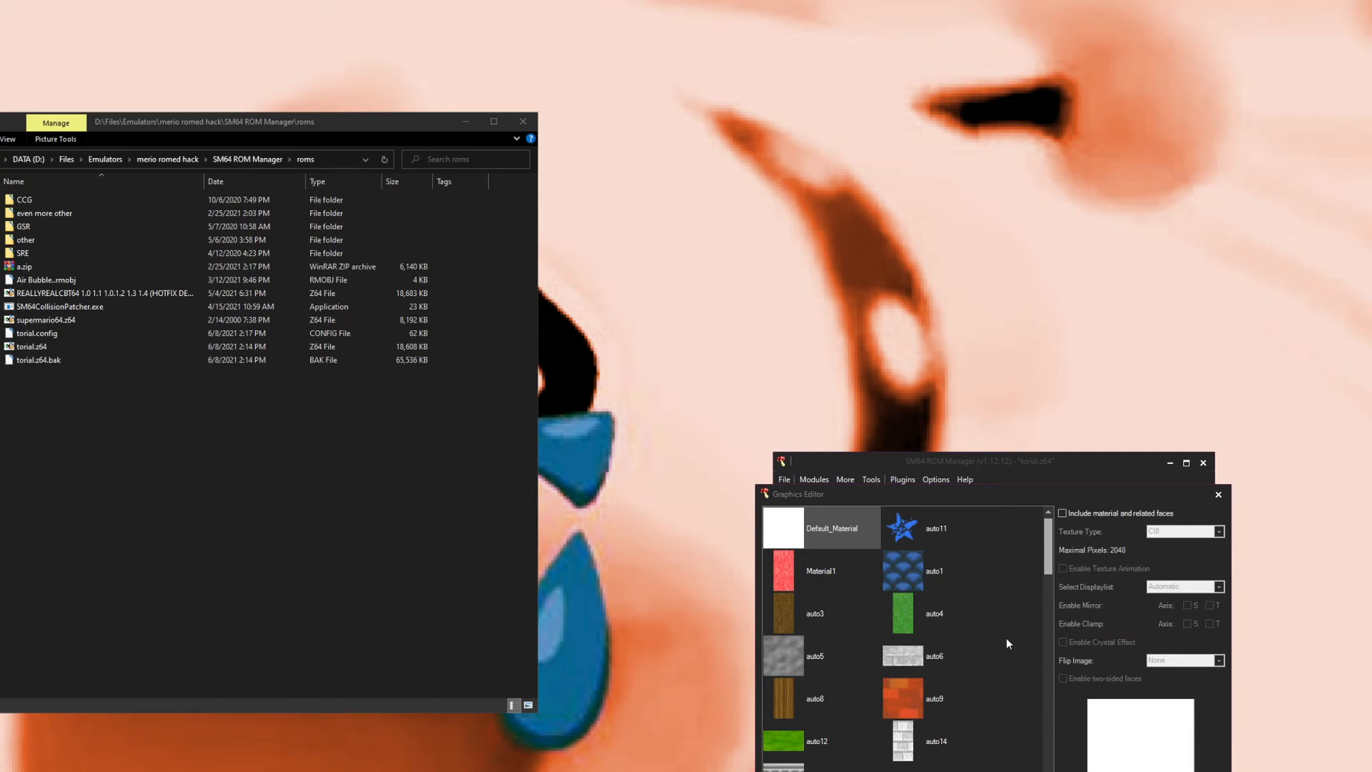
Step: Inspect the texture settings of Material1, auto1, auto4, auto9 and auto5
left_click(783, 579)
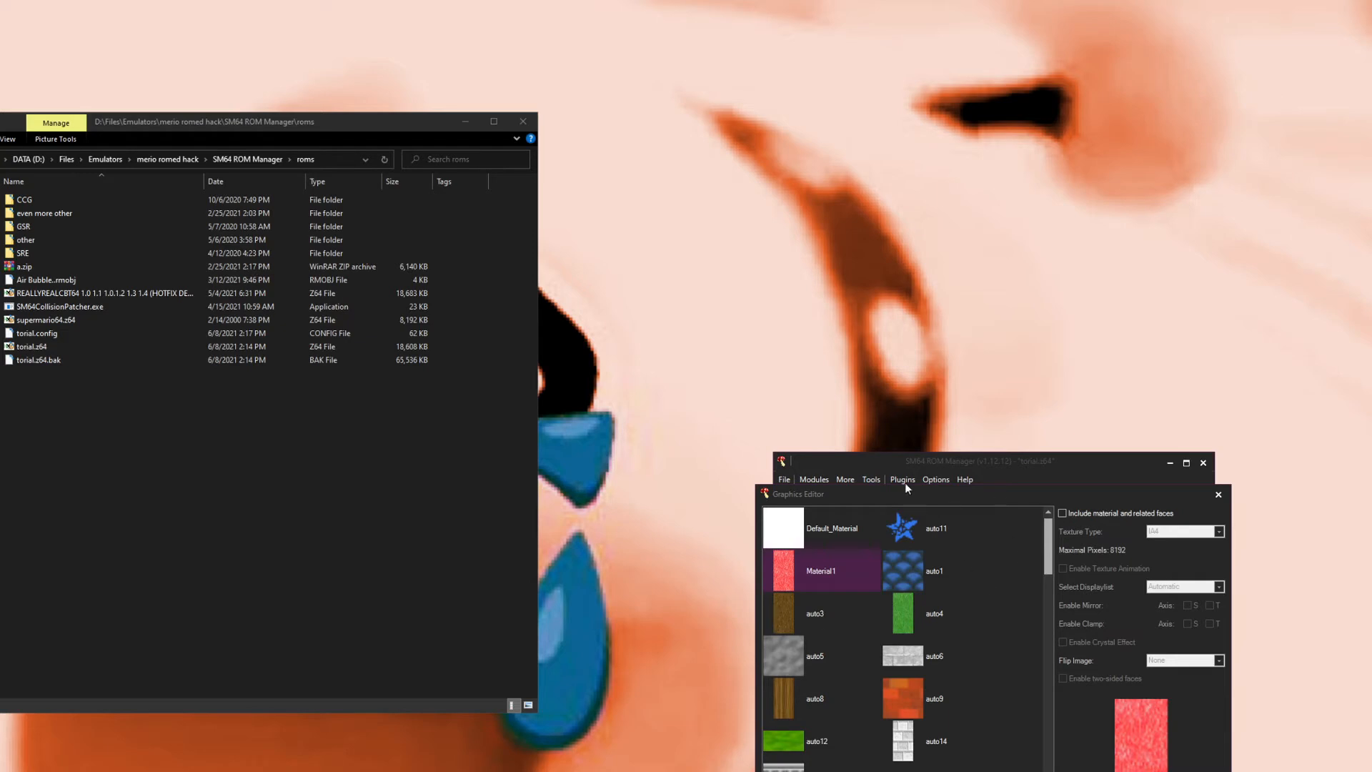
left_click(919, 579)
left_click(914, 614)
left_click(915, 697)
left_click(799, 650)
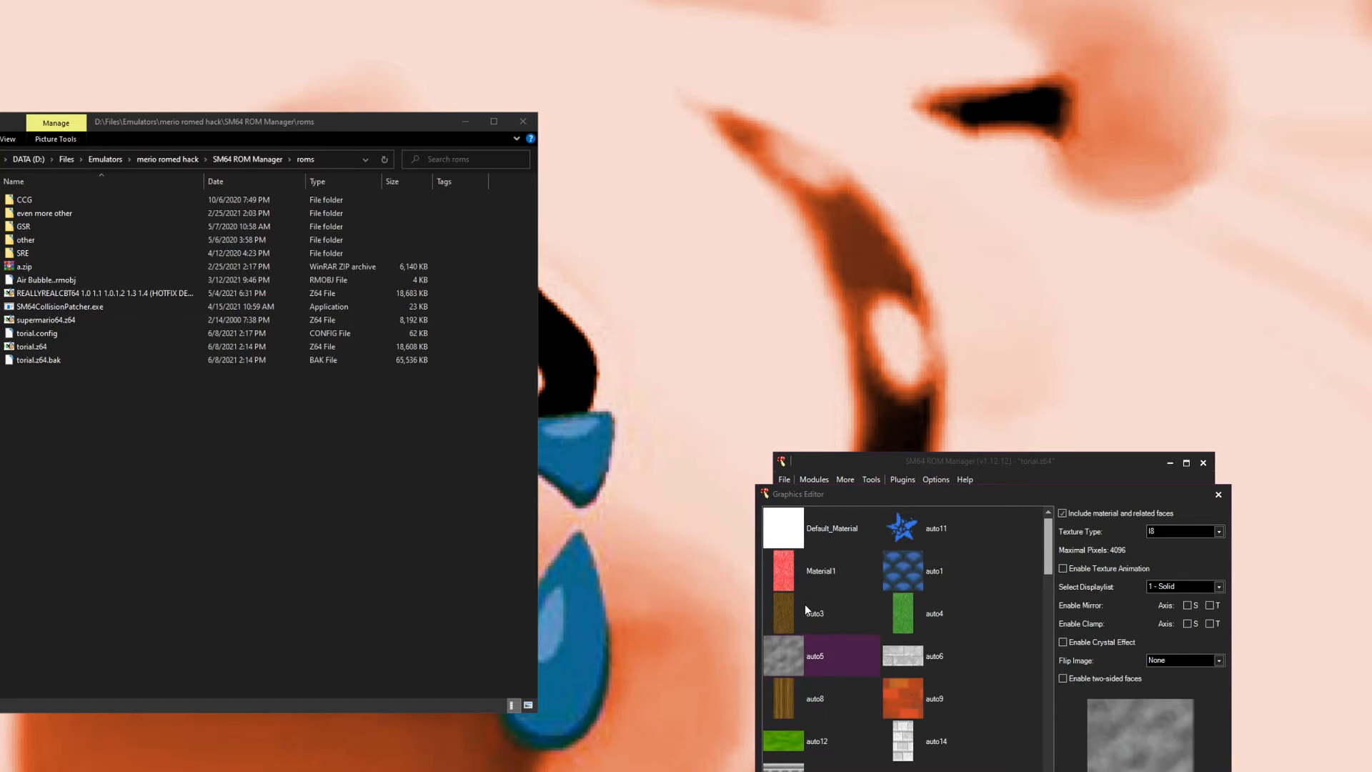
left_click(824, 533)
left_click(840, 581)
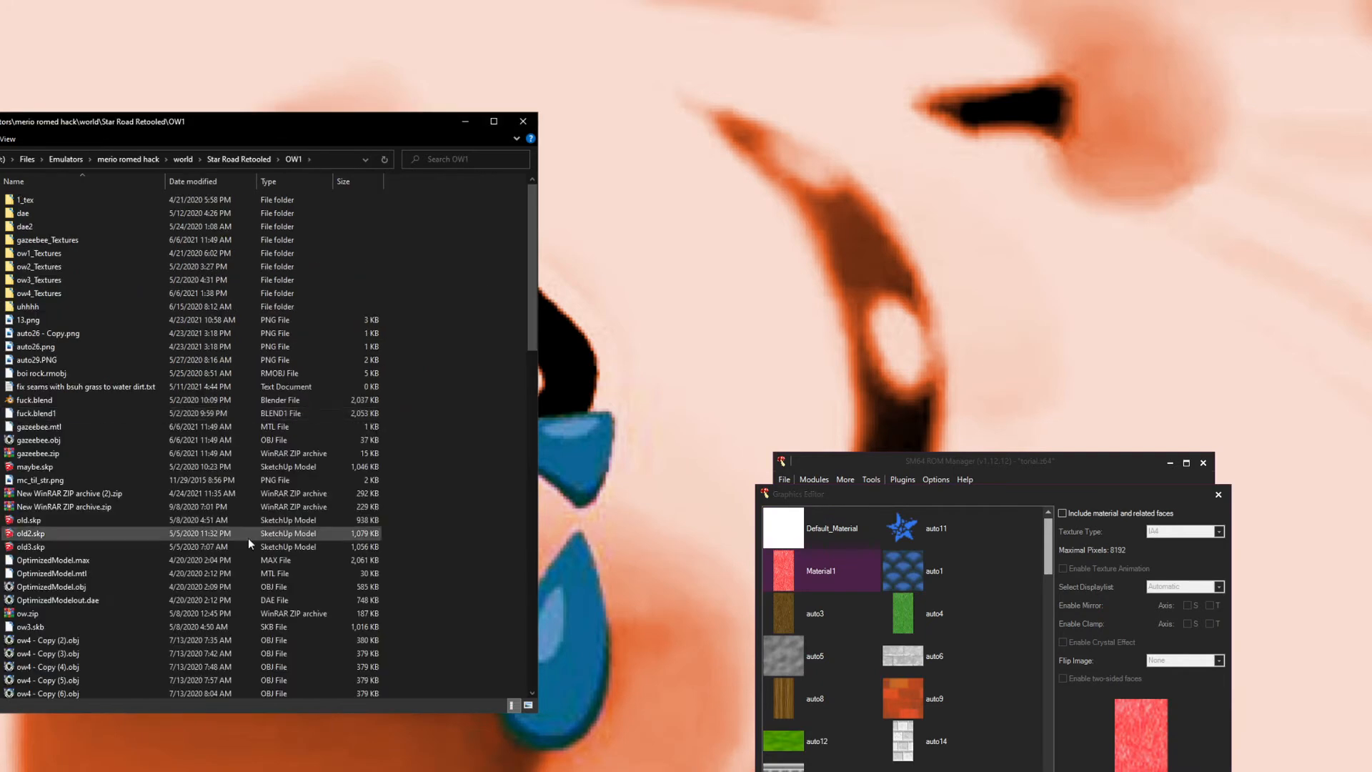
Step: Locate ow4.obj and its related files in the OW1 folder
scroll(214, 558, "down", 5)
scroll(101, 623, "down", 3)
left_click(28, 492)
left_click_drag(411, 485, 427, 508)
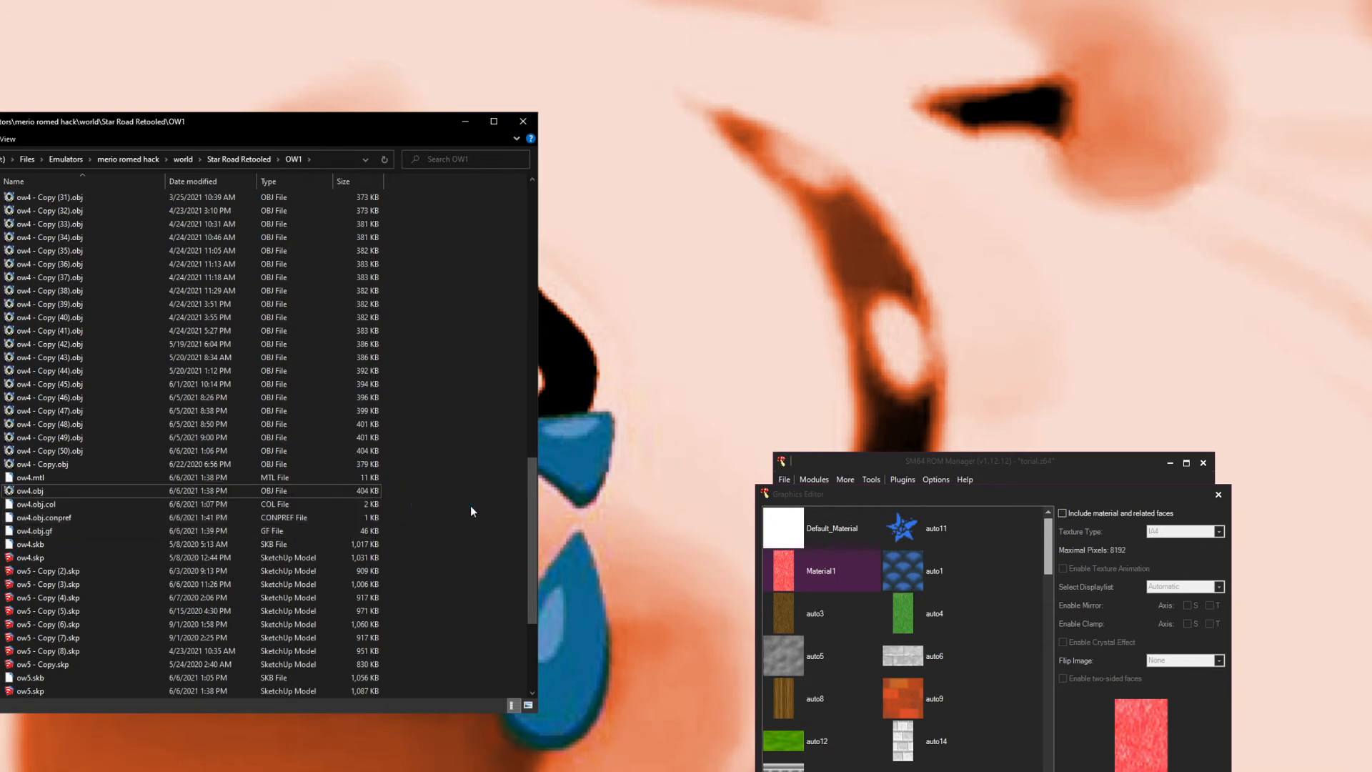
Step: Review the texture type settings of auto1, auto5, Material1 and auto15
left_click(910, 564)
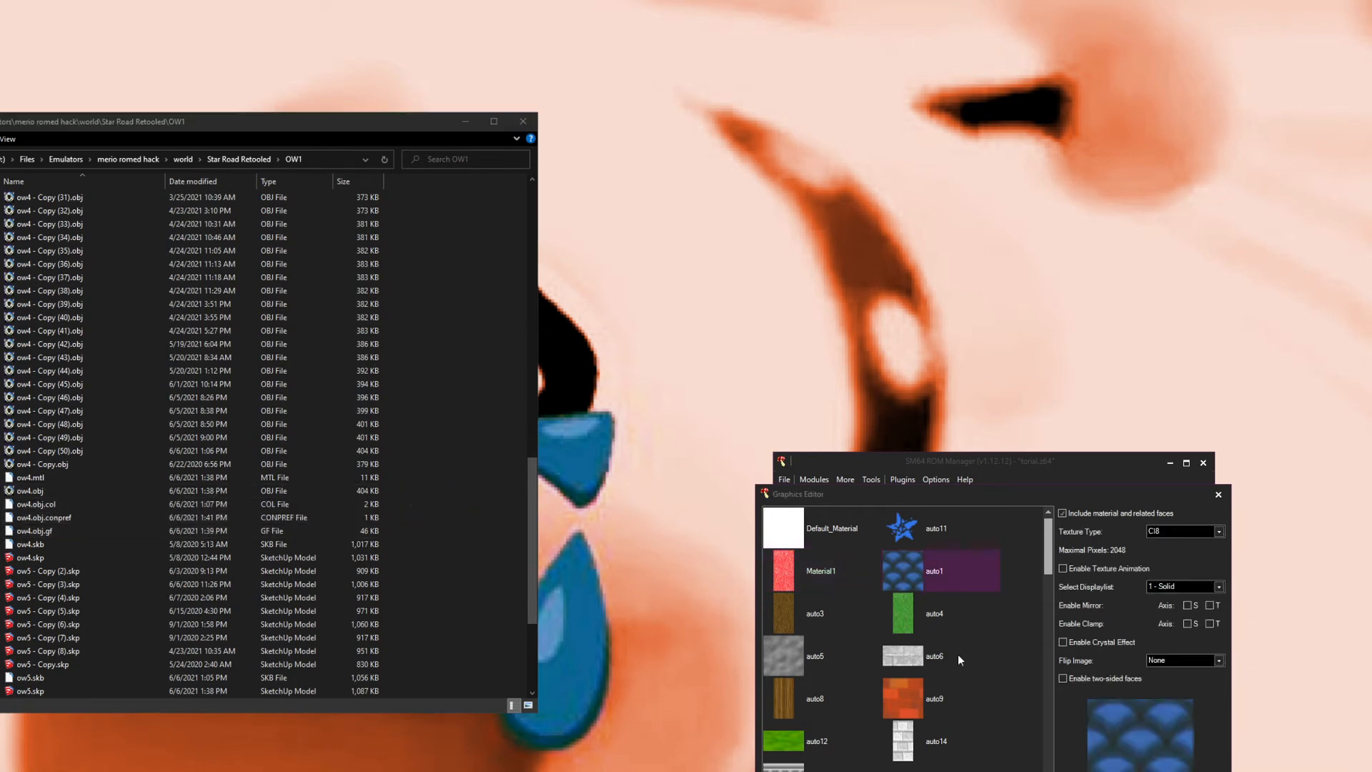
left_click(804, 651)
left_click(796, 569)
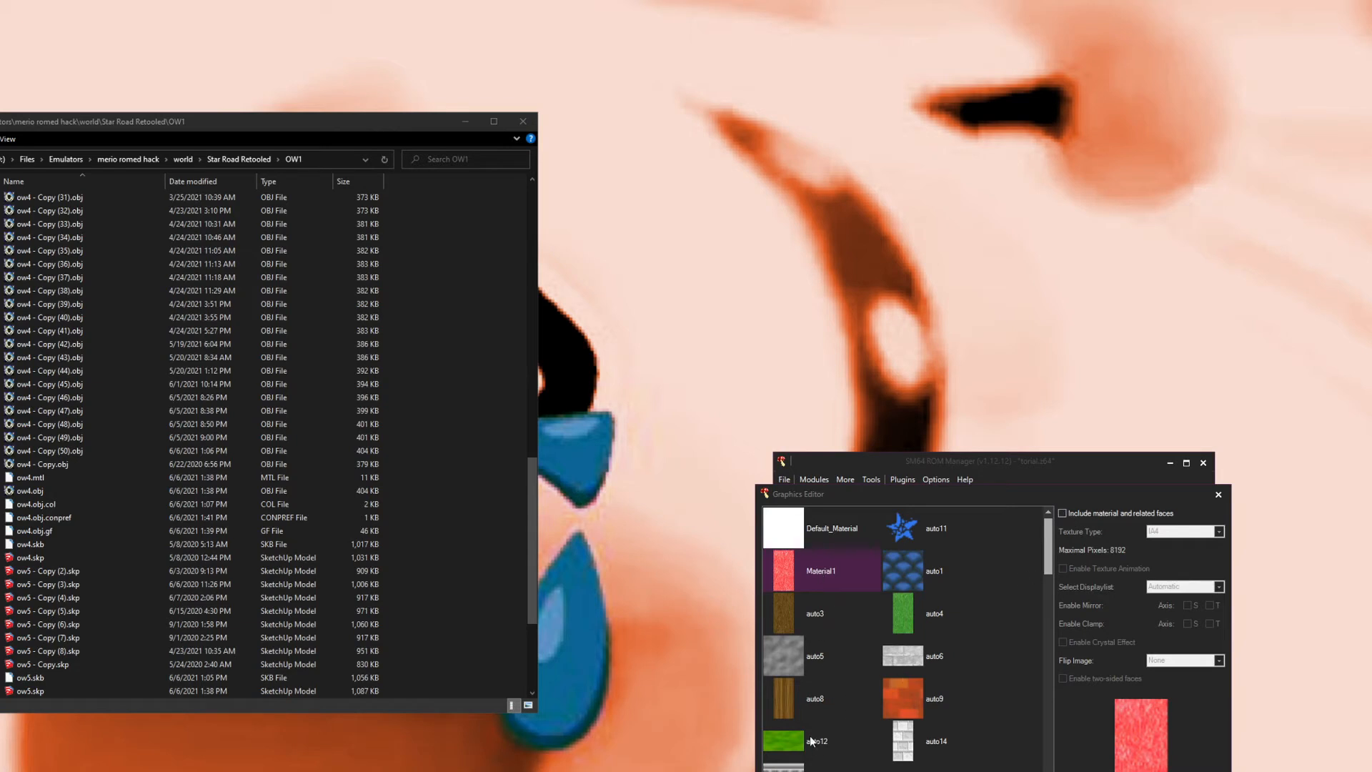
scroll(809, 740, "down", 1)
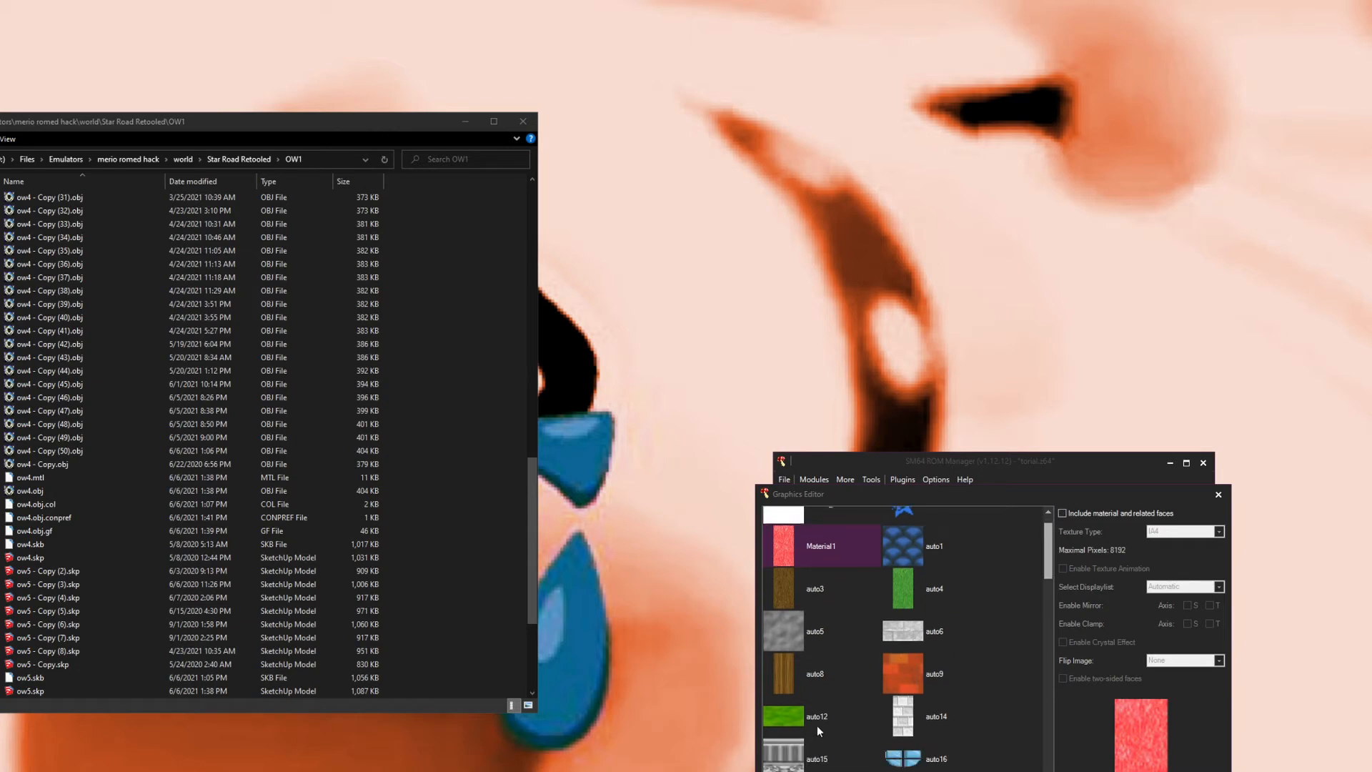
left_click(781, 761)
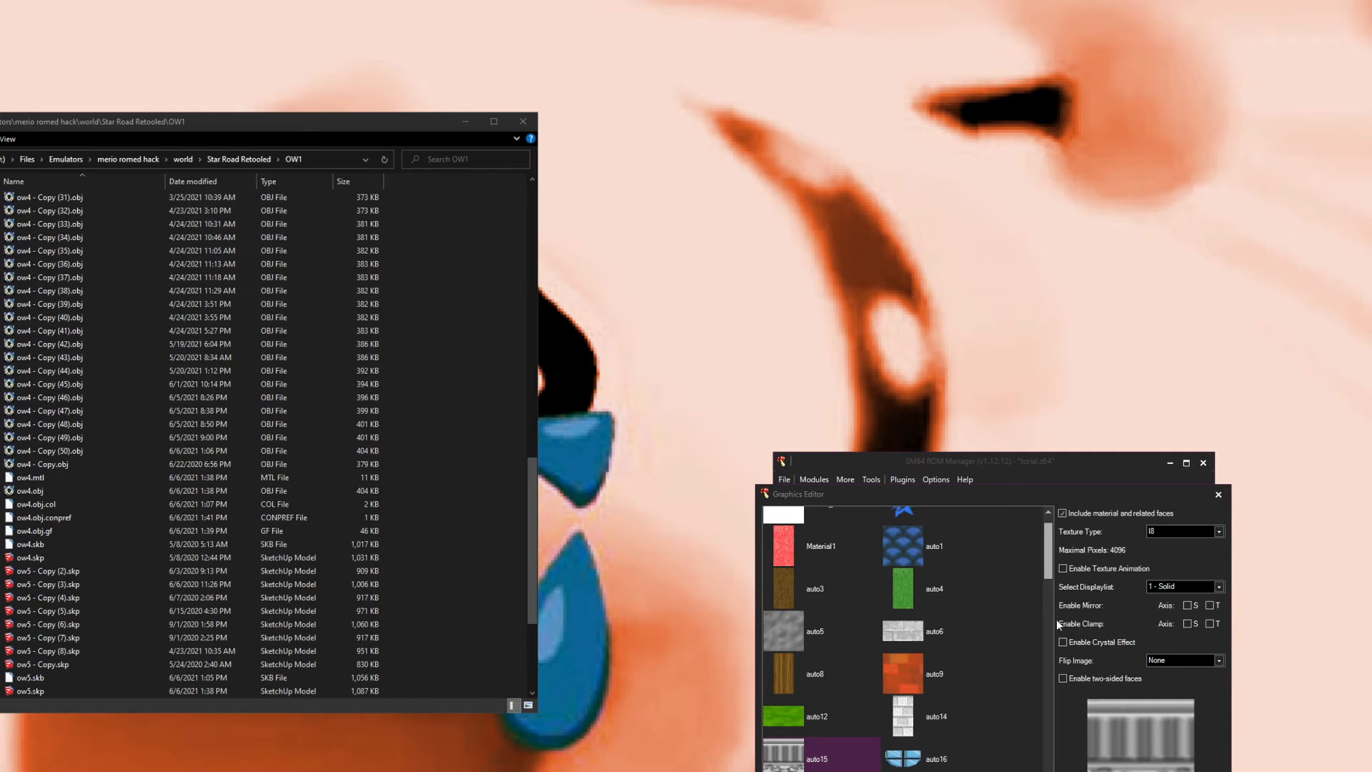
left_click(919, 553)
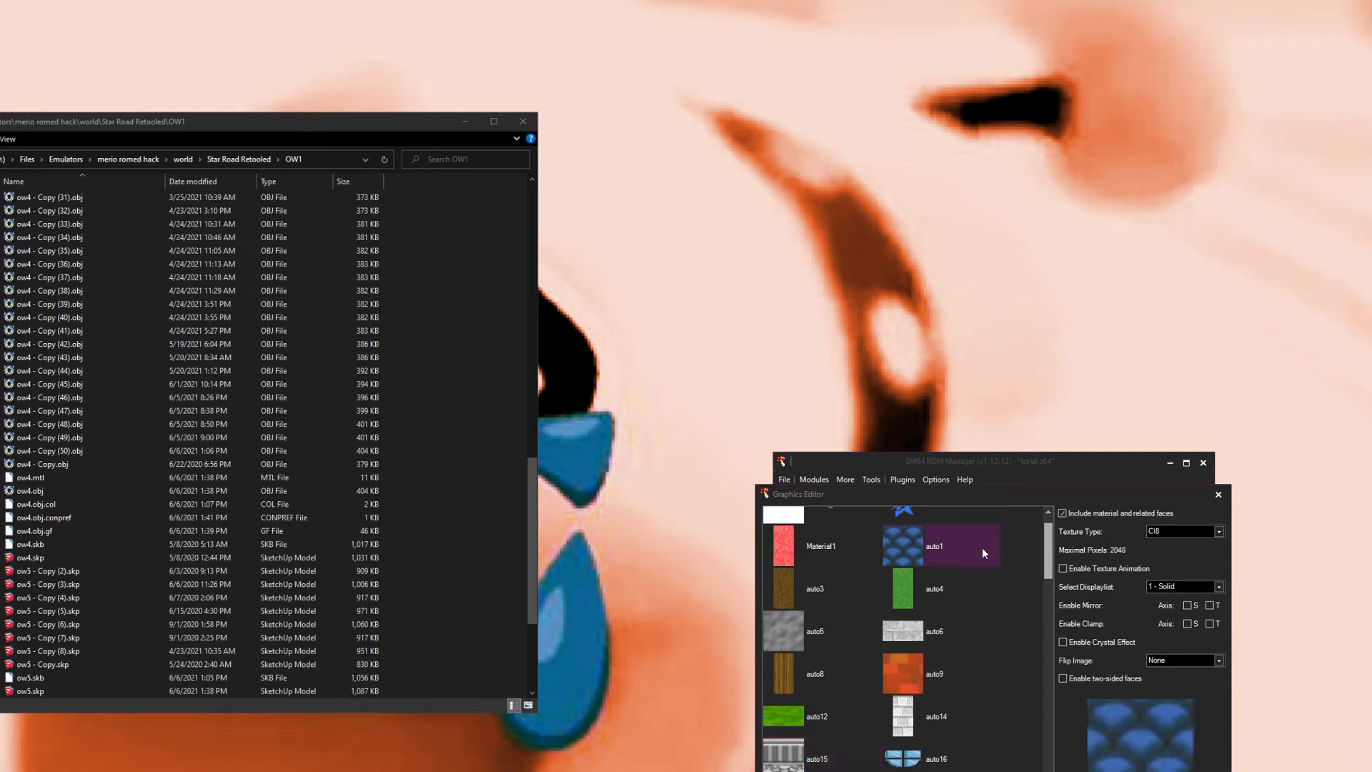
left_click(1168, 535)
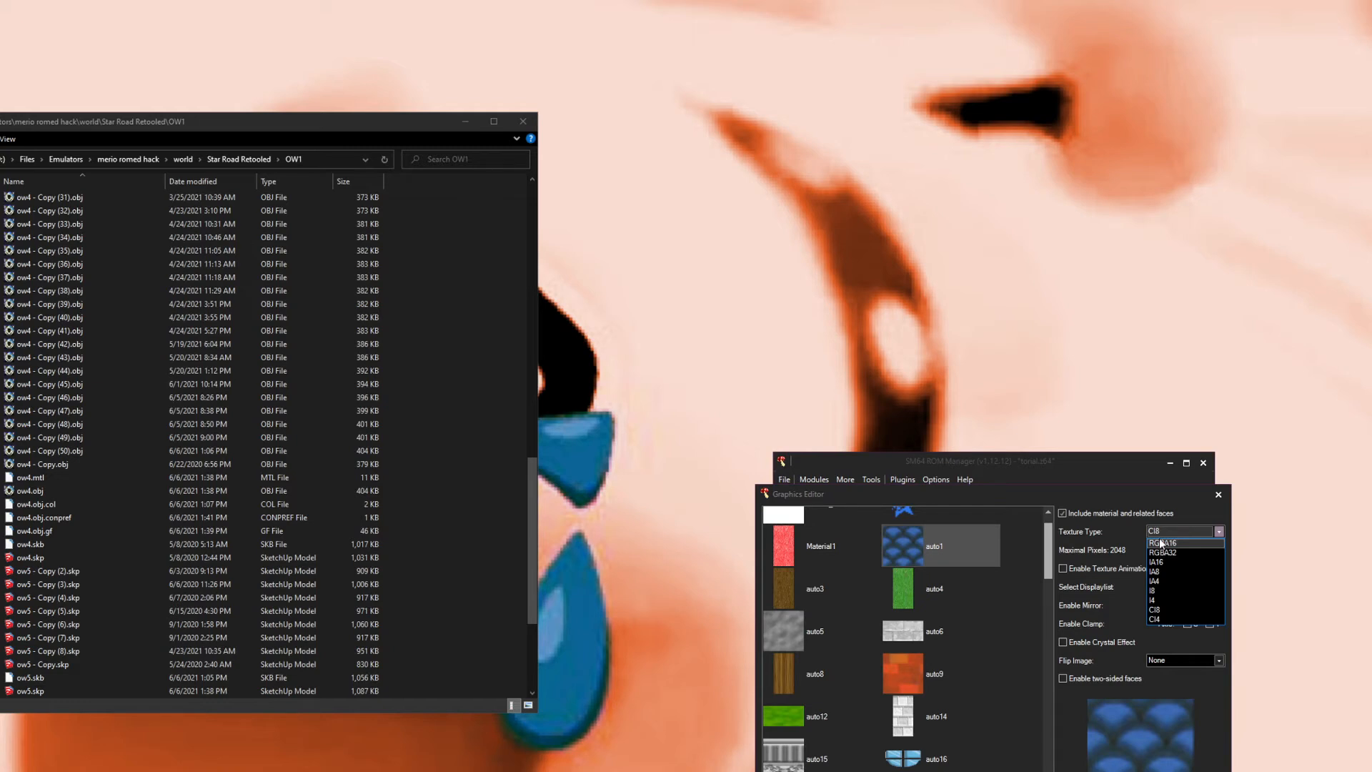
left_click(1154, 590)
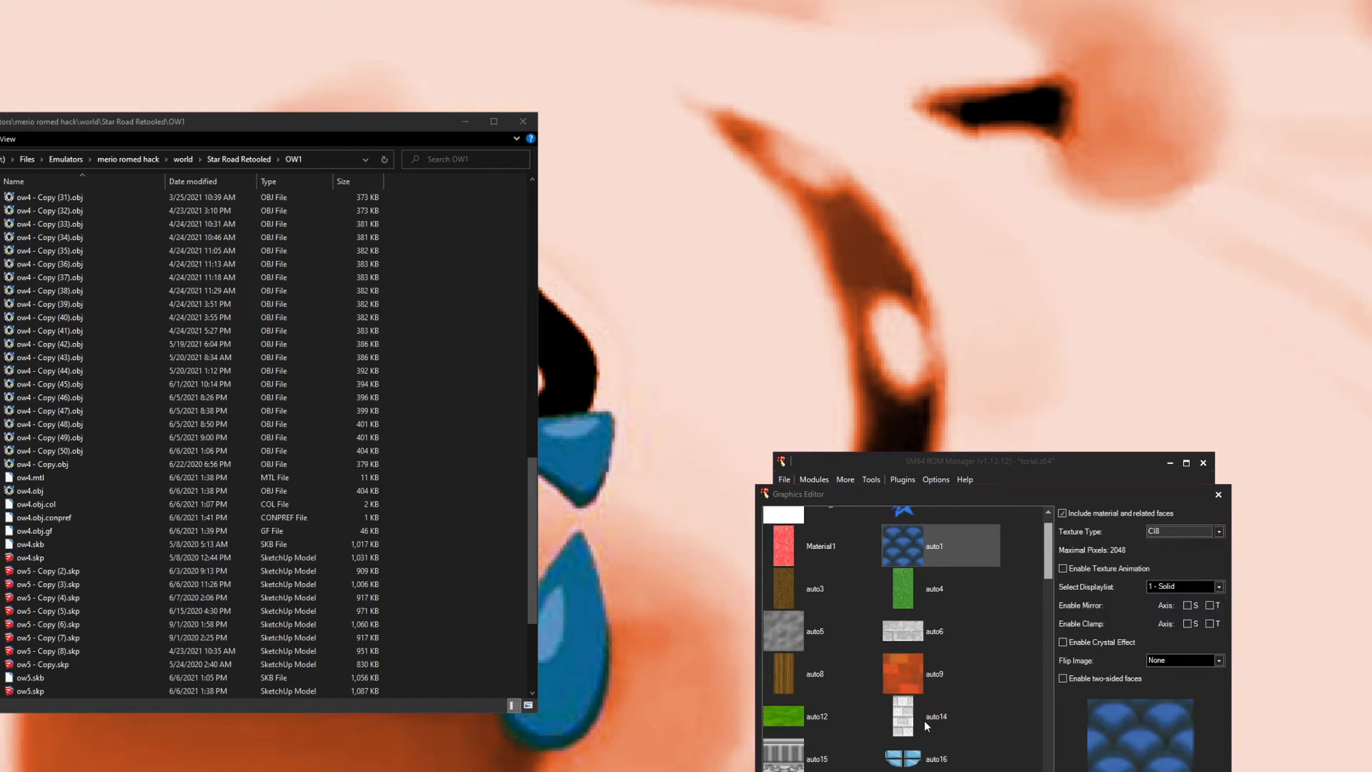
Step: Select auto6 and open its texture type list without changing the format
left_click(922, 720)
left_click(906, 633)
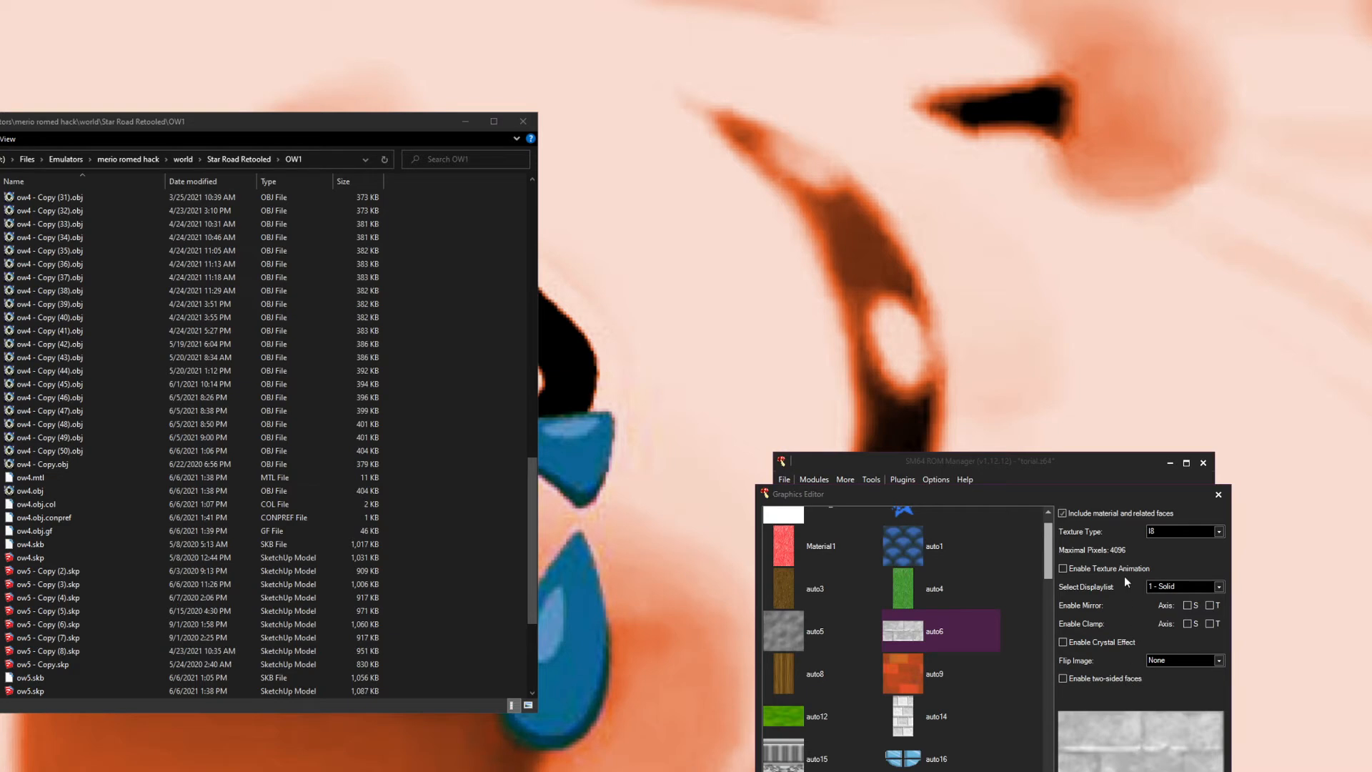
left_click(1162, 535)
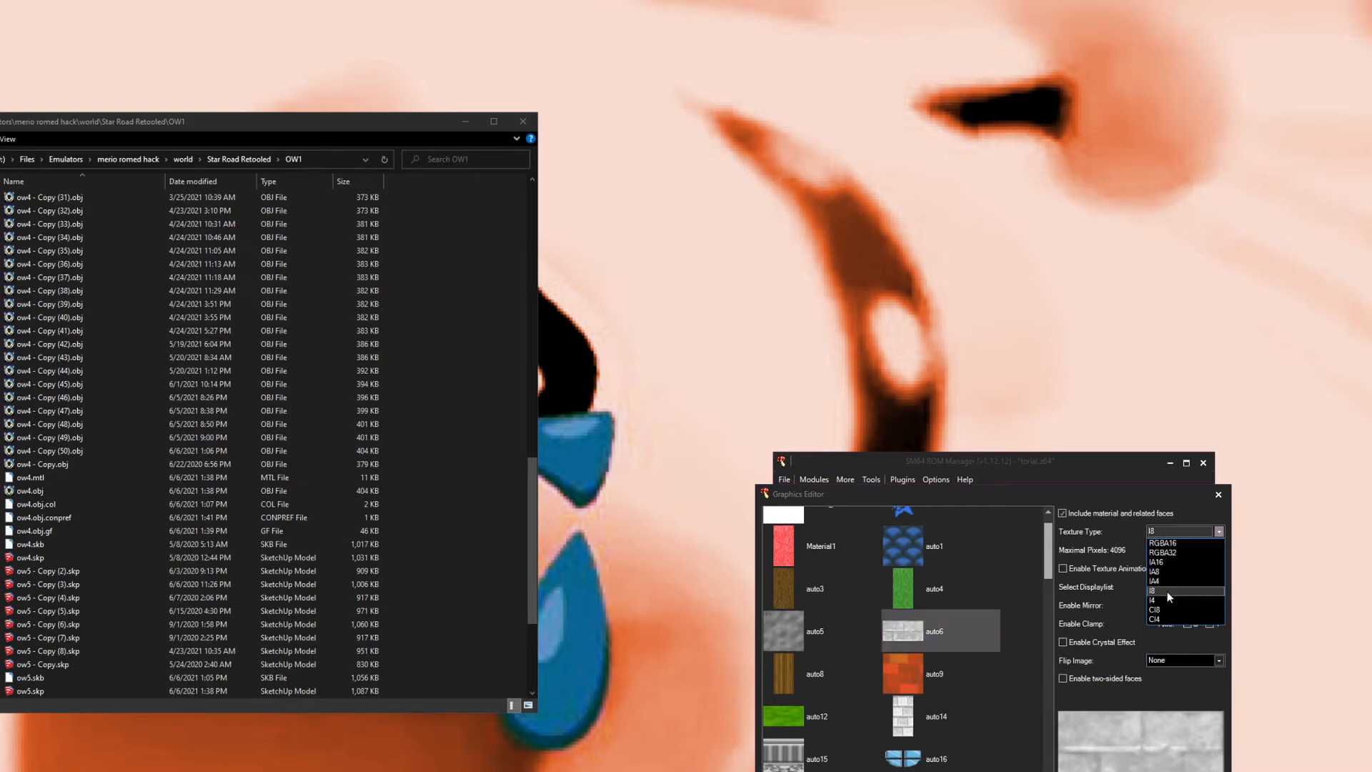
left_click(1177, 538)
scroll(976, 642, "down", 3)
scroll(958, 652, "down", 4)
scroll(949, 650, "up", 4)
scroll(949, 650, "up", 5)
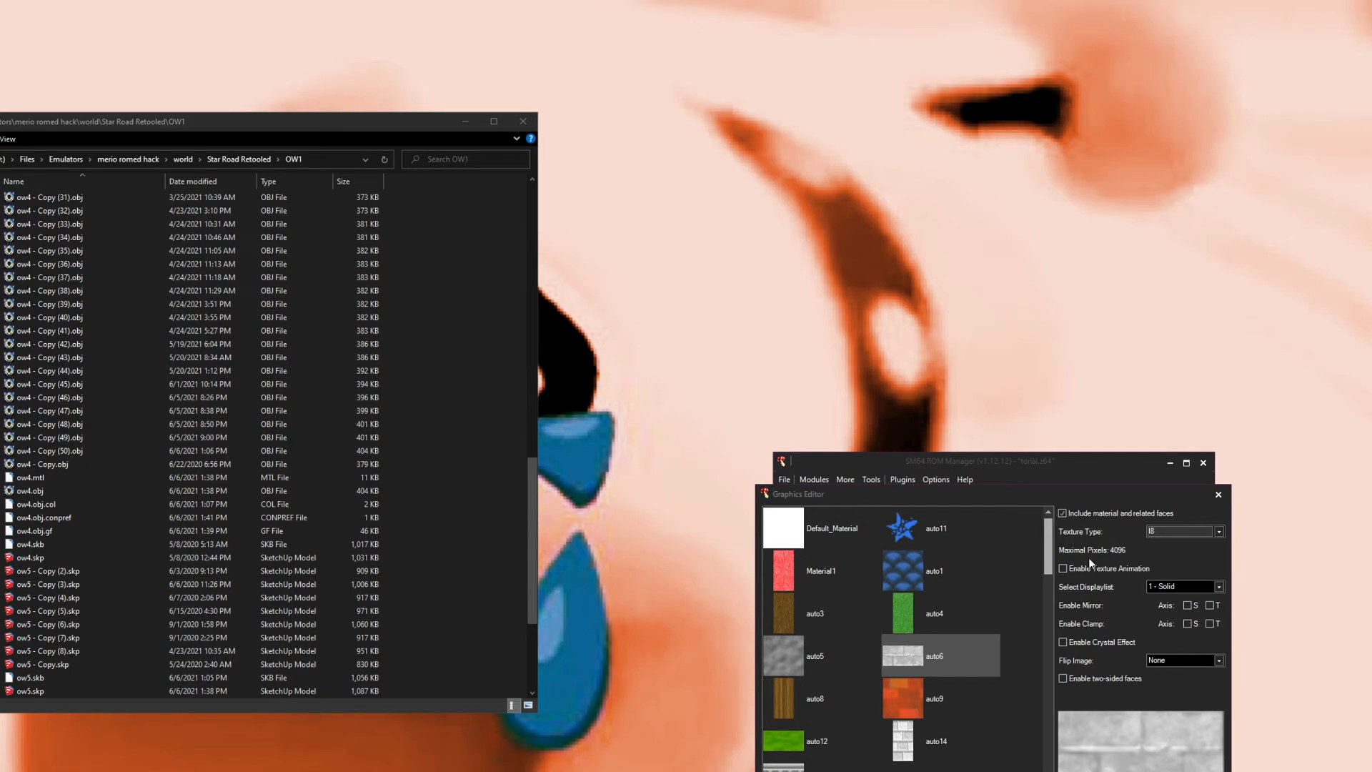
left_click(1155, 532)
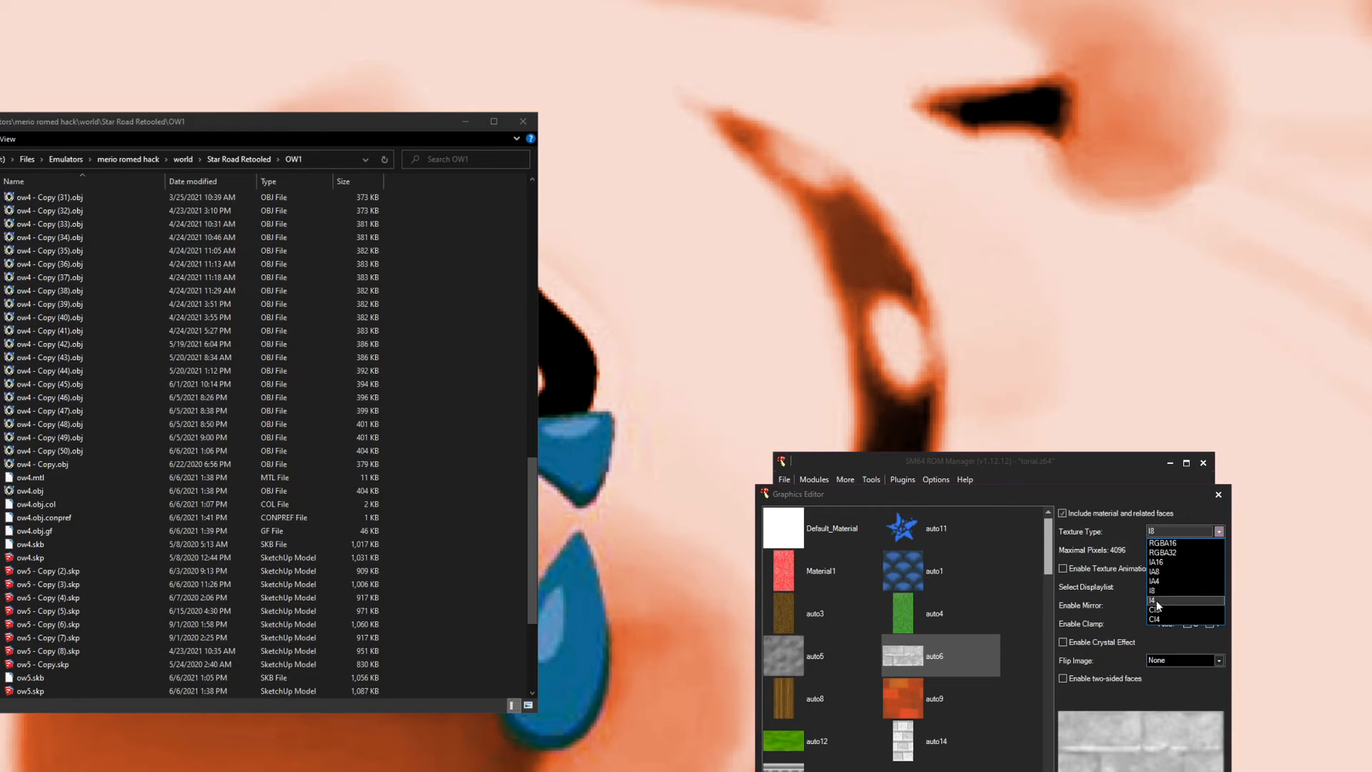
left_click(1177, 525)
Step: Inspect the texture settings of auto5, auto15, auto31, auto39, auto34 and auto40
left_click(771, 659)
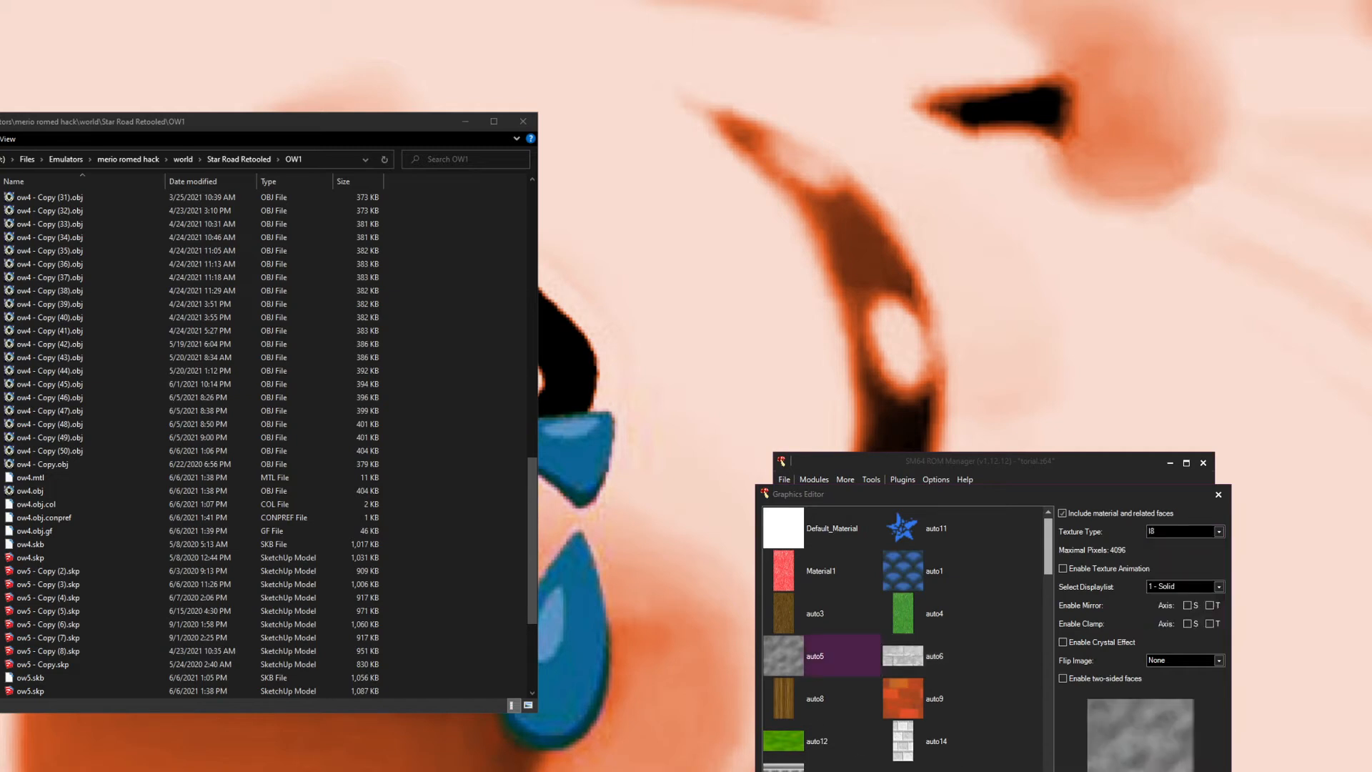
left_click(786, 768)
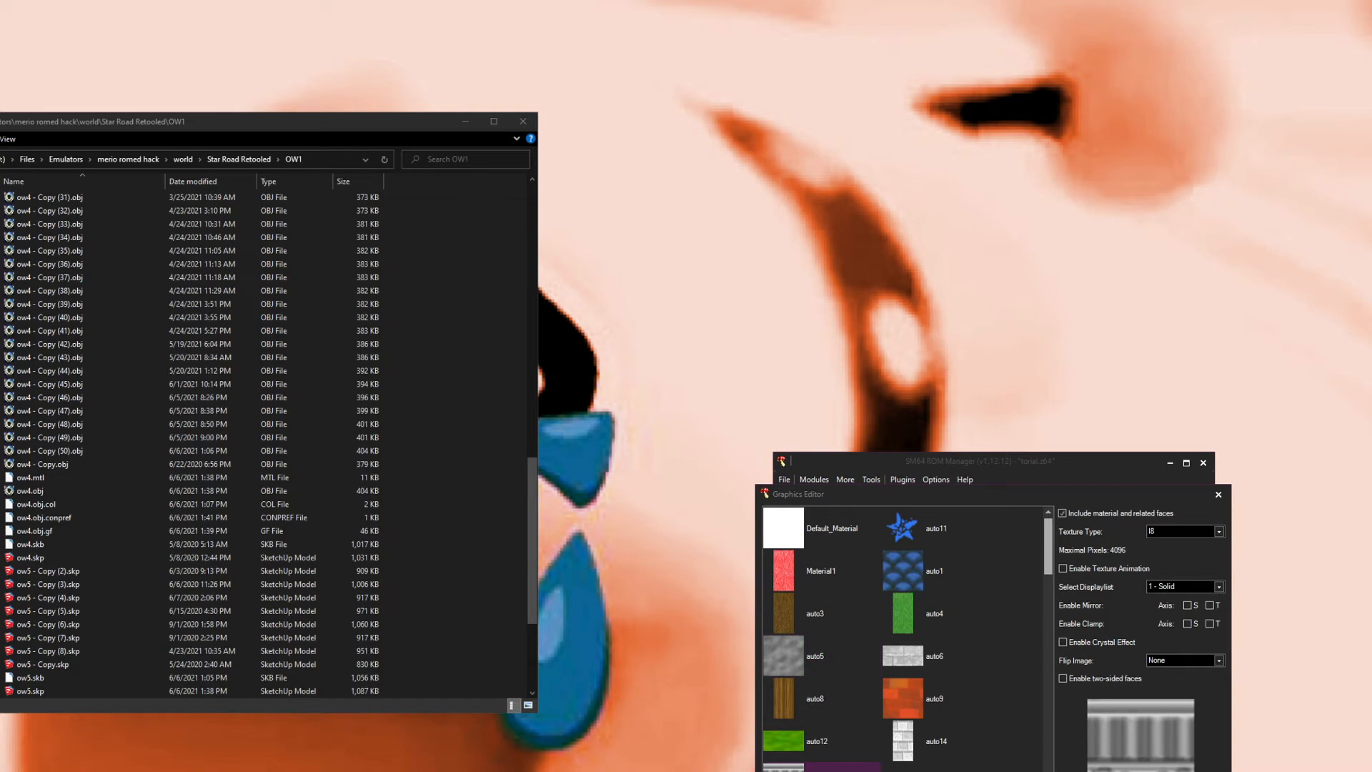
left_click(1173, 533)
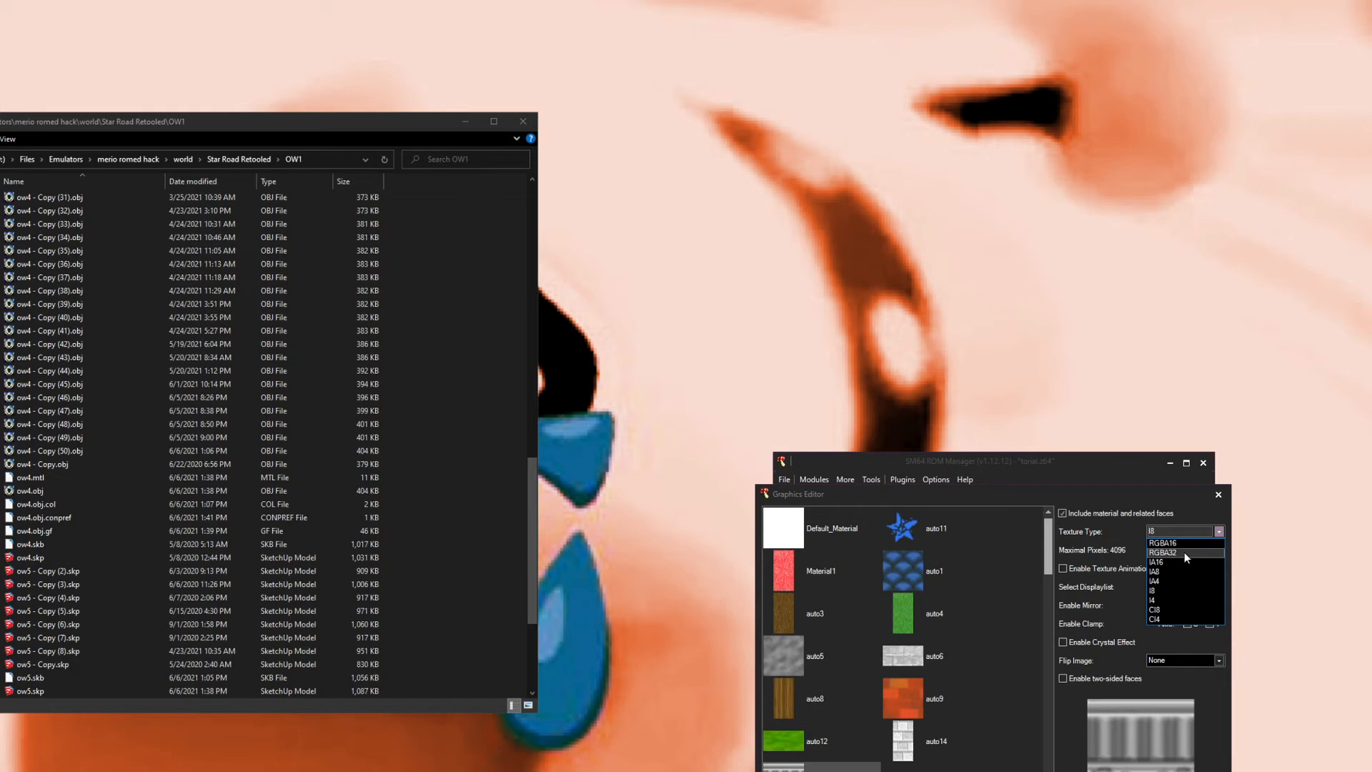
left_click(1179, 533)
scroll(838, 719, "down", 5)
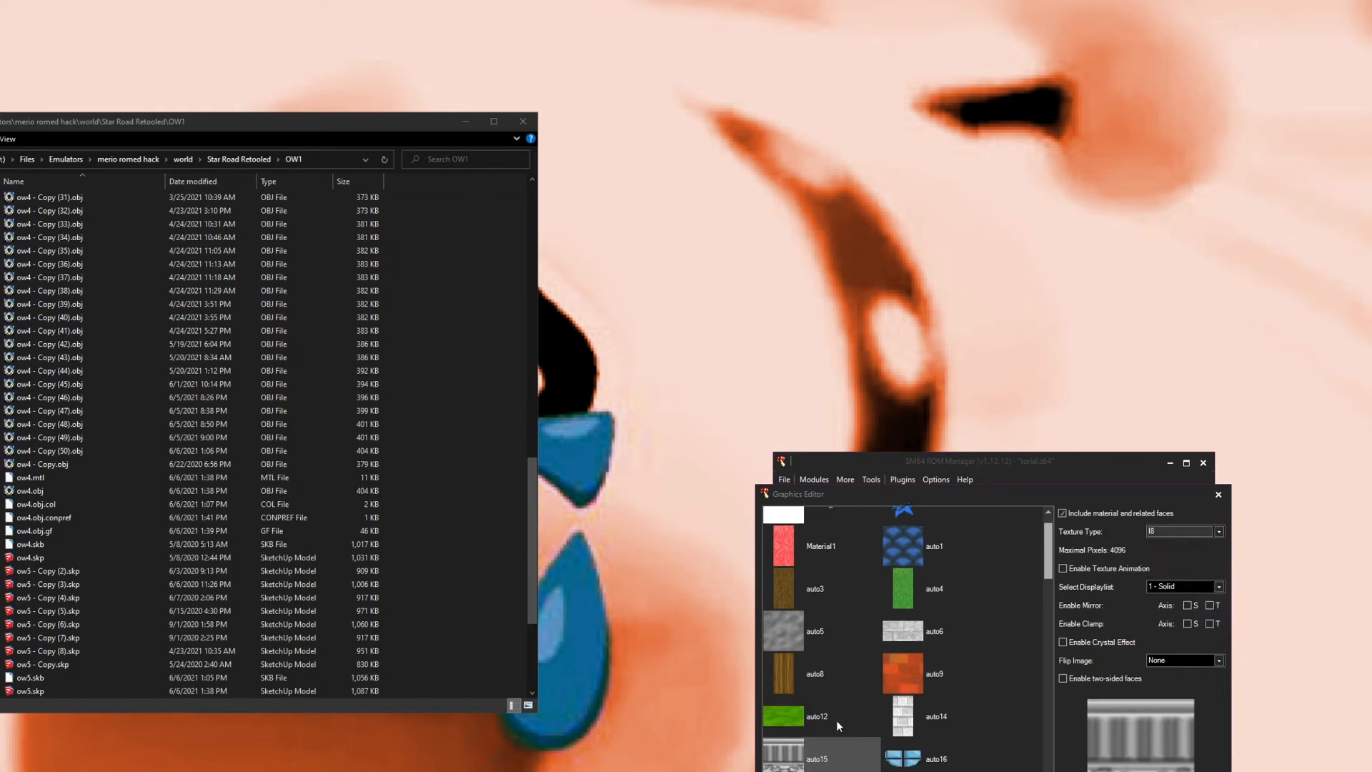
scroll(861, 731, "down", 6)
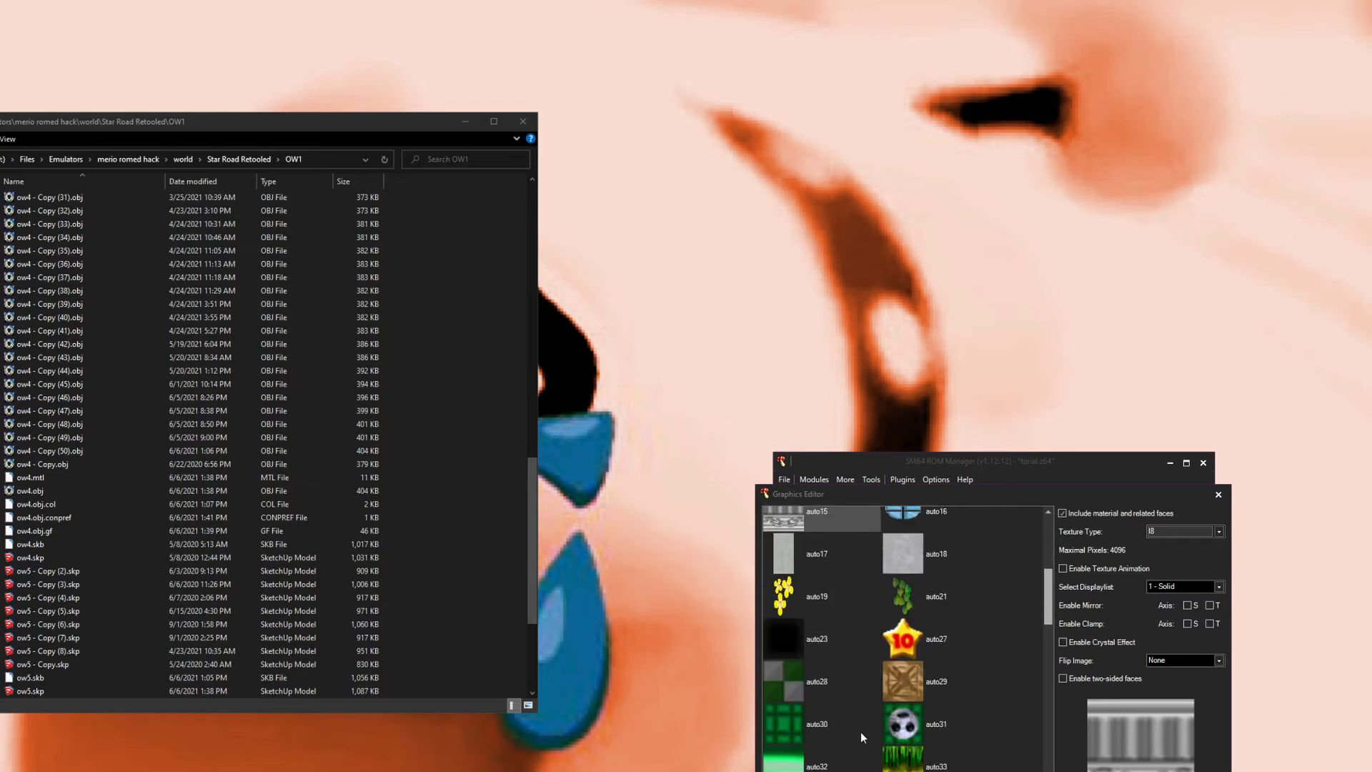
left_click(888, 629)
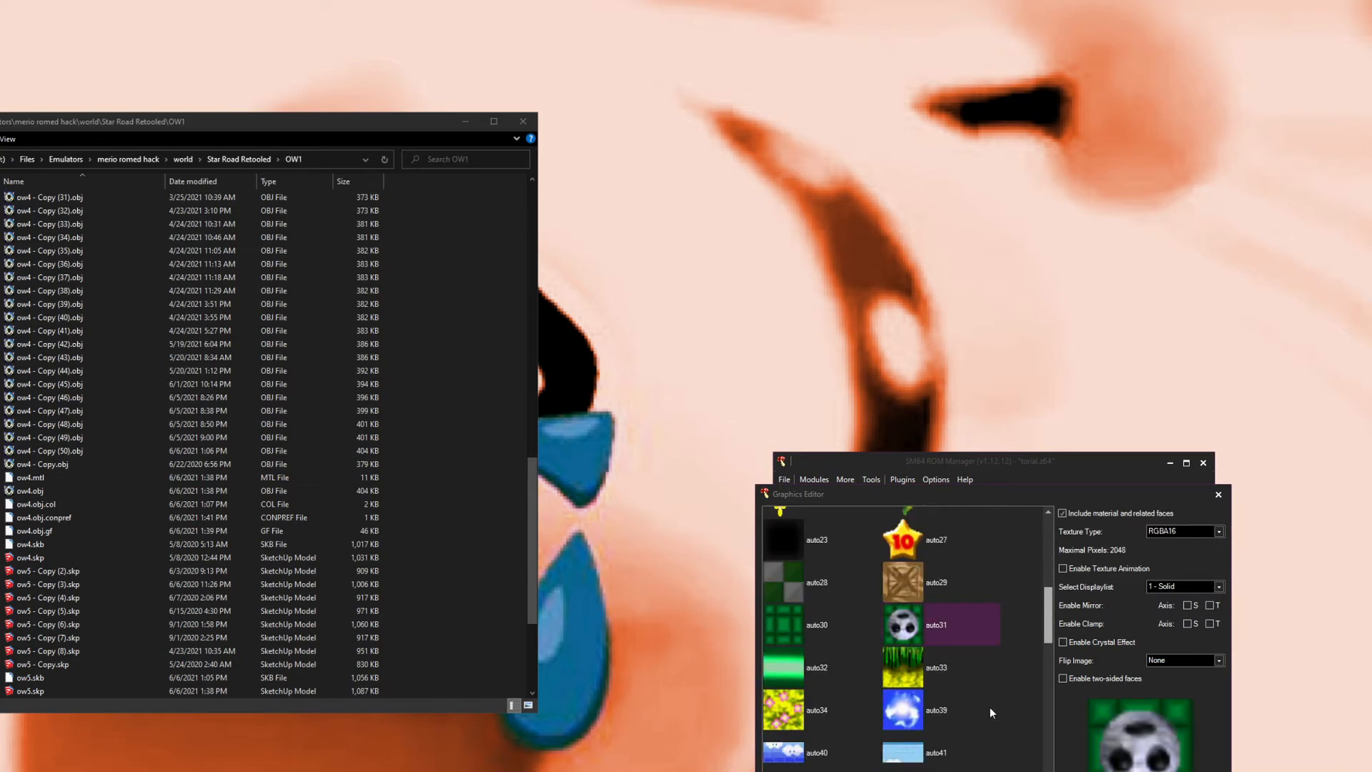
left_click(905, 678)
left_click(802, 709)
scroll(923, 712, "down", 1)
left_click(913, 688)
left_click(802, 740)
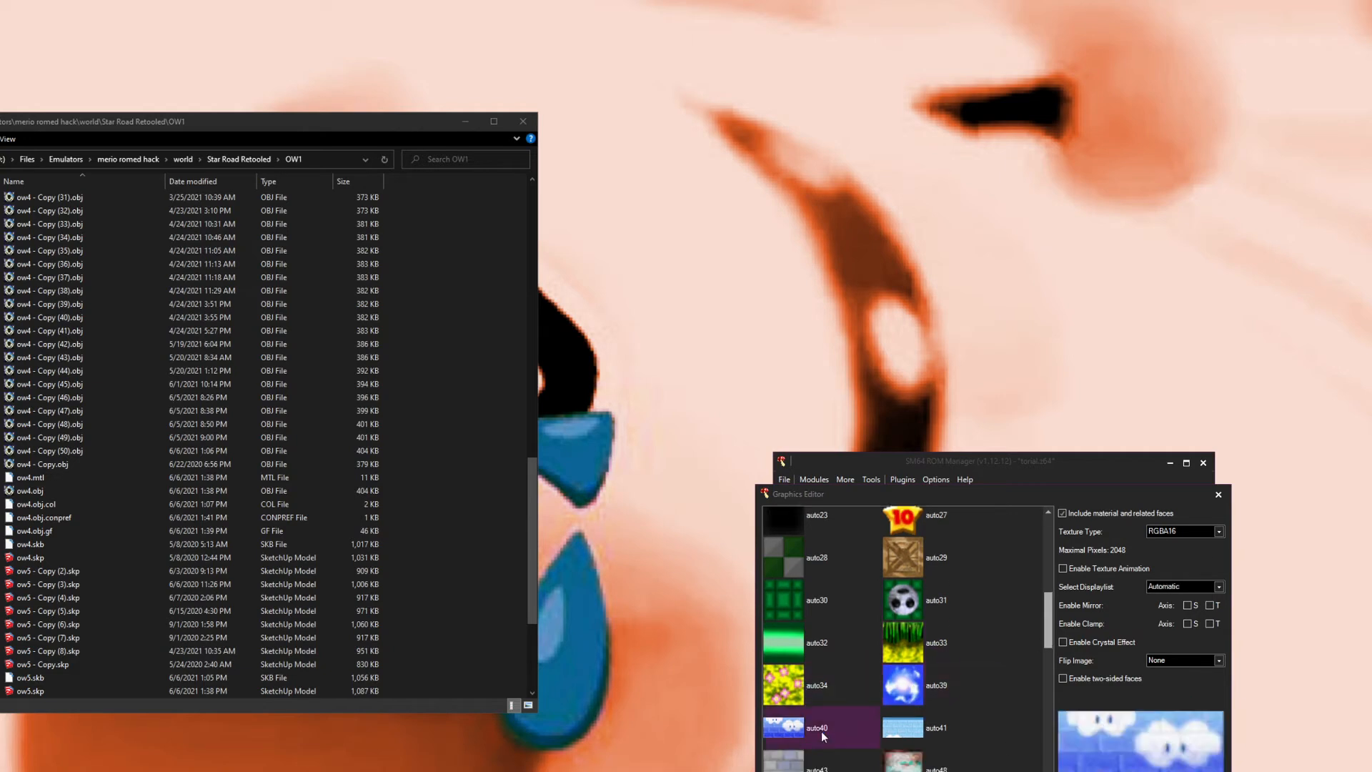
scroll(904, 732, "down", 2)
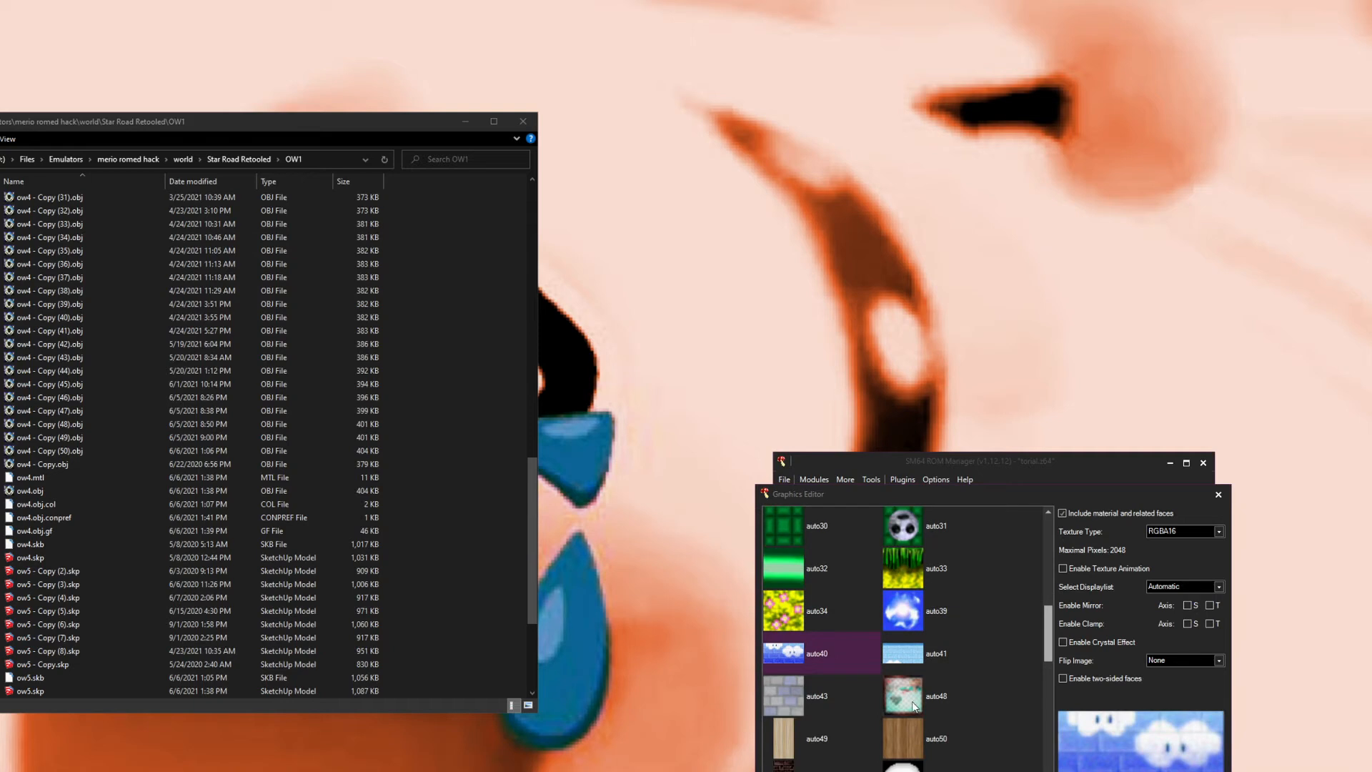
Step: Set auto50's texture type to CI8
left_click(906, 739)
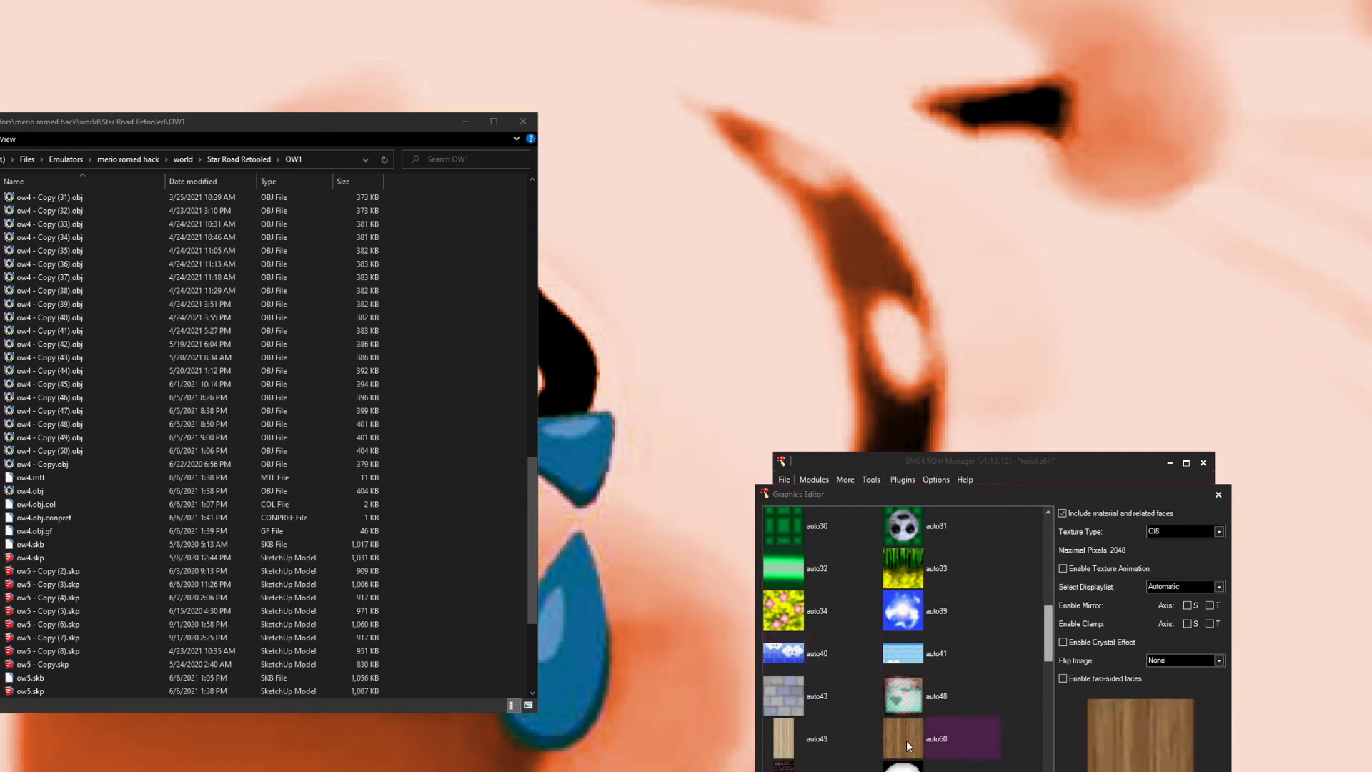
left_click(1159, 536)
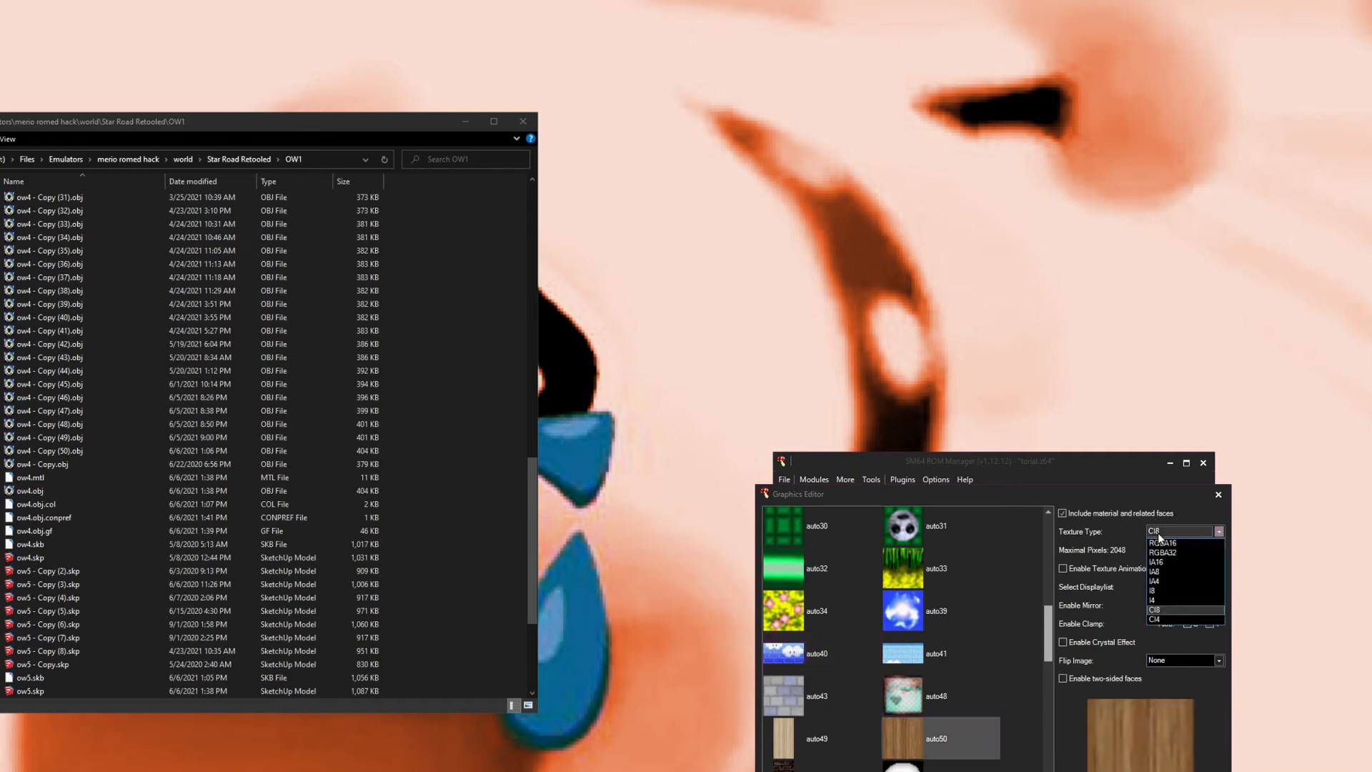
left_click(1163, 613)
Step: Set auto54's texture type to CI4
scroll(911, 760, "down", 1)
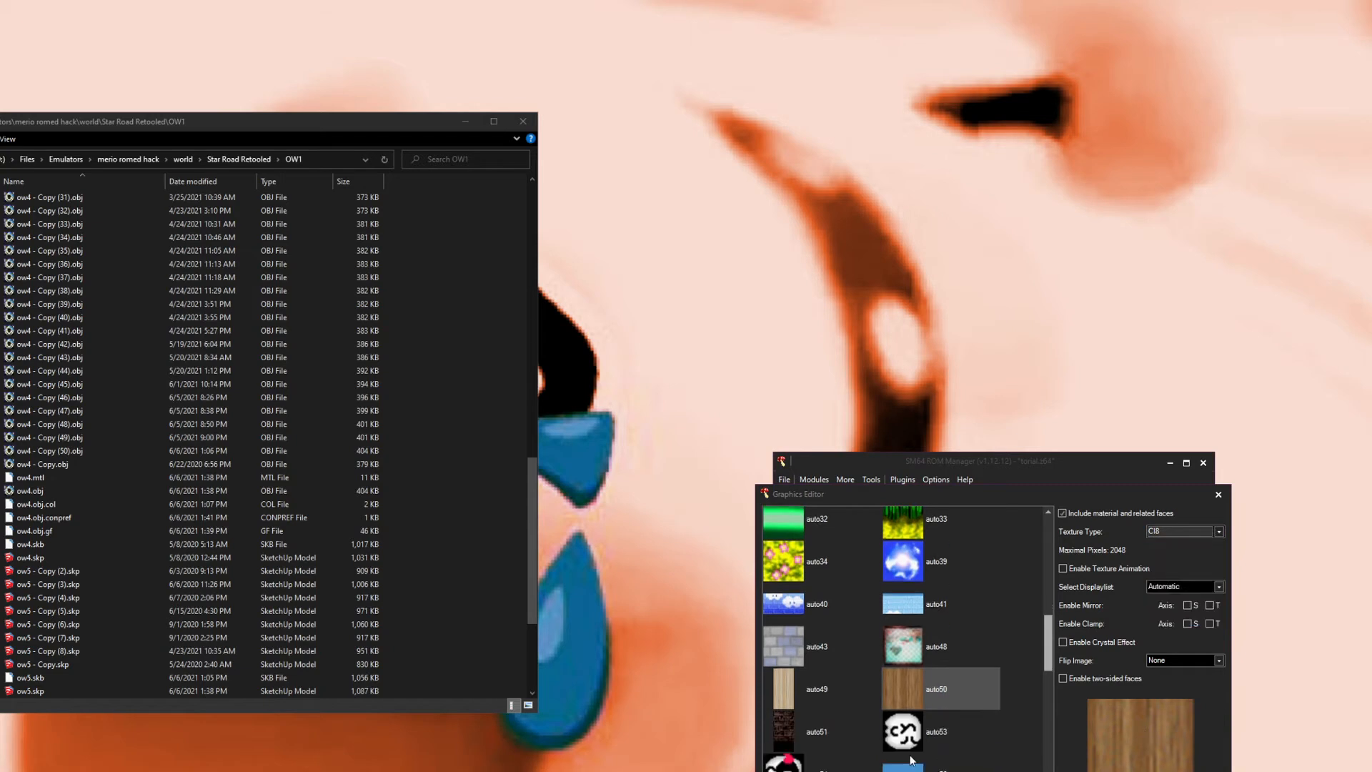
left_click(860, 766)
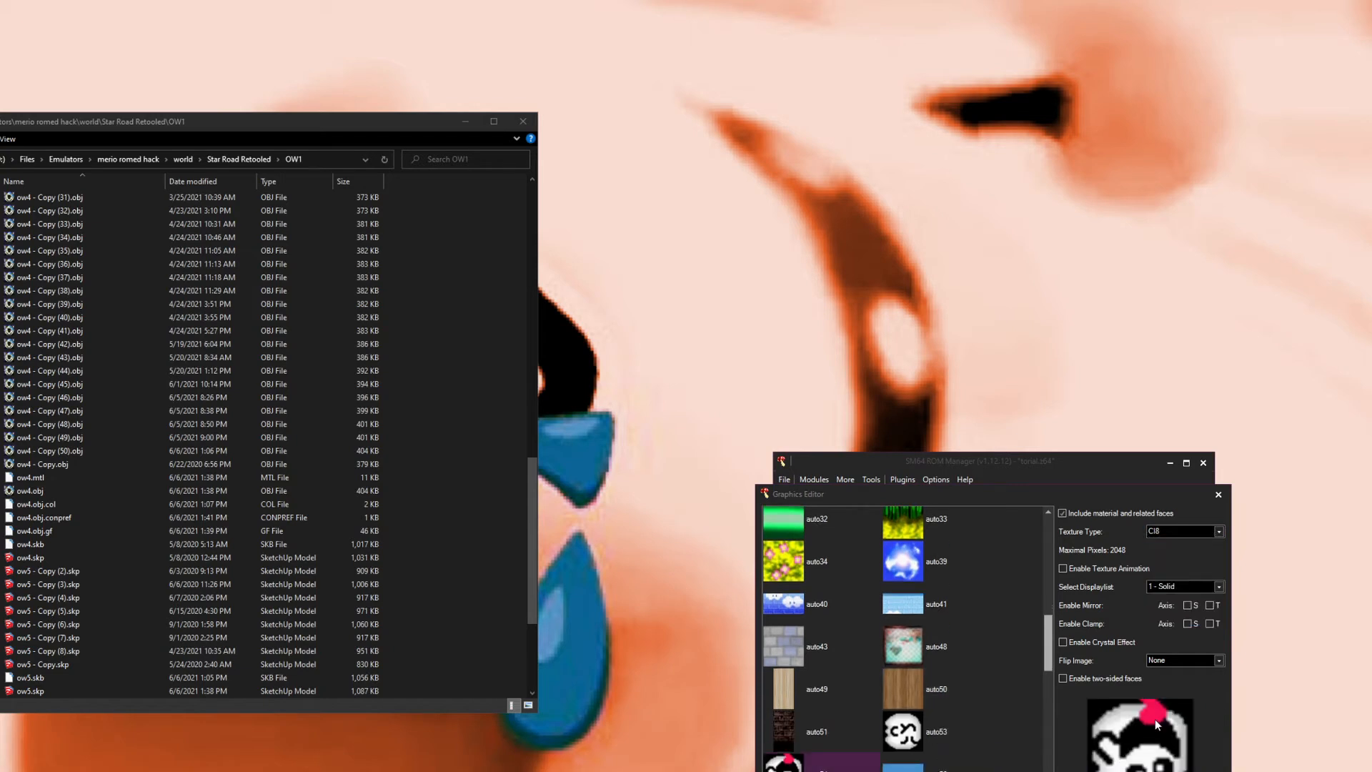
scroll(927, 764, "down", 2)
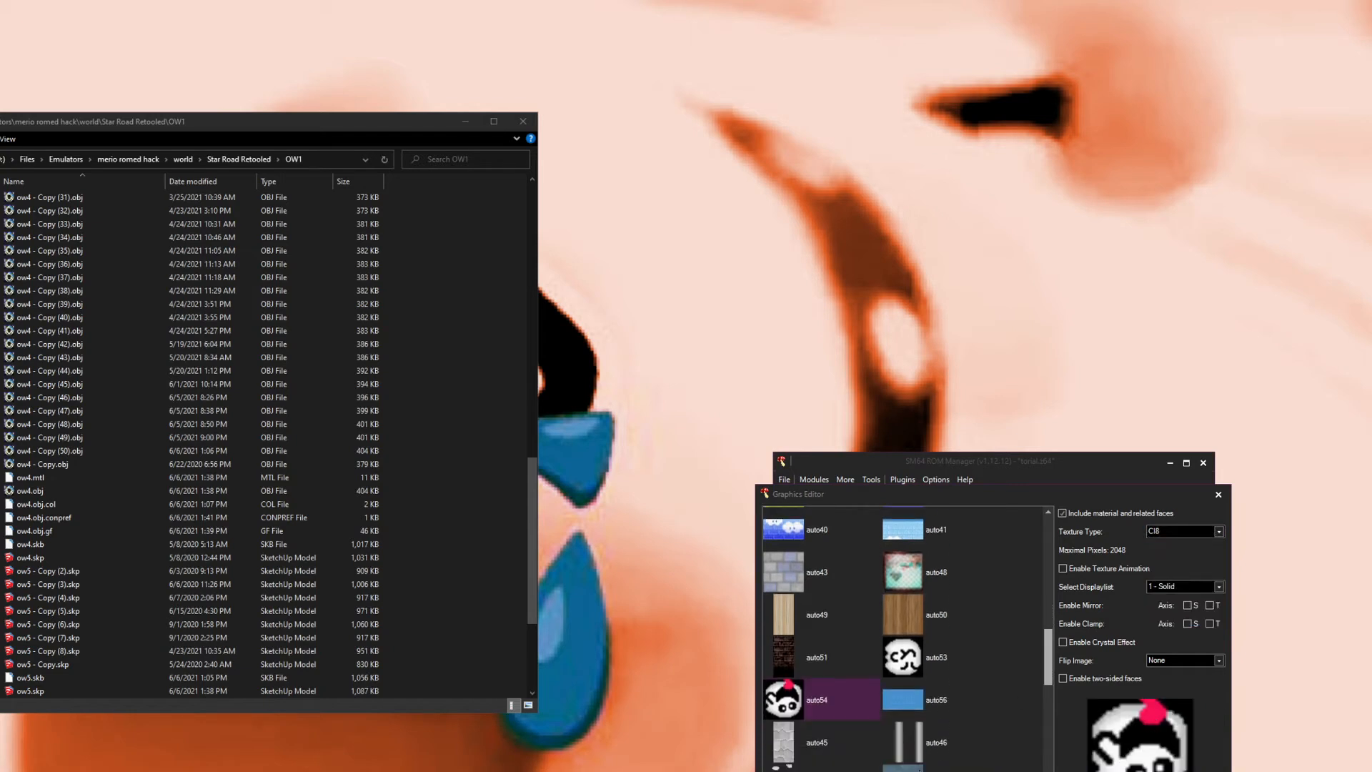
left_click(1189, 531)
left_click(1162, 619)
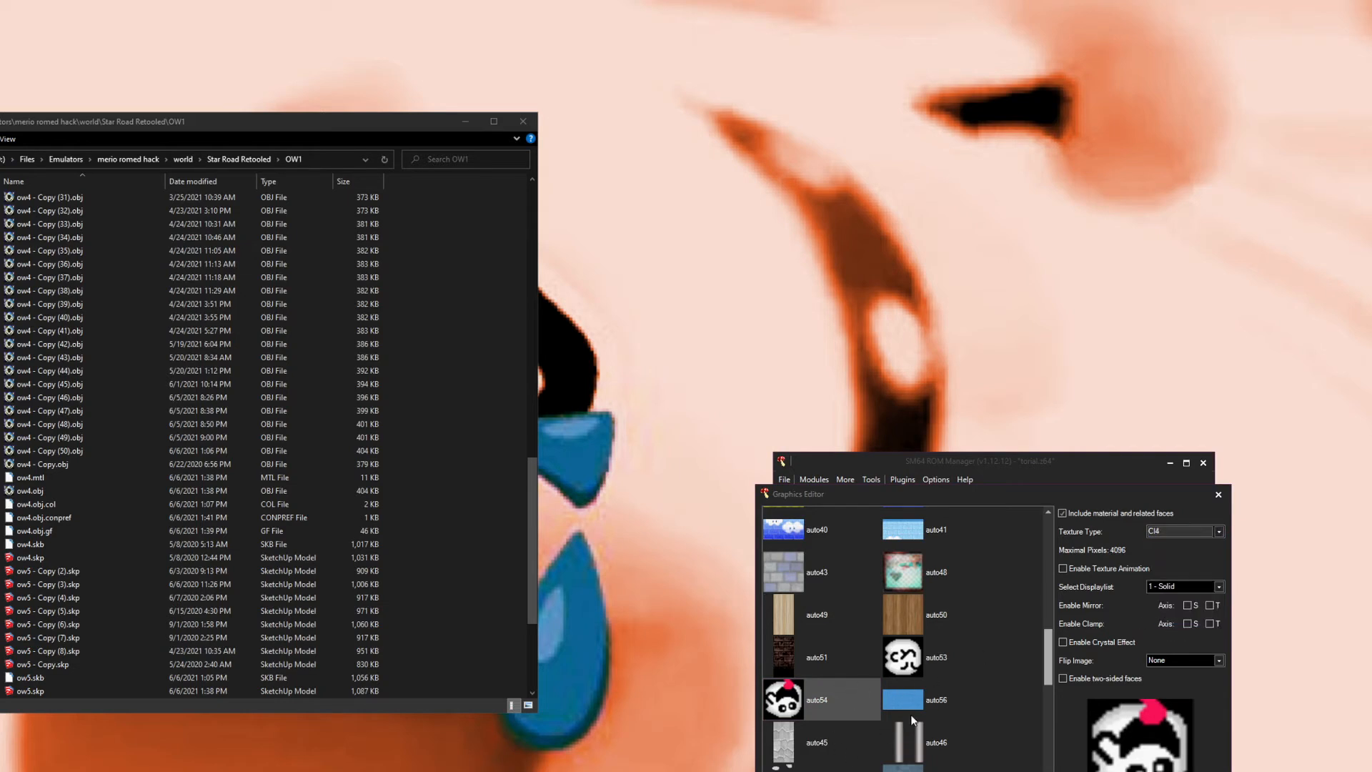
Step: Review the texture type options for auto54, auto48 and auto32
left_click(1168, 534)
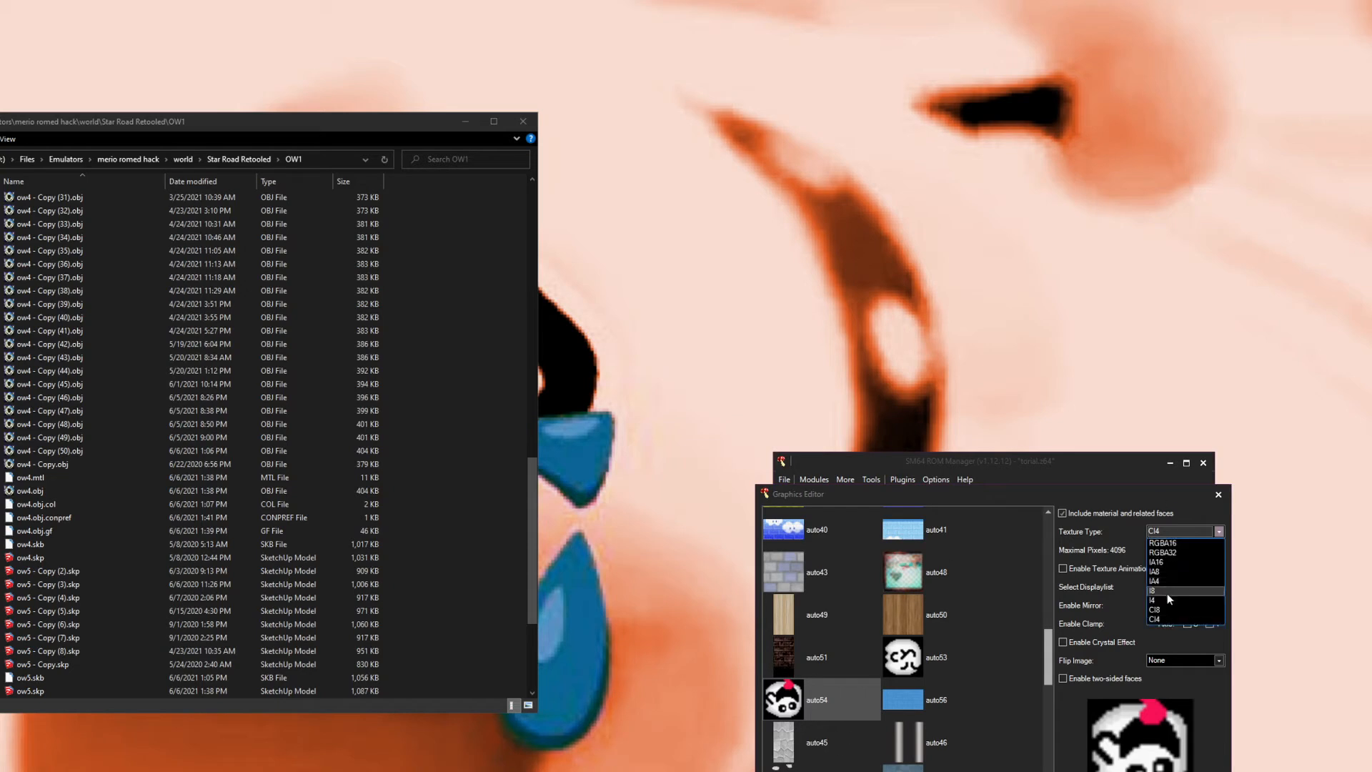
left_click(1096, 729)
left_click(929, 572)
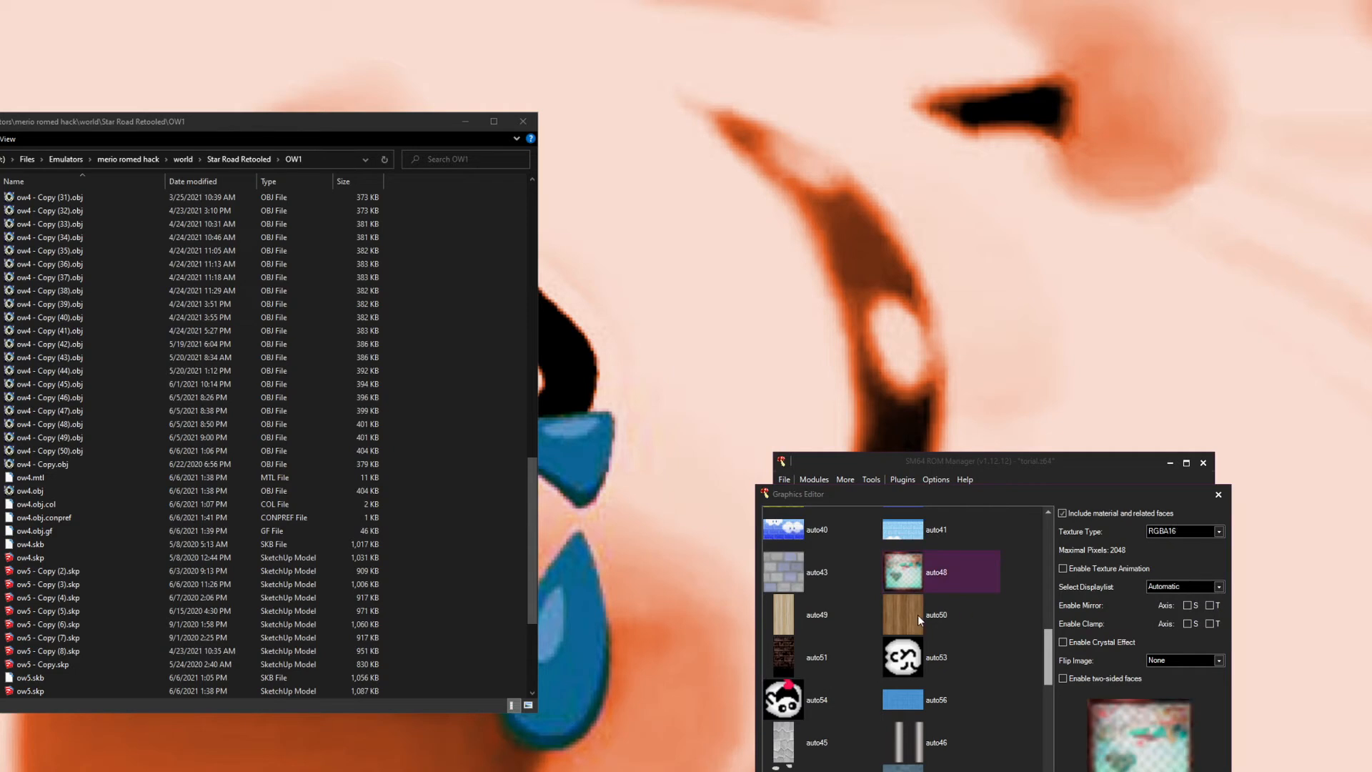
scroll(886, 583, "up", 3)
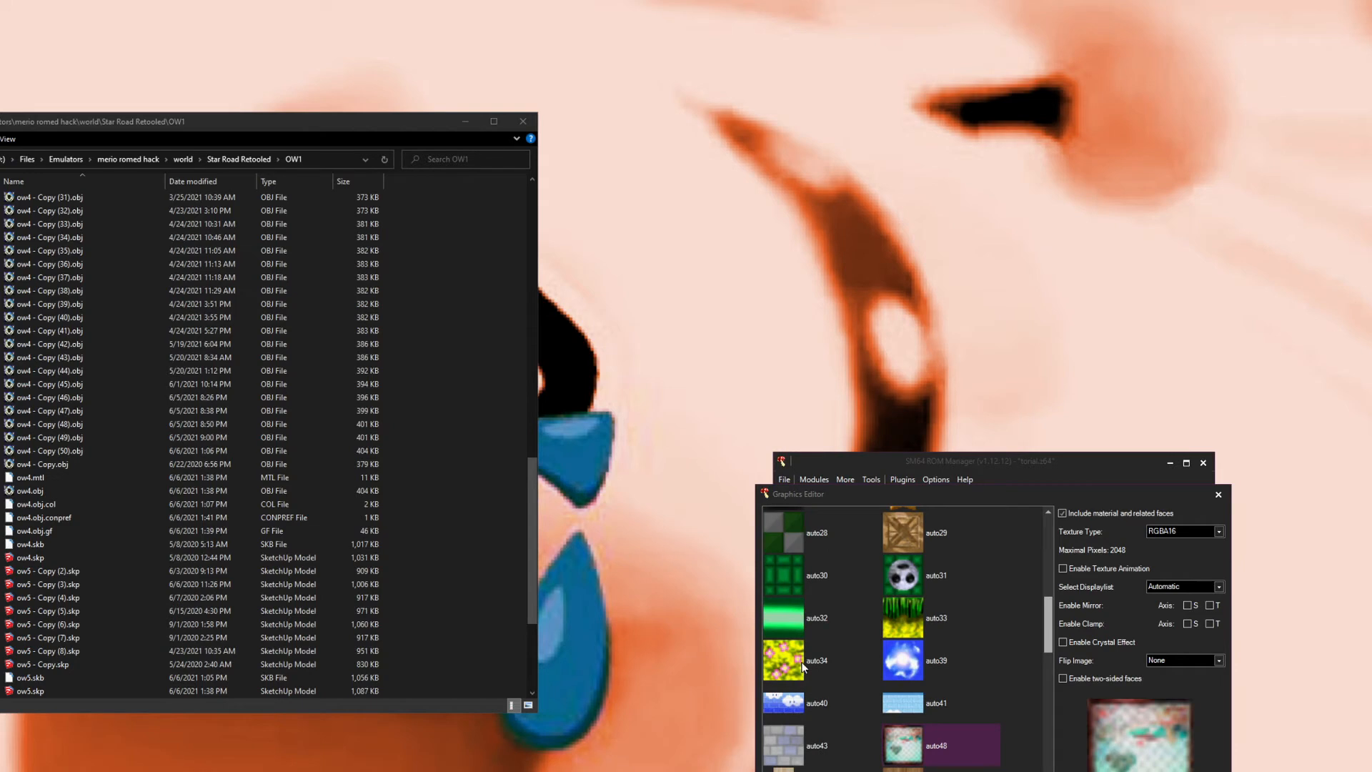
left_click(805, 622)
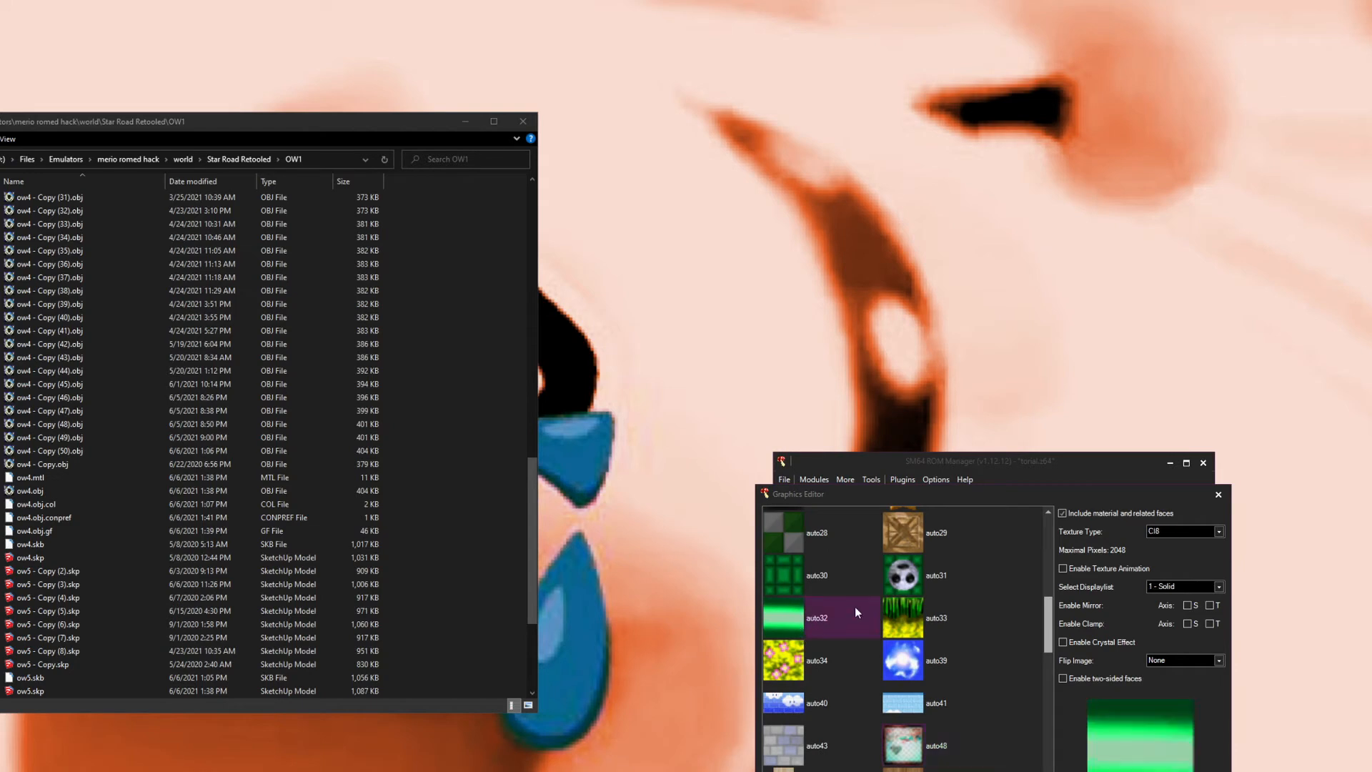
scroll(830, 611, "up", 3)
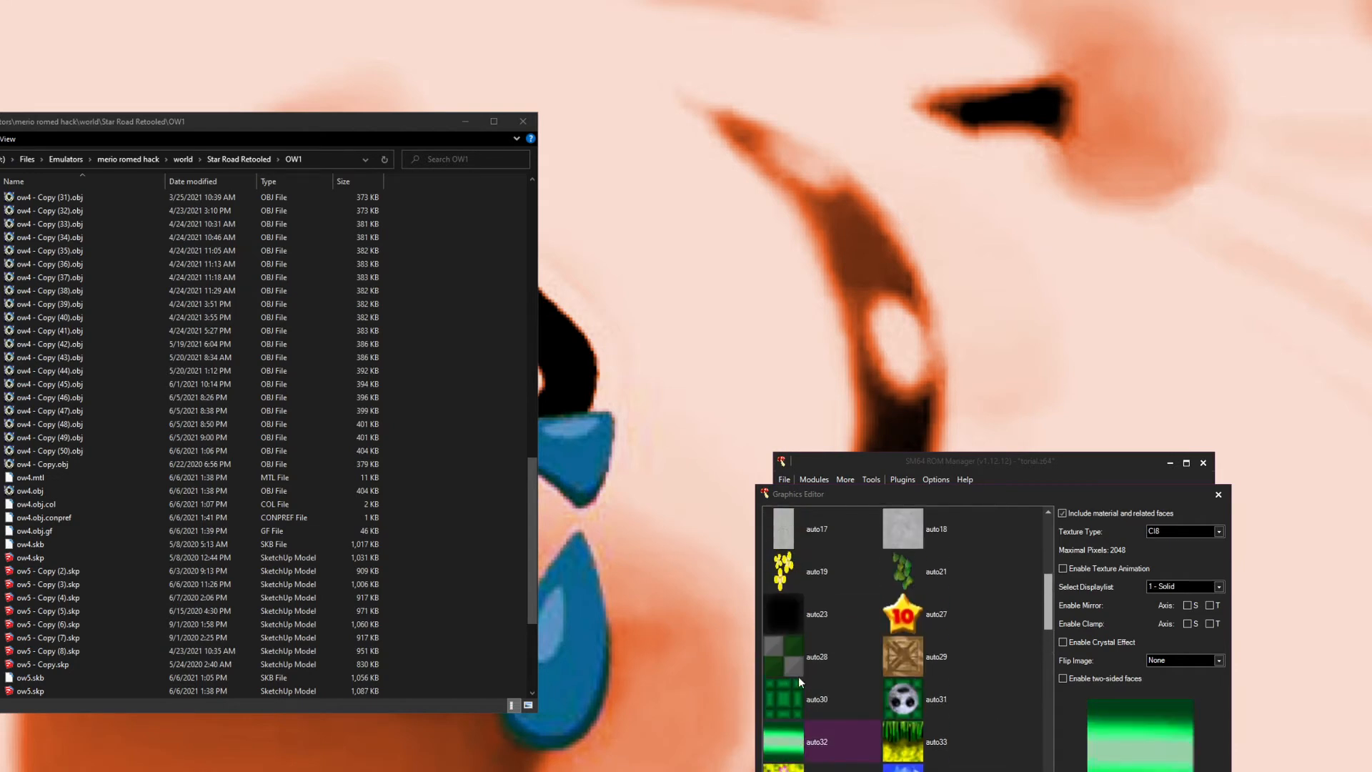
left_click(1175, 527)
left_click(1174, 528)
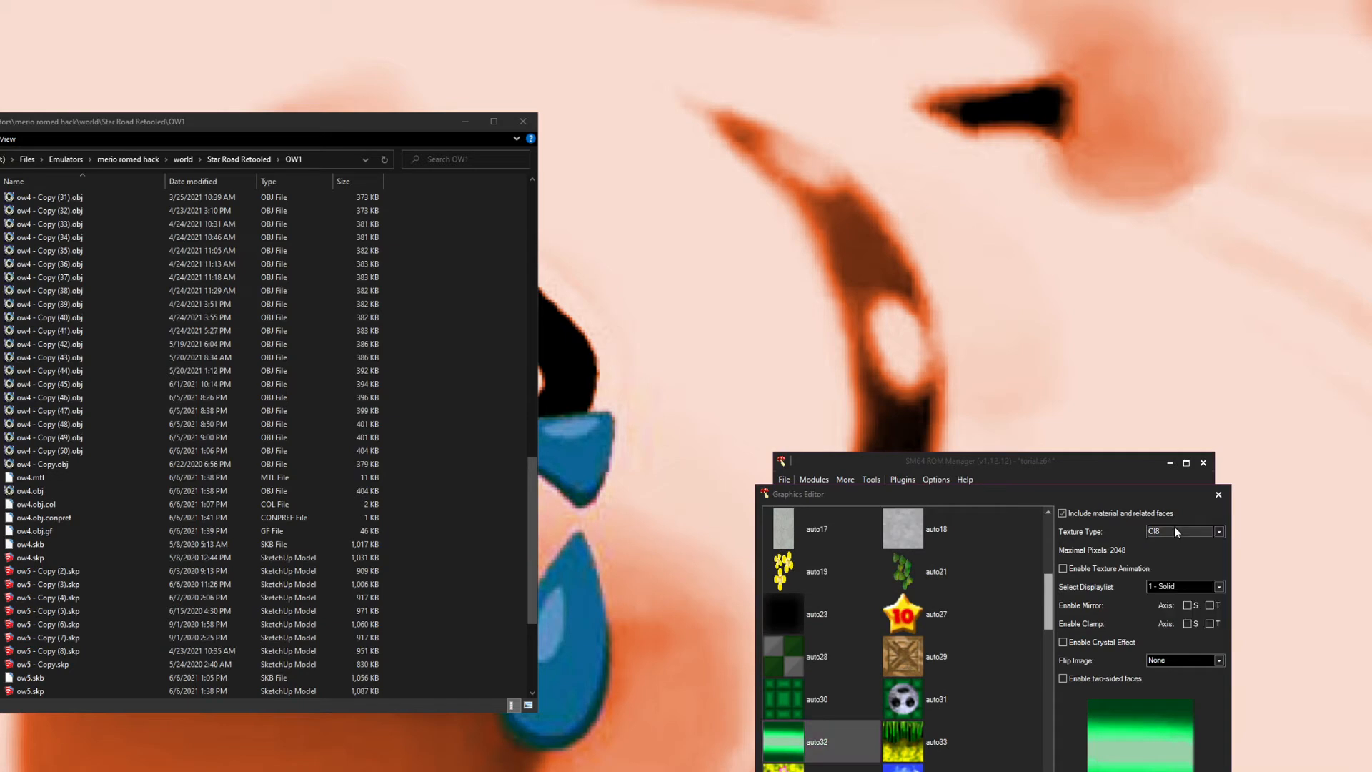
Step: Inspect the texture settings of materials from auto16 through auto40, including auto27, auto19 and auto18
left_click(786, 654)
left_click(872, 688)
left_click(922, 656)
left_click(834, 616)
left_click(911, 623)
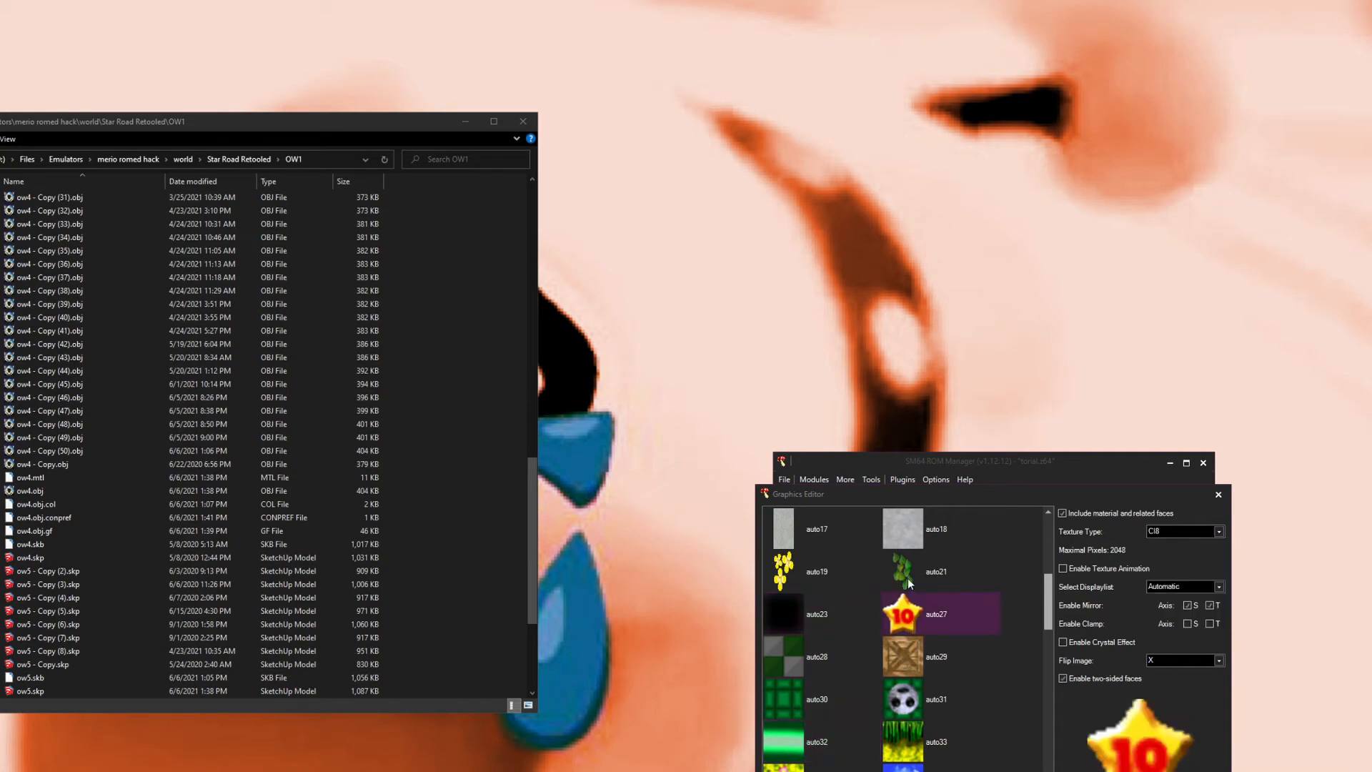
left_click(908, 577)
left_click(809, 564)
scroll(857, 586, "up", 2)
left_click(899, 590)
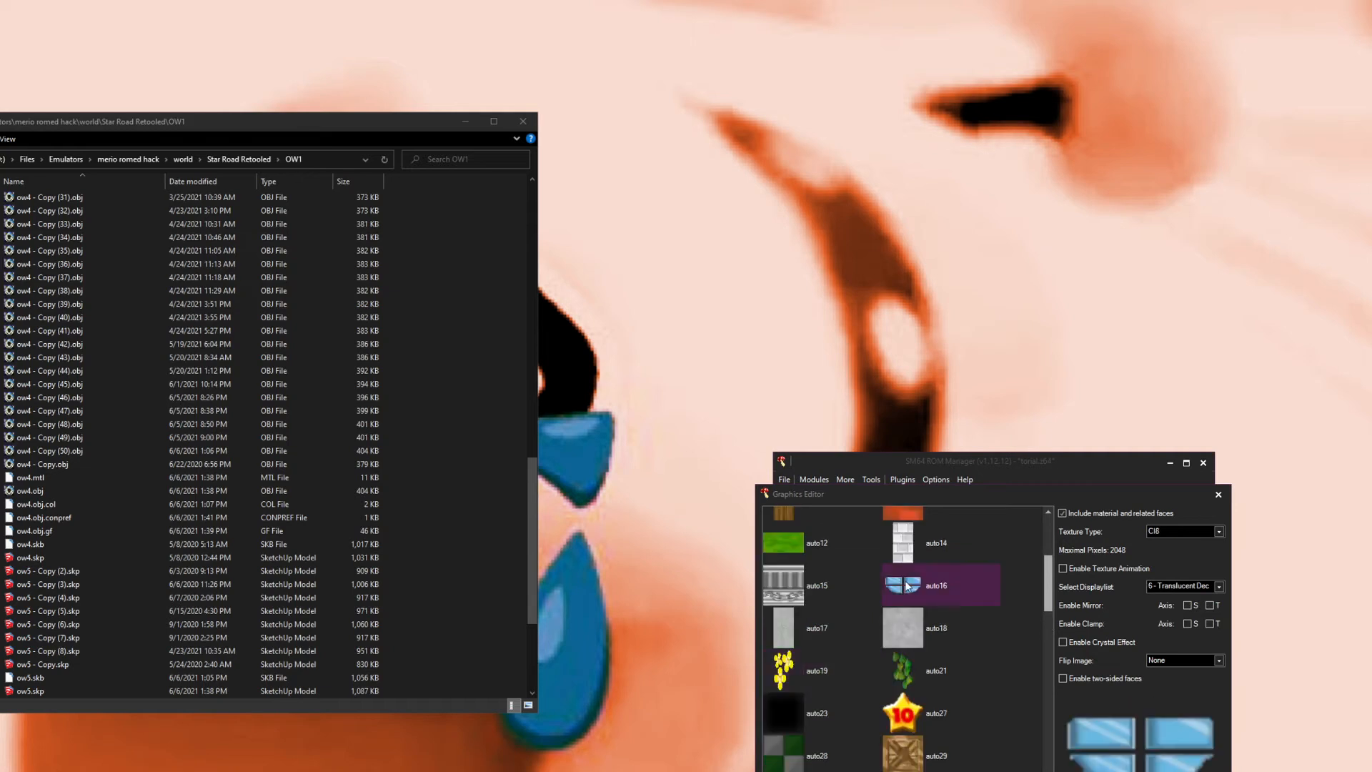
scroll(863, 590, "up", 1)
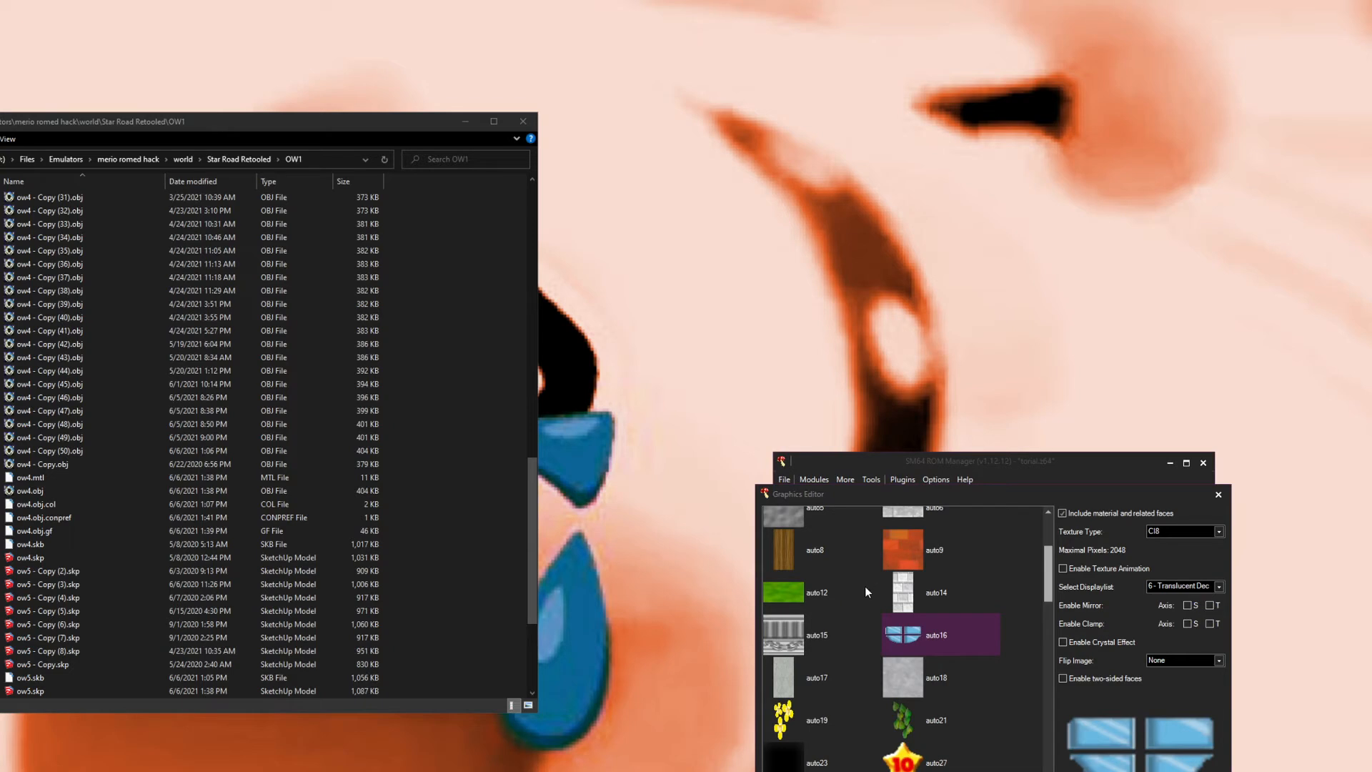
scroll(902, 663, "down", 2)
scroll(878, 686, "down", 4)
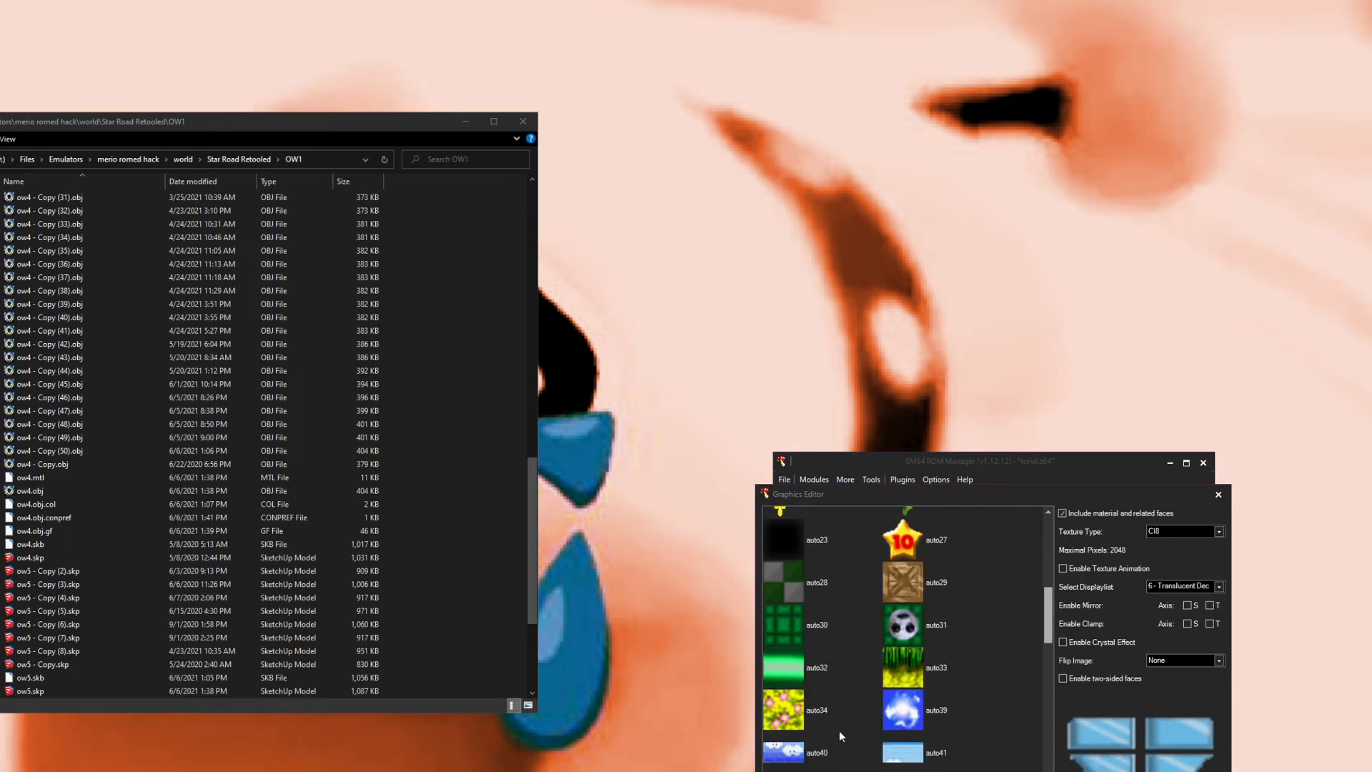
left_click(781, 718)
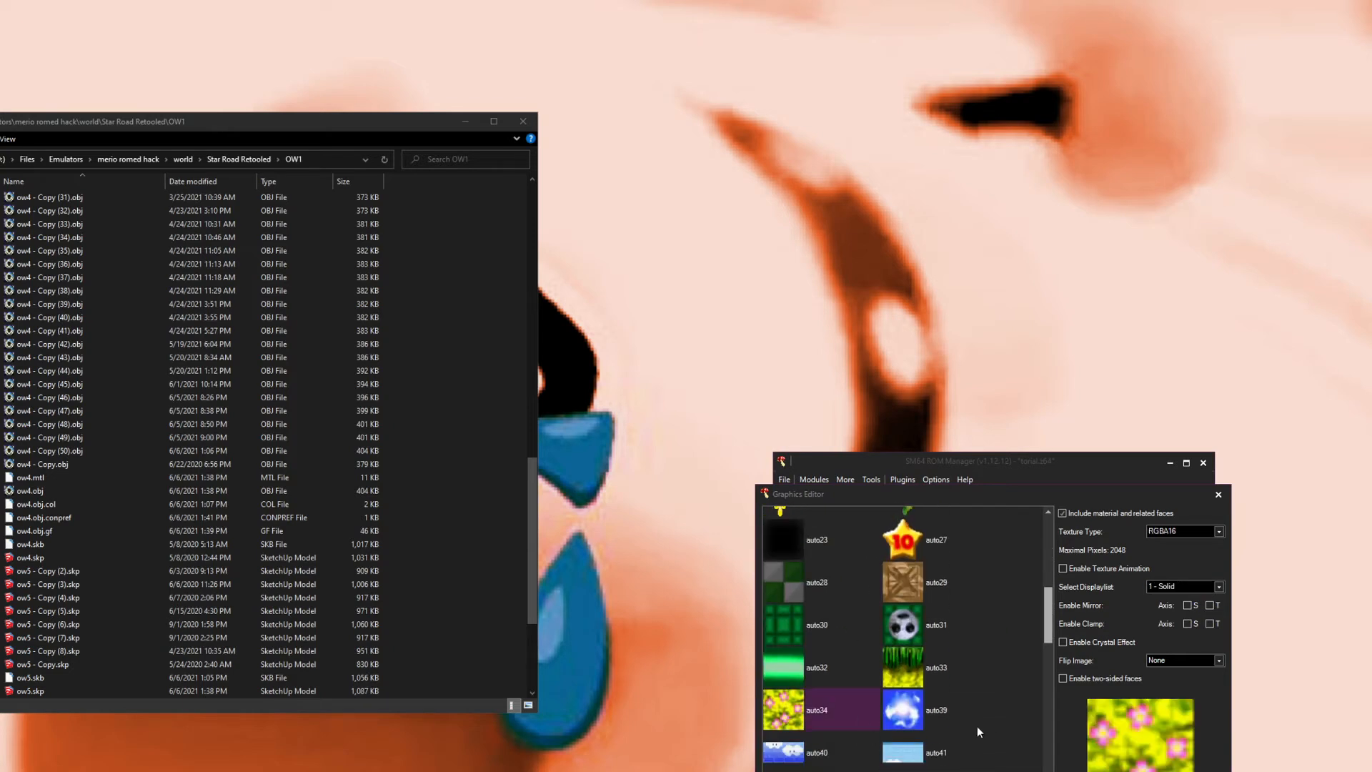
left_click(814, 758)
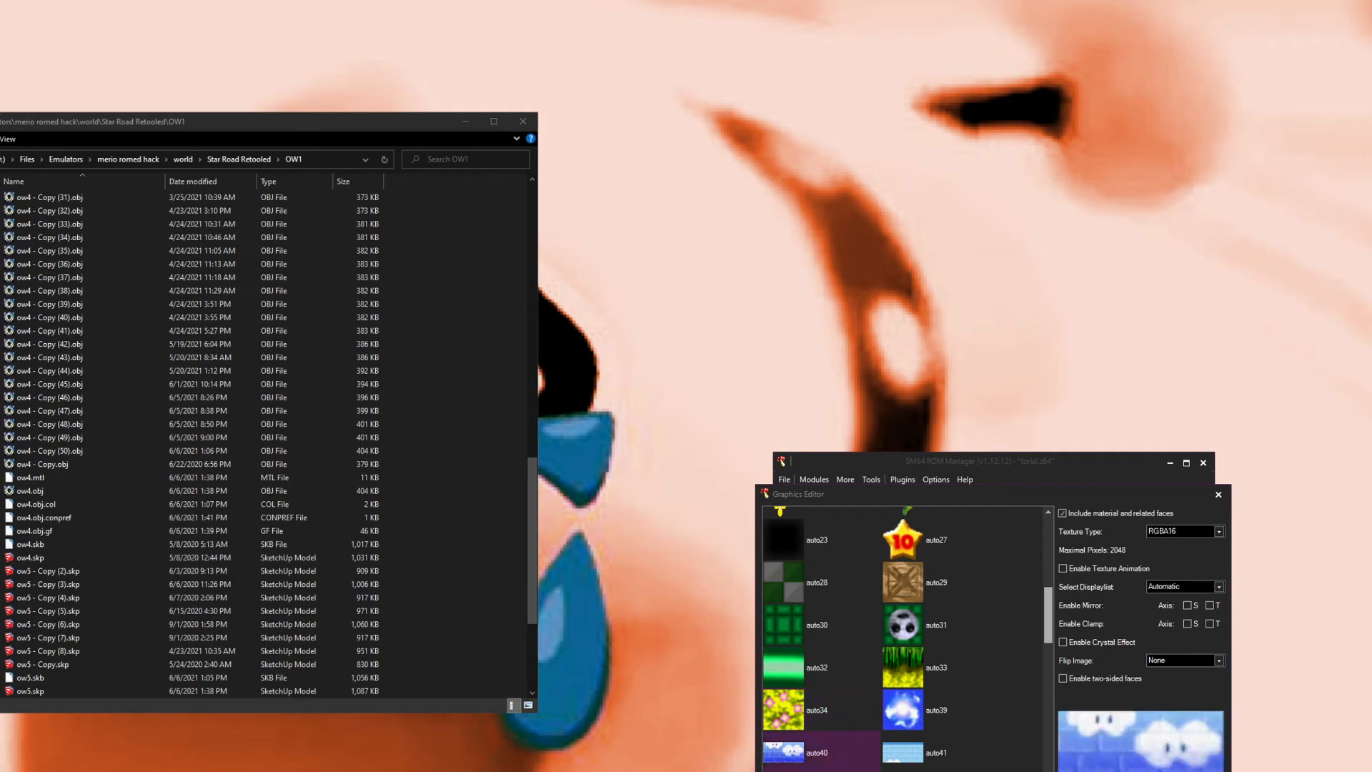
scroll(886, 665, "up", 3)
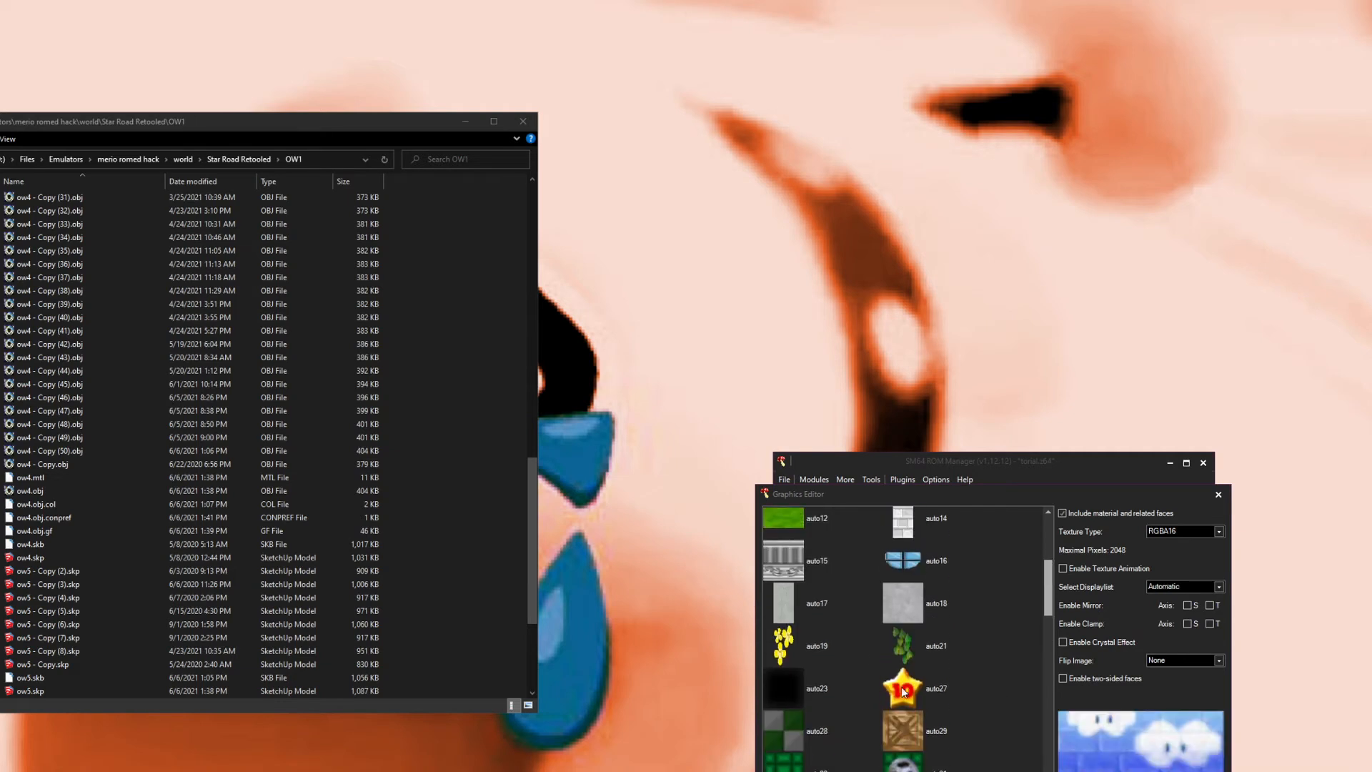
left_click(906, 600)
left_click(906, 563)
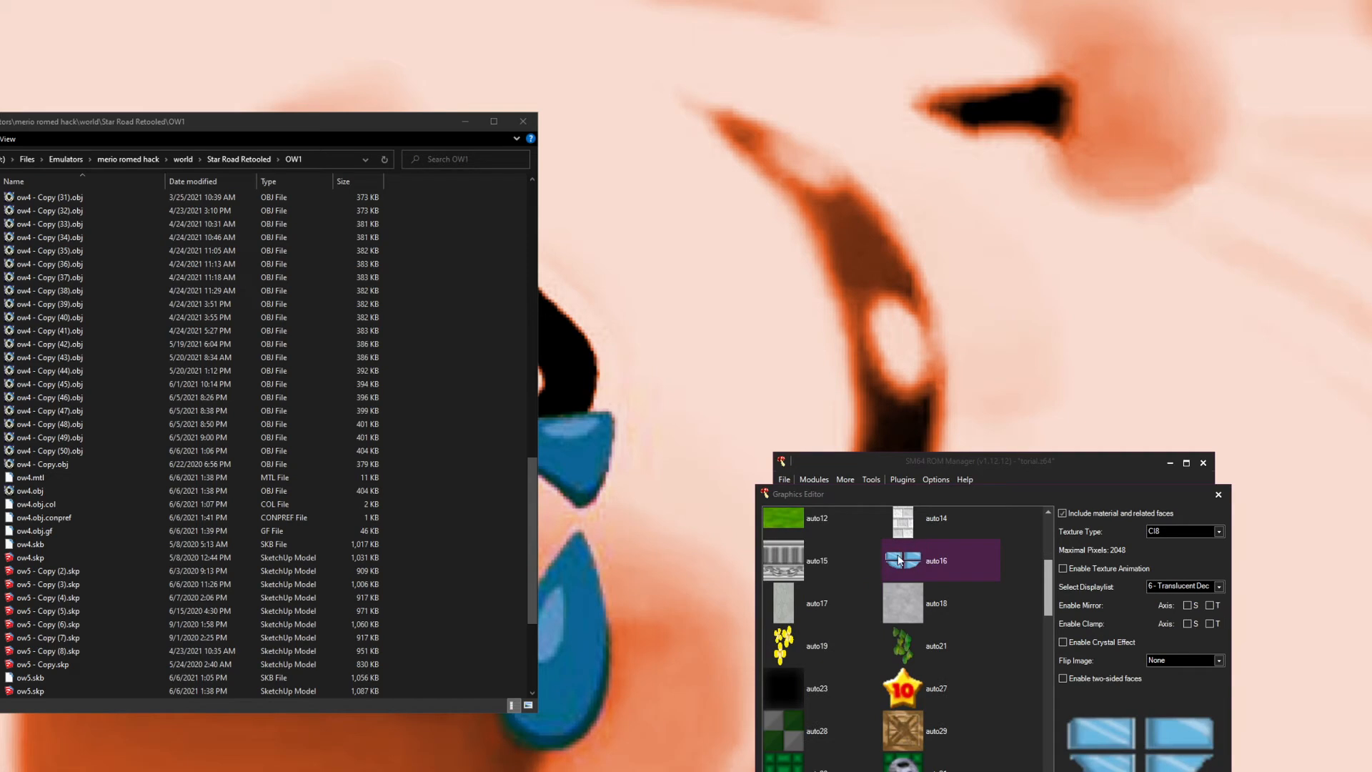
scroll(936, 577, "up", 1)
Step: Set auto14's texture type to IA16
left_click(919, 573)
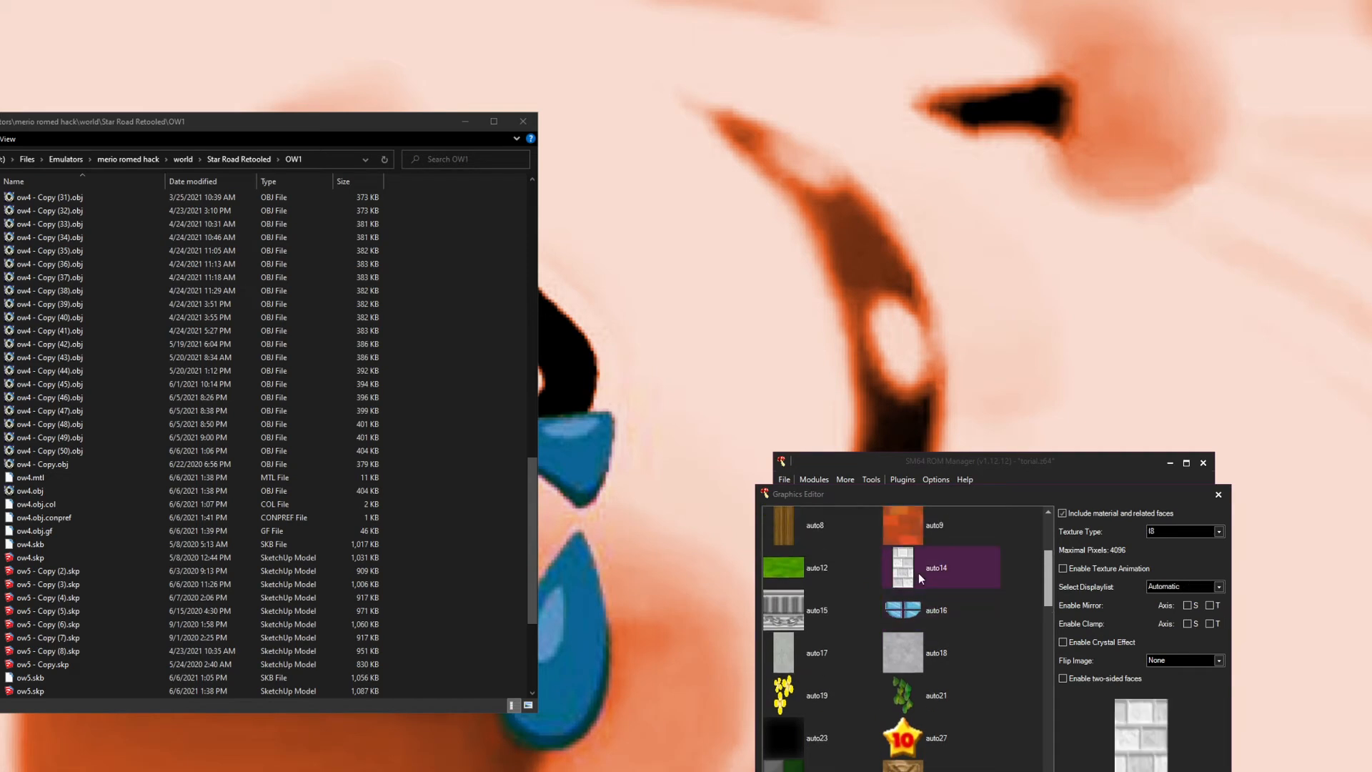
left_click(1160, 532)
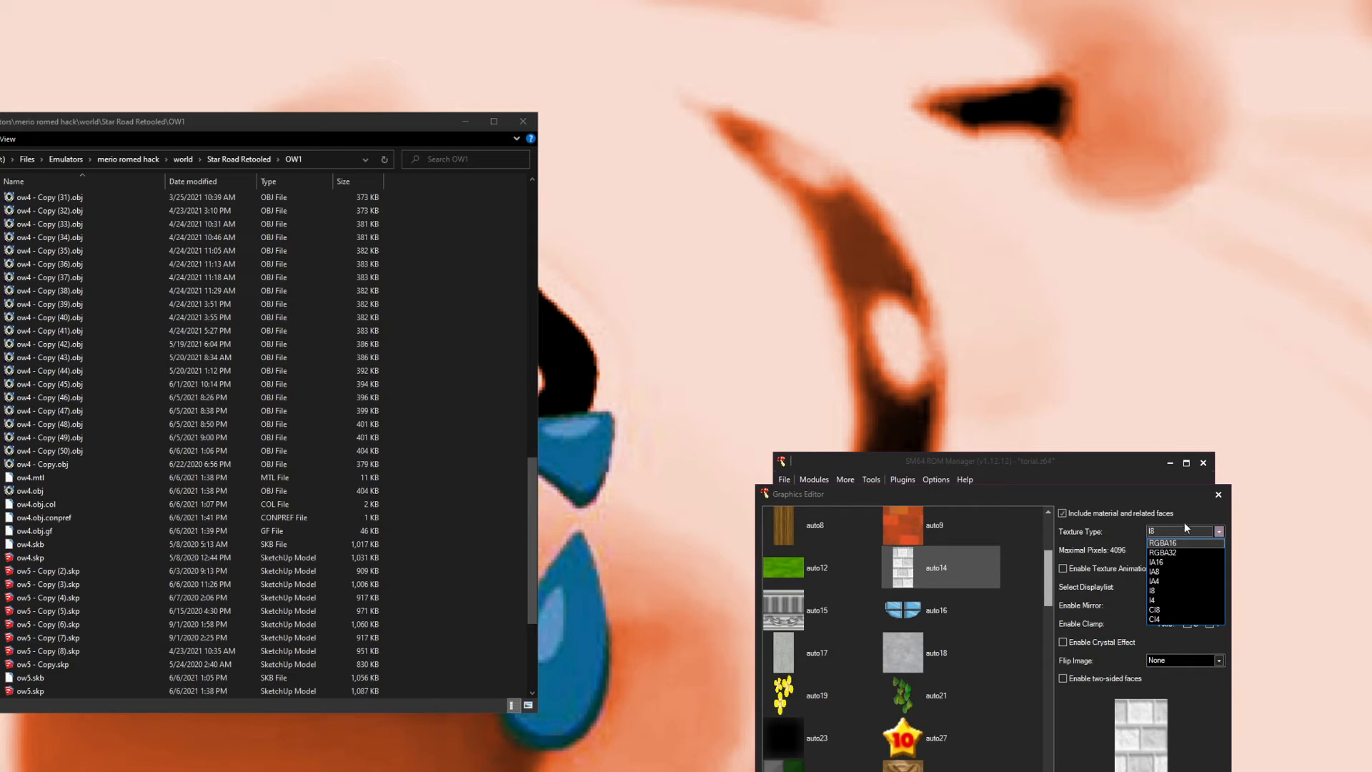
left_click(1185, 563)
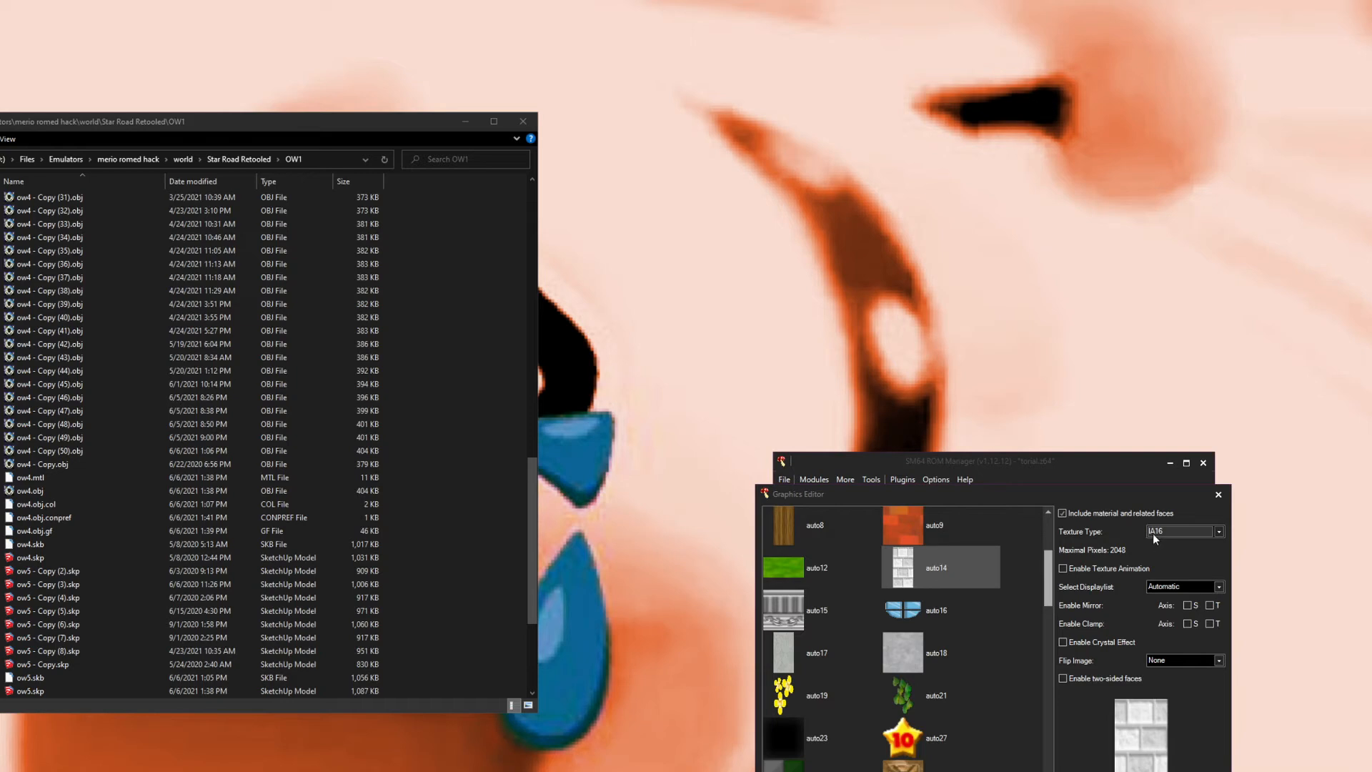
Step: Set auto14's texture type to I4
left_click(1152, 532)
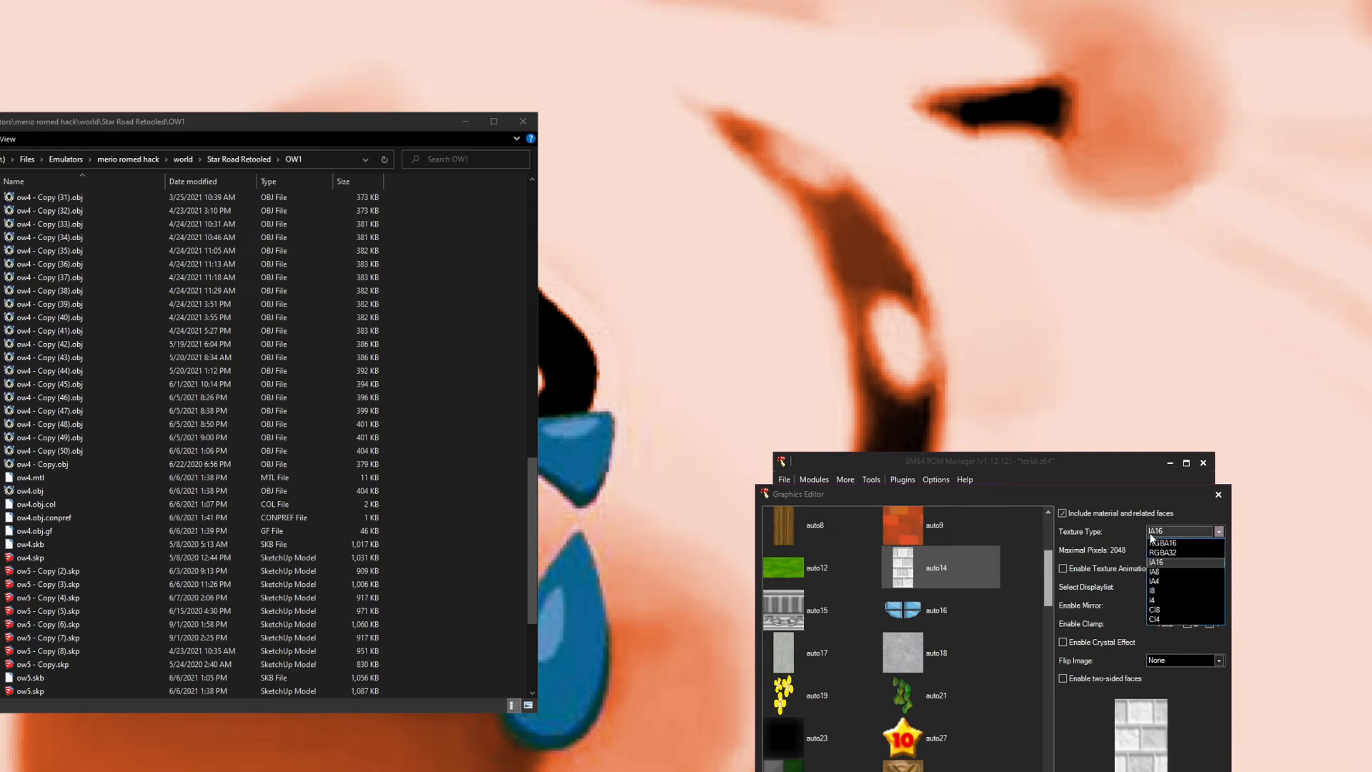
left_click(1167, 581)
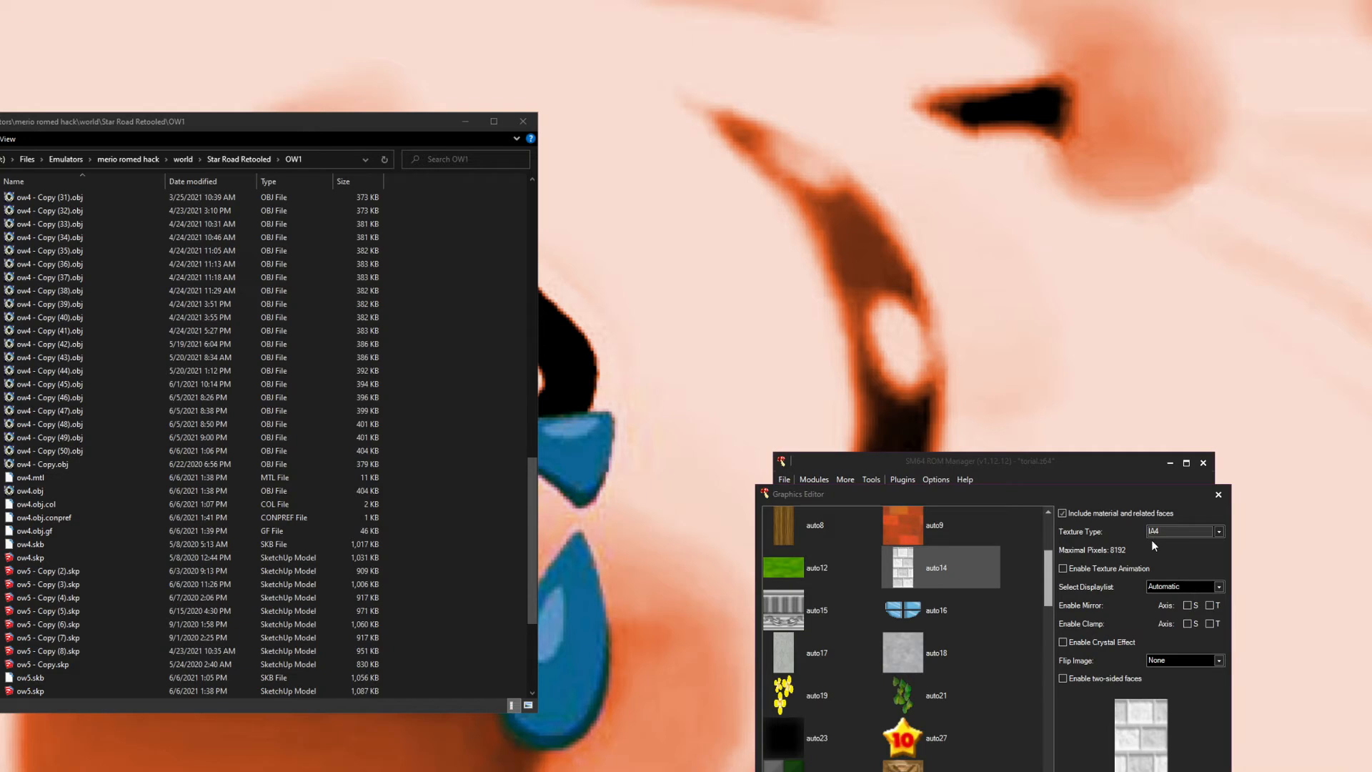
left_click(1155, 534)
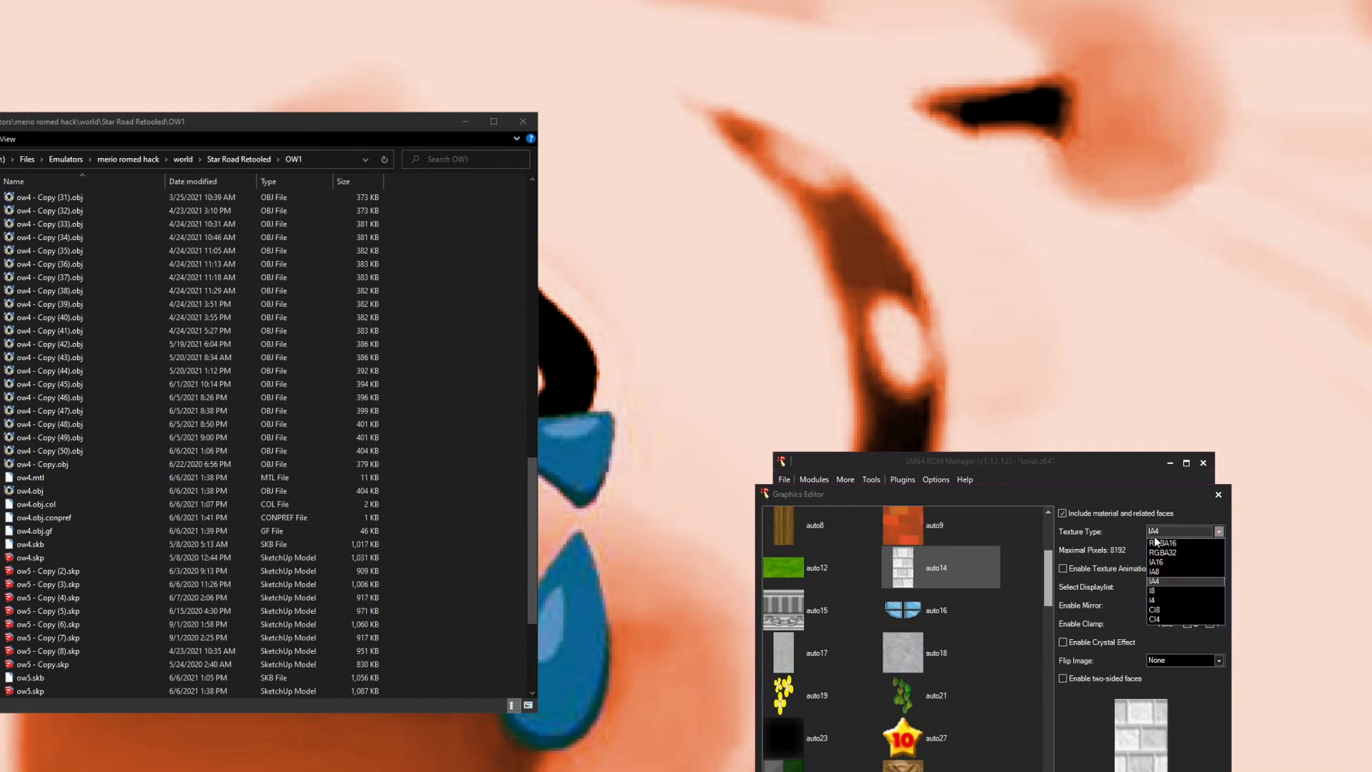
left_click(1170, 600)
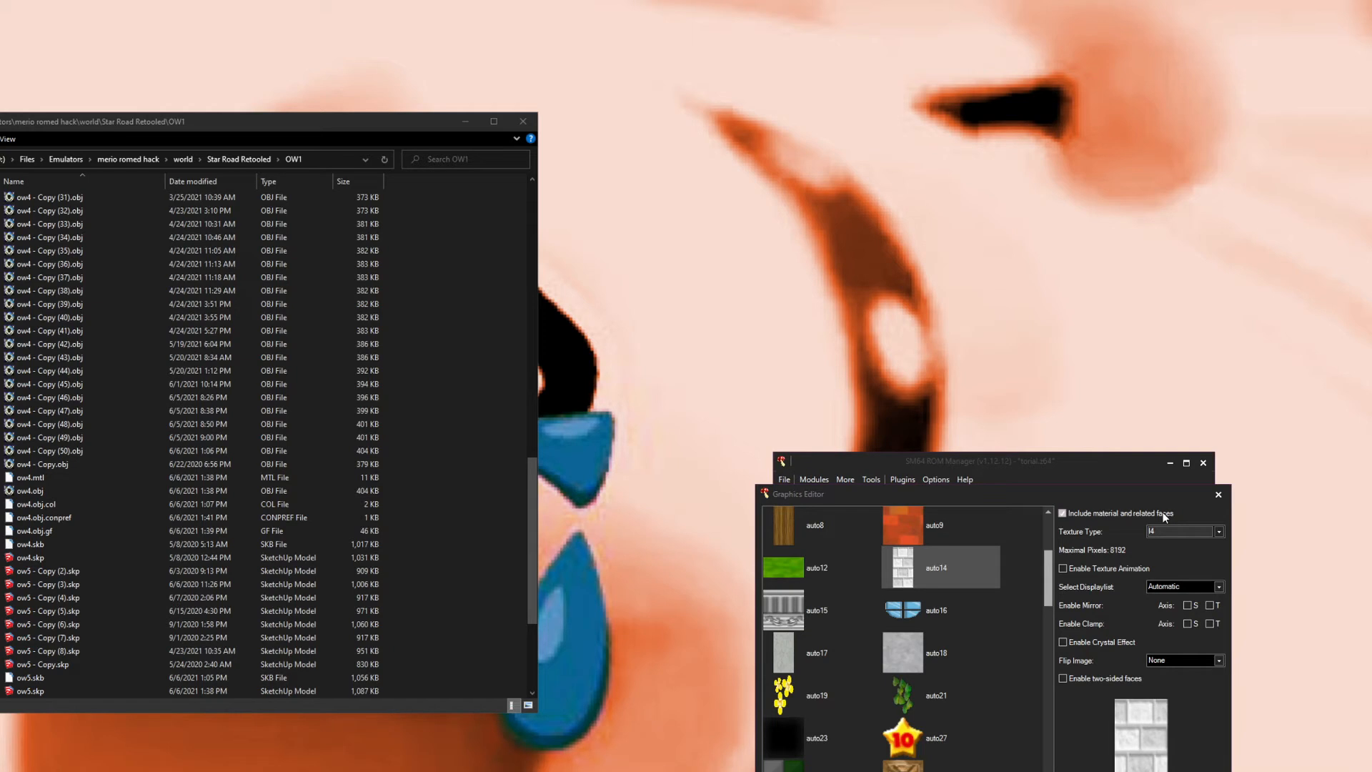
Step: Switch to the file explorer and open srr.z64 from the SRE roms folder in HxD
scroll(491, 591, "up", 3)
scroll(496, 586, "up", 14)
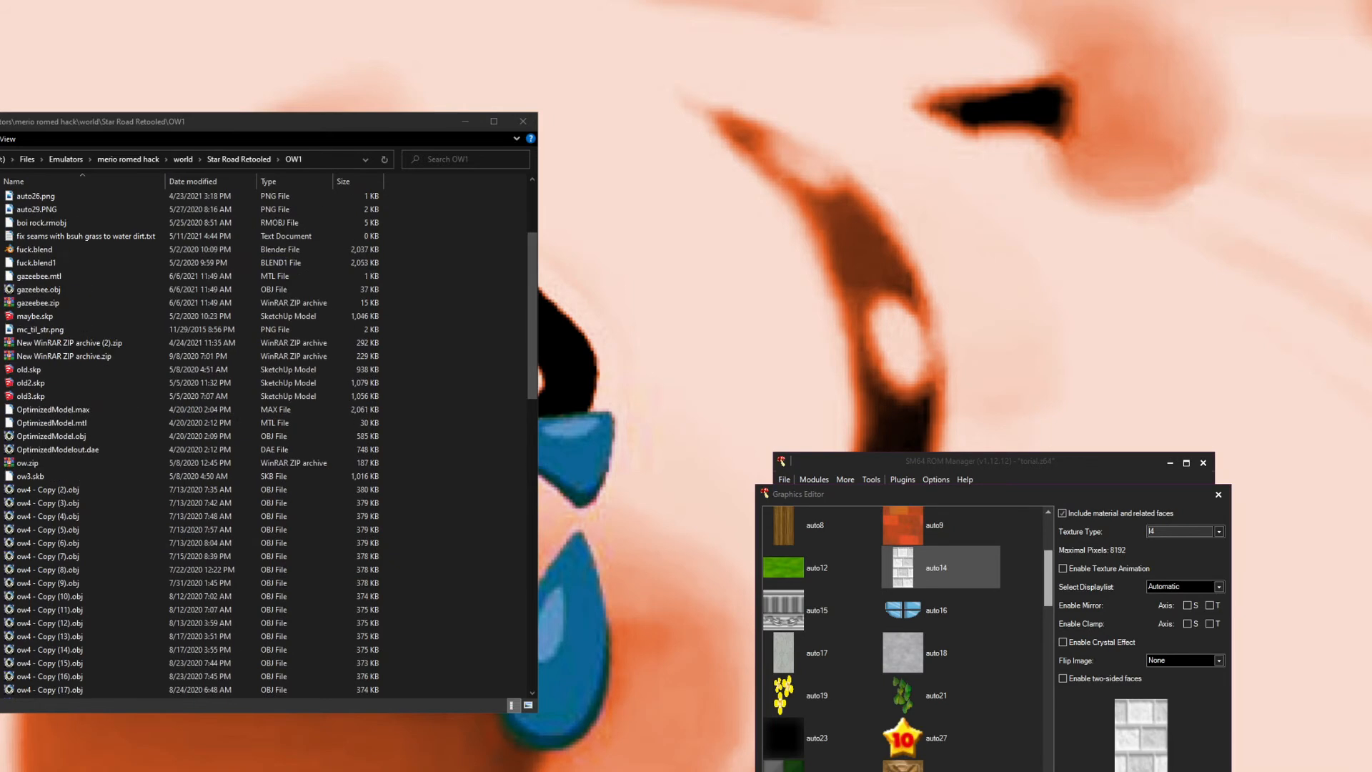
left_click(0, 436)
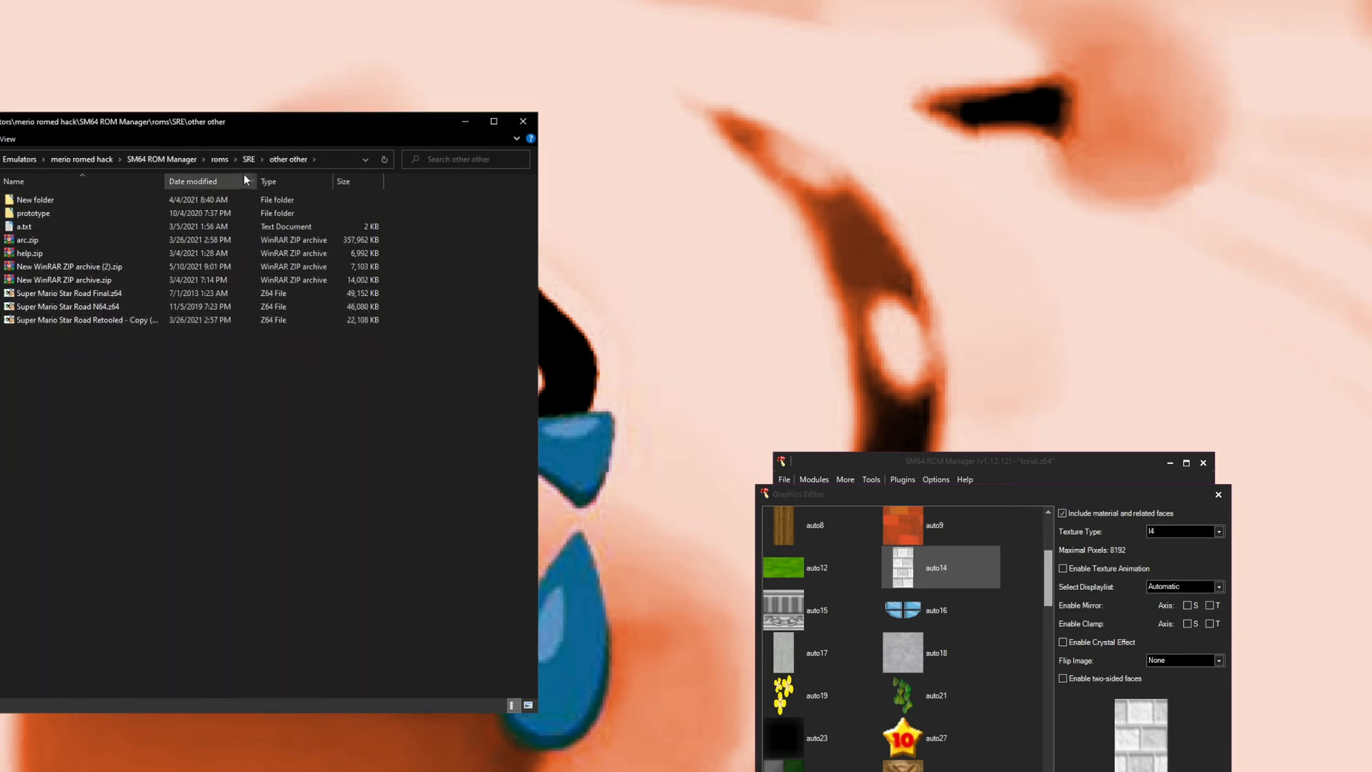
left_click(249, 159)
double_click(79, 462)
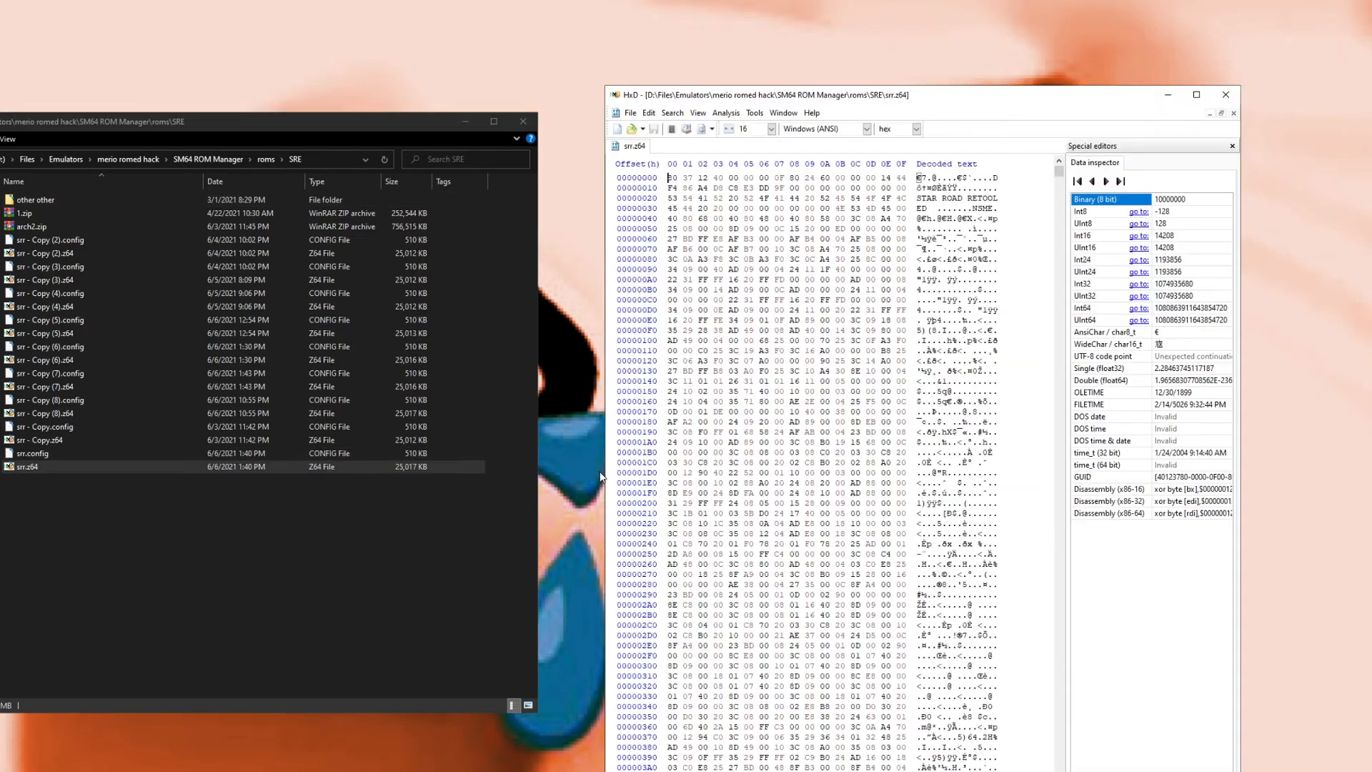
Step: Scroll through srr.z64's hex data, then close HxD
scroll(771, 507, "down", 20)
scroll(772, 507, "down", 20)
left_click_drag(1059, 172, 1079, 403)
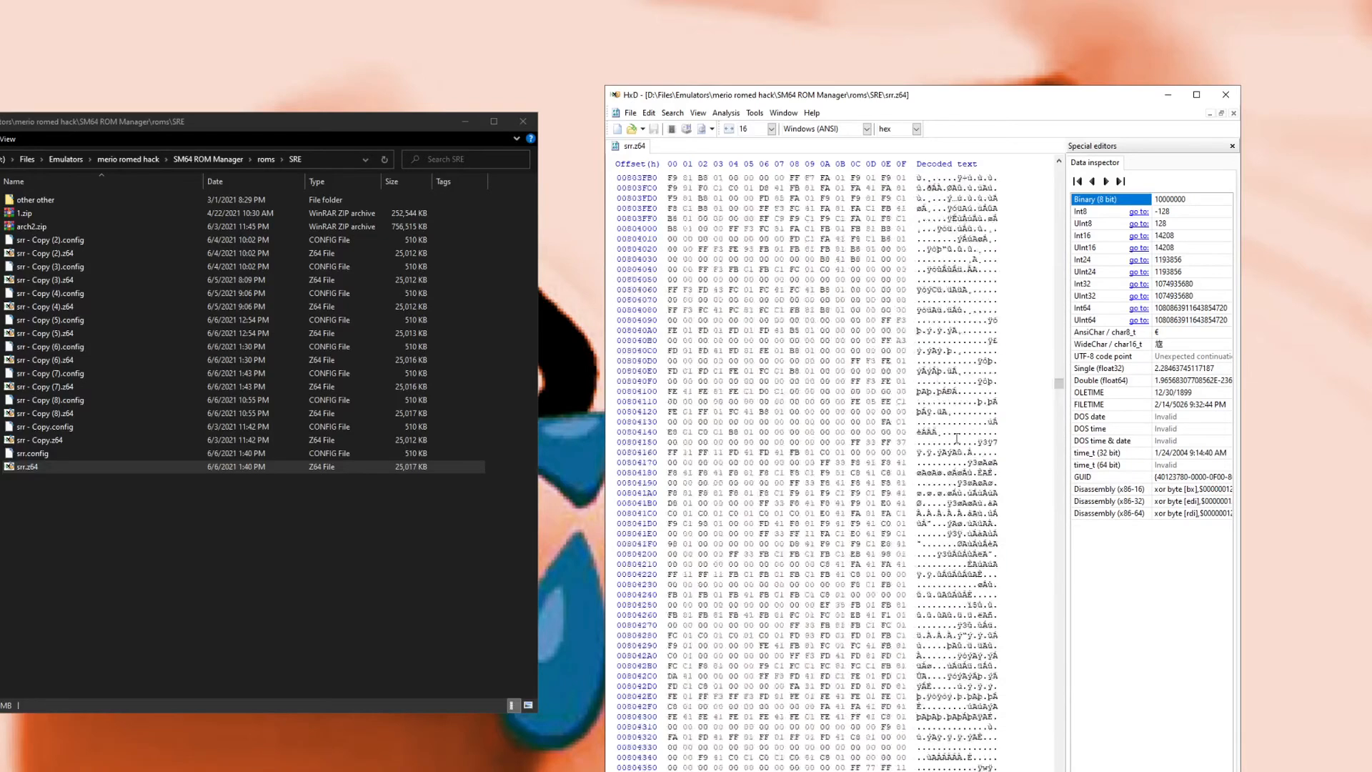
left_click(1230, 93)
Step: Inspect the settings of the auto11, auto9, auto1 and auto34 materials
left_click(922, 537)
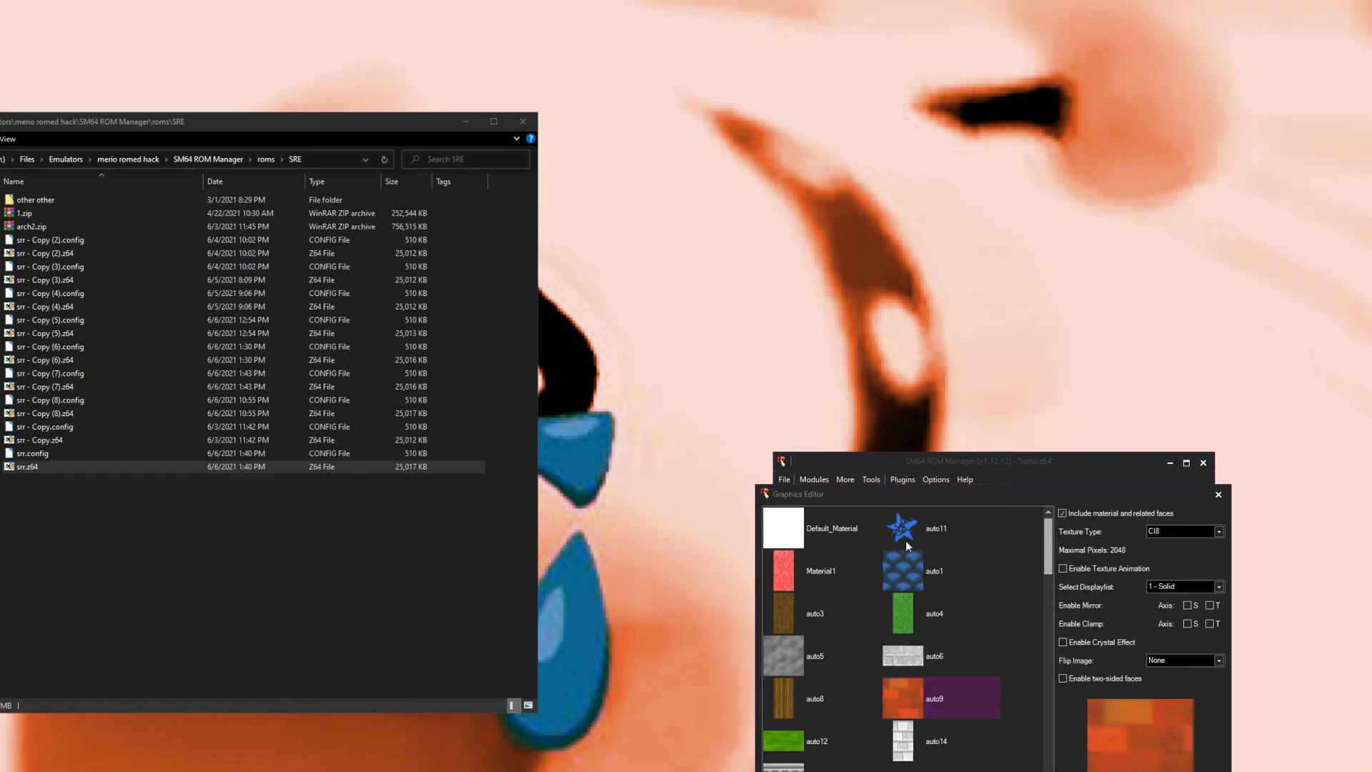
left_click(900, 668)
left_click(849, 644)
left_click(811, 619)
left_click(918, 586)
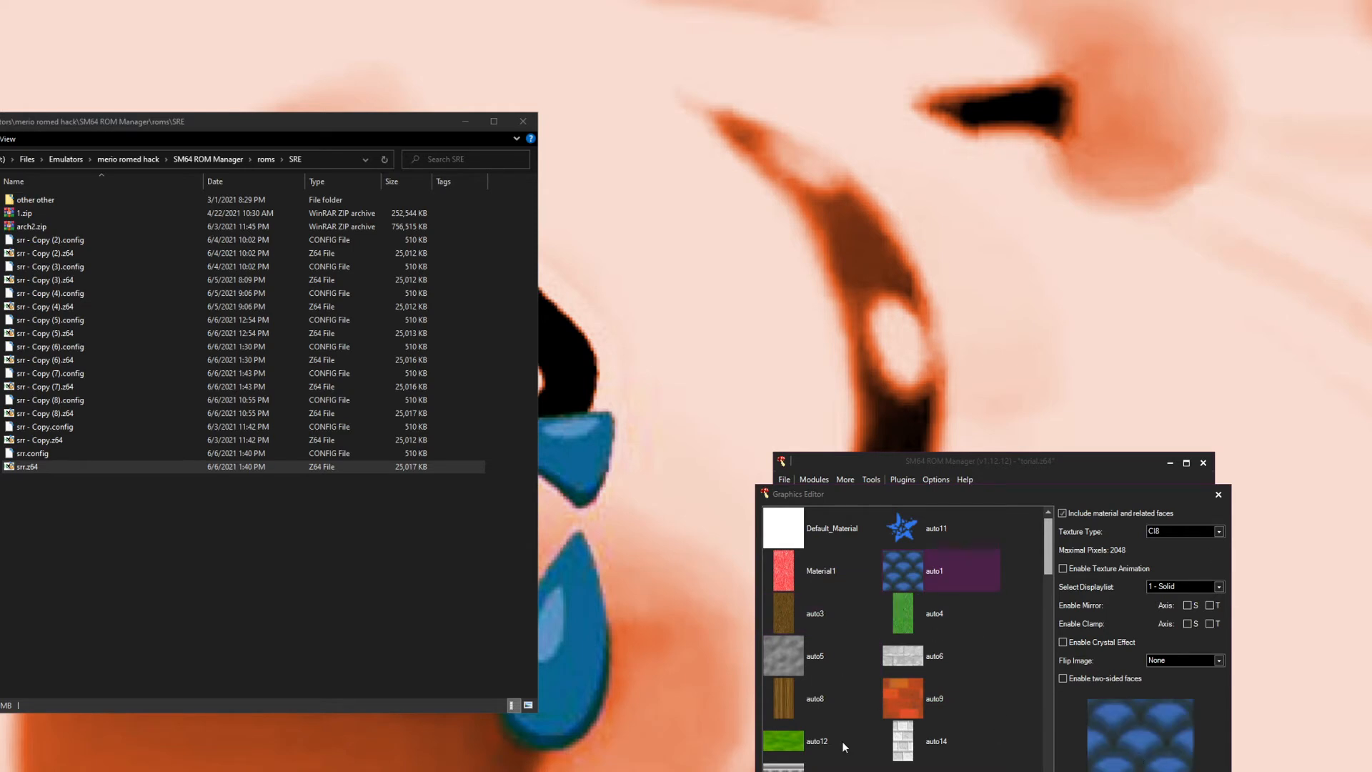
scroll(873, 696, "down", 3)
scroll(816, 725, "down", 1)
left_click(802, 737)
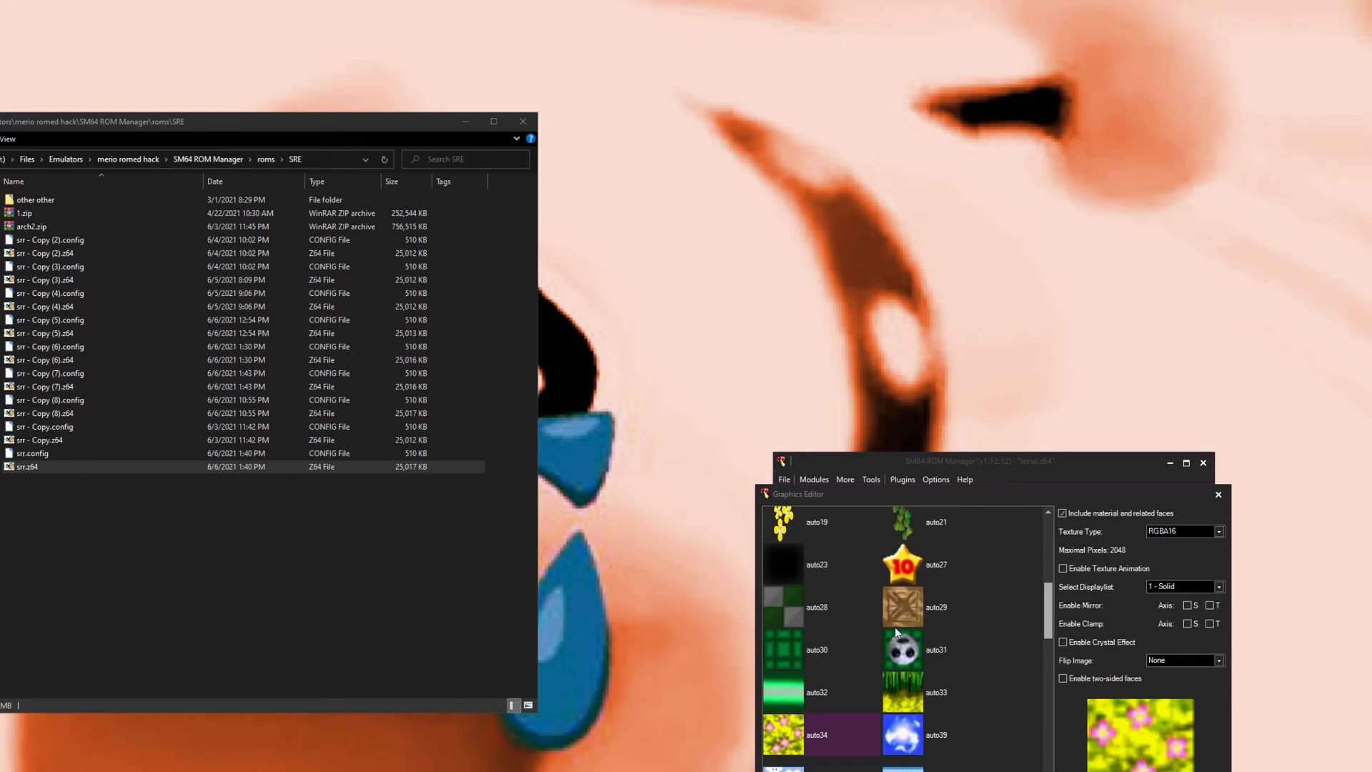
Step: Review the texture type options for auto11
scroll(890, 558, "up", 4)
scroll(902, 577, "up", 1)
left_click(902, 528)
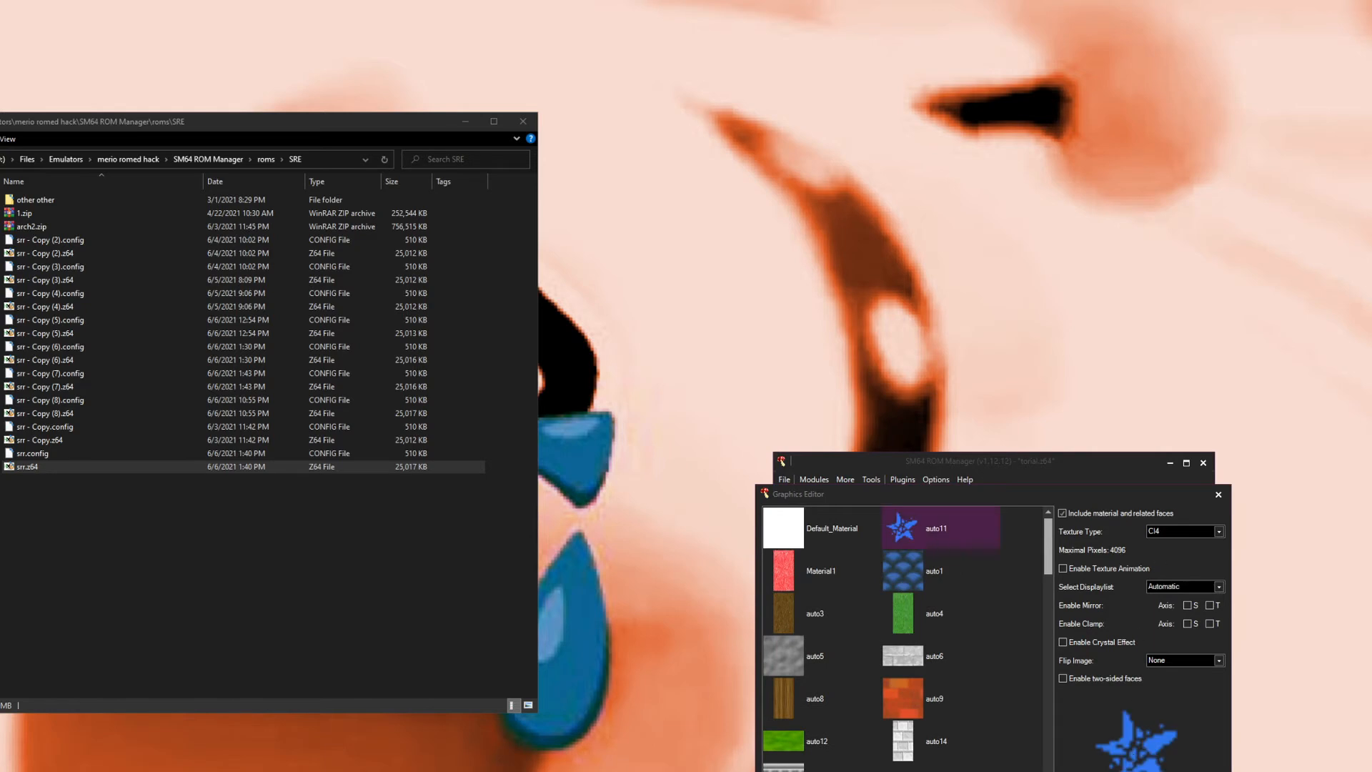
left_click(1184, 534)
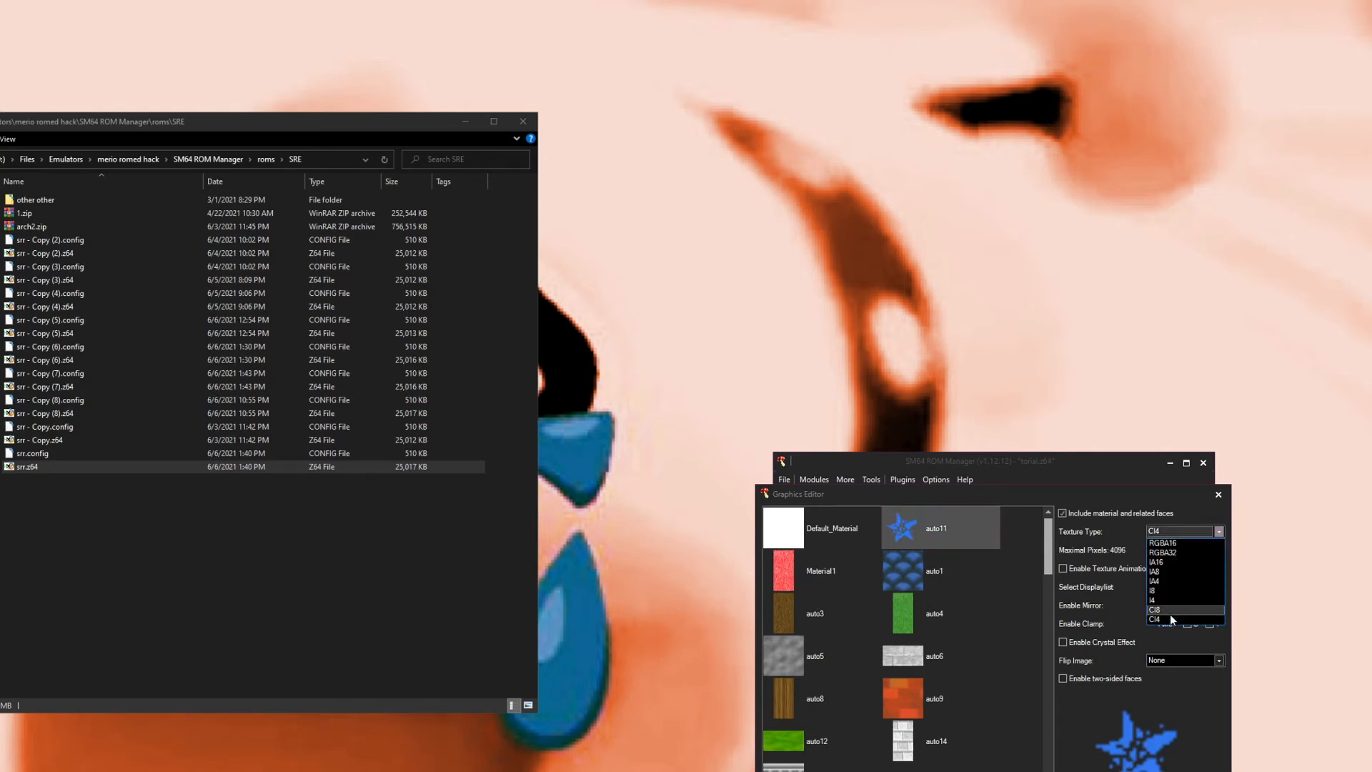
left_click(1150, 535)
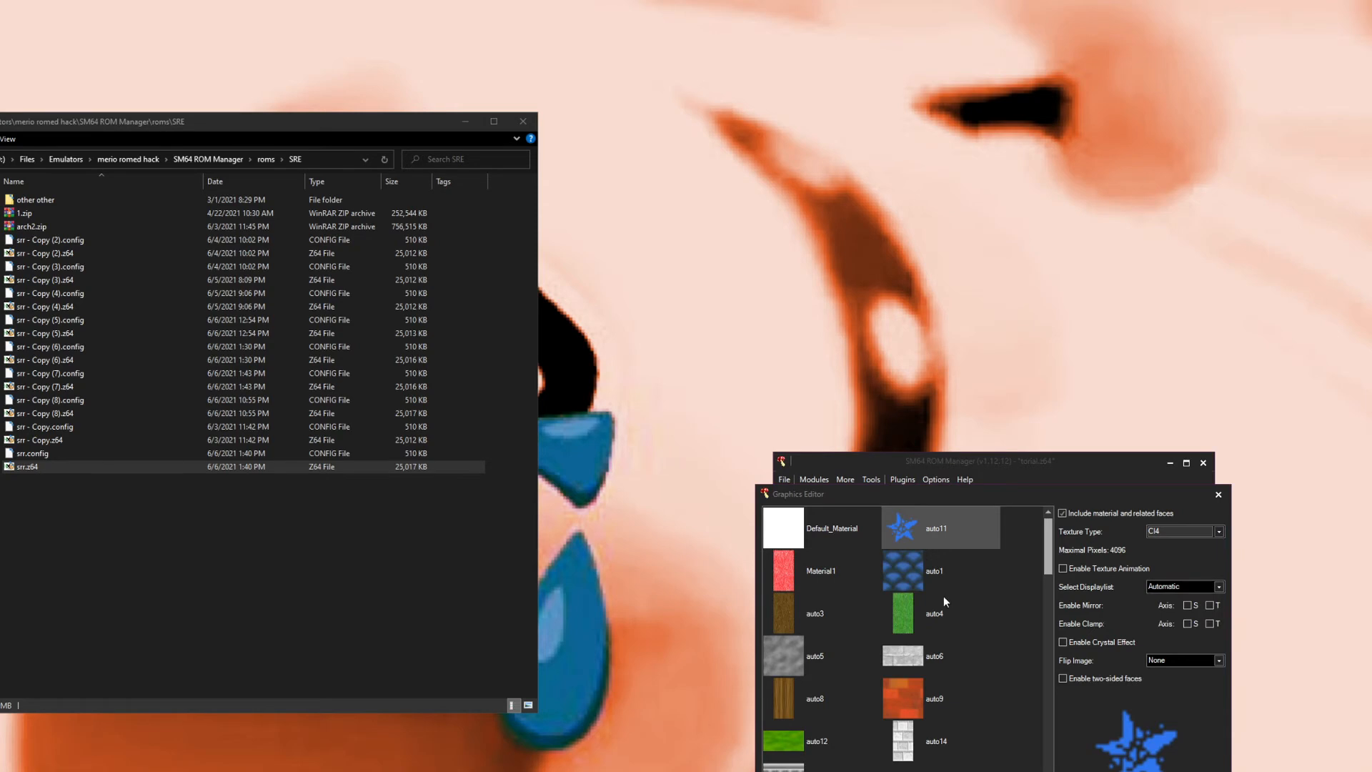
Step: Inspect auto16 and review the display list options for auto9
scroll(919, 580, "down", 3)
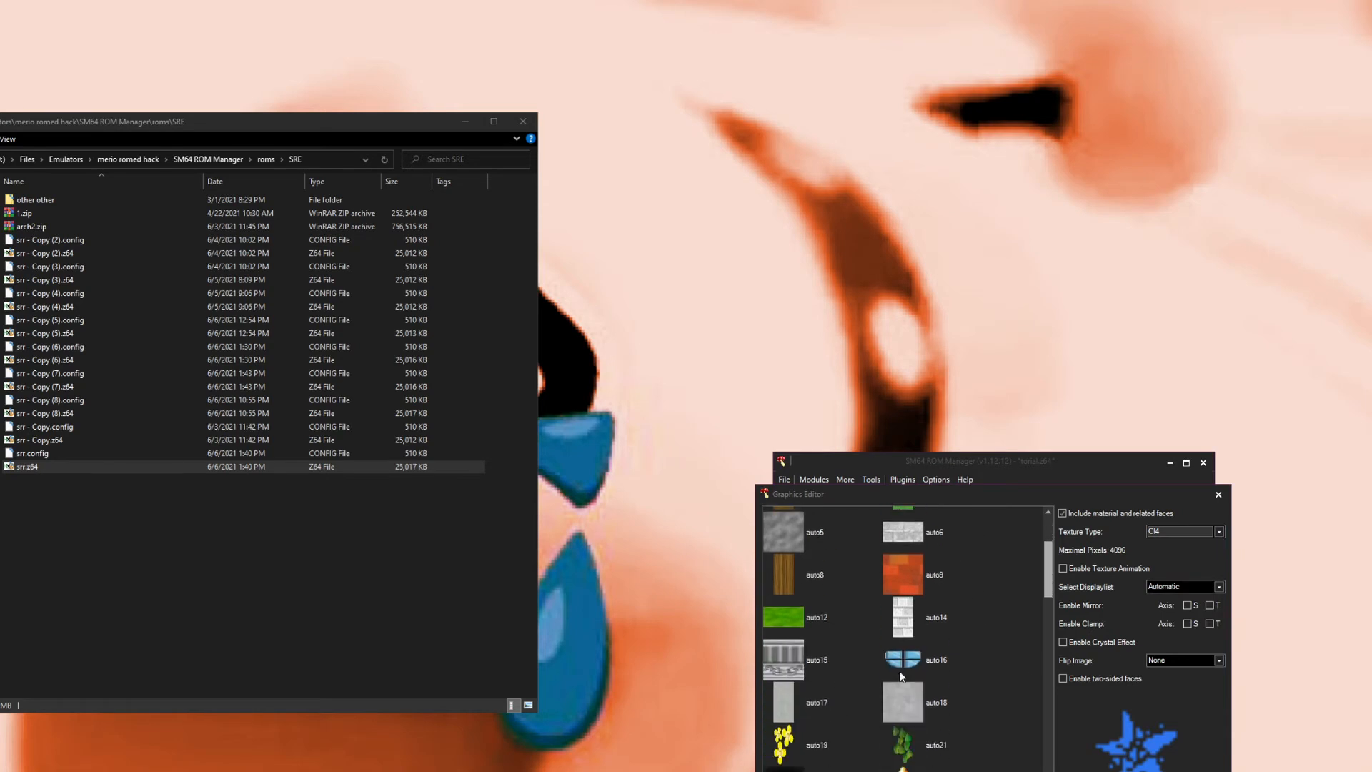
left_click(922, 661)
scroll(938, 612, "up", 2)
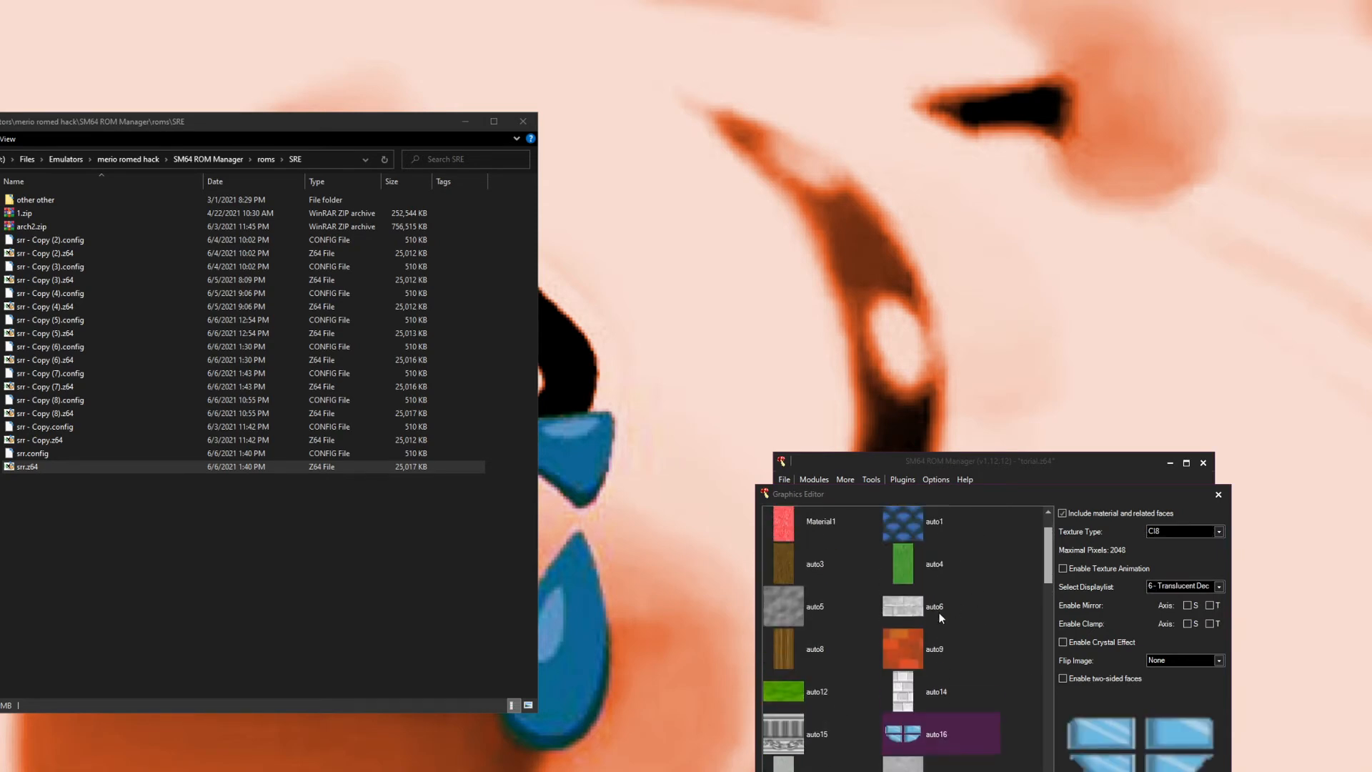
left_click(886, 649)
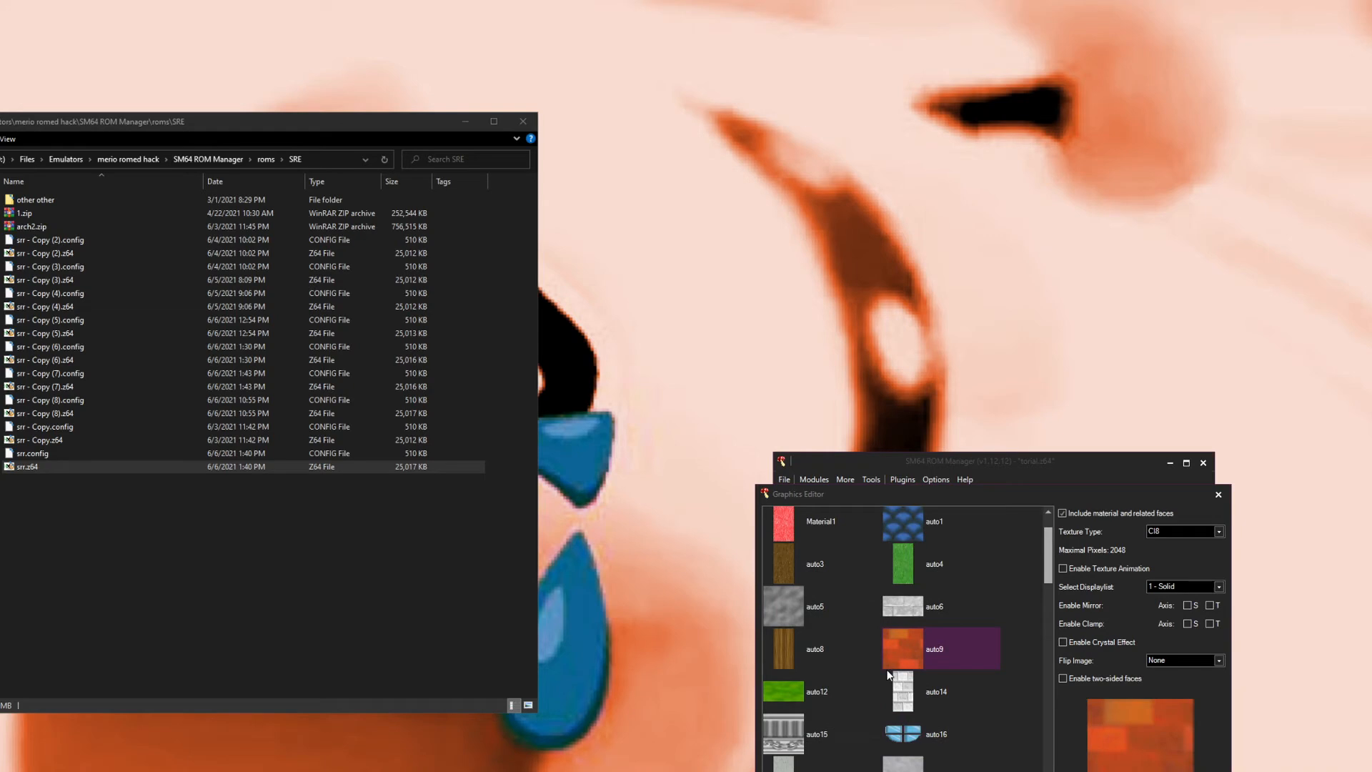
left_click(1166, 588)
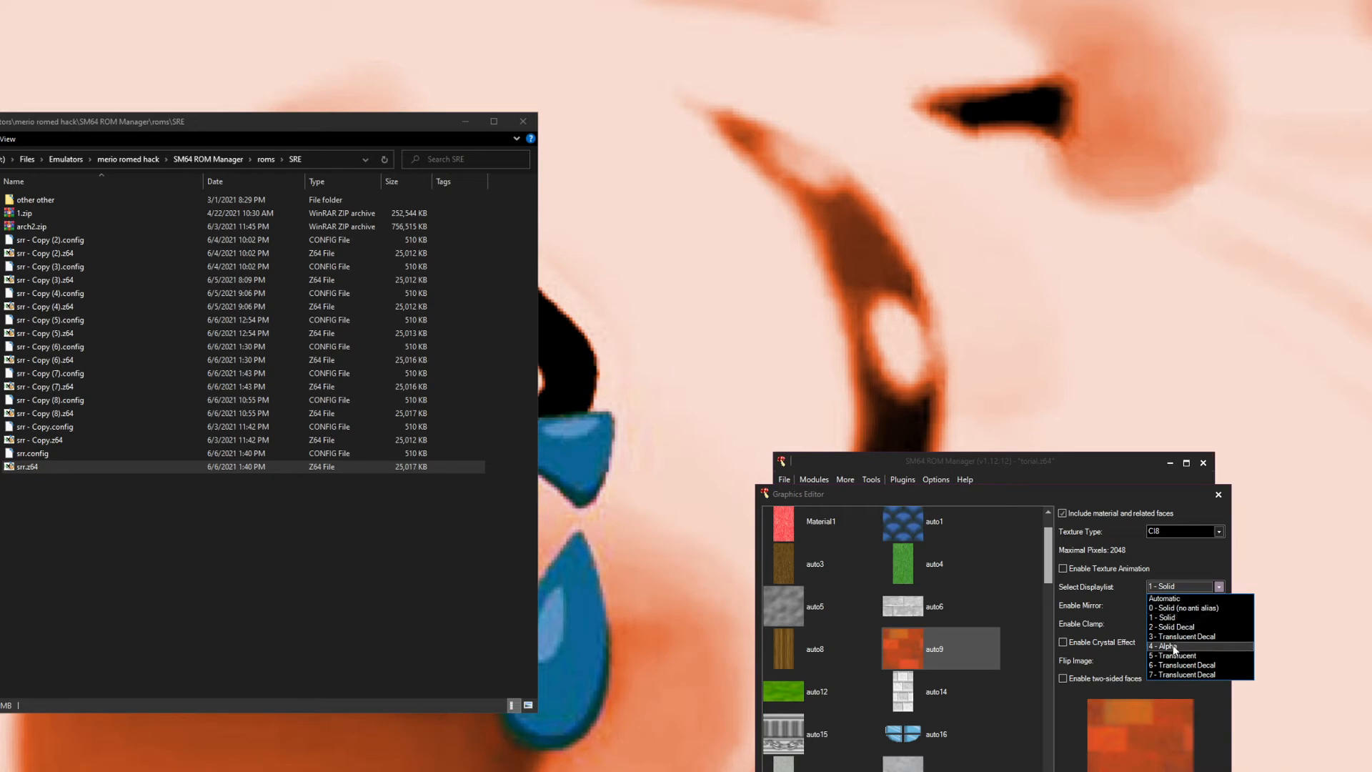
left_click(1172, 588)
left_click(1172, 589)
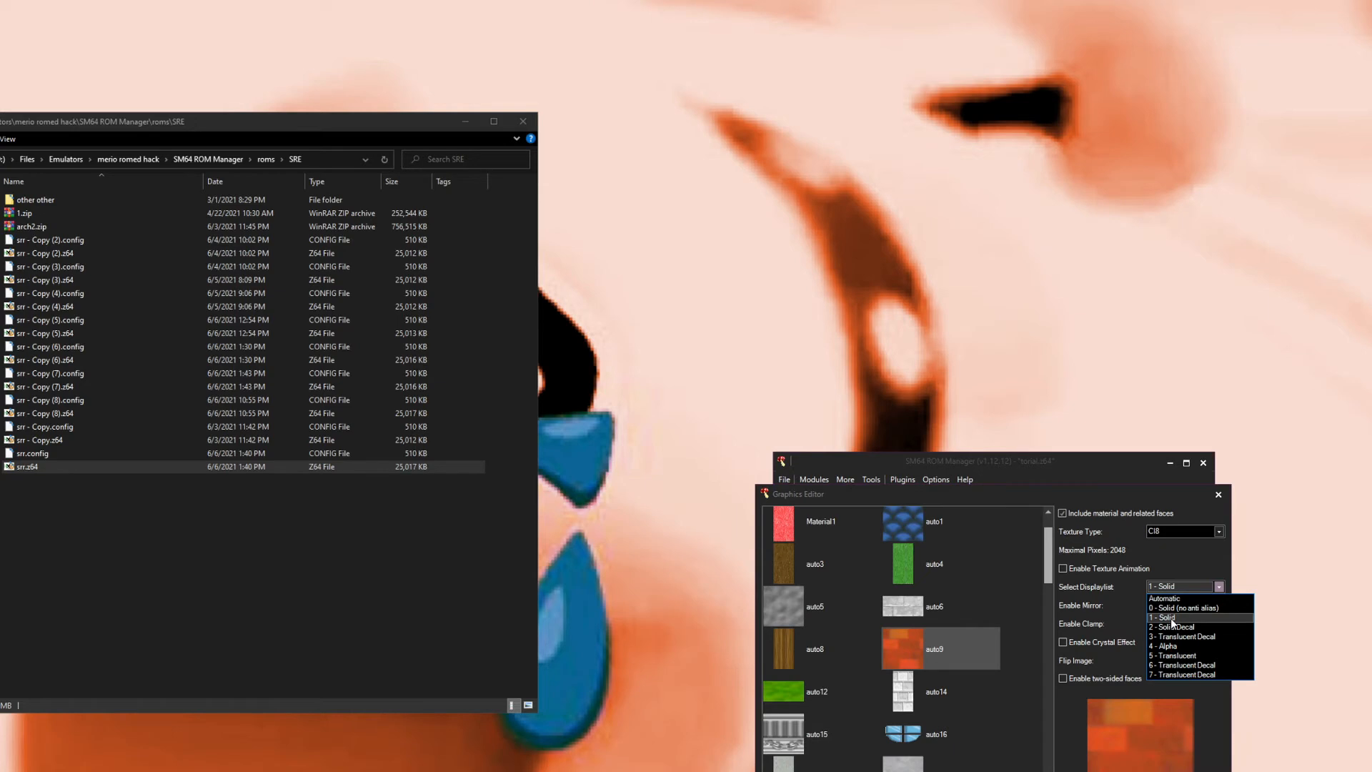
left_click(1167, 588)
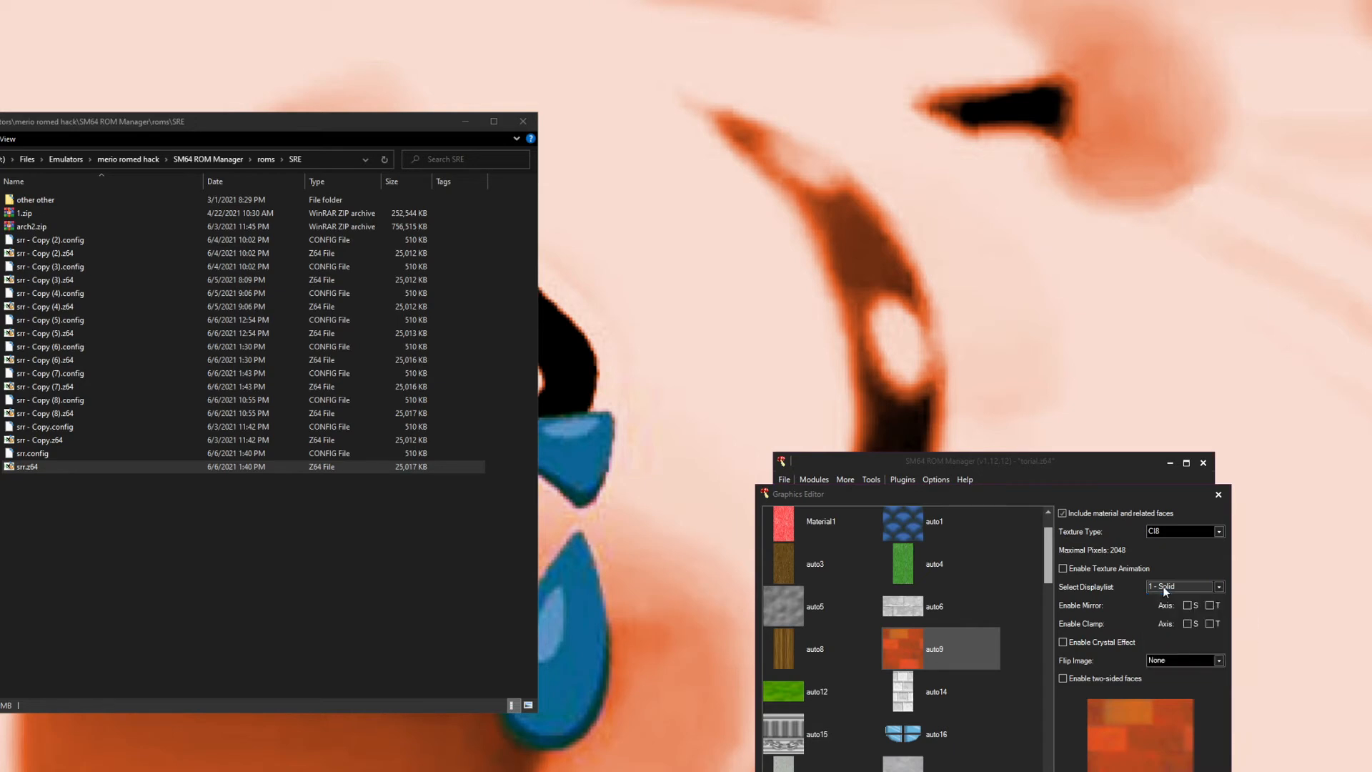
Step: Inspect the display list settings of auto19 and auto21
scroll(963, 647, "down", 5)
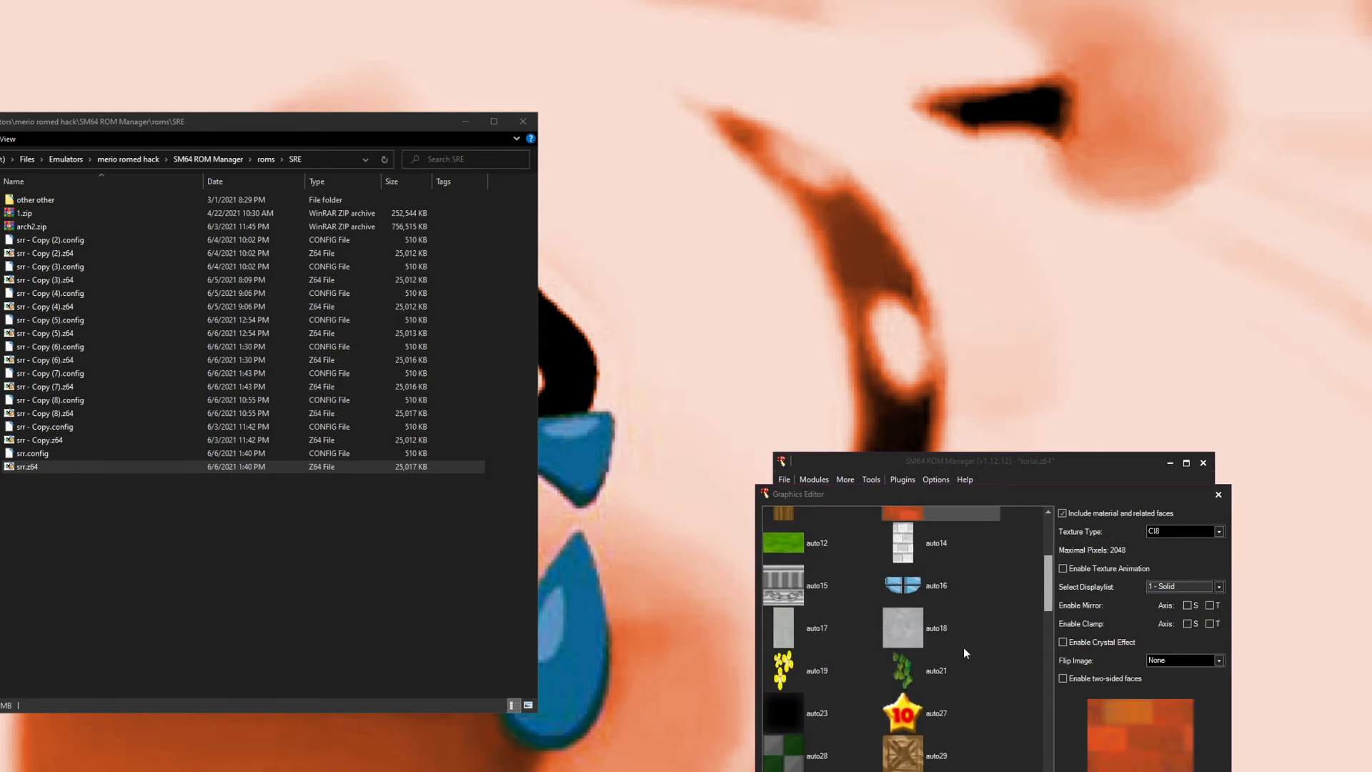
scroll(962, 646, "down", 5)
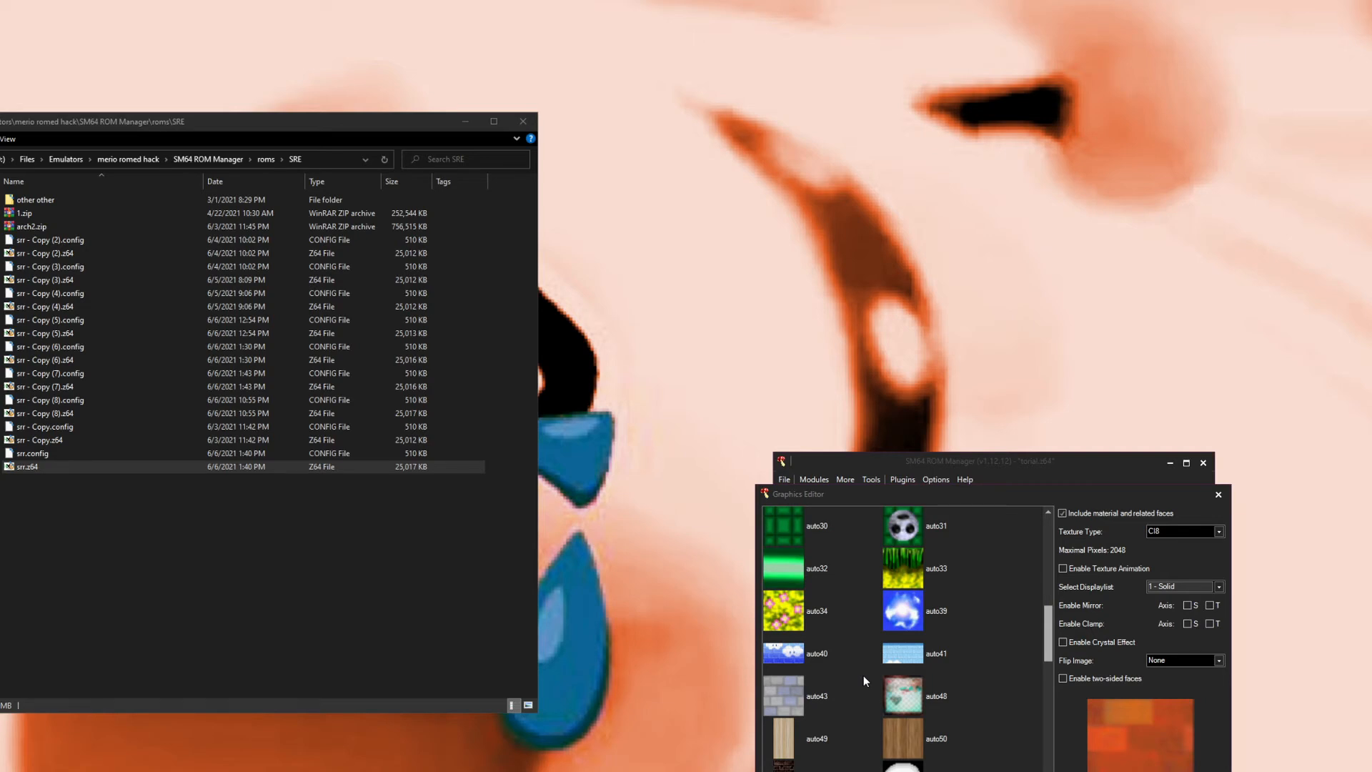
scroll(863, 676, "up", 4)
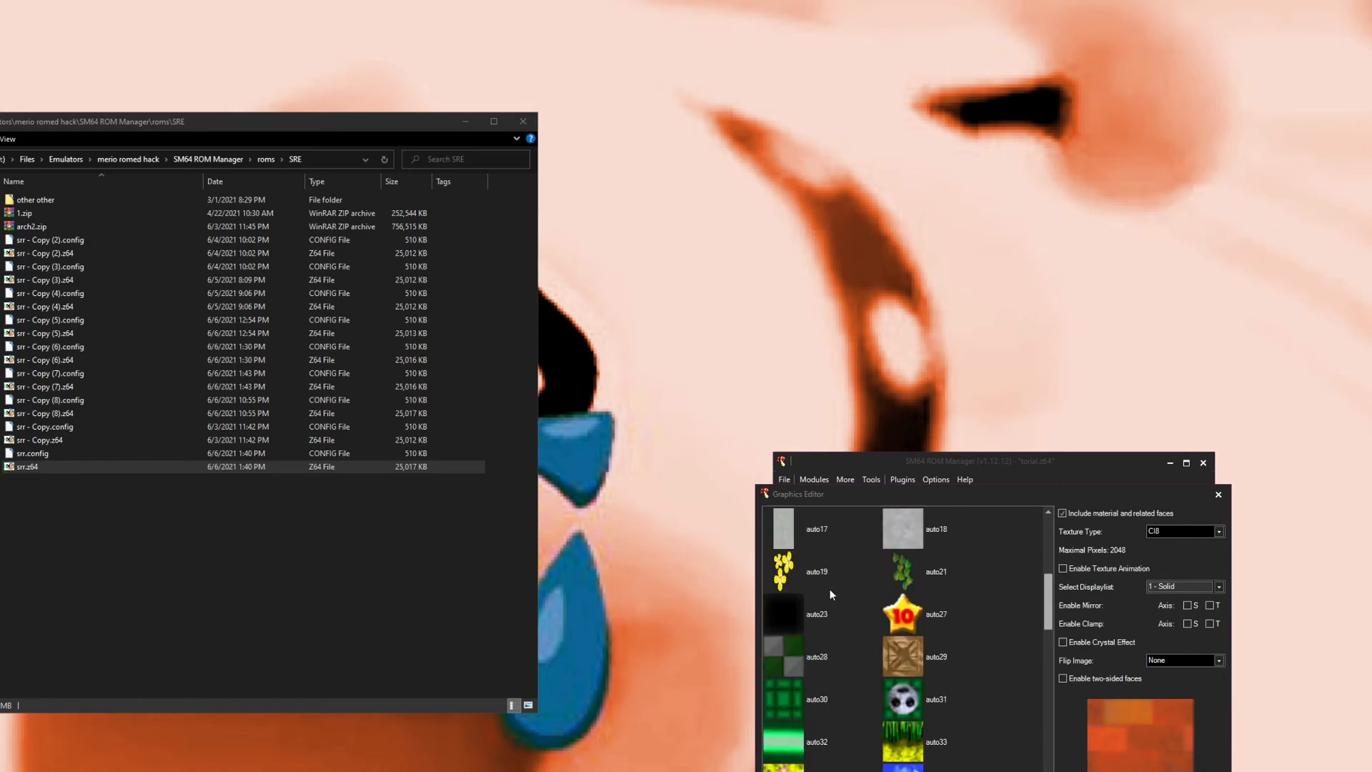
left_click(802, 580)
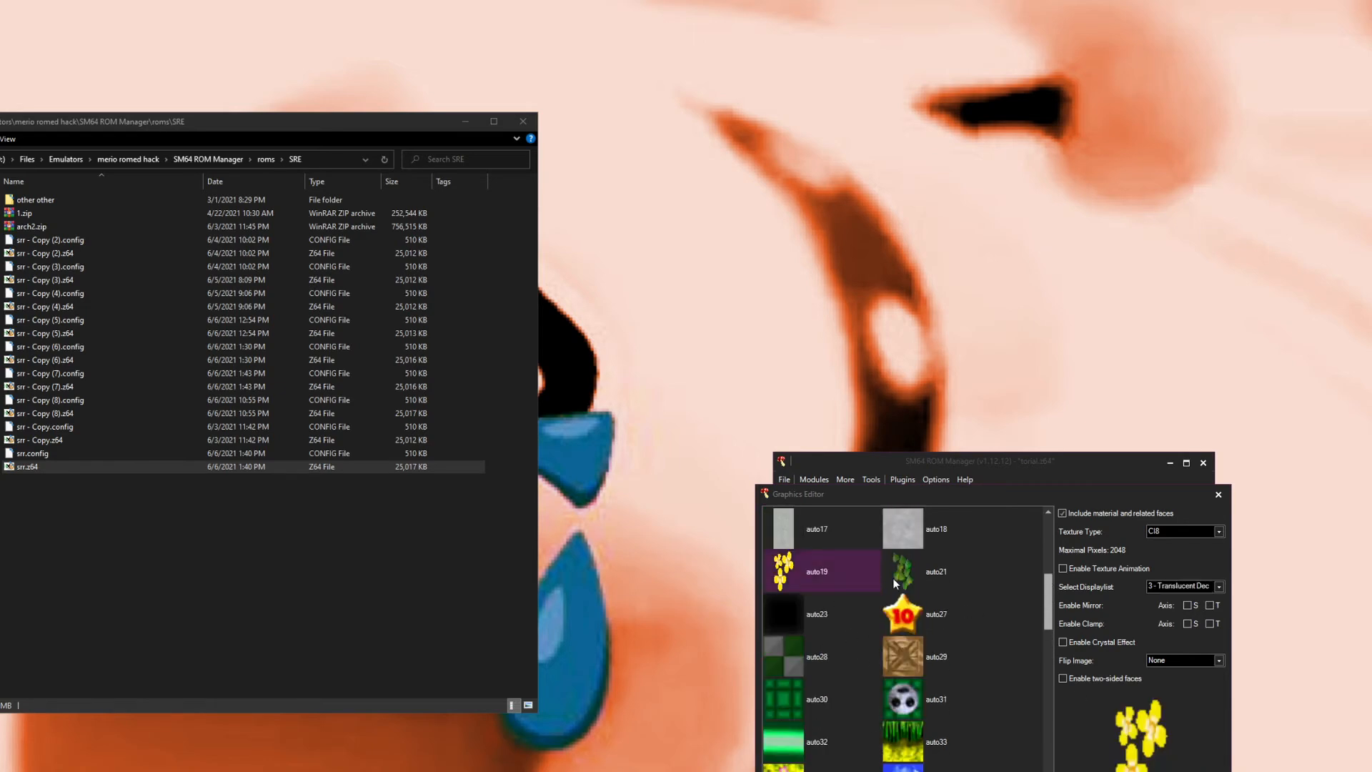
left_click(893, 580)
left_click(830, 576)
left_click(908, 586)
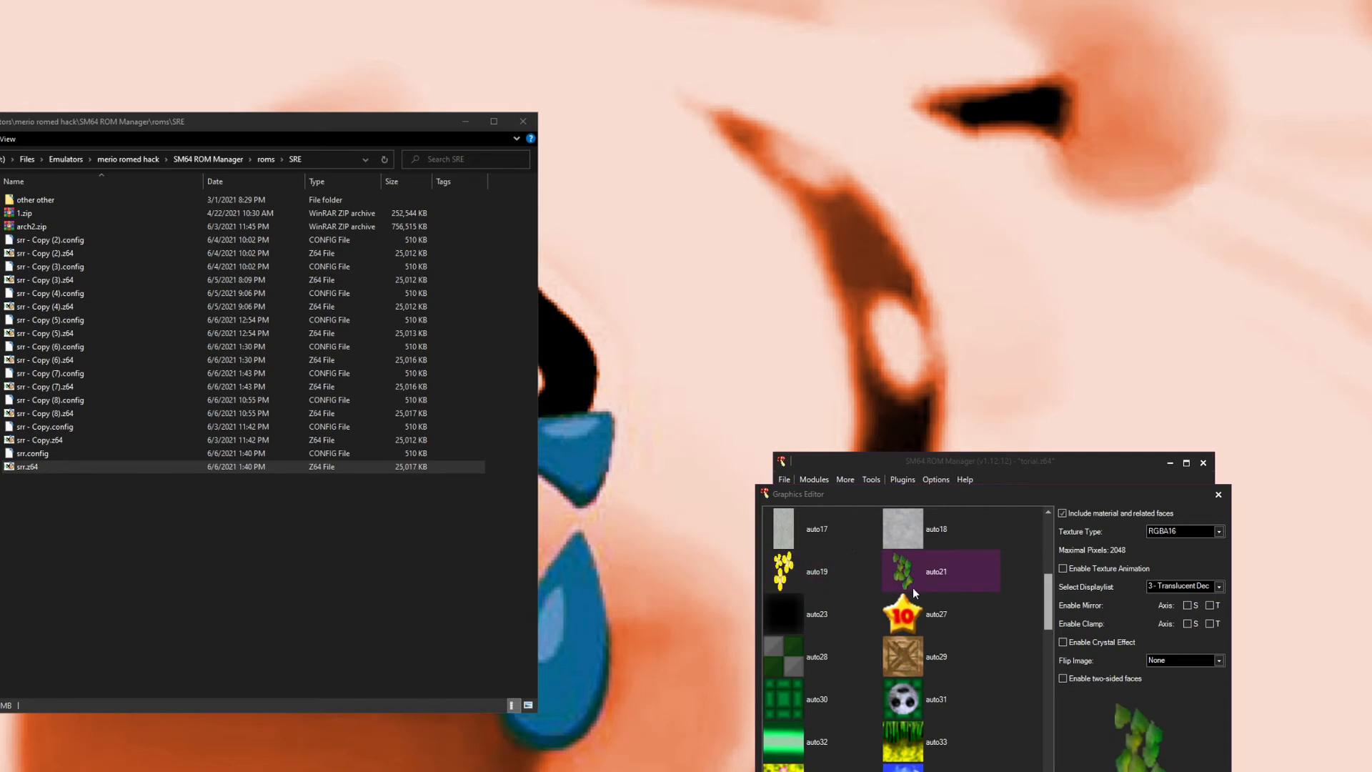
scroll(860, 645, "up", 2)
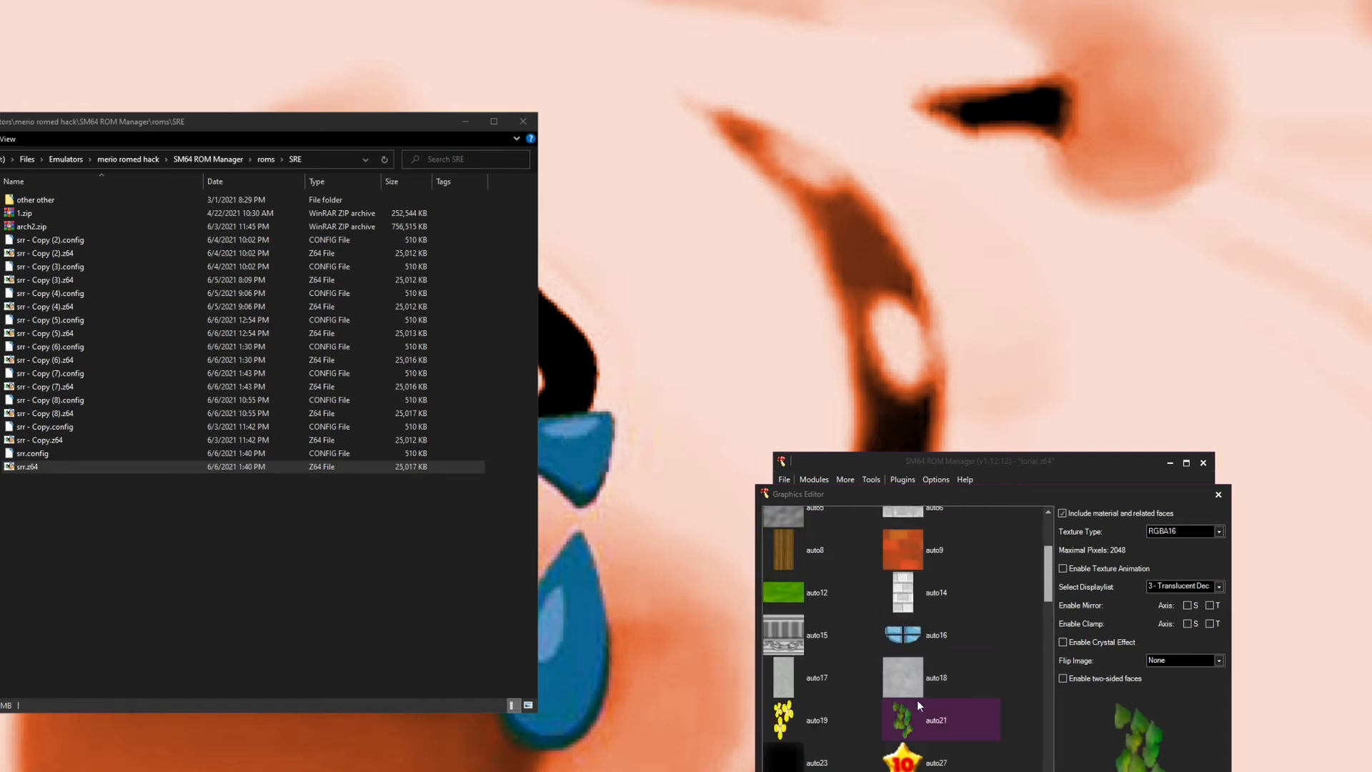
left_click(1158, 587)
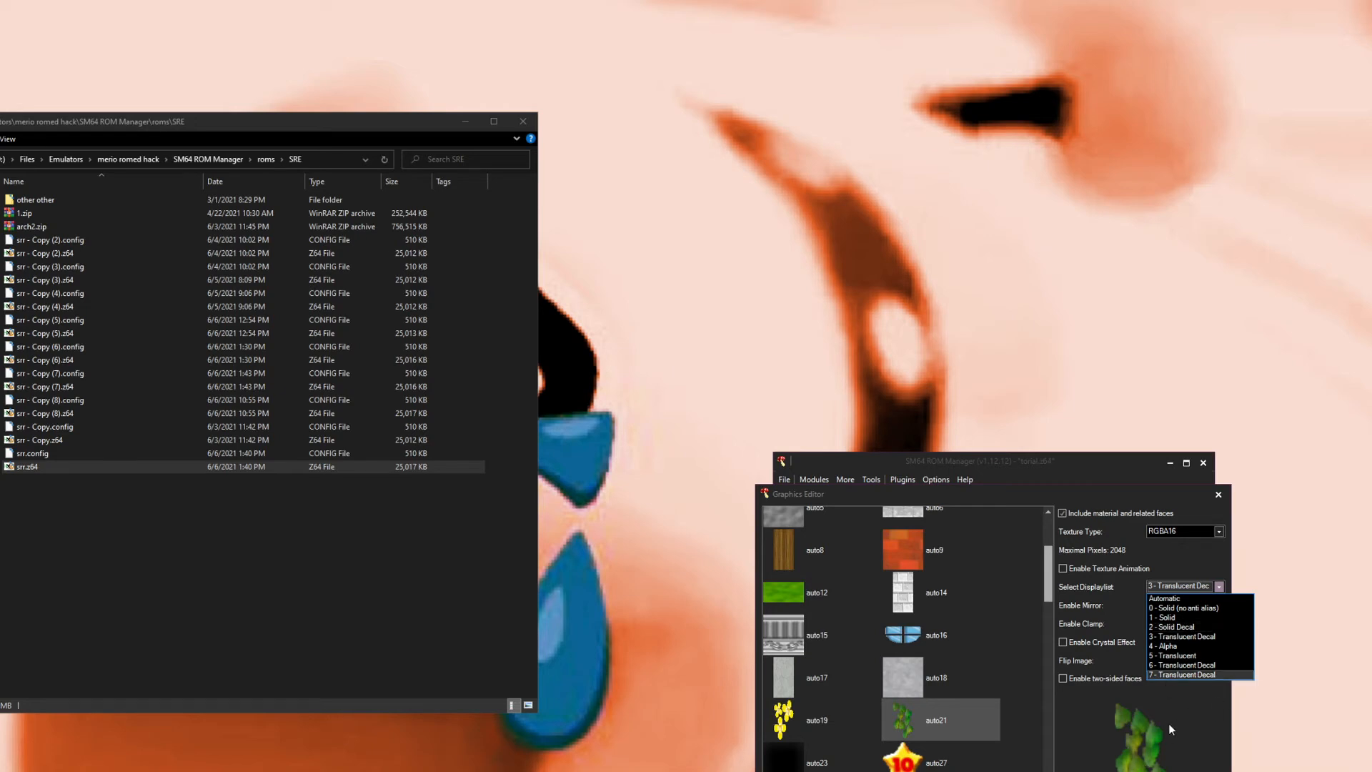
left_click(1159, 590)
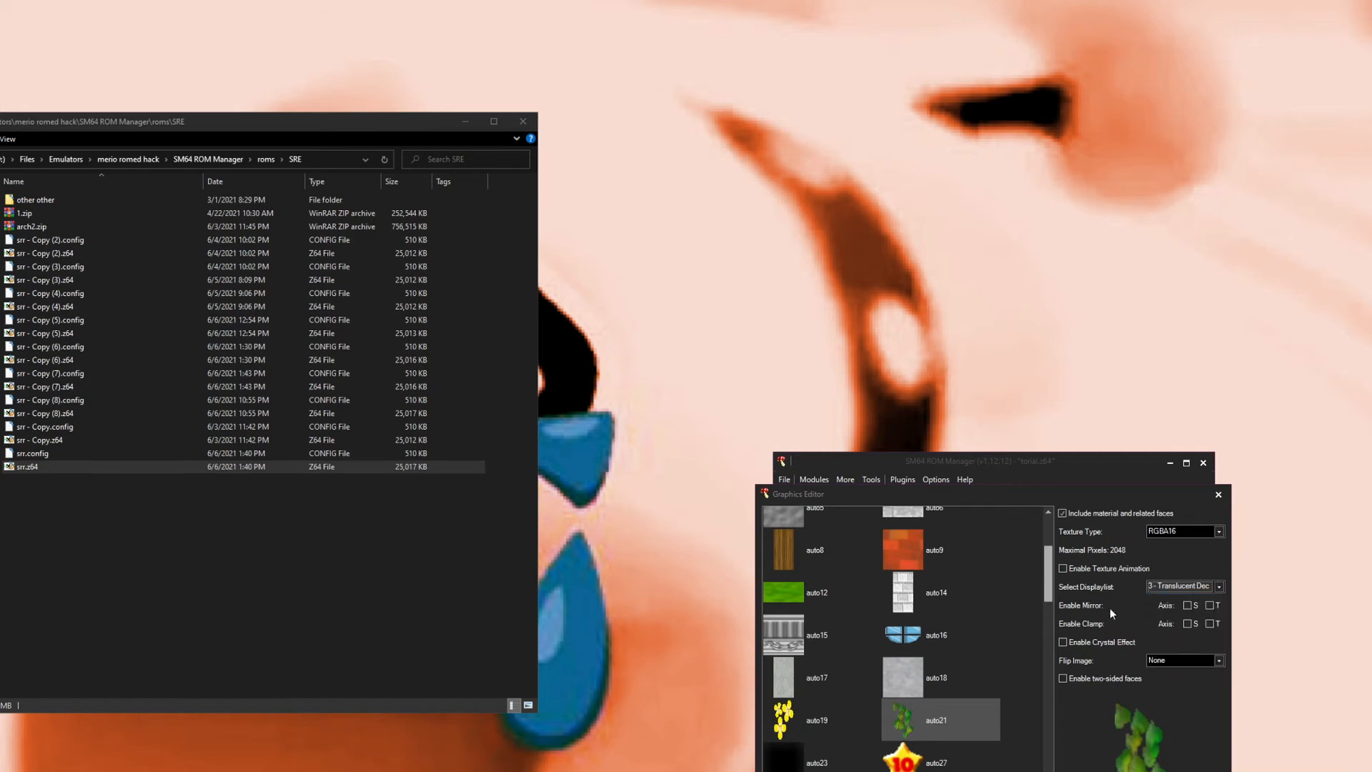
Step: Inspect the wwww material's settings
scroll(880, 617, "up", 3)
scroll(812, 616, "down", 10)
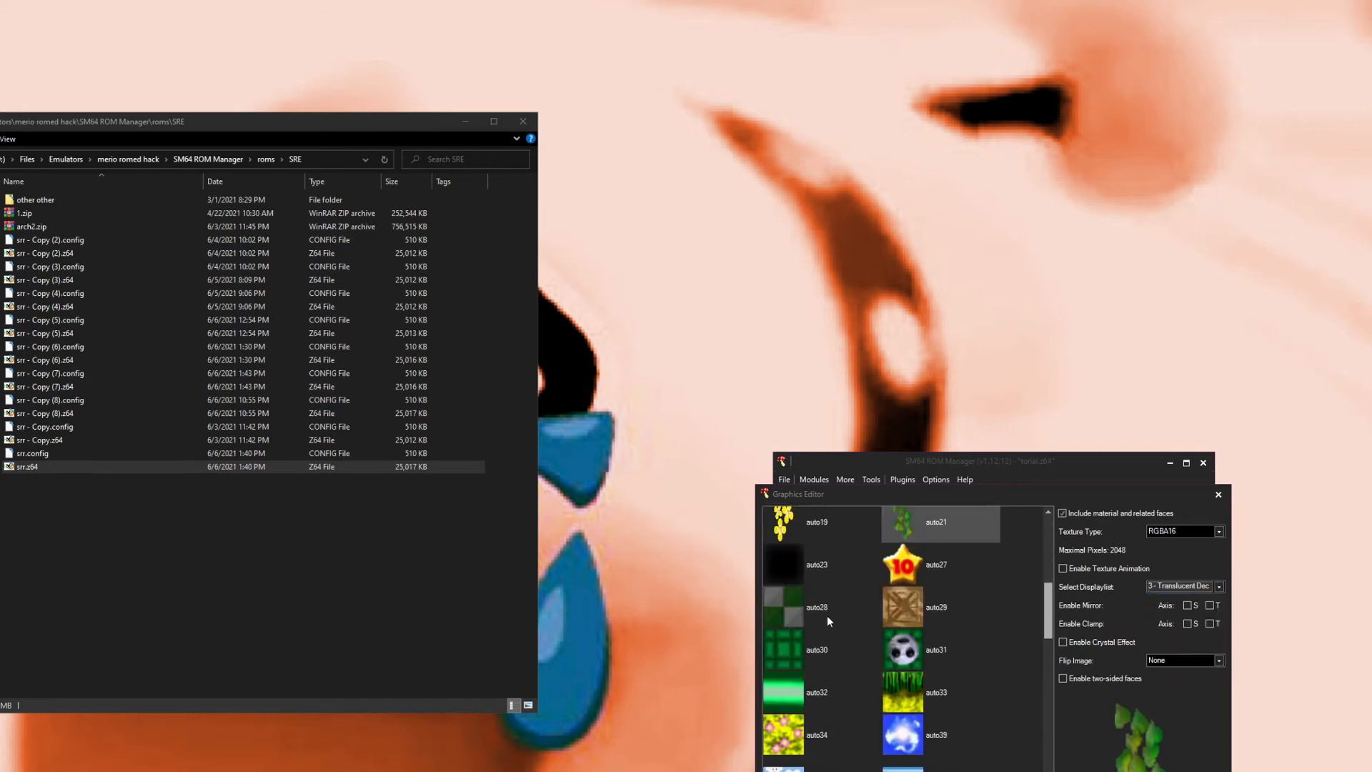
left_click(904, 569)
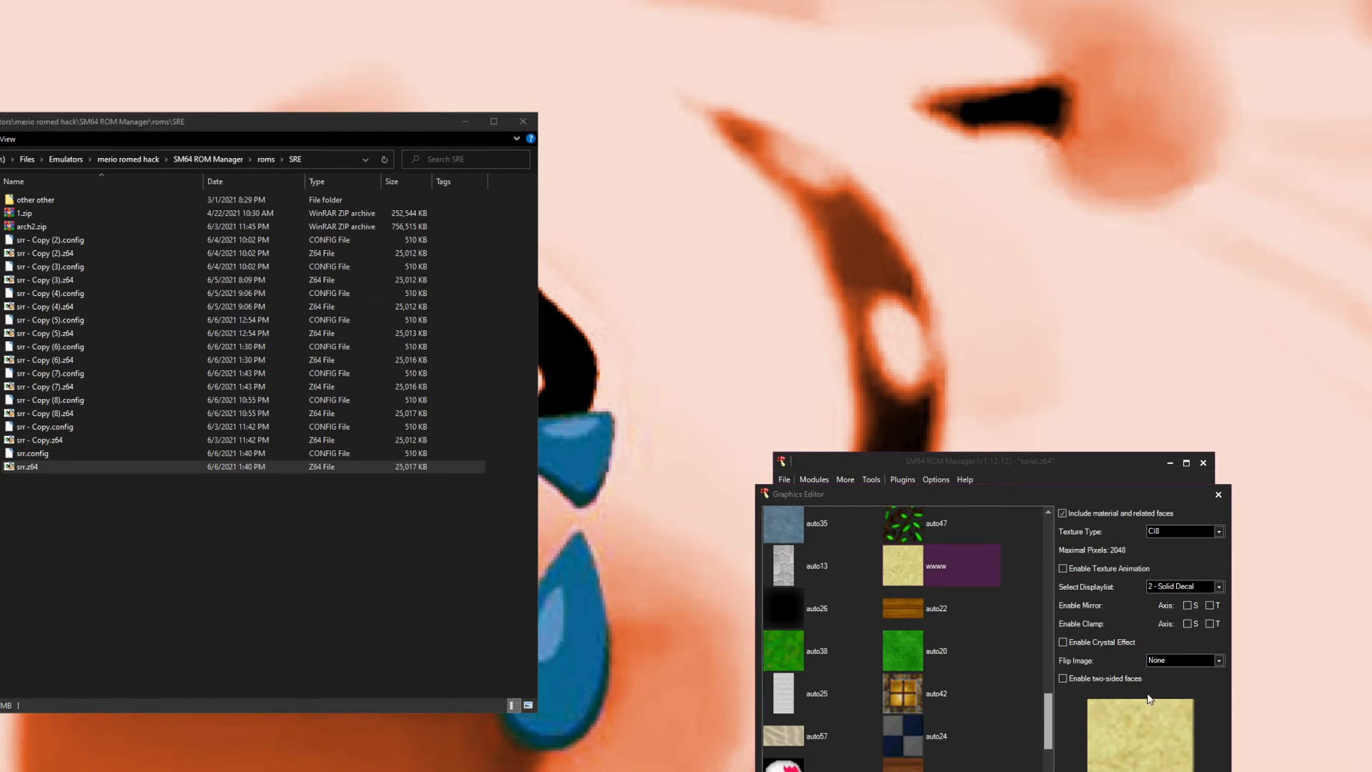
Step: Set auto47's display list to 4 - Alpha
scroll(940, 616, "up", 5)
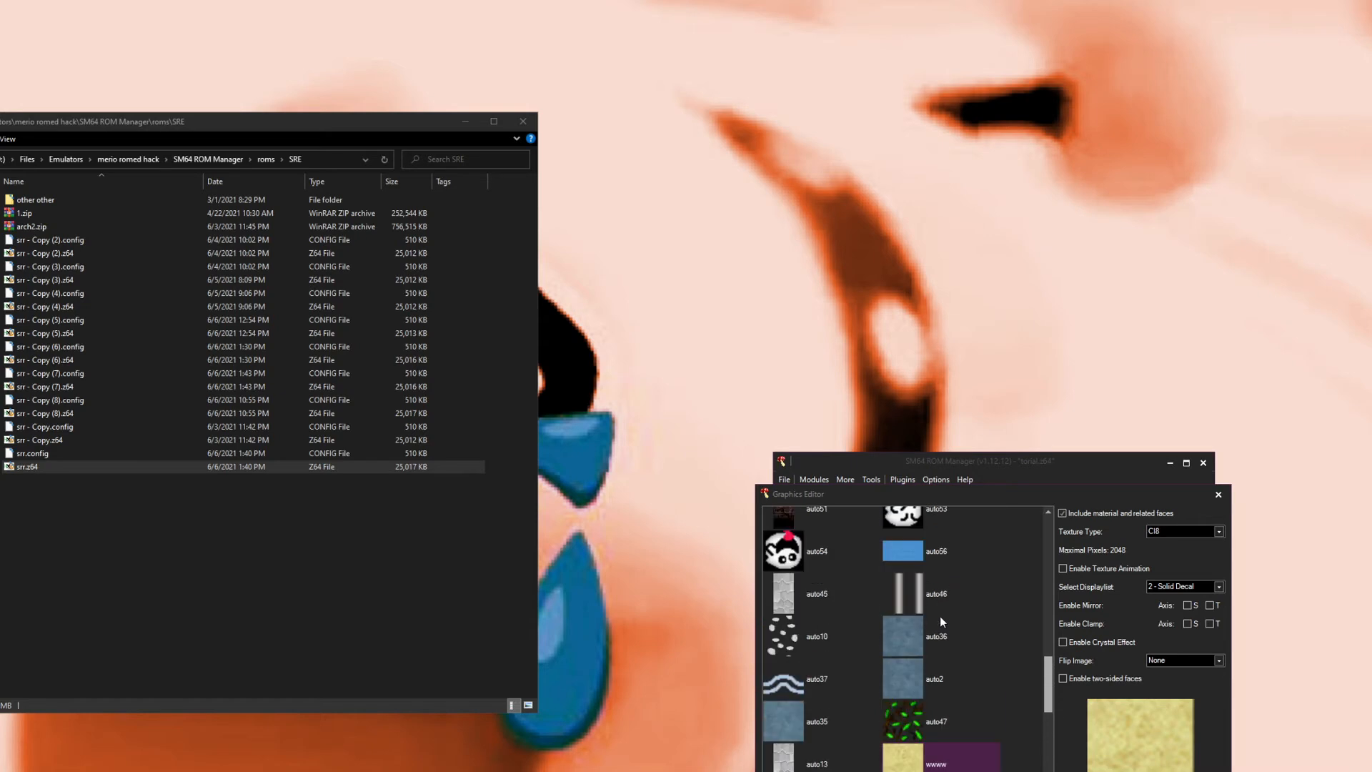
left_click(906, 715)
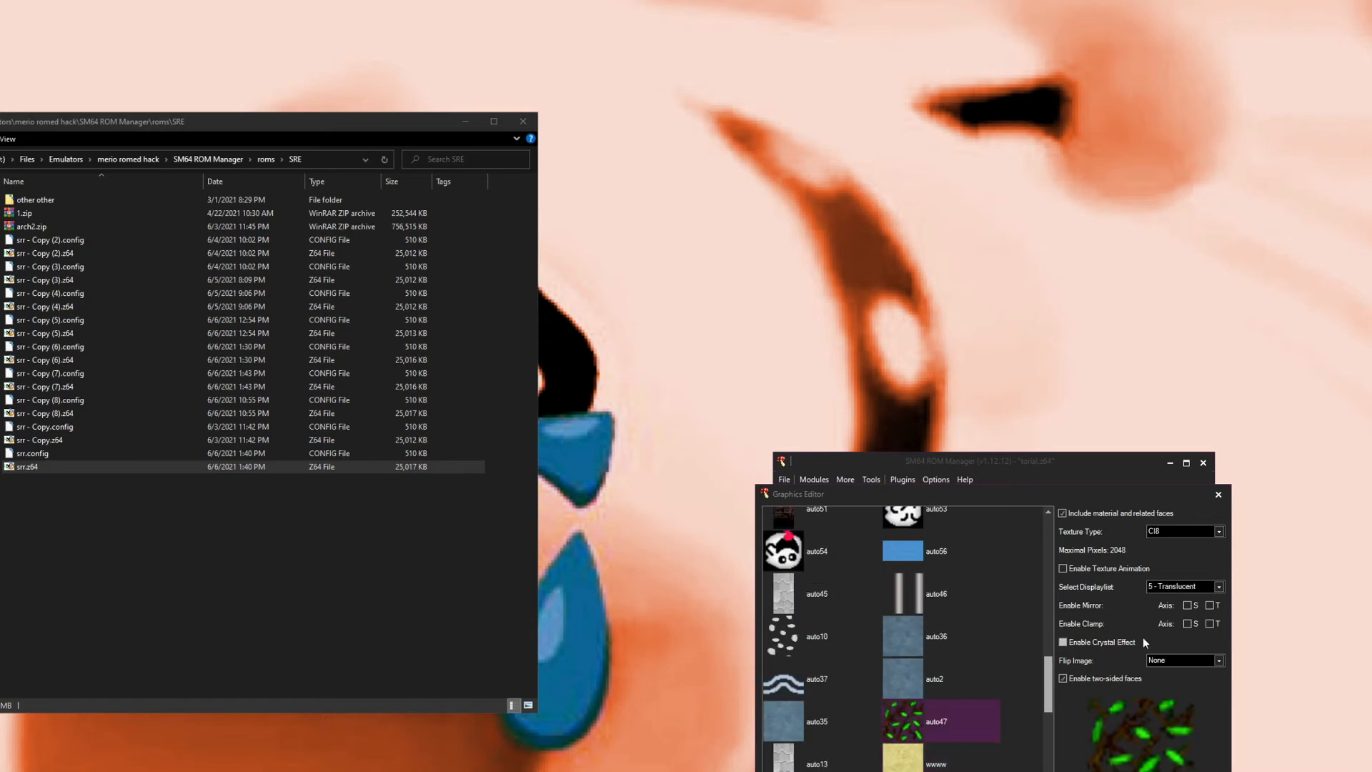
left_click(1195, 589)
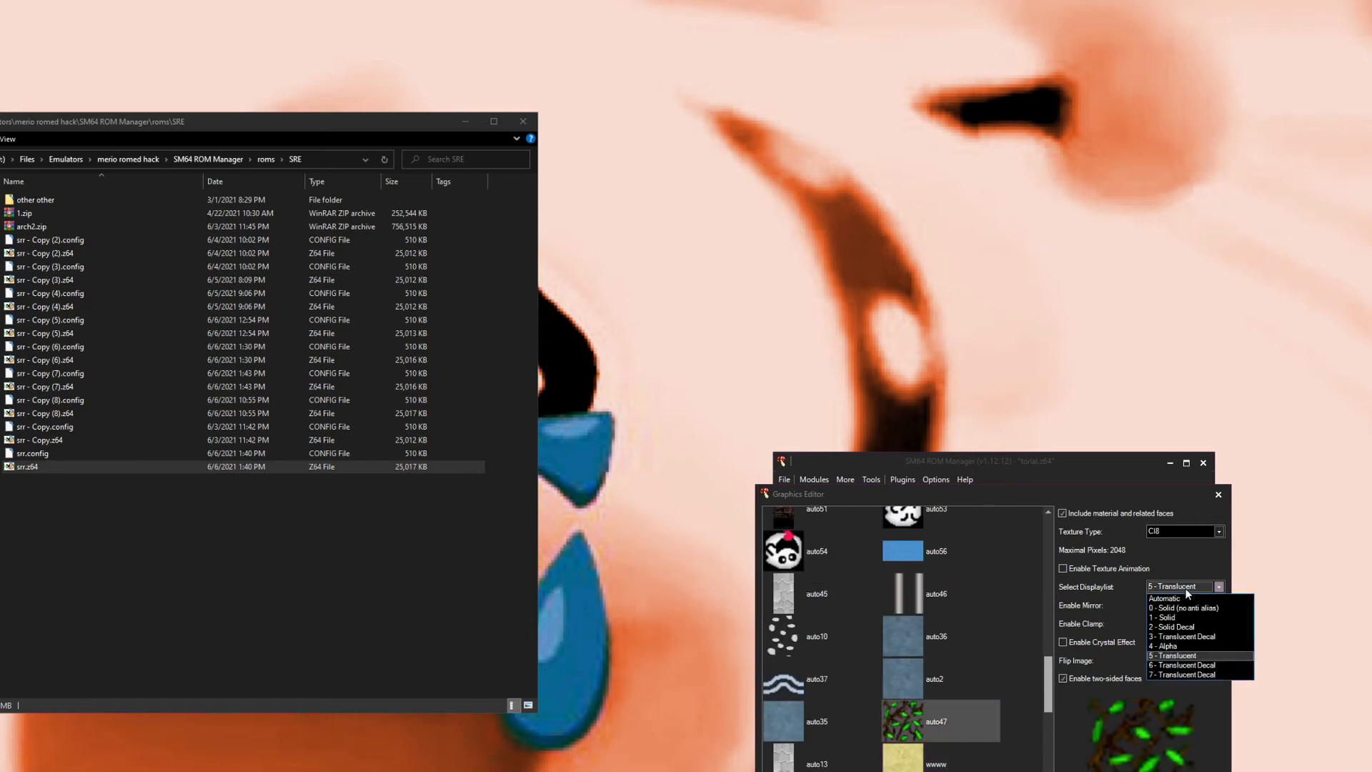
left_click(1177, 645)
Step: Inspect the texture settings of auto46, auto17 and auto18, including auto18's texture type options
scroll(954, 702, "up", 2)
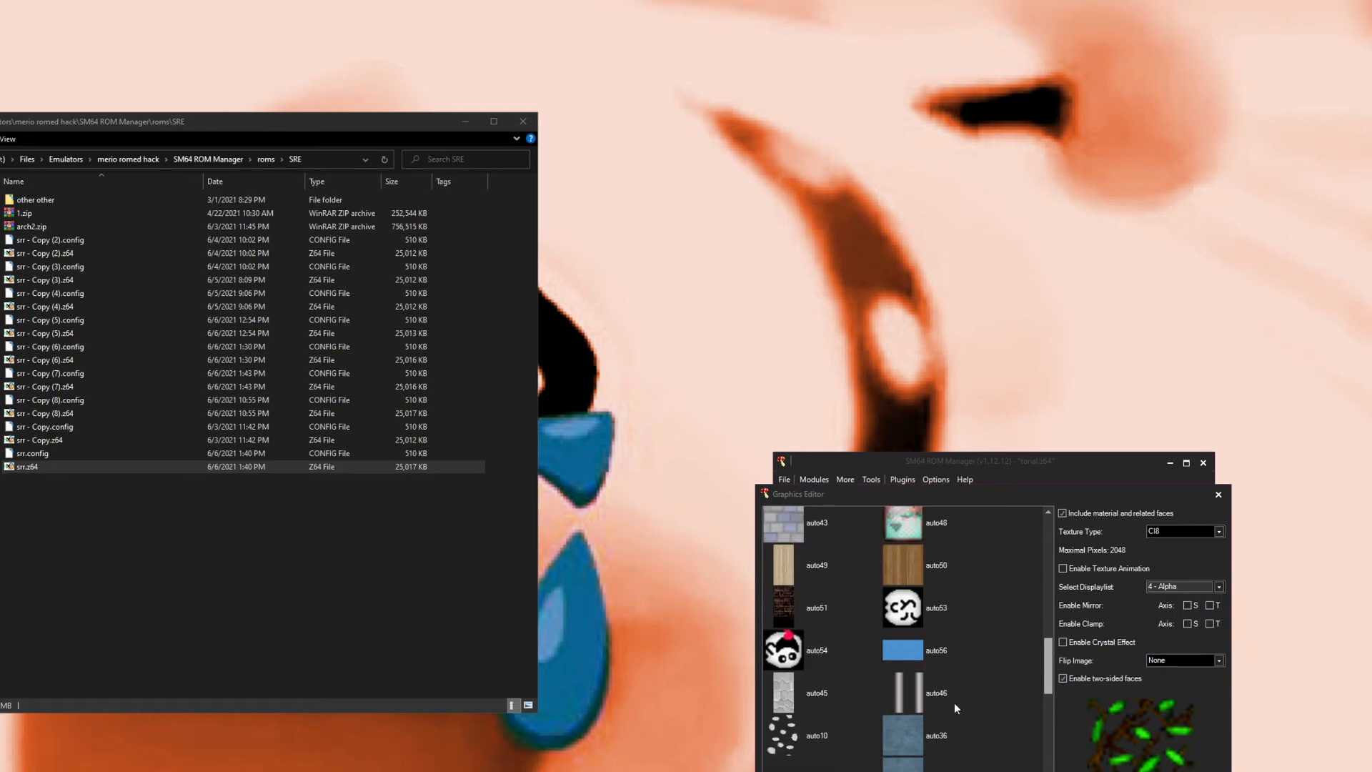
scroll(954, 702, "up", 3)
left_click(946, 709)
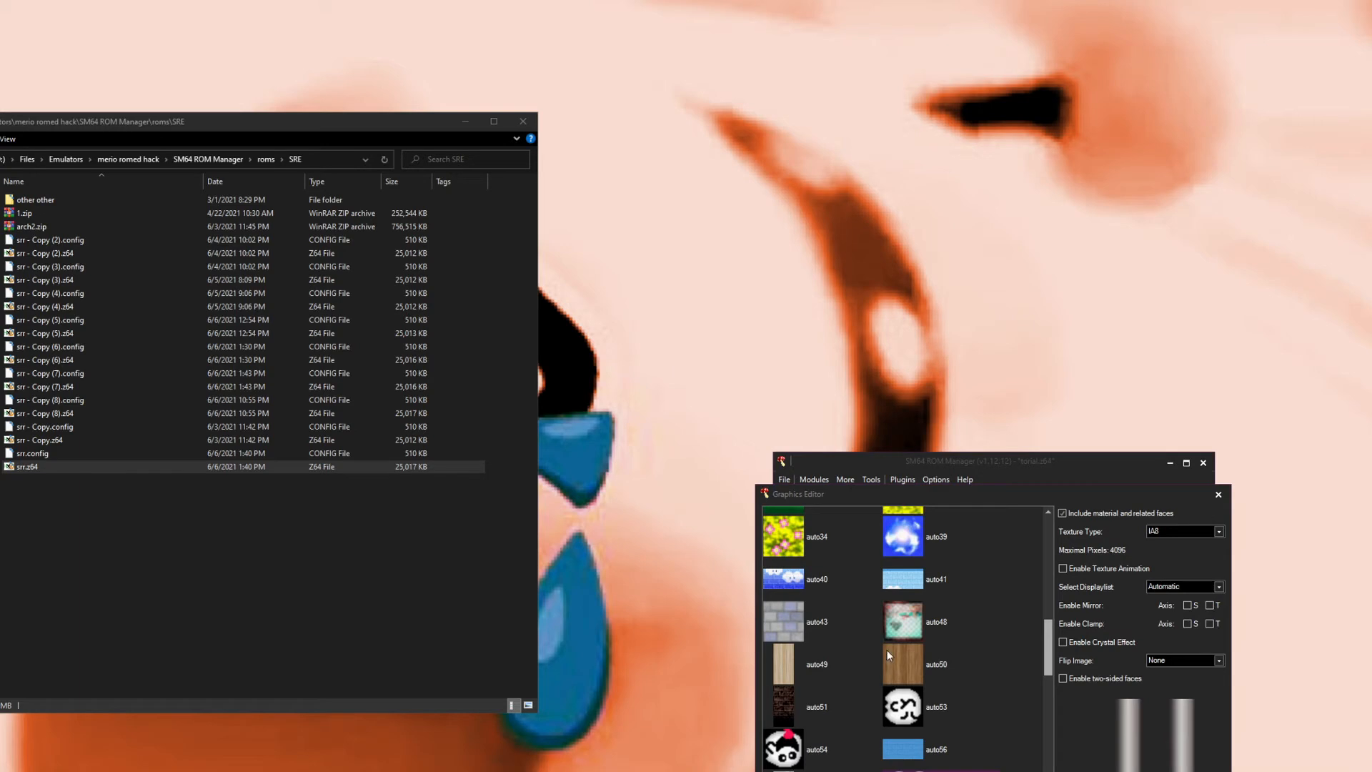
scroll(816, 706, "up", 7)
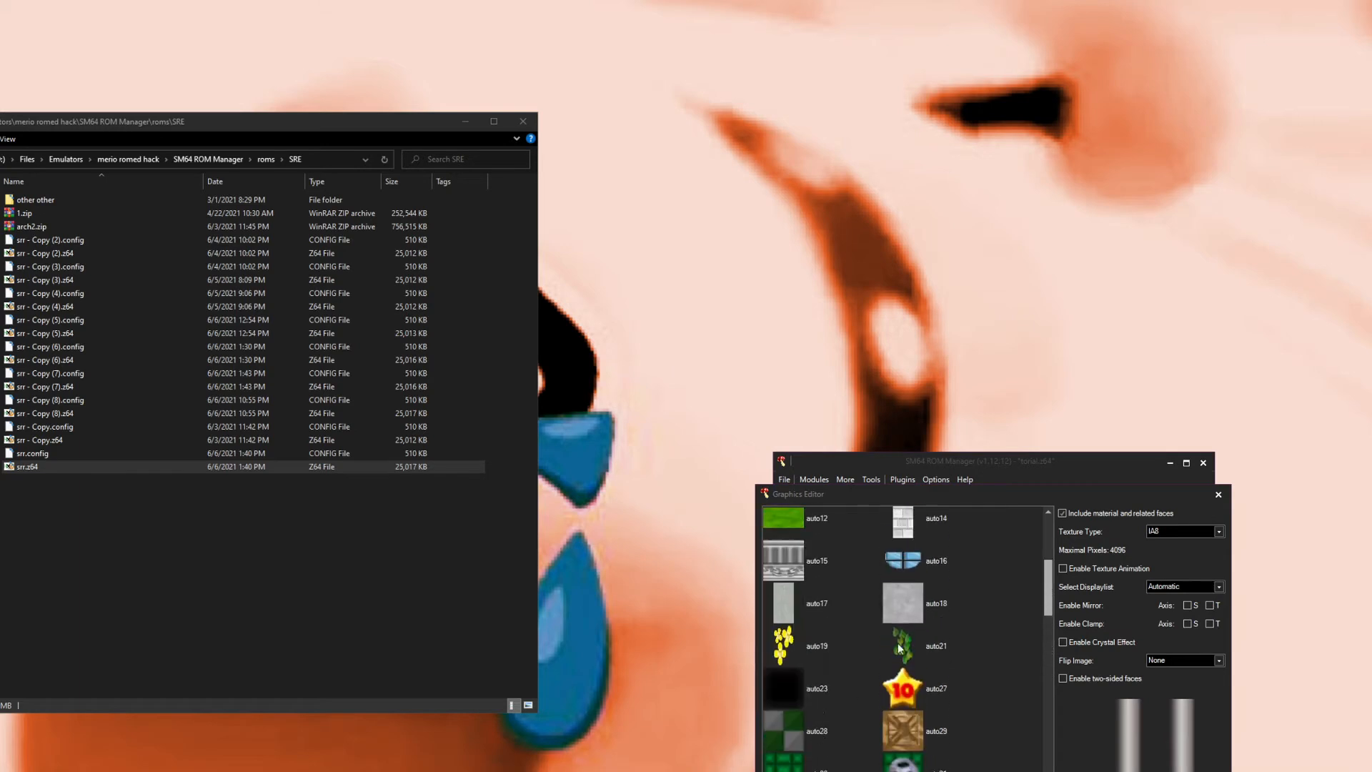
left_click(820, 616)
left_click(899, 615)
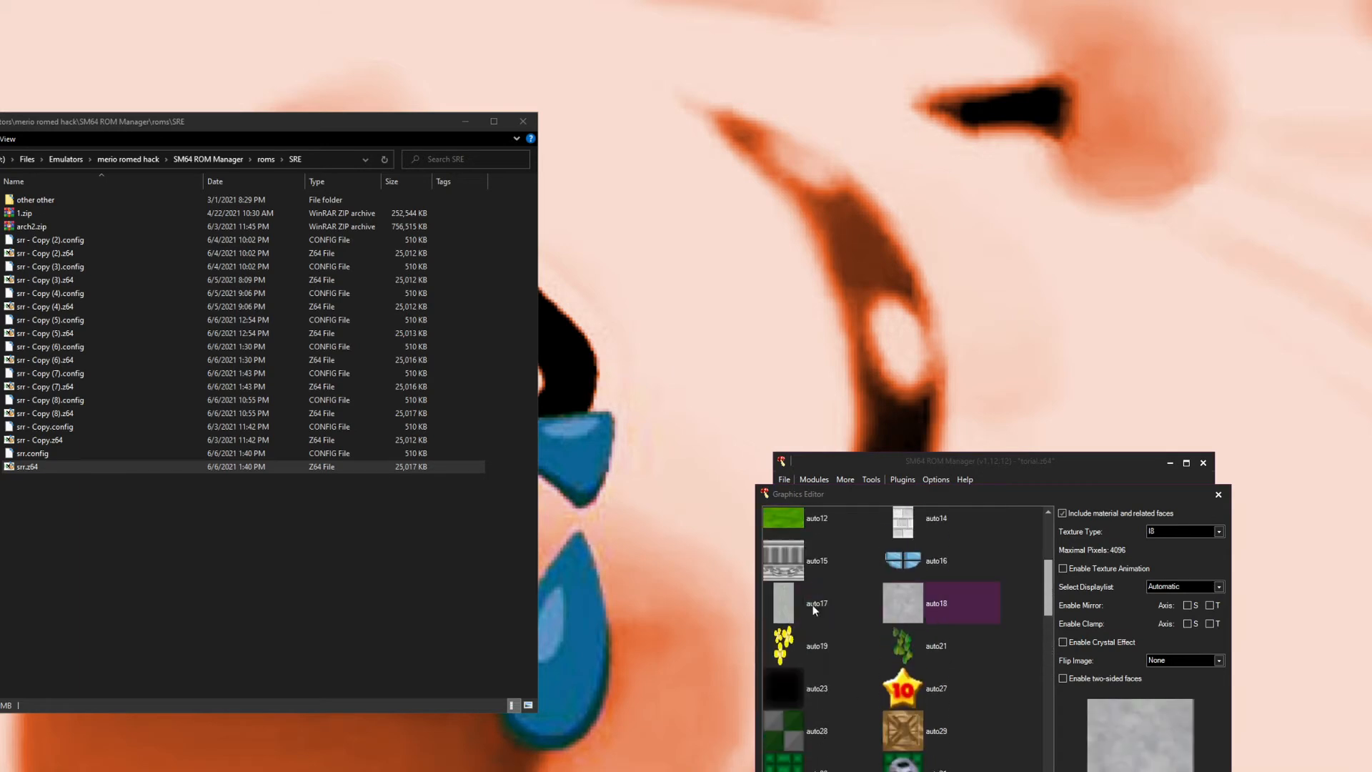
left_click(785, 614)
scroll(885, 626, "up", 1)
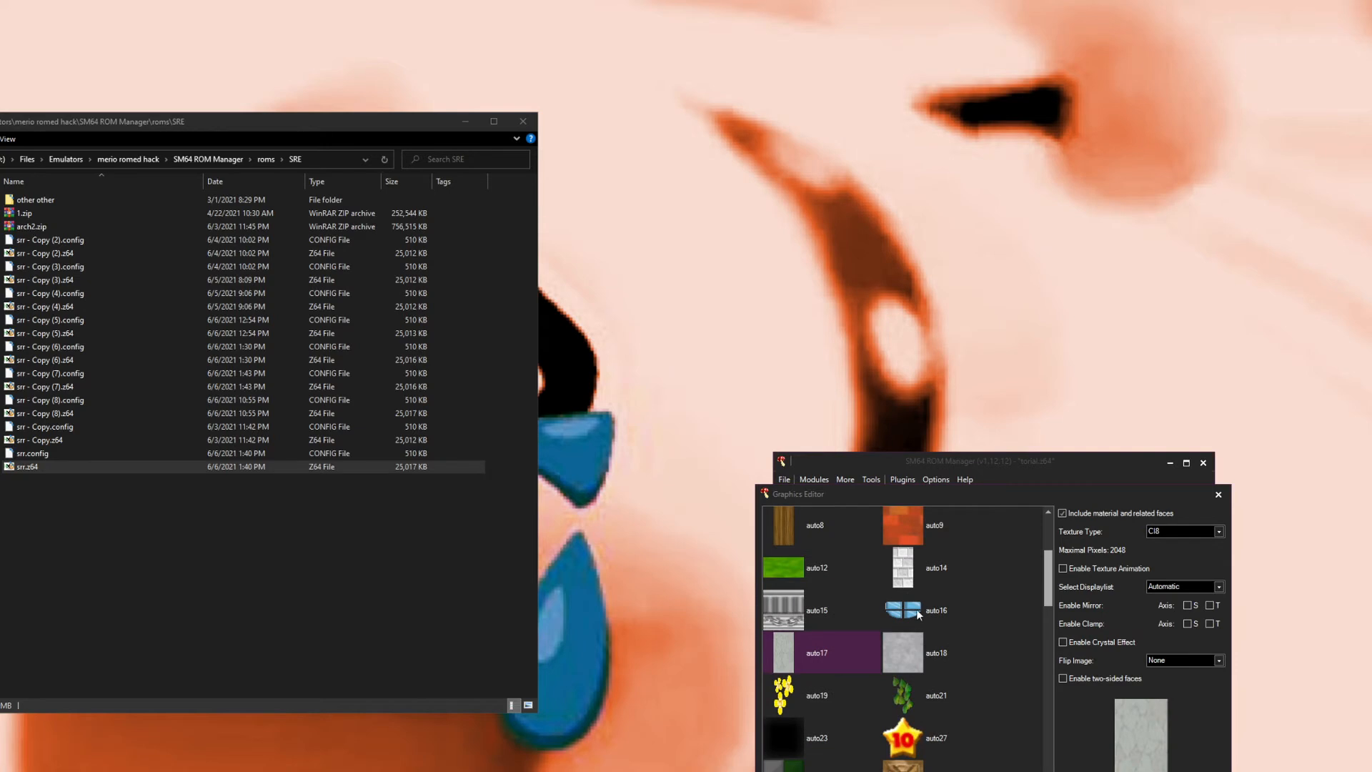
left_click(921, 653)
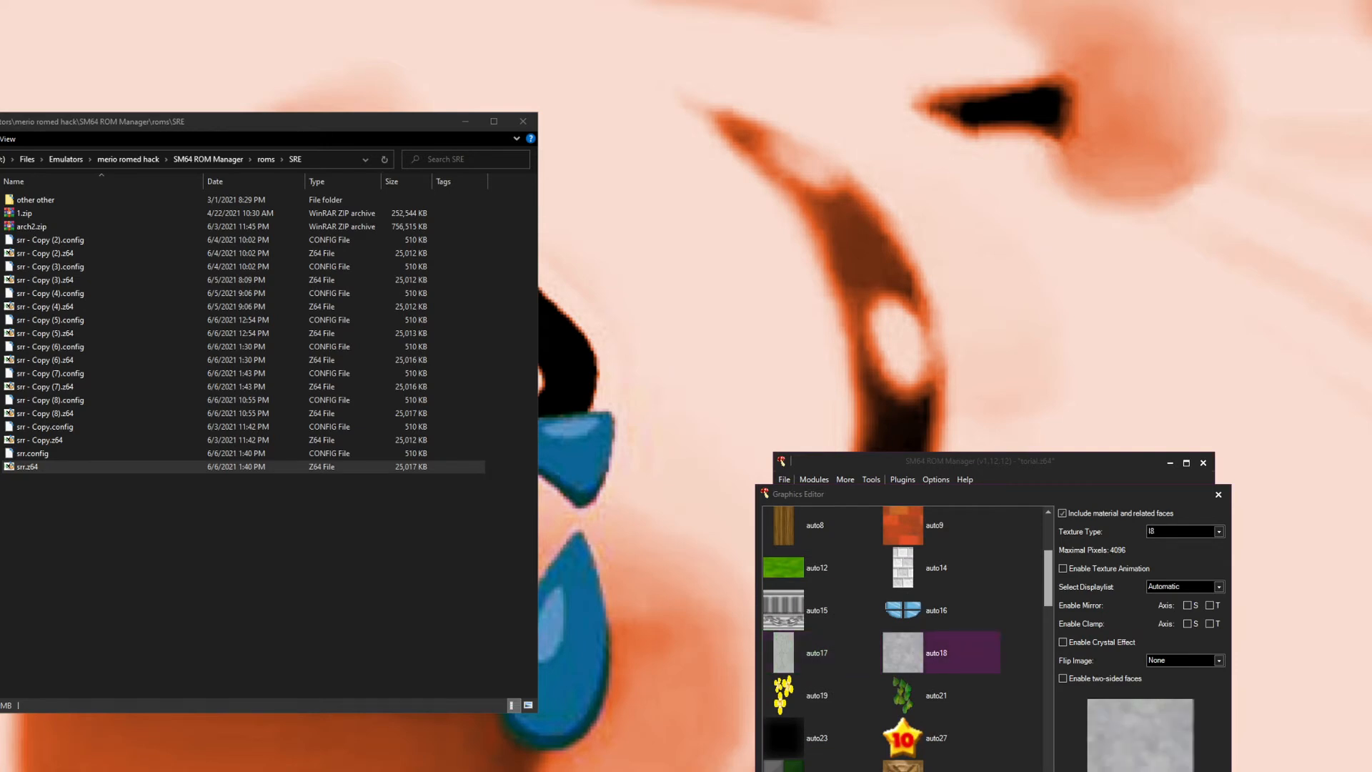
left_click(1172, 530)
left_click(1072, 578)
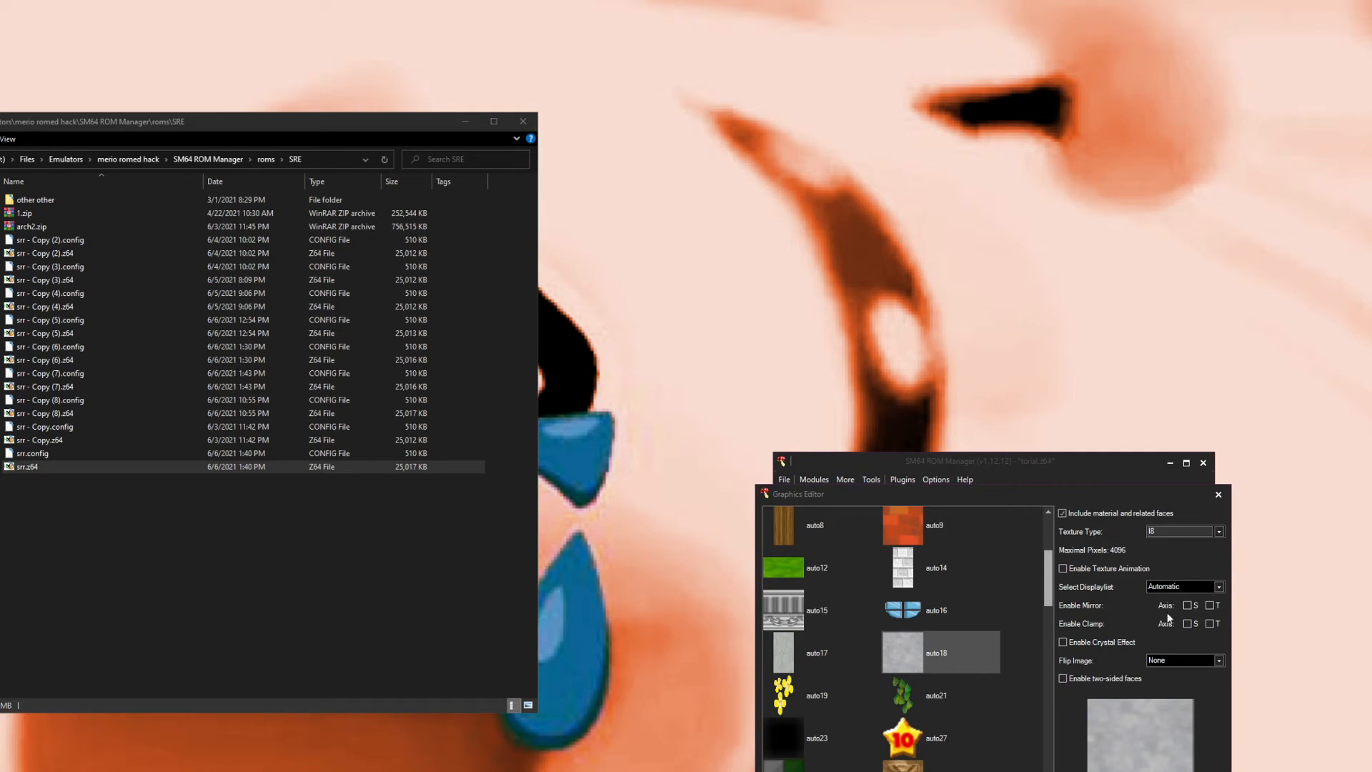
Step: Set auto14's texture type to I8
left_click(890, 577)
scroll(900, 551, "up", 1)
left_click(899, 563)
left_click(909, 611)
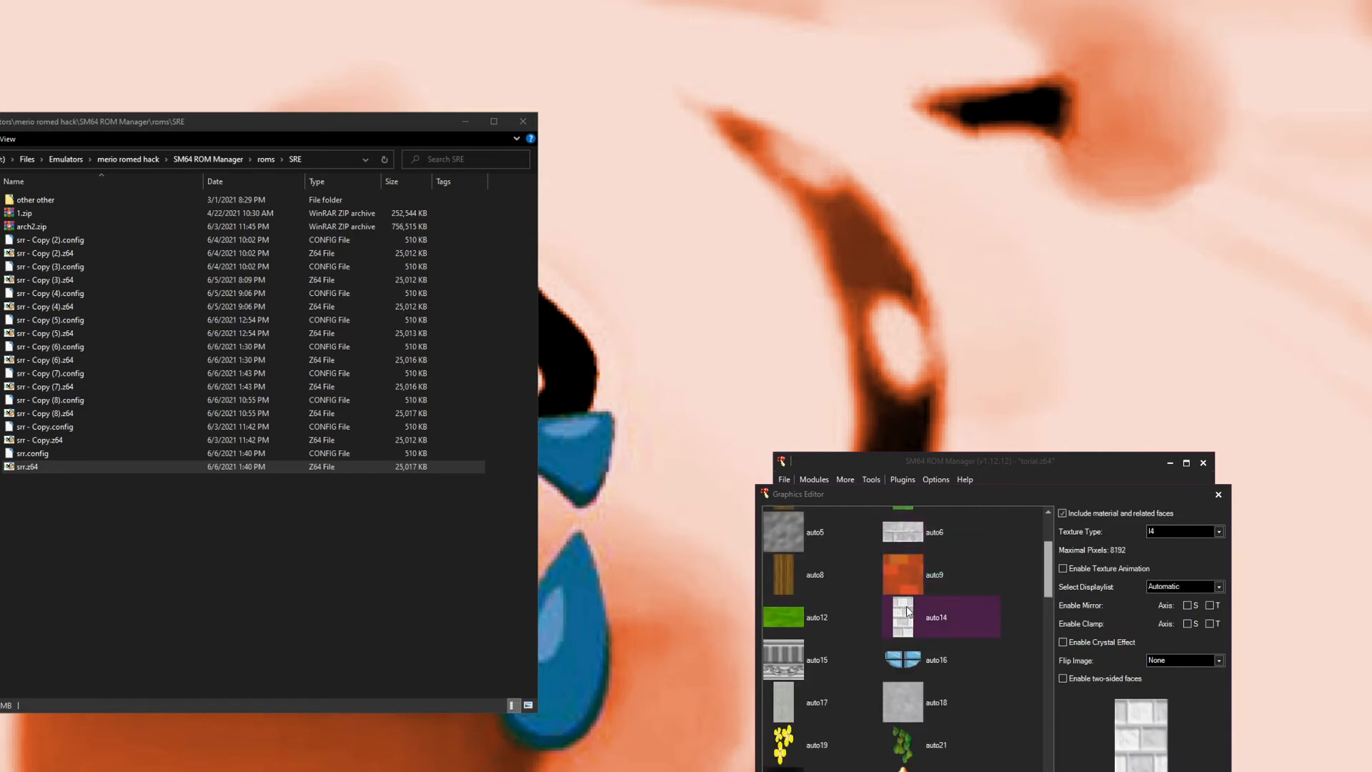
left_click(1174, 530)
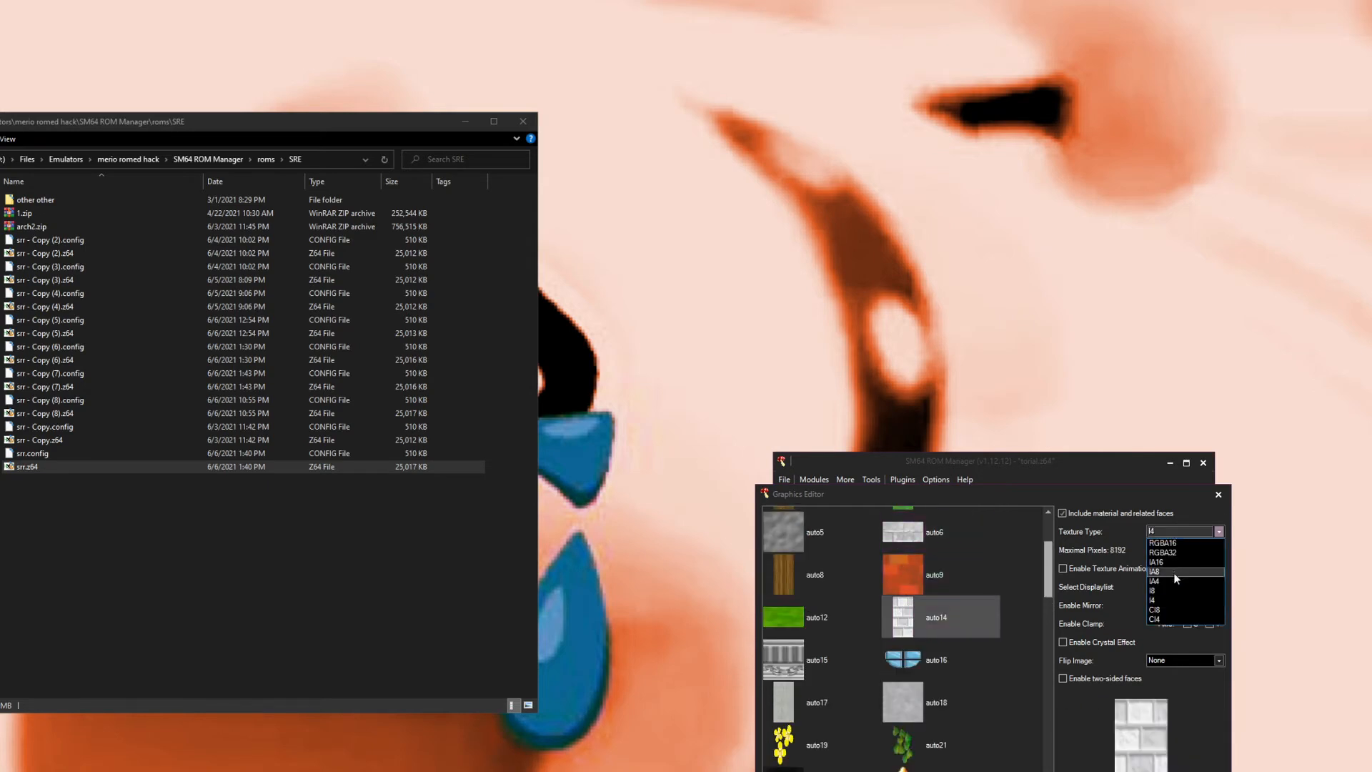
left_click(1168, 590)
Step: Browse the texture list, reviewing the settings of auto7, auto35, auto56, auto50, auto43, auto27, auto17 and auto15
scroll(940, 641, "down", 8)
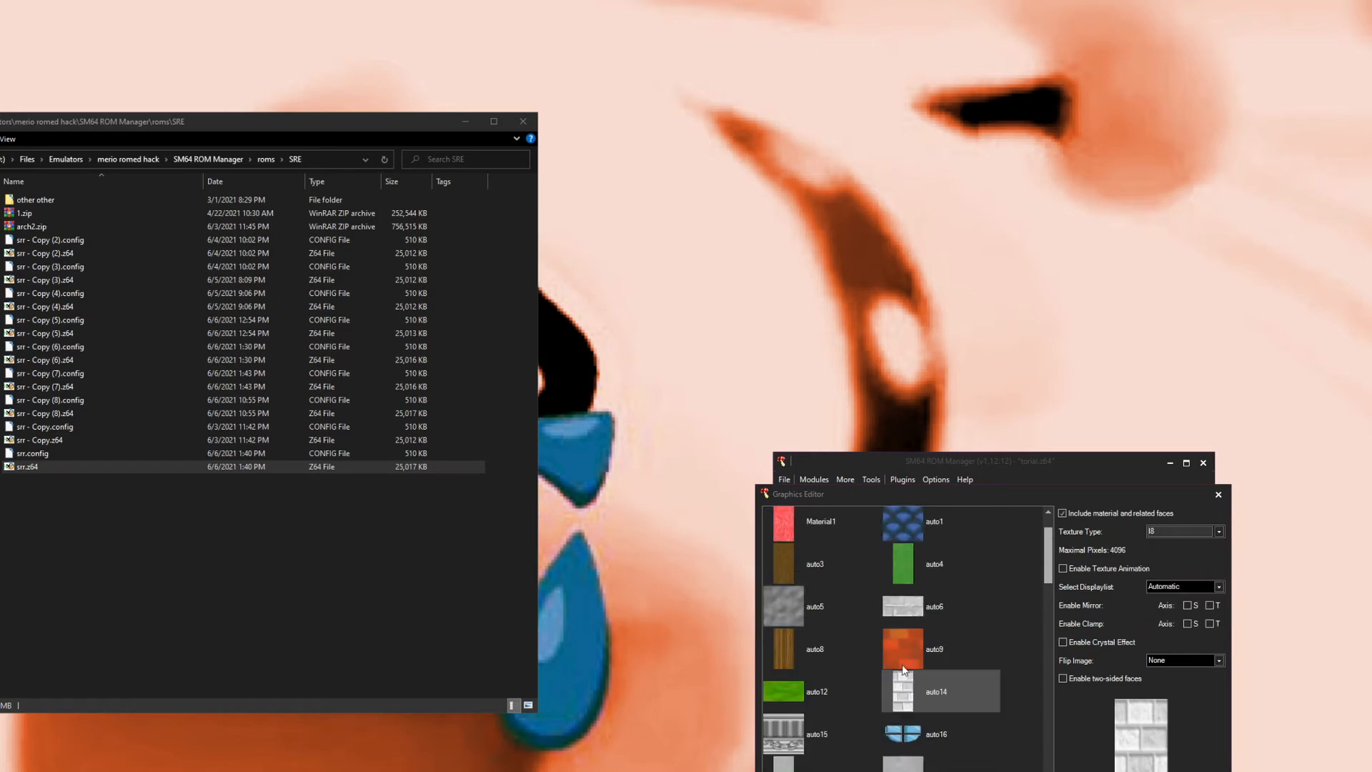
scroll(893, 726, "down", 5)
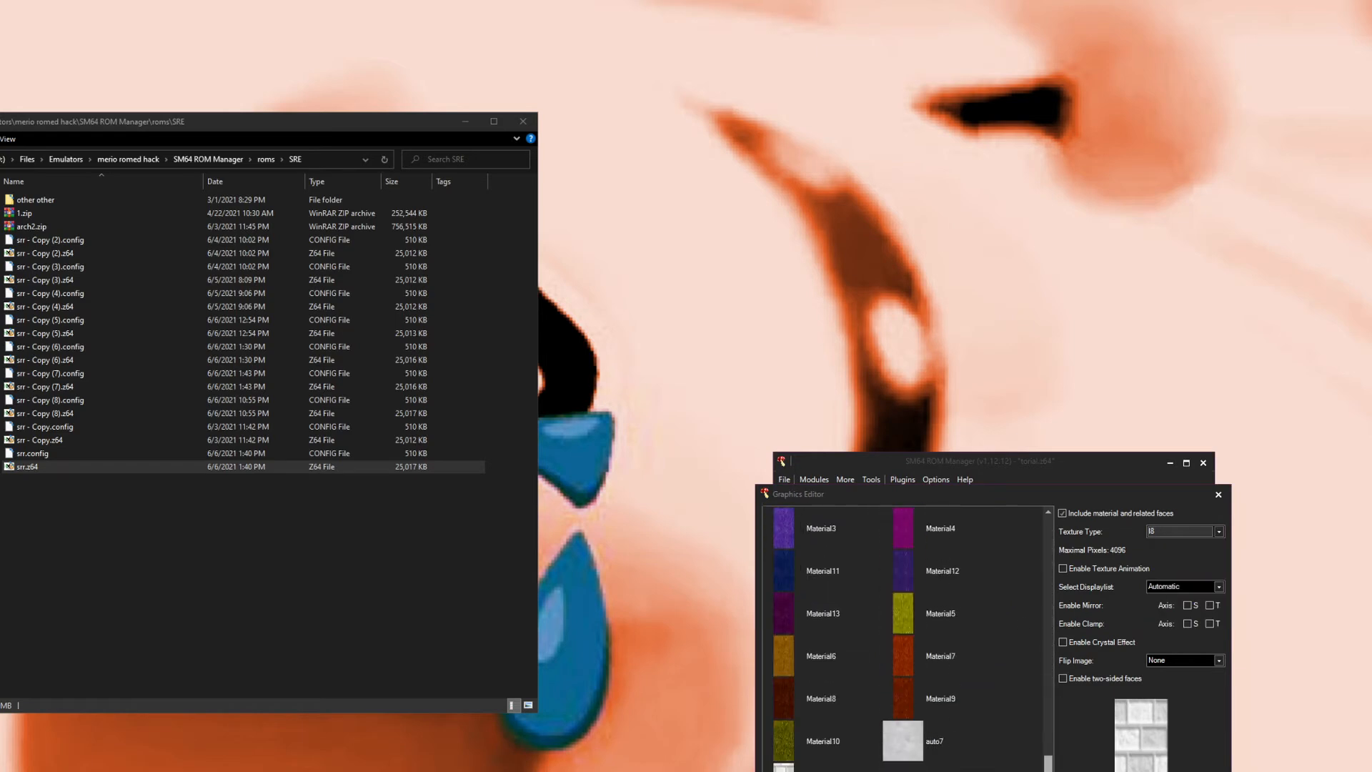
left_click(902, 748)
scroll(881, 709, "up", 4)
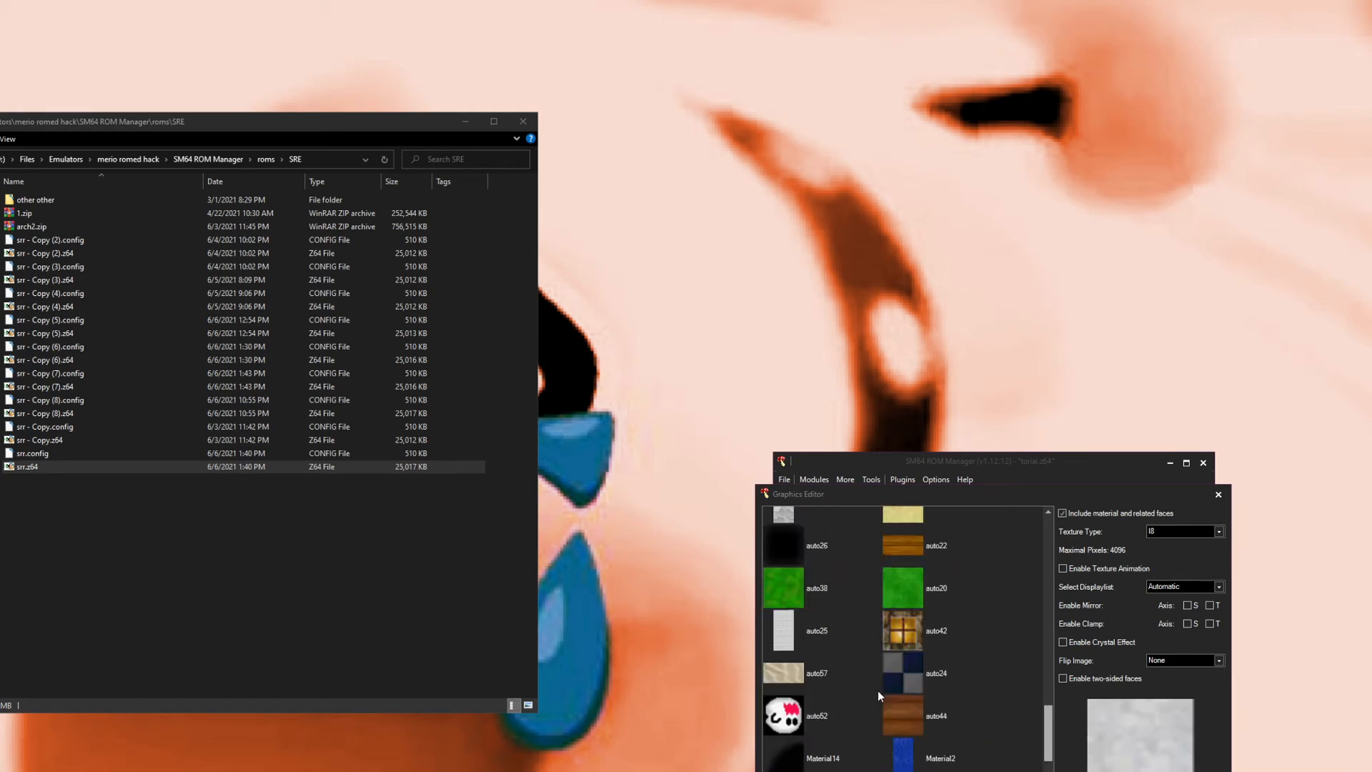
left_click(789, 685)
scroll(792, 676, "up", 3)
left_click(792, 646)
scroll(861, 634, "up", 1)
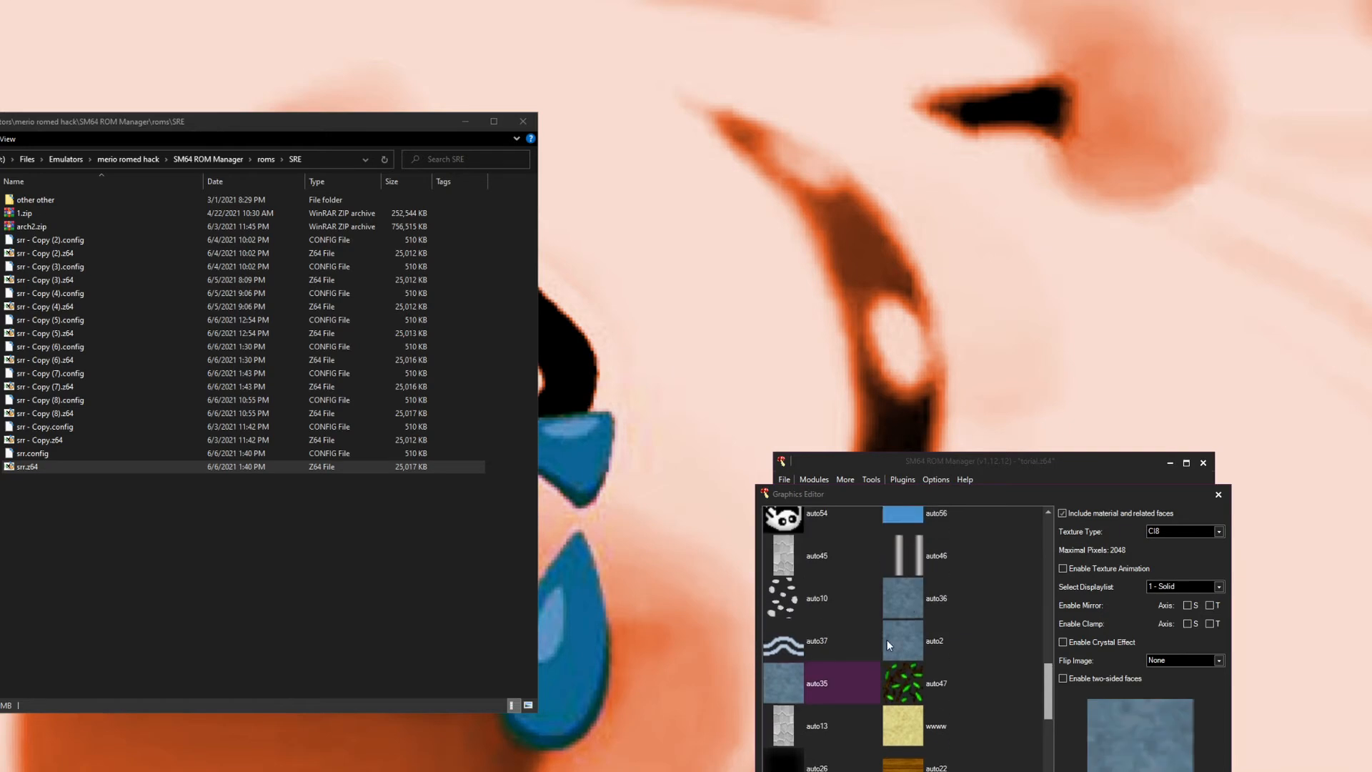
scroll(886, 593, "up", 1)
left_click(907, 559)
scroll(893, 576, "up", 1)
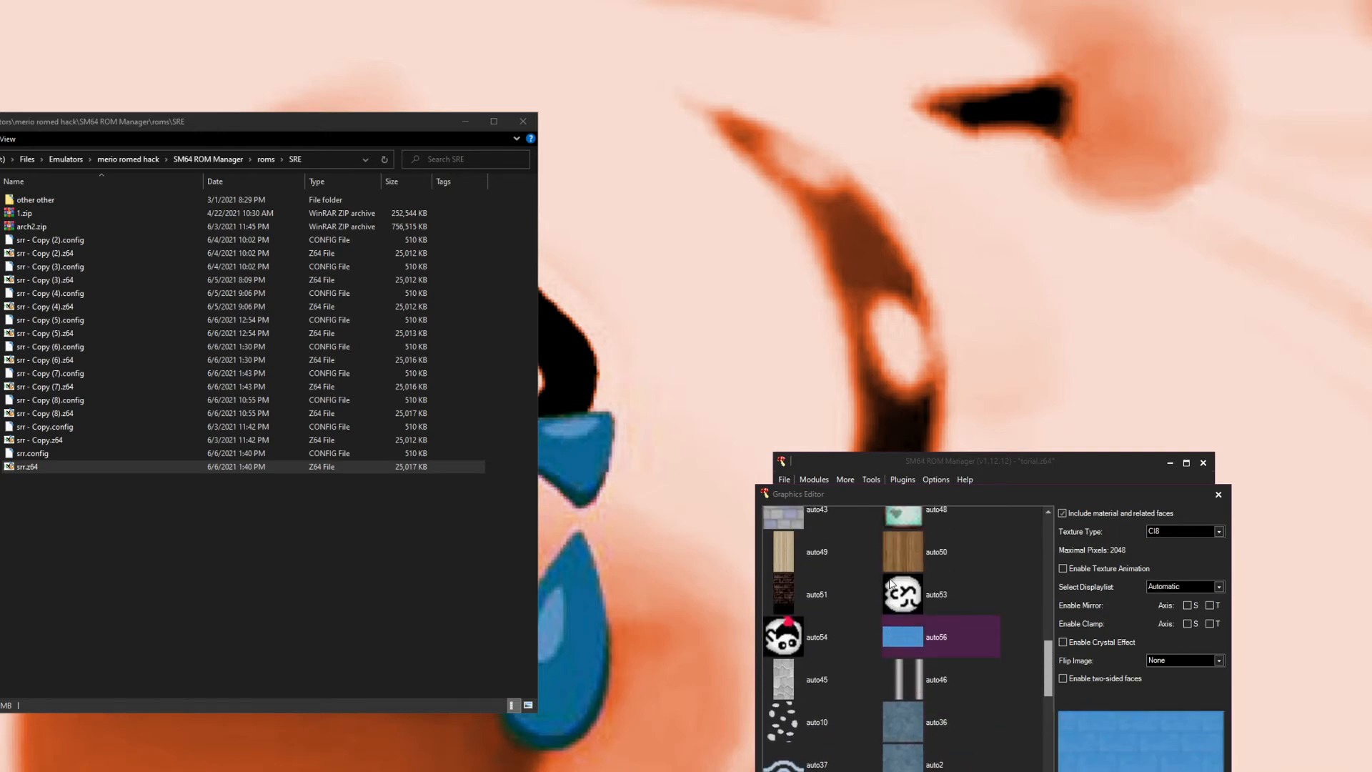
scroll(879, 643, "up", 2)
left_click(889, 629)
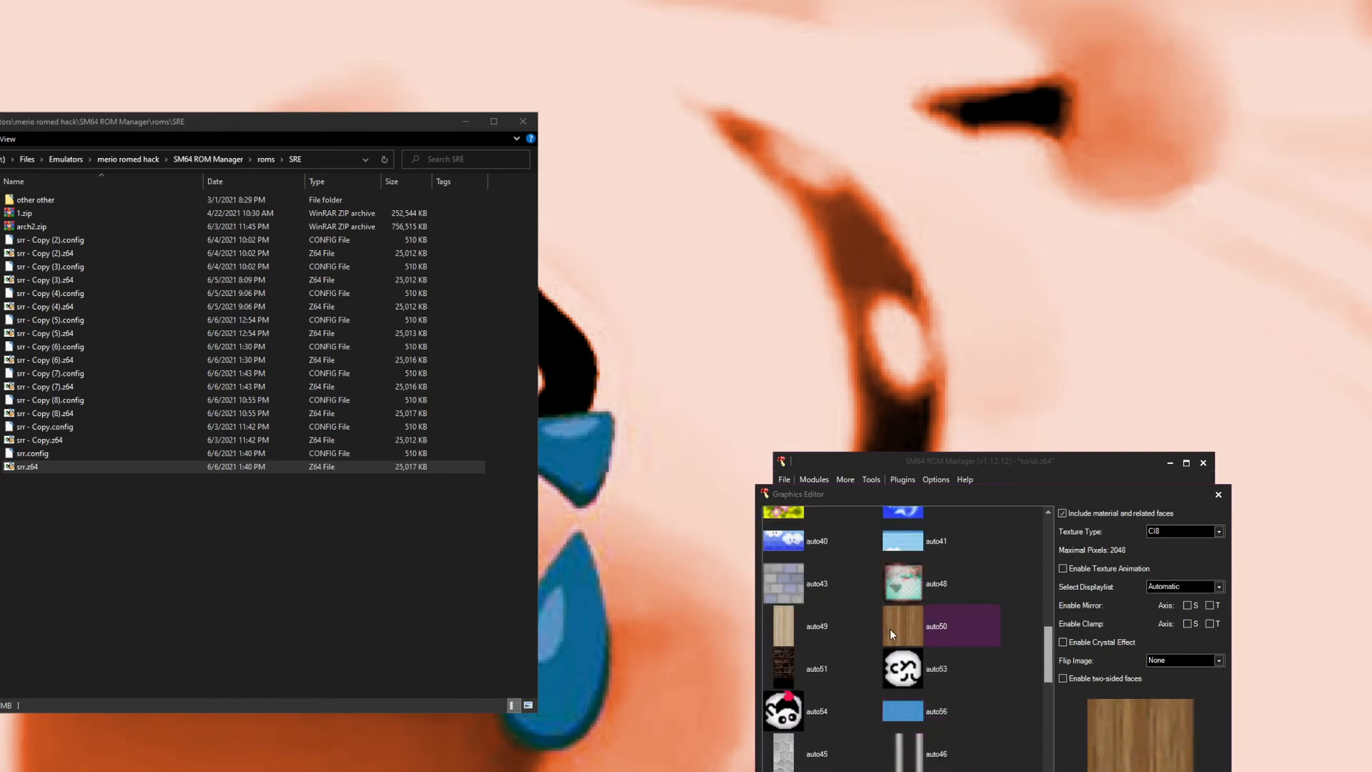
left_click(811, 665)
scroll(809, 660, "up", 1)
left_click(795, 632)
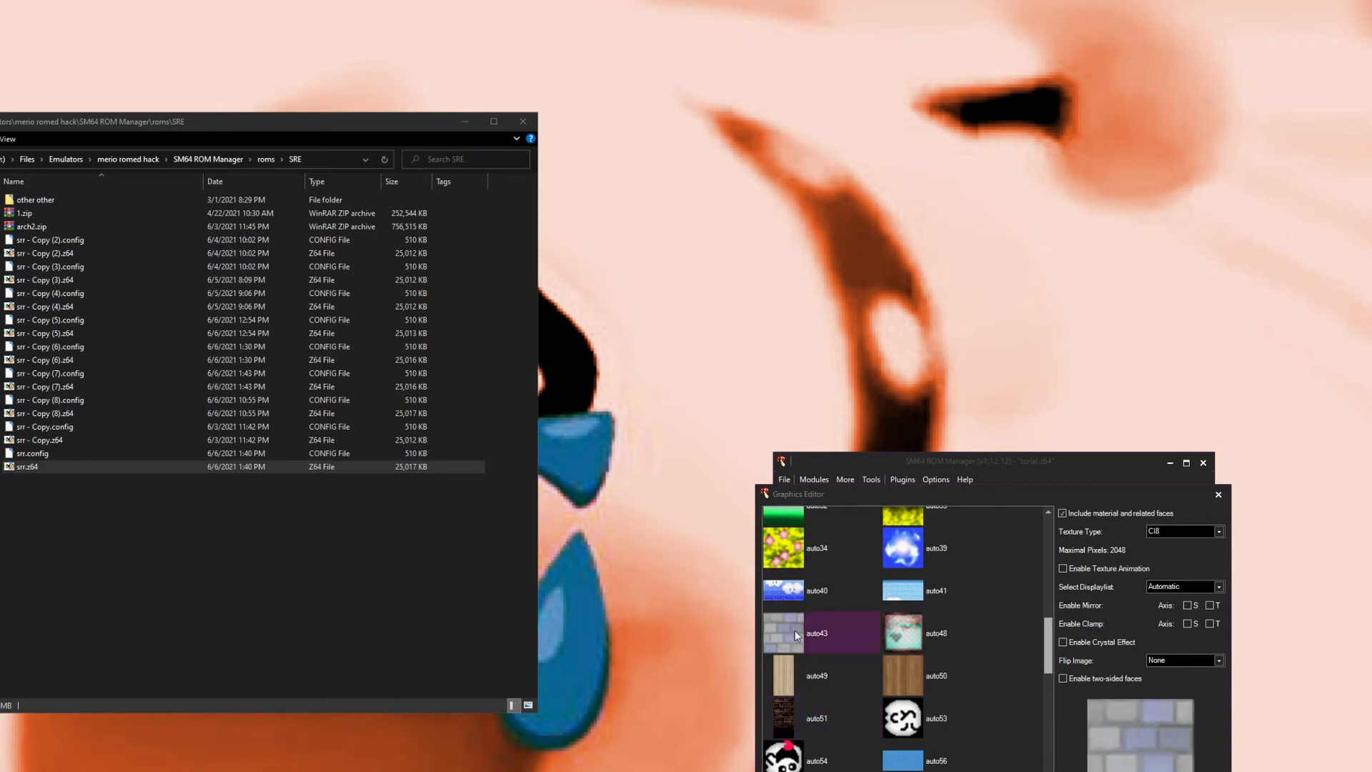
scroll(857, 669, "up", 7)
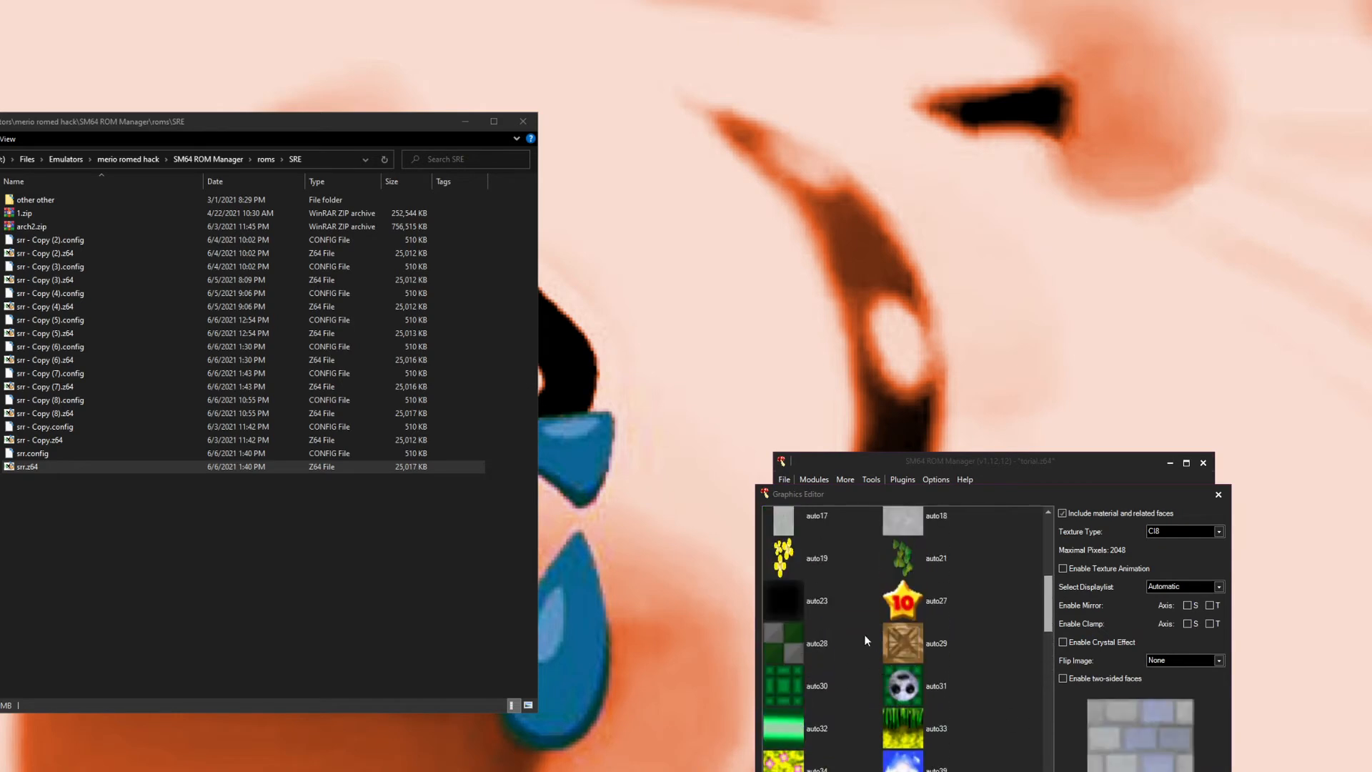
left_click(917, 596)
left_click(816, 584)
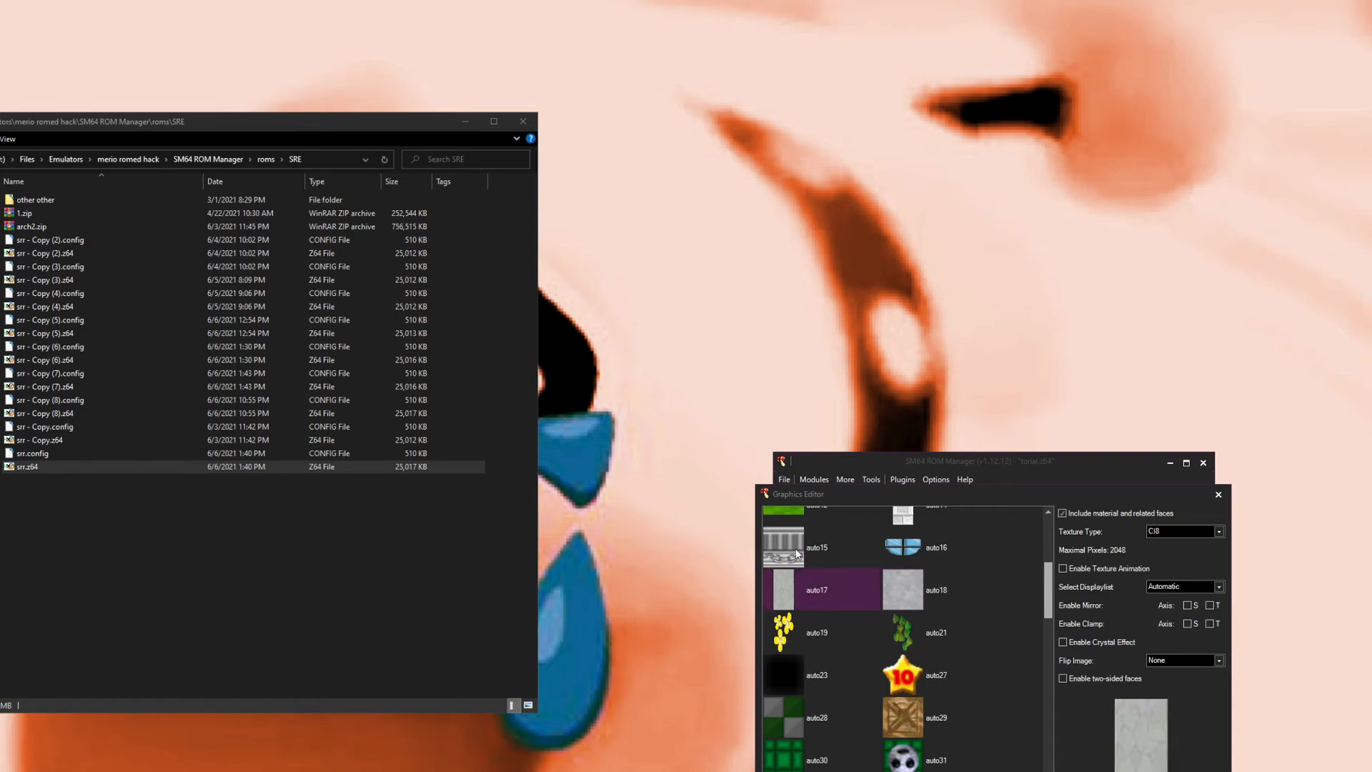
left_click(829, 555)
scroll(861, 616, "up", 2)
left_click(827, 690)
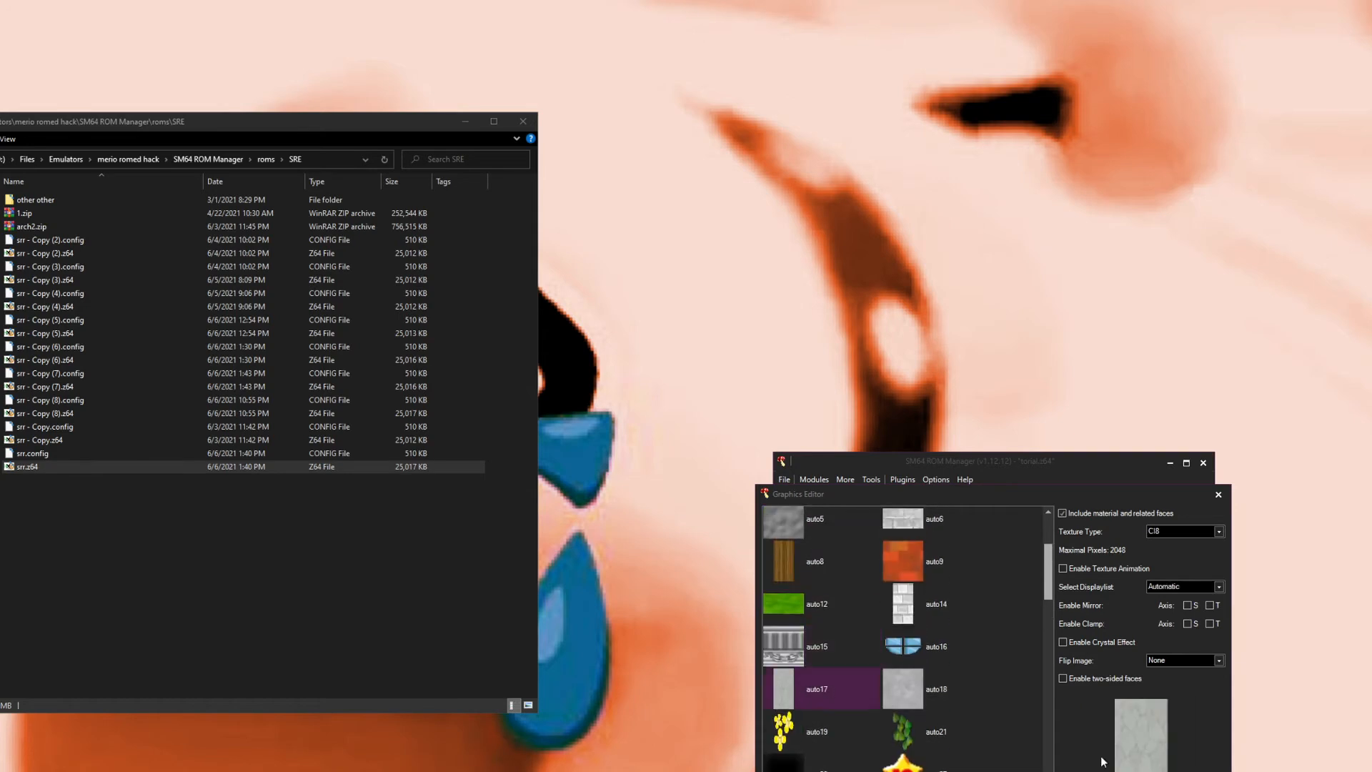
left_click(804, 641)
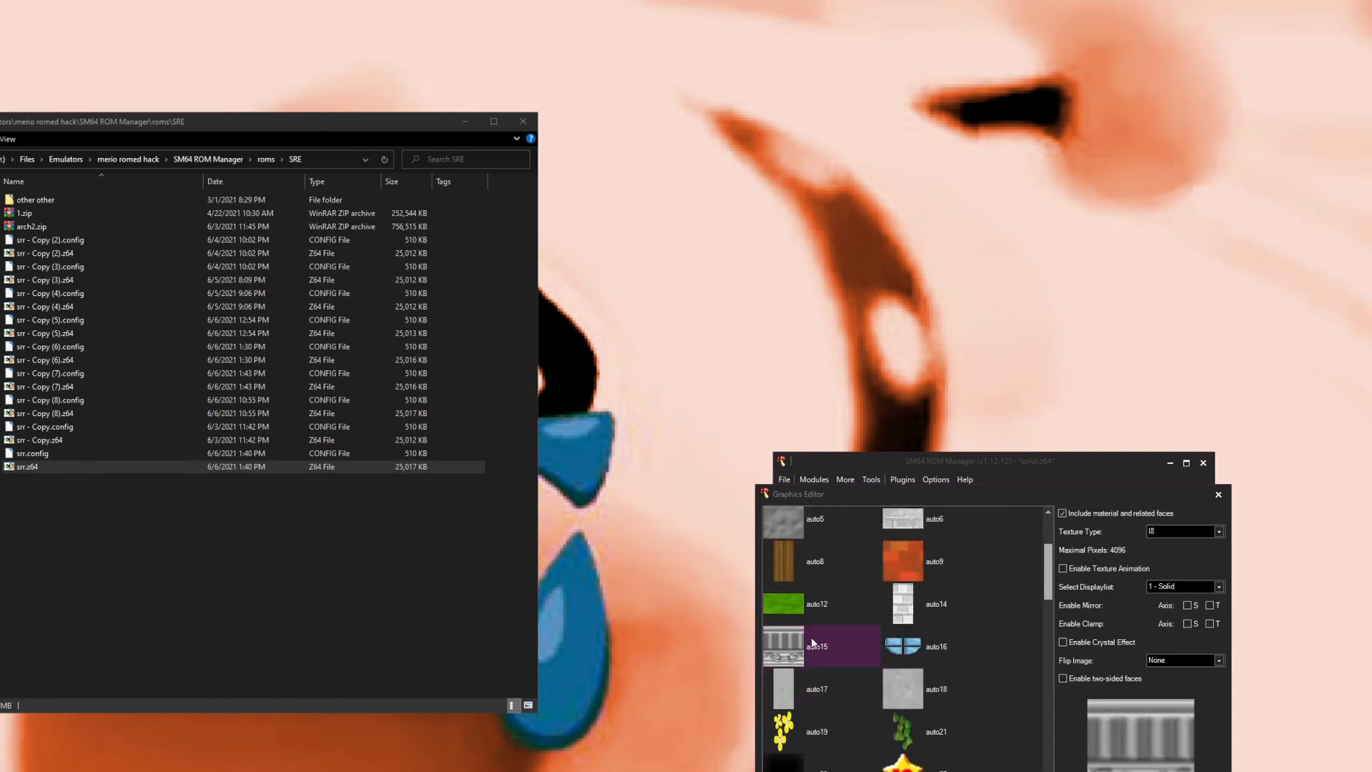
Step: Inspect auto6, auto5 and auto15 and review the flip image options, keeping None
left_click(886, 611)
scroll(886, 615, "up", 3)
left_click(899, 619)
scroll(869, 622, "up", 1)
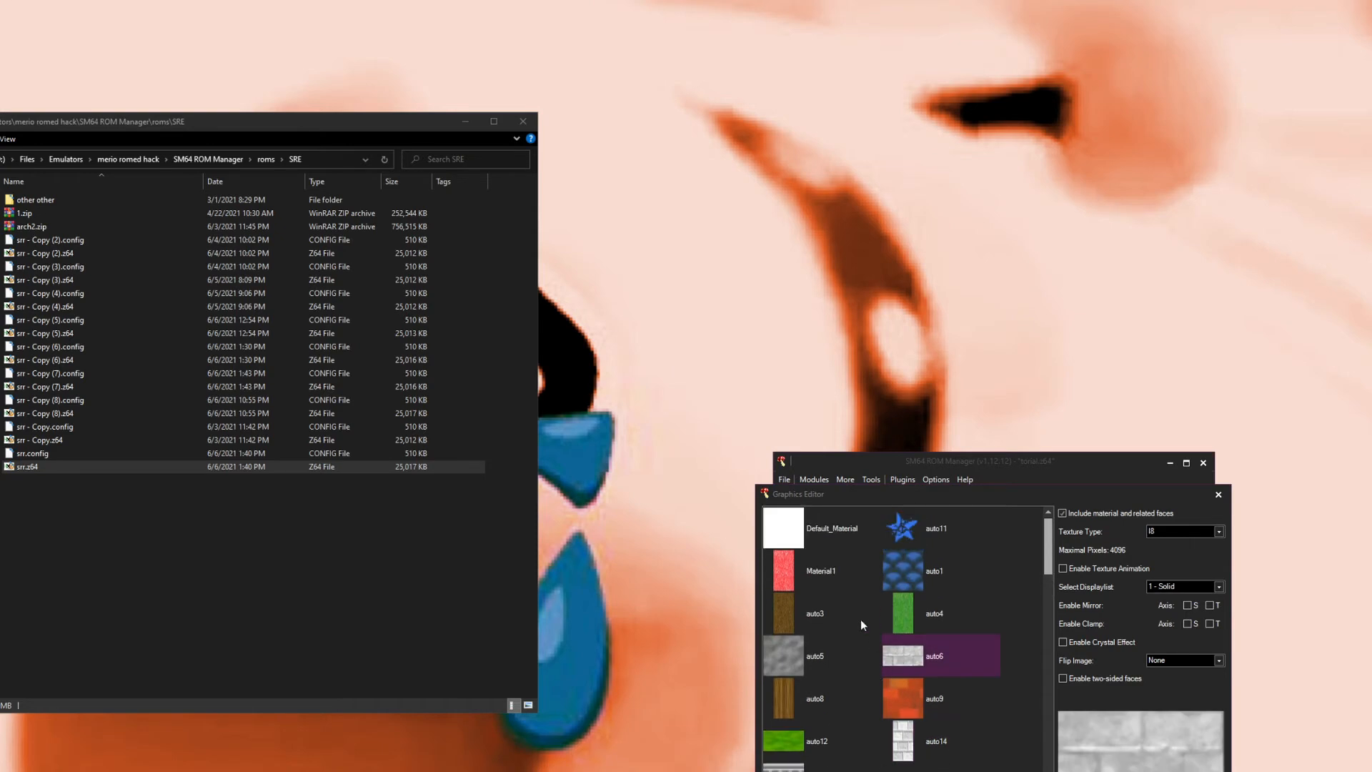
left_click(790, 658)
left_click(924, 666)
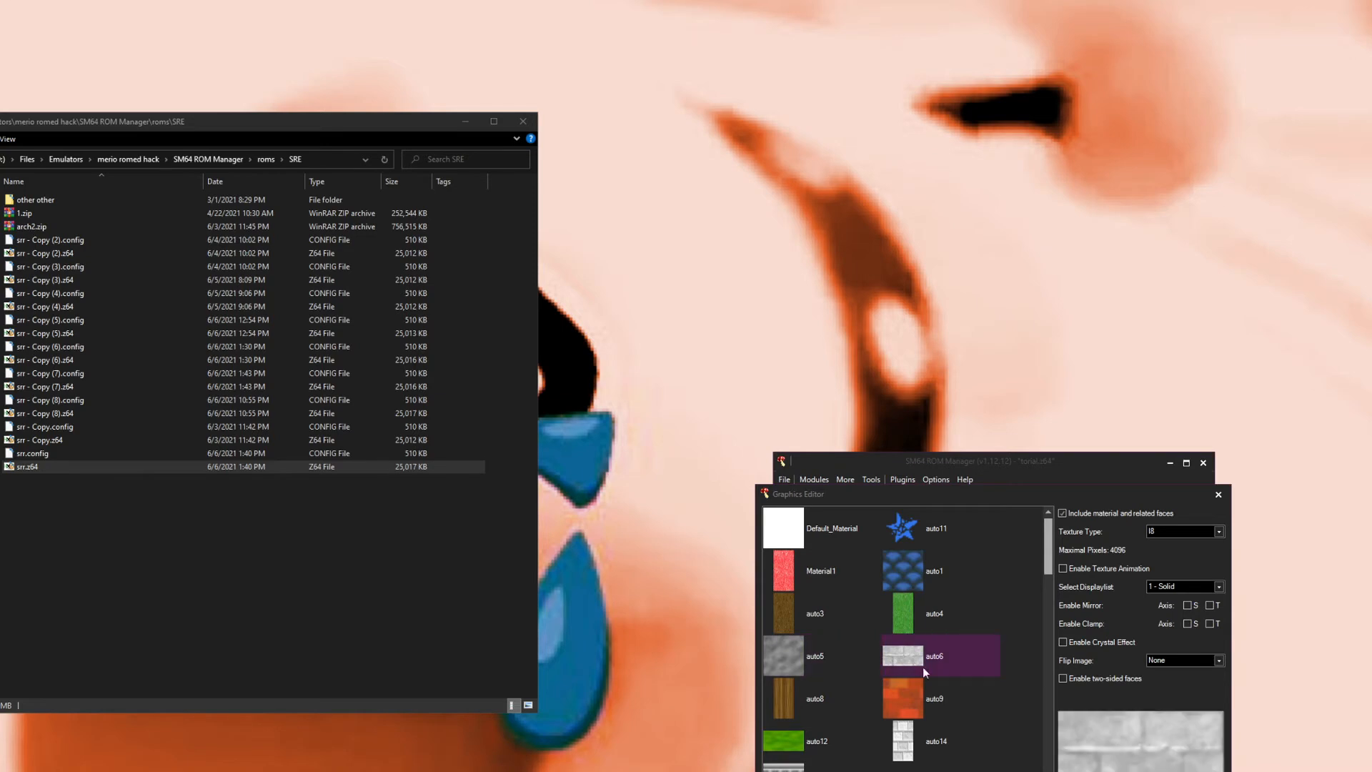
left_click(822, 767)
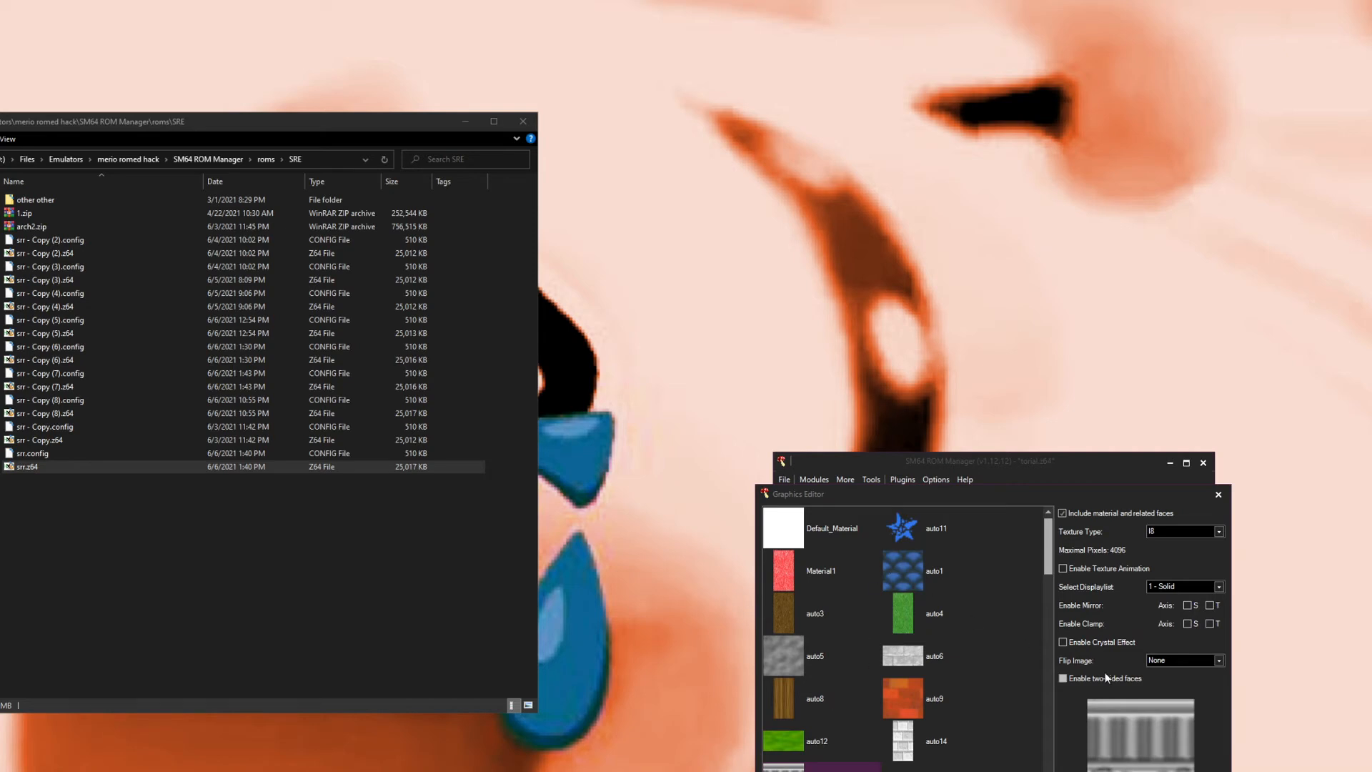
left_click(1177, 660)
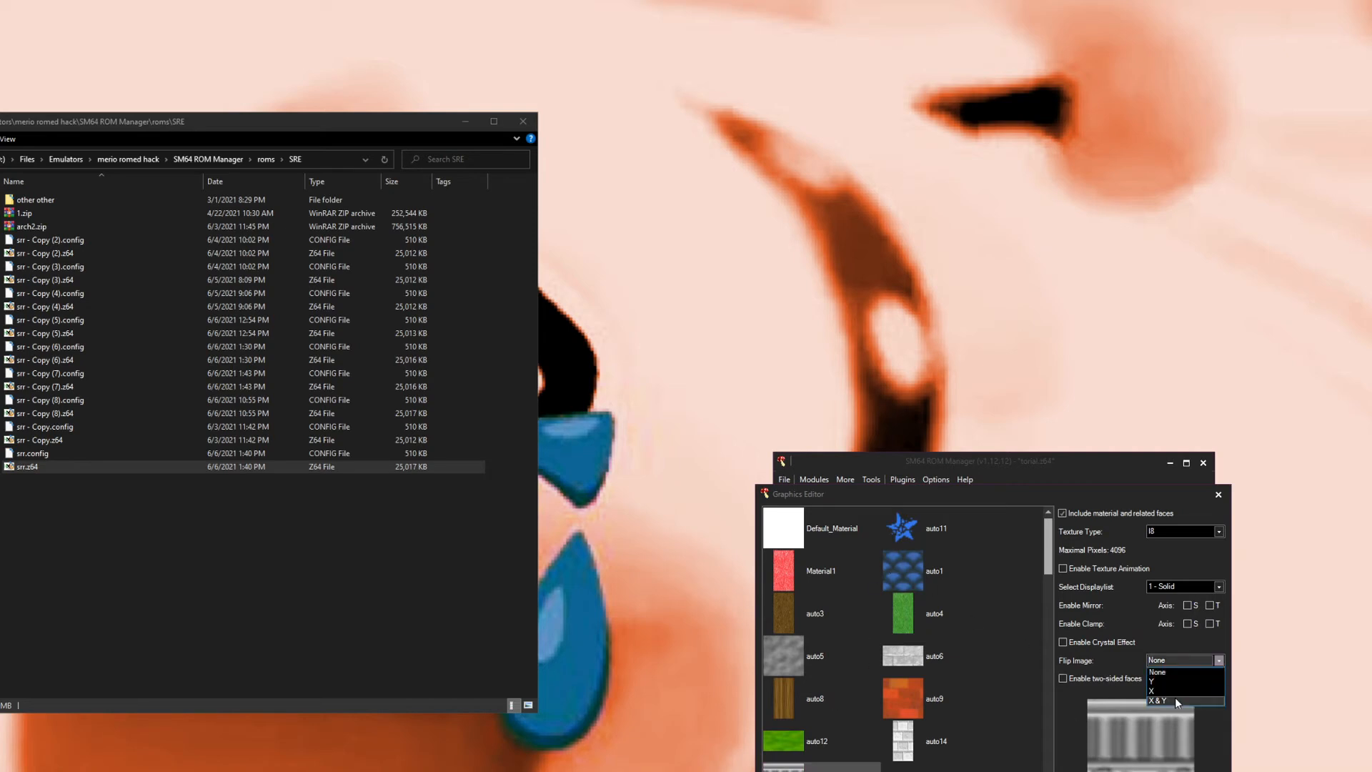
left_click(1163, 663)
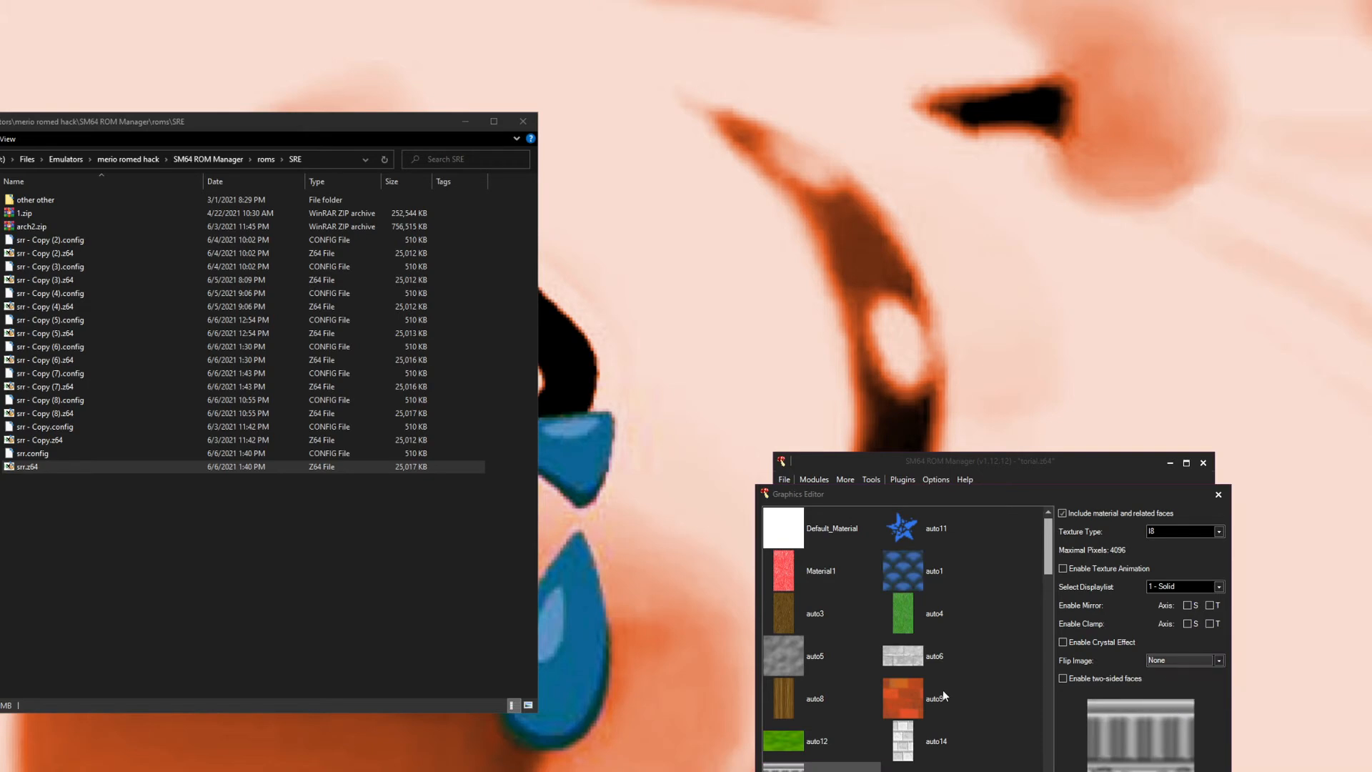
Step: Review the display list and mirror settings of auto16, auto1, auto27 and Material14
scroll(942, 690, "down", 1)
left_click(904, 733)
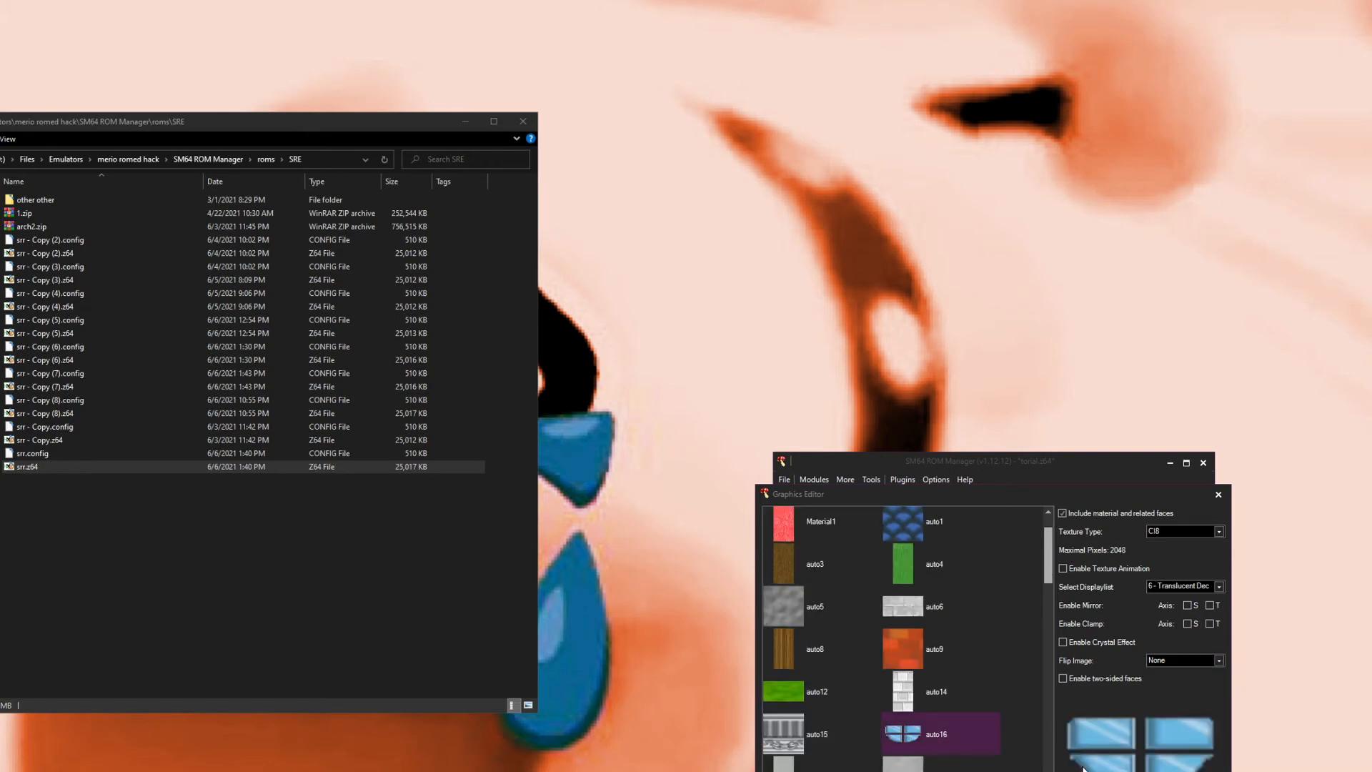
scroll(1000, 736, "down", 1)
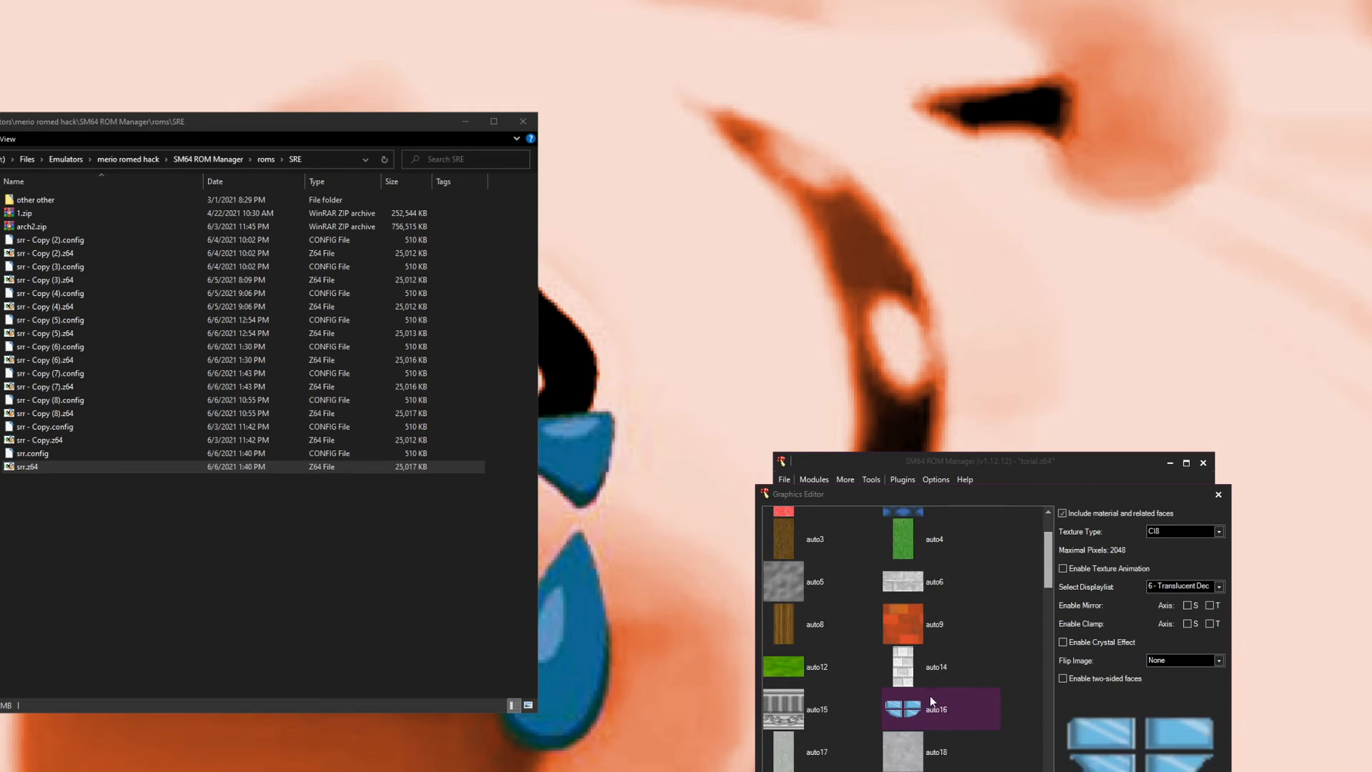
scroll(938, 603, "up", 3)
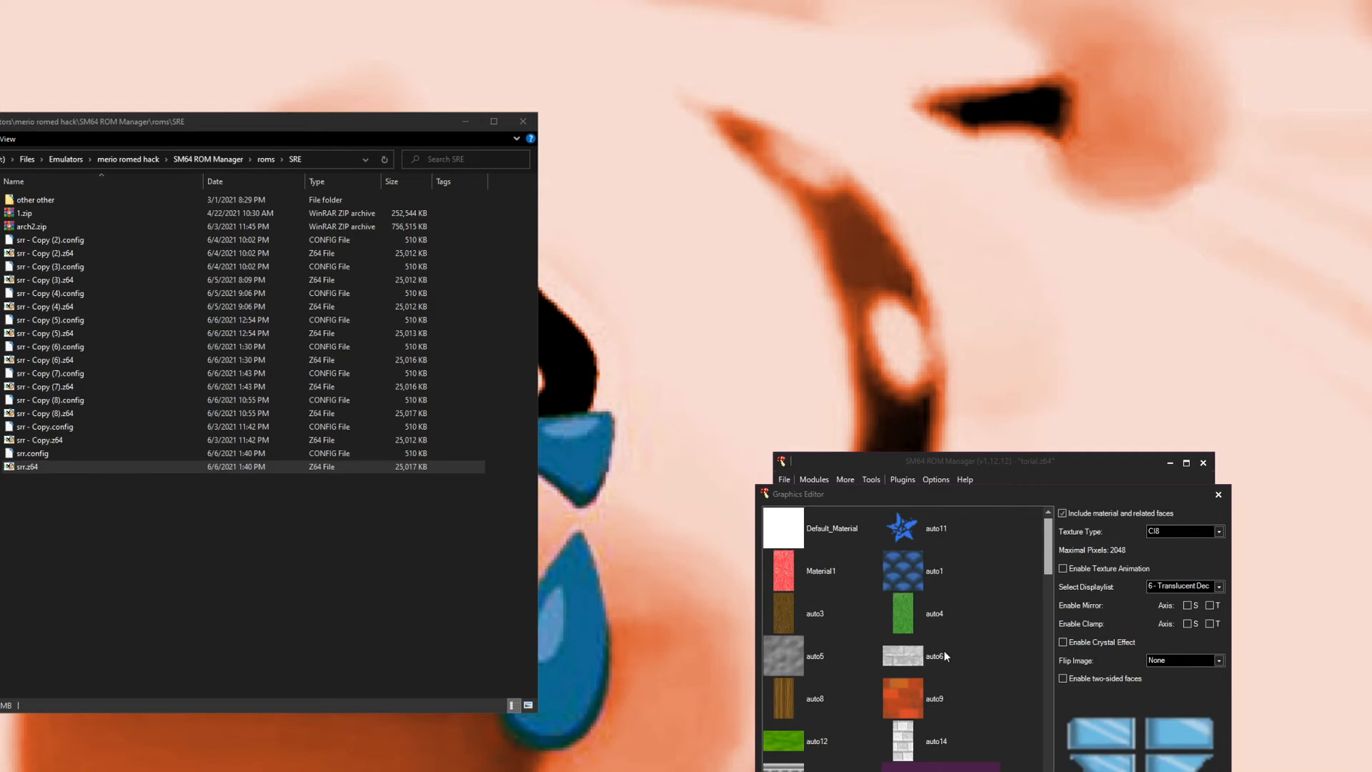
left_click(909, 576)
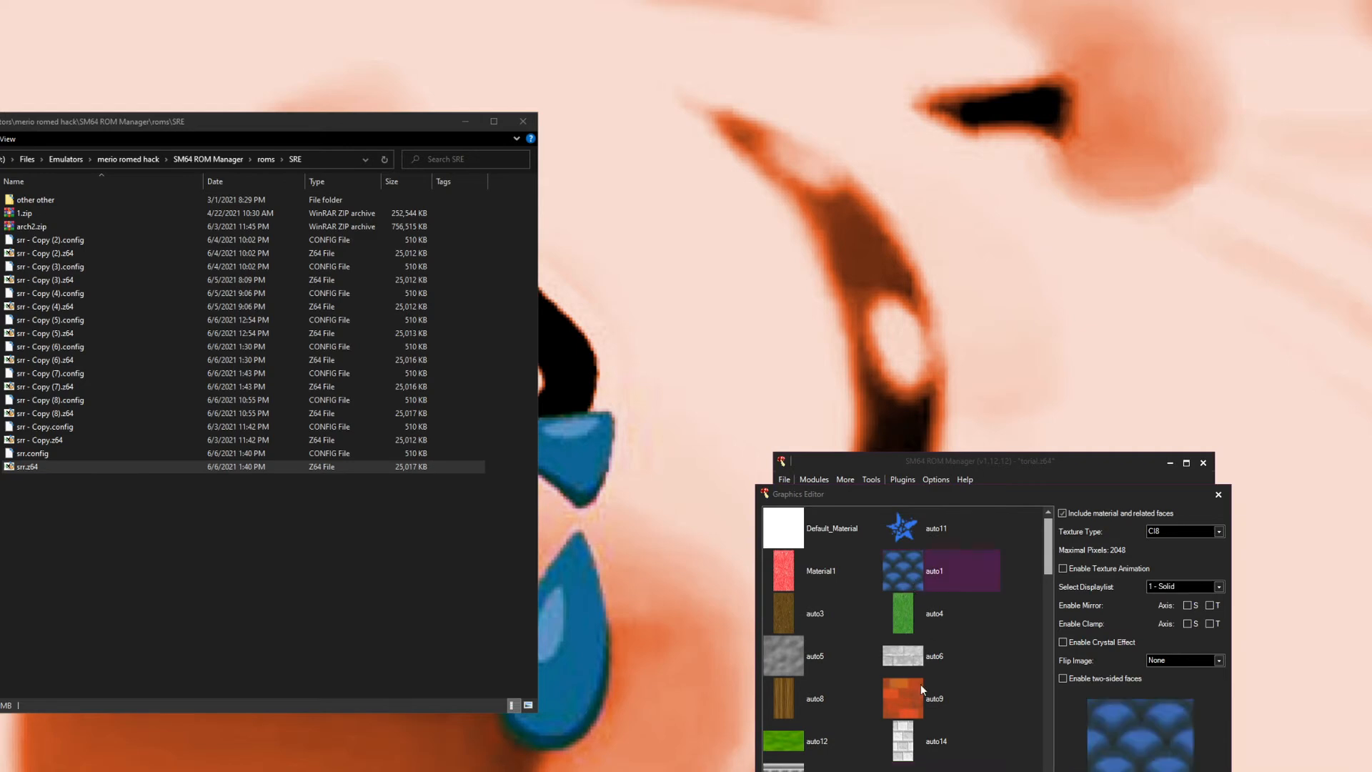
scroll(906, 696, "down", 10)
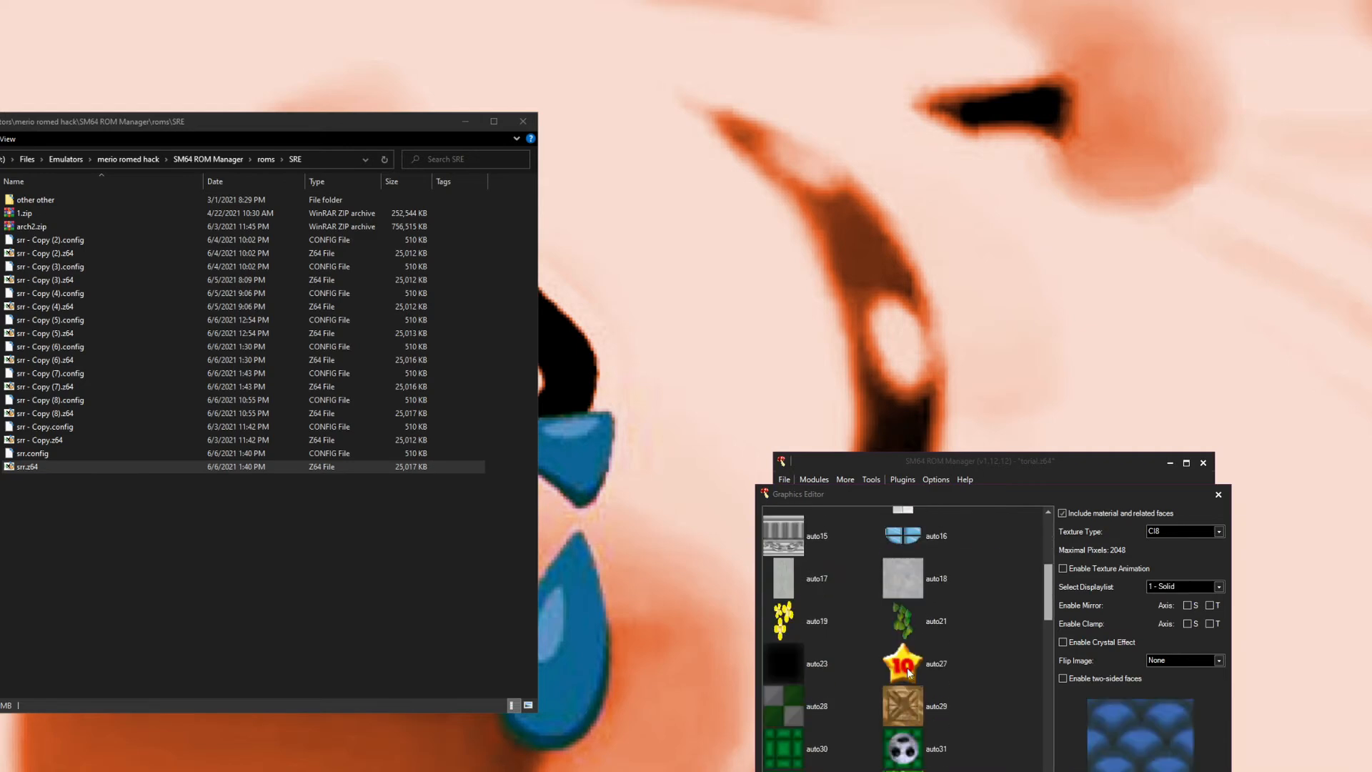
left_click(913, 672)
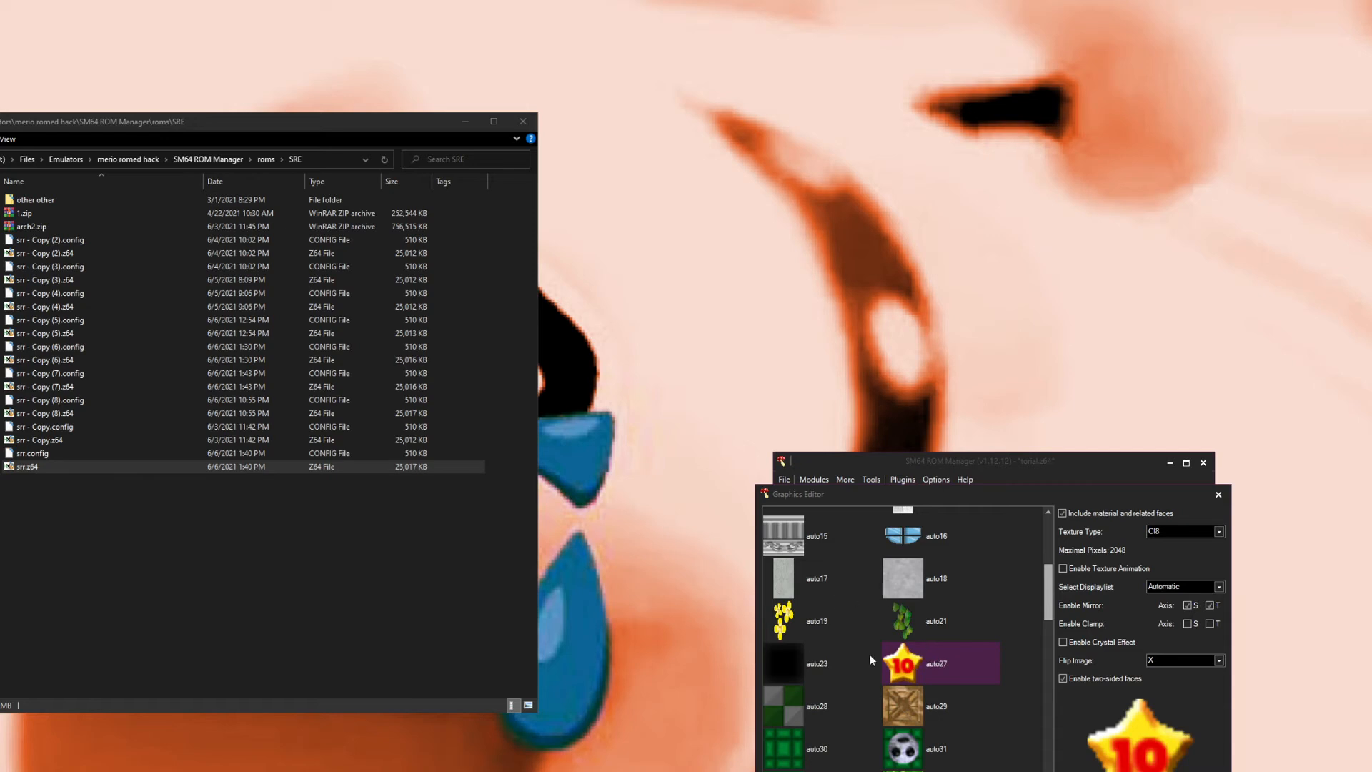
scroll(855, 654, "down", 10)
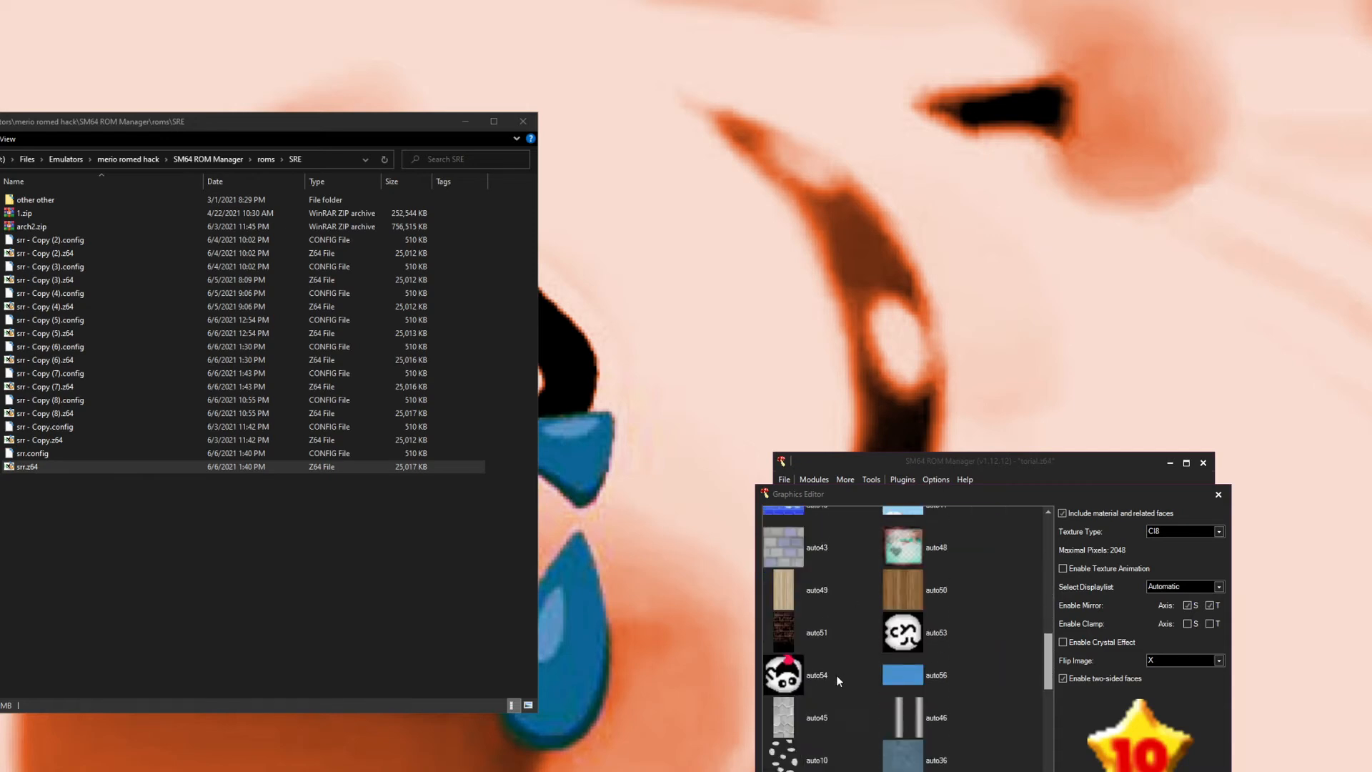
scroll(821, 681, "down", 8)
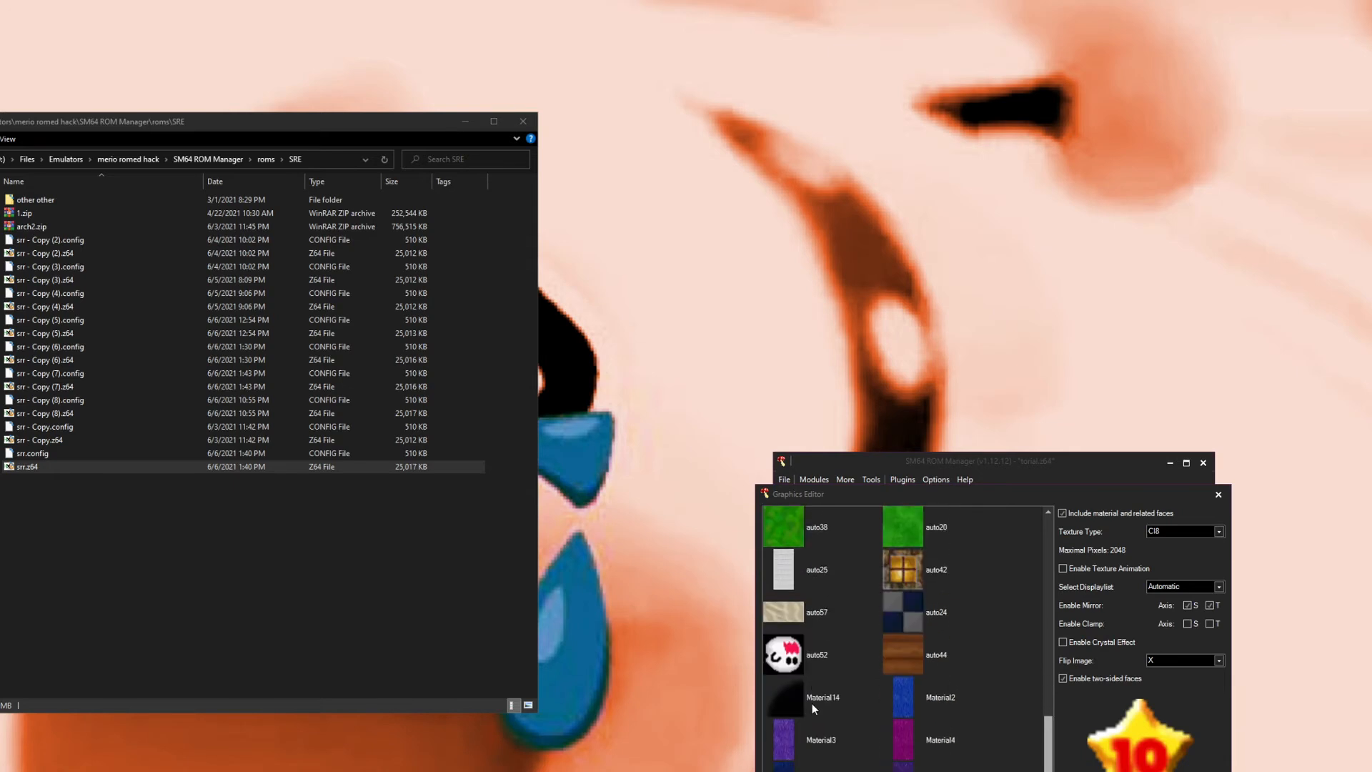
left_click(803, 696)
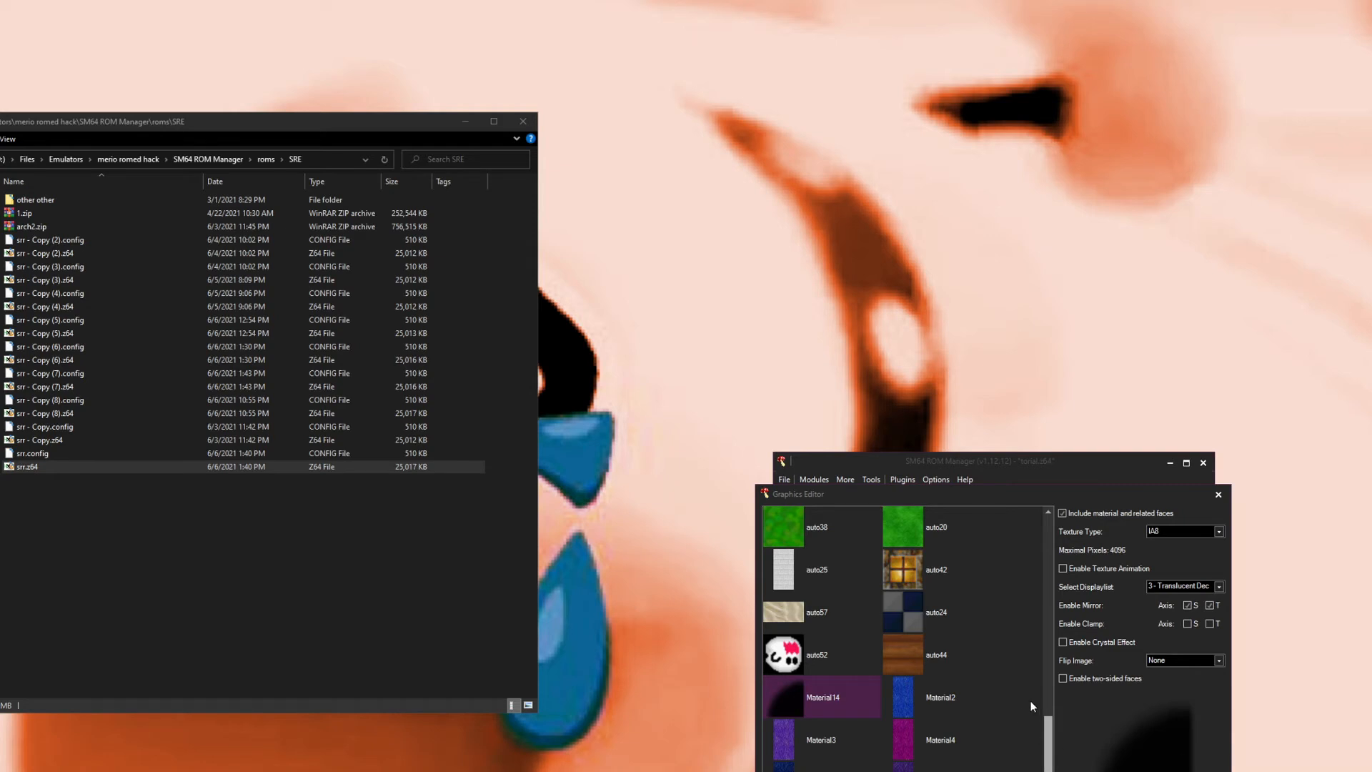
scroll(972, 674, "up", 5)
scroll(963, 675, "up", 8)
scroll(917, 662, "up", 3)
left_click(901, 665)
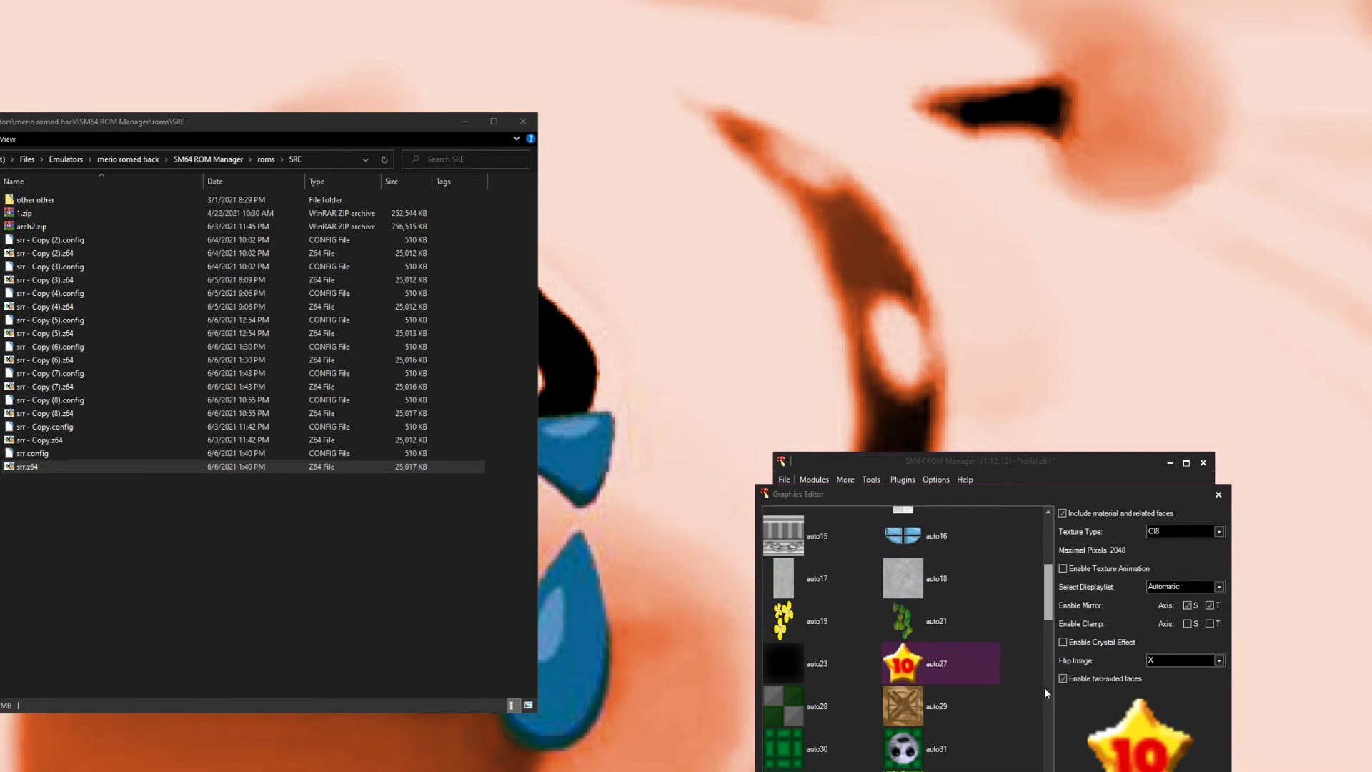
scroll(916, 671, "up", 4)
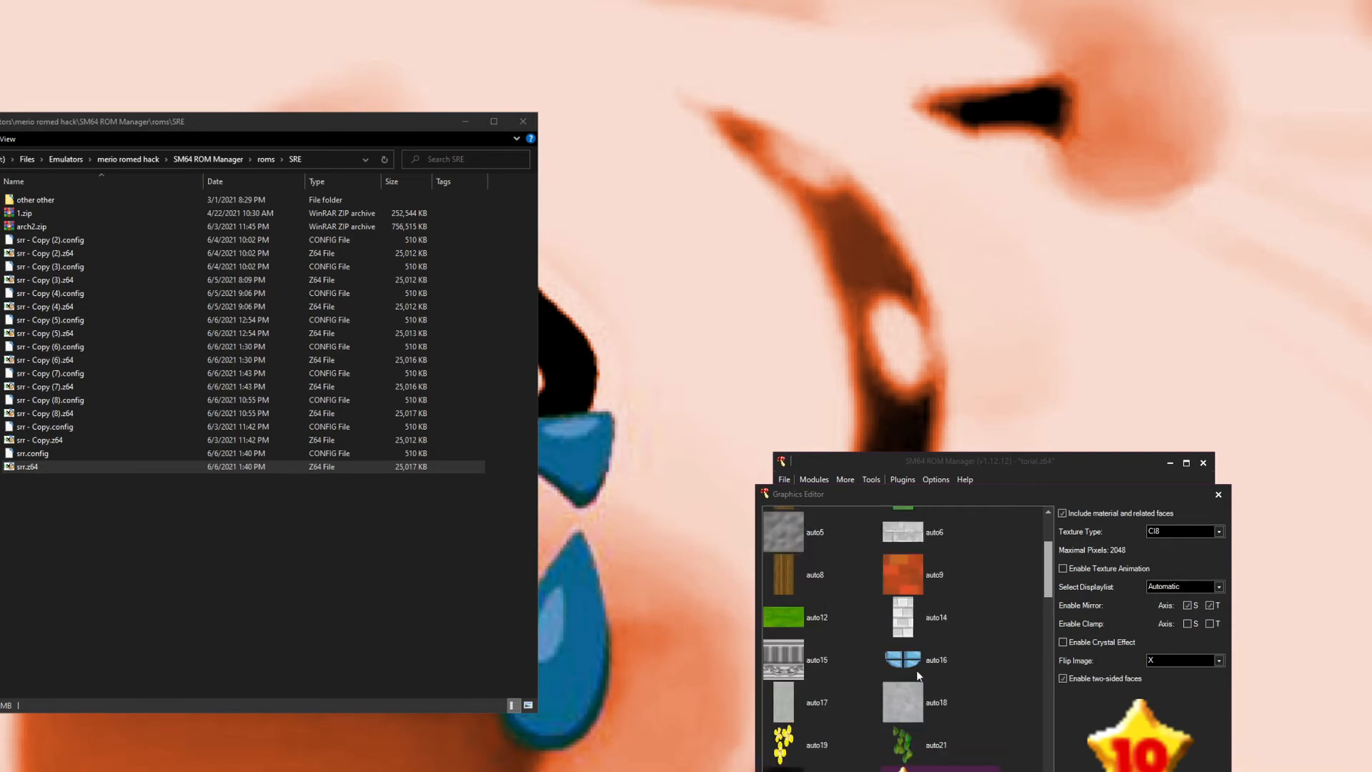
Step: Open the Collision Editor and inspect the collision types of auto5, auto11, Material1, auto16, auto9 and auto4
scroll(916, 670, "up", 2)
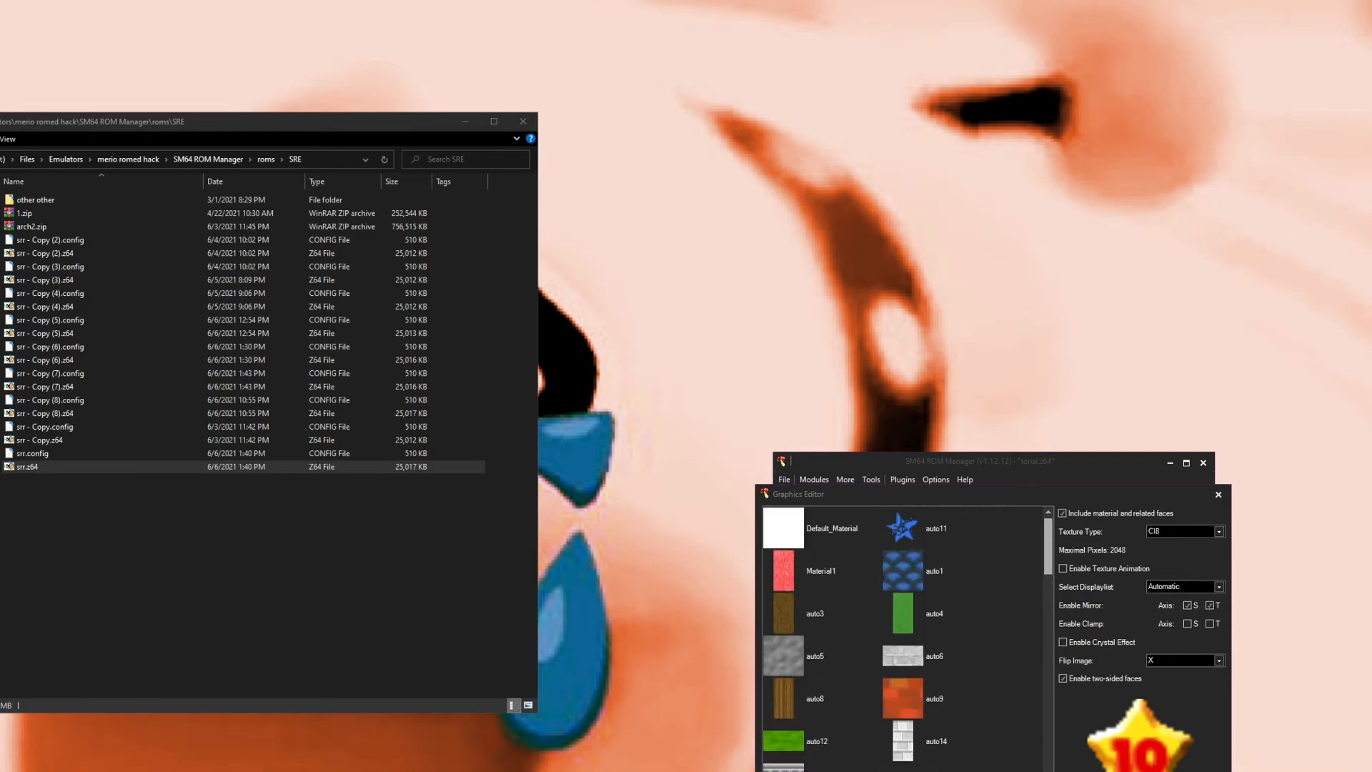
key("Escape")
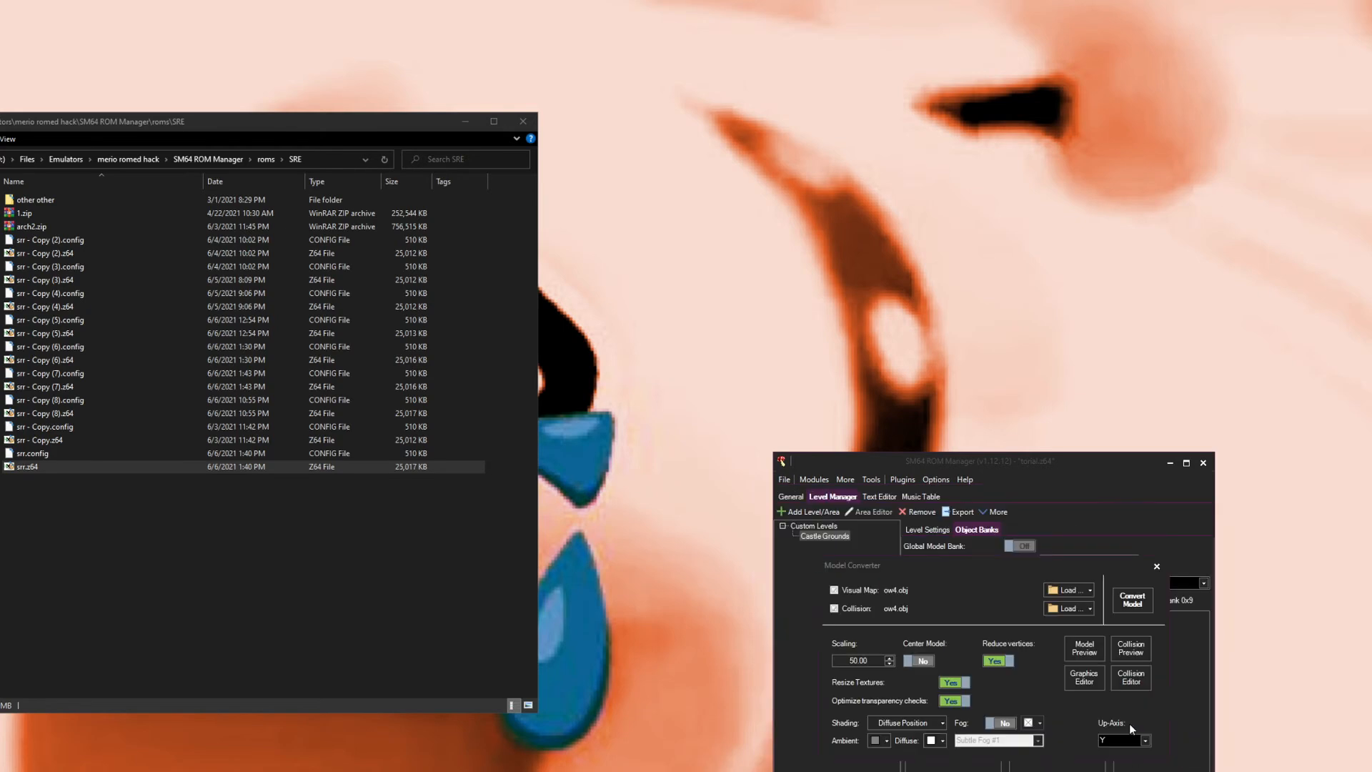
left_click(1128, 677)
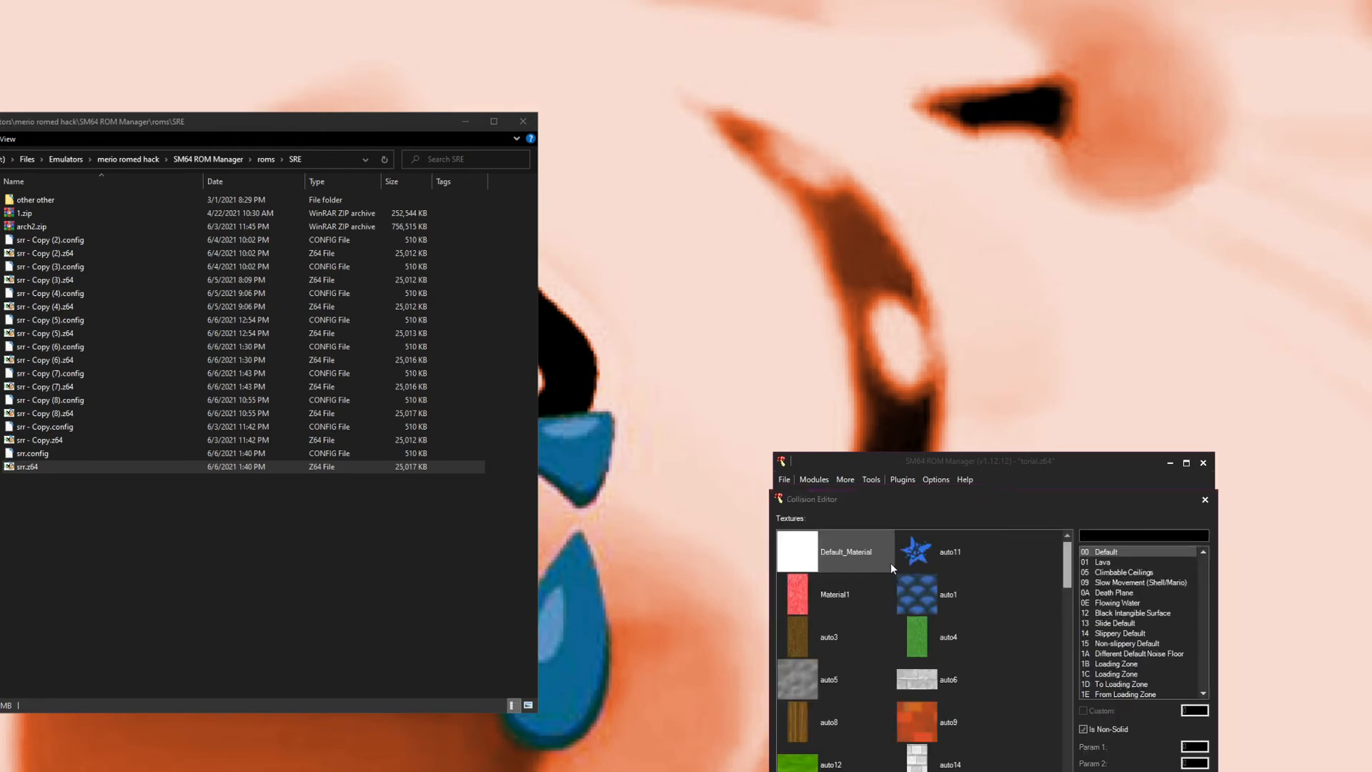
left_click(829, 682)
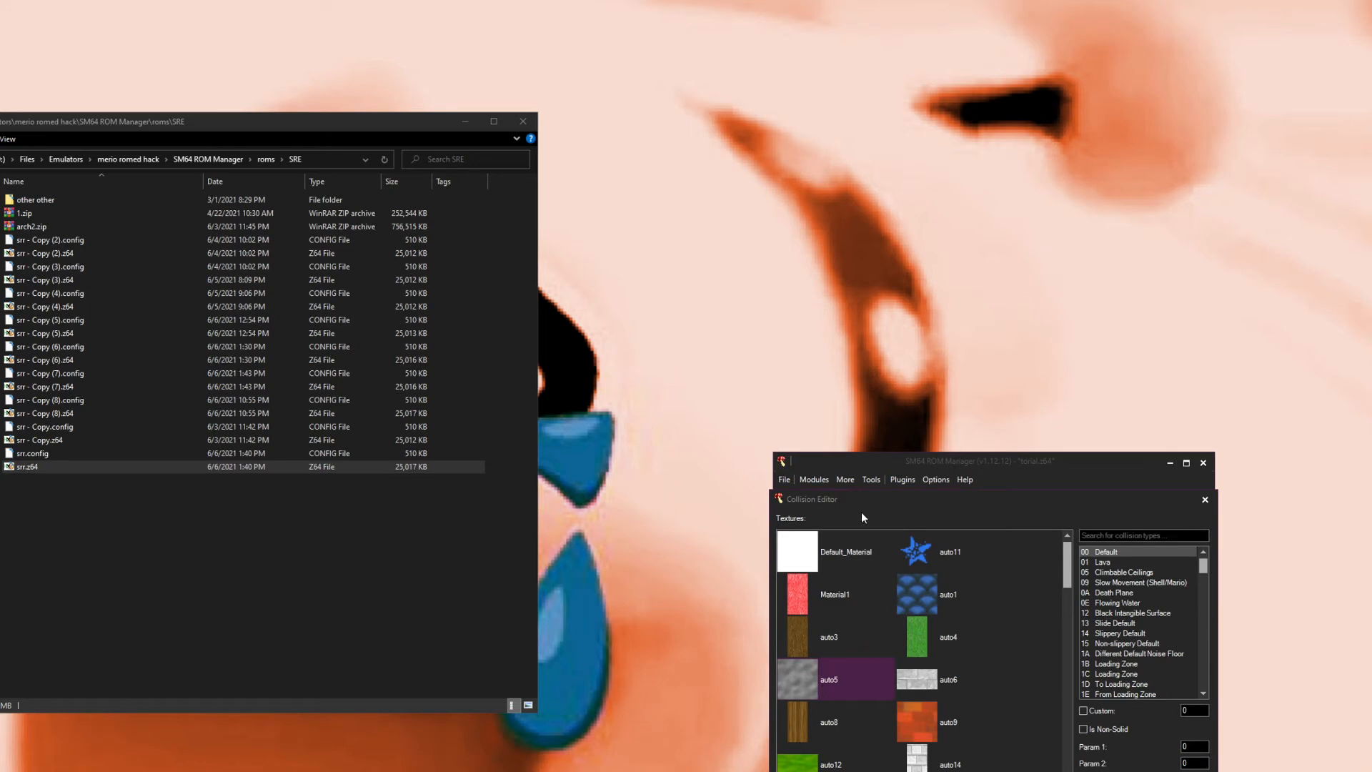
left_click(930, 548)
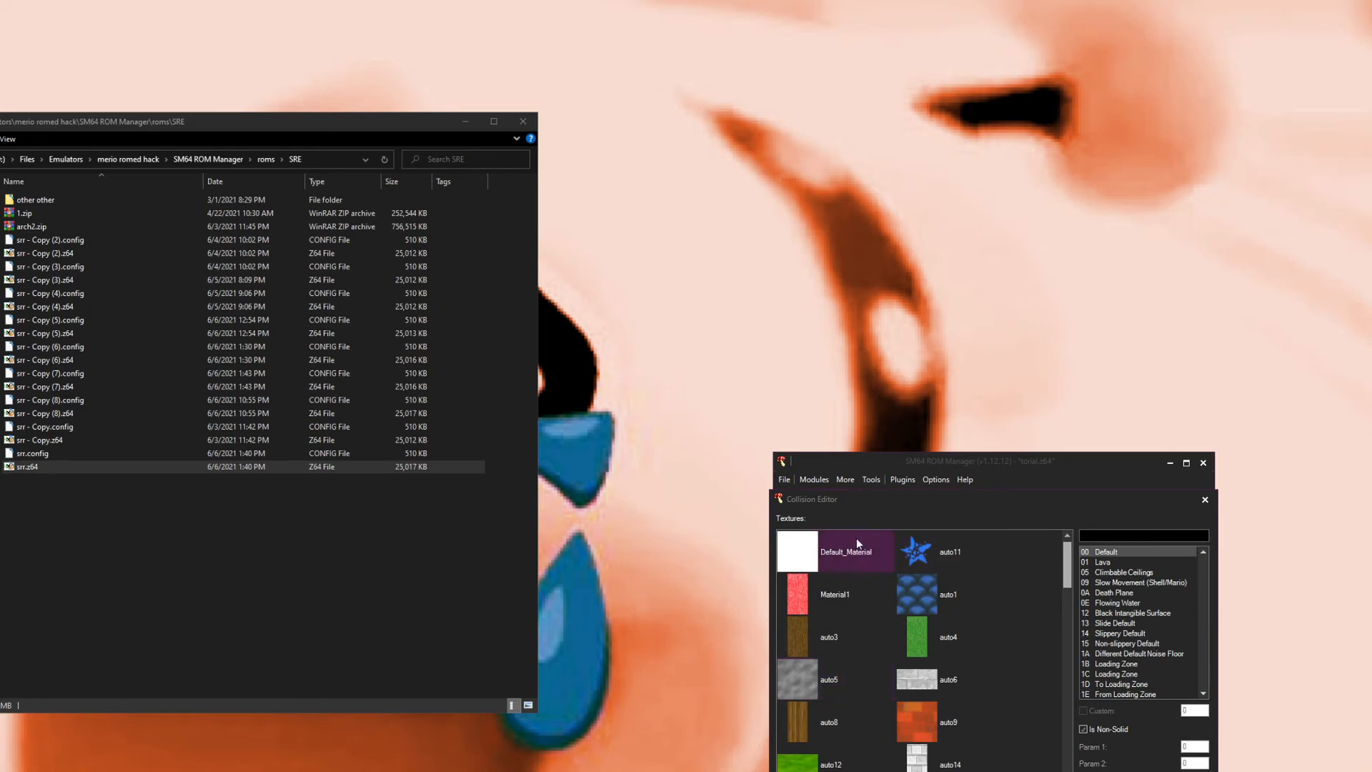
left_click(838, 593)
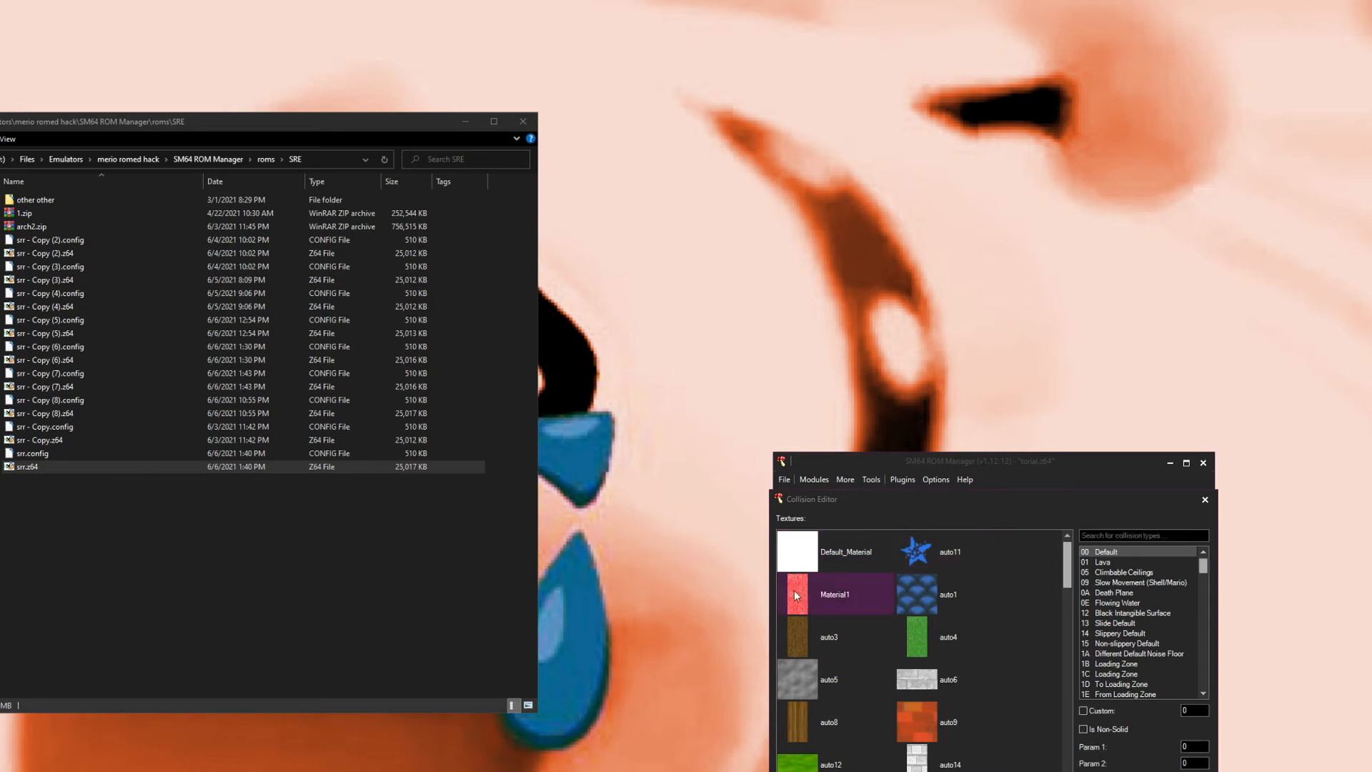
scroll(857, 632, "down", 2)
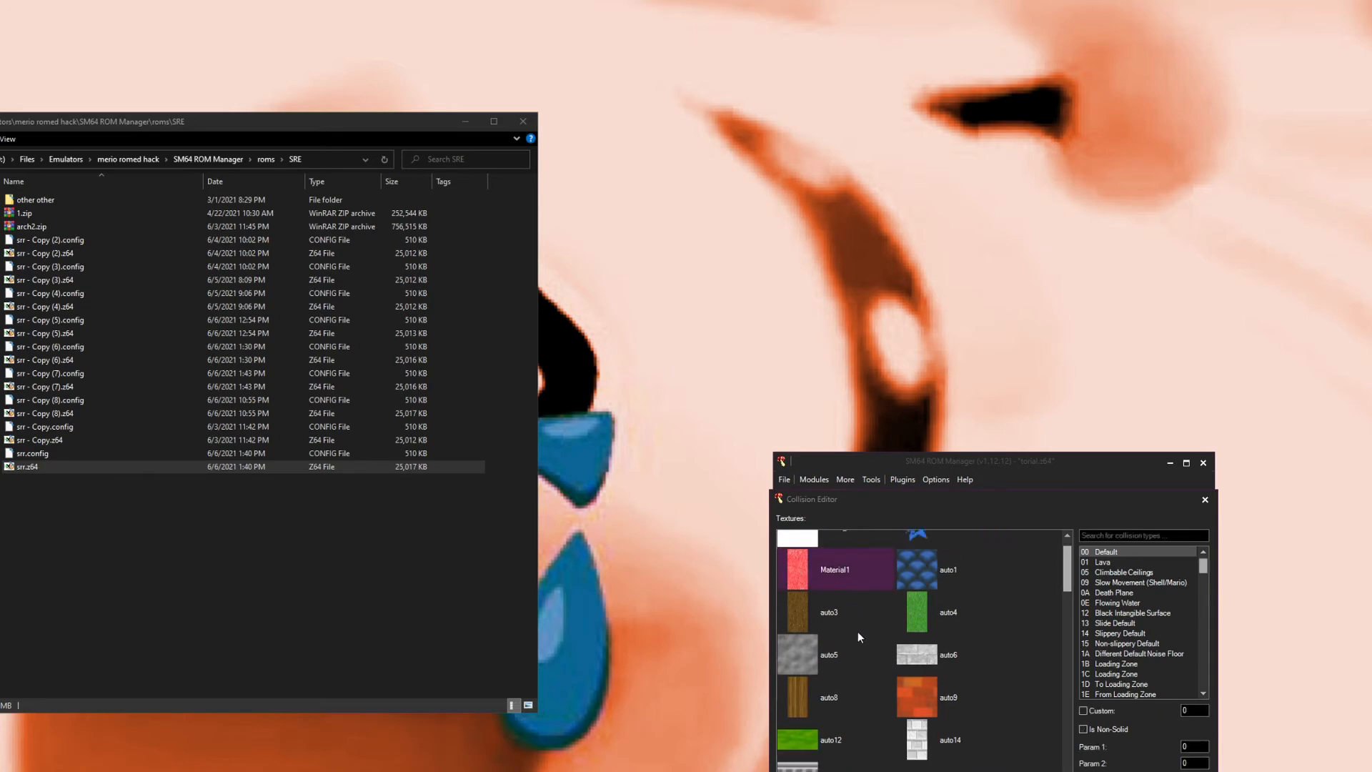
left_click(915, 735)
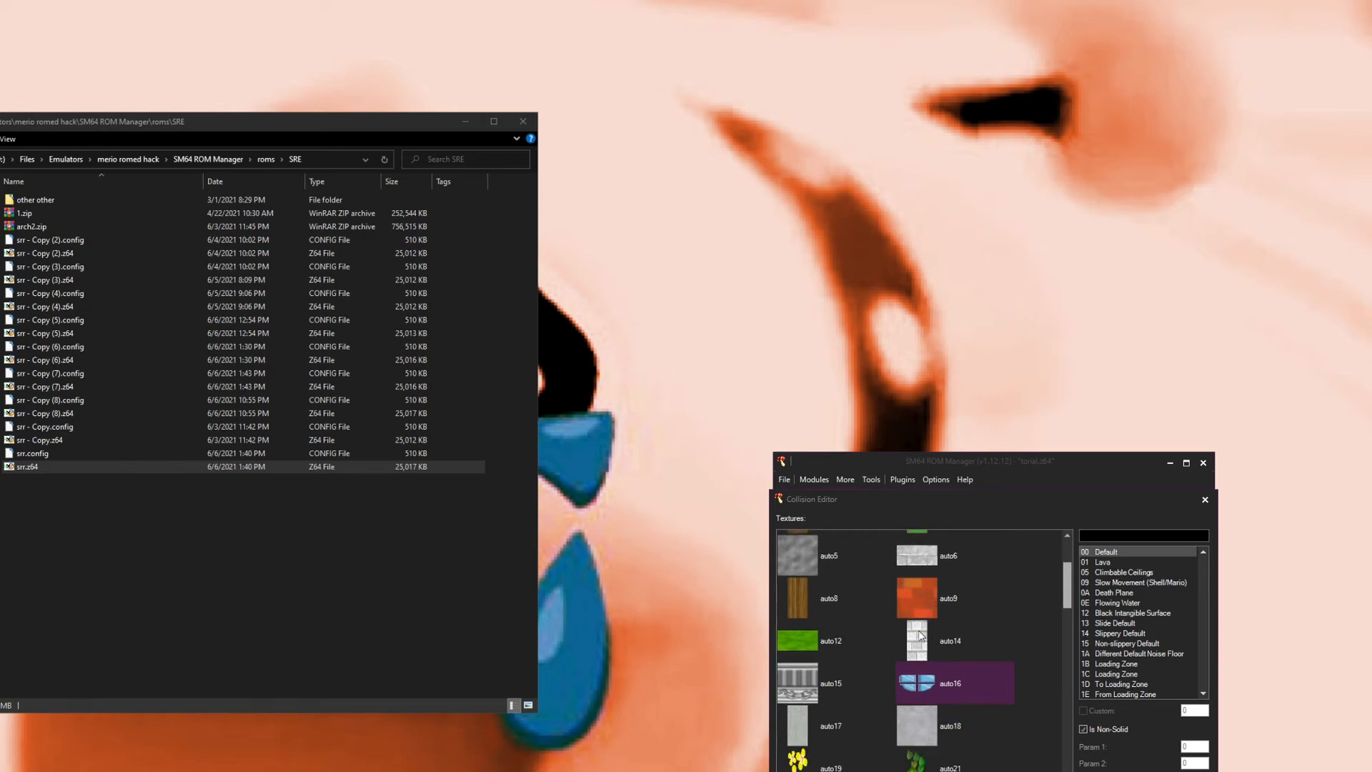
left_click(917, 641)
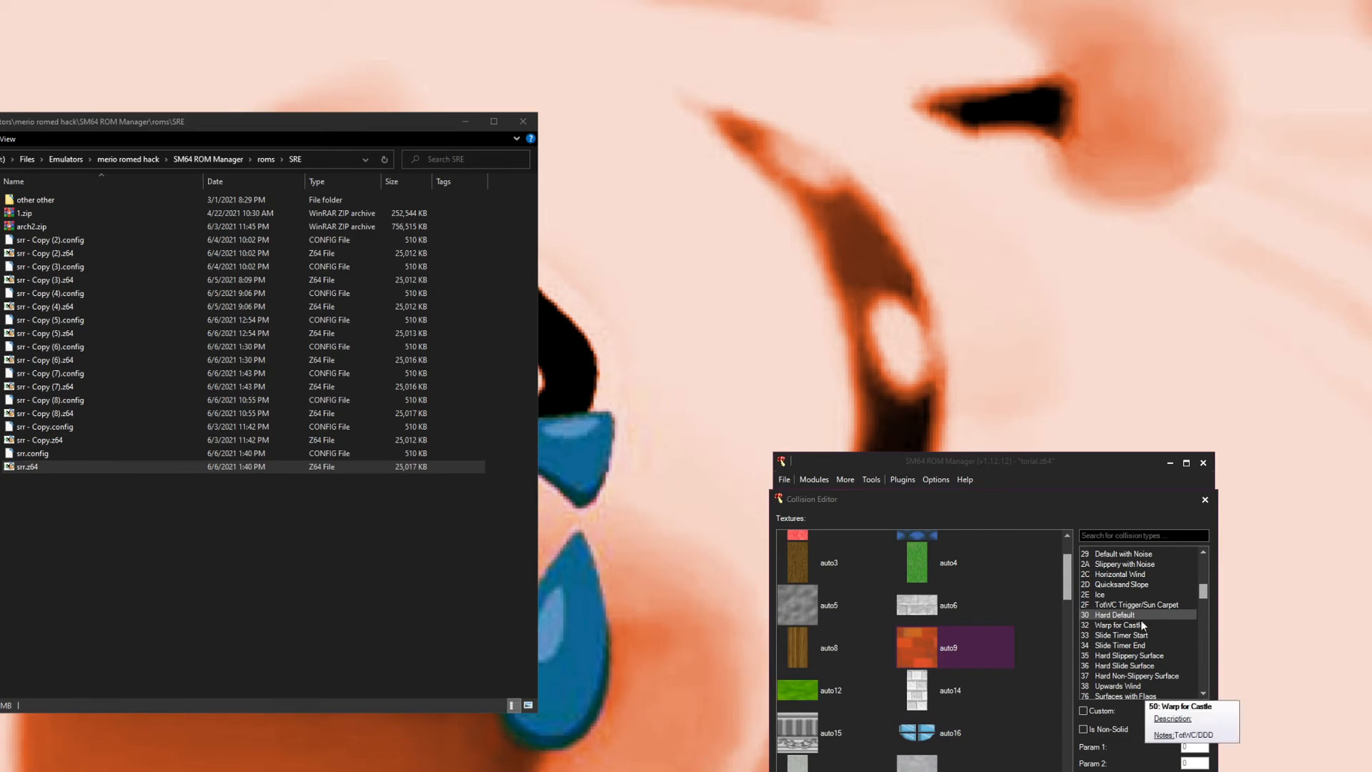
mouse_move(1130, 615)
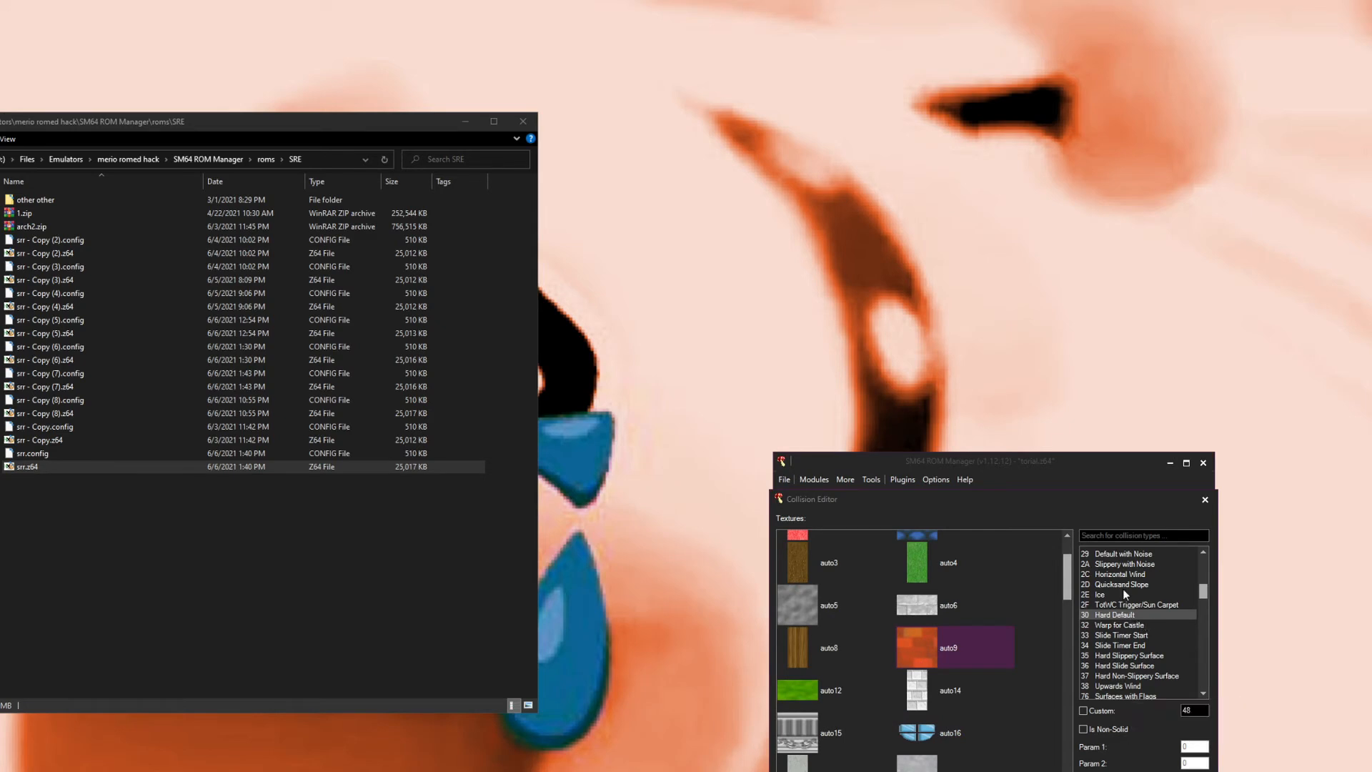
left_click(932, 551)
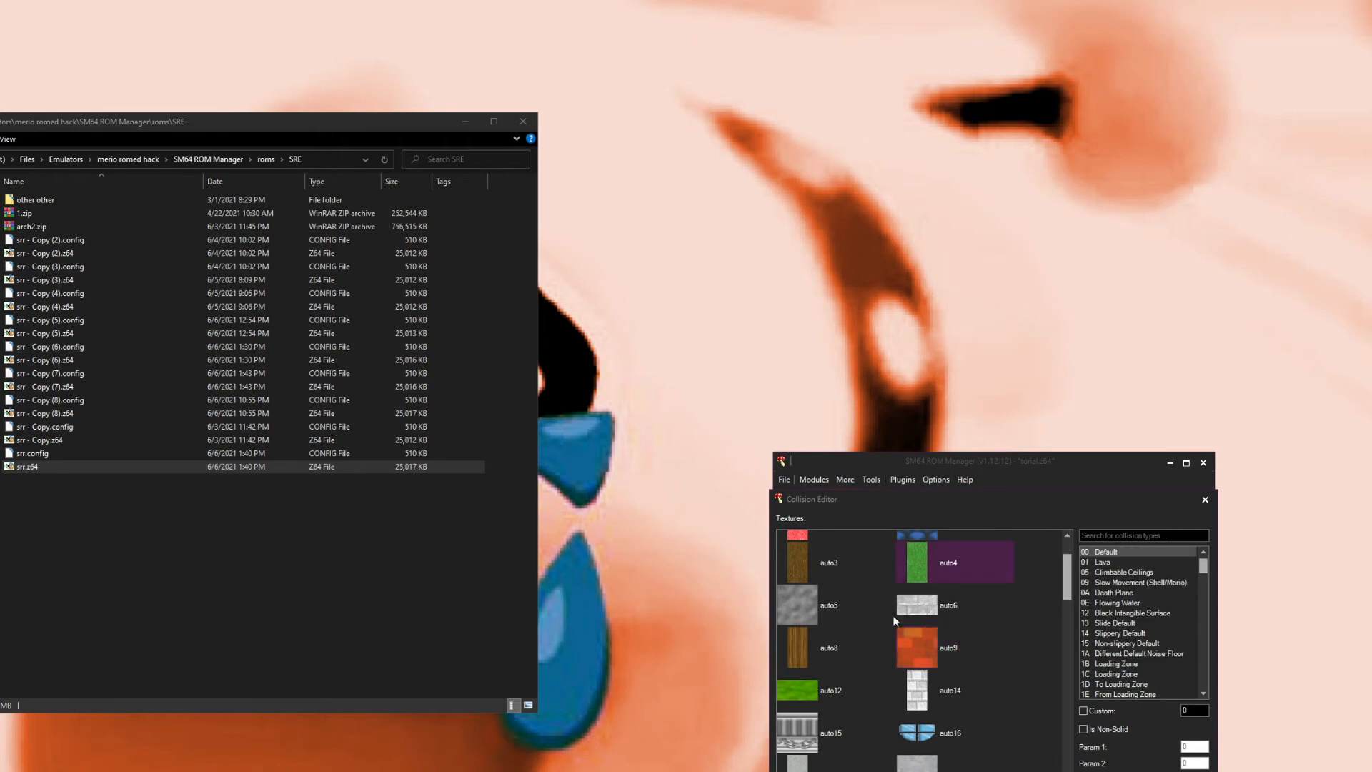
Step: Scroll further down the texture list and inspect the collision settings of auto29, auto34, auto46, auto10 and auto37
scroll(863, 641, "down", 8)
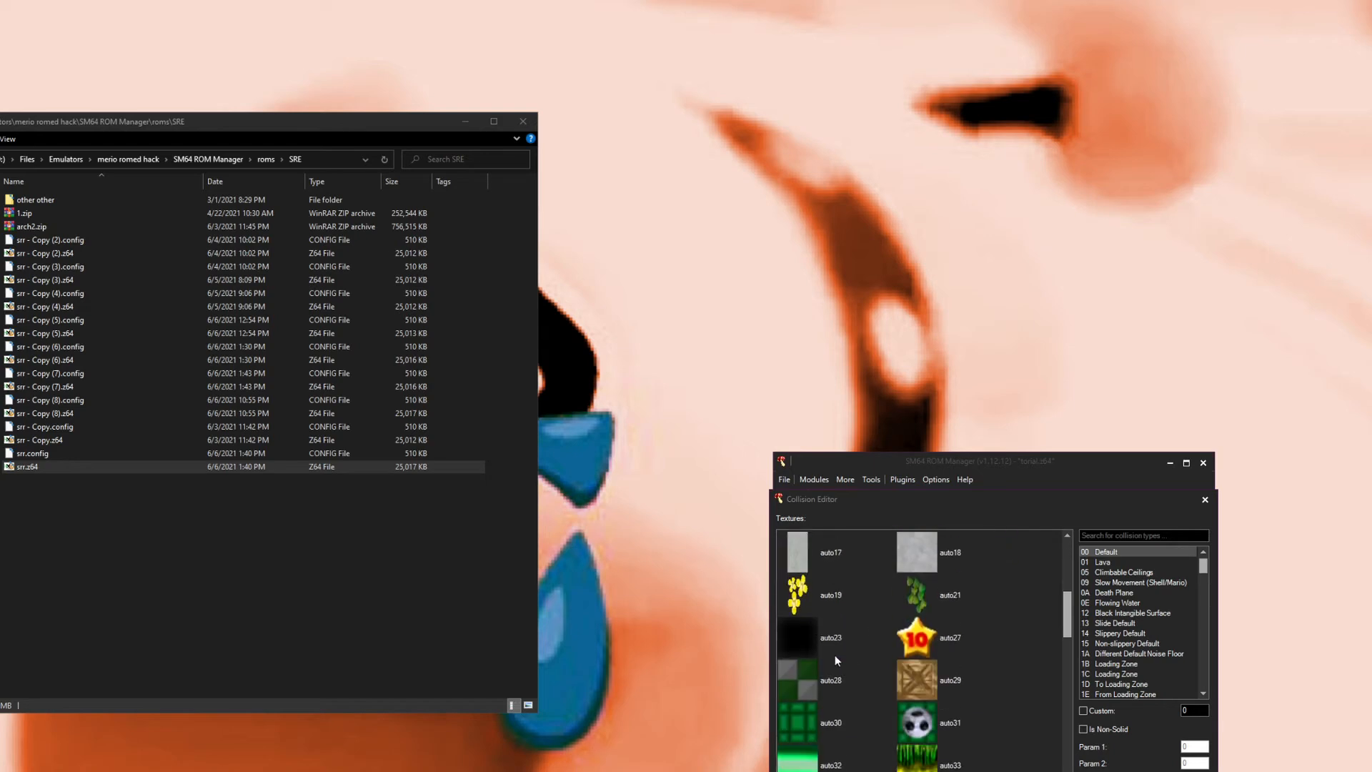
left_click(903, 690)
left_click(863, 731)
scroll(869, 711, "down", 5)
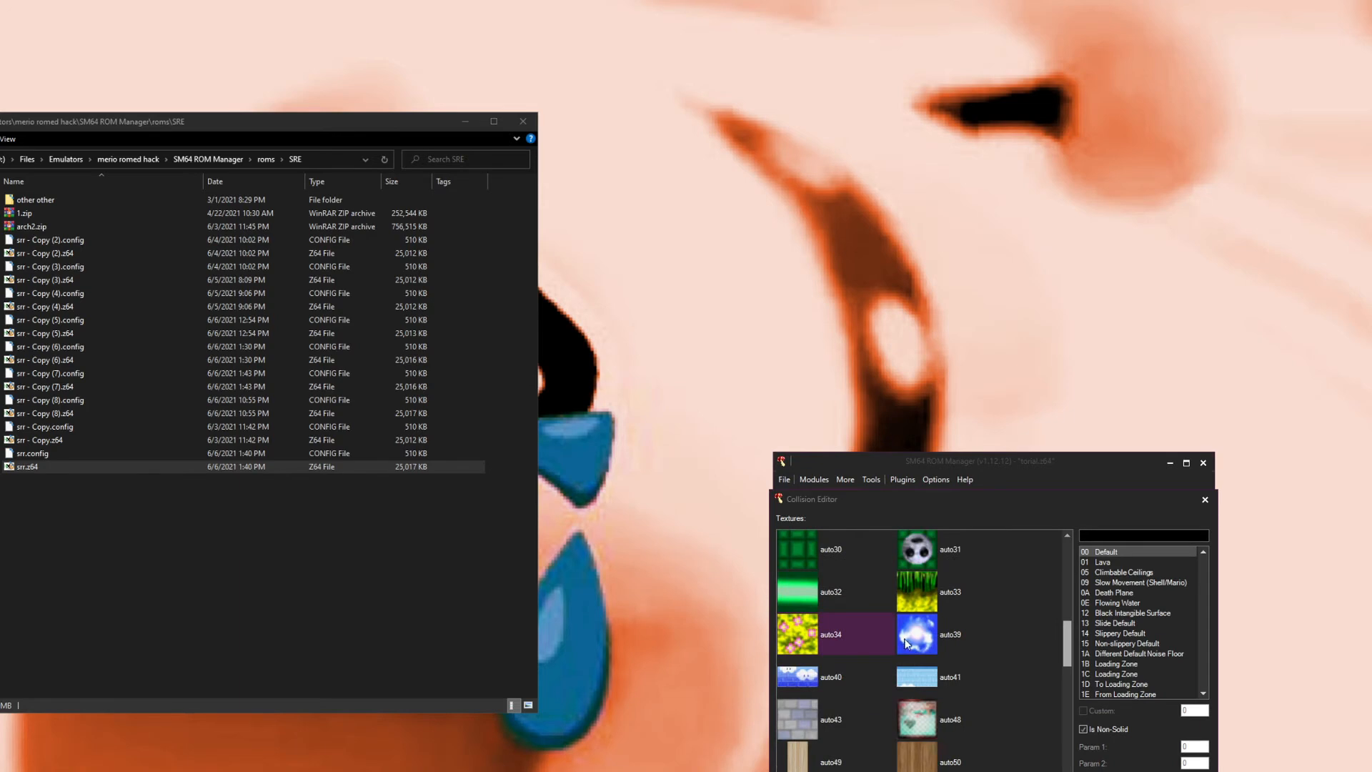
scroll(883, 707, "down", 1)
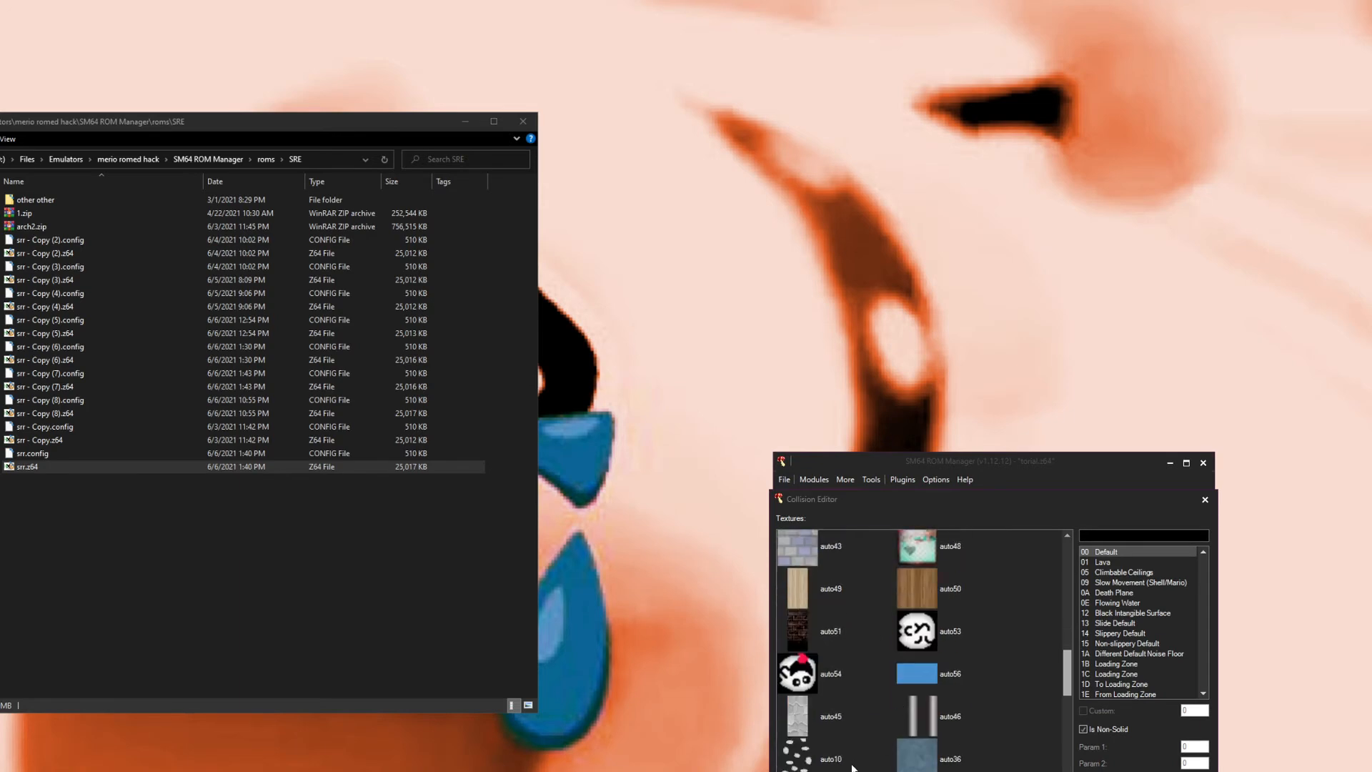
left_click(906, 716)
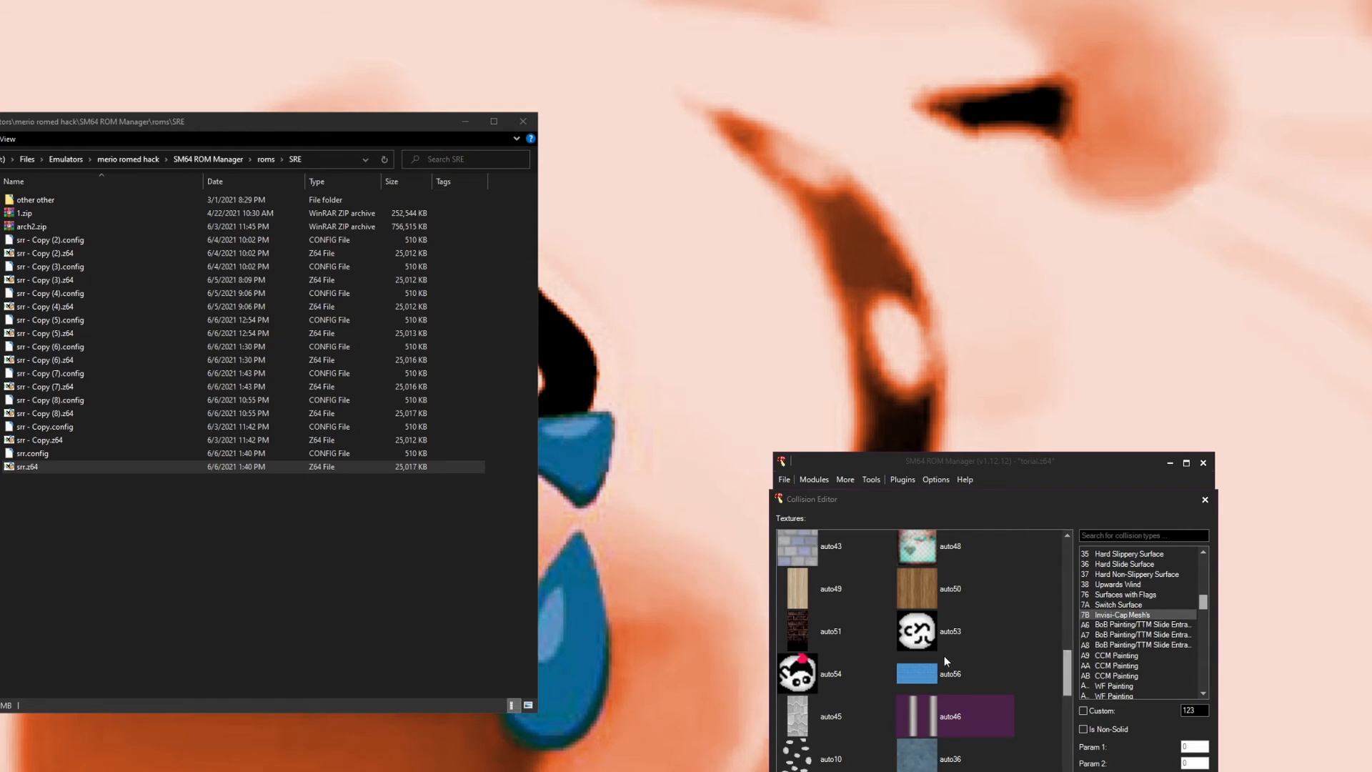
left_click(815, 759)
scroll(831, 754, "down", 2)
left_click(829, 735)
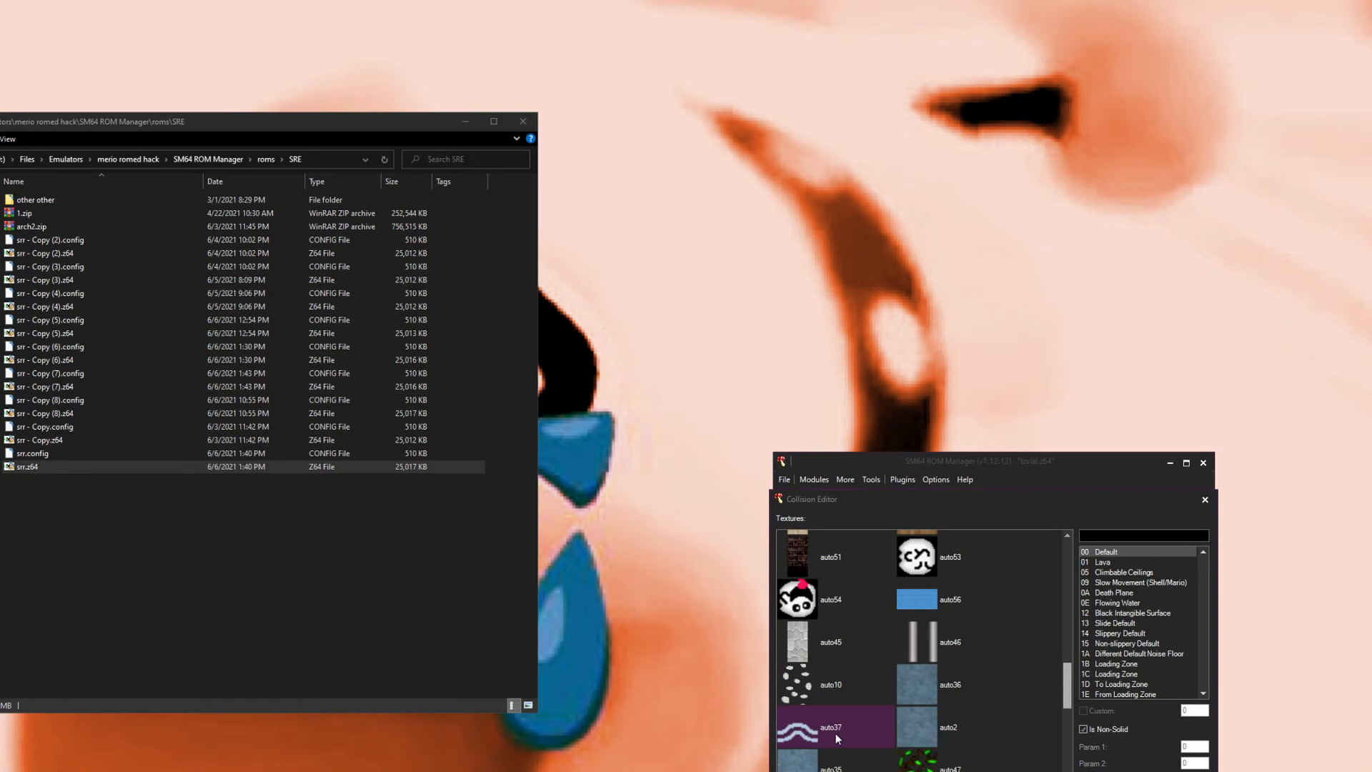
scroll(812, 730, "down", 3)
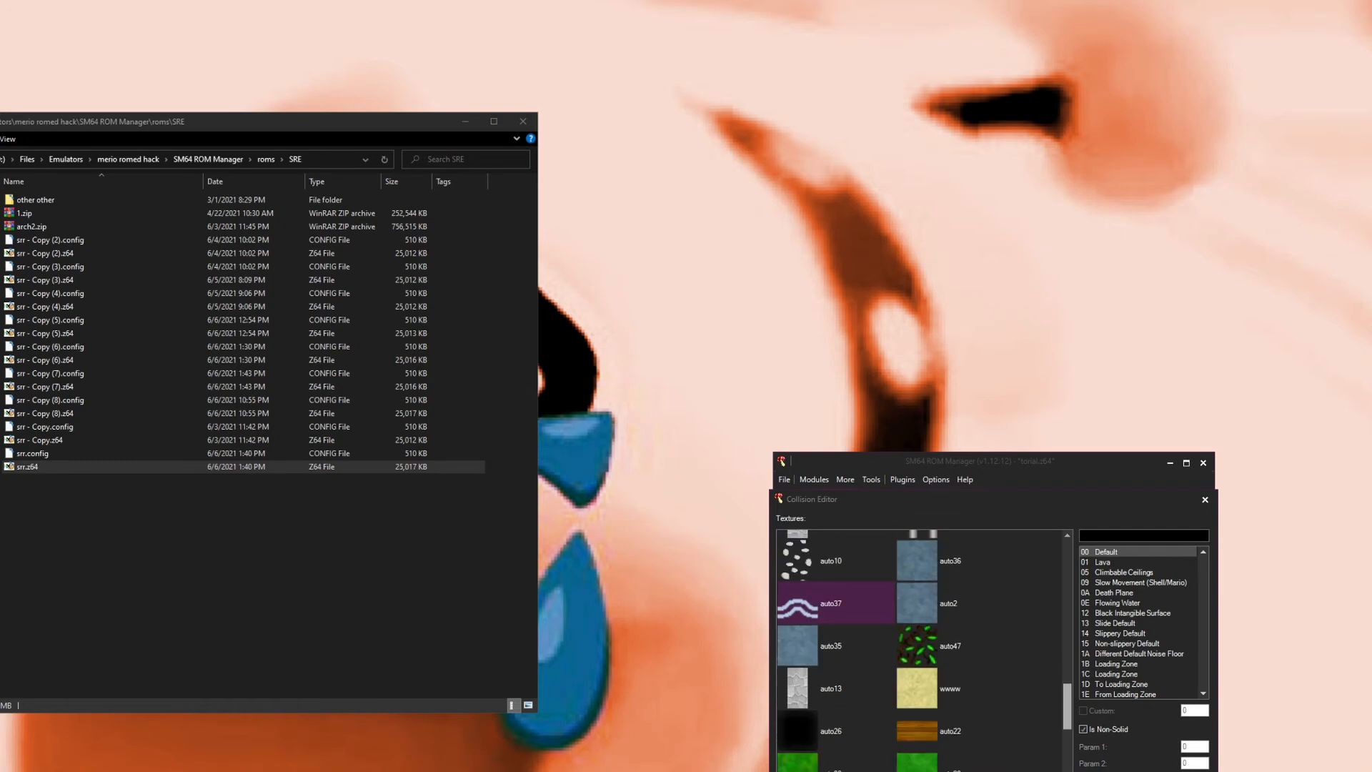
Step: Return to the Graphics Editor and review the display list and texture settings of auto37, Material5, Material13, Material2 and auto57
left_click(1100, 771)
left_click(1079, 676)
scroll(876, 674, "down", 3)
scroll(829, 677, "down", 10)
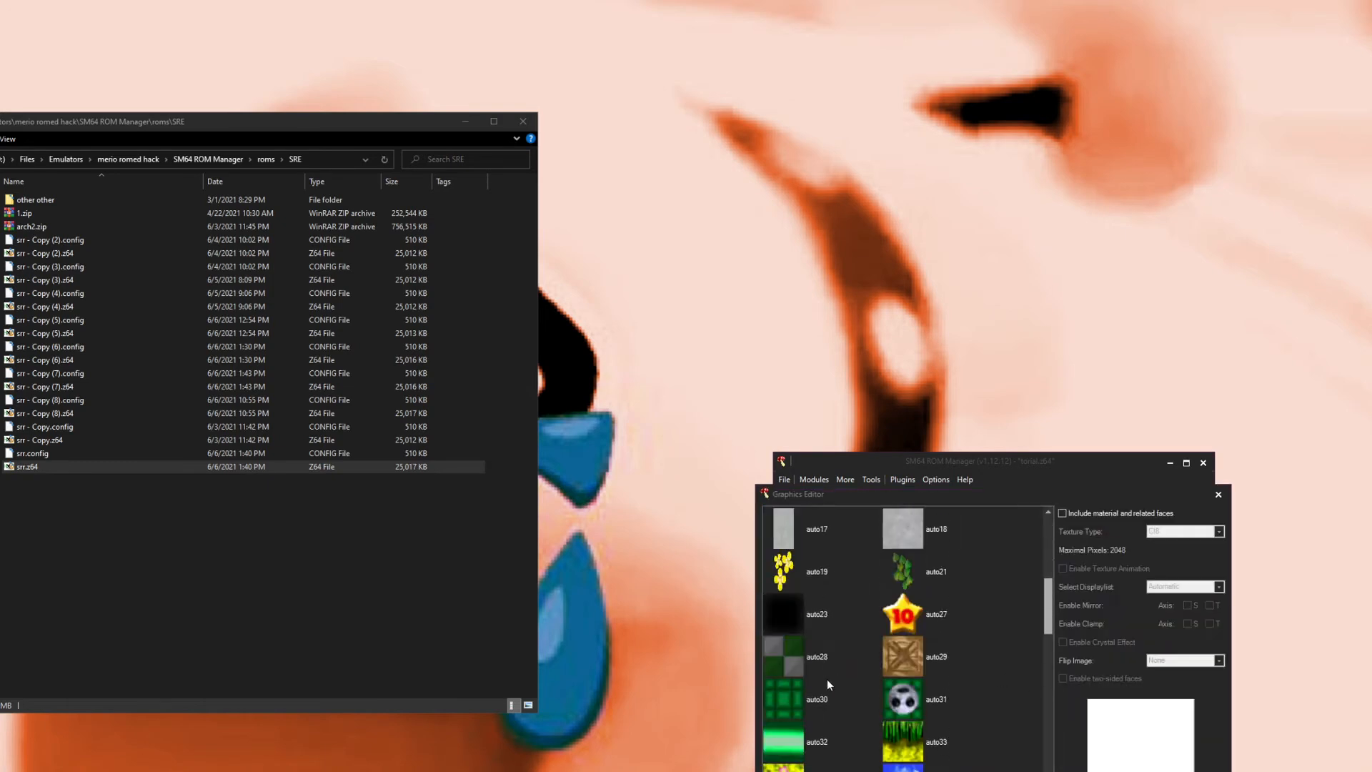
left_click(804, 661)
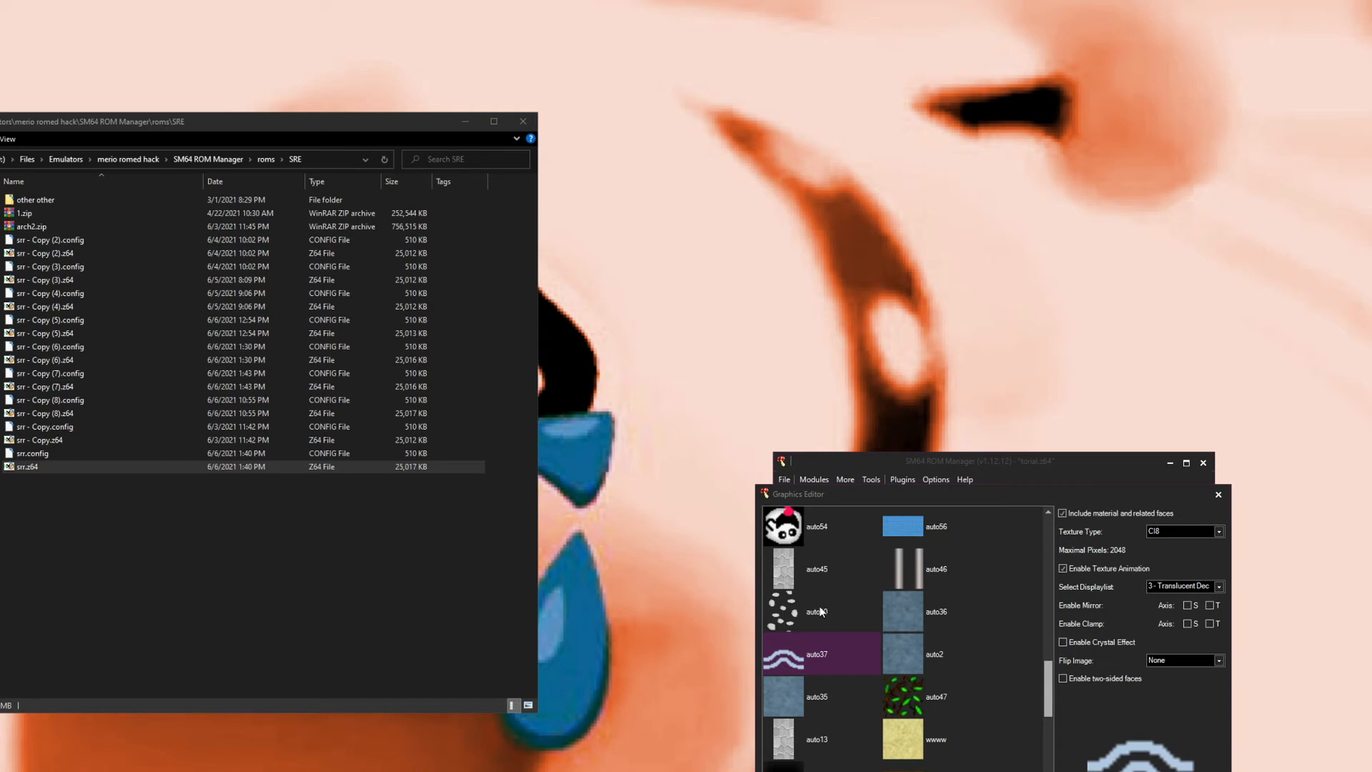
scroll(856, 673, "down", 5)
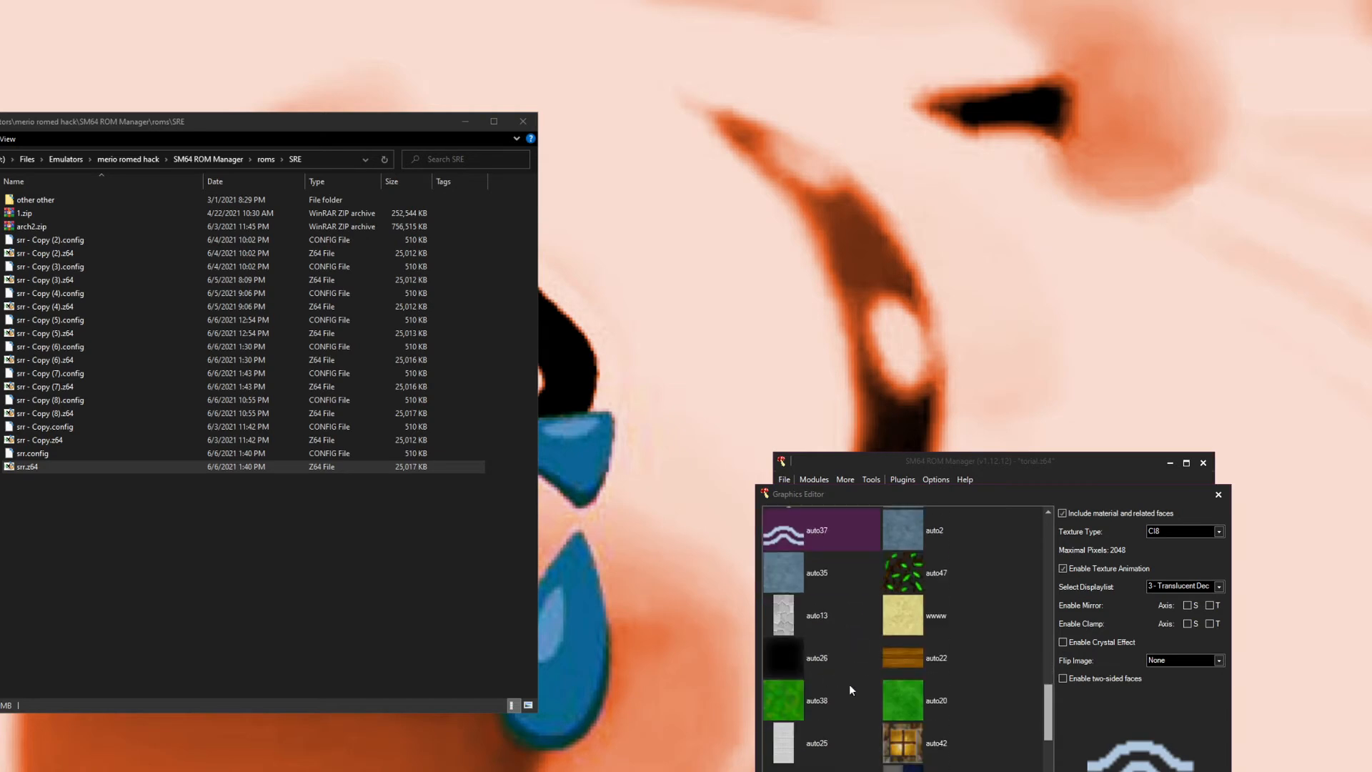
scroll(851, 688, "down", 1)
scroll(878, 582, "down", 6)
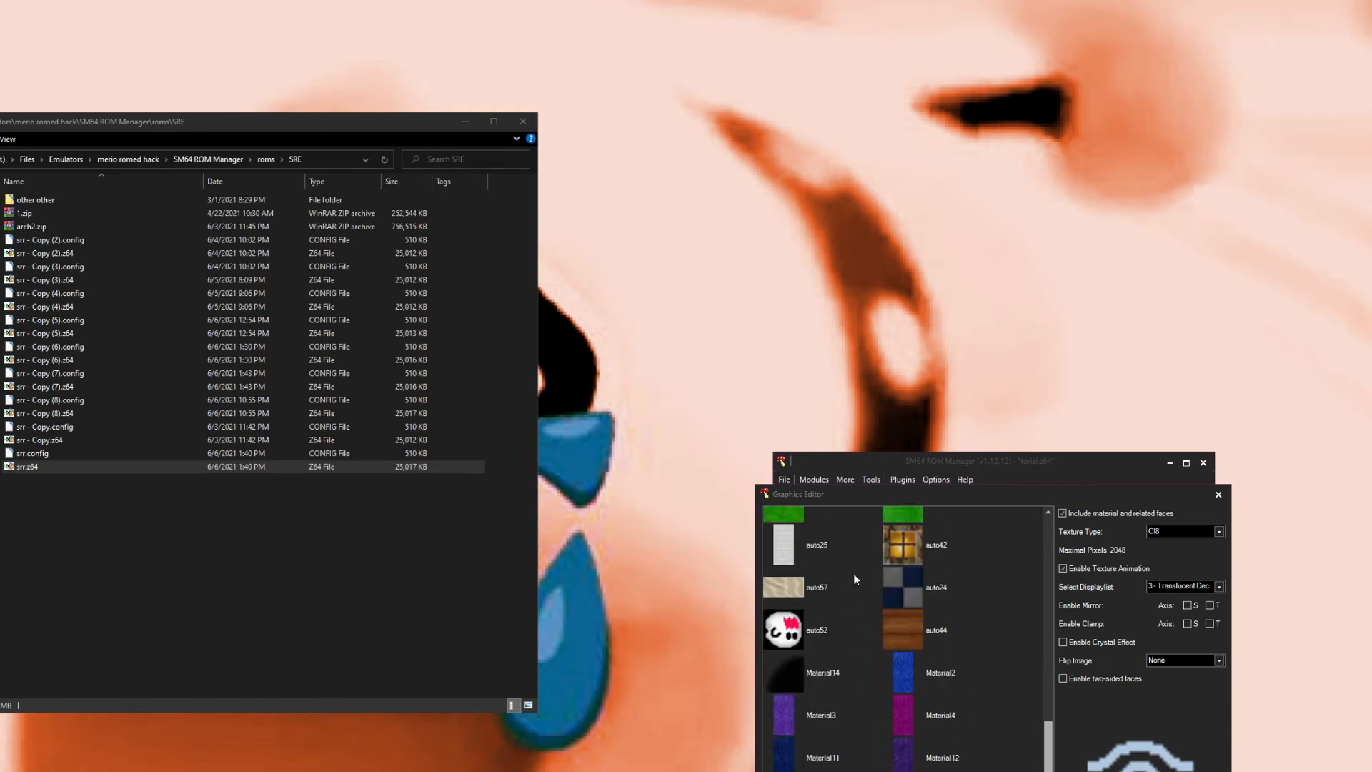
scroll(830, 691, "up", 1)
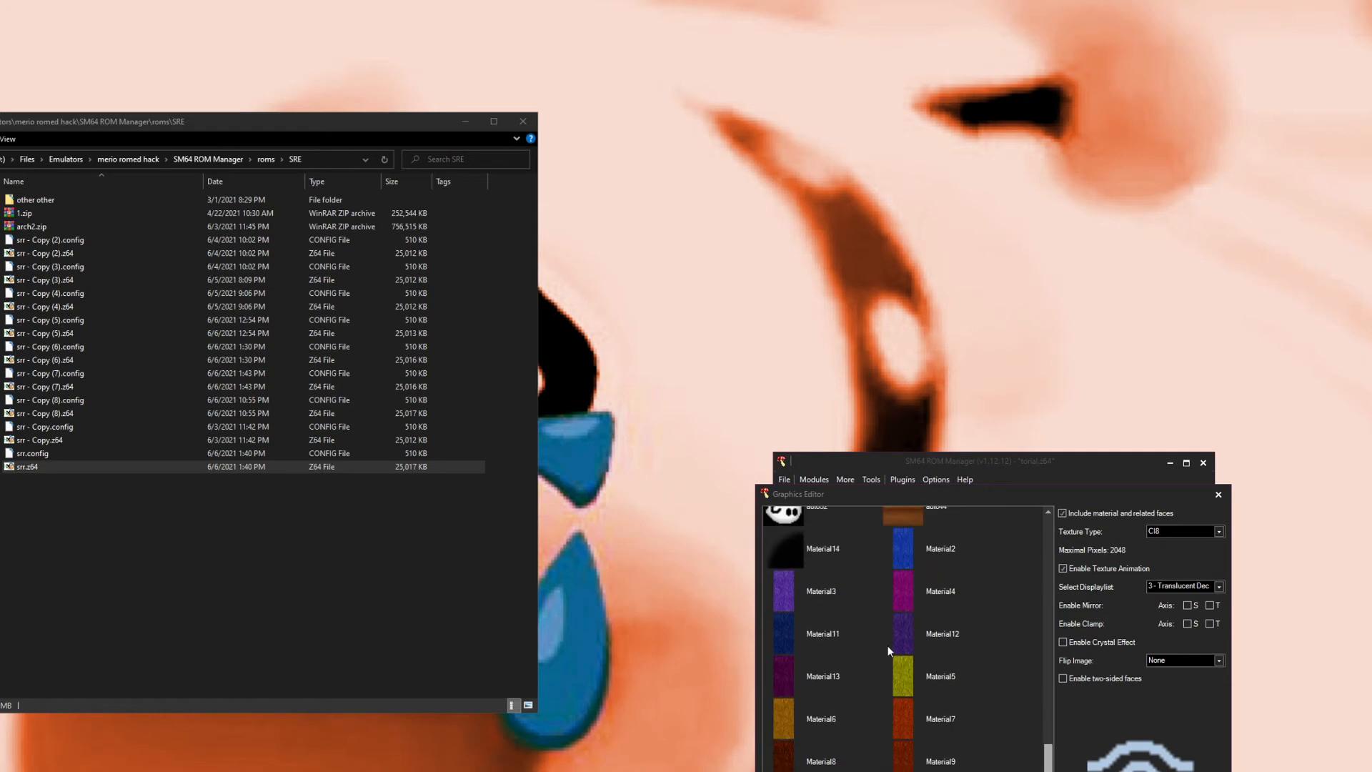
left_click(915, 675)
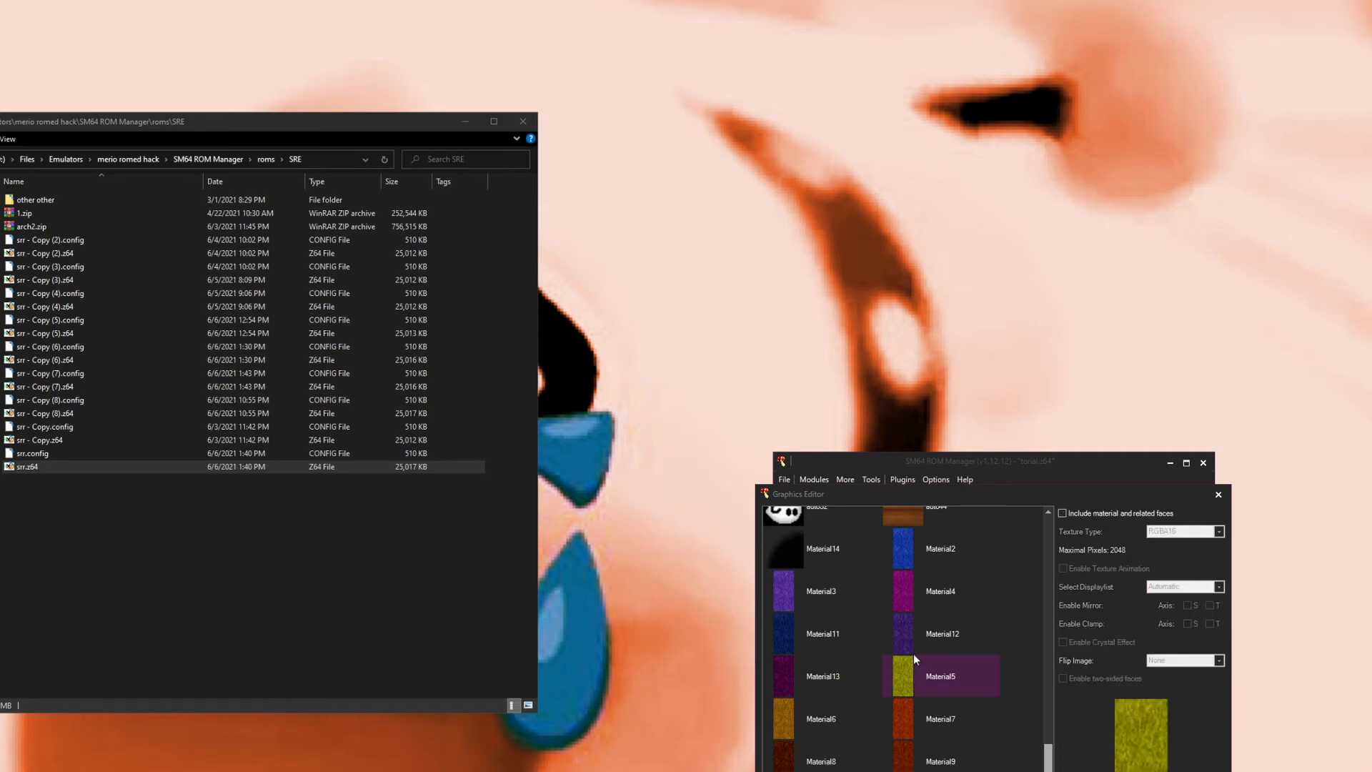
scroll(809, 611, "down", 1)
scroll(826, 666, "up", 2)
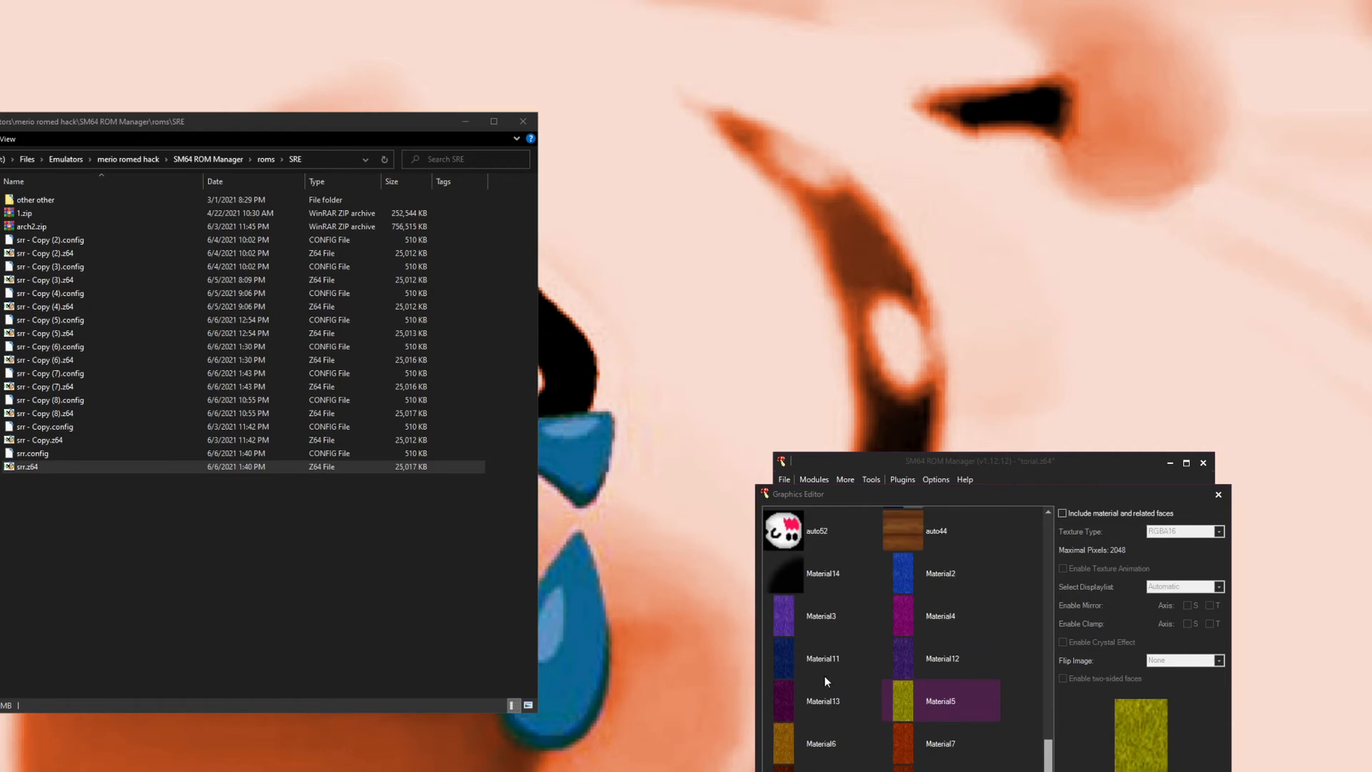
left_click(815, 693)
scroll(857, 697, "down", 1)
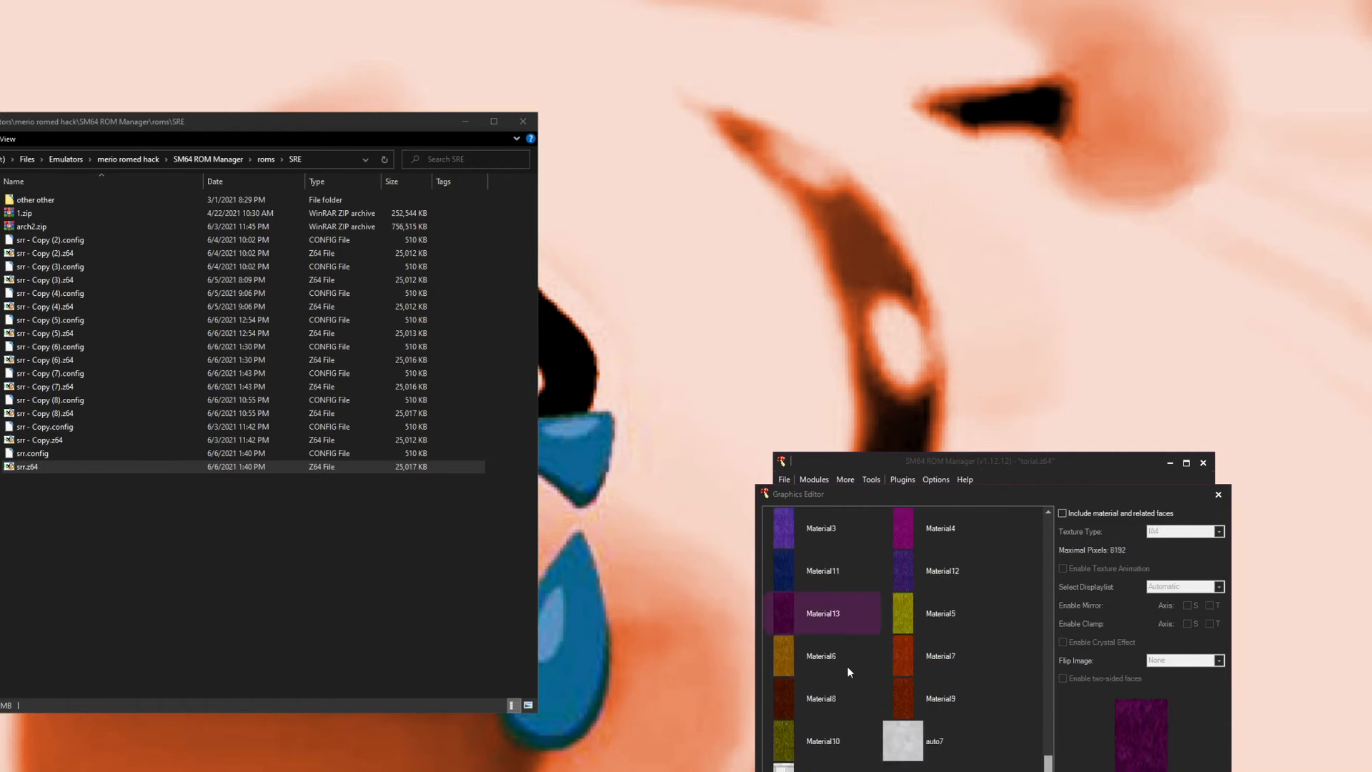
scroll(850, 666, "up", 1)
left_click(911, 545)
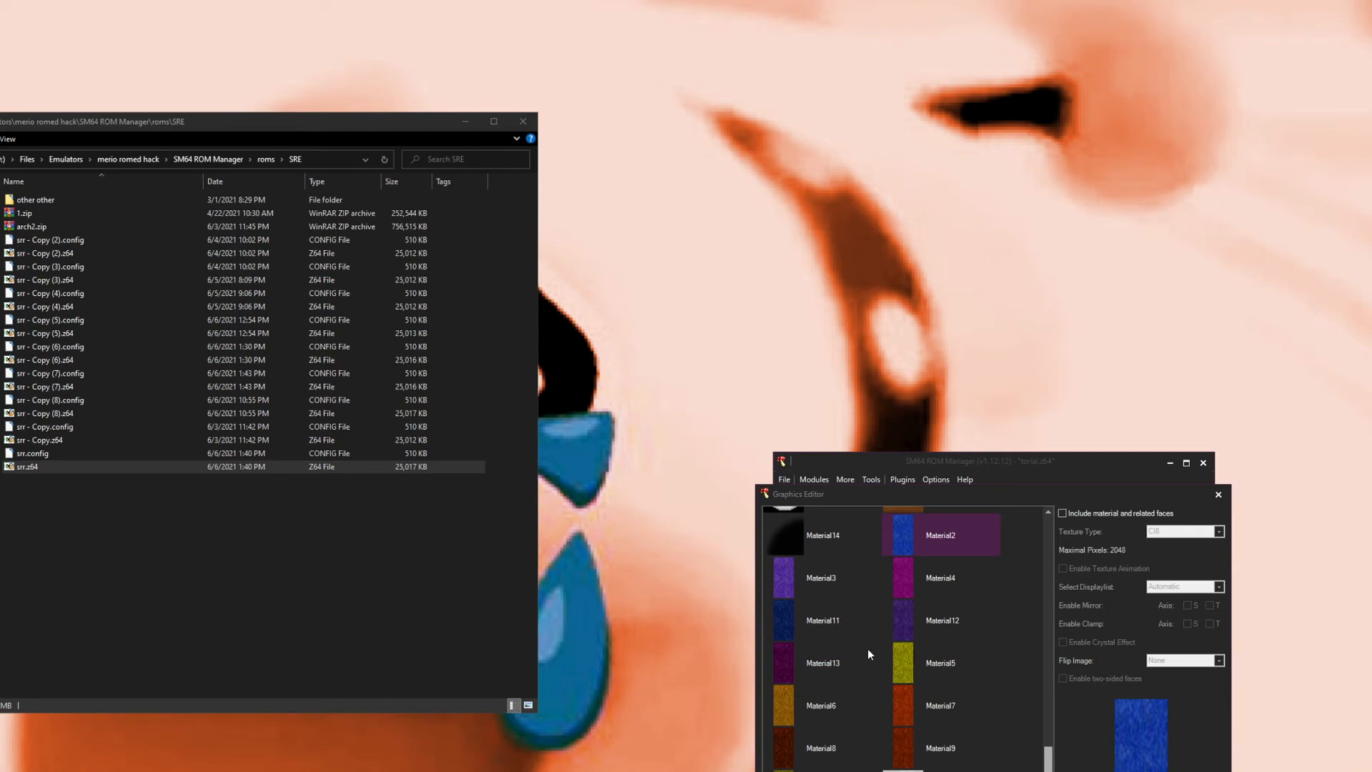
scroll(852, 676, "up", 5)
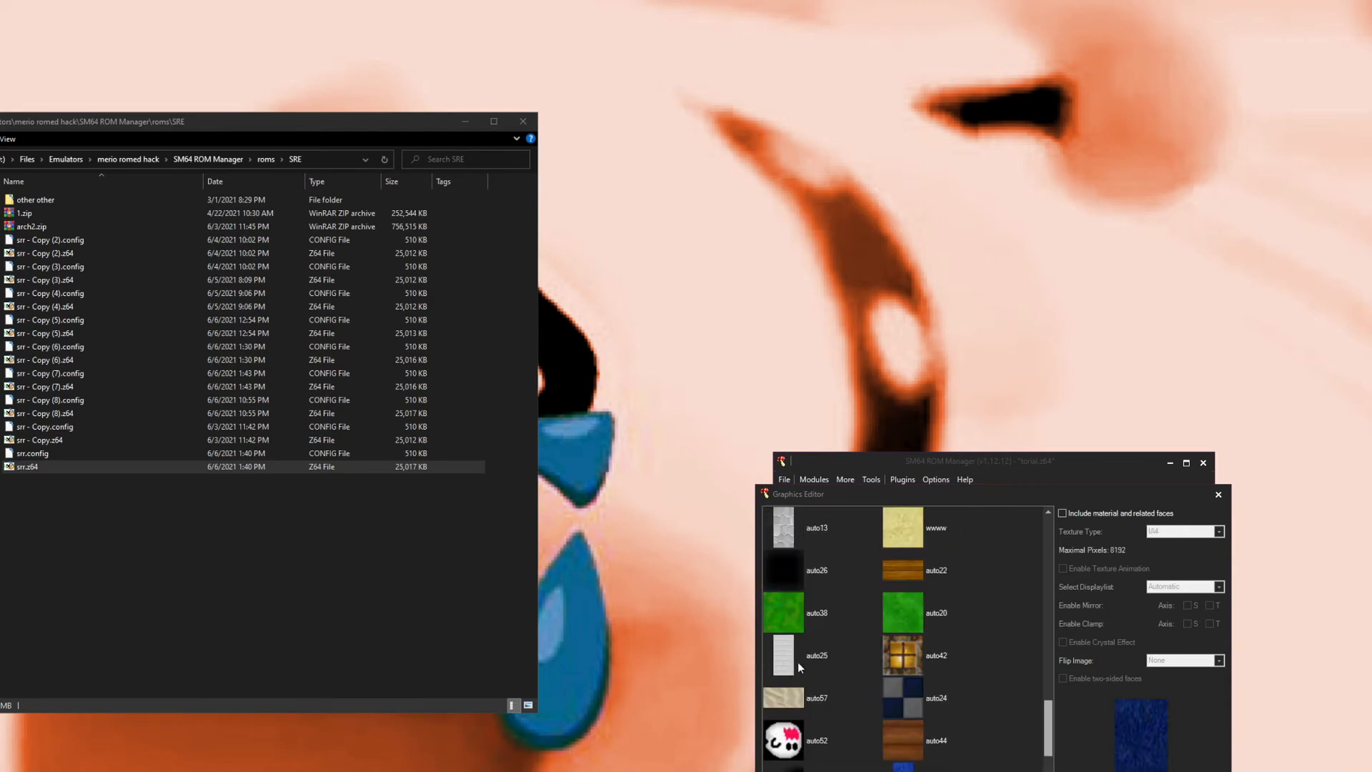
left_click(783, 696)
scroll(852, 623, "up", 3)
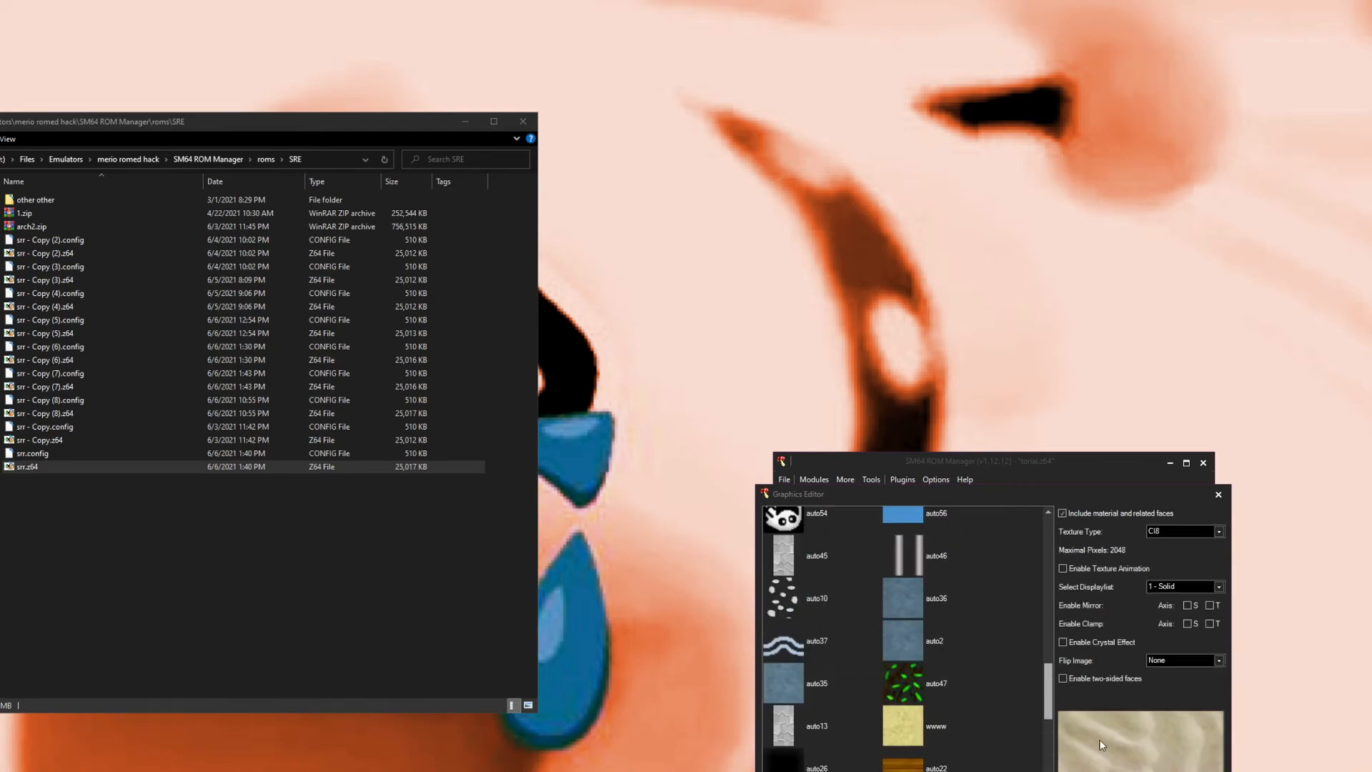
Step: Open the Collision Editor and browse the collision types available for auto11 and auto1
left_click(1184, 770)
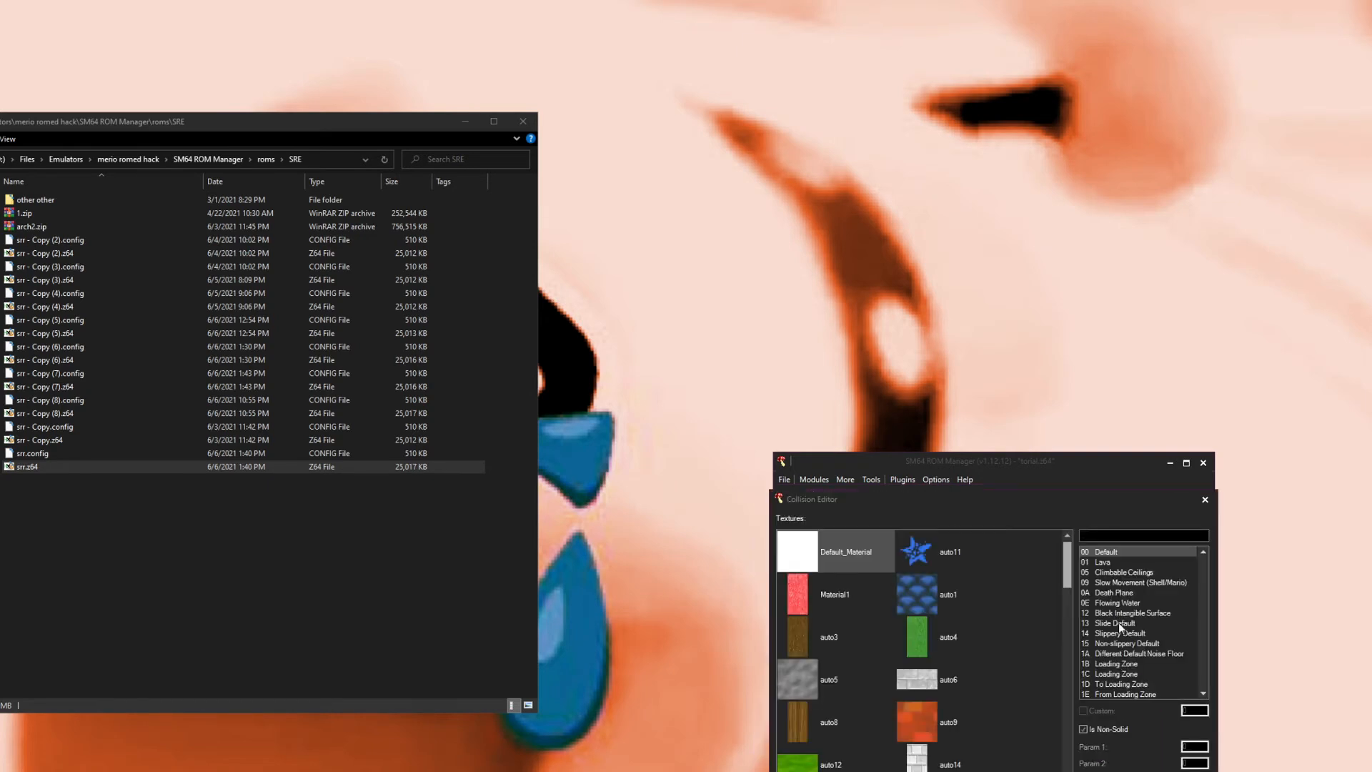
left_click(924, 560)
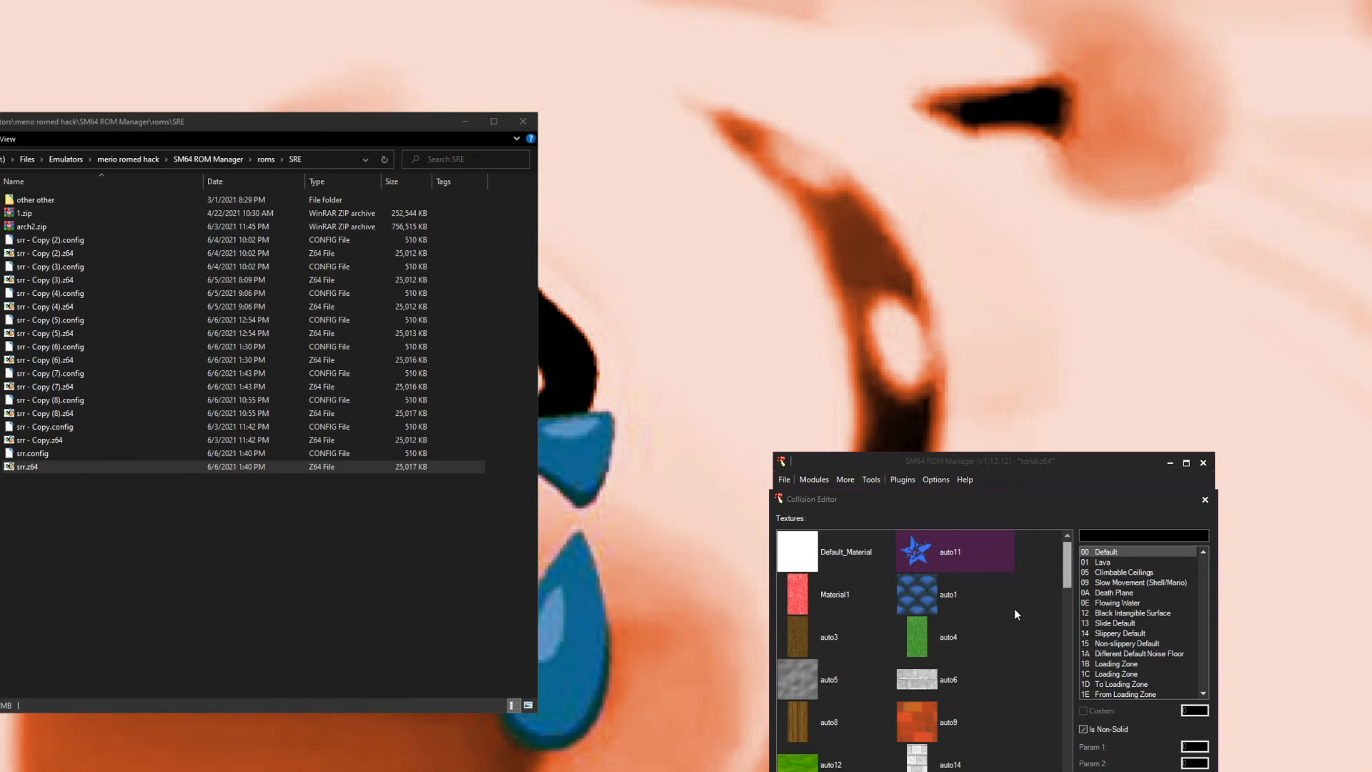
left_click(944, 610)
scroll(1147, 598, "up", 8)
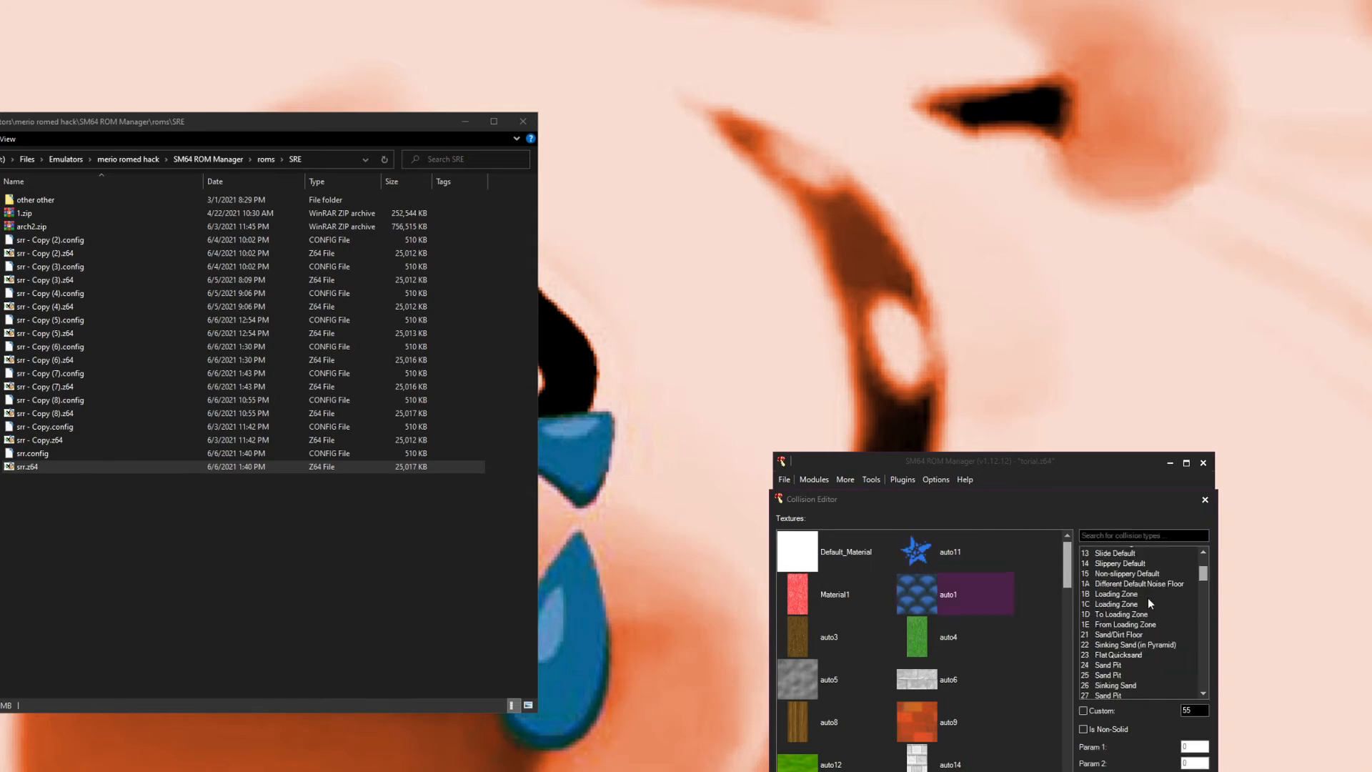
scroll(1157, 582, "down", 15)
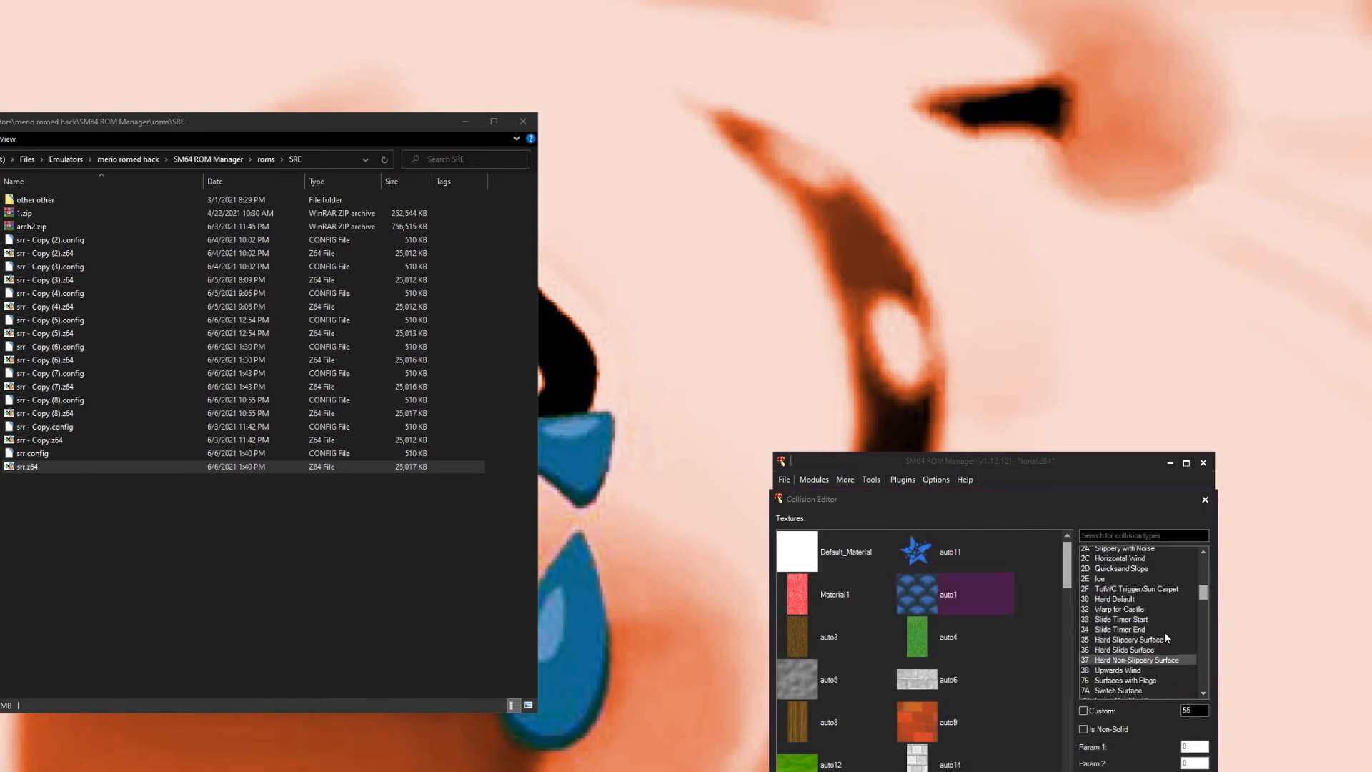
scroll(1117, 602, "up", 1)
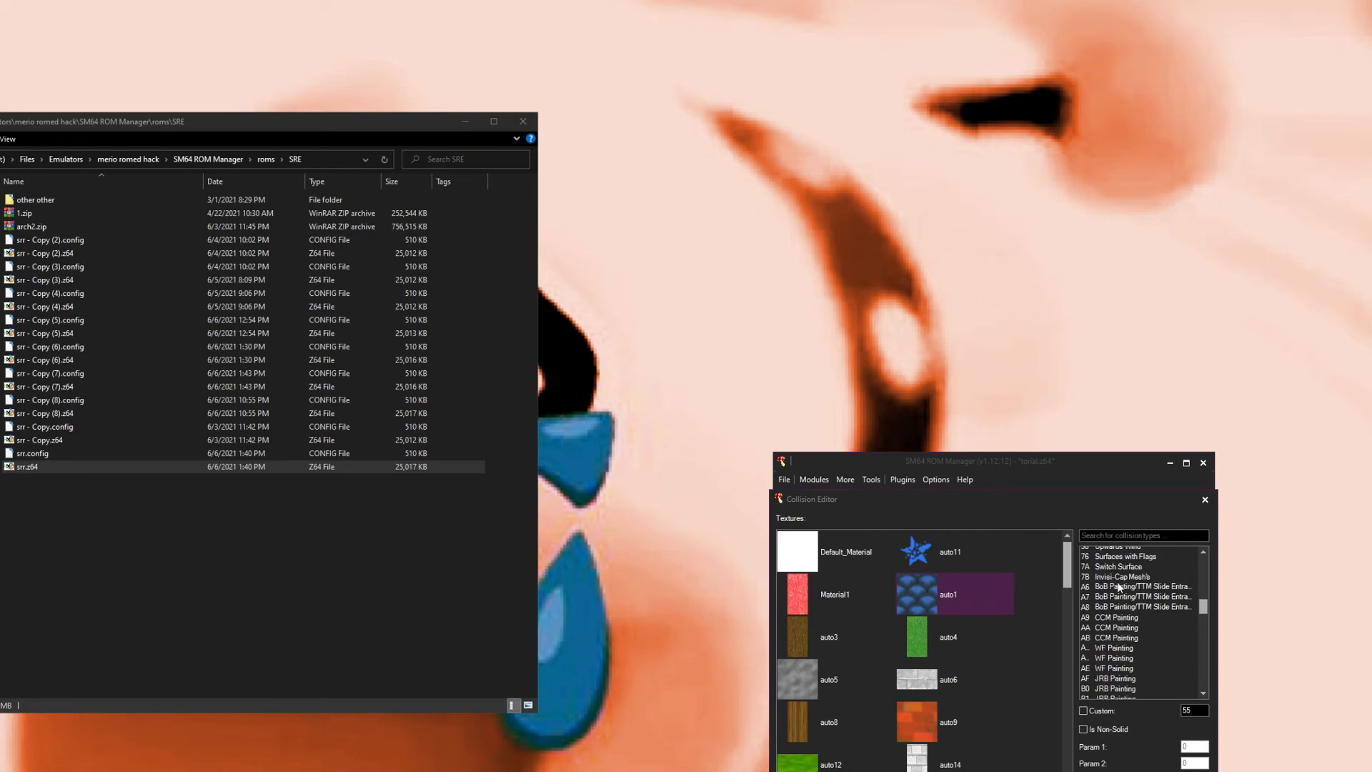
mouse_move(1203, 607)
left_mouse_down()
mouse_move(1210, 691)
mouse_move(1206, 588)
left_mouse_up()
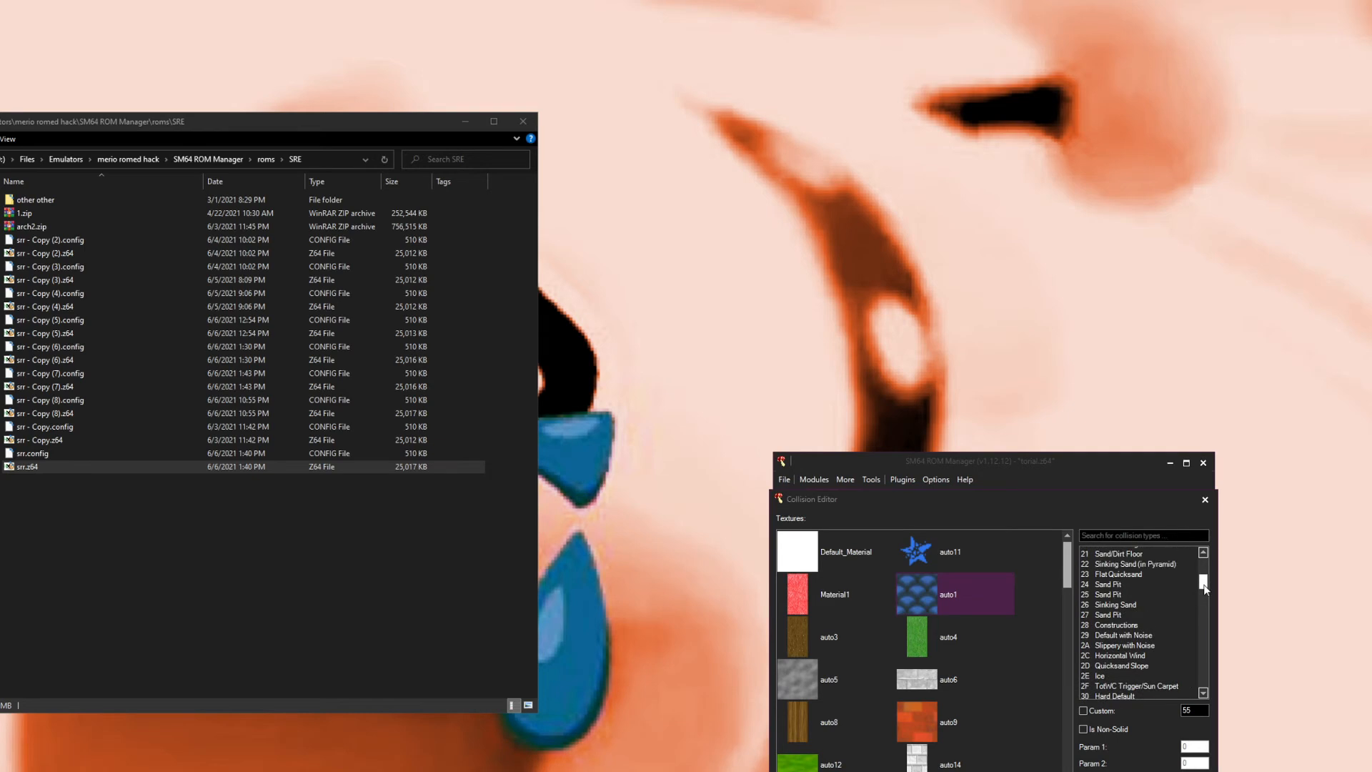
scroll(1178, 580, "up", 3)
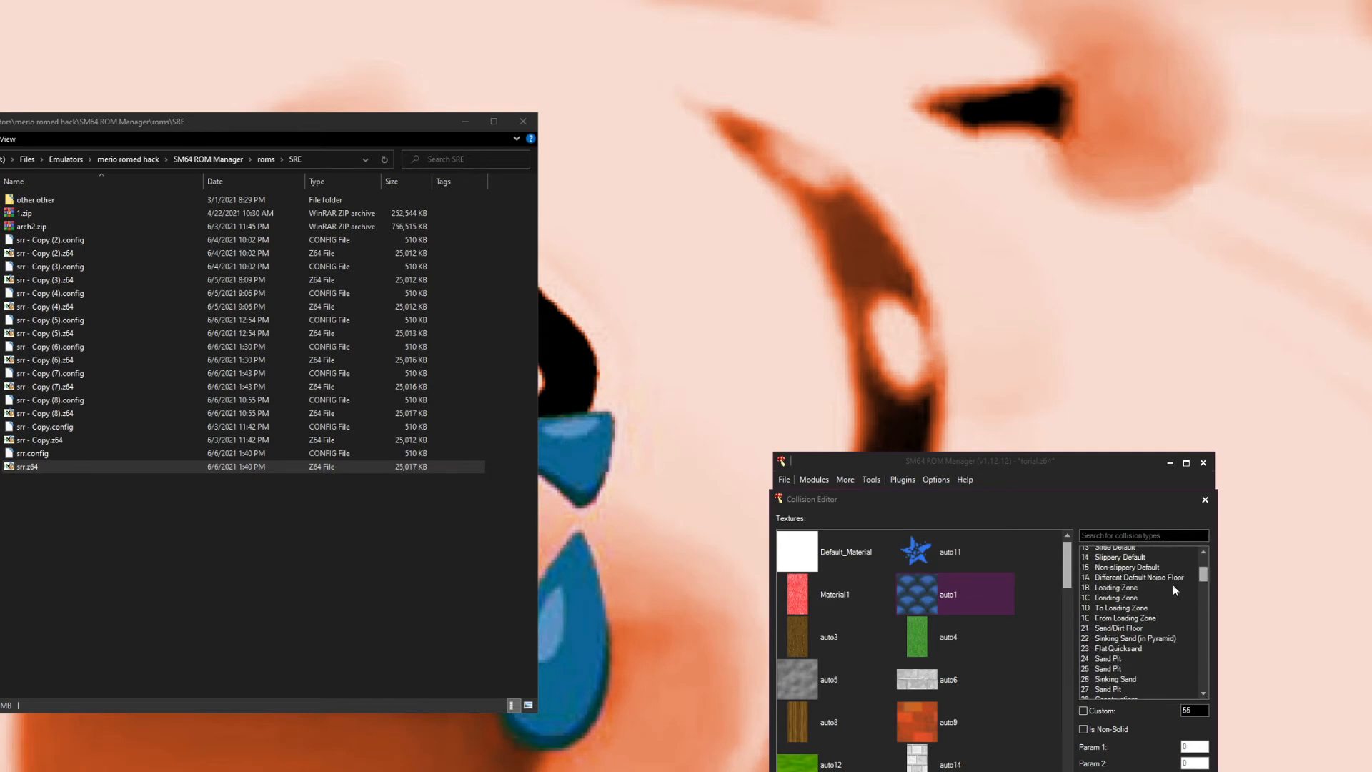
scroll(1173, 585, "up", 2)
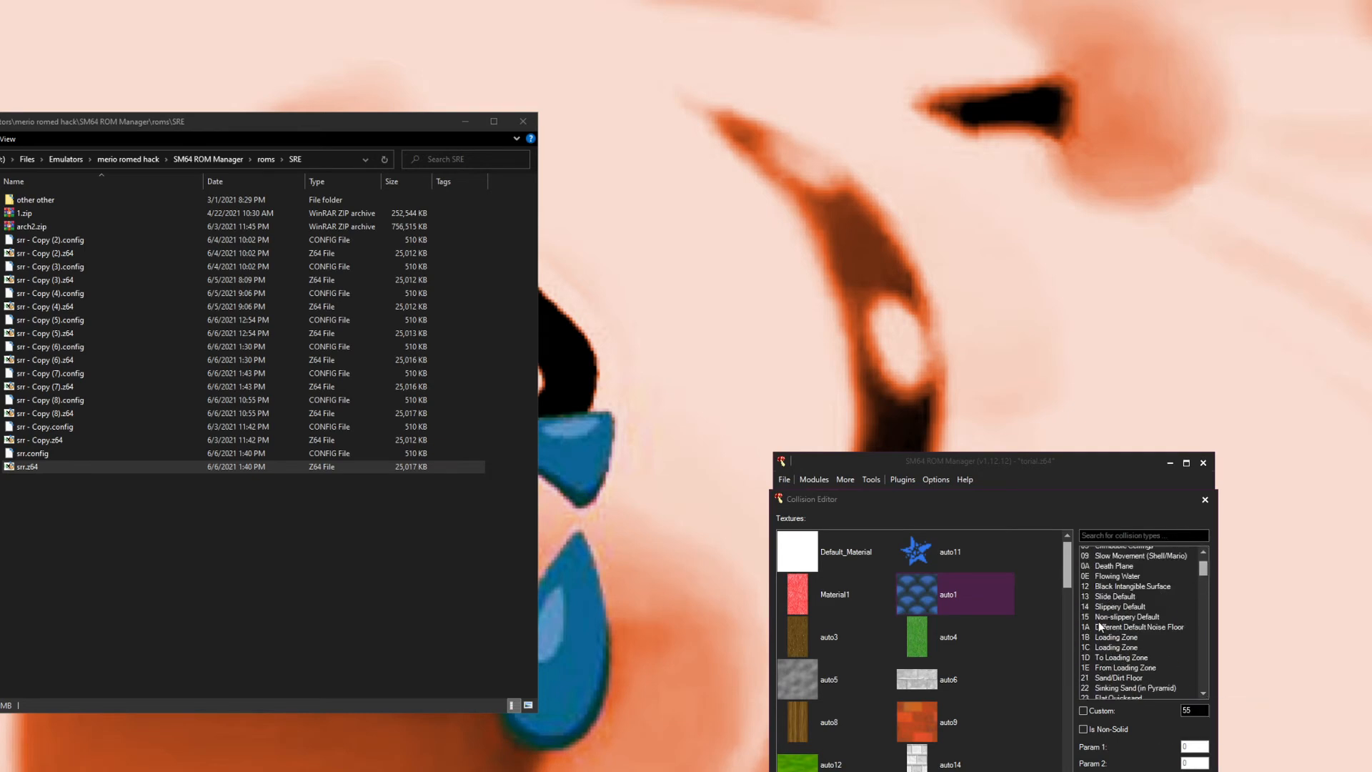
scroll(1122, 611, "up", 1)
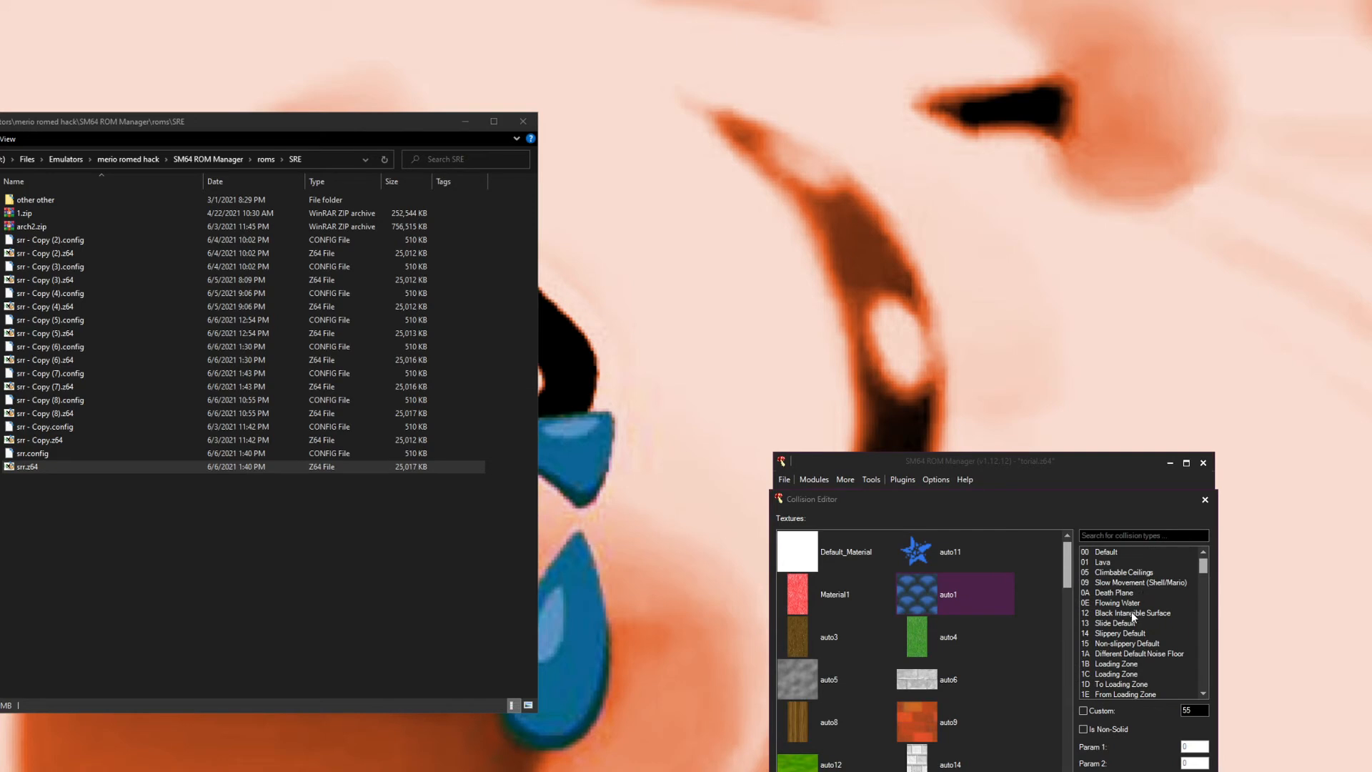
mouse_move(1131, 612)
scroll(1109, 581, "down", 2)
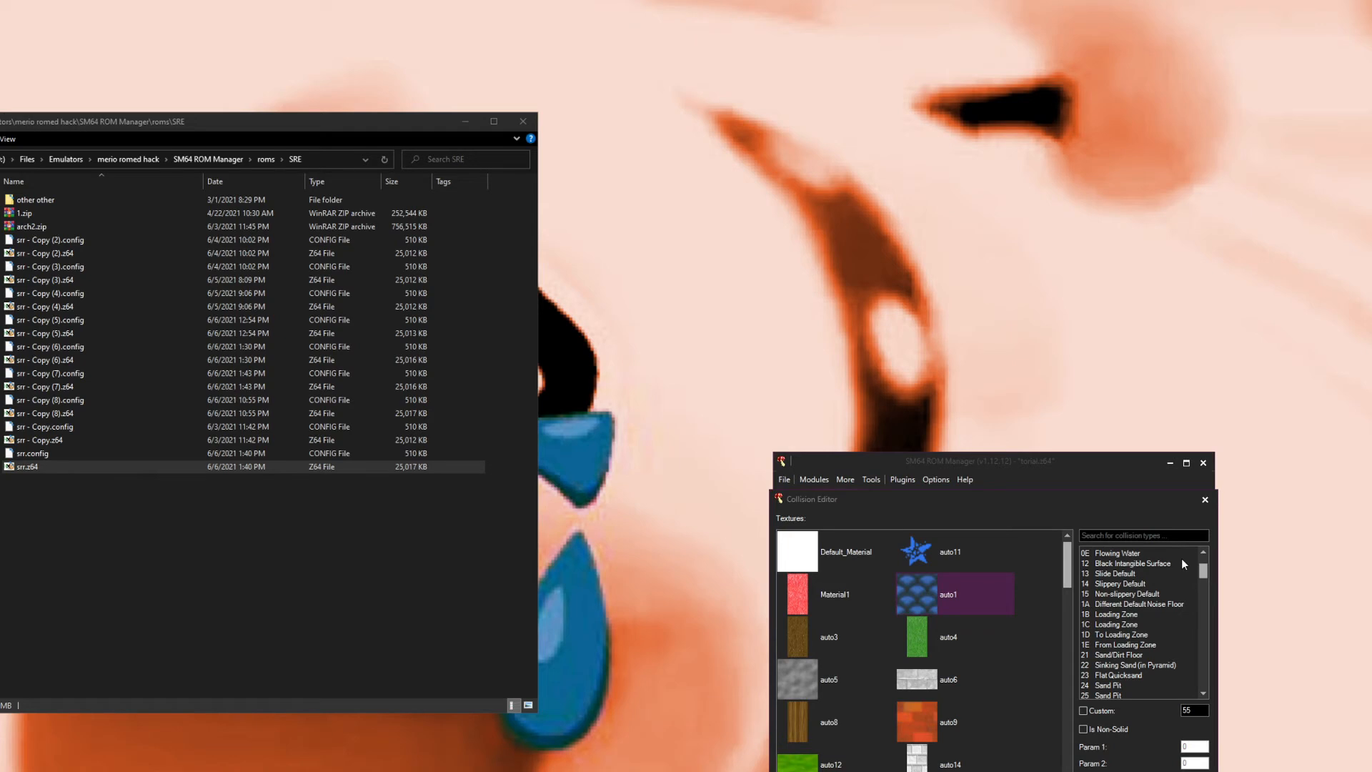
scroll(1154, 614, "down", 1)
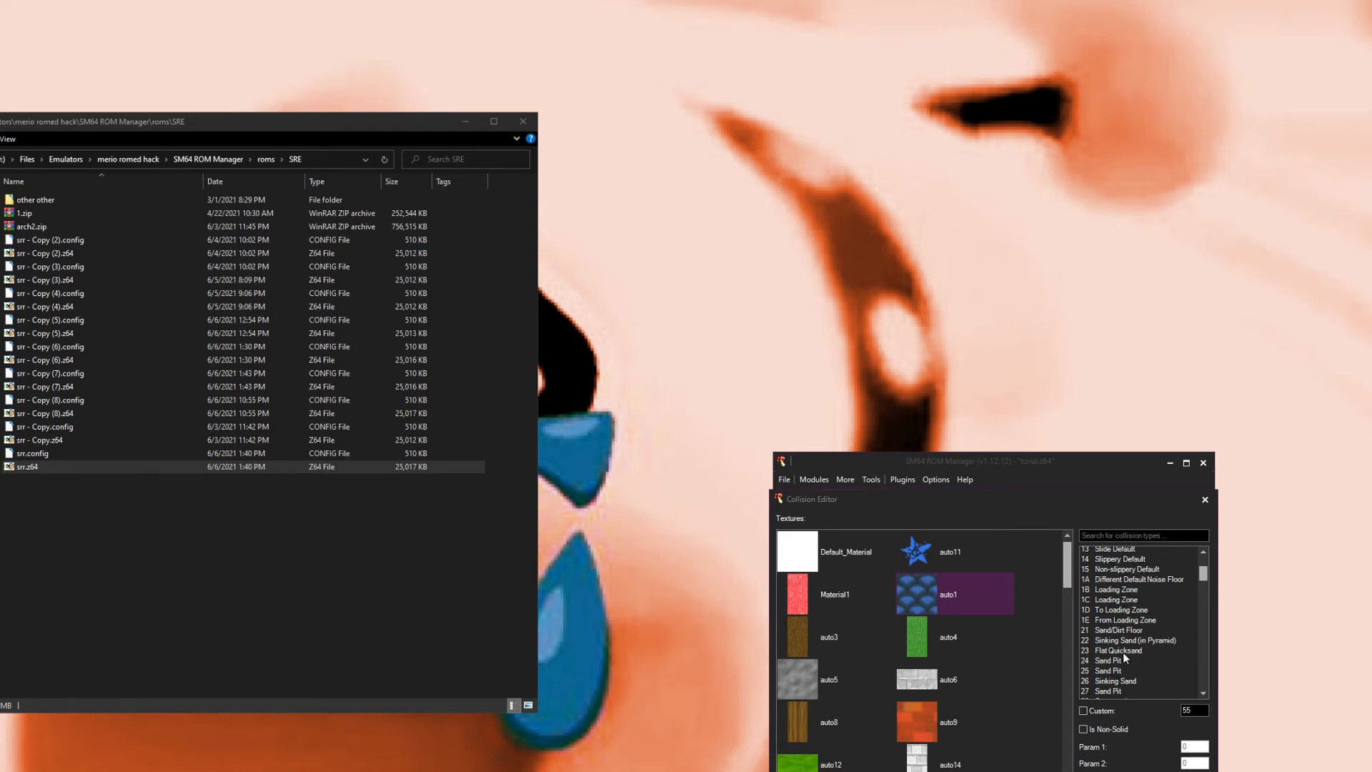
scroll(1123, 653, "down", 2)
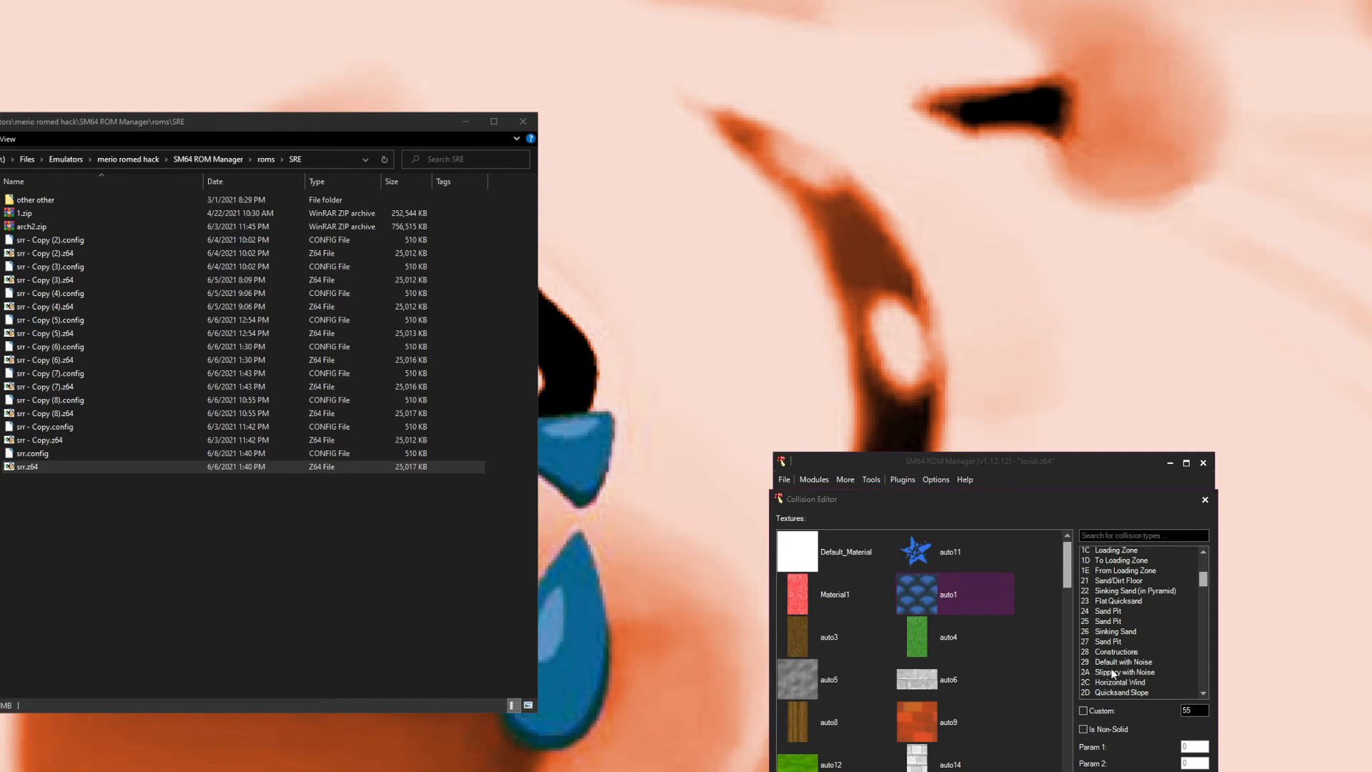
mouse_move(1132, 668)
scroll(1125, 622, "down", 2)
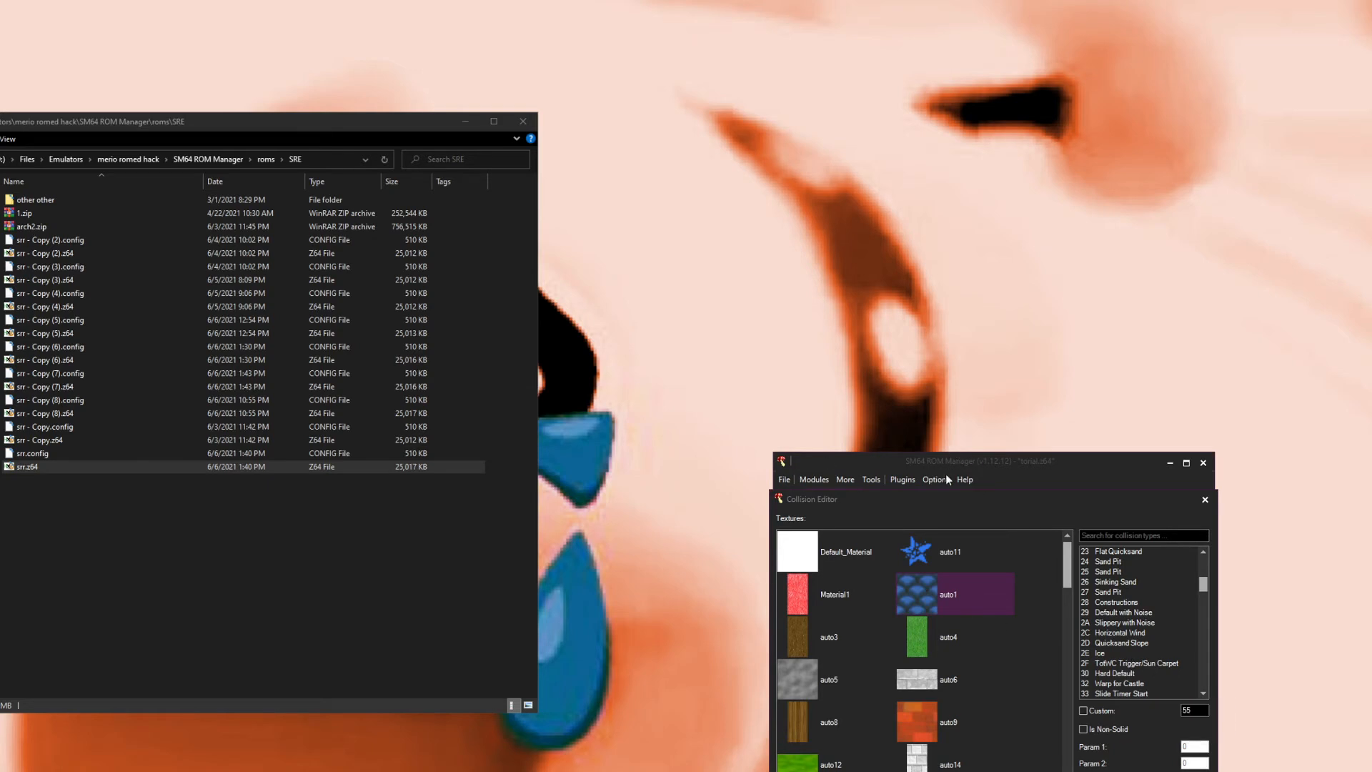
left_click(1205, 499)
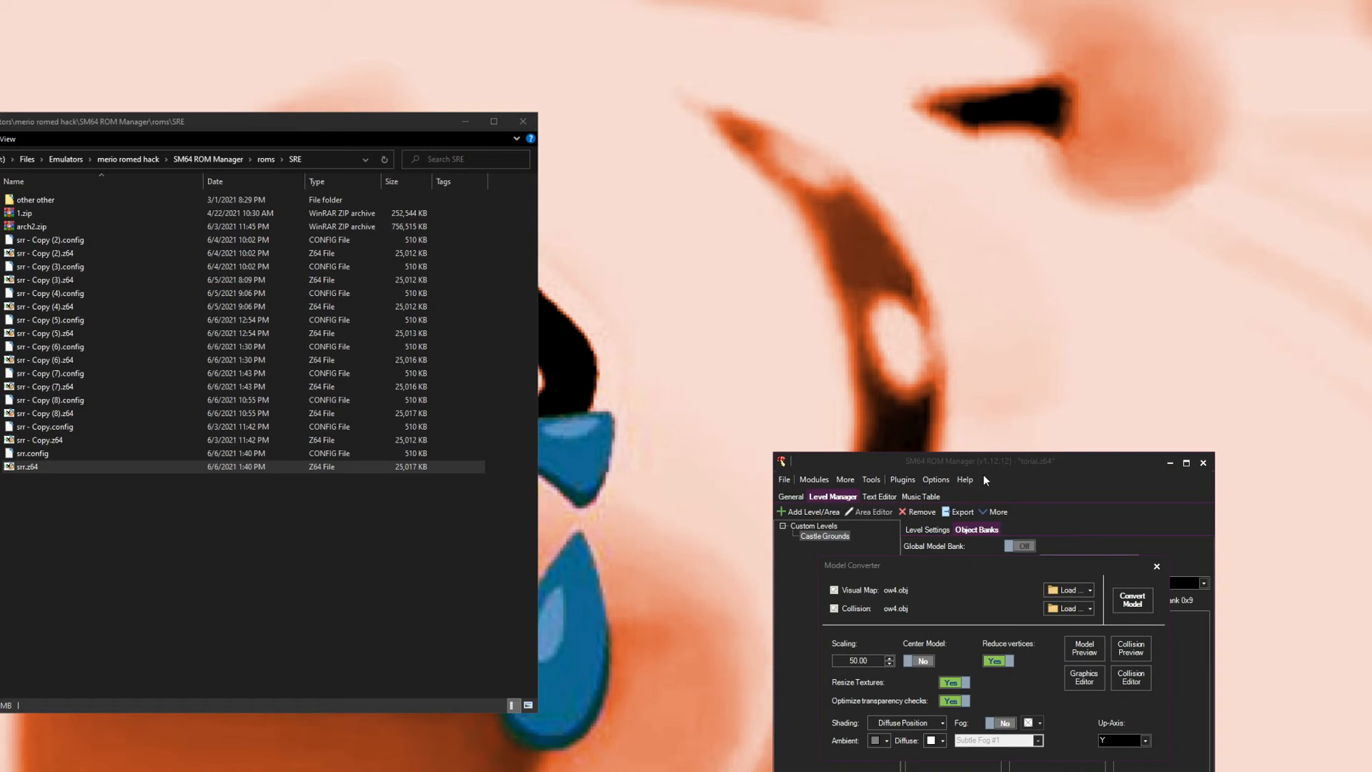
Step: Try enabling fog and choosing a fog colour, then switch fog off again
left_click(1004, 724)
left_click(1034, 723)
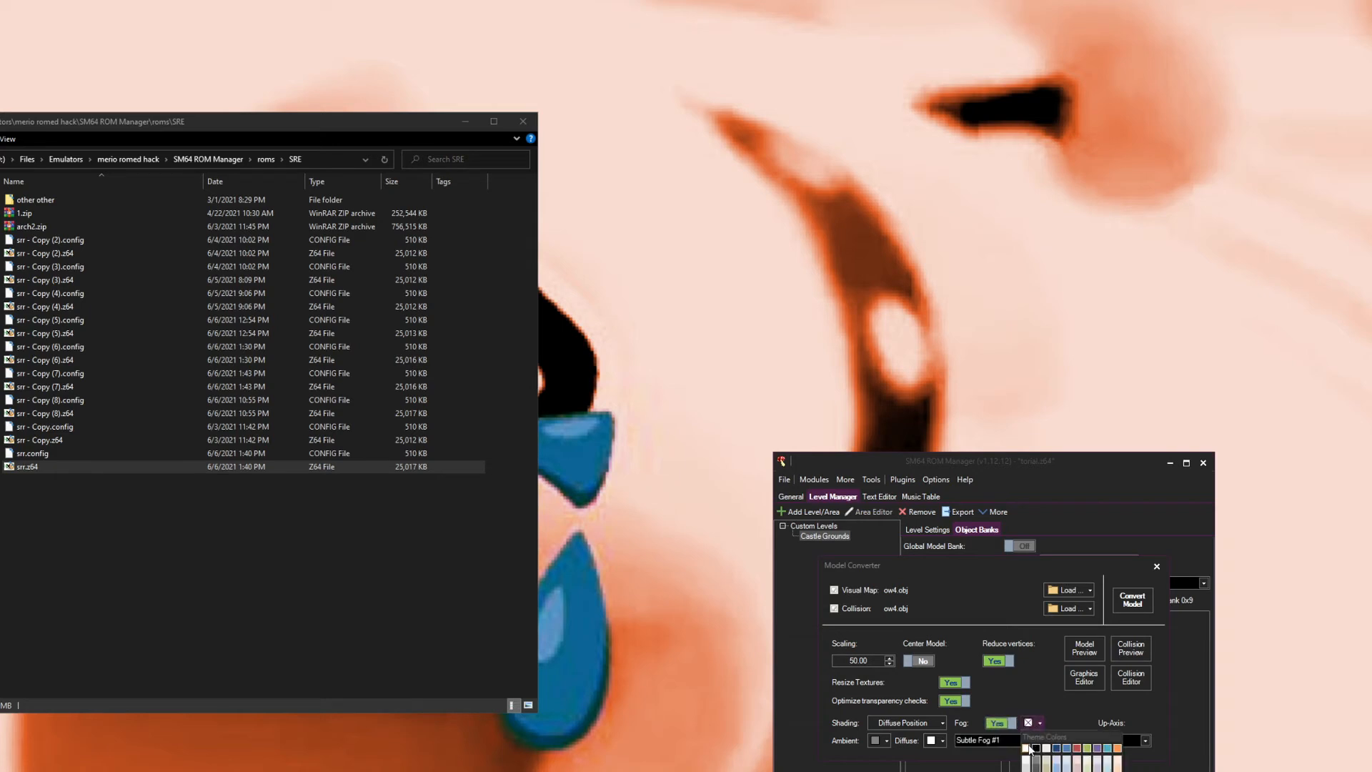
left_click(1030, 748)
left_click(1032, 726)
left_click(1031, 726)
left_click(1032, 726)
left_click(1032, 726)
left_click(1001, 723)
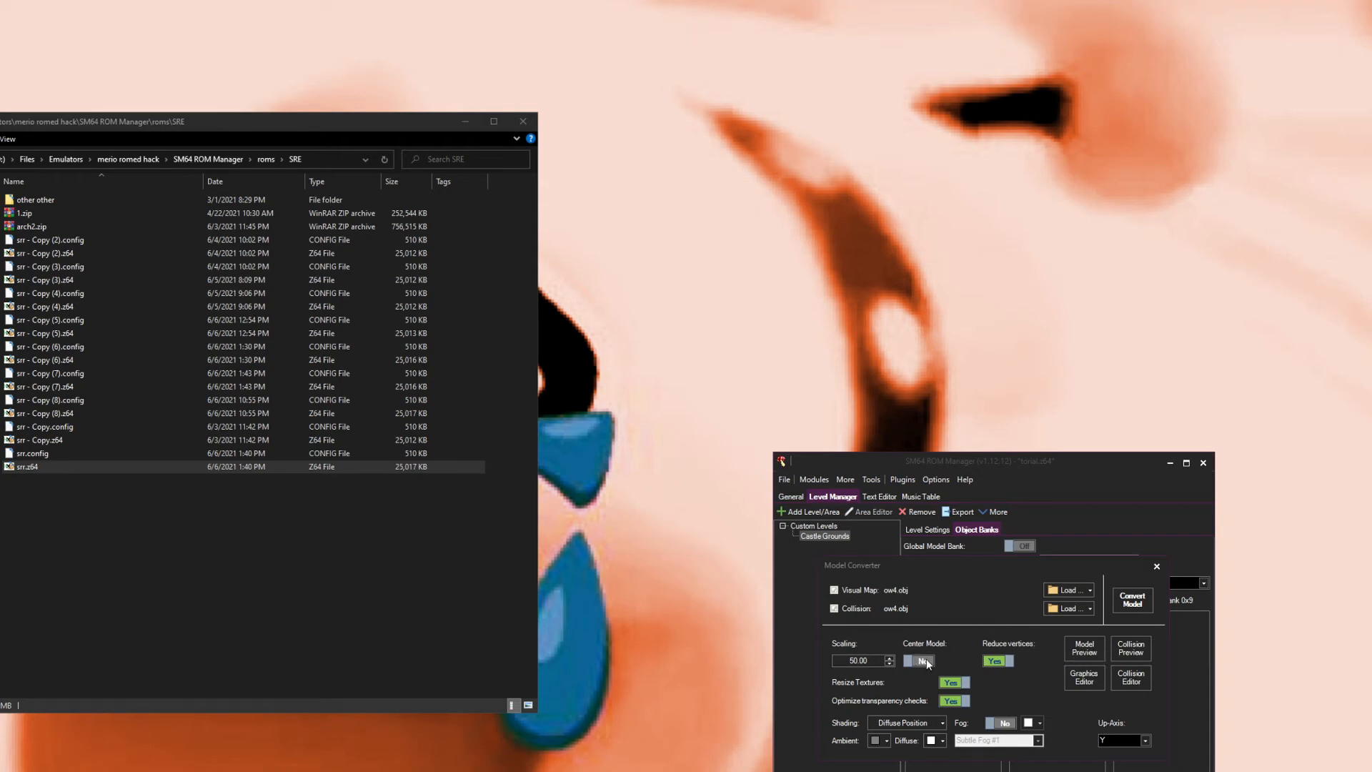
Step: Recheck the collision texture list, then convert the model into the level
left_click(1123, 685)
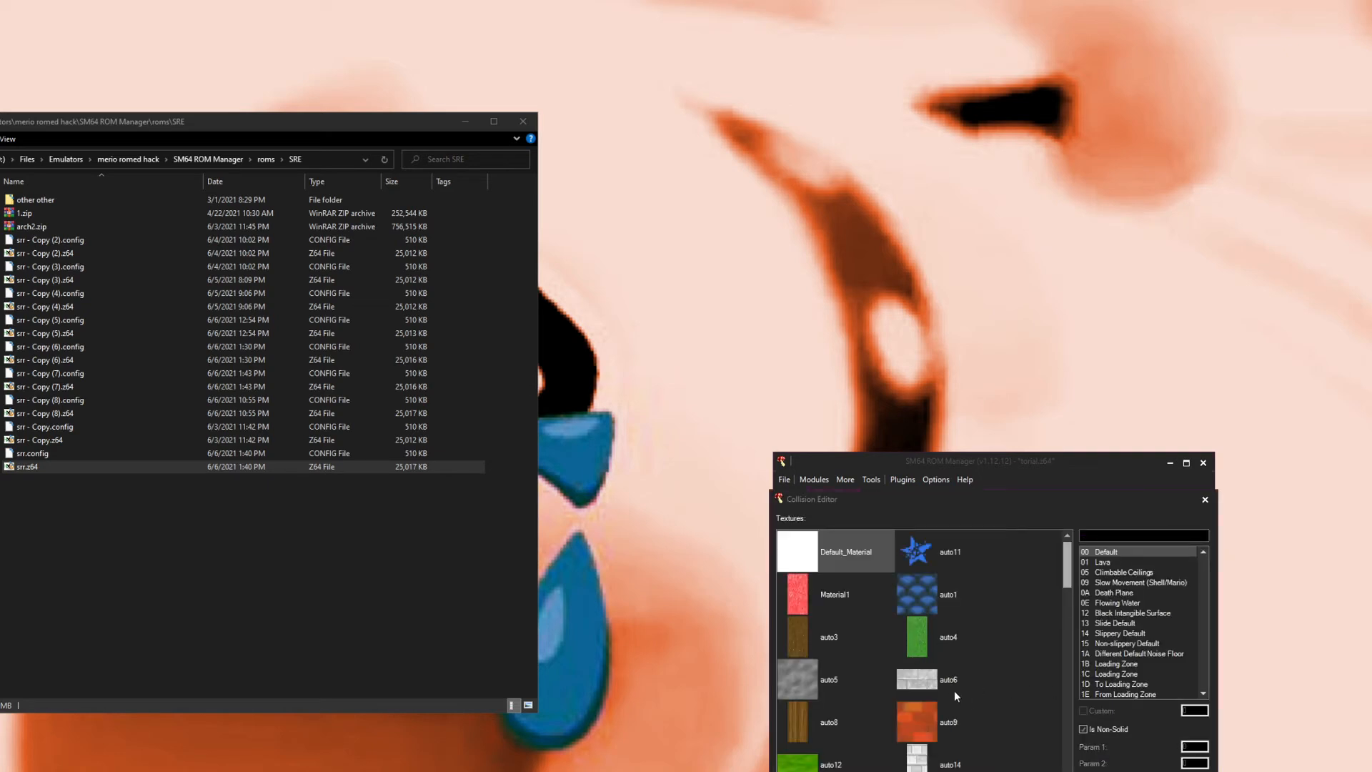
scroll(921, 647, "down", 8)
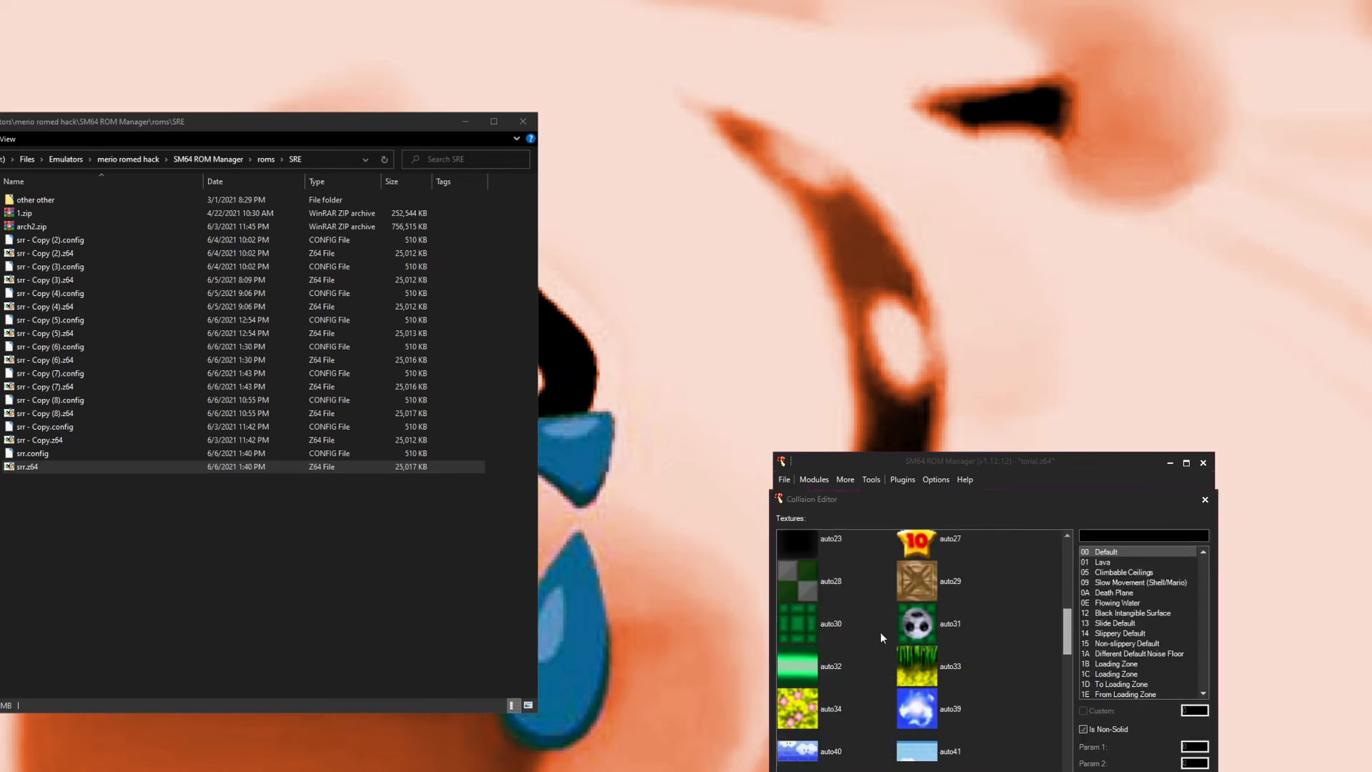
left_click(997, 771)
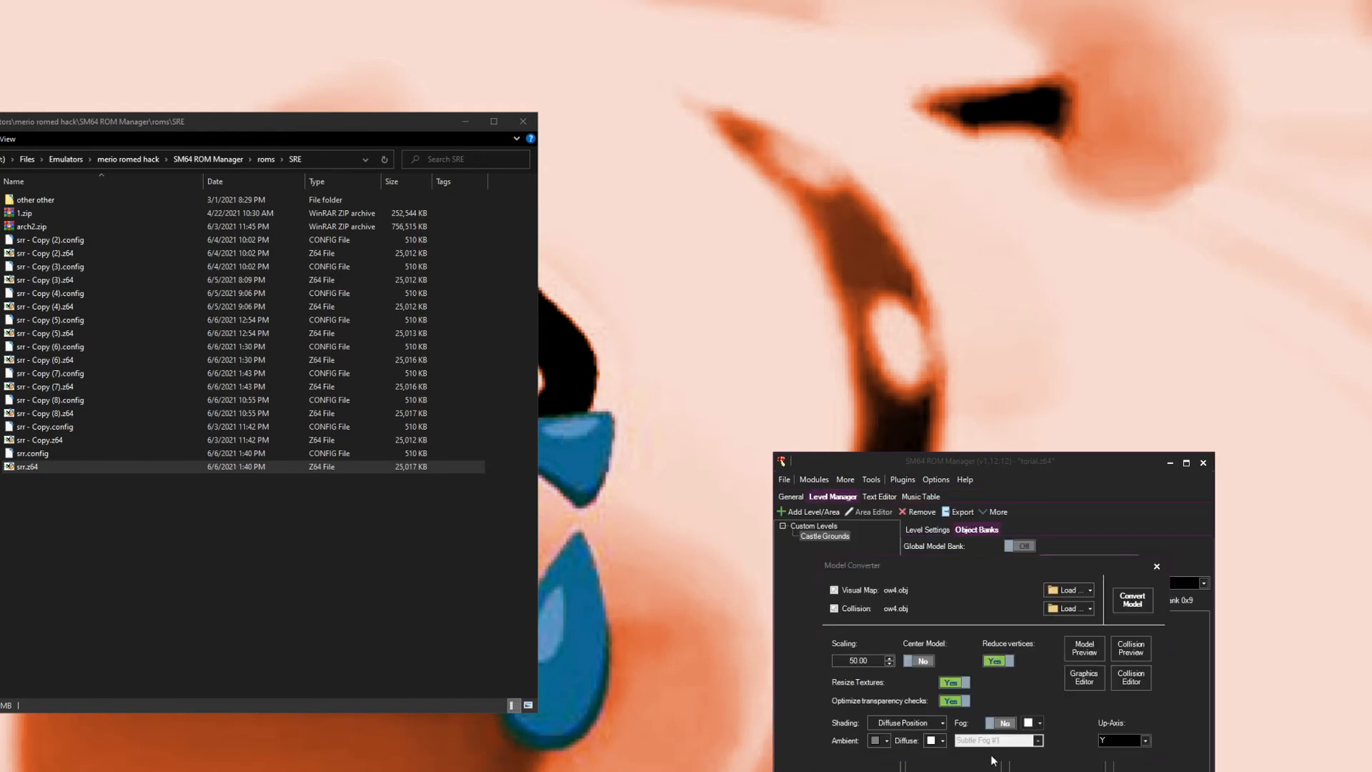
left_click(1113, 602)
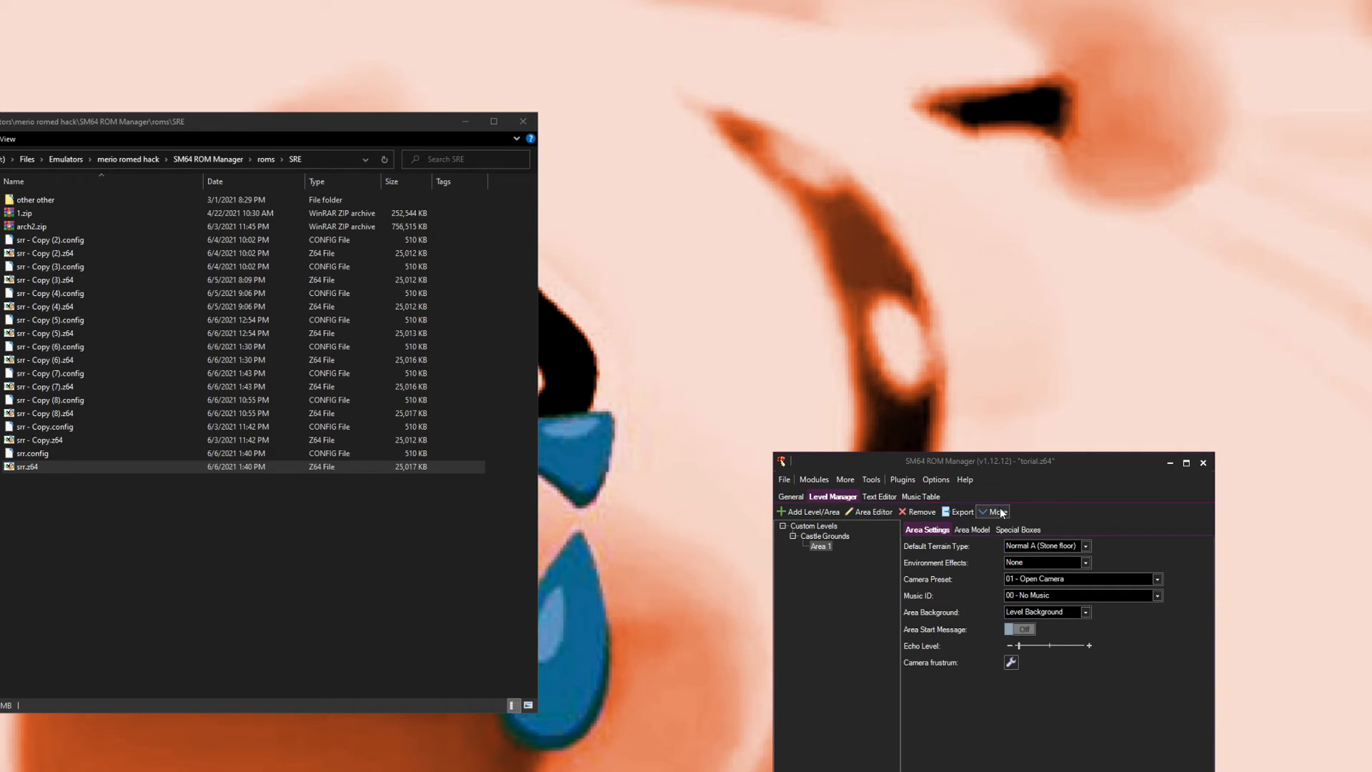
Step: Add a Water special box with Default Water type to Castle Grounds Area 1
left_click(800, 527)
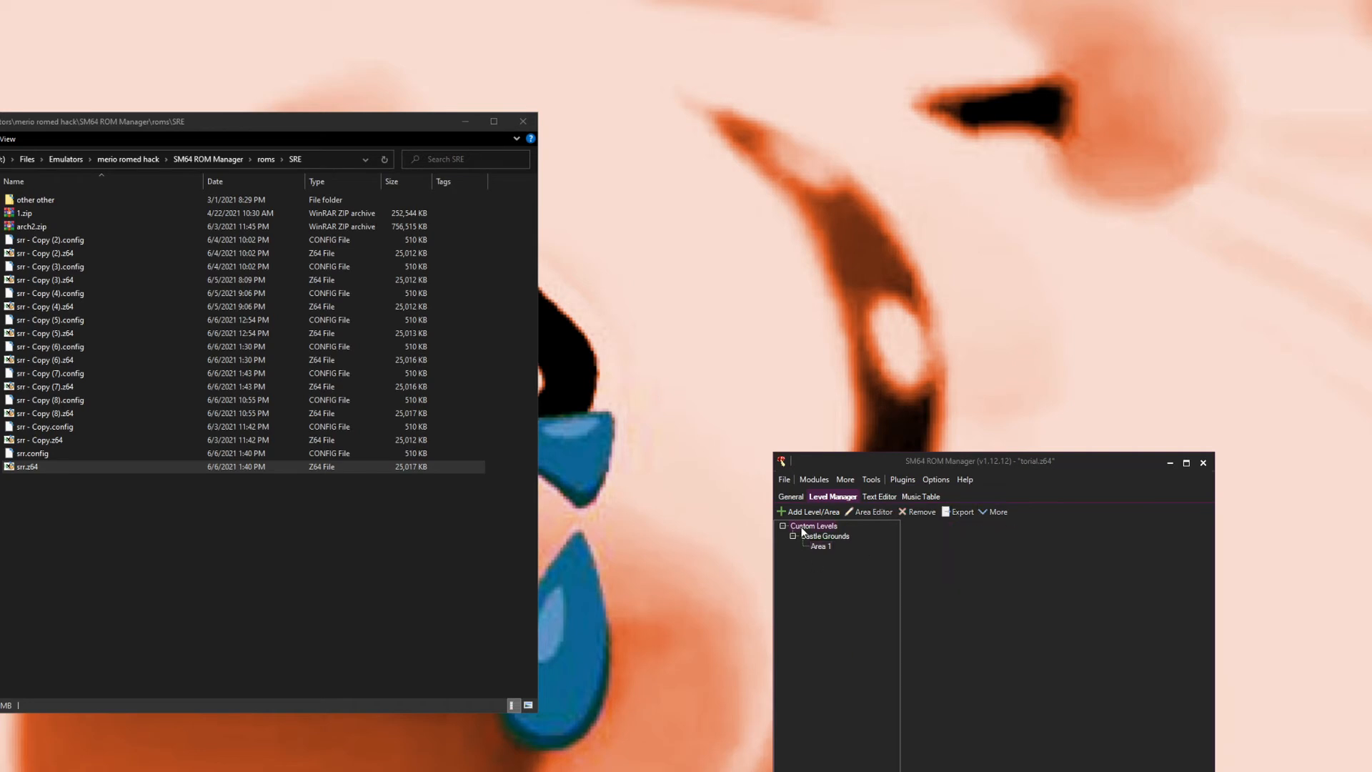
left_click(783, 526)
left_click(783, 527)
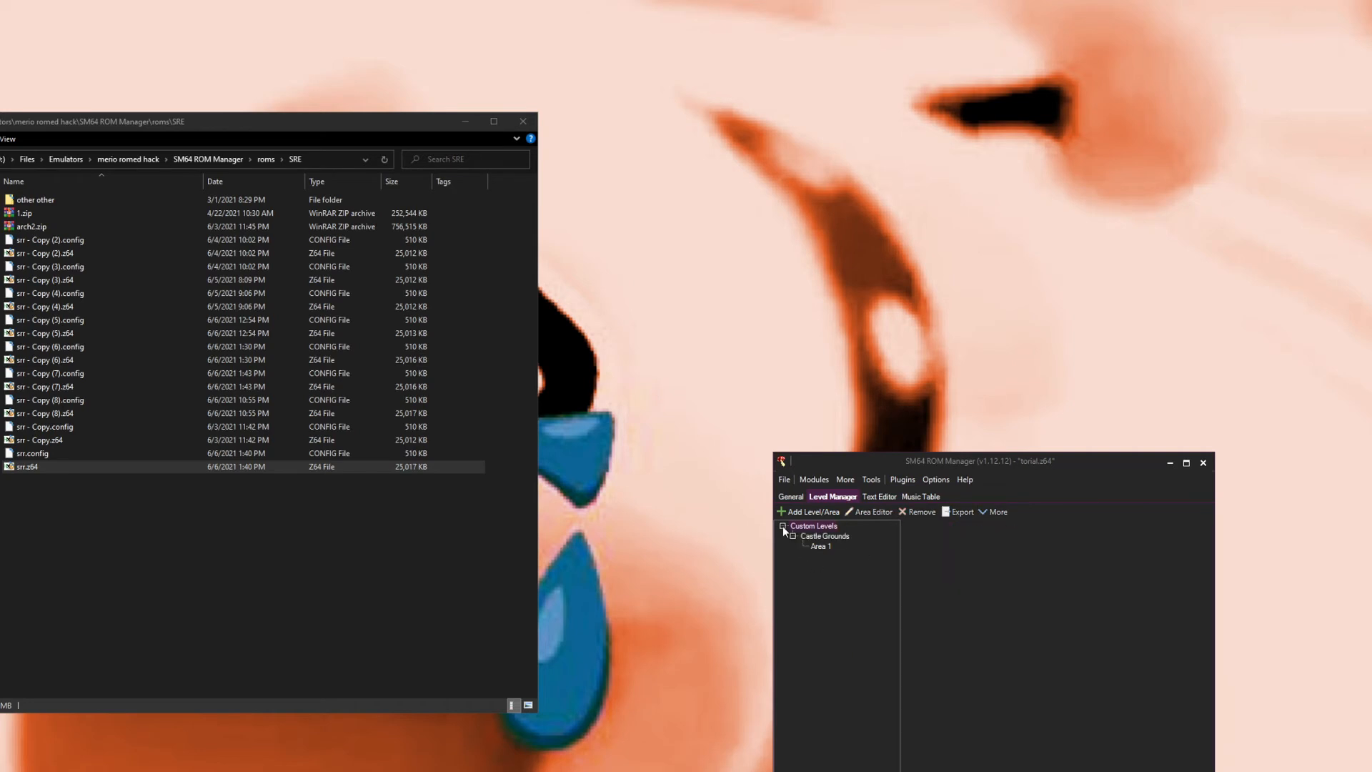
left_click(821, 545)
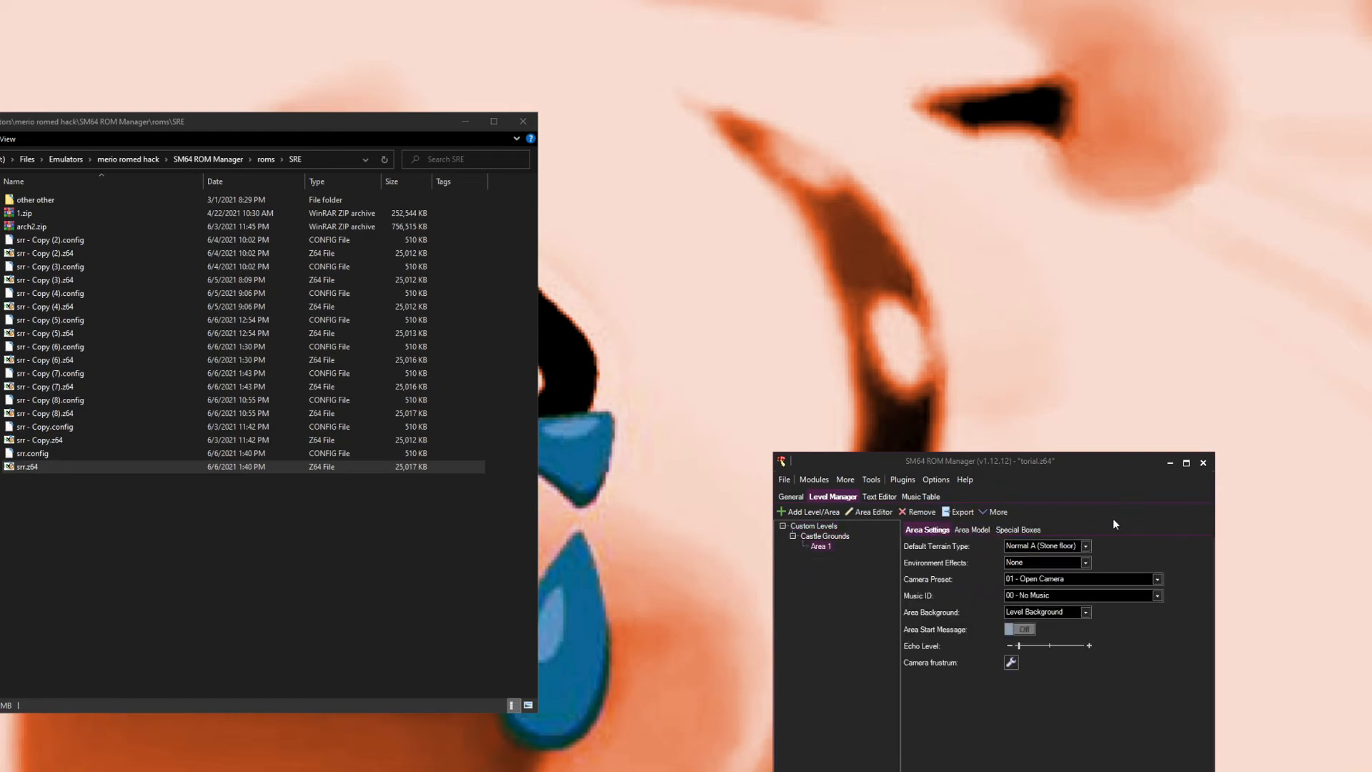
left_click(1036, 530)
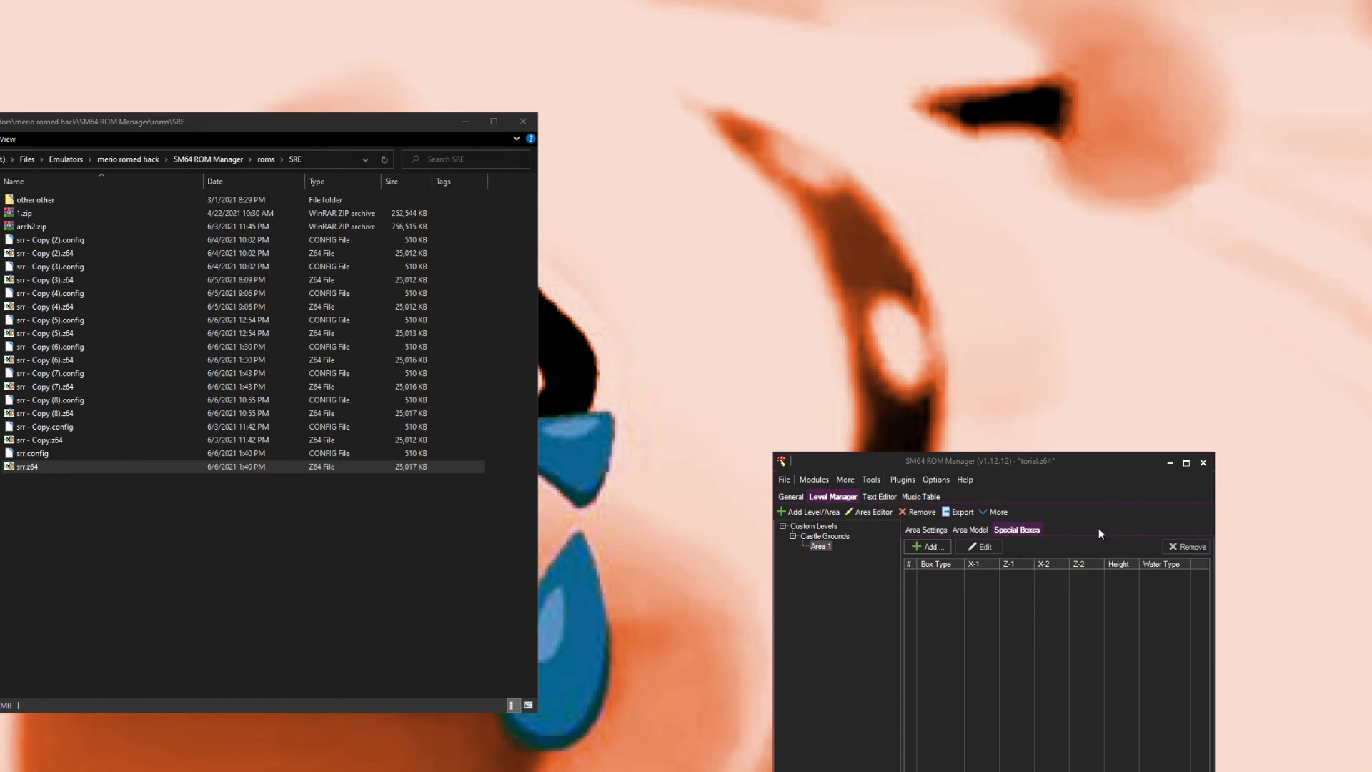
left_click(942, 545)
left_click_drag(555, 365, 701, 554)
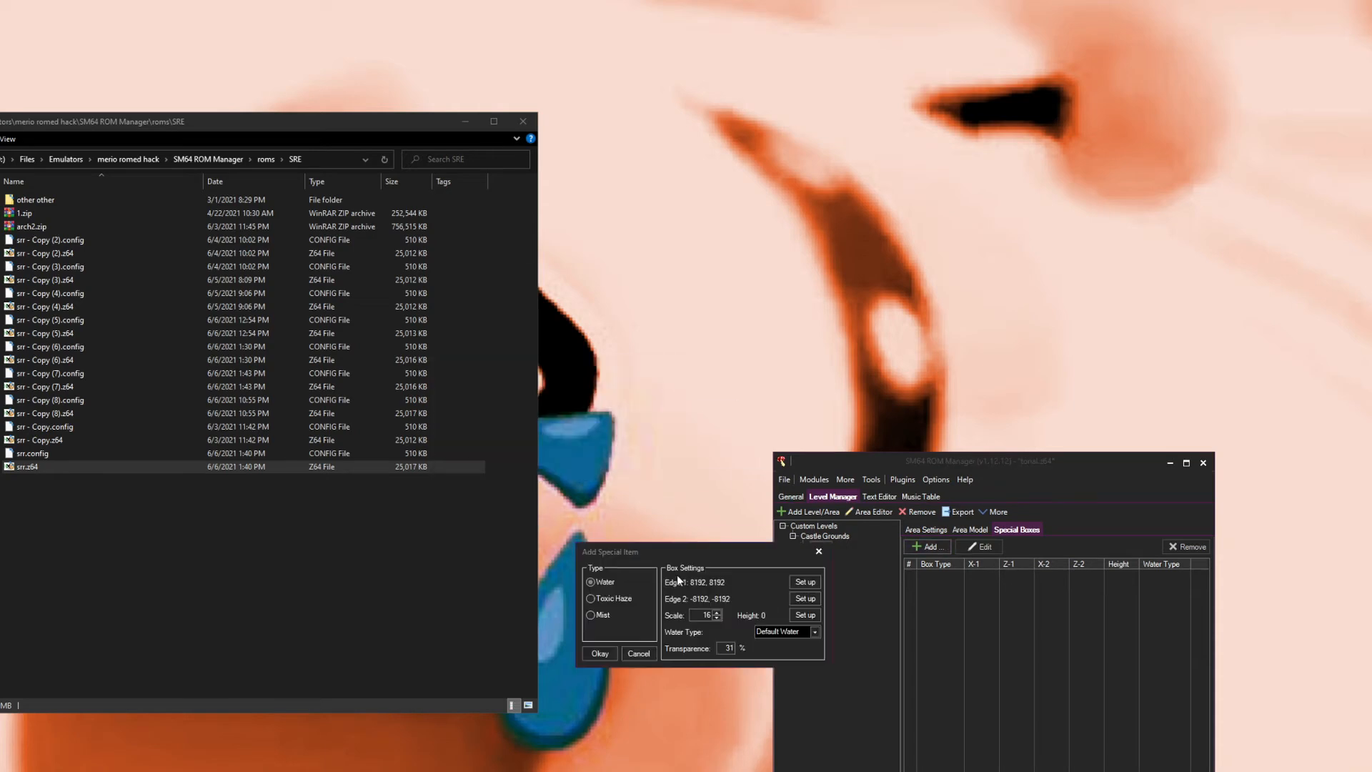
left_click(592, 599)
left_click(591, 582)
left_click(774, 633)
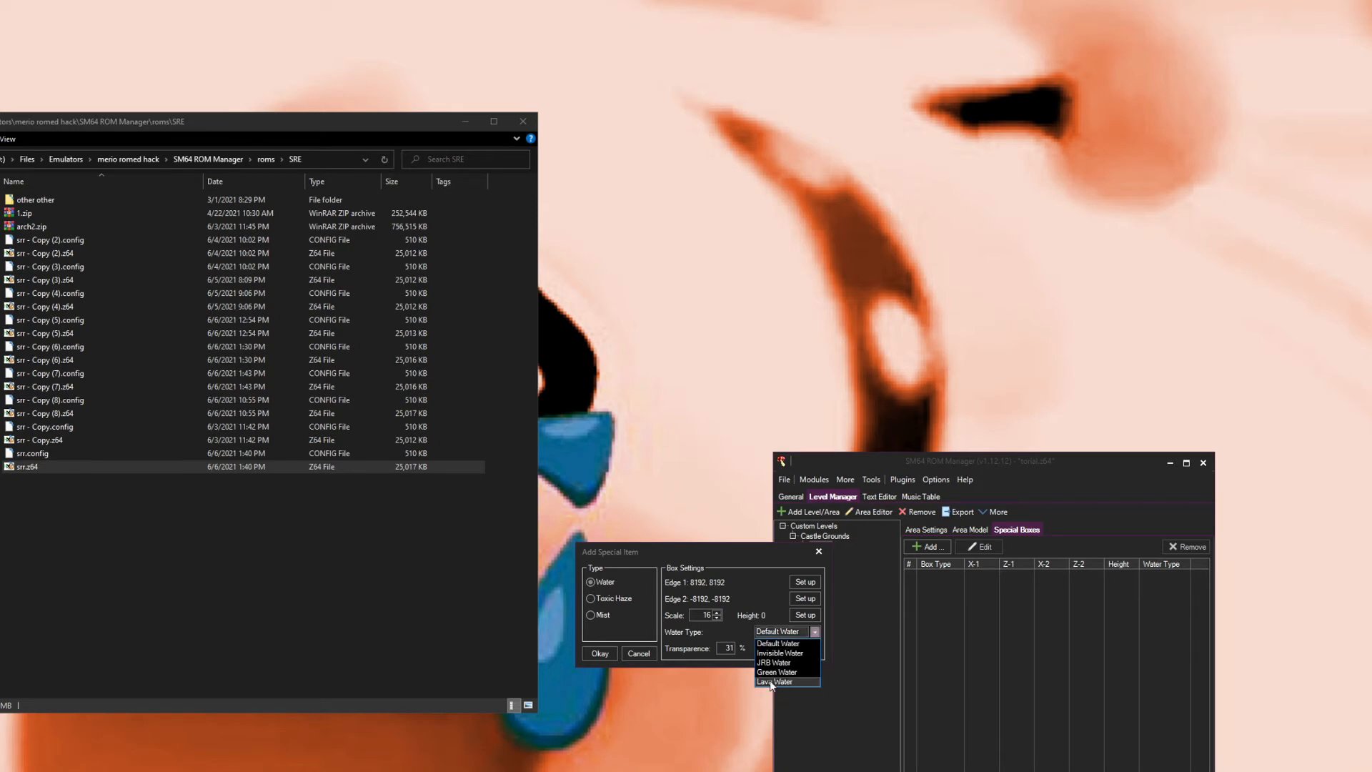
left_click(776, 628)
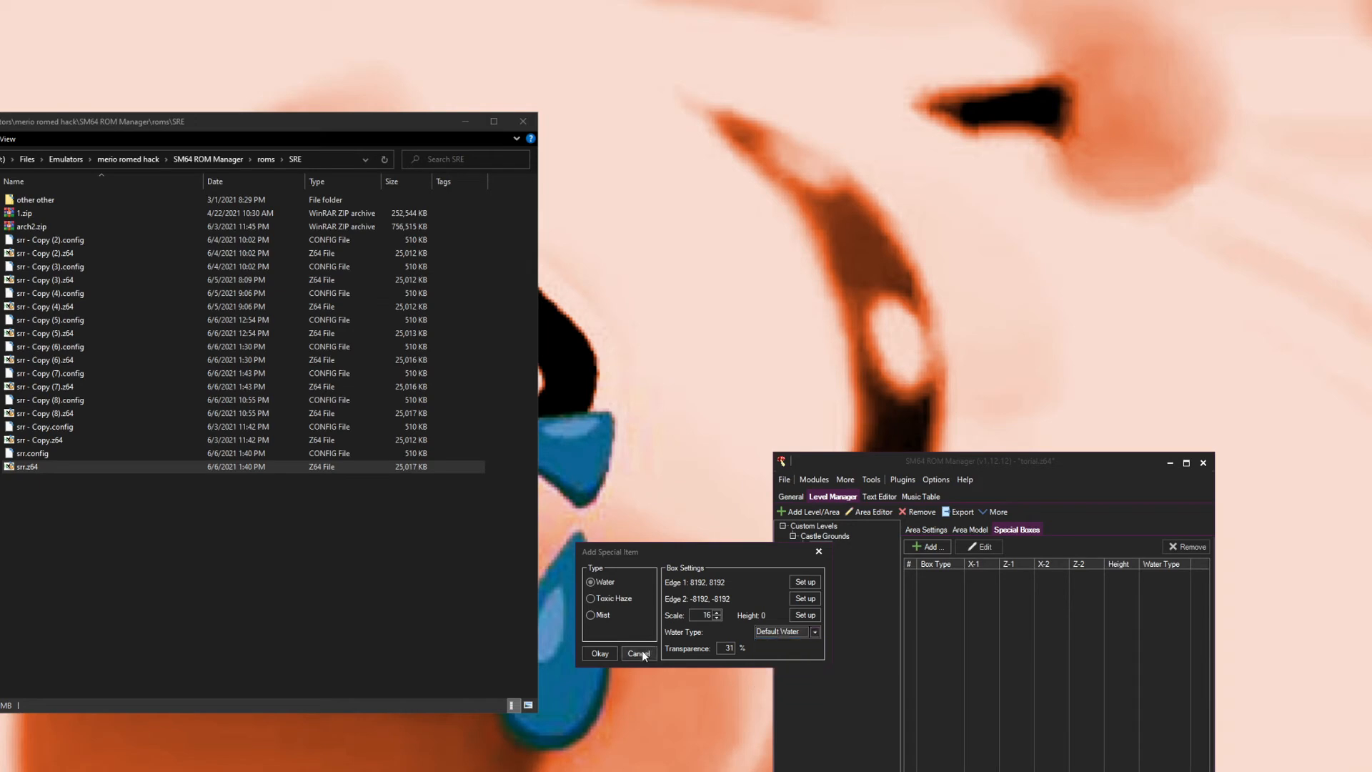
left_click(601, 654)
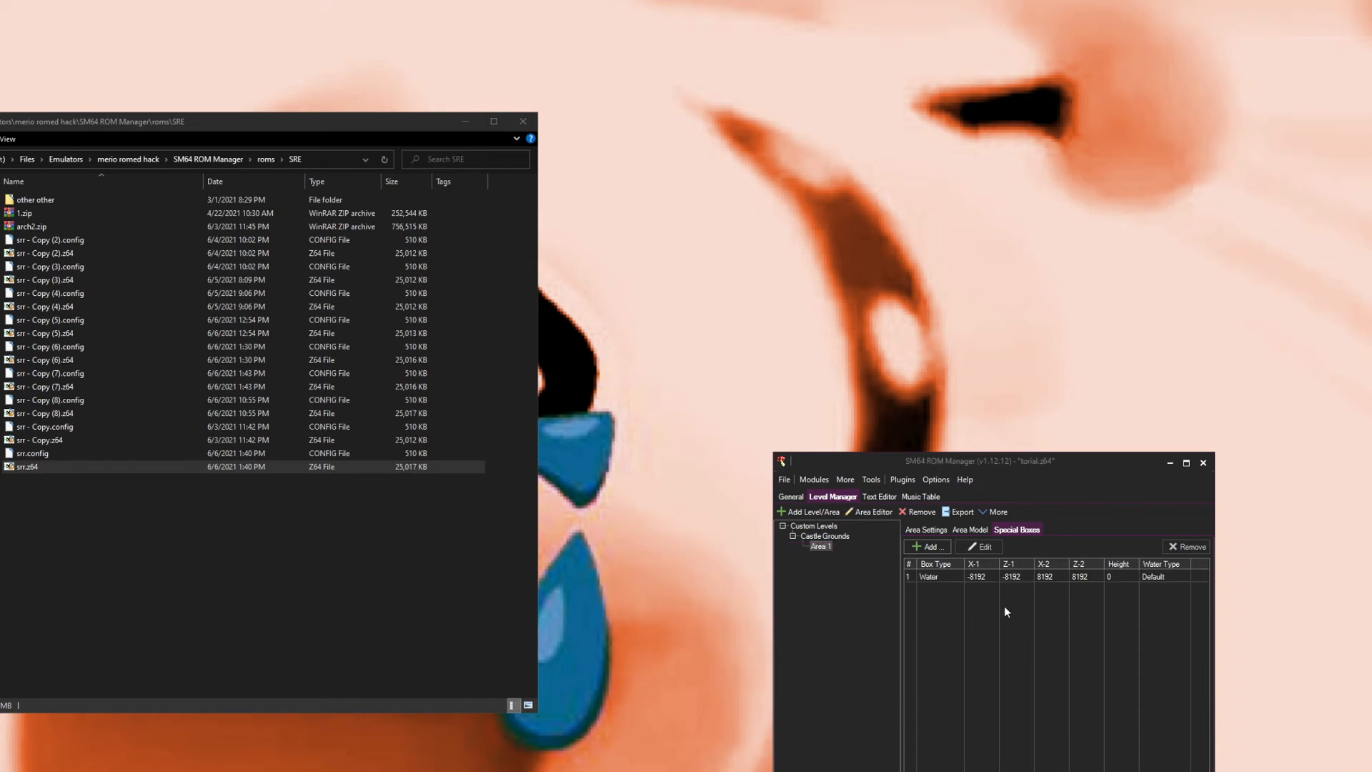
Step: Set the water box's height to -2000
left_click(1104, 576)
left_click(981, 546)
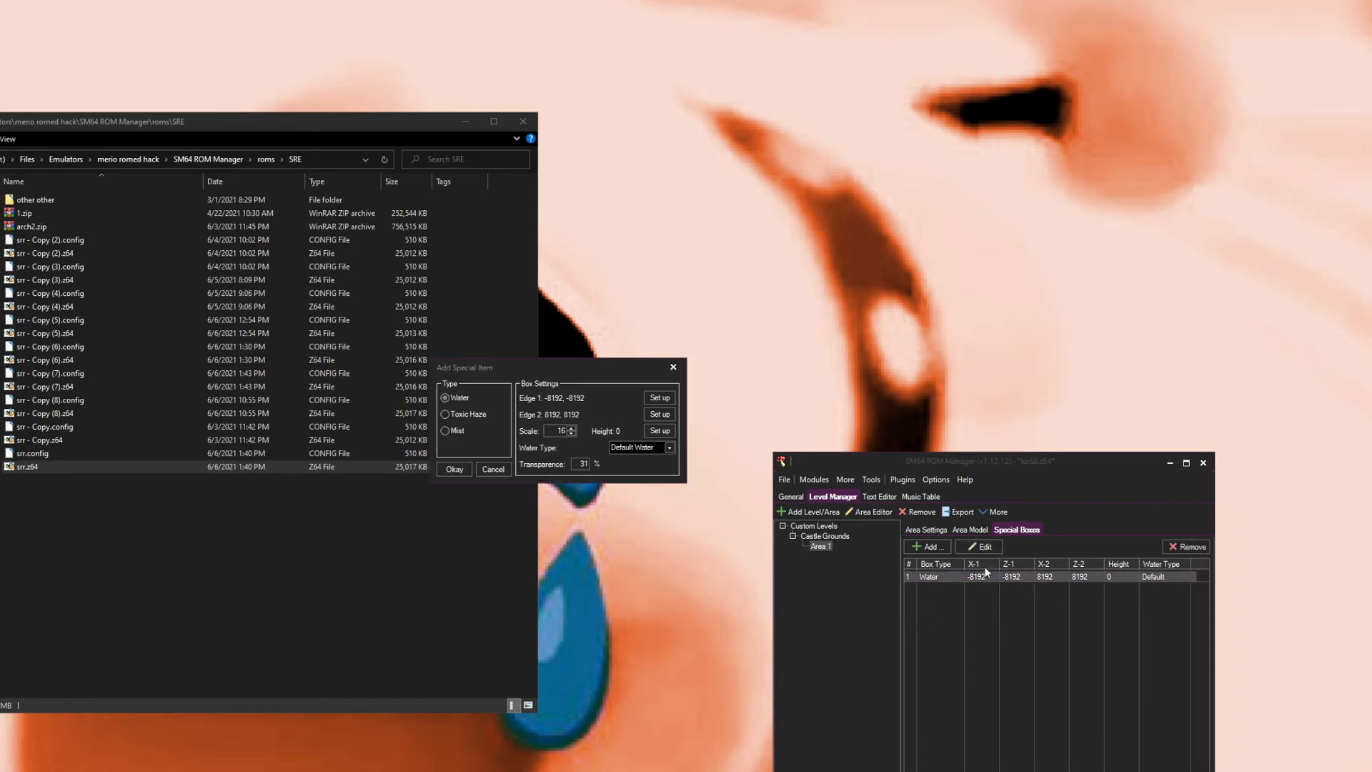
left_click(658, 432)
type("-2000")
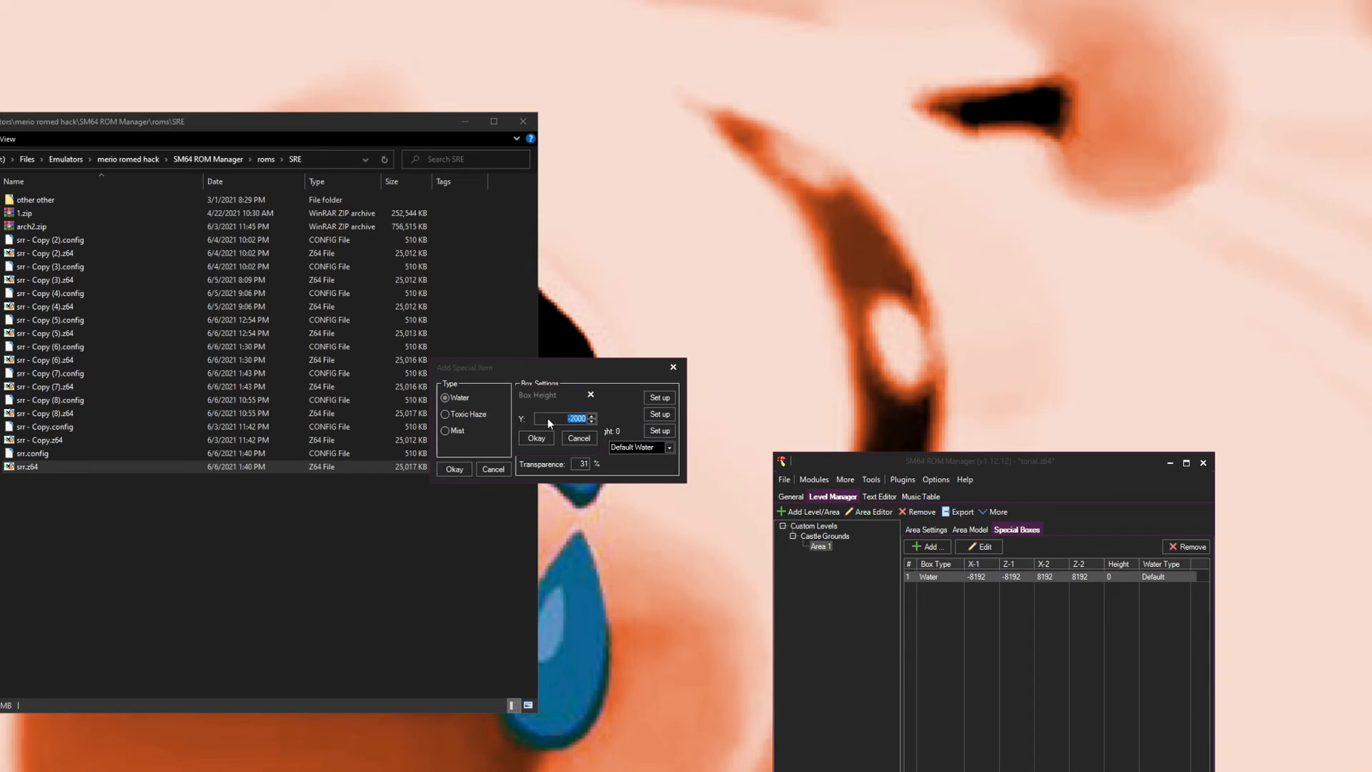
left_click(537, 438)
left_click(454, 468)
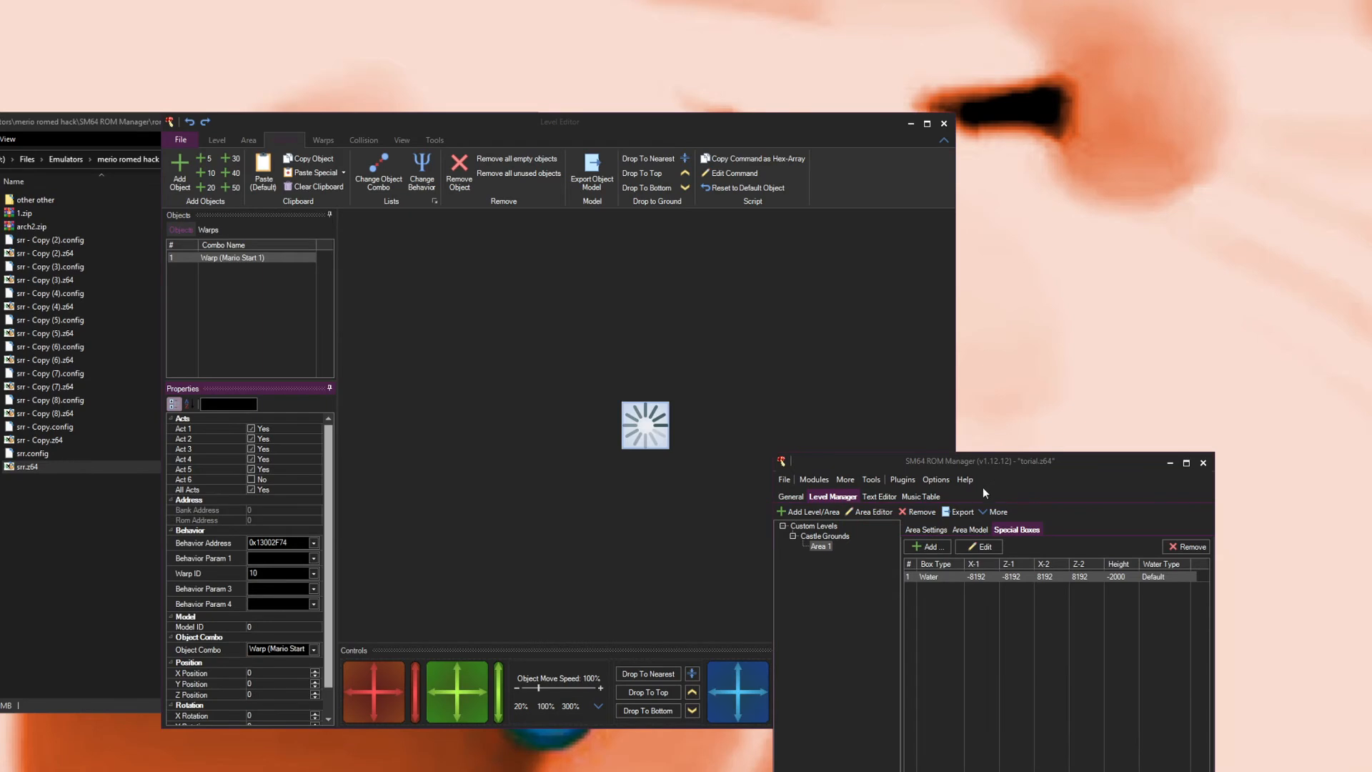
Step: Set the water box's height to -5000
left_click_drag(786, 482, 486, 454)
left_click_drag(295, 634, 705, 456)
left_click(1038, 489)
left_click(983, 546)
left_click(660, 430)
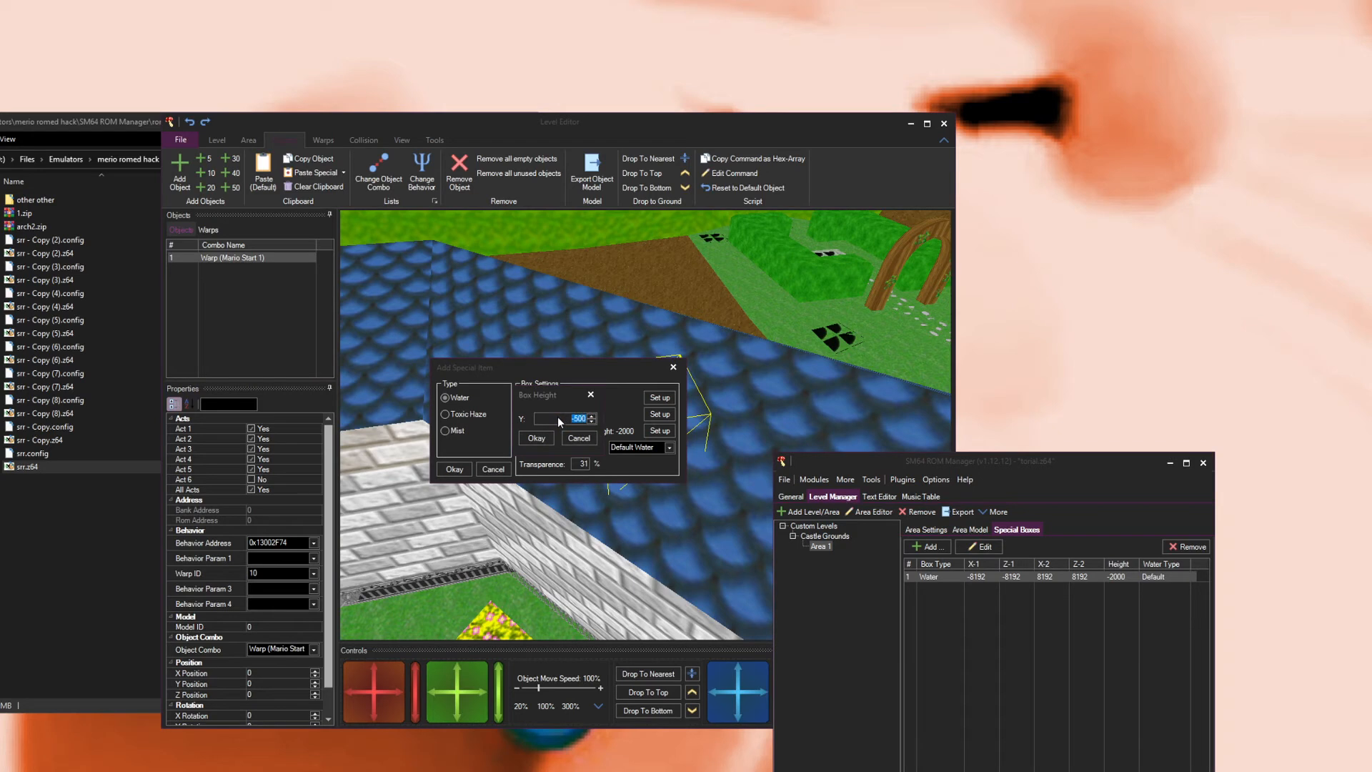
key("Return")
left_click(454, 469)
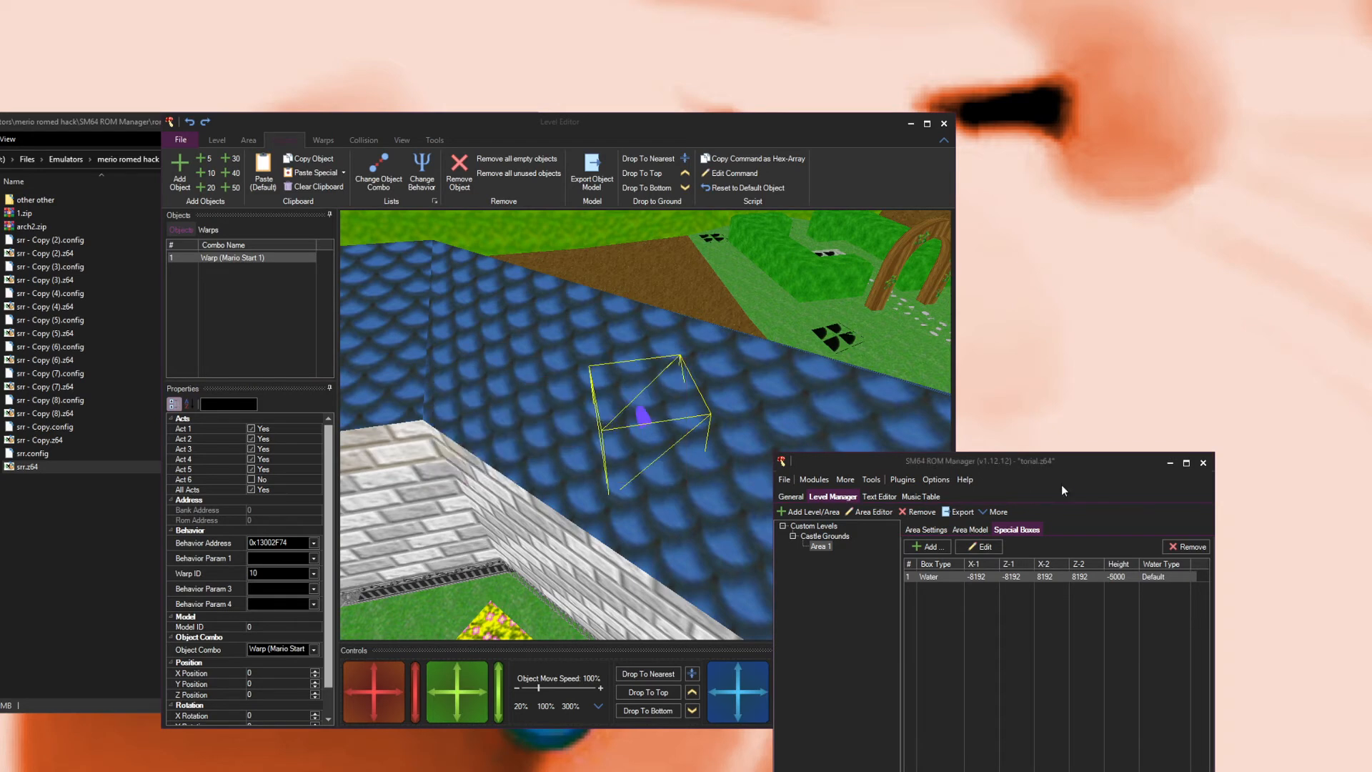
Step: Review the area's terrain type, environment effects, camera preset and music options for Castle Grounds Area 1
left_click(969, 530)
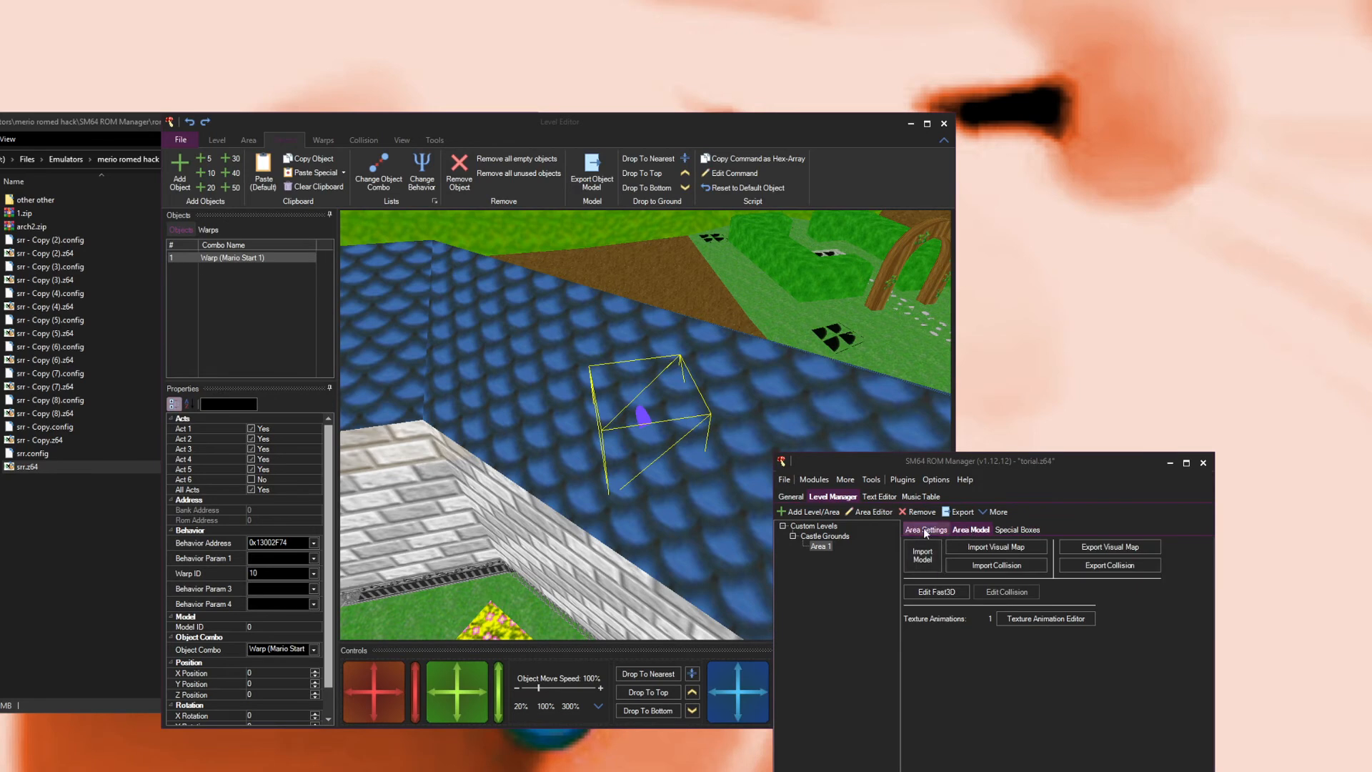
left_click(925, 531)
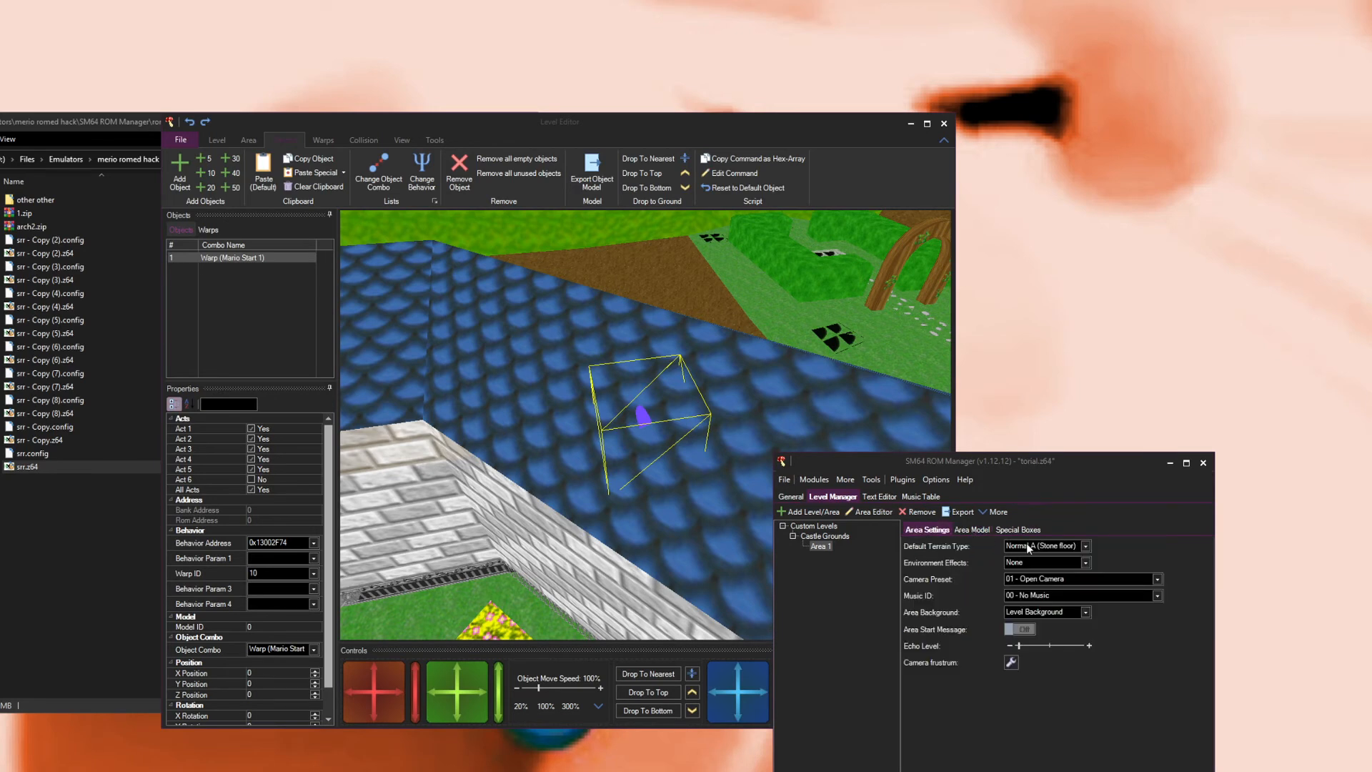
left_click(1026, 543)
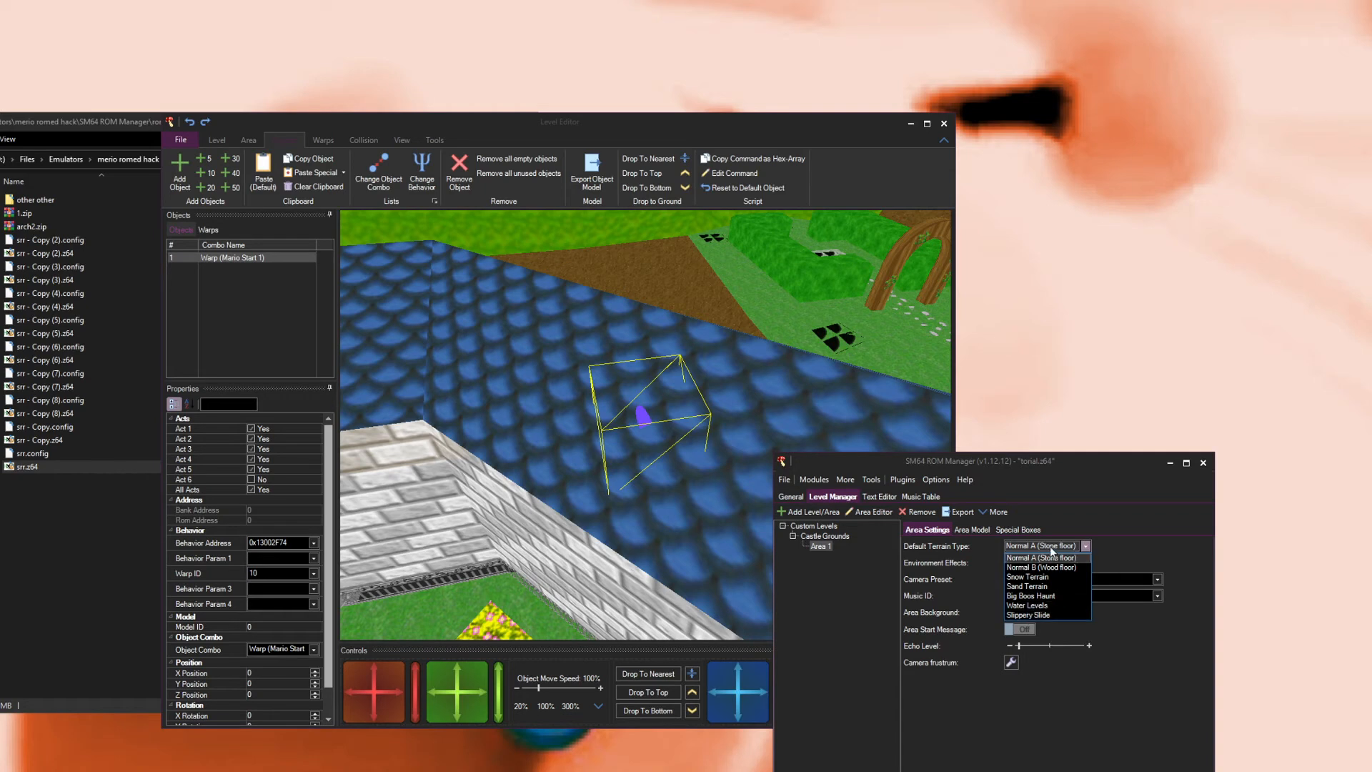
left_click(1047, 548)
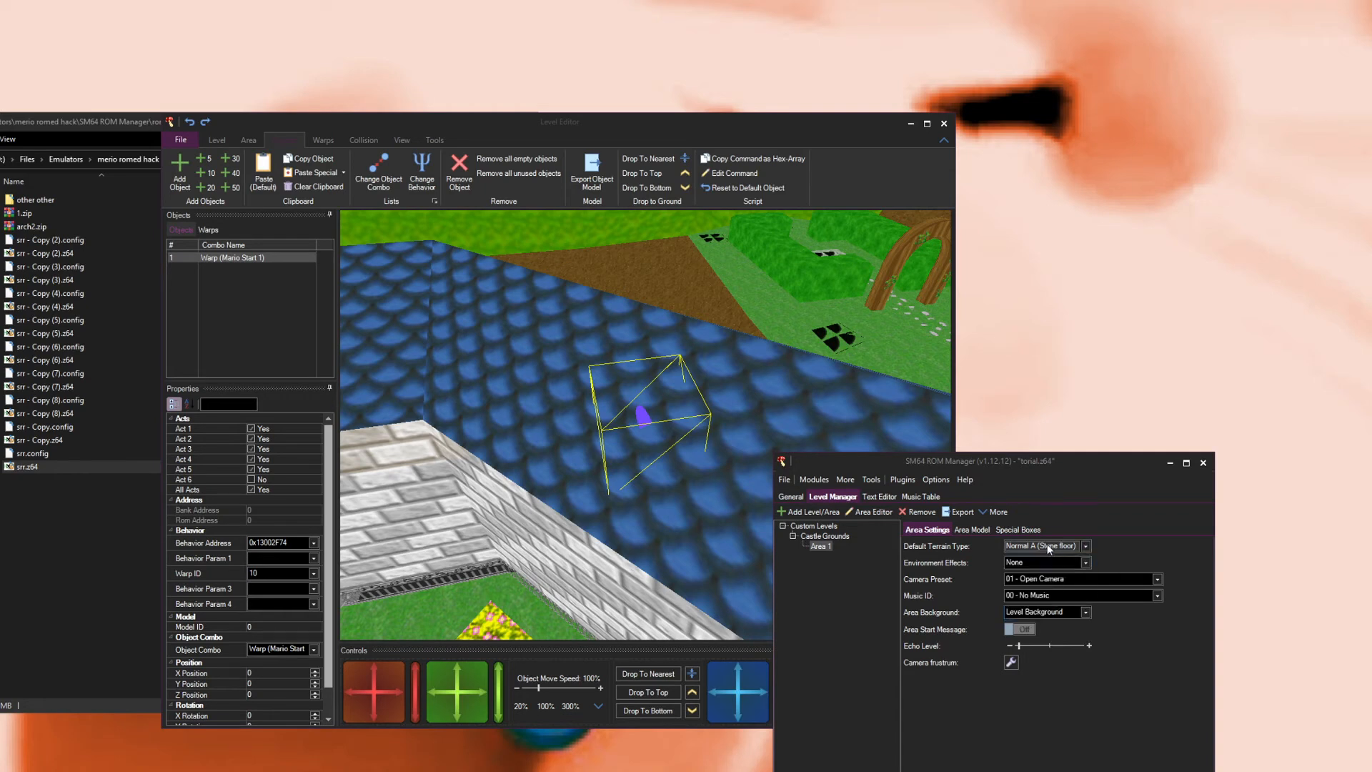
left_click(1048, 548)
left_click(1040, 547)
left_click(1033, 564)
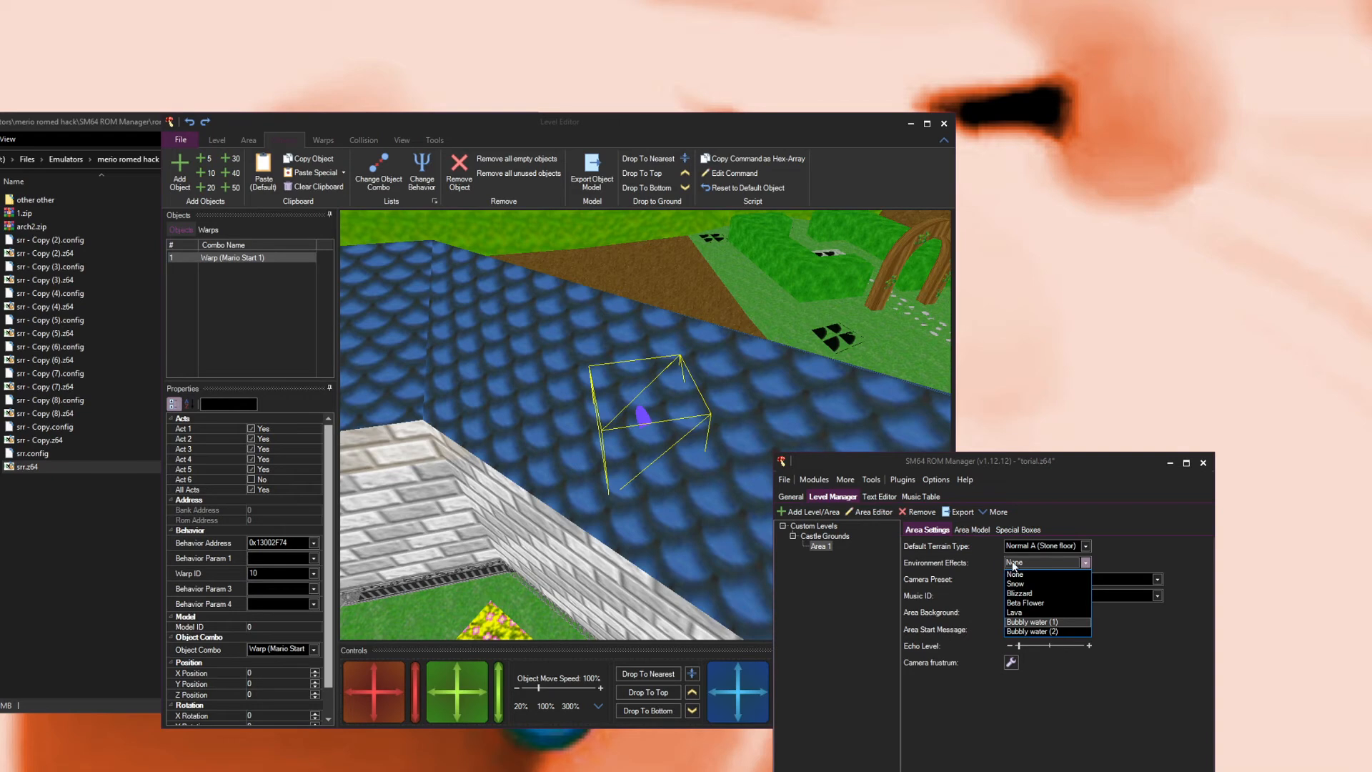
left_click(1030, 556)
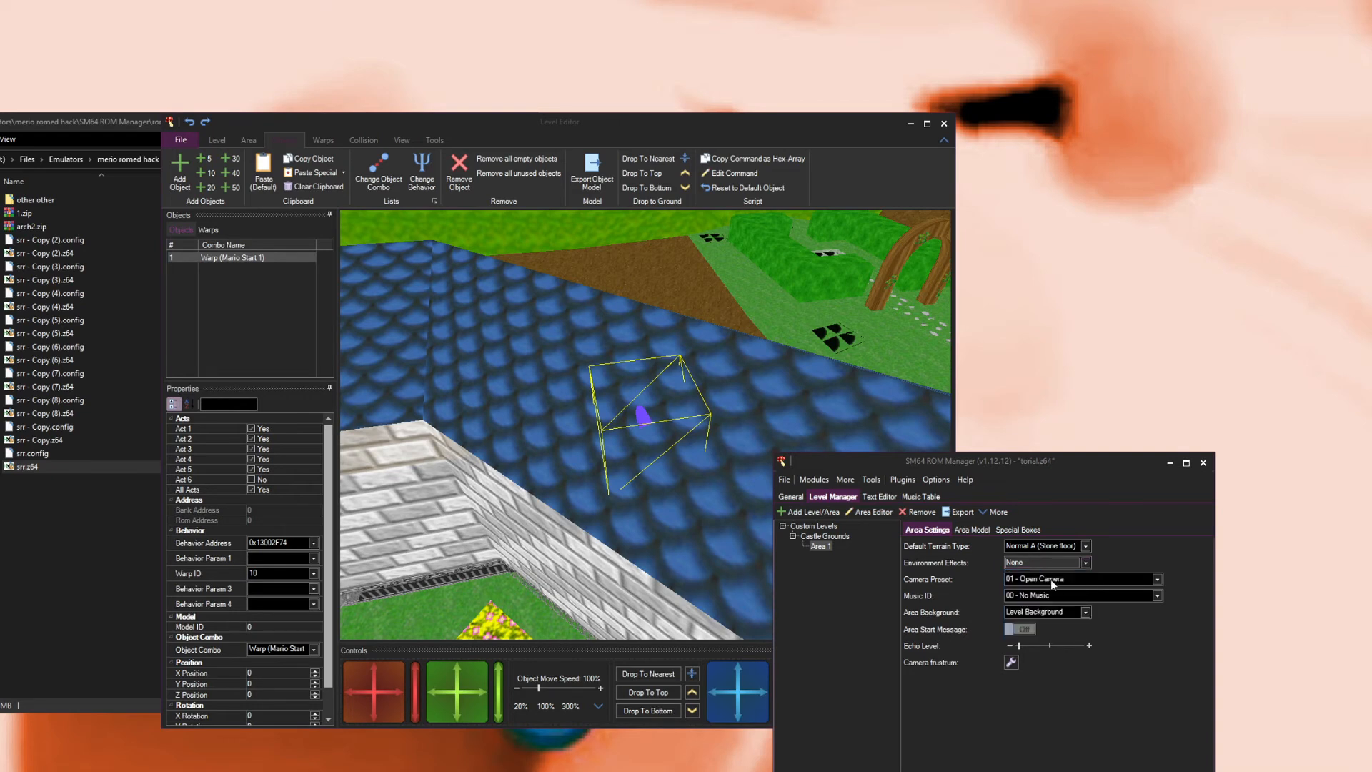
left_click(1051, 579)
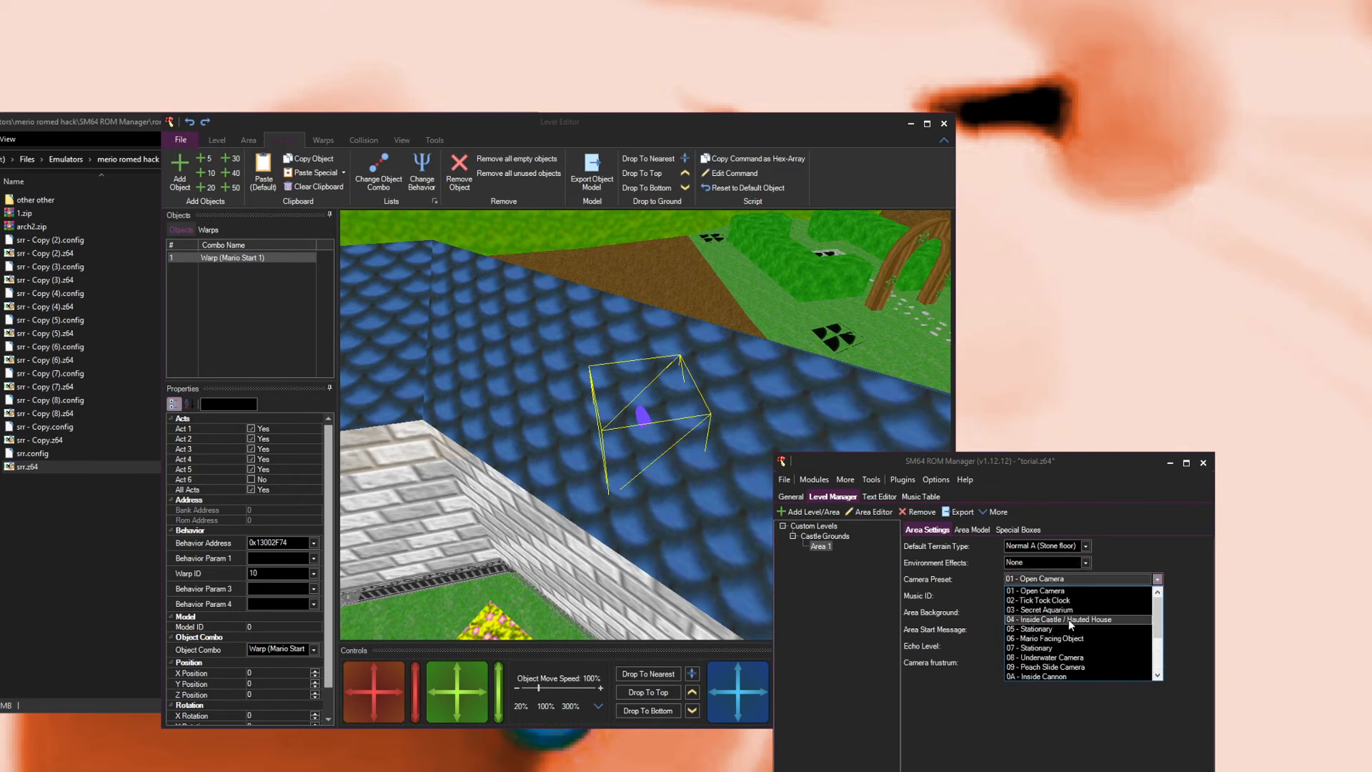
left_click(1052, 579)
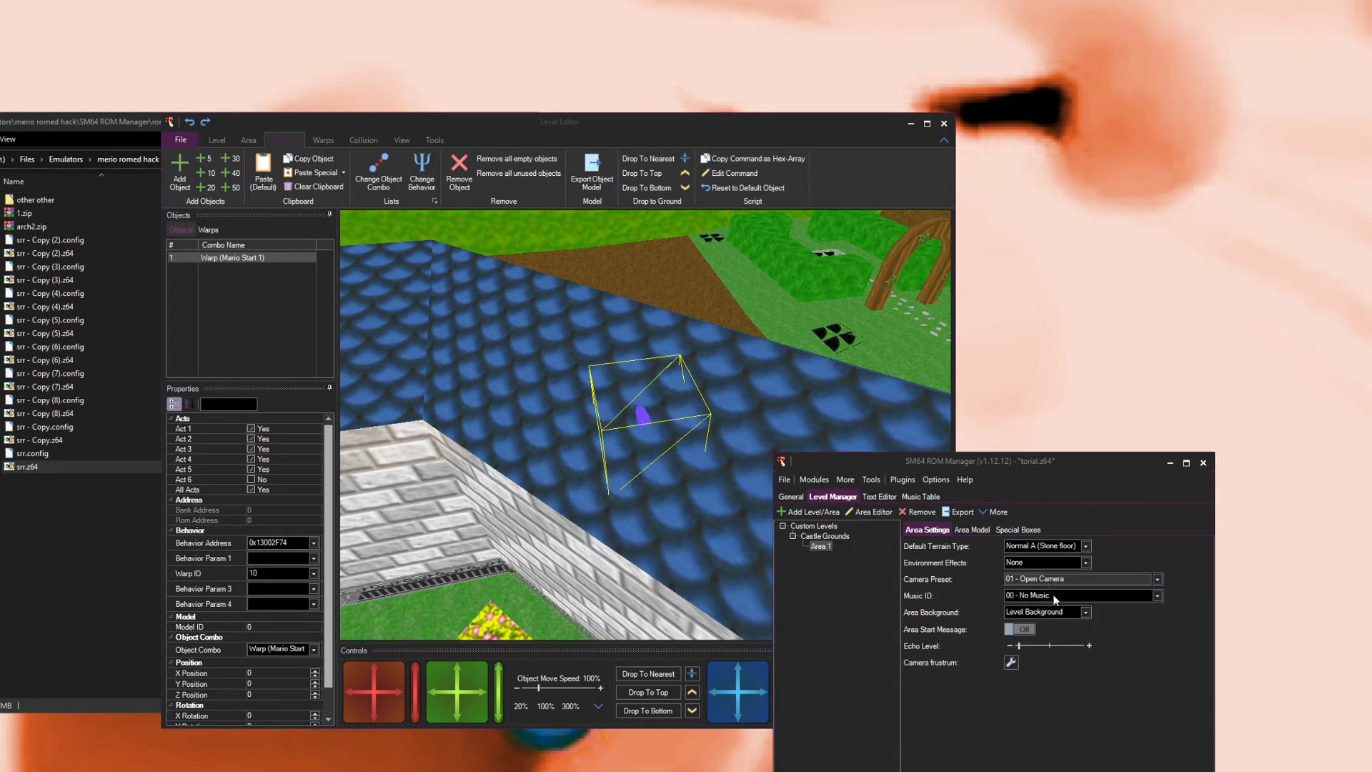
left_click(1055, 597)
scroll(1039, 632, "down", 7)
scroll(1040, 632, "up", 2)
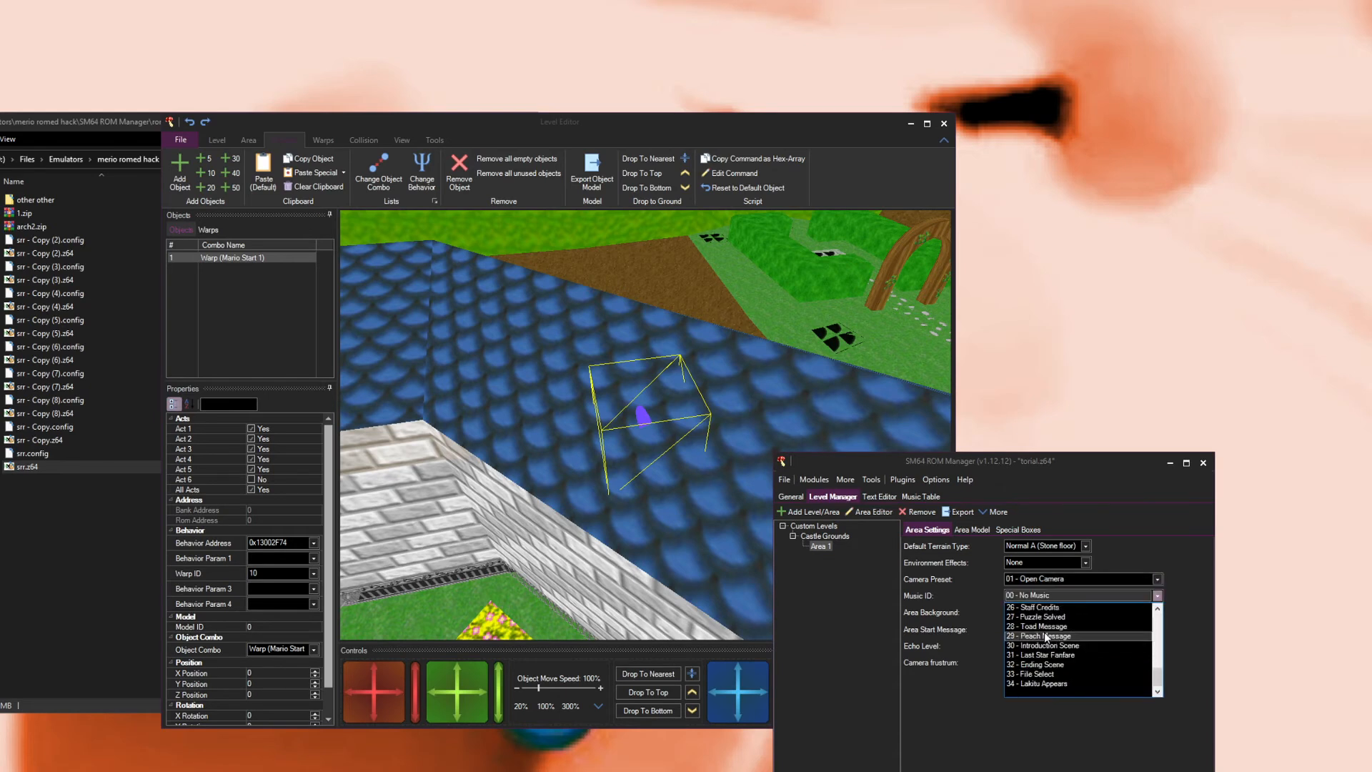
left_click(1056, 591)
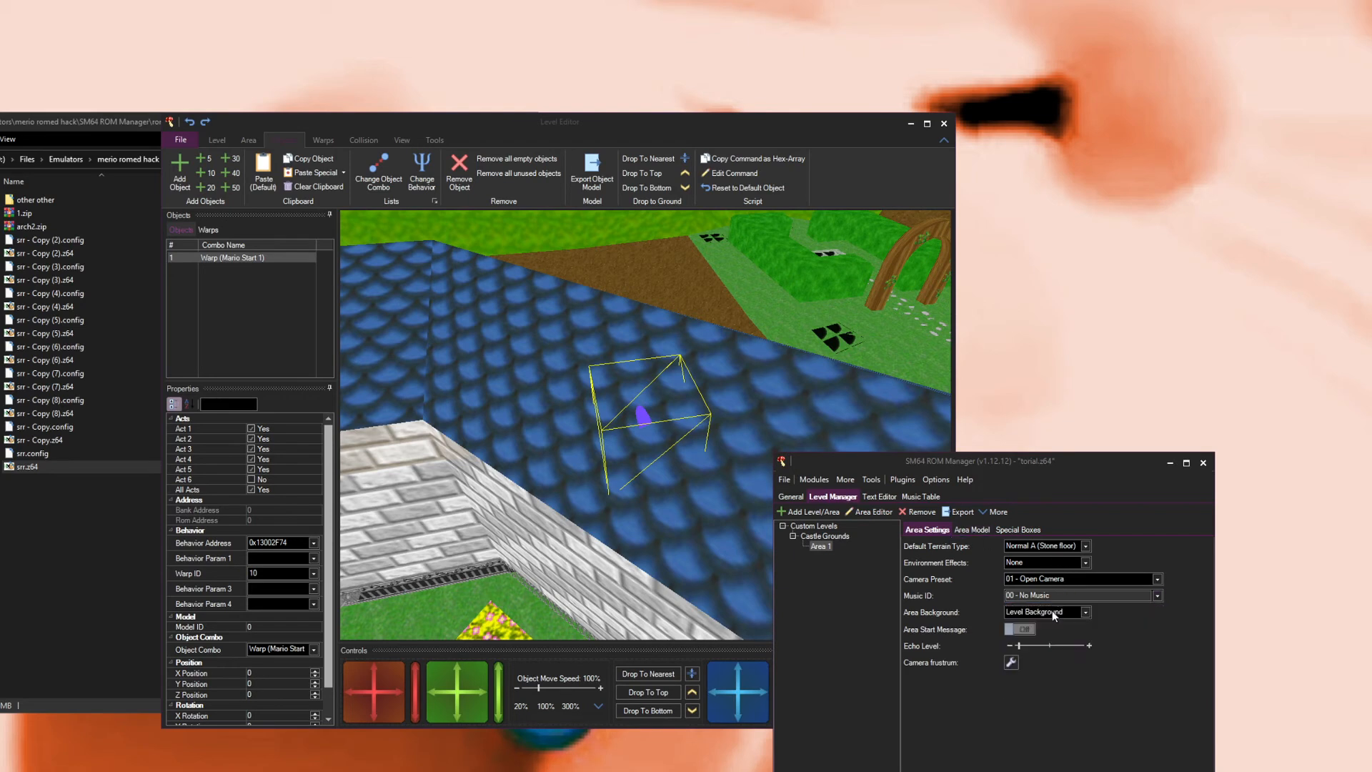
Step: Review the level and area background options, keeping Level Background for Area 1
left_click(1053, 614)
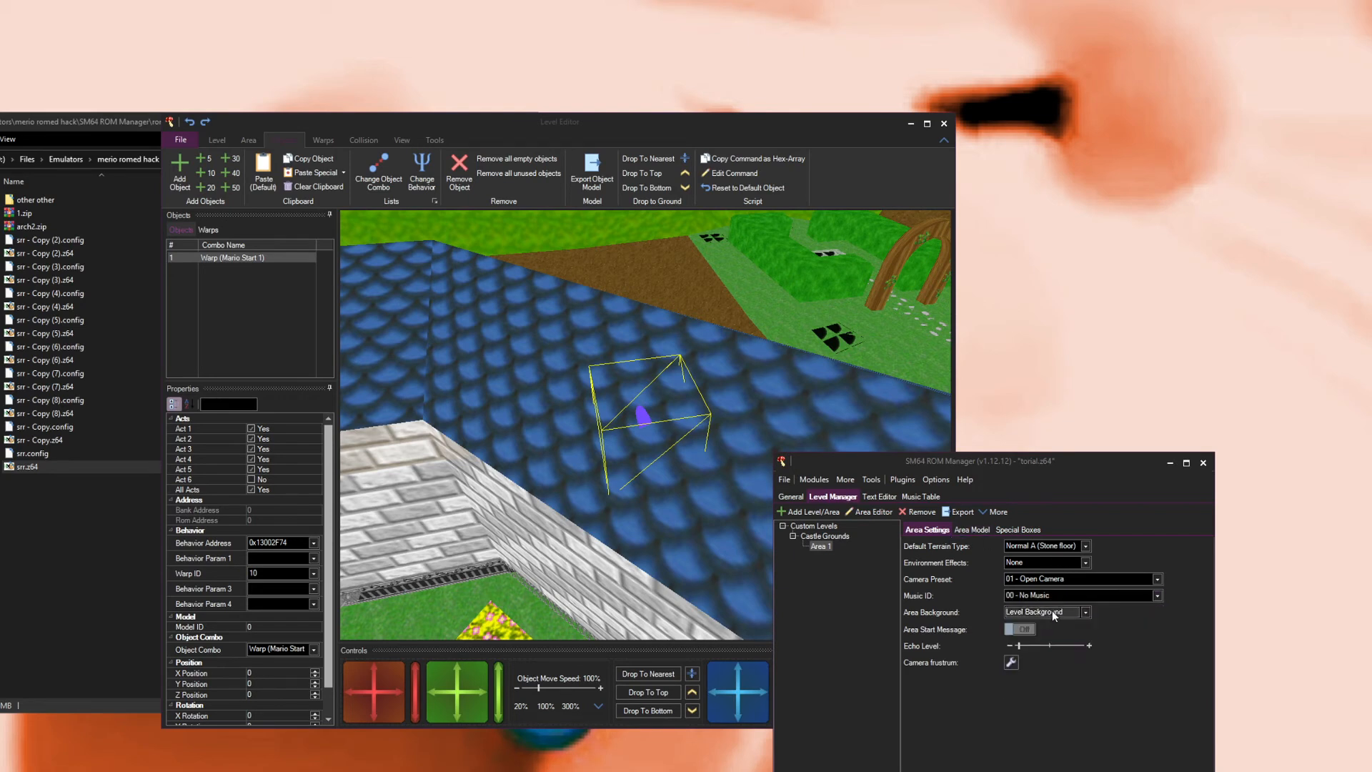
left_click(1036, 623)
left_click(823, 535)
left_click(928, 533)
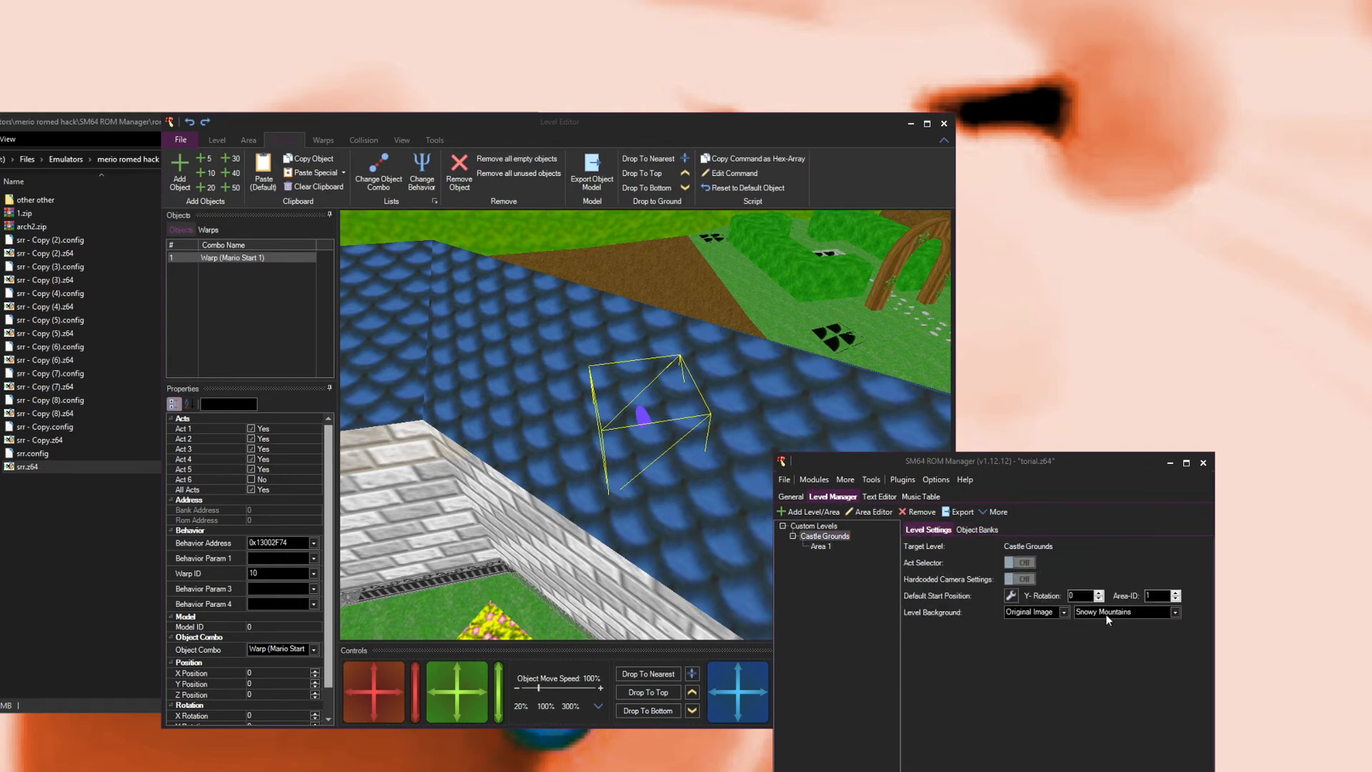
left_click(816, 547)
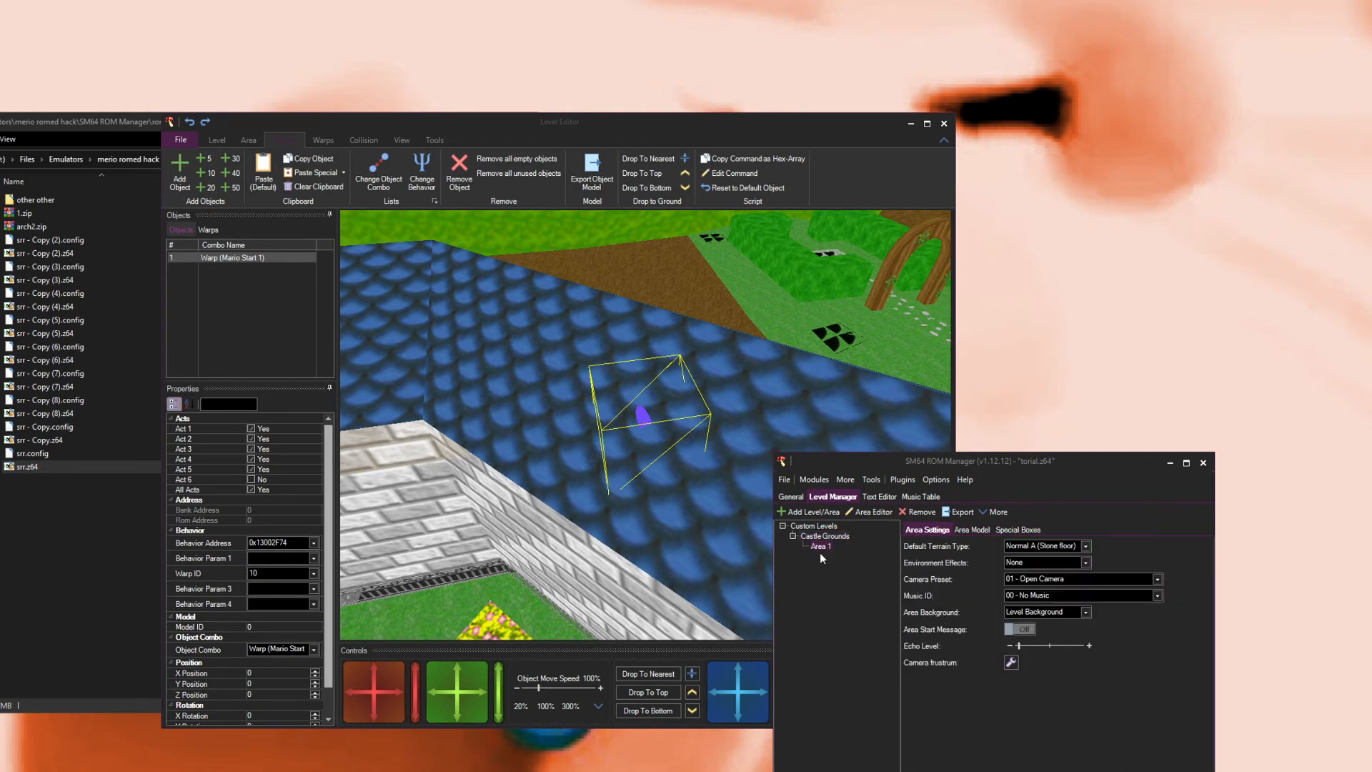
left_click(1045, 615)
left_click(1044, 627)
left_click(1105, 611)
left_click(1116, 613)
left_click(1074, 611)
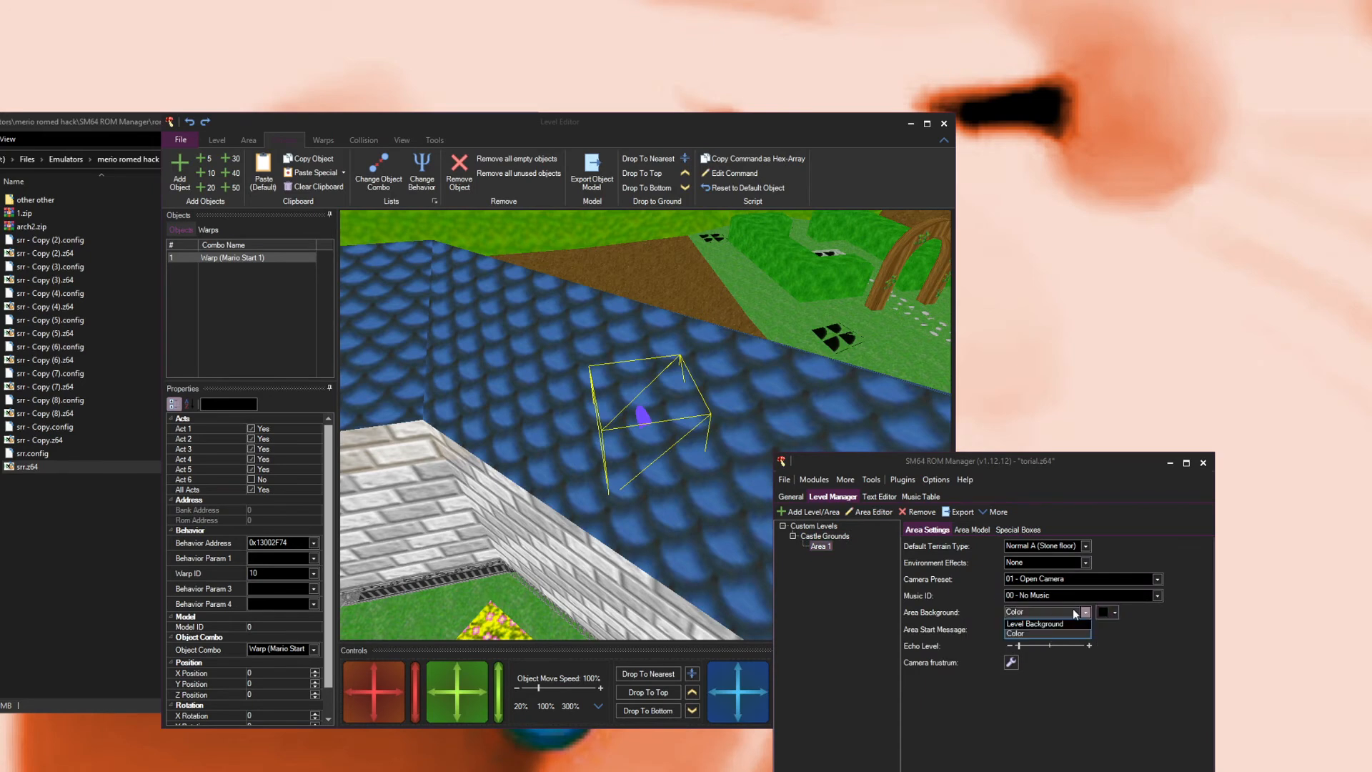
left_click(1044, 623)
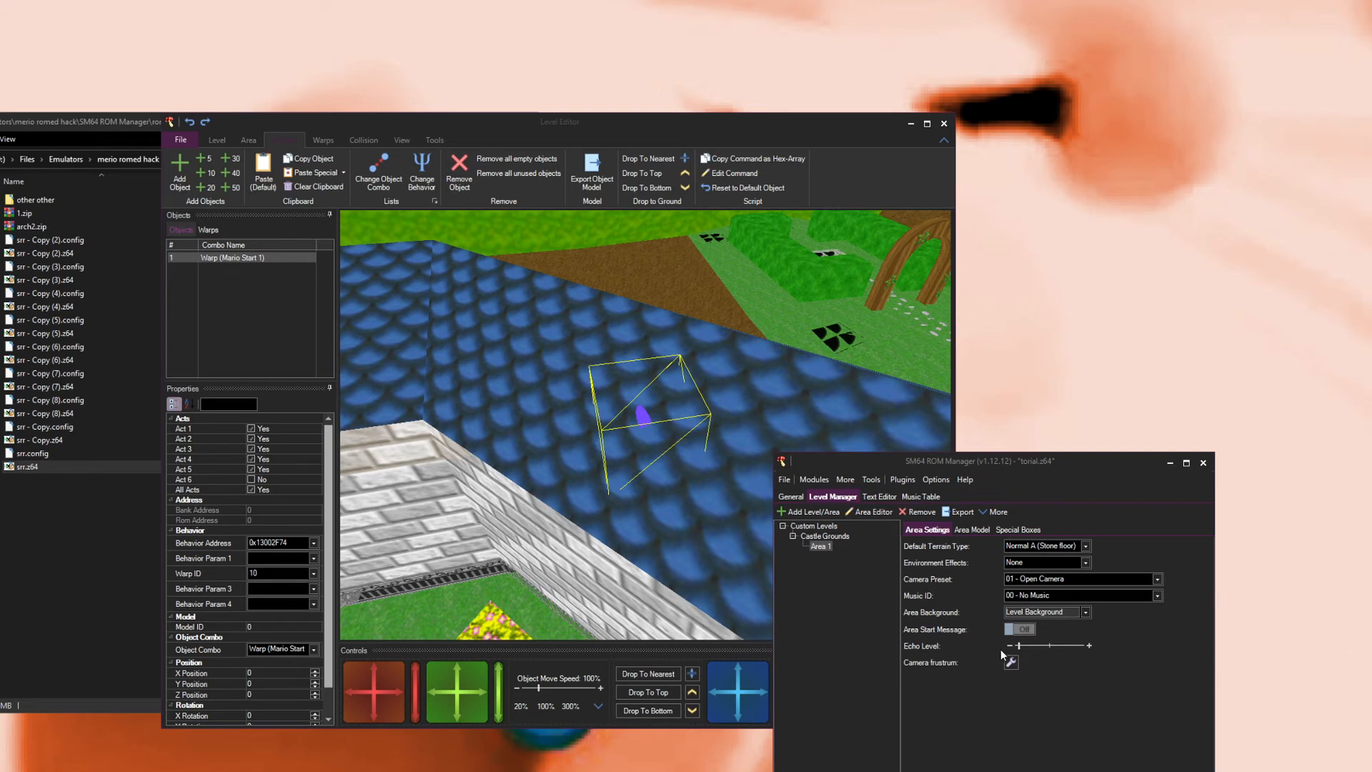
Step: Raise the area's echo level to near maximum
left_click_drag(1019, 648, 1086, 643)
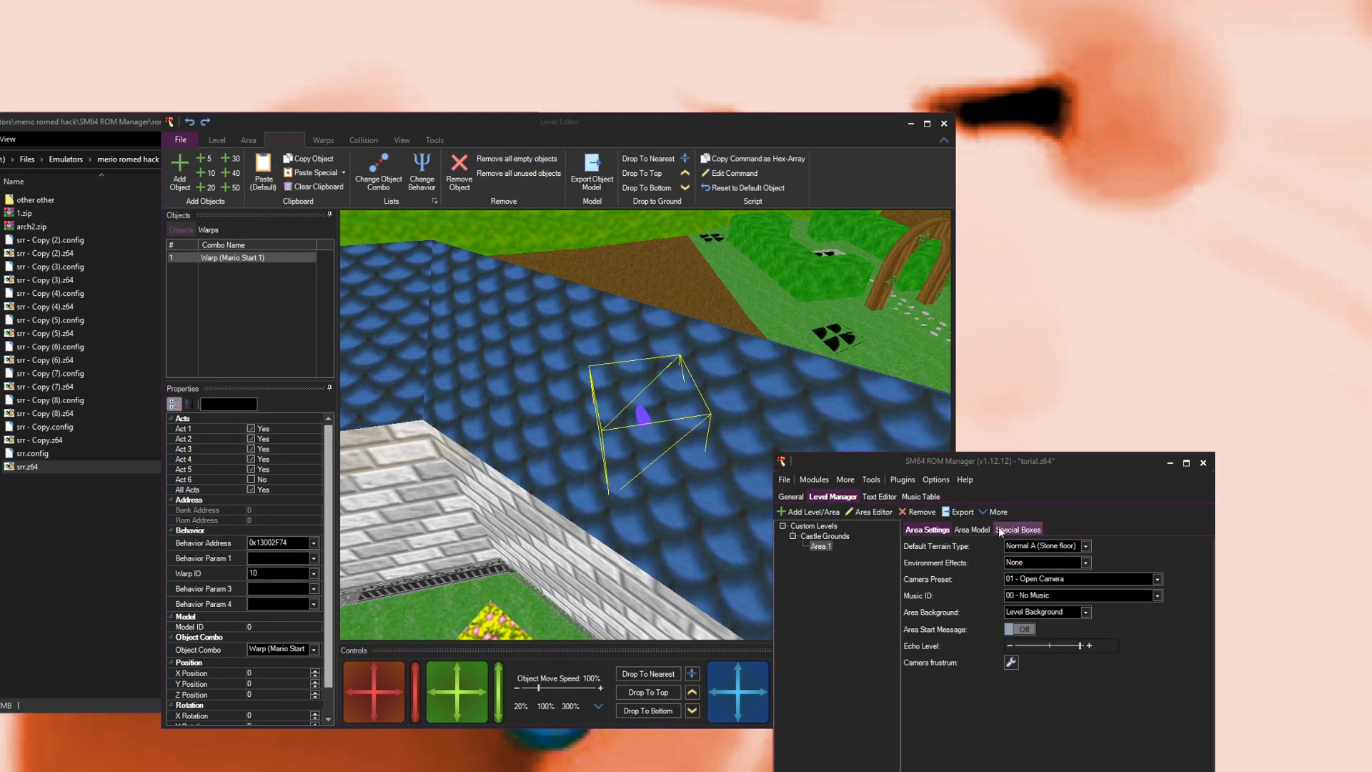
Step: Set the area's texture animation scrolling speed to 20 and close the Texture Animation Editor
left_click(972, 530)
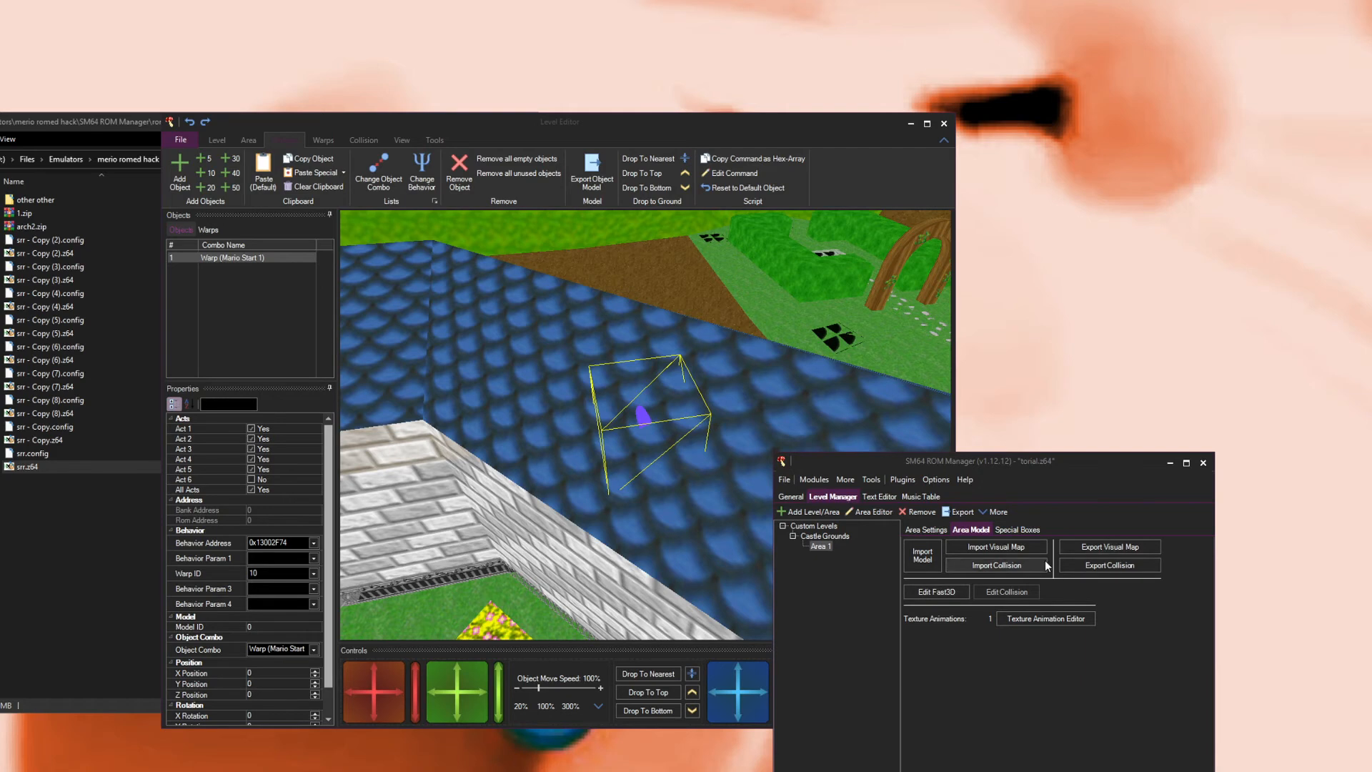
left_click(1018, 619)
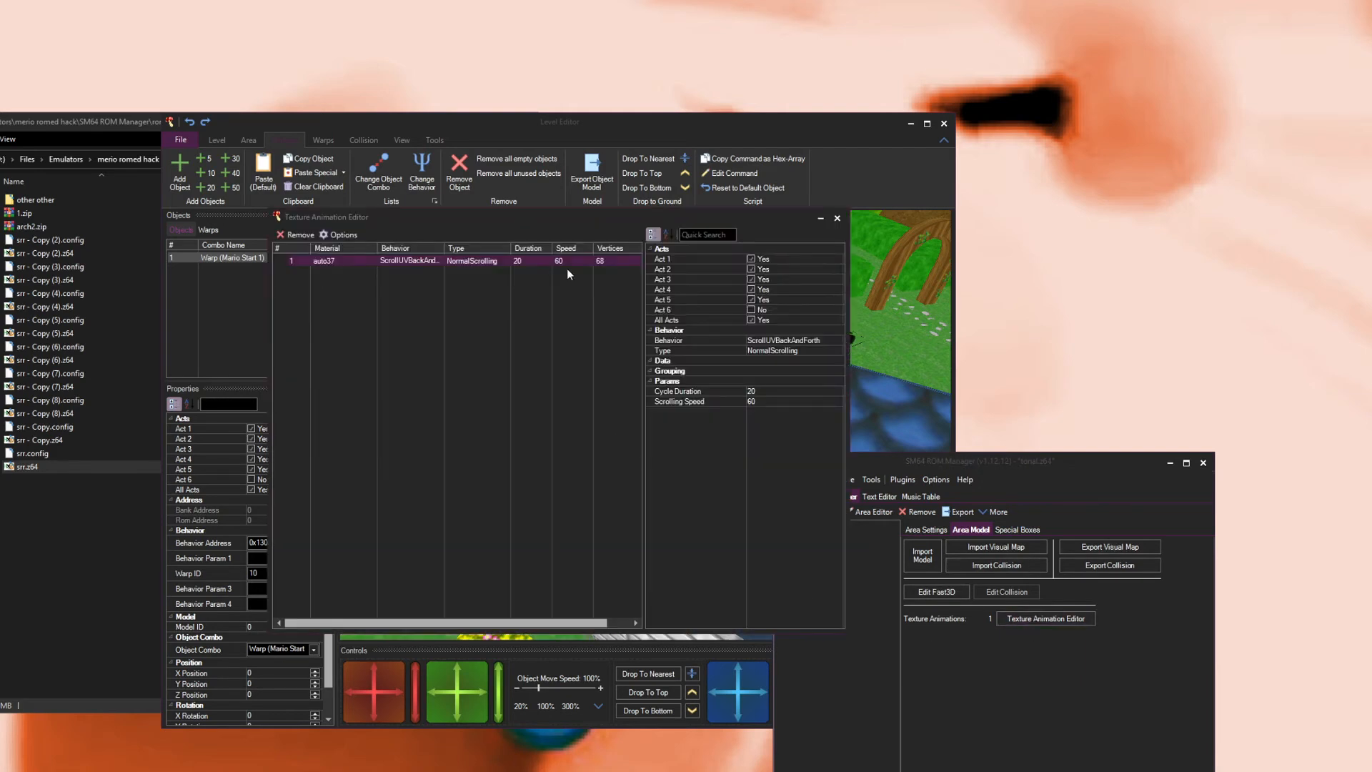
left_click(758, 401)
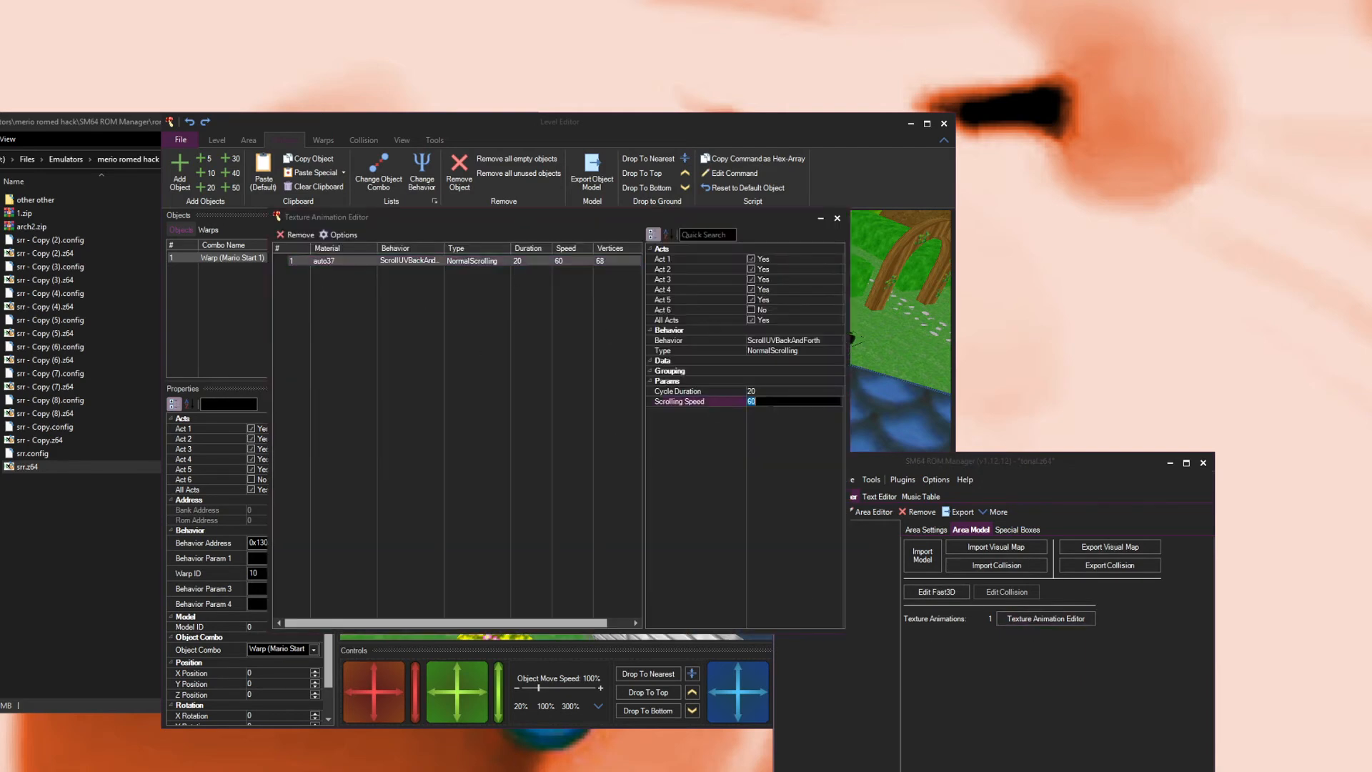
type("20")
key("Return")
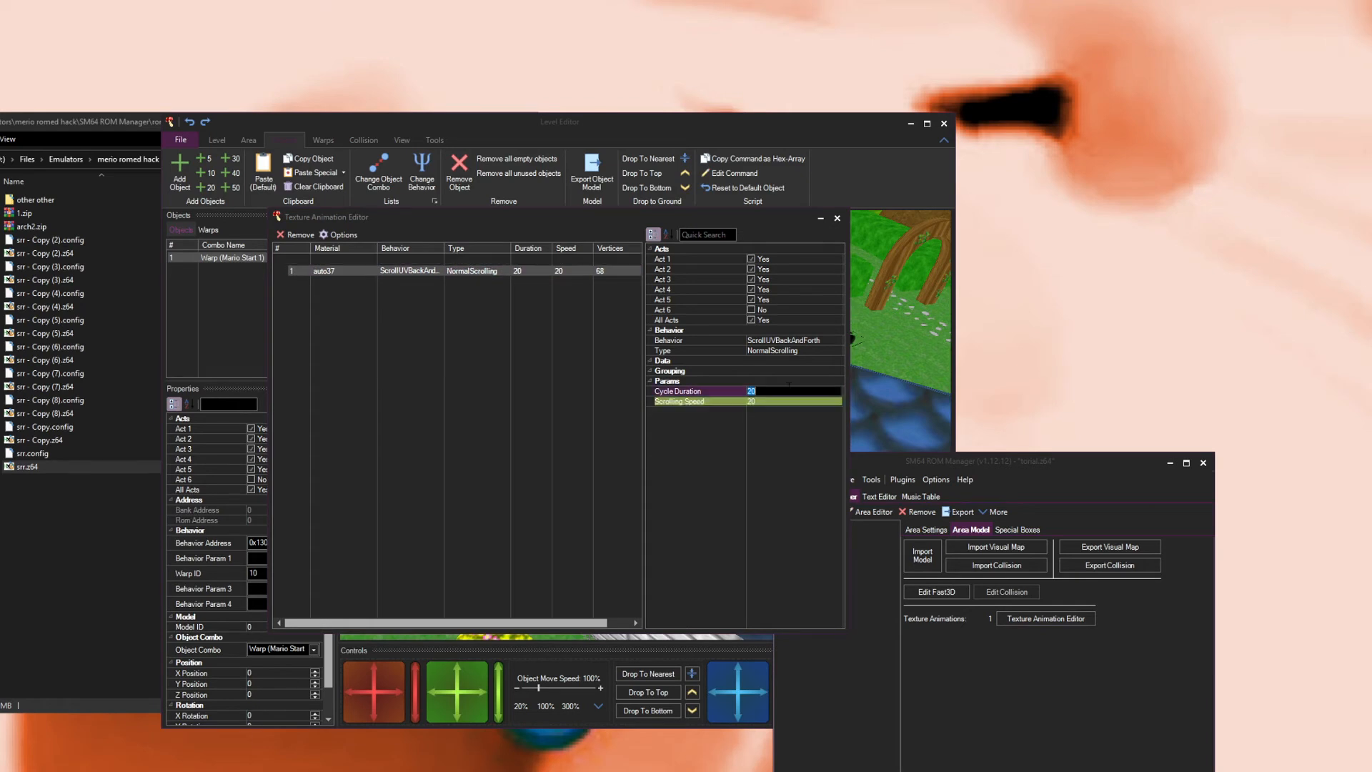
left_click(836, 218)
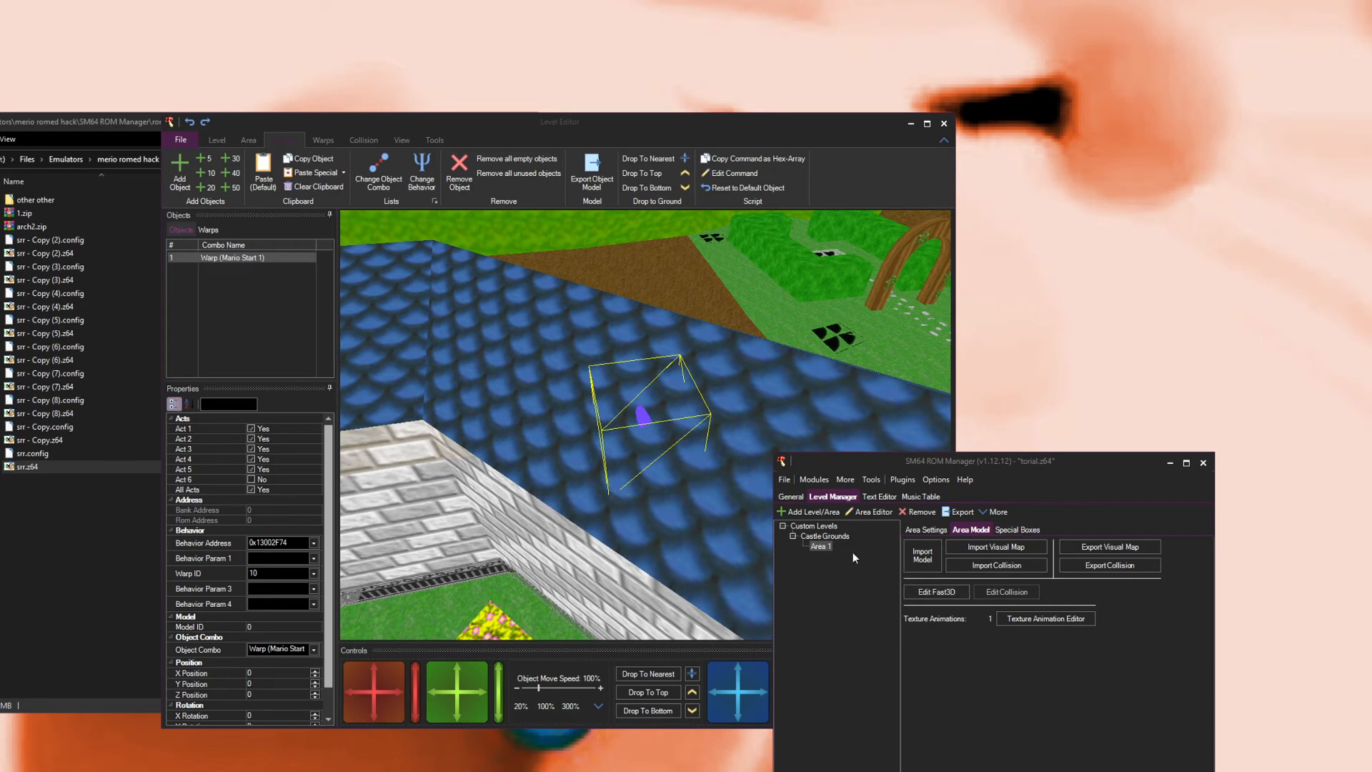
Step: Open the More options for the custom level and area
left_click(996, 511)
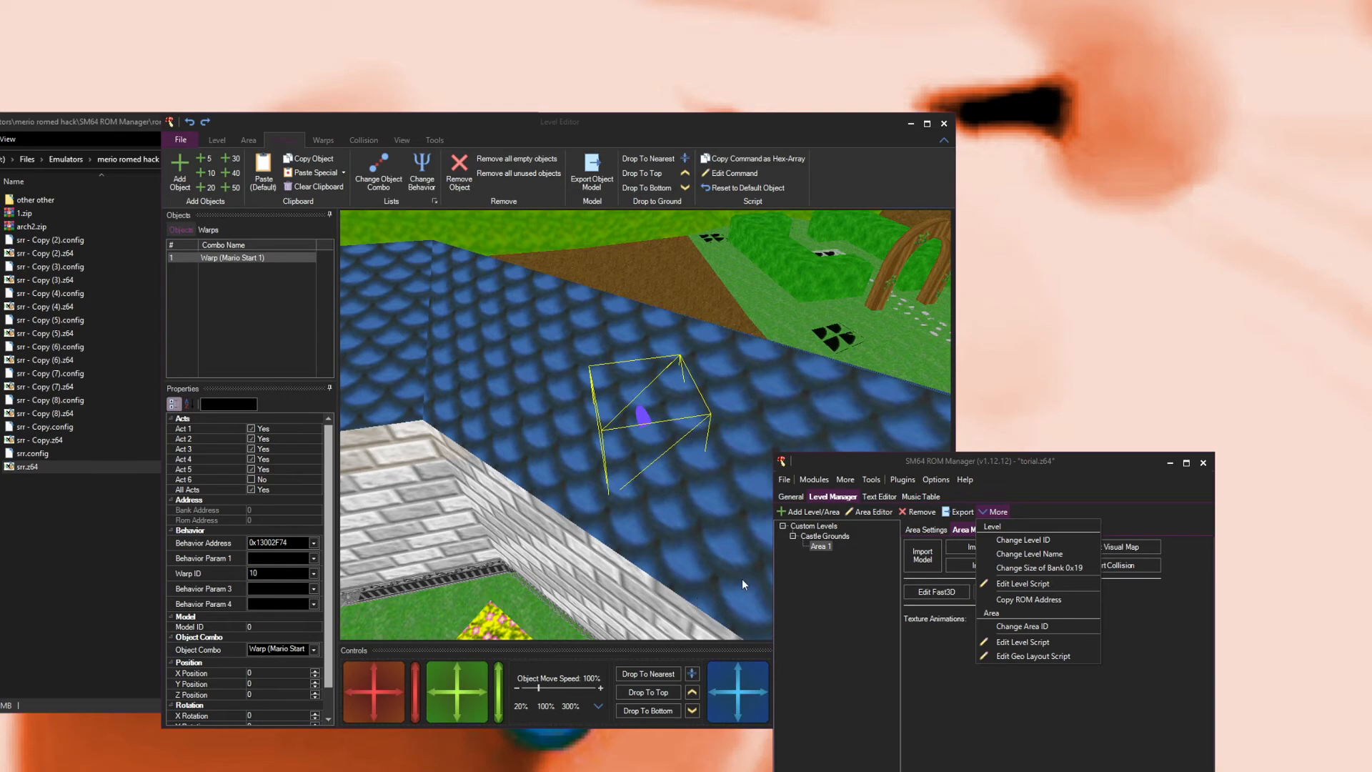
left_click(1058, 491)
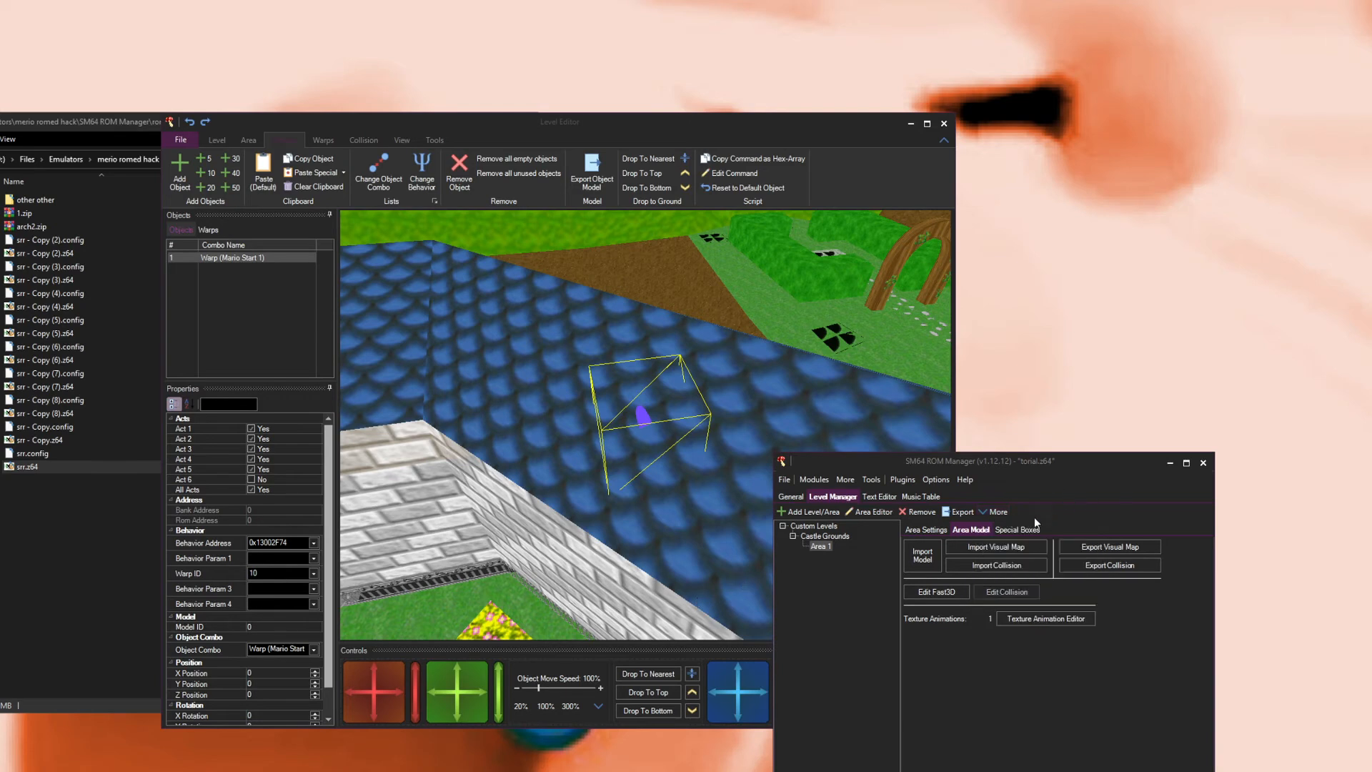
left_click(999, 511)
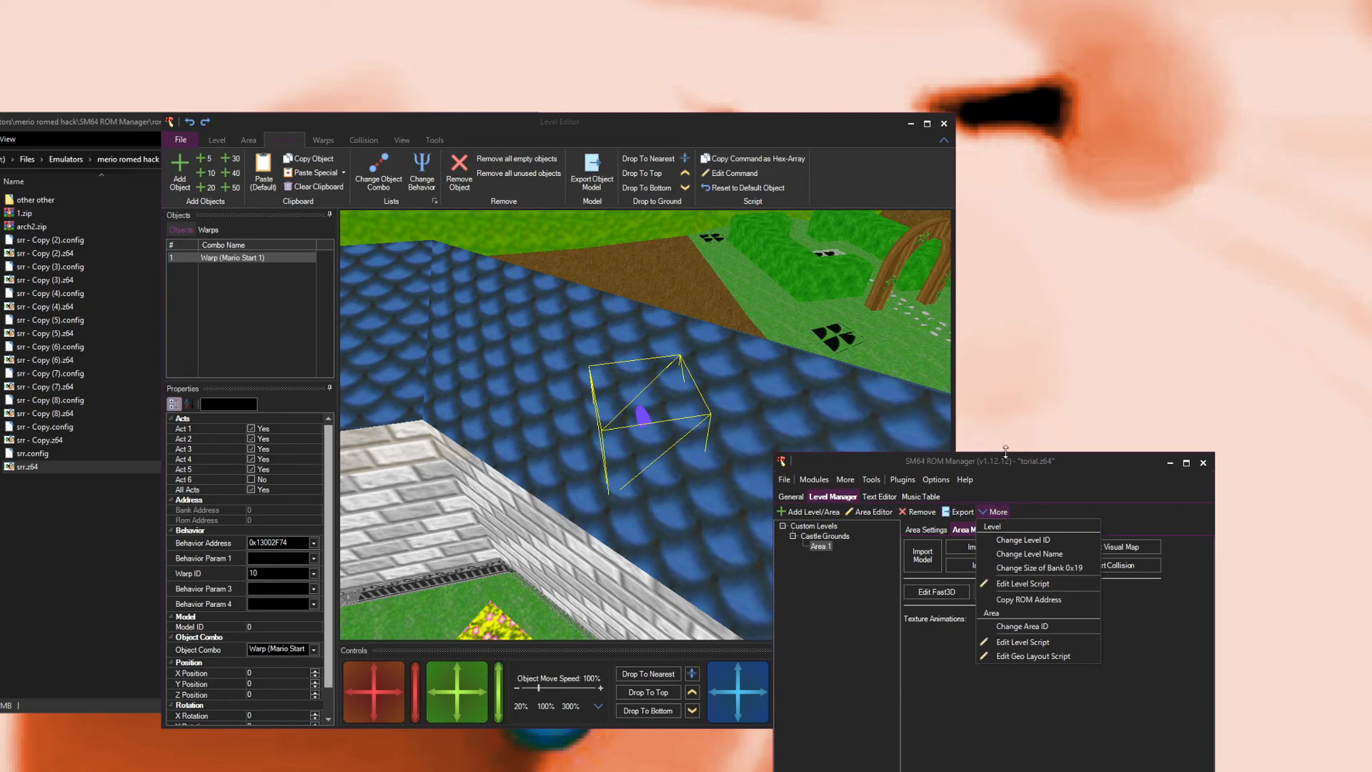
left_click(1006, 488)
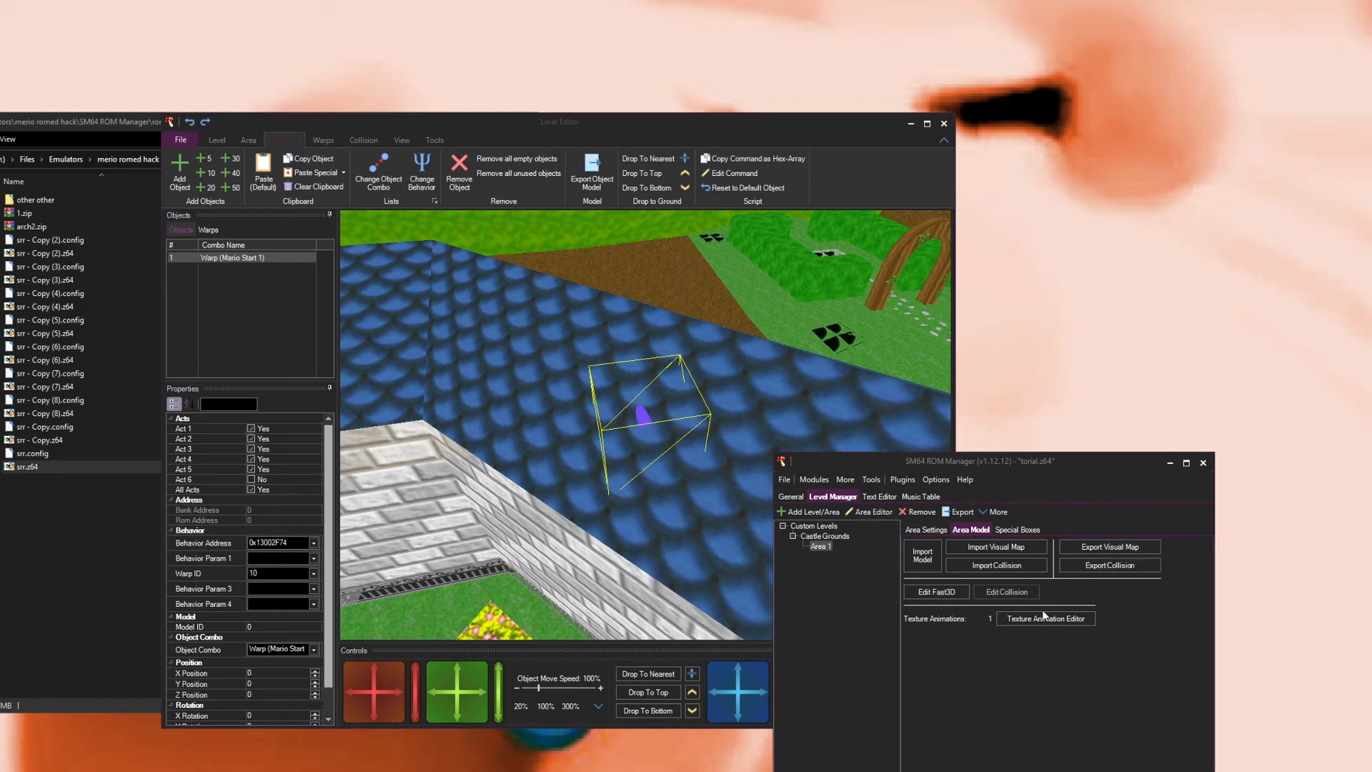
left_click(964, 480)
left_click(1004, 473)
Step: Examine the imported level from several angles in the Level Editor's 3D view
left_click_drag(554, 135, 808, 212)
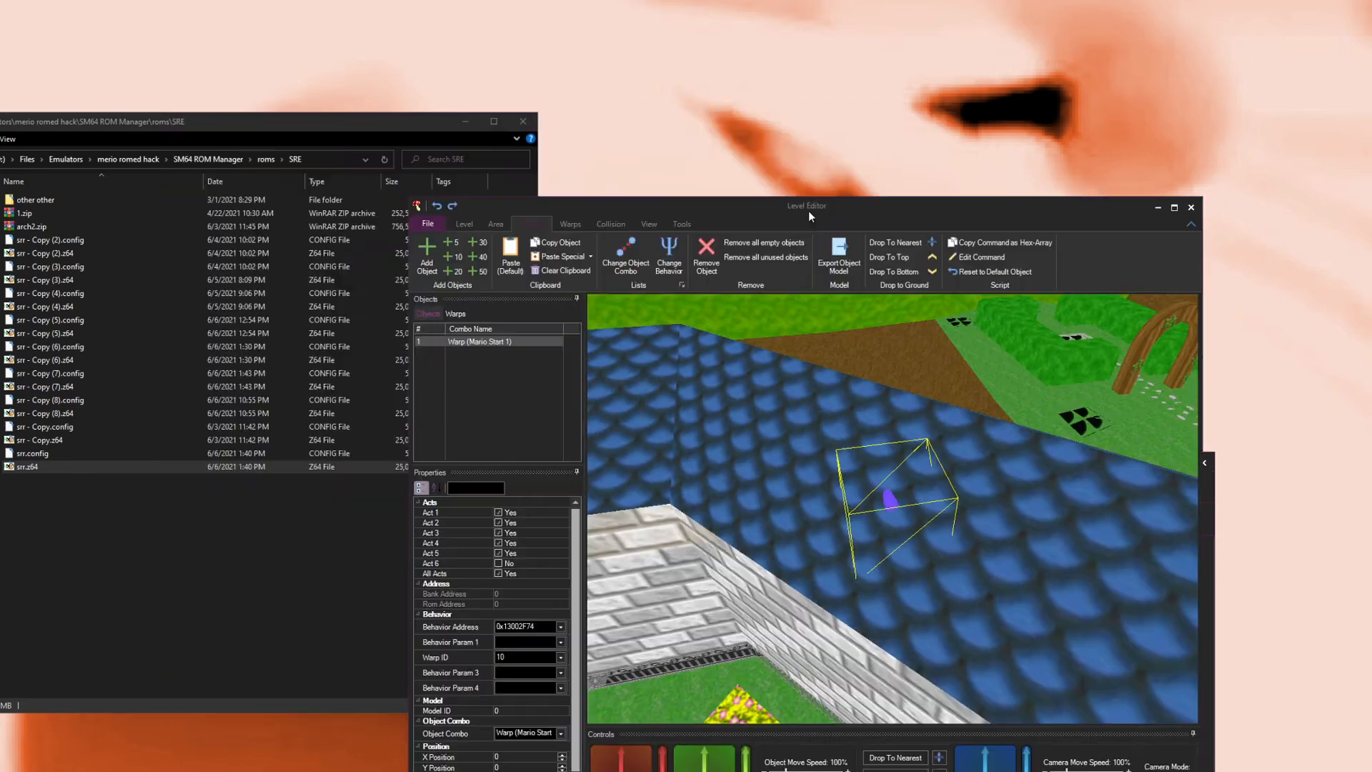
scroll(464, 657, "down", 2)
scroll(447, 665, "up", 2)
scroll(457, 658, "down", 2)
scroll(538, 714, "up", 1)
scroll(877, 682, "down", 3)
scroll(869, 658, "up", 2)
scroll(848, 561, "down", 5)
left_click_drag(899, 514, 681, 520)
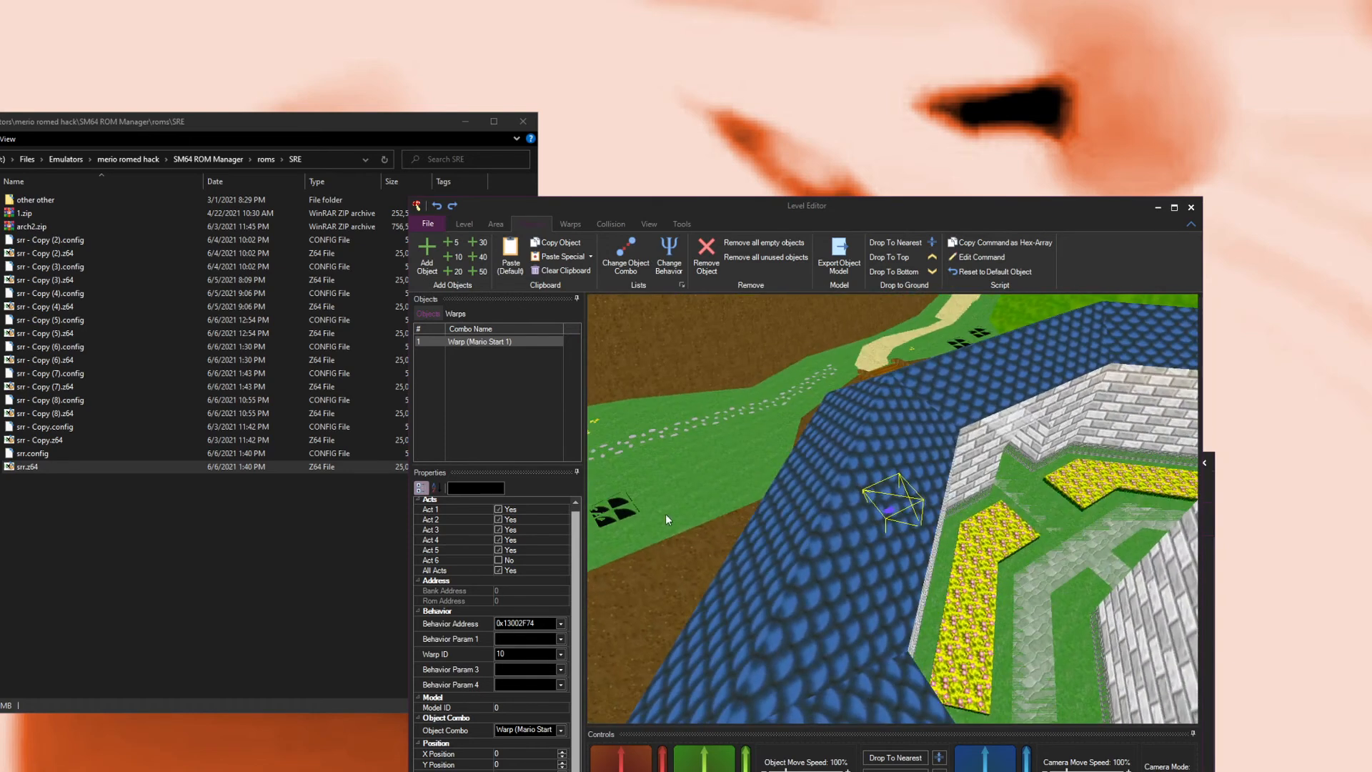
left_click_drag(987, 564, 904, 456)
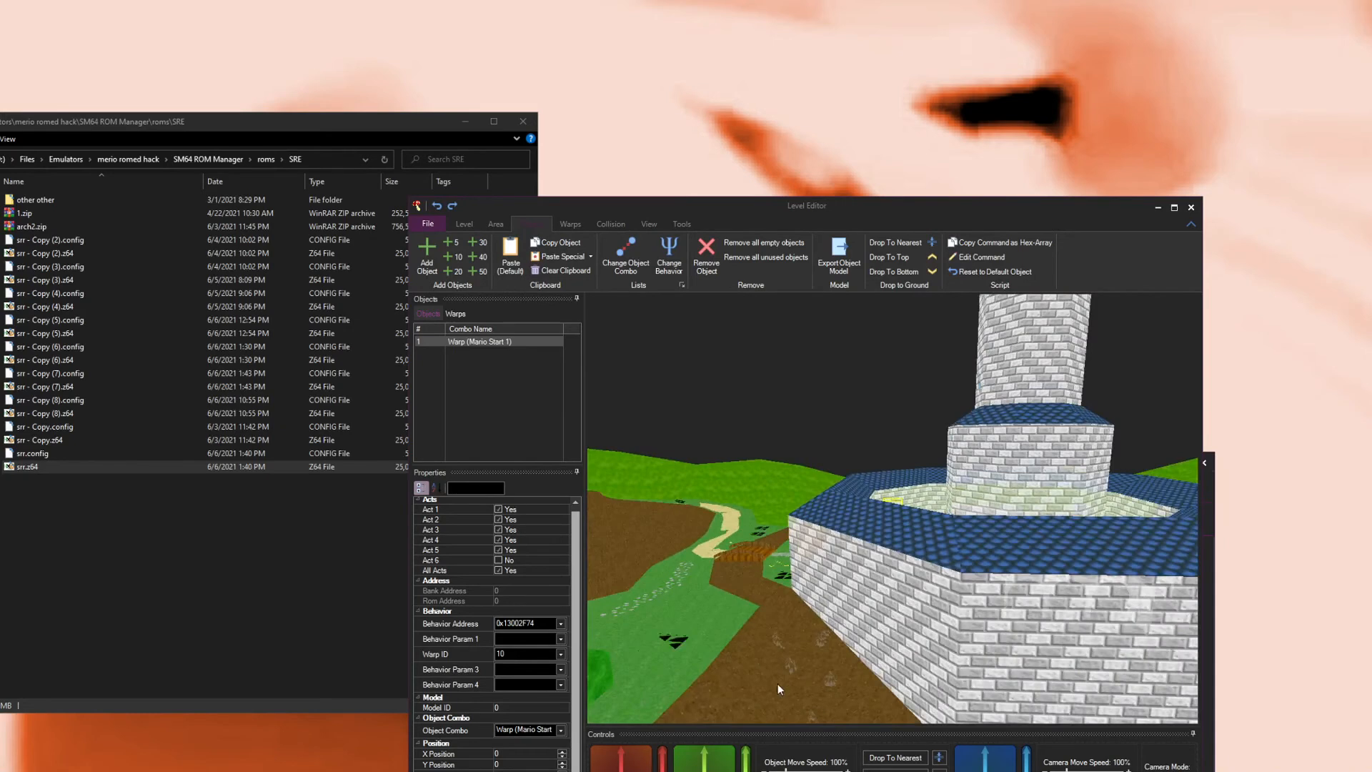
left_click_drag(777, 689, 766, 712)
left_click_drag(814, 663, 664, 588)
left_click_drag(892, 573, 867, 507)
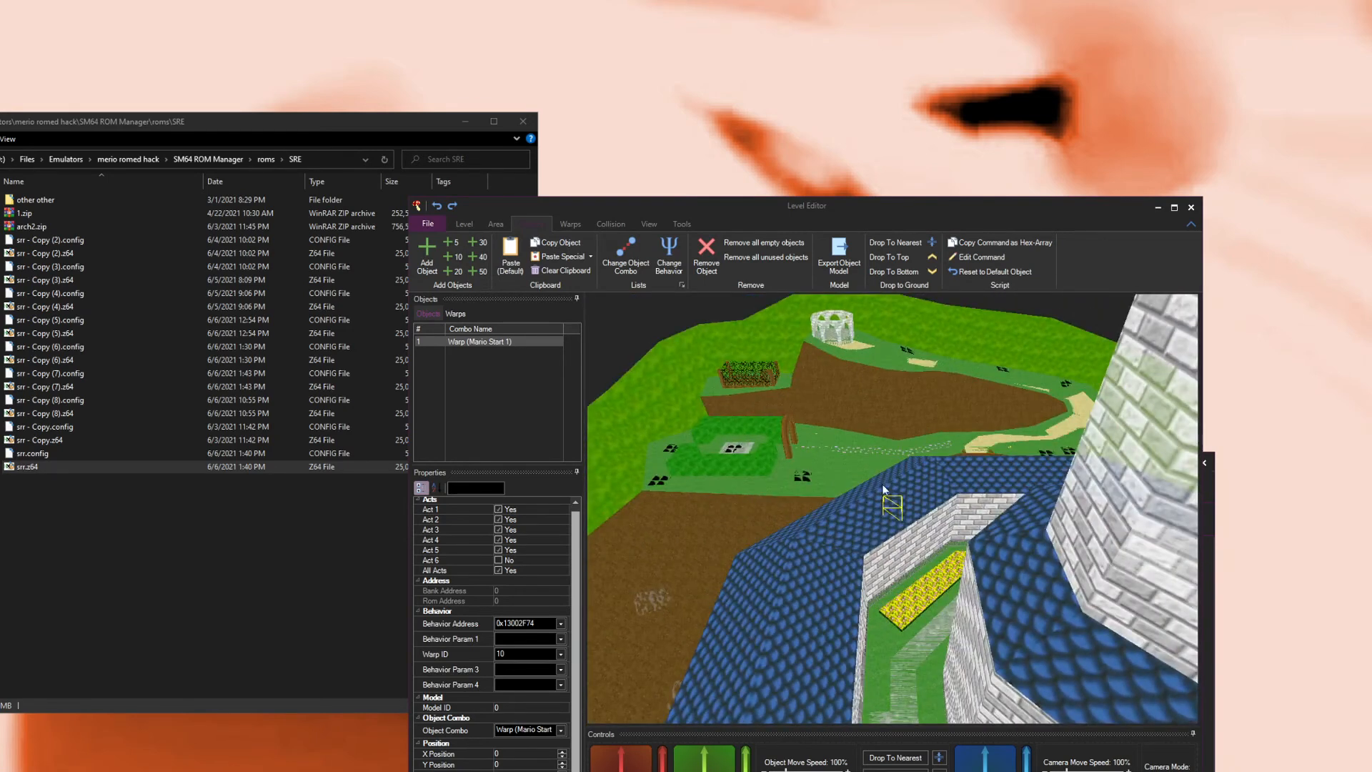
left_click_drag(864, 427, 972, 400)
left_click_drag(665, 768, 744, 646)
left_click_drag(639, 768, 640, 769)
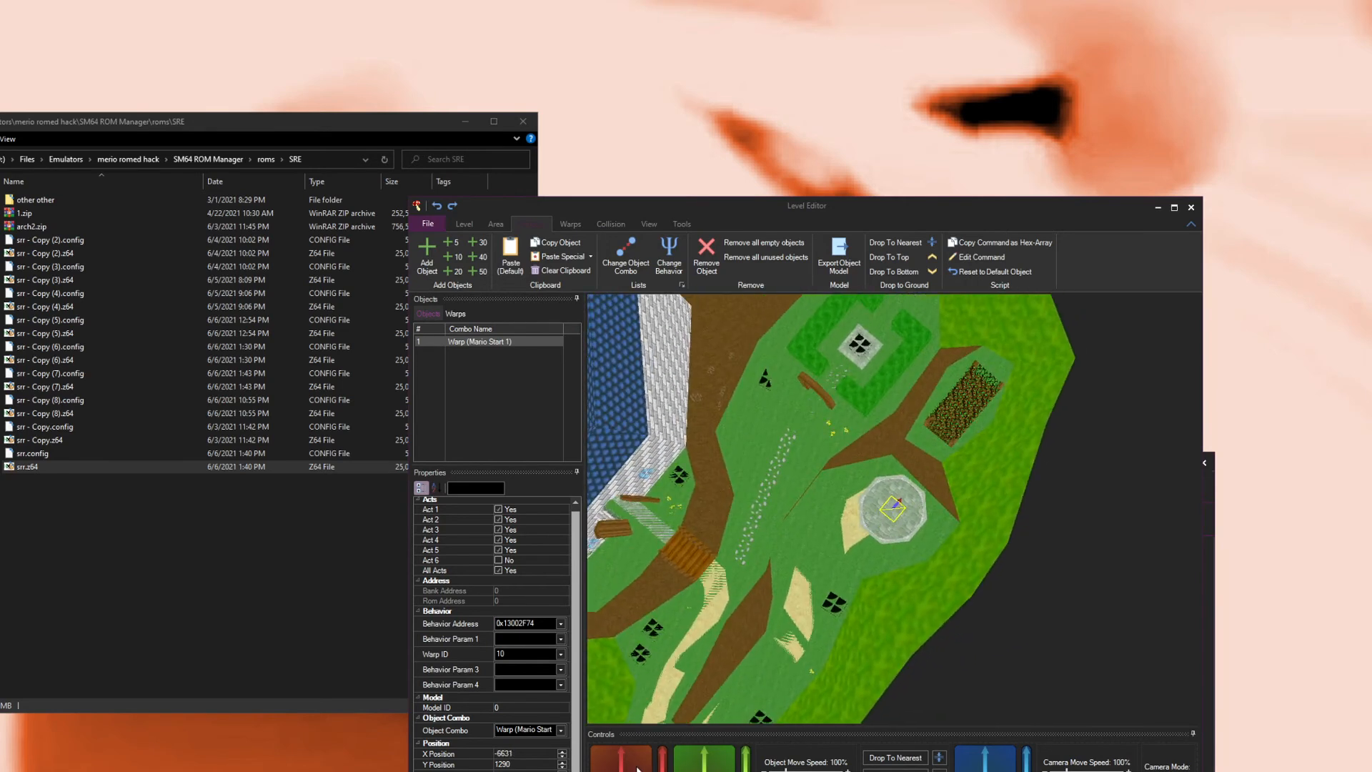
left_click_drag(746, 767, 753, 667)
mouse_move(764, 446)
left_mouse_down()
mouse_move(783, 542)
mouse_move(778, 424)
left_mouse_up()
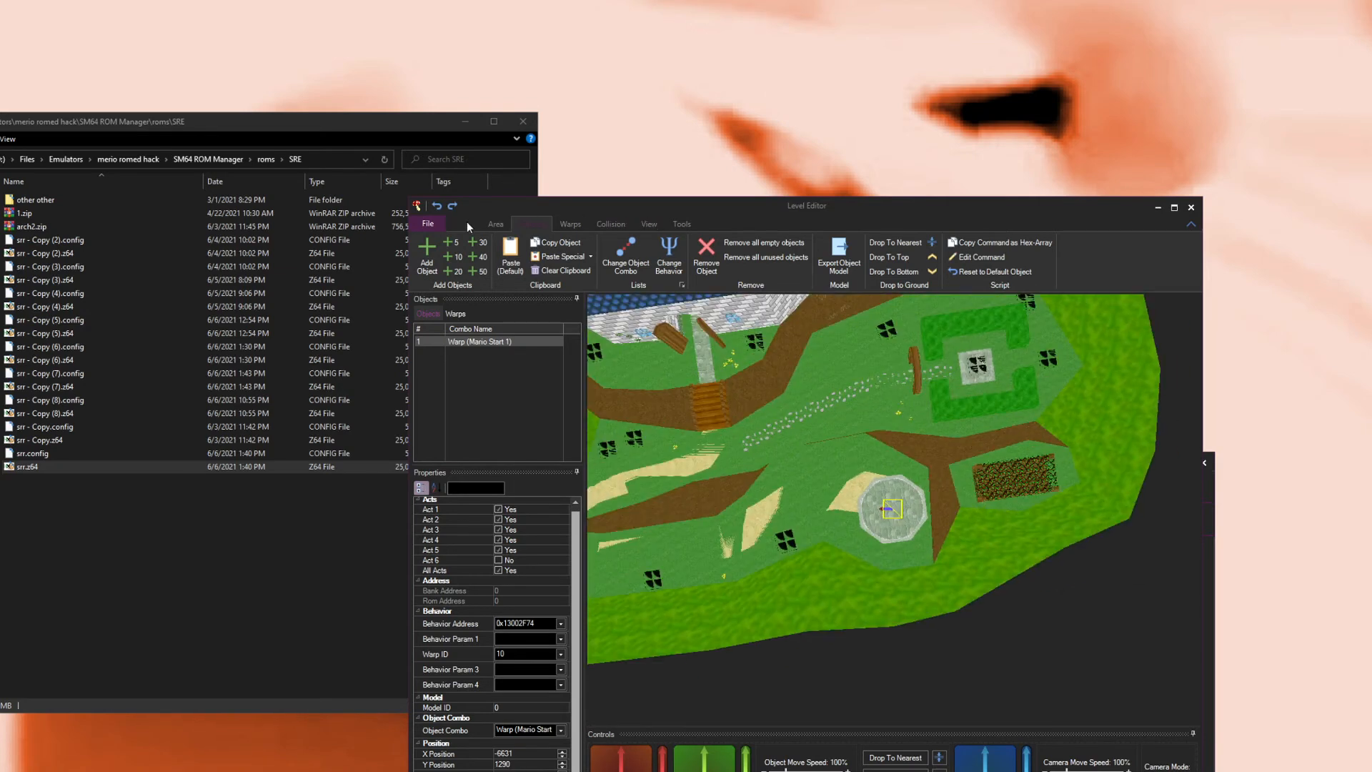
left_click(466, 223)
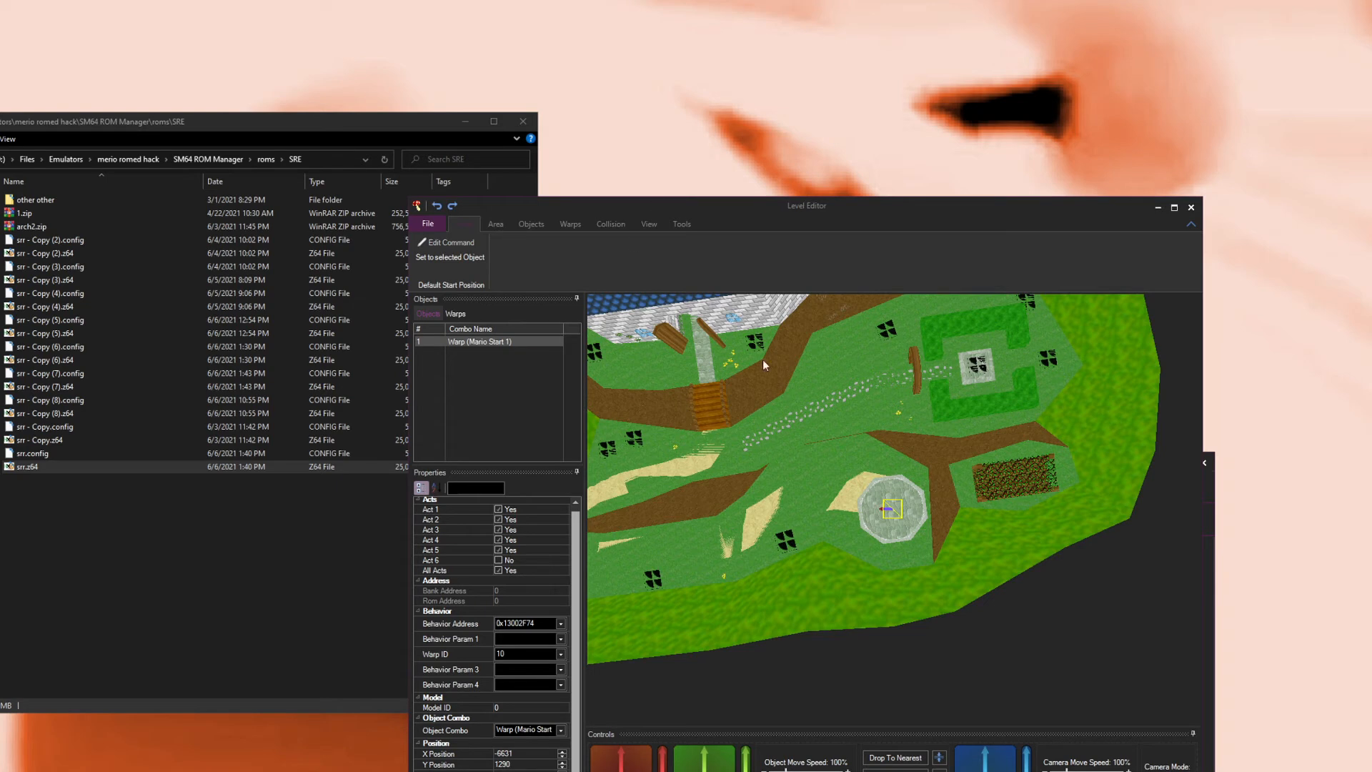
scroll(886, 513, "up", 3)
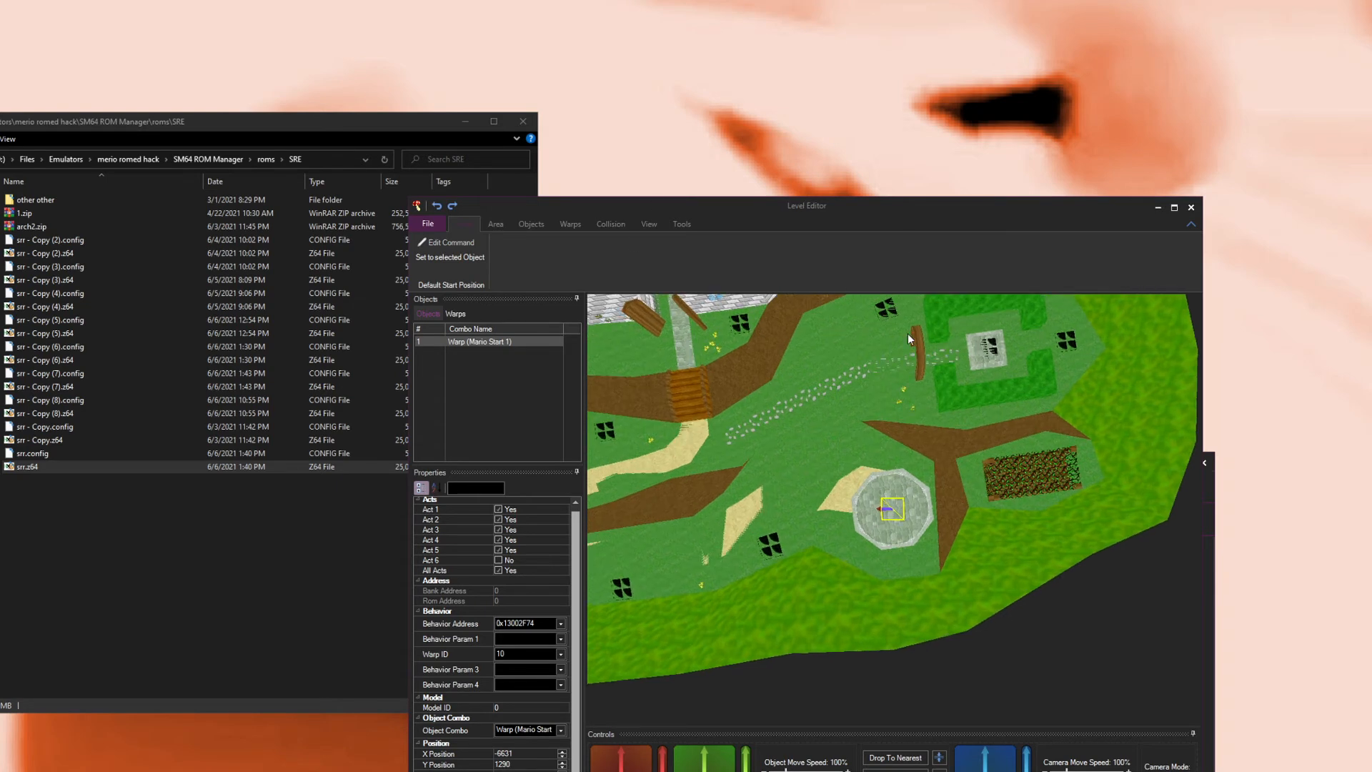
scroll(898, 513, "up", 3)
left_click_drag(897, 518, 945, 556)
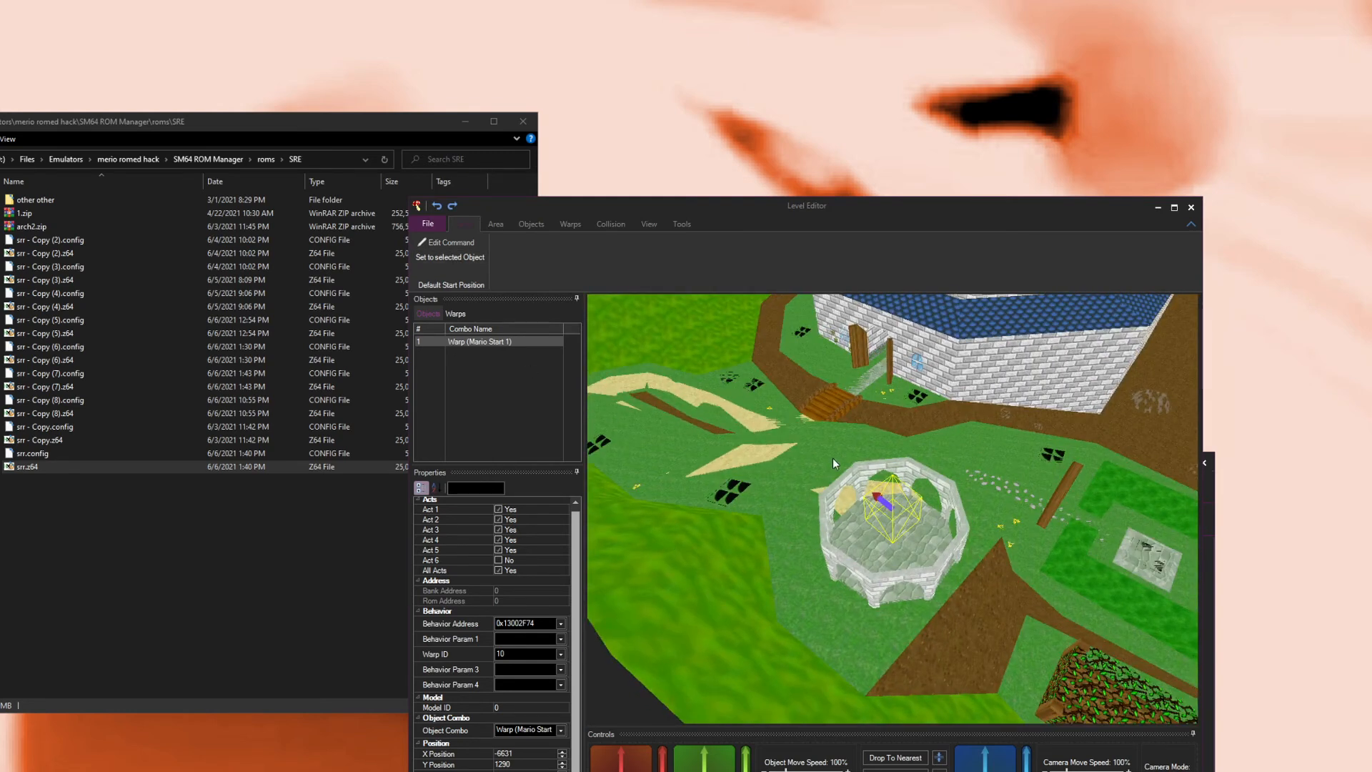
mouse_move(833, 491)
left_mouse_down()
mouse_move(833, 513)
mouse_move(815, 486)
left_mouse_up()
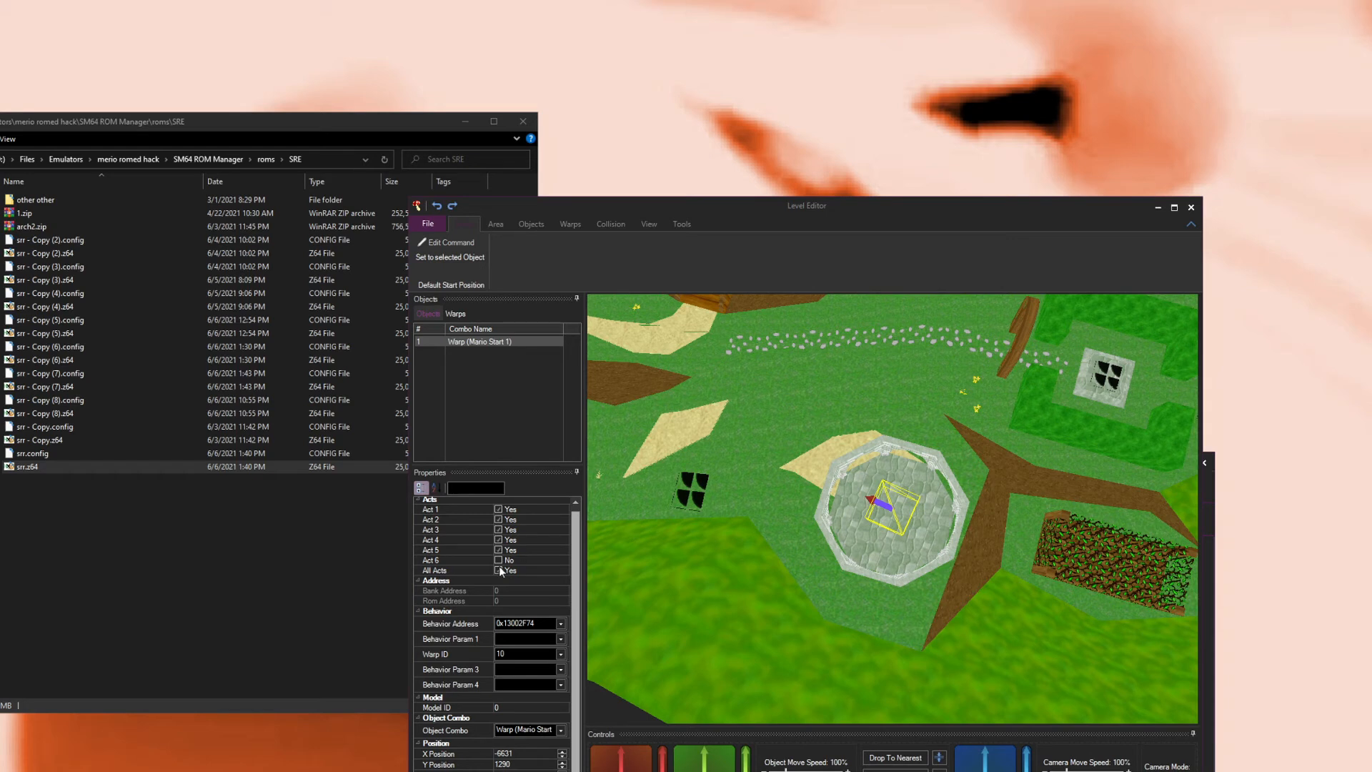
left_click_drag(412, 725, 478, 650)
scroll(431, 706, "down", 1)
scroll(432, 707, "up", 2)
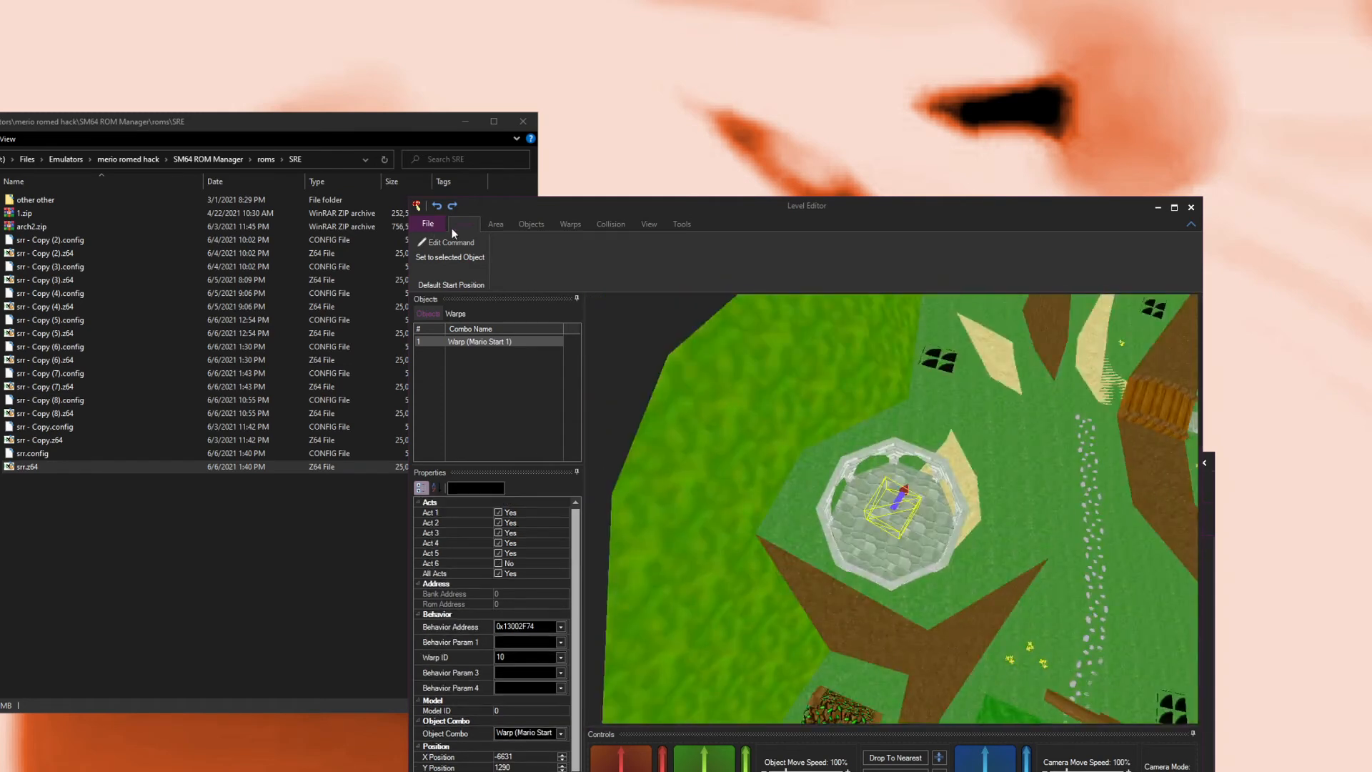
Step: Add a new object to the area and set its object combo to Three Goombas
left_click(531, 224)
left_click(428, 253)
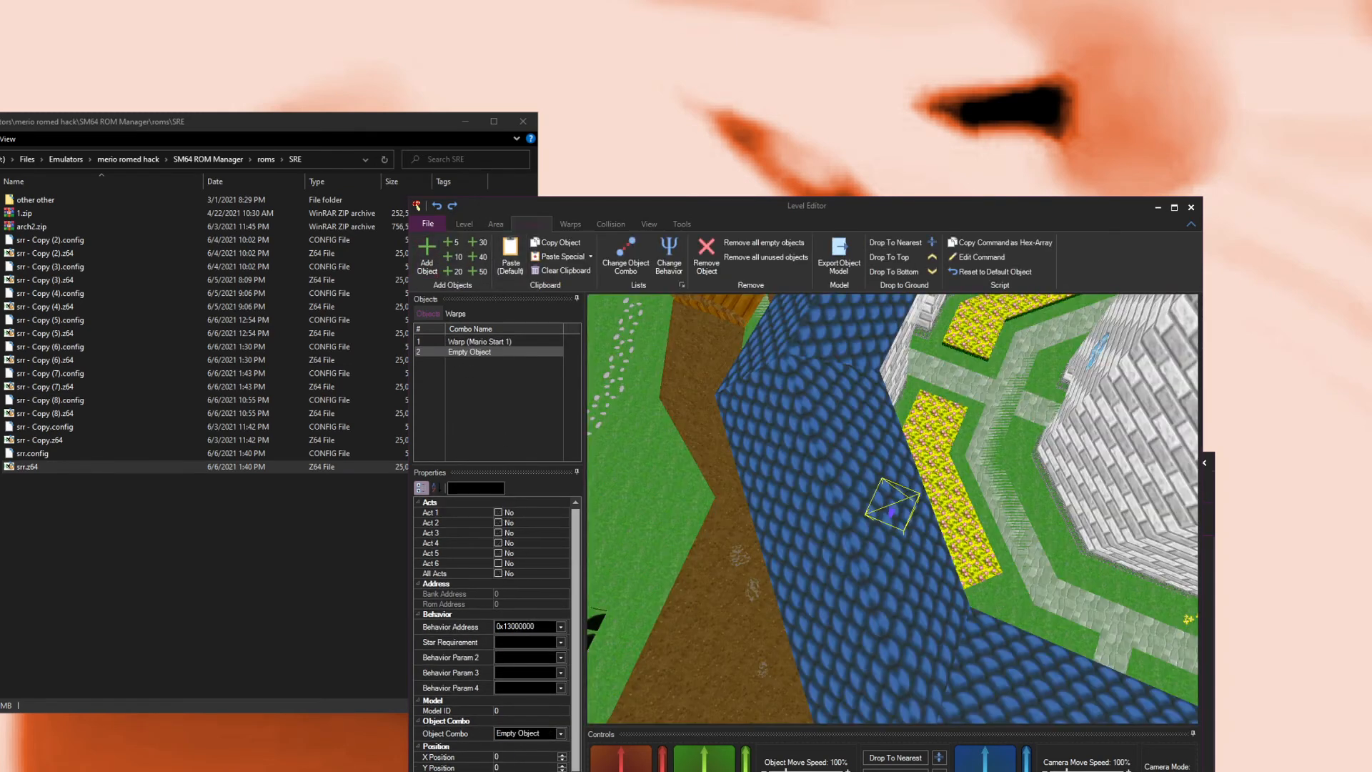
left_click(523, 734)
key("t")
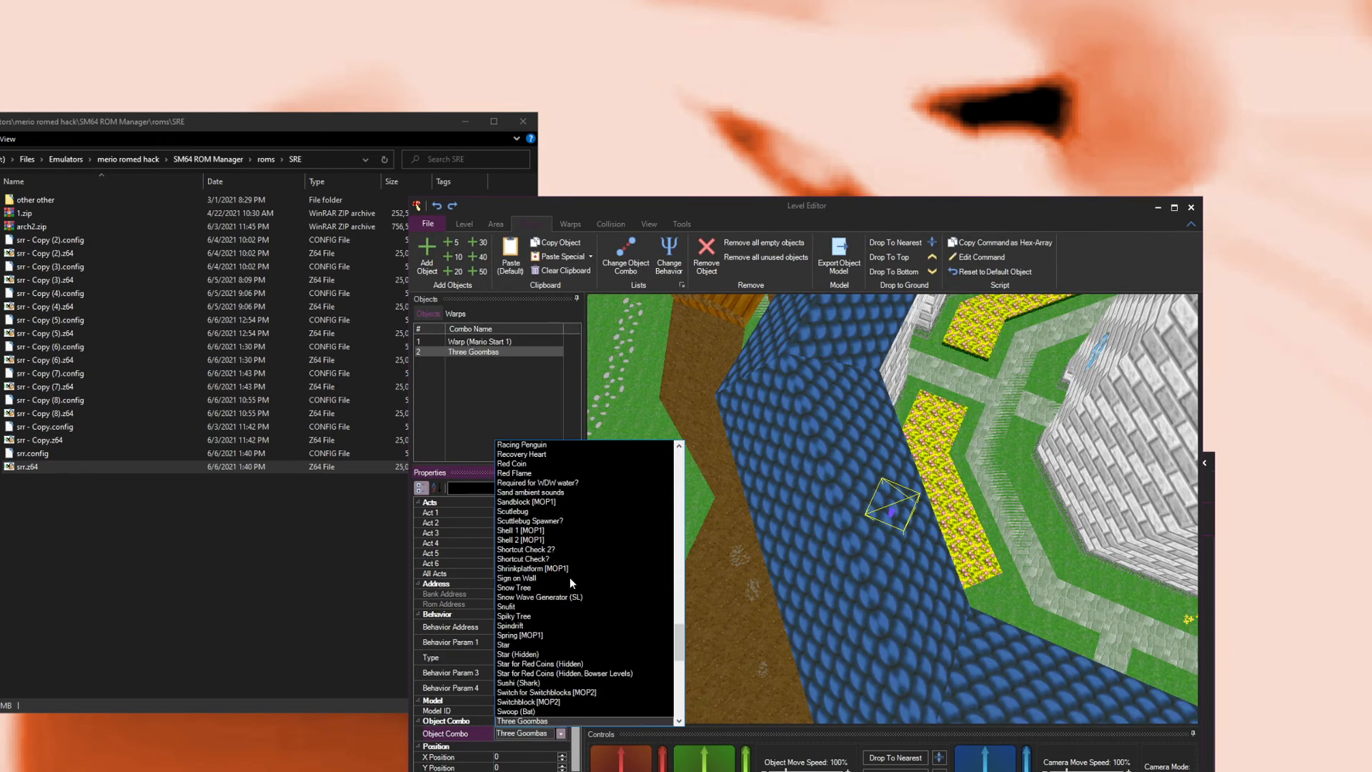
left_click(550, 721)
Step: Nudge the goomba object and set its type to Four Normal Sized Goombas
left_click_drag(902, 500, 866, 483)
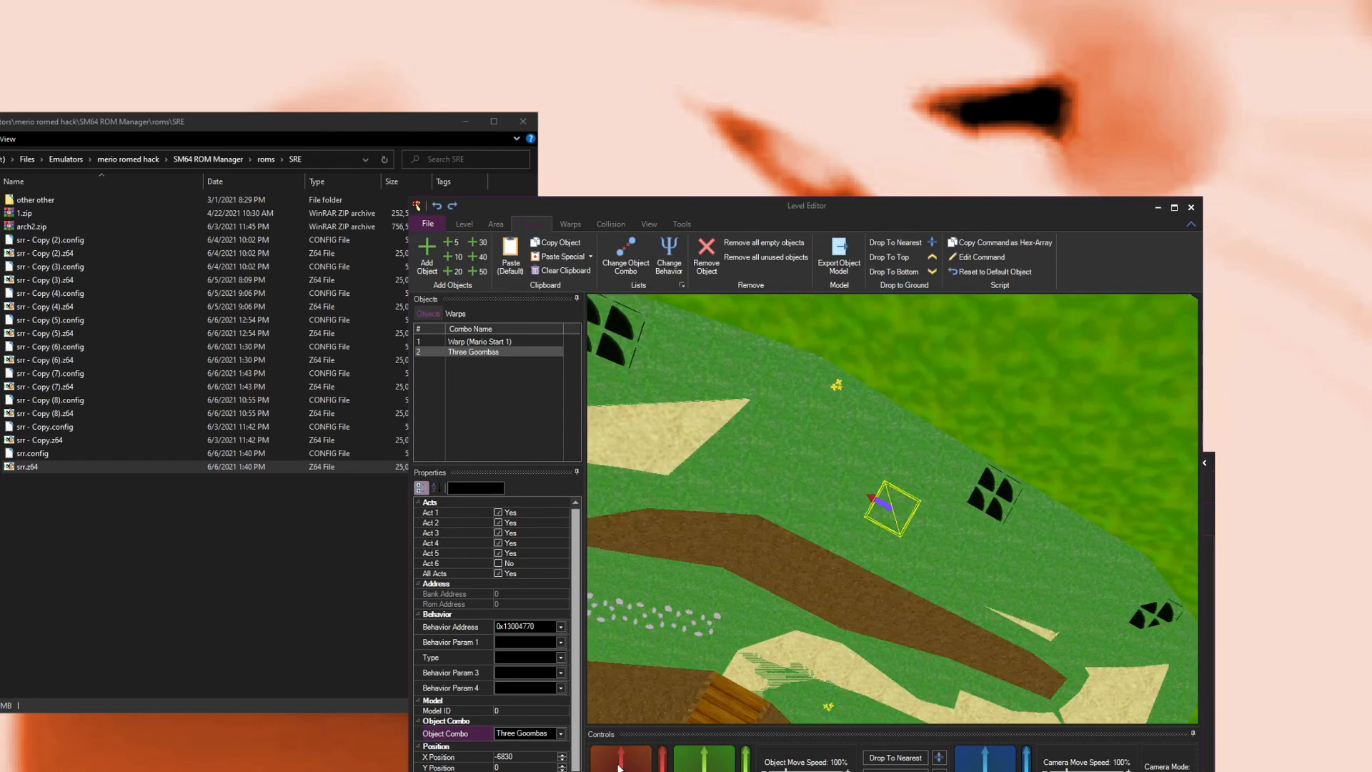
left_click_drag(621, 768, 621, 768)
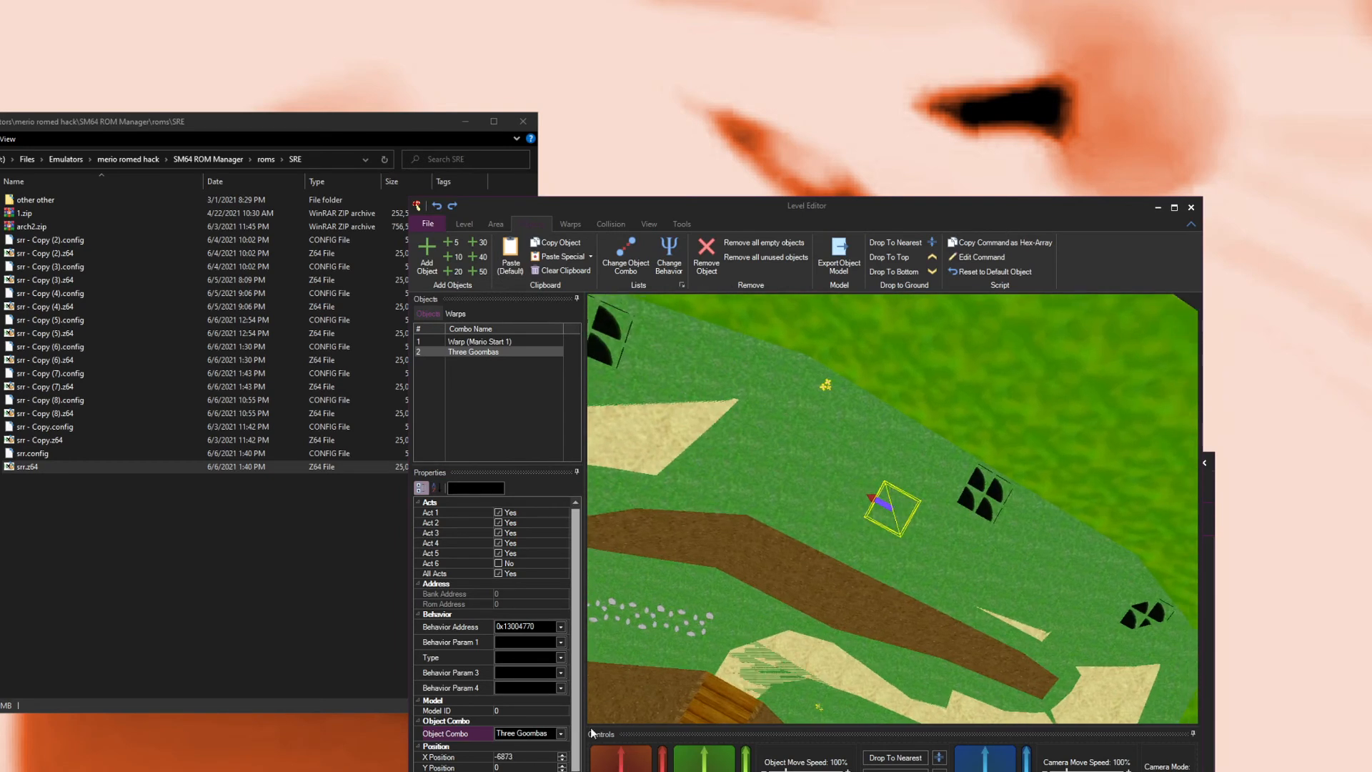
left_click(561, 657)
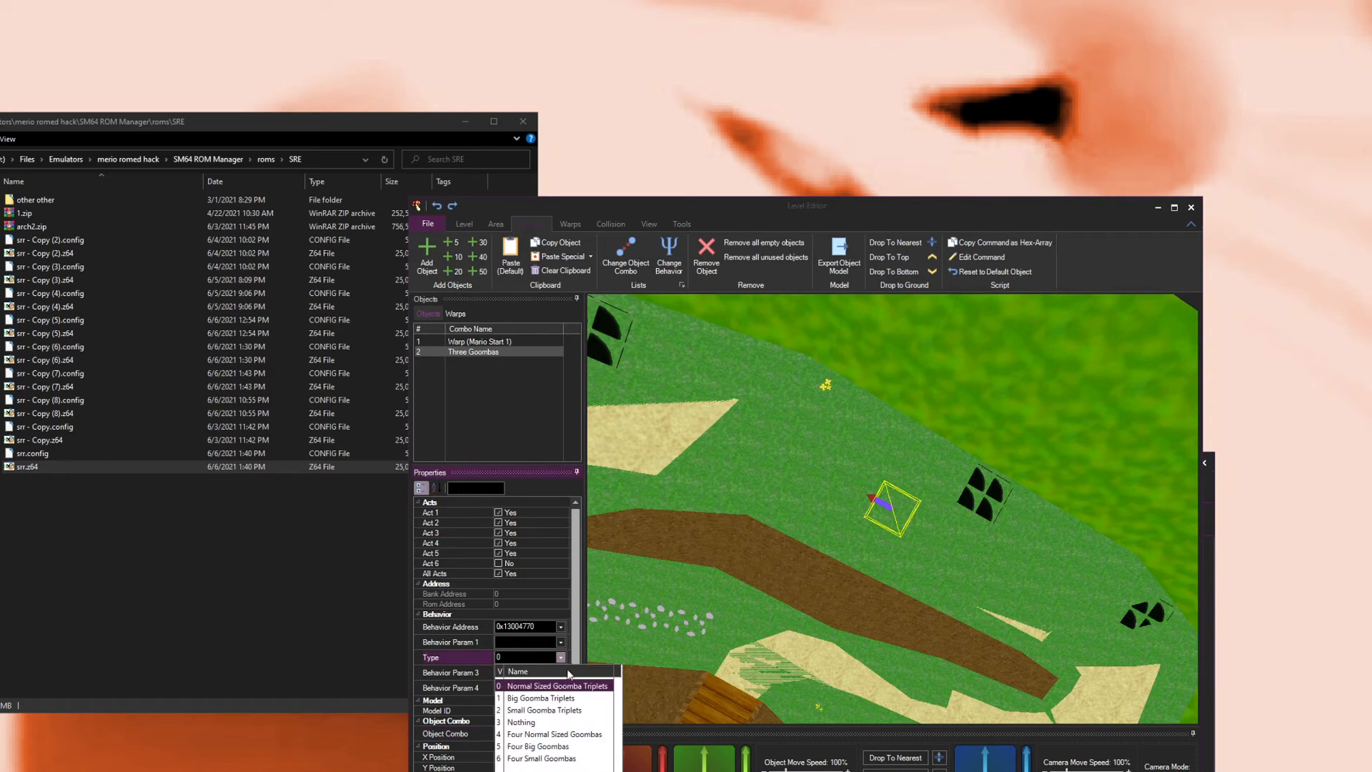
left_click(547, 734)
Step: Reposition the goomba object beside the dirt path and set its X rotation to 0
left_click_drag(904, 608, 887, 688)
left_click_drag(745, 769, 726, 337)
left_click_drag(744, 495, 803, 663)
left_click_drag(627, 769, 637, 766)
left_click_drag(727, 590, 810, 552)
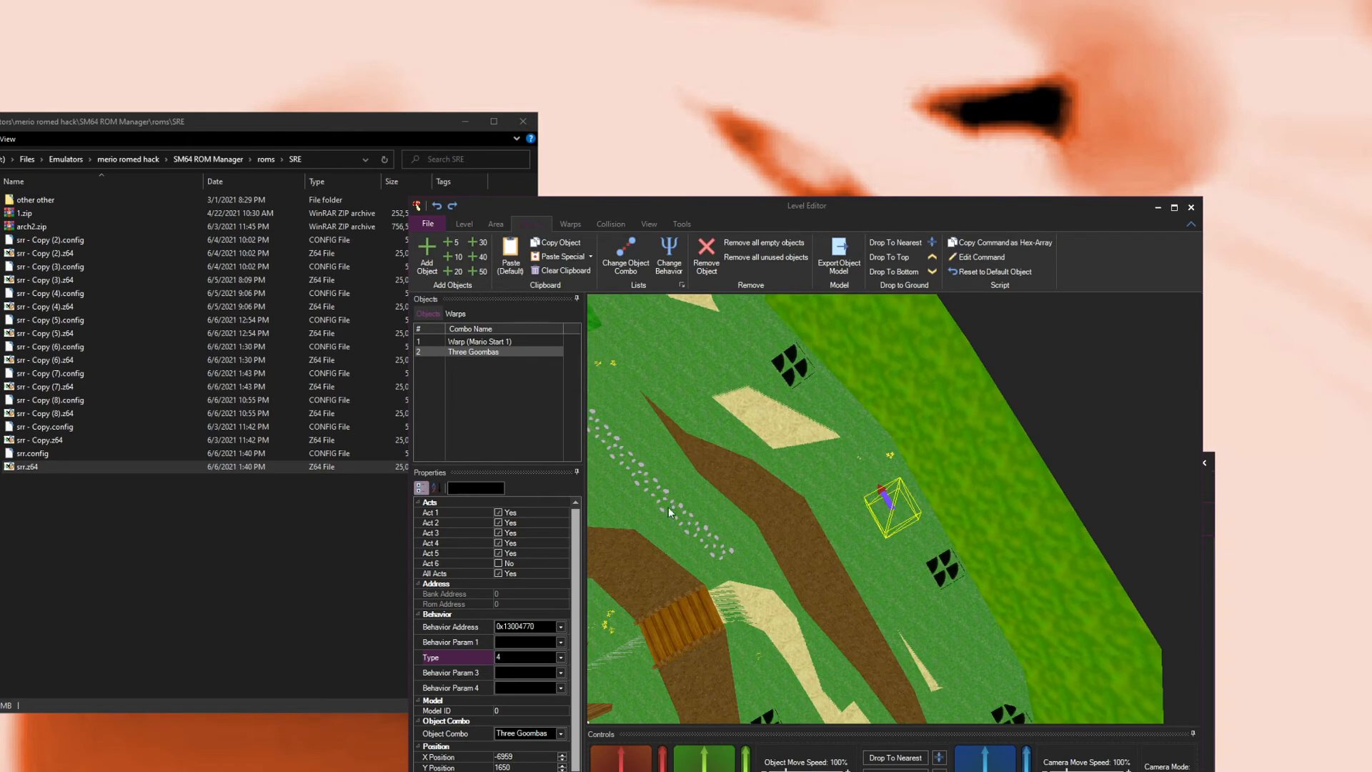
left_click_drag(690, 598, 699, 721)
scroll(550, 740, "down", 1)
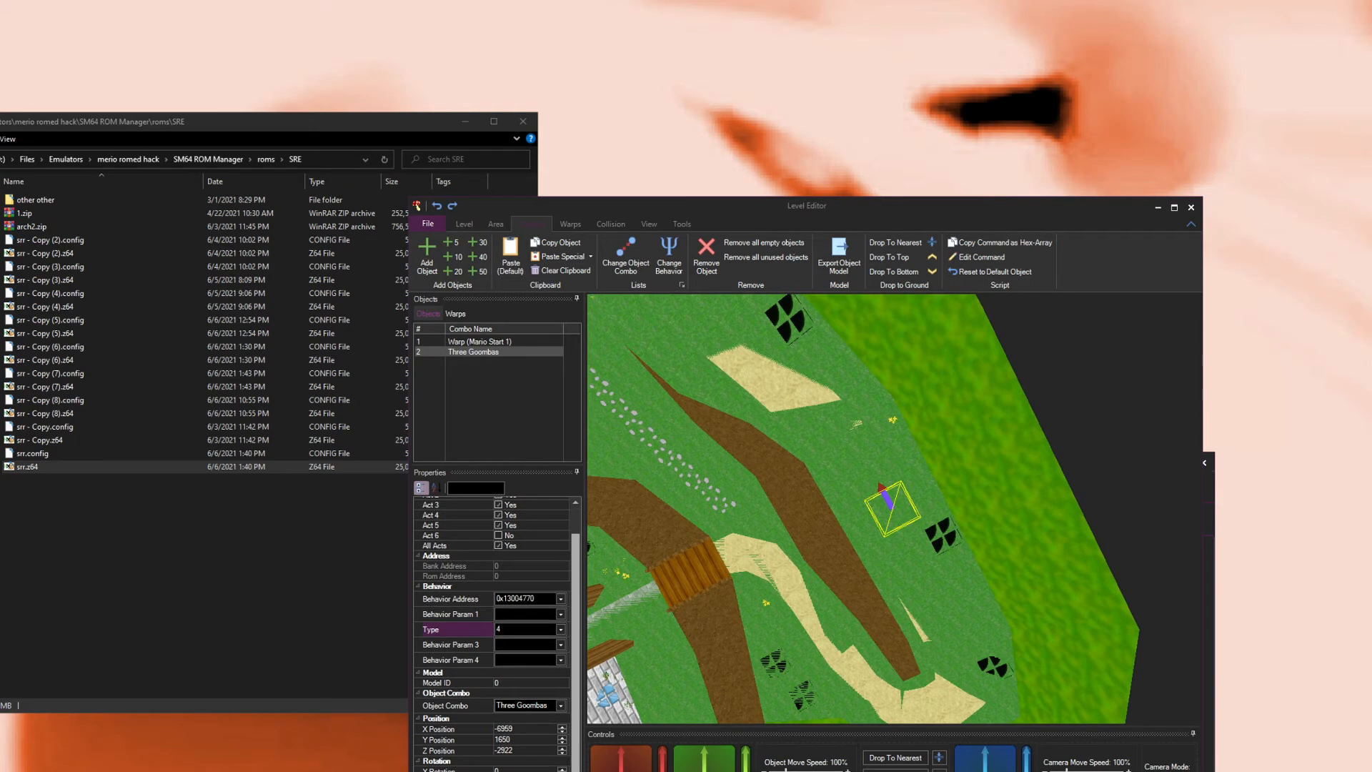
left_click_drag(745, 766, 739, 694)
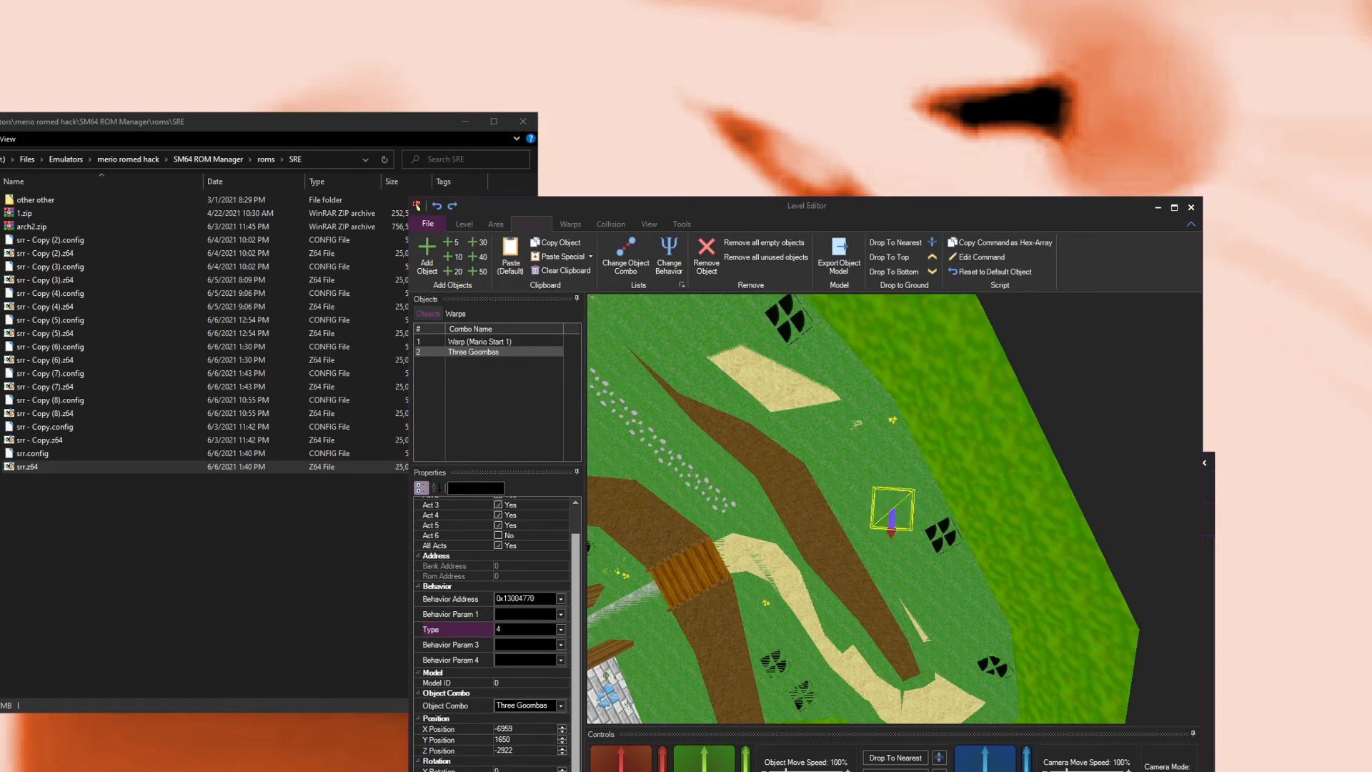
left_click(525, 771)
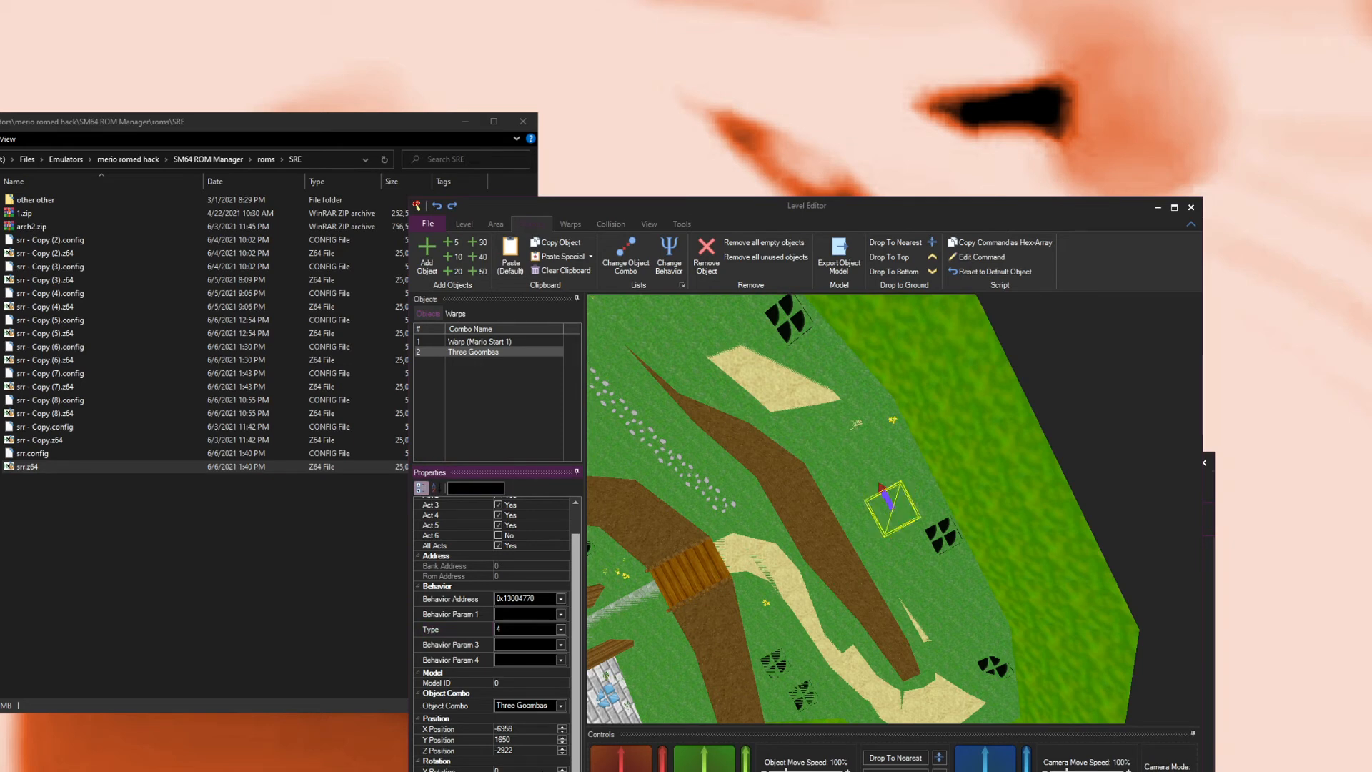
left_click_drag(738, 596, 708, 599)
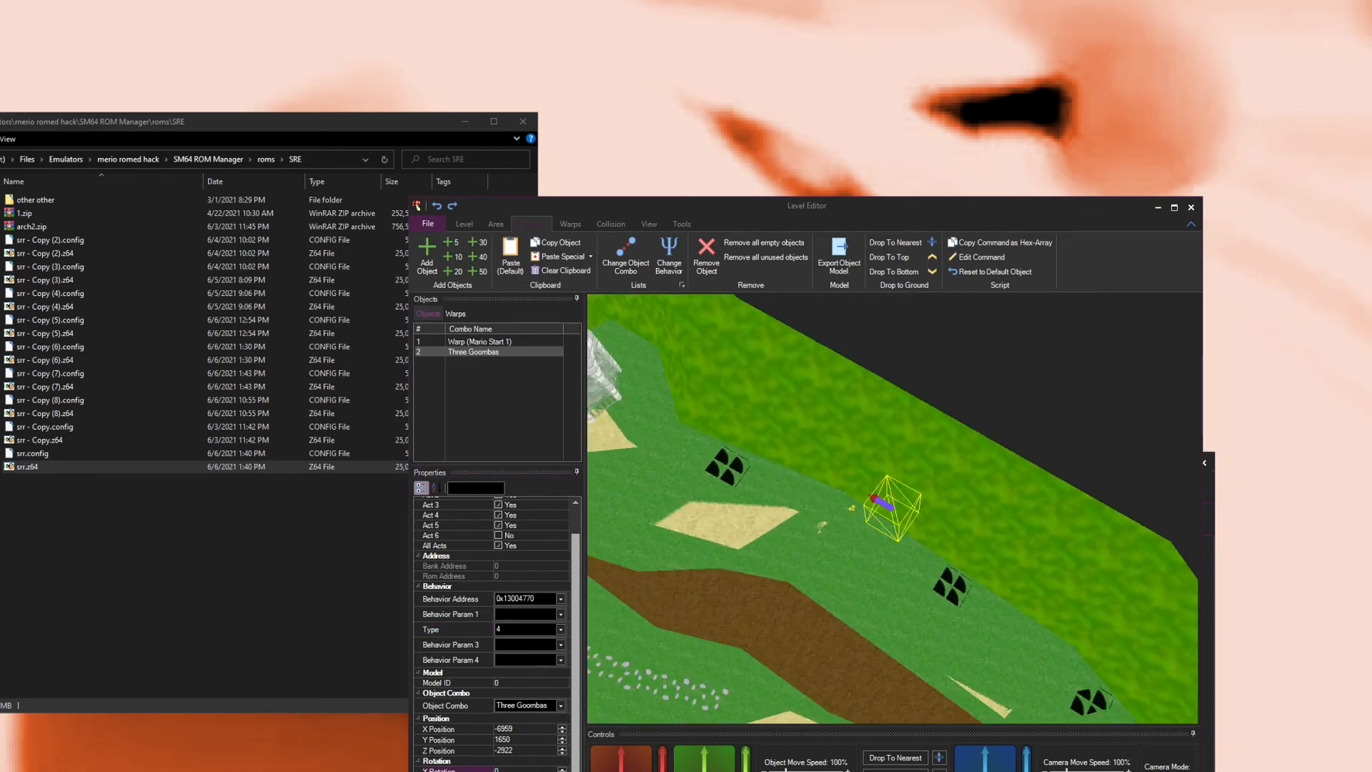
left_click_drag(710, 770, 758, 732)
left_click(525, 770)
type("0")
key("Return")
mouse_move(728, 623)
left_mouse_down()
mouse_move(740, 638)
mouse_move(753, 621)
mouse_move(726, 597)
left_mouse_up()
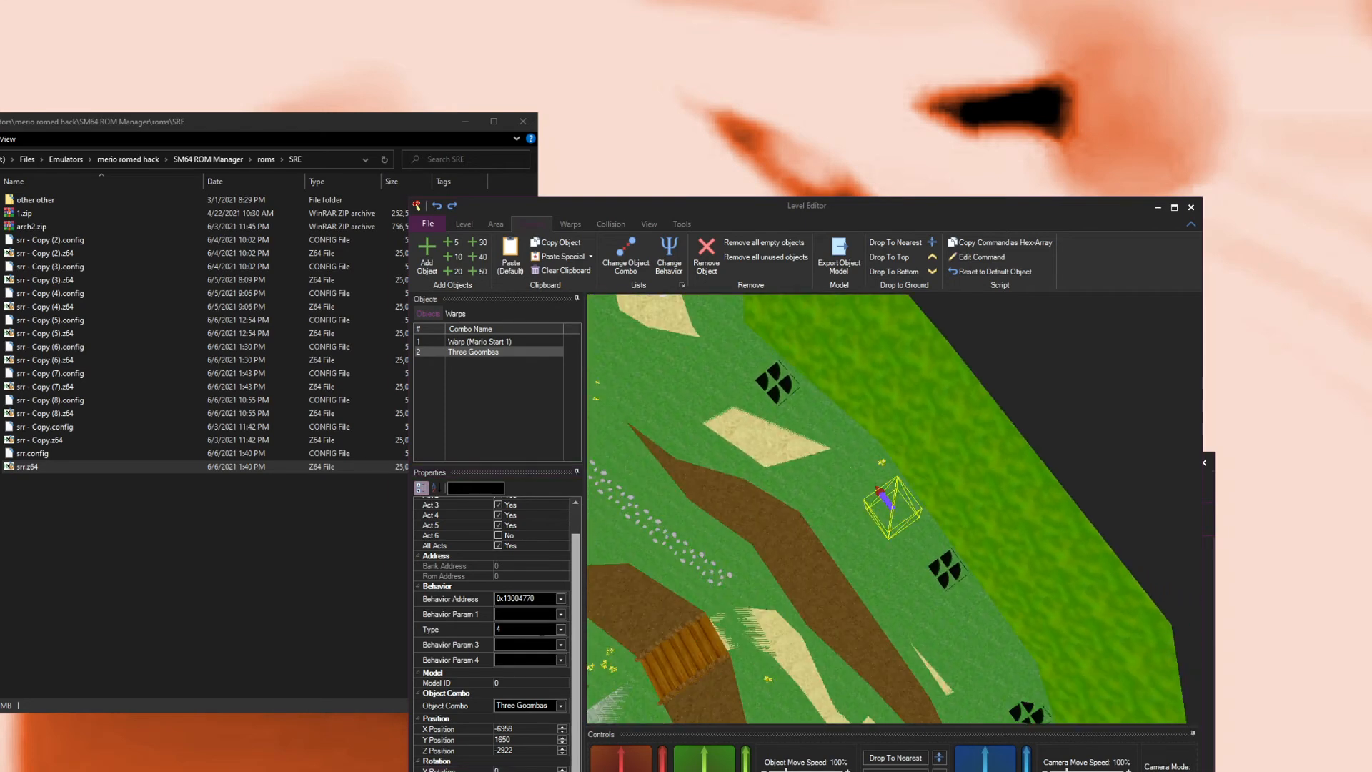
Step: Set the goomba object's Behavior Param 1, 3 and 4 to 0
left_click(525, 614)
left_click(527, 645)
left_click(521, 660)
left_click(523, 645)
left_click(521, 659)
left_click(521, 645)
left_click(520, 661)
left_click(527, 645)
left_click(527, 659)
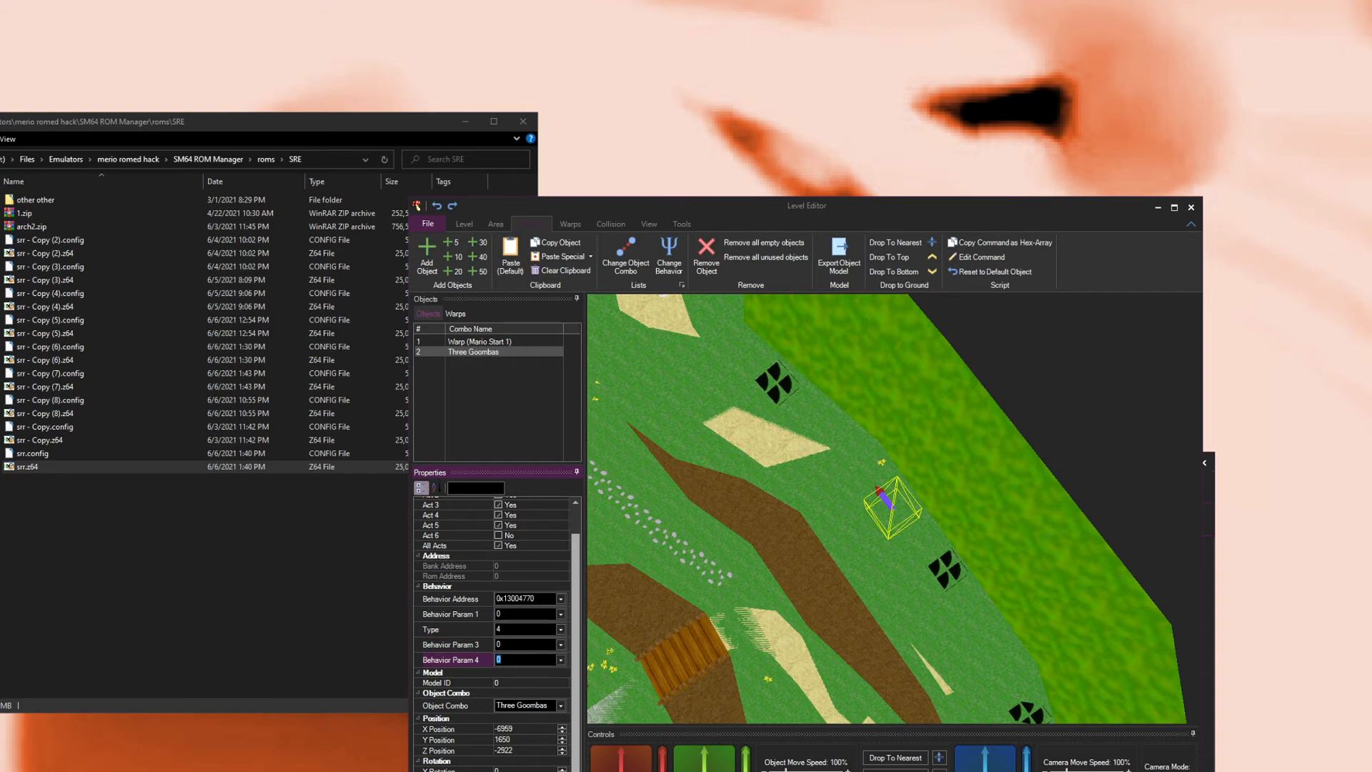
left_click(513, 632)
key("Up")
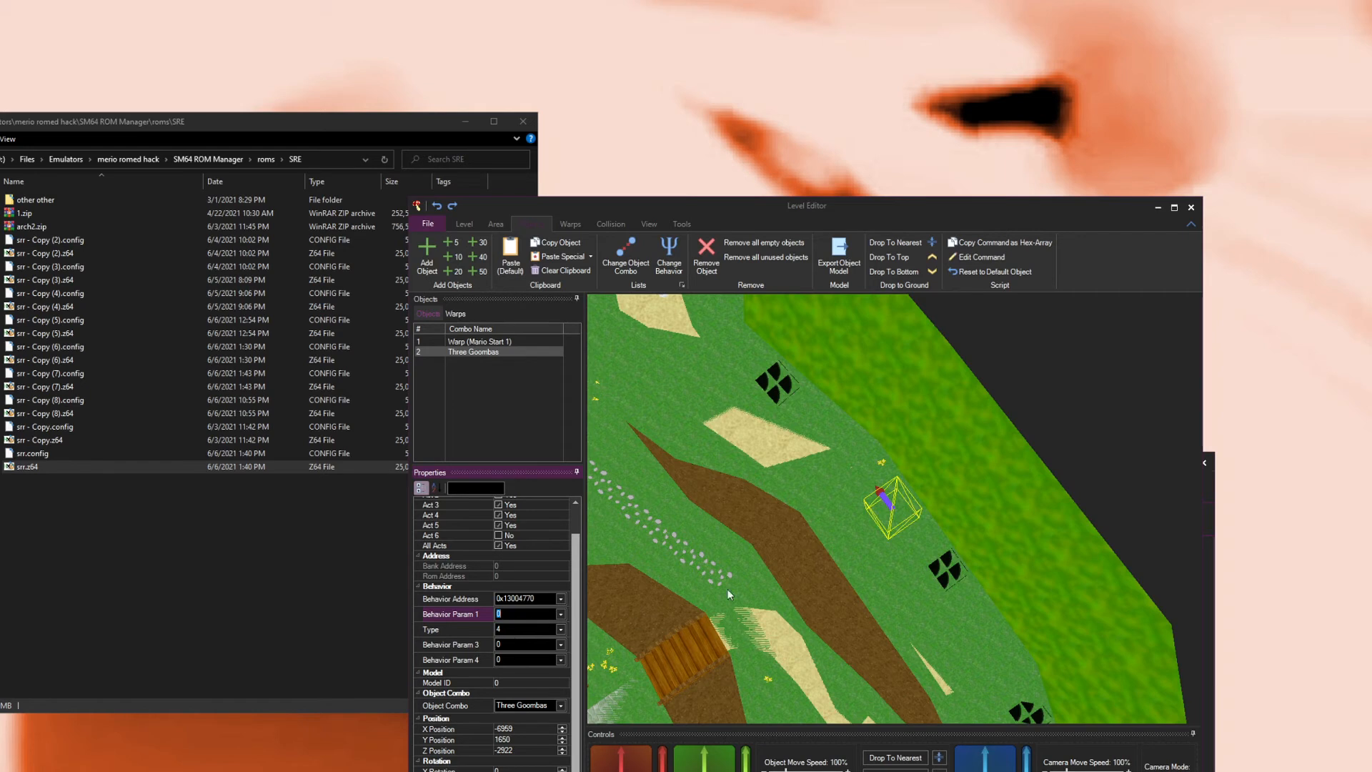
Step: Nudge the goomba object once more and add another new object nearby
left_click_drag(727, 589, 853, 515)
left_click_drag(632, 767, 636, 764)
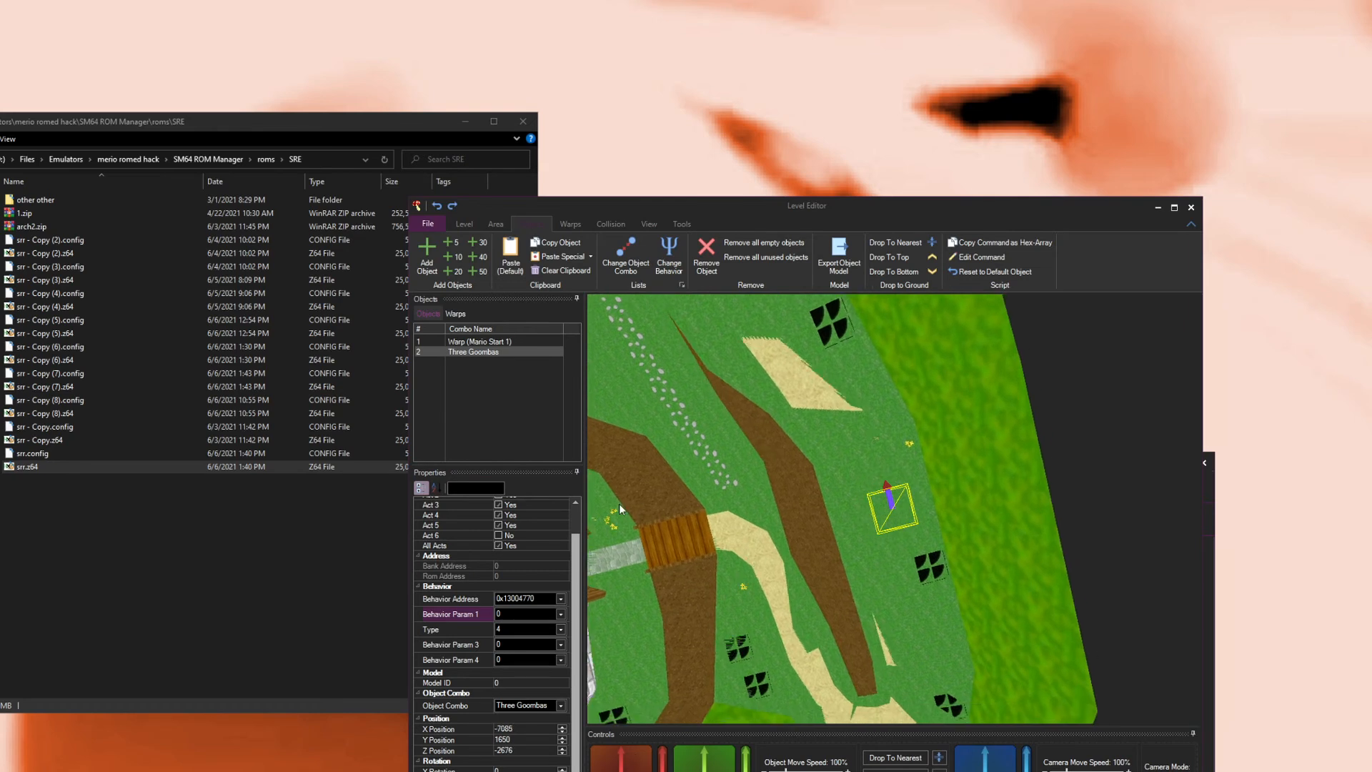
left_click(429, 247)
left_click_drag(666, 481, 801, 614)
left_click_drag(633, 768, 592, 727)
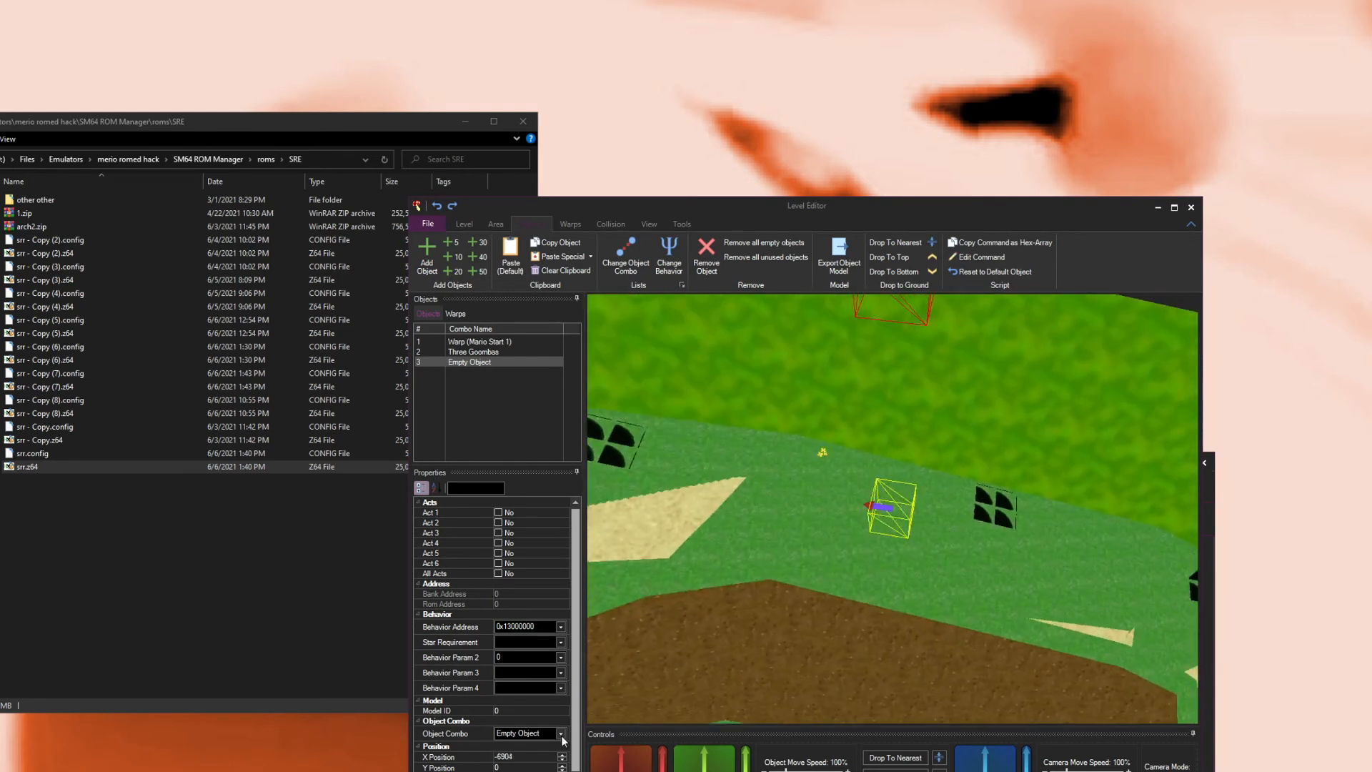
Step: Check the Castle Grounds level's object bank settings in the ROM Manager
left_click(958, 770)
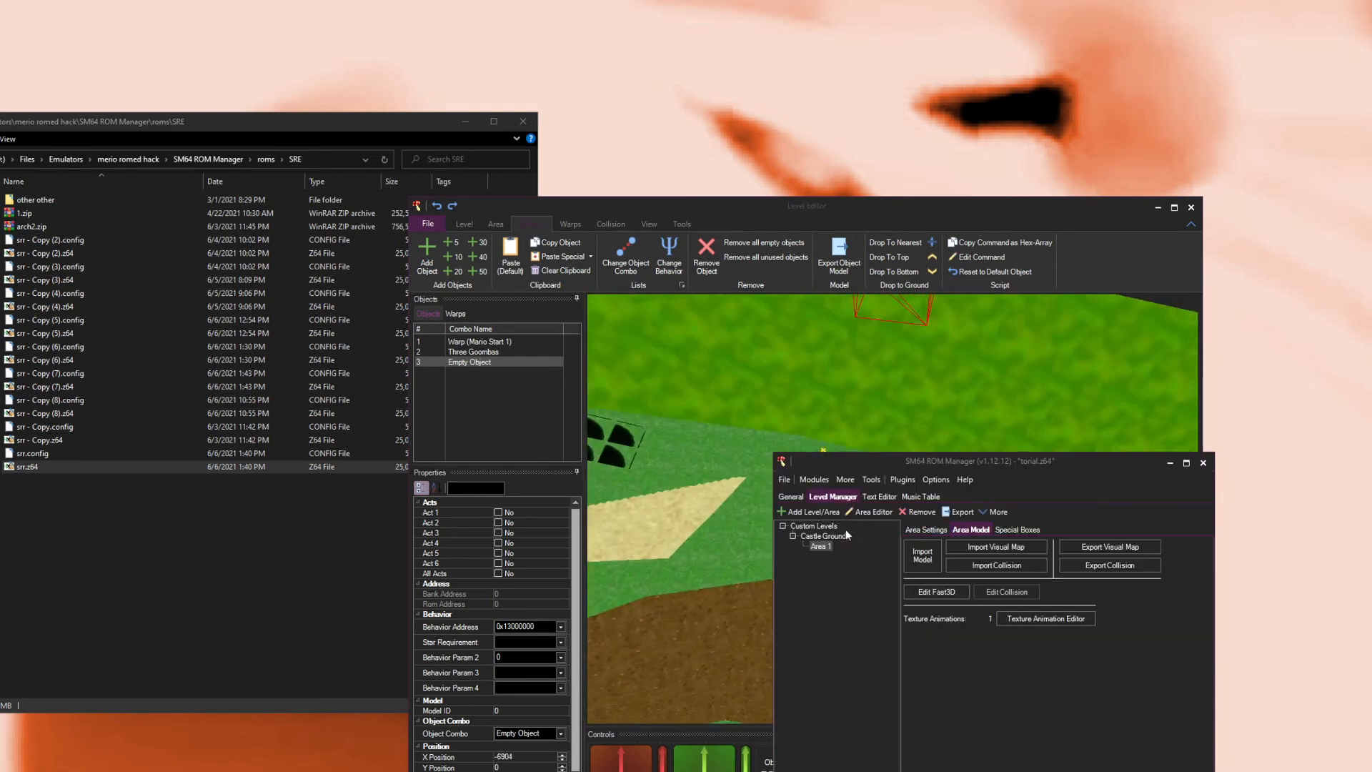
left_click(825, 536)
left_click(958, 530)
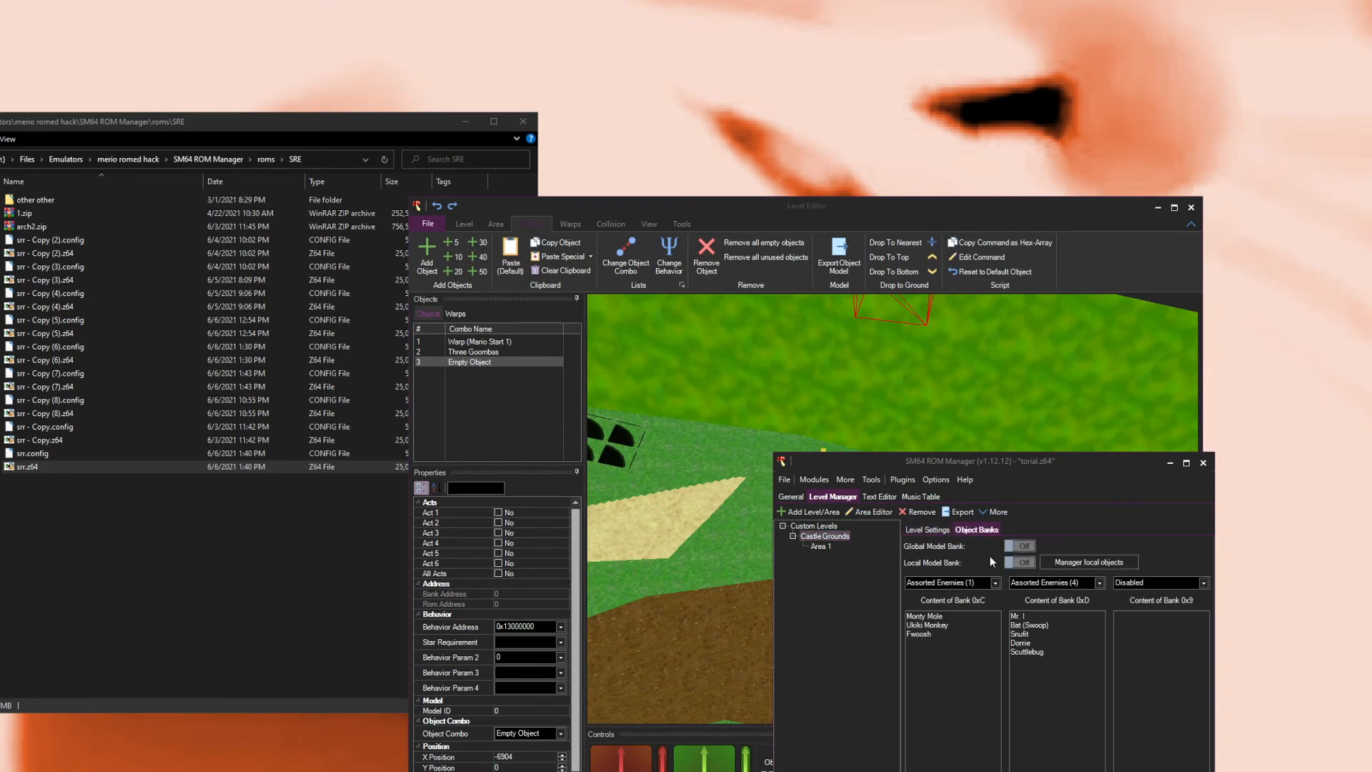
left_click(715, 383)
Step: Set the new object's object combo to Scuttlebug
left_click(528, 734)
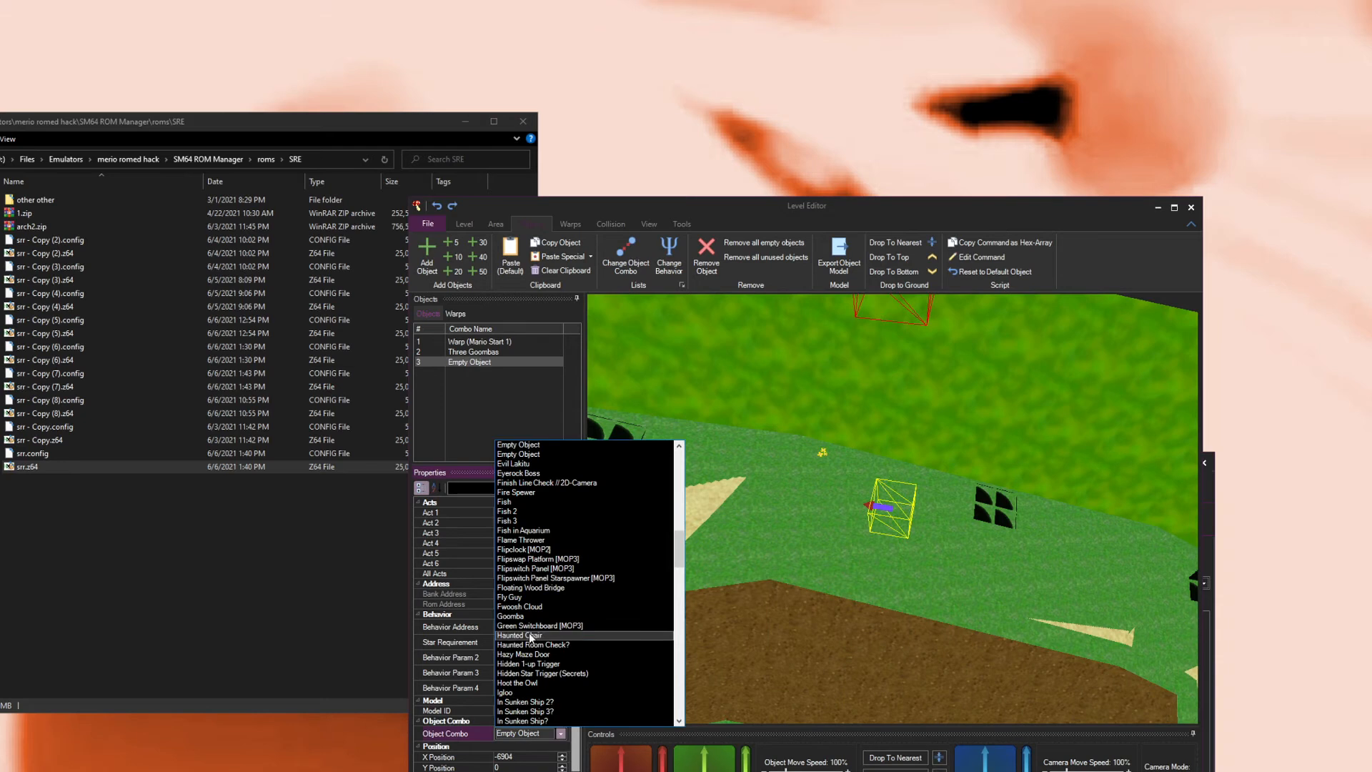
key("s")
scroll(531, 638, "down", 10)
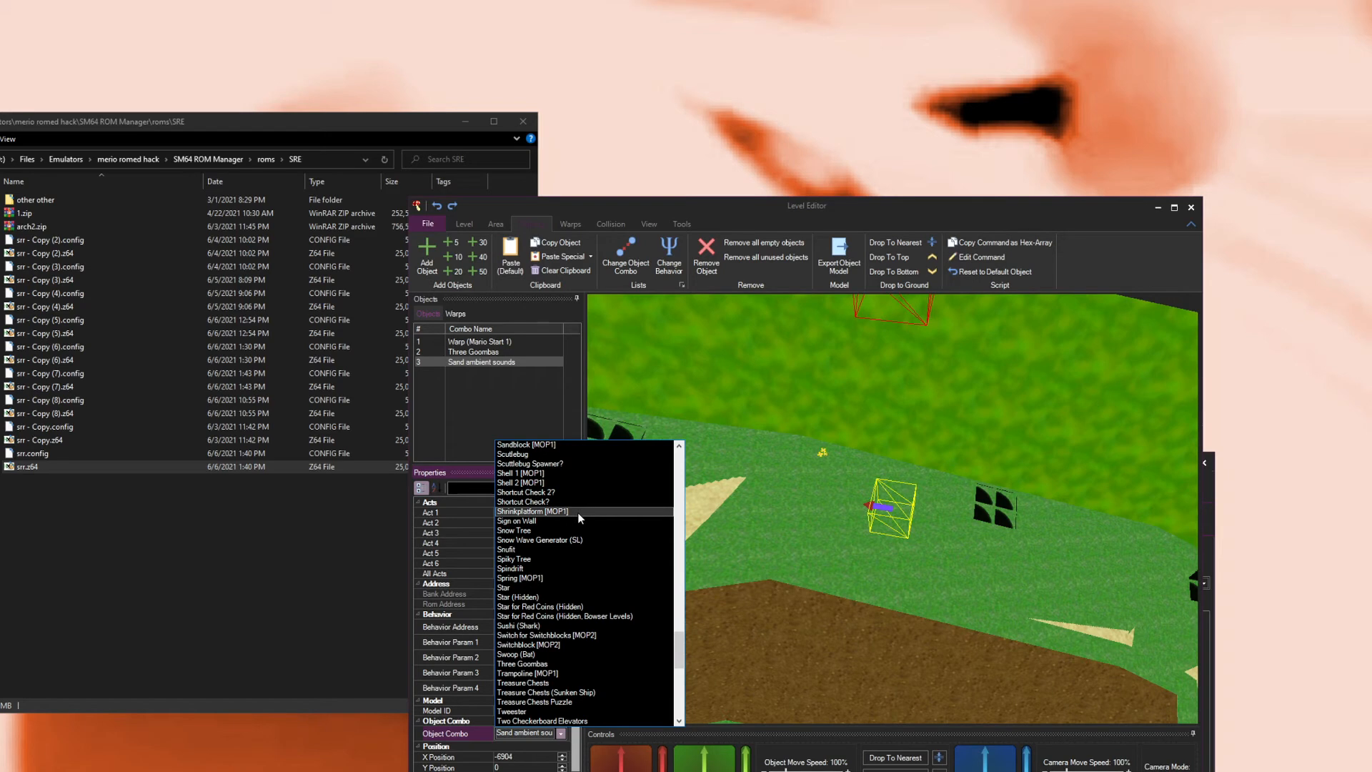
left_click(536, 455)
left_click(553, 734)
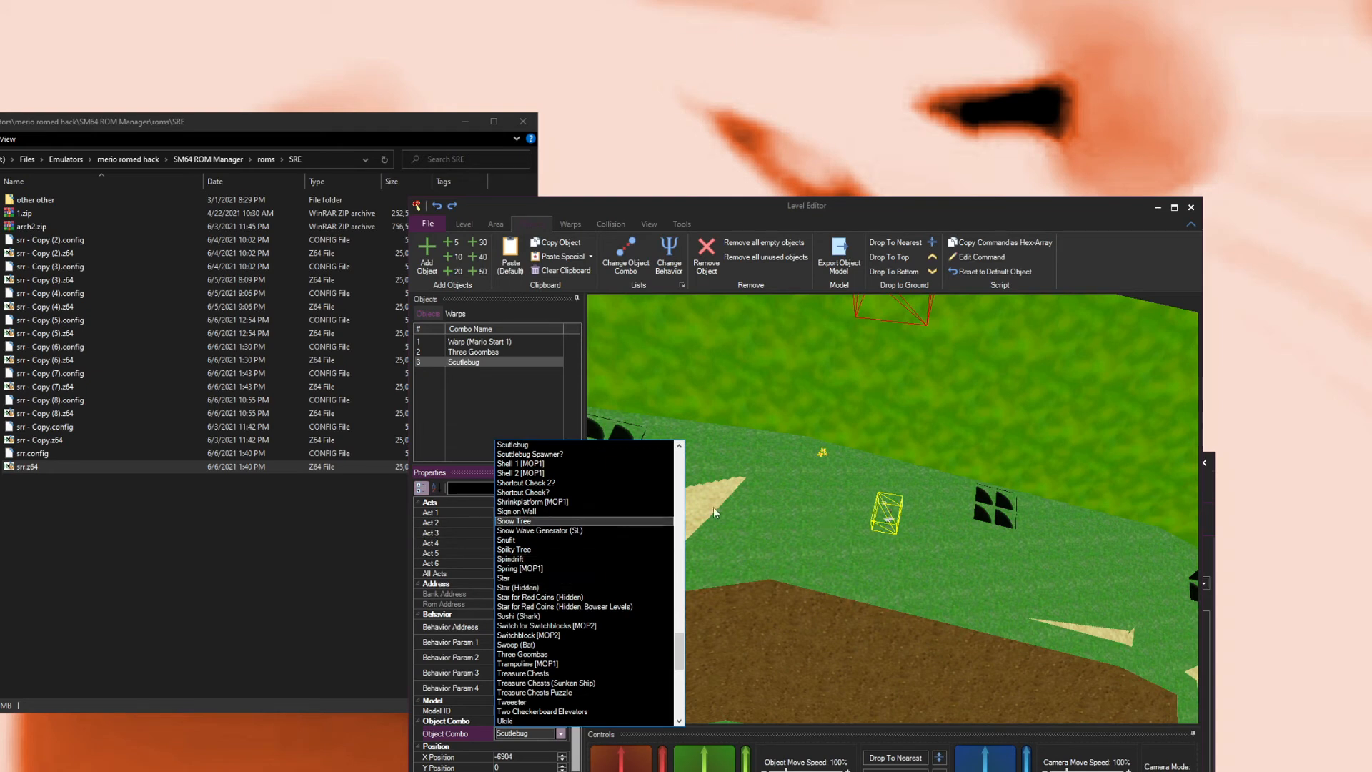
left_click(859, 575)
left_click_drag(859, 573, 819, 570)
scroll(893, 568, "up", 5)
scroll(878, 527, "down", 5)
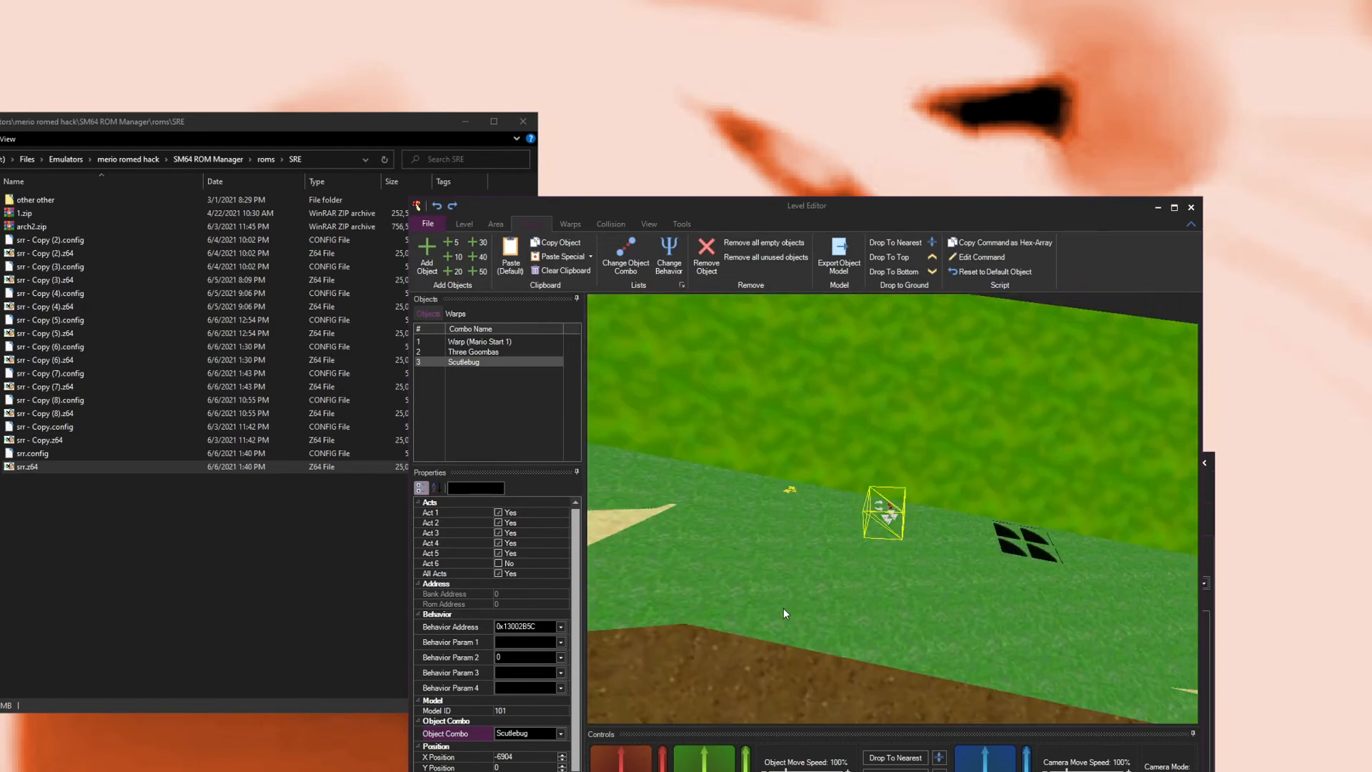
Step: Drop the Scuttlebug object onto the nearest ground below it
left_click_drag(730, 548, 891, 518)
scroll(891, 517, "up", 3)
left_click_drag(842, 452, 1059, 465)
scroll(859, 453, "up", 5)
scroll(959, 543, "down", 10)
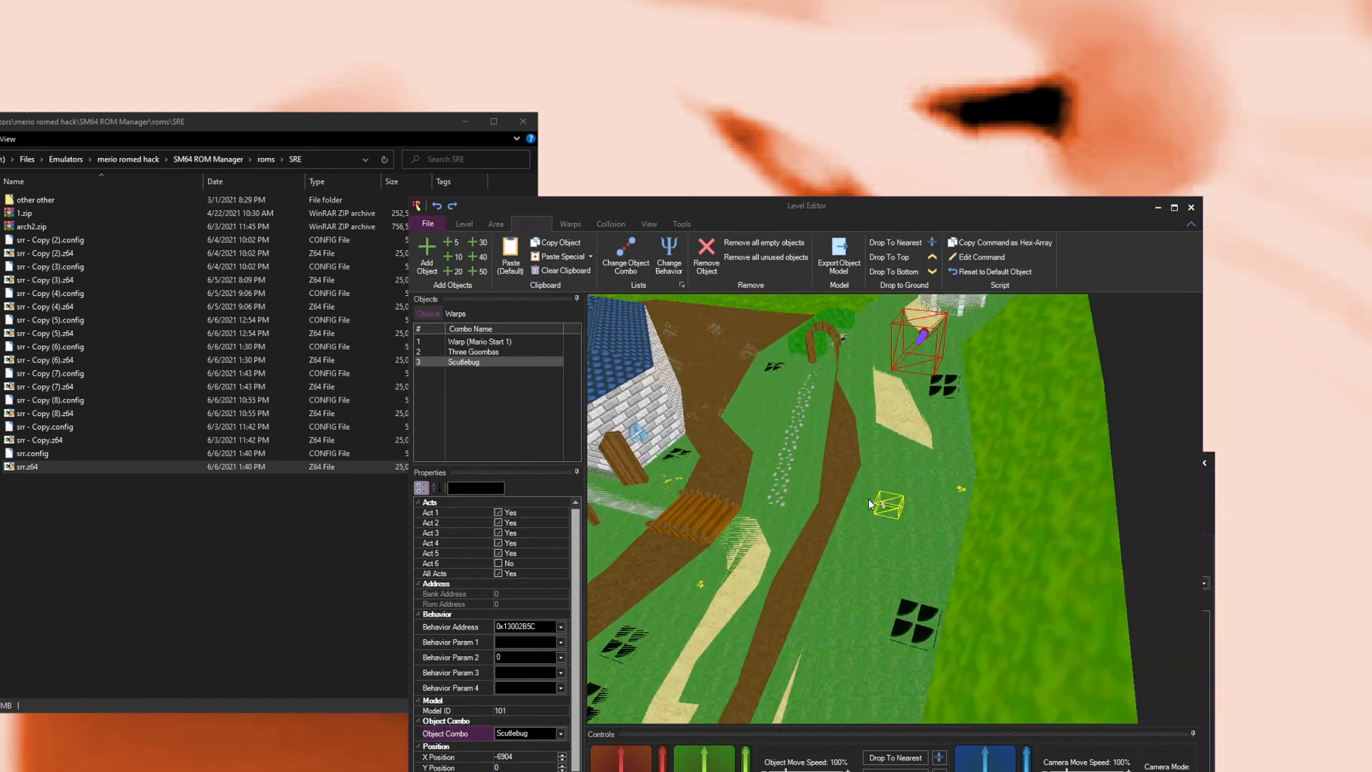
scroll(870, 504, "up", 10)
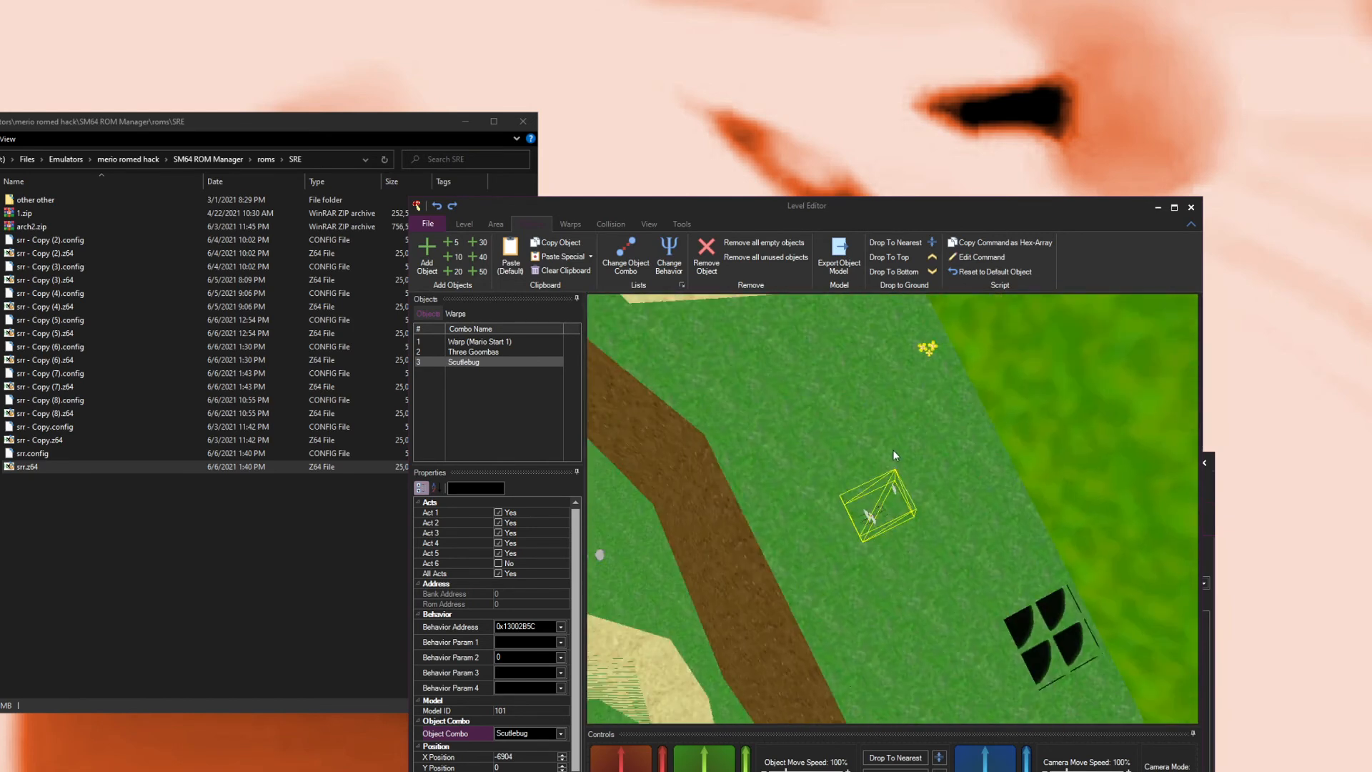
left_click(894, 758)
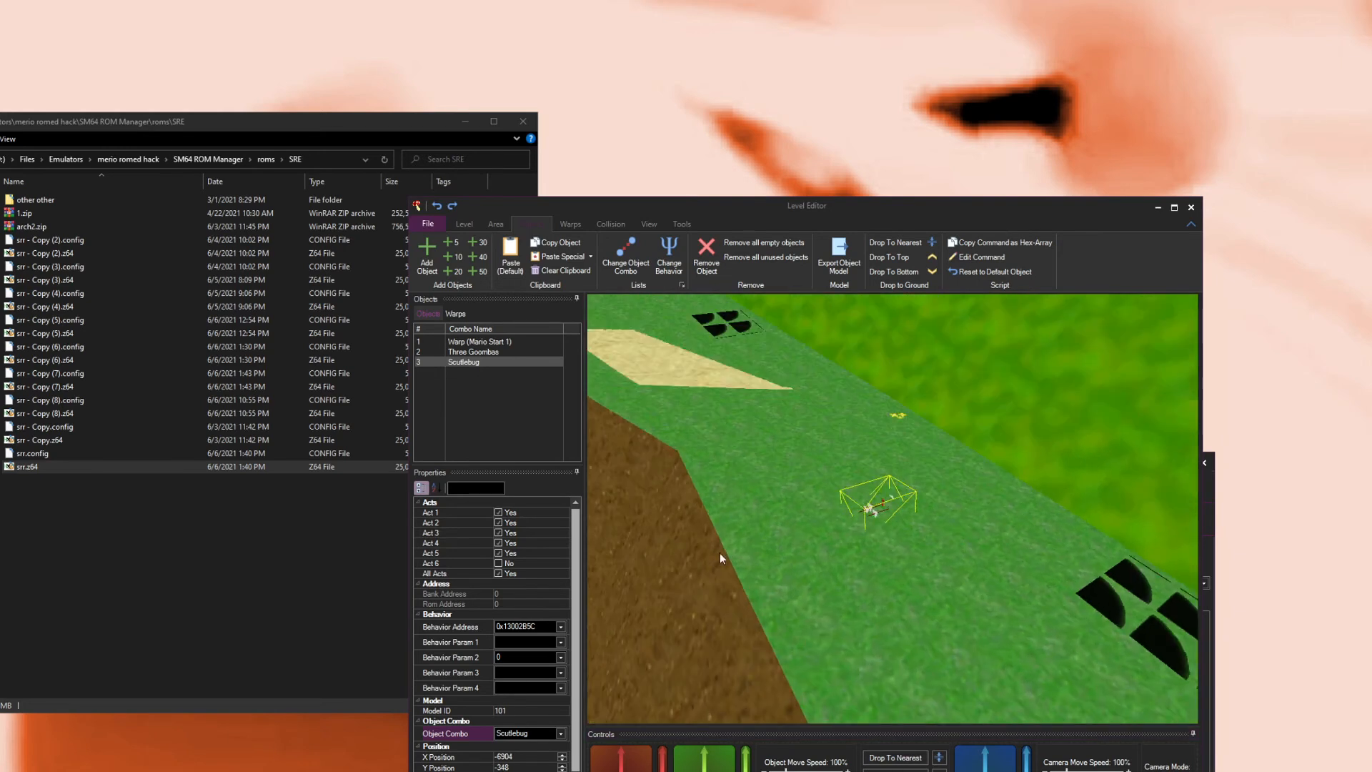
left_click_drag(736, 445, 762, 431)
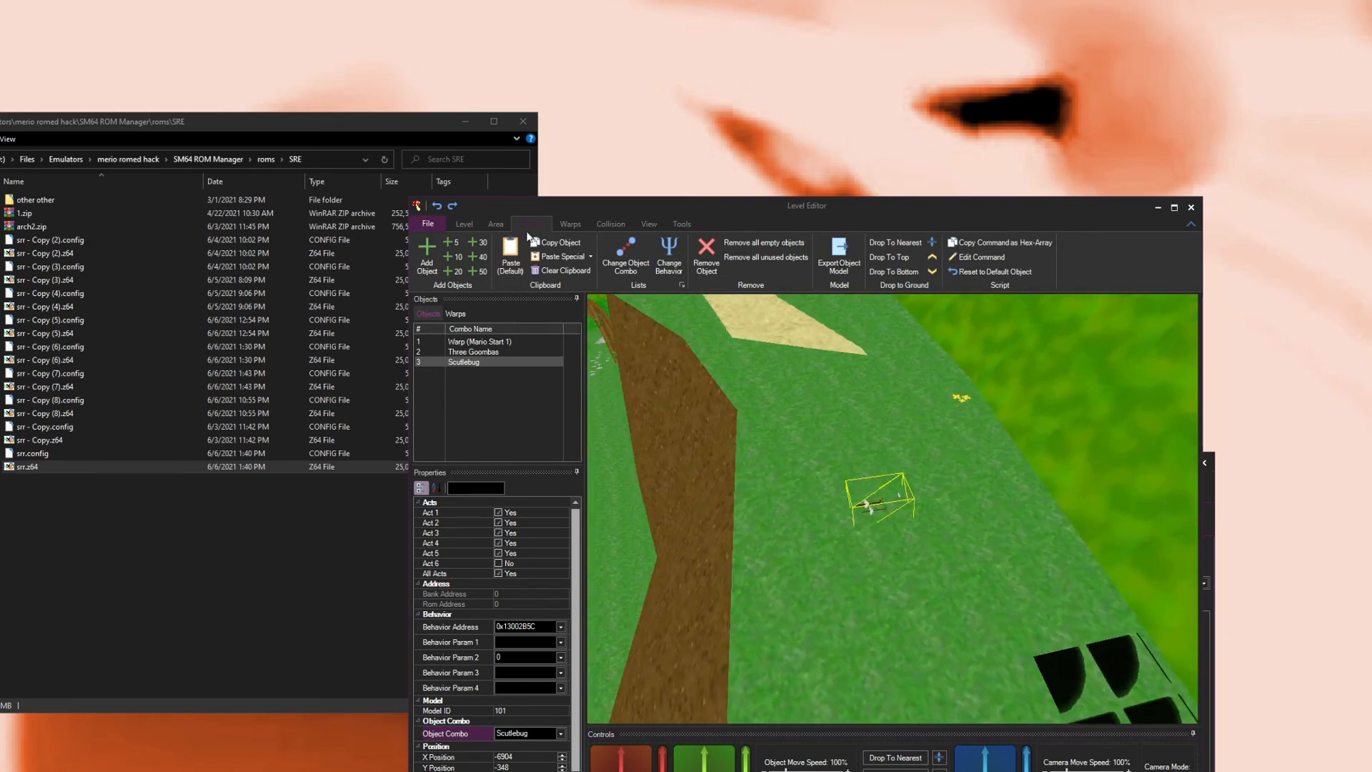
left_click(1192, 223)
left_click(1192, 223)
left_click(1192, 223)
left_click(1192, 224)
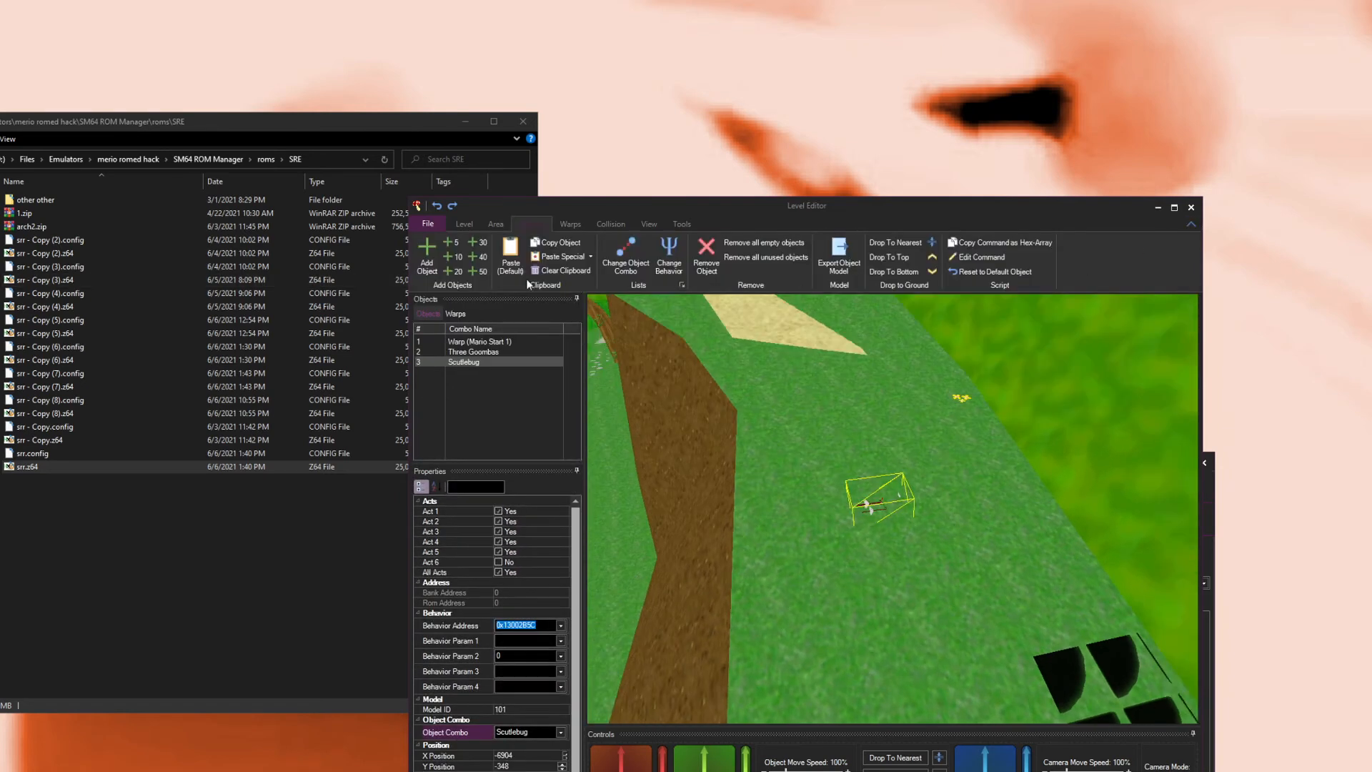
left_click(604, 264)
scroll(614, 500, "down", 8)
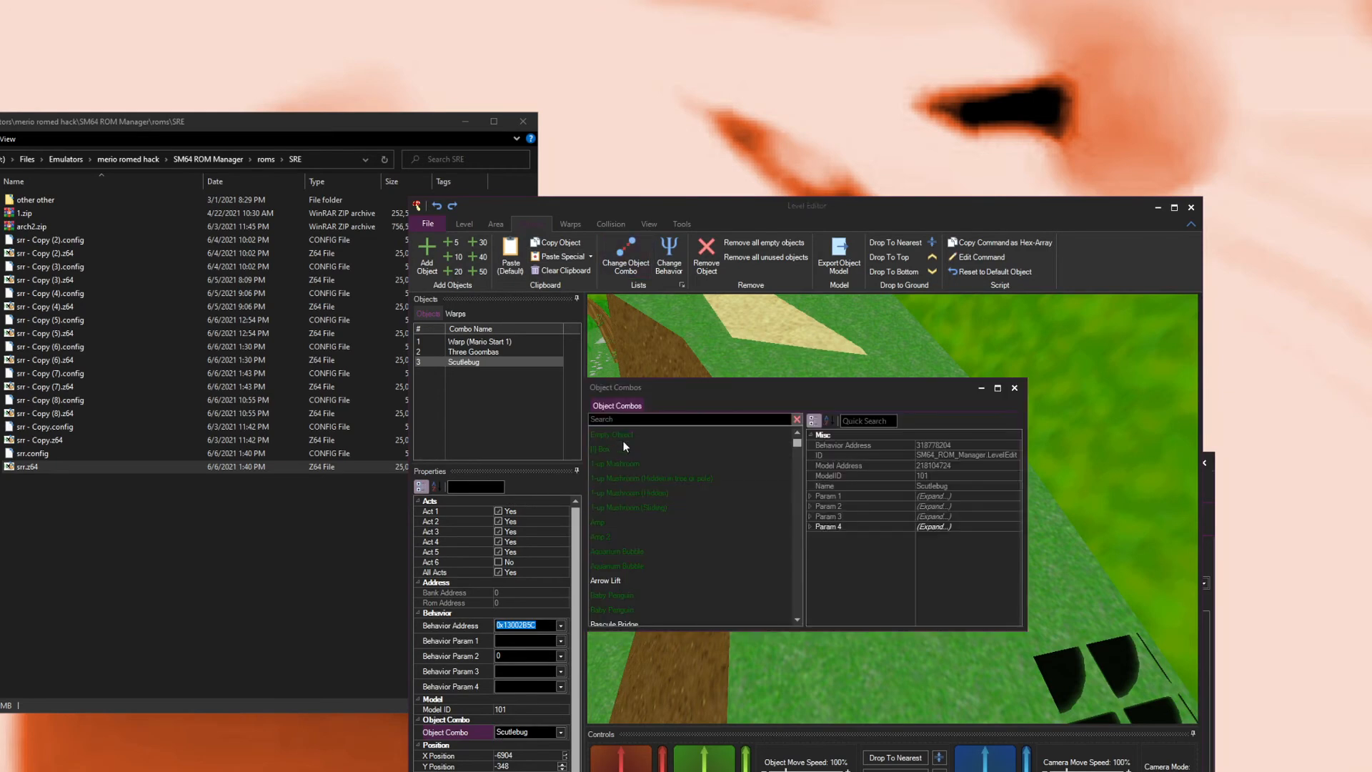
left_click(1015, 389)
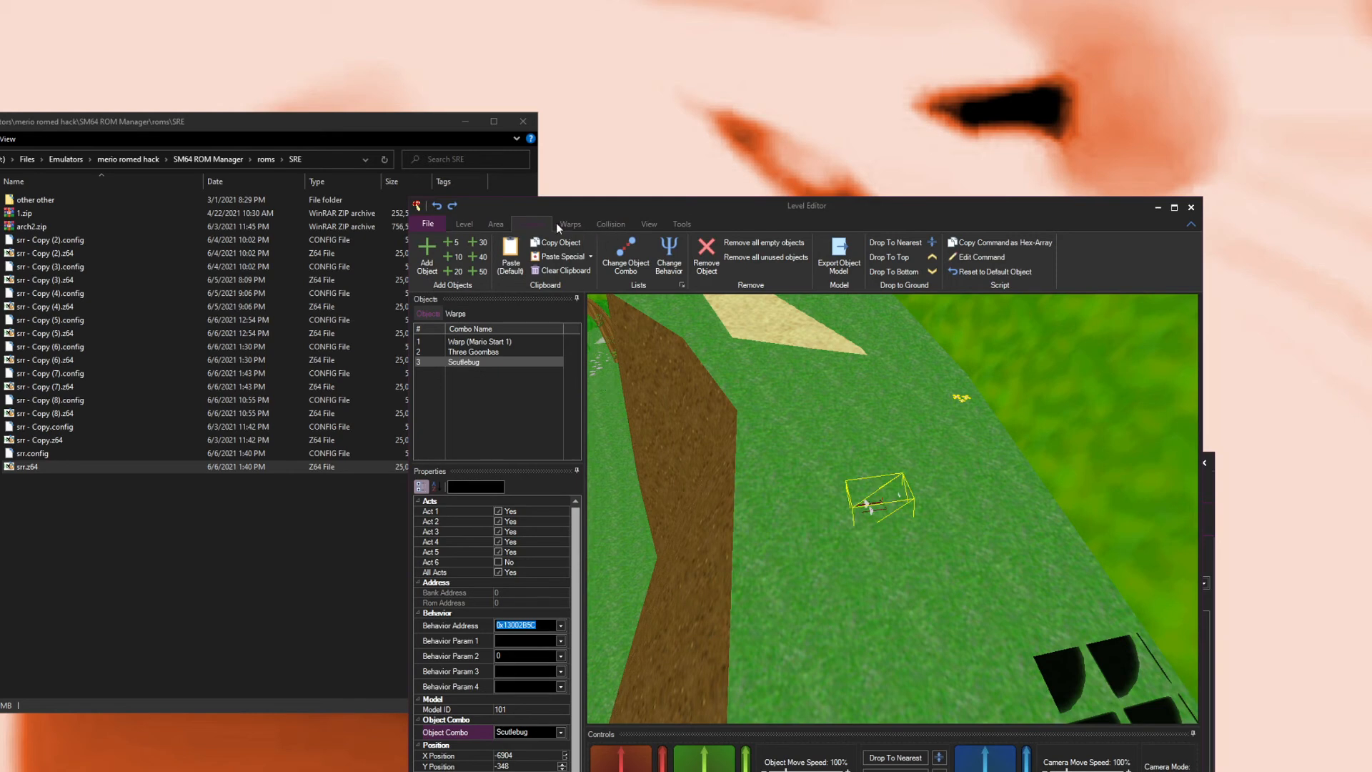
Step: Add a death floor with extended boundaries at height Y -65 in the level's collision
left_click(609, 224)
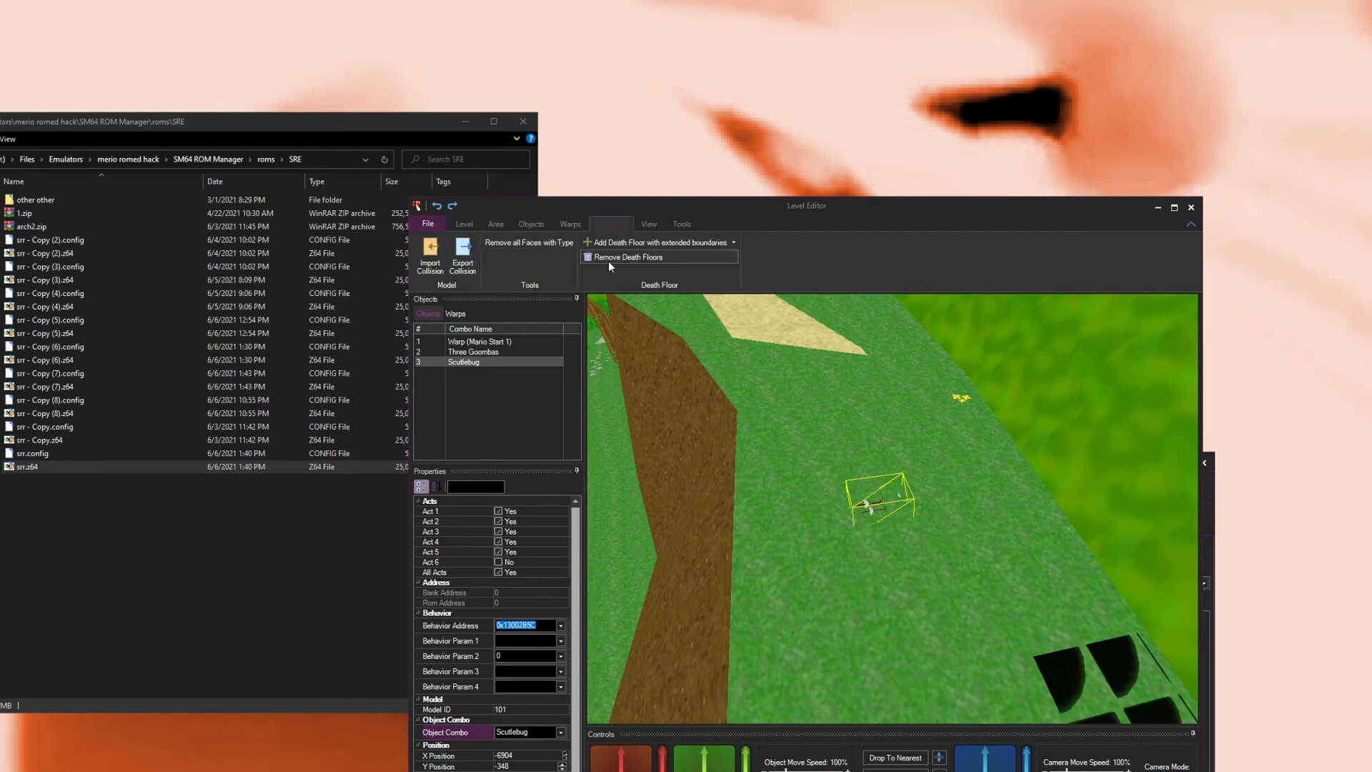
left_click_drag(867, 459, 809, 390)
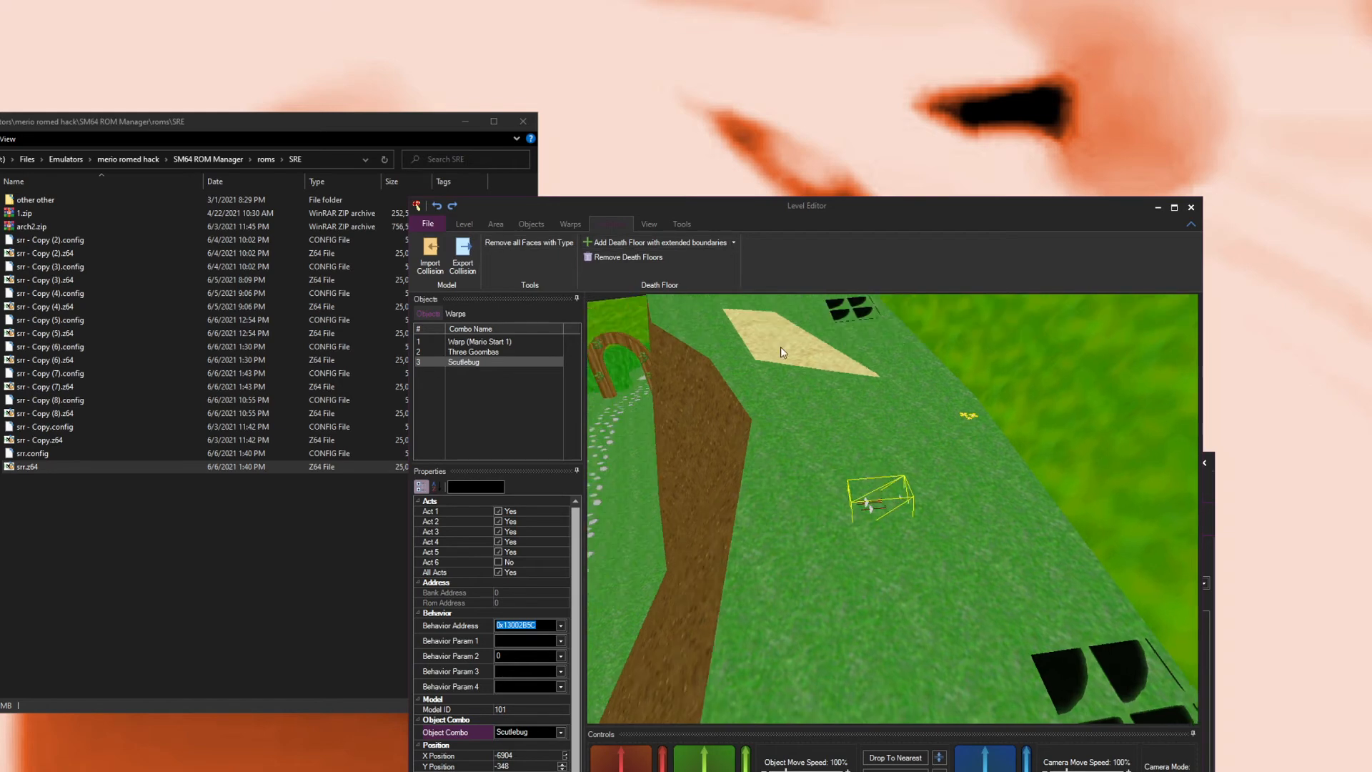
left_click(736, 244)
left_click(617, 264)
left_click(644, 246)
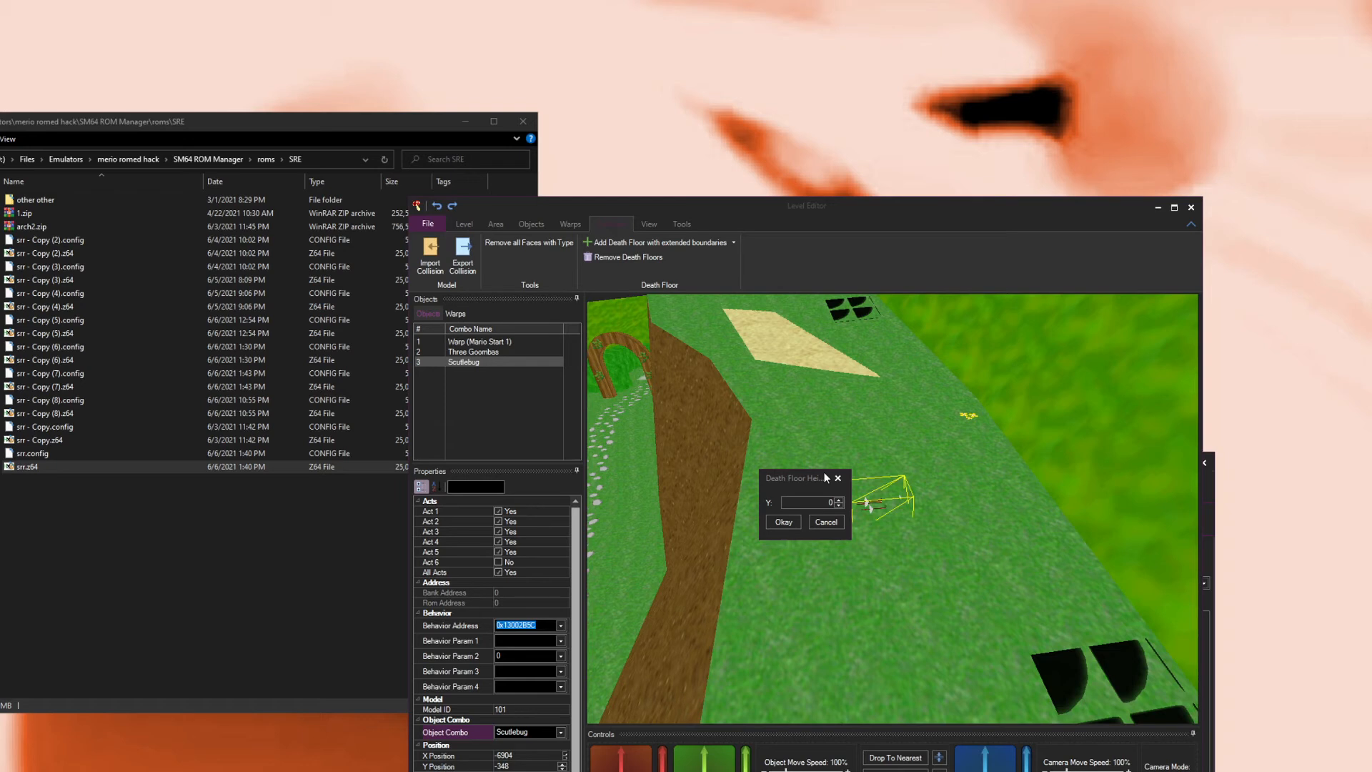
left_click(836, 481)
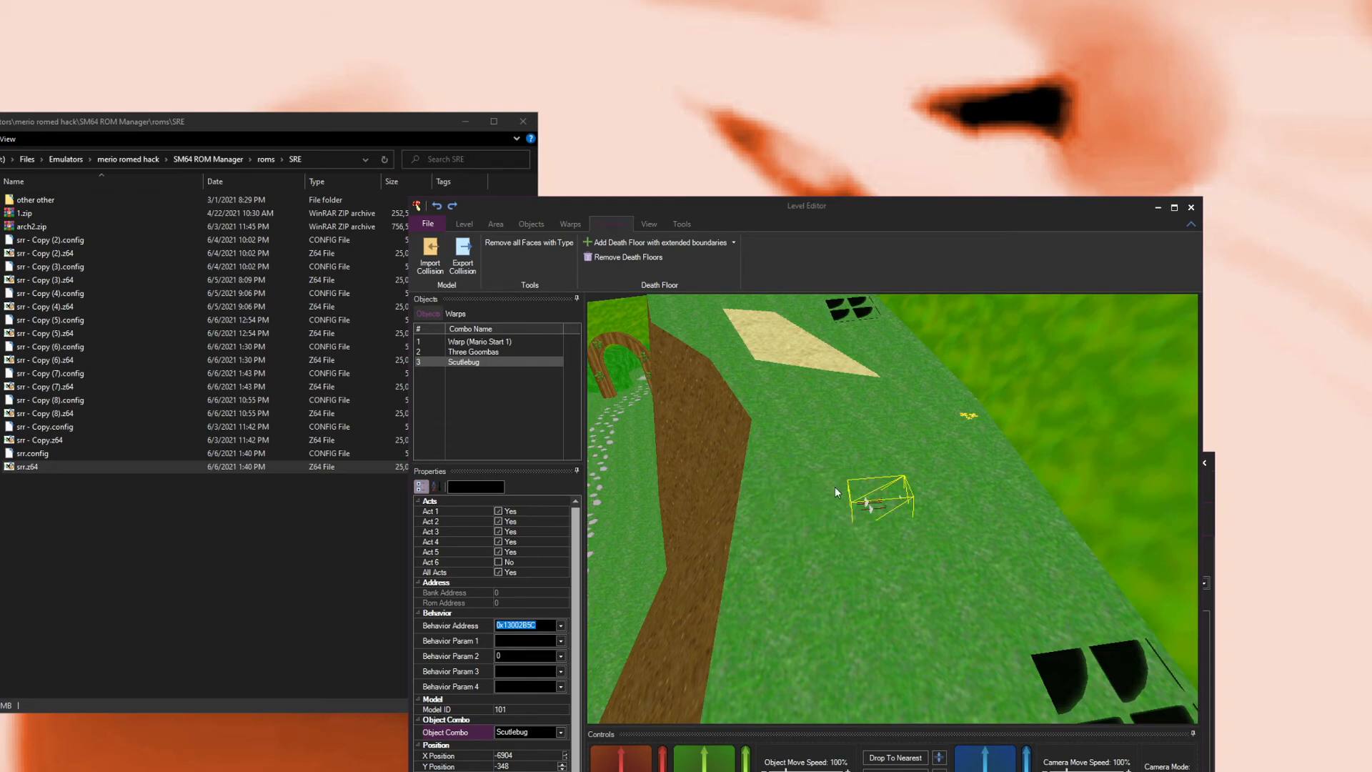
left_click_drag(681, 363, 860, 364)
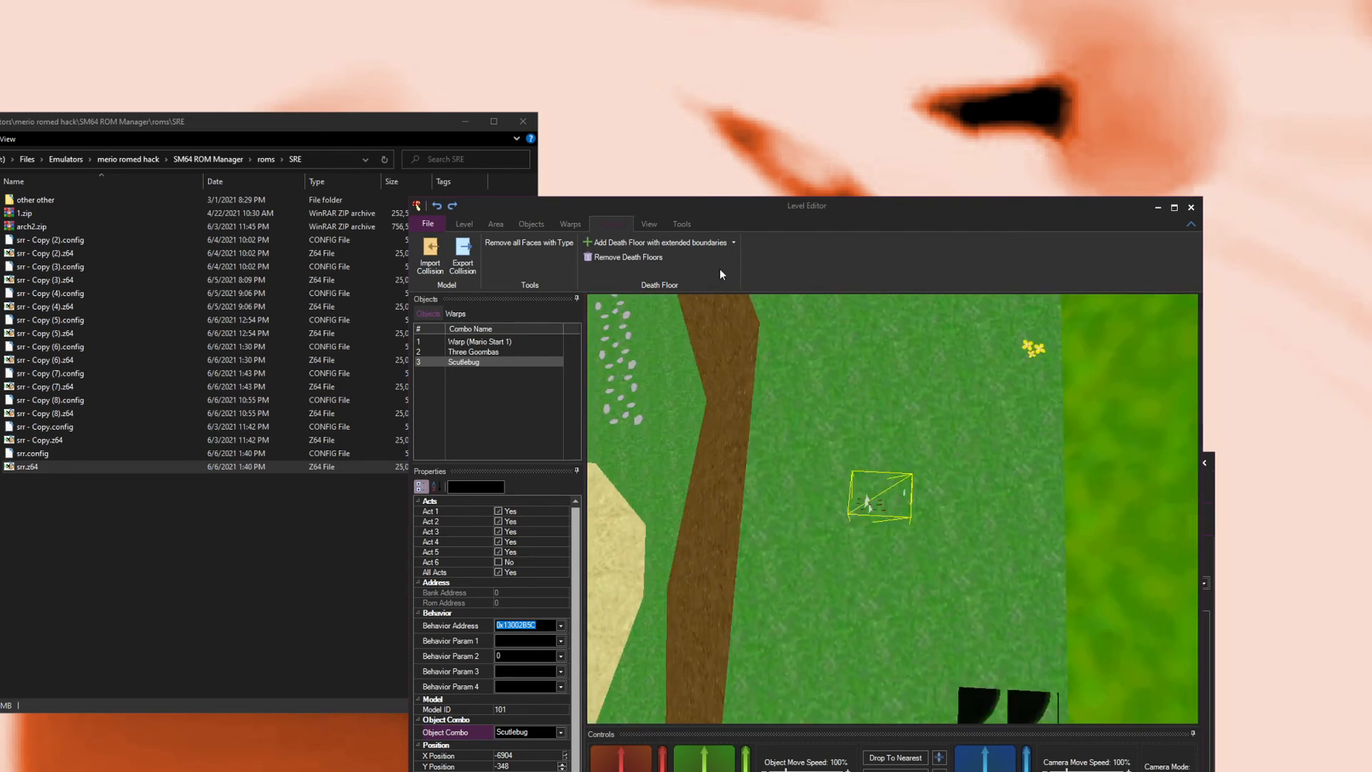
left_click(705, 243)
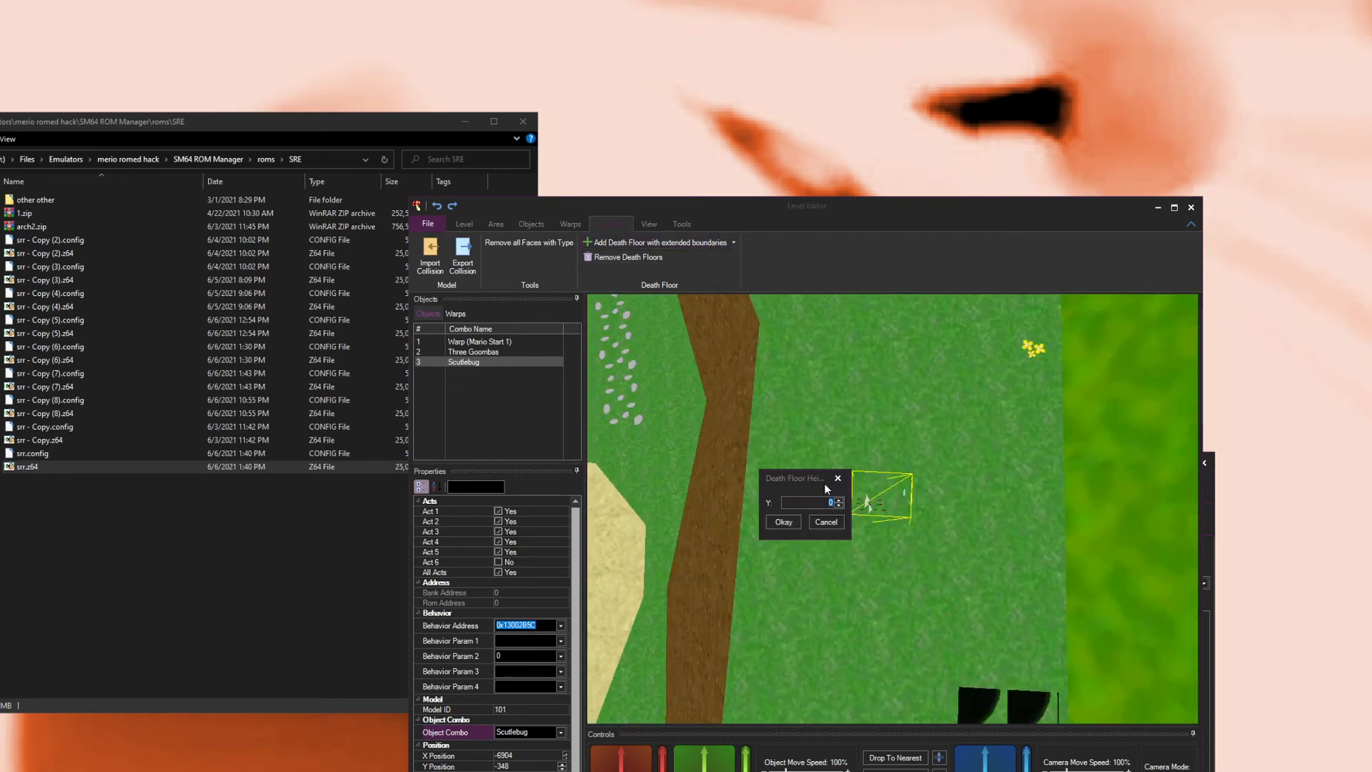
type("-65")
left_click(783, 521)
left_click_drag(818, 550, 851, 539)
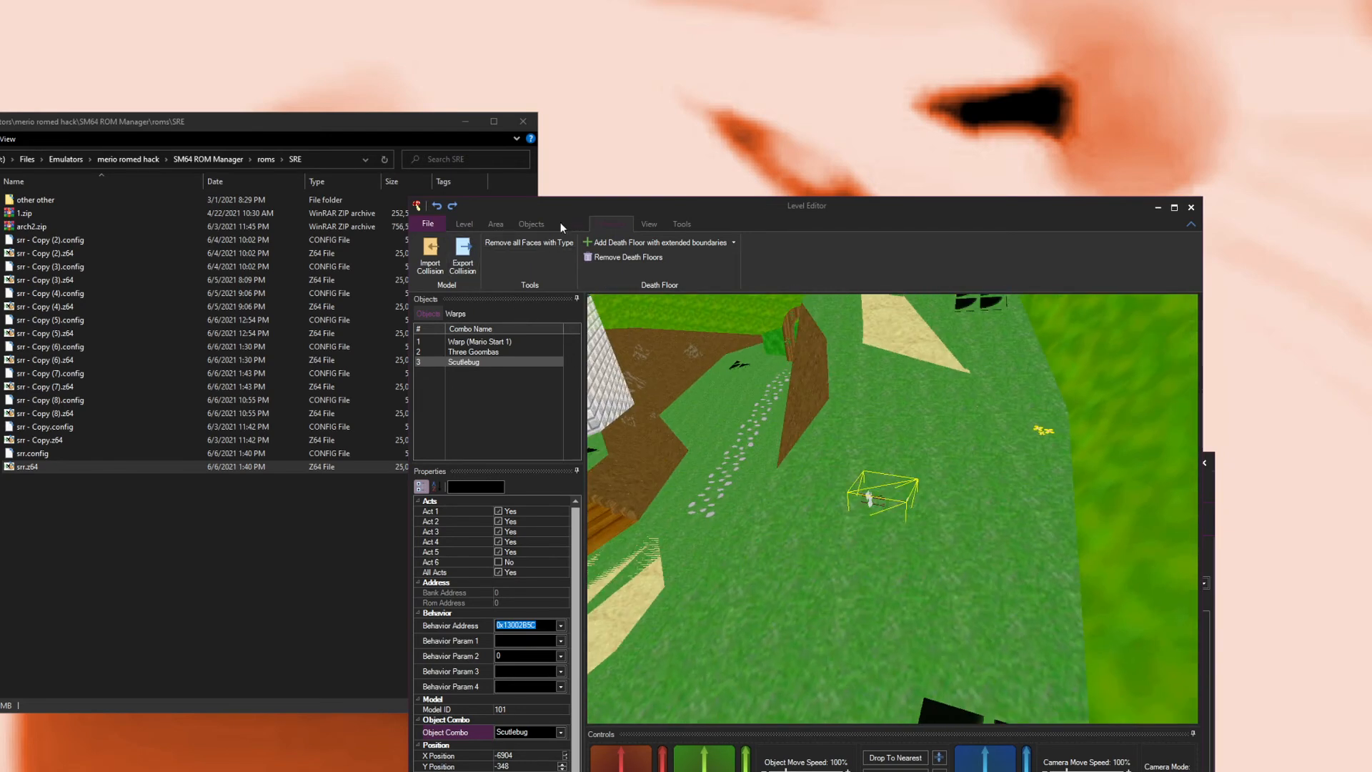
Step: Open the script dumps and inspect a Fast3D display list of the area
left_click(680, 223)
left_click(470, 257)
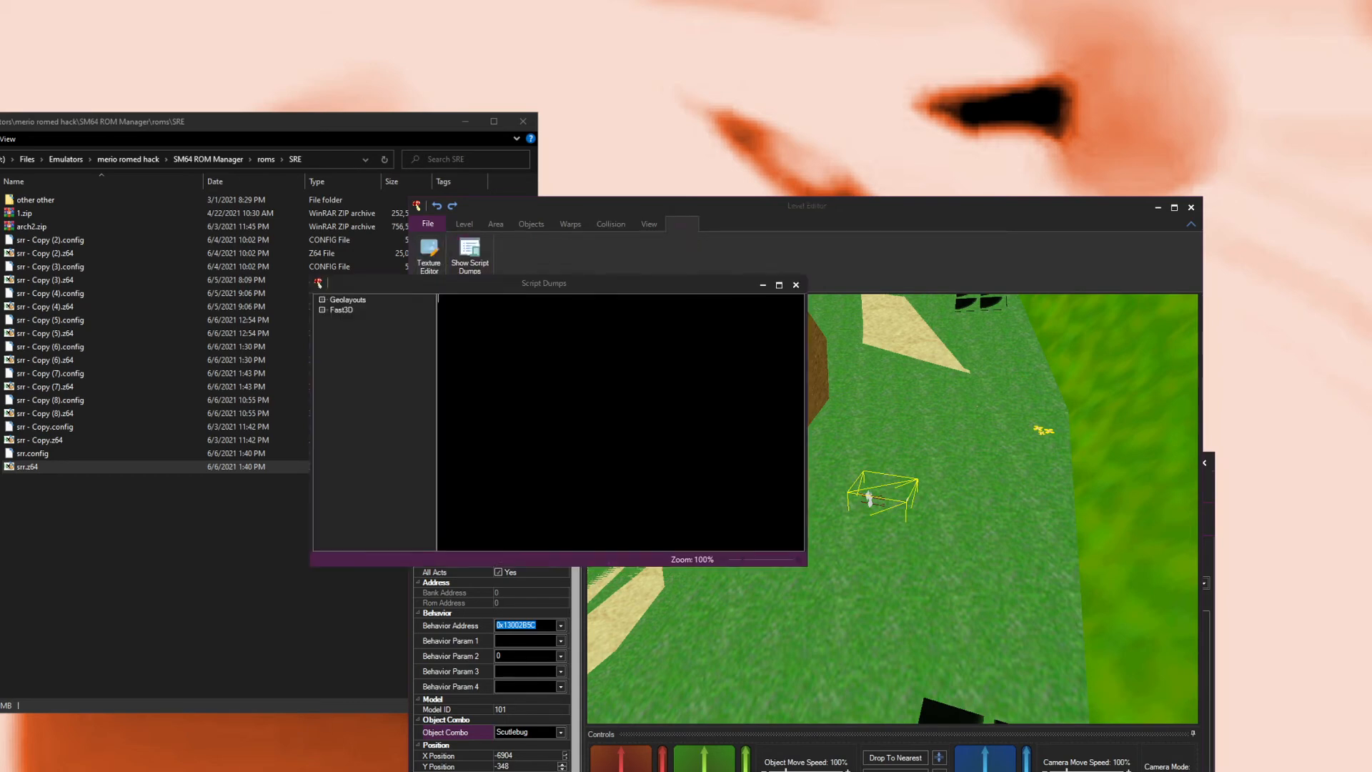
left_click(322, 310)
double_click(347, 341)
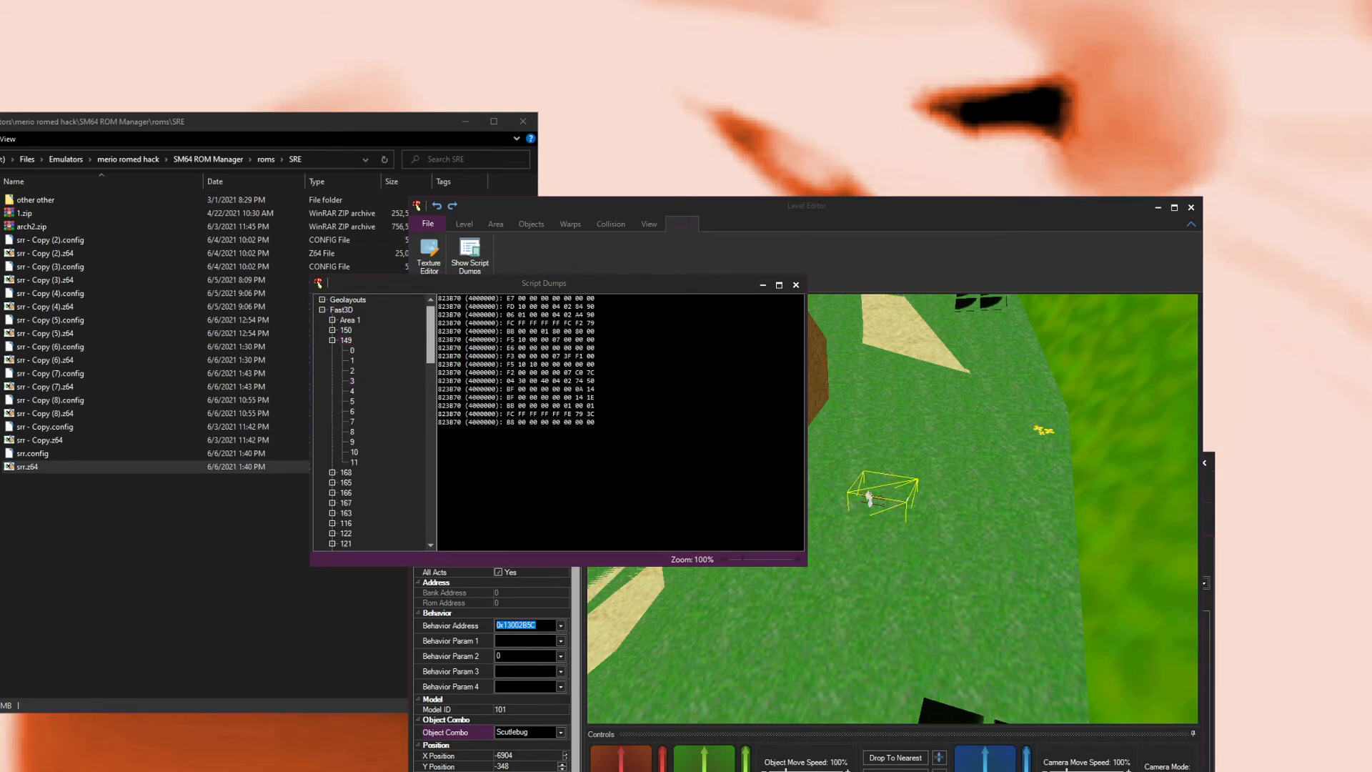
mouse_move(743, 561)
left_mouse_down()
mouse_move(779, 560)
mouse_move(729, 558)
left_mouse_up()
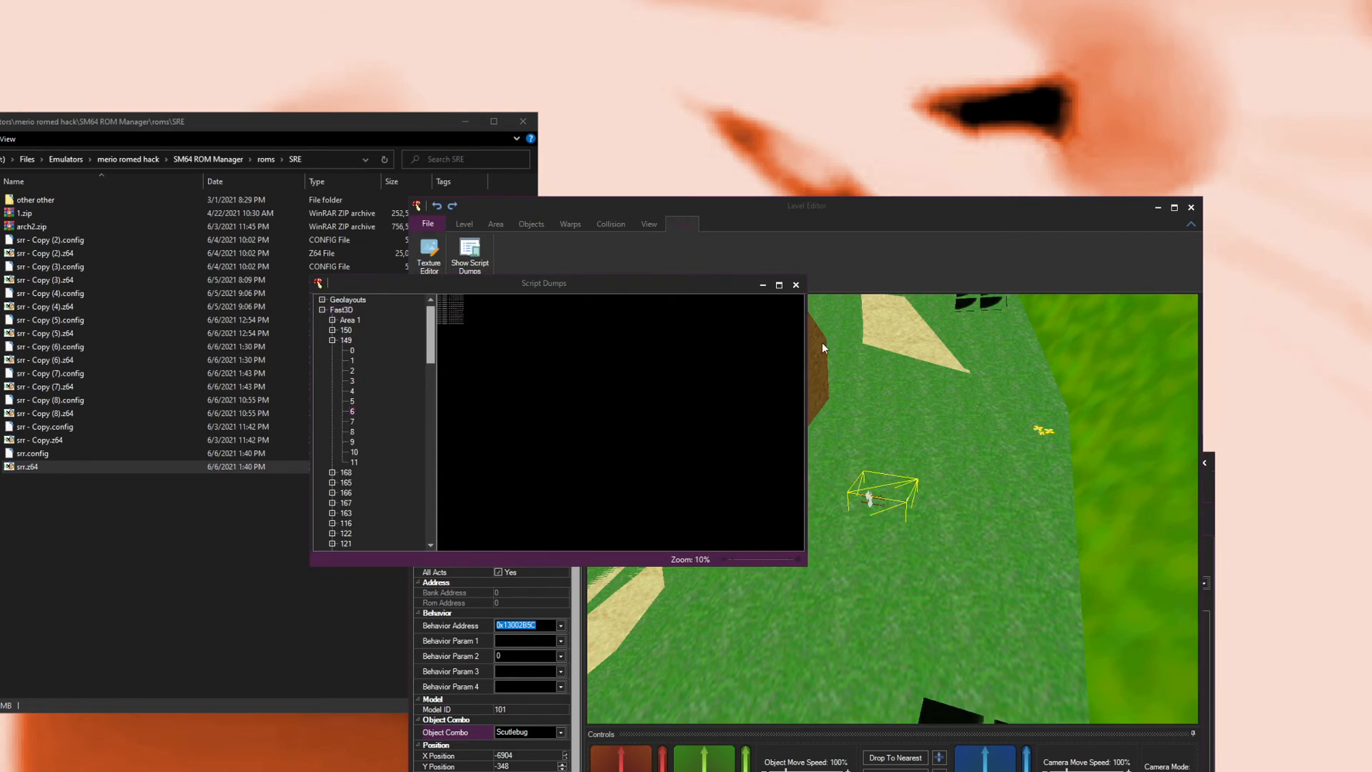
left_click(795, 285)
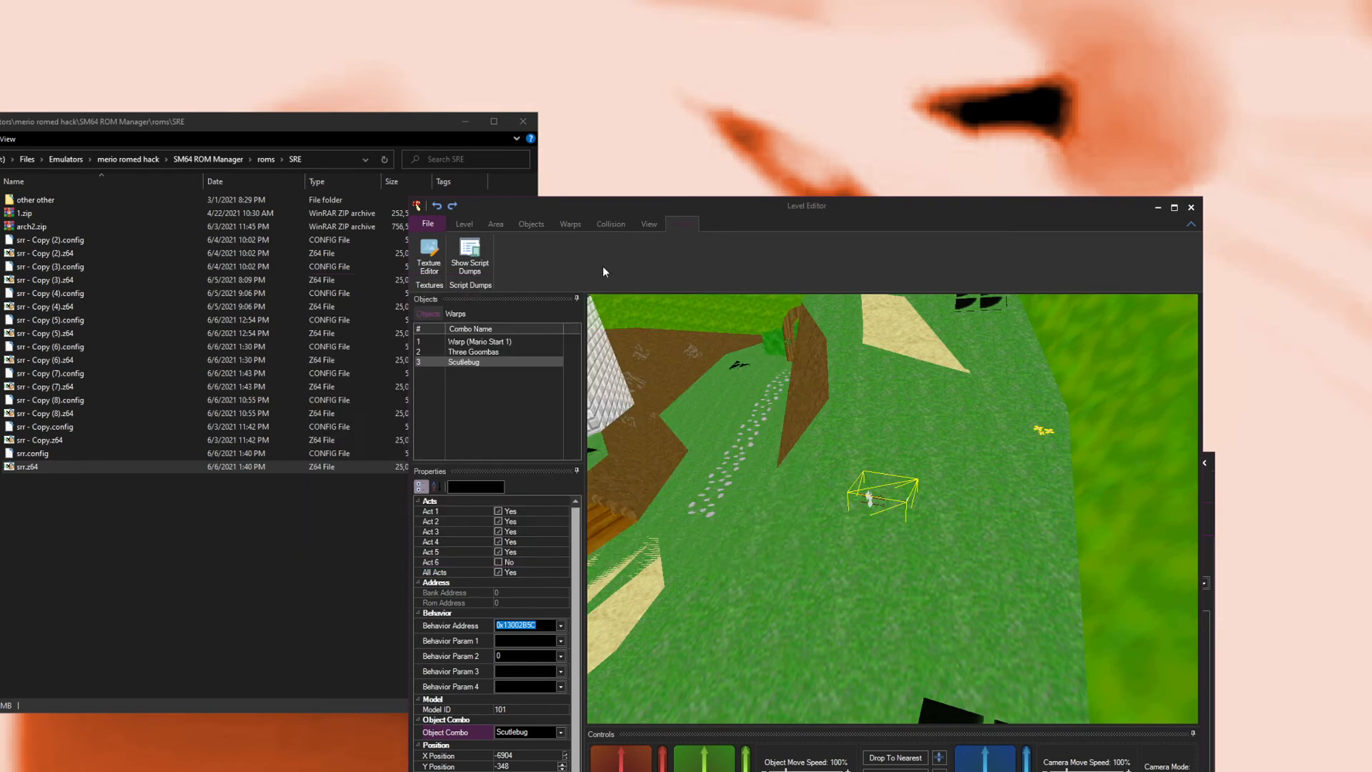
Step: Open the Texture Editor and browse the other textures and the object model textures
left_click(429, 258)
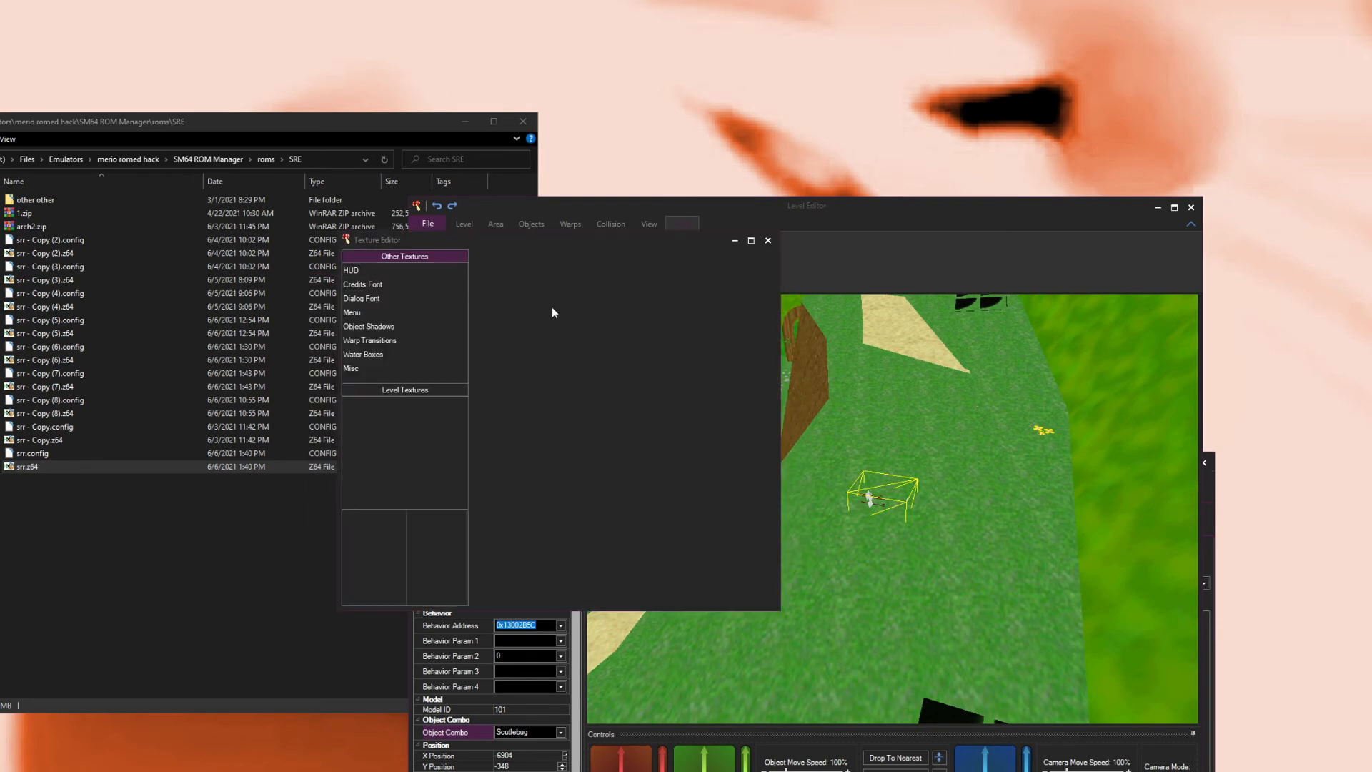
left_click(375, 271)
left_click(386, 341)
left_click(393, 354)
left_click(386, 368)
left_click(401, 387)
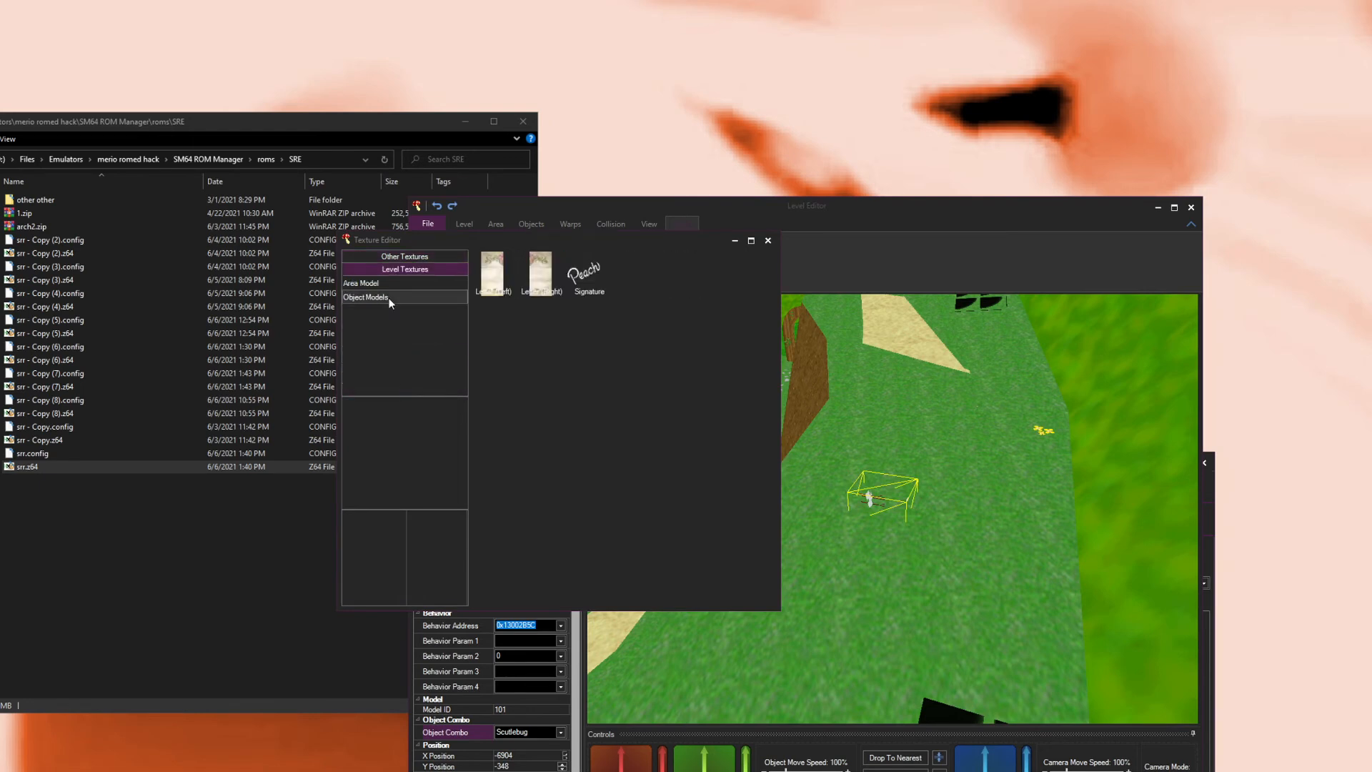
left_click(402, 272)
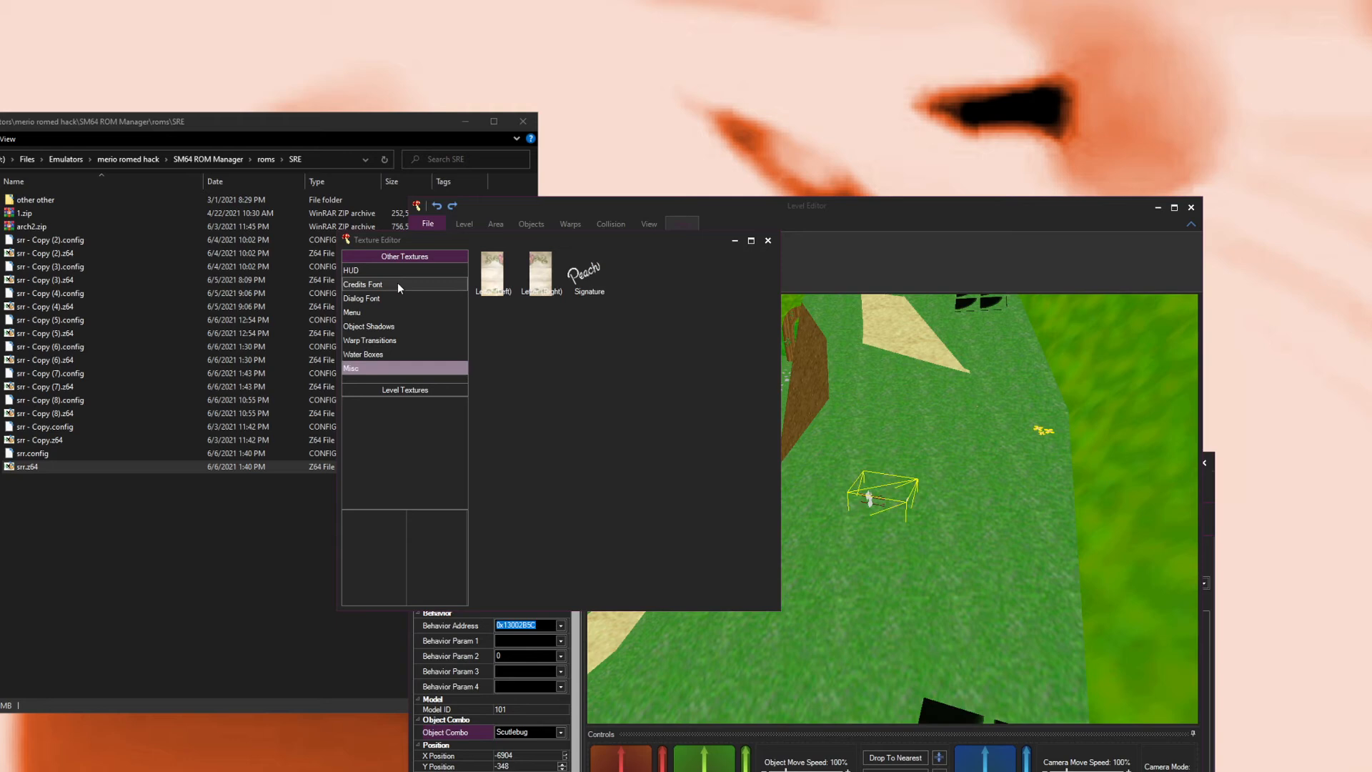
left_click(388, 389)
left_click(364, 296)
scroll(660, 436, "down", 5)
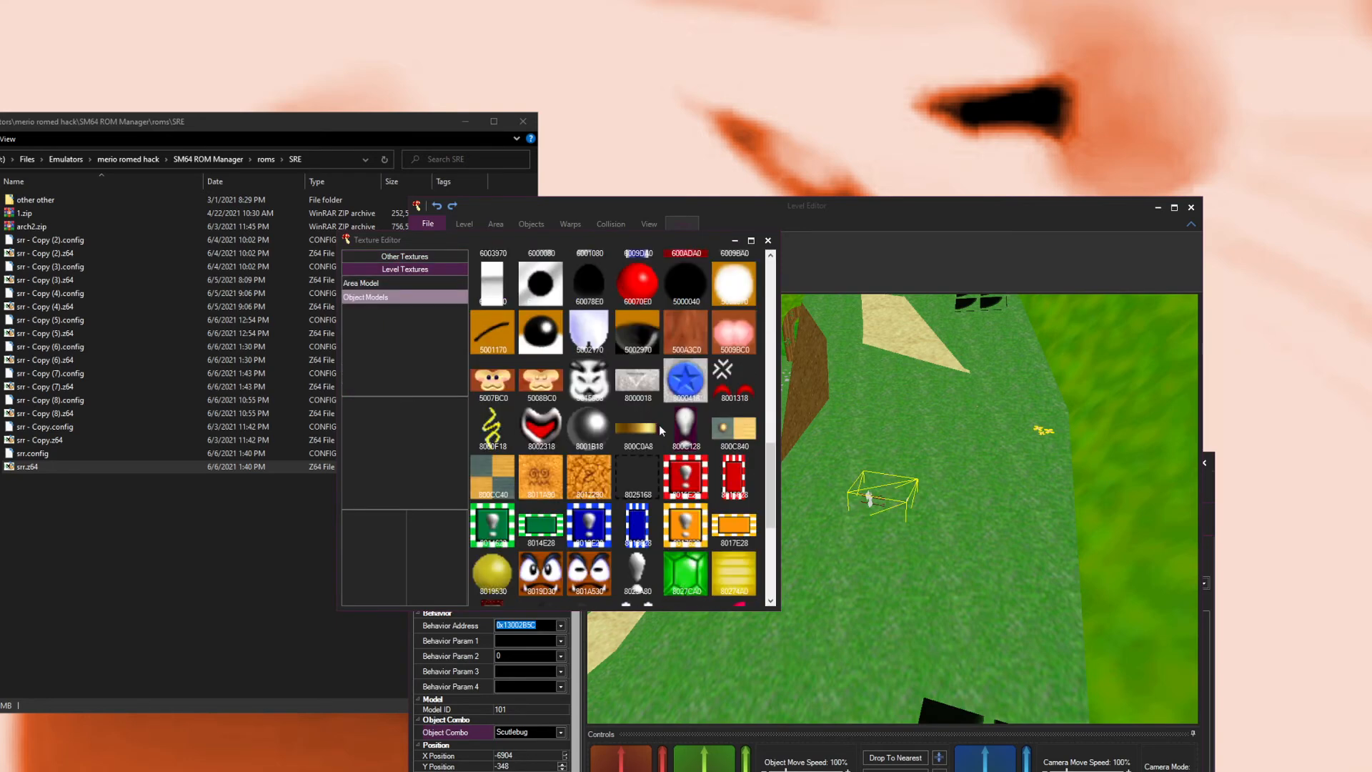
scroll(660, 353, "up", 3)
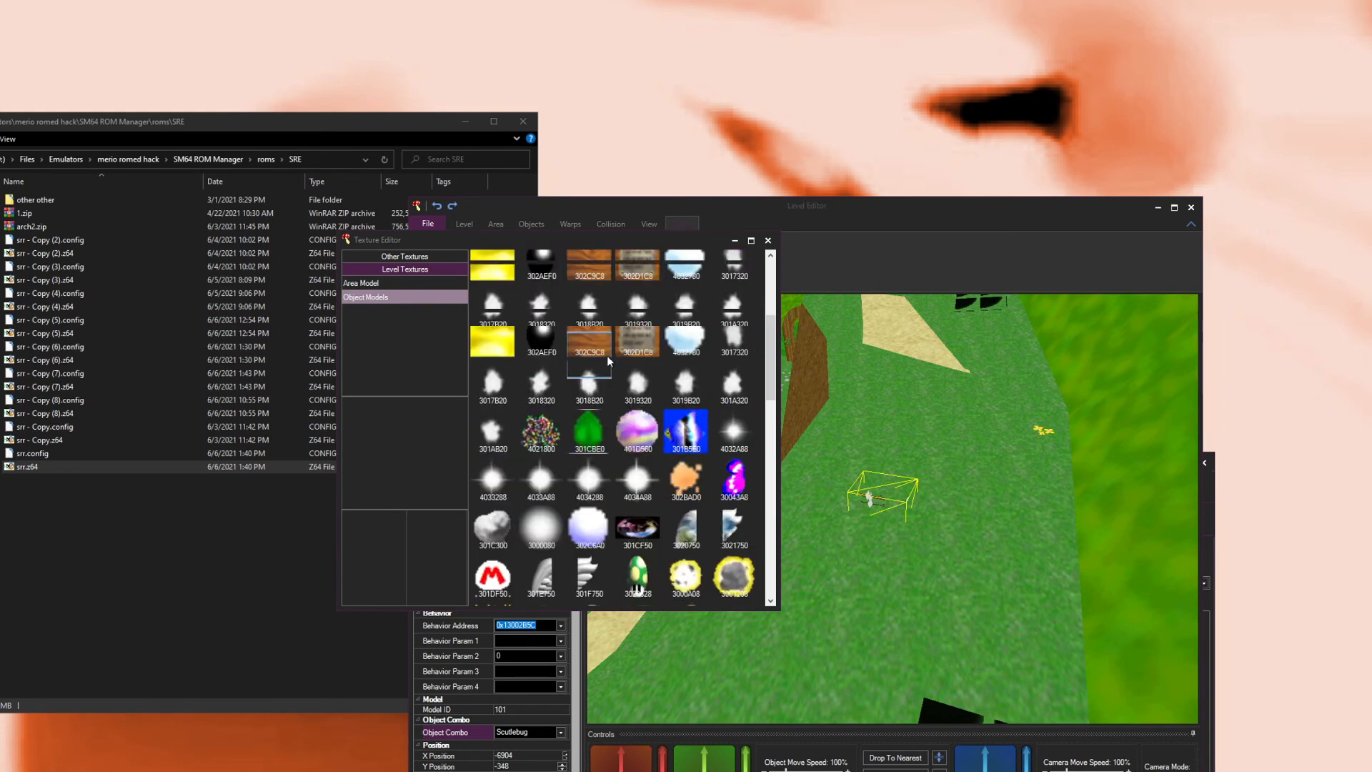
scroll(606, 354, "up", 3)
scroll(584, 408, "down", 4)
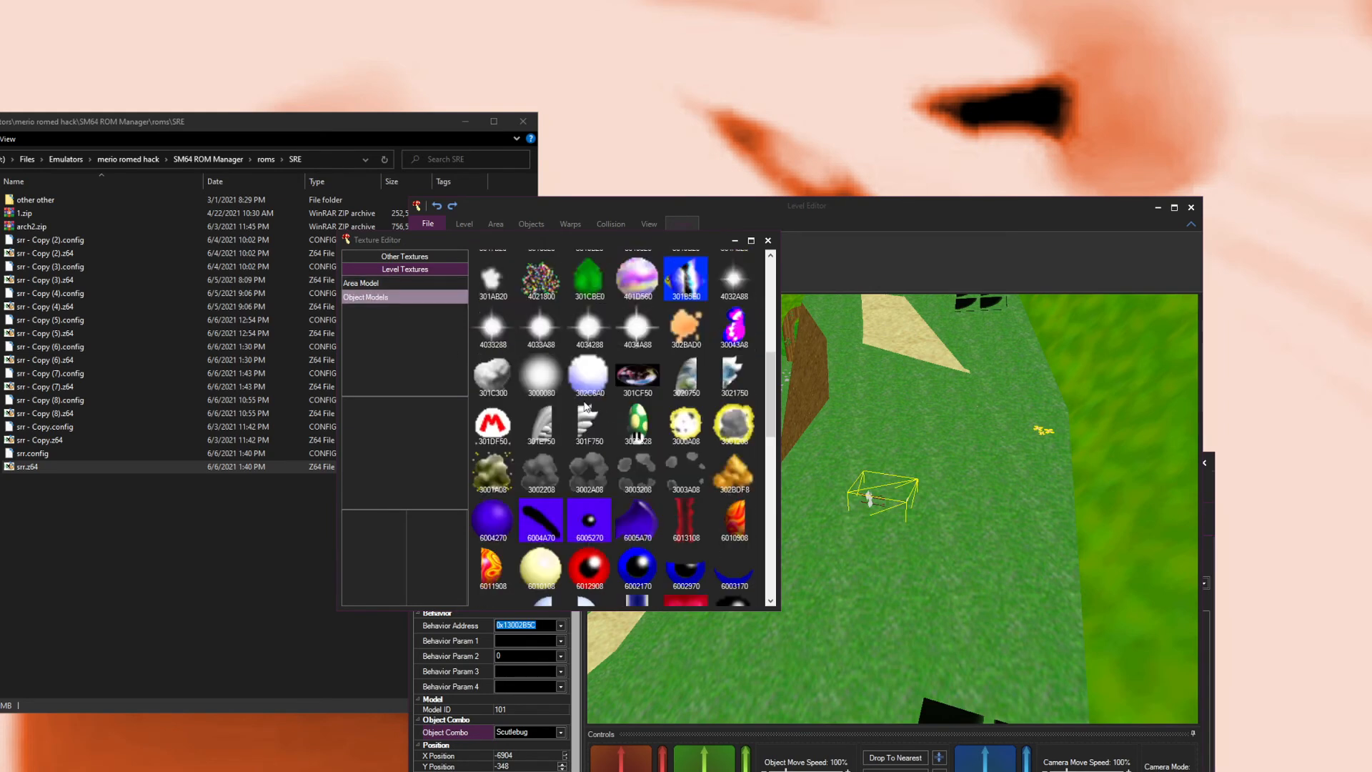
scroll(584, 407, "up", 5)
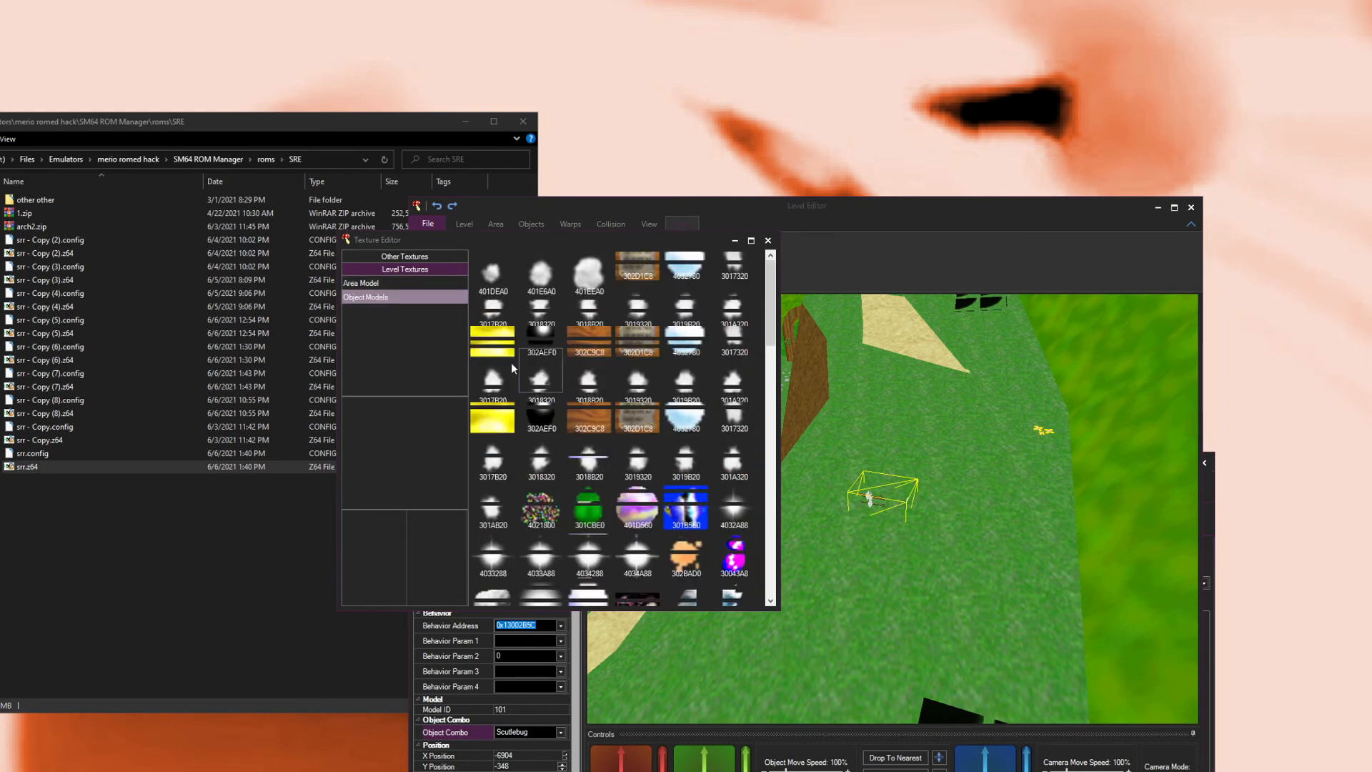
left_click(958, 770)
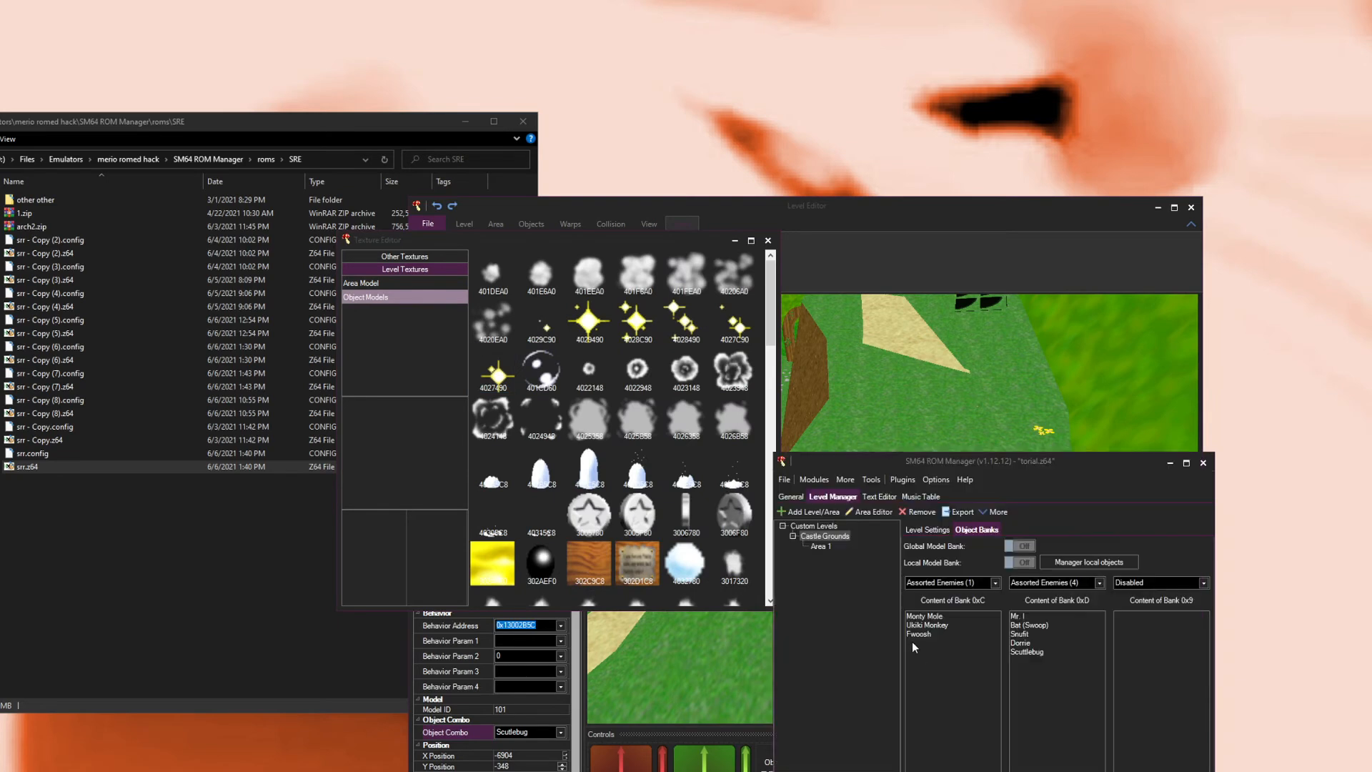
Step: Inspect an area model texture's properties, then close the Texture Editor
left_click(386, 286)
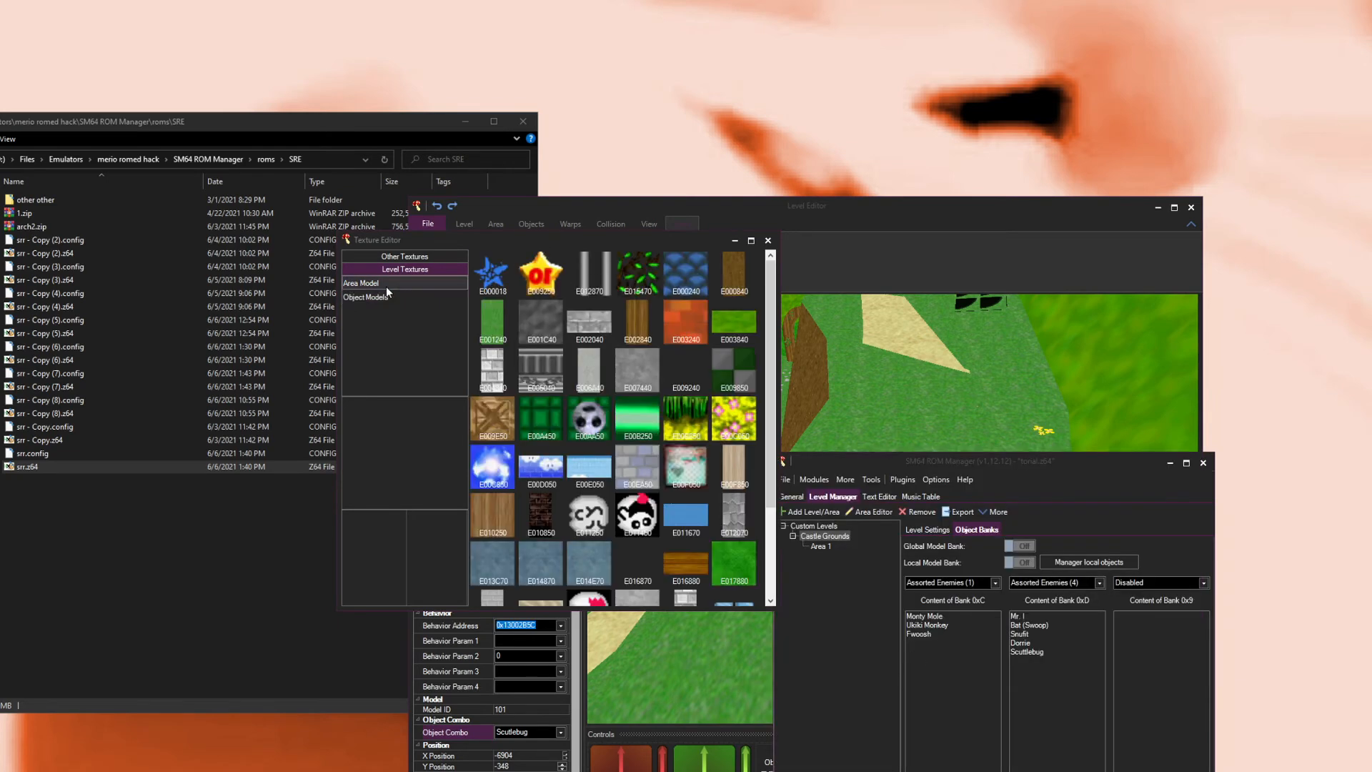
scroll(663, 489, "down", 2)
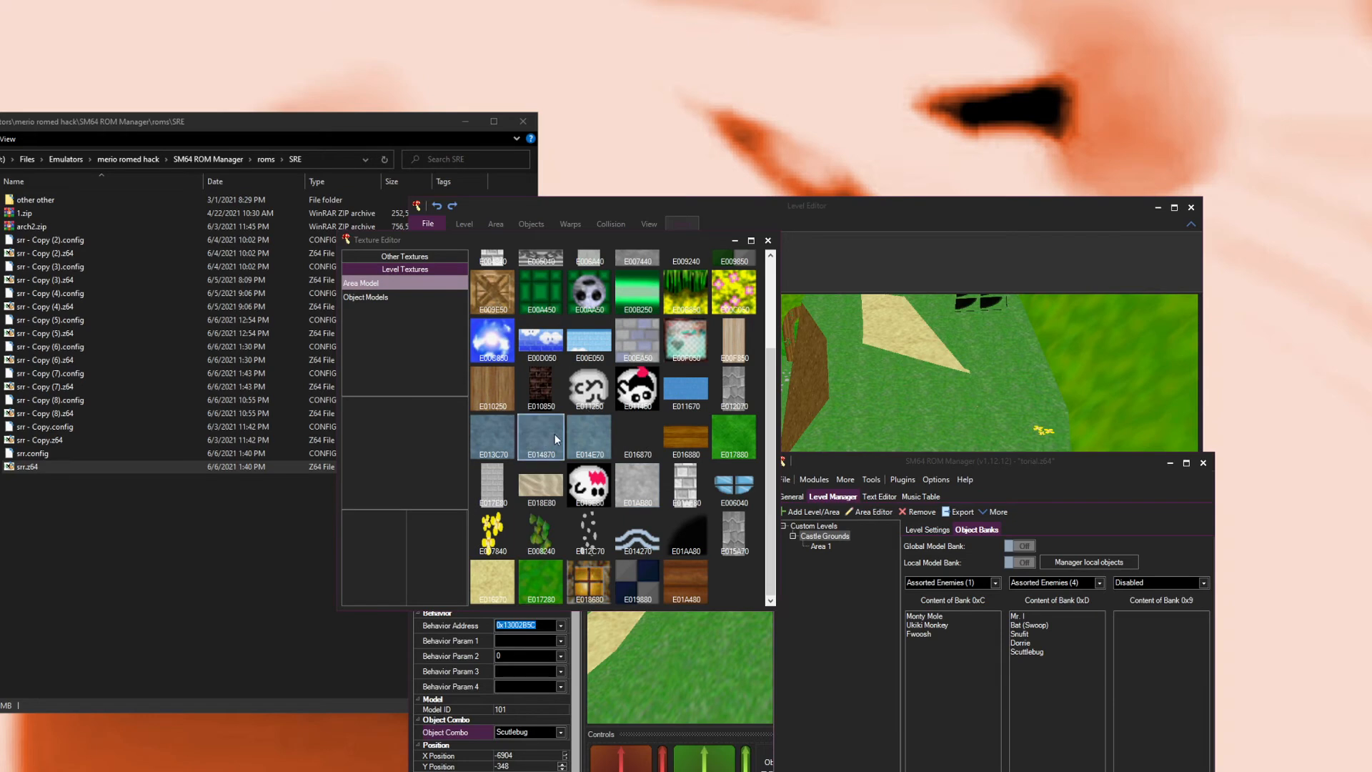
scroll(704, 532, "up", 1)
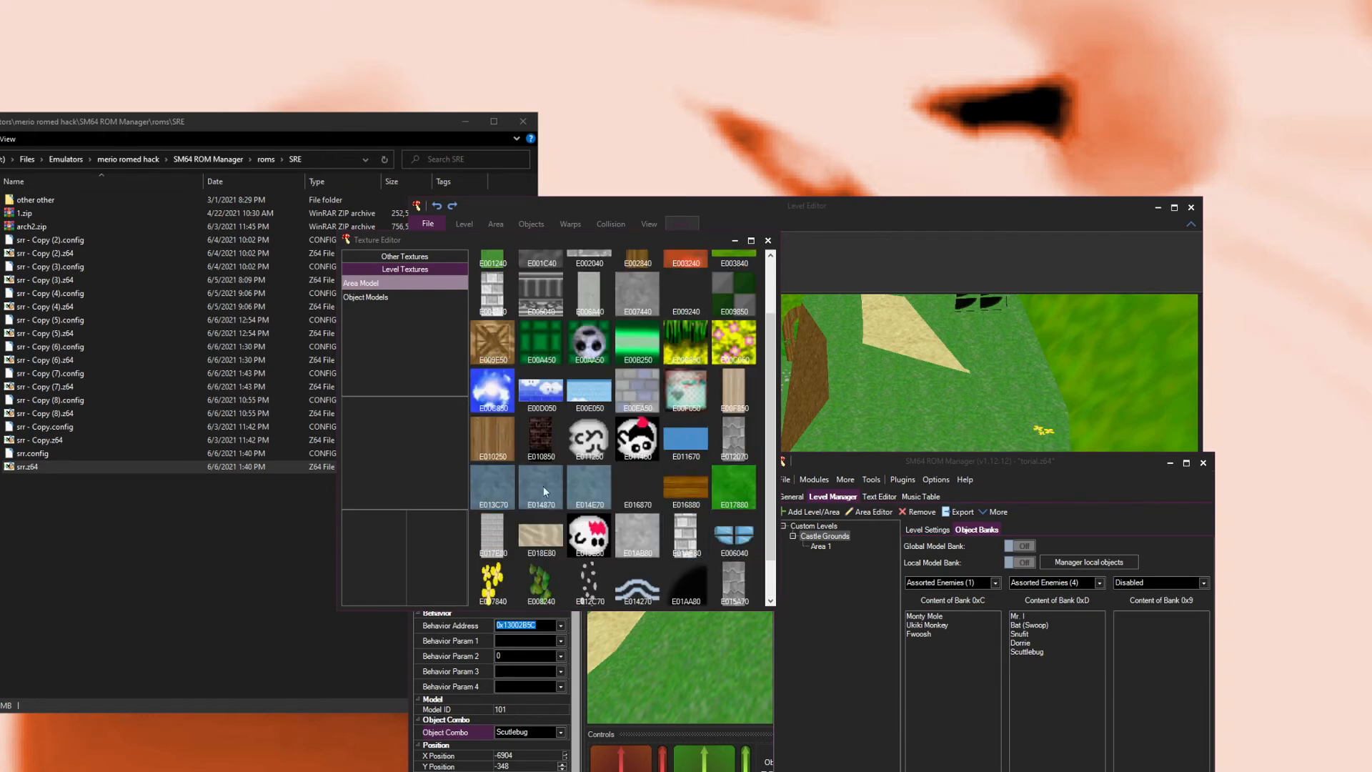
left_click(597, 498)
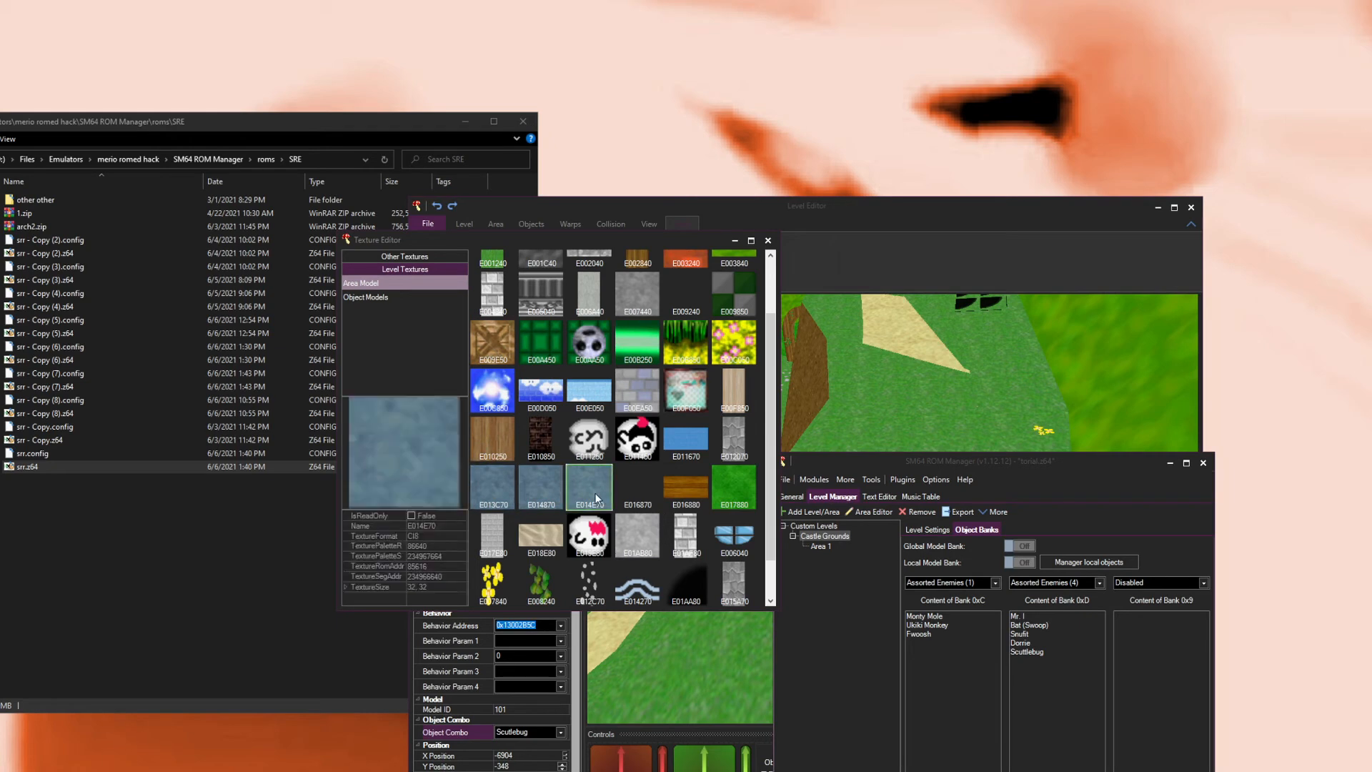
left_click(593, 482)
left_click(768, 240)
Step: Fly the camera through the level to examine the castle grounds
left_click_drag(913, 392, 795, 396)
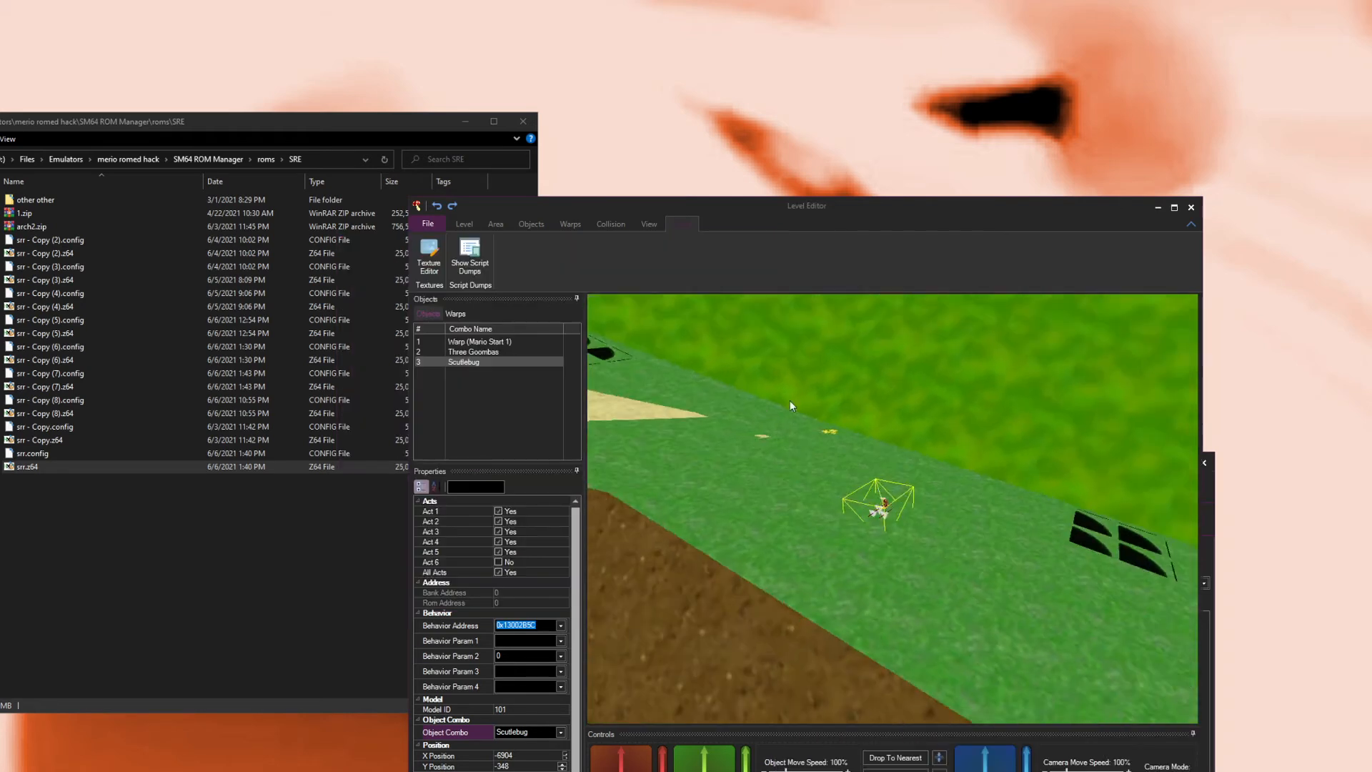
scroll(900, 401, "down", 8)
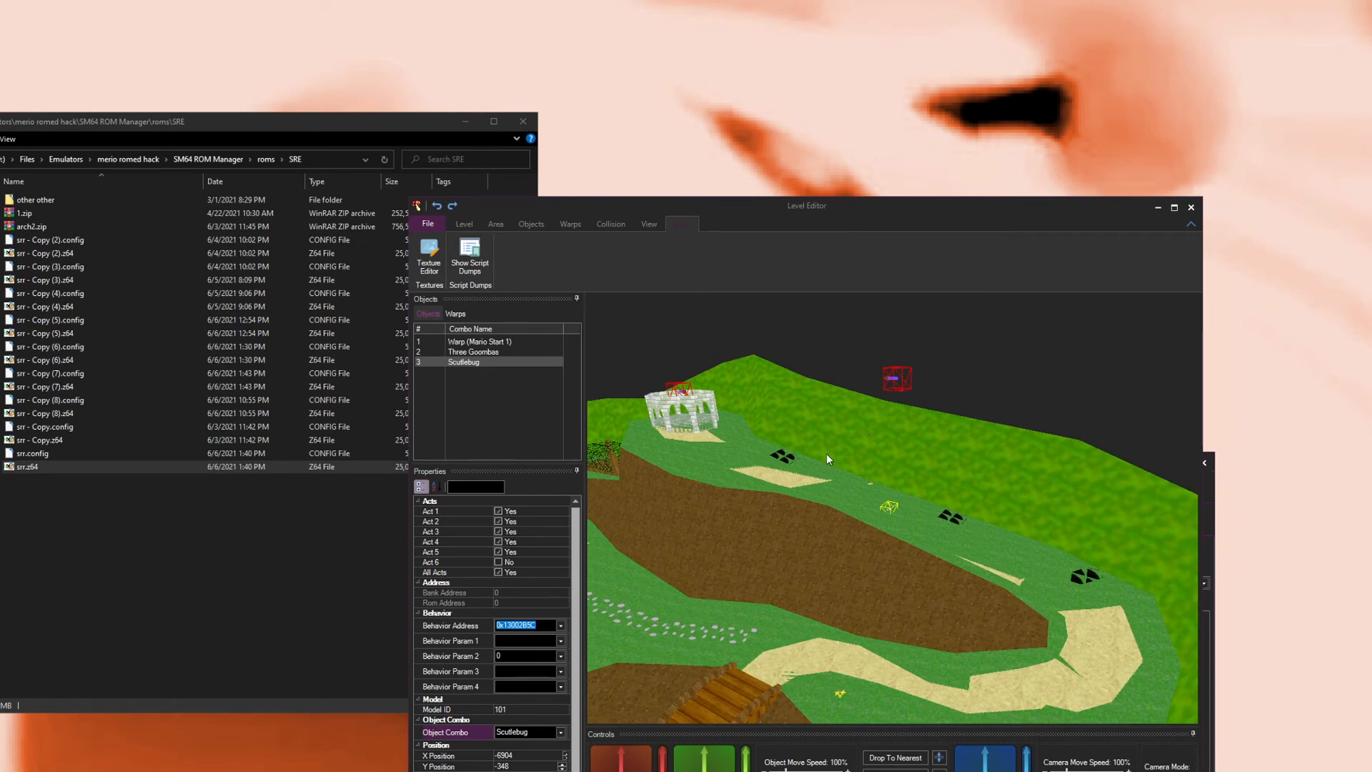
left_click_drag(854, 459, 877, 507)
key("w")
key("s")
key("w")
key("s")
key("e")
key("s")
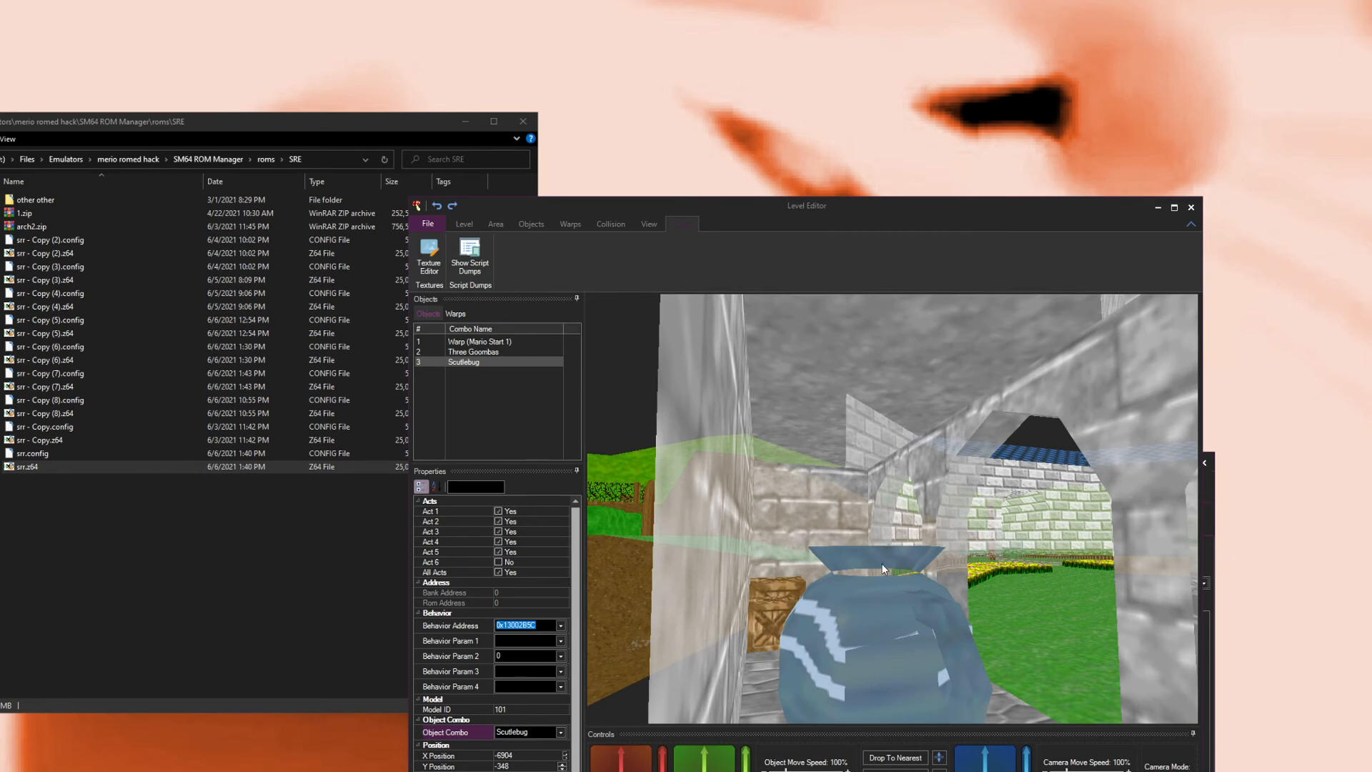
key("a")
key("a")
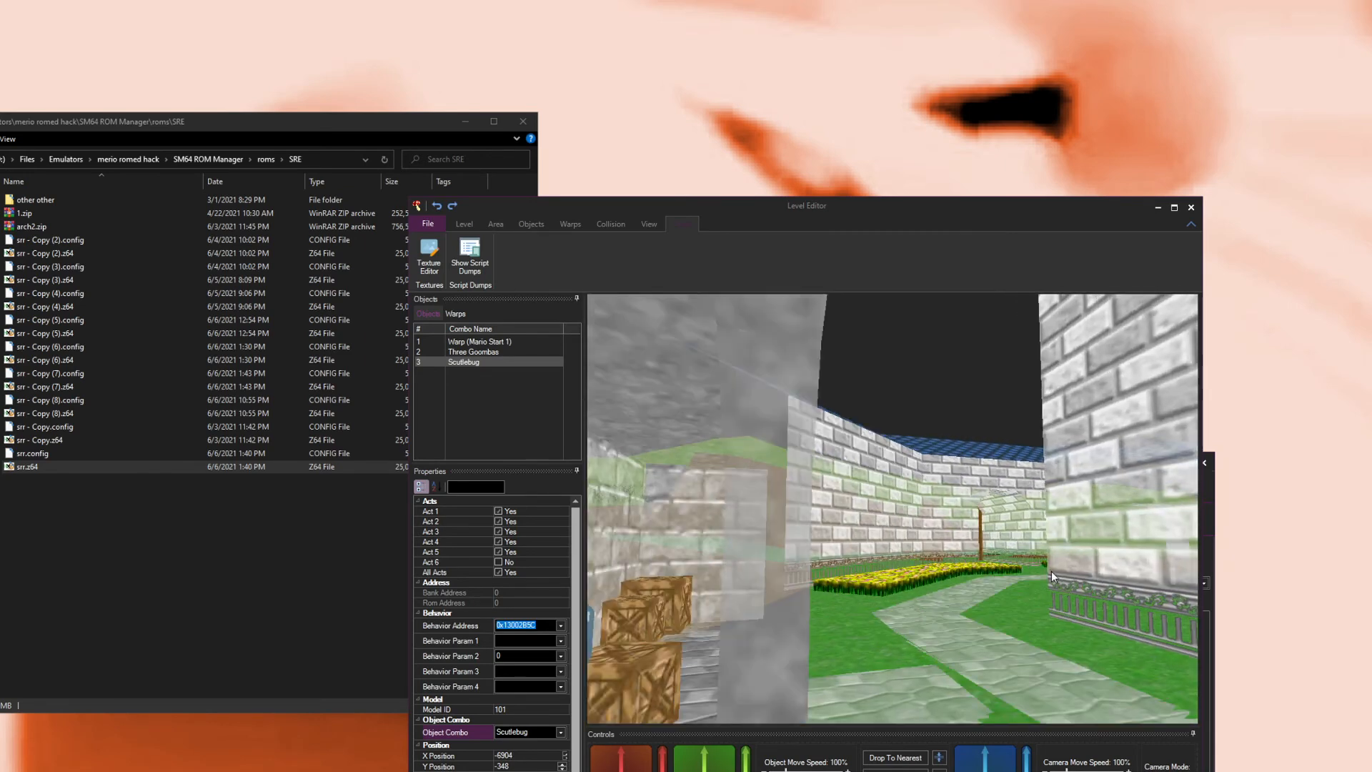
key("a")
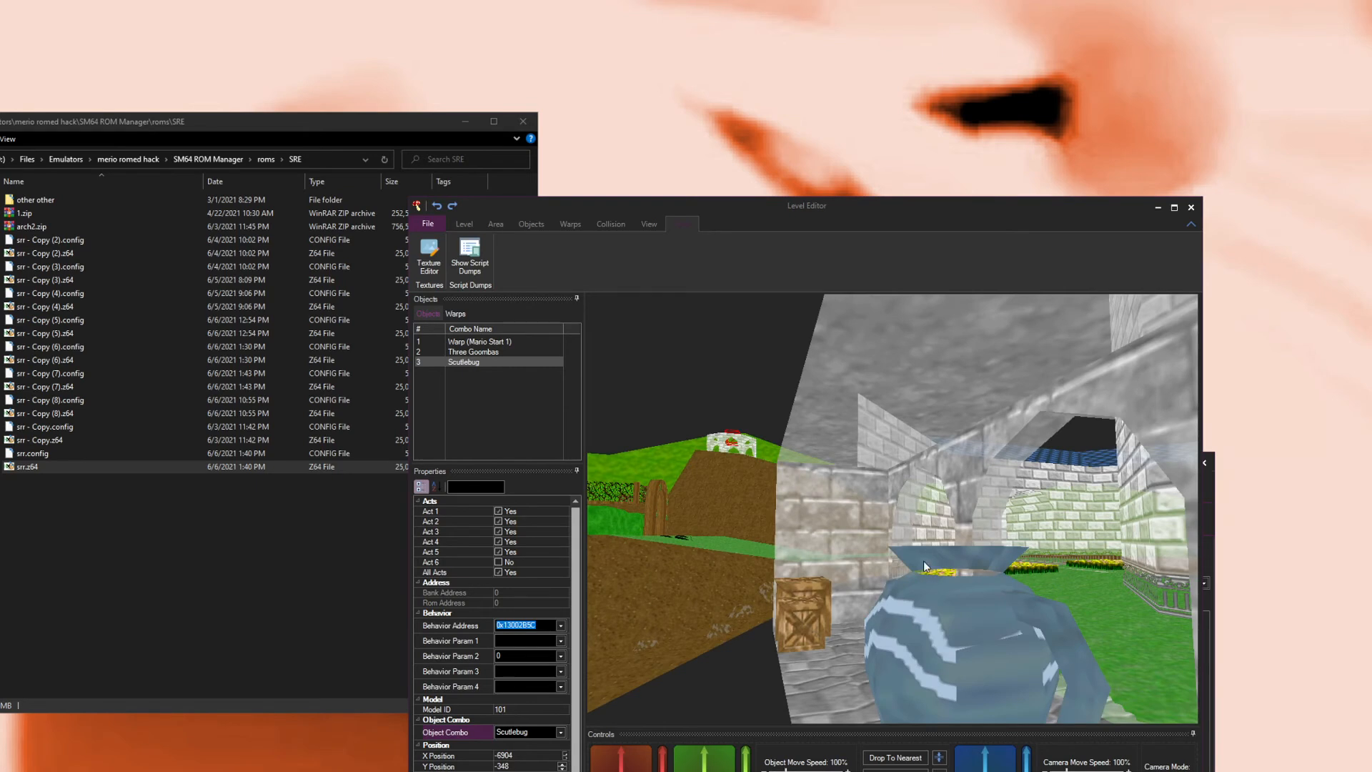
Step: Save the ROM and try launching it in the emulator
key("s")
left_click_drag(918, 577, 898, 499)
left_click_drag(684, 513, 715, 504)
left_click_drag(888, 335, 905, 361)
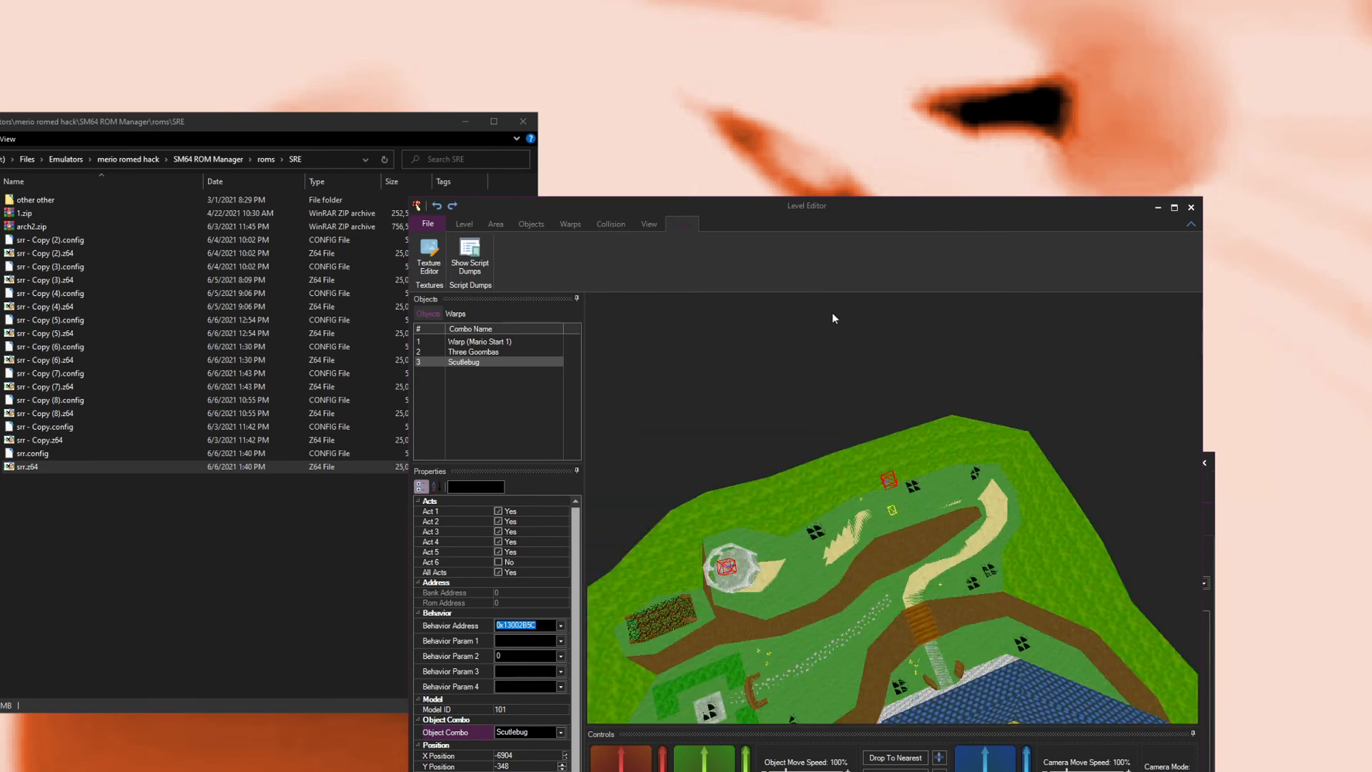
left_click(422, 224)
left_click(430, 237)
left_click(427, 225)
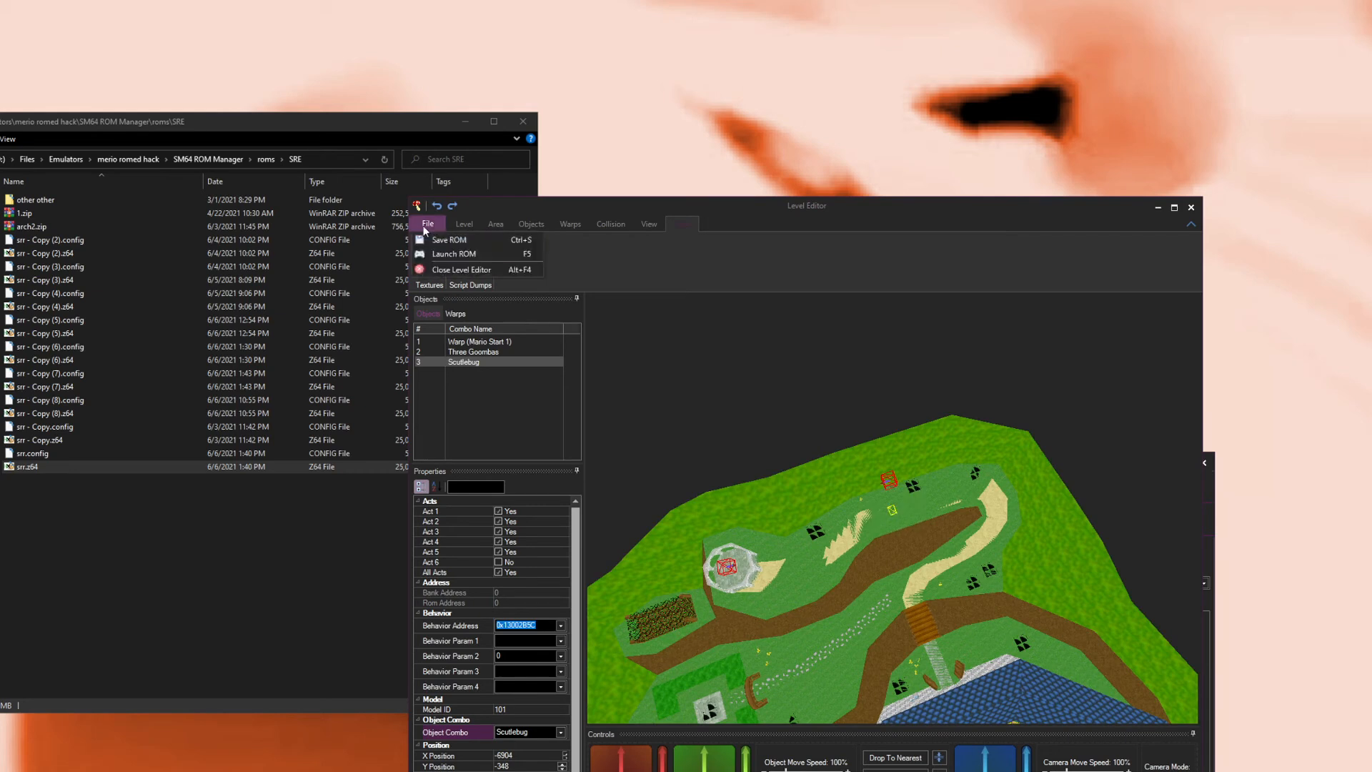
left_click(450, 255)
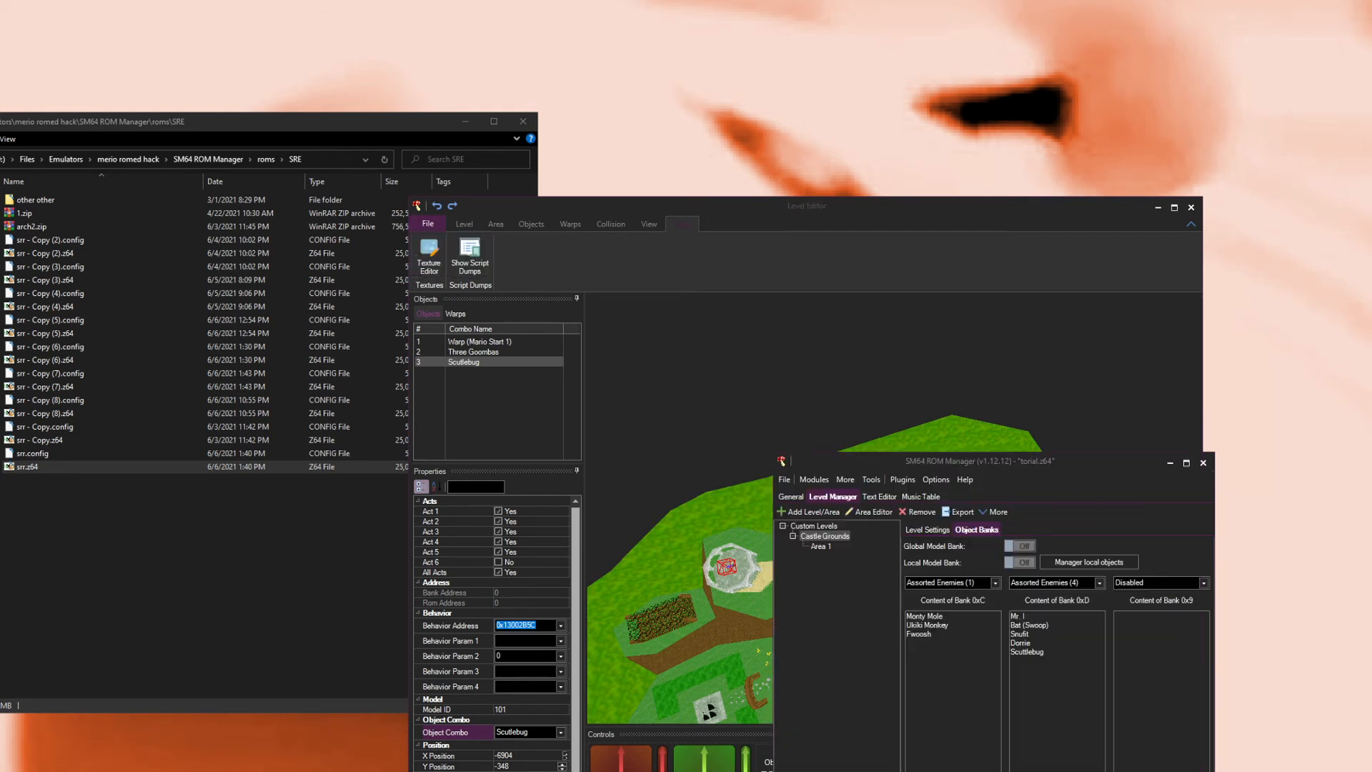
Step: Open the ROM Manager settings and check the external tools' emulator path
left_click(935, 479)
left_click(950, 495)
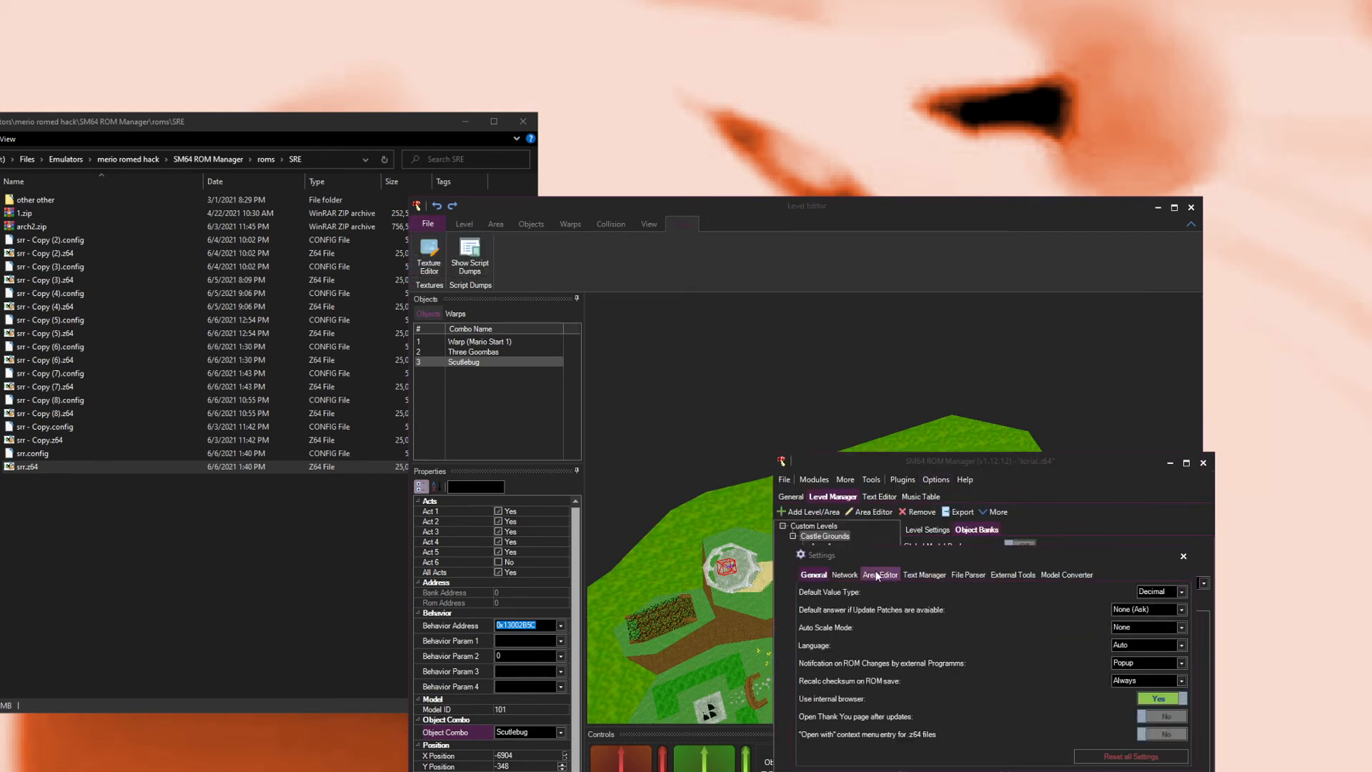
left_click(1018, 574)
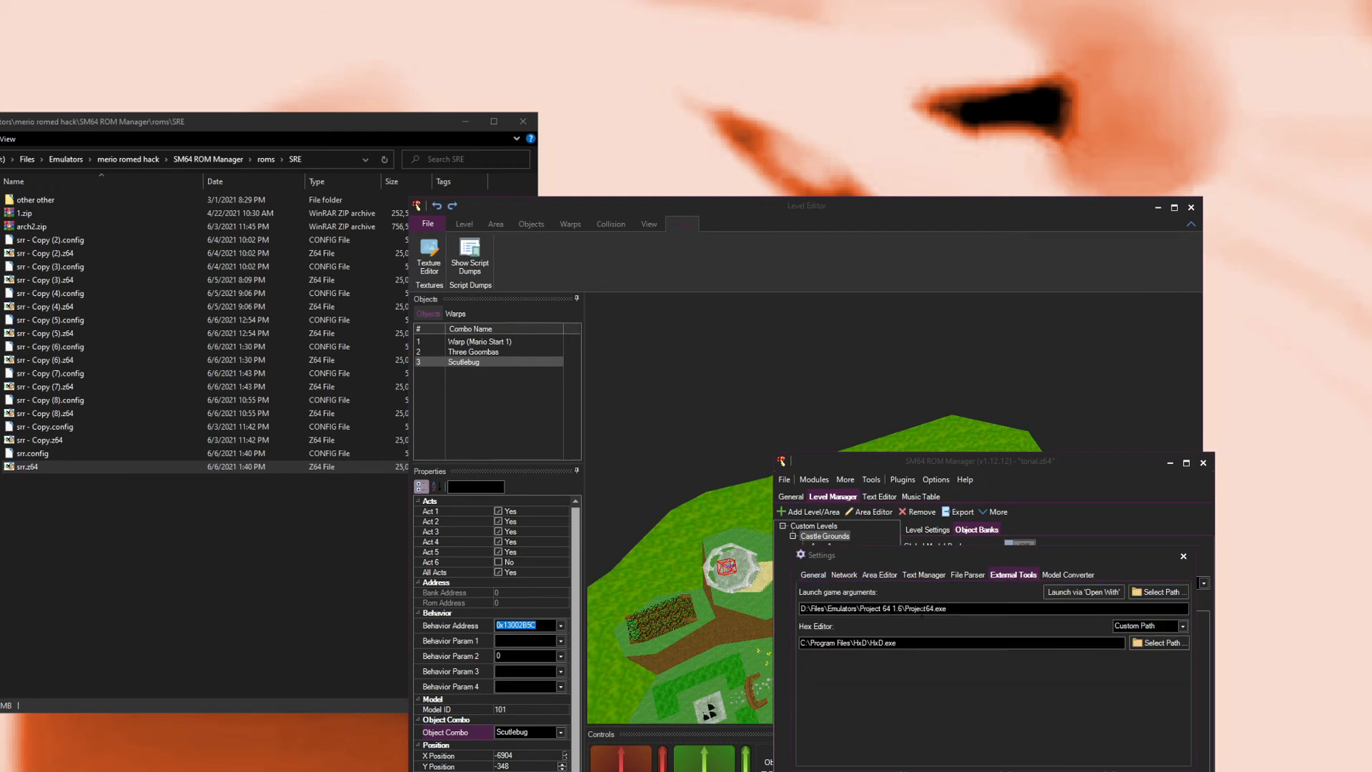
left_click(1183, 556)
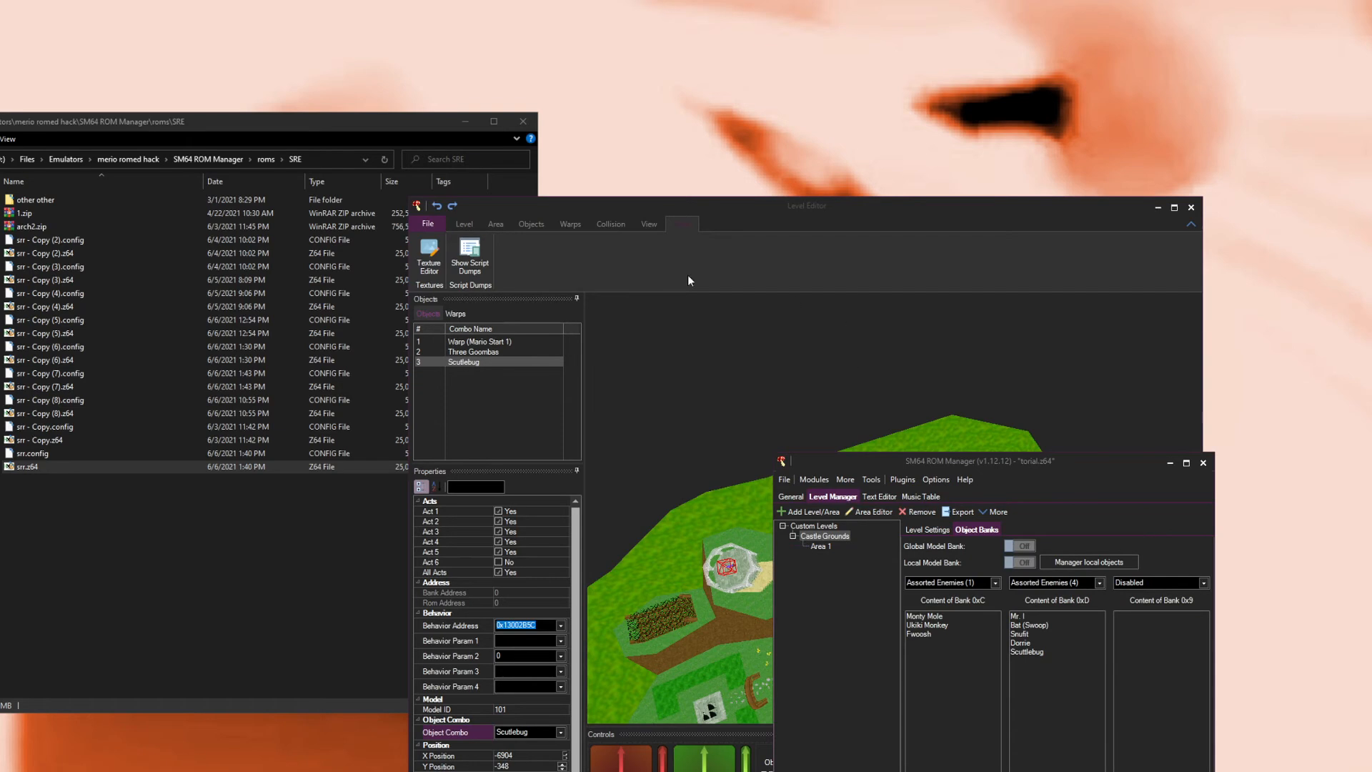
Step: Save the ROM again and launch it in the emulator
left_click(418, 223)
left_click(431, 238)
left_click(426, 227)
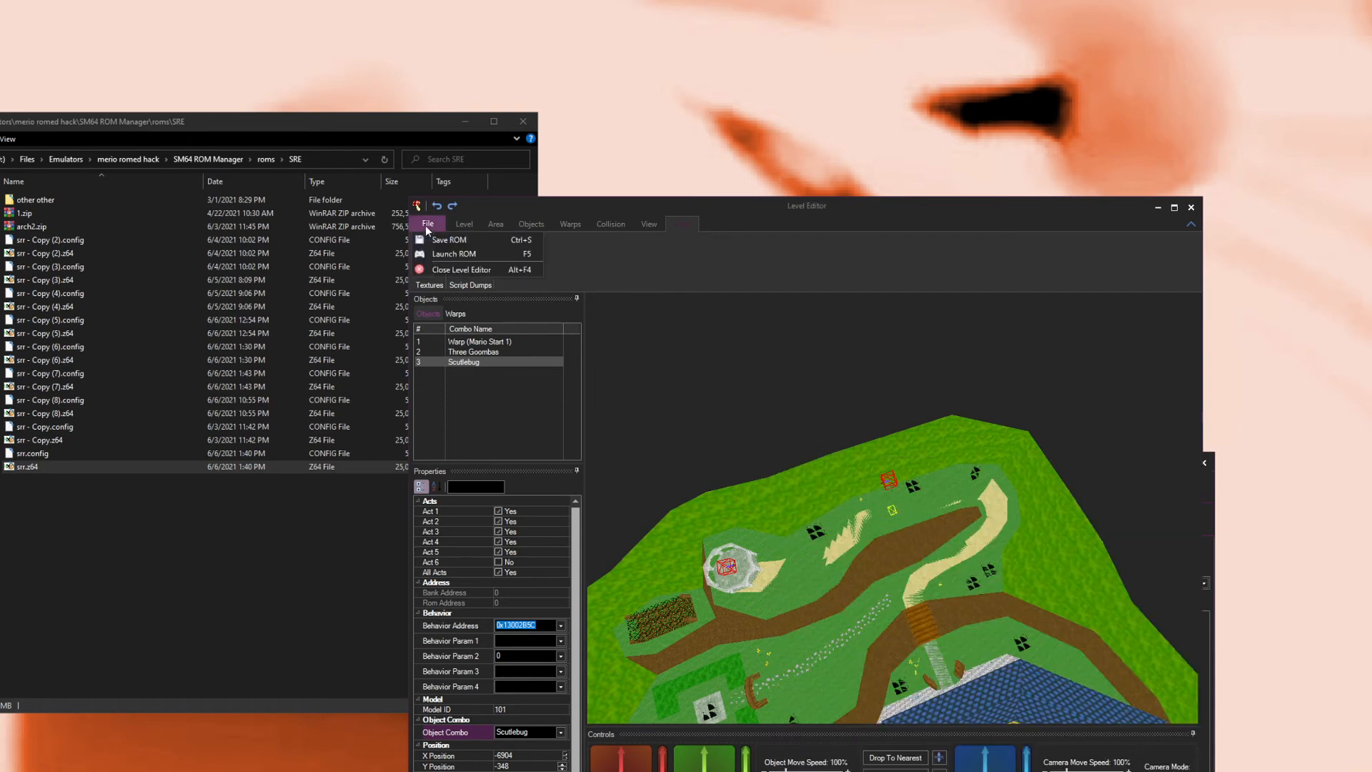
left_click(448, 253)
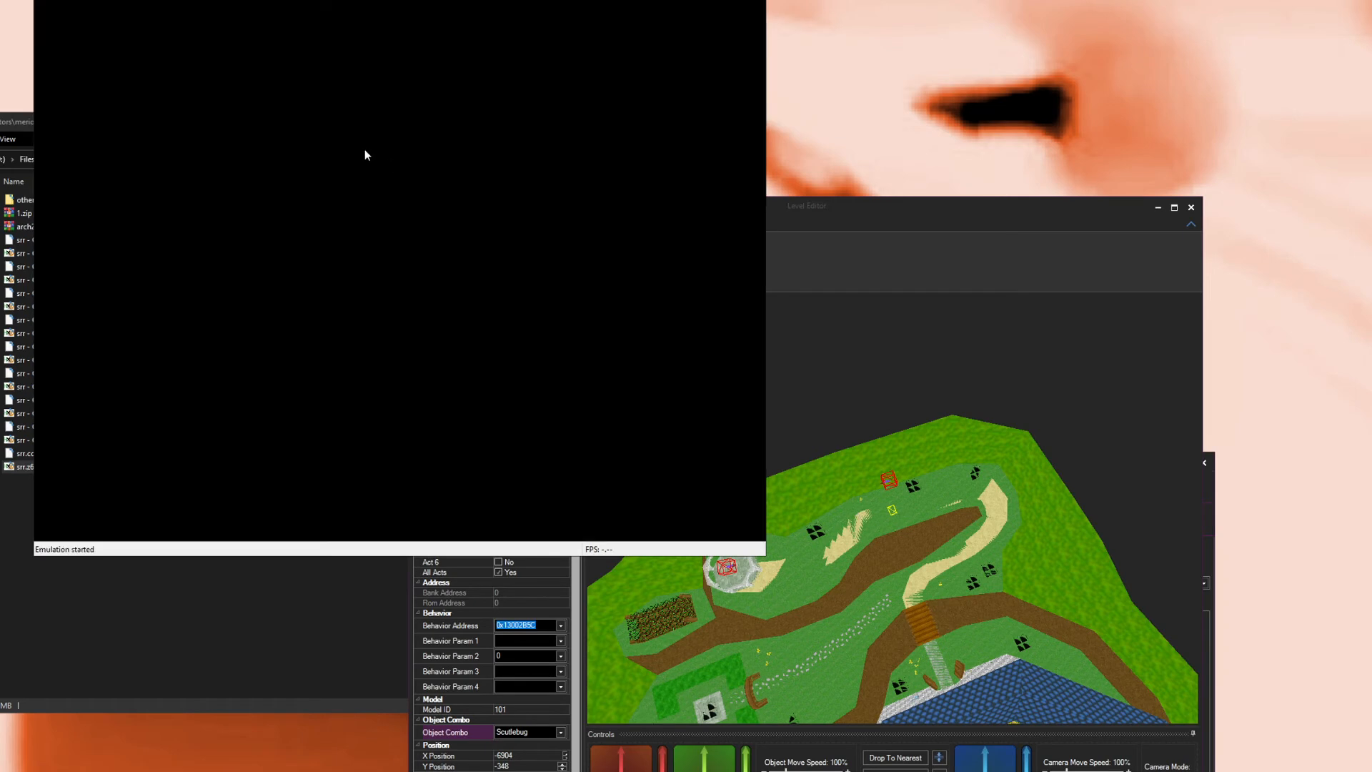
Step: Change the Project64 plugin settings, restart the game to test the level, and close the emulator
left_click(106, 0)
left_click(145, 107)
left_click(153, 70)
left_click(133, 114)
left_click(199, 246)
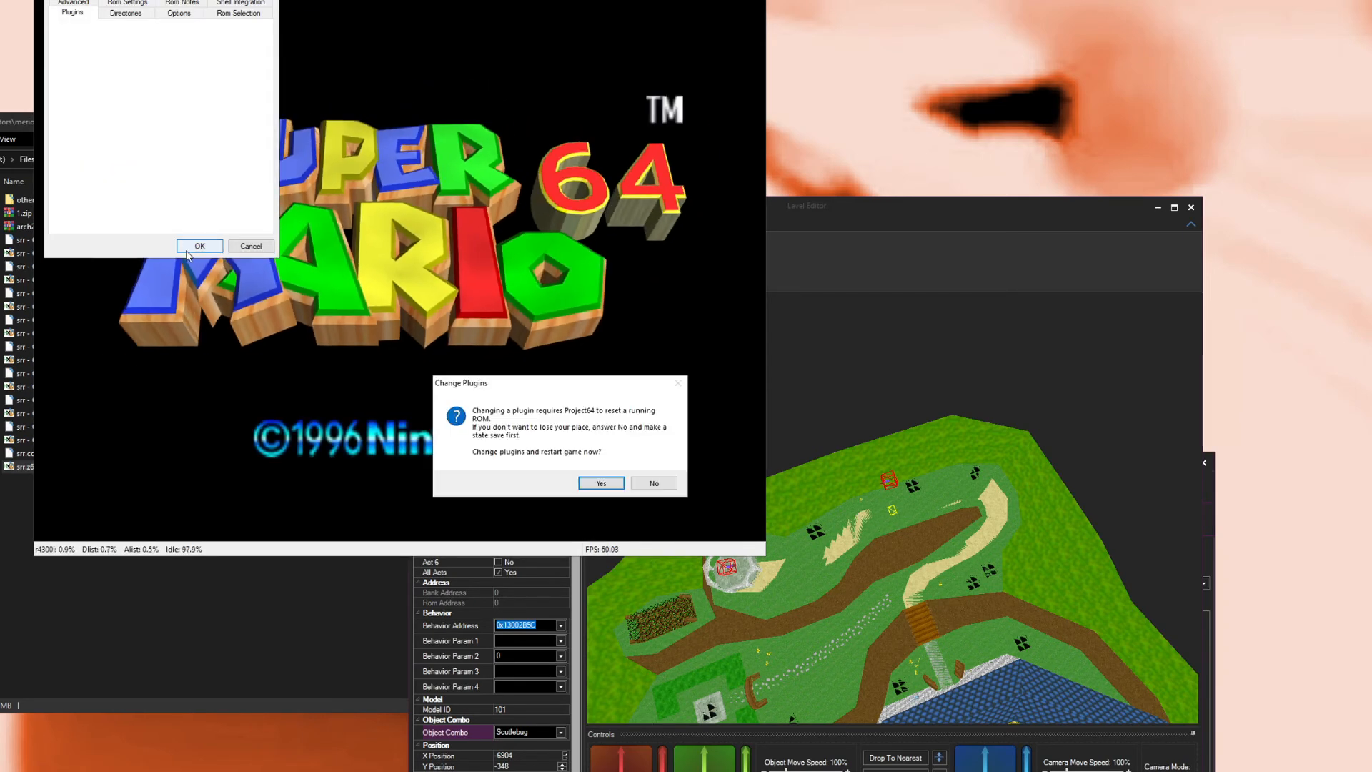
left_click(595, 470)
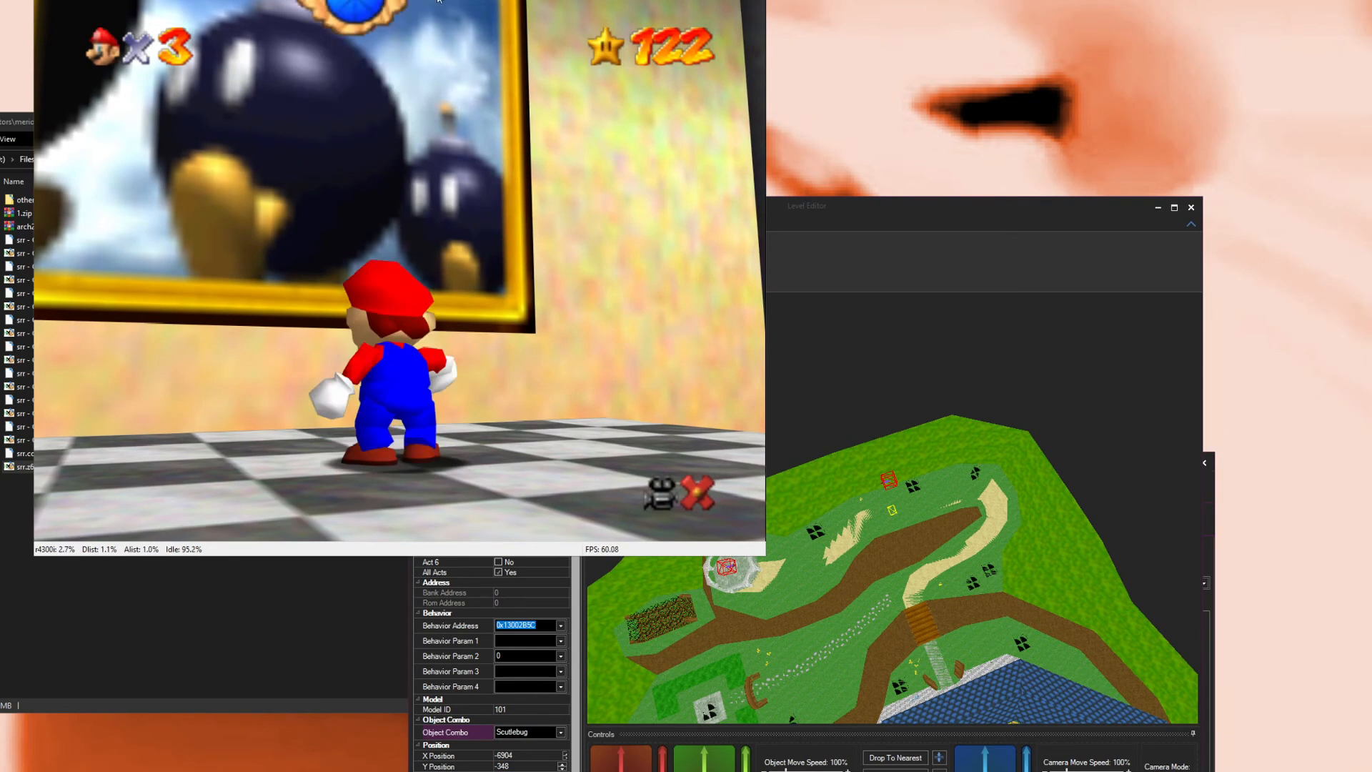
key("alt+F4")
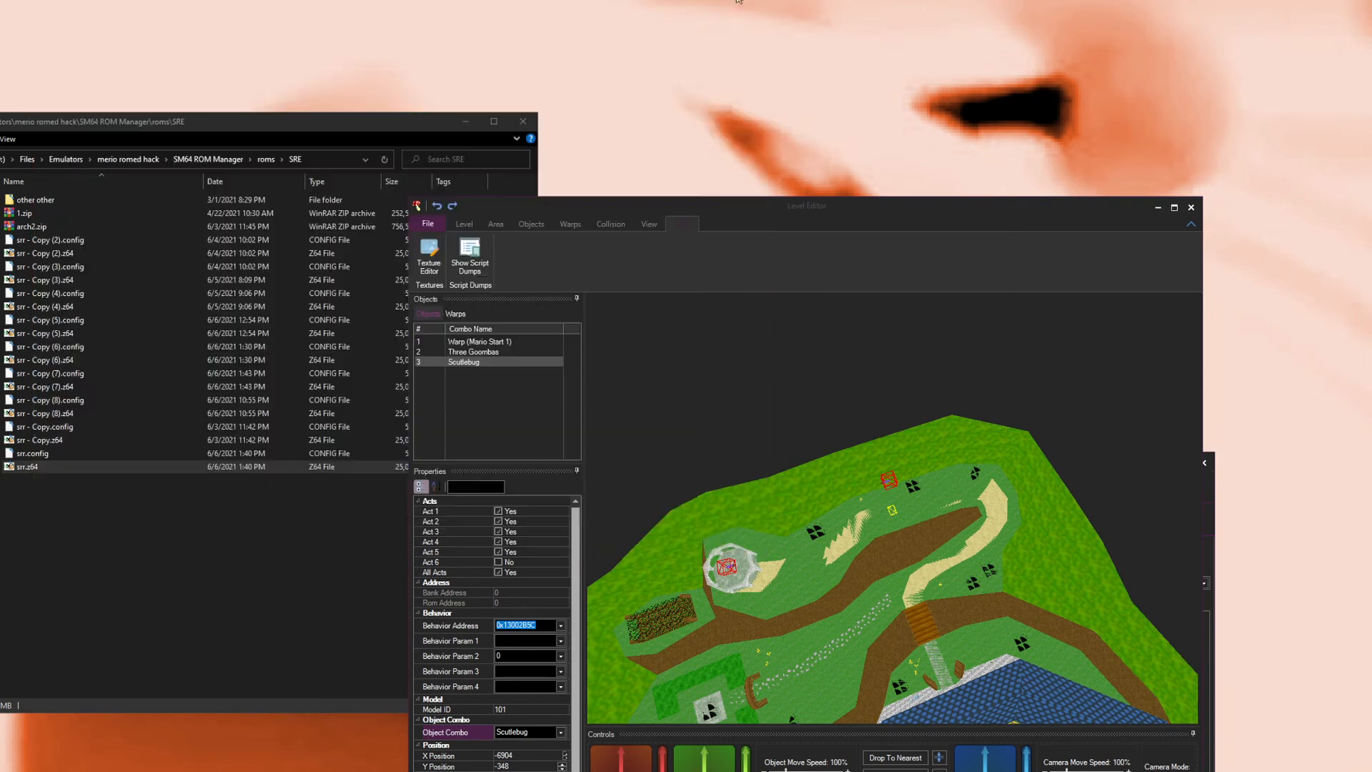
Step: Inspect the level's warps and area in the Level Editor, then close the Level Editor
left_click(568, 225)
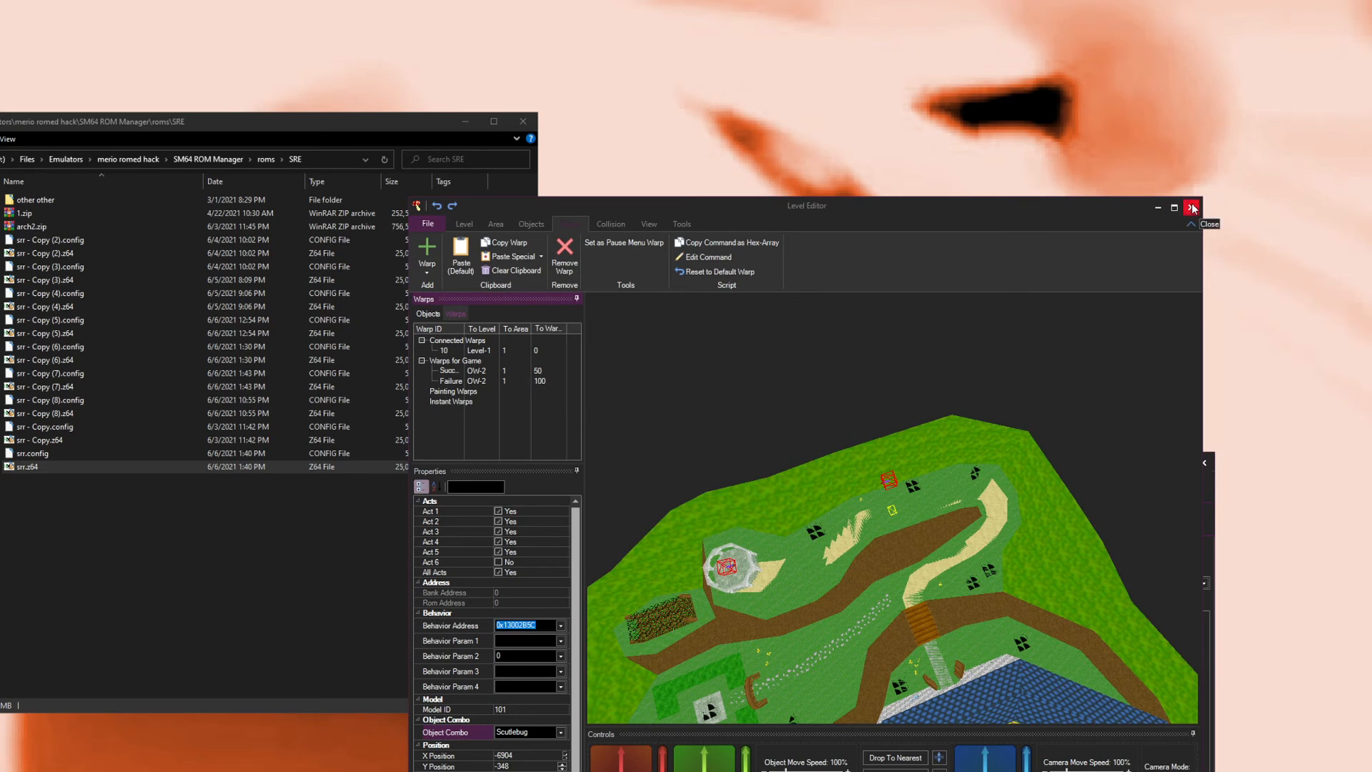
left_click_drag(920, 497, 757, 510)
scroll(783, 493, "up", 10)
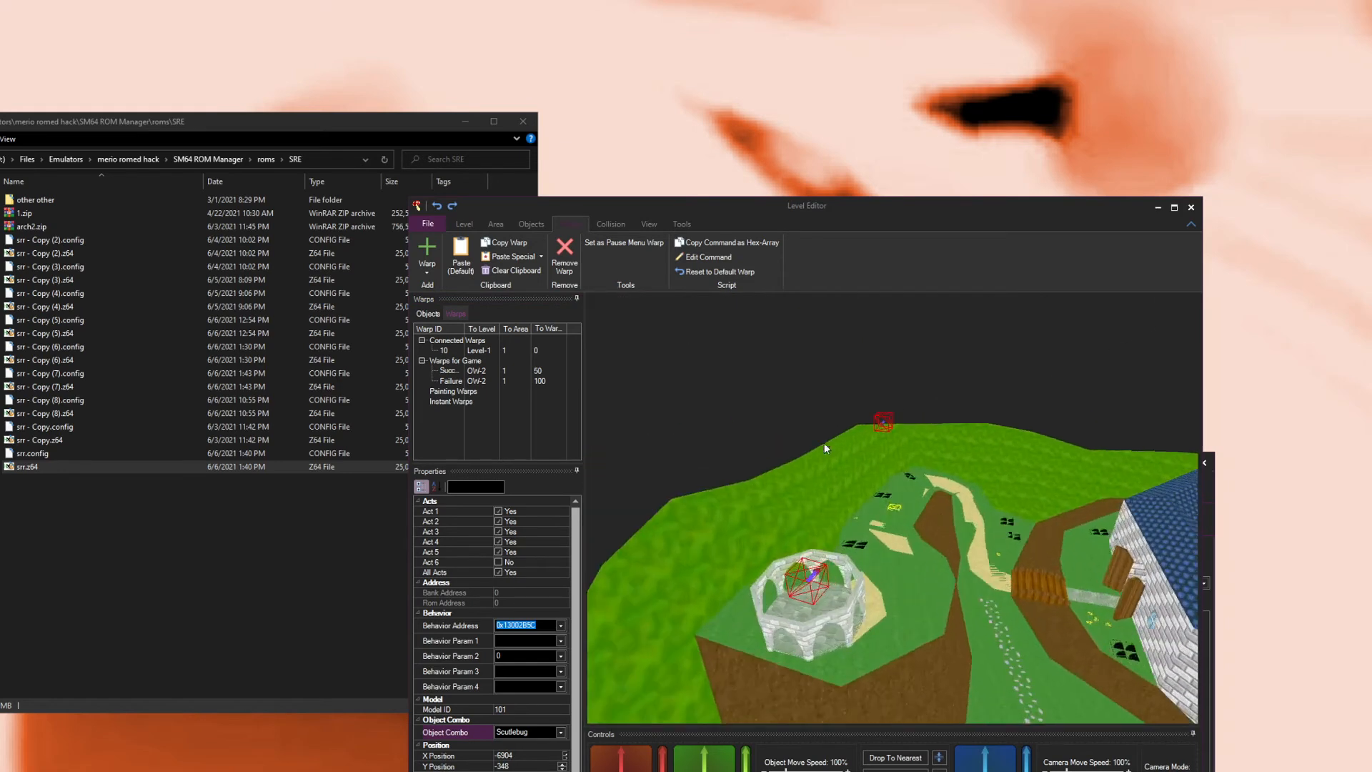
scroll(829, 445, "up", 10)
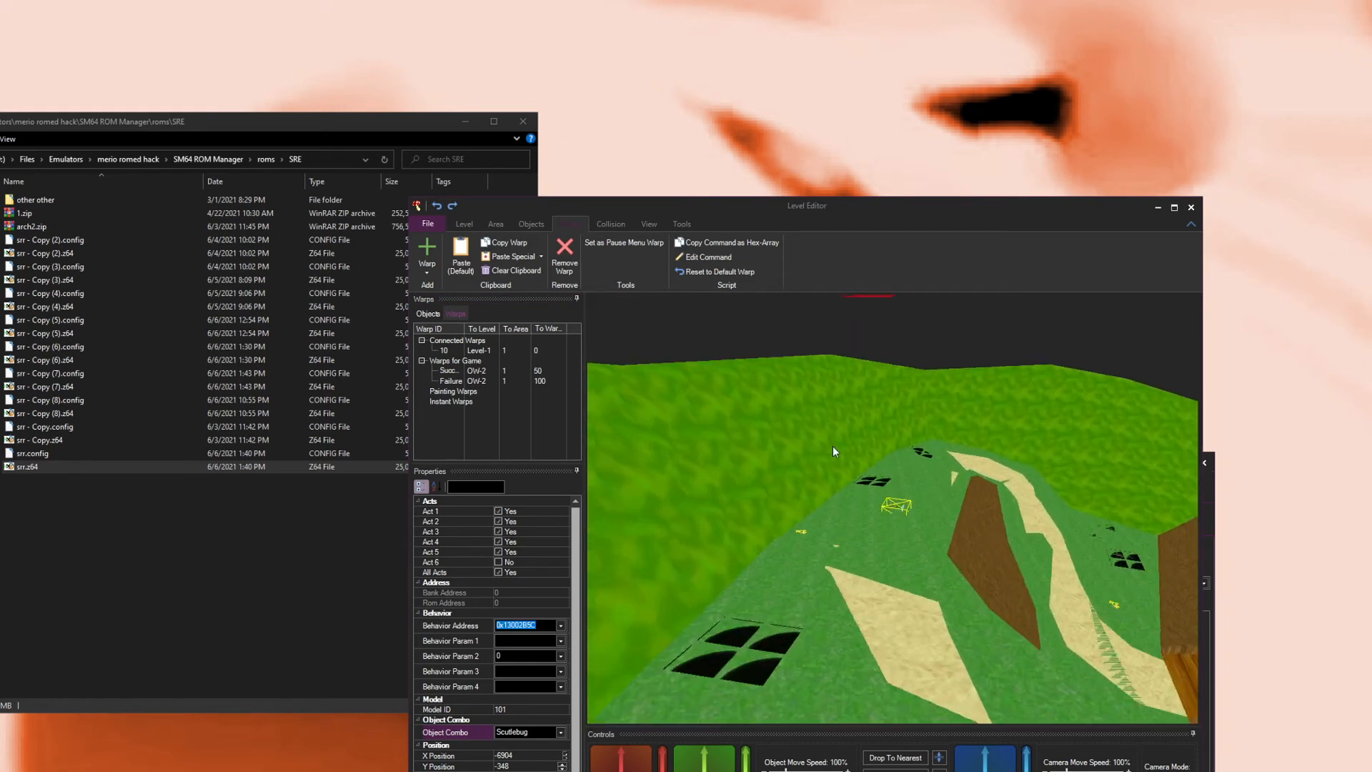
left_click_drag(1013, 468, 933, 390)
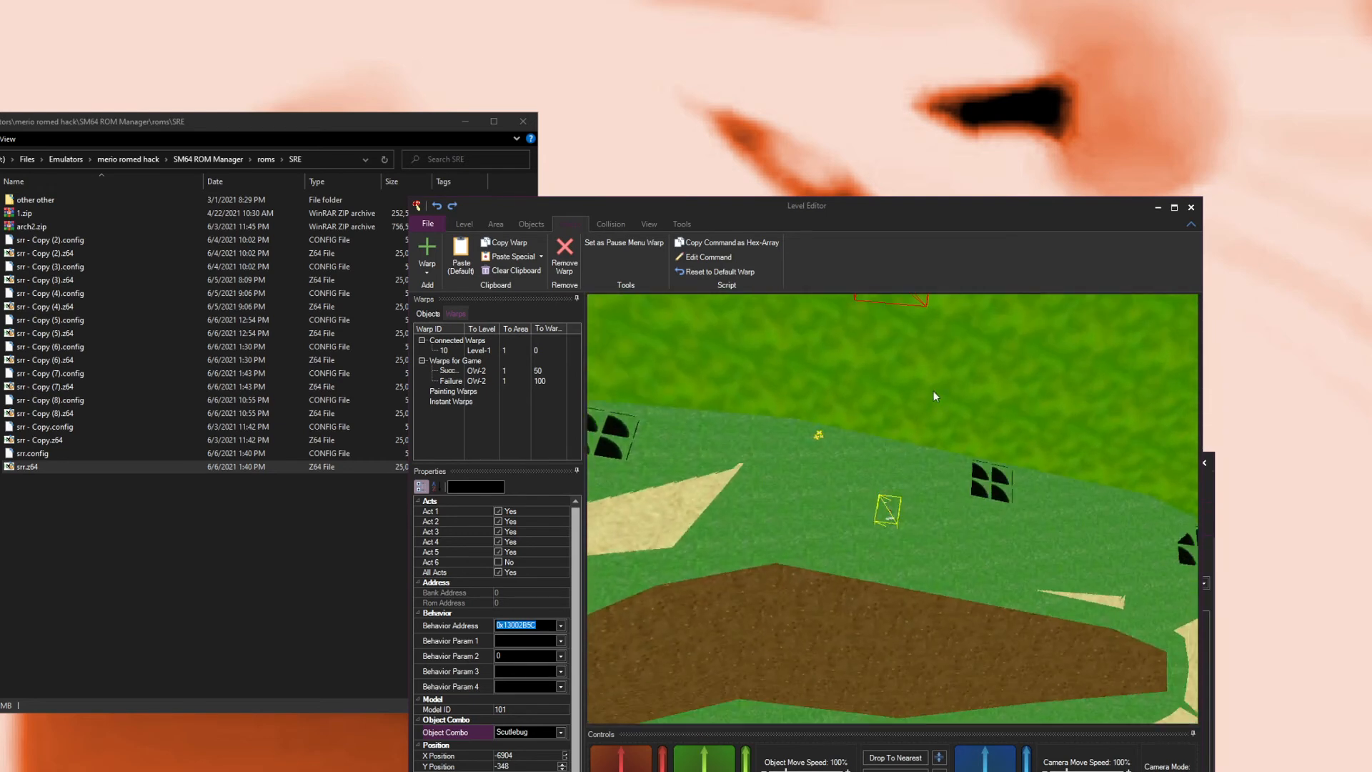
left_click(1192, 208)
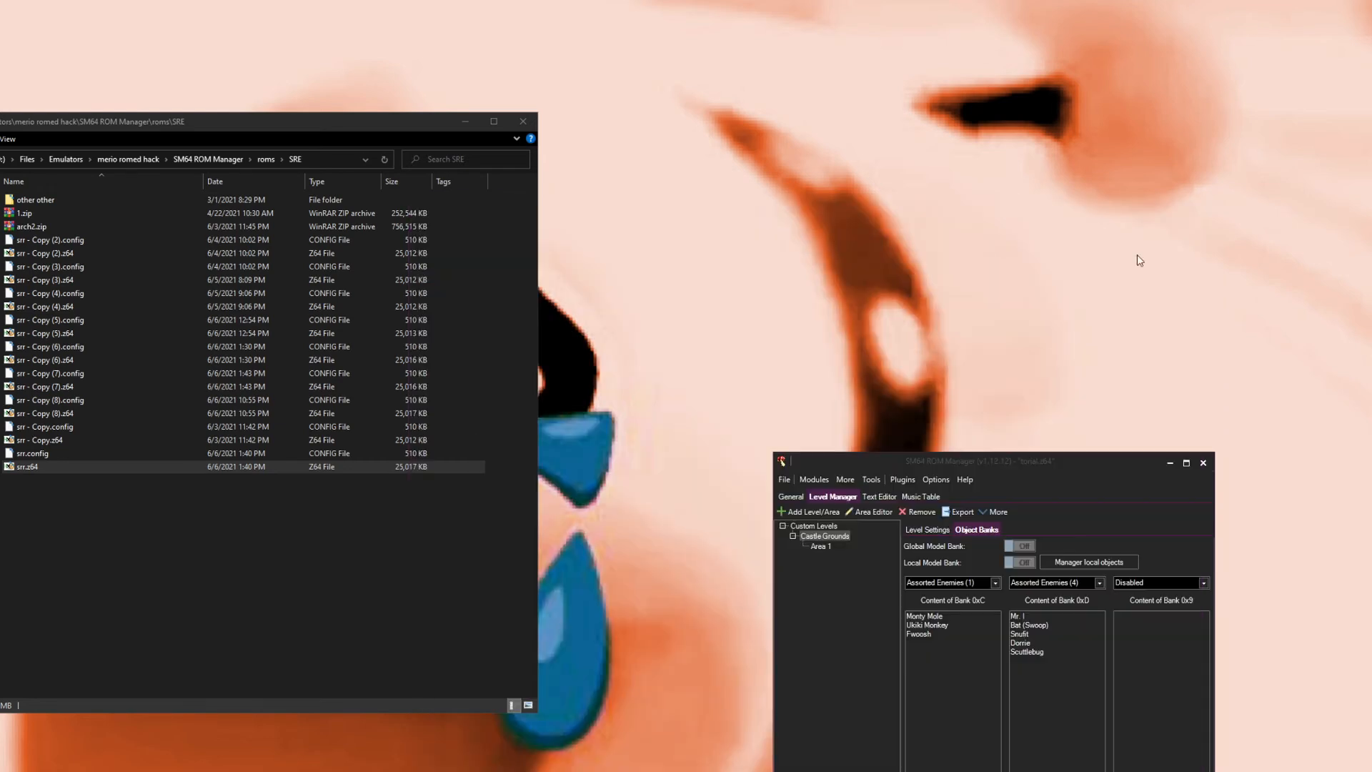
Step: Try to import Shy Guy from Star Road from the custom objects database
left_click(816, 479)
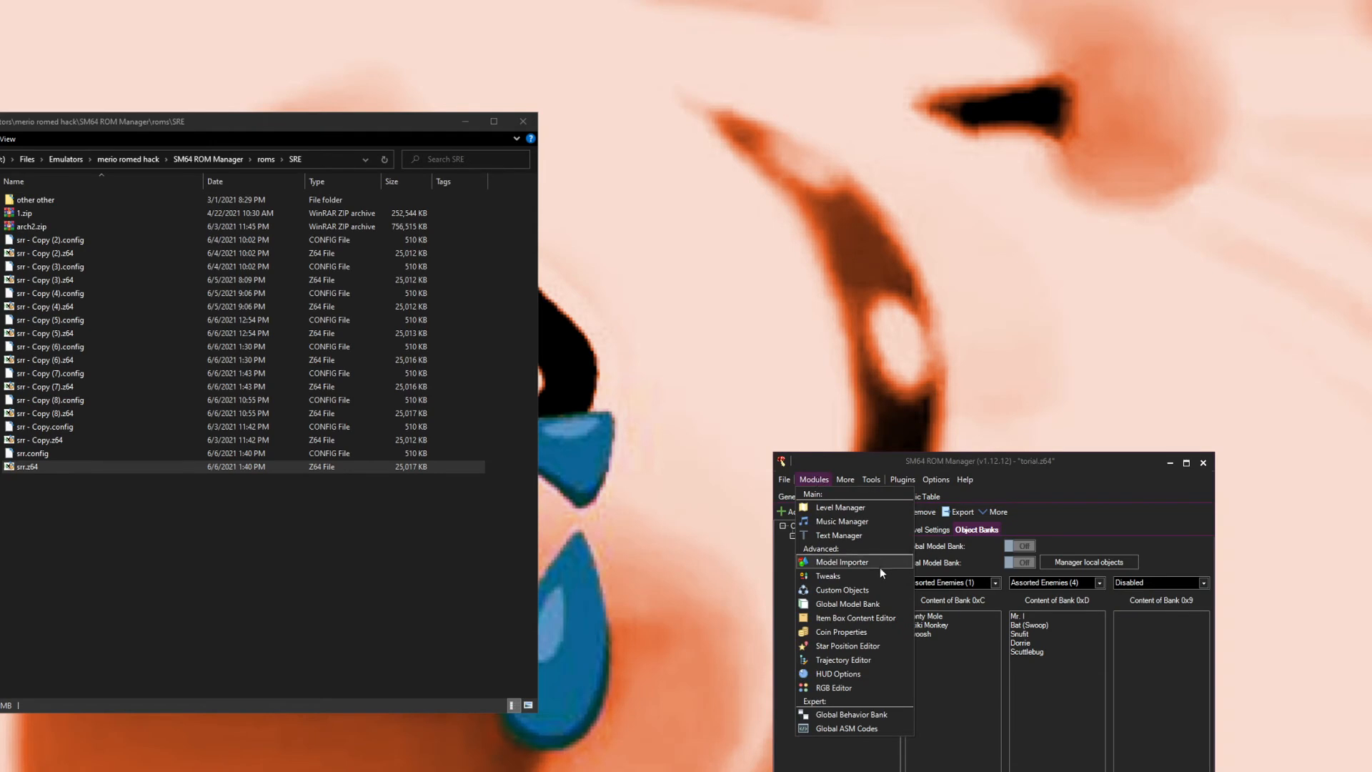
left_click(851, 591)
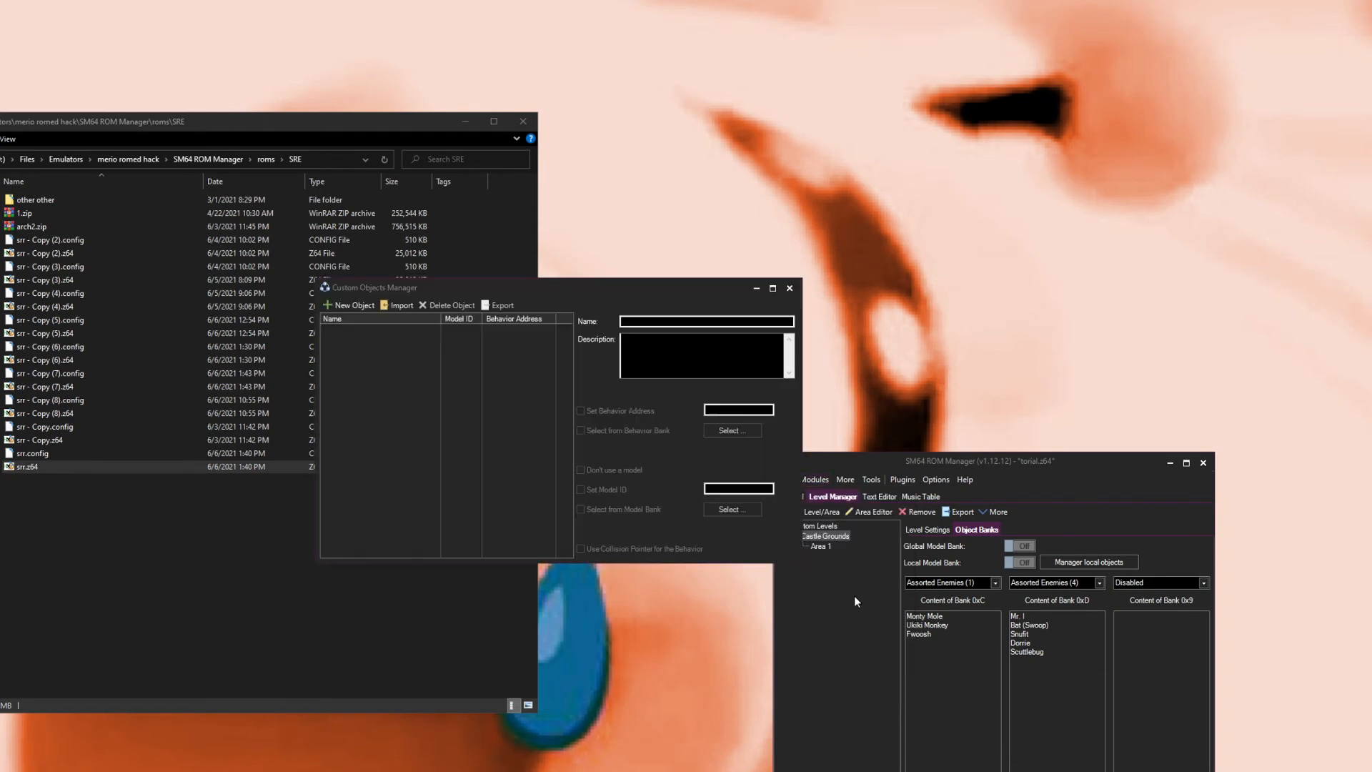
left_click(406, 303)
left_click(406, 333)
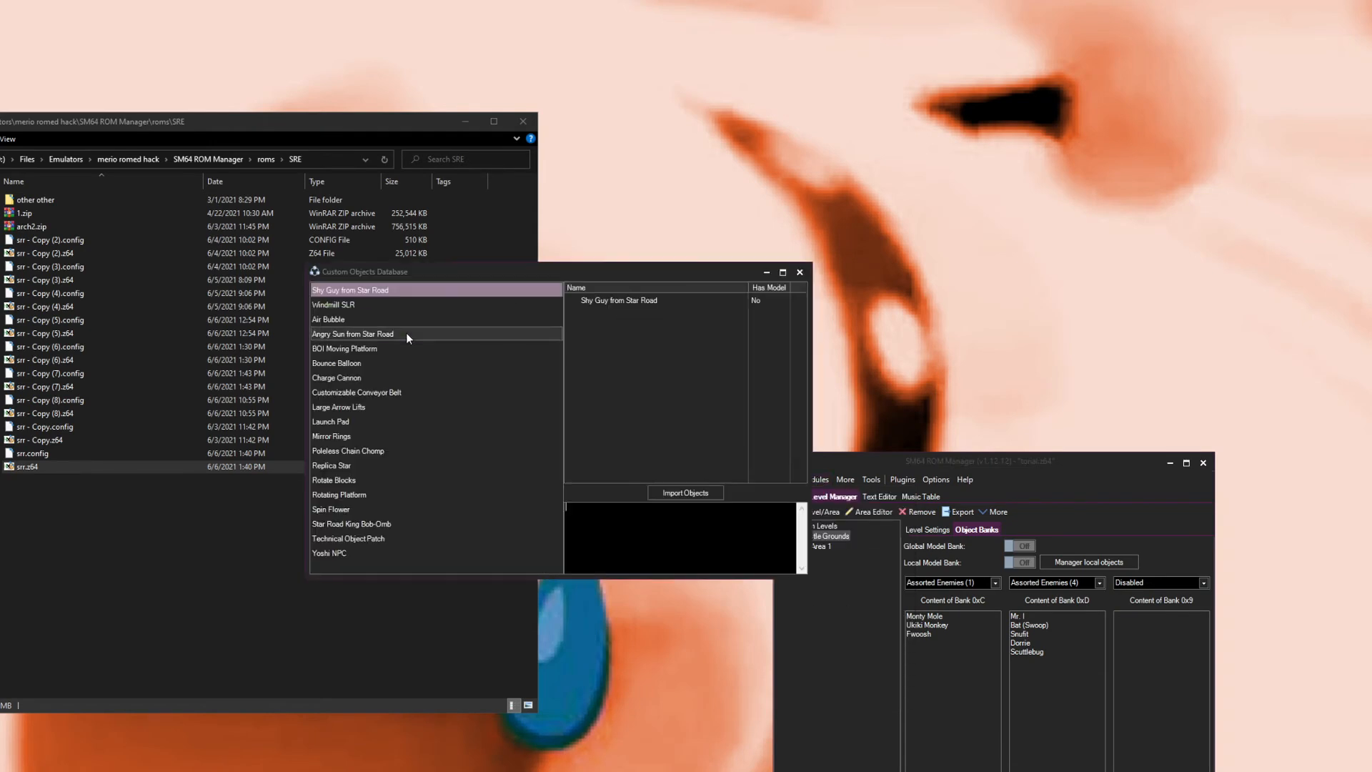
left_click(343, 306)
left_click_drag(351, 329, 422, 544)
left_click(375, 290)
left_click(688, 492)
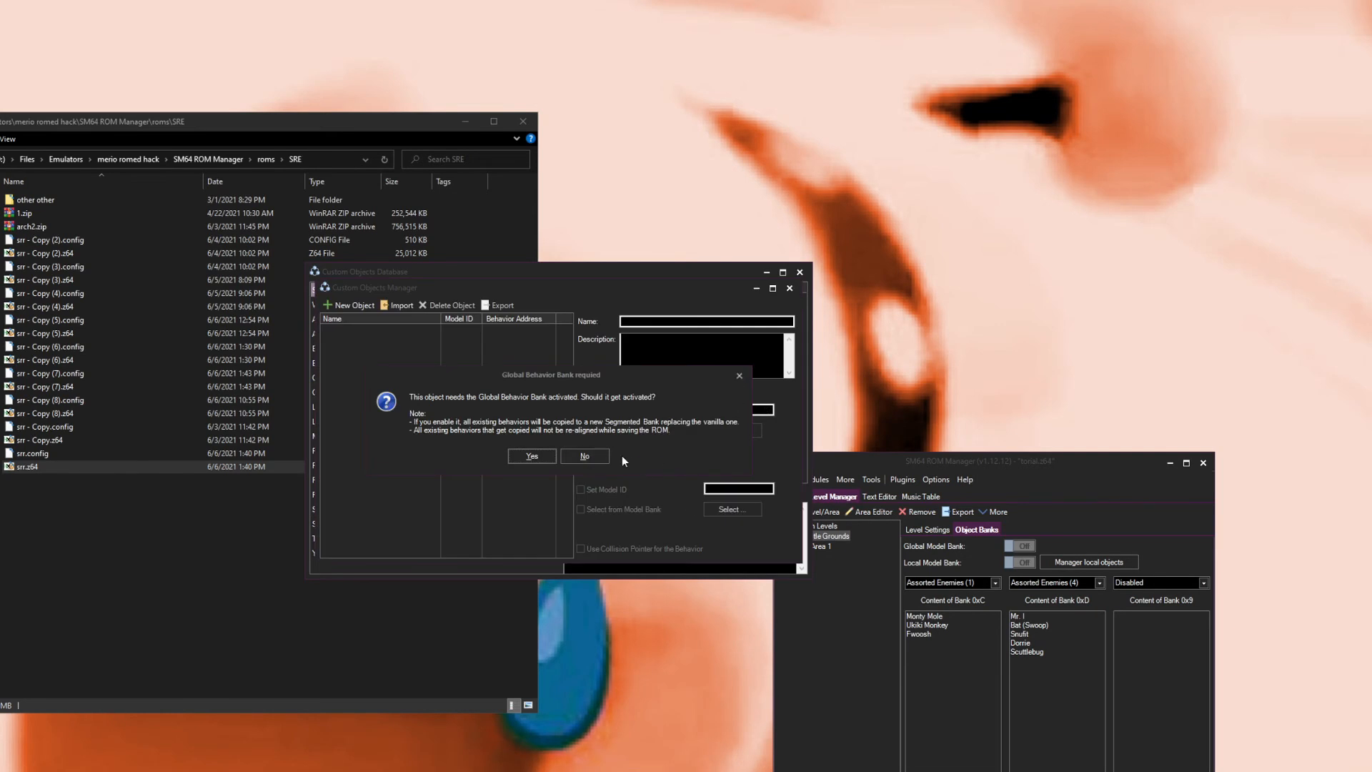
left_click(594, 455)
left_click(798, 274)
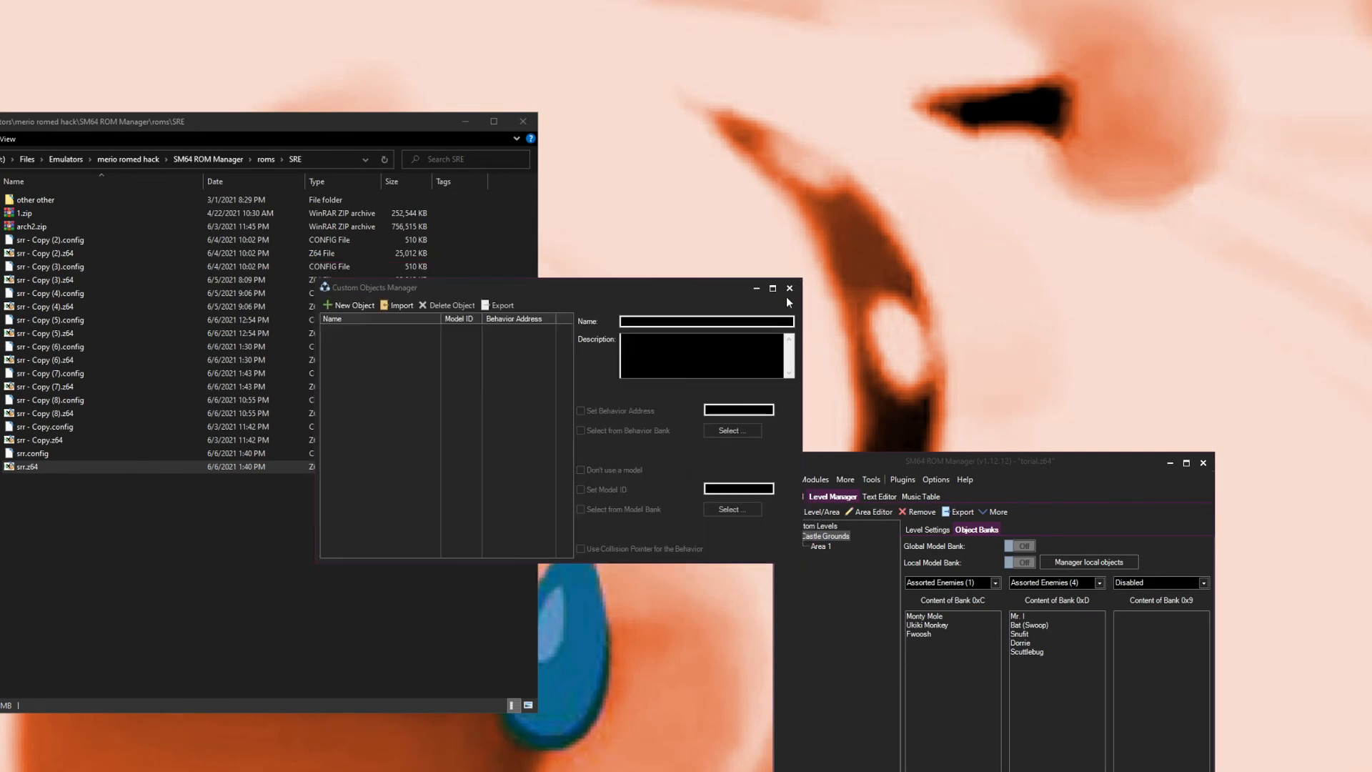
left_click(789, 289)
Step: Enable the Global Behavior Bank and scroll through its list of behaviors
left_click(821, 479)
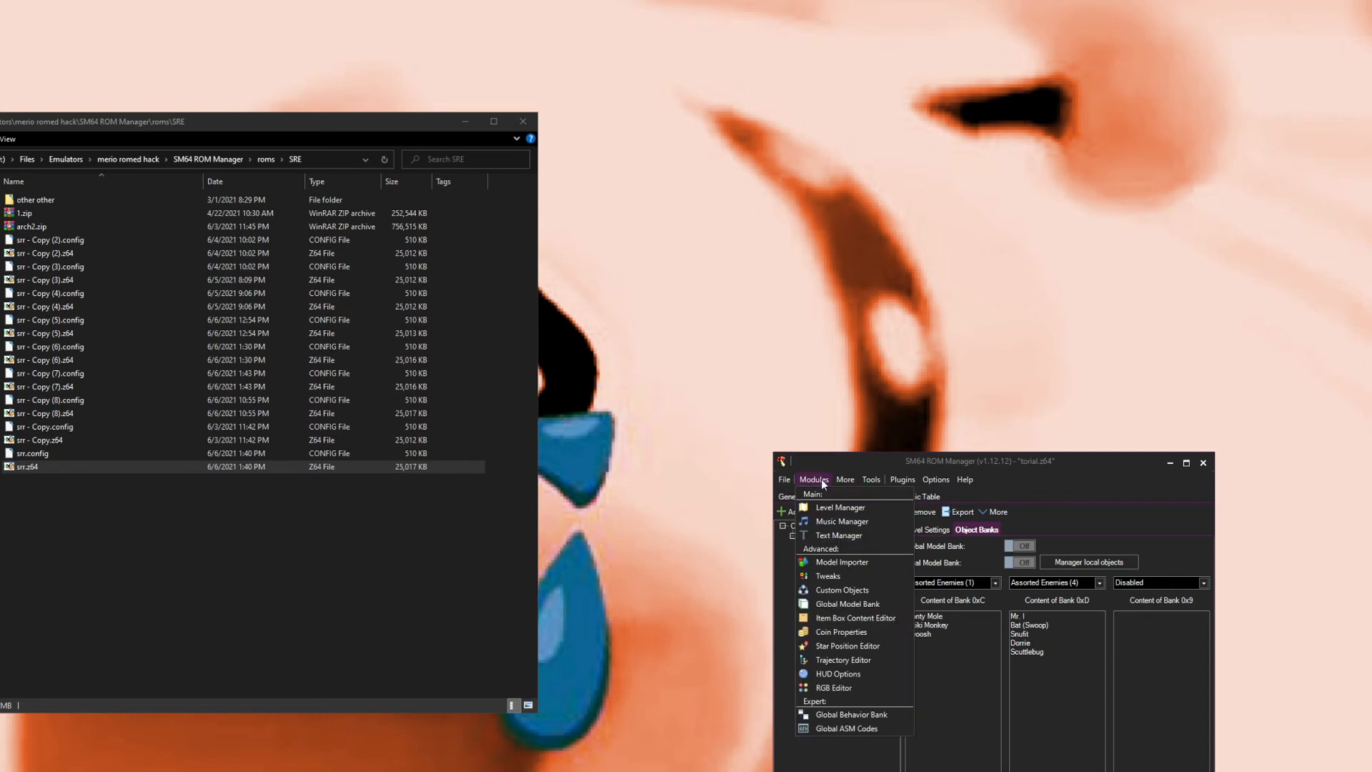
left_click(861, 720)
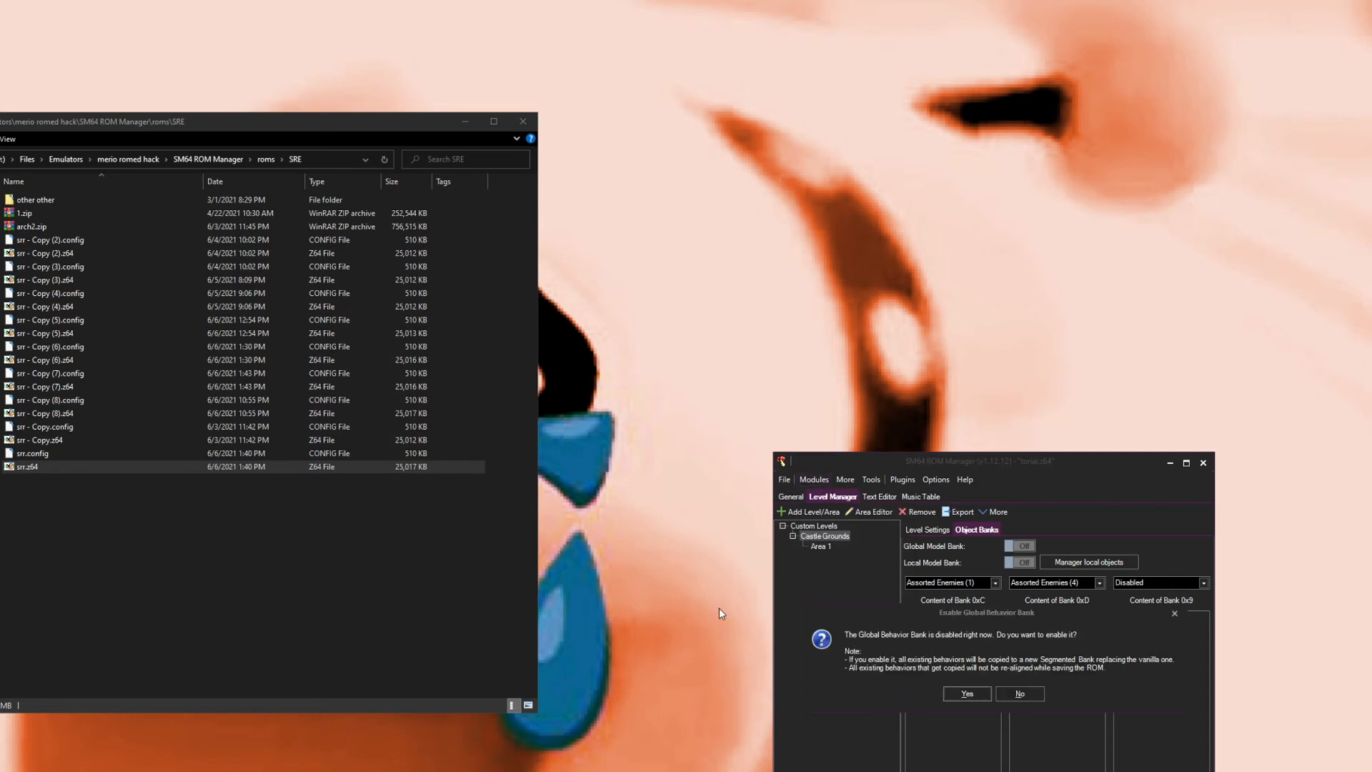
left_click(965, 693)
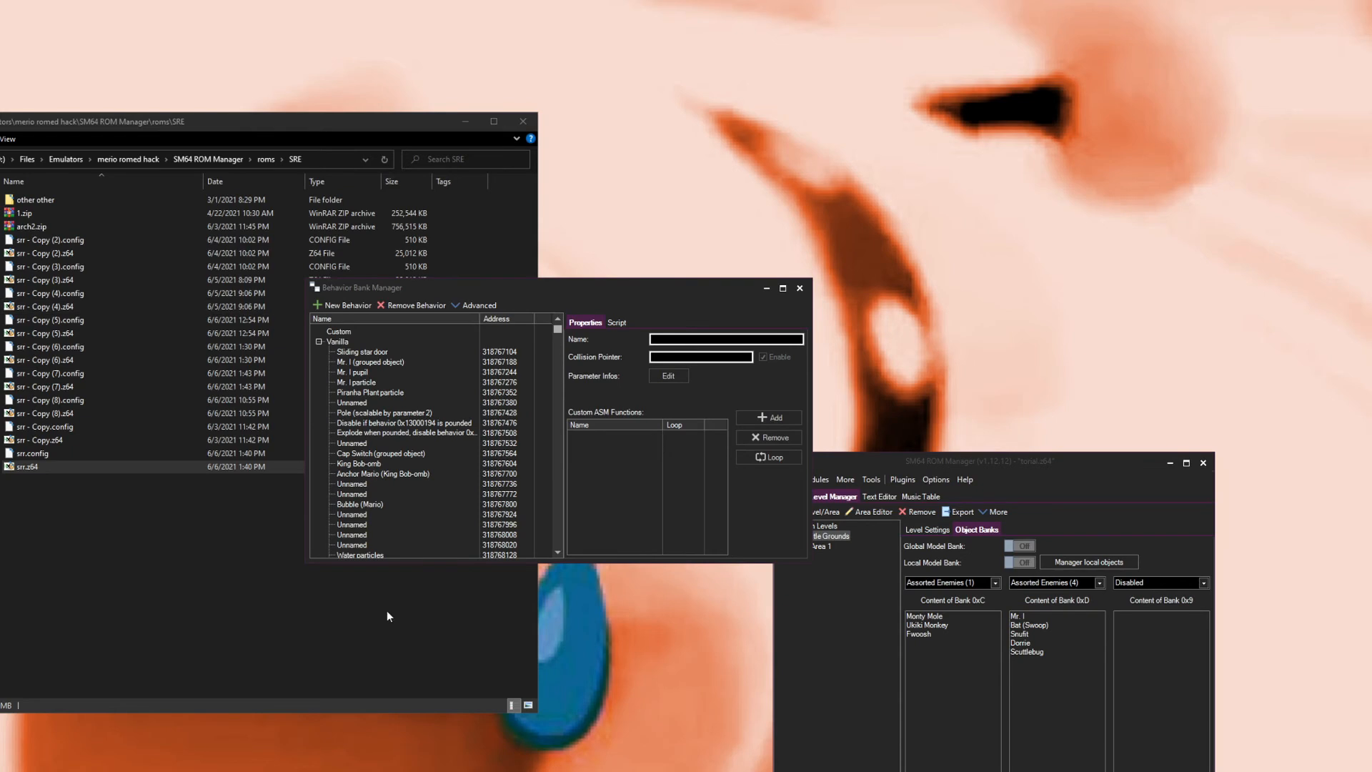
scroll(356, 542, "down", 20)
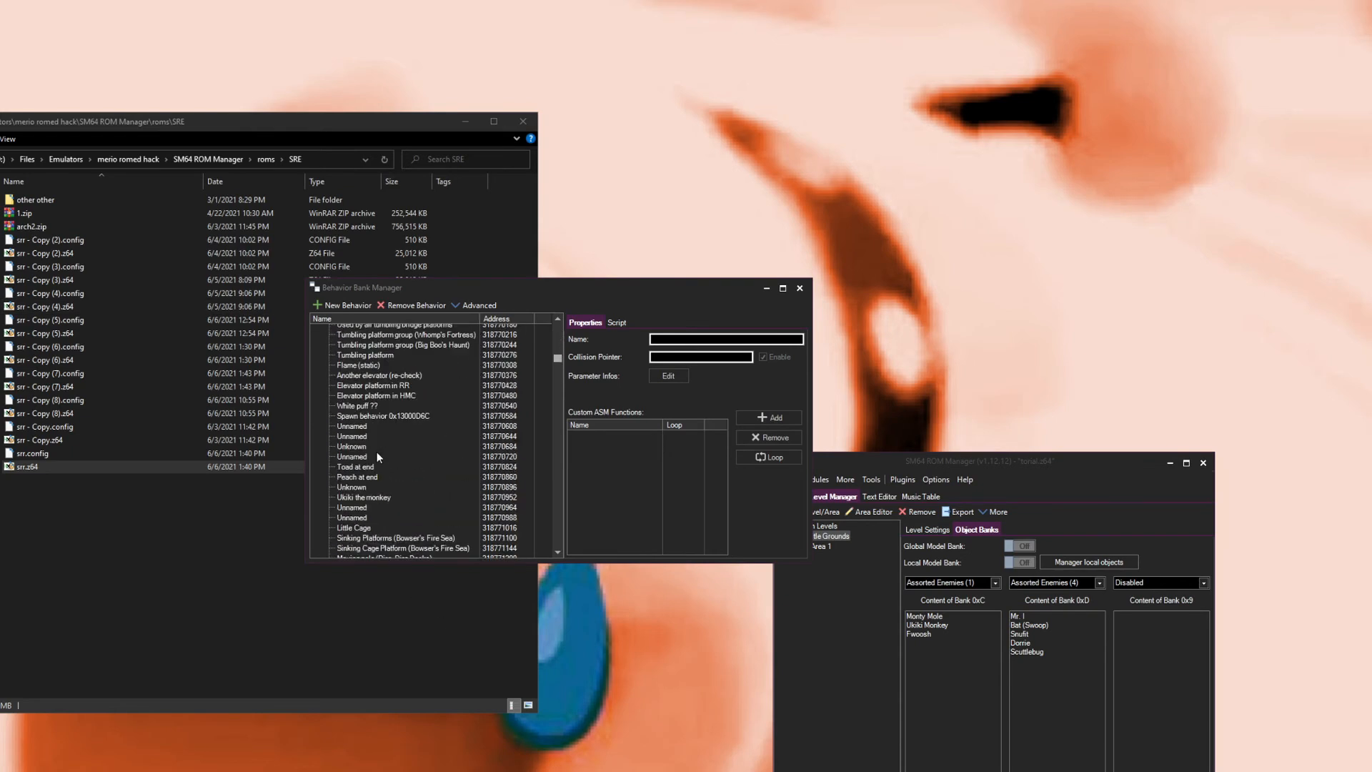
scroll(390, 435, "down", 10)
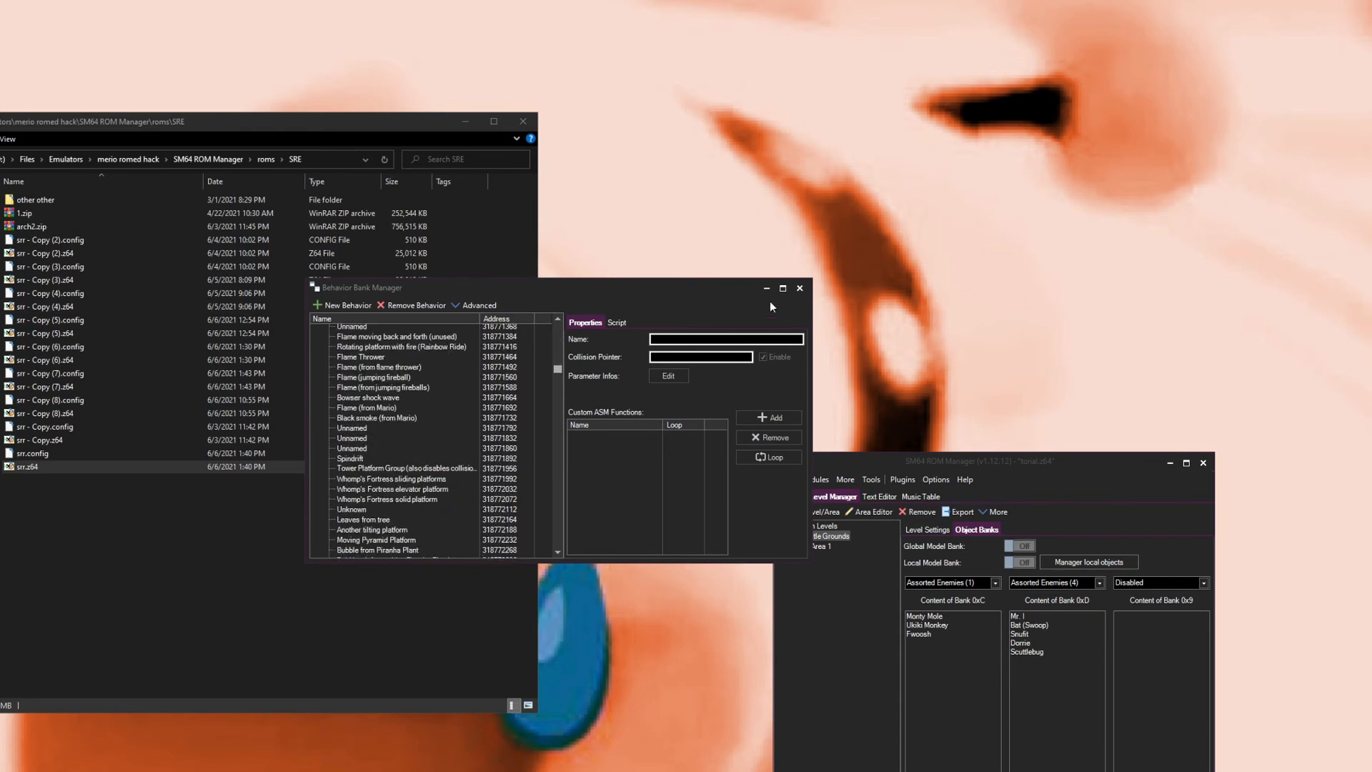
left_click(798, 288)
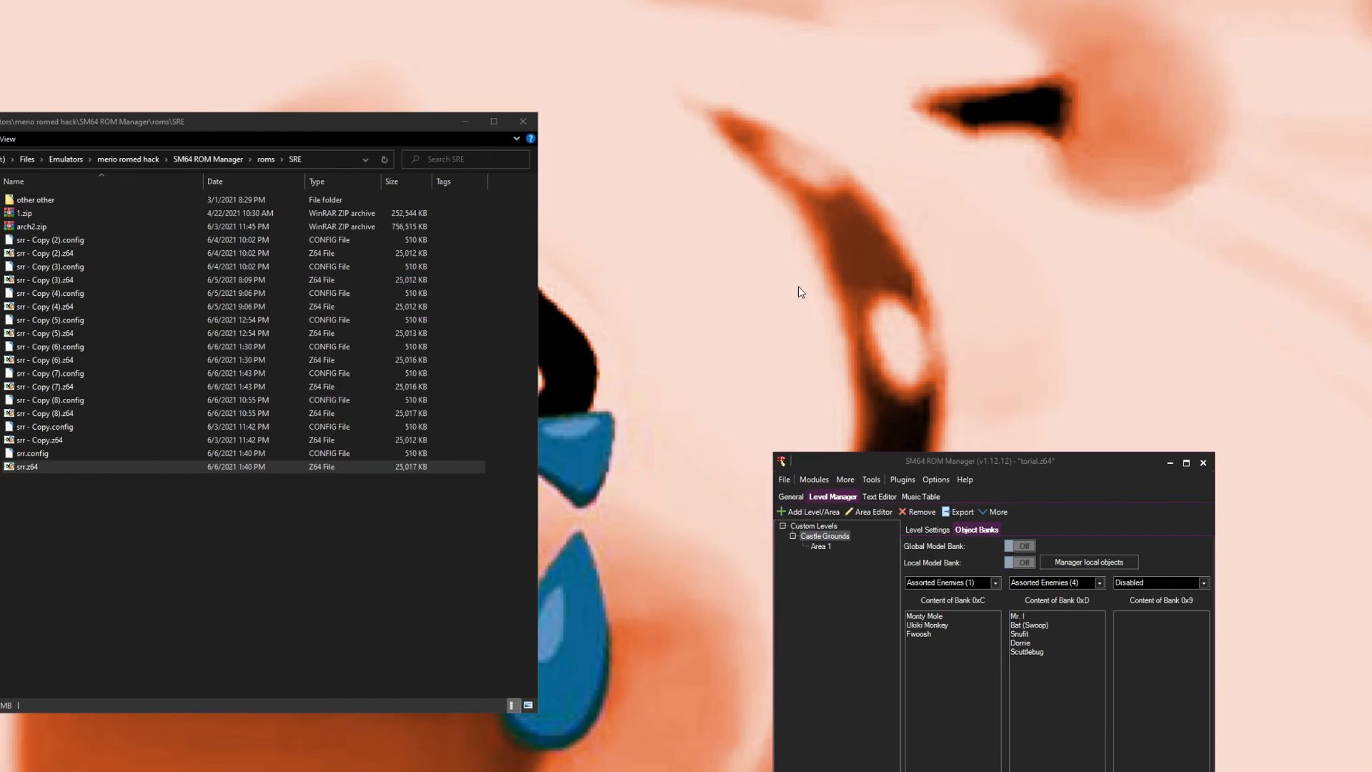
Step: Open the custom objects database for importing objects
left_click(826, 482)
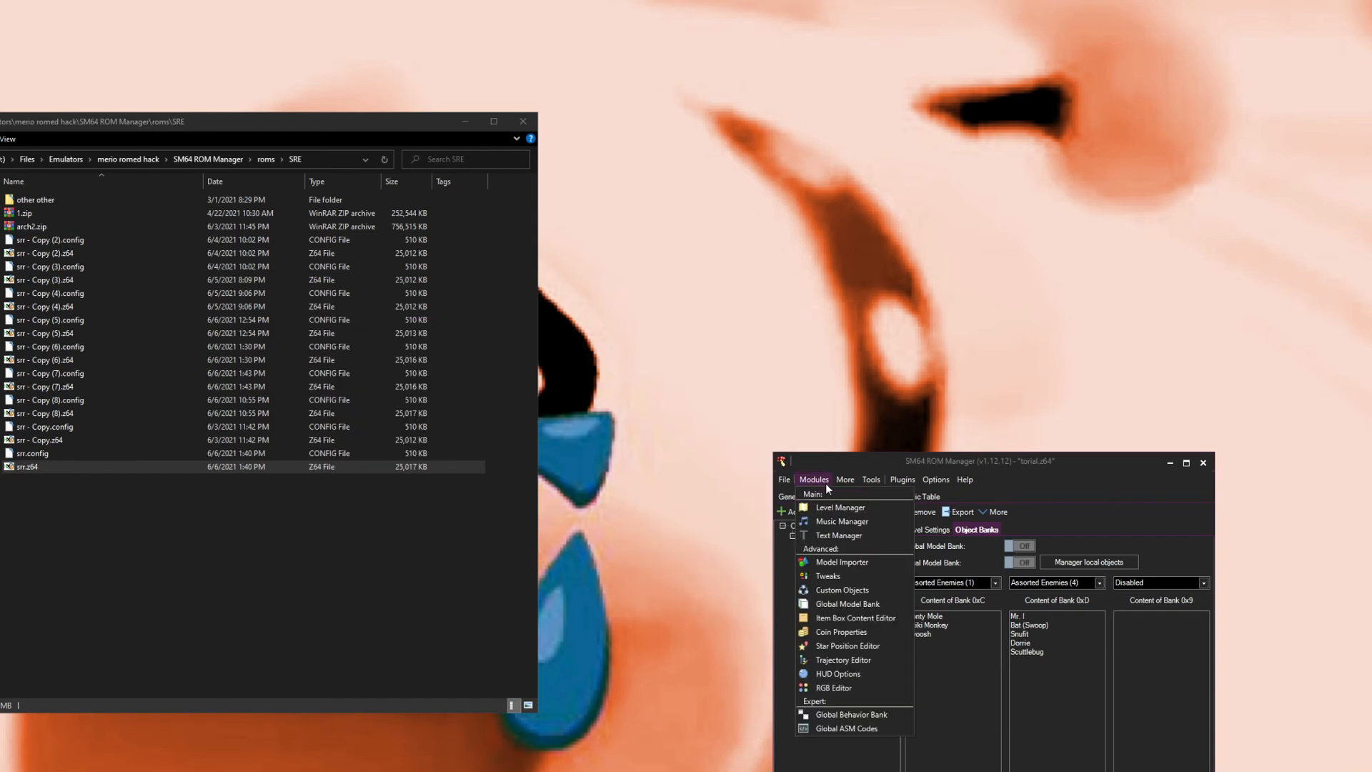
left_click(842, 597)
left_click(397, 305)
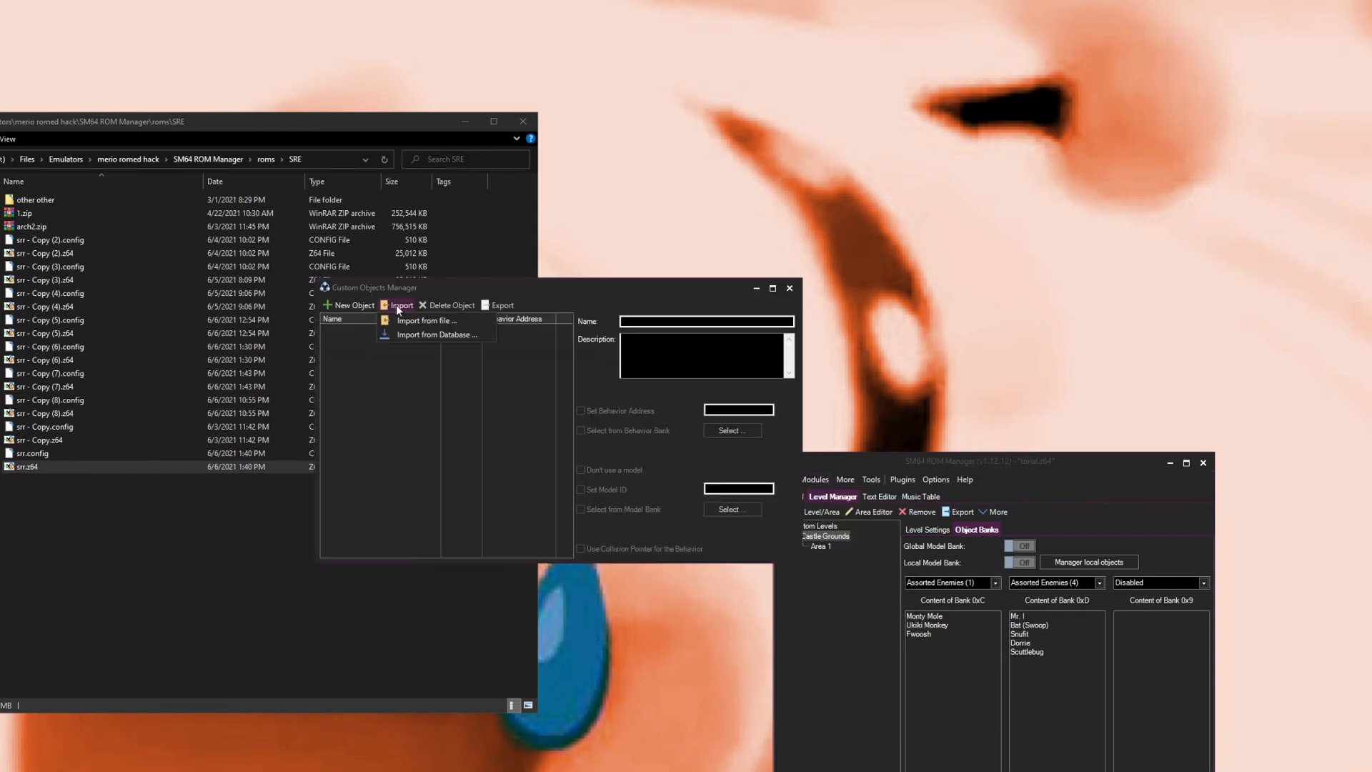
left_click(418, 334)
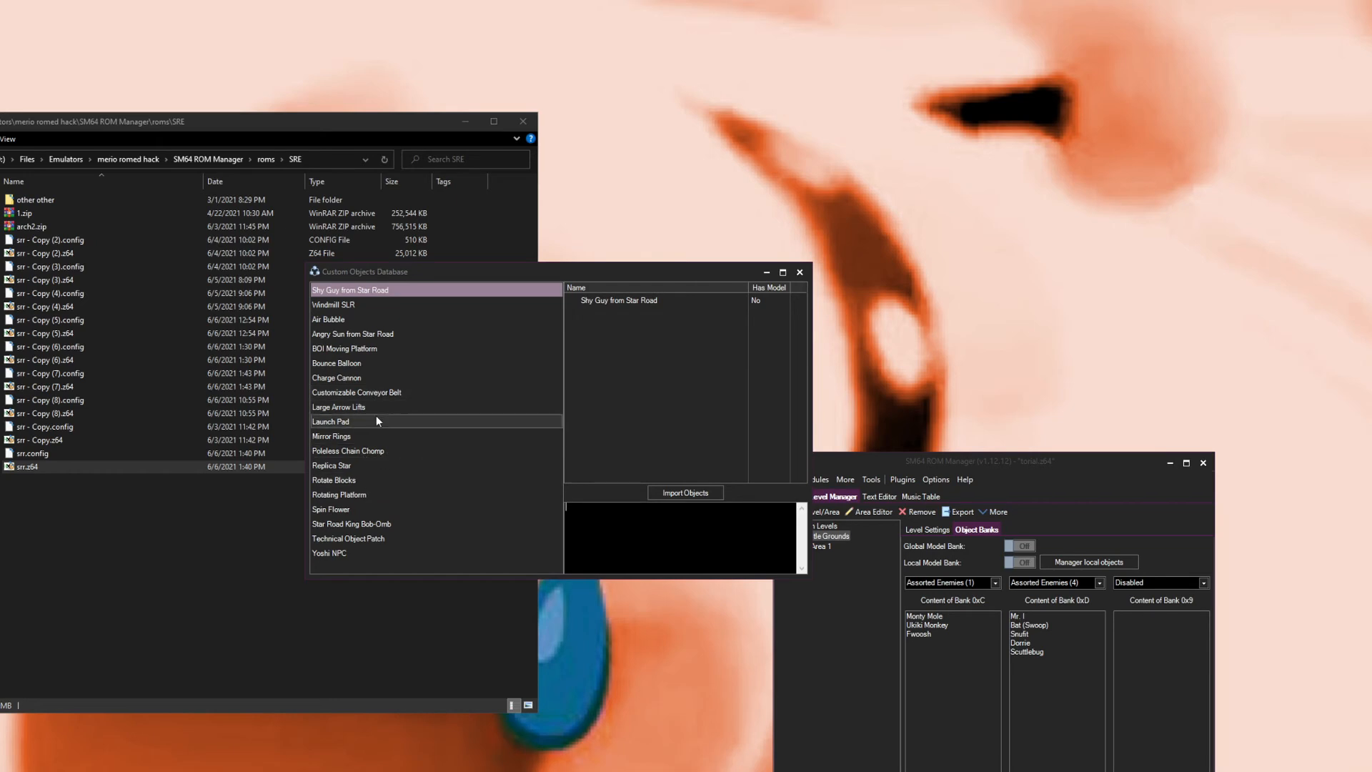
Step: Turn on the local model bank for Castle Grounds and open the local objects manager
left_click(1063, 547)
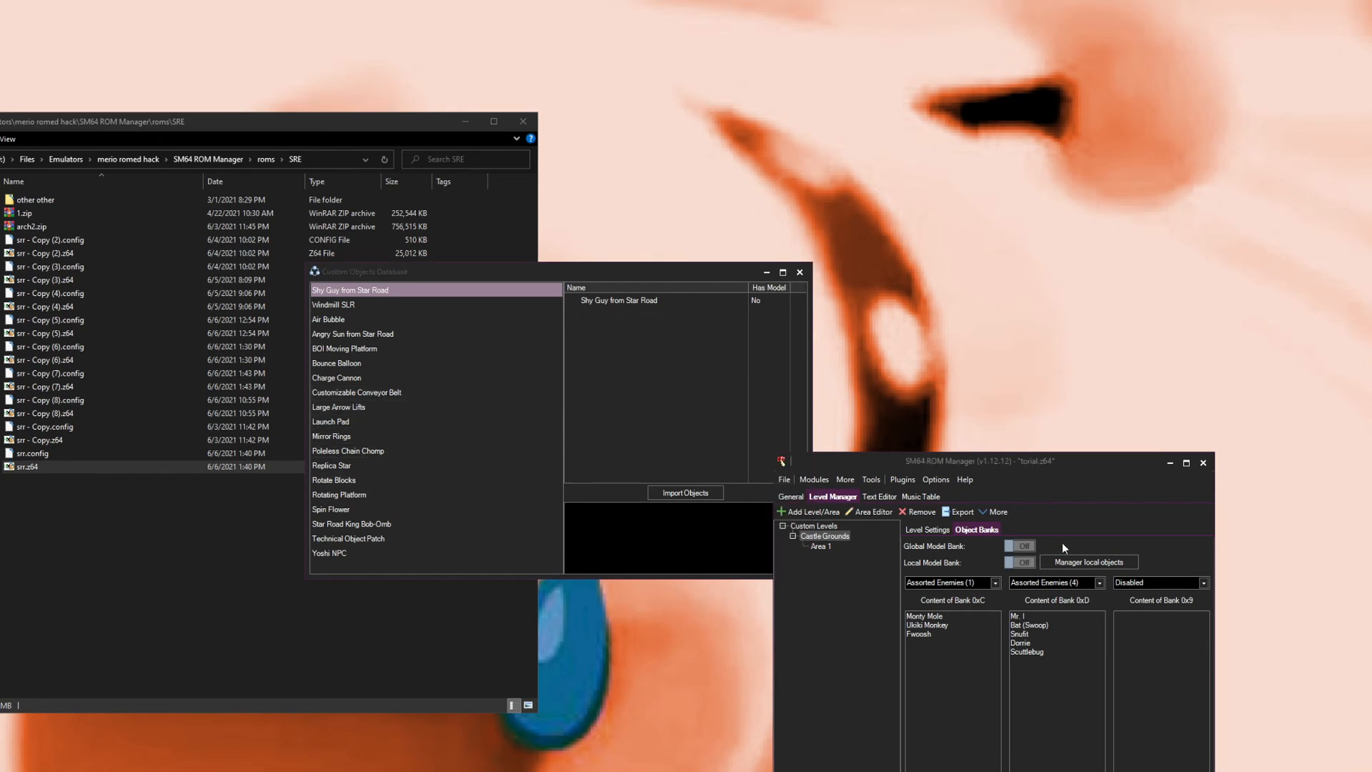
left_click(1026, 563)
left_click(825, 537)
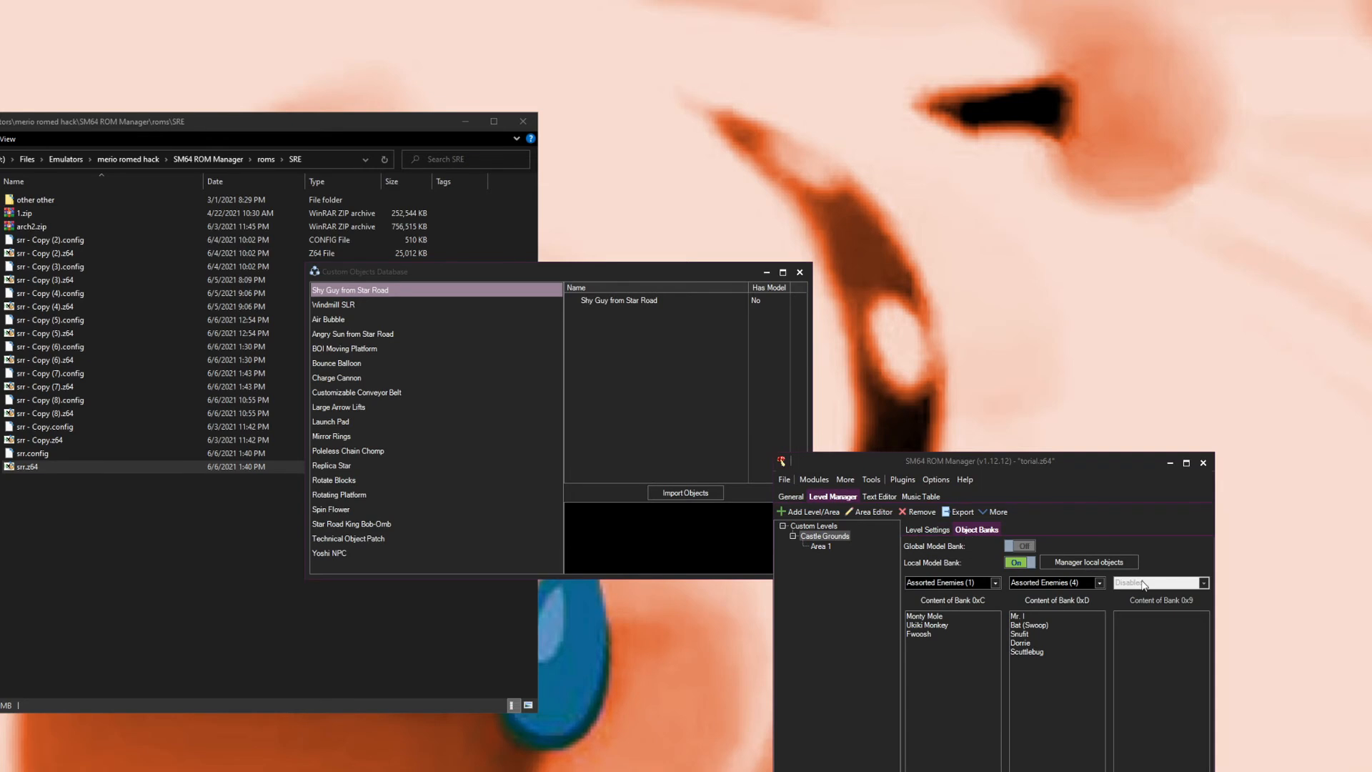
left_click(1082, 560)
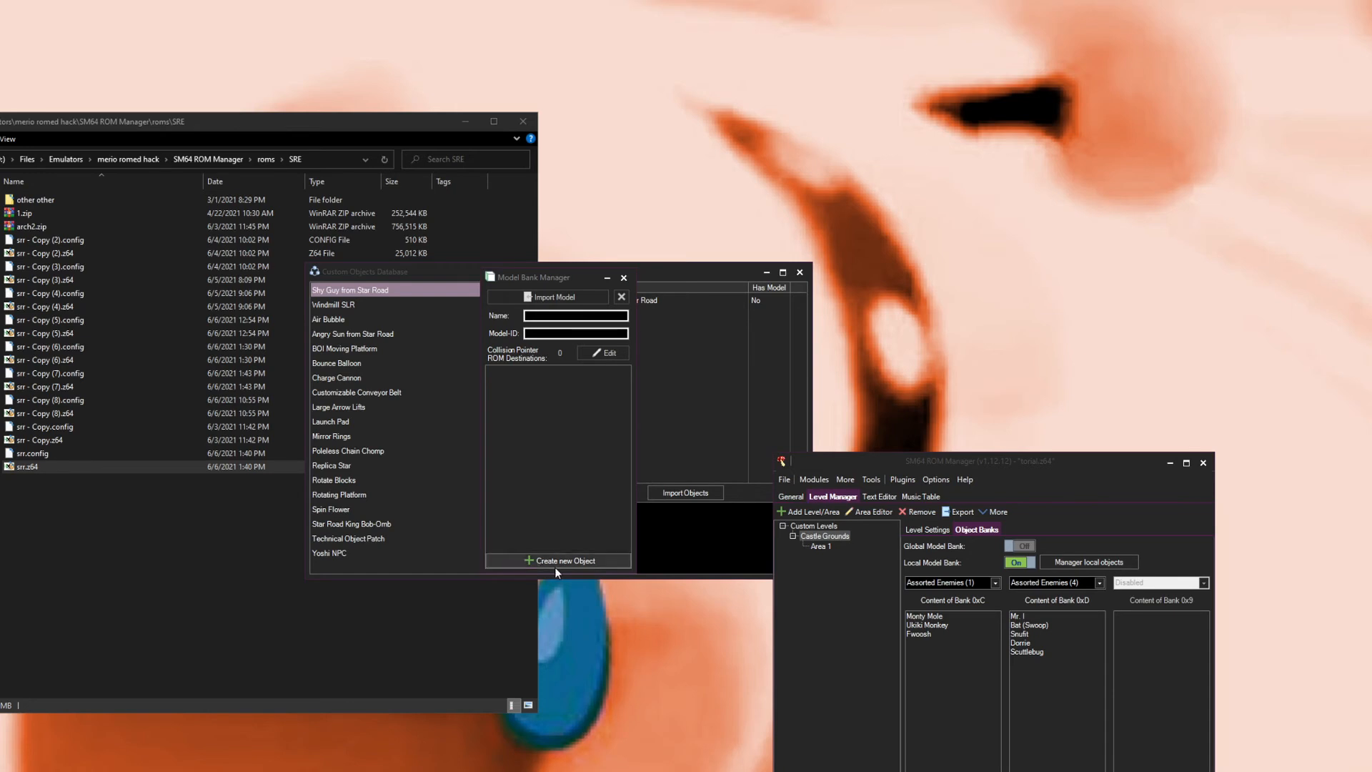
left_click(624, 279)
Step: Import Angry Sun from Star Road from the custom objects database into the Castle Grounds local model bank with model ID 55
left_click(612, 430)
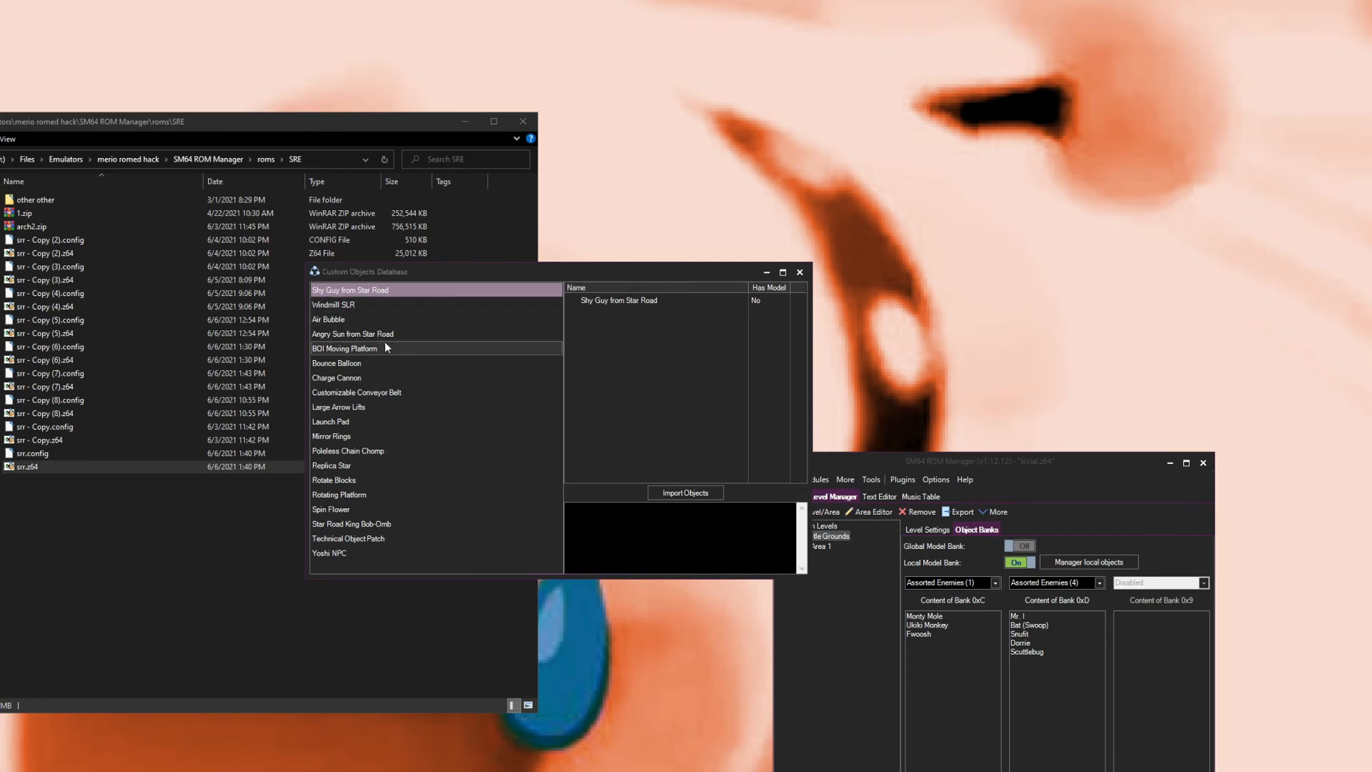
left_click(387, 335)
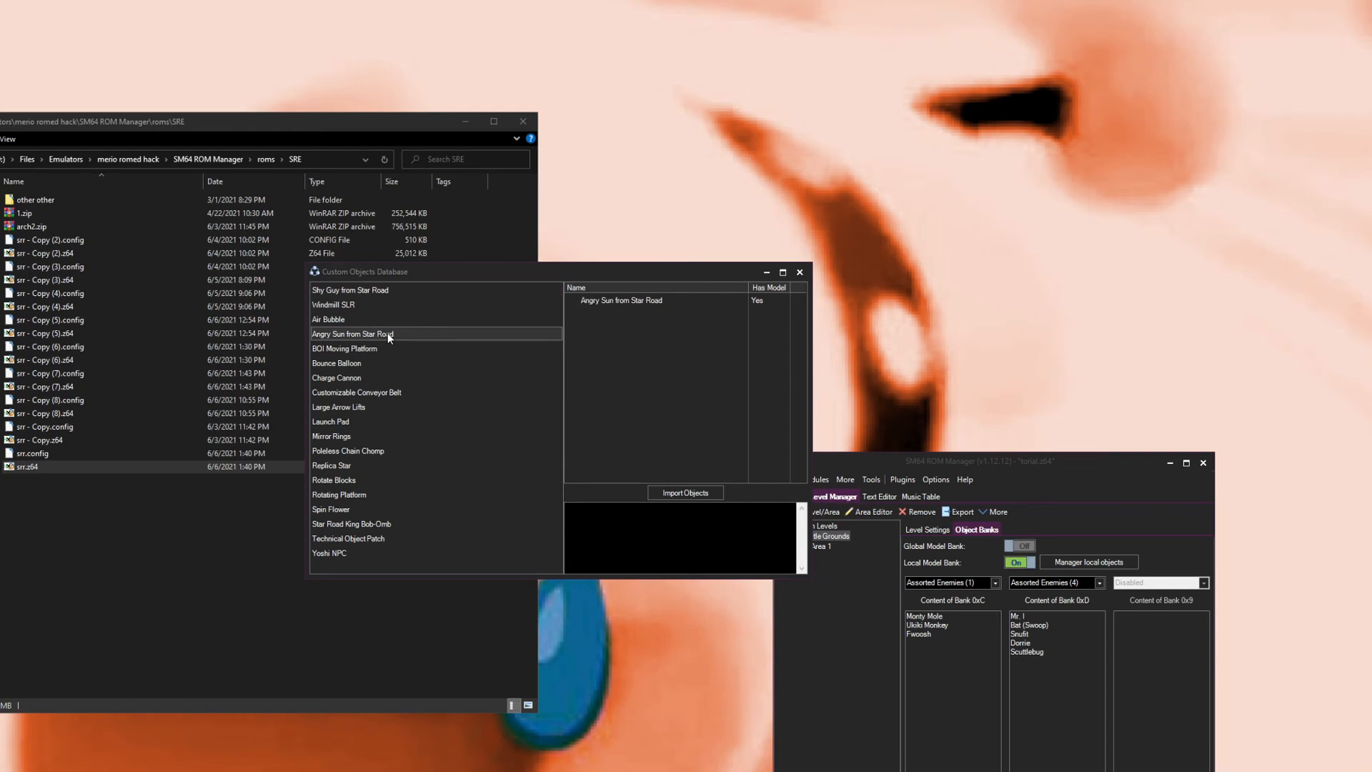
left_click(675, 491)
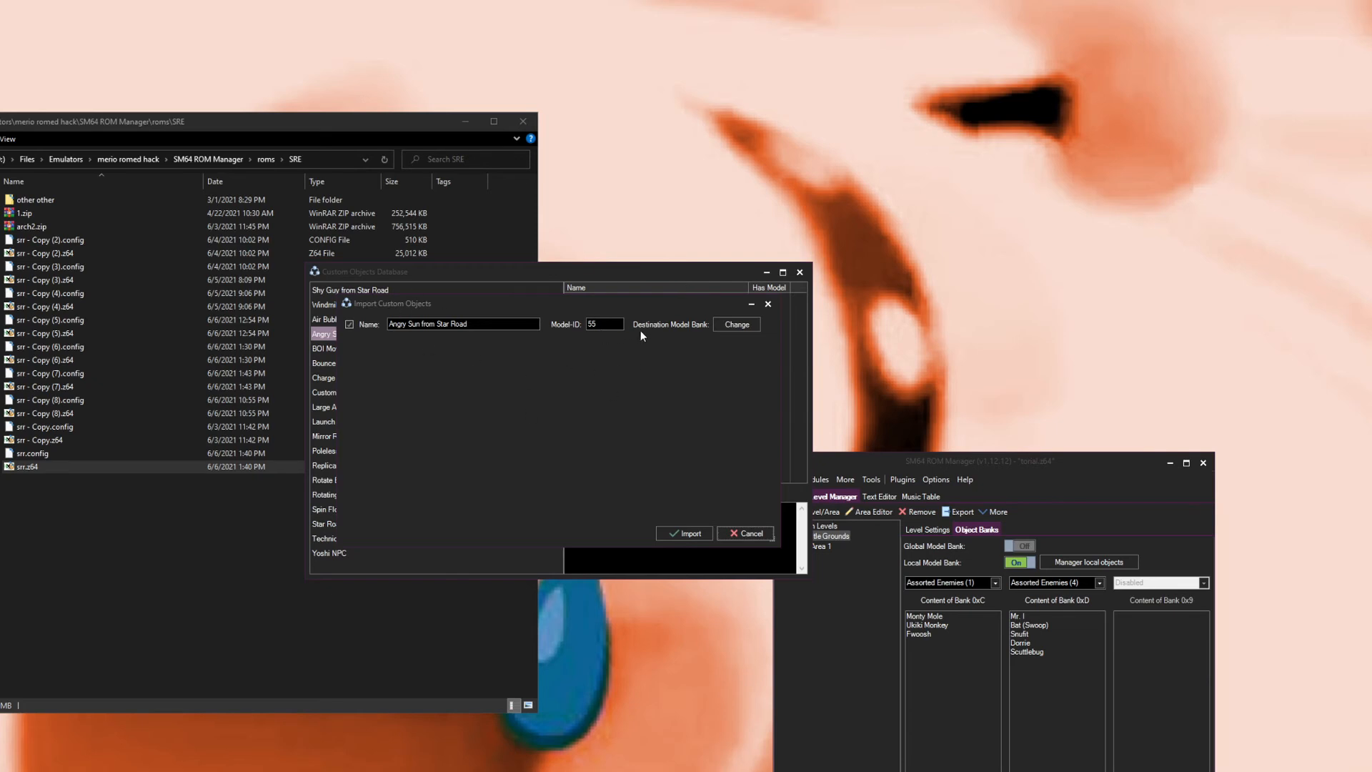
left_click(731, 325)
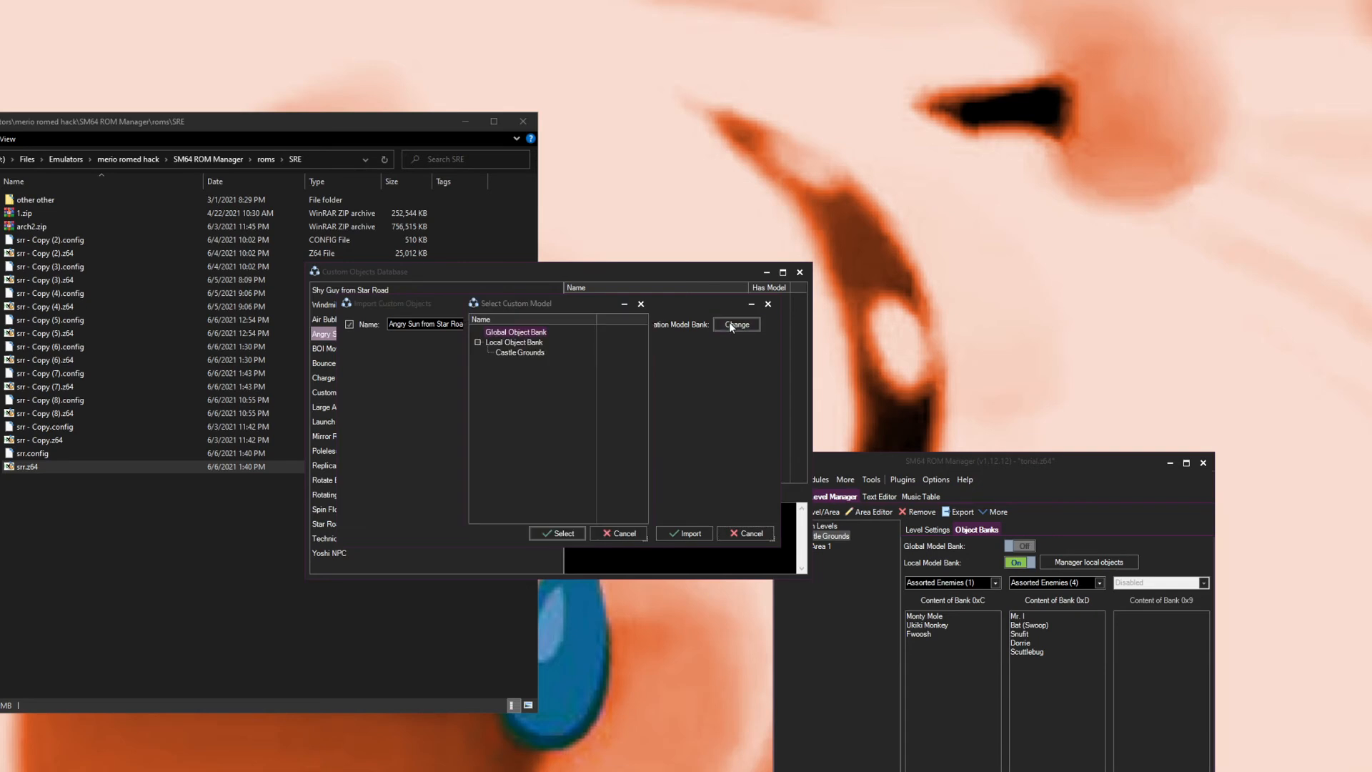
left_click(503, 352)
left_click(548, 533)
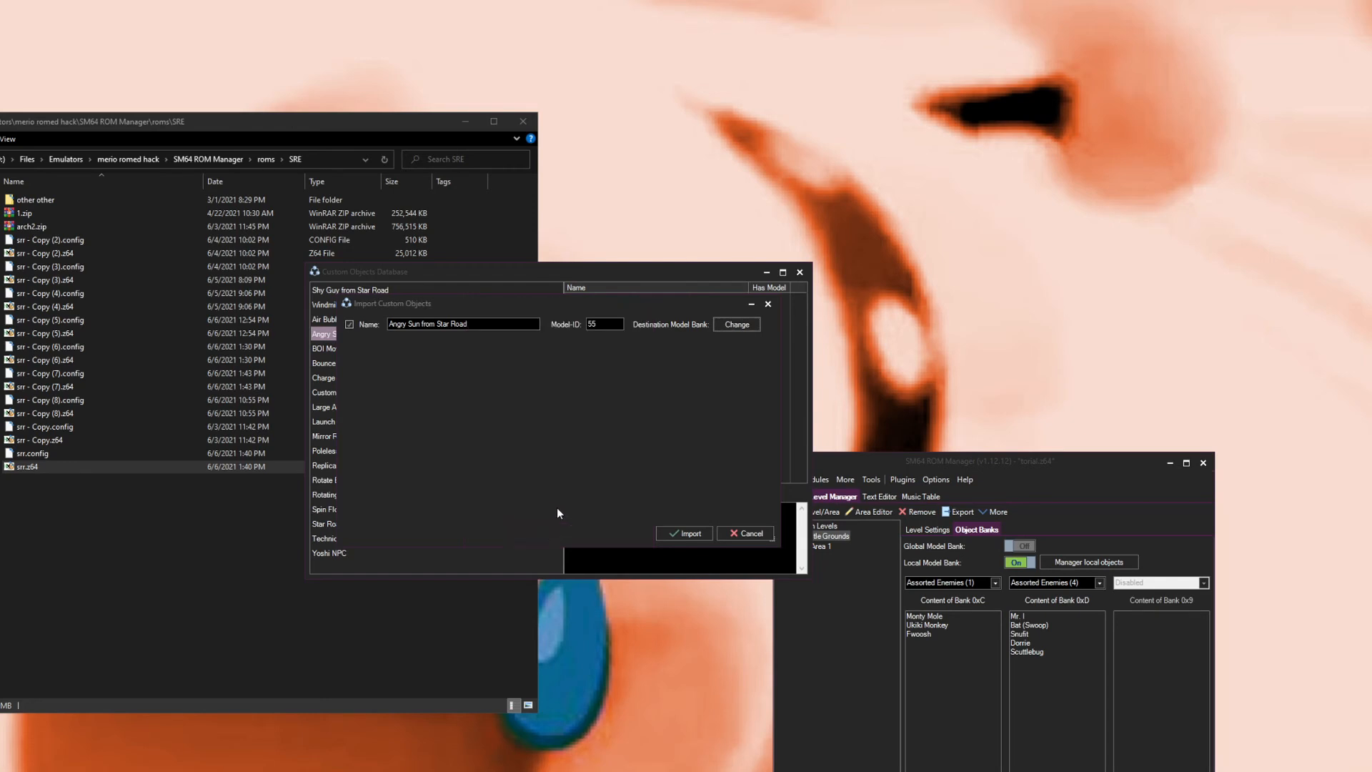
left_click(690, 533)
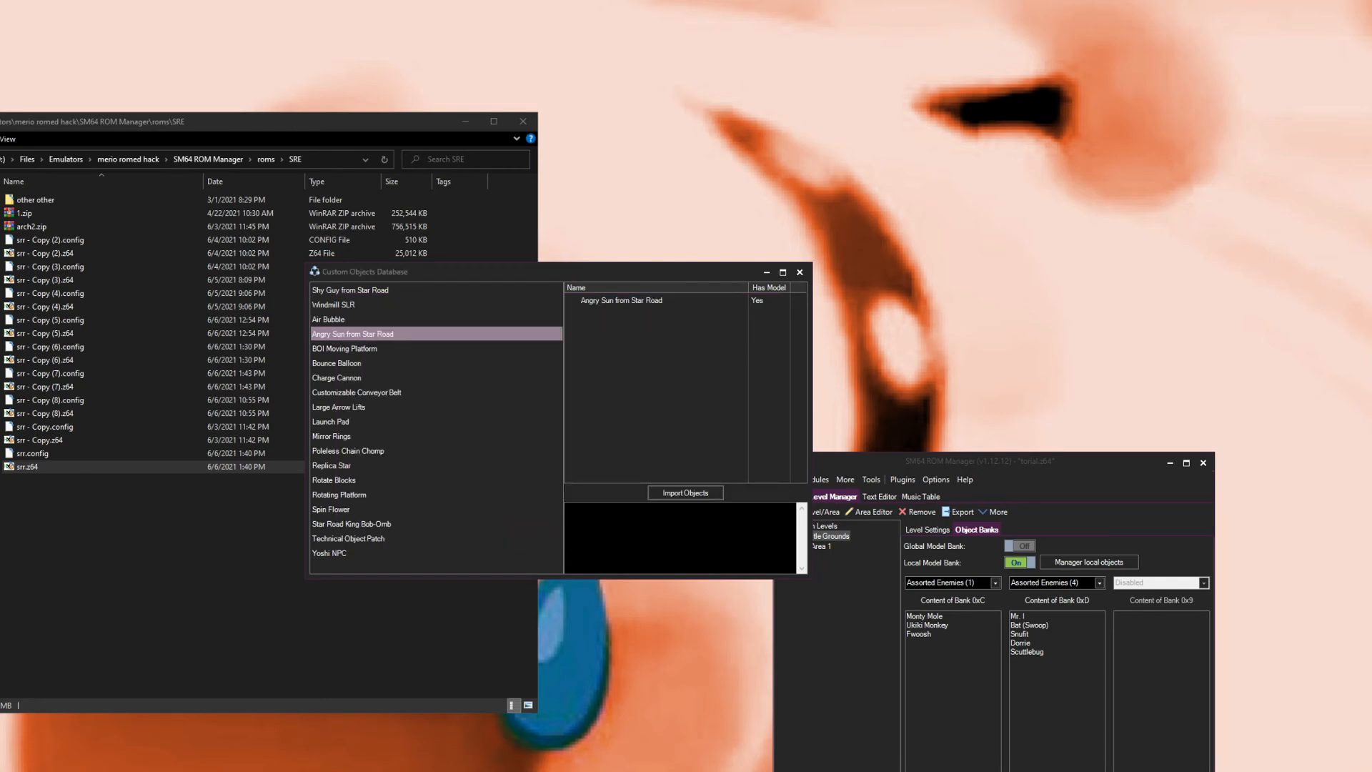
Step: Check the imported sun object in the custom objects manager and the local model bank list
left_click(805, 276)
left_click(475, 423)
left_click(473, 332)
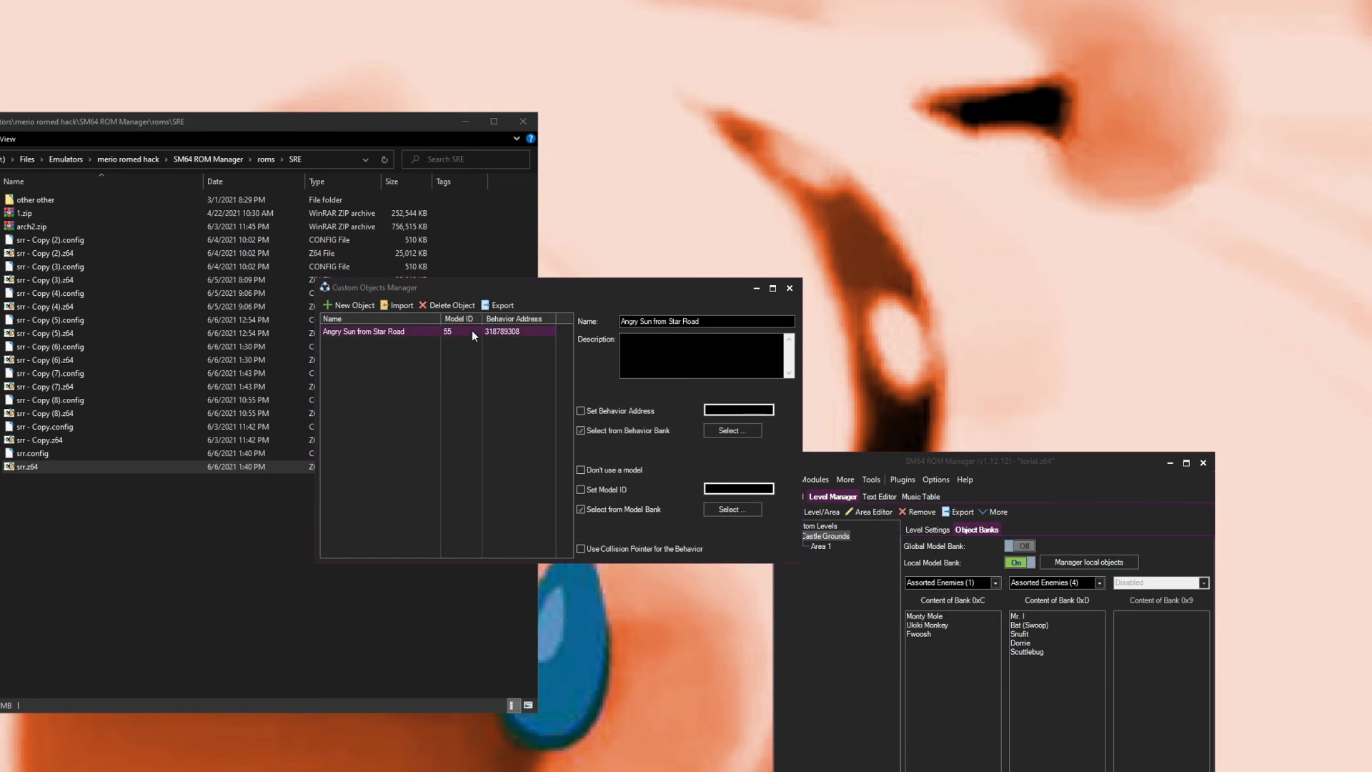
left_click(792, 293)
left_click(1089, 562)
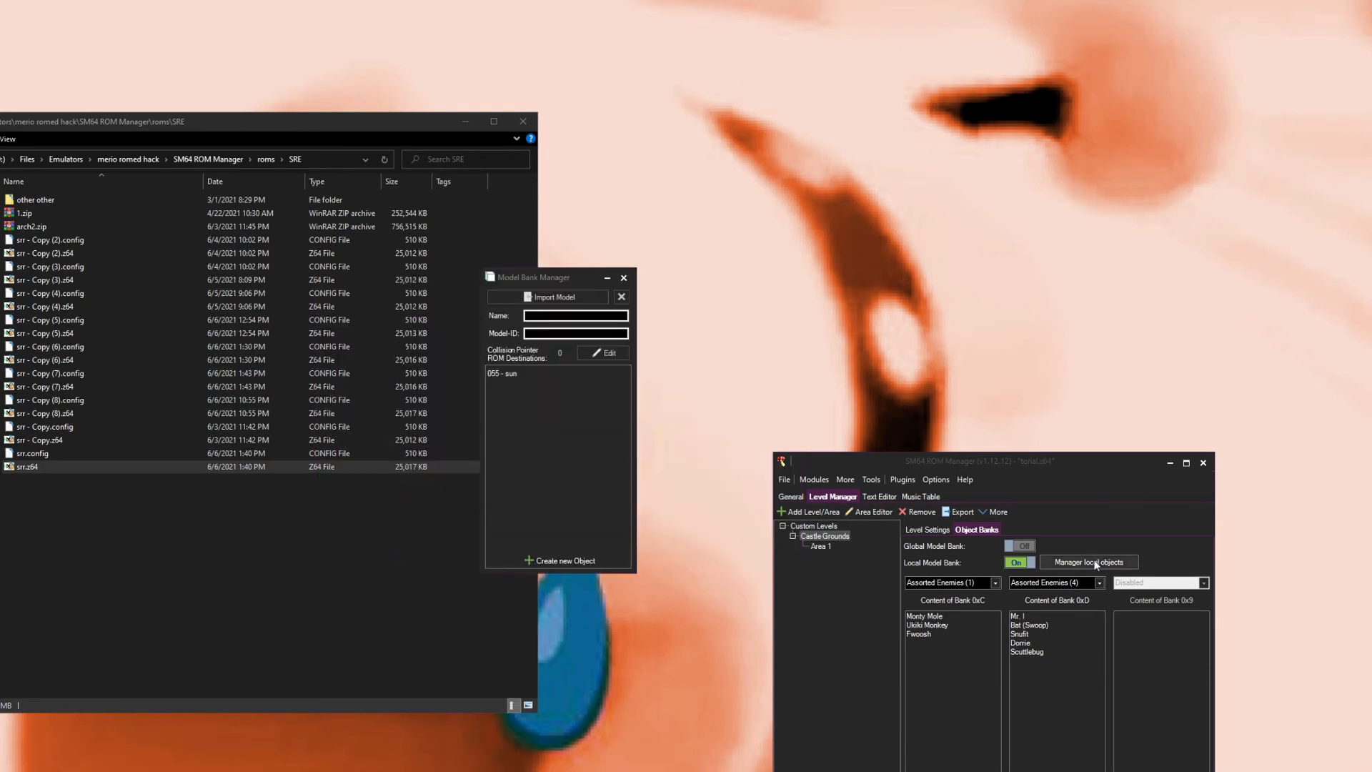
left_click(525, 373)
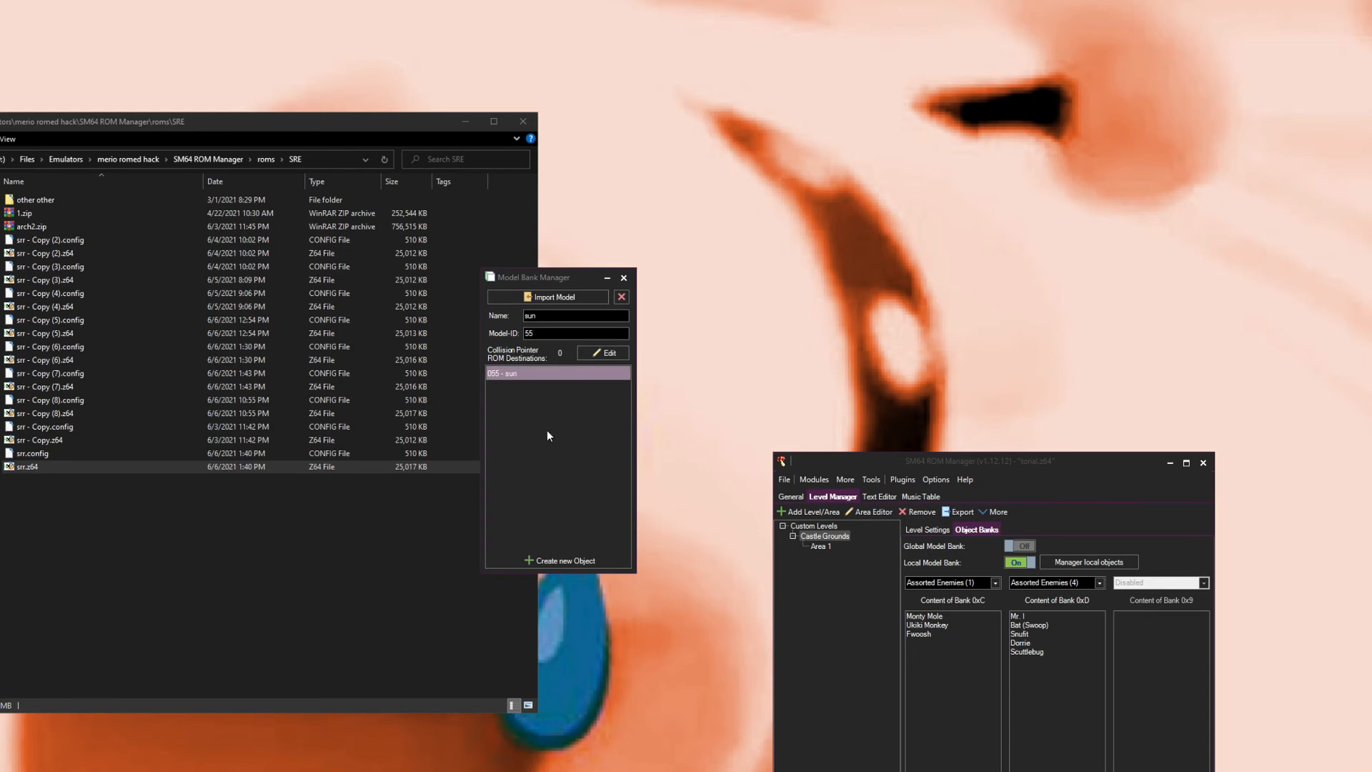
left_click(546, 561)
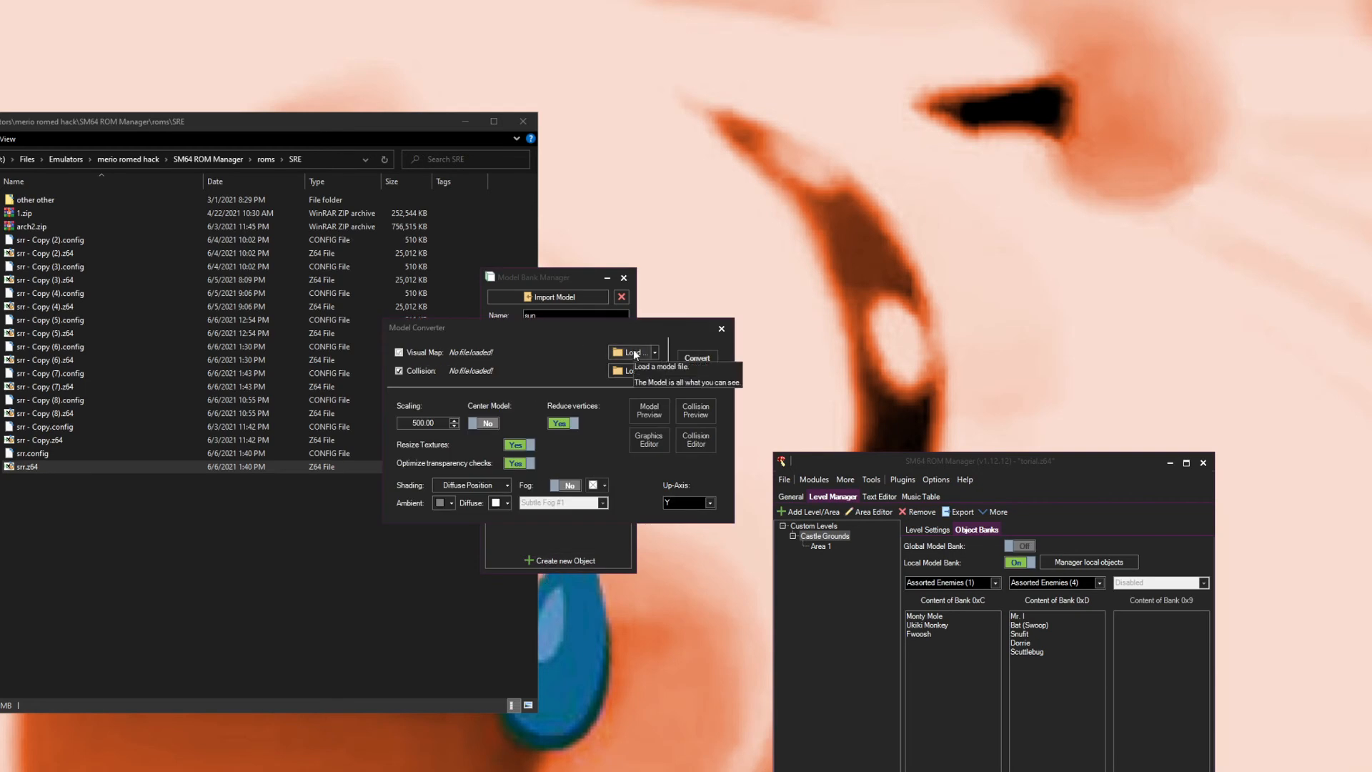
left_click_drag(627, 335, 679, 368)
left_click(680, 386)
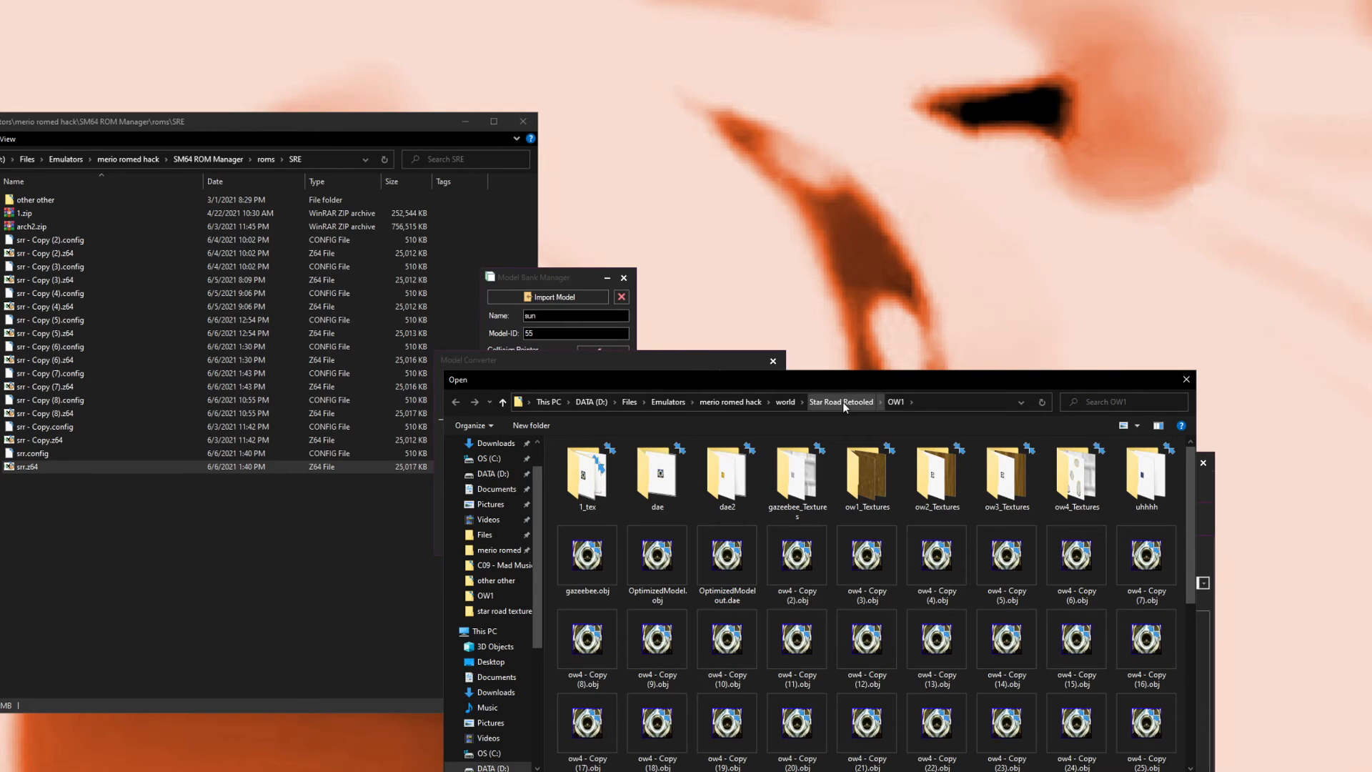
left_click(843, 401)
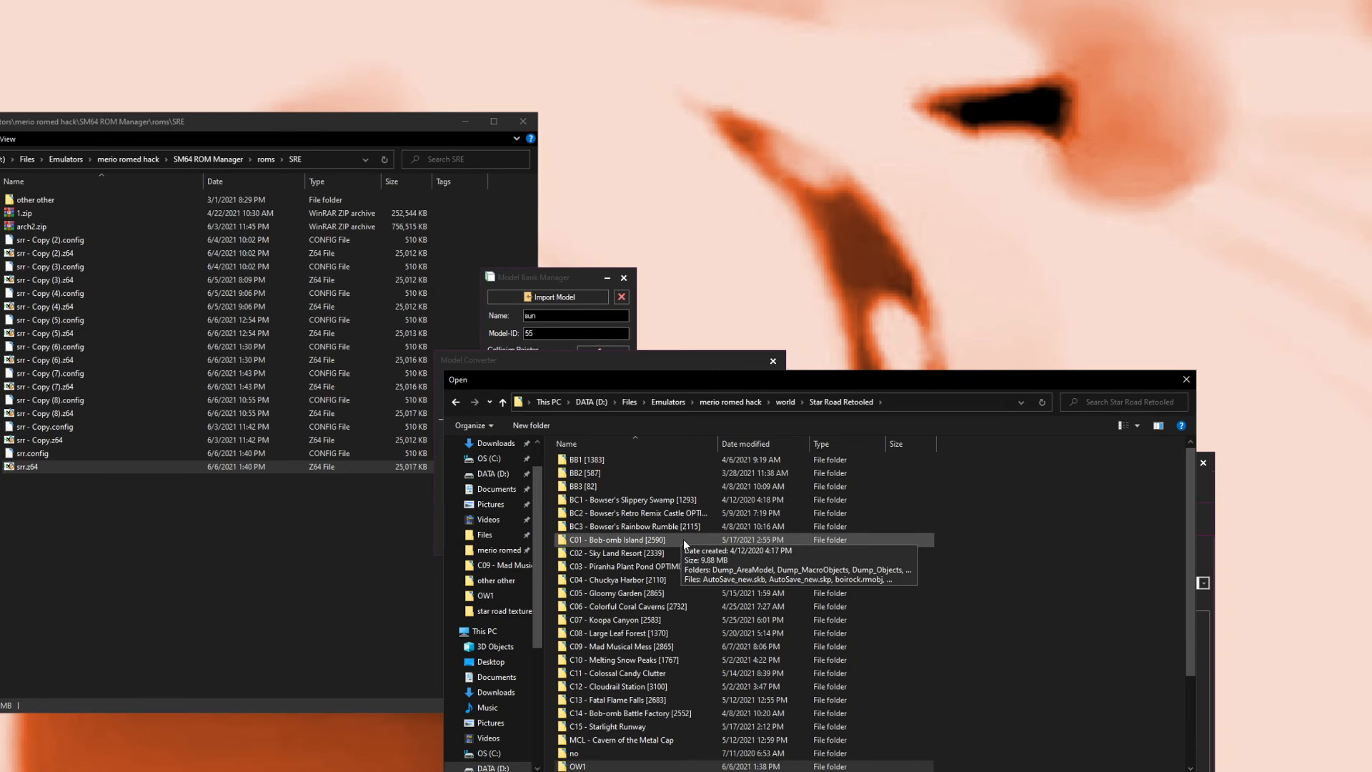
double_click(696, 619)
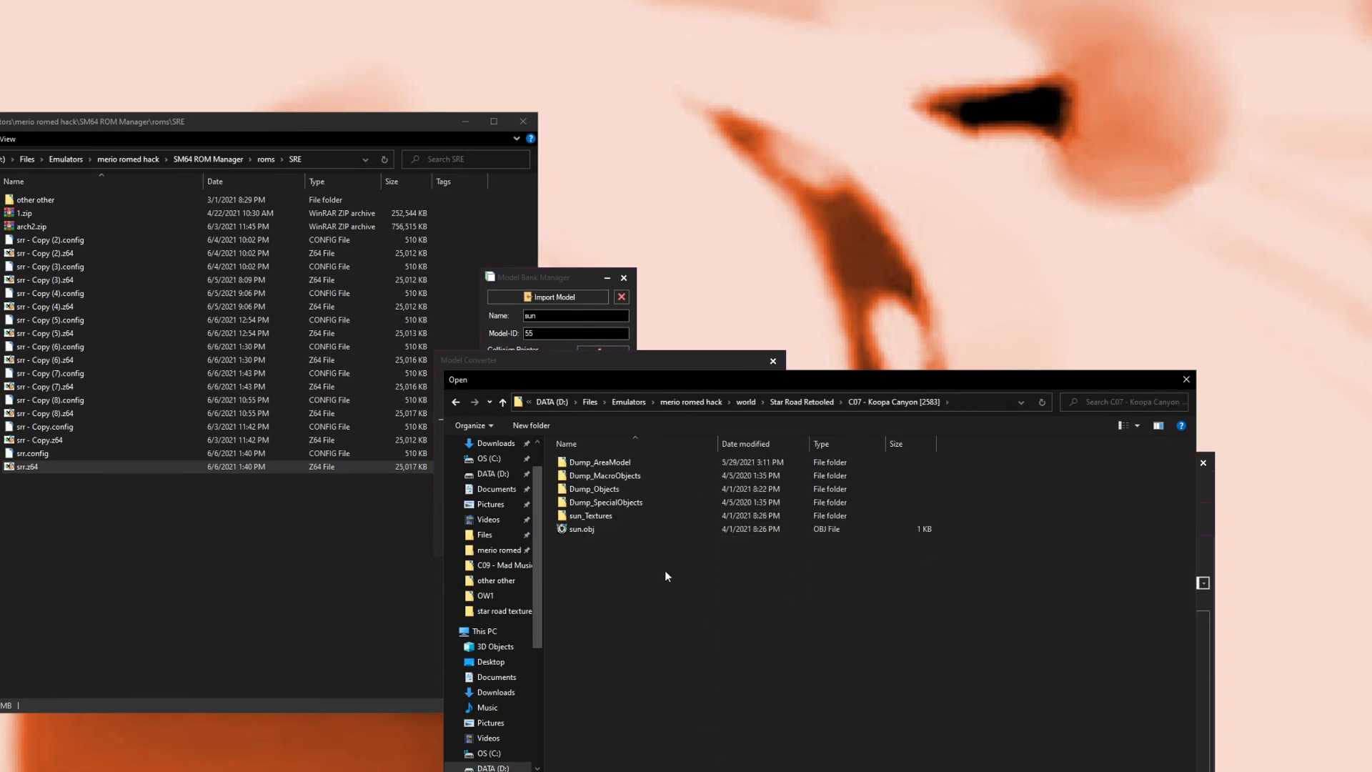
double_click(620, 535)
left_click(748, 394)
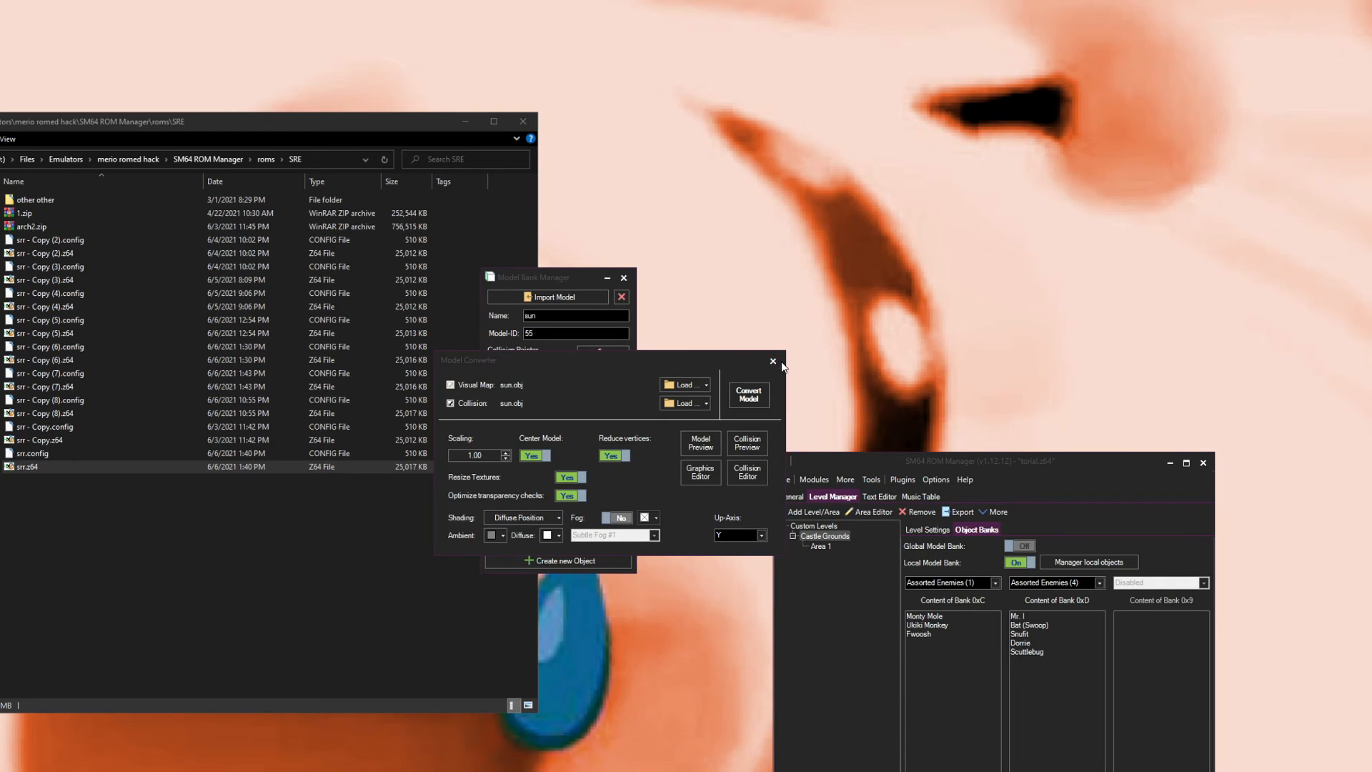
Step: Create a new local object and load i_need_this__apparently.obj from the C01 - Bob-omb Island folder as its model
left_click(546, 551)
left_click(636, 353)
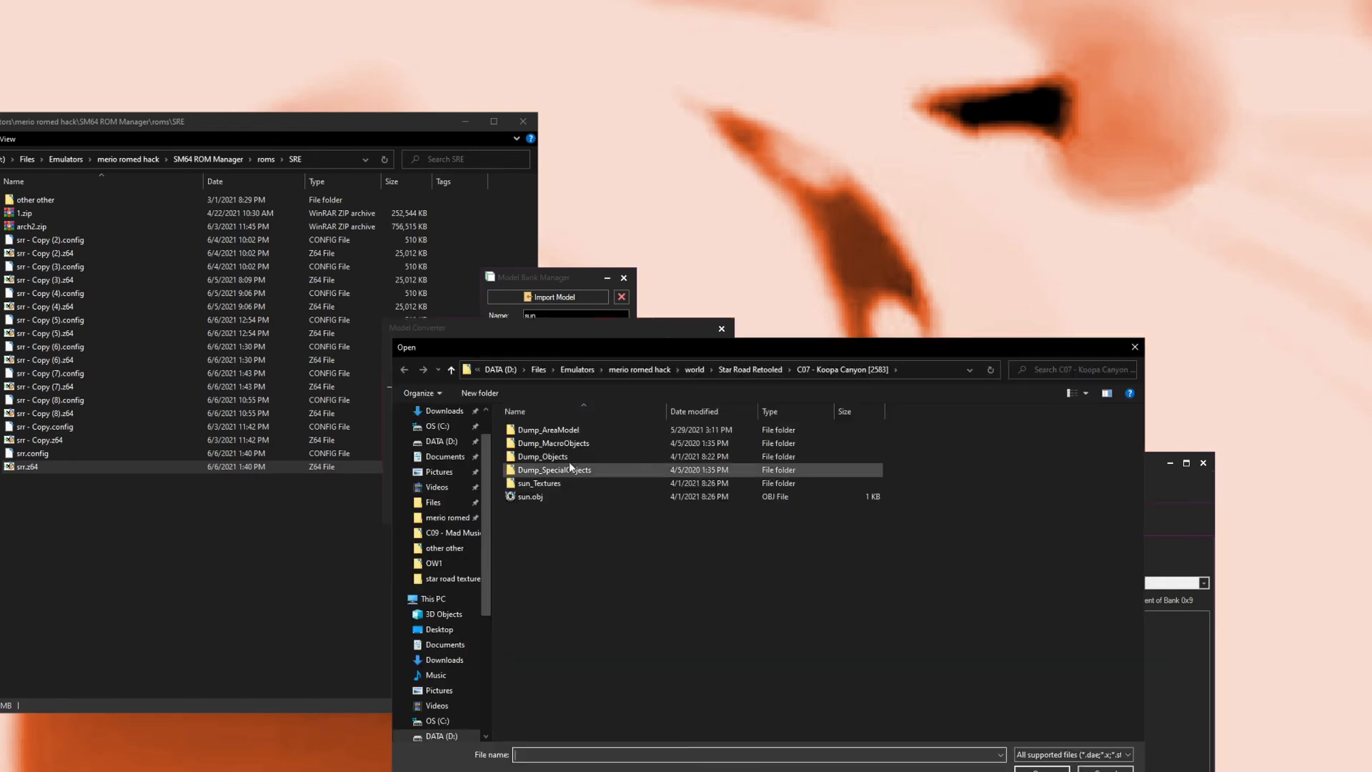
left_click(757, 369)
double_click(623, 505)
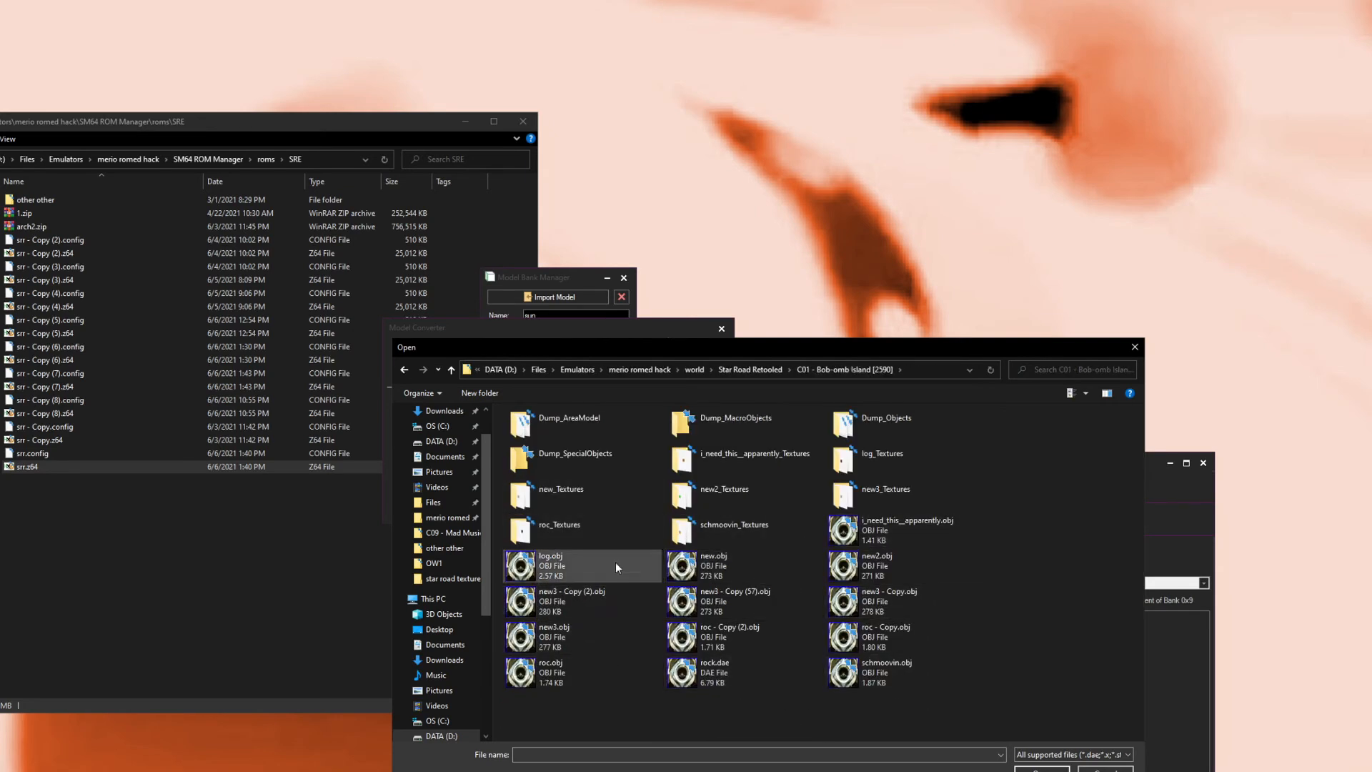
double_click(878, 538)
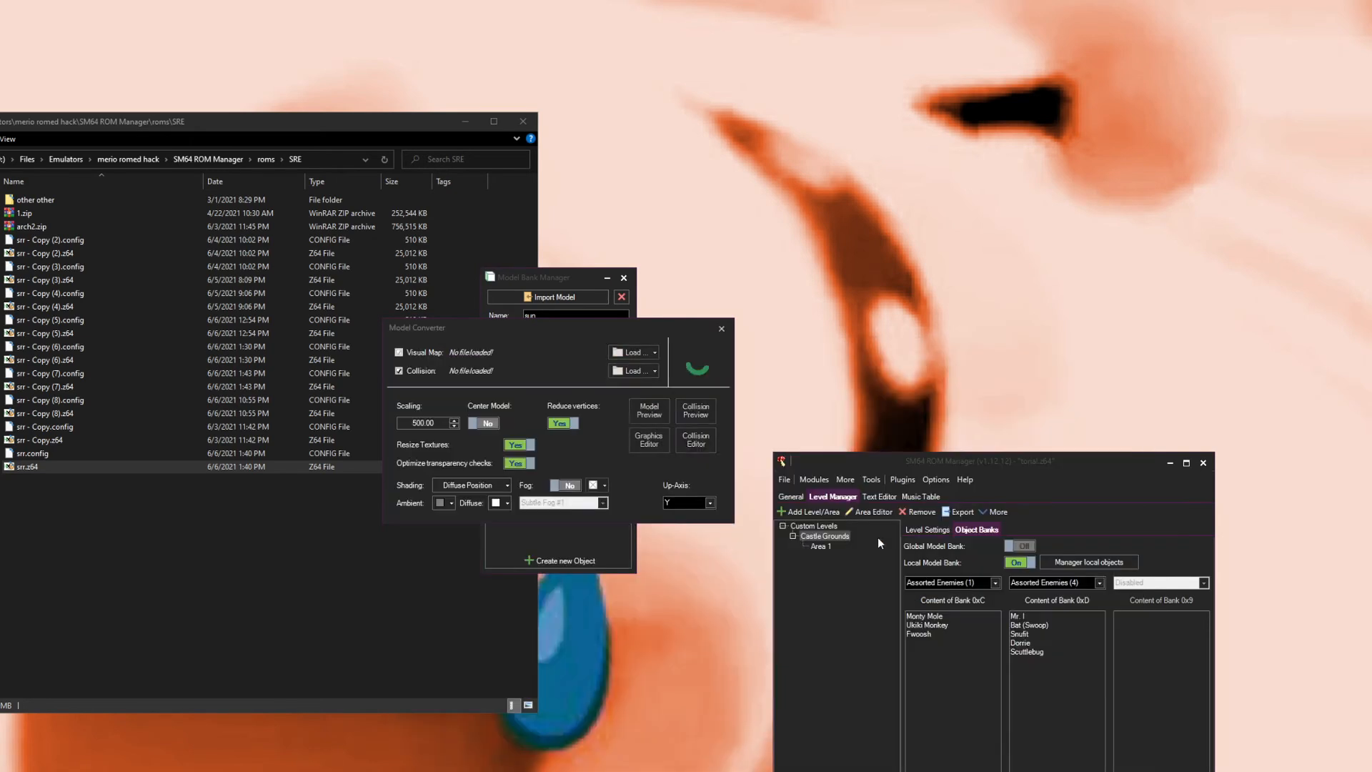
Step: Review the model's material in the Graphics Editor and confirm the diffuse light point at 8192 on each axis
left_click(643, 446)
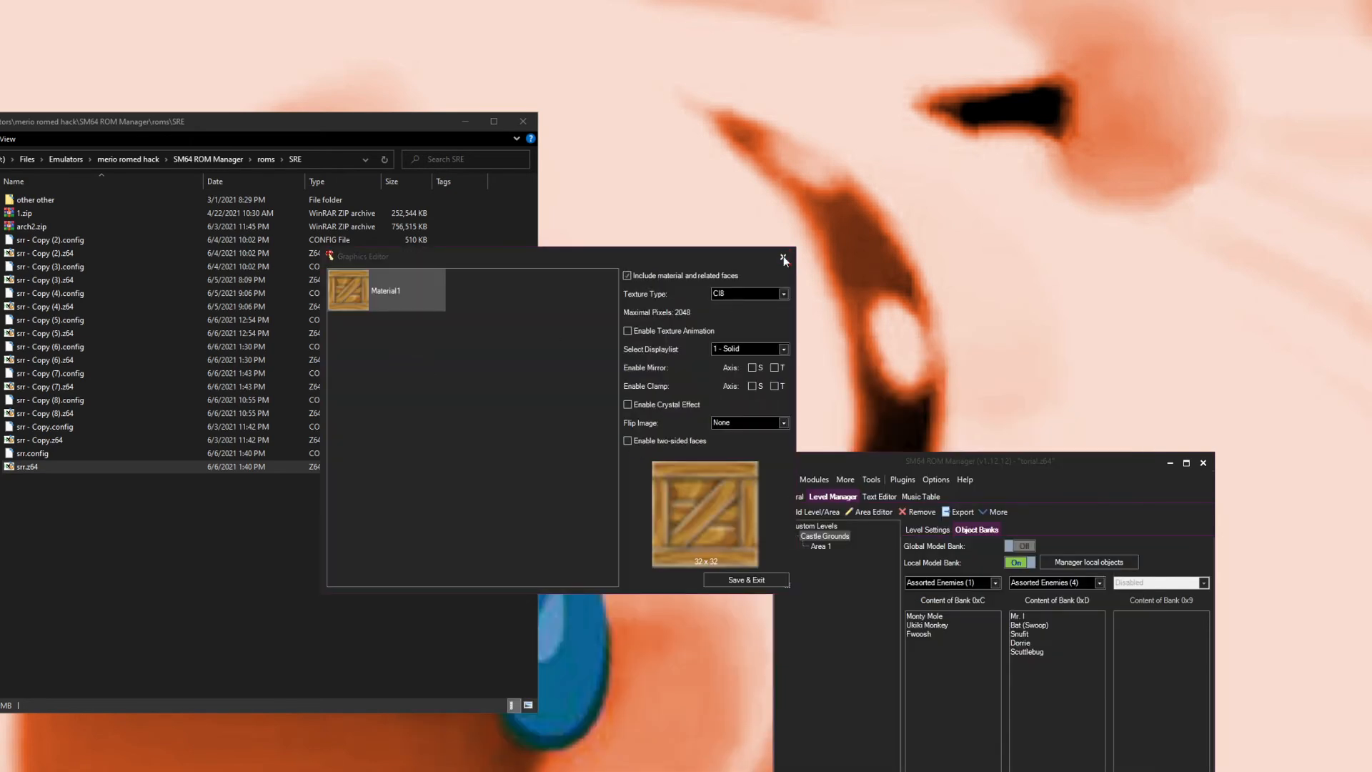
left_click(784, 258)
left_click(493, 485)
left_click(499, 504)
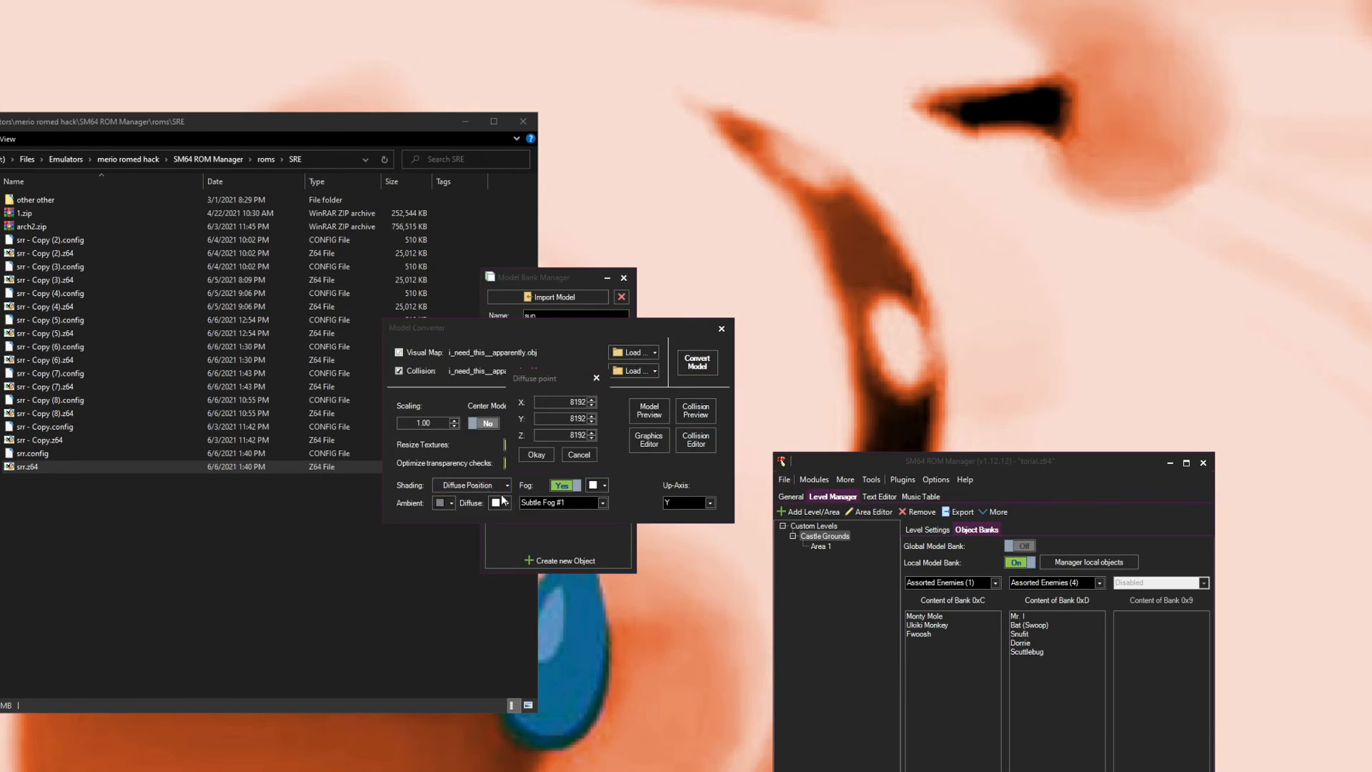
left_click(545, 455)
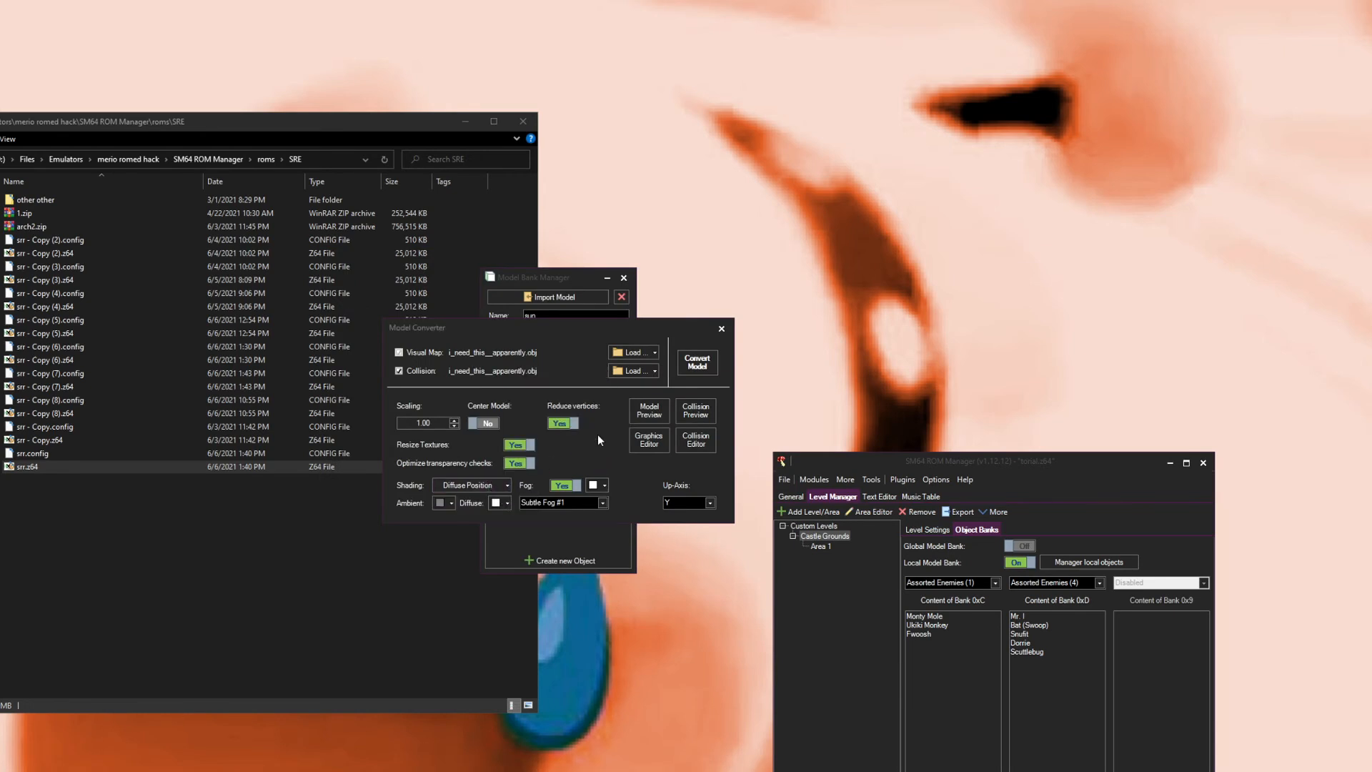
Step: Make the model's collision non-solid in the Collision Editor and convert the model
left_click(687, 444)
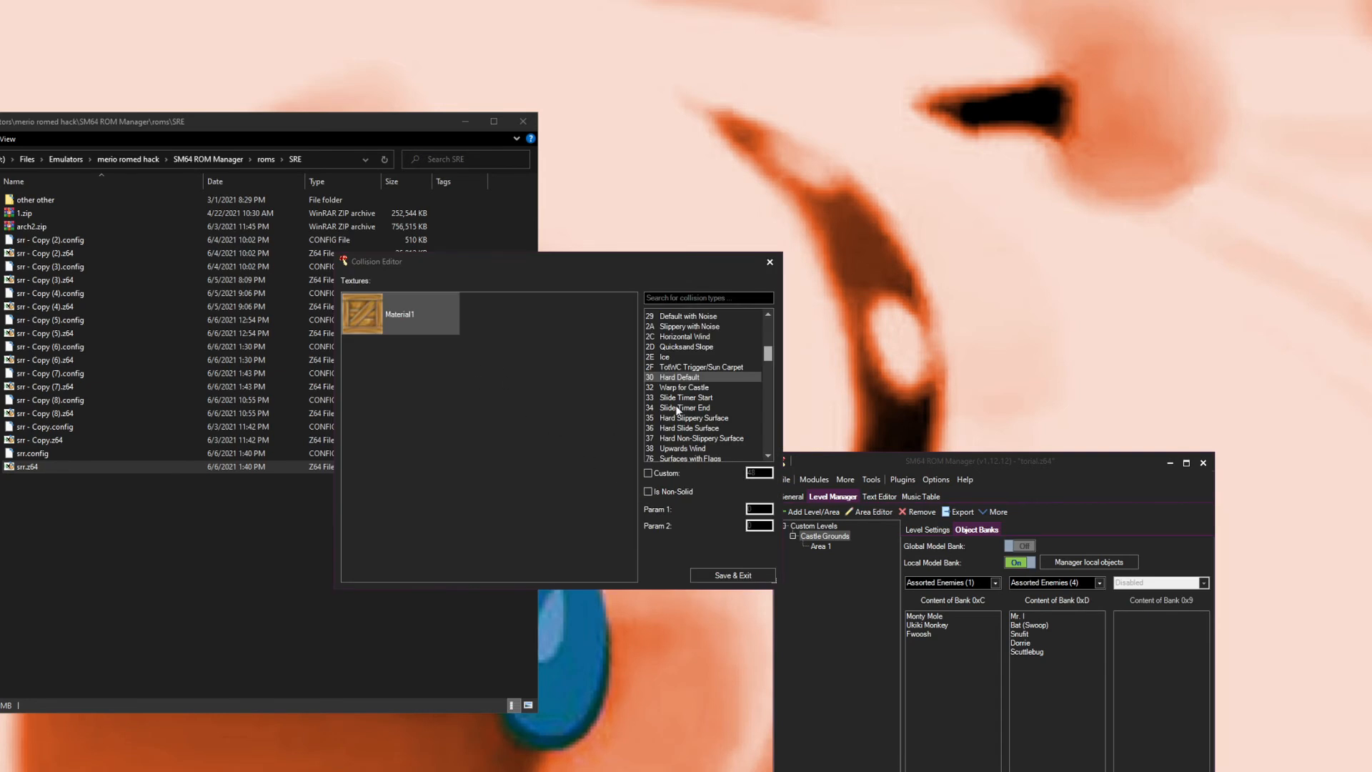
left_click(650, 493)
left_click(727, 575)
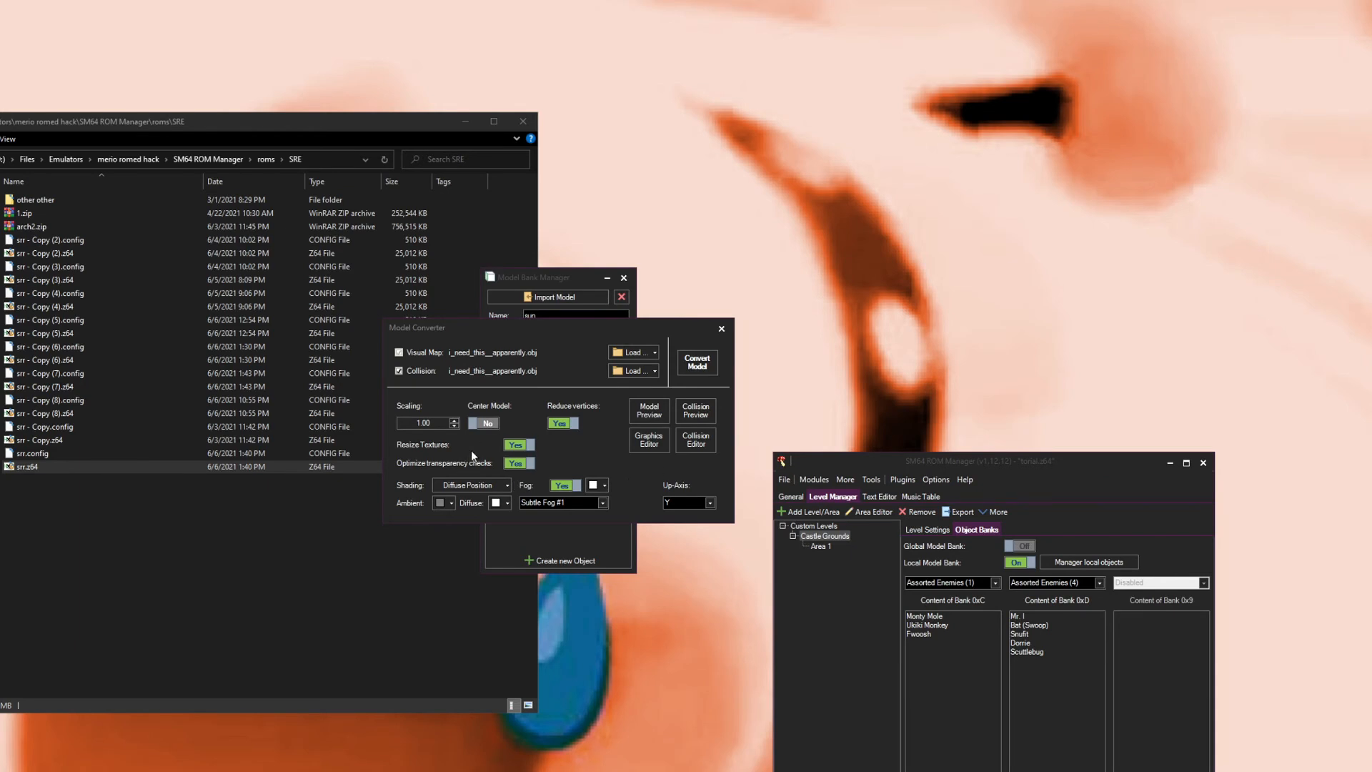
left_click(698, 362)
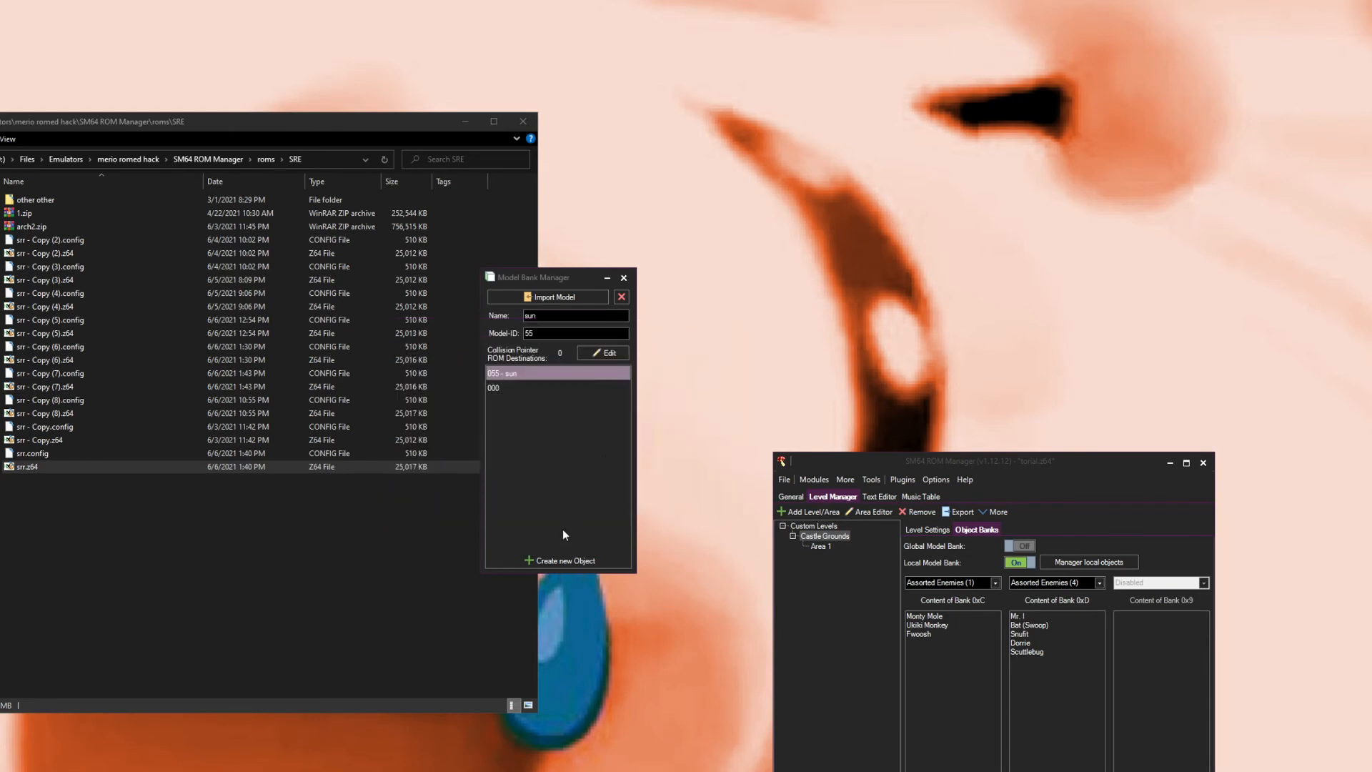
Step: Name the new local object yay and set its model ID to 76
left_click(531, 388)
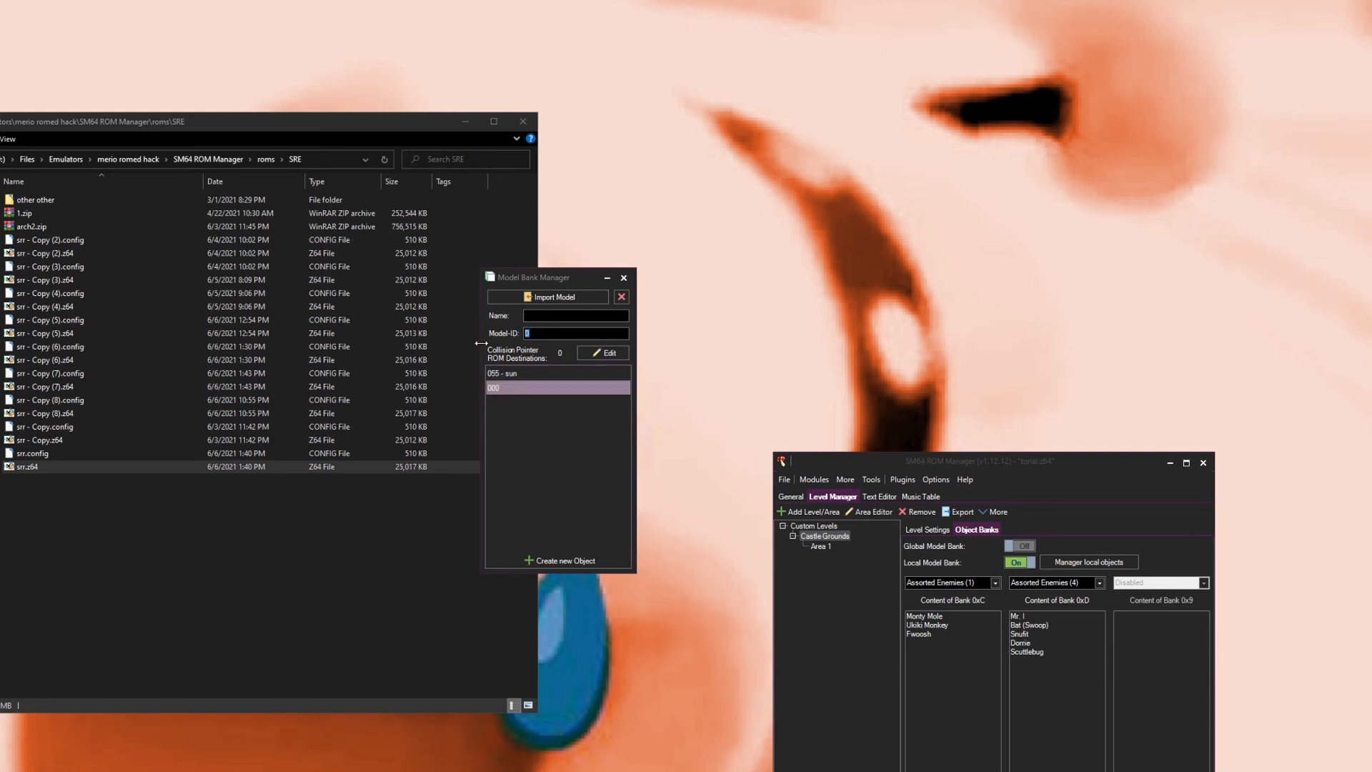
type("76")
left_click(532, 317)
type("yay")
left_click_drag(545, 279, 599, 293)
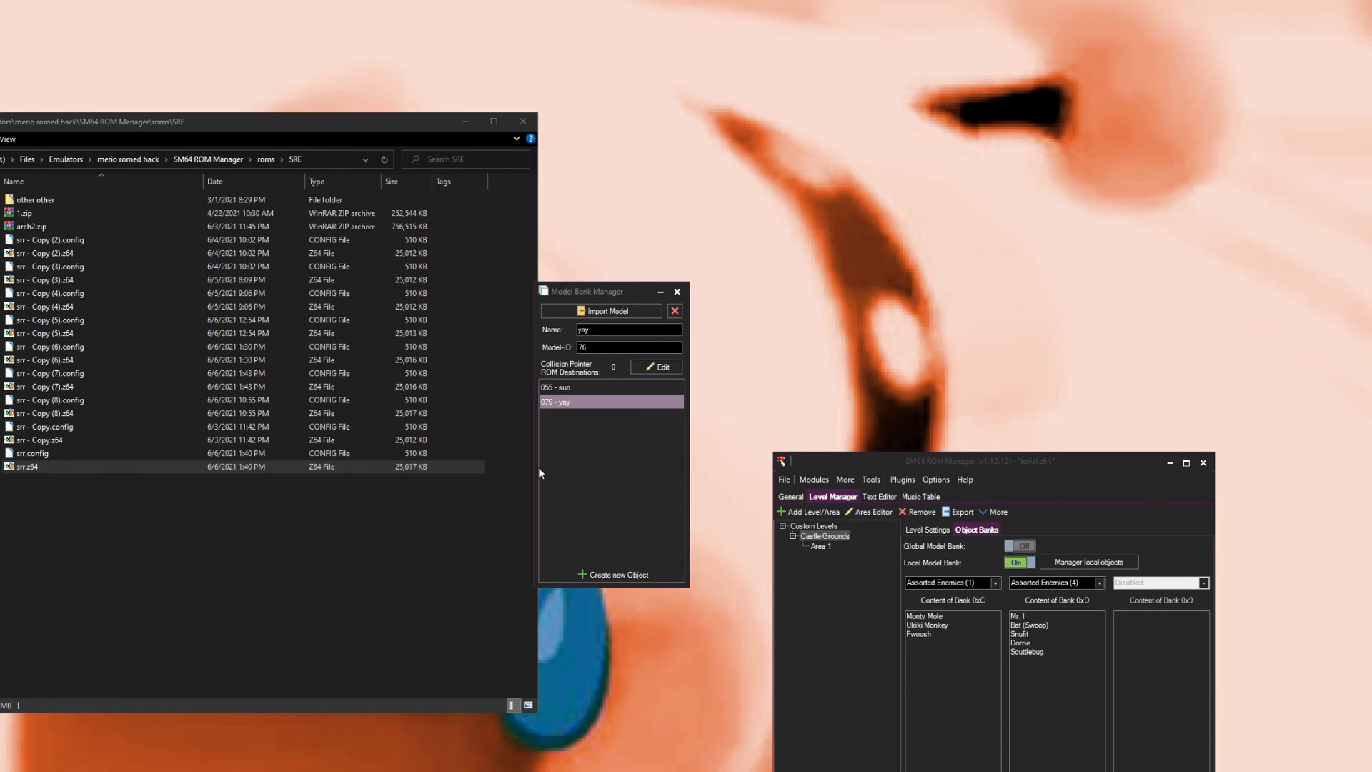
Step: Re-import the model file into the yay object with non-solid collision and convert it
left_click(592, 311)
left_click(685, 367)
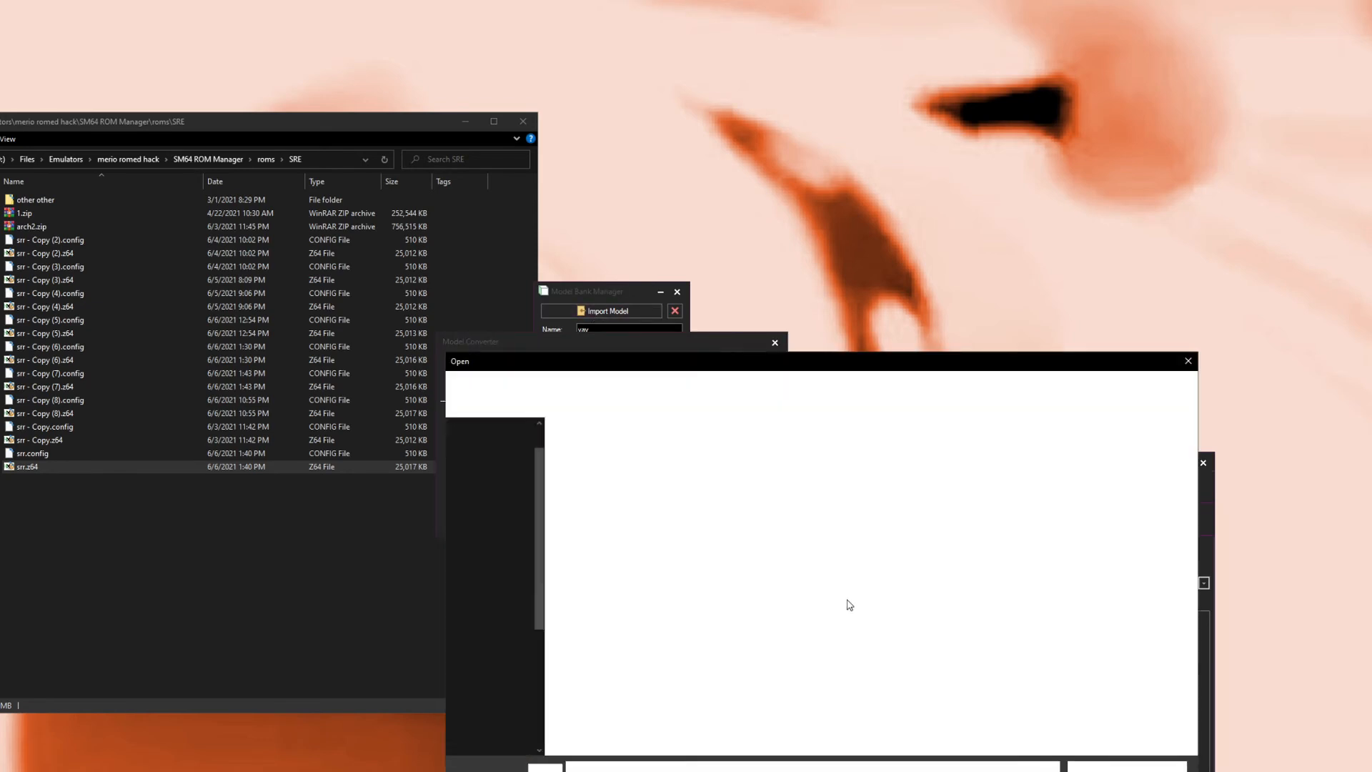
double_click(929, 542)
left_click(746, 454)
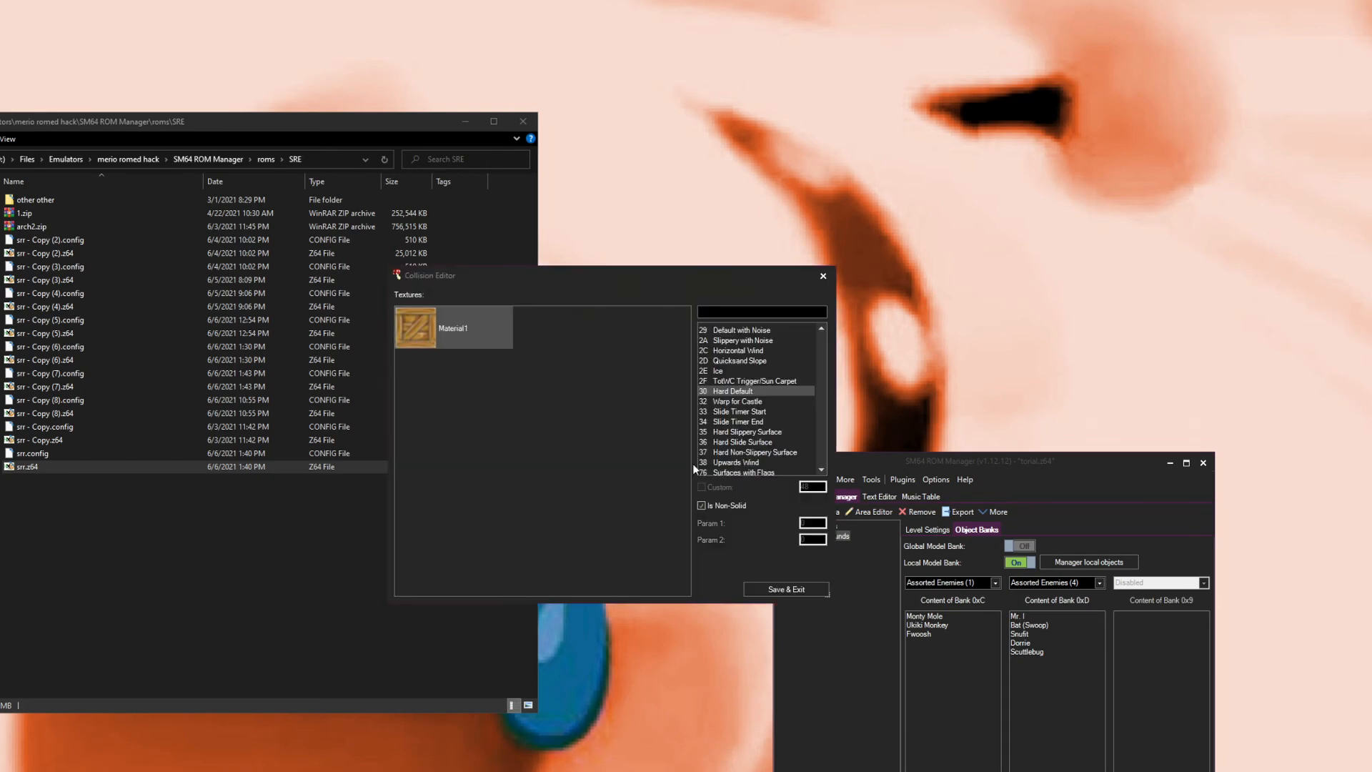
left_click(763, 589)
left_click(774, 344)
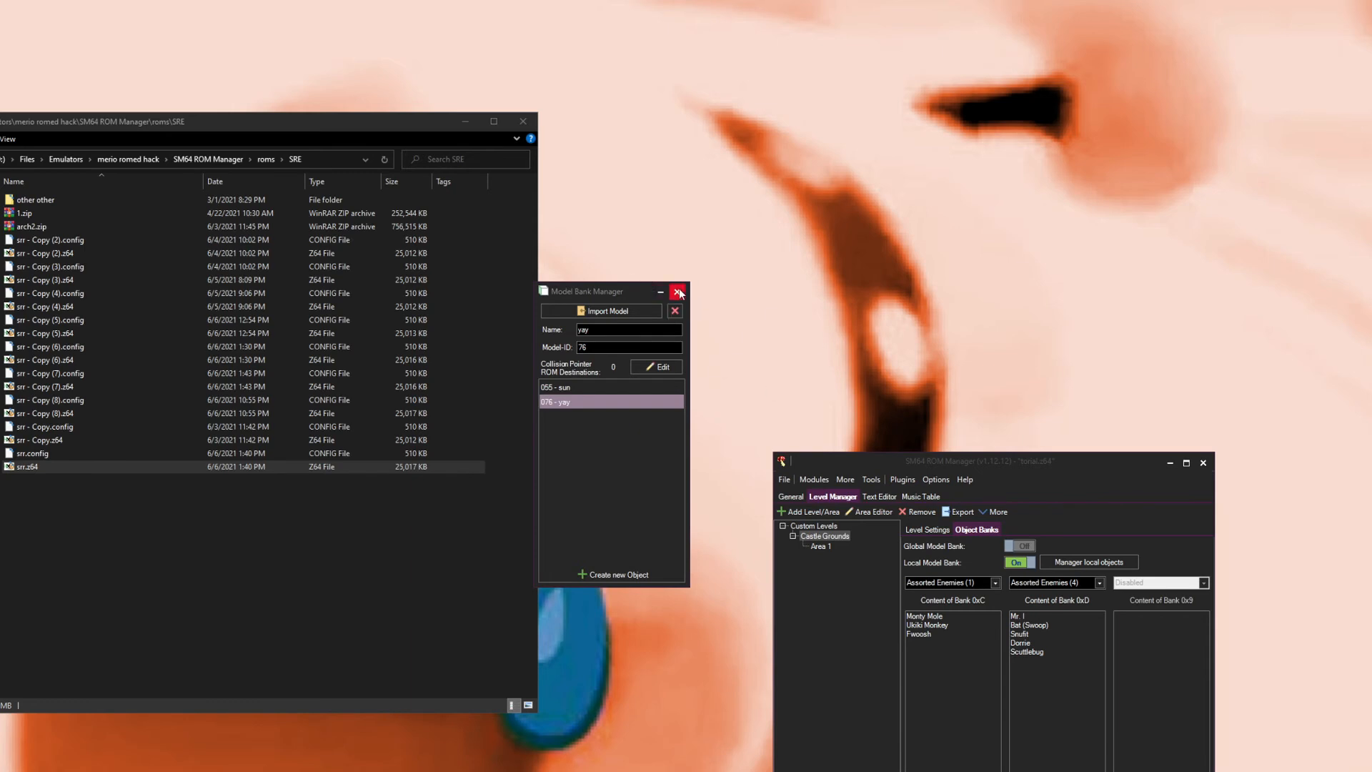
Step: Open Area 1 in the Area Editor, set the Scuttlebug's model ID to 76, and close the editor
left_click(822, 547)
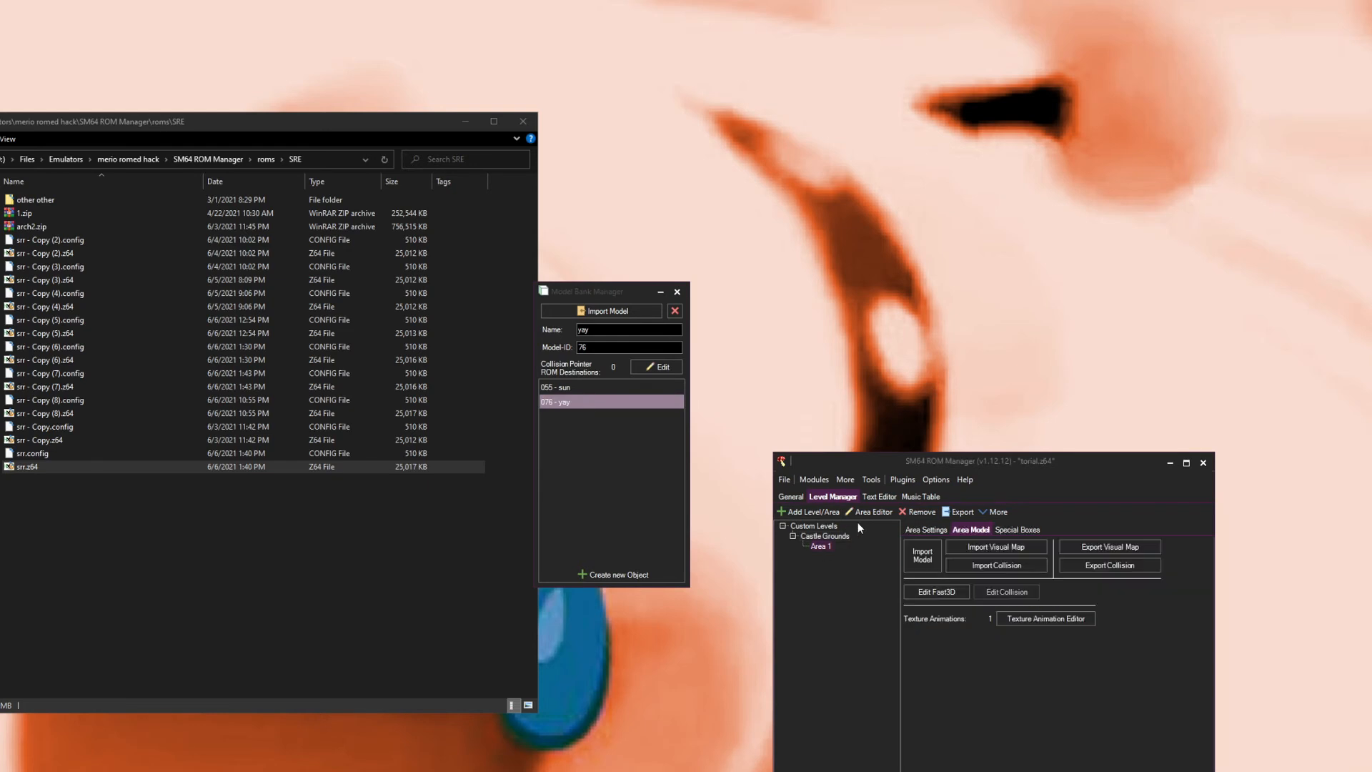
left_click(870, 514)
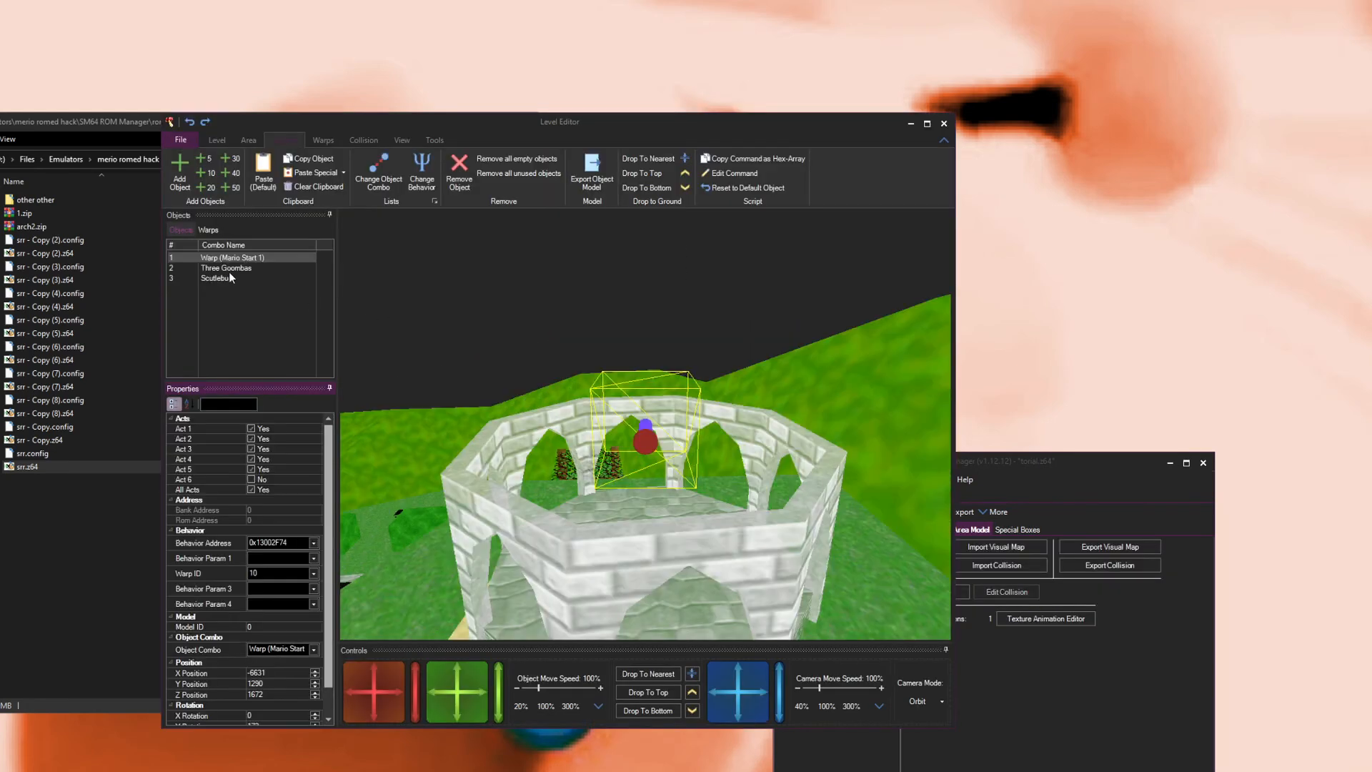
left_click(227, 269)
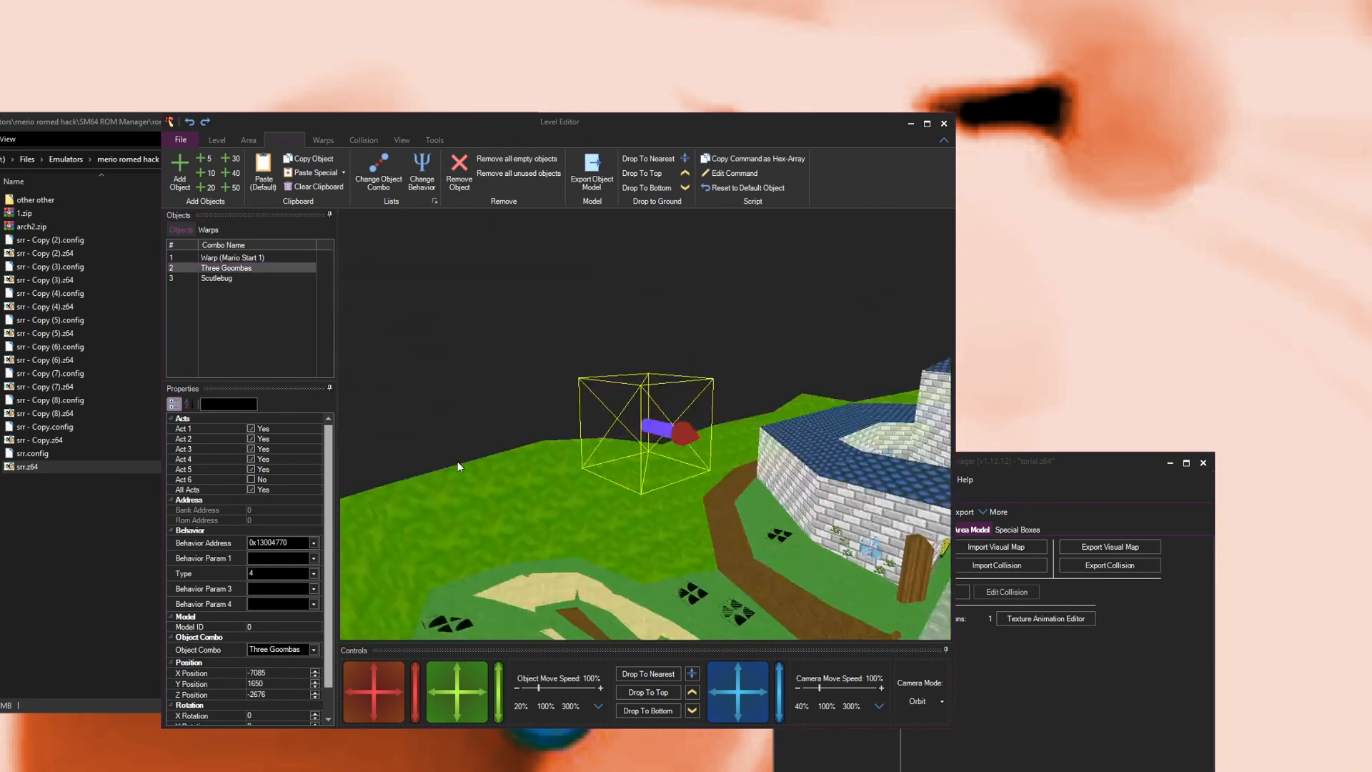
key("Down")
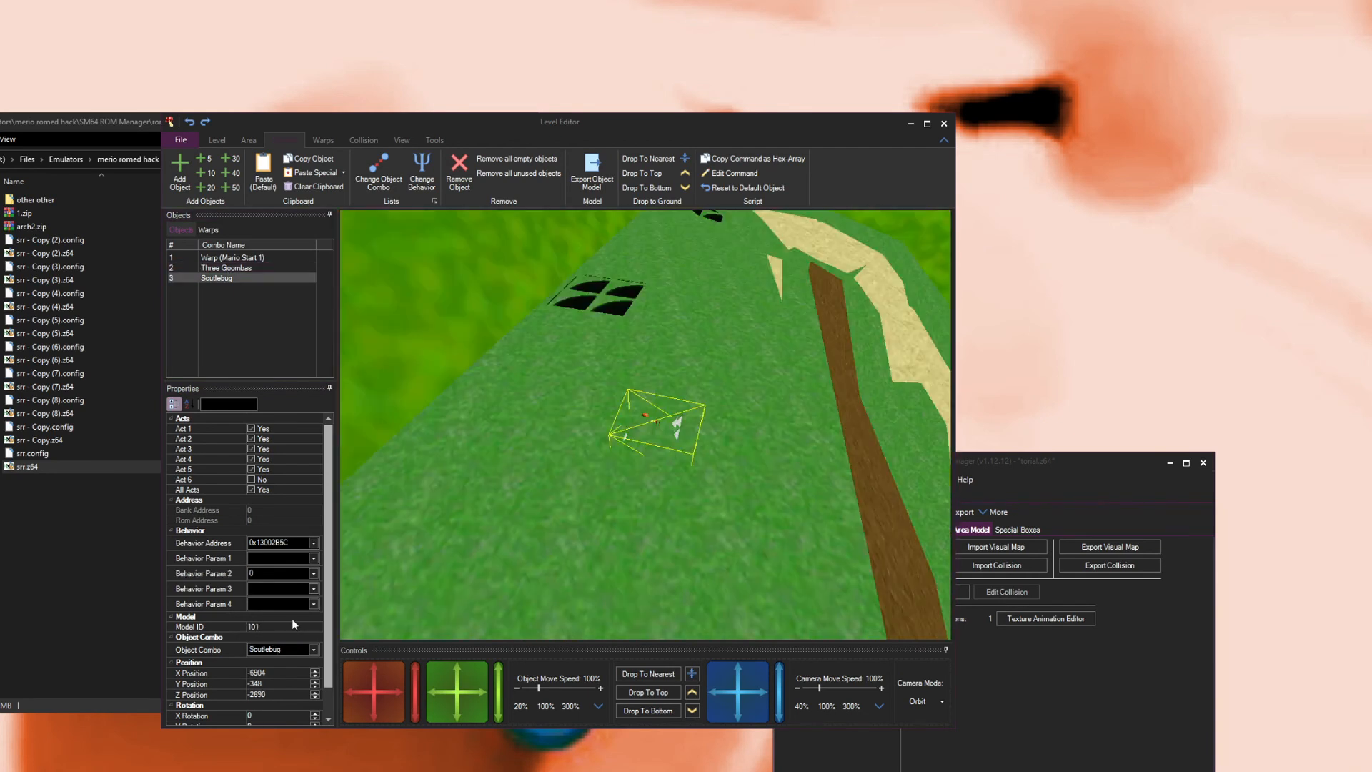
double_click(272, 627)
type("76")
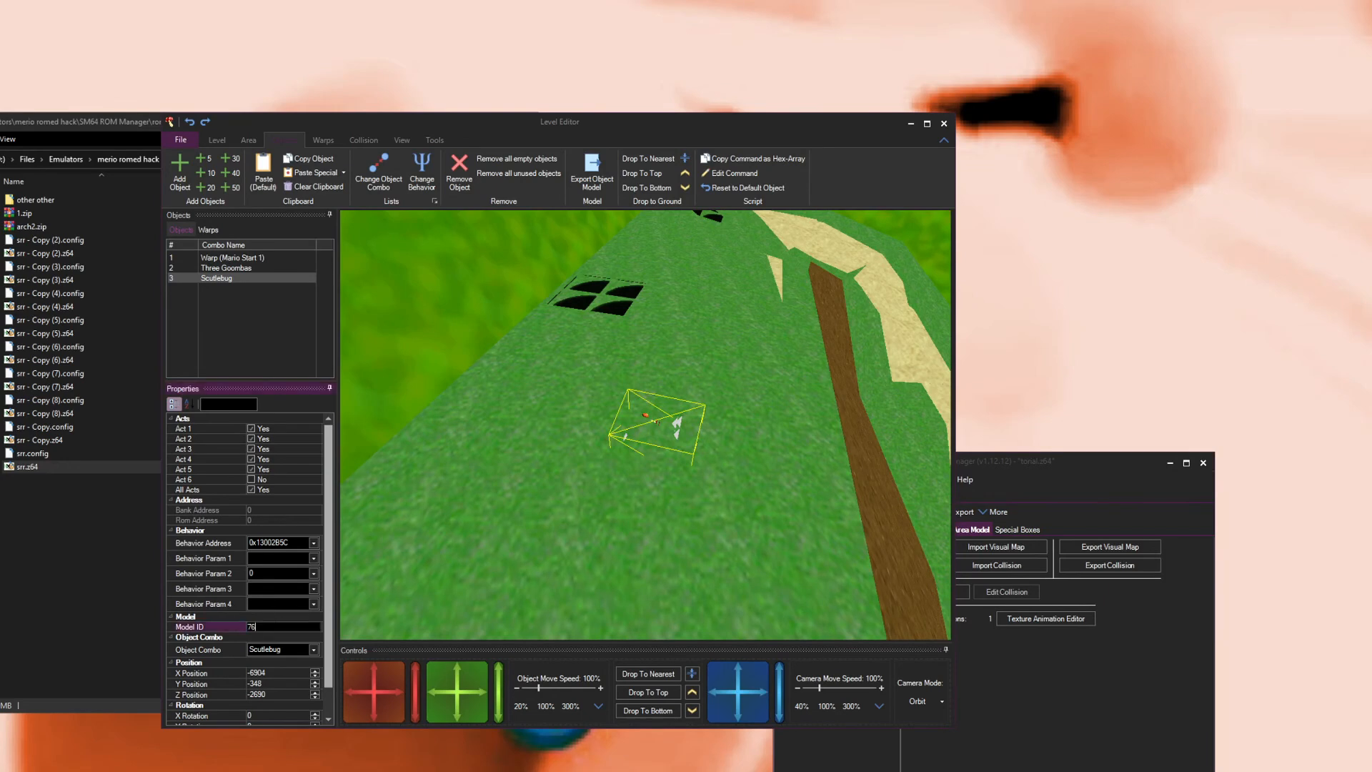
left_click(270, 606)
left_click_drag(729, 460, 665, 441)
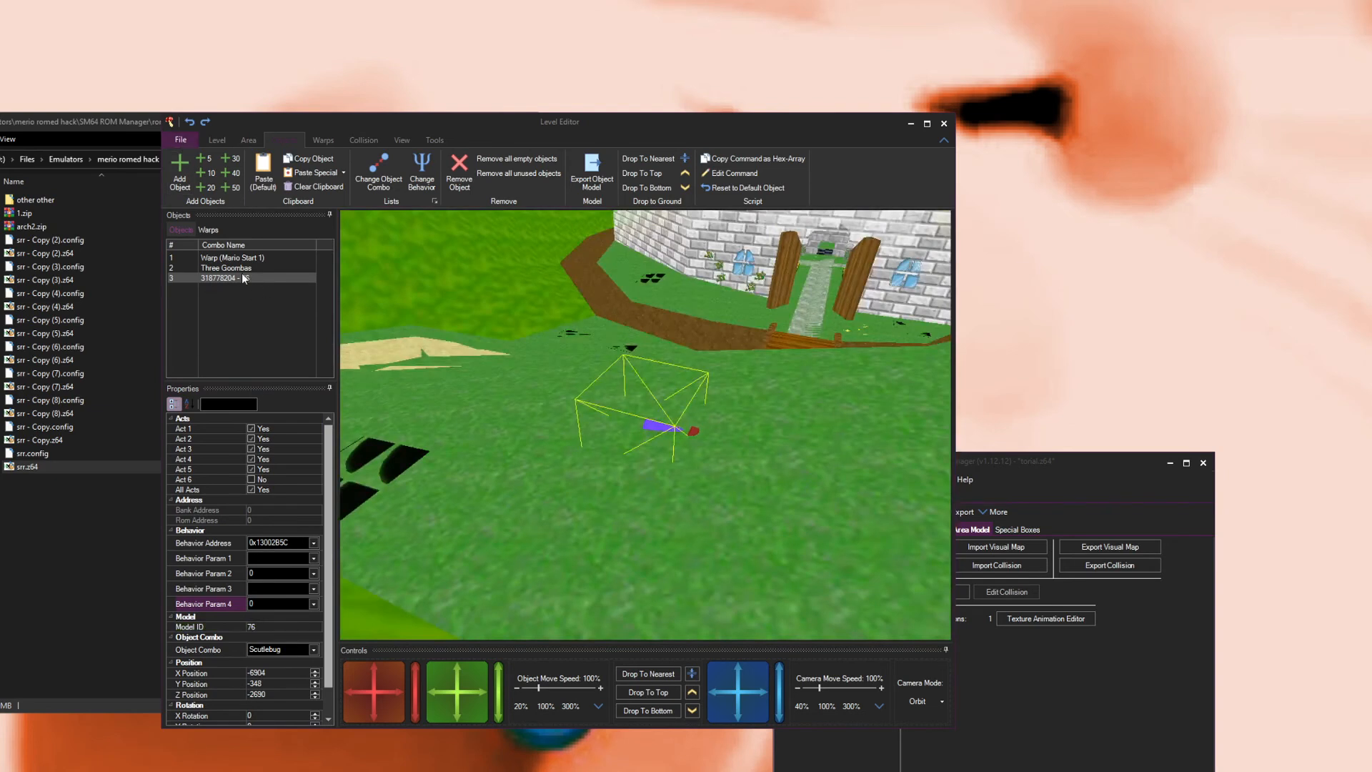
left_click(178, 159)
left_click(945, 124)
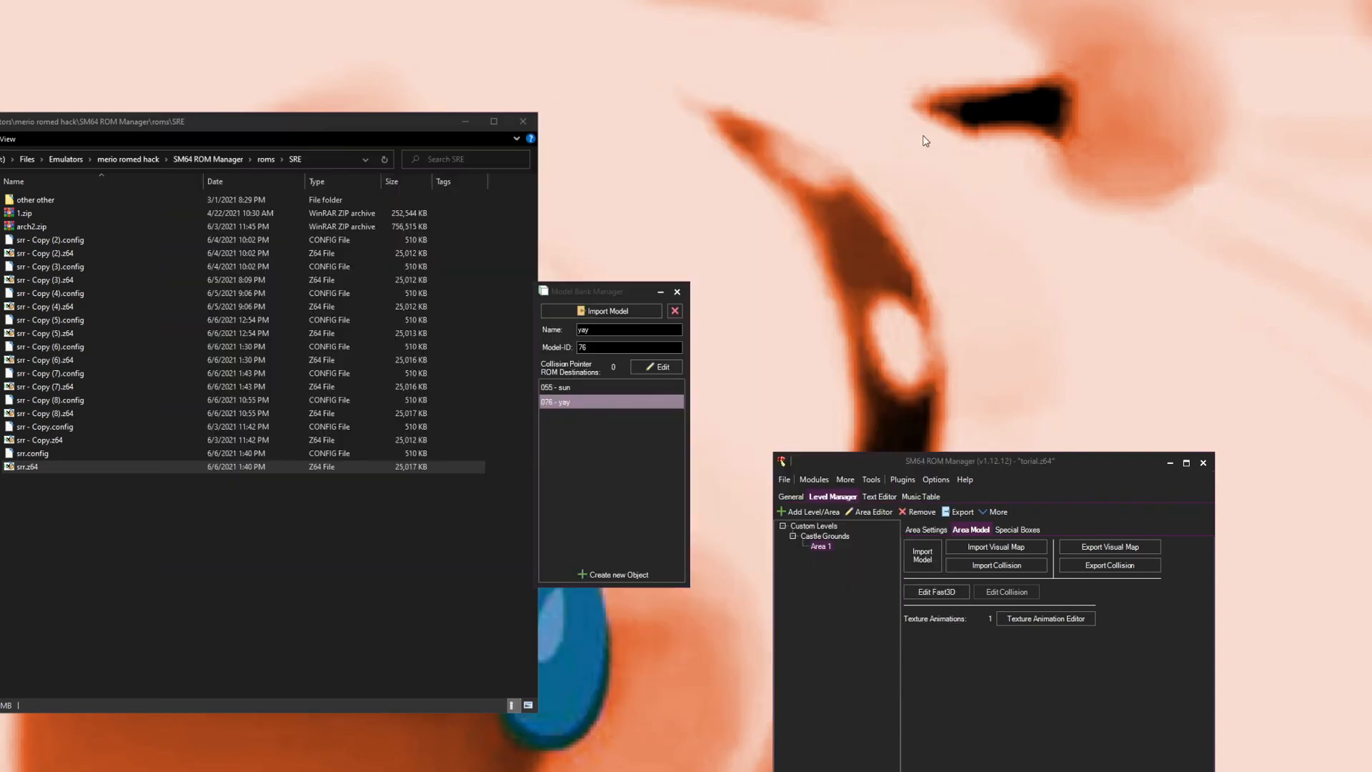
Step: Delete the torial.z64.bak backup file from the roms folder
left_click(265, 158)
left_click_drag(93, 419, 56, 368)
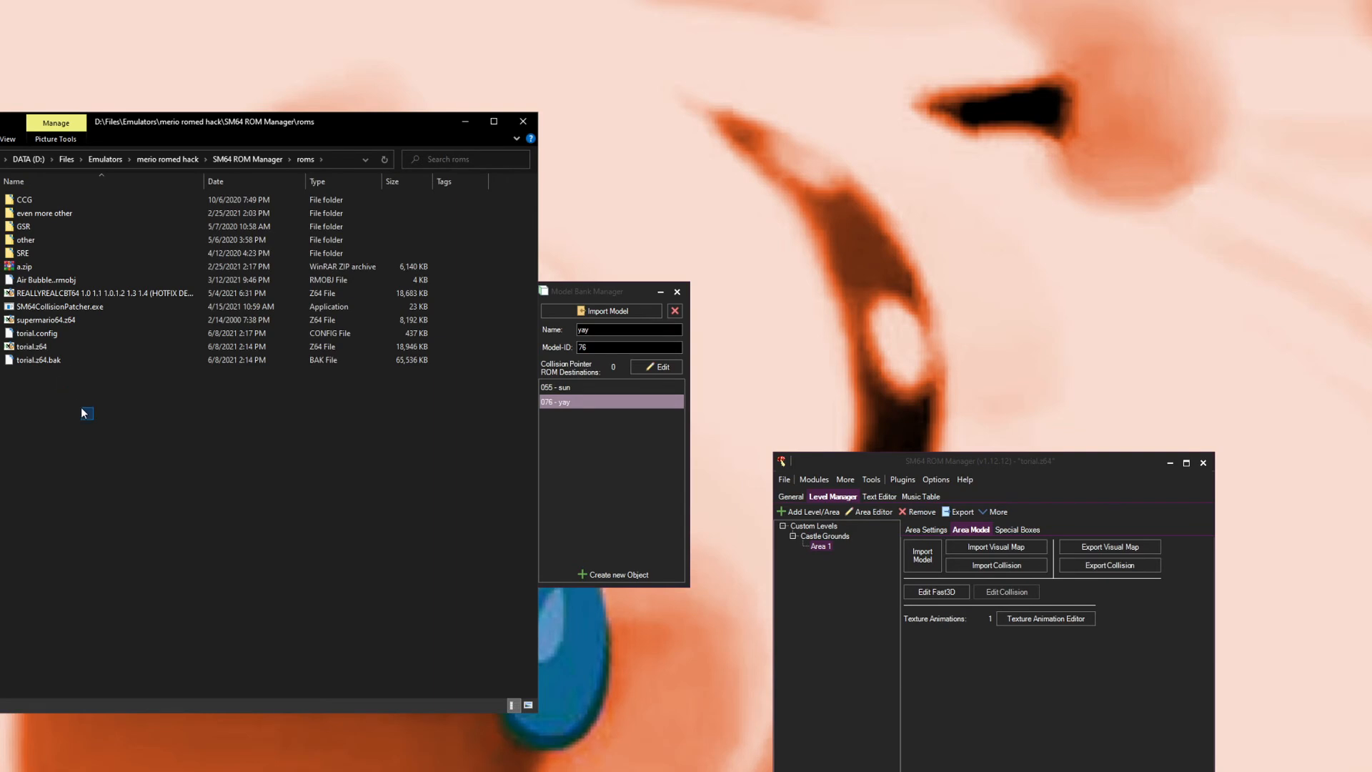
left_click(90, 364)
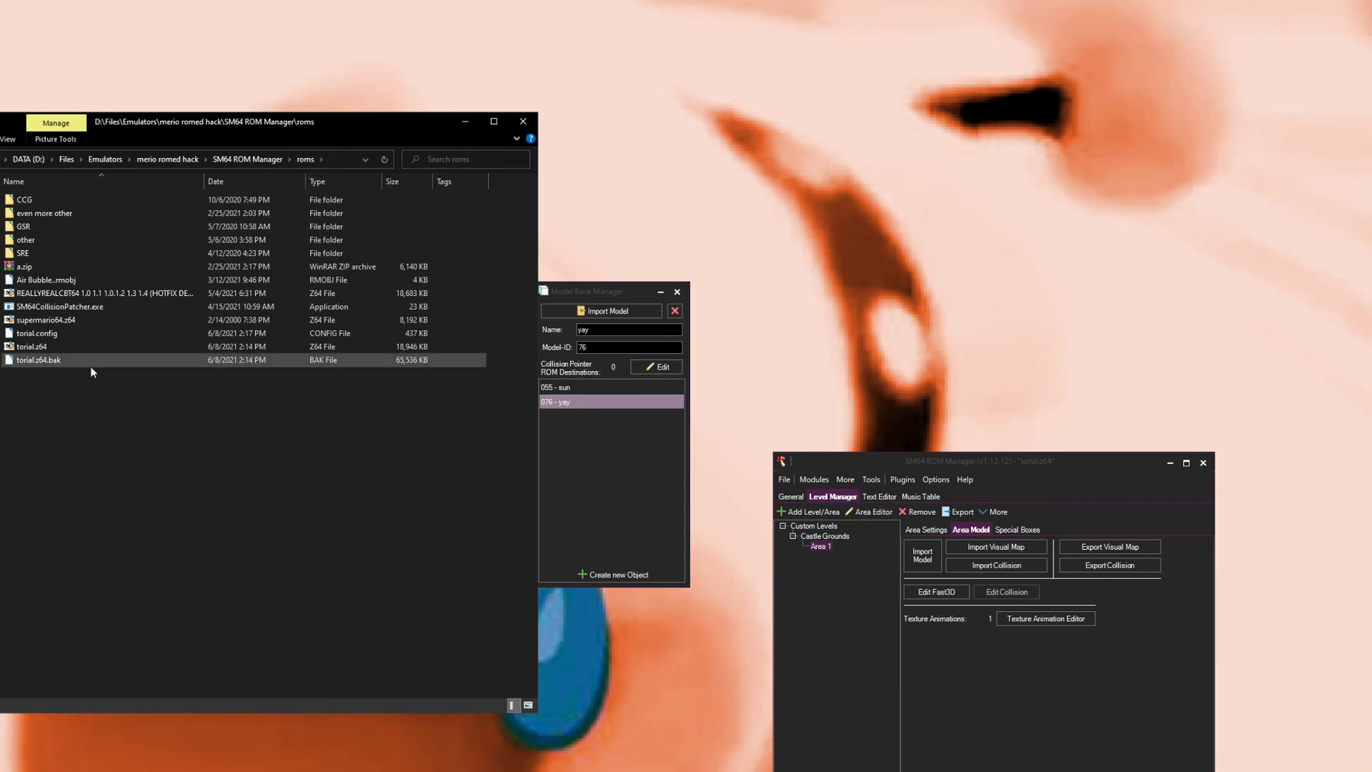
key("Delete")
mouse_move(86, 439)
left_mouse_down()
mouse_move(26, 337)
mouse_move(80, 423)
left_mouse_up()
left_click(643, 491)
left_click_drag(260, 463, 148, 421)
left_click(619, 507)
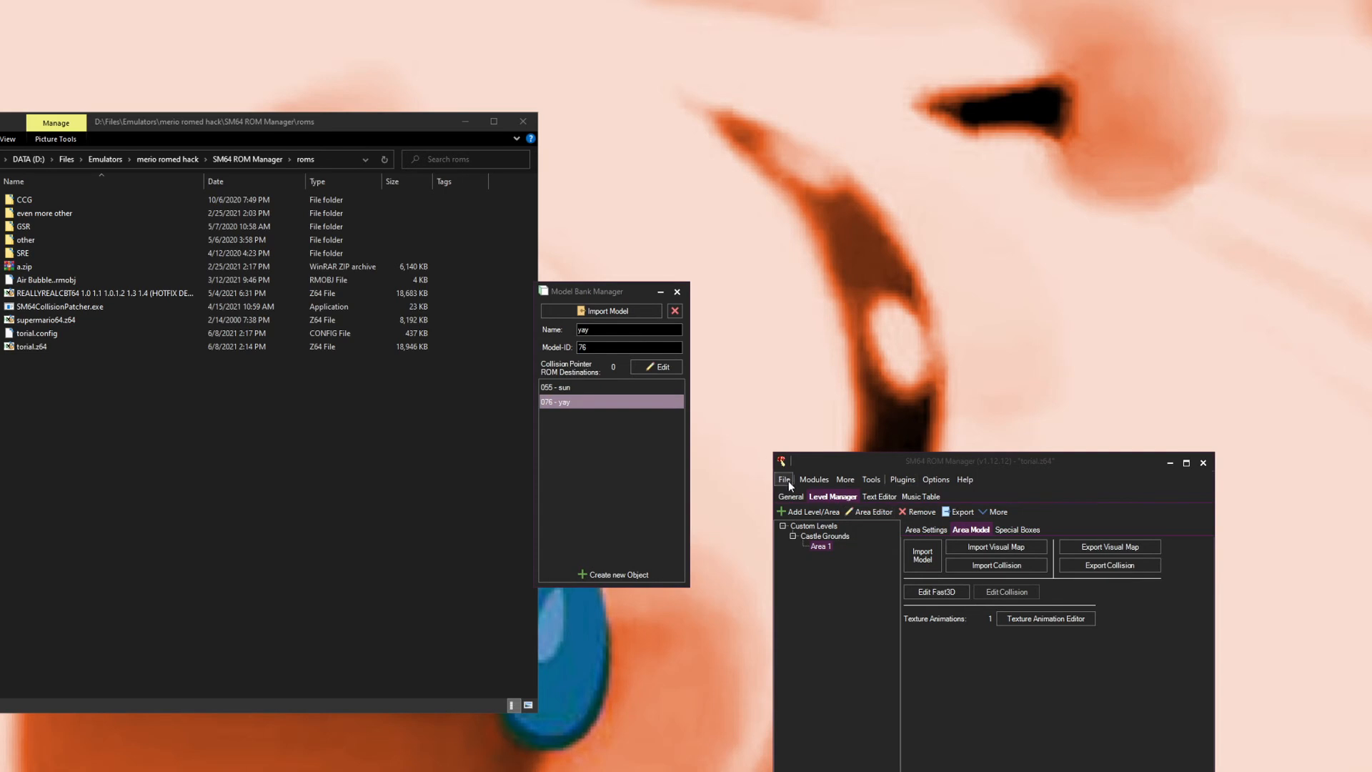
Step: Open the Castle Grounds level in the Level Editor
left_click(856, 512)
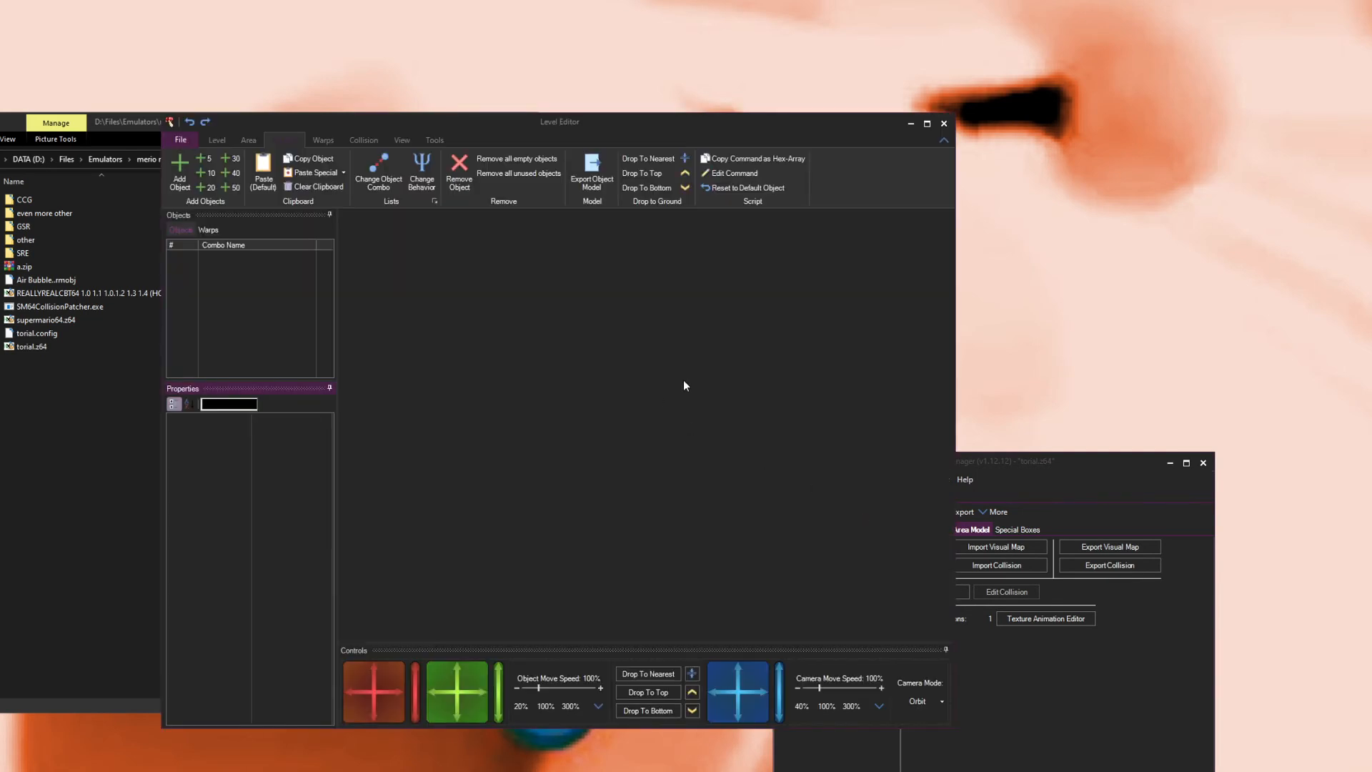
left_click(1065, 514)
left_click(832, 538)
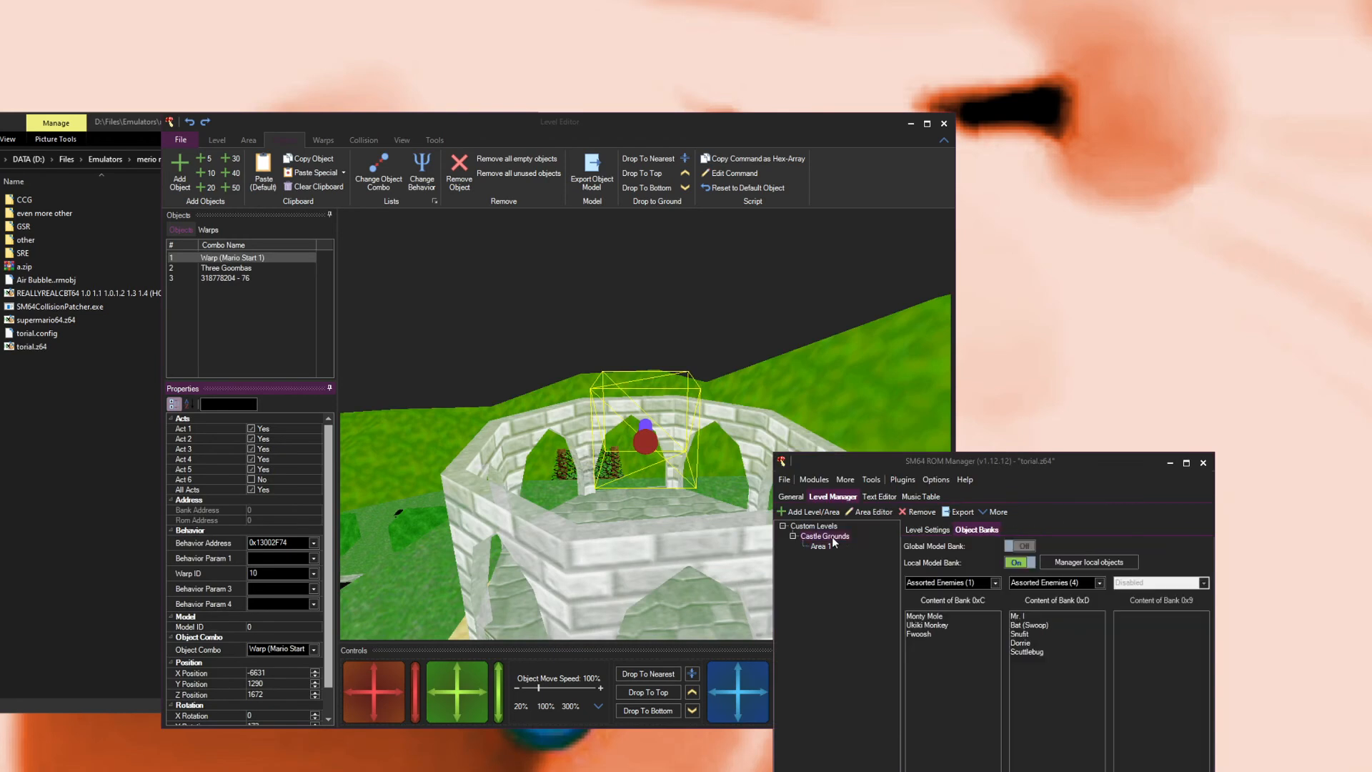
left_click(380, 234)
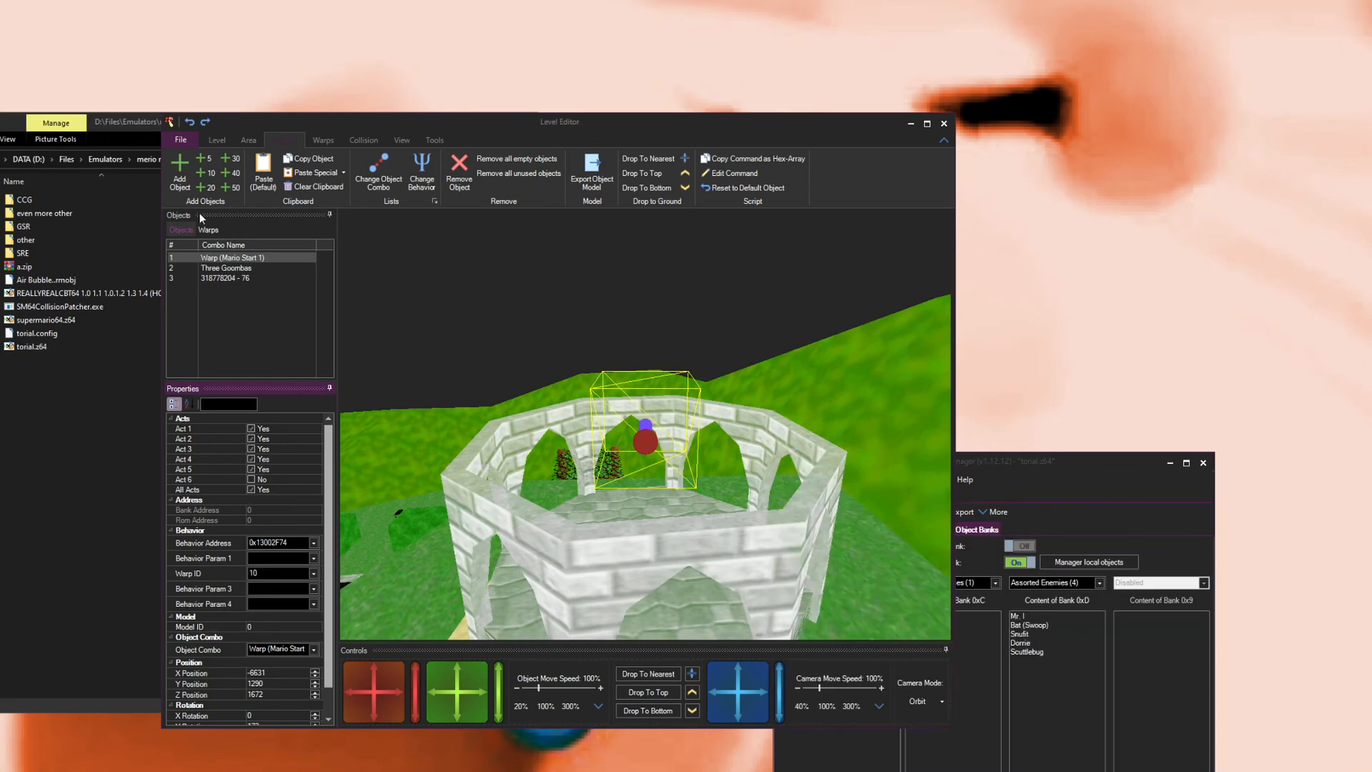
Step: Add a new object set to the Angry Sun from Star Road combo, inspect it in the view, and close the editor
left_click(175, 170)
left_click(269, 650)
scroll(277, 430, "up", 10)
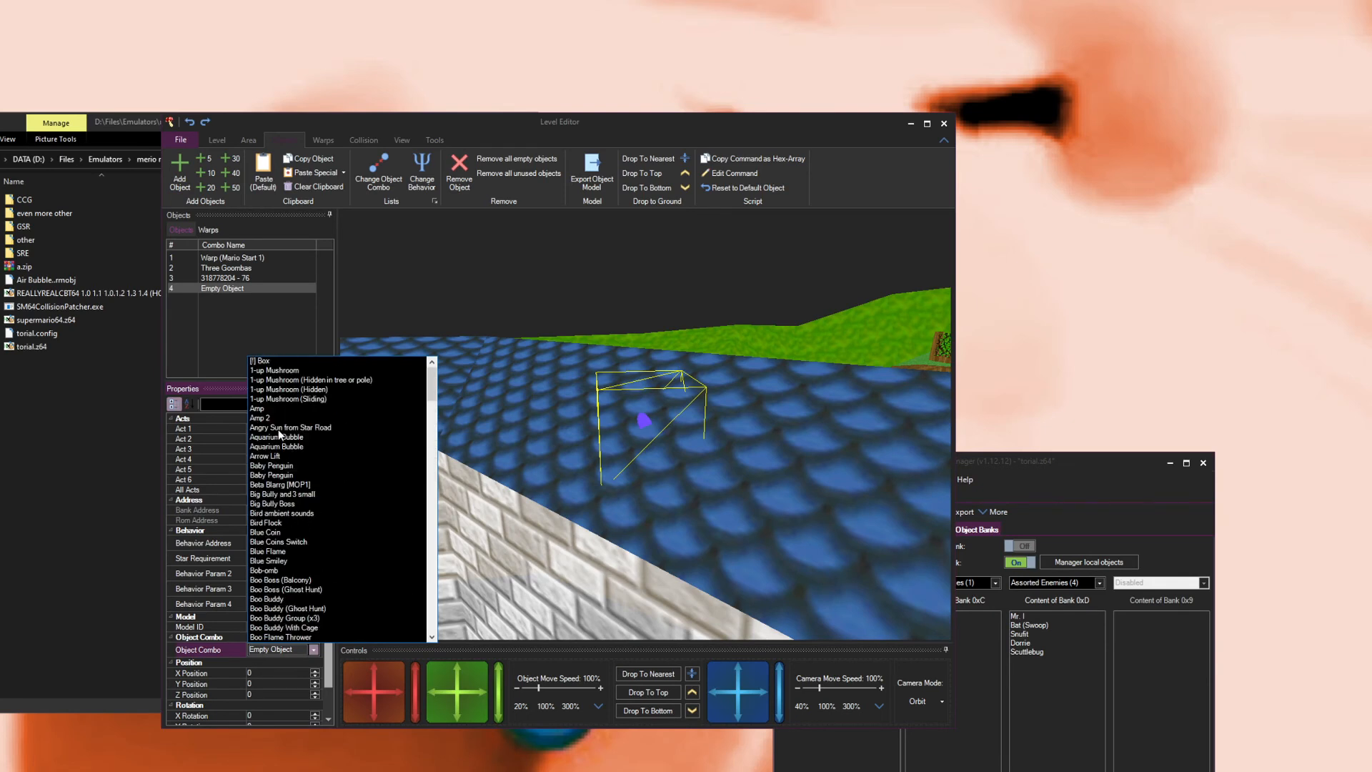
left_click(286, 428)
left_click_drag(680, 435, 526, 438)
left_click_drag(388, 697, 672, 525)
left_click_drag(582, 447, 624, 511)
mouse_move(415, 674)
left_mouse_down()
mouse_move(417, 706)
mouse_move(414, 684)
left_mouse_up()
left_click_drag(577, 543, 568, 457)
left_click_drag(373, 690, 427, 695)
left_click_drag(486, 428, 238, 226)
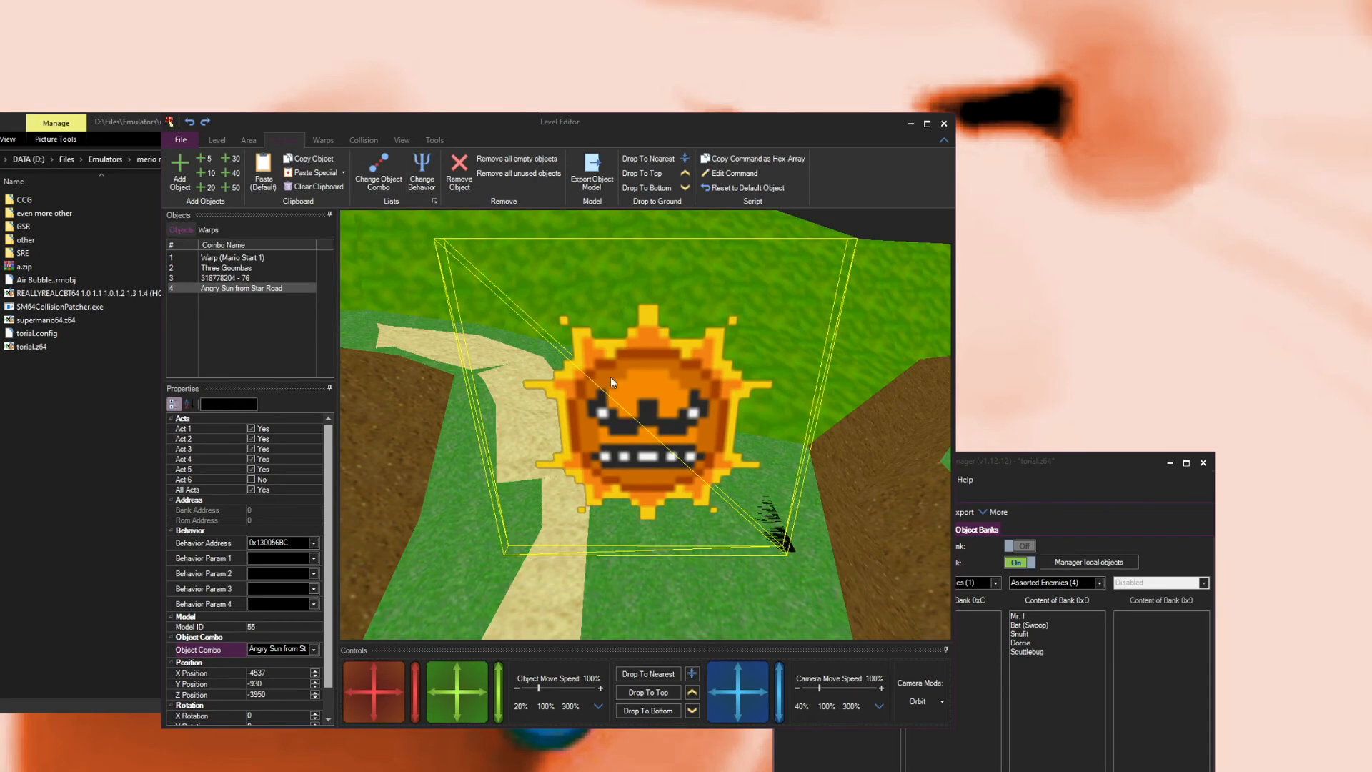
left_click_drag(742, 490, 735, 471)
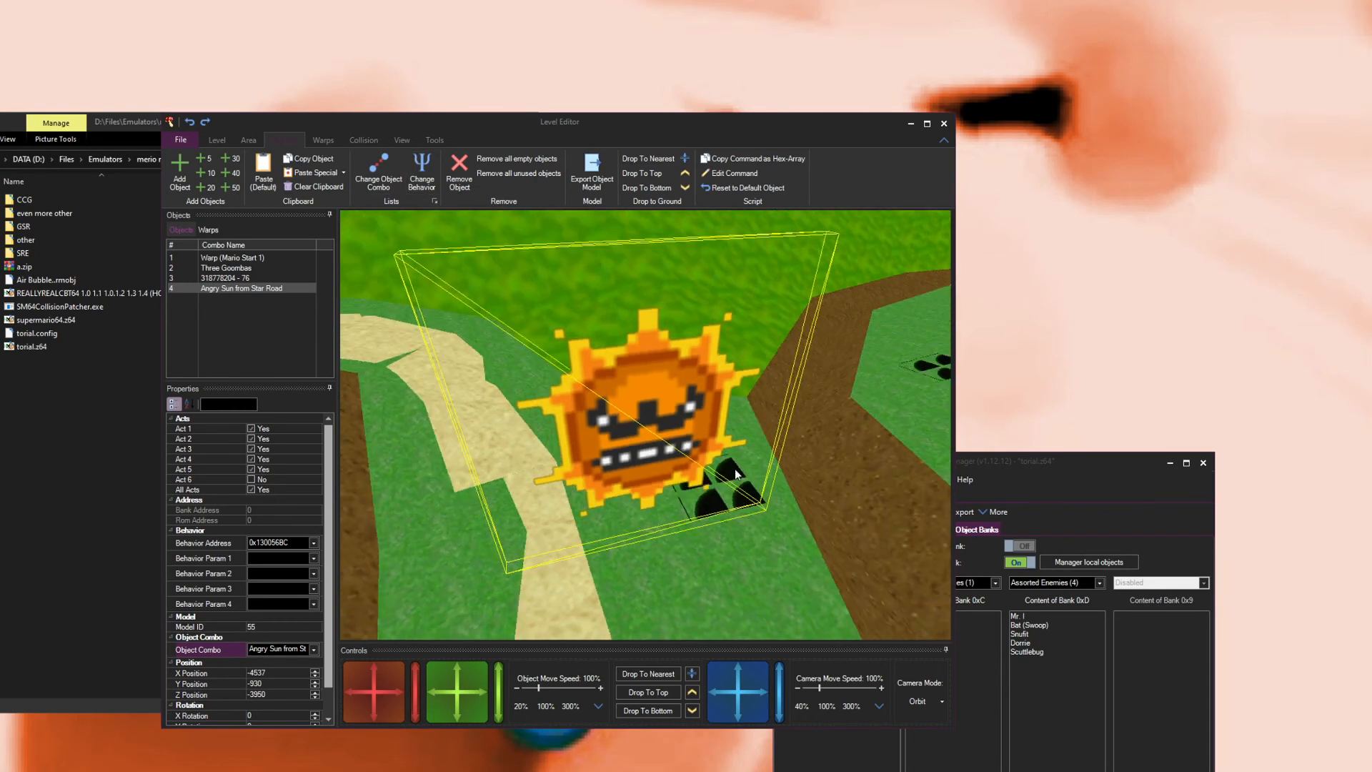
left_click(944, 124)
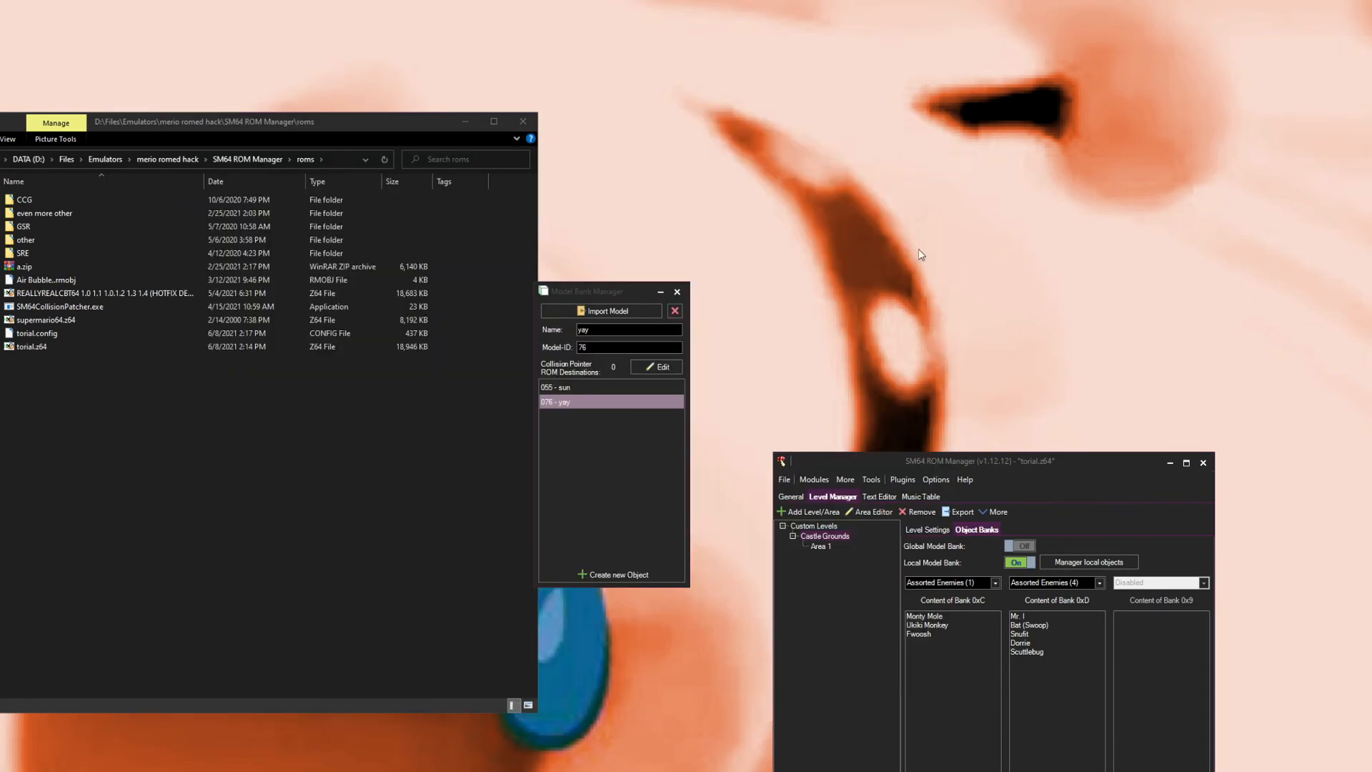
Step: Close the Model Bank Manager, open the Global Model Bank to compare the model bank toggles, and close it
left_click(677, 291)
left_click(819, 481)
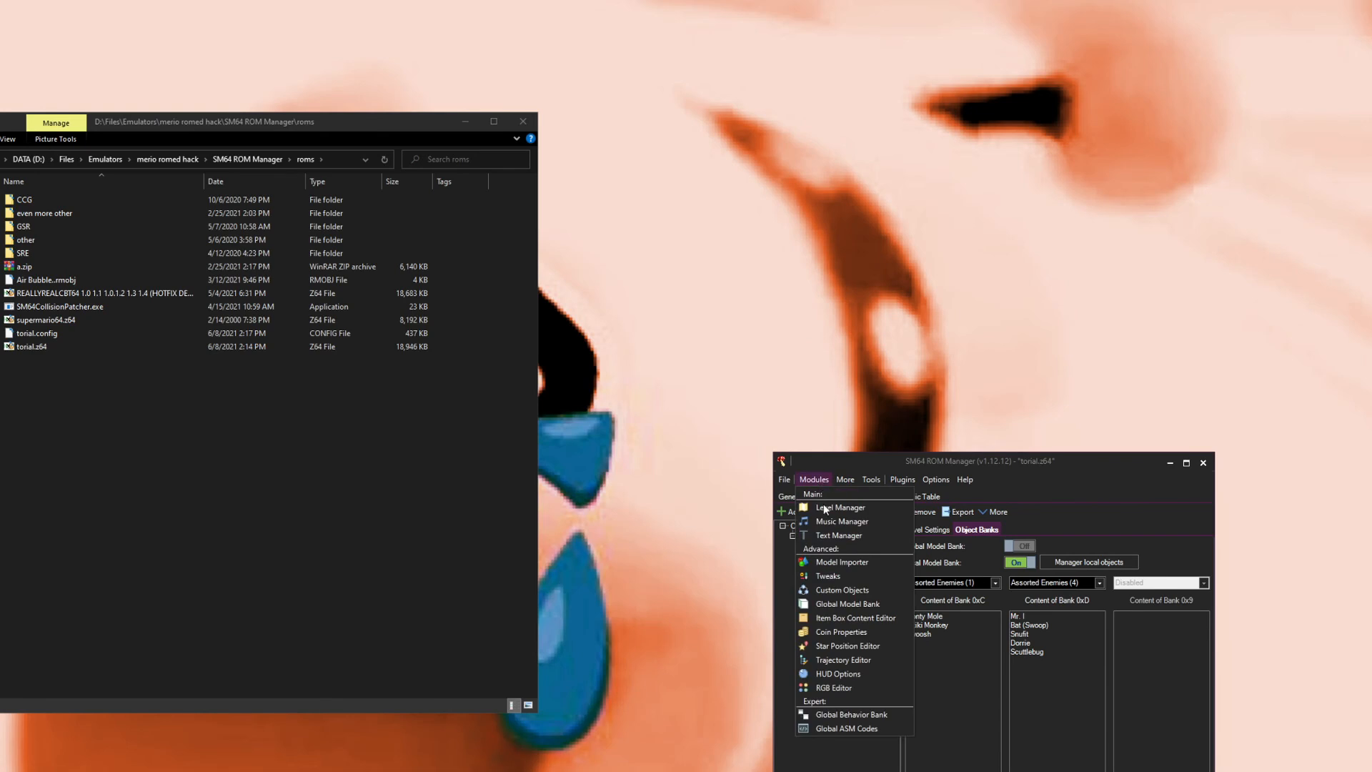
left_click(834, 606)
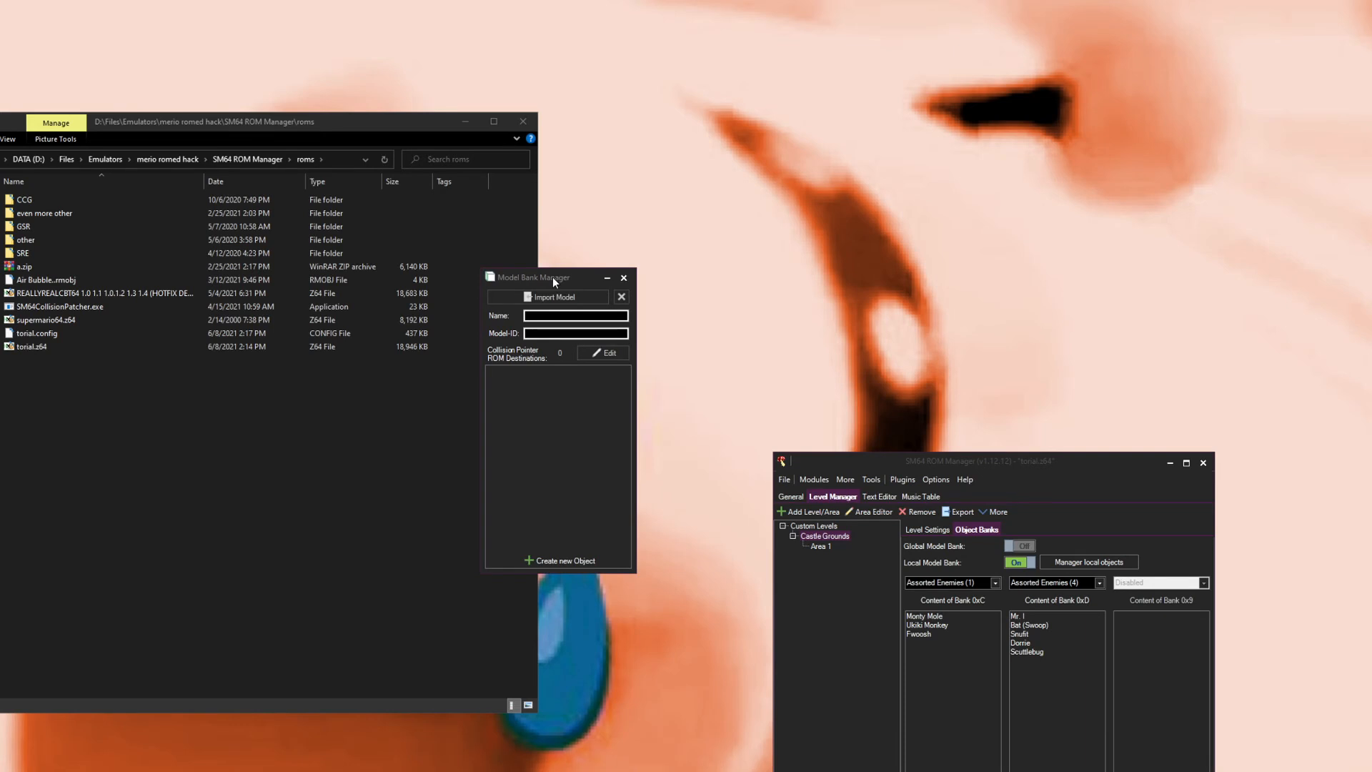
left_click_drag(553, 278, 645, 315)
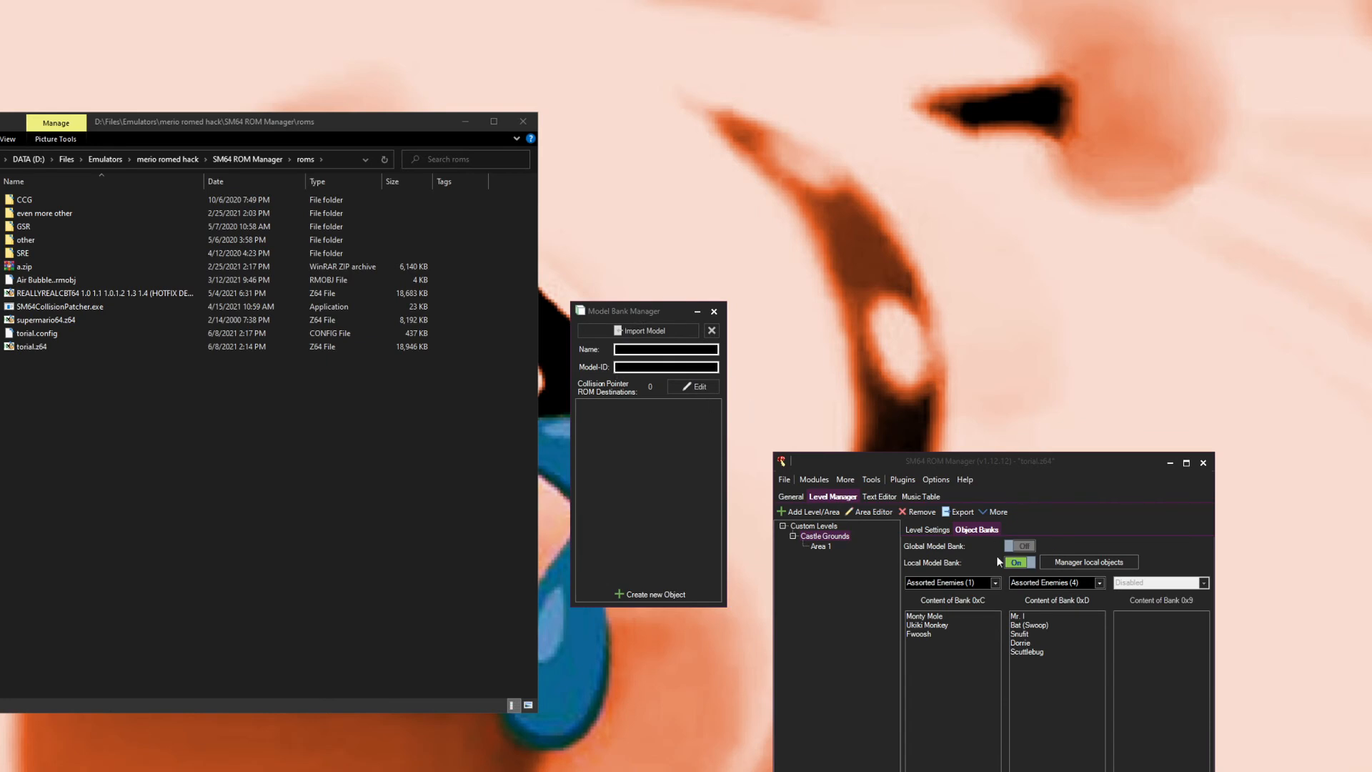
left_click(1017, 558)
left_click(1018, 548)
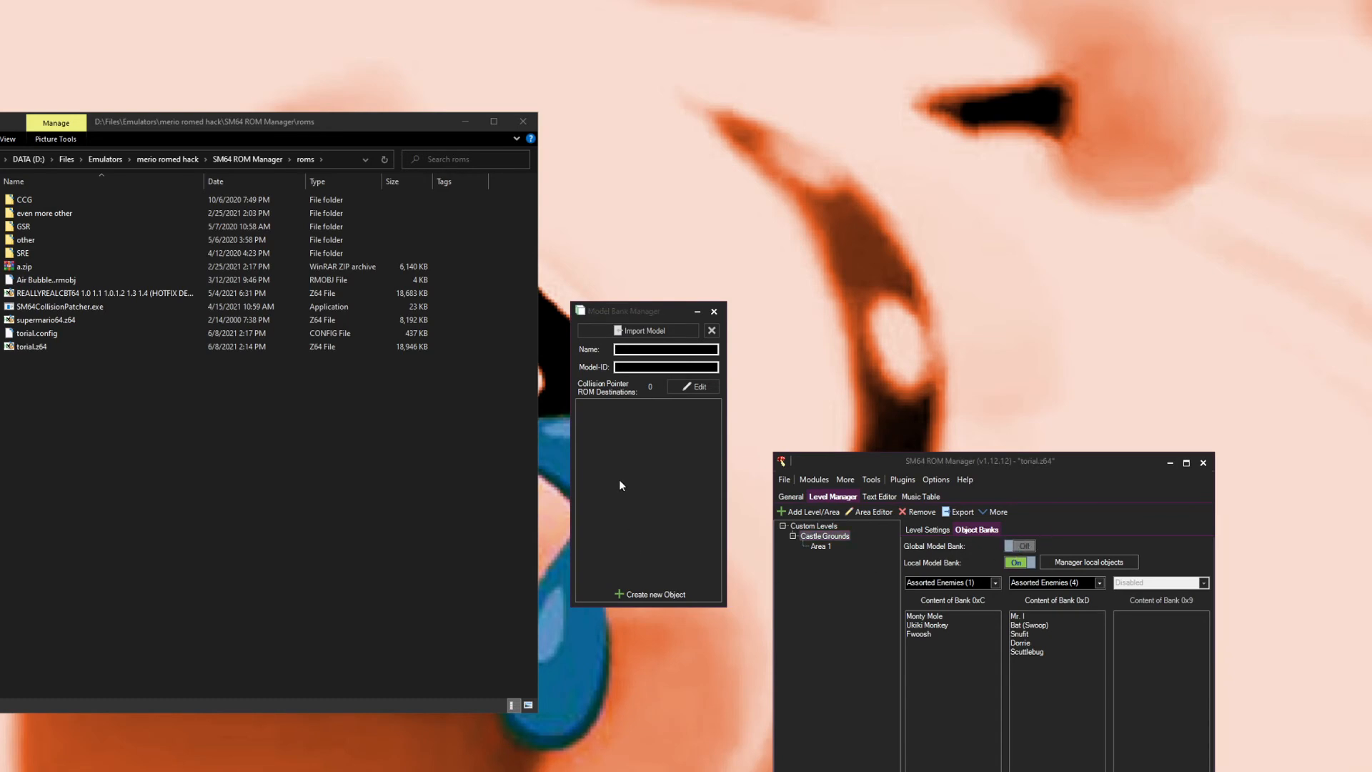
left_click(718, 317)
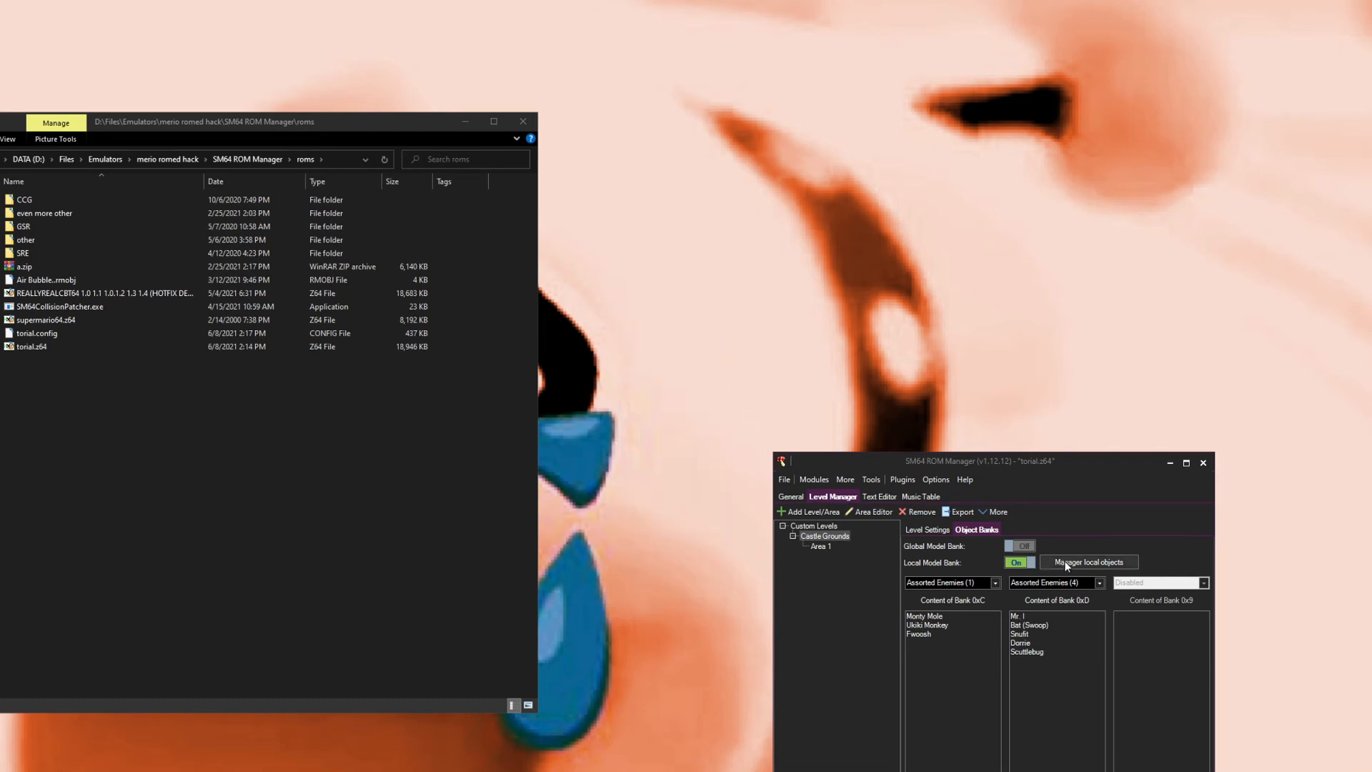
left_click(819, 545)
left_click(860, 514)
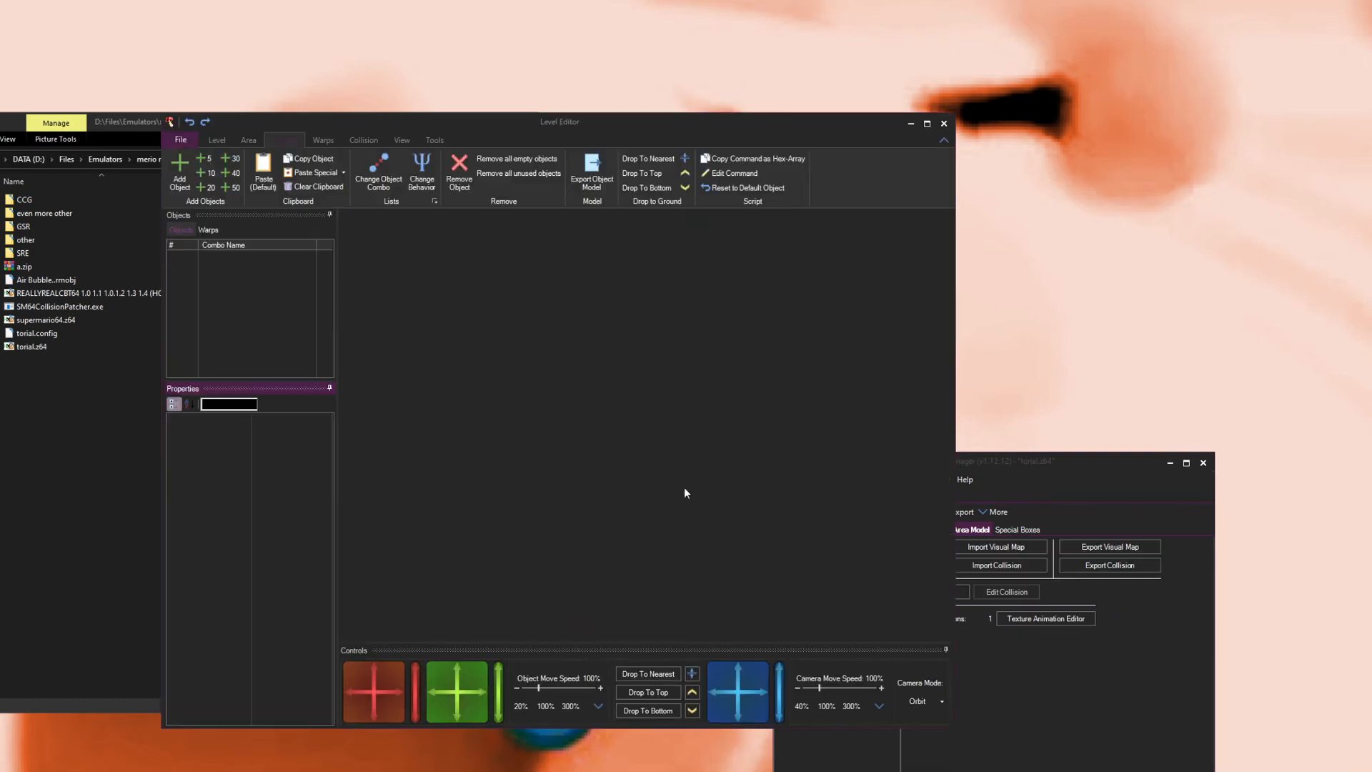
left_click(944, 124)
Step: Launch the ROM in the emulator to test it, then close the emulator
left_click(784, 479)
left_click(814, 522)
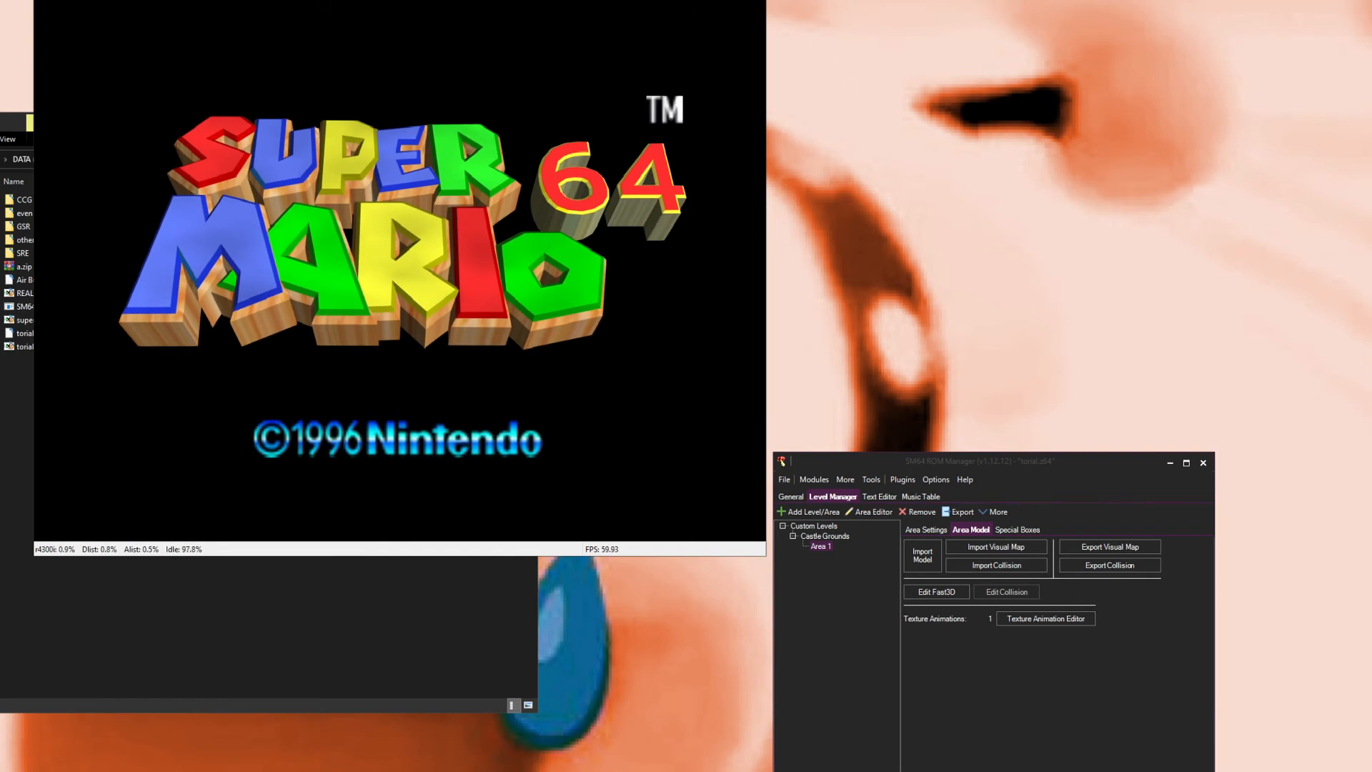
key("alt+F4")
Step: Open Tweaks and apply the Parallel Lakitu Camera tweak without creating an undo patch
left_click(814, 479)
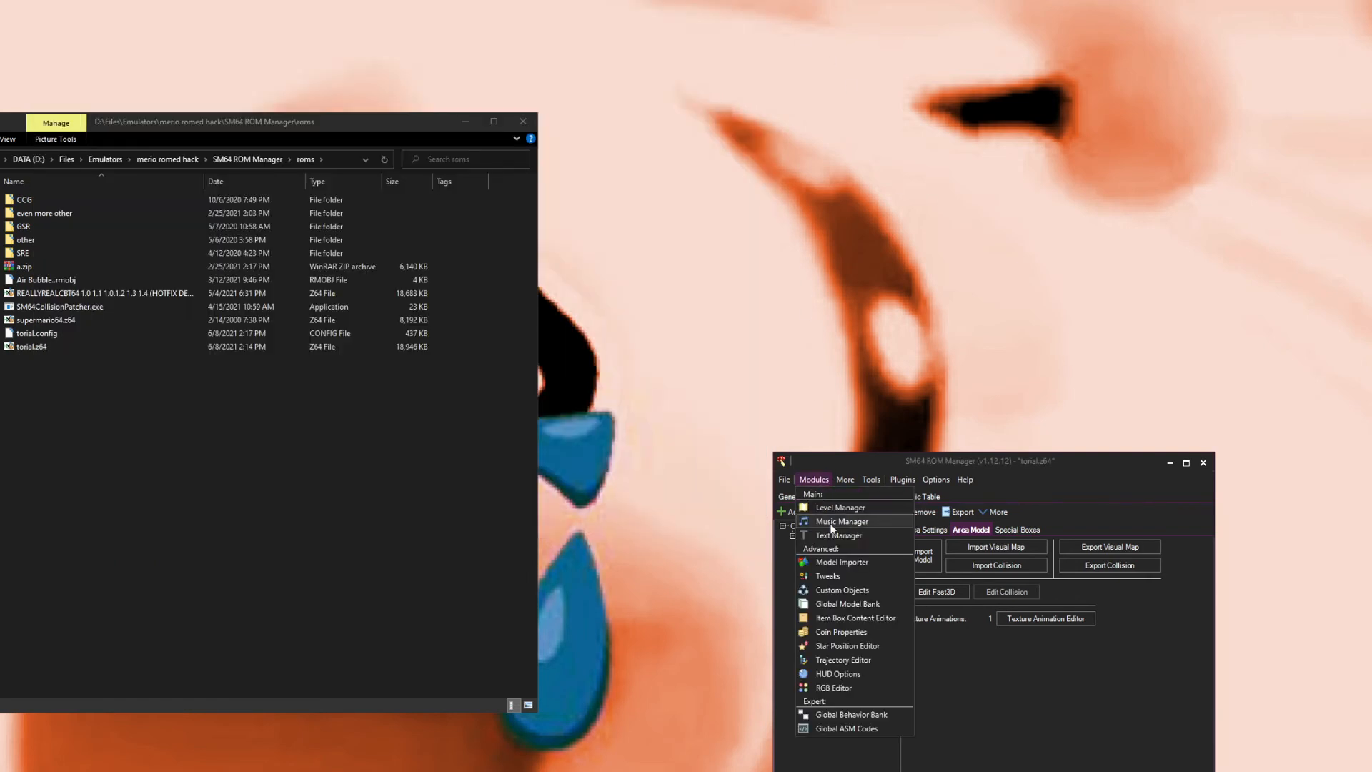
left_click(837, 573)
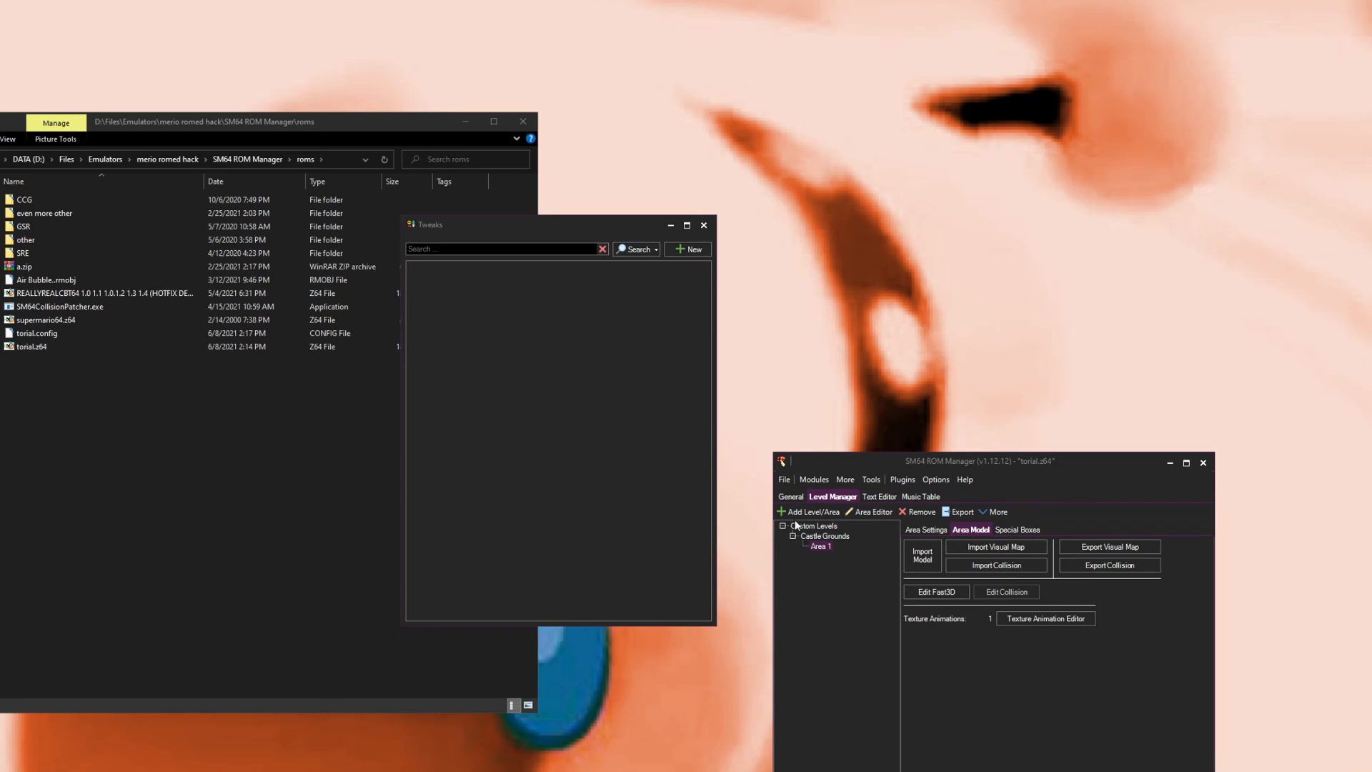
scroll(603, 413, "down", 8)
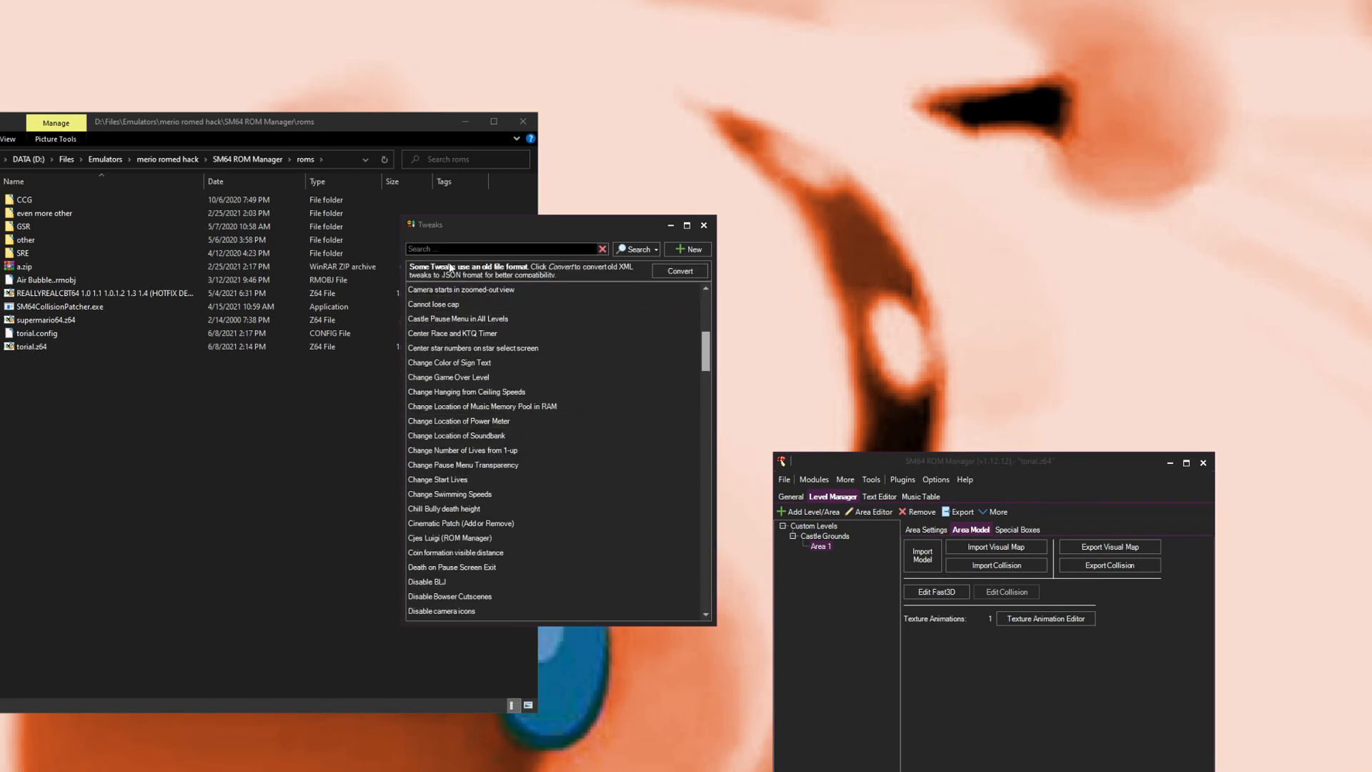
scroll(477, 437, "down", 3)
scroll(476, 437, "down", 15)
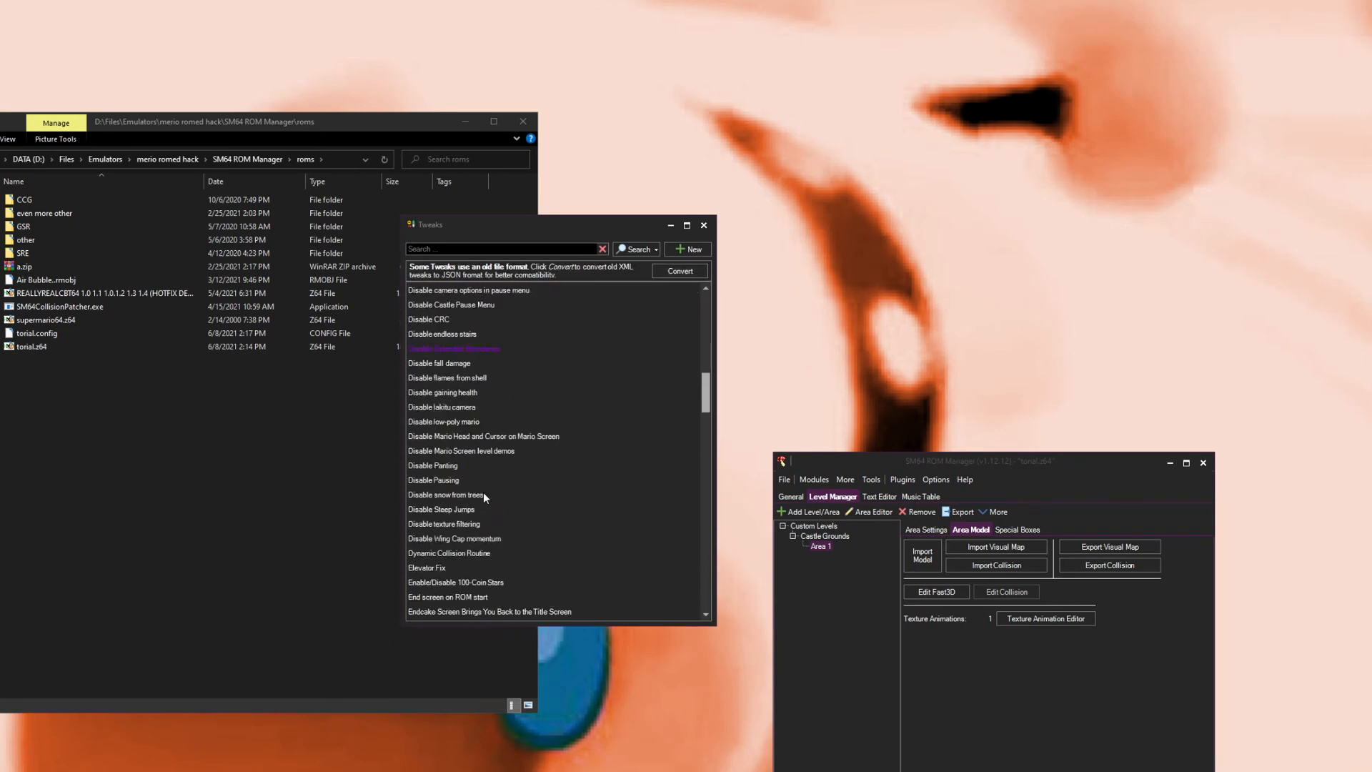
scroll(514, 457, "down", 8)
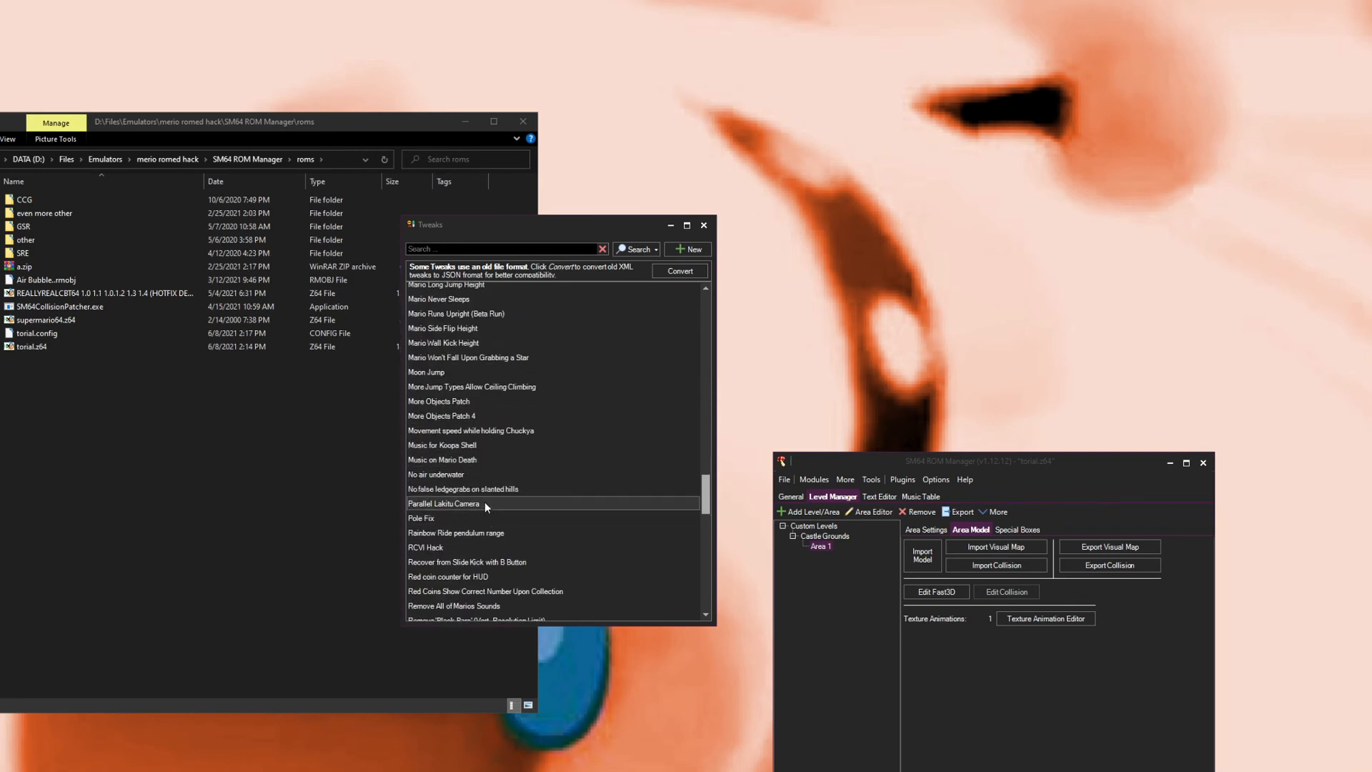
left_click(485, 504)
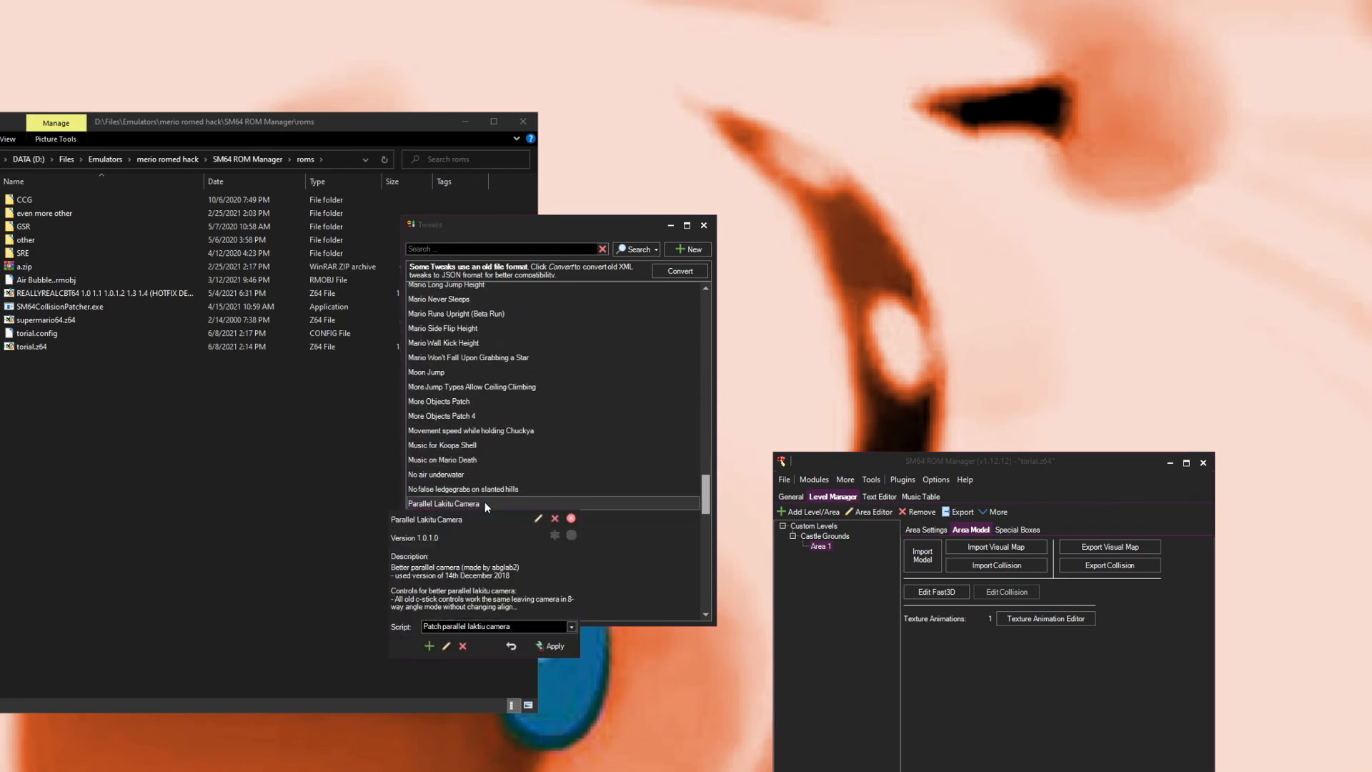
left_click(551, 647)
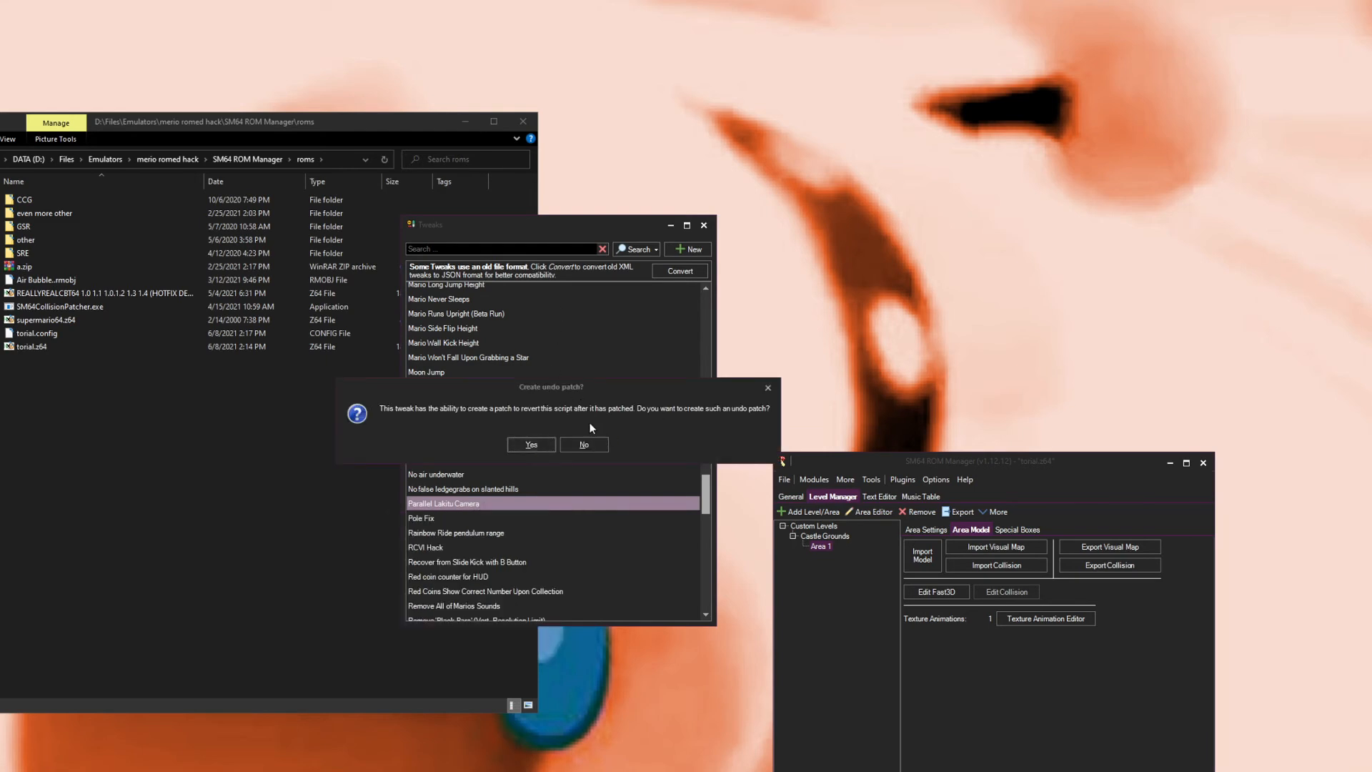
left_click(584, 442)
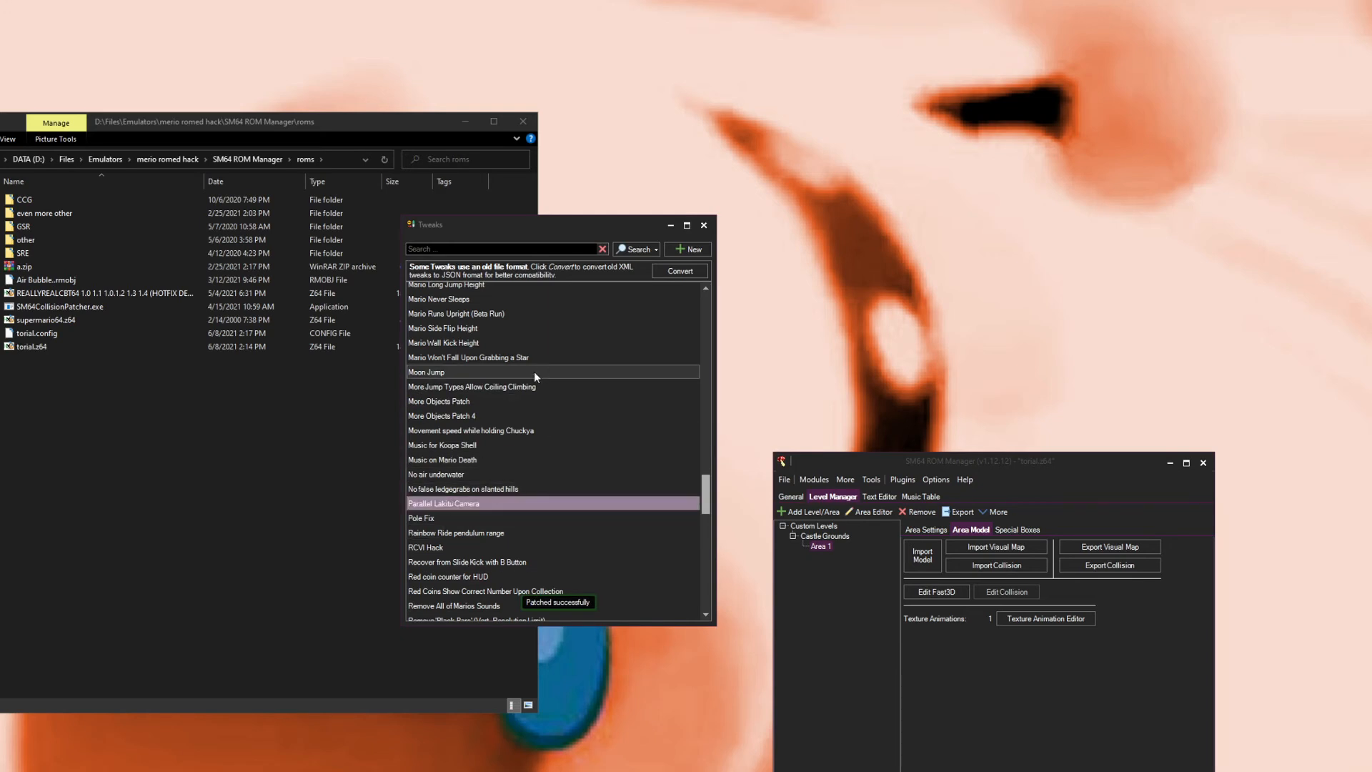
Step: Apply the Skip Mario Screen (Console Compatible) tweak
left_click(525, 502)
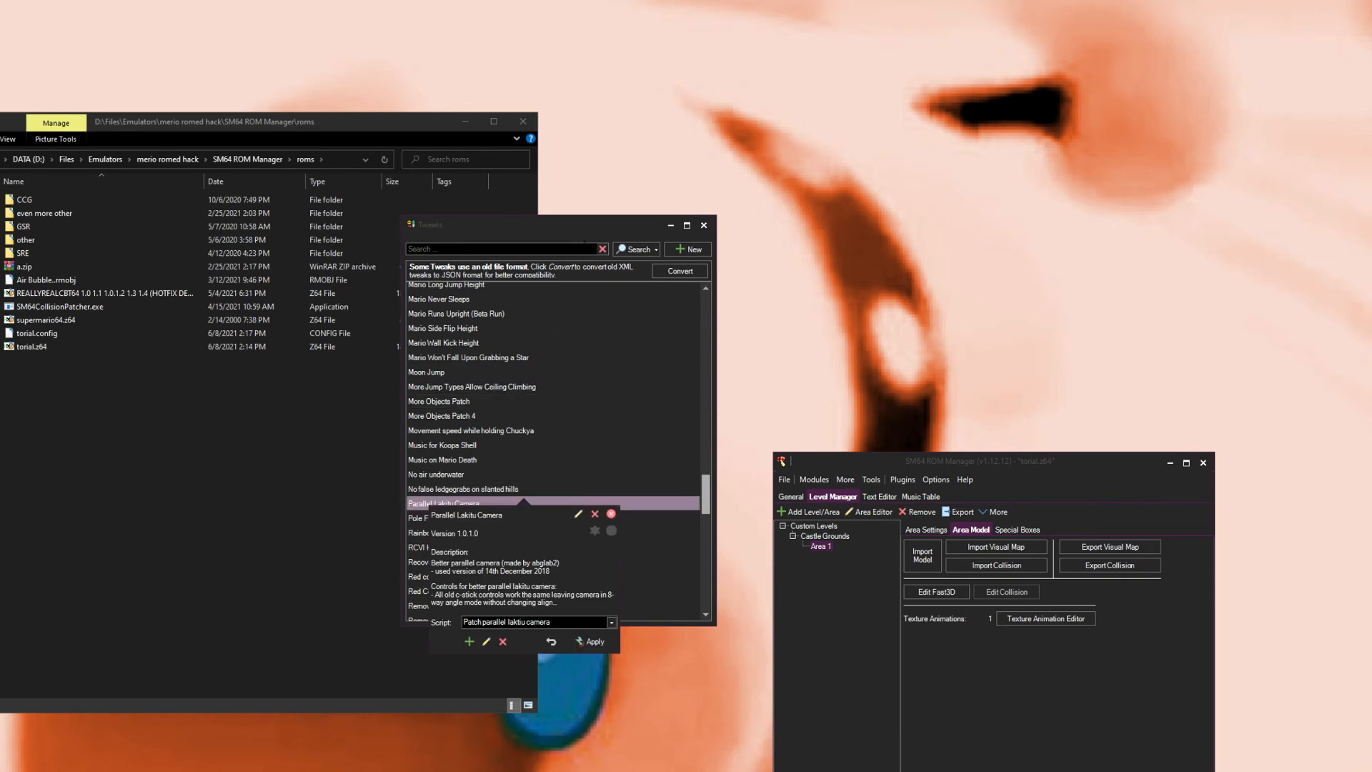
scroll(495, 534, "down", 2)
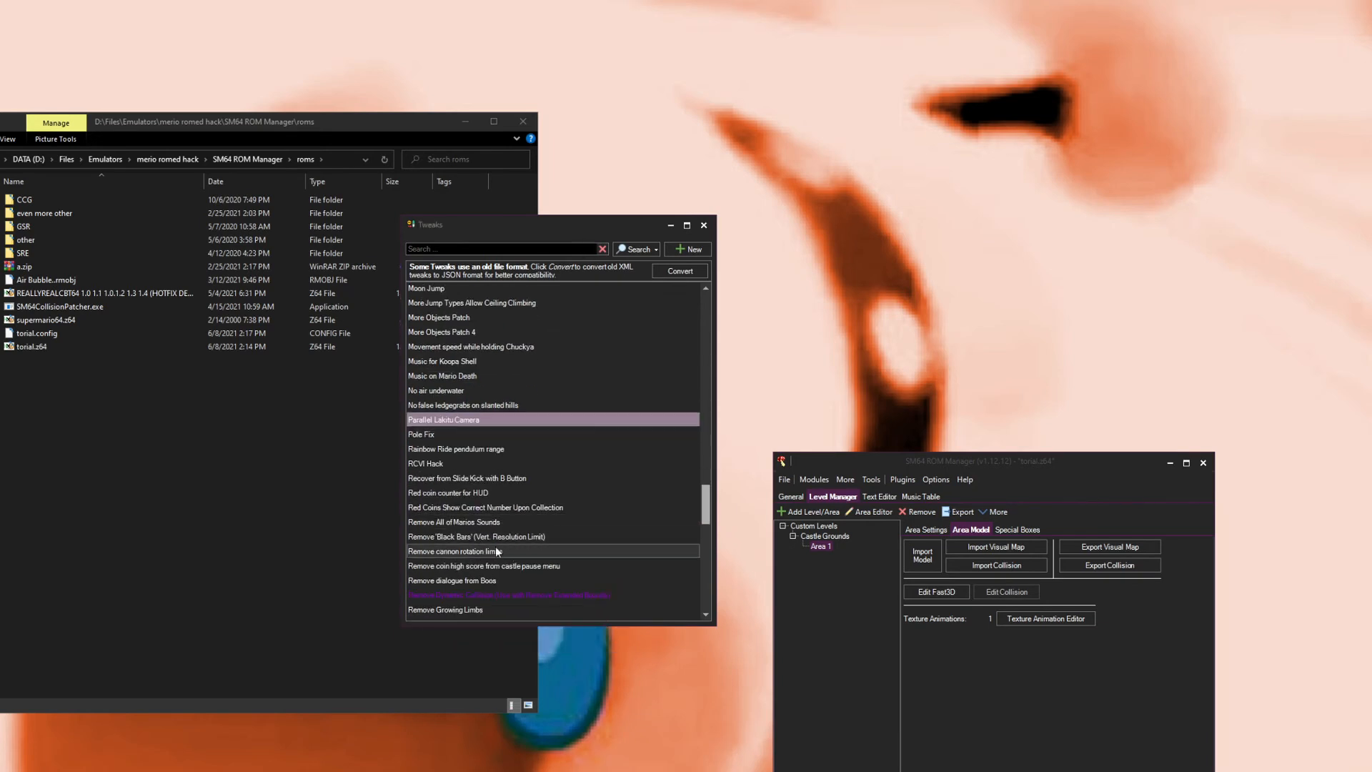
scroll(510, 555, "down", 8)
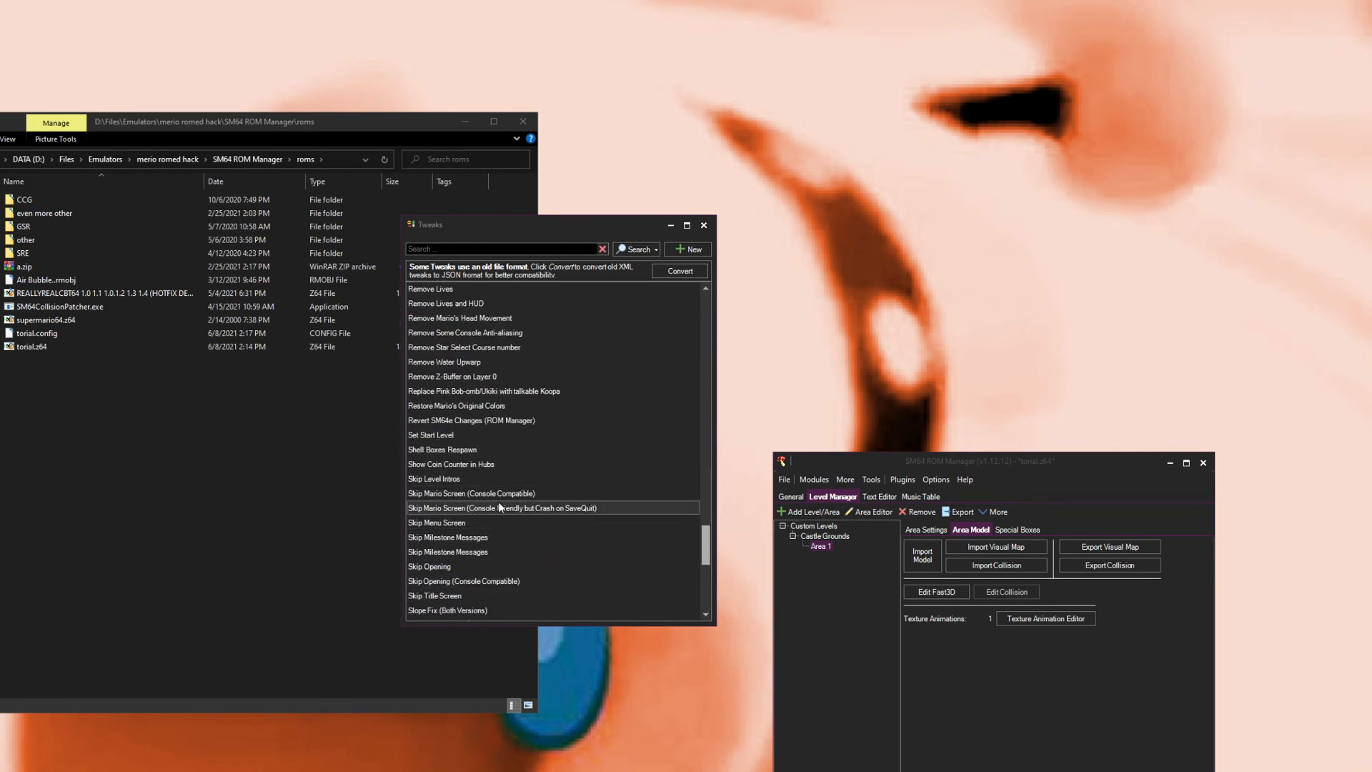
left_click(487, 494)
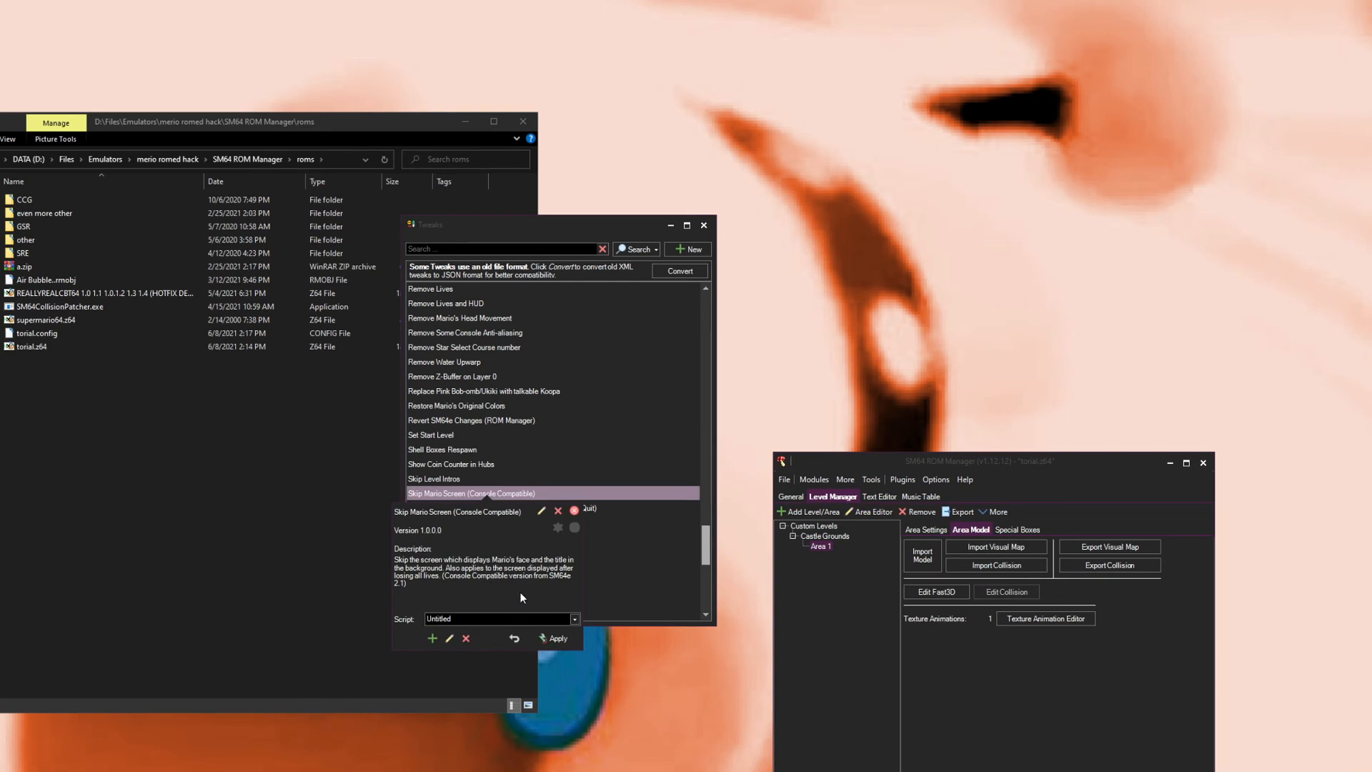
left_click(551, 640)
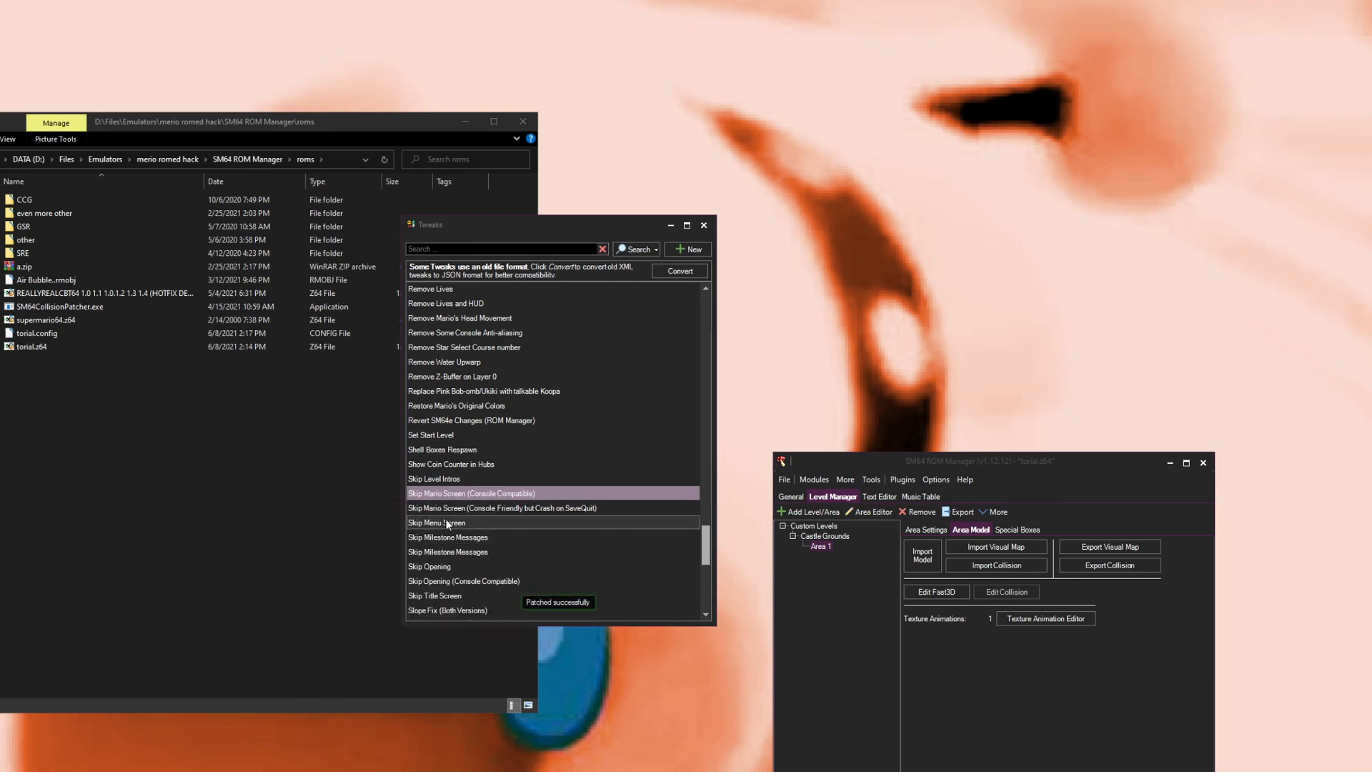
Step: Apply the Skip Opening (Console Compatible) tweak
left_click(456, 566)
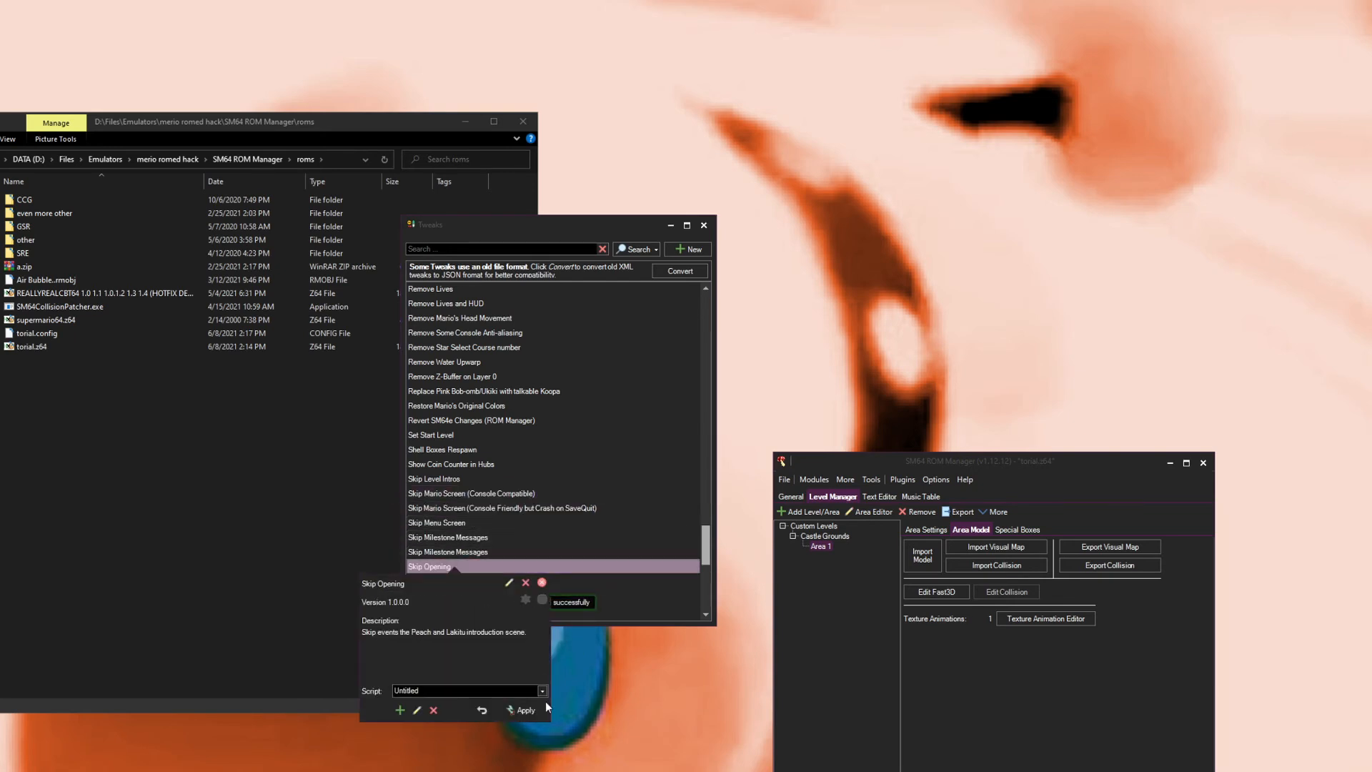
left_click(486, 581)
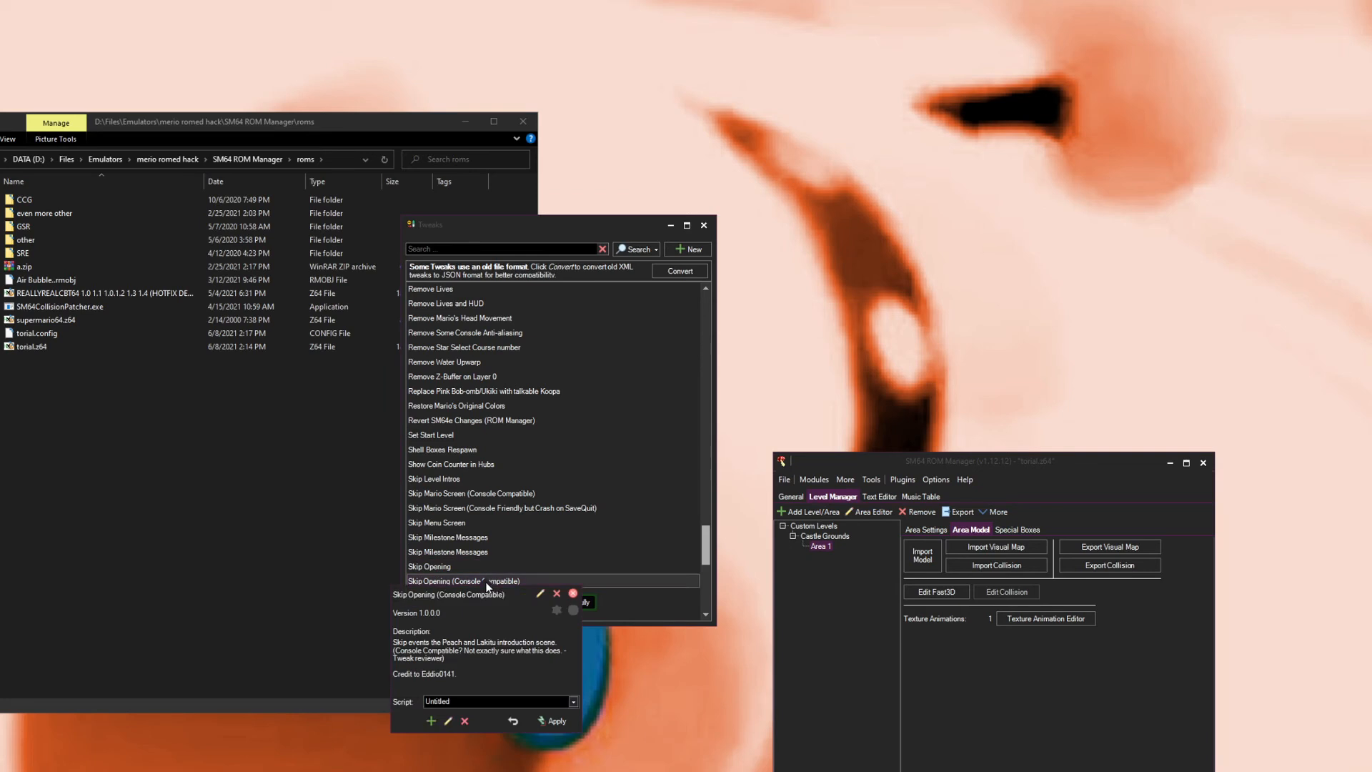
left_click(563, 727)
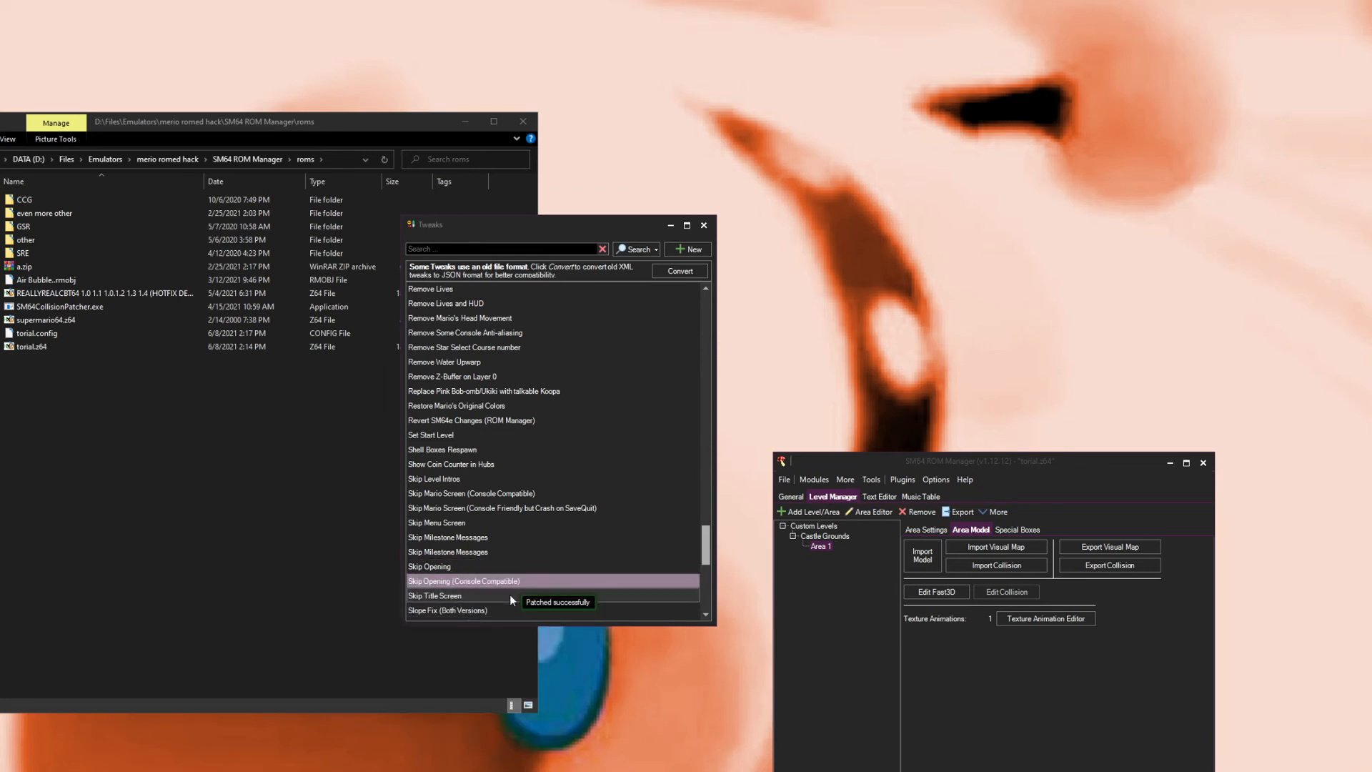
Step: Apply the Slope Fix (Both Versions) tweak
scroll(512, 600, "down", 1)
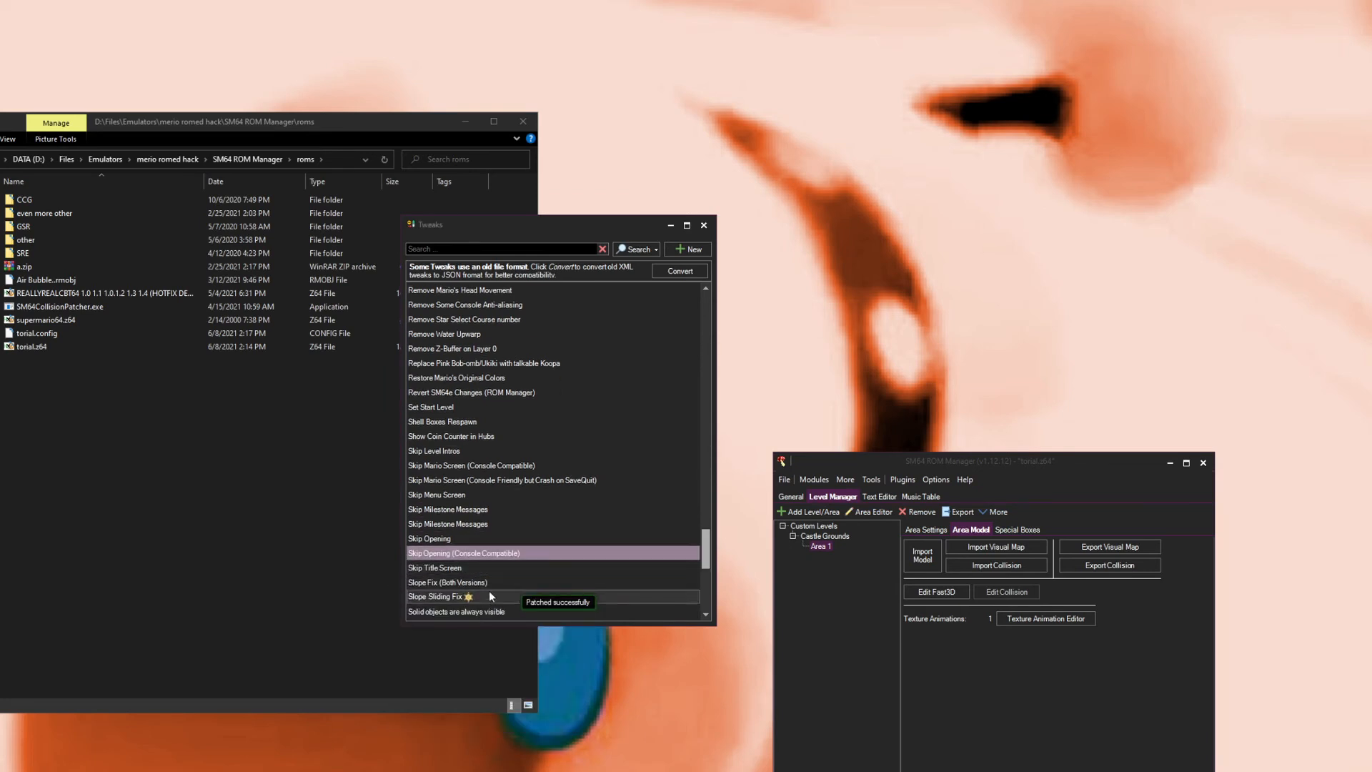
left_click(488, 584)
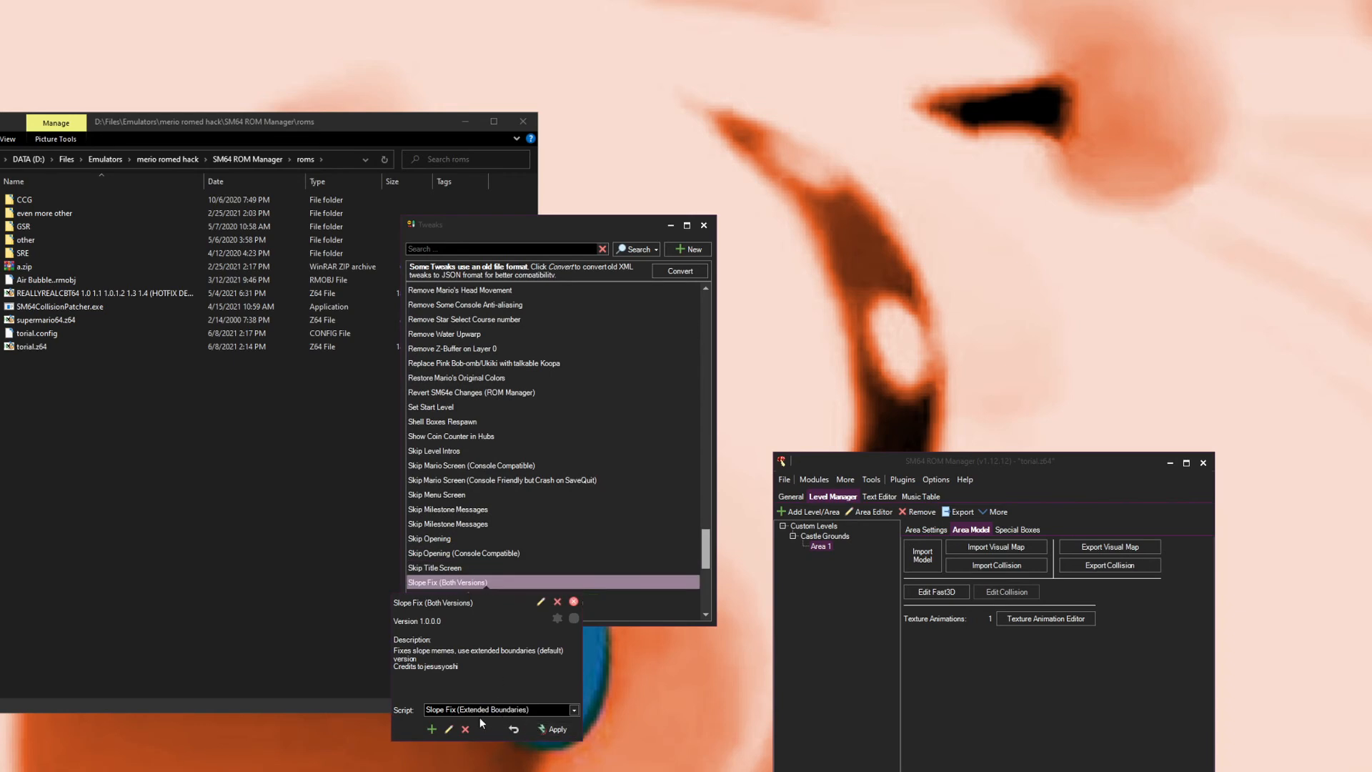
left_click(556, 728)
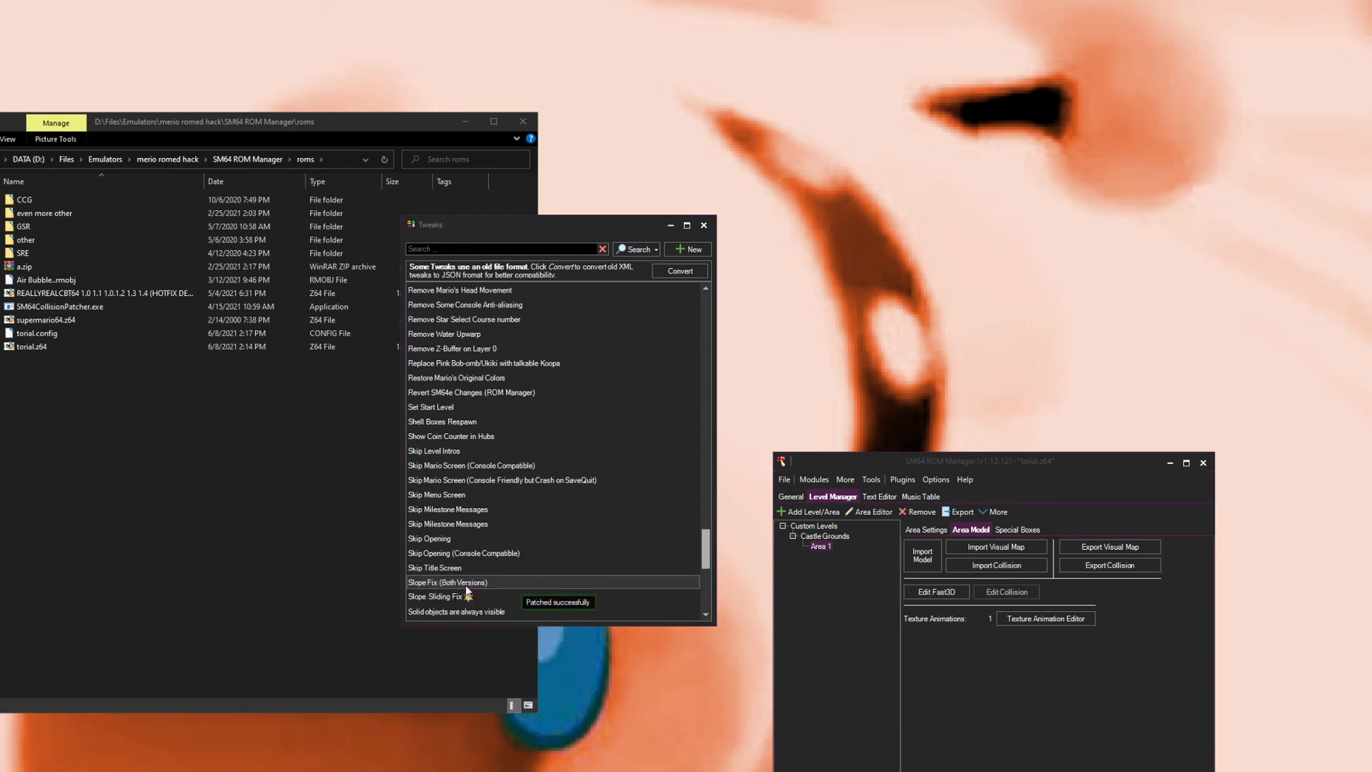
Step: Select the Slope Sliding Fix tweak and close the Tweaks window
scroll(559, 494, "down", 2)
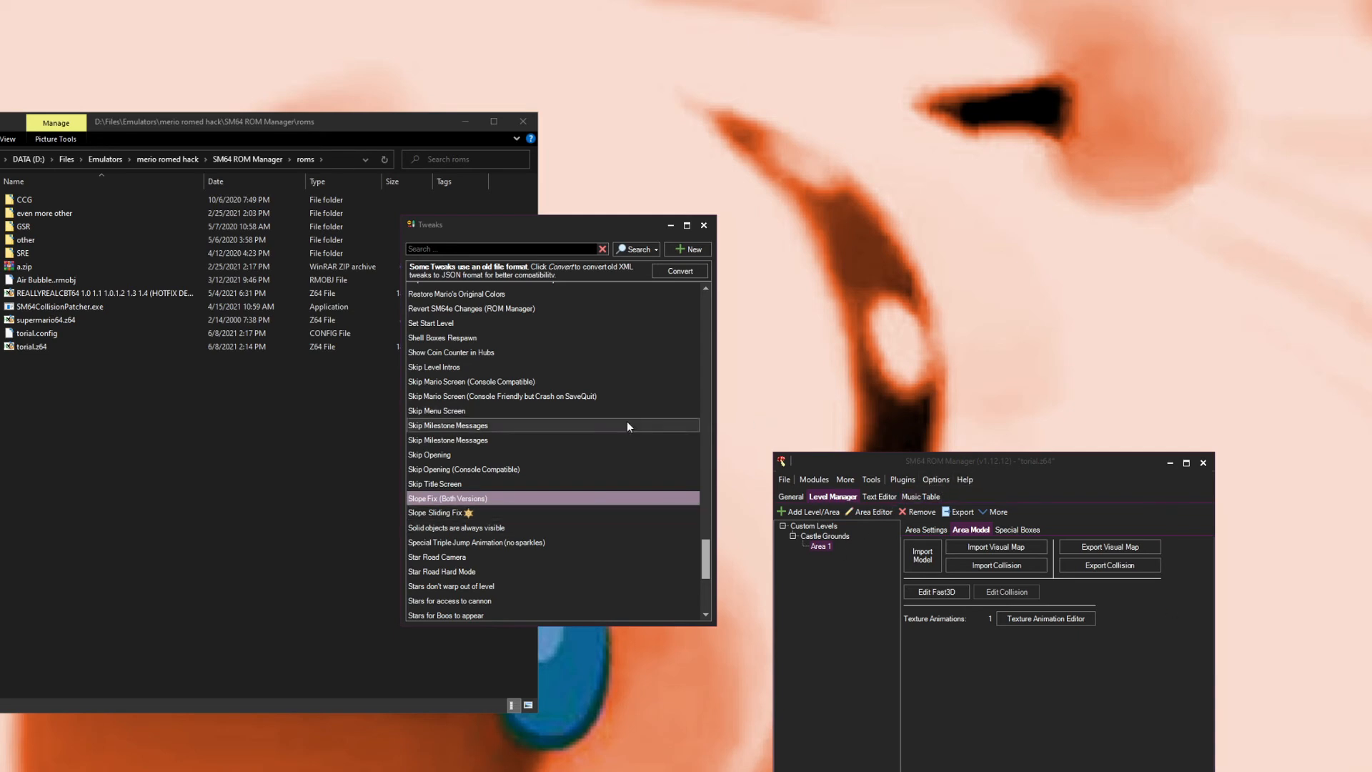
left_click(466, 510)
mouse_move(539, 549)
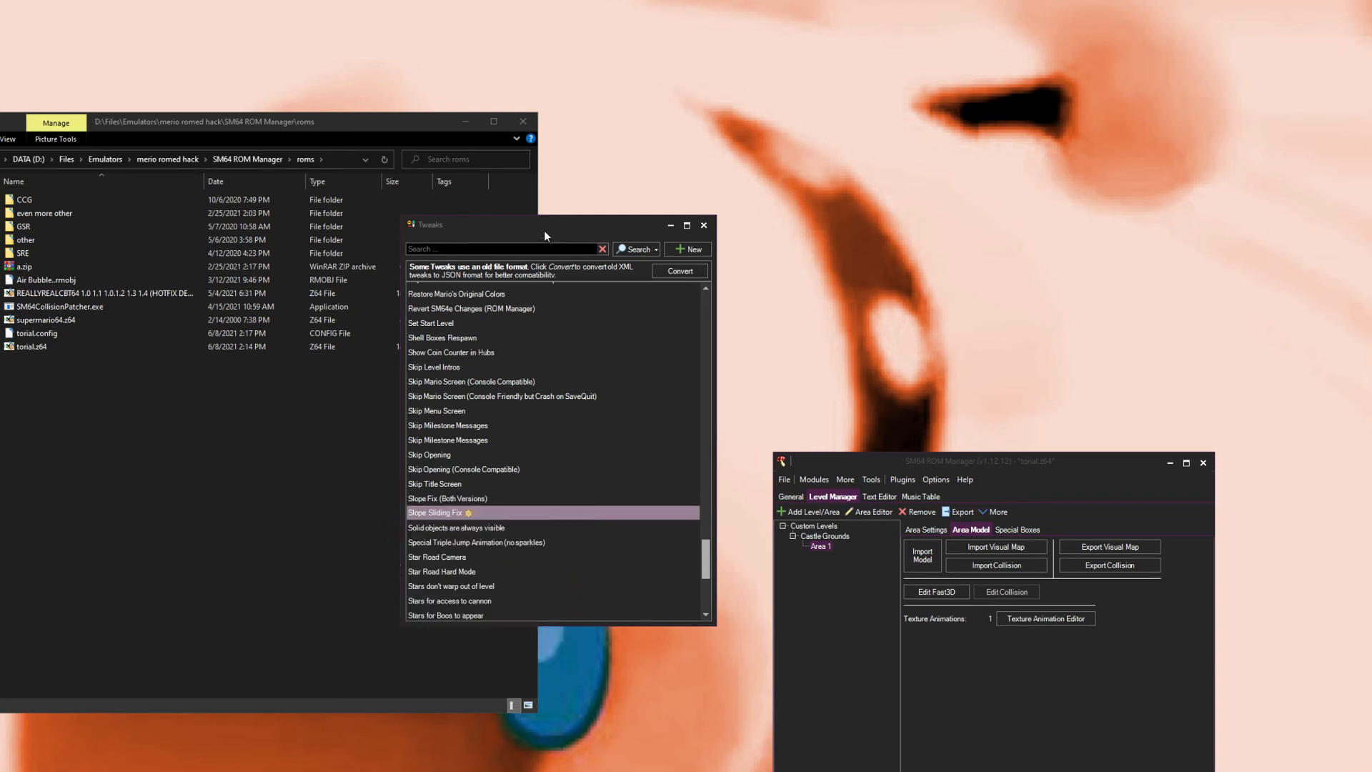
left_click(704, 226)
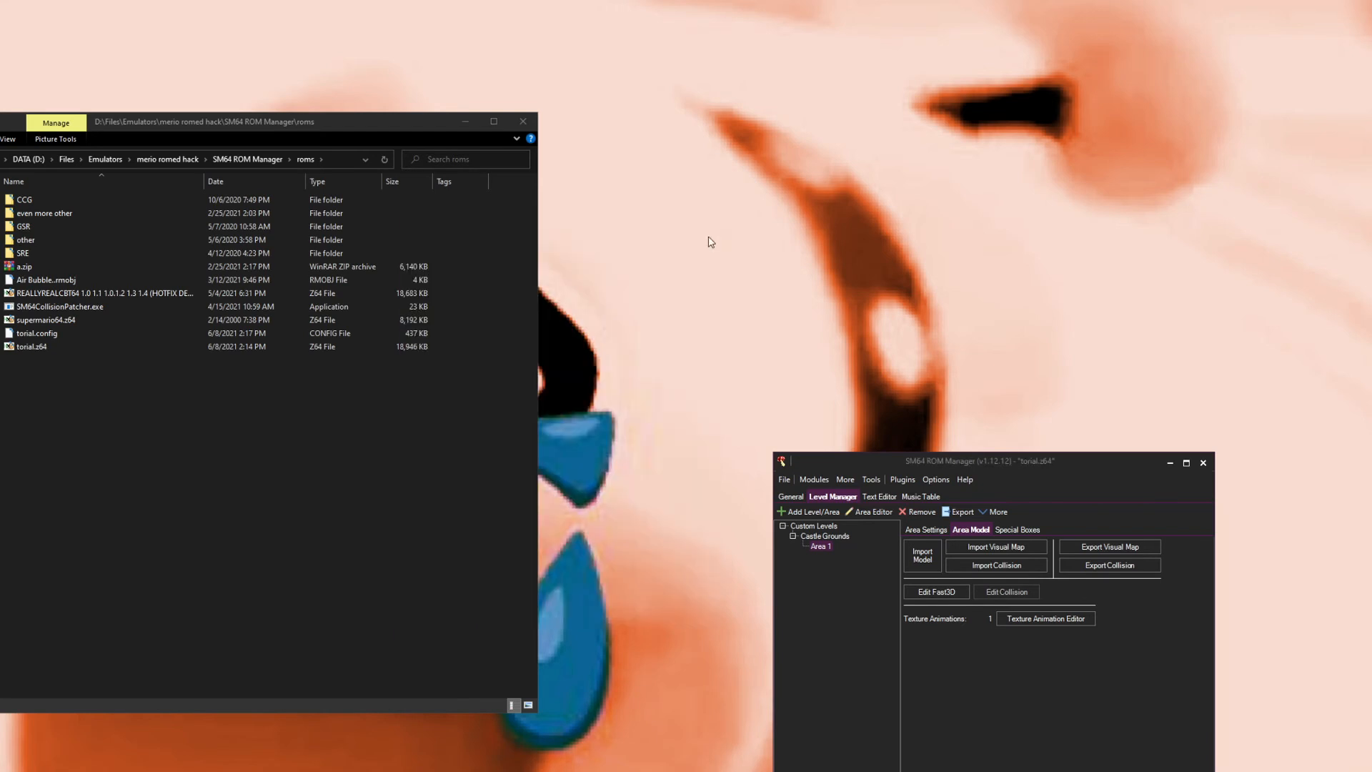
Step: Launch the ROM in the emulator to test it
left_click(785, 479)
left_click(792, 507)
left_click(786, 484)
left_click(804, 522)
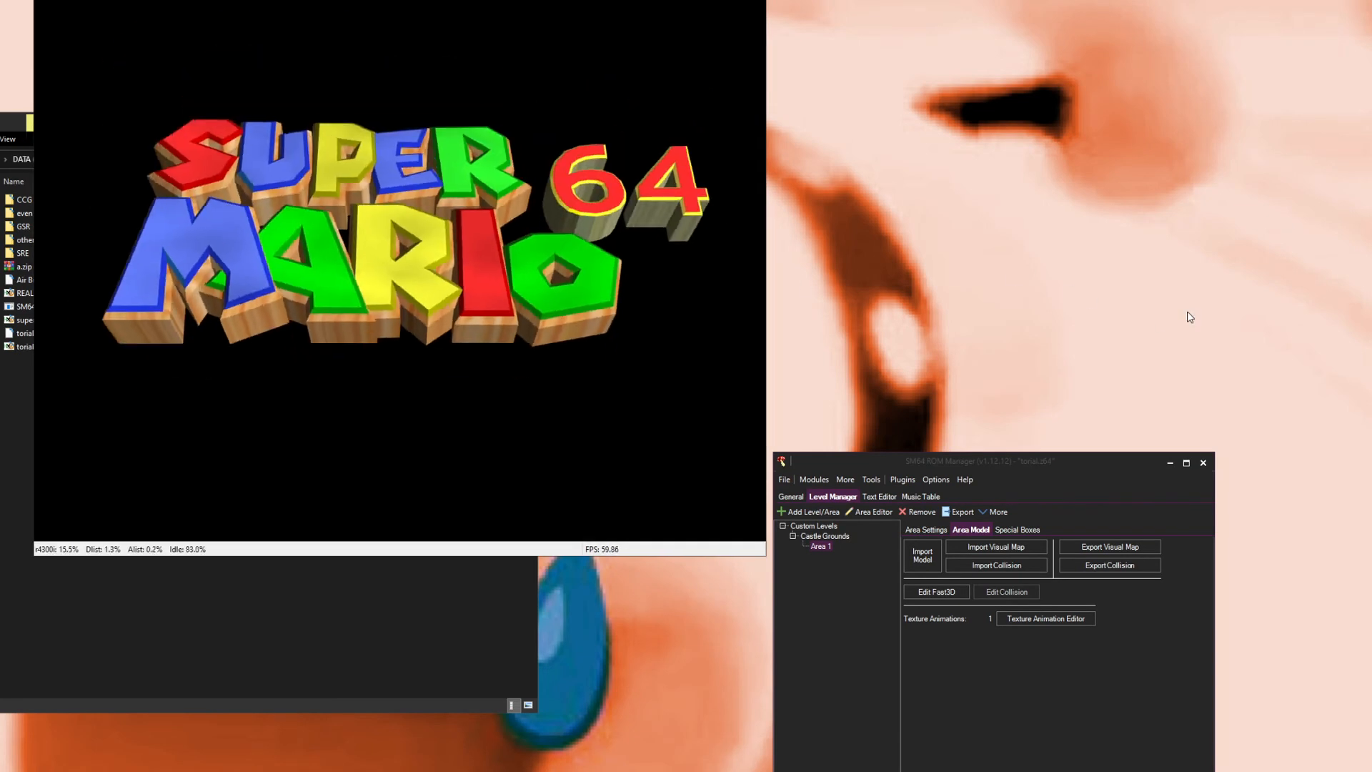
Step: Open the graphics plugin configuration and set the windowed resolution to 1280x768
left_click(104, 0)
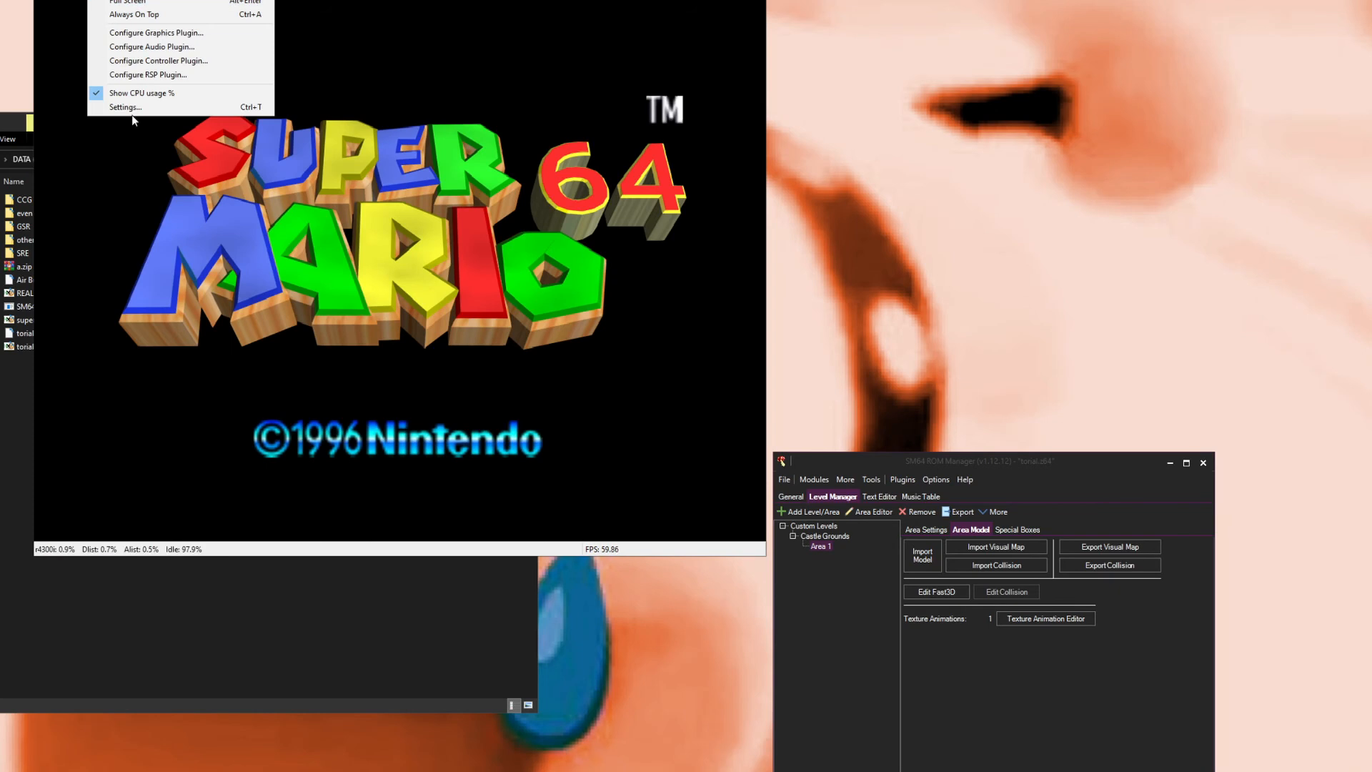
left_click(159, 33)
left_click_drag(203, 4, 641, 477)
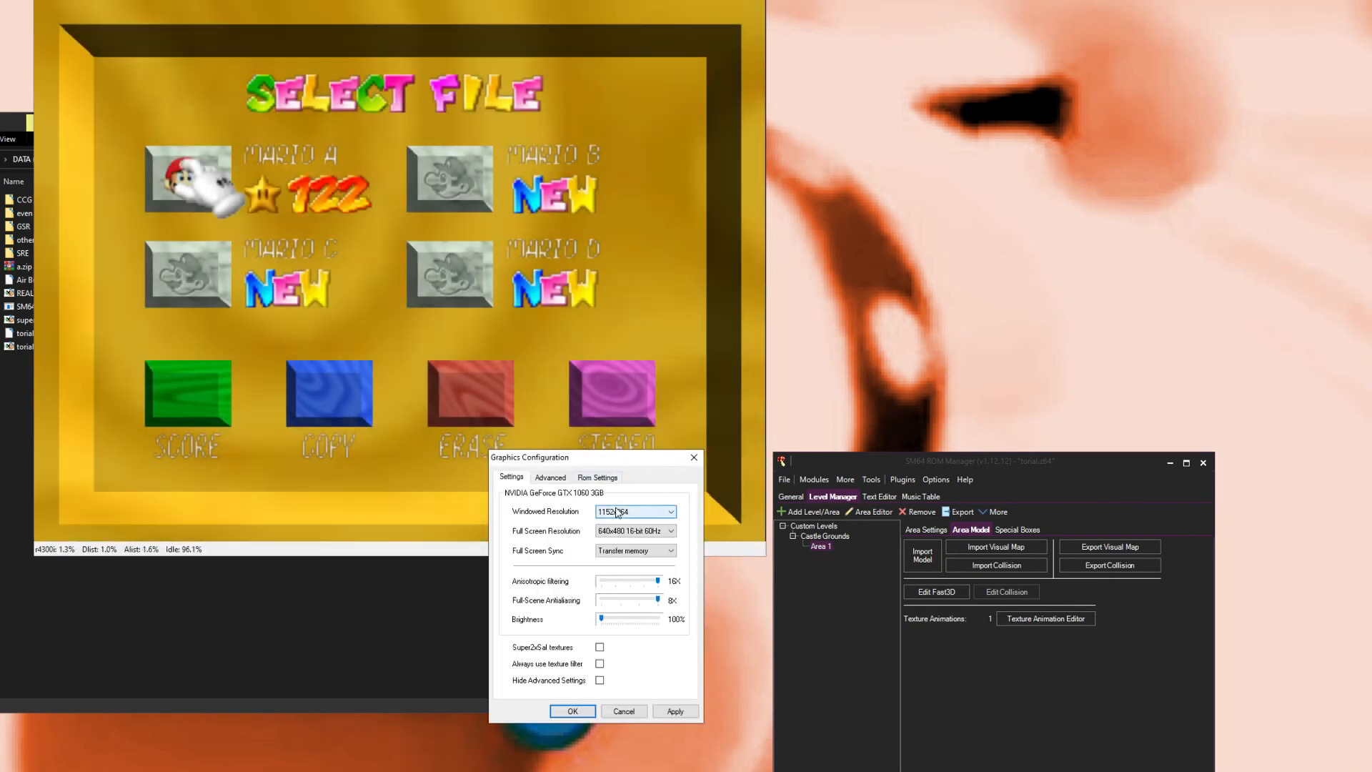
left_click(617, 512)
left_click(617, 512)
left_click(617, 511)
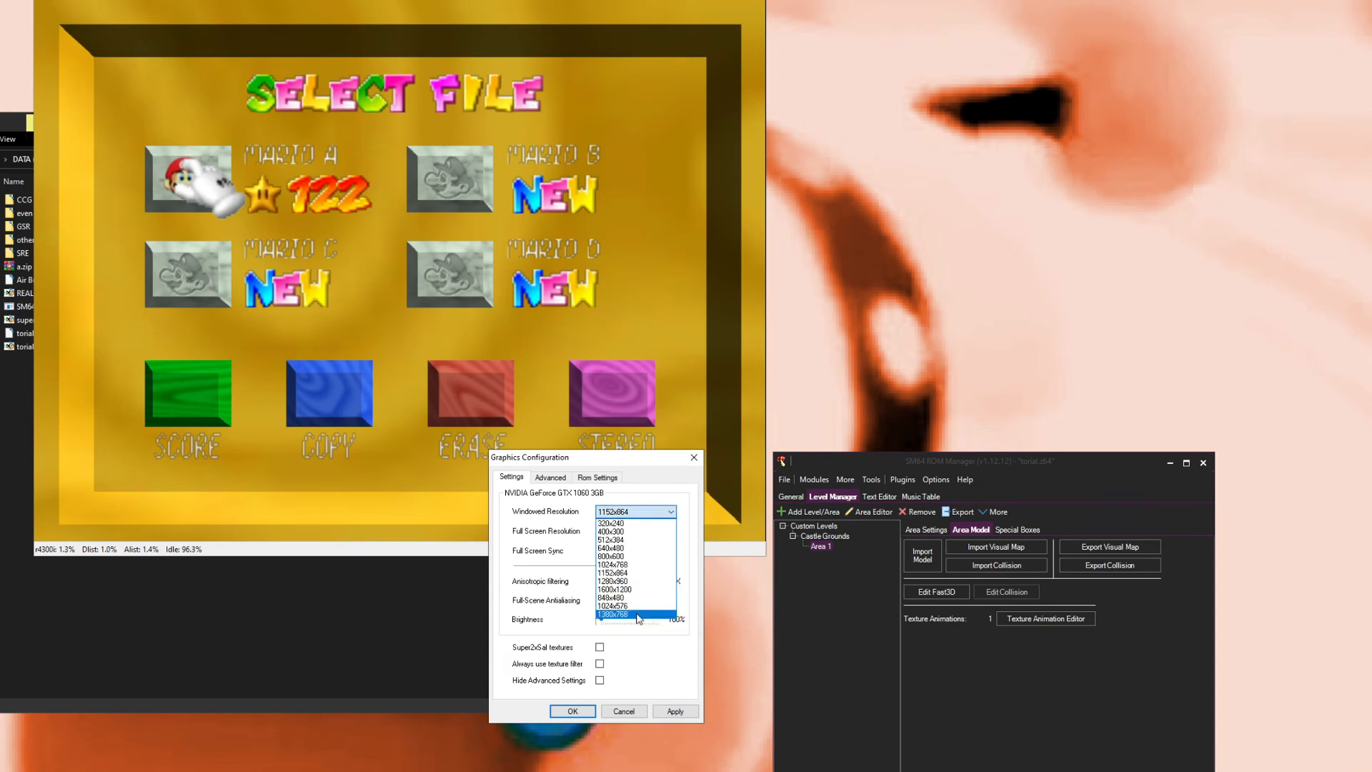
left_click(638, 511)
left_click(598, 477)
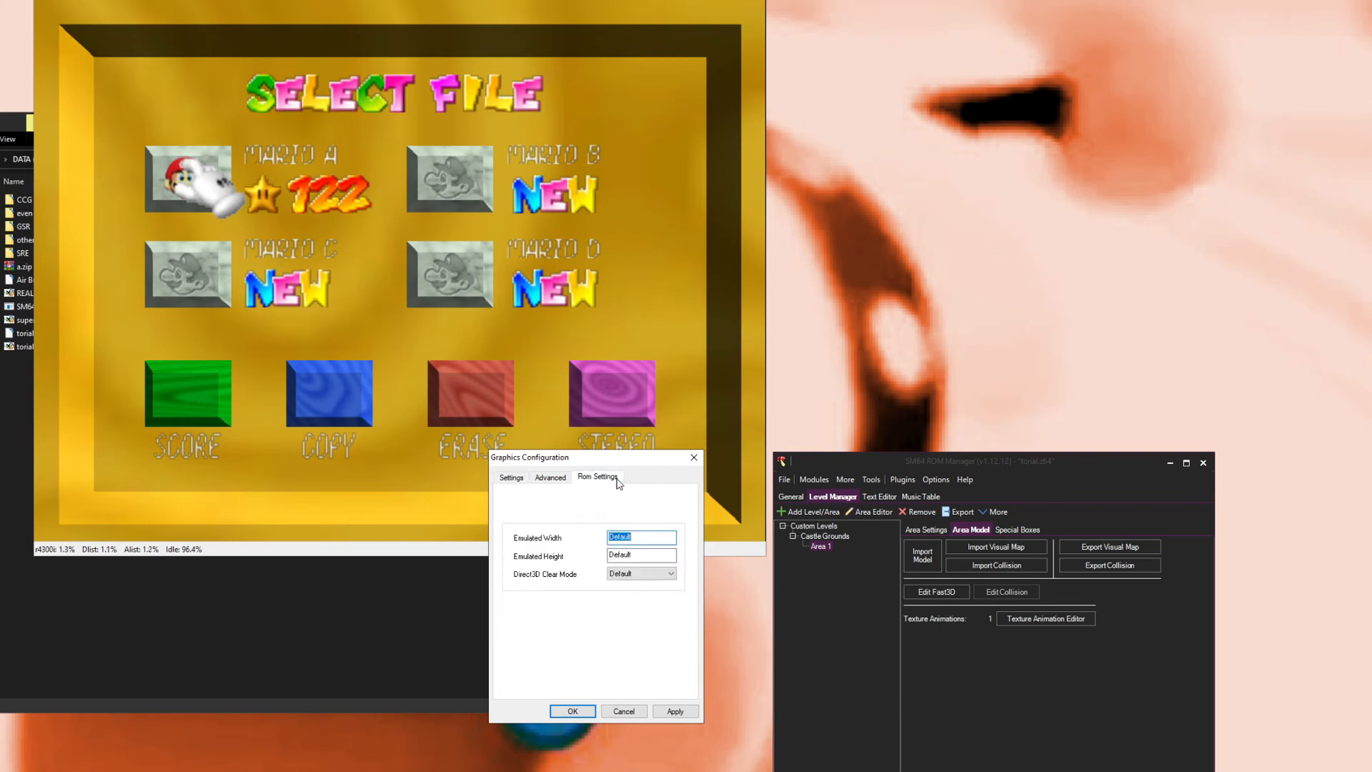
left_click(564, 476)
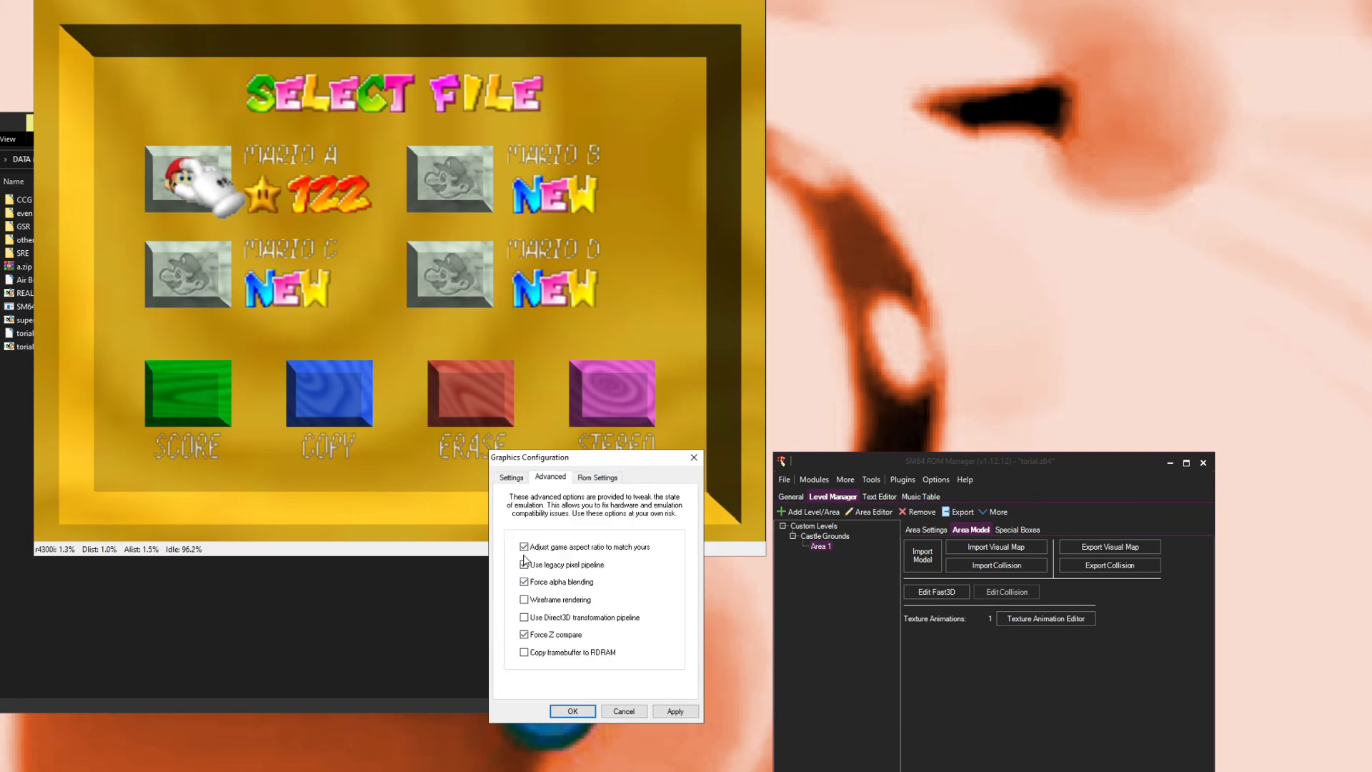
left_click(511, 478)
left_click(635, 511)
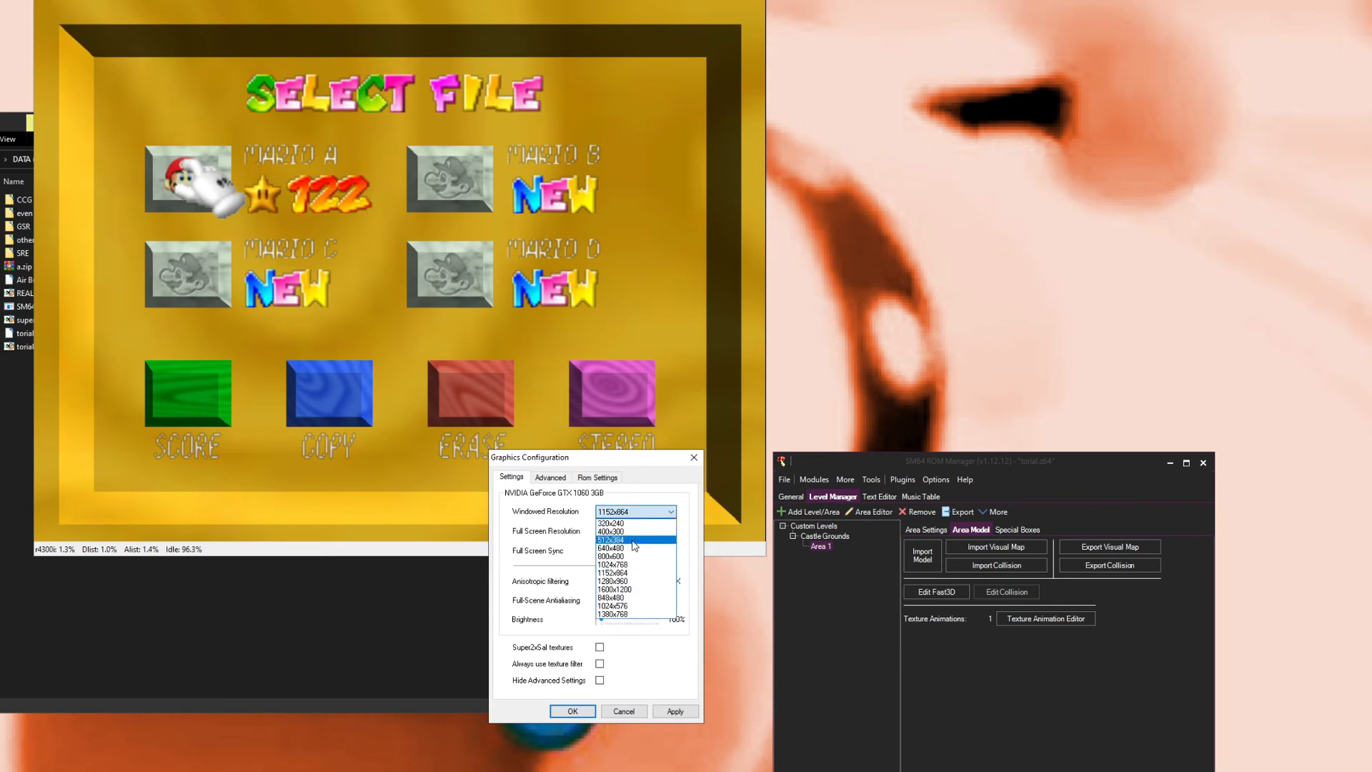
left_click(631, 614)
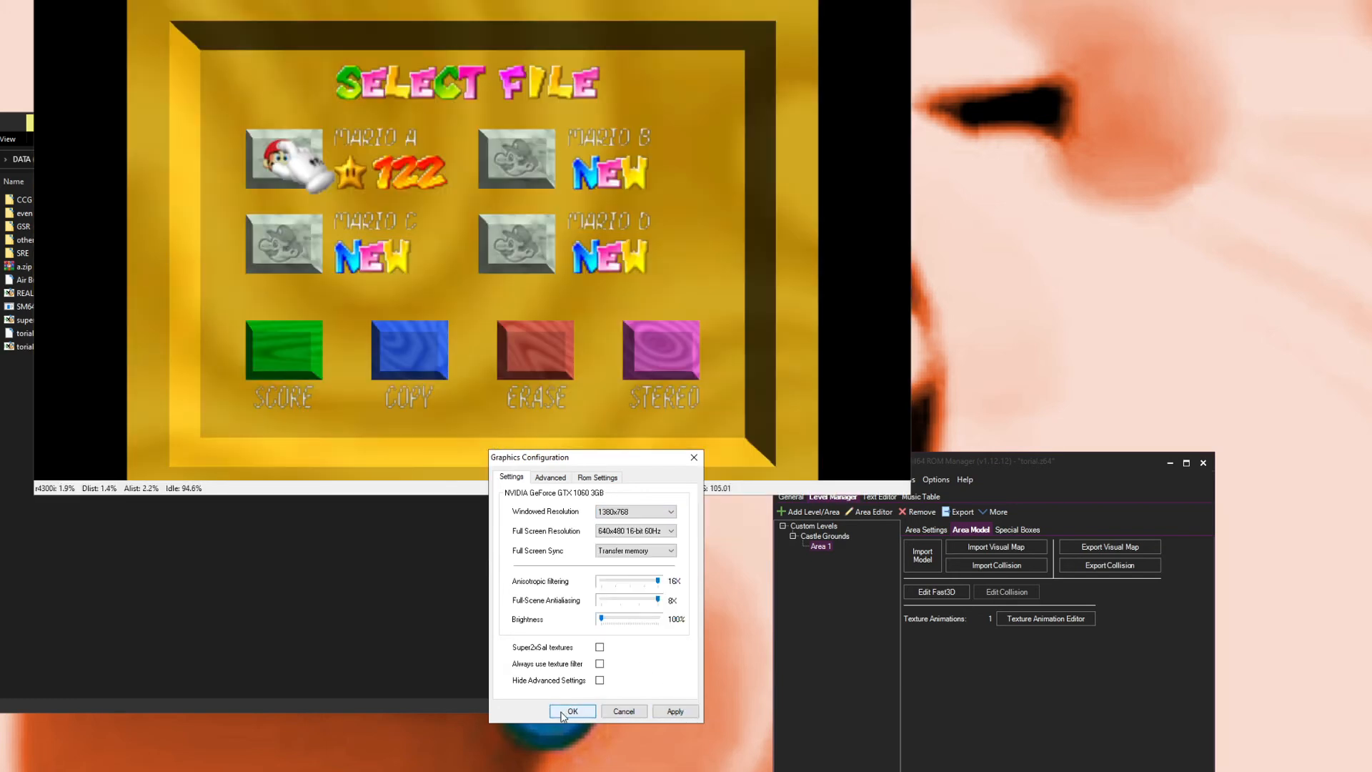
left_click(563, 715)
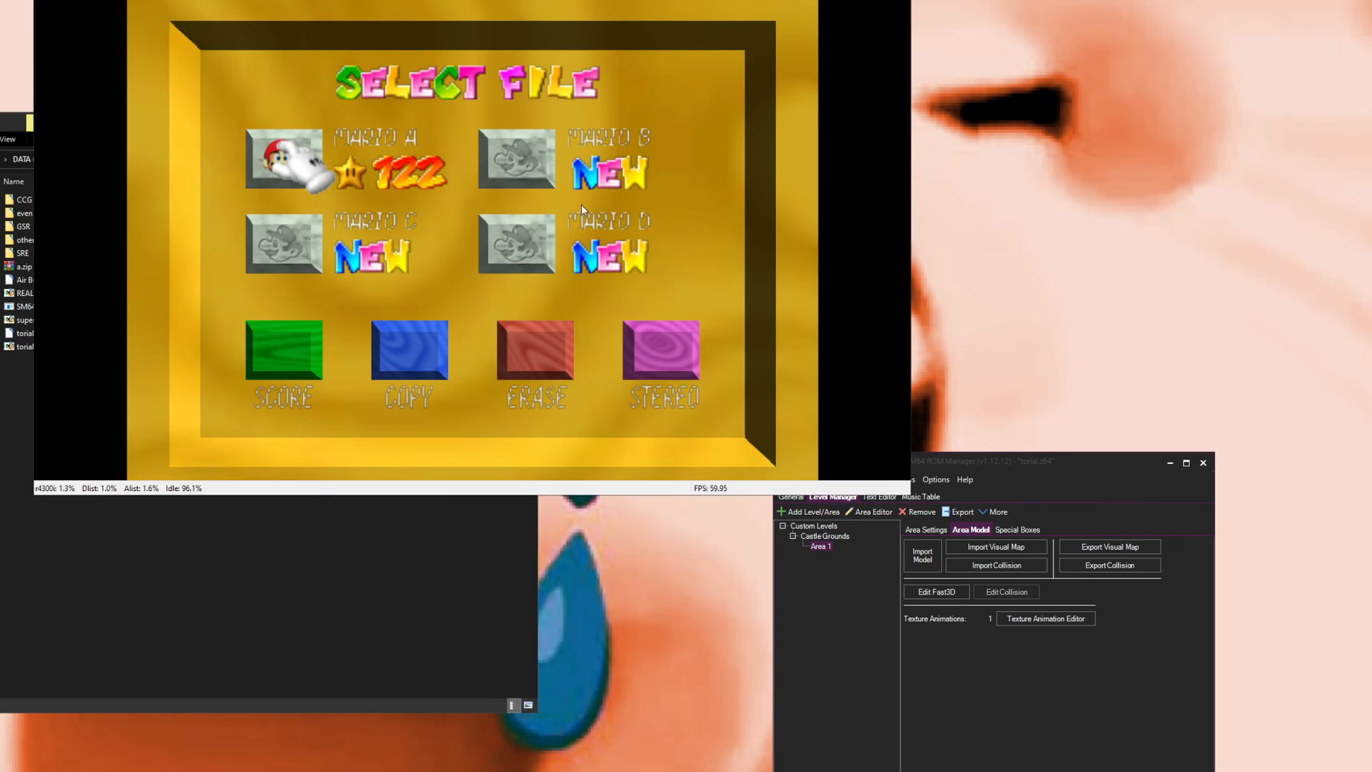
Step: Select a save file and walk Mario around the castle grounds to test the level
key("Right")
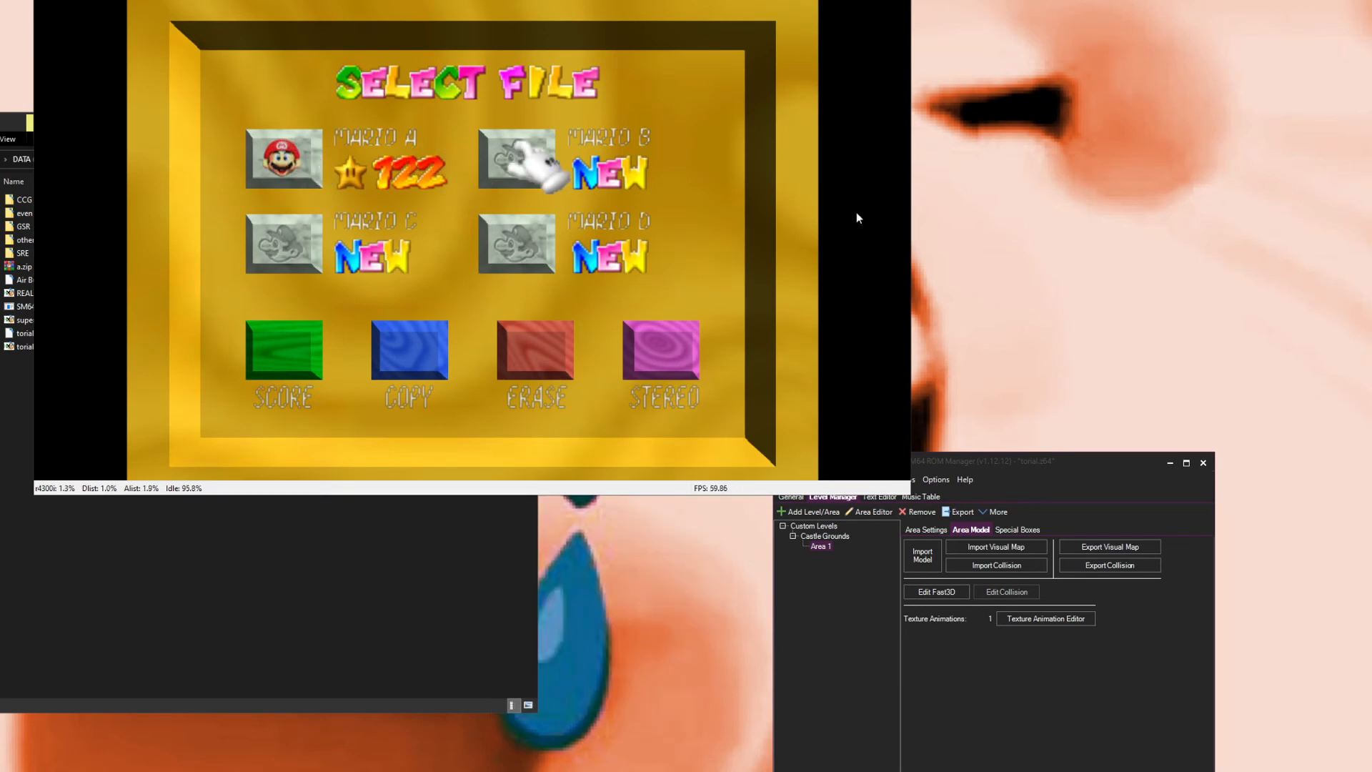
key("Left")
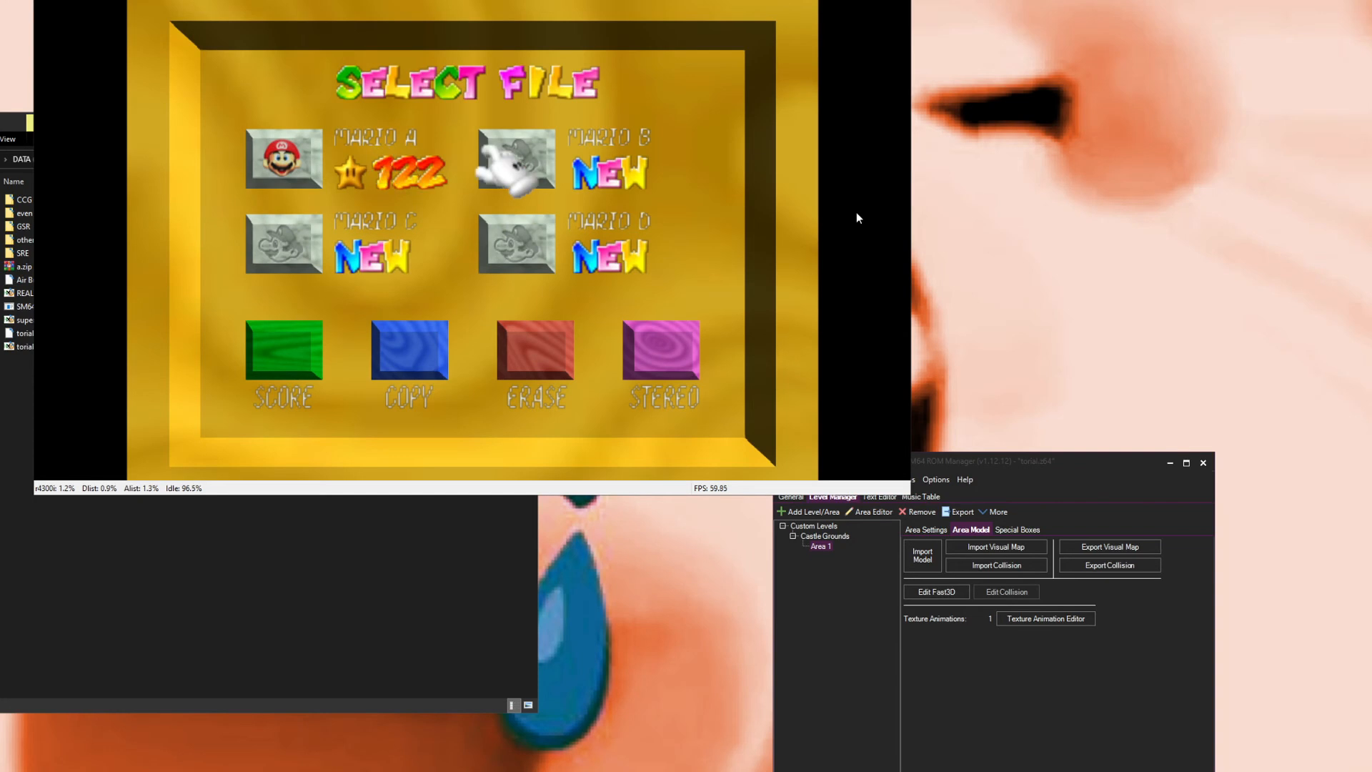
key("x")
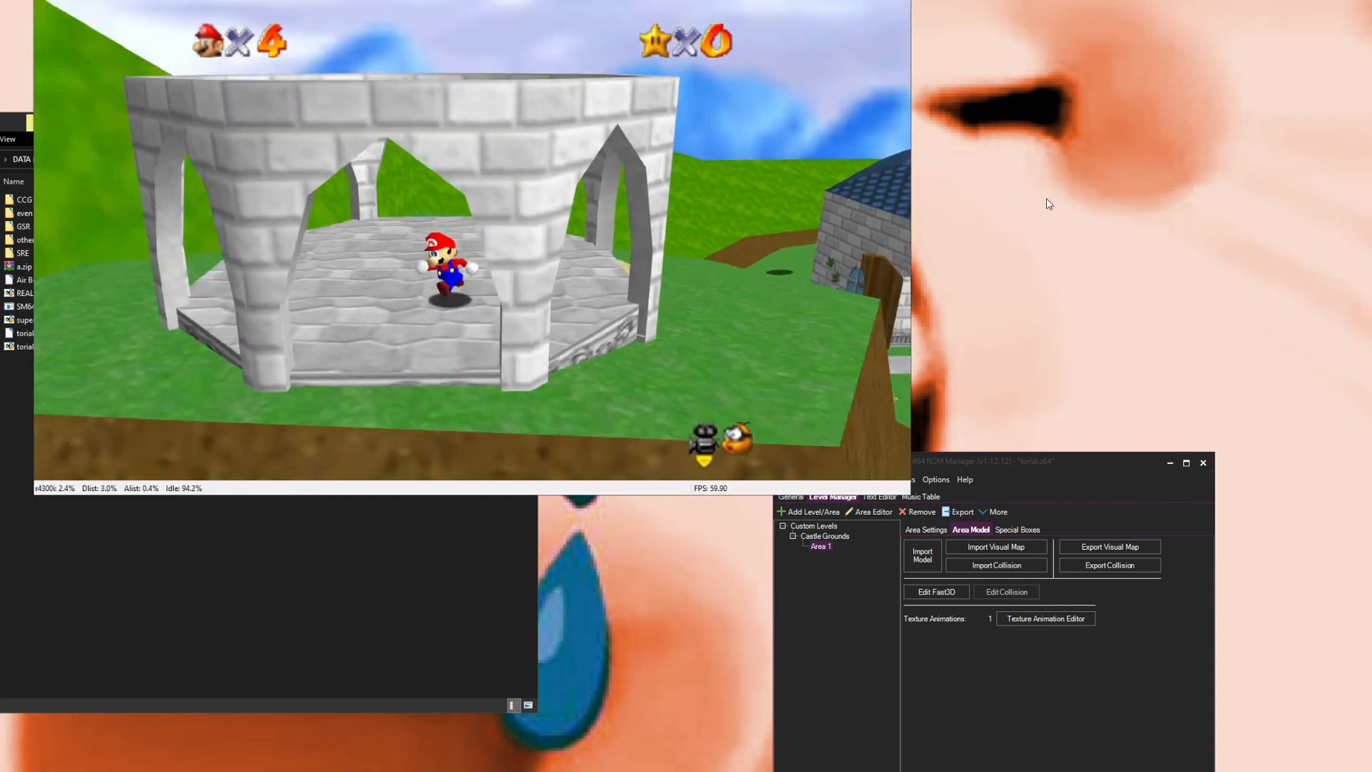
key("Right")
key("x")
key("Up")
key("x")
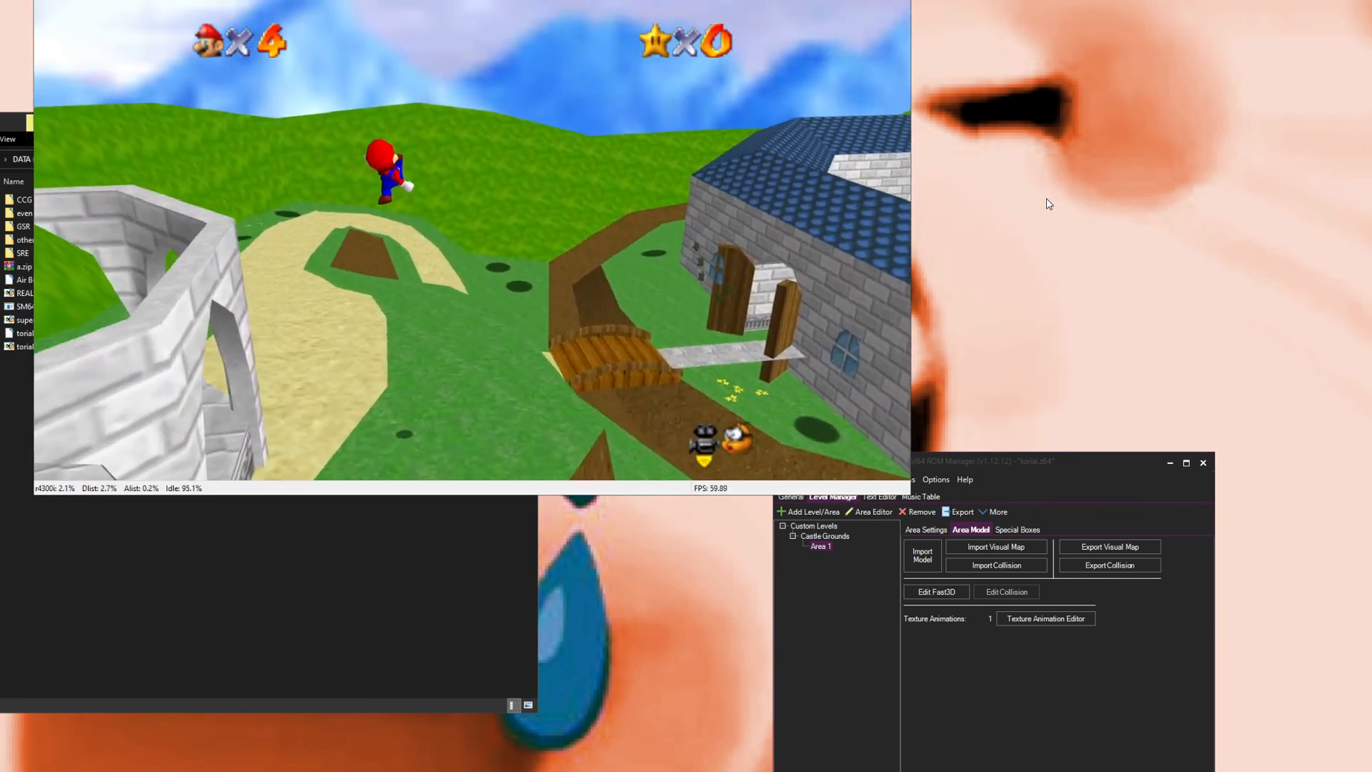
key("Right")
key("Up")
key("Up")
key("Up")
key("Up")
key("Up")
key("Up")
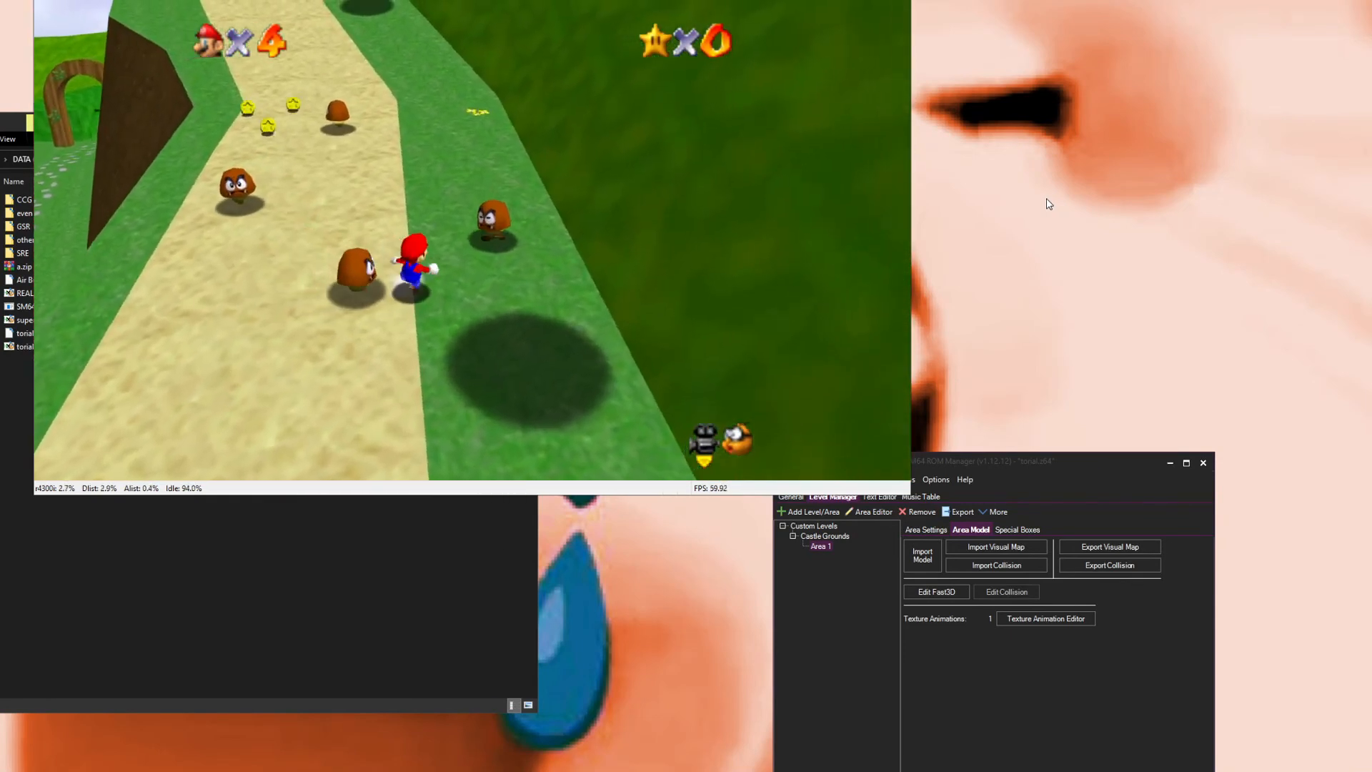
key("Up")
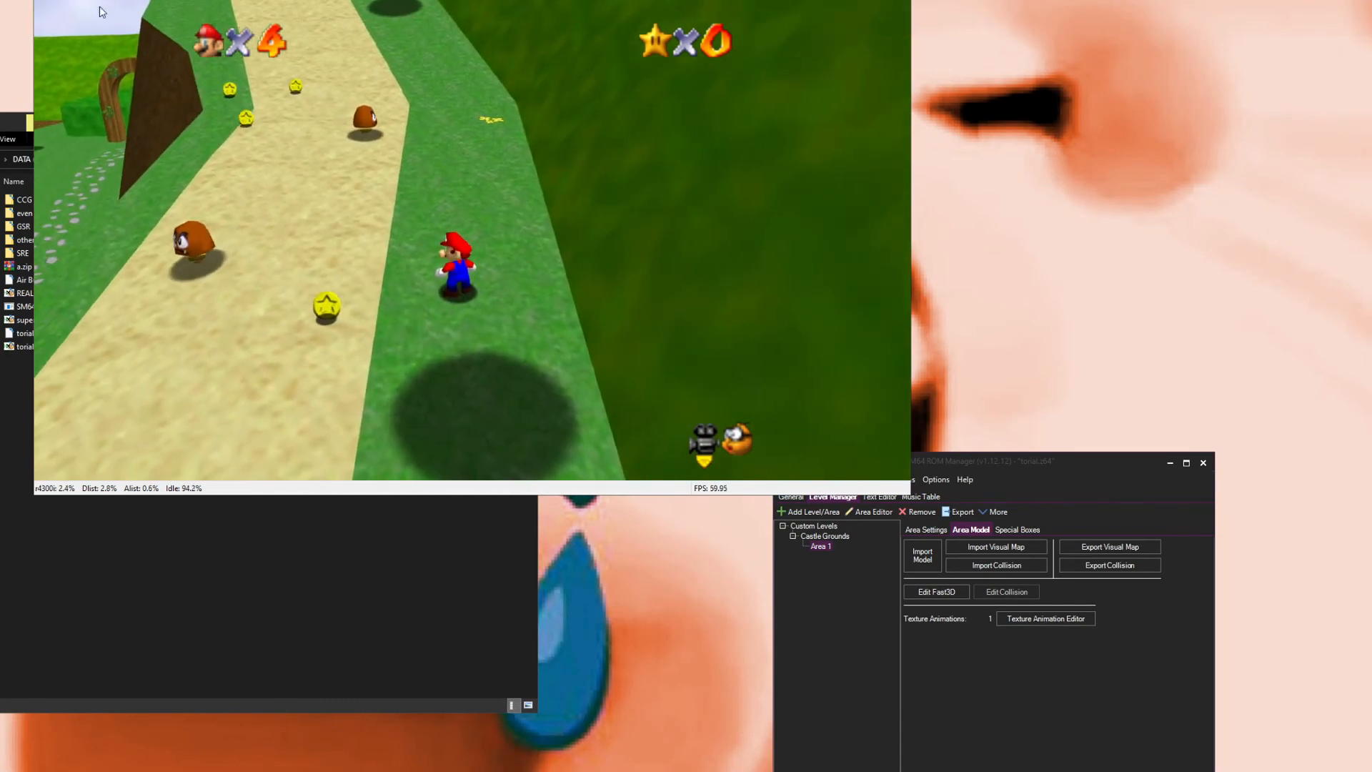
left_click(100, 12)
left_click(163, 109)
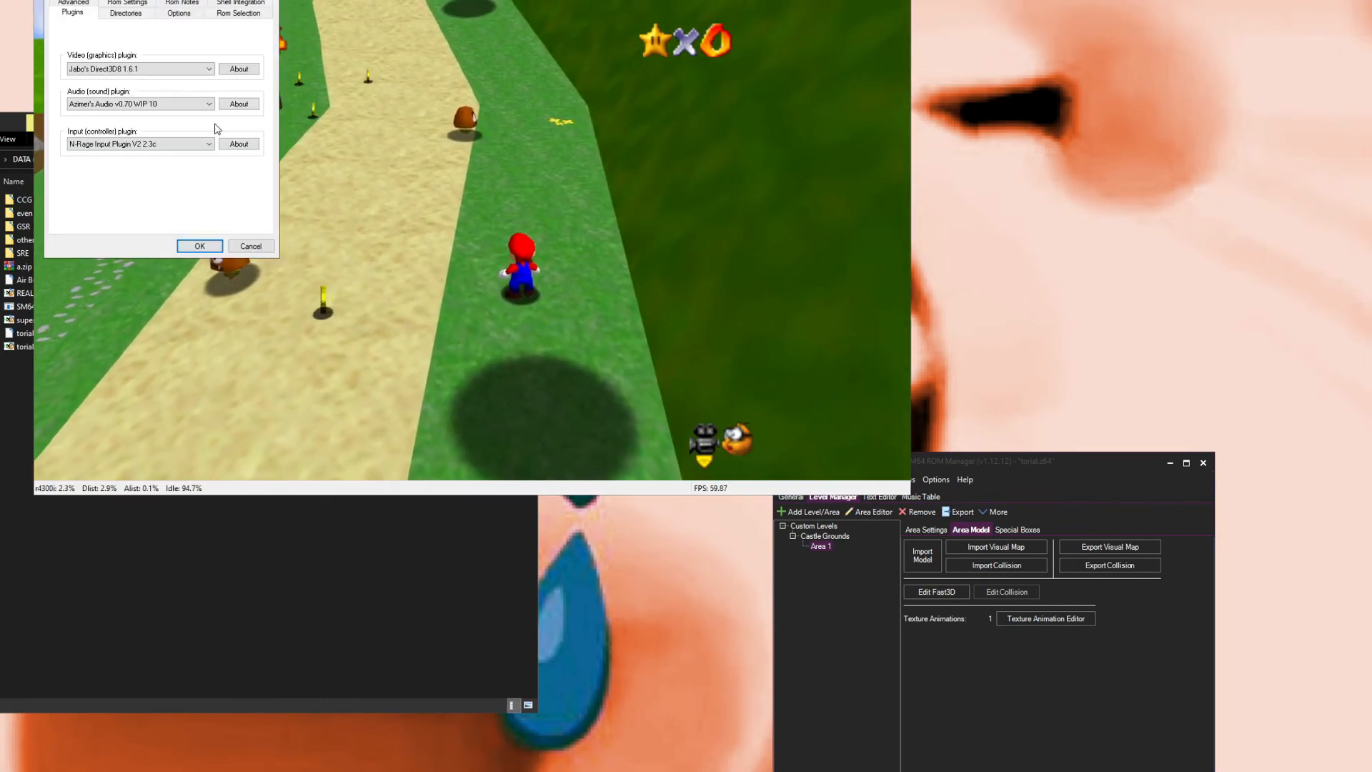
left_click(148, 68)
left_click(148, 66)
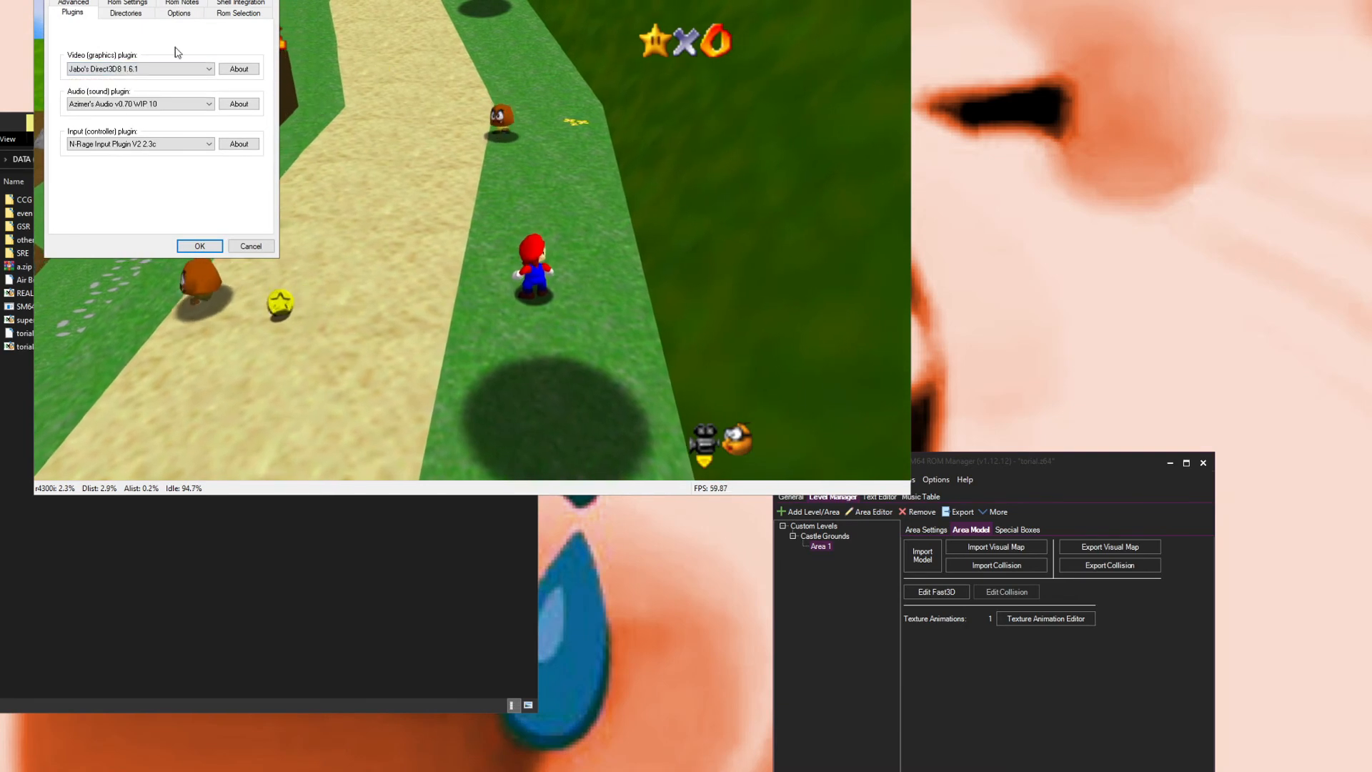
left_click(200, 246)
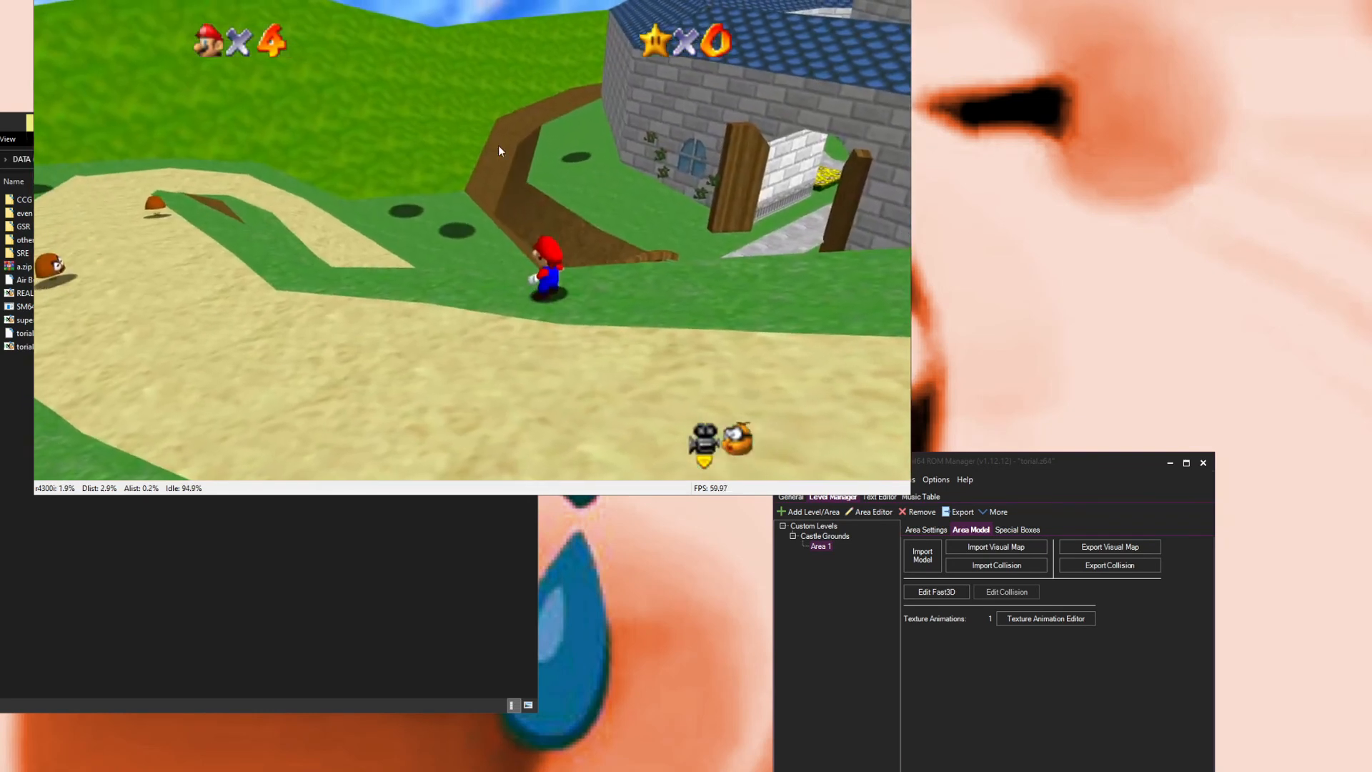
Step: Switch the emulator's video plugin to LINK's GLideN64 v4.1 and restart the game
left_click(152, 1)
left_click(148, 110)
left_click(139, 68)
left_click(107, 113)
left_click(199, 246)
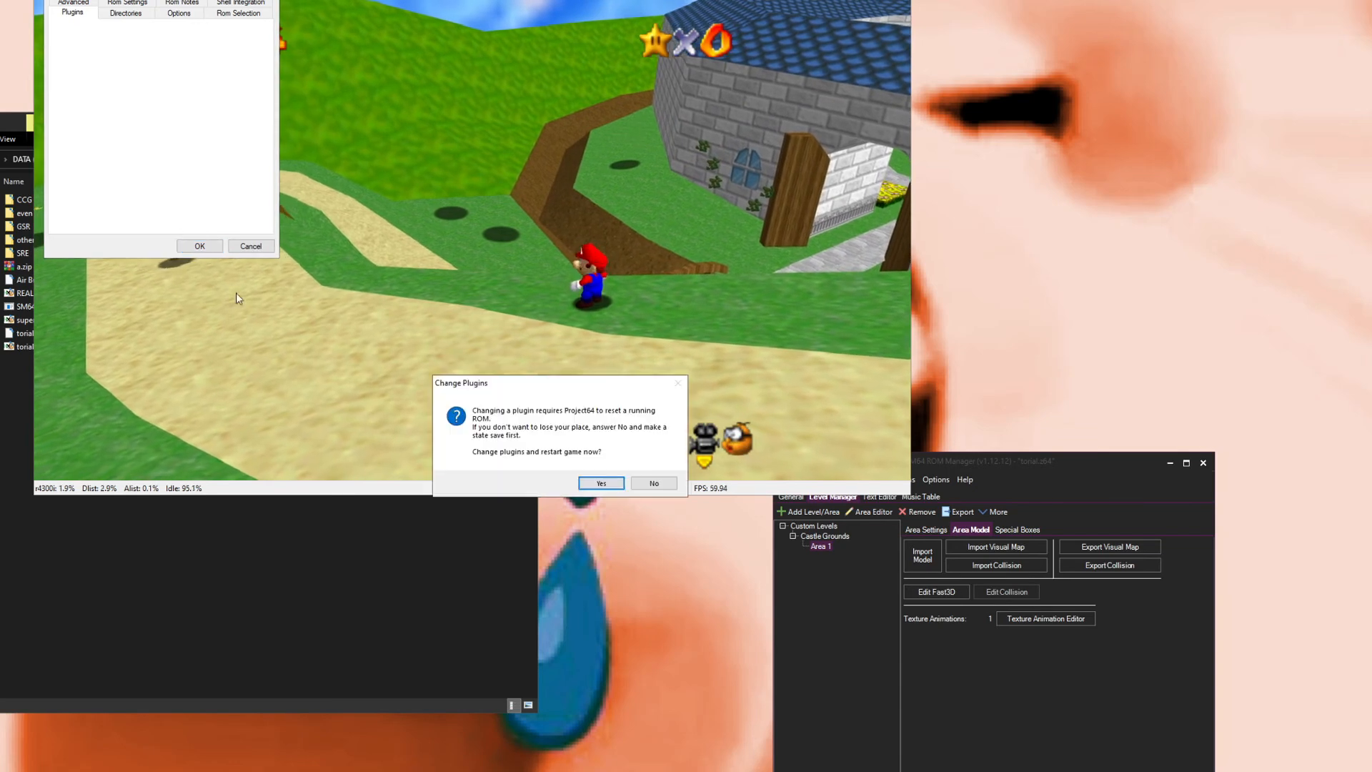
left_click(601, 484)
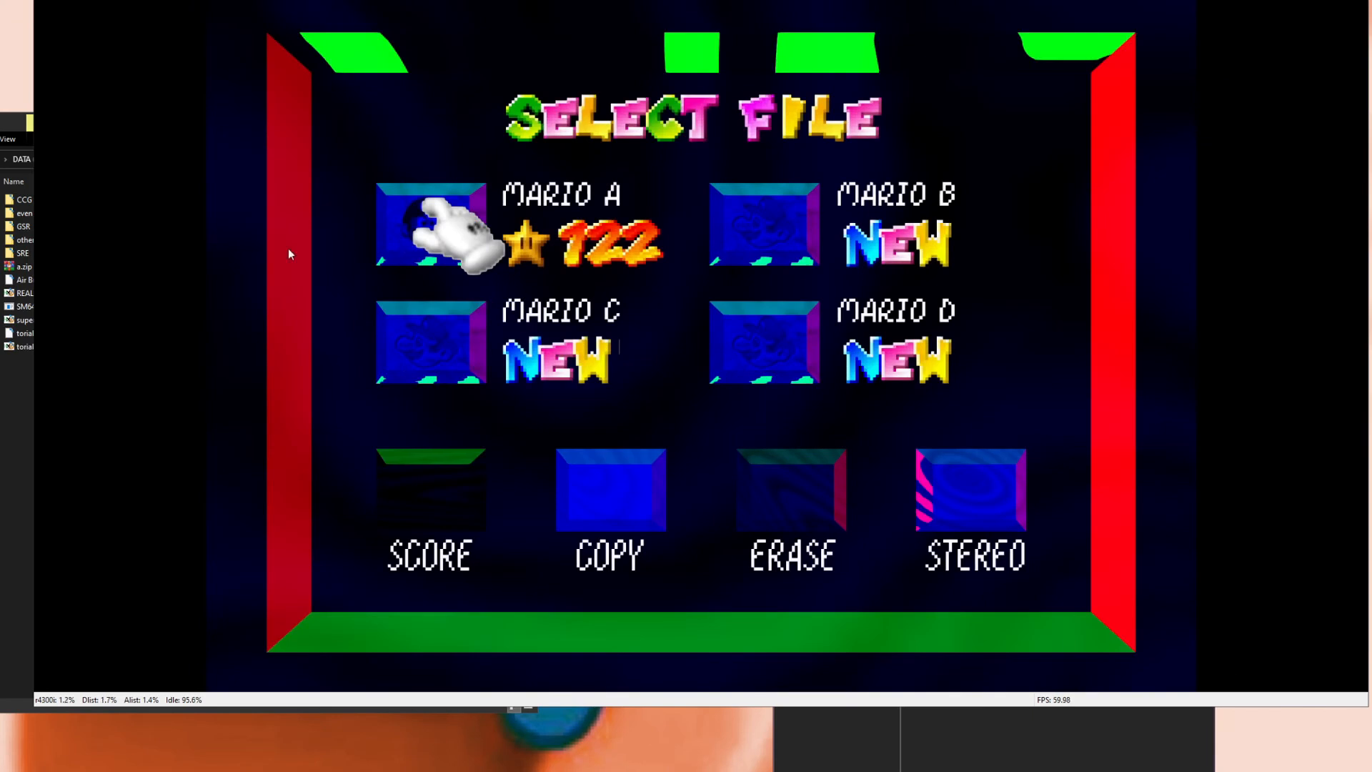
Step: Switch the video plugin back to Jabo's Direct3D8 and restart the game
left_click(104, 0)
left_click(127, 106)
left_click(133, 70)
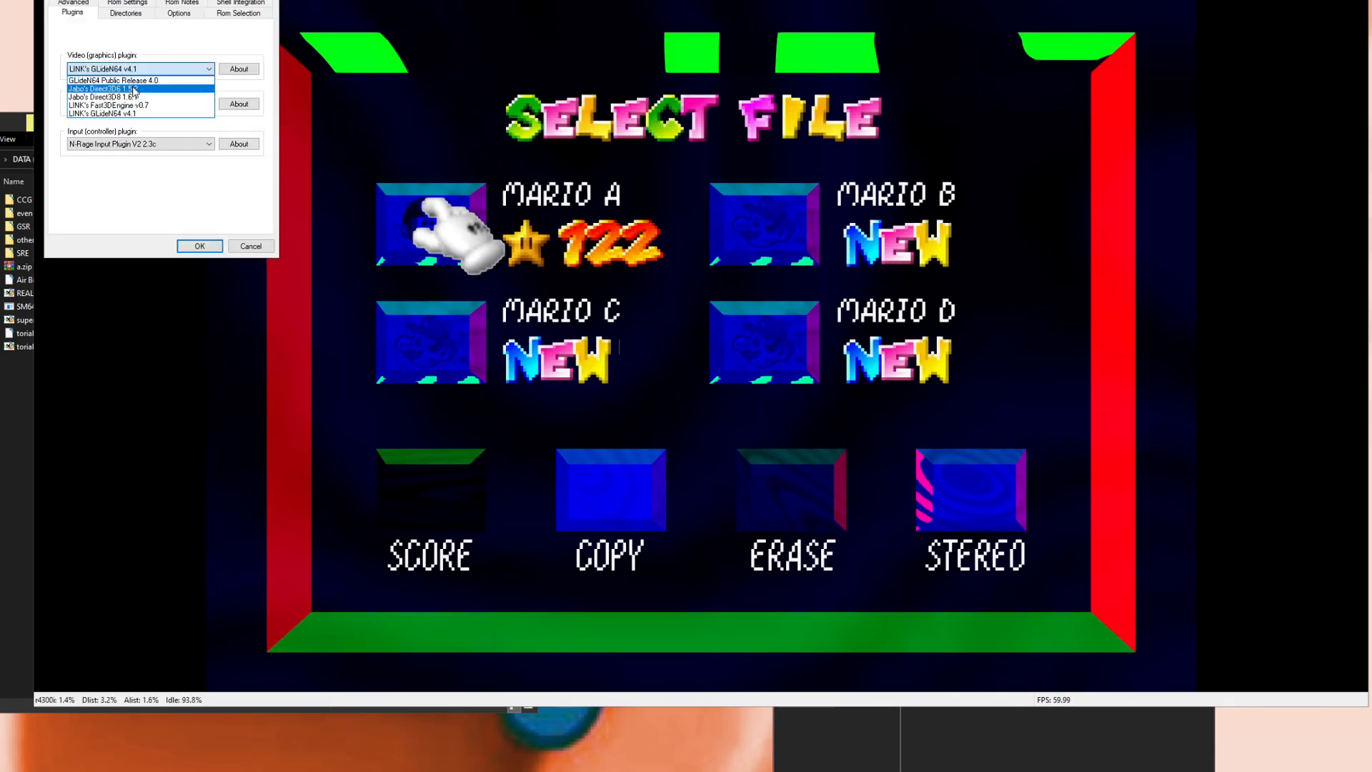
left_click(142, 100)
left_click(199, 246)
left_click(598, 481)
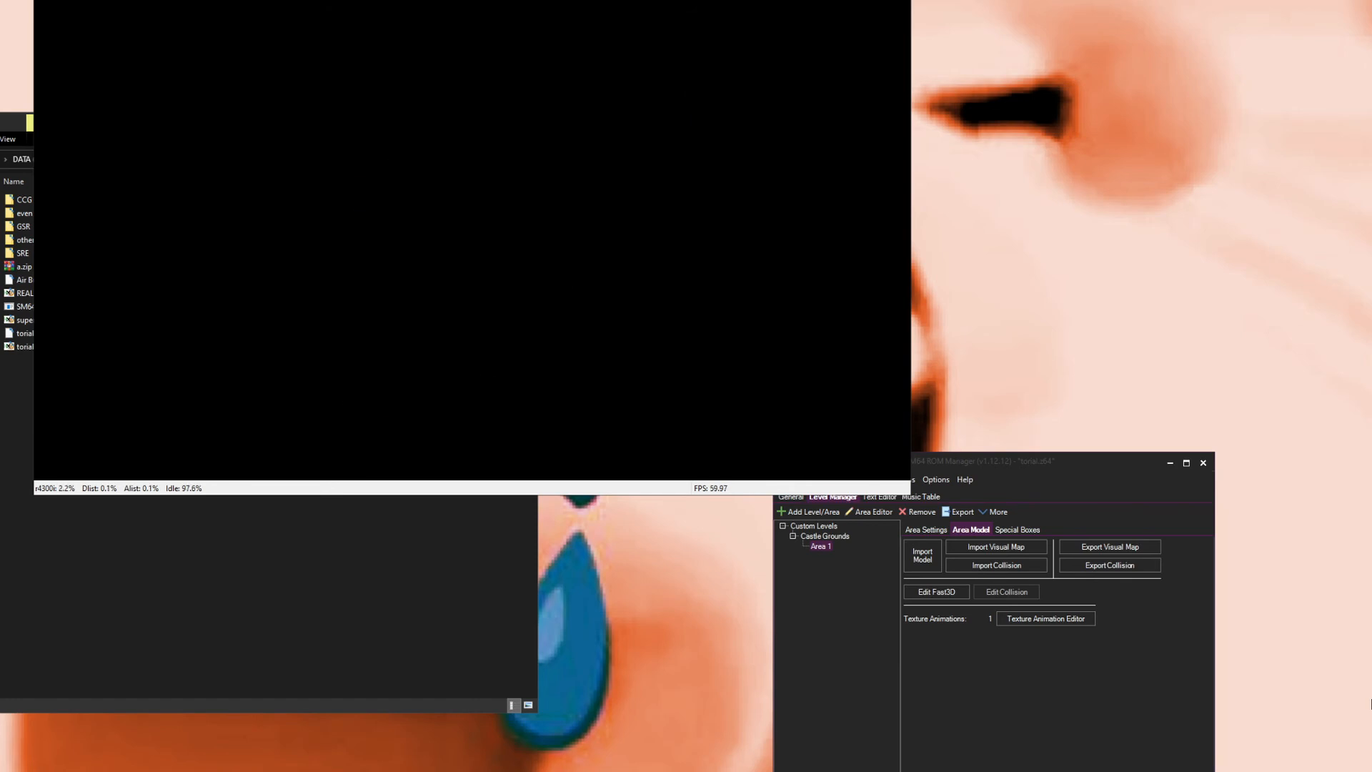
Step: Start a save file and play through the castle grounds to check the rendering
key("Right")
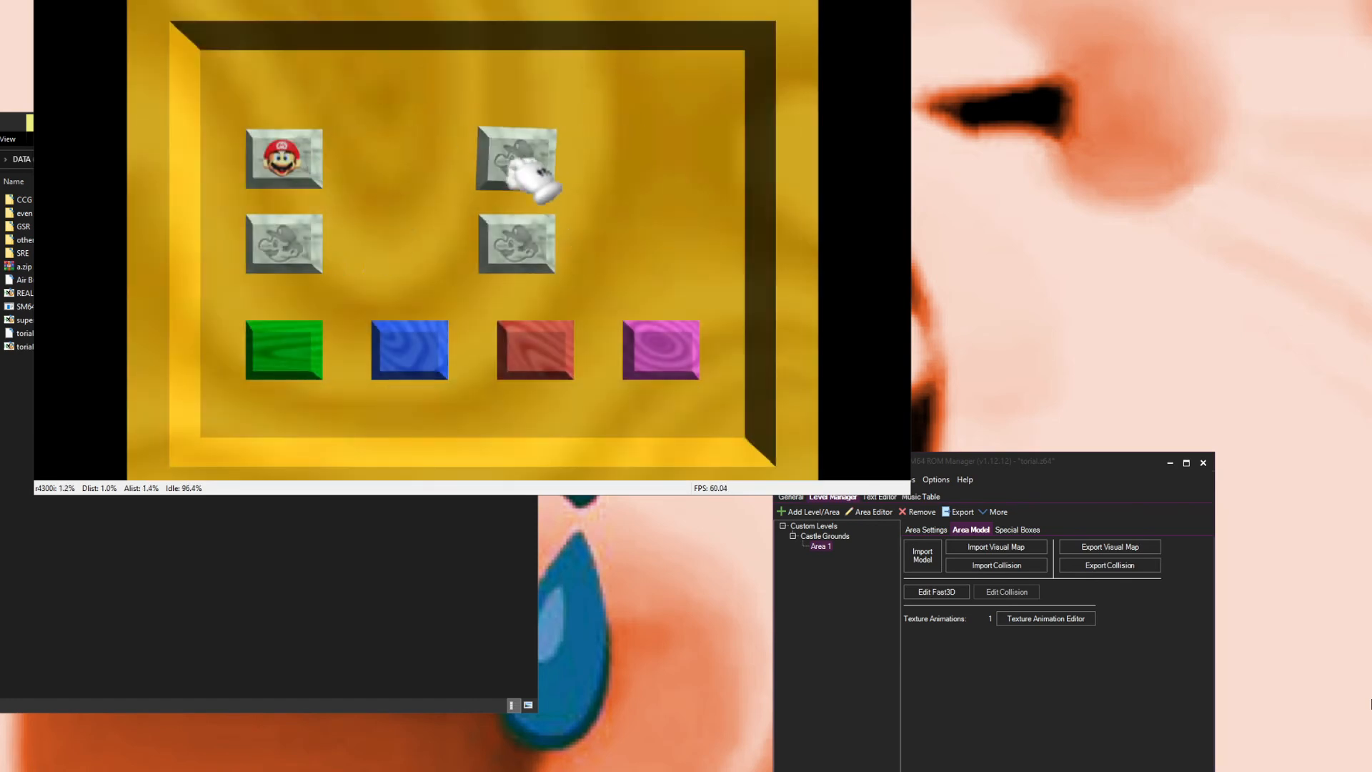
key("Return")
key("Return")
key("Return")
key("Return")
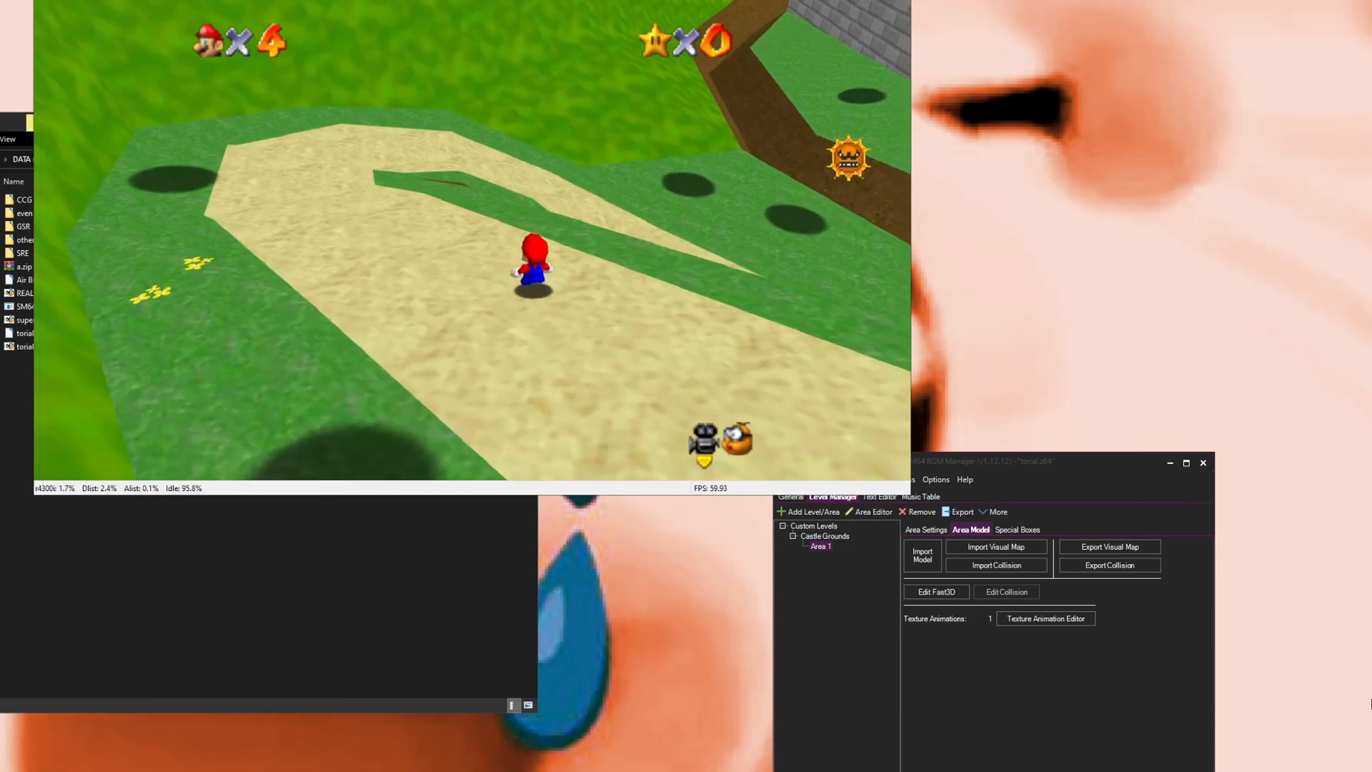
left_click_drag(508, 0, 735, 27)
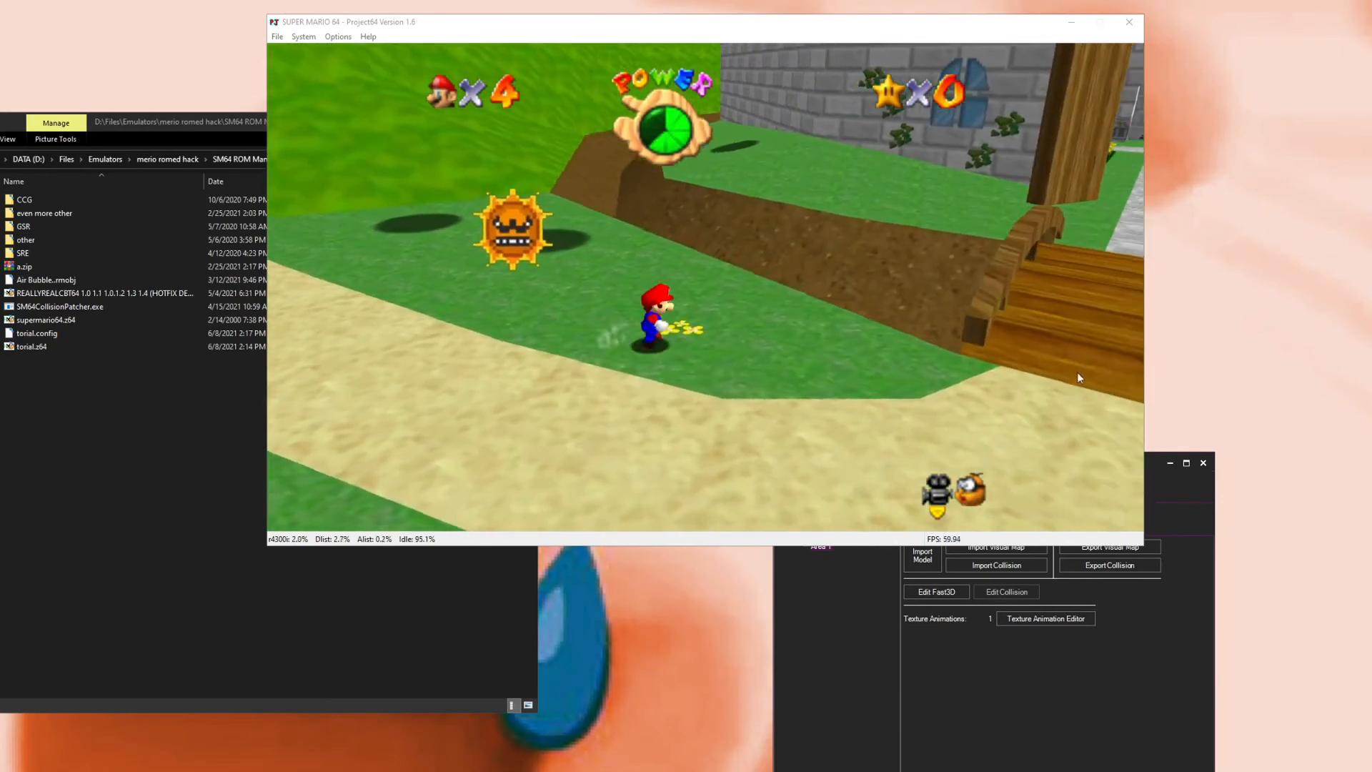
Step: Find and apply the Fix Smoke Texture tweak to the ROM, then close the Tweaks window
left_click(1081, 693)
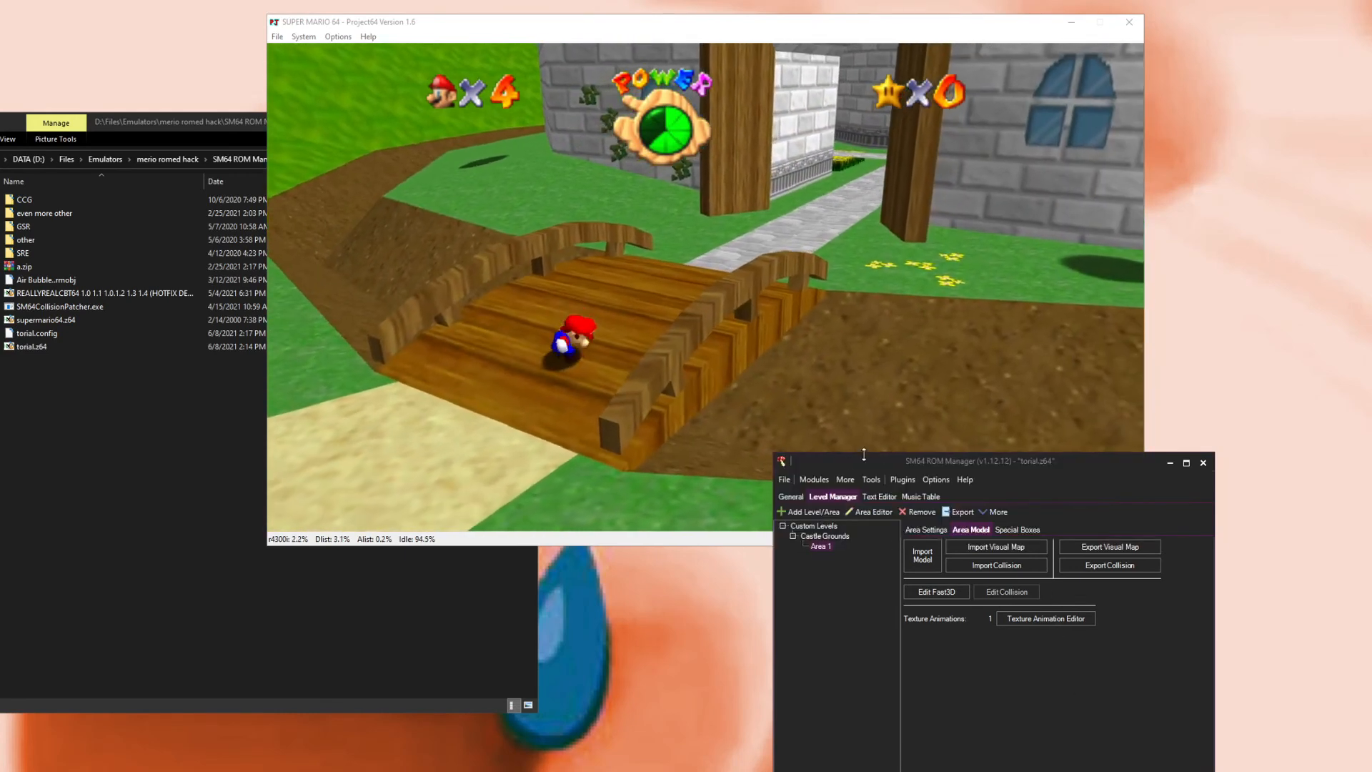
left_click(813, 479)
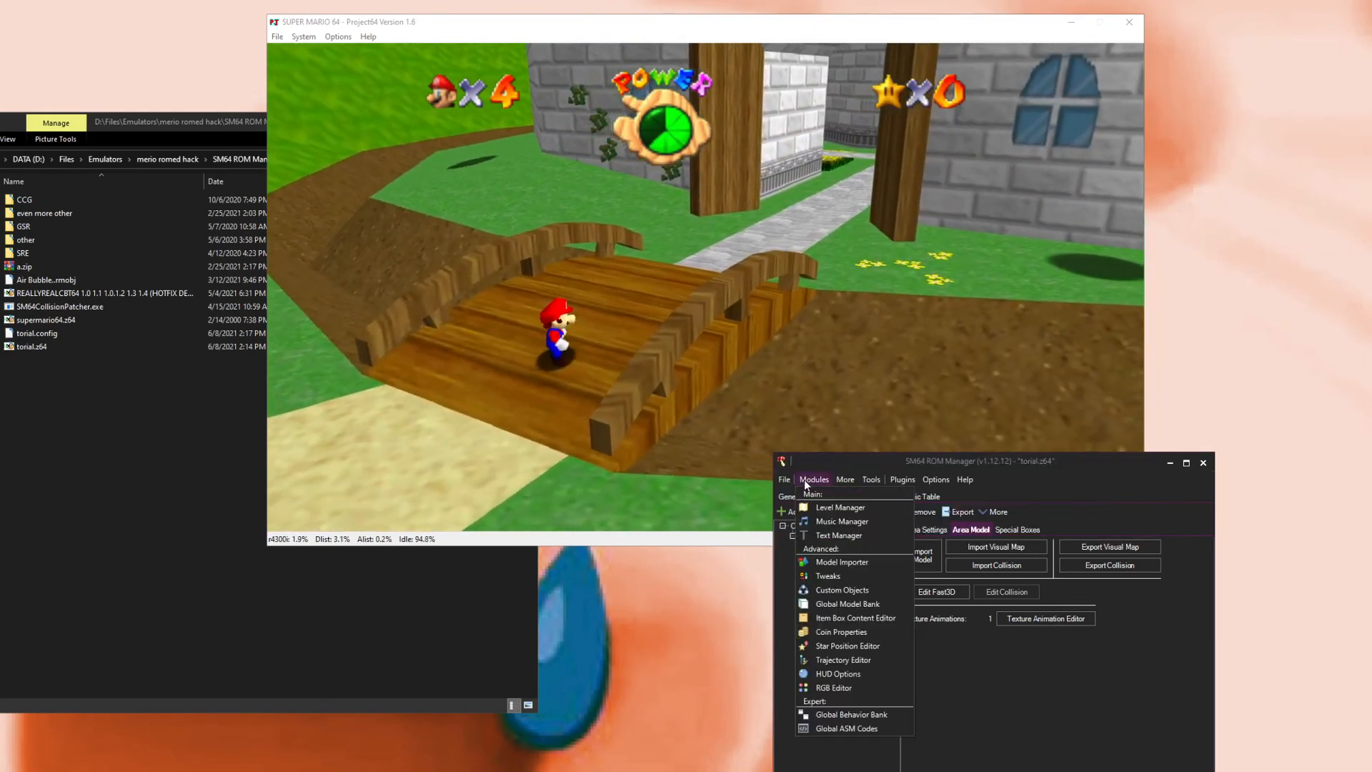
left_click(834, 576)
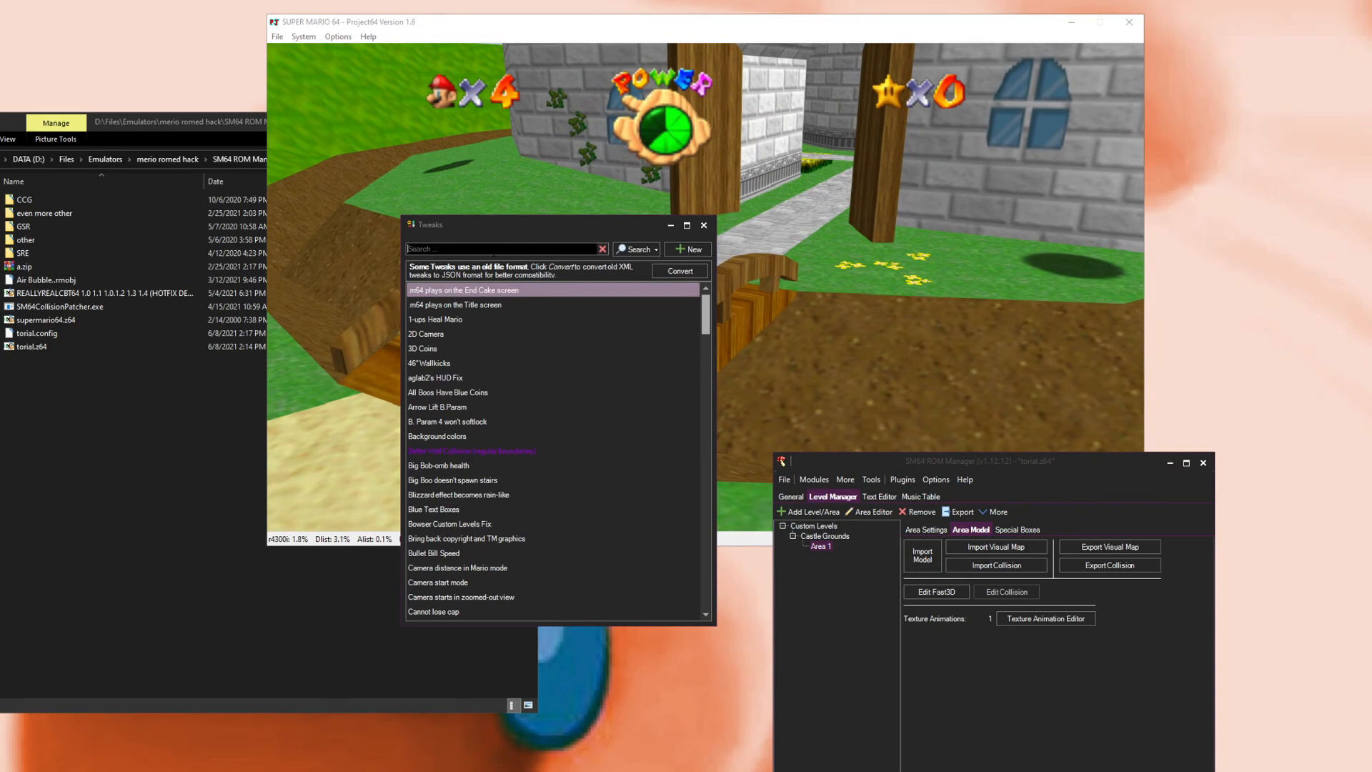
type("smok")
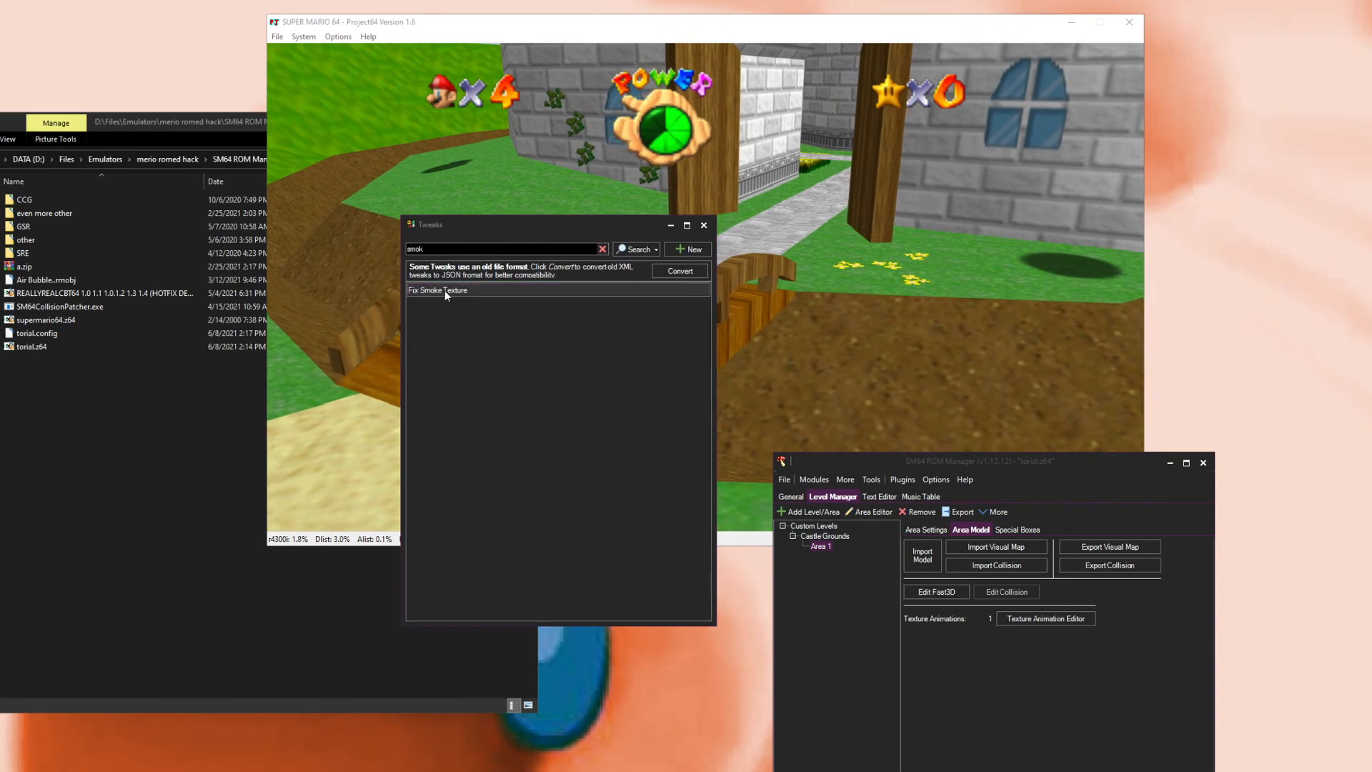
left_click(446, 291)
left_click(504, 436)
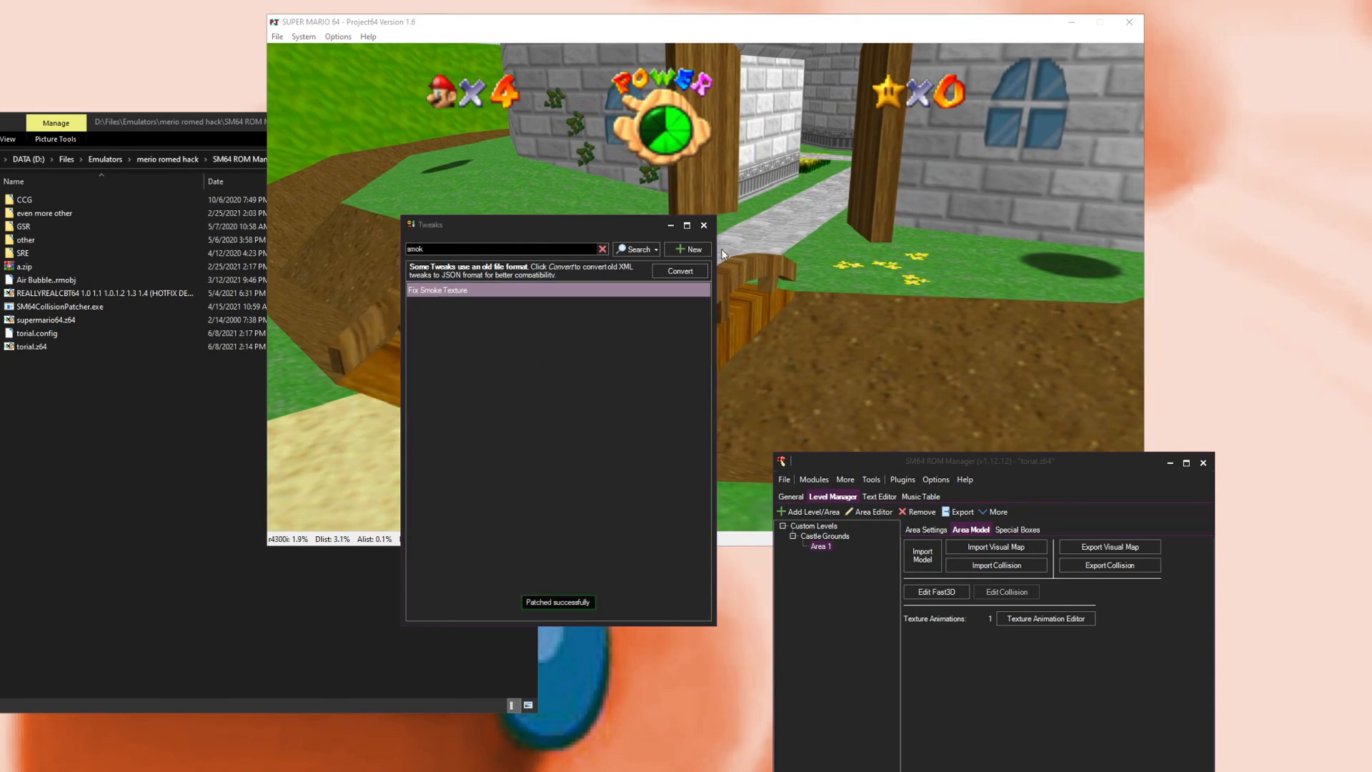
left_click(710, 227)
Step: Play through the castle grounds in the emulator to check the smoke fix, then close the emulator
left_click(835, 267)
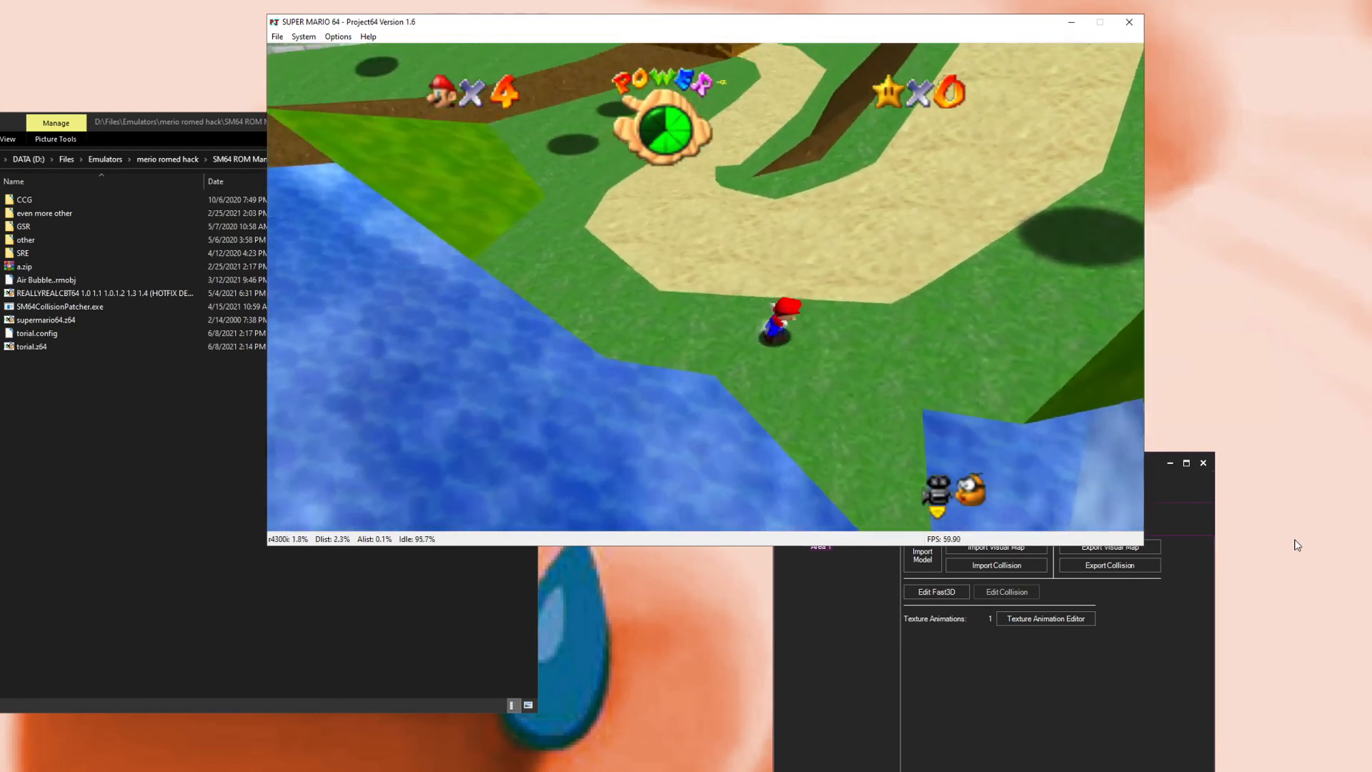
key("Home")
key("End")
key("Home")
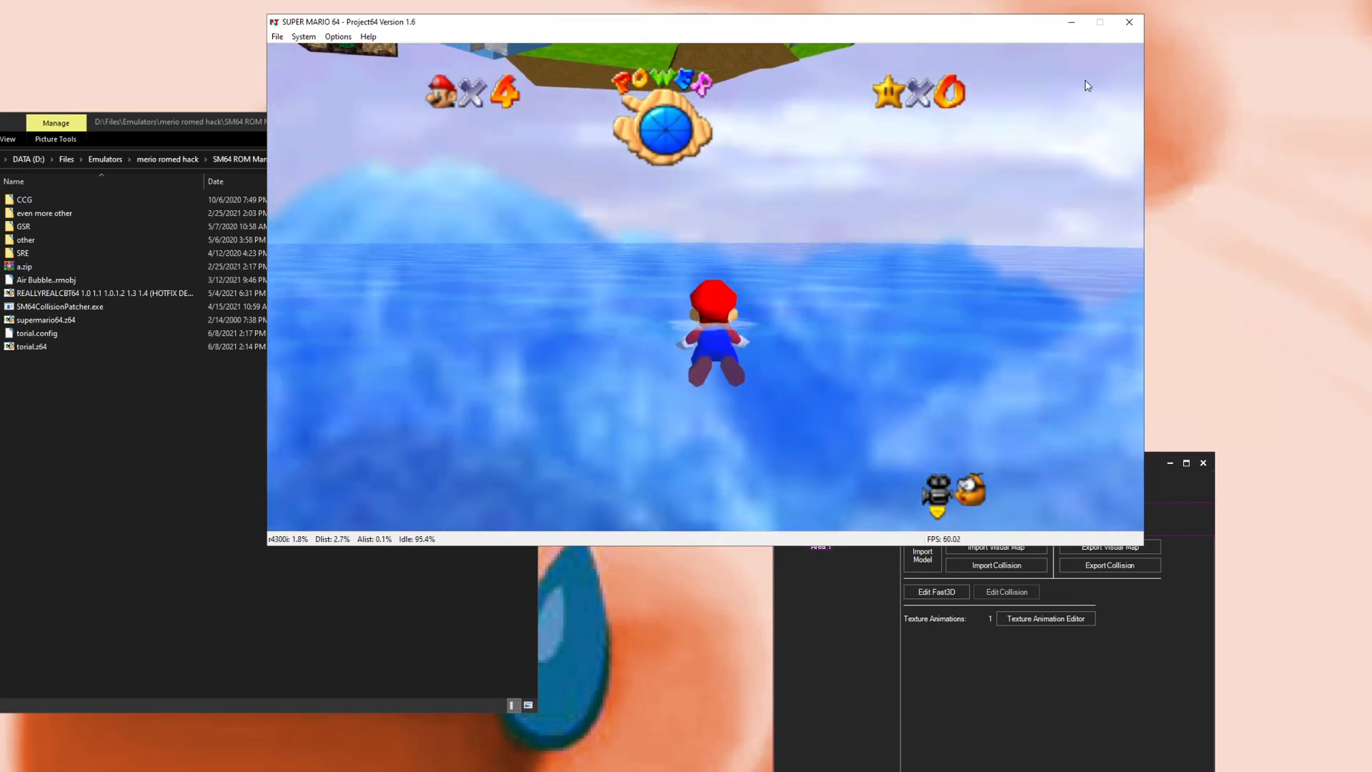
left_click(1129, 27)
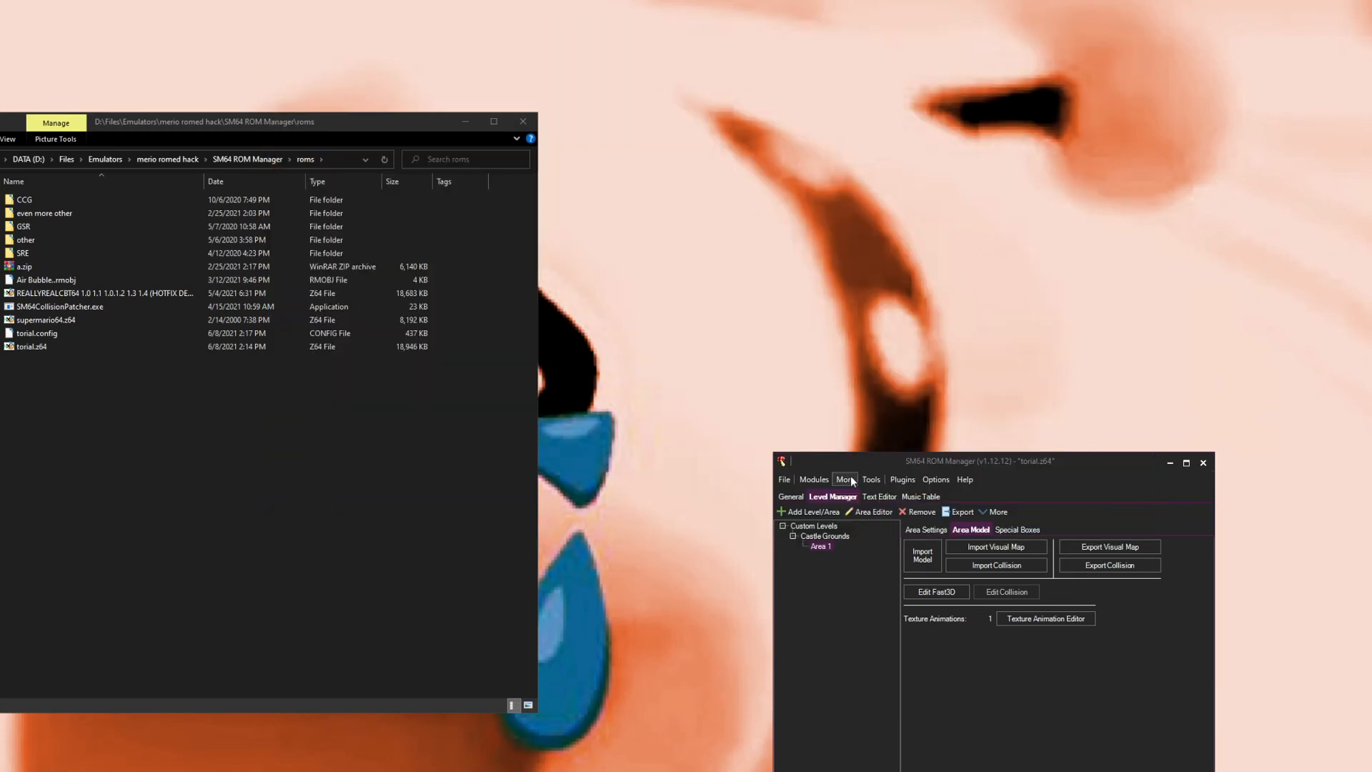
Step: Open the Custom Objects manager and create a new custom object named CRAZY
left_click(814, 479)
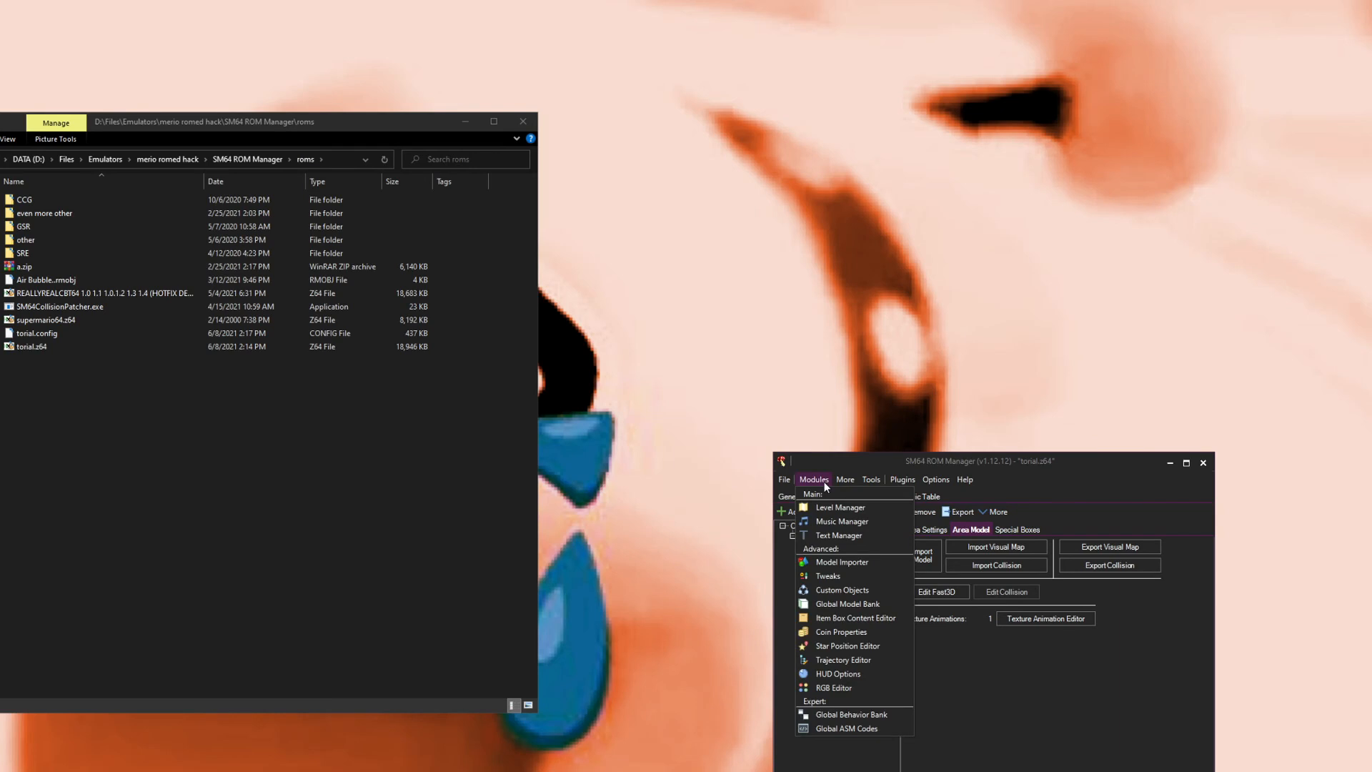
left_click(856, 589)
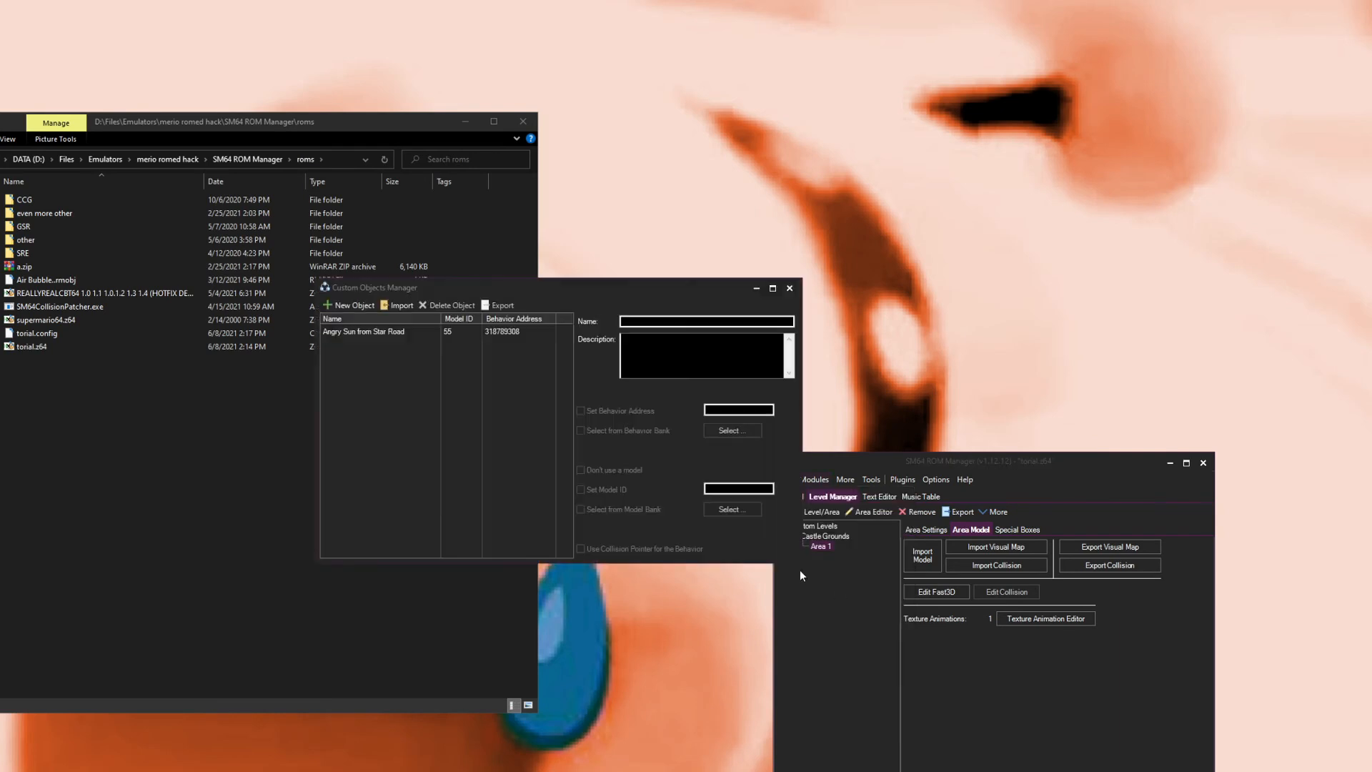
left_click(348, 306)
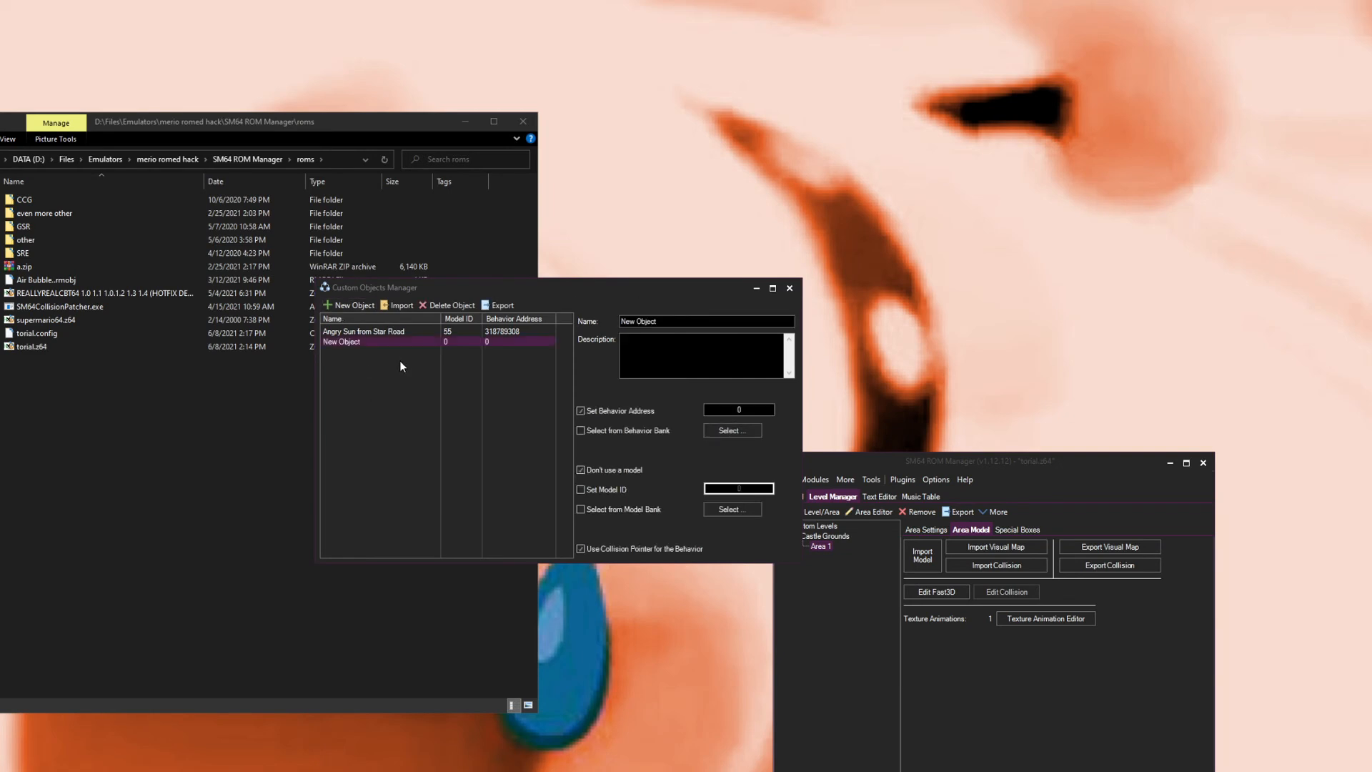
key("Tab")
type("CRAZY")
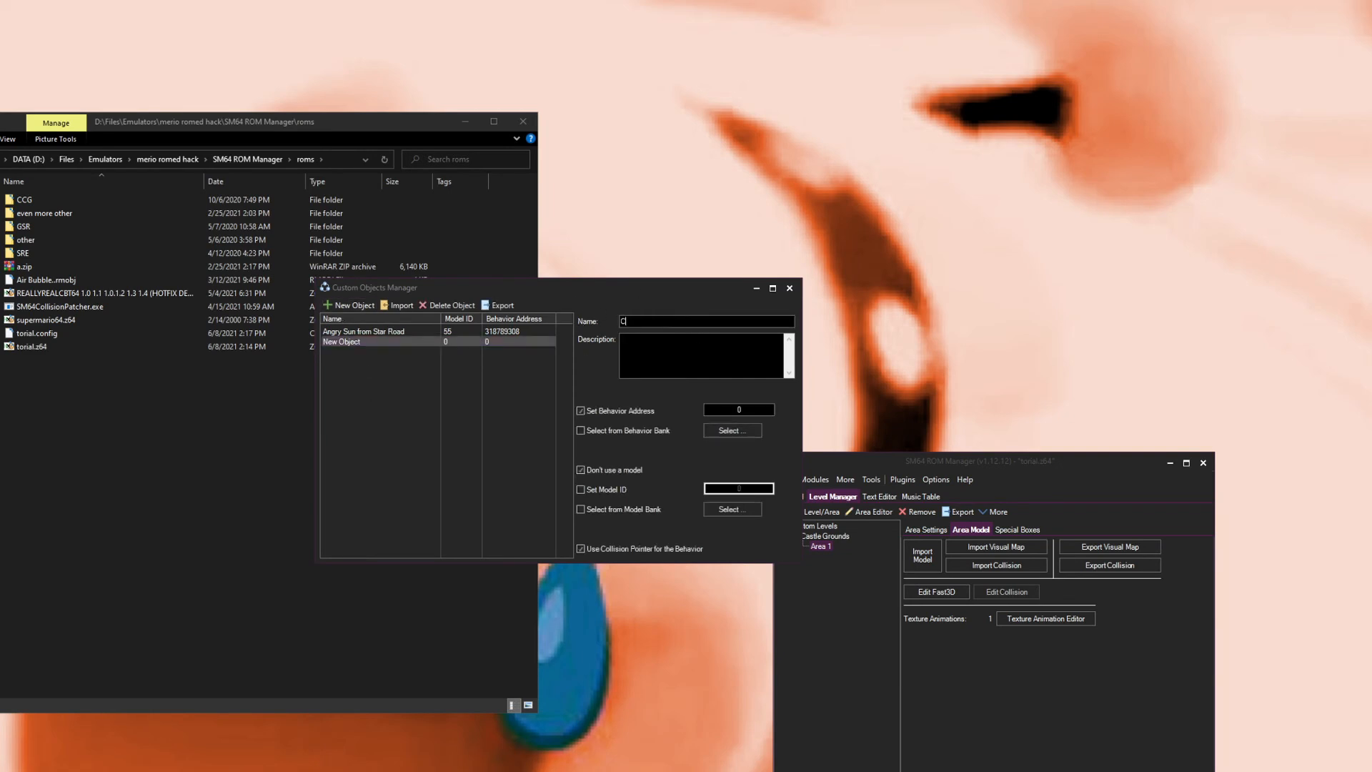
left_click(542, 423)
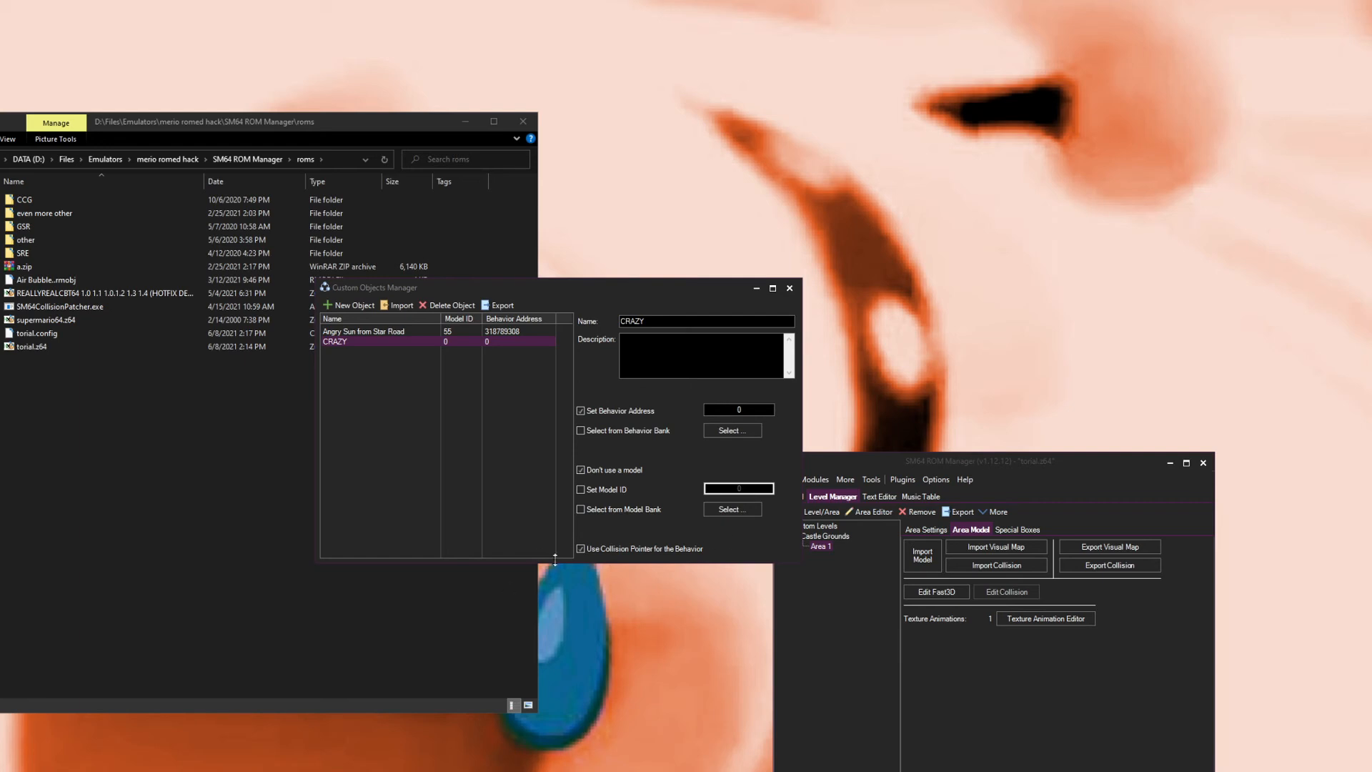
Step: Set the CRAZY object to use a model from the model bank, picking the yay model (ID 76)
left_click(676, 509)
left_click(487, 343)
left_click(518, 364)
left_click(560, 534)
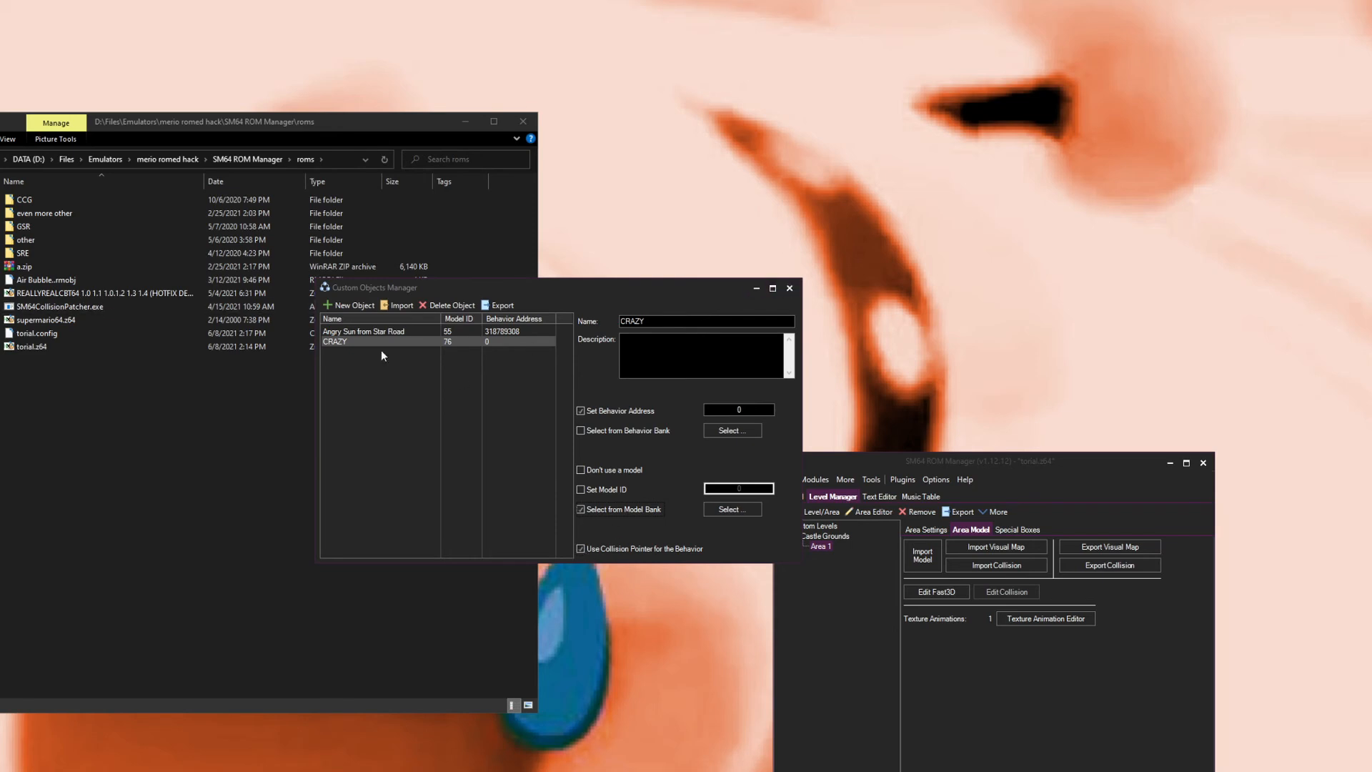
Step: Open the Global Model Bank, create a new object, and load i_need_this__apparently.obj into the model converter
left_click(1089, 491)
left_click(812, 483)
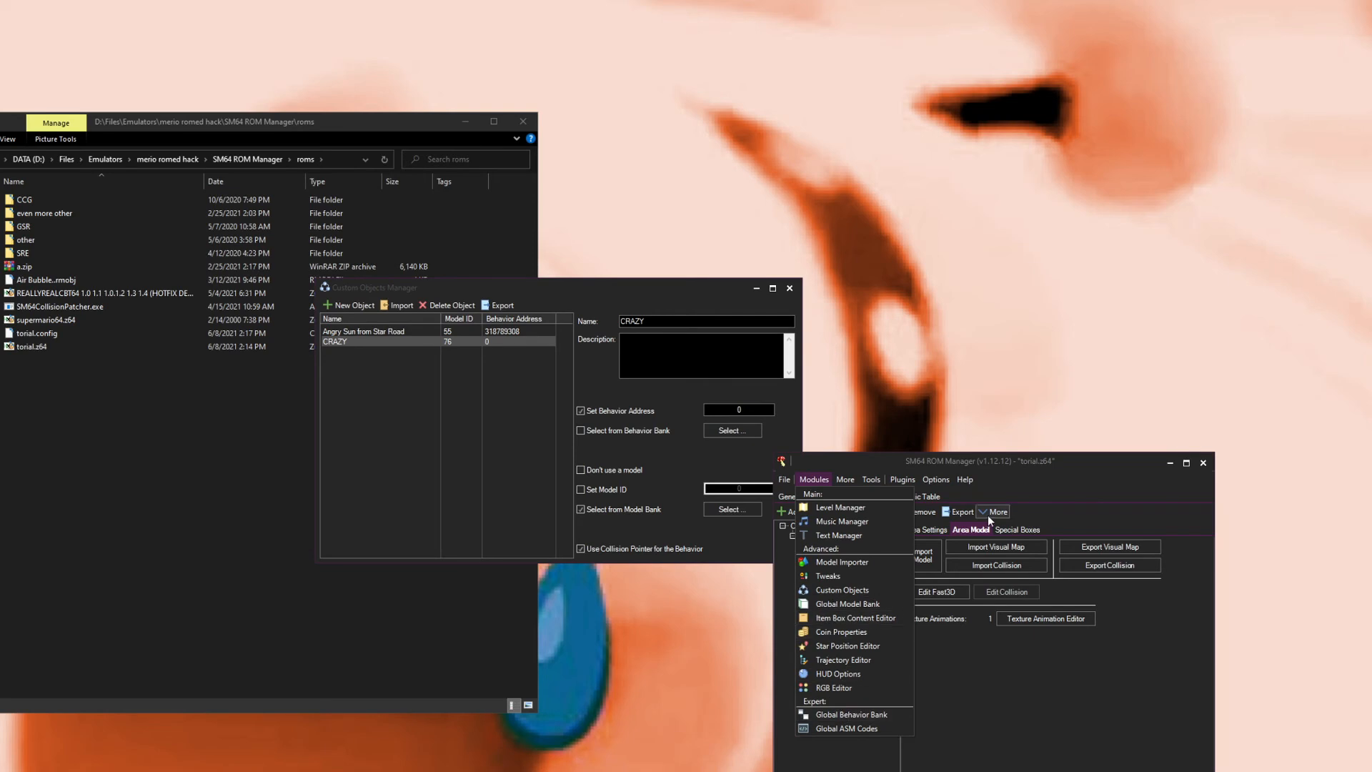
left_click(857, 604)
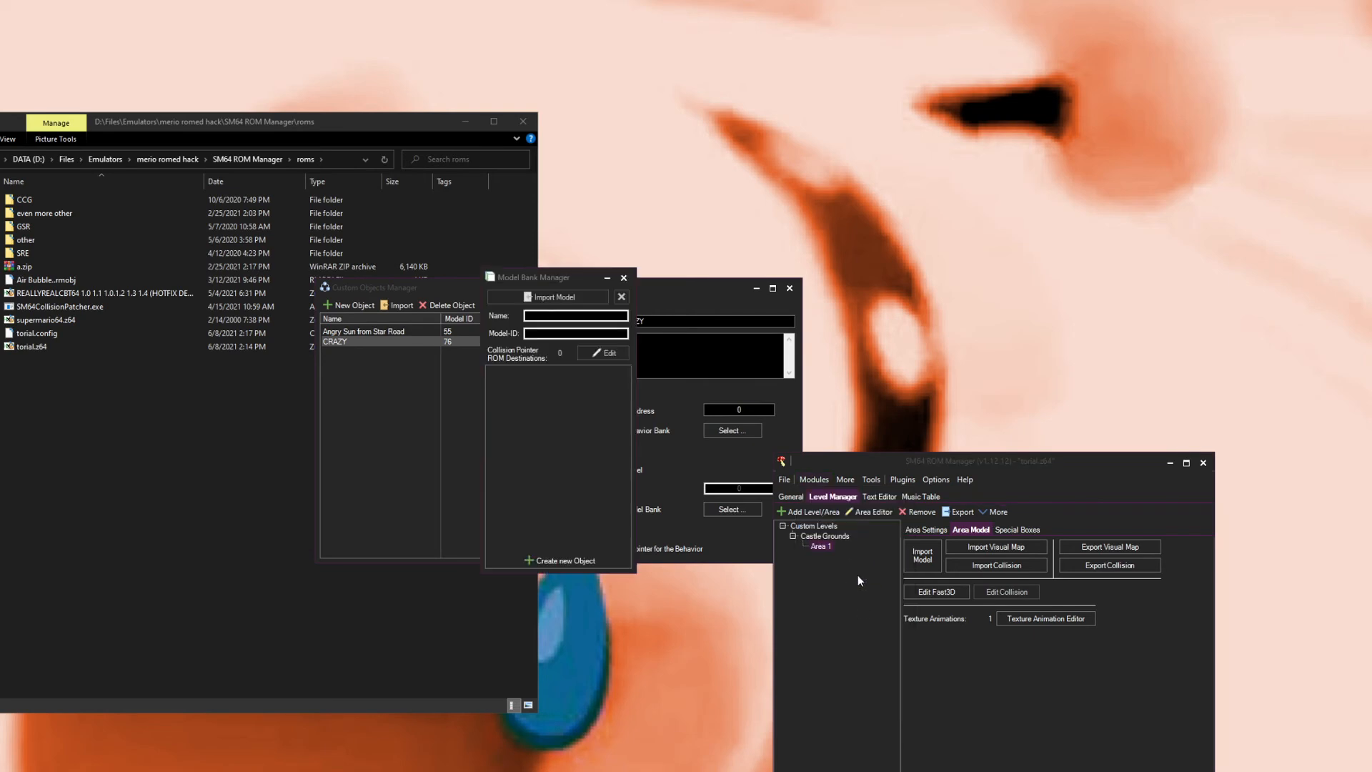
left_click(569, 559)
left_click(632, 352)
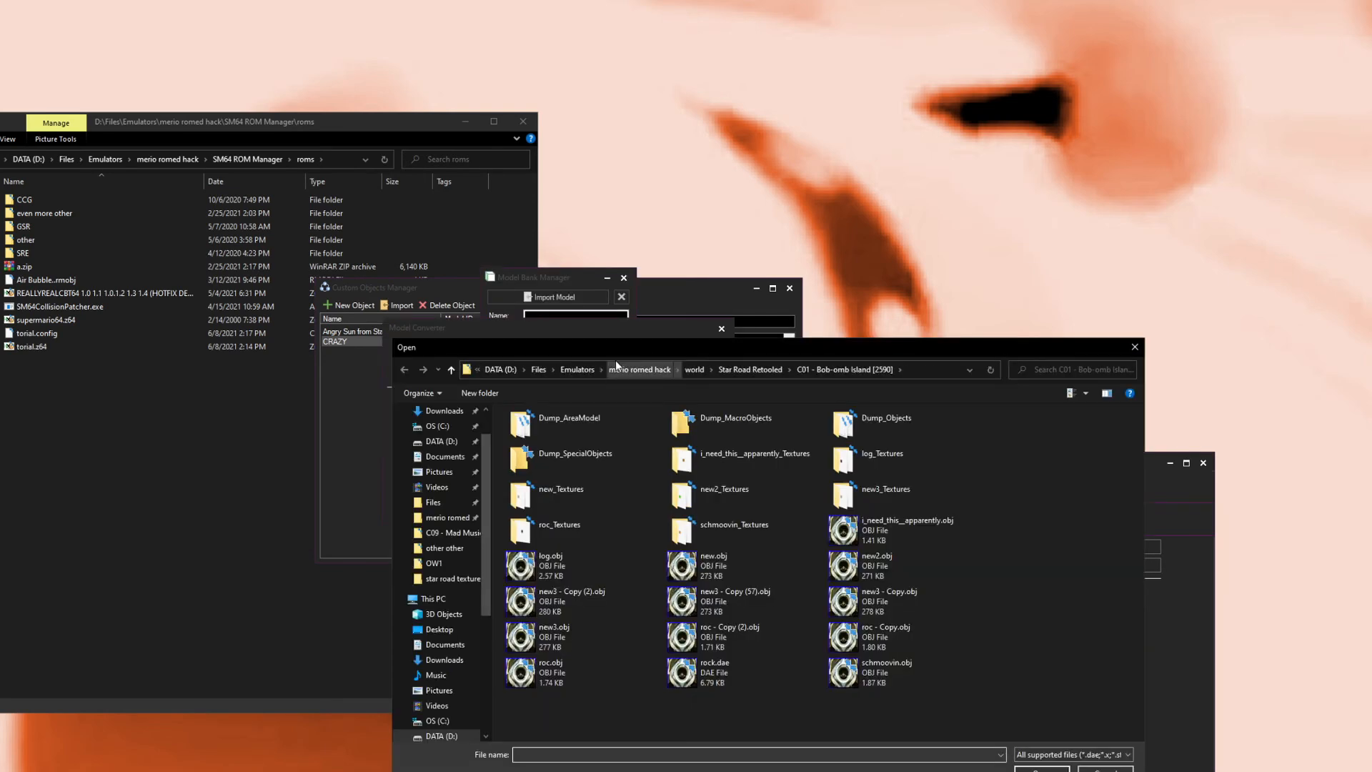
double_click(877, 533)
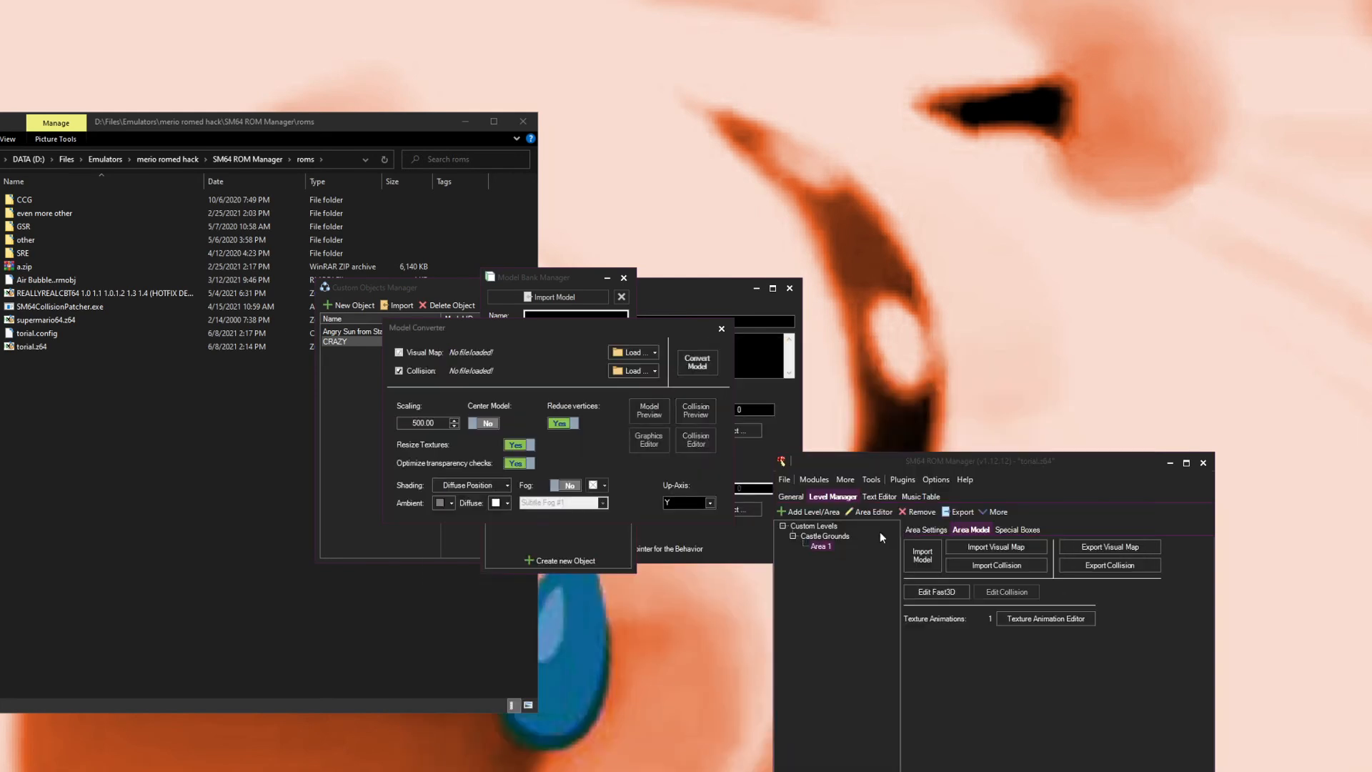
Step: Review the model's collision materials and convert the model at 1.00 scaling
left_click(692, 443)
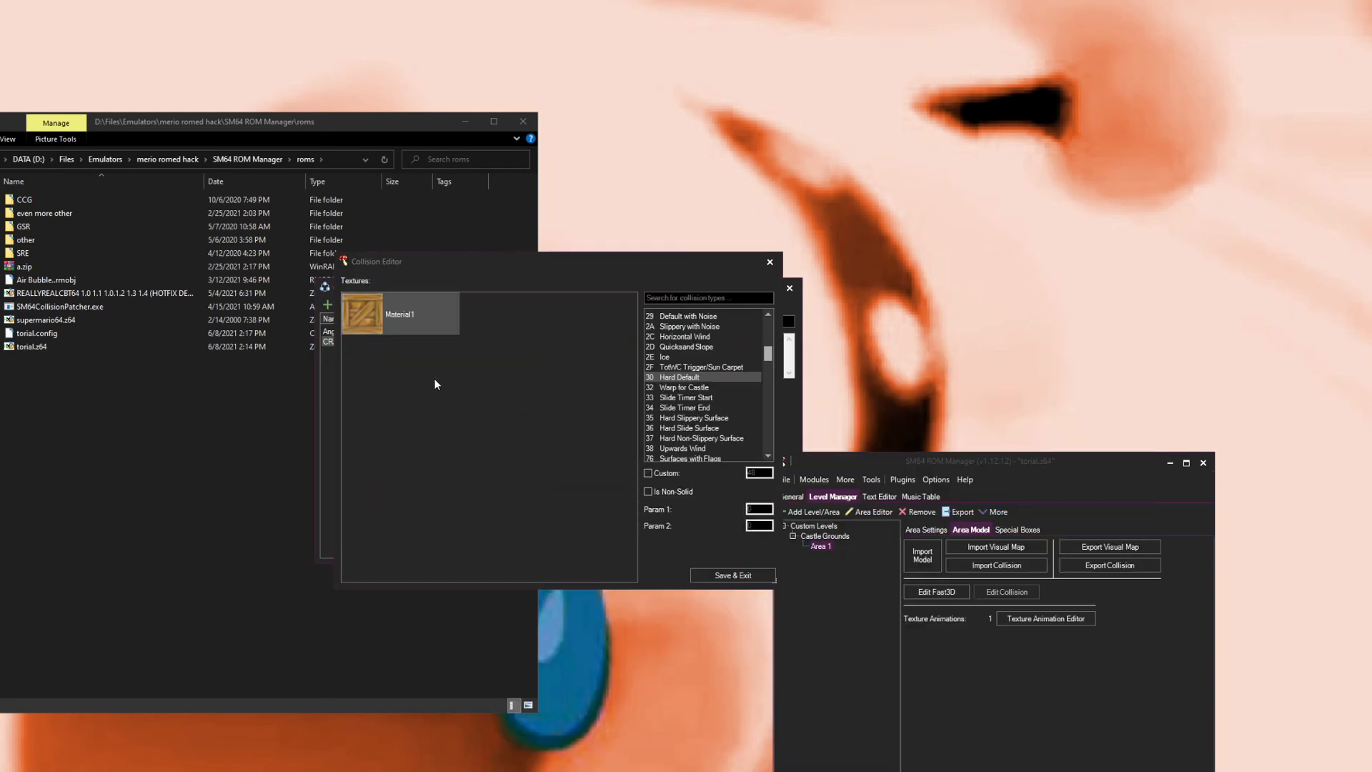
left_click(769, 262)
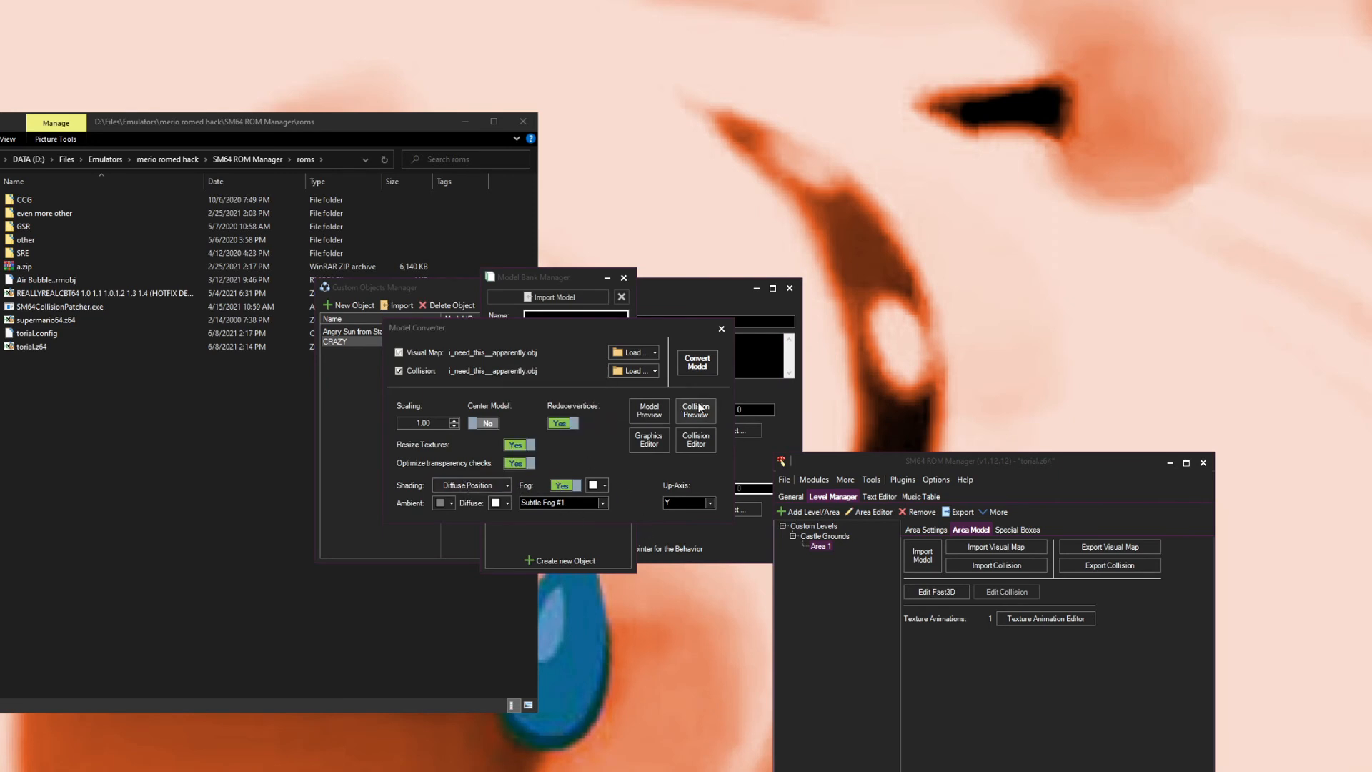
left_click(696, 362)
left_click(534, 371)
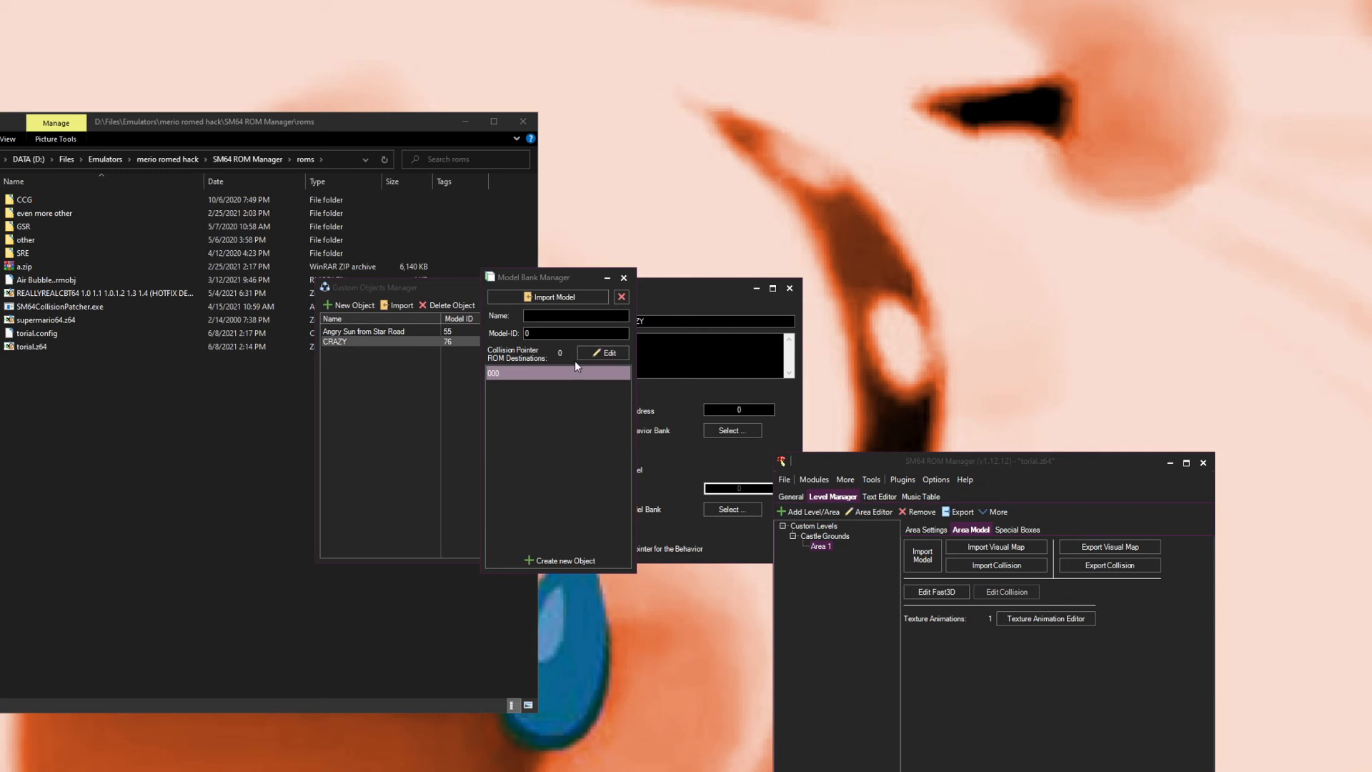
Step: Re-import the model for the bank entry, set Material1's texture type to I8 in the Graphics Editor, and convert it
left_click(547, 297)
left_click(640, 353)
left_click(889, 538)
double_click(889, 538)
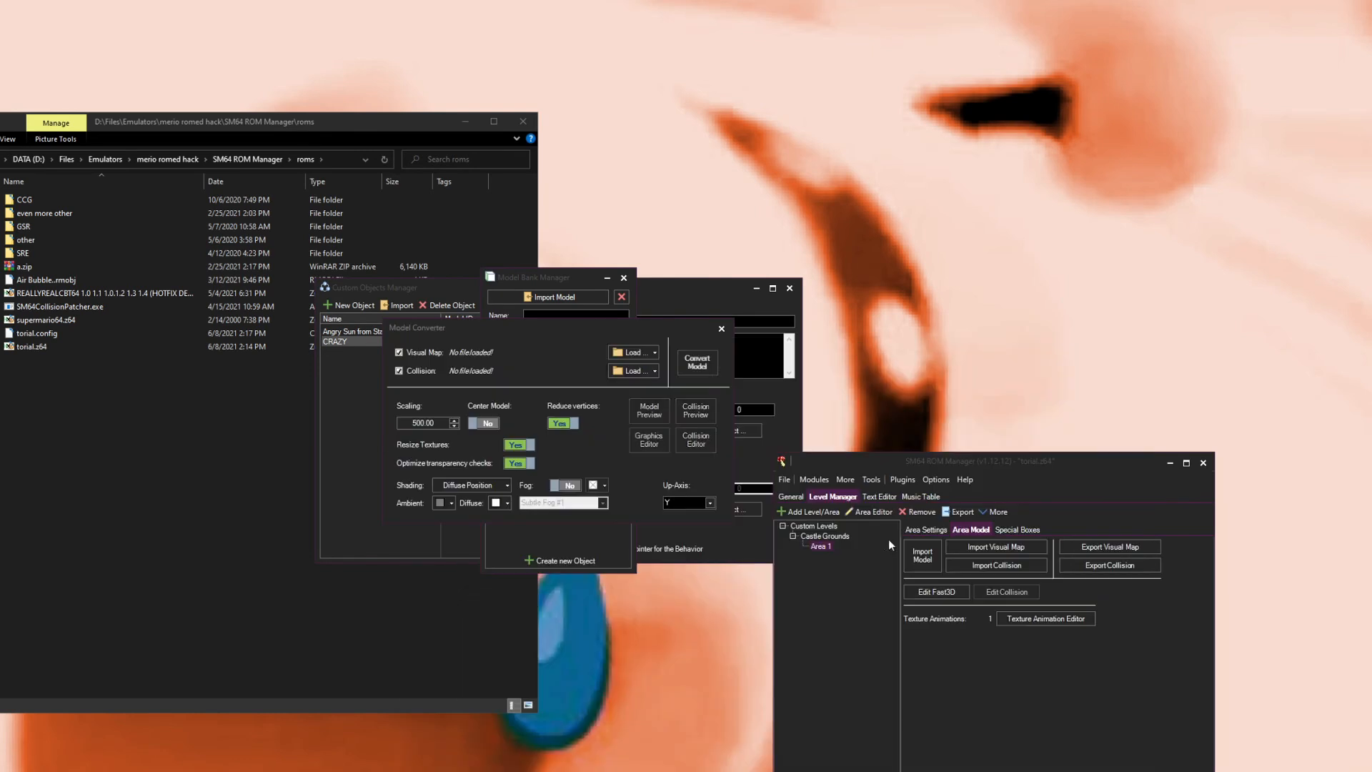
left_click(650, 447)
left_click(727, 294)
left_click(729, 334)
left_click(727, 294)
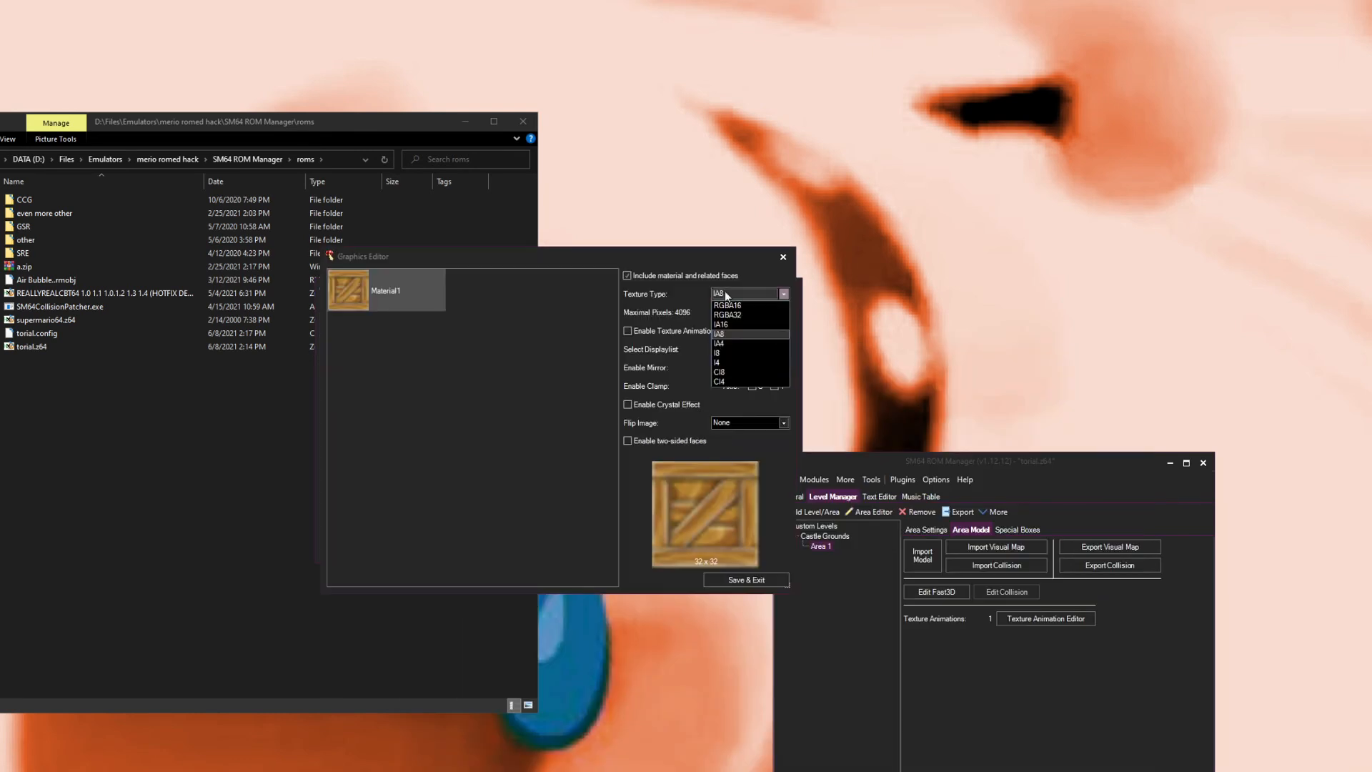
left_click(739, 354)
left_click(740, 581)
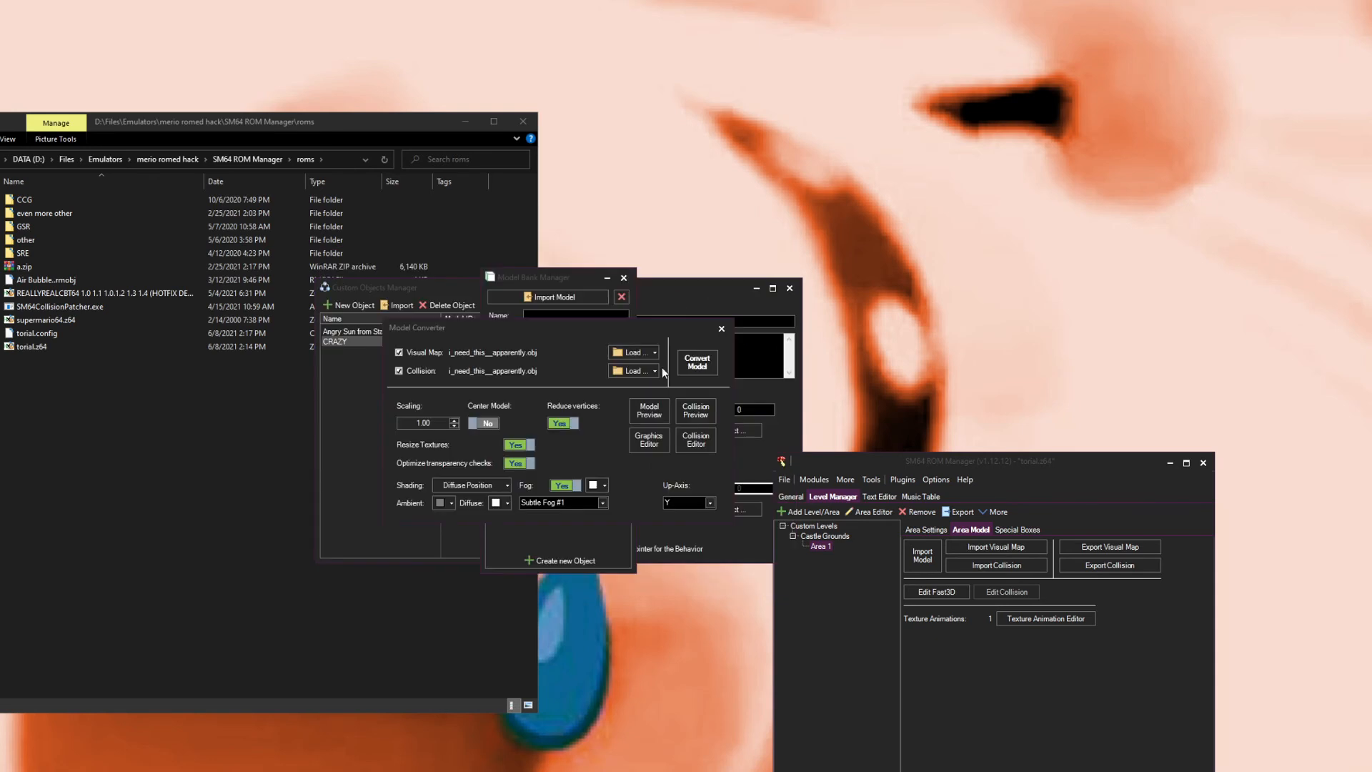
left_click(694, 369)
Step: Import the model again, set Material1's texture type to CI8 in the Graphics Editor, and convert it
left_click(512, 301)
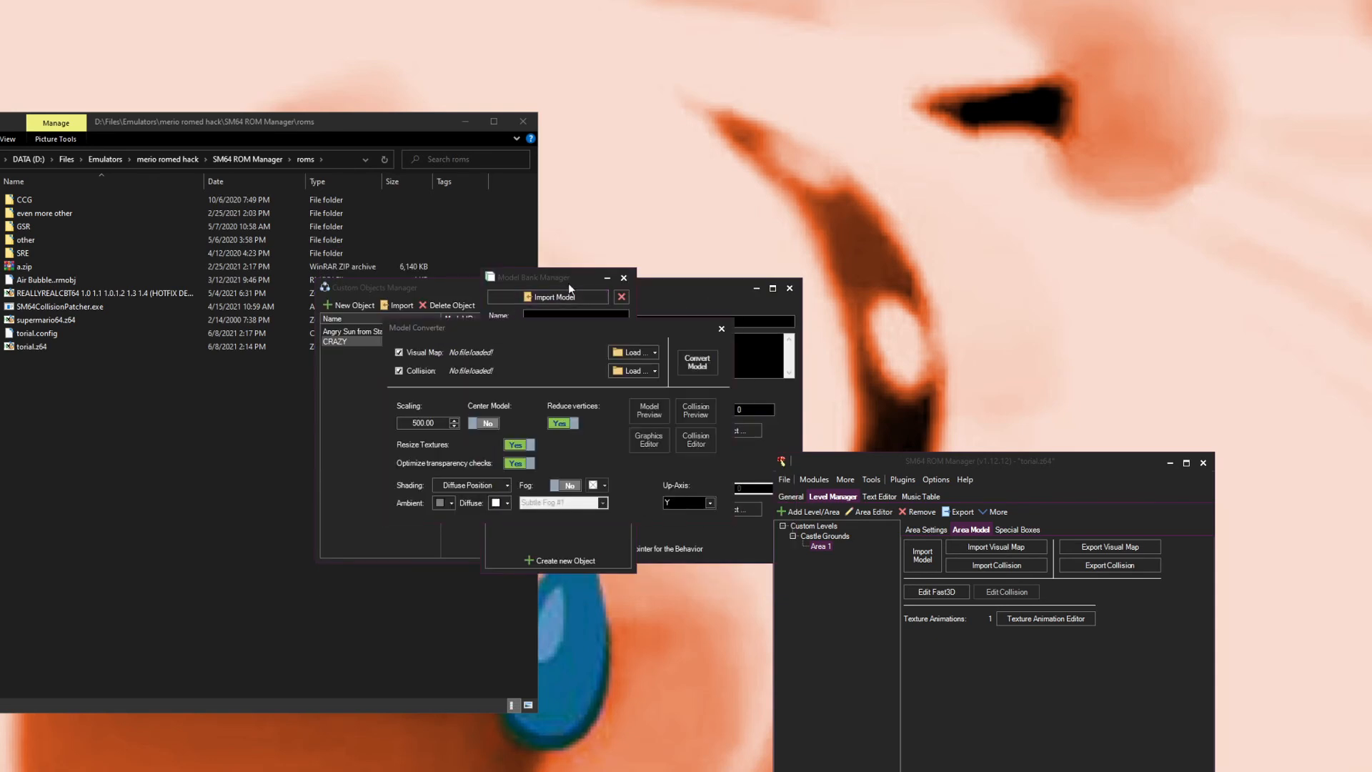
left_click_drag(581, 327, 285, 686)
left_click(336, 709)
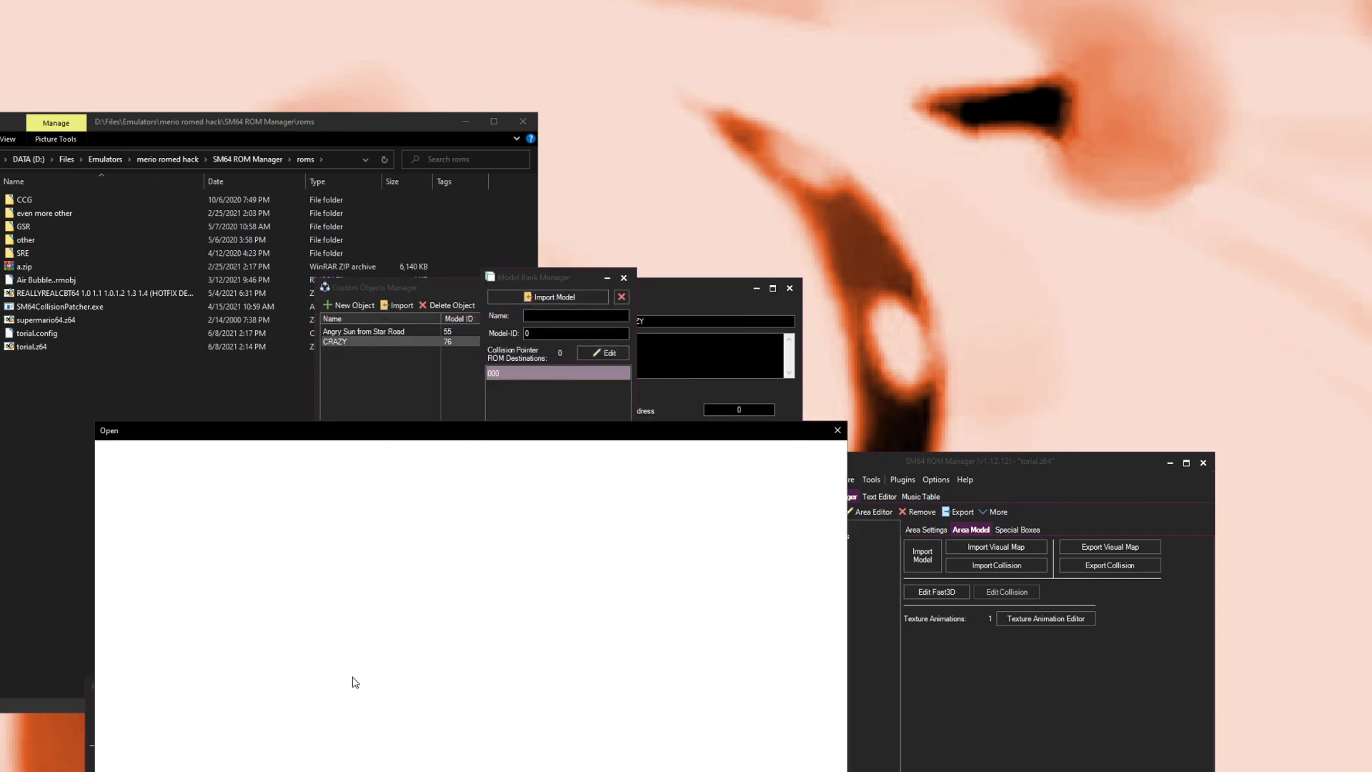
double_click(630, 623)
left_click(352, 764)
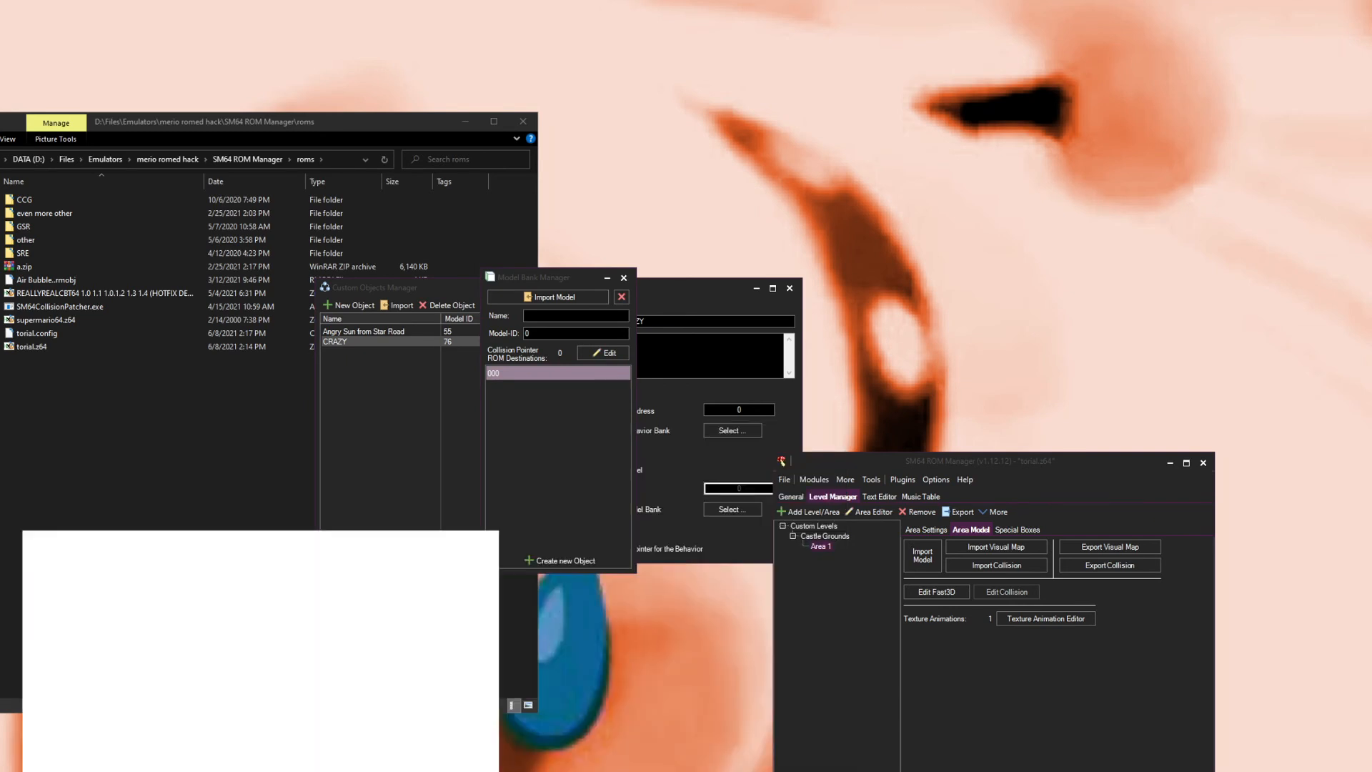
left_click(462, 576)
left_click(433, 654)
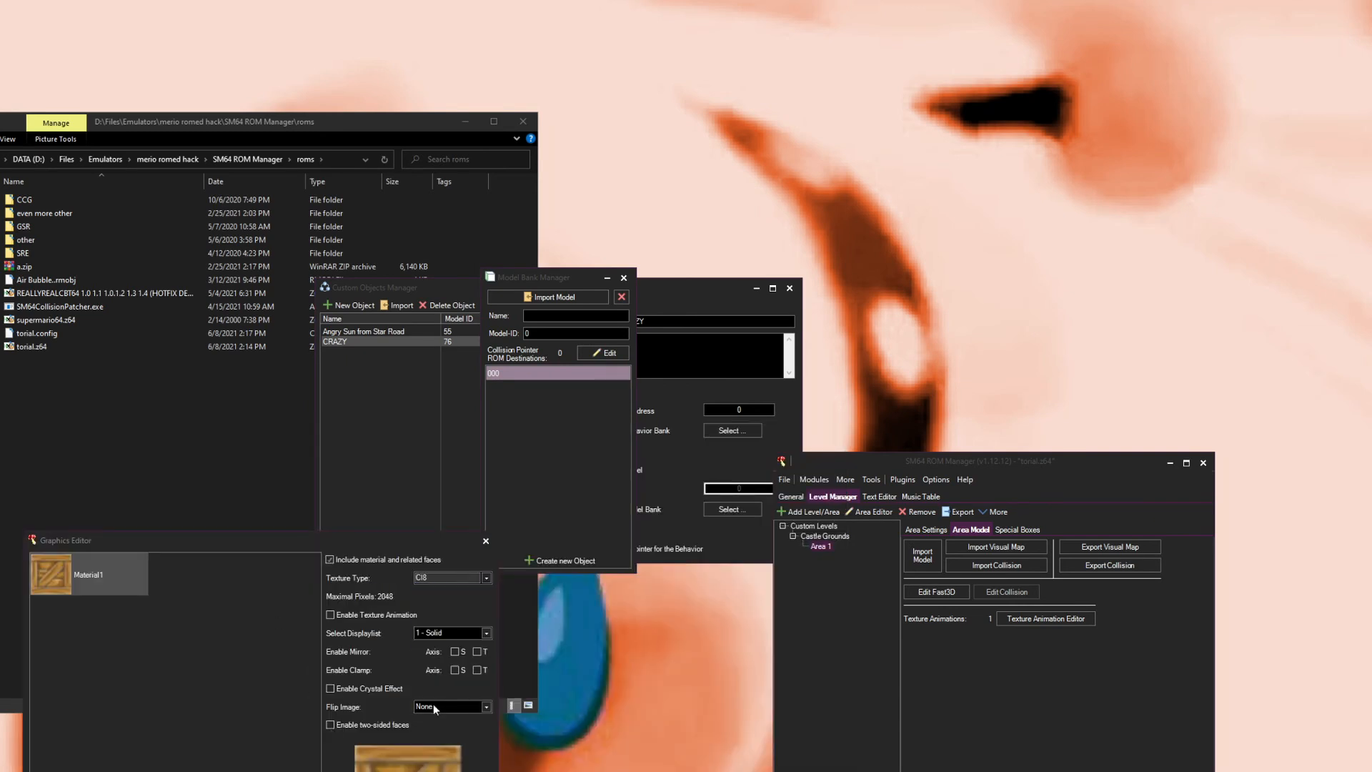
left_click(485, 541)
left_click(425, 684)
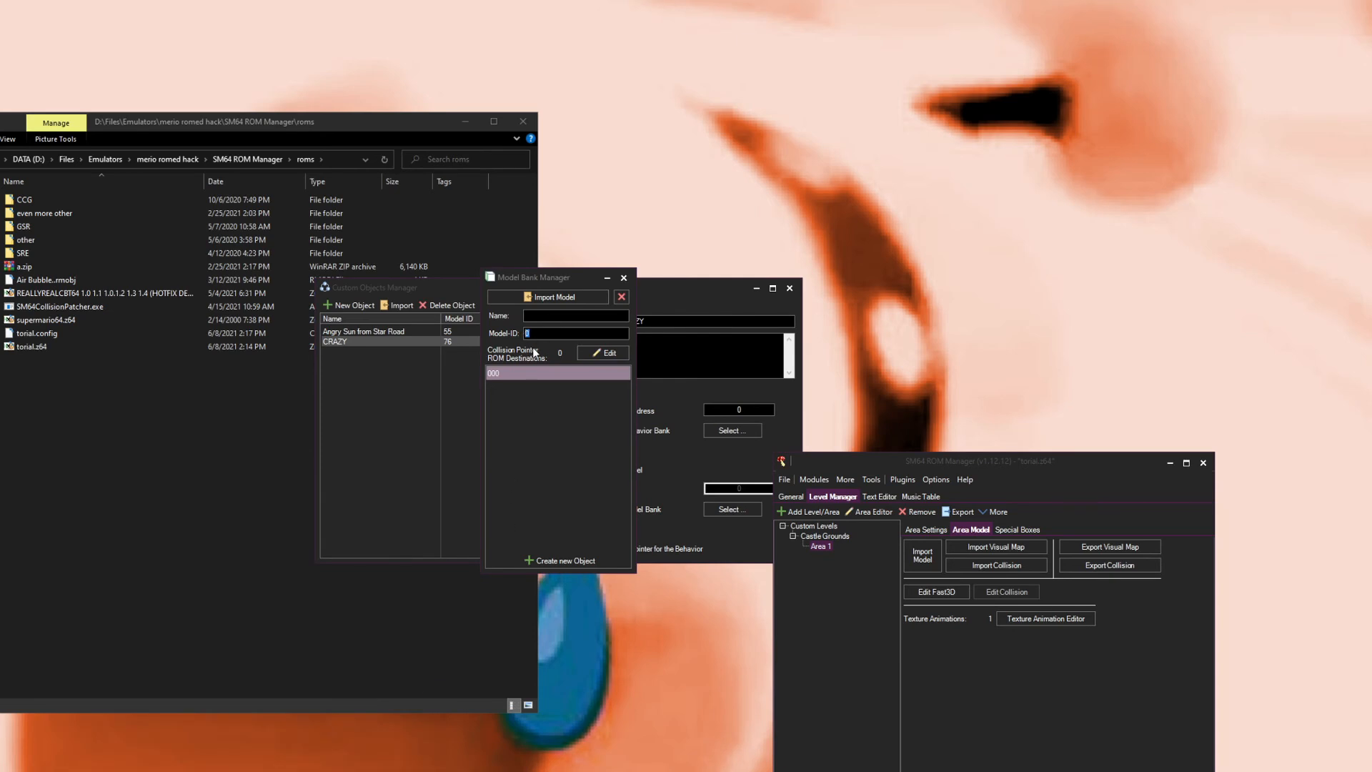
Step: Set the bank model's ID to 77 and its name to different box, then close the Model Bank
type("77")
type("bo")
type("differnt")
type("ent ")
type("box")
left_click(623, 278)
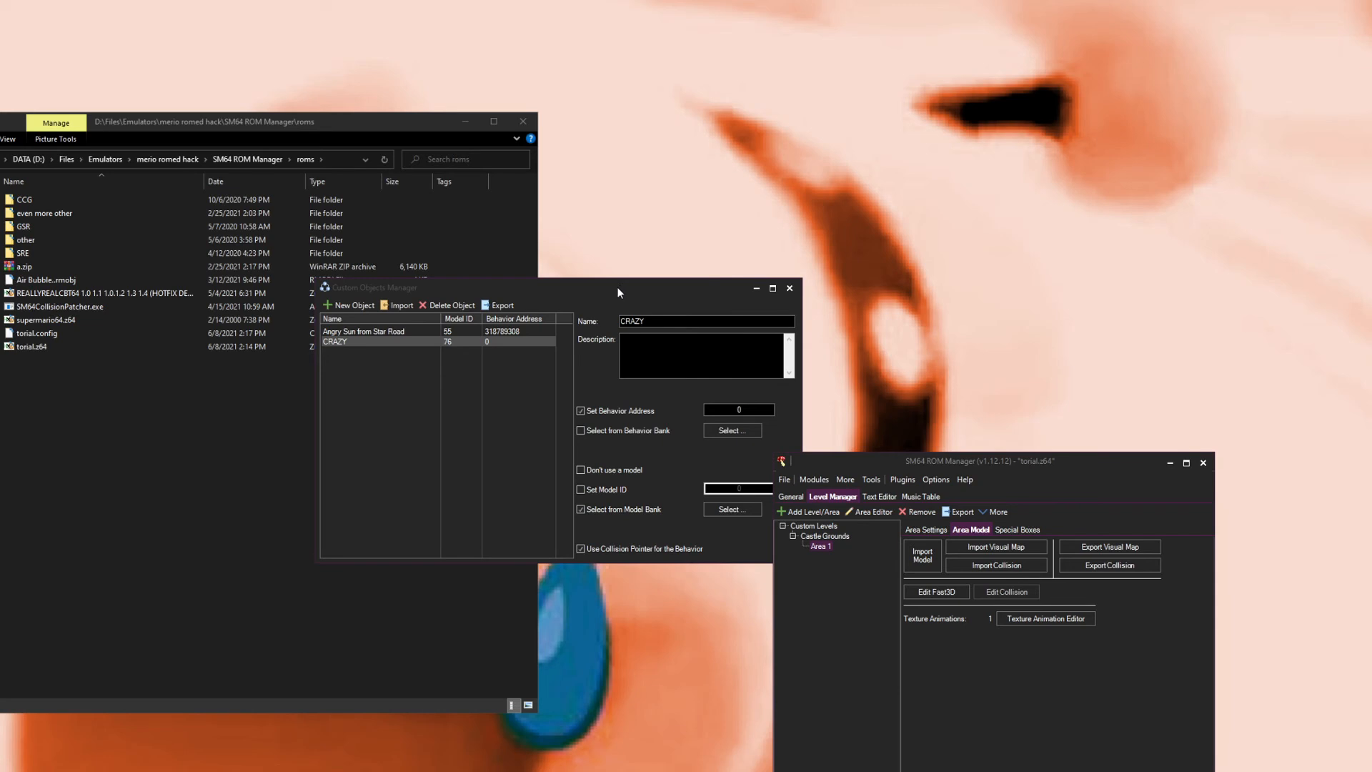
Step: Assign the CRAZY object the global model bank's different box model (ID 77)
left_click(732, 509)
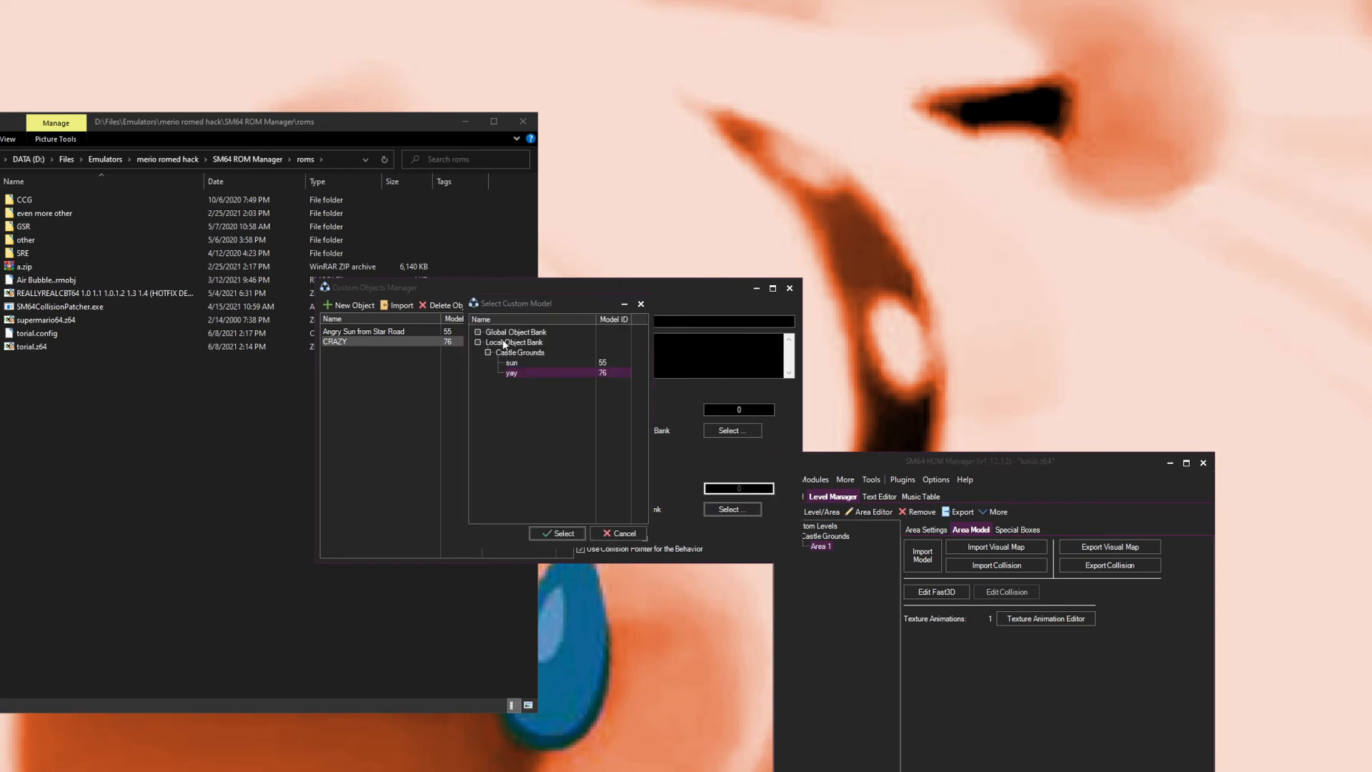
left_click(478, 331)
left_click(510, 343)
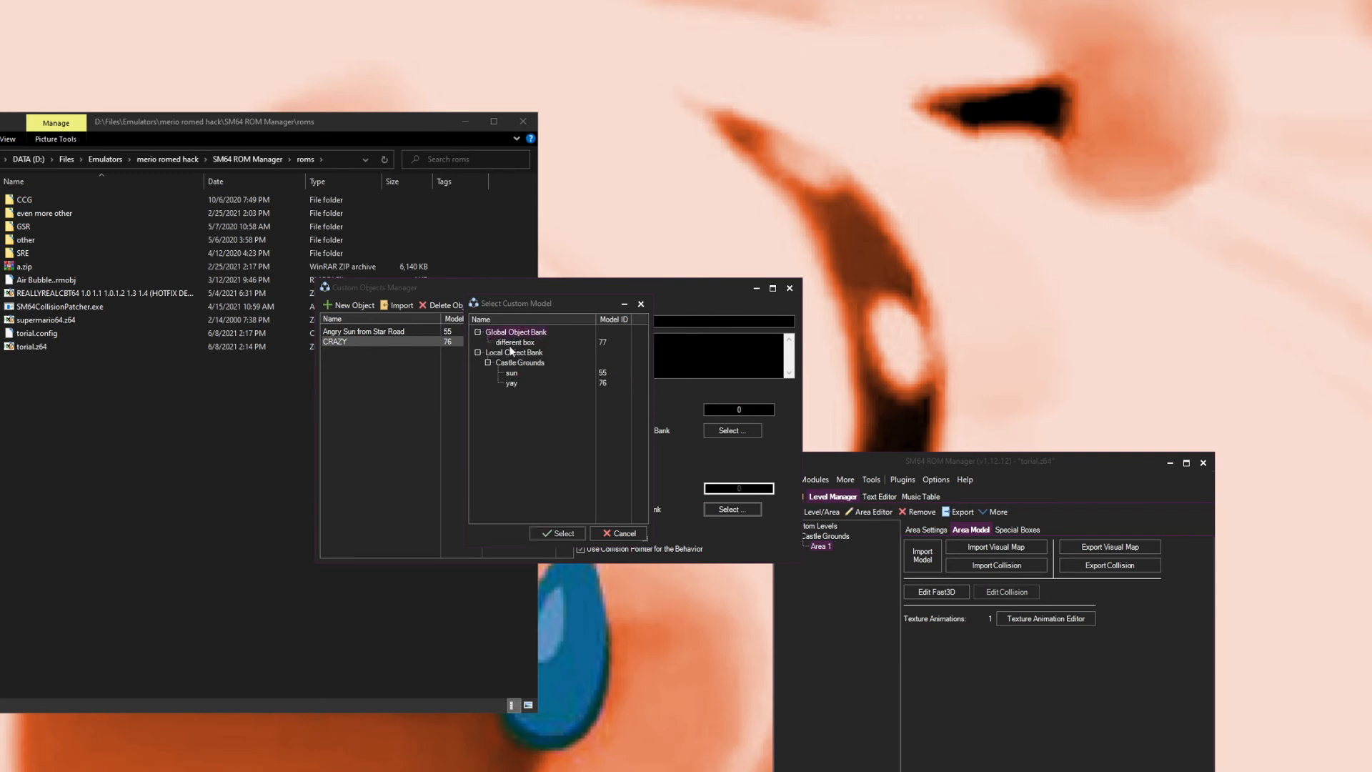
left_click(557, 536)
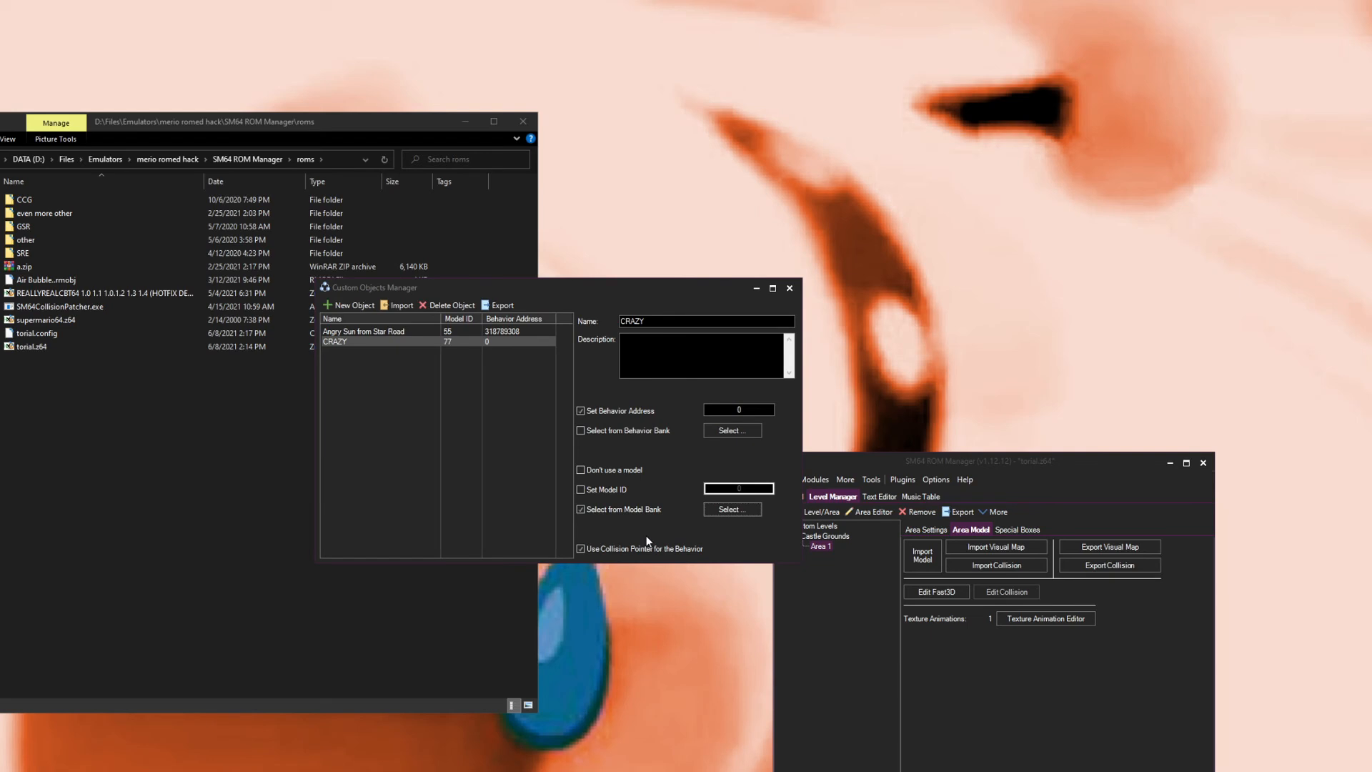
left_click(816, 680)
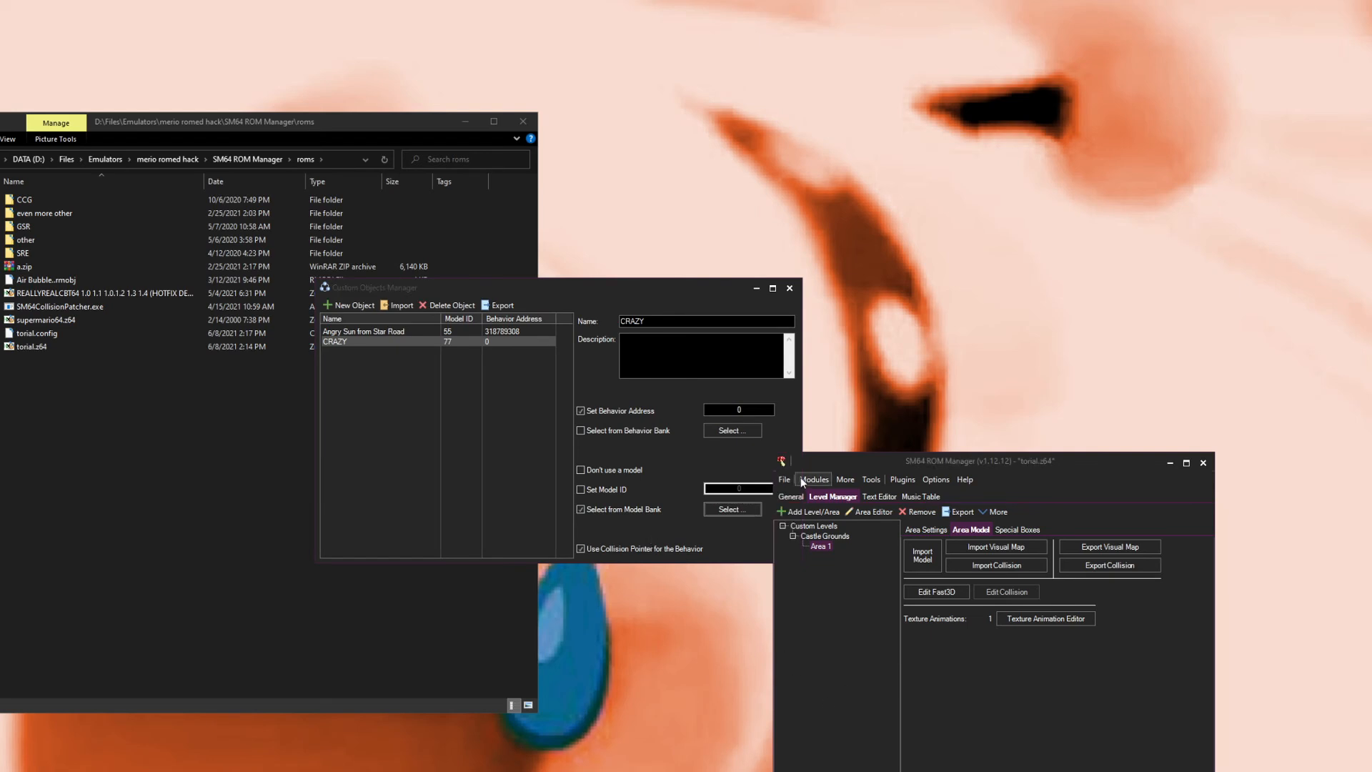
Step: Open the Behavior Bank Manager and create a new behavior named bpx
left_click(800, 477)
left_click(823, 726)
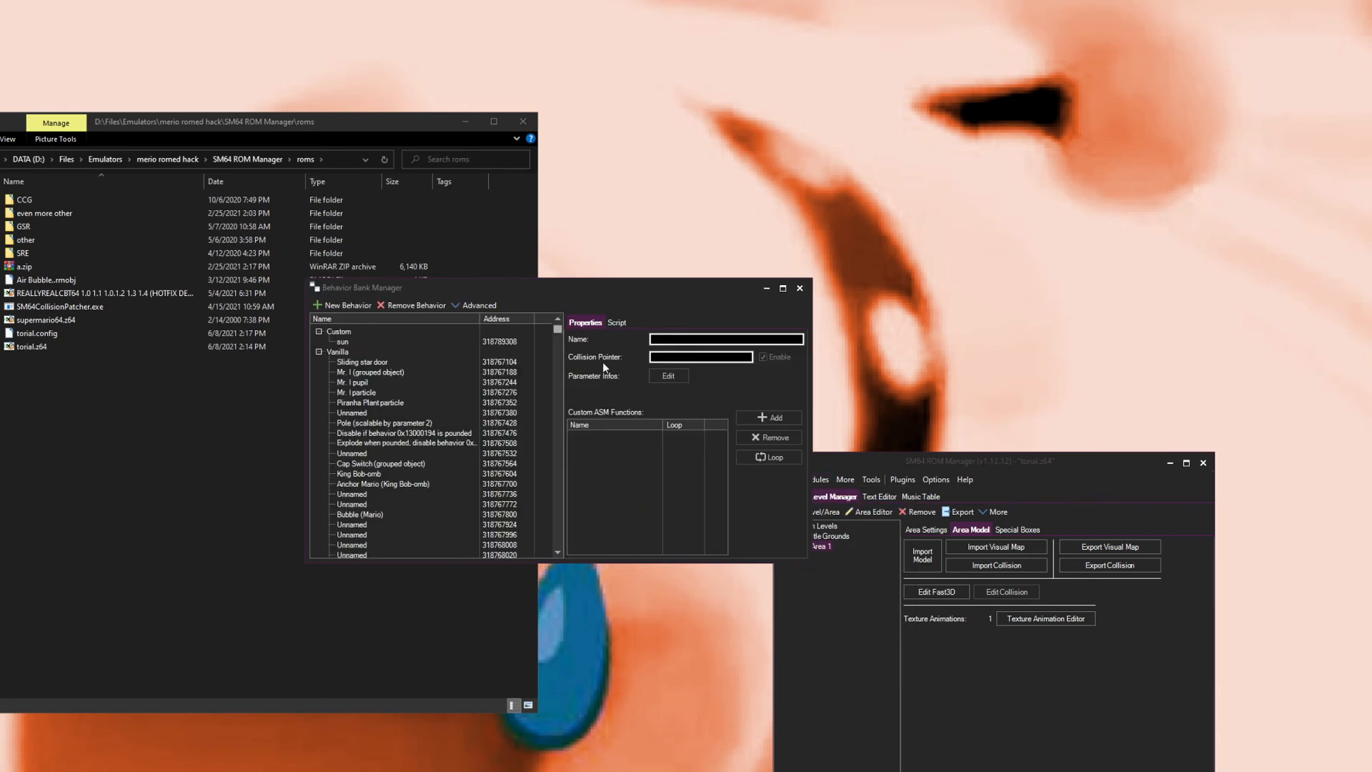
left_click_drag(550, 299, 799, 527)
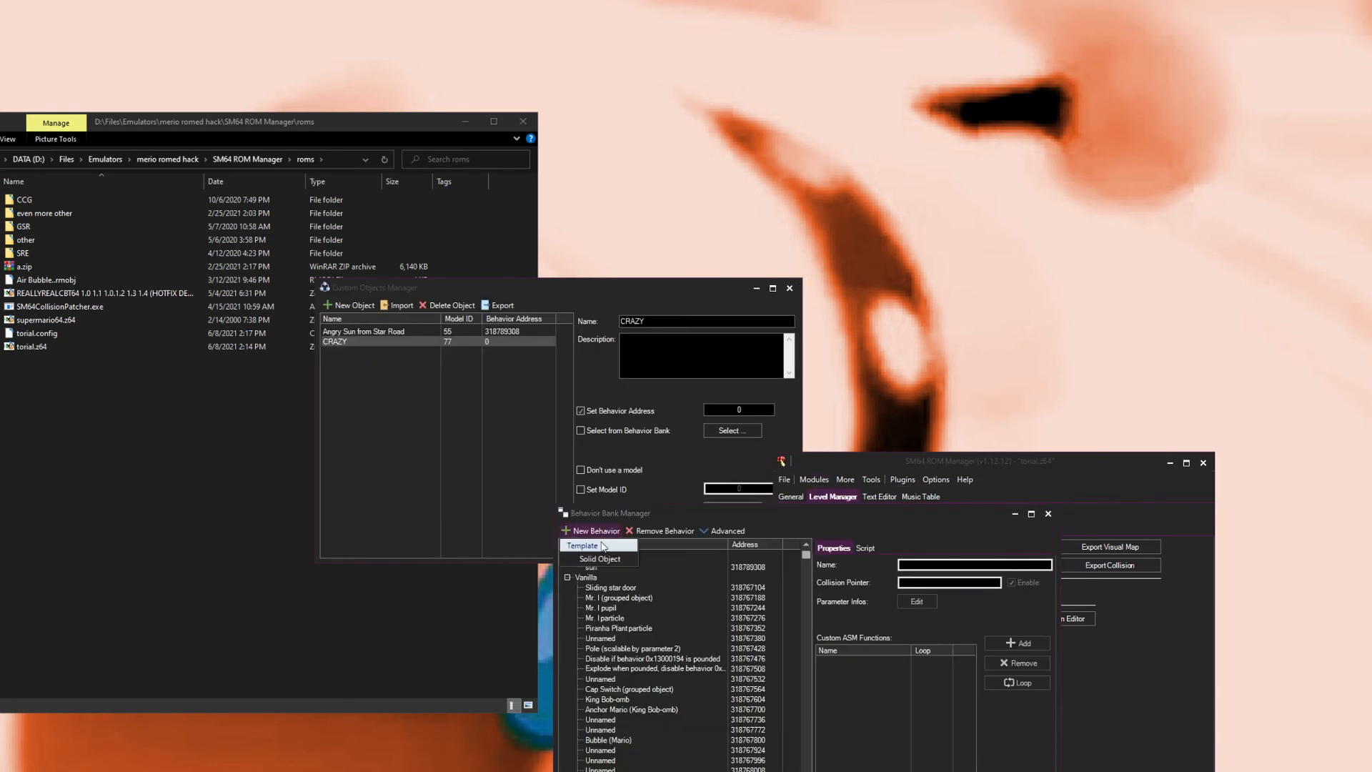
left_click(596, 531)
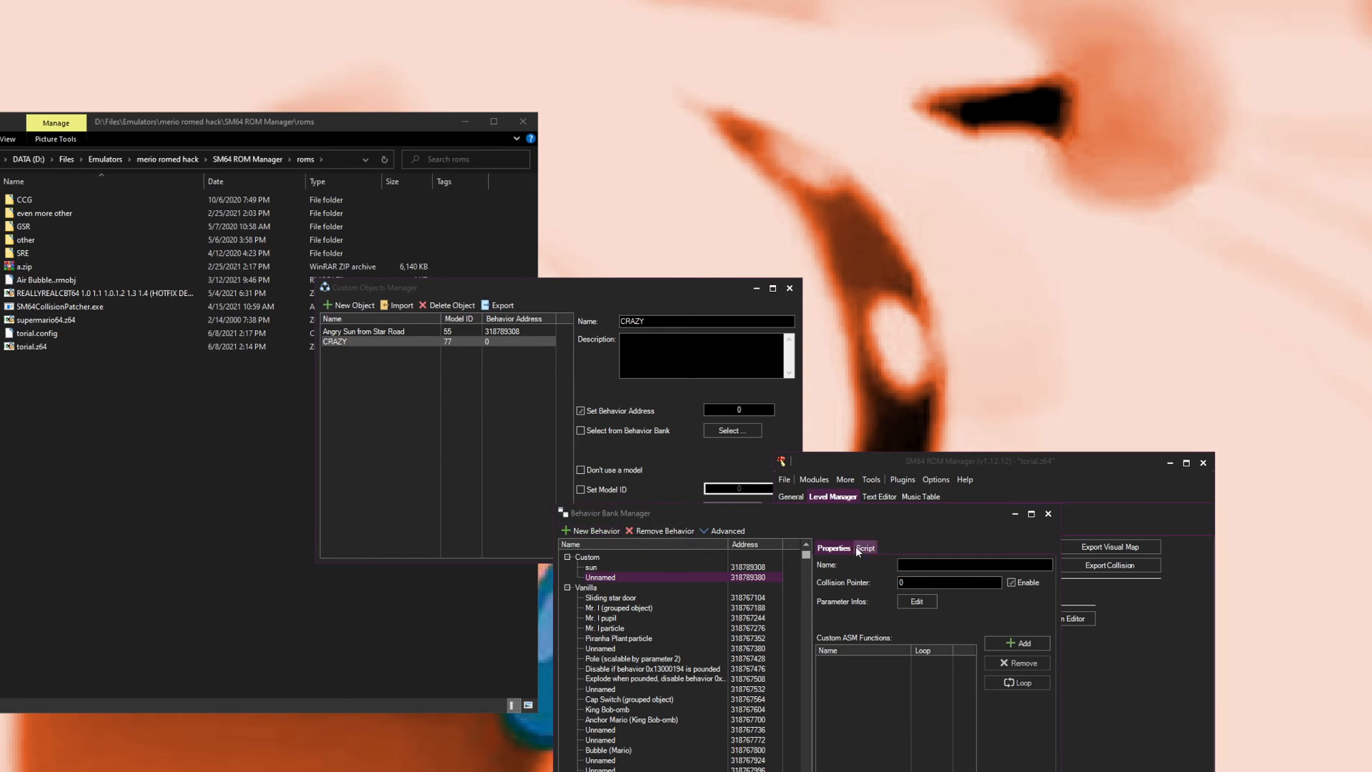
left_click(919, 572)
type("bpx")
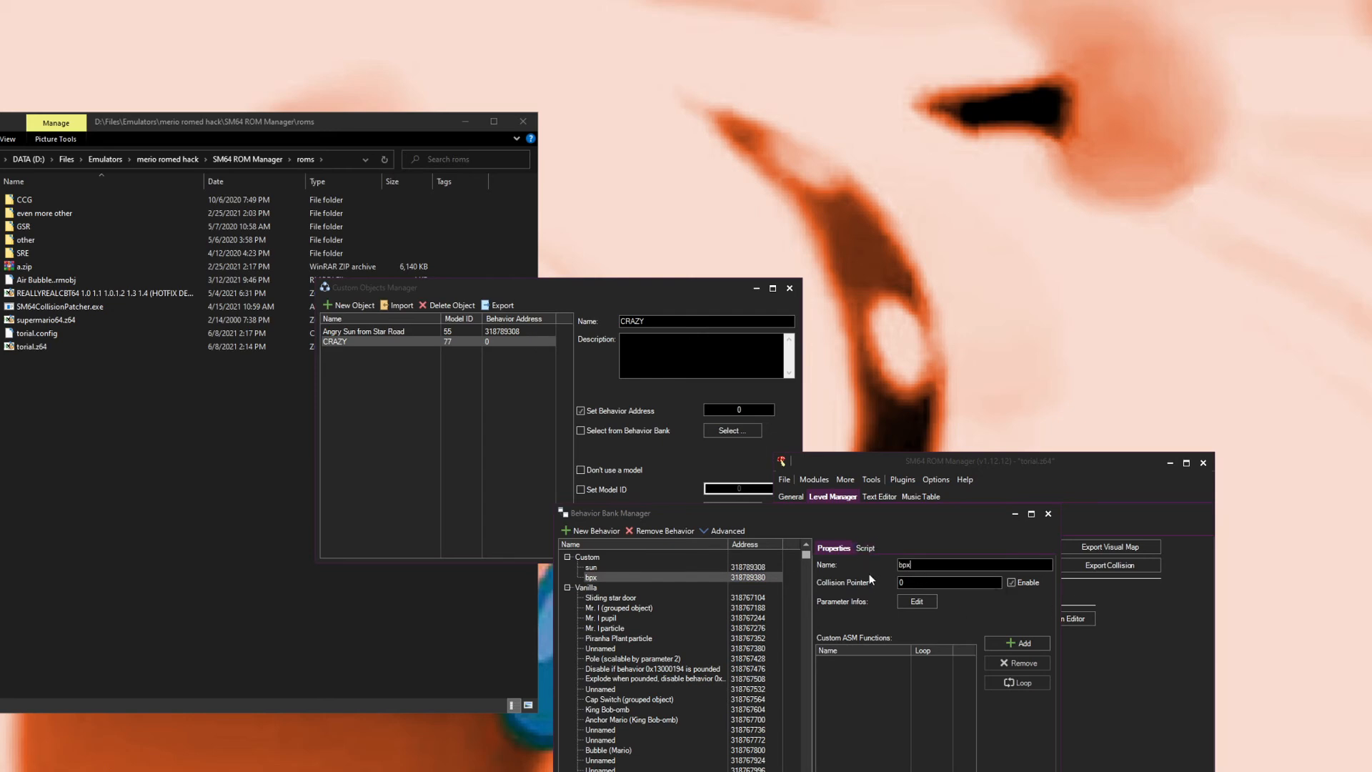
Step: Examine the script commands and properties of the new bpx behavior
left_click(865, 547)
mouse_move(865, 603)
left_mouse_down()
mouse_move(813, 560)
mouse_move(813, 602)
mouse_move(809, 568)
mouse_move(859, 601)
left_mouse_up()
left_click(903, 594)
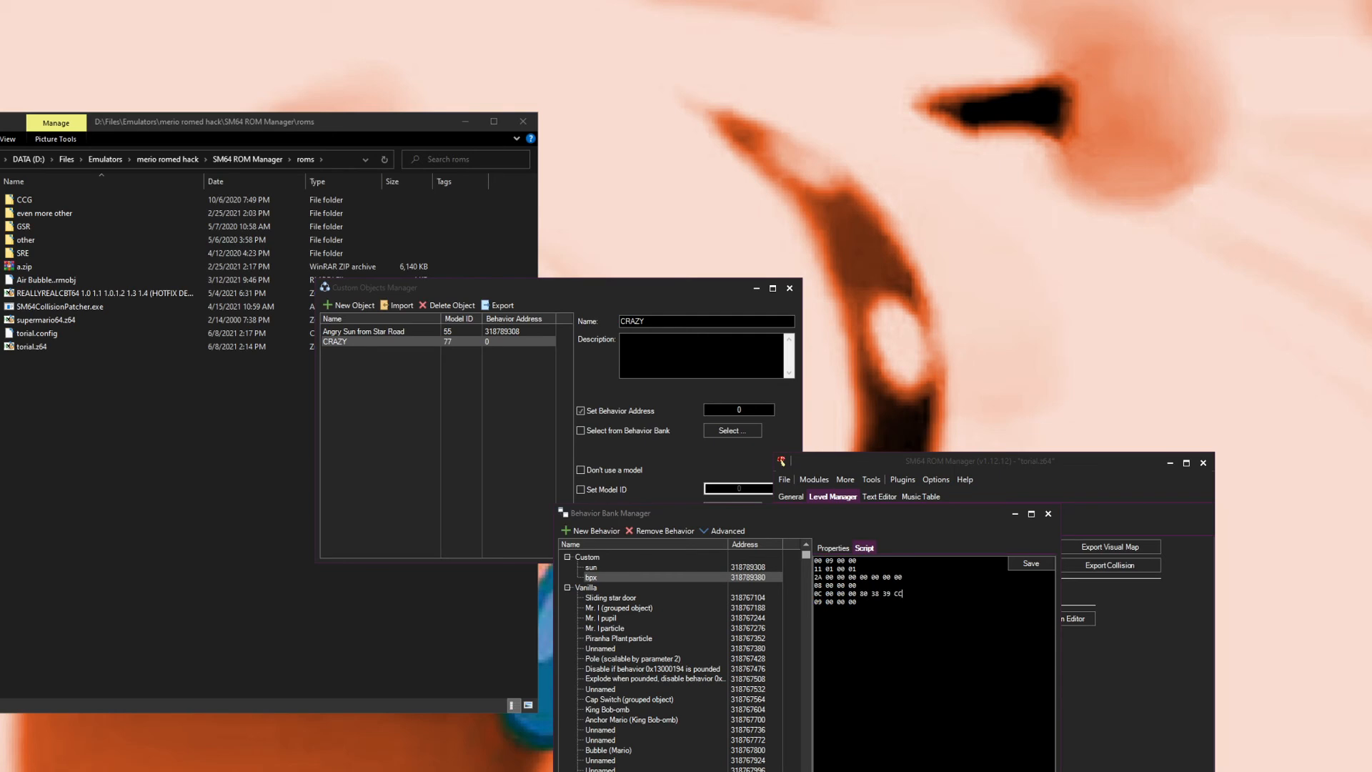
double_click(818, 577)
double_click(821, 577)
left_click(833, 548)
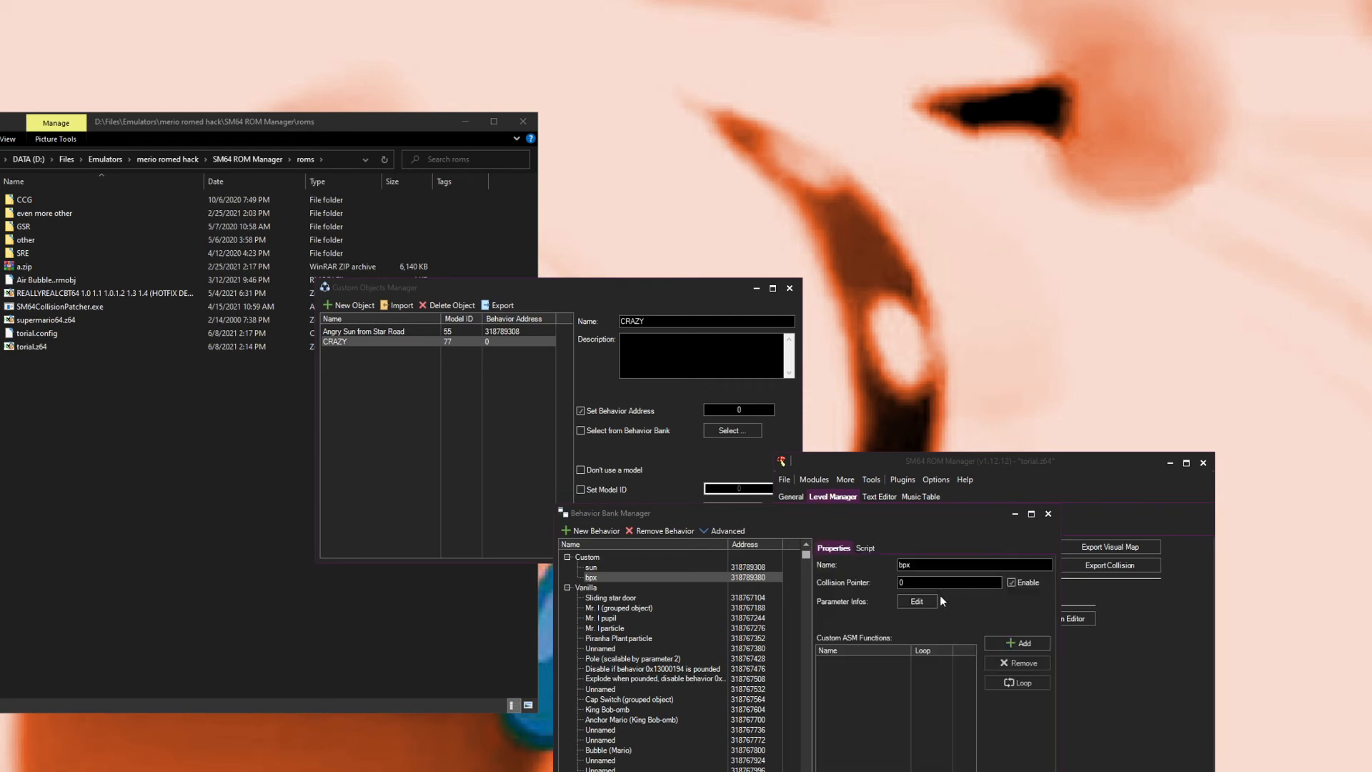
left_click(864, 547)
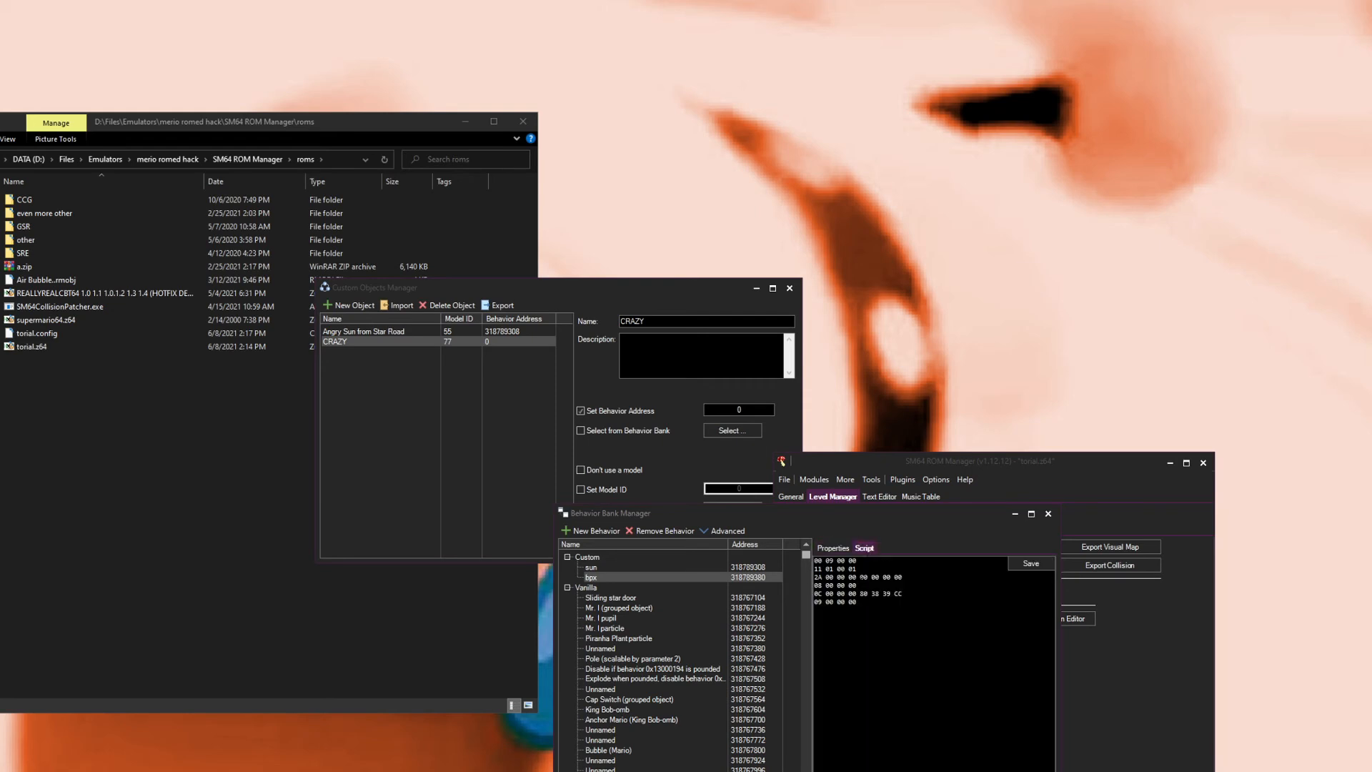
left_click_drag(861, 577, 905, 577)
triple_click(819, 594)
left_click(822, 594)
left_click_drag(907, 594, 810, 593)
left_click(814, 601)
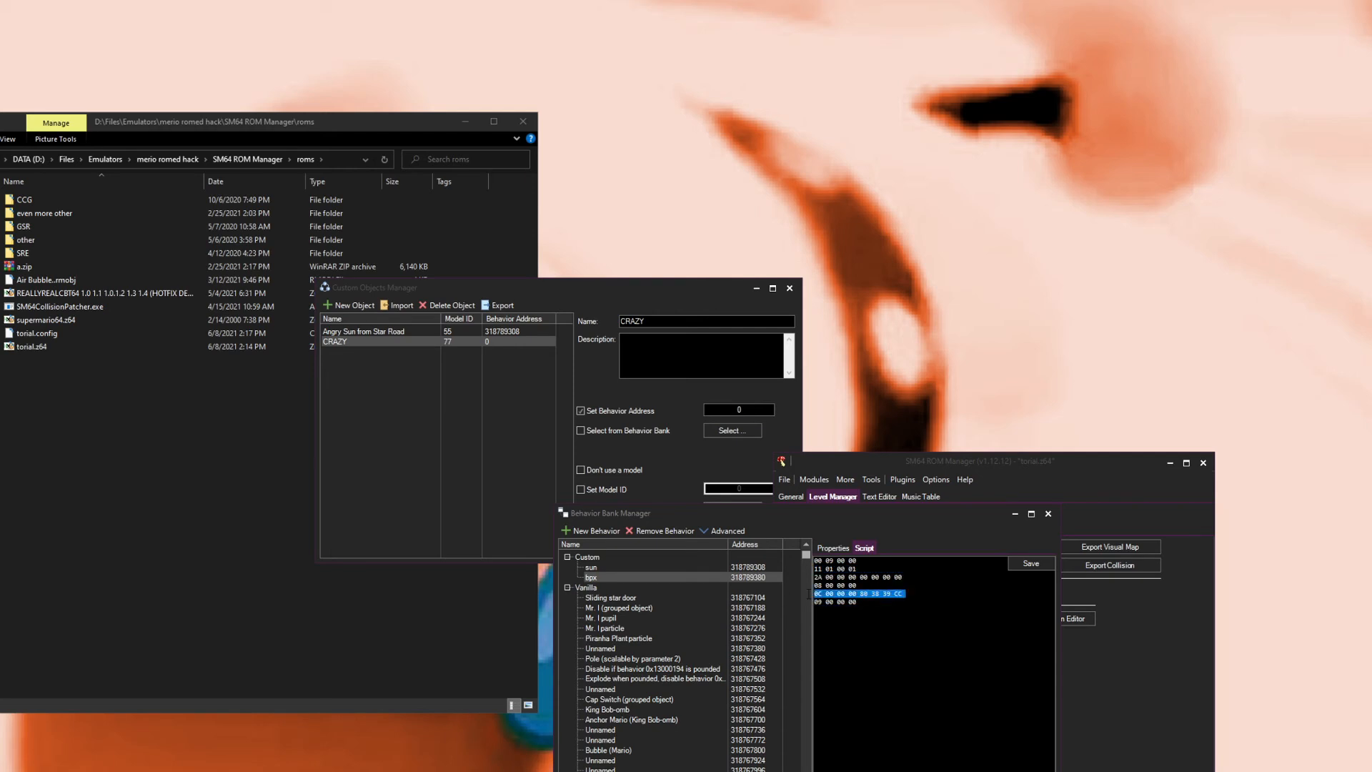
left_click(817, 594)
left_click_drag(815, 593, 807, 603)
left_click(834, 549)
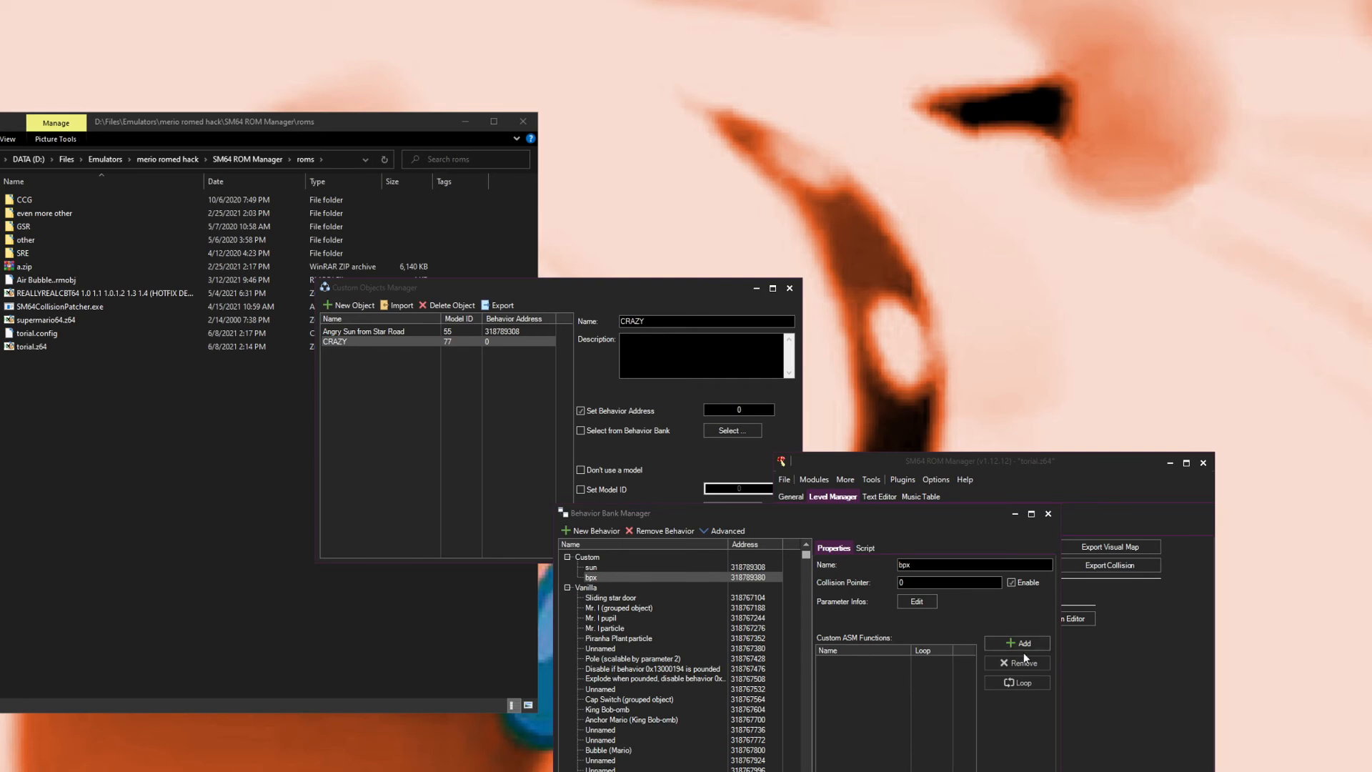
left_click(865, 549)
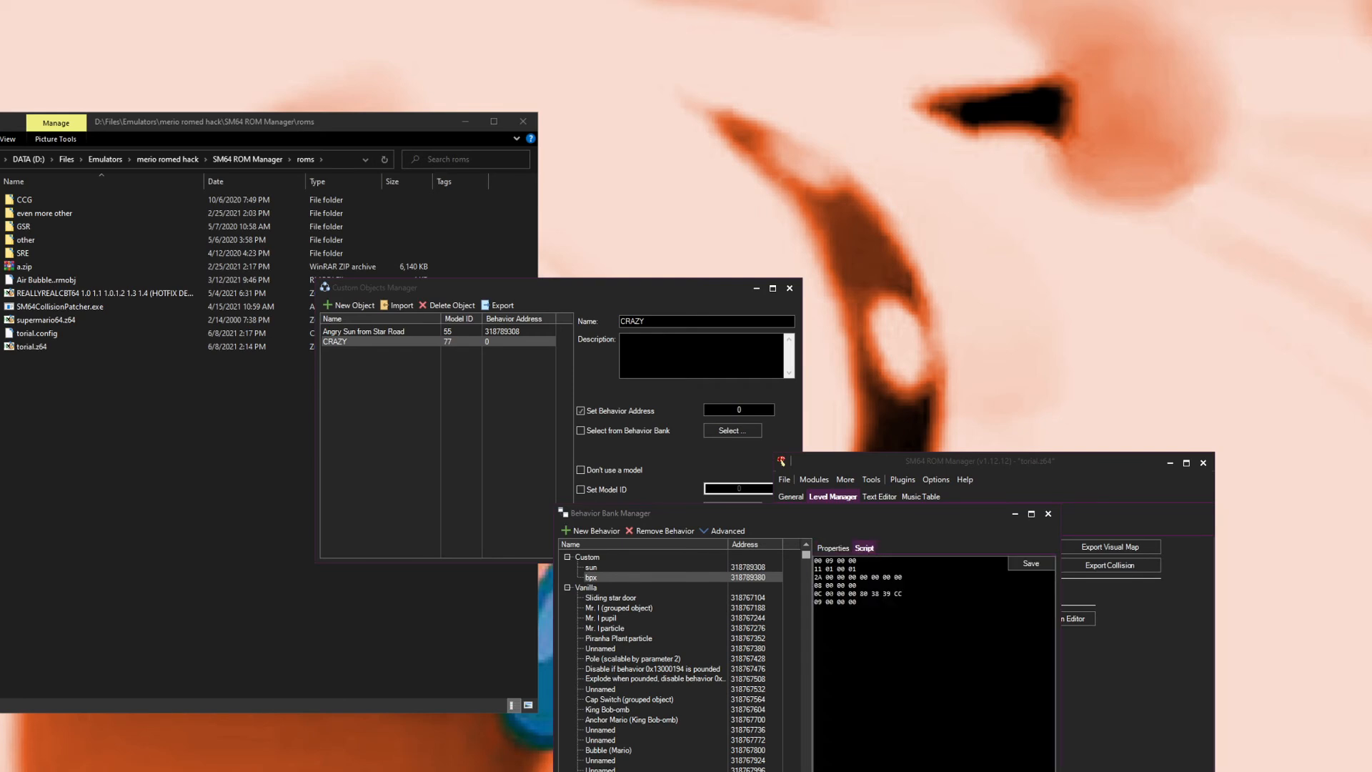
left_click_drag(815, 594, 811, 602)
left_click(815, 595)
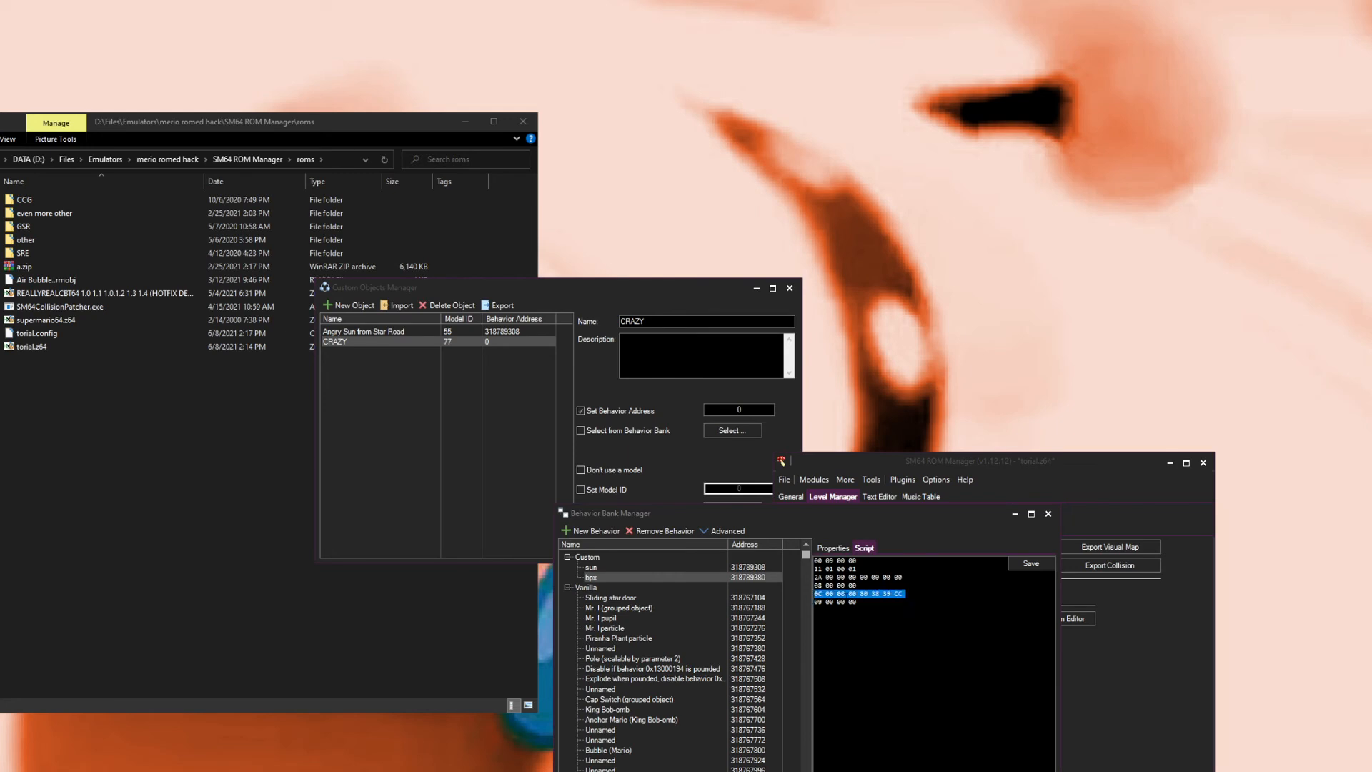
left_click(839, 551)
left_click(866, 547)
left_click(845, 549)
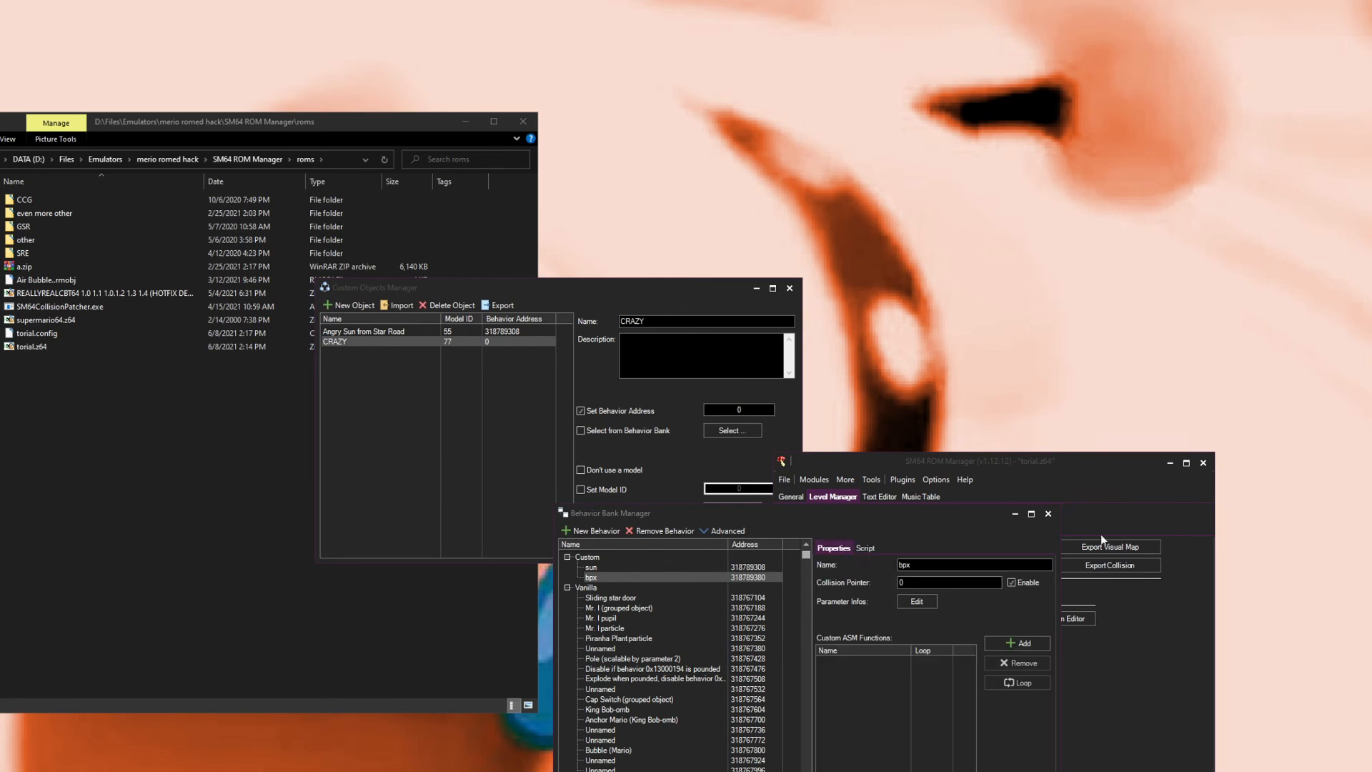
Step: Close the Behavior Bank Manager and assign the CRAZY custom object the bpx behavior from the behavior bank
left_click(1047, 514)
left_click(581, 430)
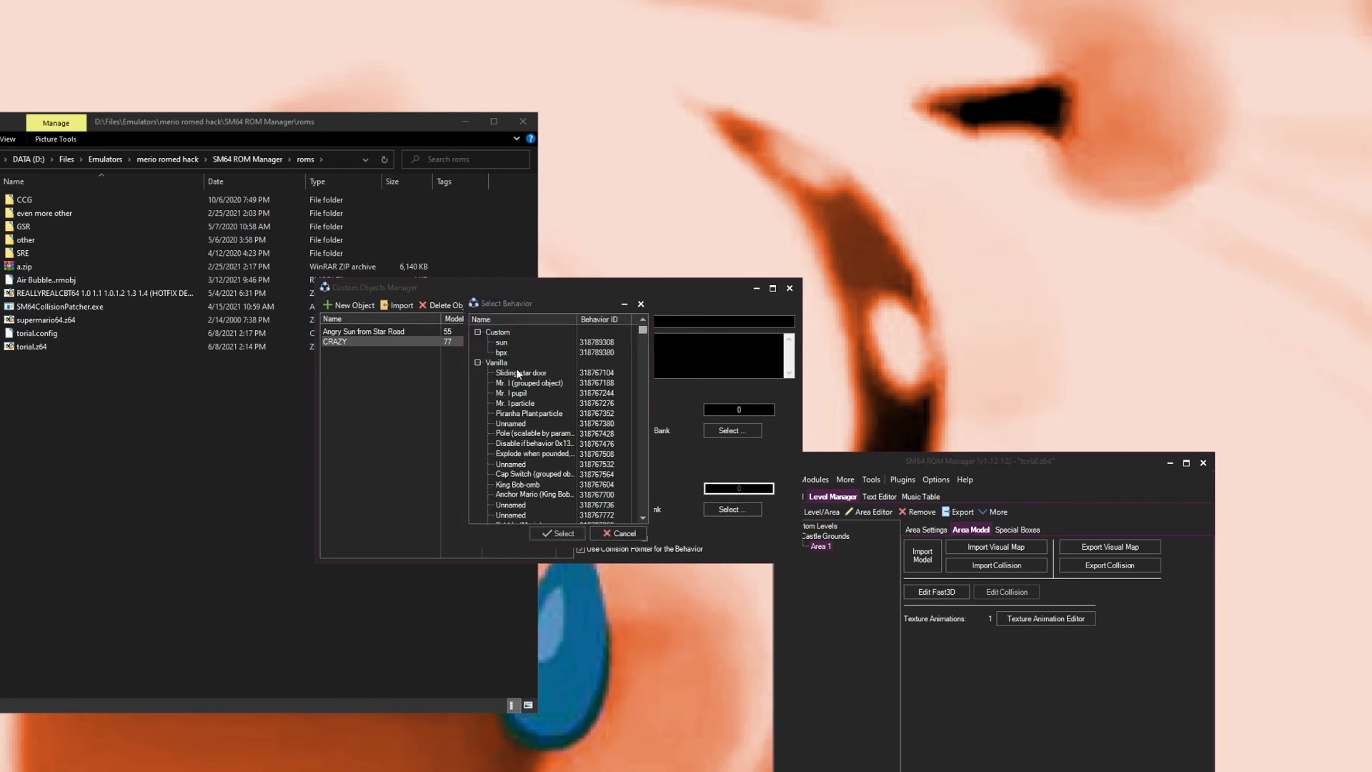
left_click(502, 353)
left_click(559, 534)
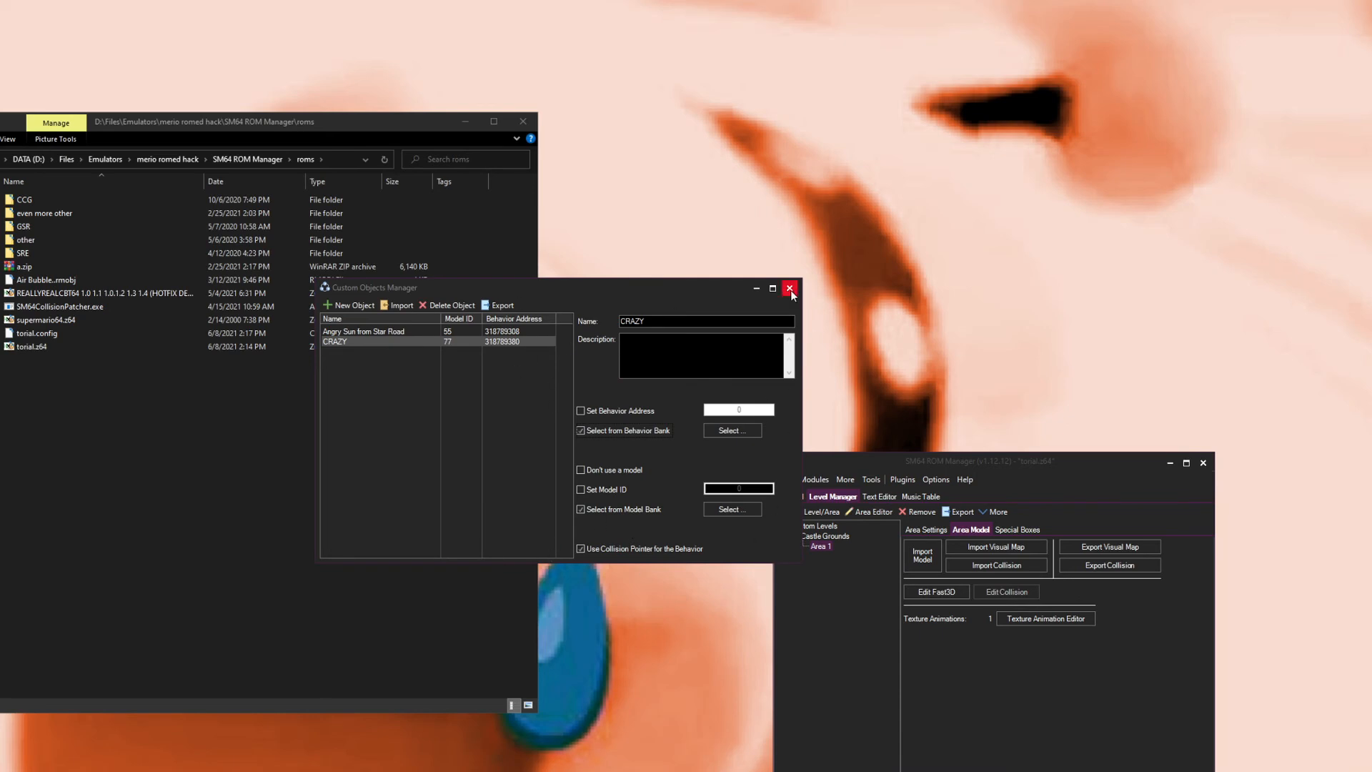
Step: Review the bpx behavior's properties and script, then close the Behavior Bank and Custom Objects Manager
left_click(818, 482)
left_click(834, 717)
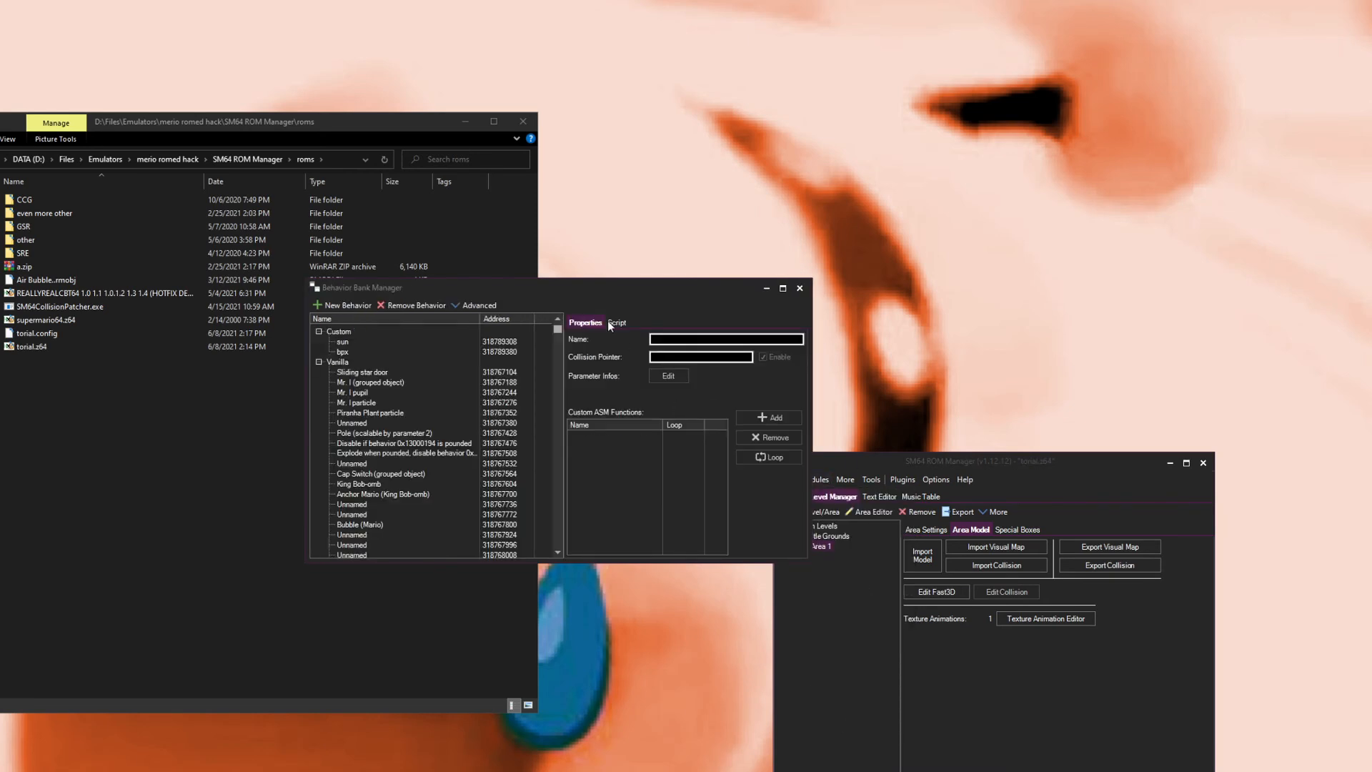
left_click(357, 351)
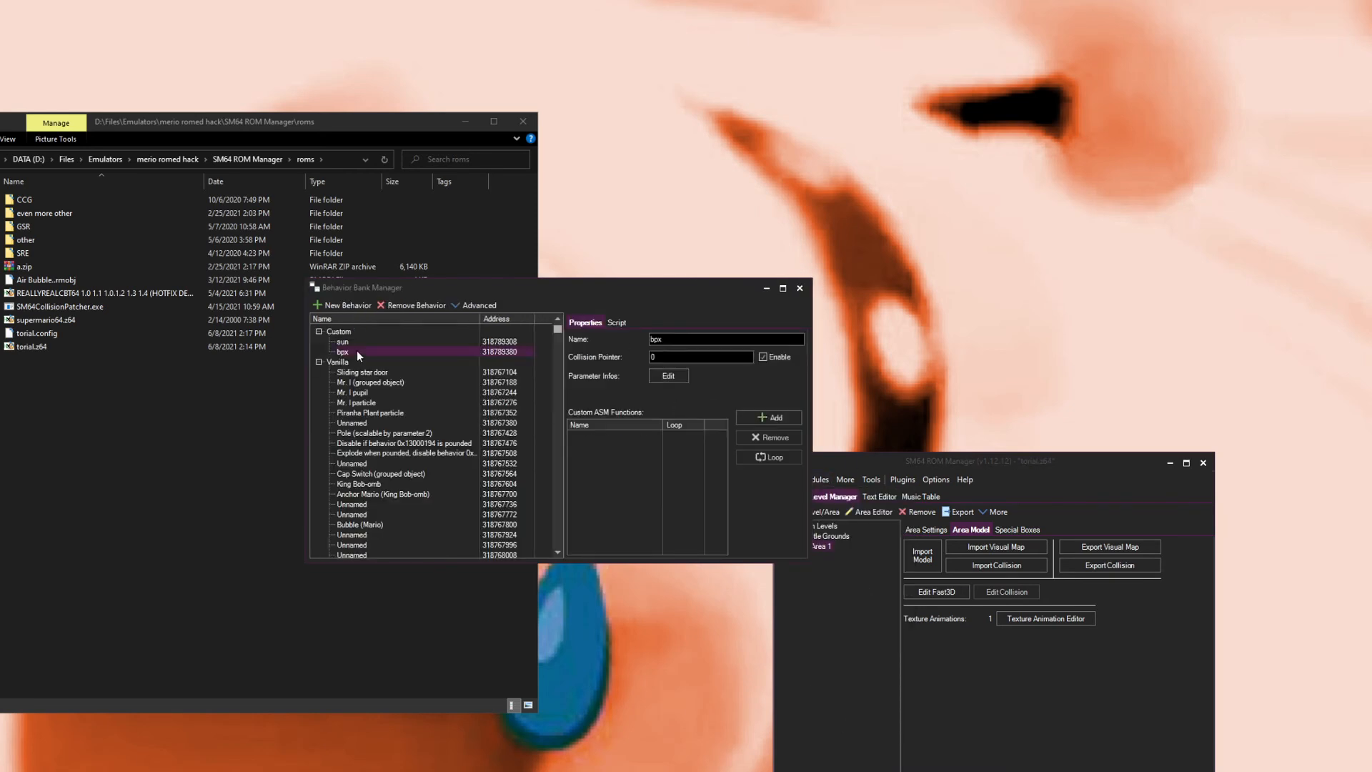
left_click(626, 326)
left_click(585, 323)
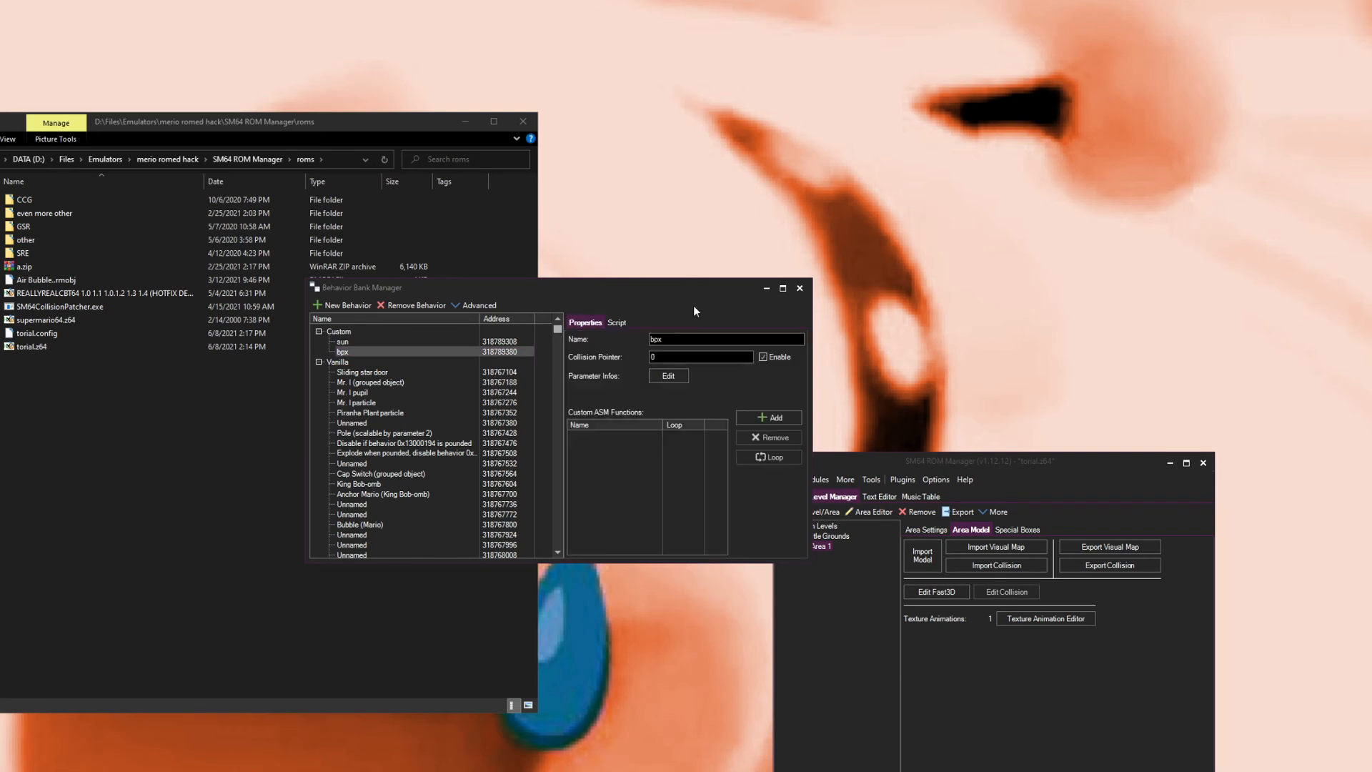
left_click(799, 288)
left_click(475, 333)
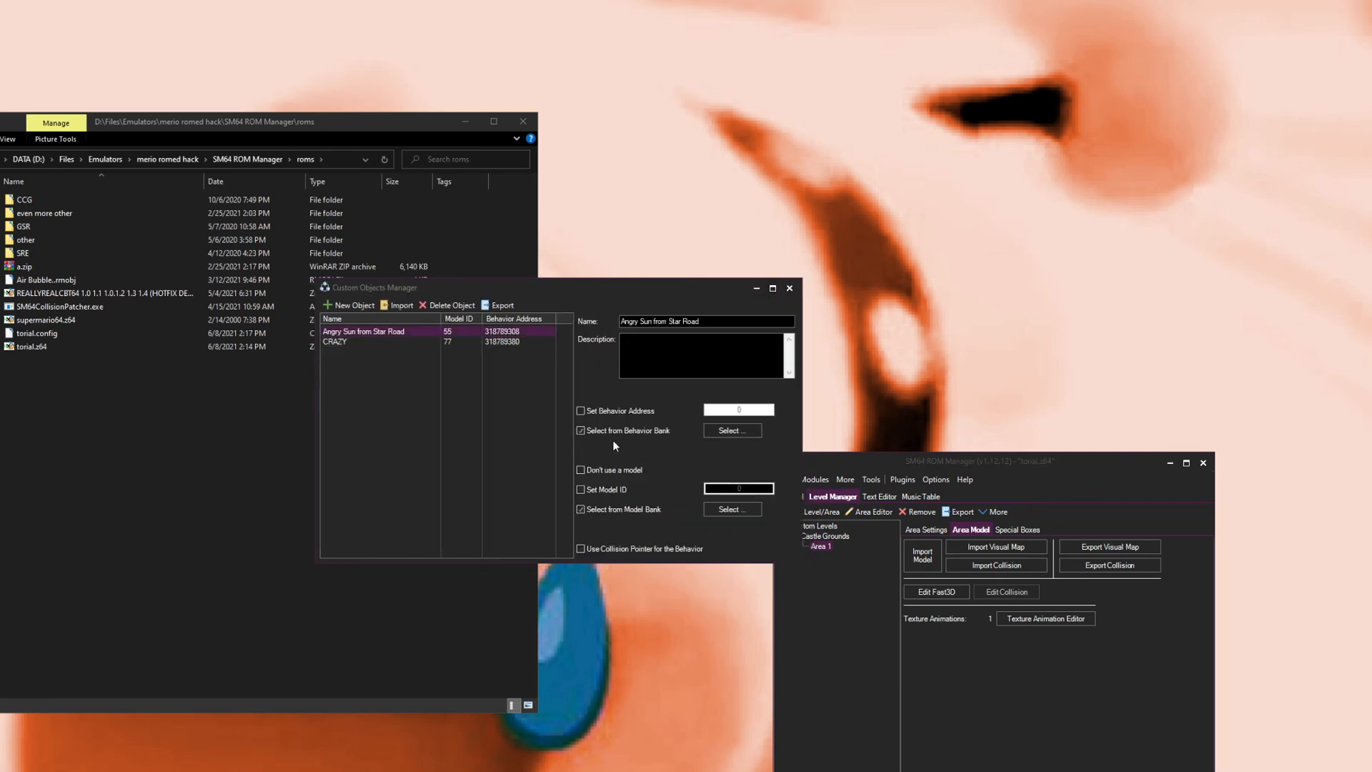
left_click(789, 288)
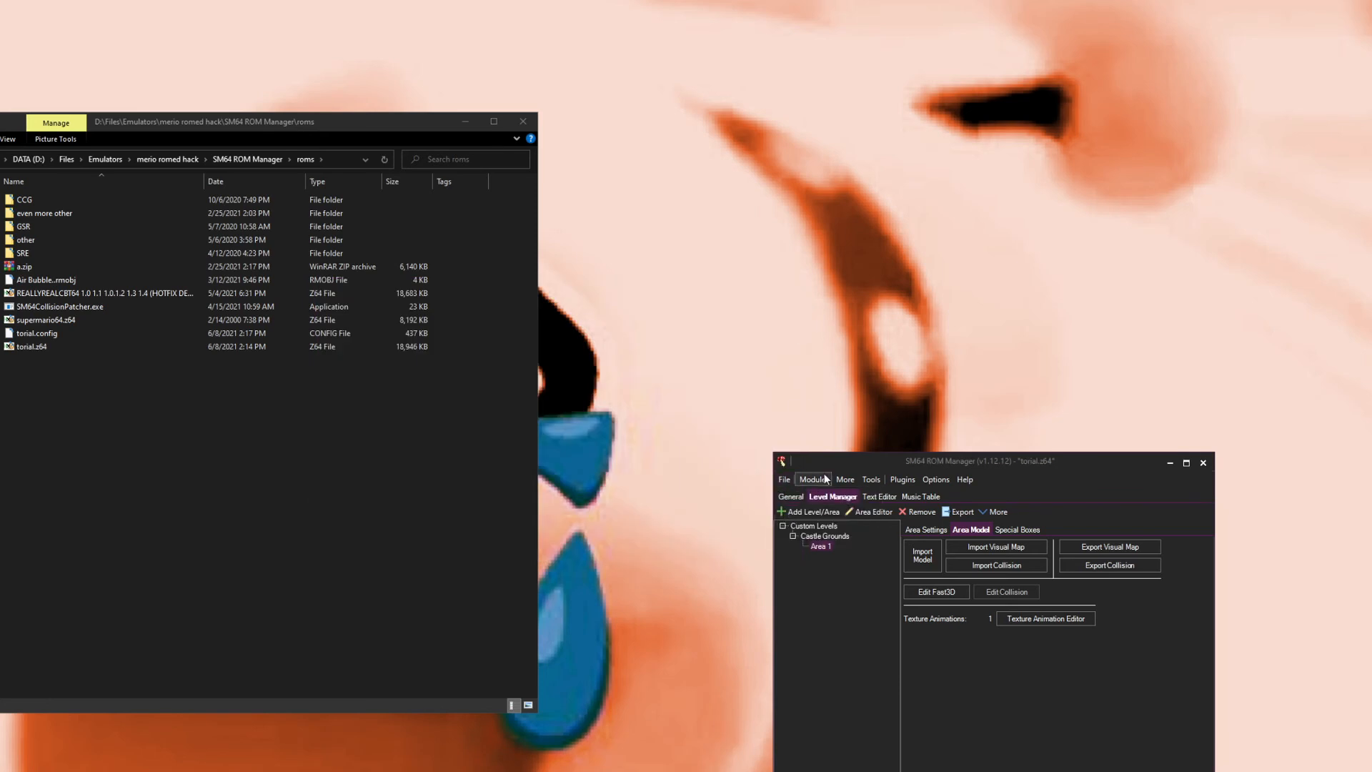
Step: Reopen the Behavior Bank Manager and inspect the bpx behavior's collision pointer and script commands
left_click(814, 479)
left_click(858, 713)
left_click(357, 351)
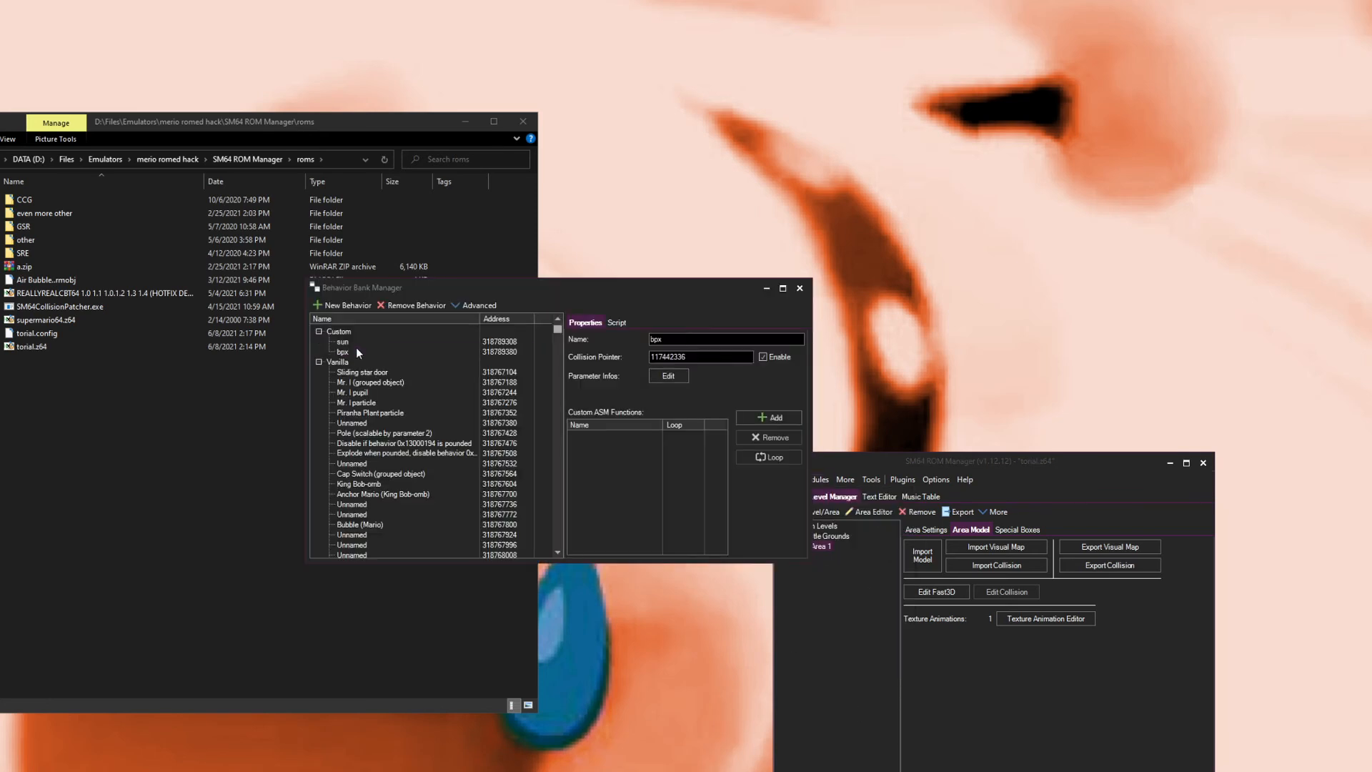
left_click(616, 322)
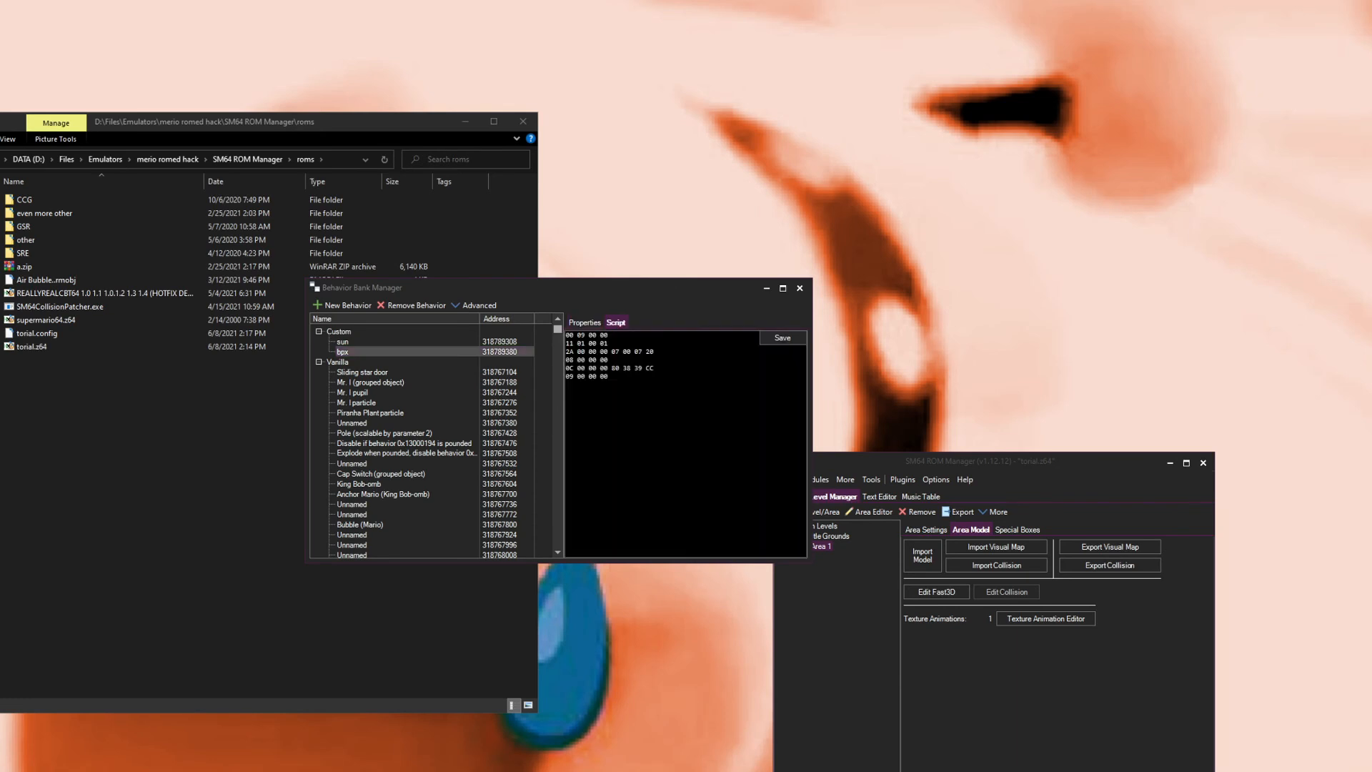
left_click_drag(612, 351, 578, 352)
left_click(583, 324)
left_click(621, 320)
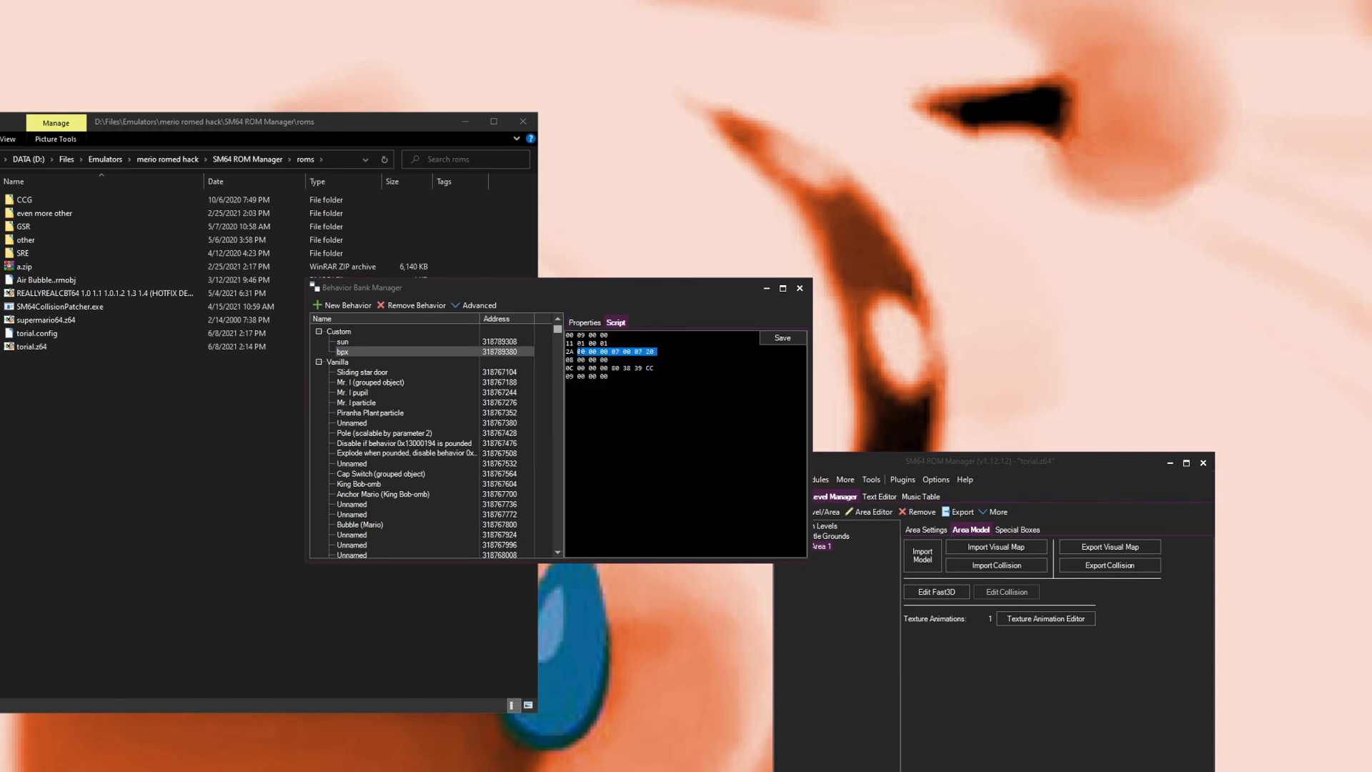
left_click(799, 288)
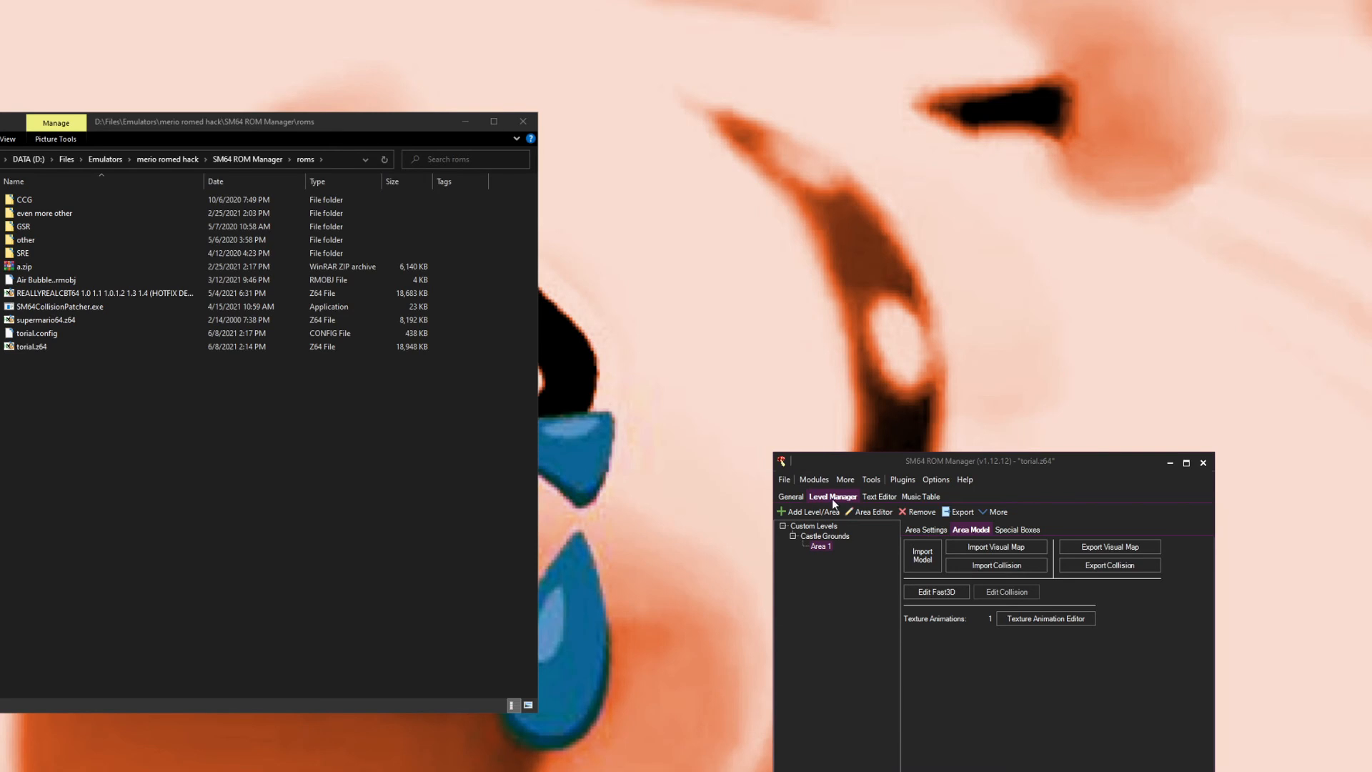
Step: Open the Area Editor, add a new object, and set its object combo to CRAZY
left_click(845, 511)
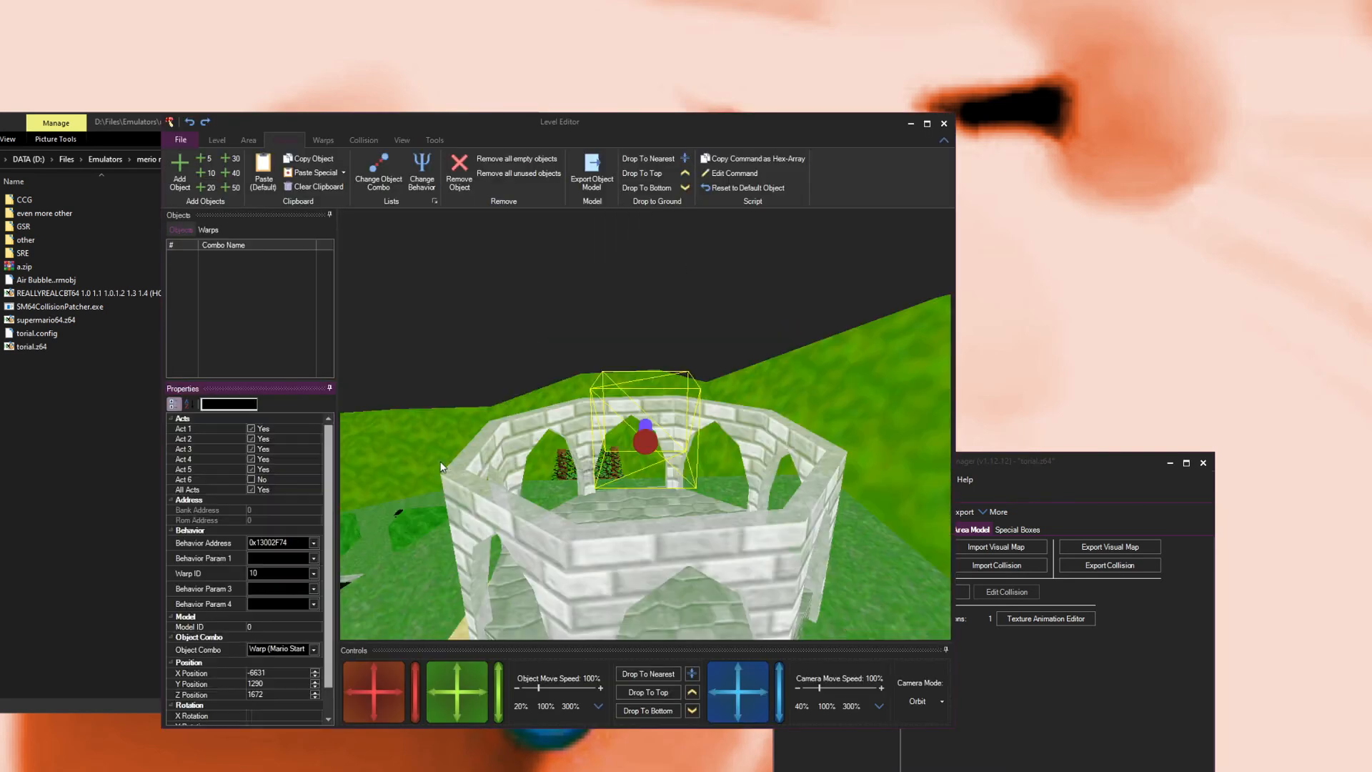
left_click(181, 176)
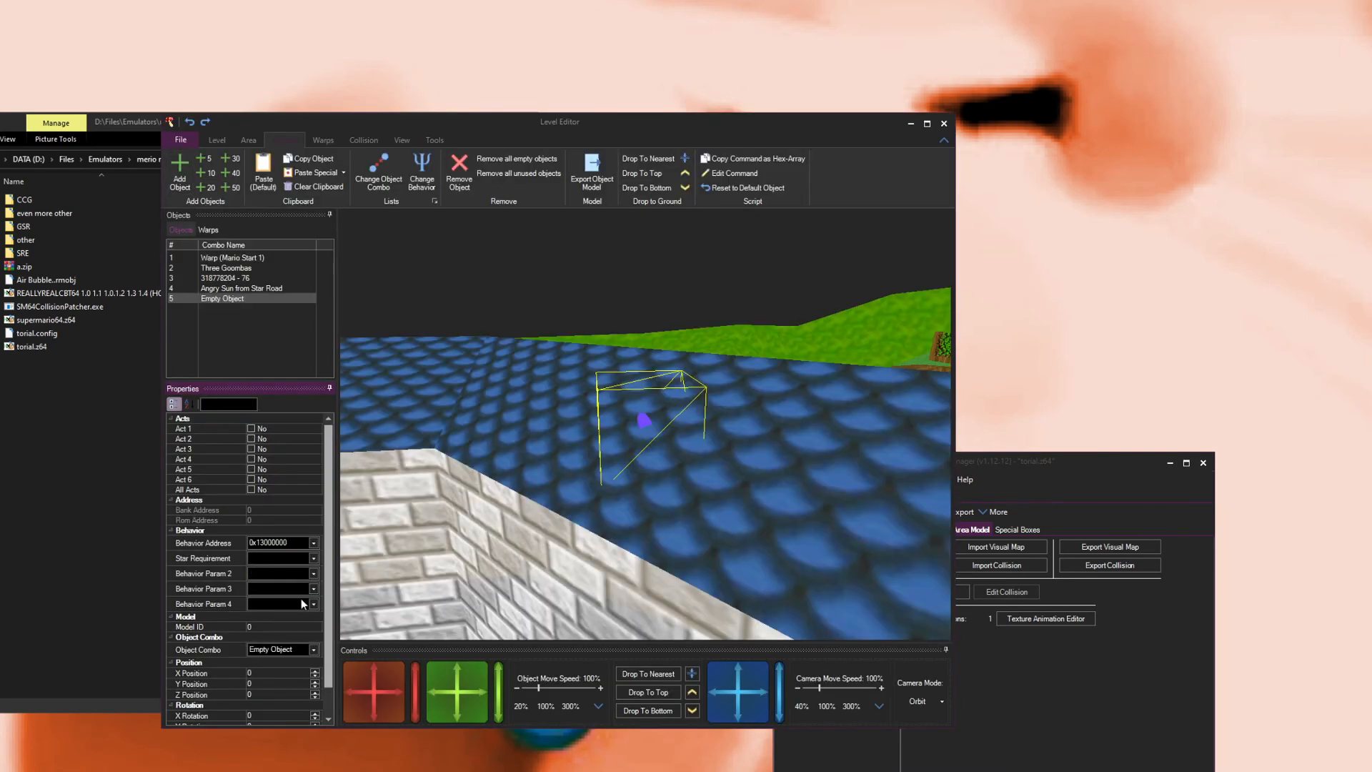
left_click(311, 648)
key("b")
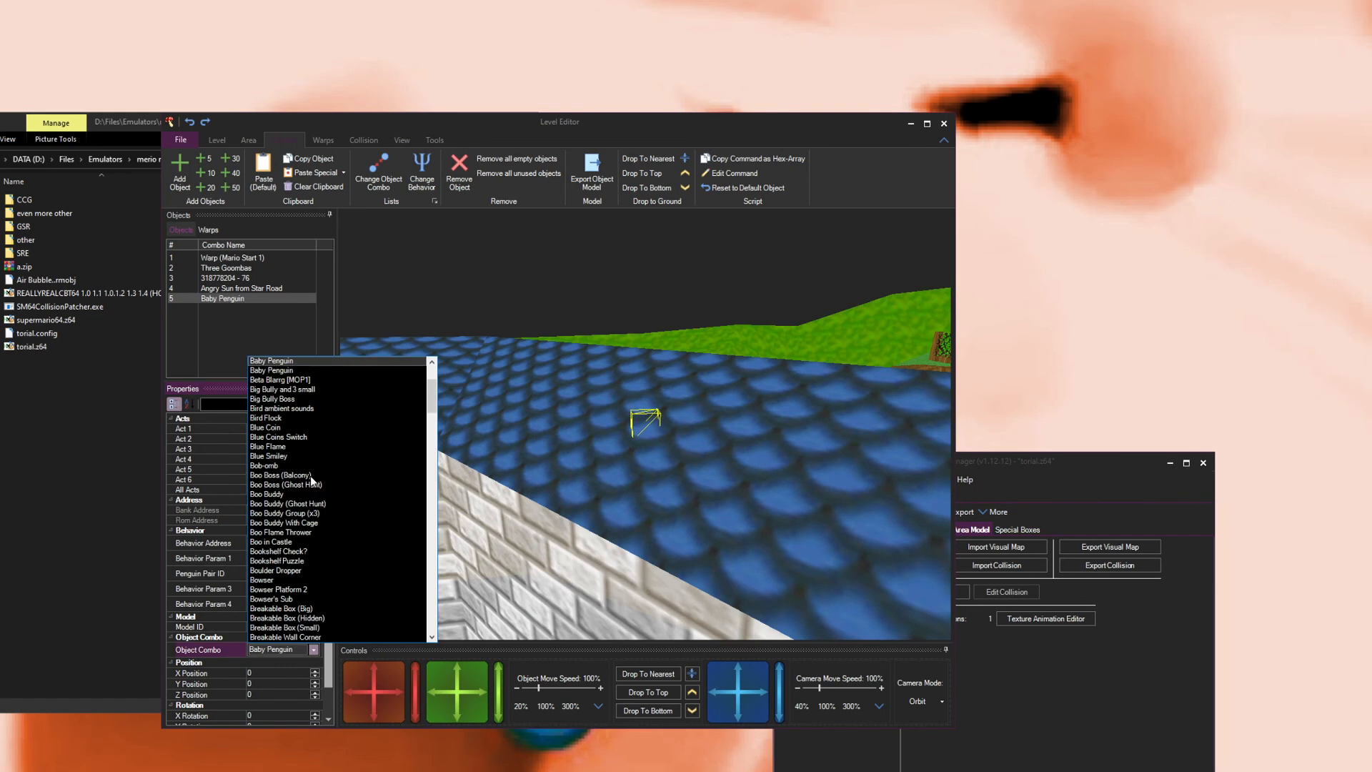
scroll(277, 417, "up", 2)
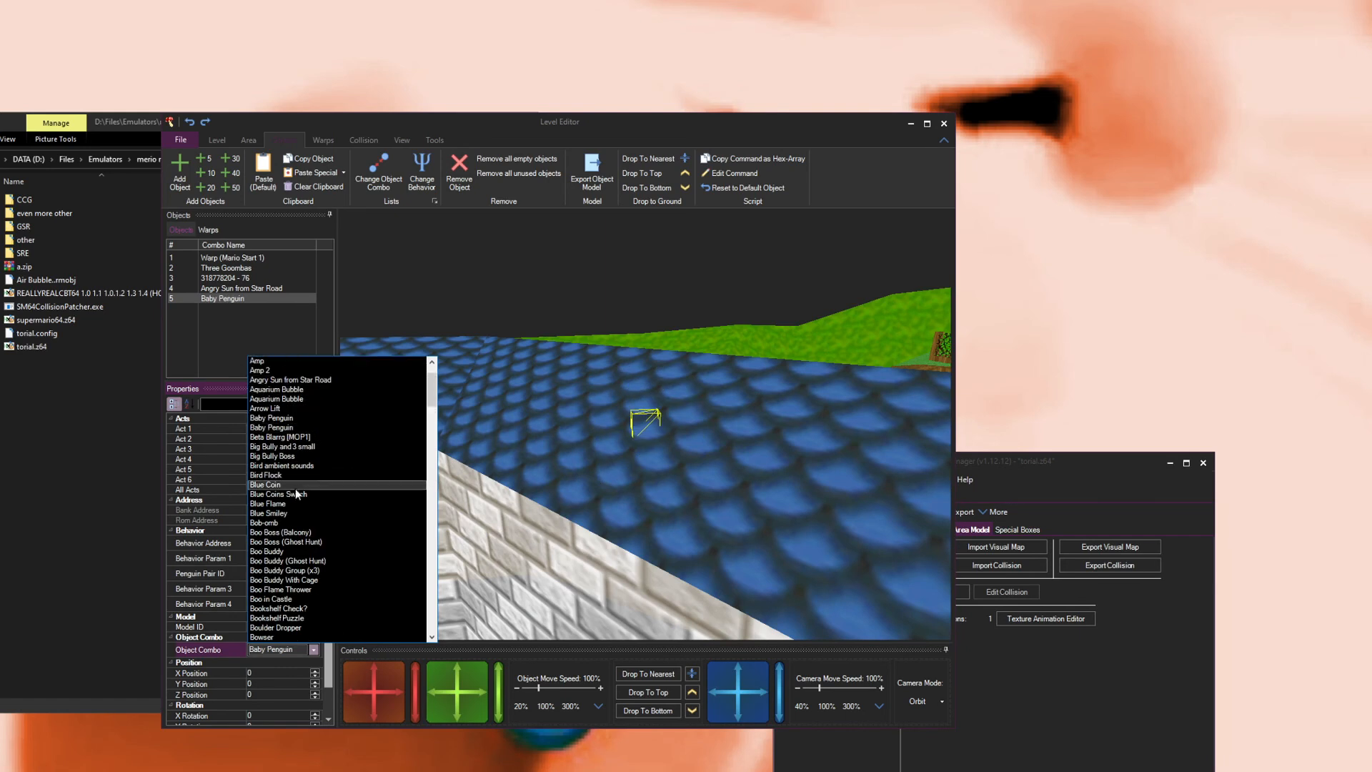
scroll(313, 565, "down", 3)
scroll(296, 550, "down", 4)
scroll(296, 550, "down", 3)
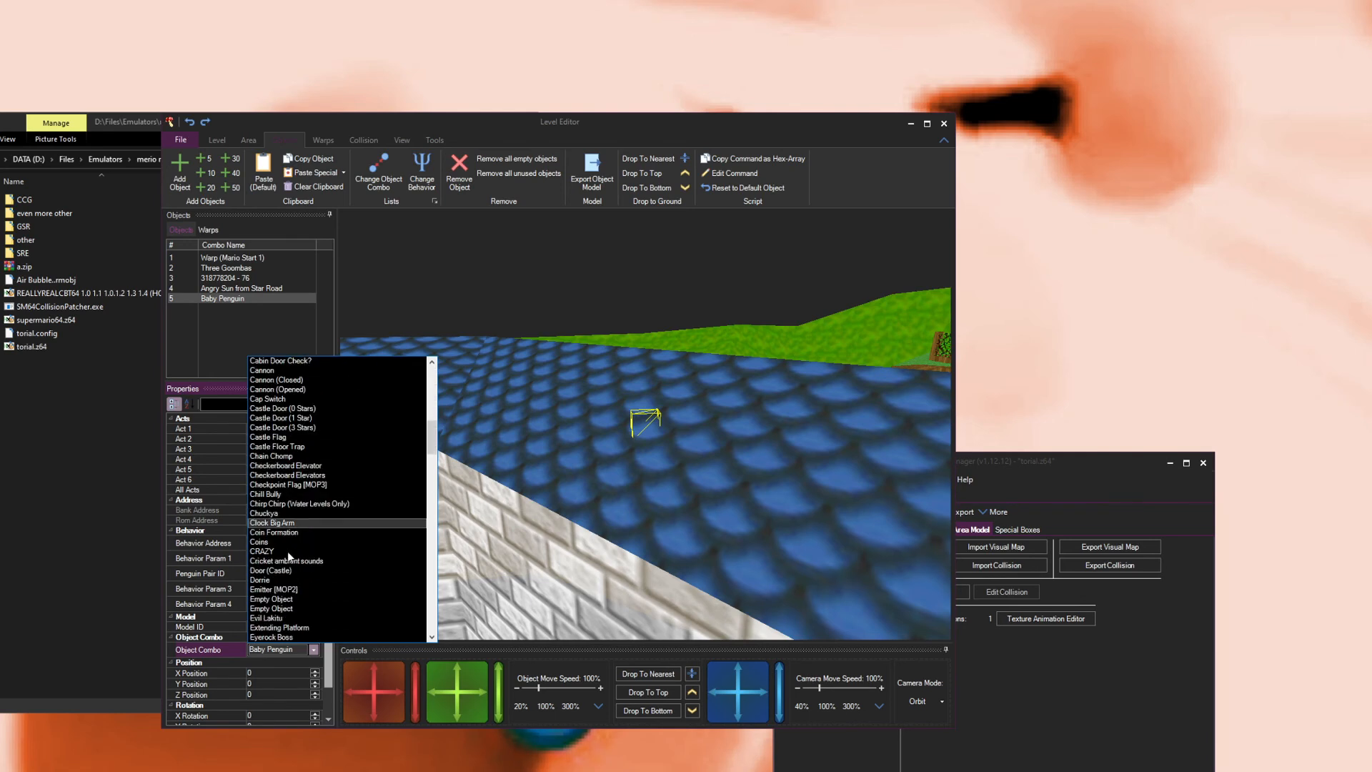
left_click(271, 558)
Step: Move the CRAZY object onto the grass at about X -6498, Z -3073
left_click_drag(538, 493, 597, 445)
left_click_drag(353, 676, 343, 527)
left_click_drag(478, 474, 558, 502)
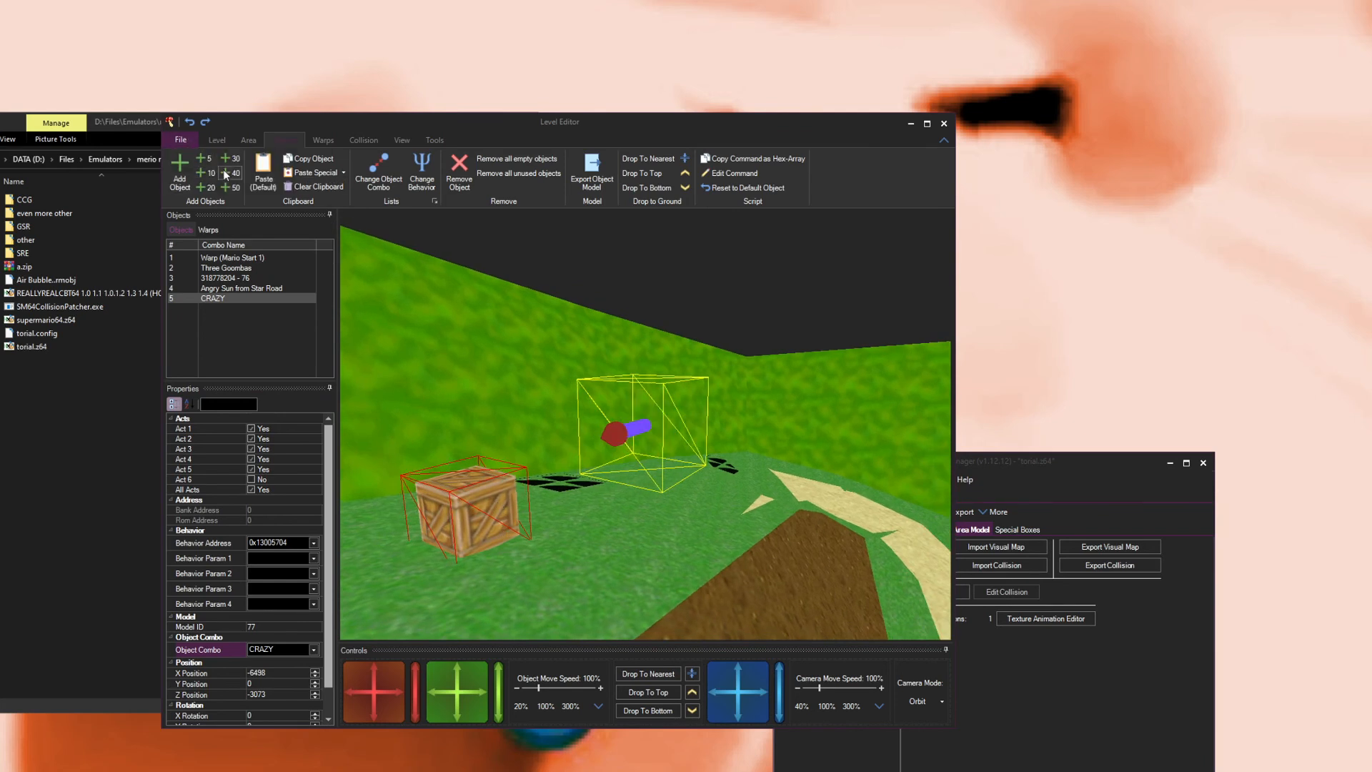
Step: Launch the ROM in Project64 to test the level
left_click(184, 142)
left_click(200, 172)
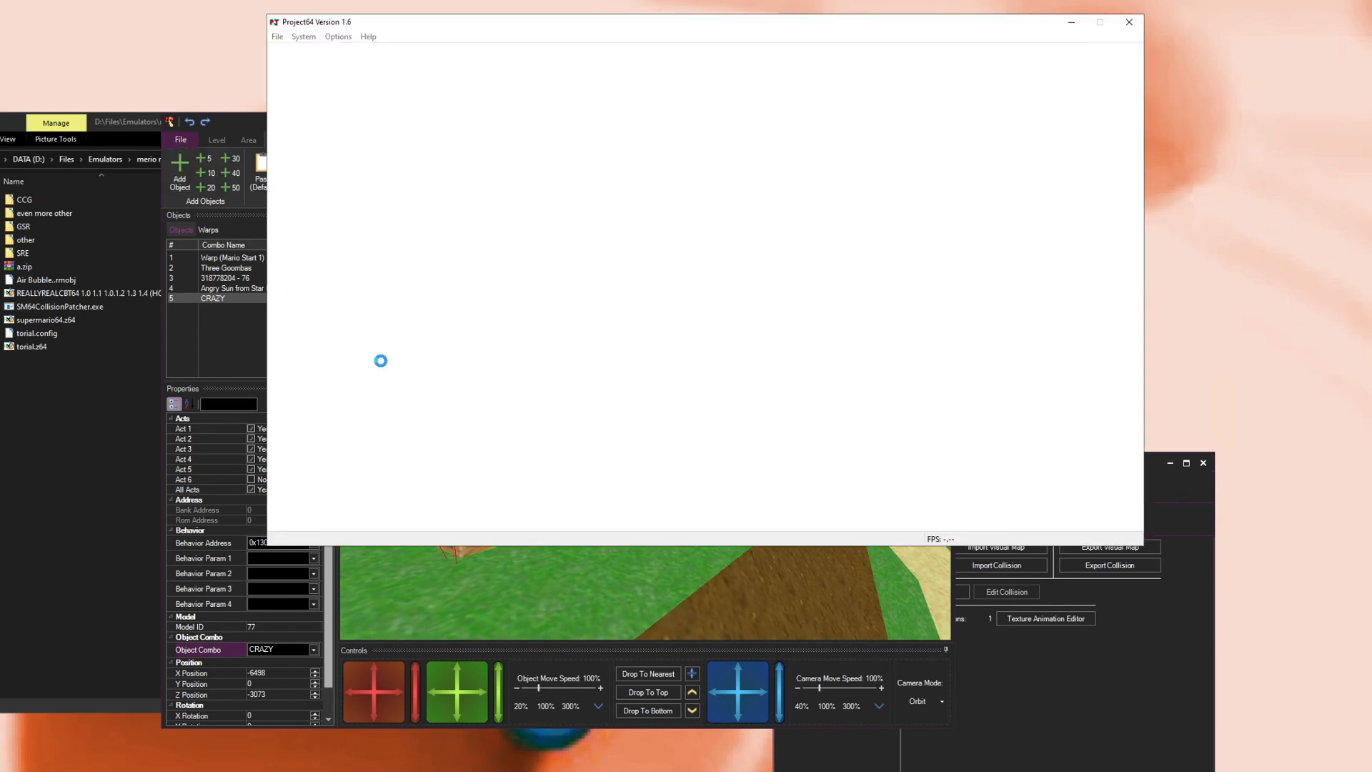
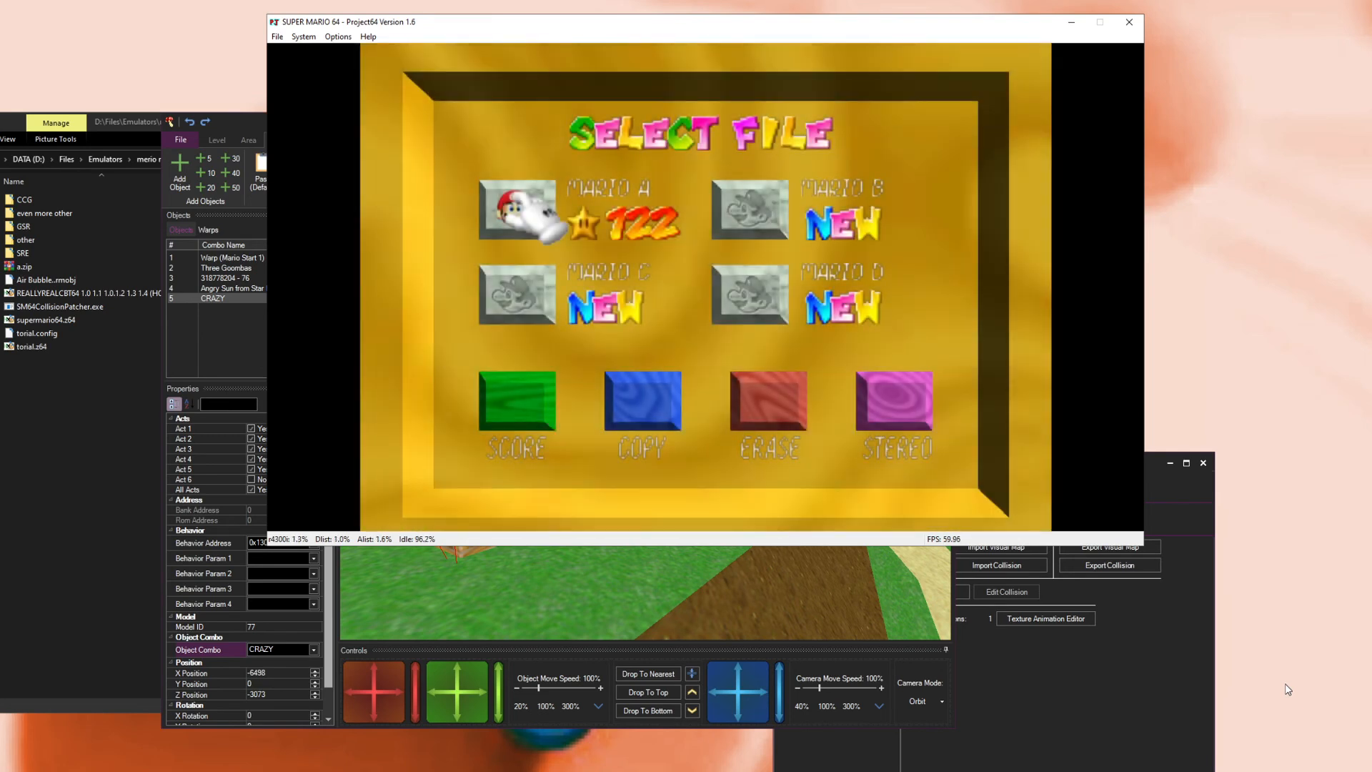
Step: Play-test the level in the emulator, starting save file A and running Mario around the castle grounds
key("Right")
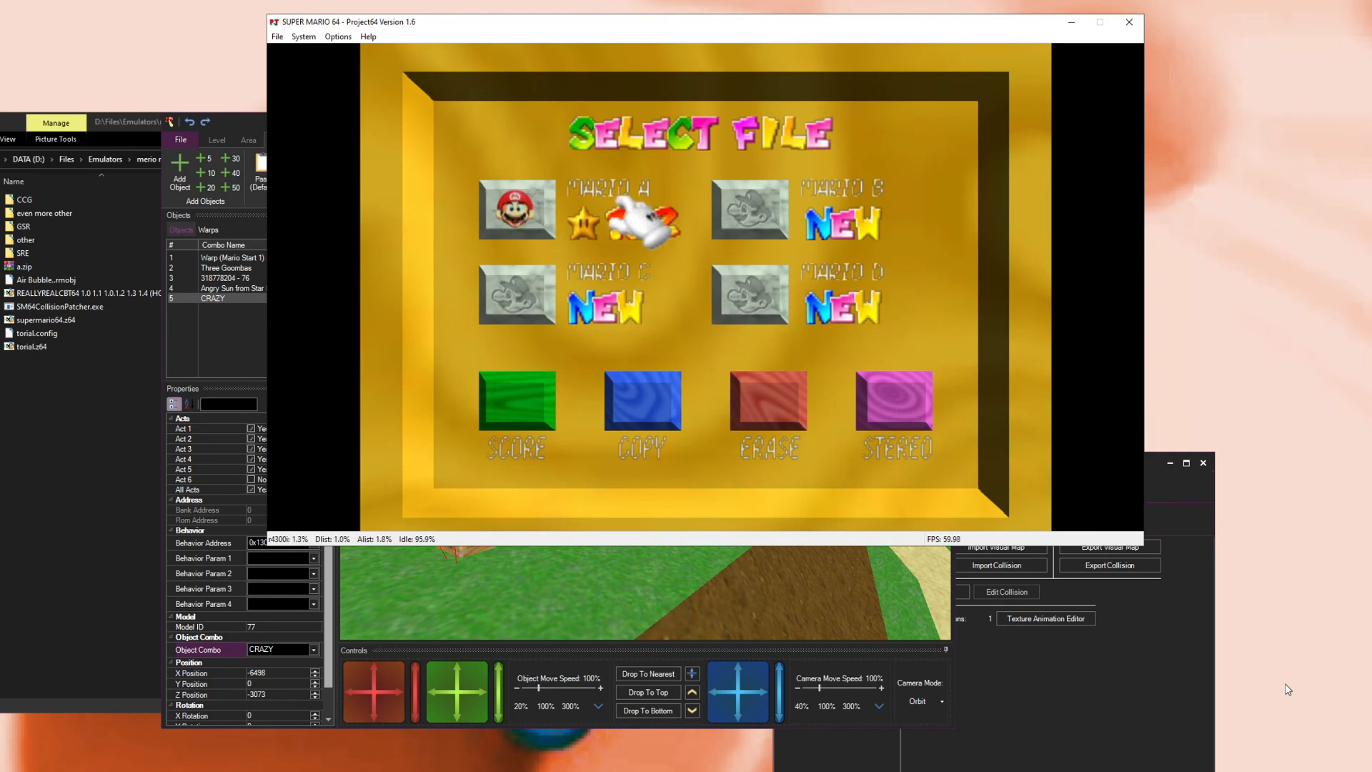
key("Down")
key("x")
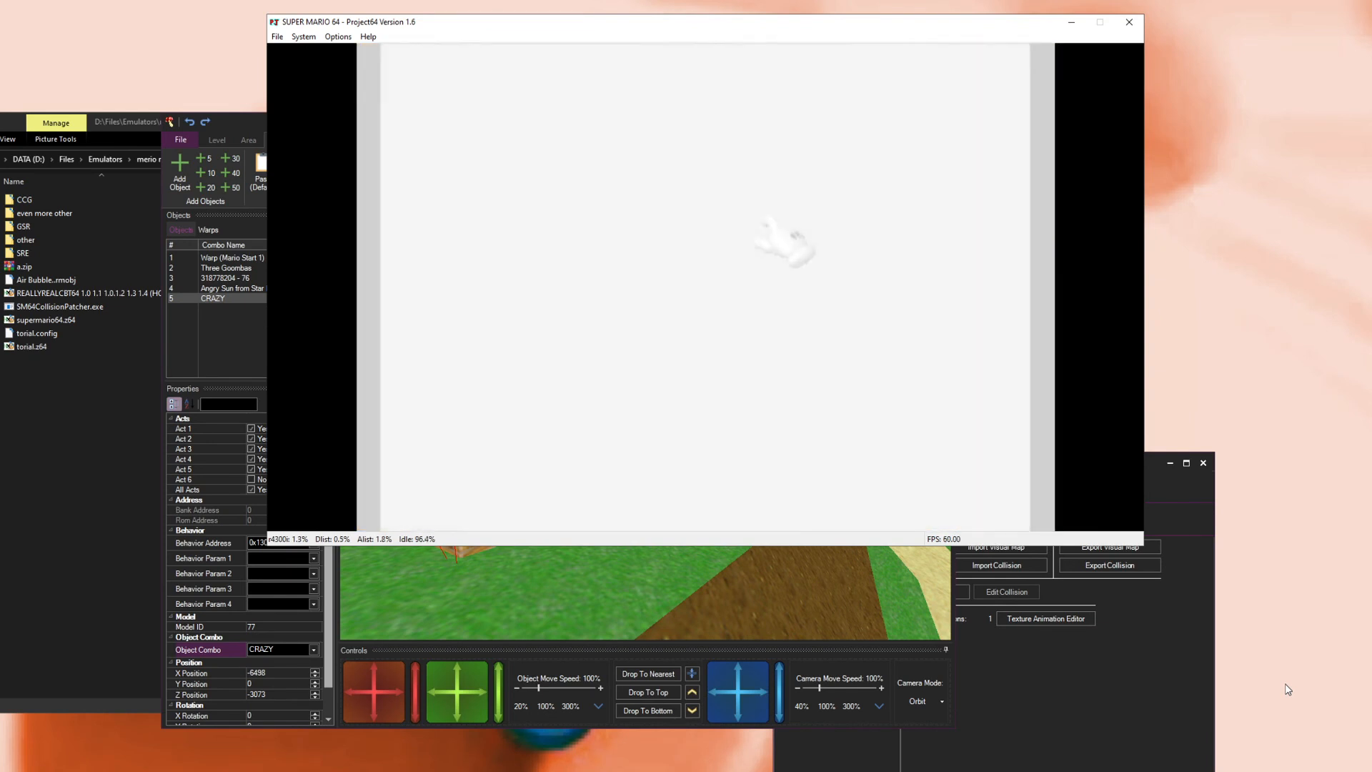
key("Right")
key("End")
key("Up")
key("x")
key("Up")
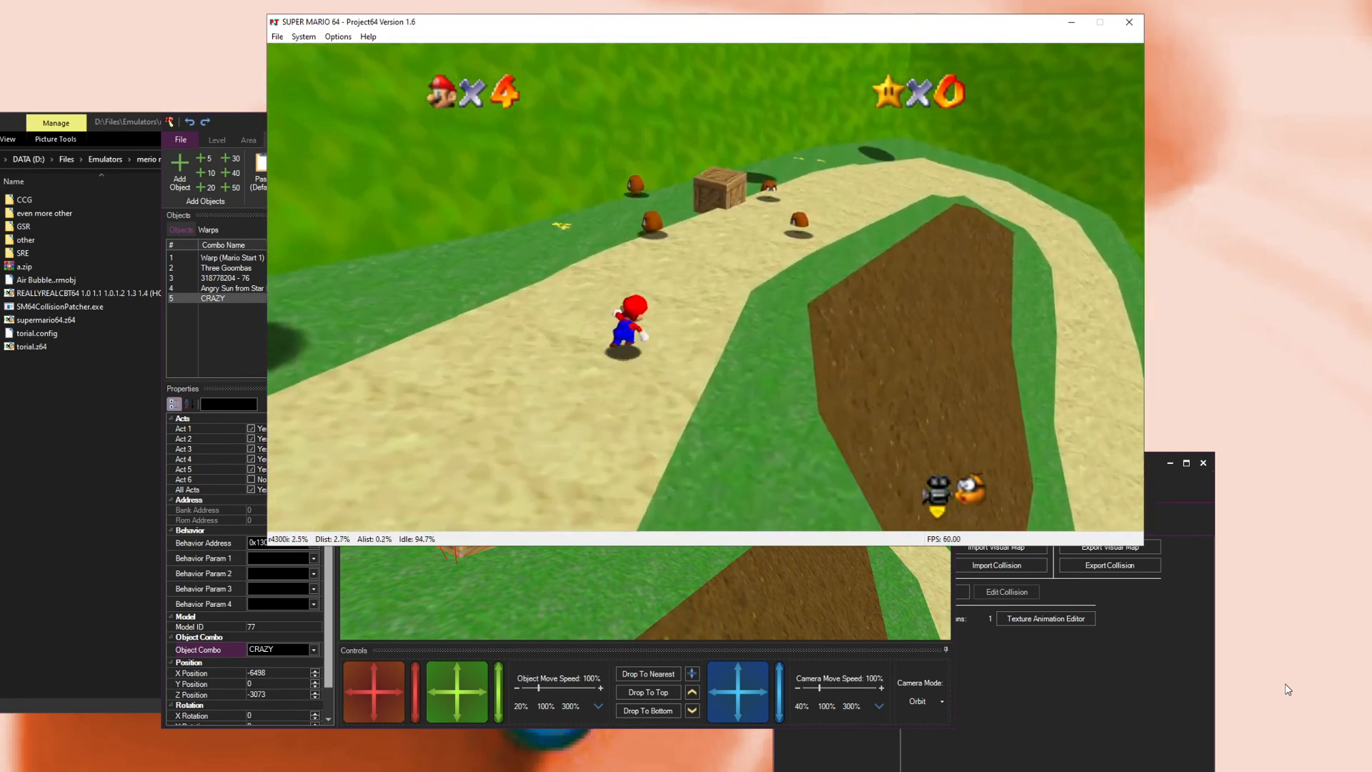
key("Delete")
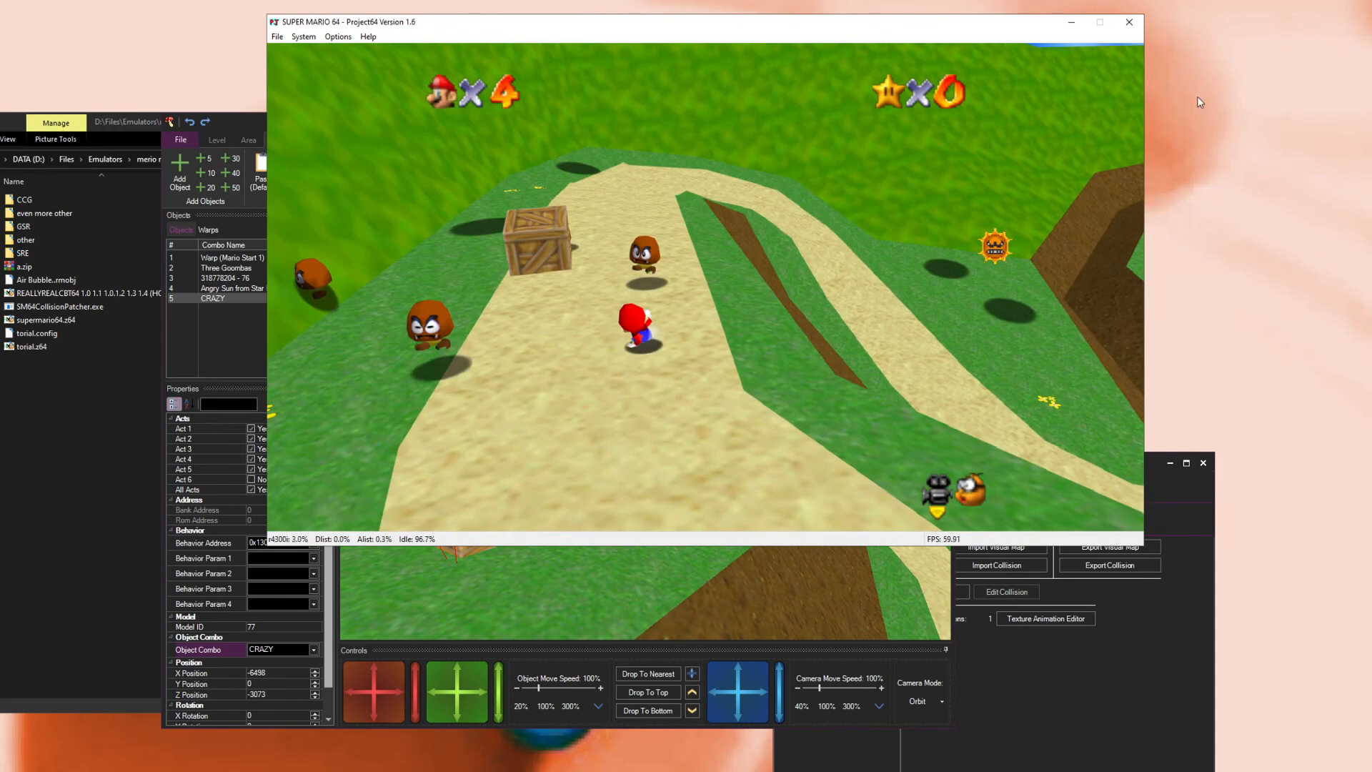
Step: Close the emulator and Level Editor, then review the CRAZY entry in the Custom Objects Manager
left_click(1129, 22)
left_click(944, 124)
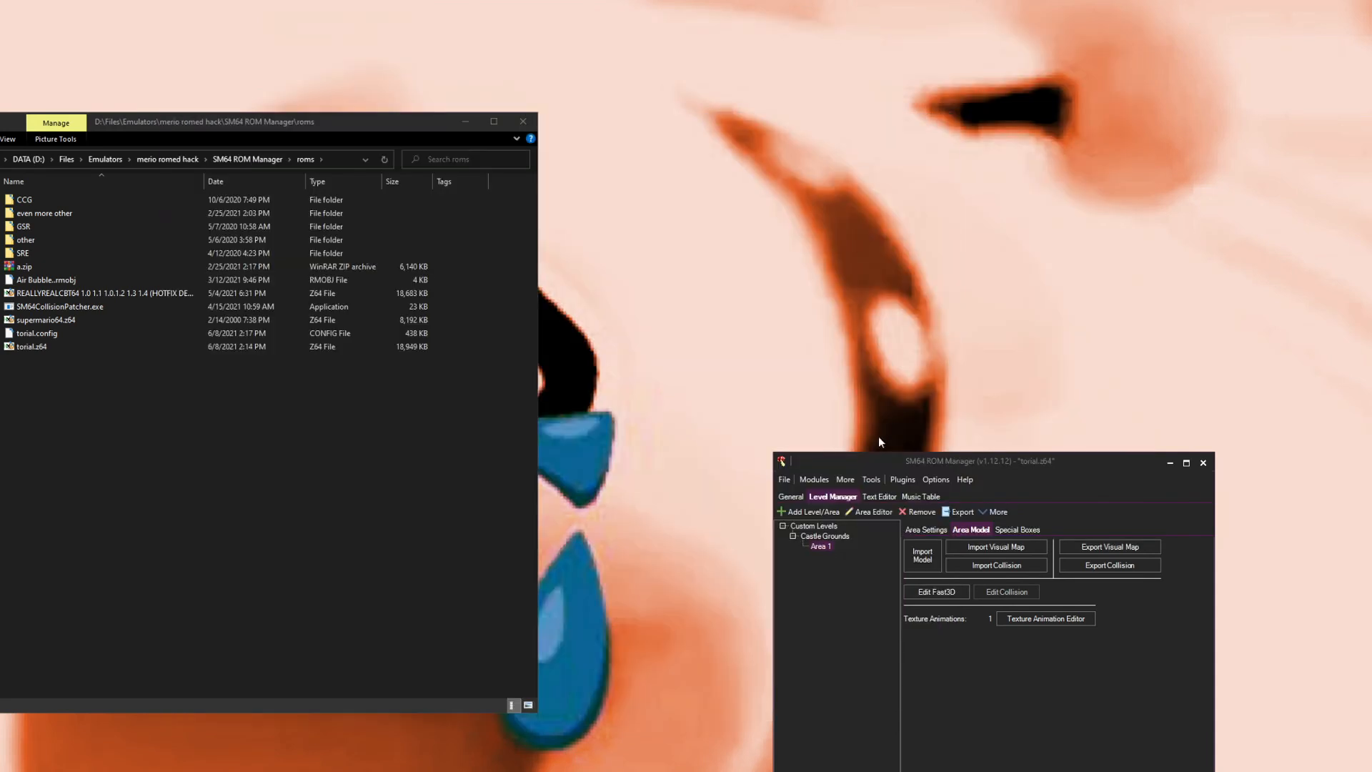
left_click(834, 480)
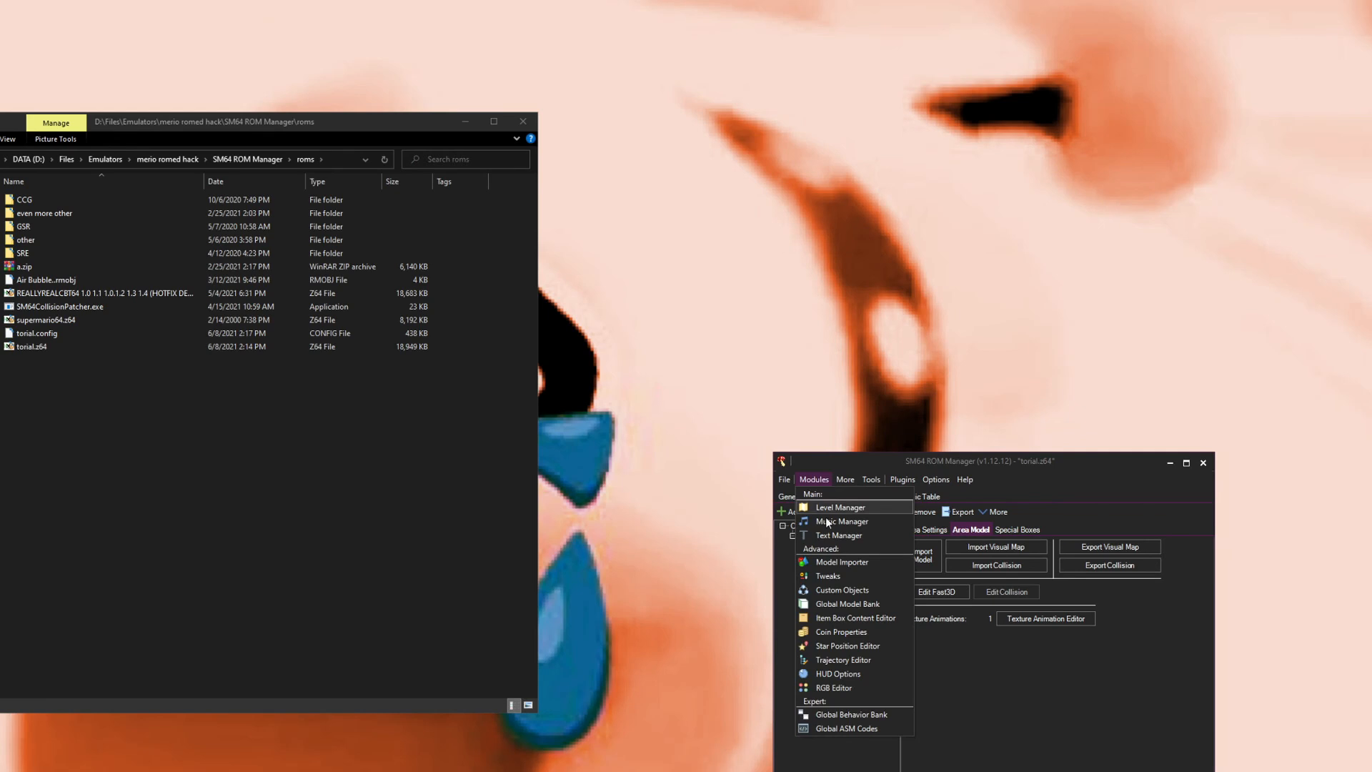
left_click(857, 588)
left_click(369, 342)
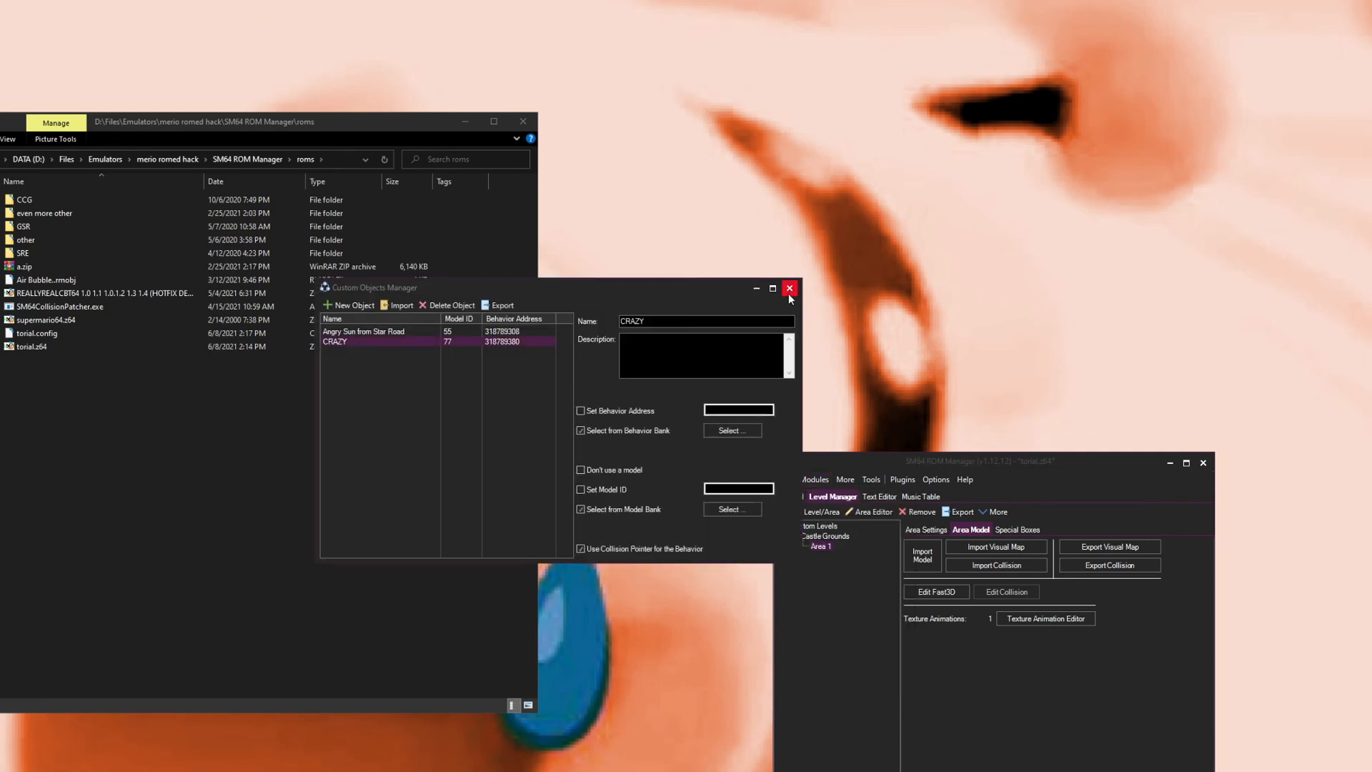
left_click(790, 288)
Step: Select Castle Grounds and view its object banks
left_click(838, 537)
left_click(1028, 546)
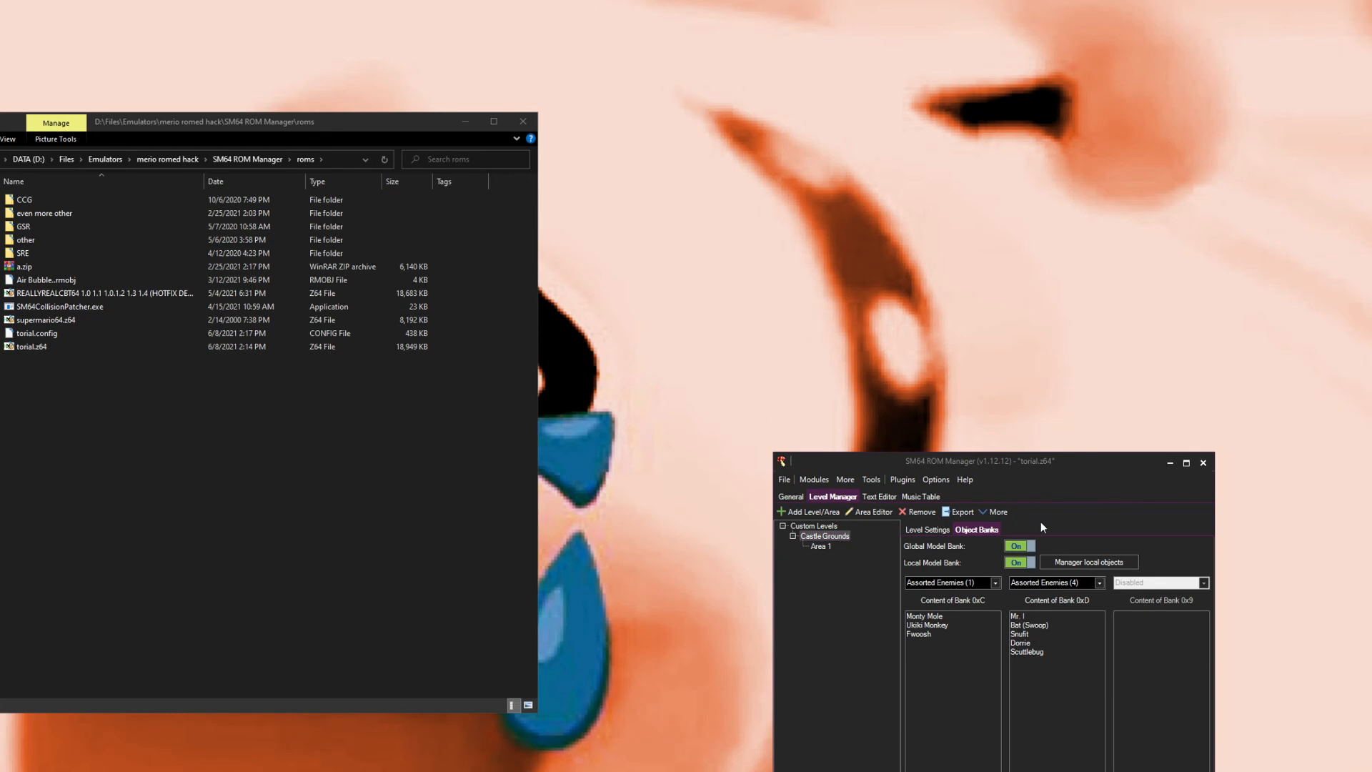
Step: Launch the ROM in the emulator
left_click(785, 480)
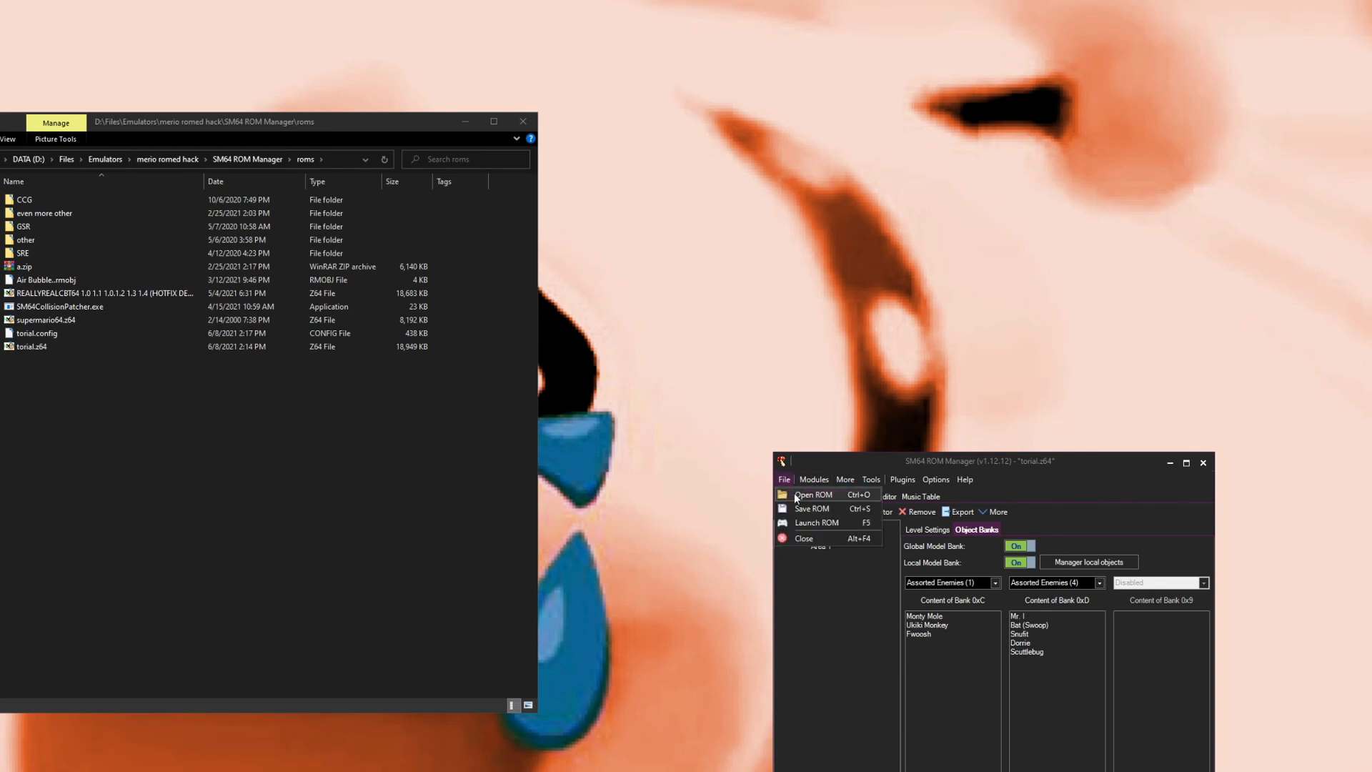
left_click(803, 520)
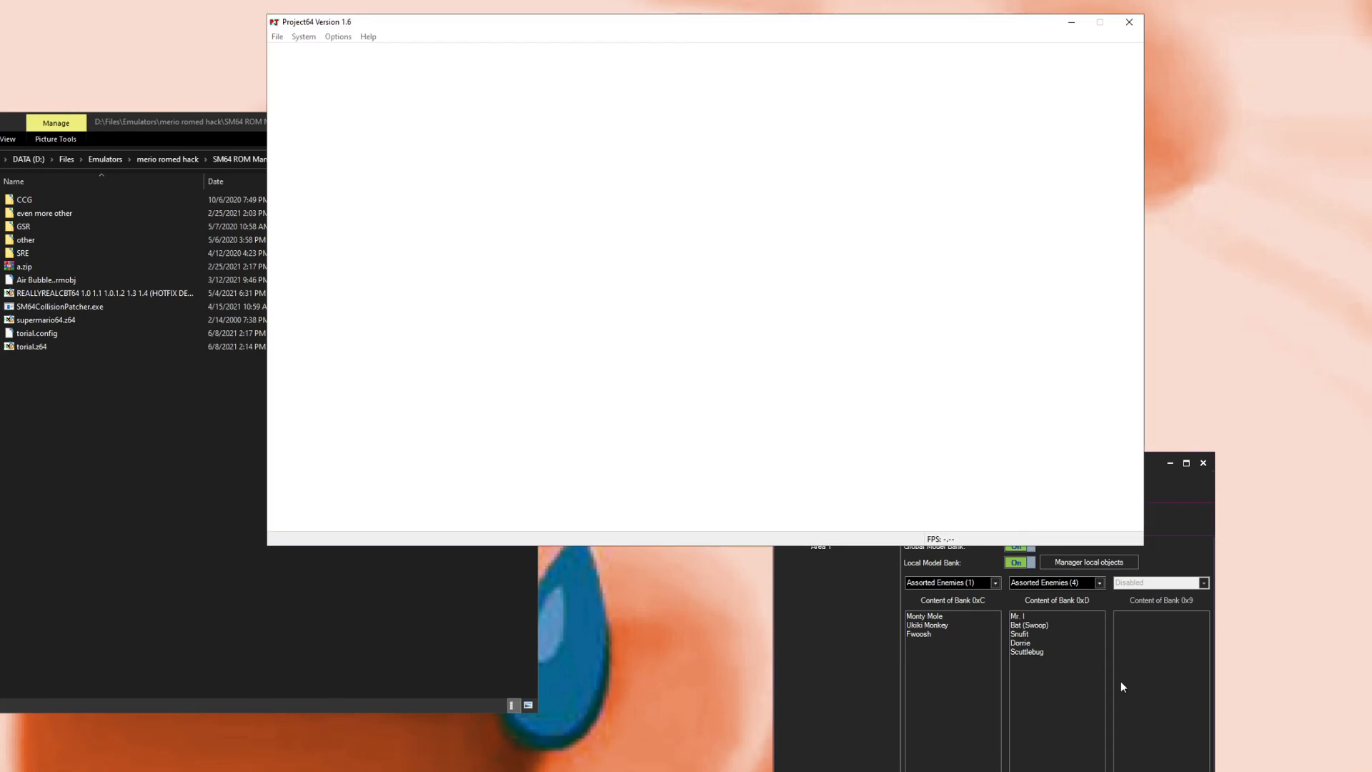
left_click(1190, 671)
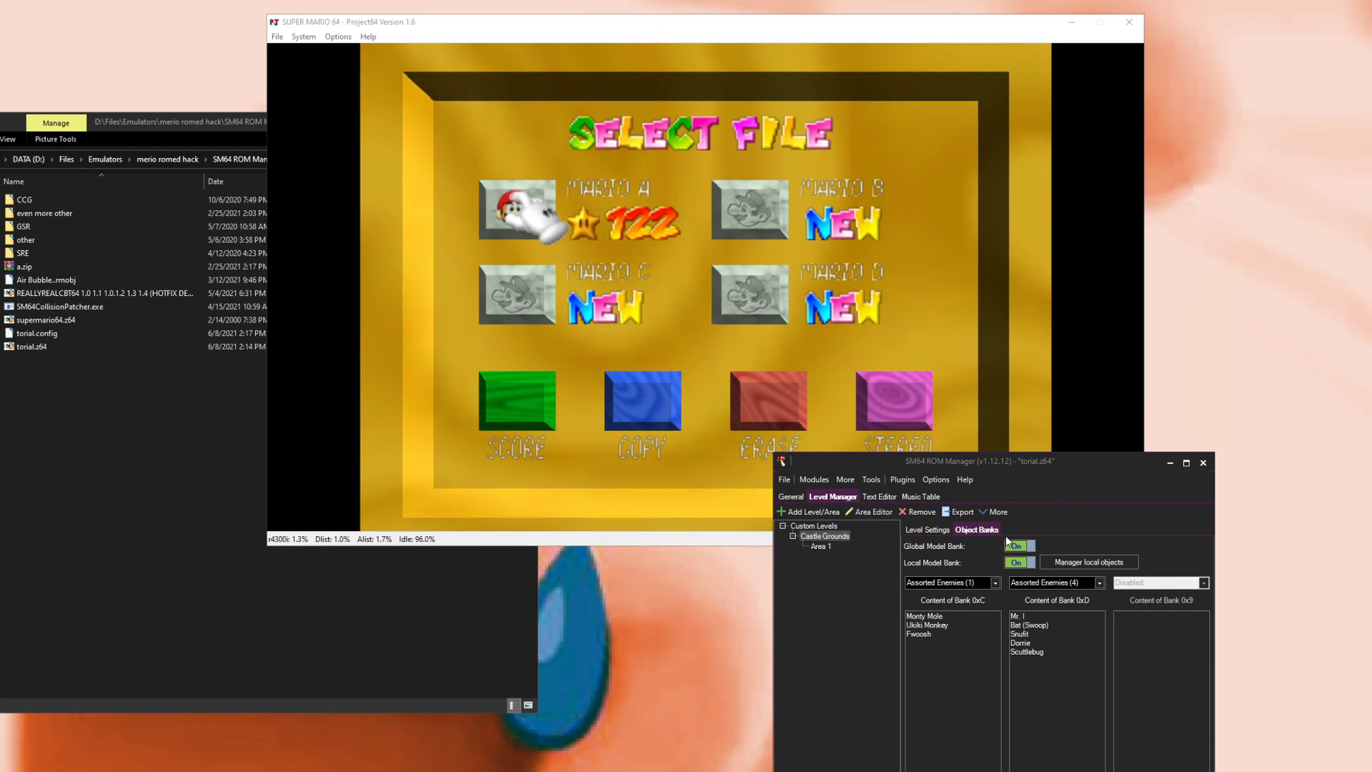
Step: Play-test the level from file A, jumping onto the crate and walking around the grounds
left_click(829, 327)
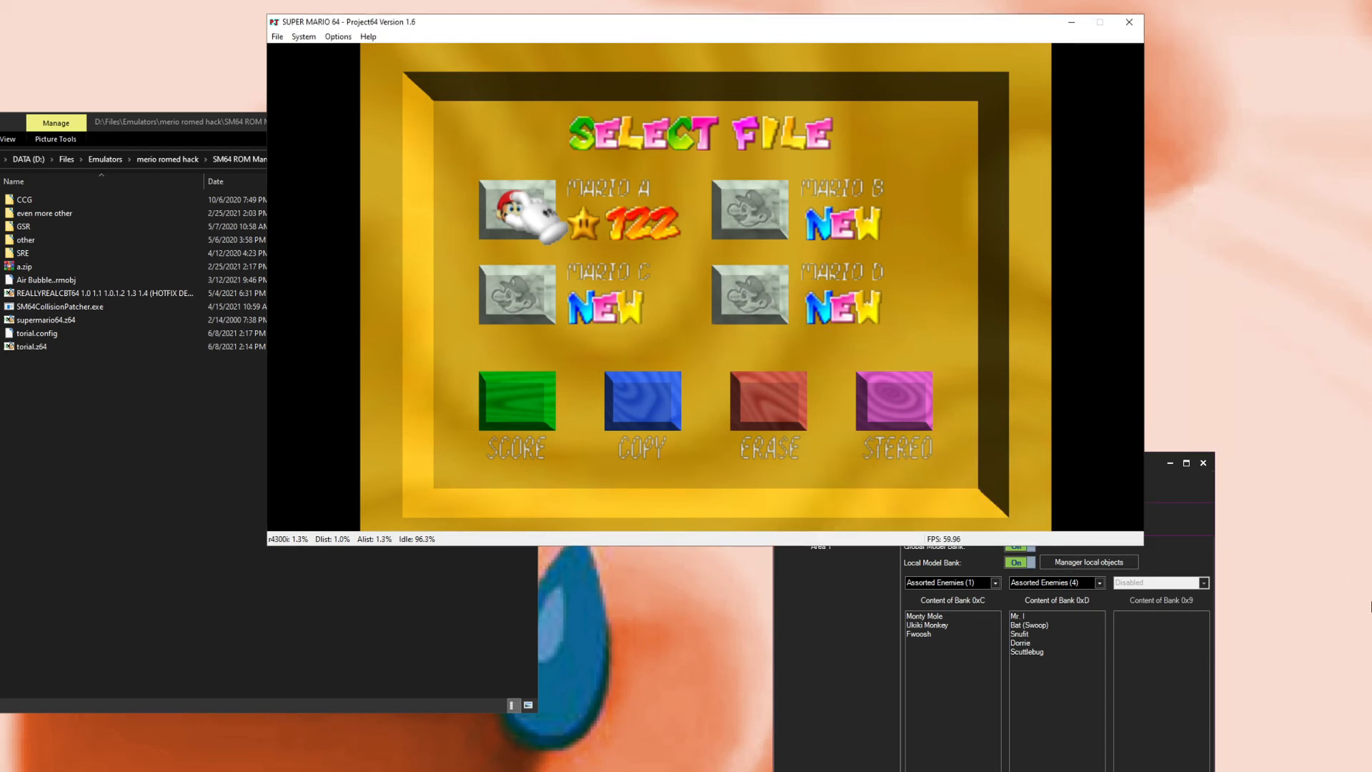
key("Right")
key("x")
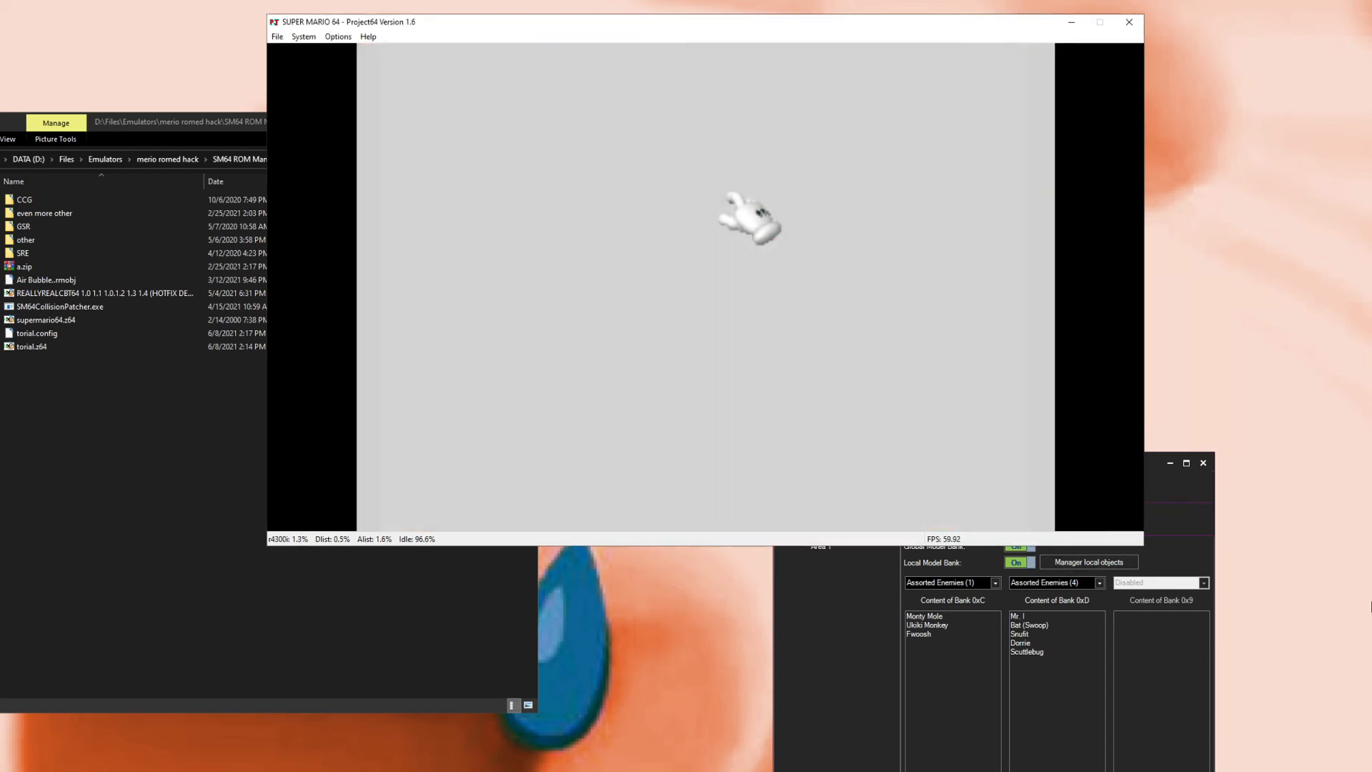
key("Up")
key("End")
key("x")
key("x")
key("Right")
key("x")
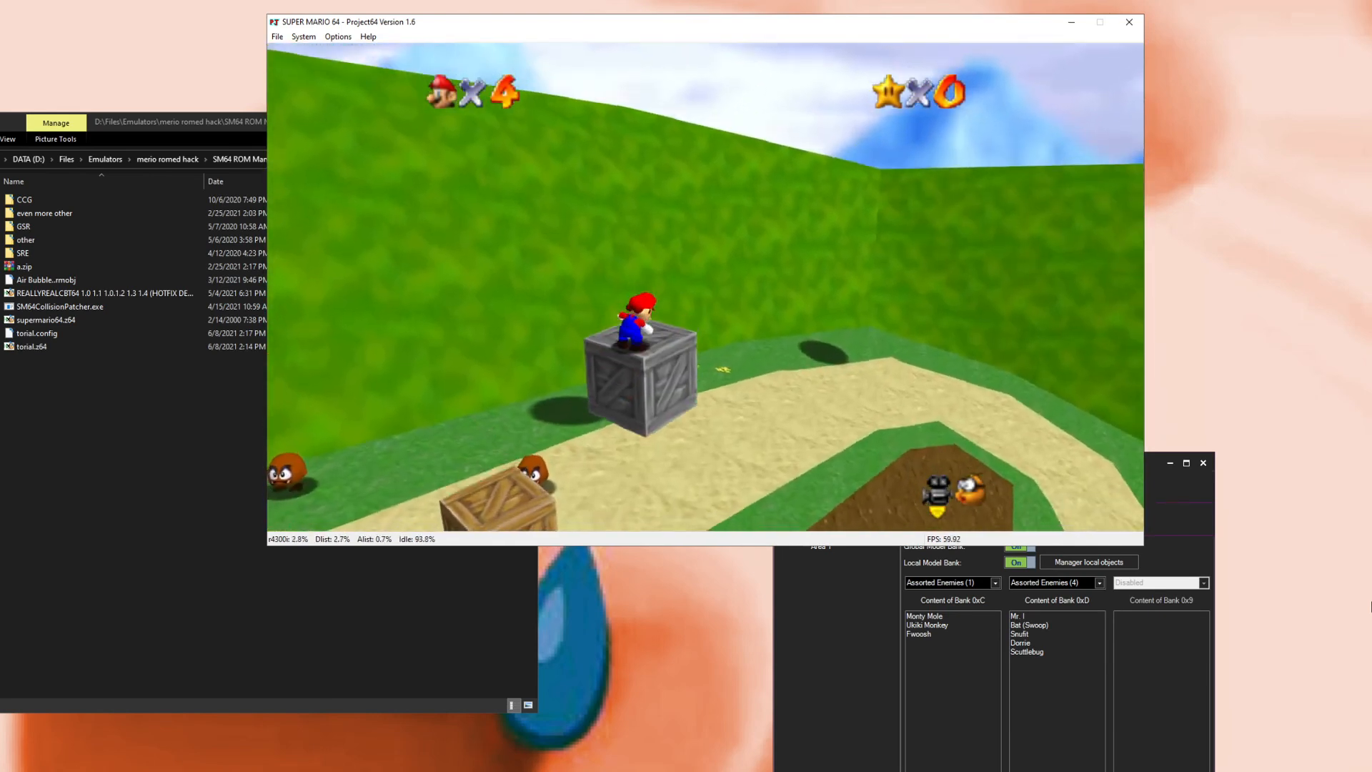
key("x")
key("Page_Down")
key("Page_Down")
key("Page_Down")
key("Page_Down")
key("Page_Down")
key("Page_Down")
key("Page_Down")
key("Page_Down")
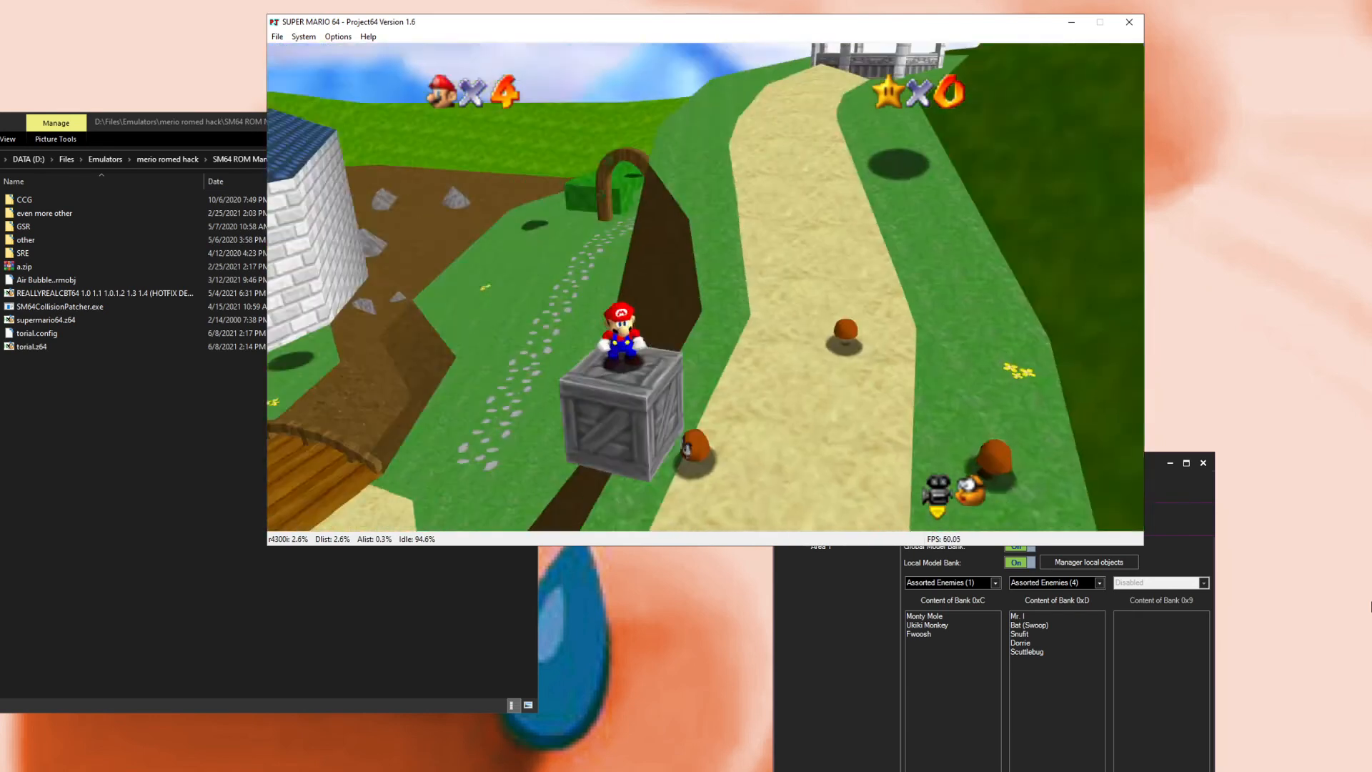
key("Page_Down")
key("Page_Down")
key("Page_Down")
key("Page_Down")
key("Page_Down")
key("Page_Down")
key("Page_Down")
key("Page_Down")
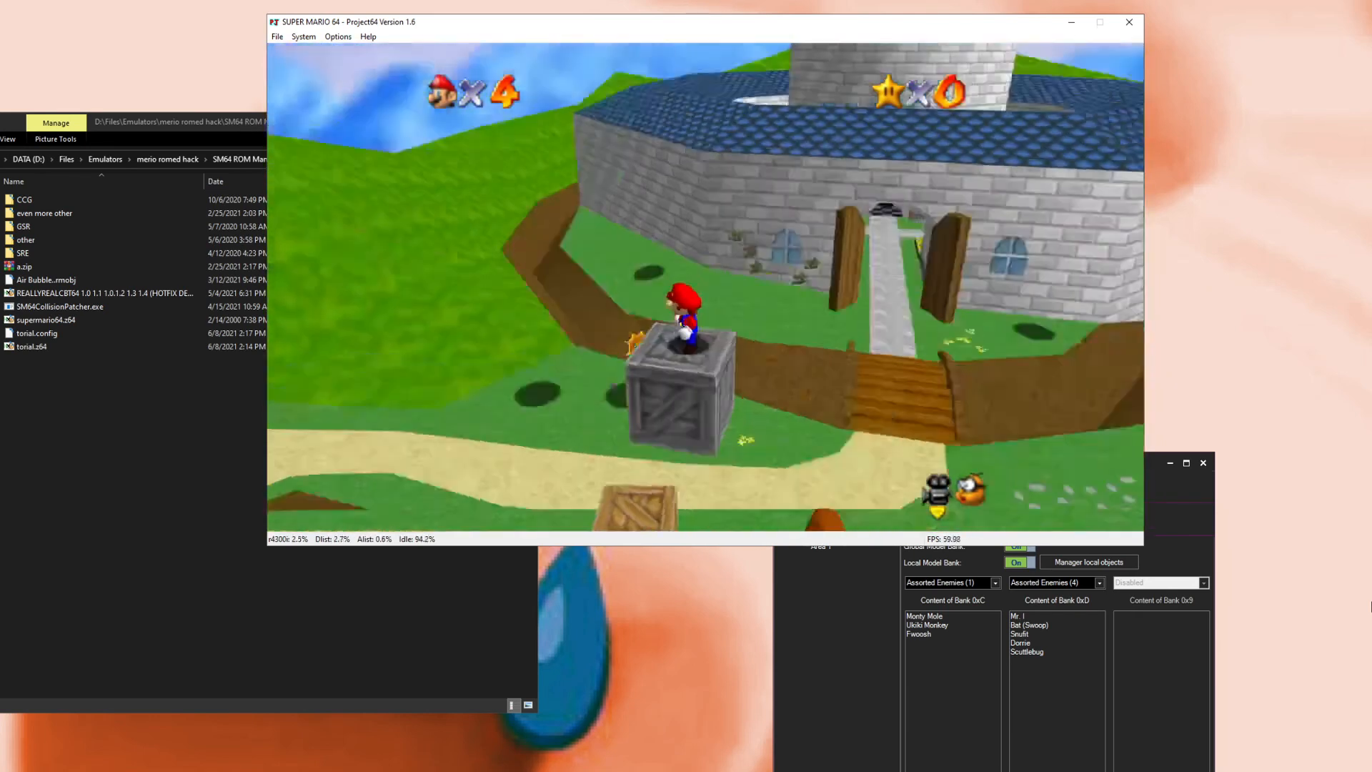
key("Page_Down")
key("Page_Down")
key("Page_Down")
key("Page_Down")
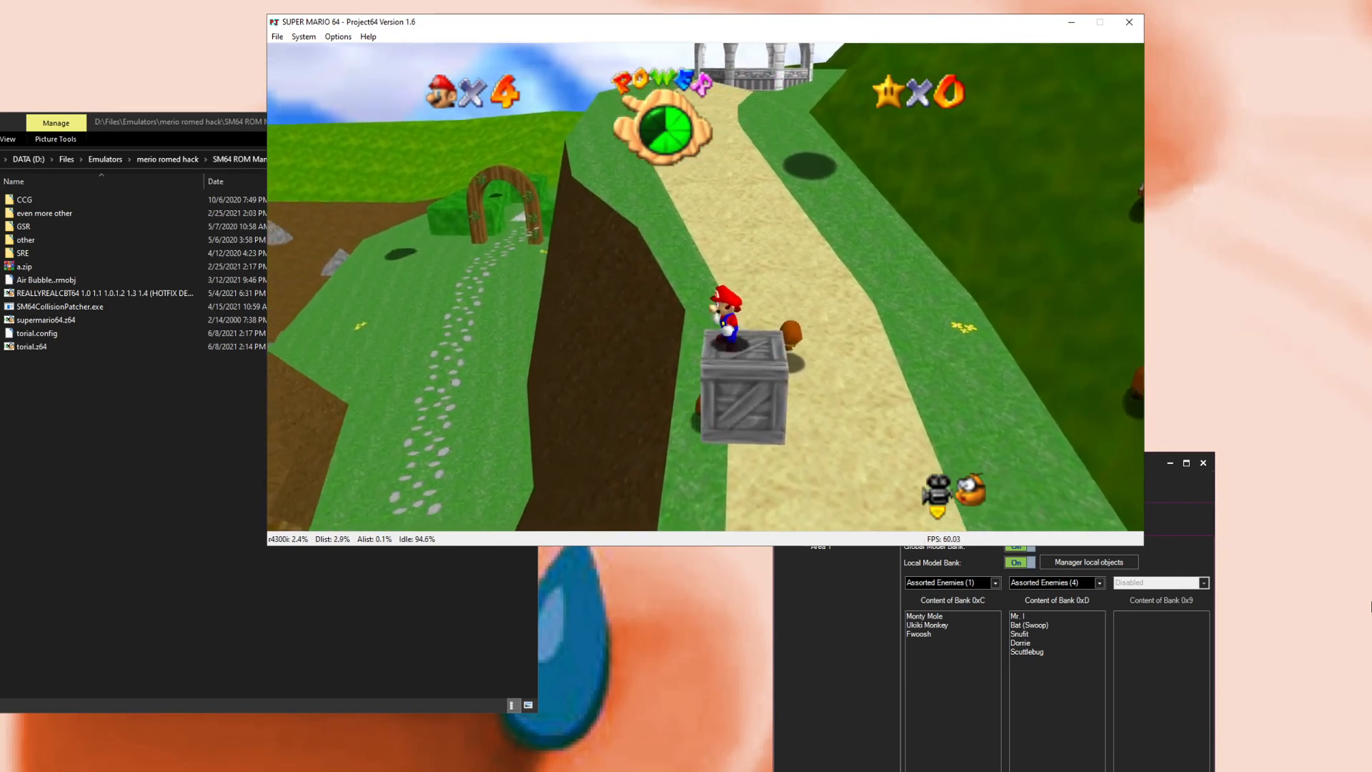
key("Left")
key("Up")
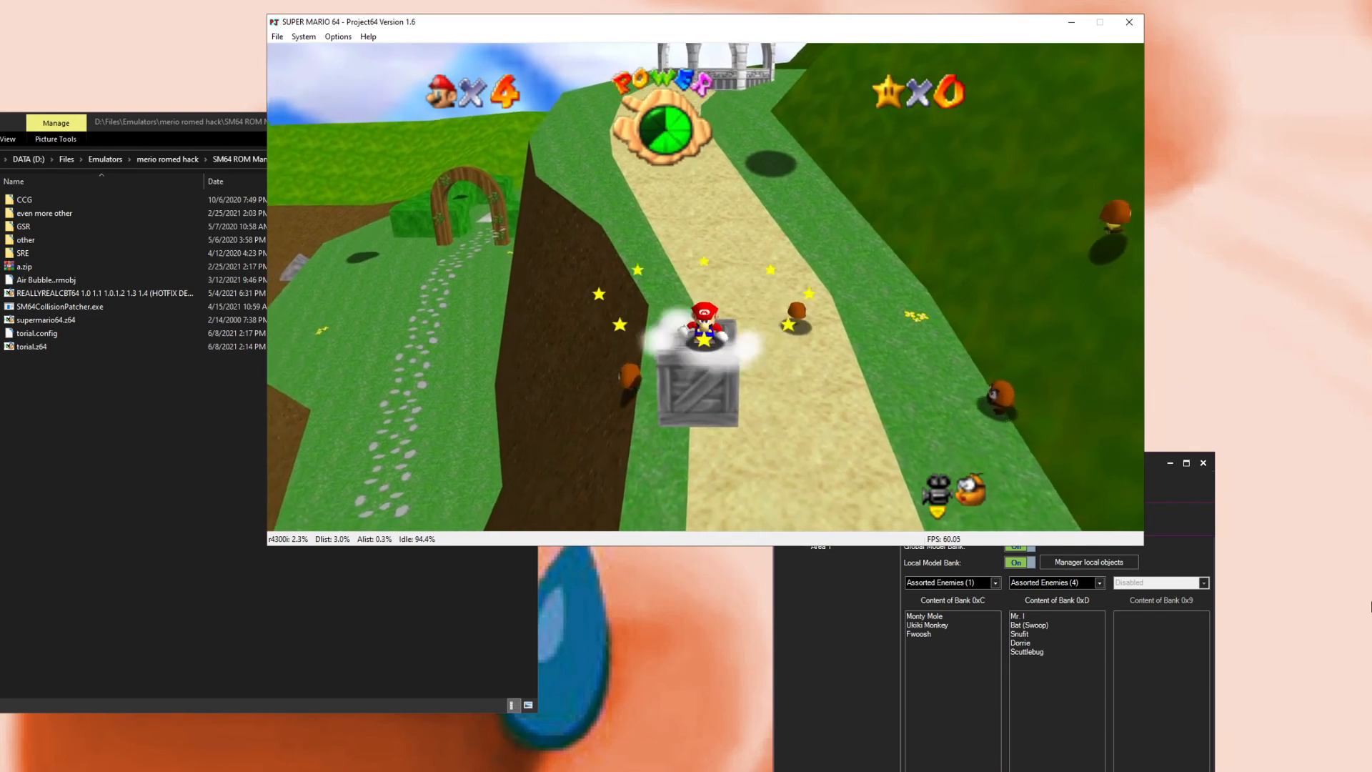
key("Right")
key("Left")
key("Down")
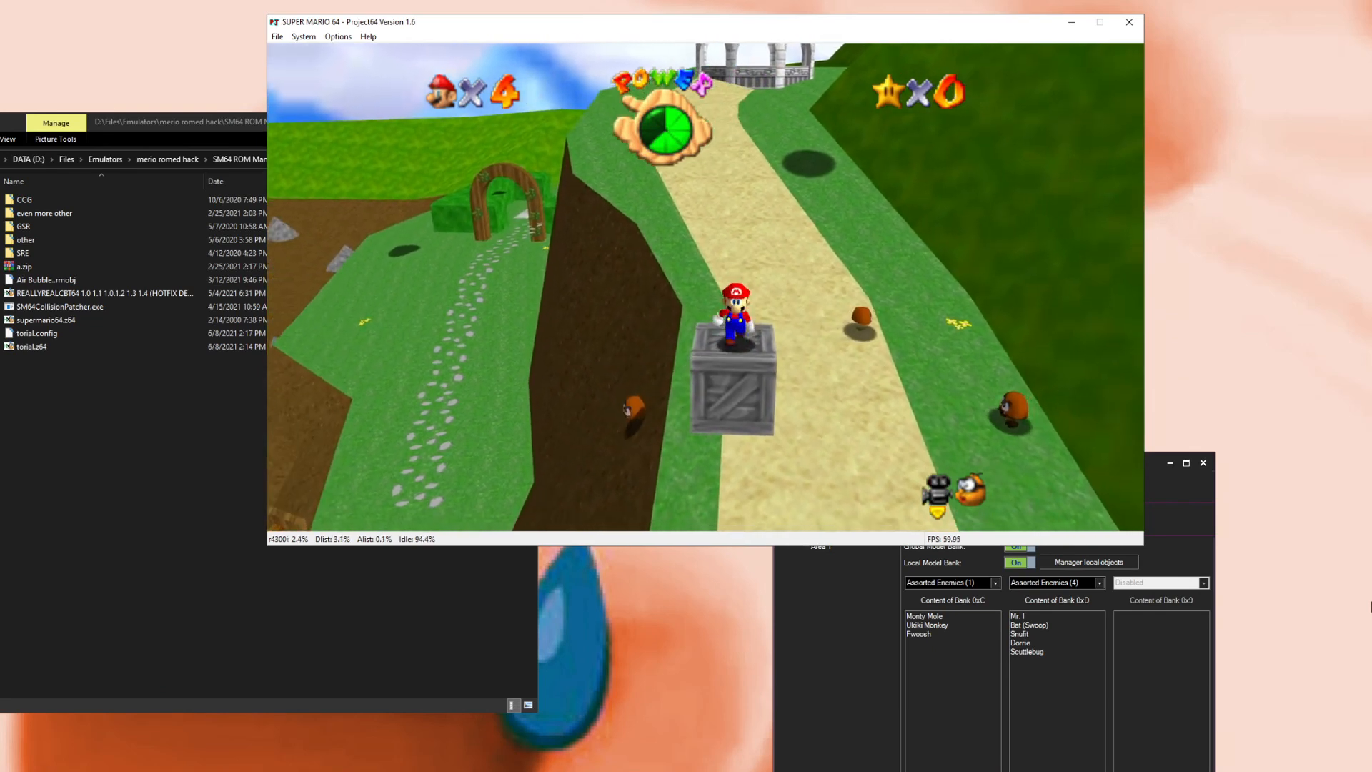
key("Right")
key("Left")
key("Right")
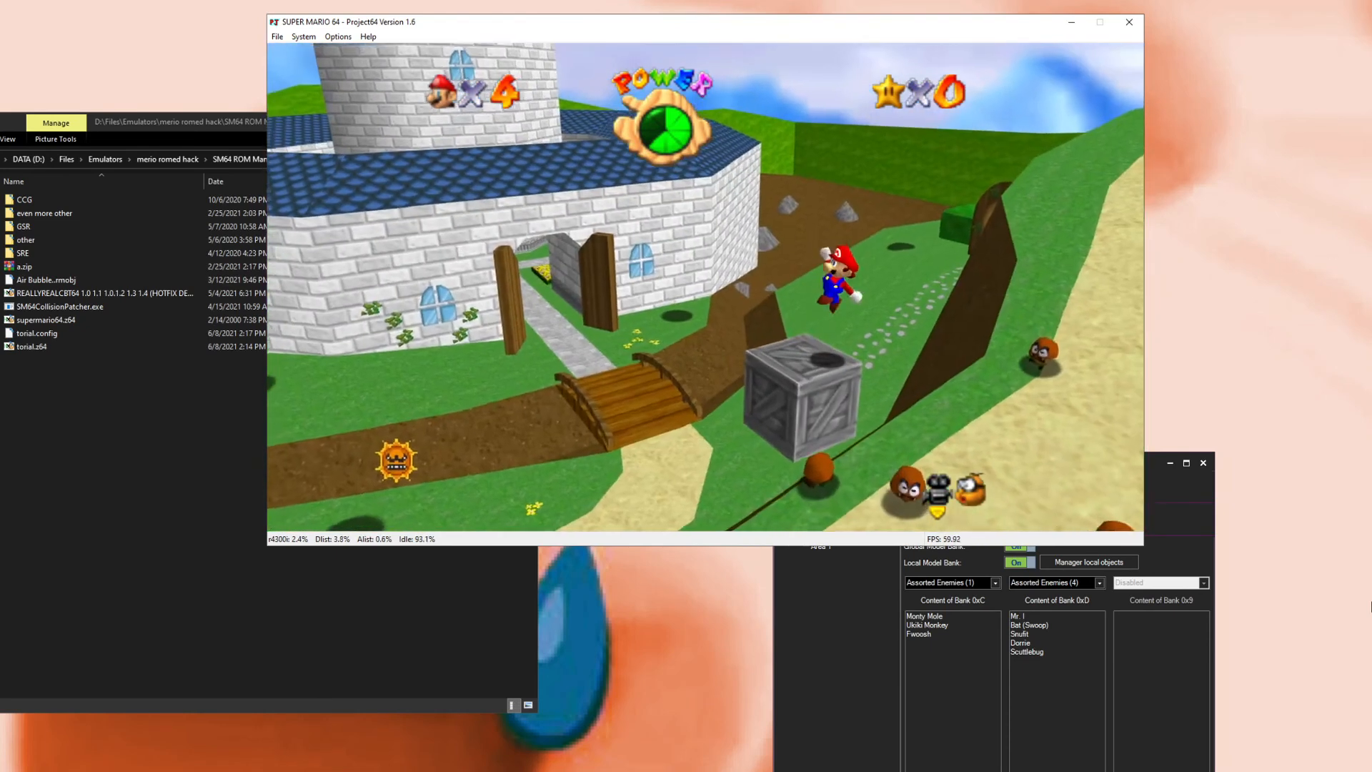
Step: Close the emulator and reopen the Area Editor for Castle Grounds Area 1
left_click(1129, 23)
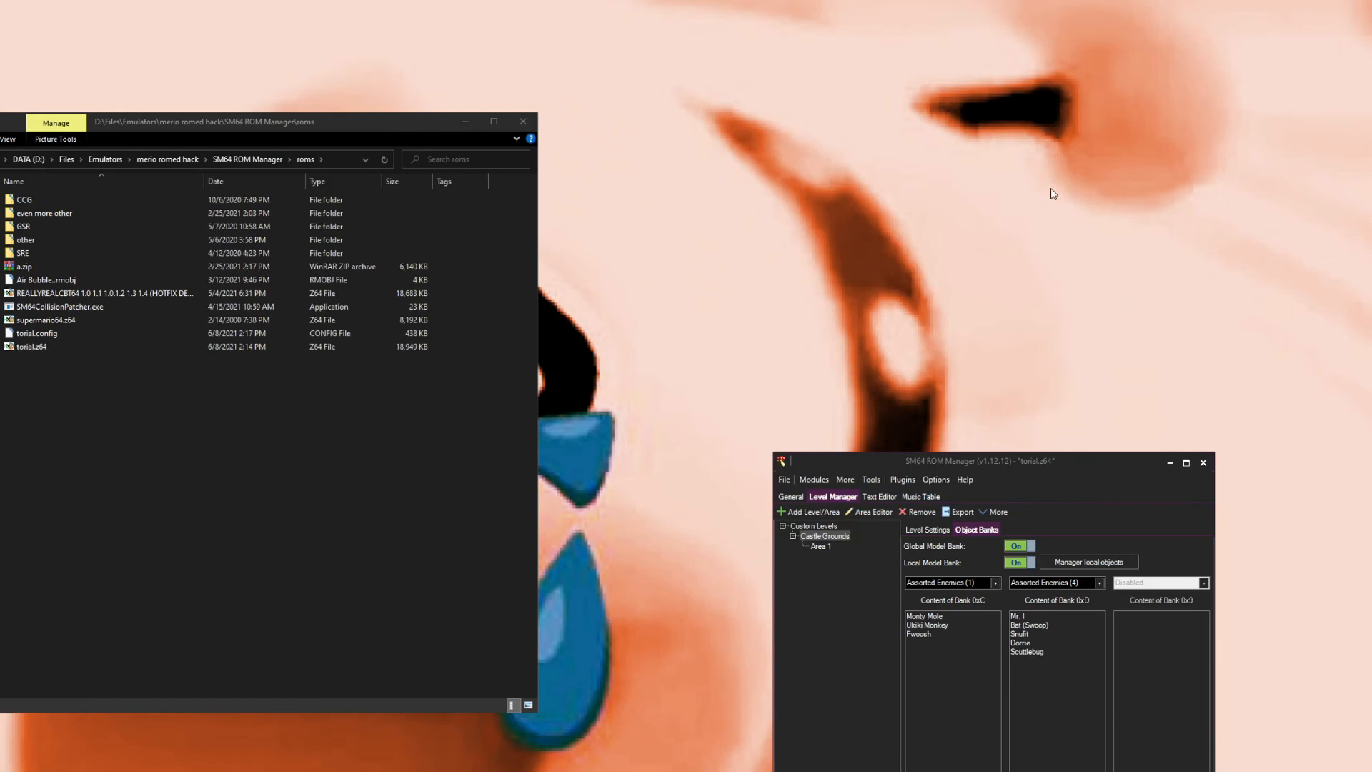
left_click(828, 545)
left_click(882, 511)
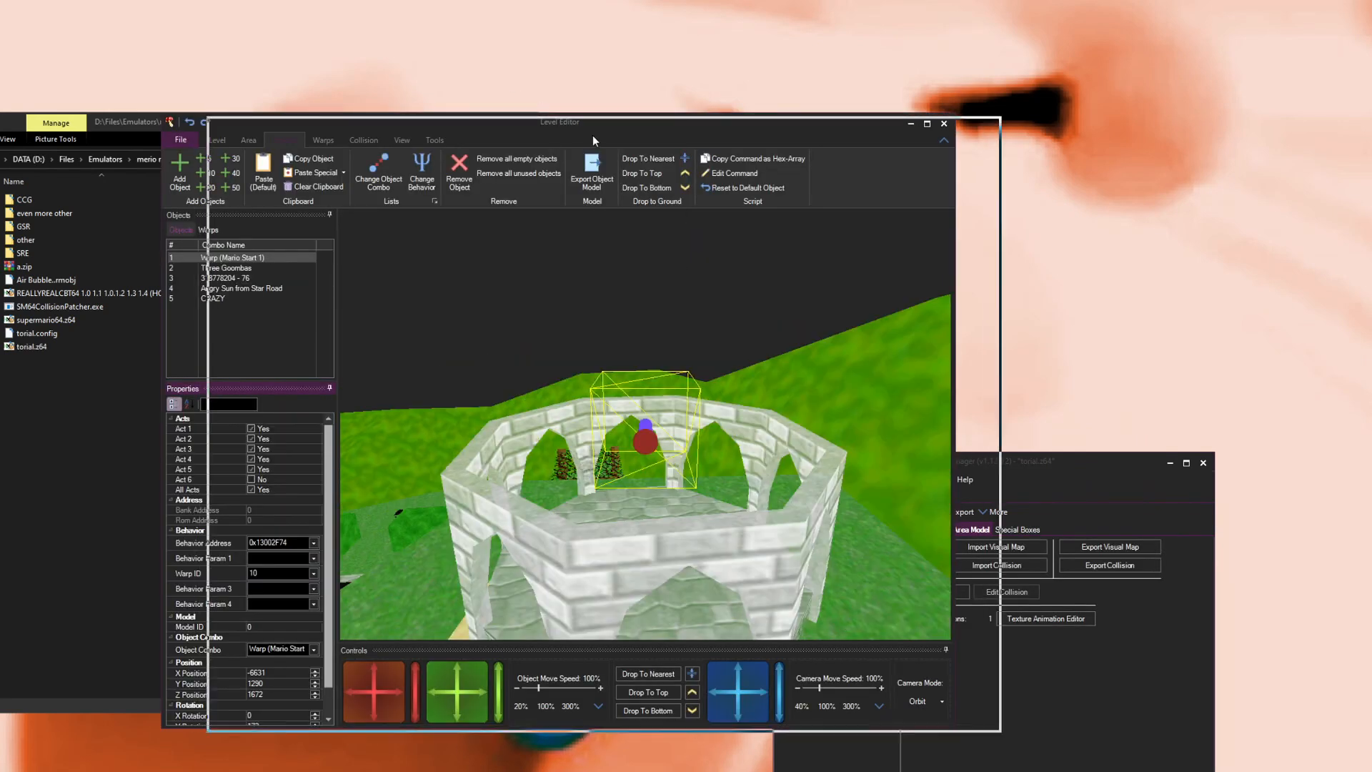
left_click_drag(586, 130, 631, 134)
Step: Change the crate object's behavior to 0x130031DC and set its Message ID to 80
left_click(281, 282)
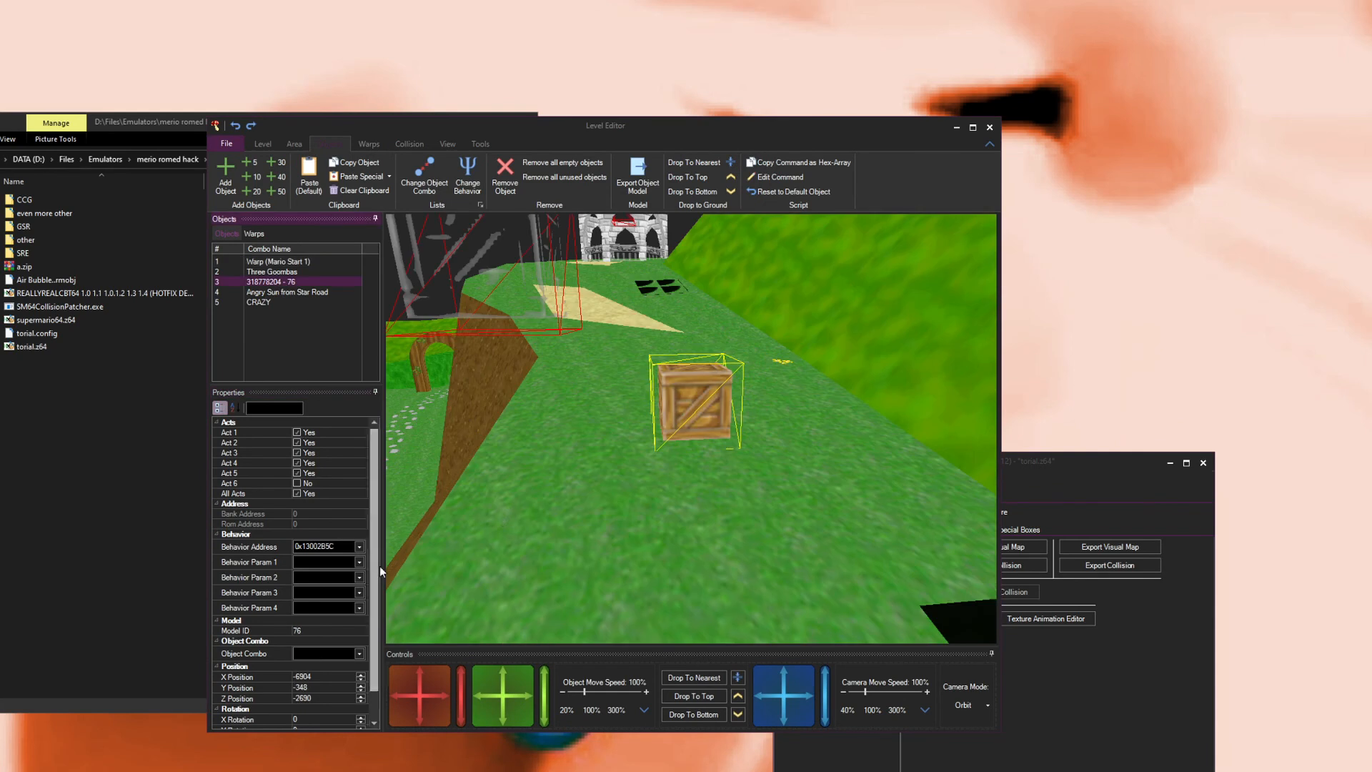
left_click(359, 546)
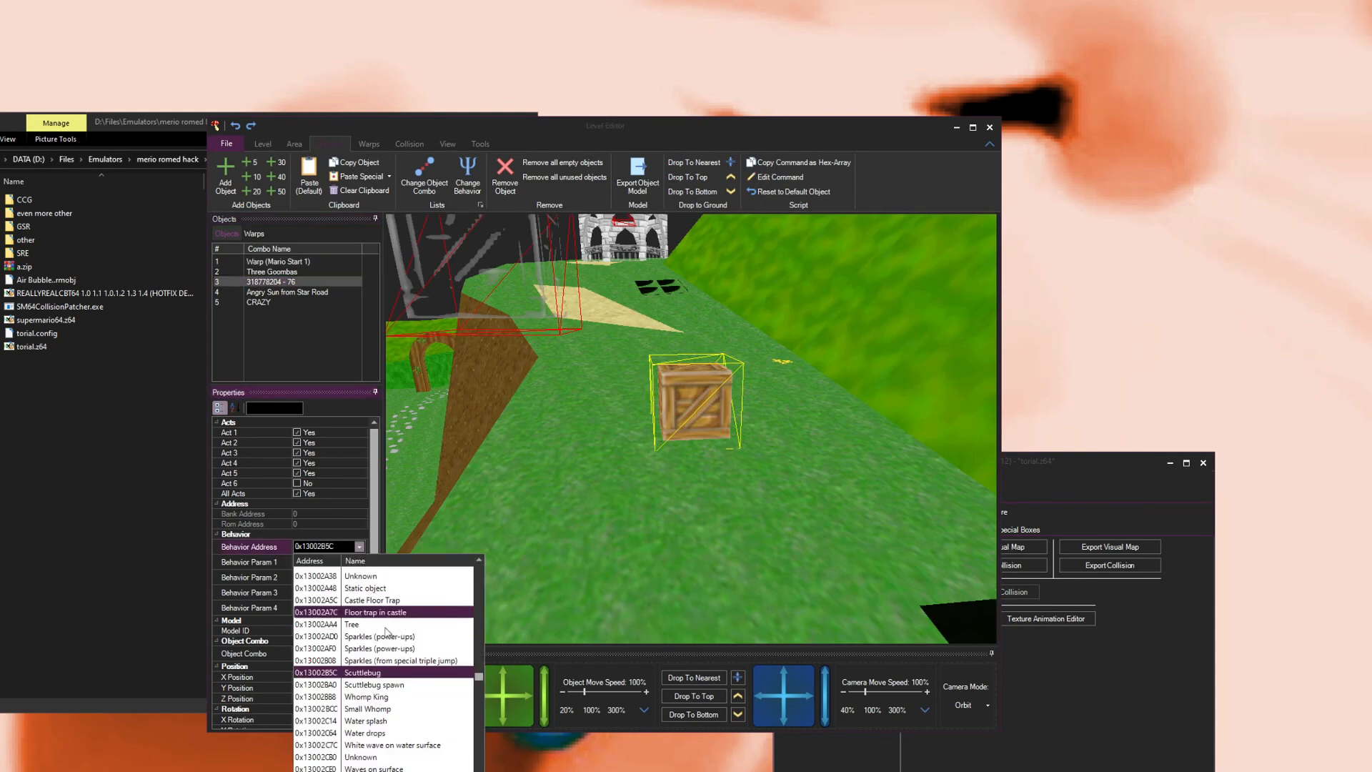
scroll(393, 643, "down", 12)
scroll(400, 725, "down", 1)
left_click(378, 636)
left_click(297, 577)
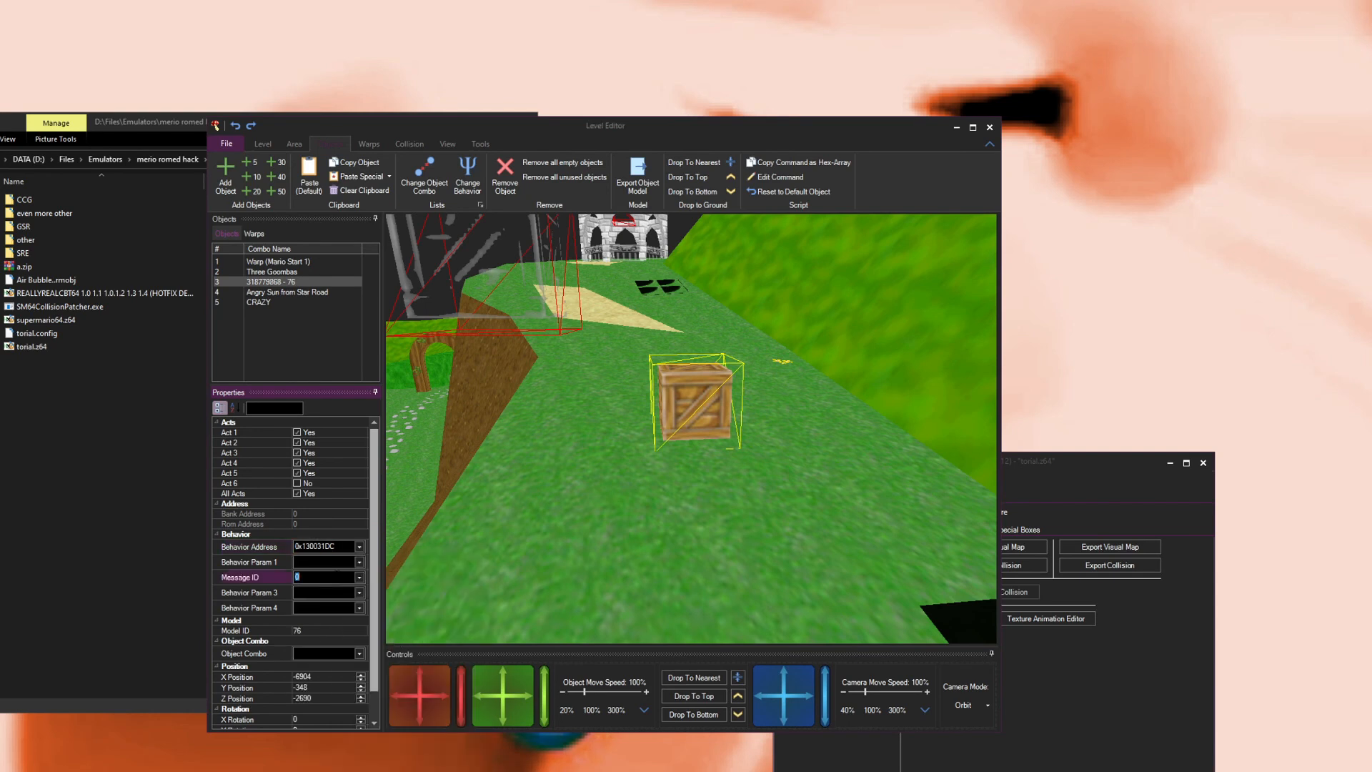
type("80")
Step: Save the ROM and launch it in the emulator to test the change
left_click(297, 562)
left_click(236, 145)
left_click(244, 161)
left_click(234, 146)
left_click(243, 177)
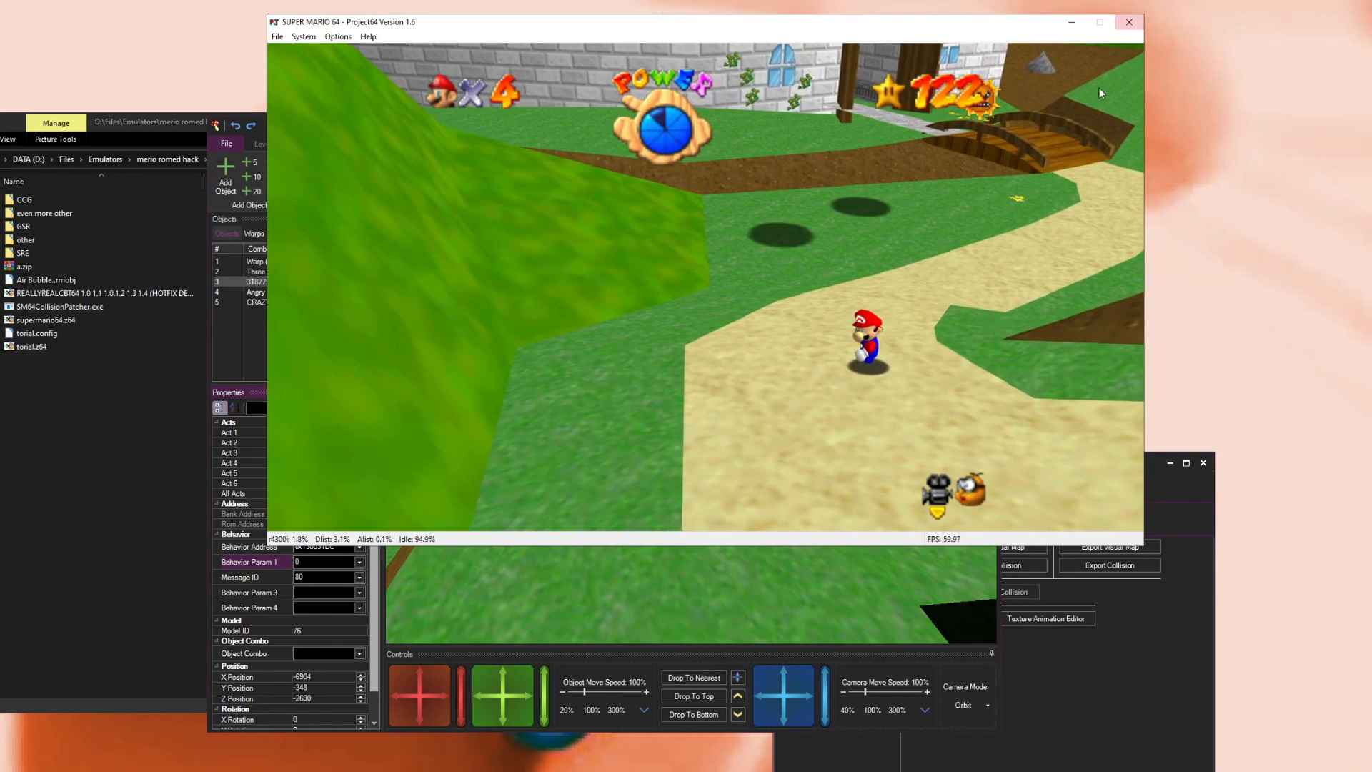
Step: Close the emulator, select the CRAZY object, and adjust the camera field of view in the view options
left_click(1127, 25)
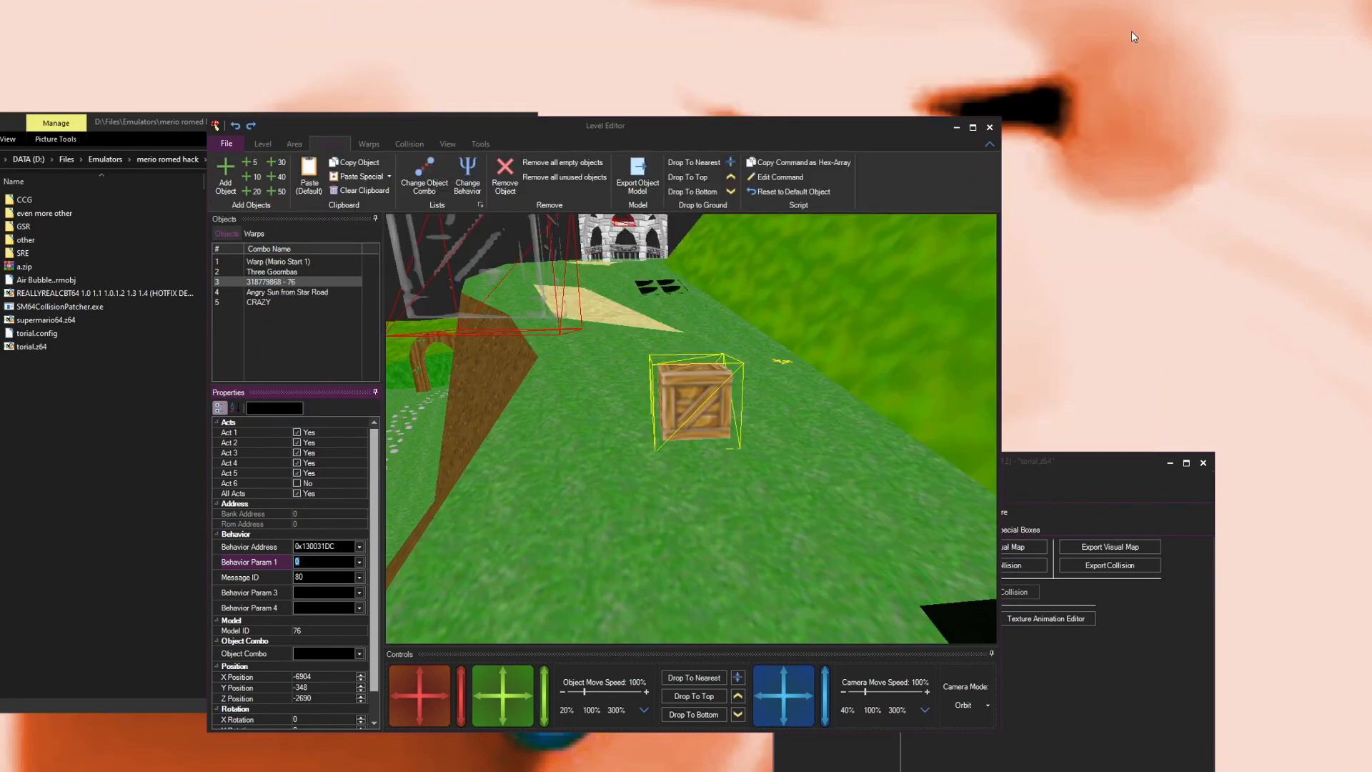
left_click_drag(825, 217, 611, 320)
right_click(719, 431)
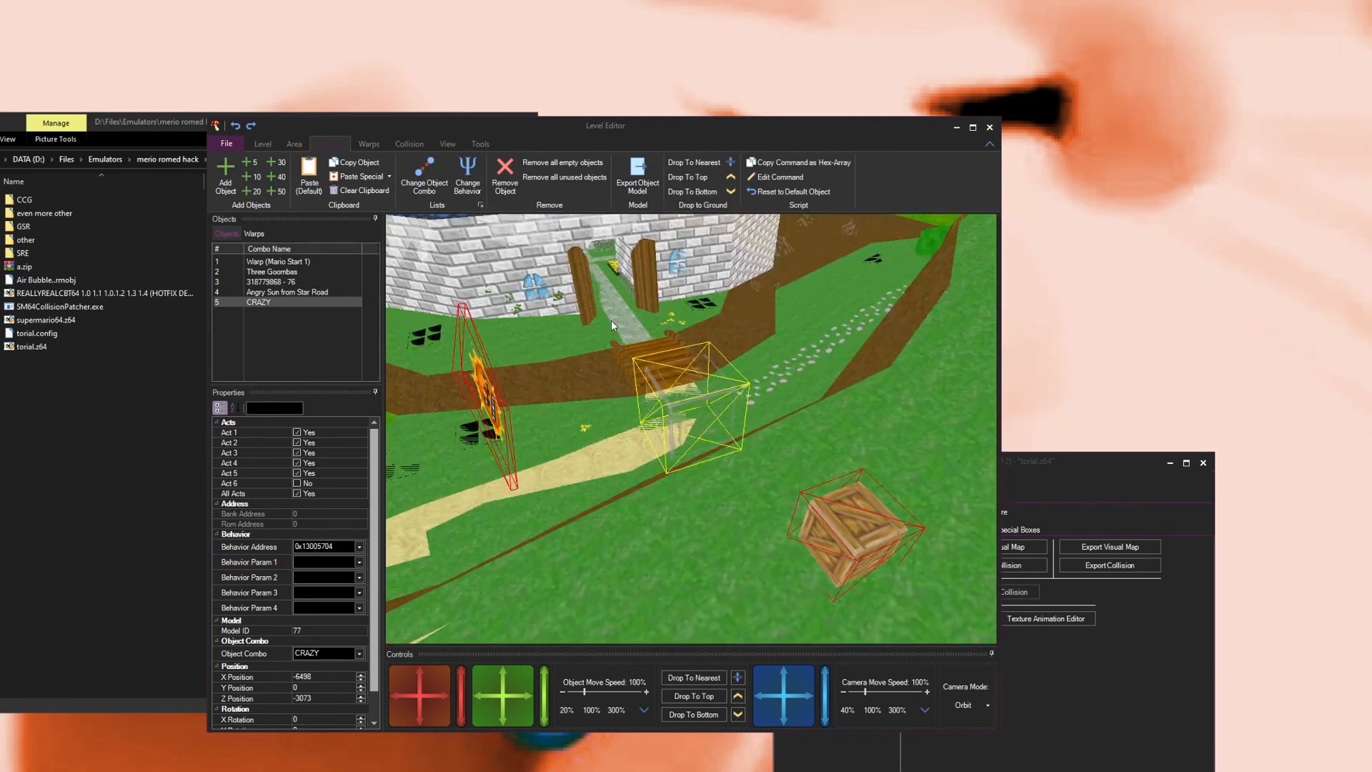
left_click(447, 143)
left_click(410, 143)
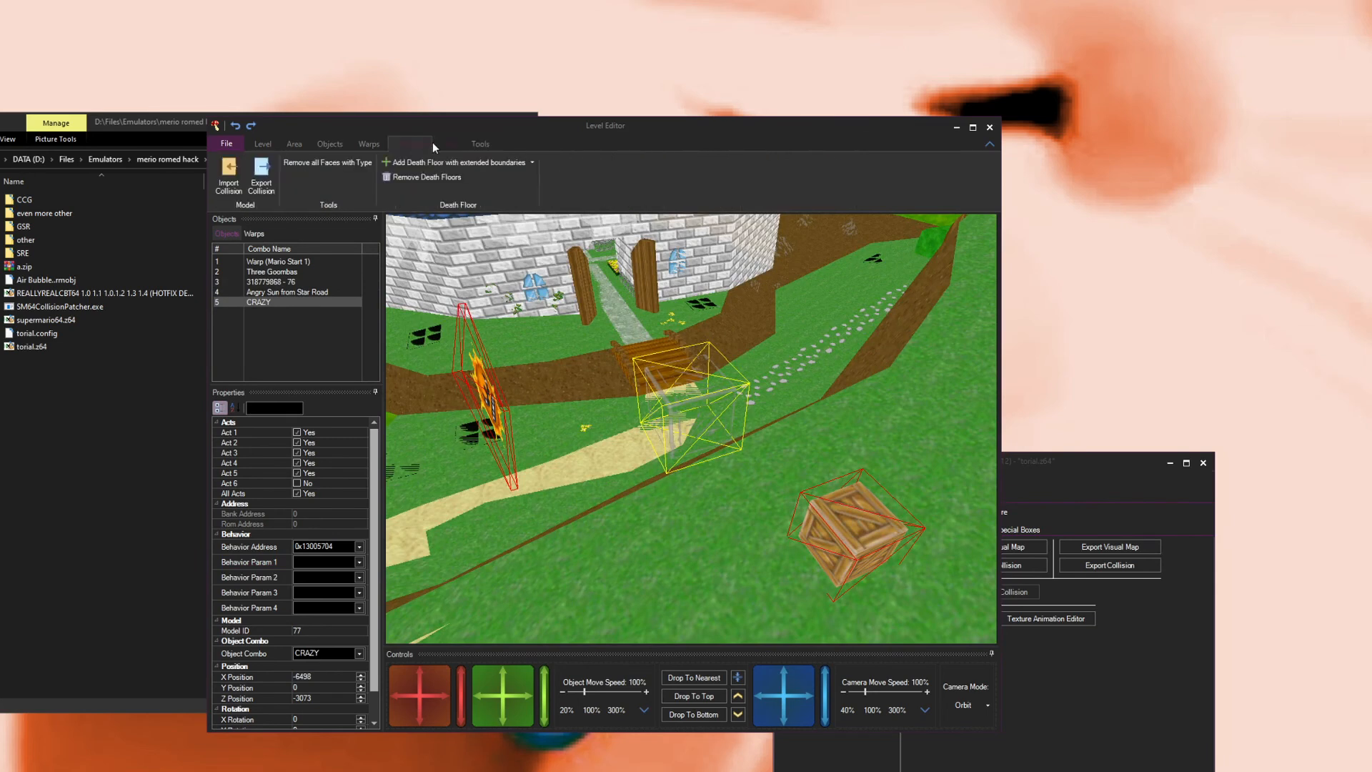
left_click(445, 144)
mouse_move(542, 177)
left_mouse_down()
mouse_move(582, 173)
mouse_move(512, 170)
mouse_move(587, 176)
mouse_move(527, 179)
mouse_move(558, 176)
left_mouse_up()
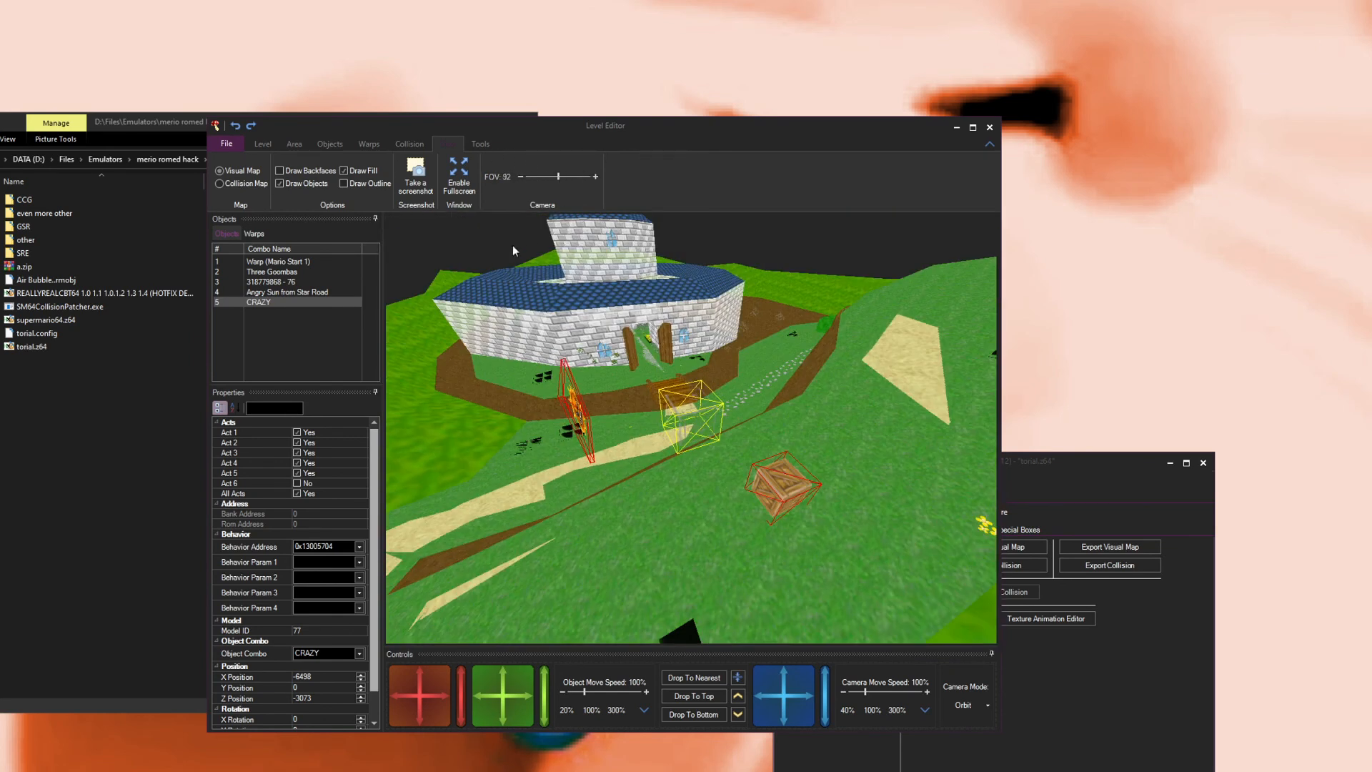
Step: Try the Draw Fill, Draw Backfaces and Draw Objects display options while orbiting the scene
left_click_drag(565, 422, 686, 494)
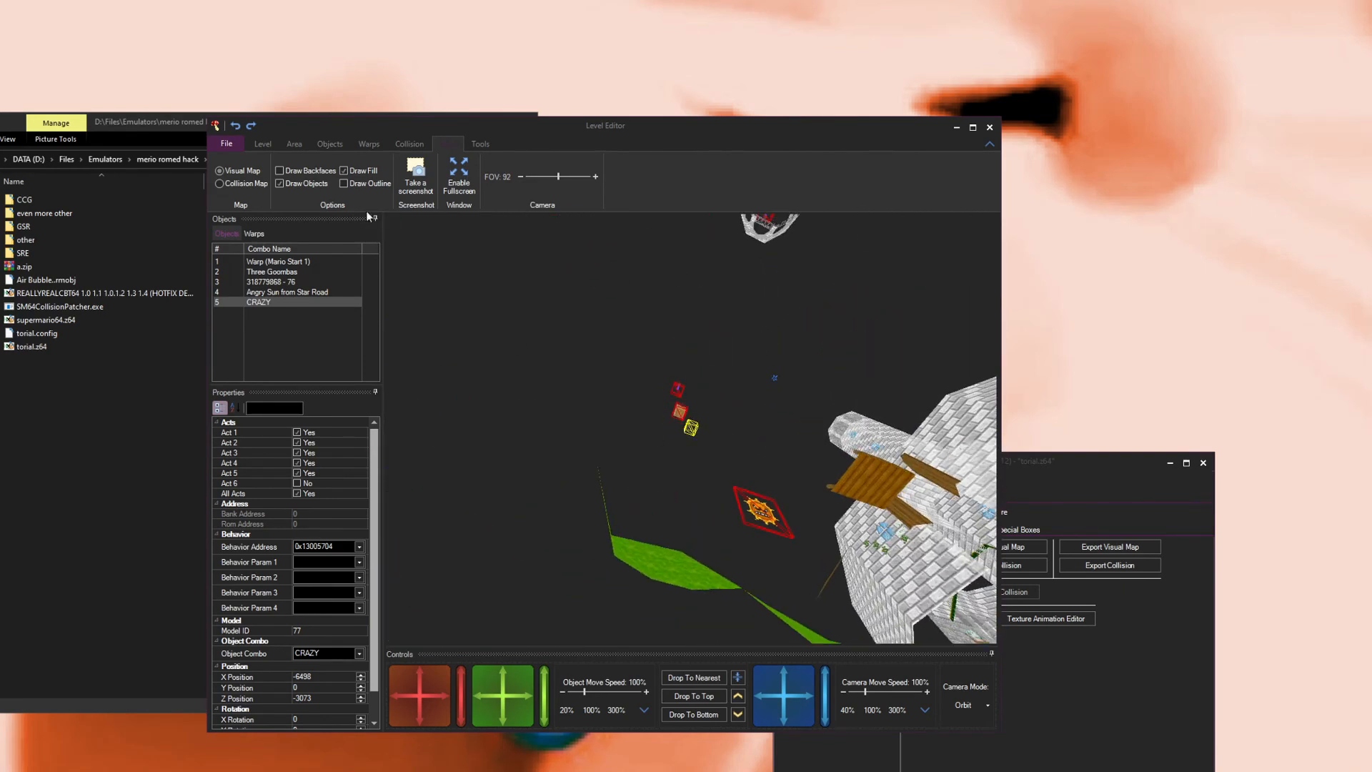
left_click(343, 171)
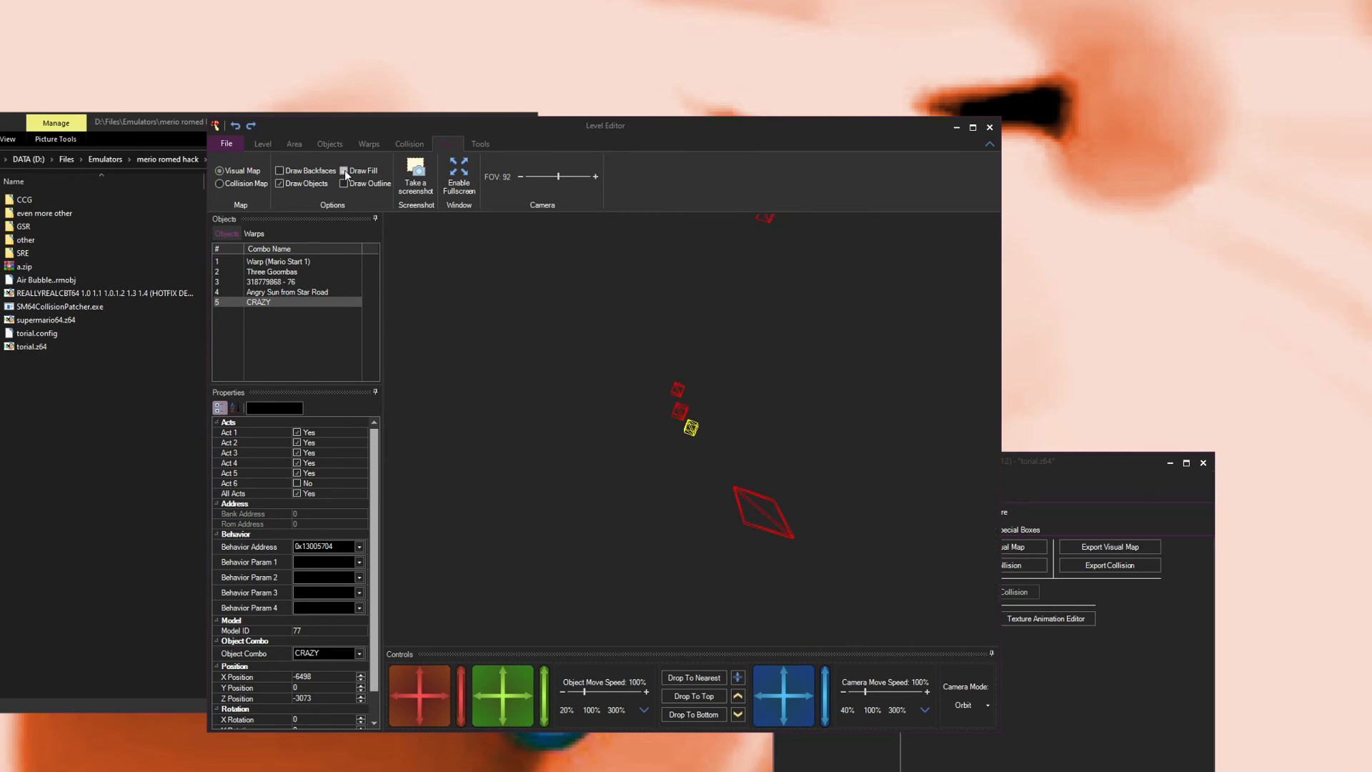
left_click(344, 171)
left_click(293, 170)
left_click(293, 170)
left_click(293, 170)
left_click_drag(851, 533, 638, 432)
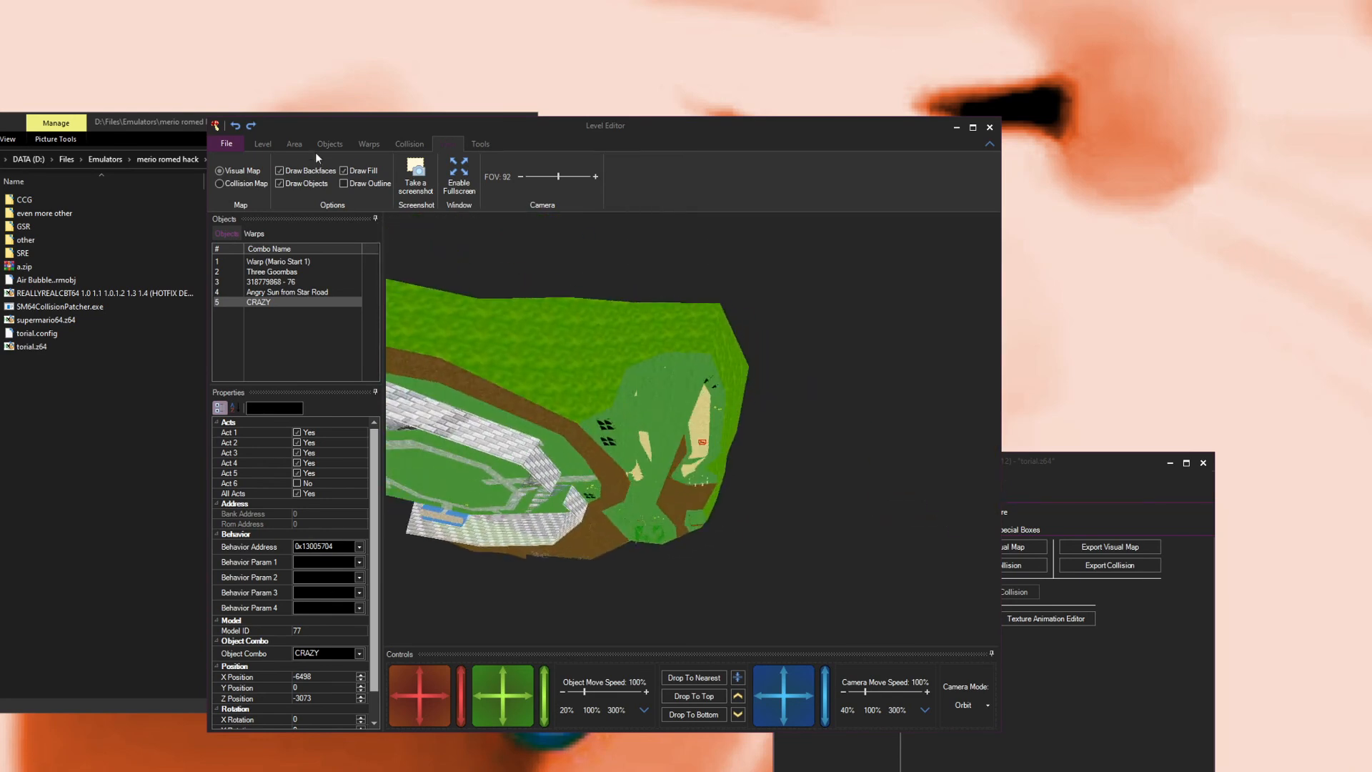
left_click(280, 170)
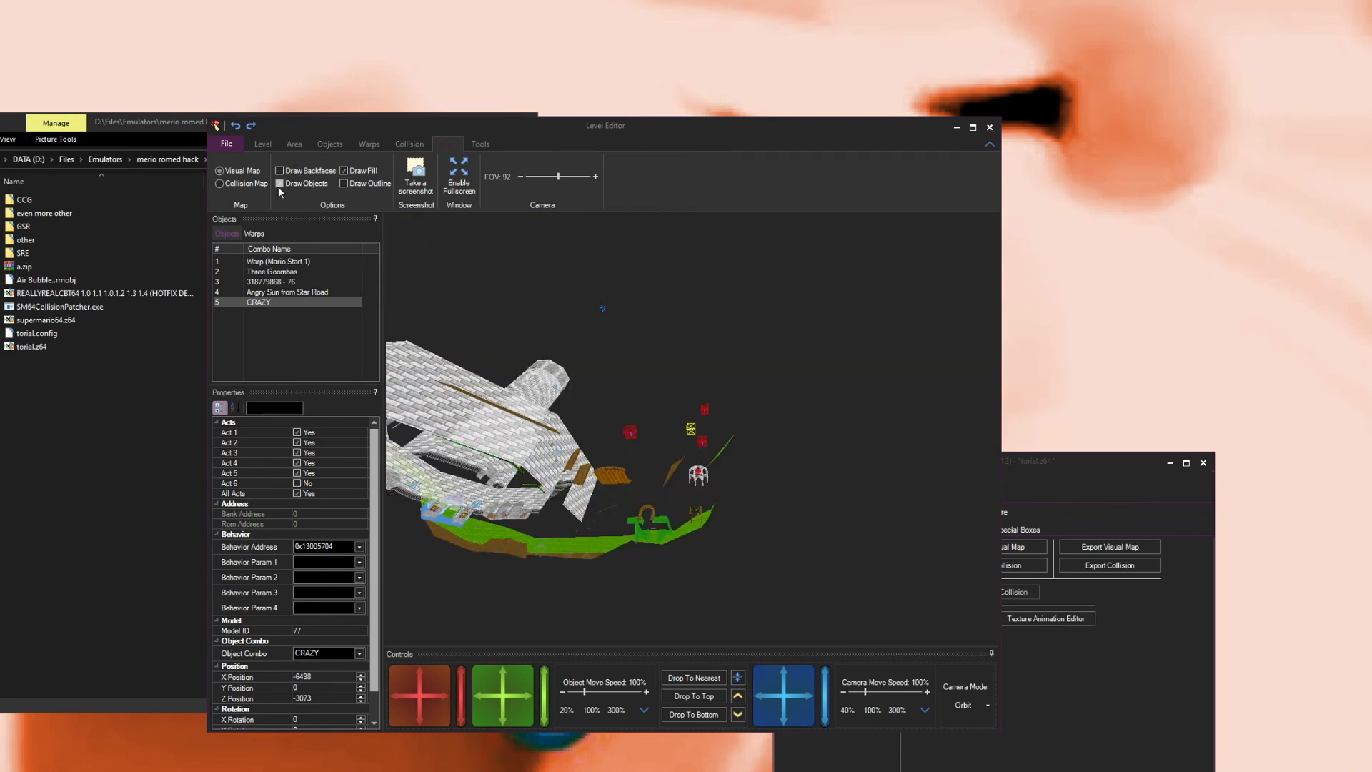
left_click(280, 186)
left_click_drag(484, 329, 525, 428)
Step: Switch the viewport to the collision map and inspect it
left_click(227, 187)
left_click_drag(593, 391, 558, 430)
scroll(558, 438, "up", 5)
scroll(565, 436, "down", 8)
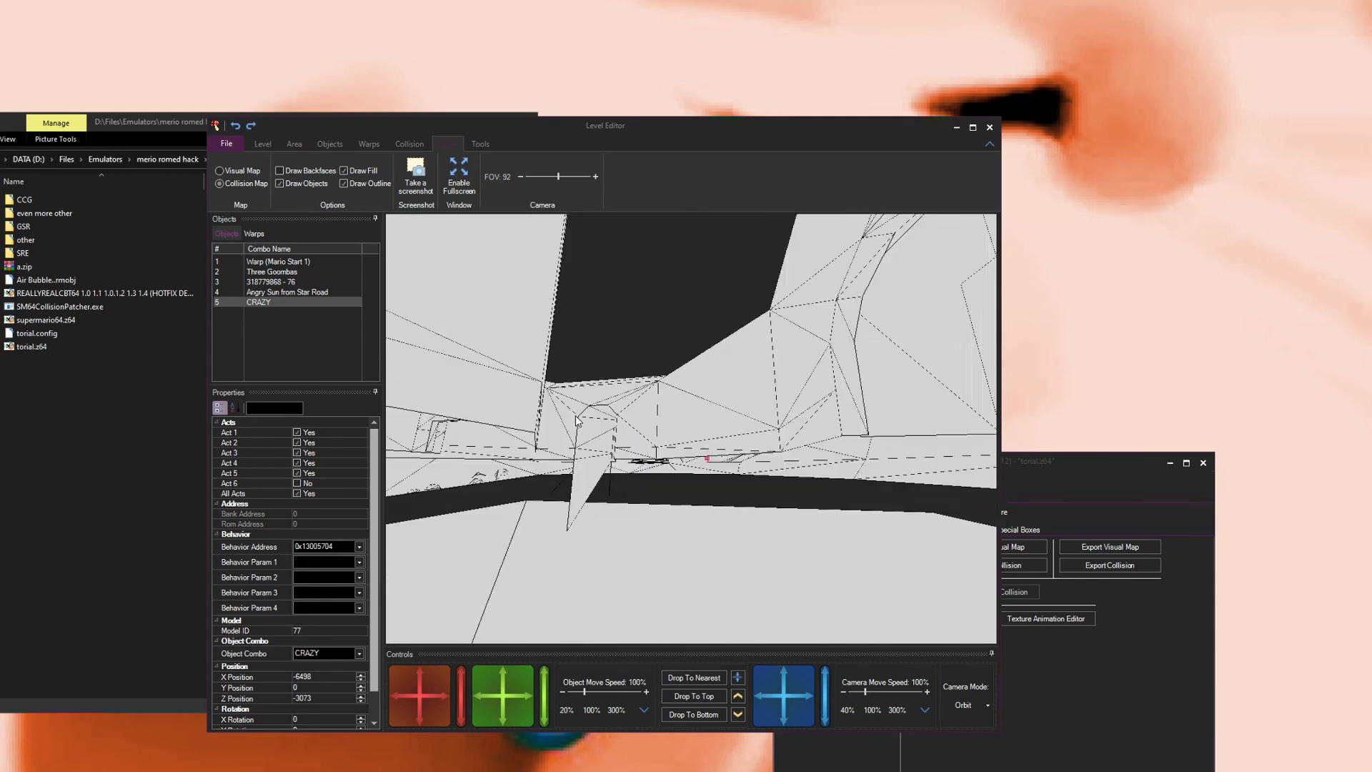
Step: Orbit and zoom around the level's collision map to inspect its geometry
scroll(600, 400, "up", 5)
scroll(600, 401, "down", 6)
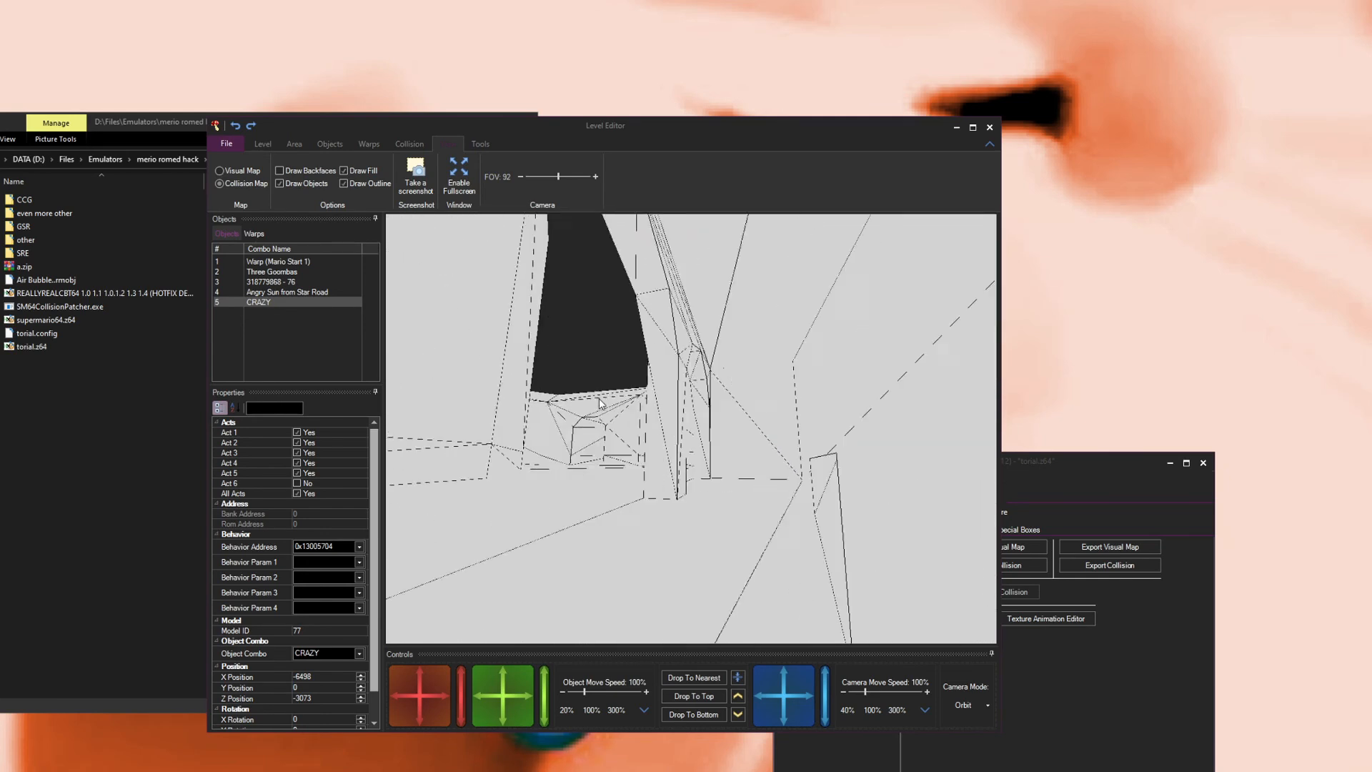
mouse_move(688, 406)
left_mouse_down()
mouse_move(756, 422)
mouse_move(713, 410)
left_mouse_up()
scroll(750, 419, "up", 5)
scroll(744, 419, "down", 5)
scroll(712, 410, "up", 5)
scroll(713, 410, "up", 4)
scroll(712, 408, "down", 6)
scroll(712, 413, "down", 4)
scroll(711, 413, "up", 3)
scroll(712, 413, "down", 3)
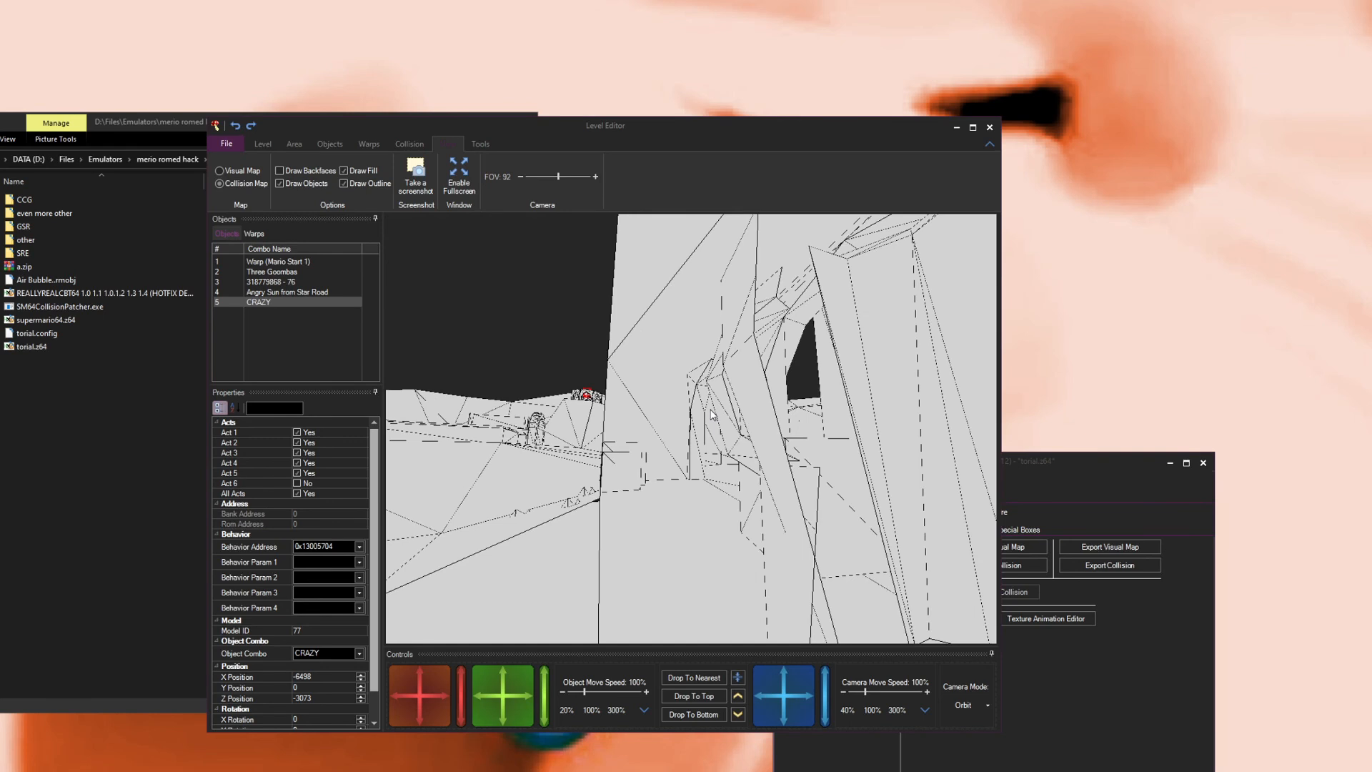
scroll(708, 412, "down", 6)
scroll(674, 403, "up", 3)
scroll(672, 403, "down", 3)
scroll(673, 402, "up", 3)
left_click_drag(679, 549, 683, 453)
Step: Toggle between the visual map and the collision map, orbiting around the placed objects in collision view
left_click(235, 174)
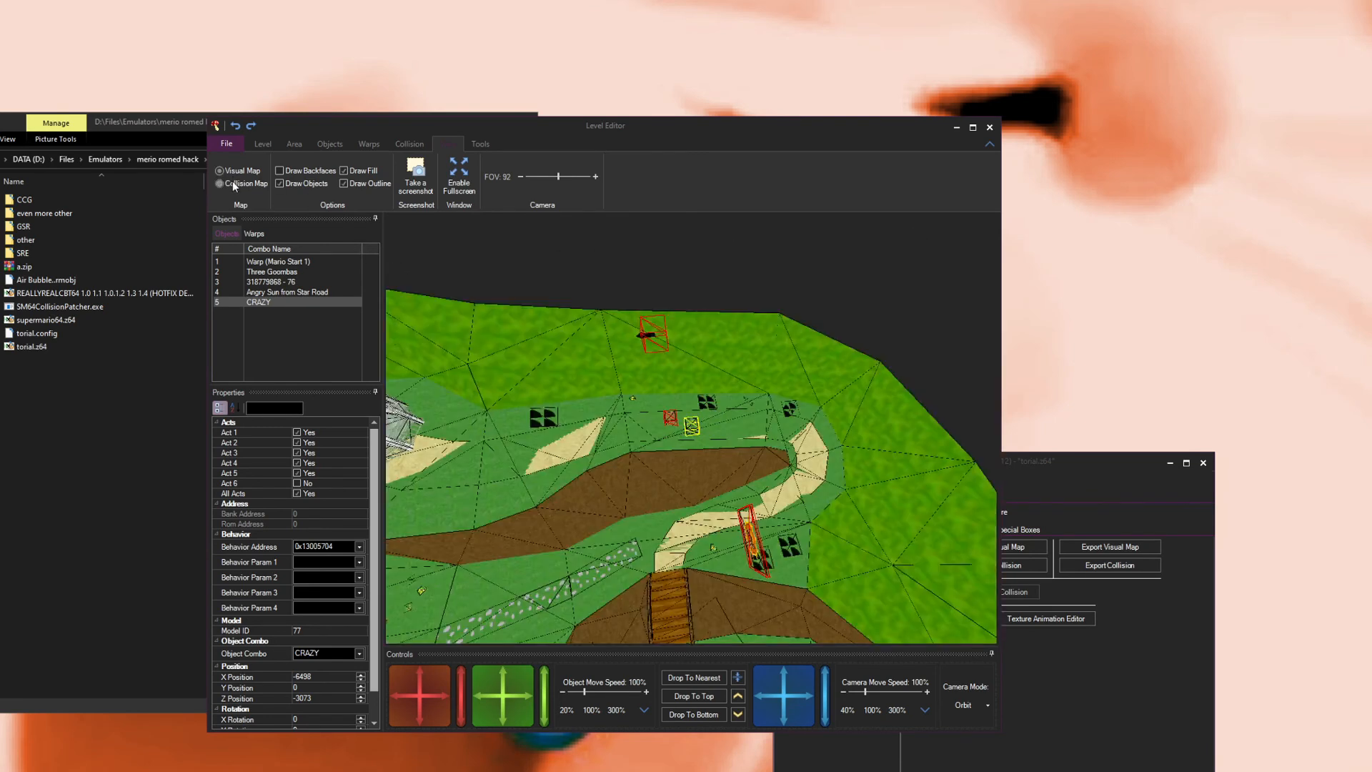
left_click(229, 185)
scroll(499, 536, "up", 5)
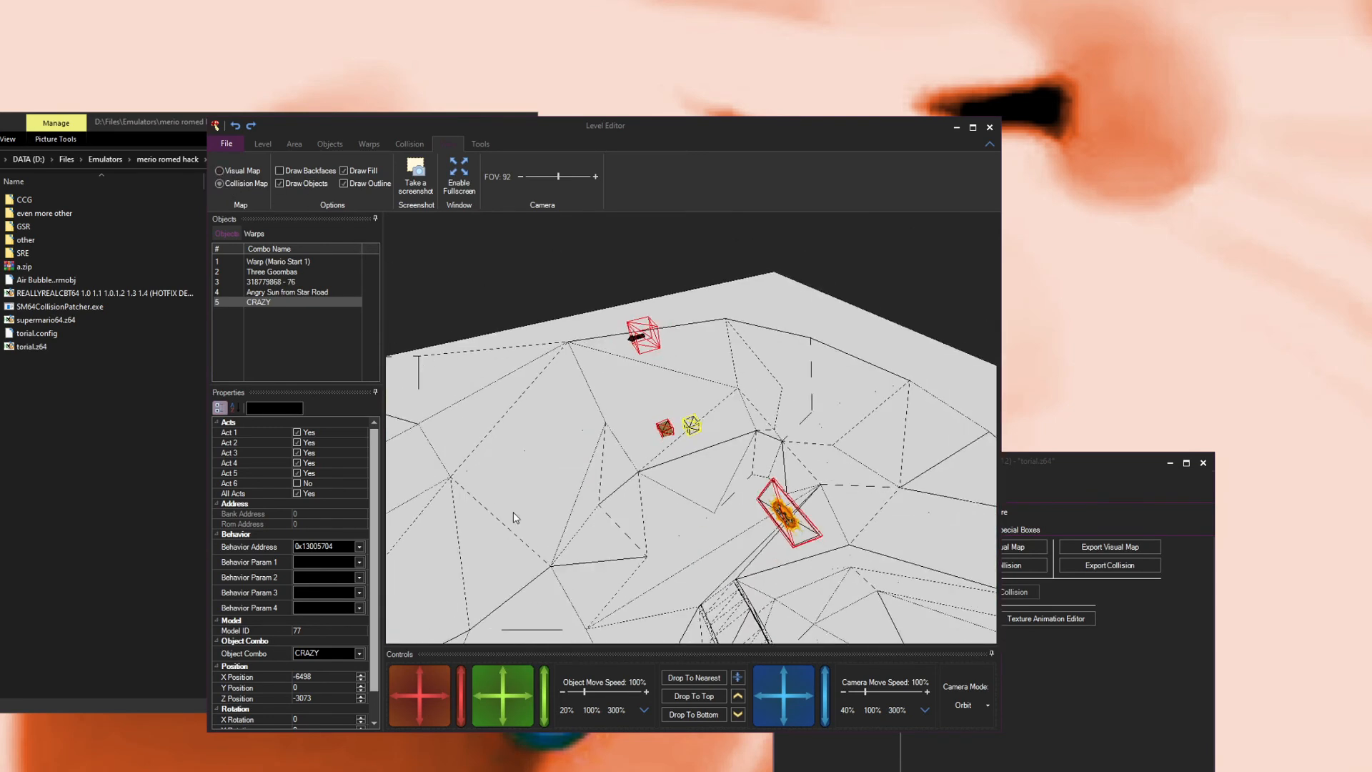
left_click_drag(479, 537, 217, 502)
left_click_drag(743, 386, 664, 436)
scroll(681, 401, "down", 8)
scroll(665, 440, "up", 8)
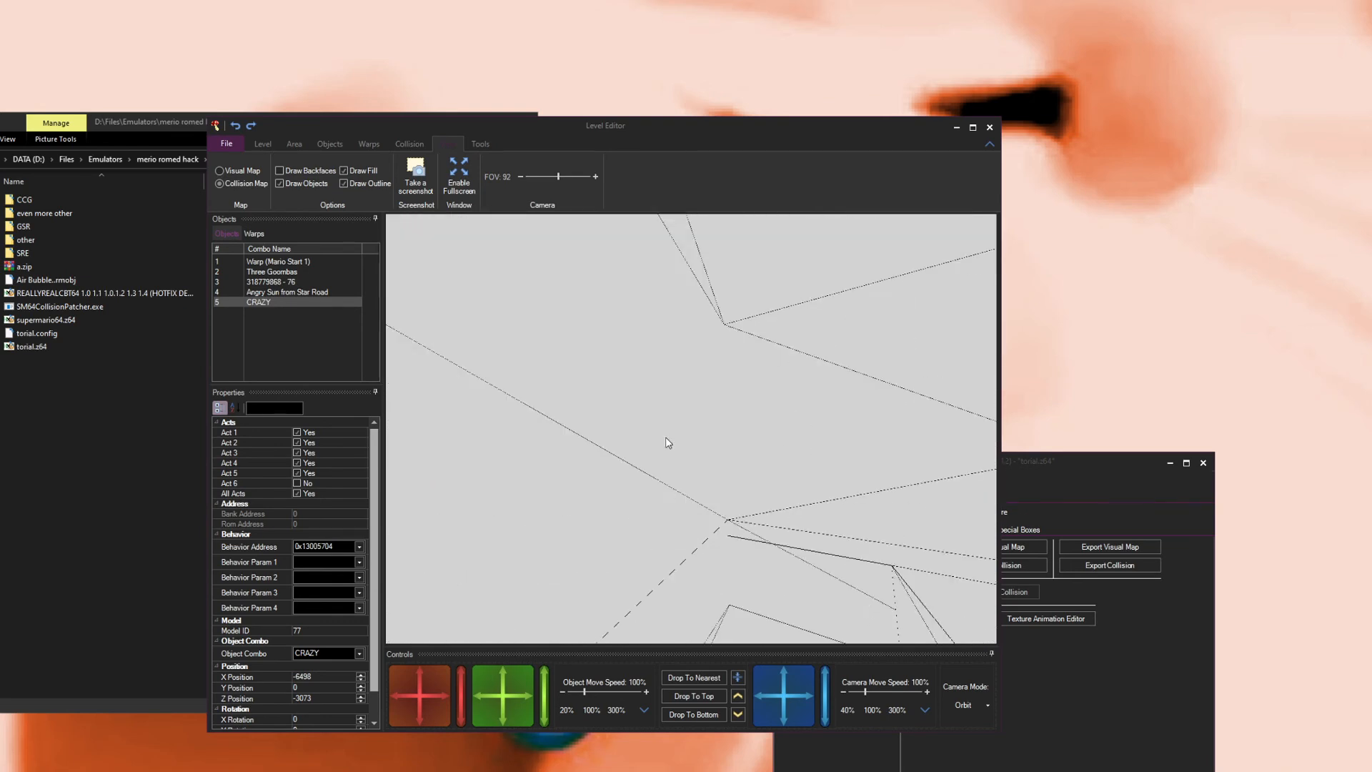
scroll(672, 441, "down", 6)
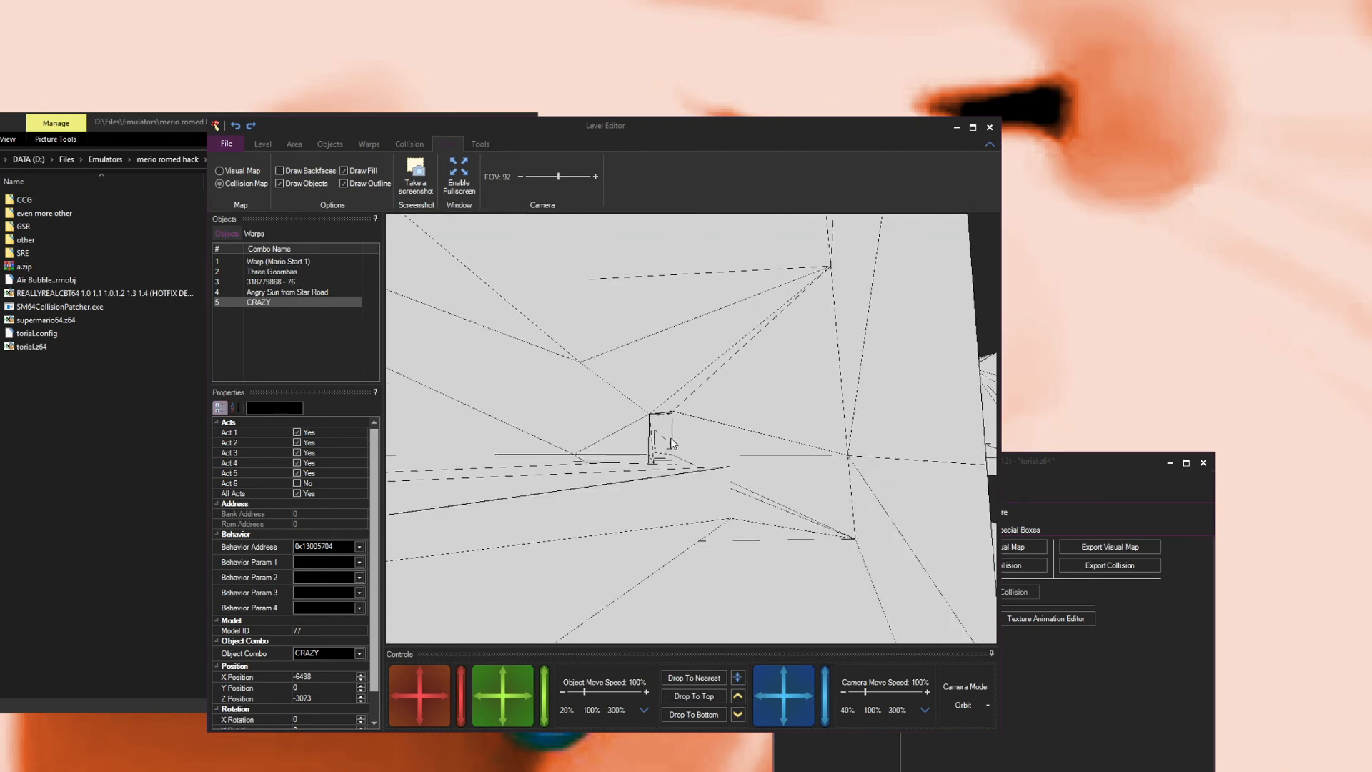
scroll(670, 442, "up", 3)
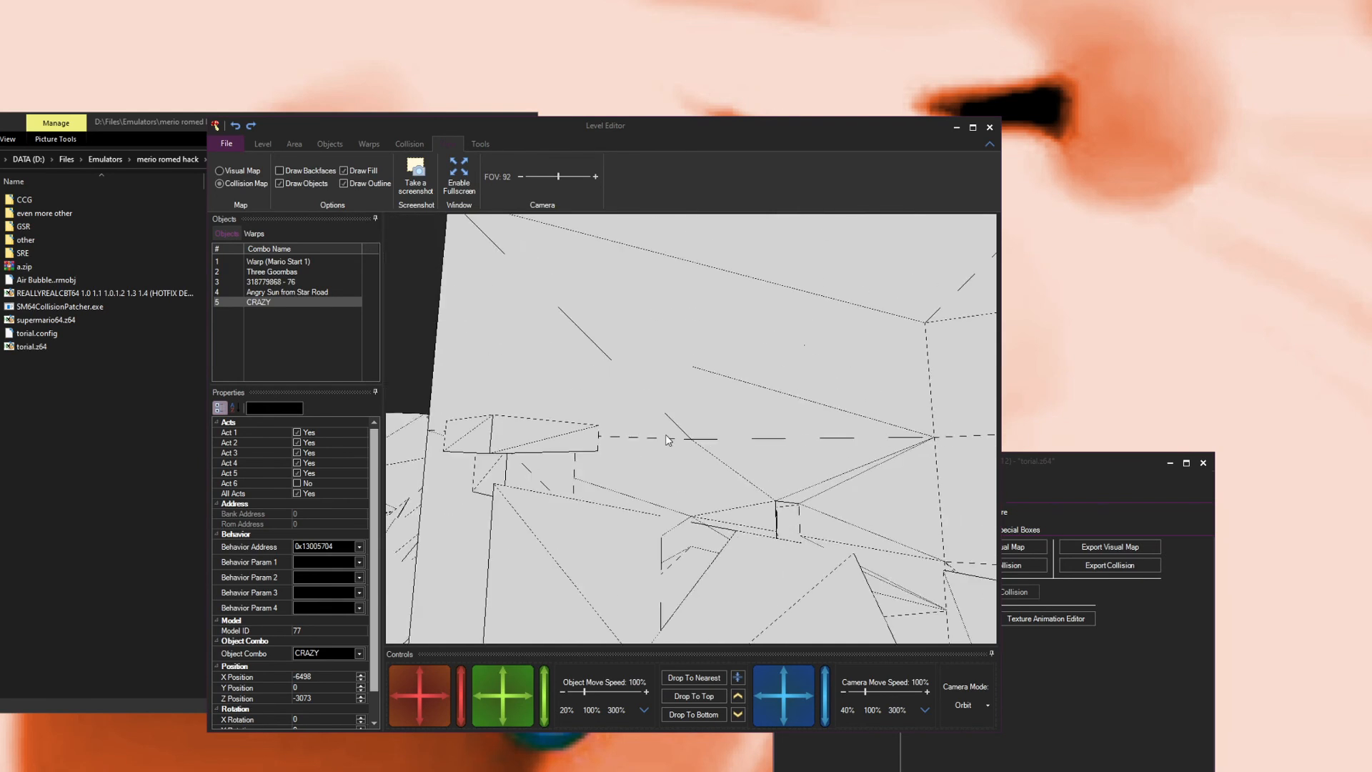
Step: Switch the camera mode to Fly and fly through the collision geometry with the movement keys
key("d")
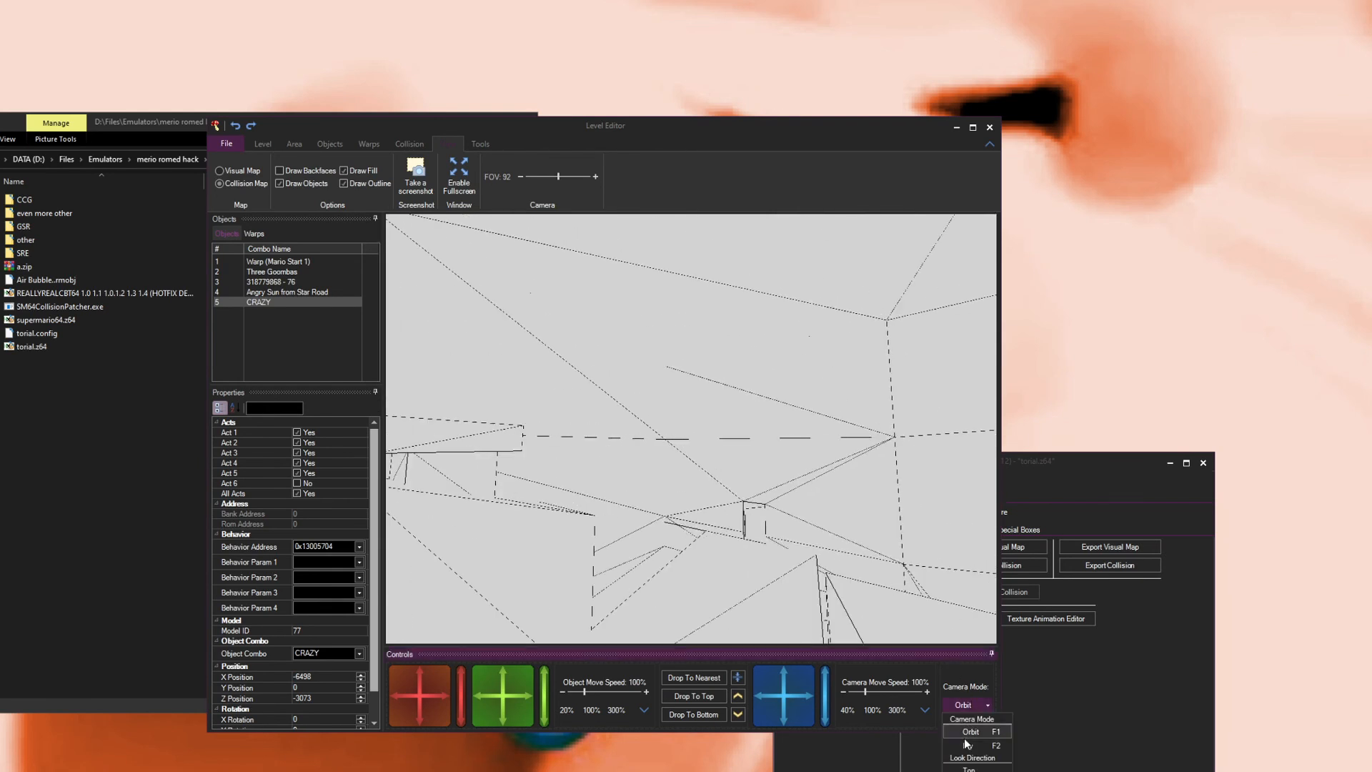
left_click_drag(884, 593, 740, 569)
scroll(739, 559, "up", 3)
key("w")
key("d")
key("a")
key("s")
key("d")
key("a")
key("w")
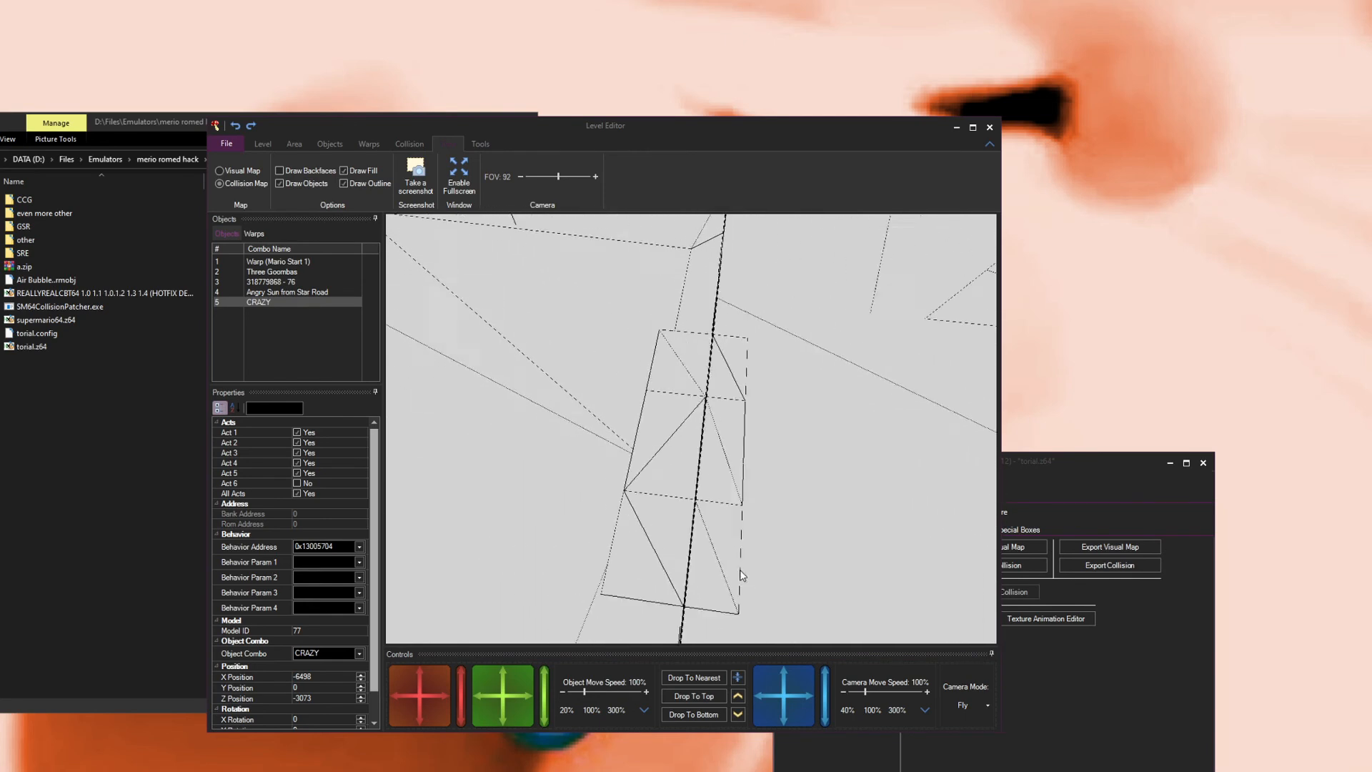
key("s")
key("w")
left_click_drag(741, 569, 732, 534)
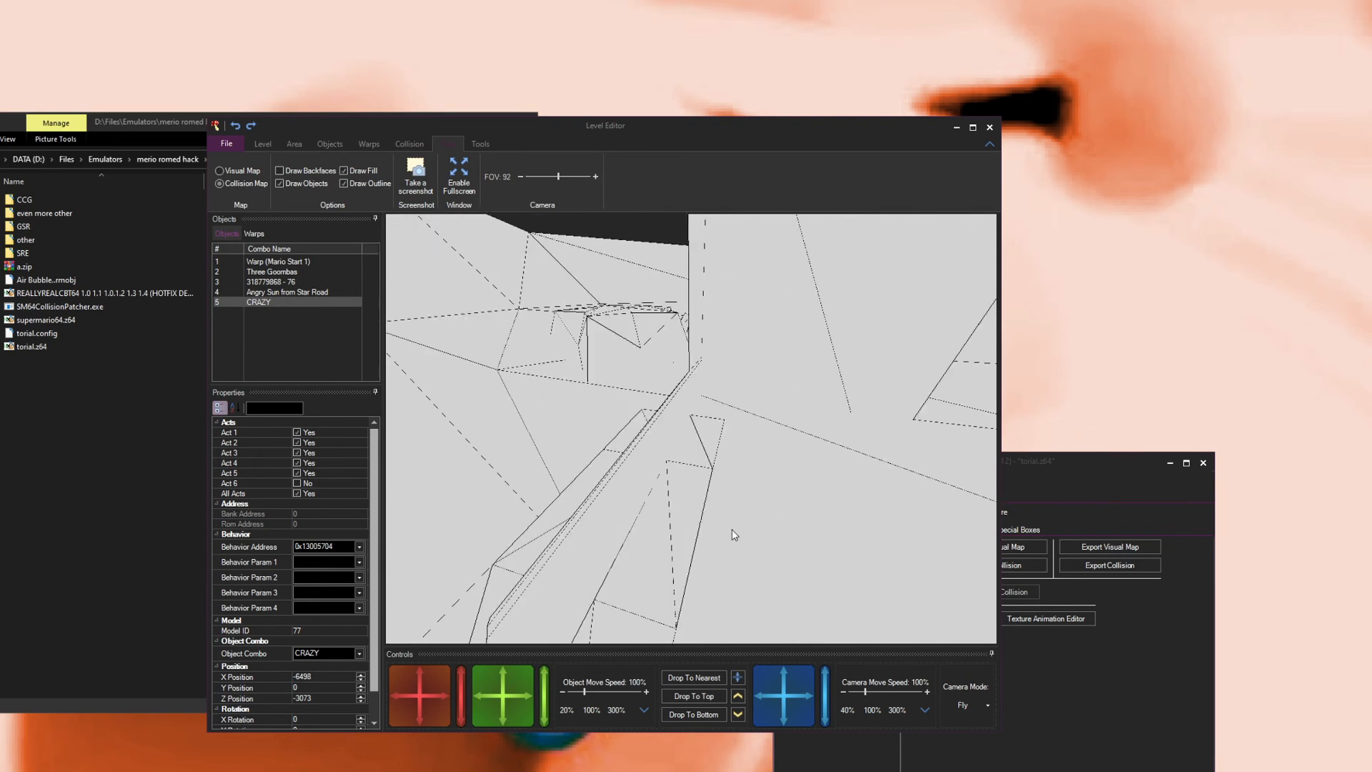
Step: Switch back to the visual map and fly the camera toward the placed objects
left_click(229, 174)
left_click_drag(742, 429, 377, 600)
key("w")
key("s")
key("w")
key("w")
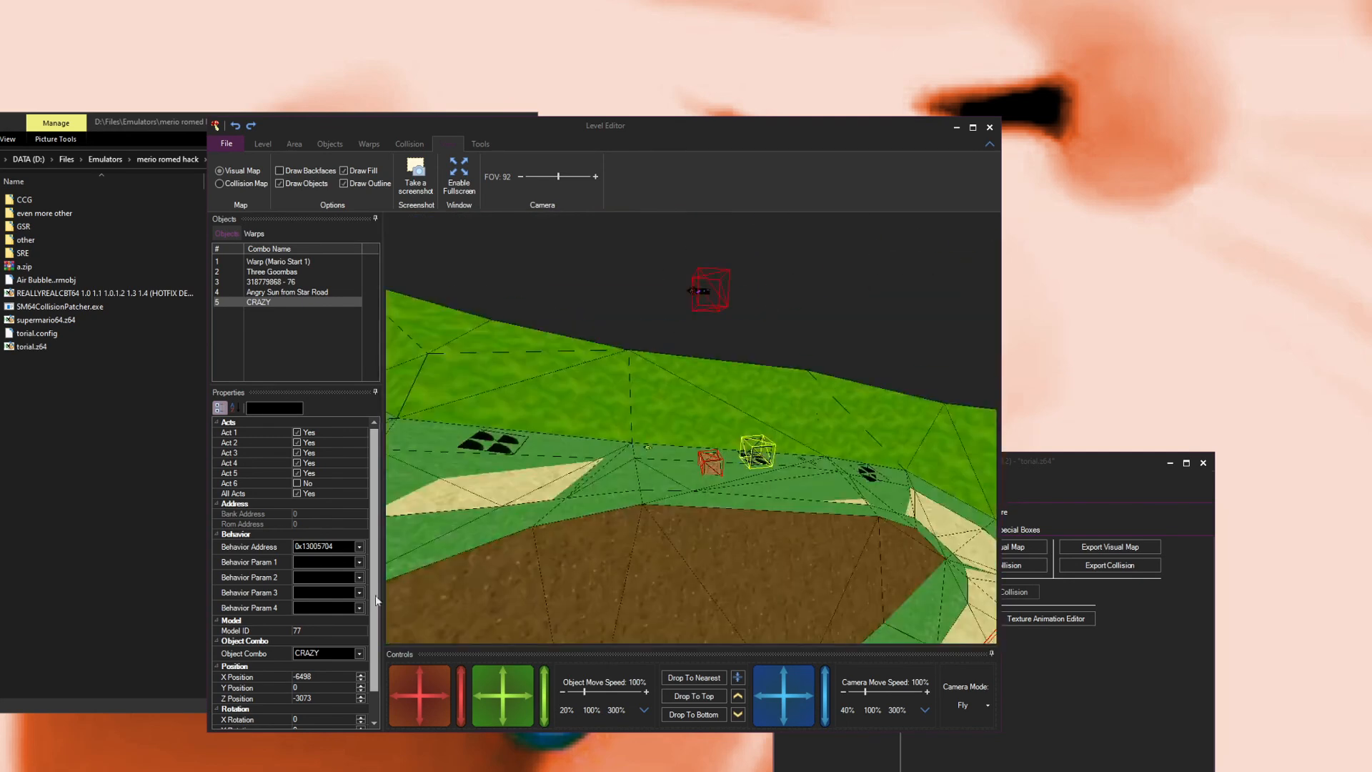
Step: Turn off Draw Outline and try fullscreen mode before returning to the windowed editor
left_click(343, 183)
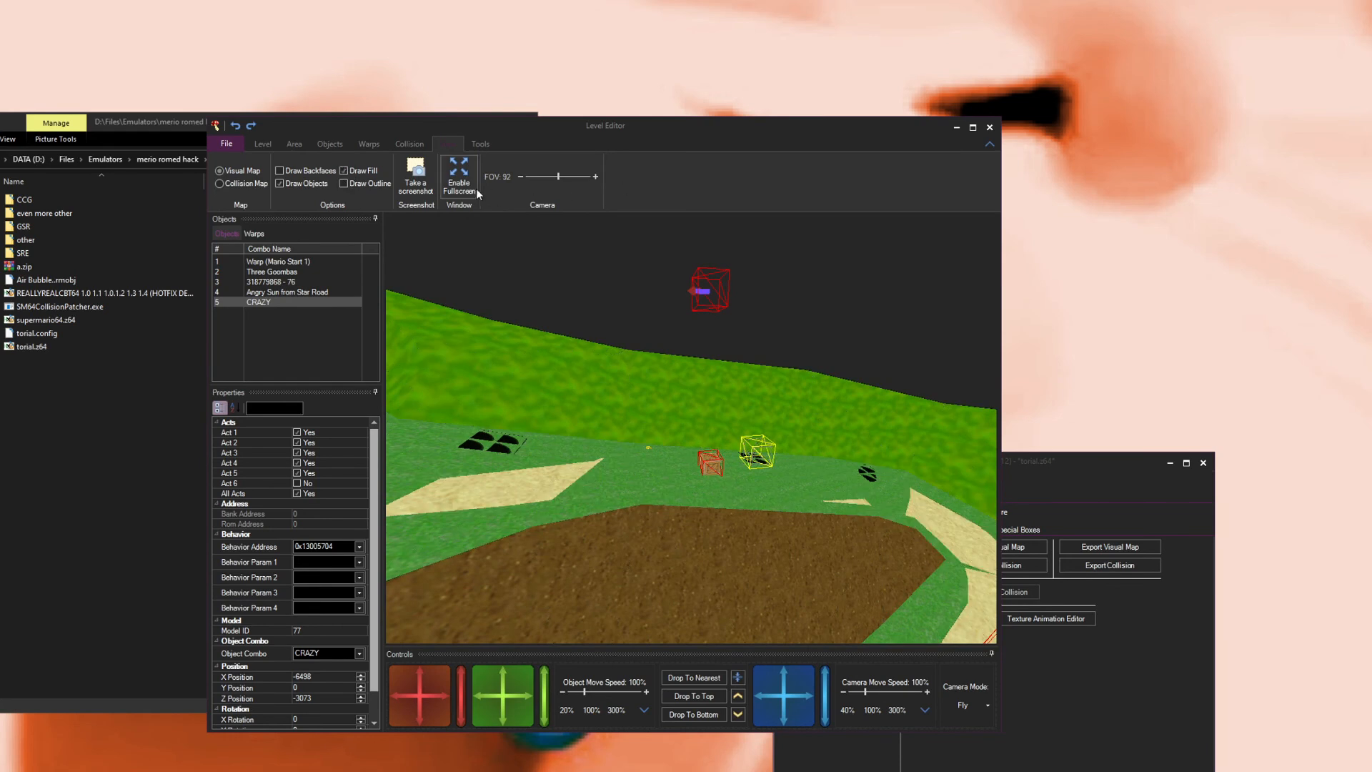
left_click(463, 182)
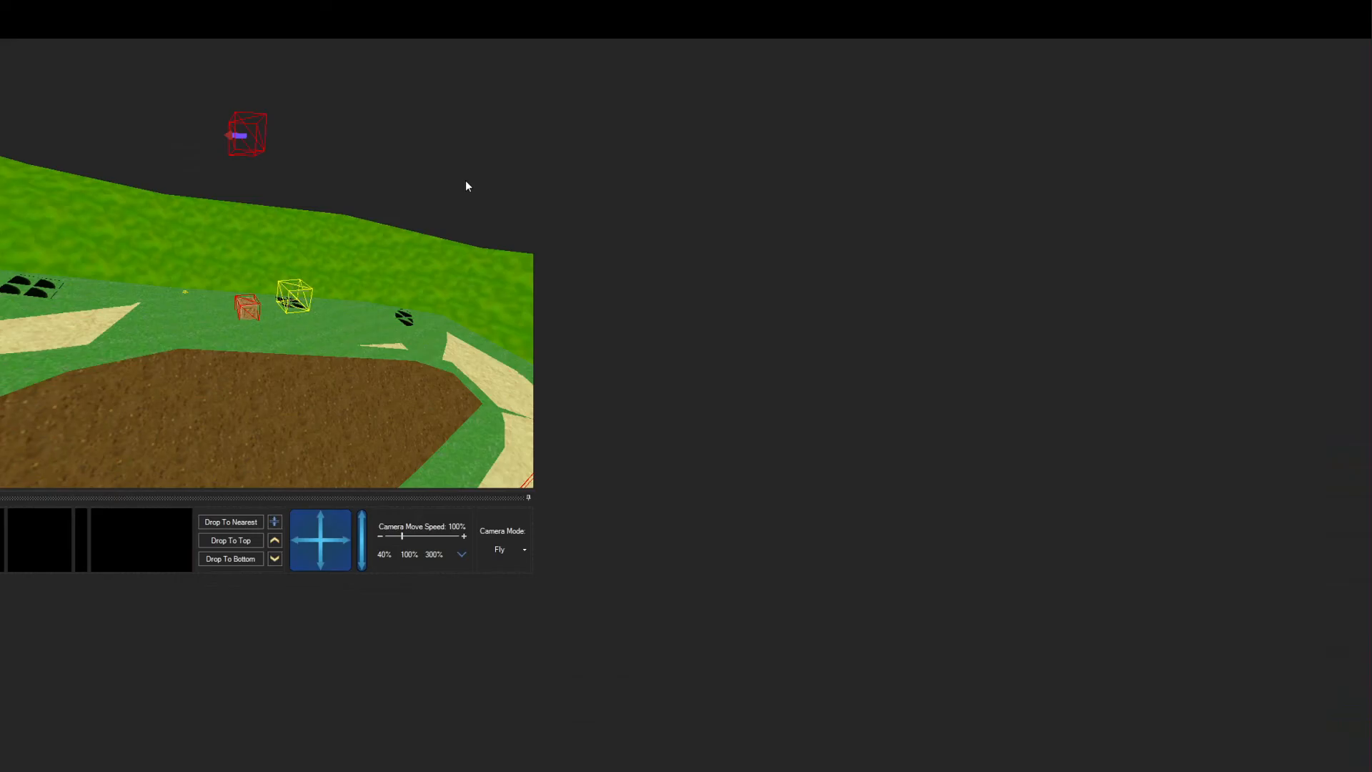
left_click(5, 12)
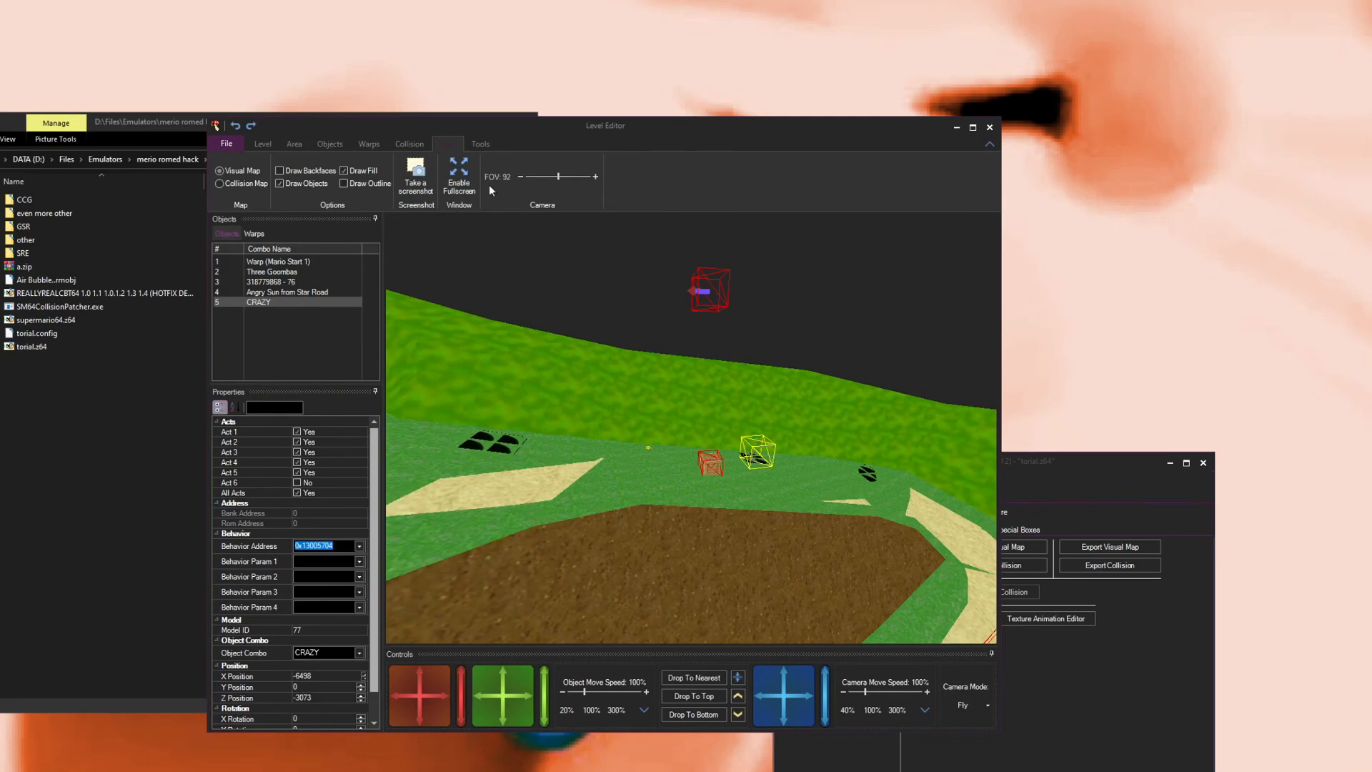
Step: Close the level editor
mouse_move(580, 125)
left_mouse_down()
mouse_move(623, 130)
mouse_move(603, 136)
left_mouse_up()
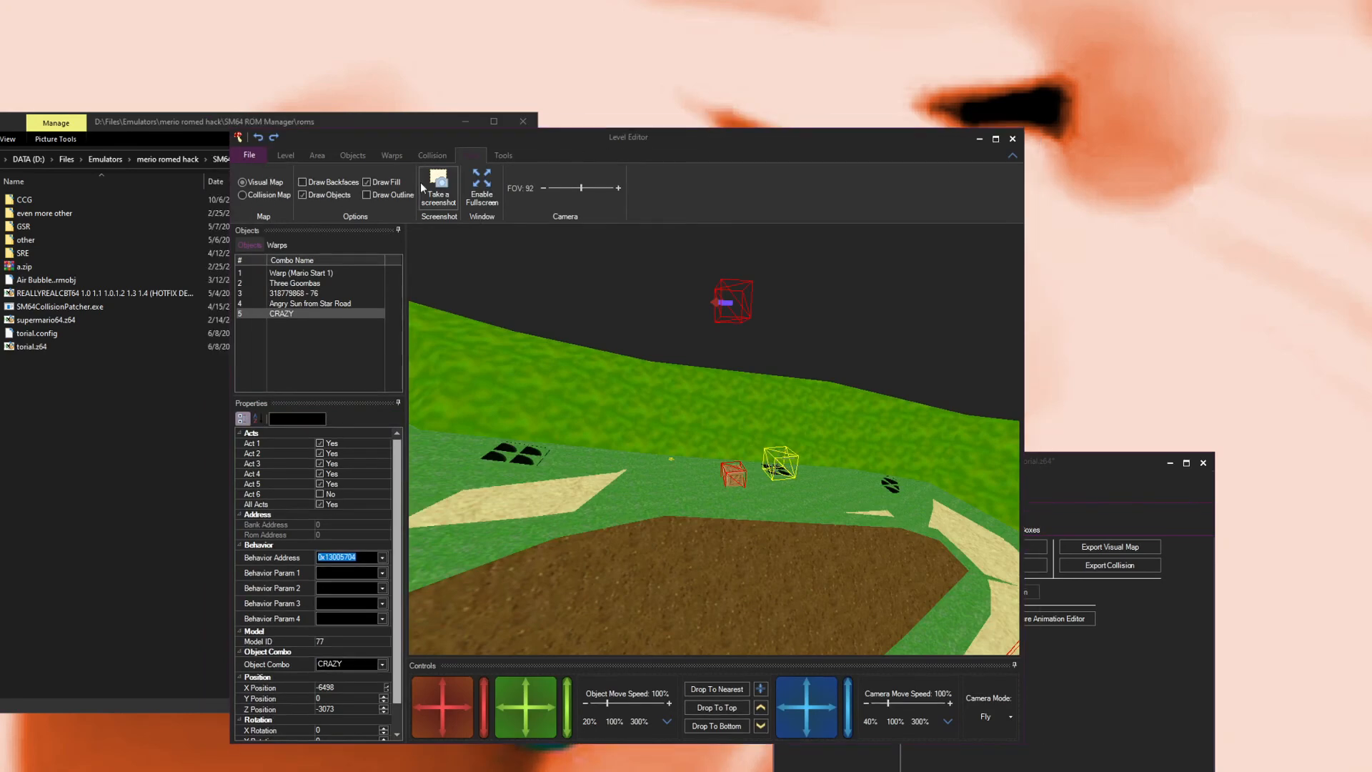
left_click(251, 163)
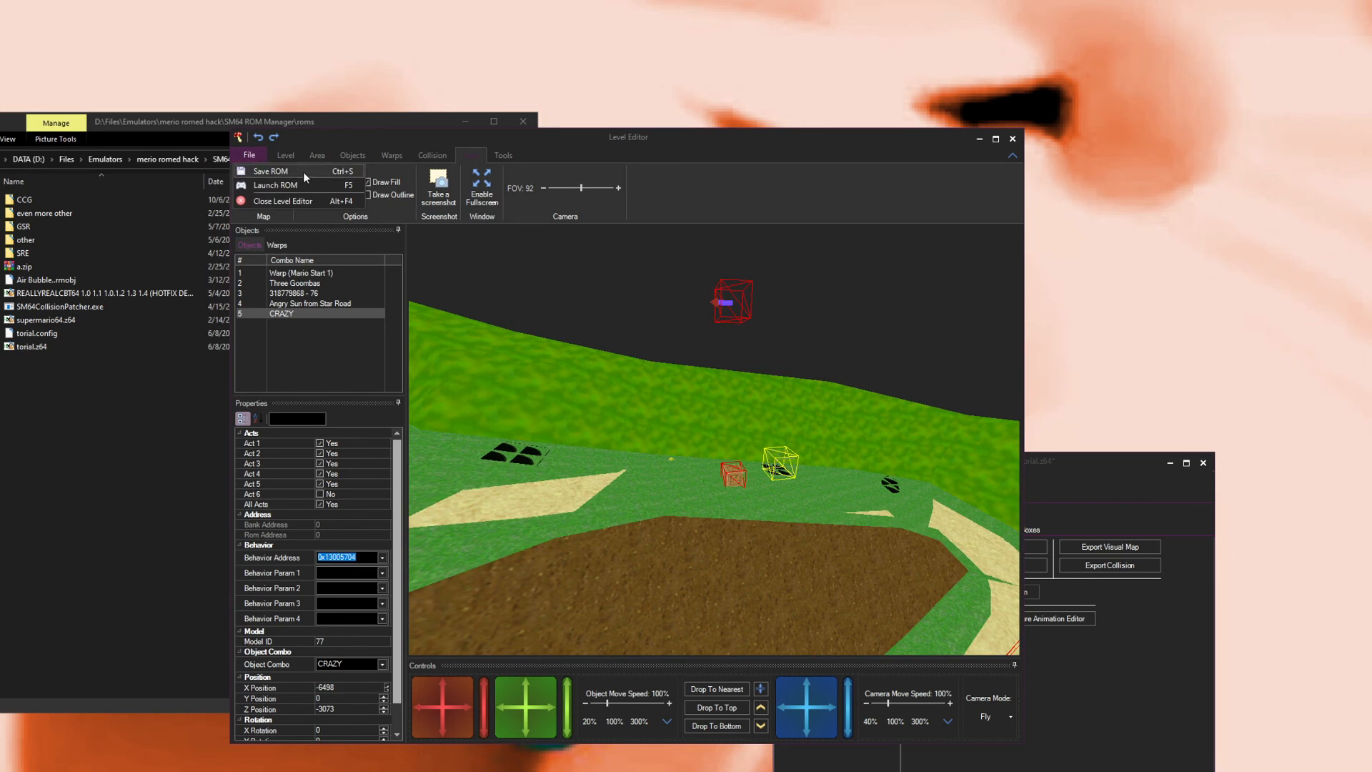
left_click(1011, 140)
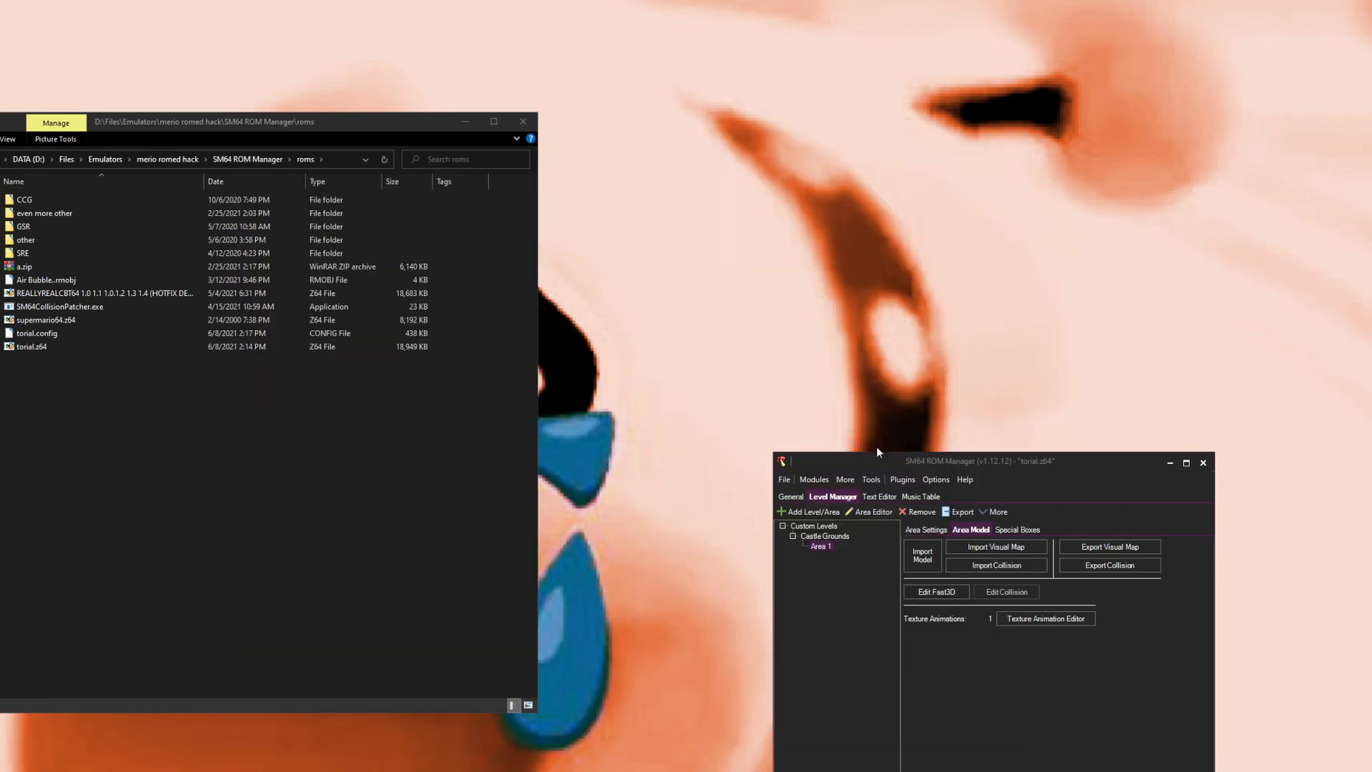
Step: Open the Behavior Bank Manager to look at the behavior list and close it again
left_click(809, 481)
left_click(854, 714)
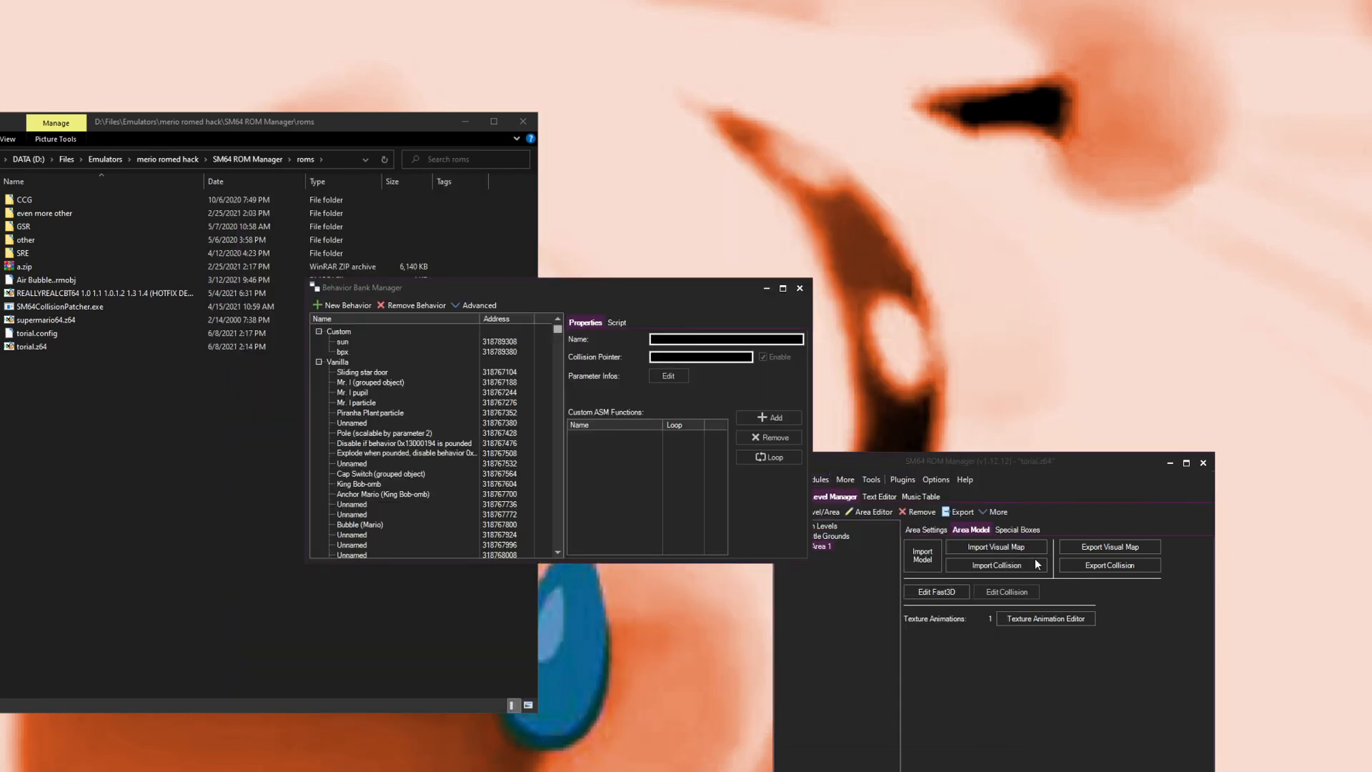
left_click(799, 288)
left_click(807, 481)
left_click(854, 434)
Step: Navigate to the Quad64 v0.3 folder and launch Quad64.exe
left_click(168, 160)
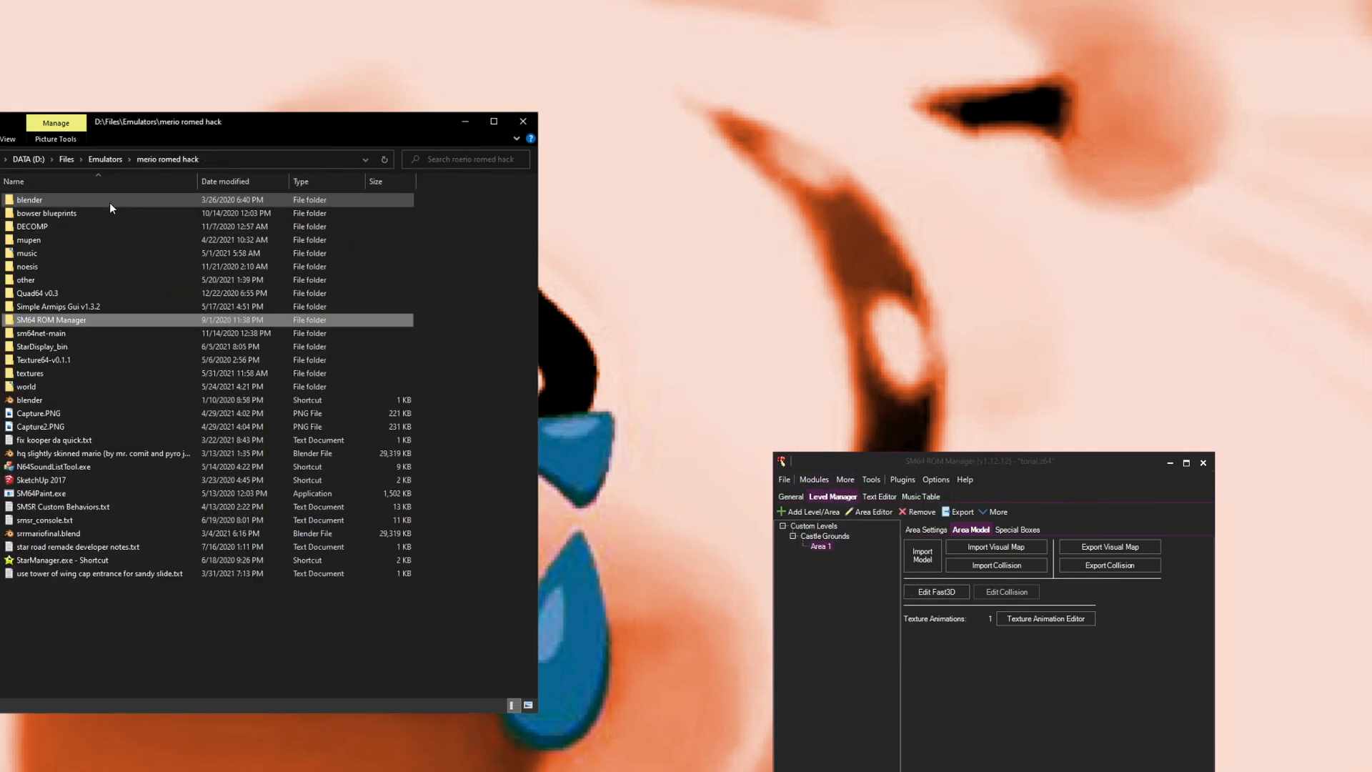
double_click(82, 293)
double_click(76, 333)
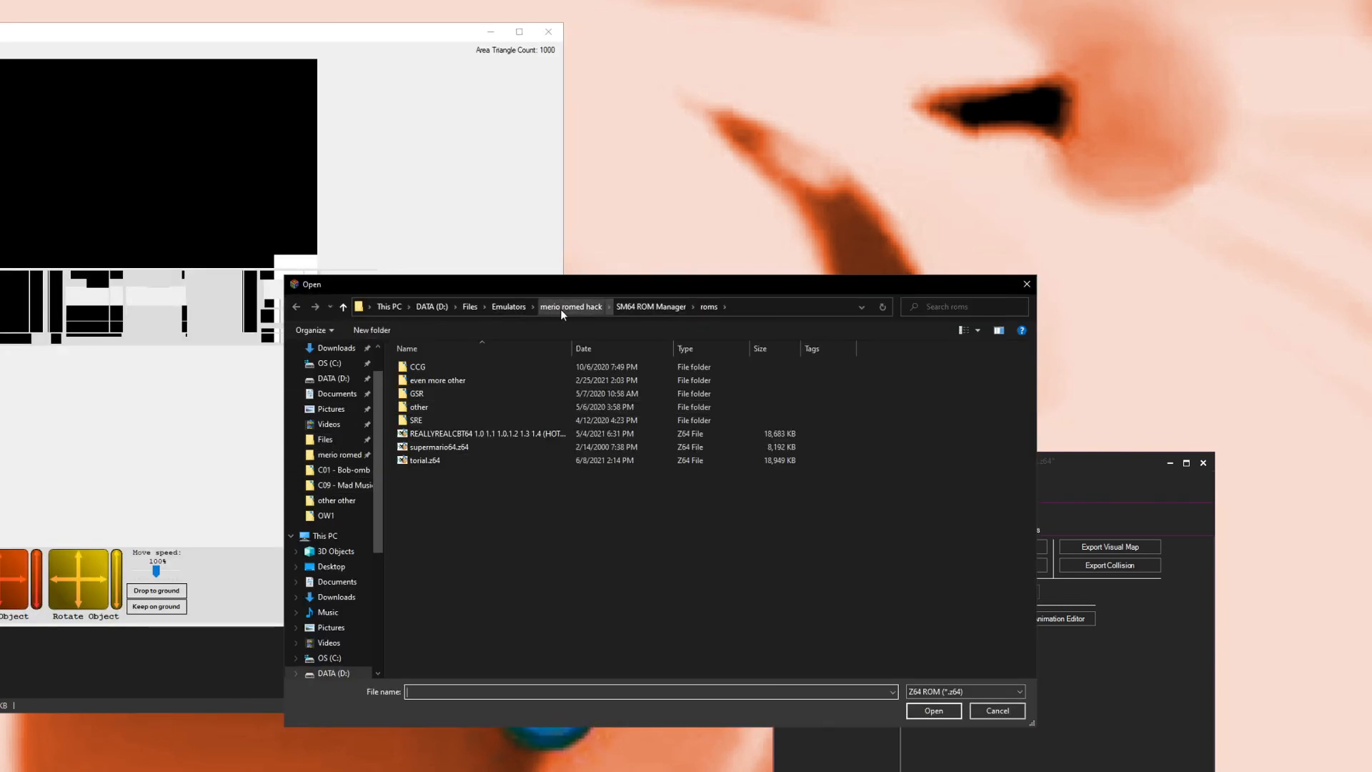
Step: Open the ROM SL64 The Flower Cup.z64 from the SM64 ROM Hacks folder in Quad64
left_click(502, 314)
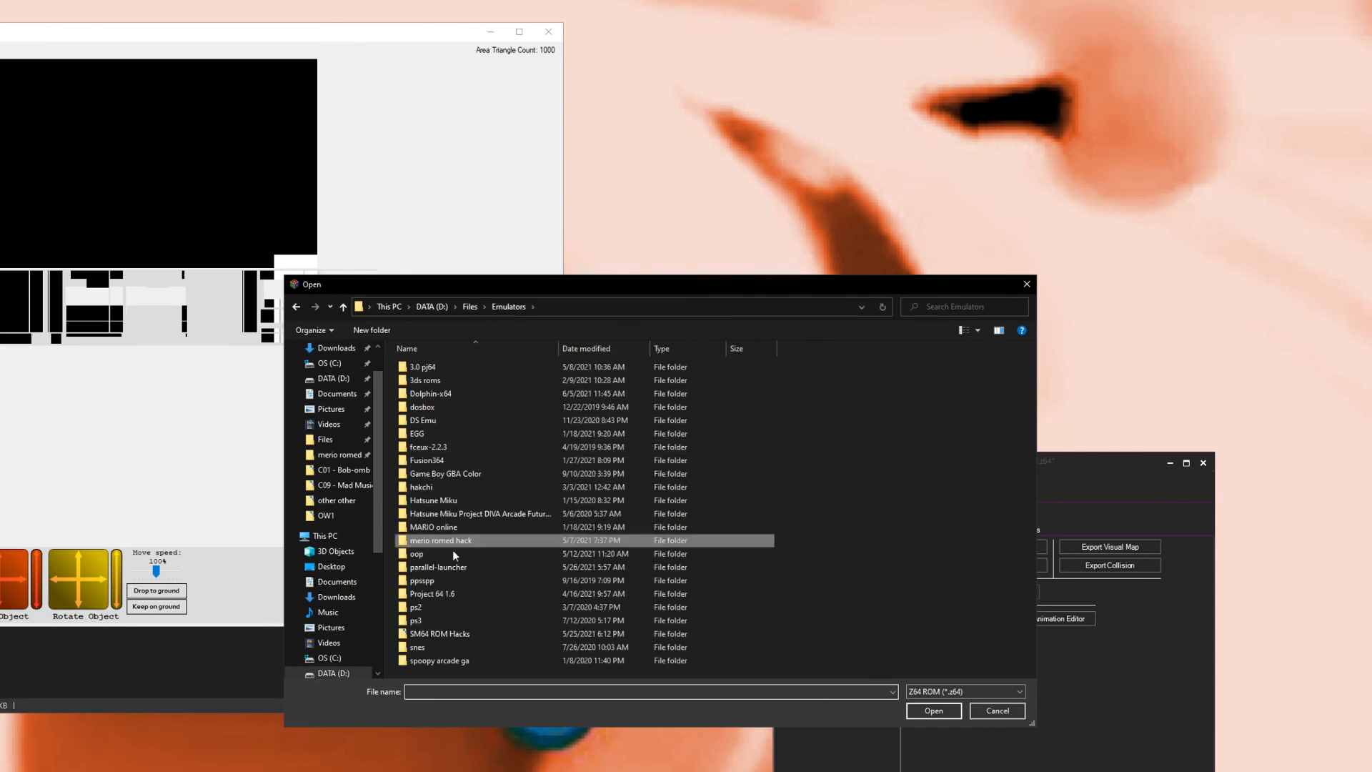
double_click(444, 632)
scroll(459, 519, "down", 20)
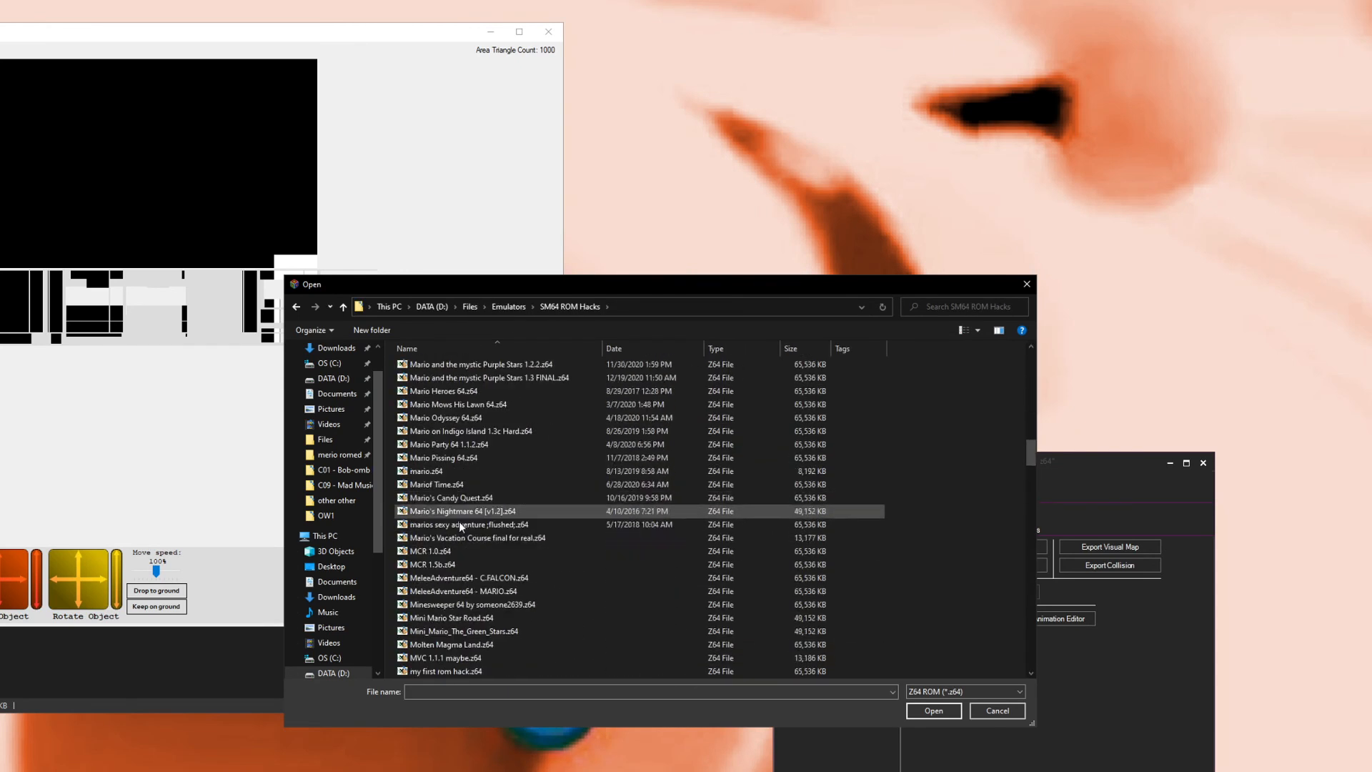
scroll(469, 573, "down", 20)
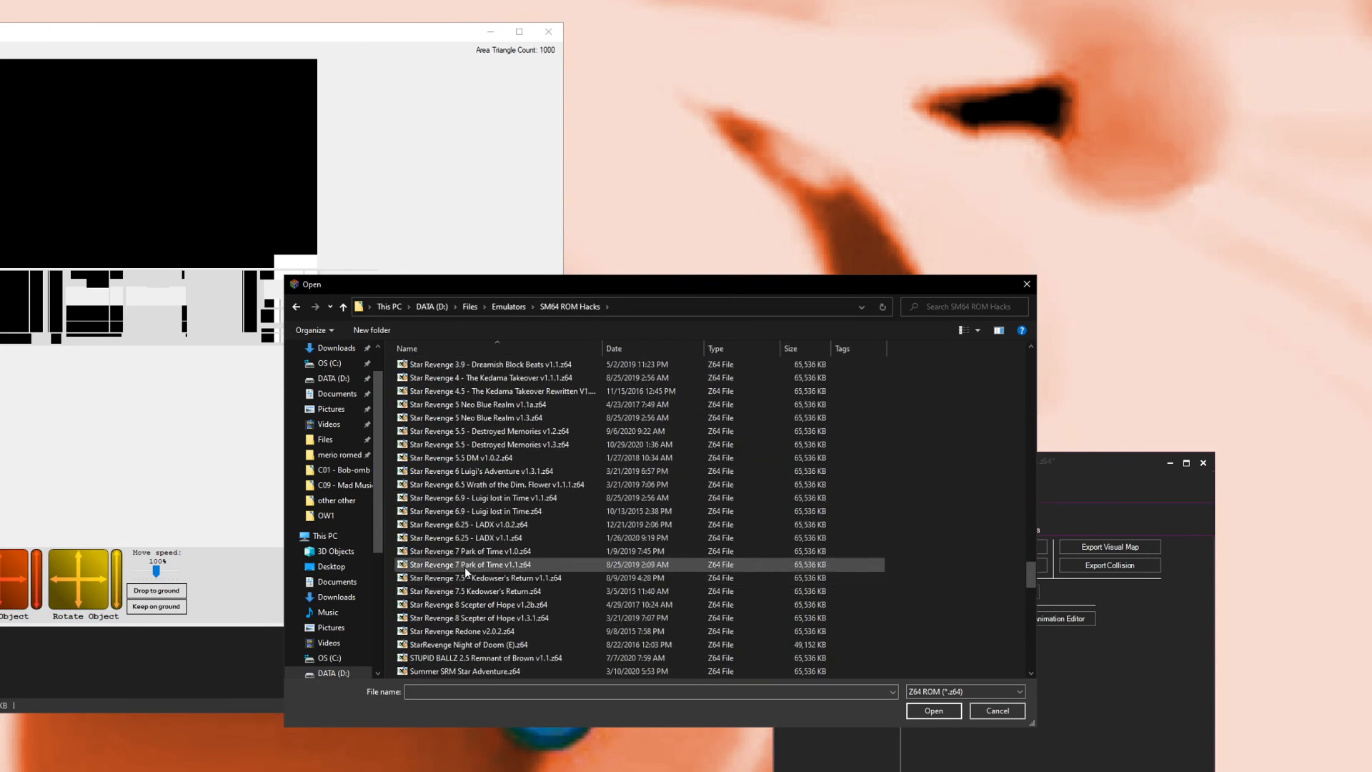
scroll(456, 491, "up", 11)
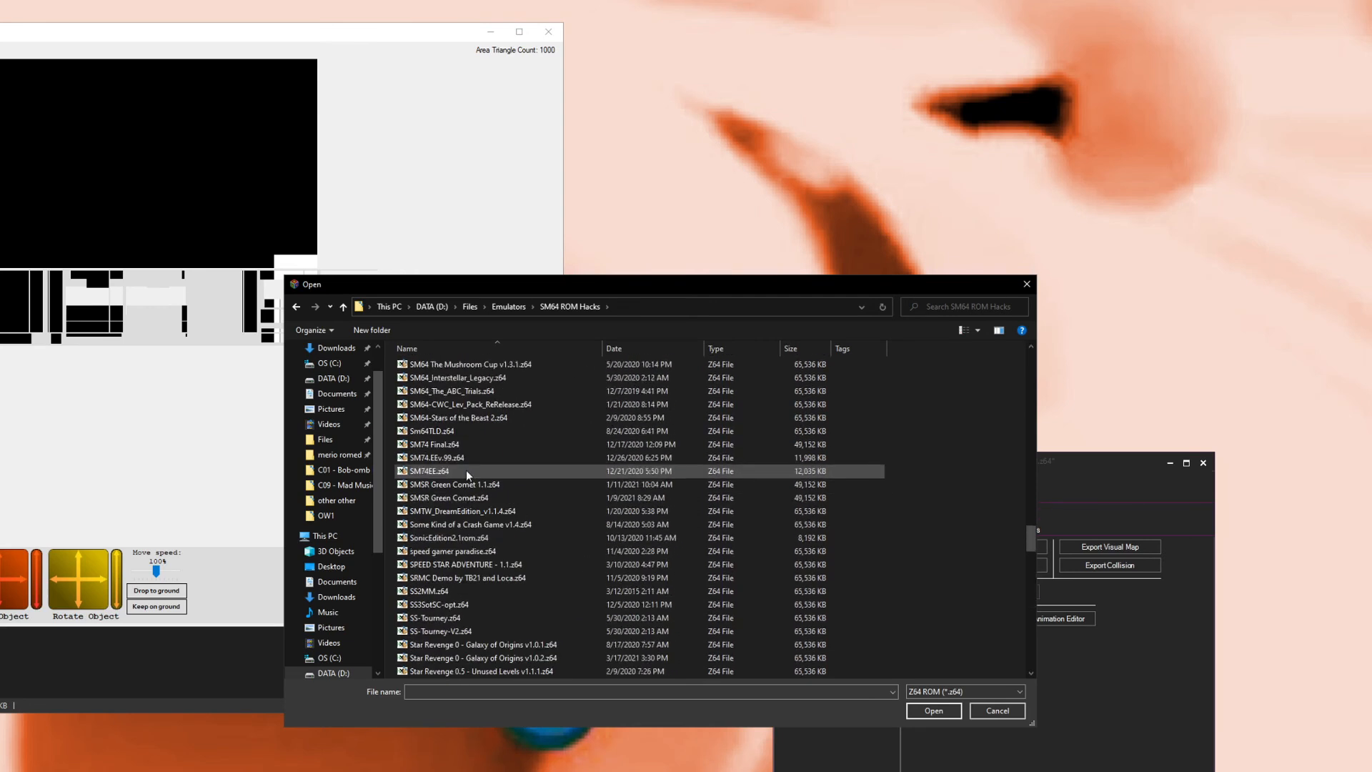
scroll(458, 448, "up", 10)
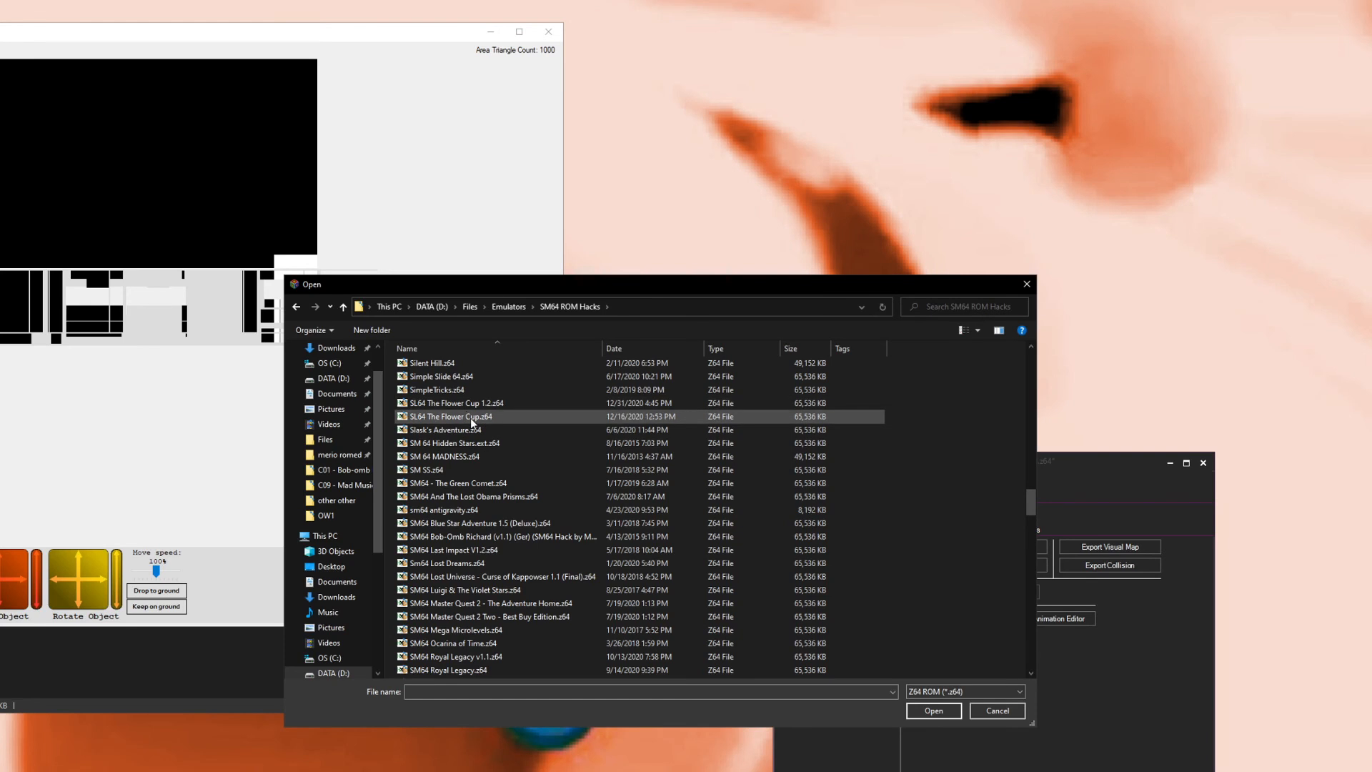
double_click(470, 417)
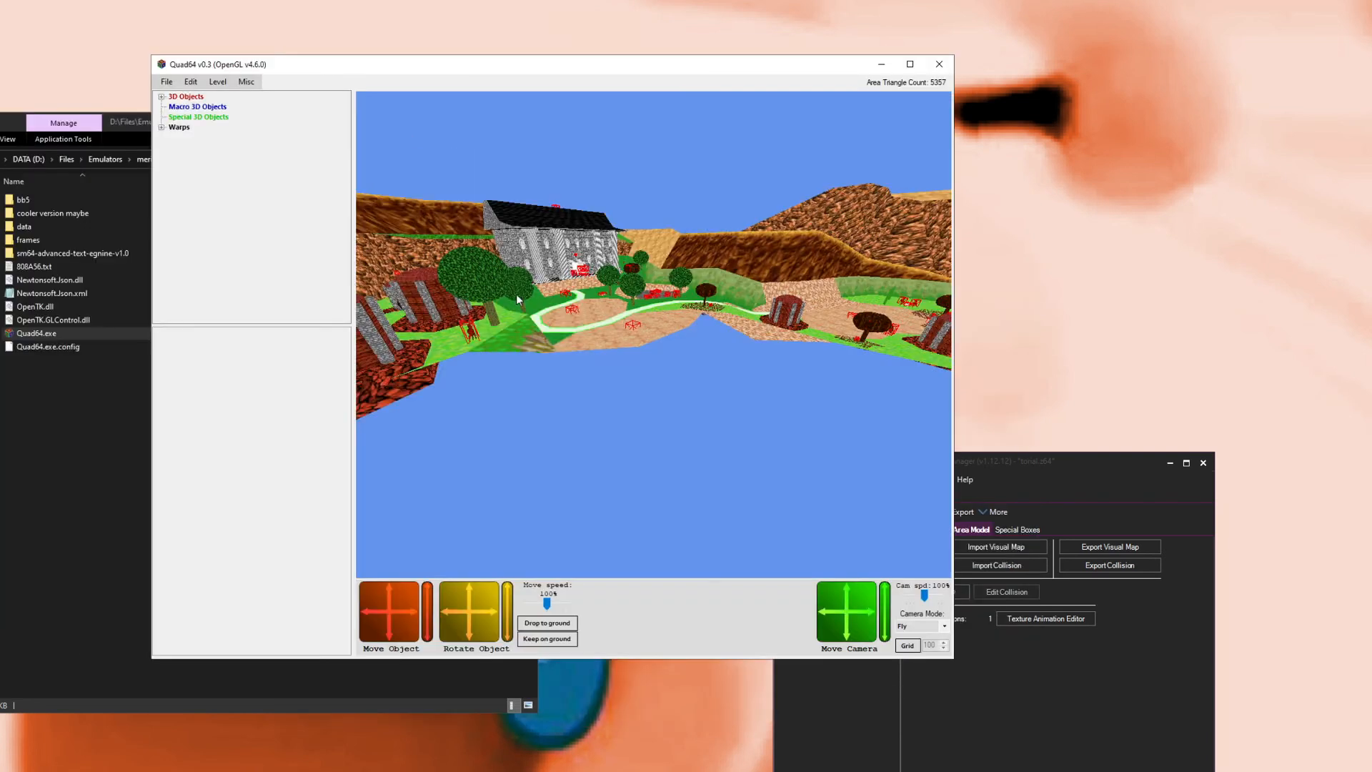
Step: Load the level [C05] Big Boo's Haunt (0x04) in Quad64
left_click_drag(458, 216, 521, 313)
scroll(521, 313, "down", 5)
scroll(522, 312, "up", 5)
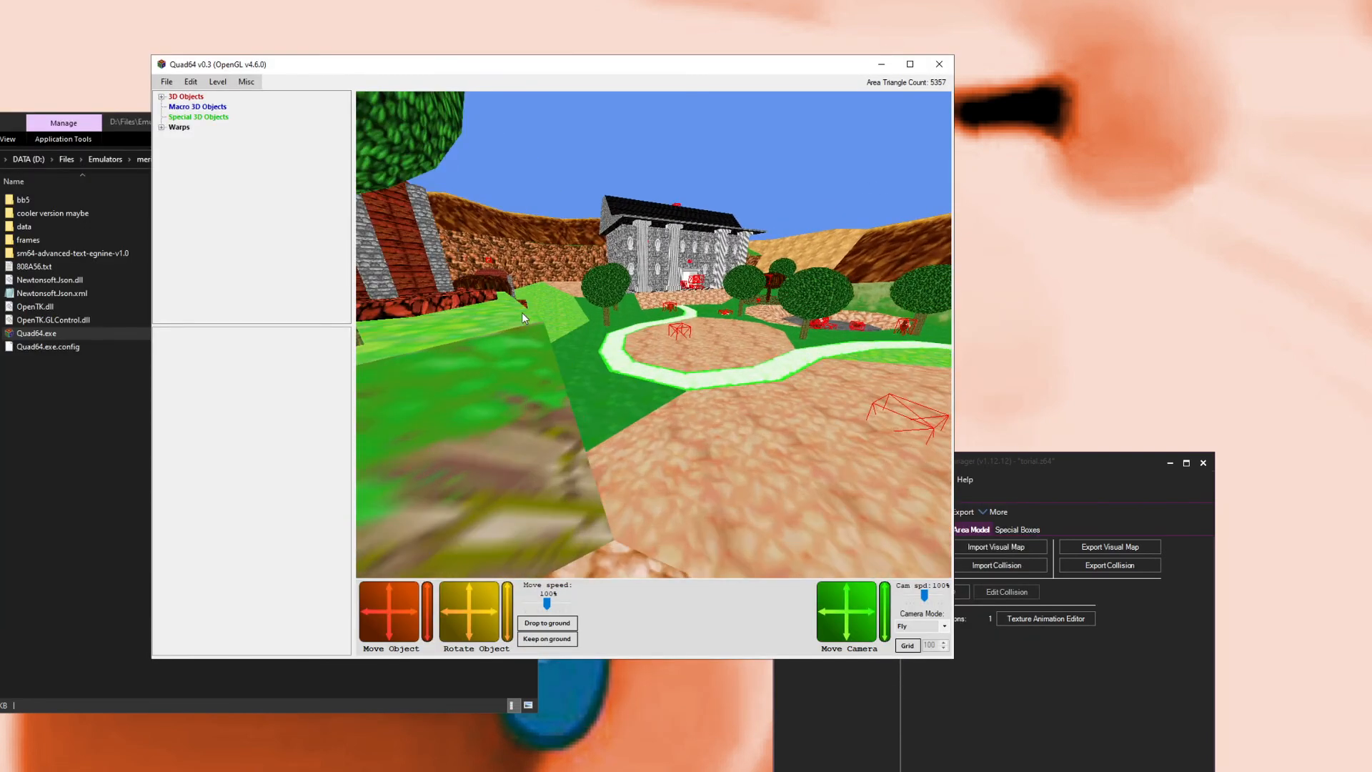
left_click(225, 96)
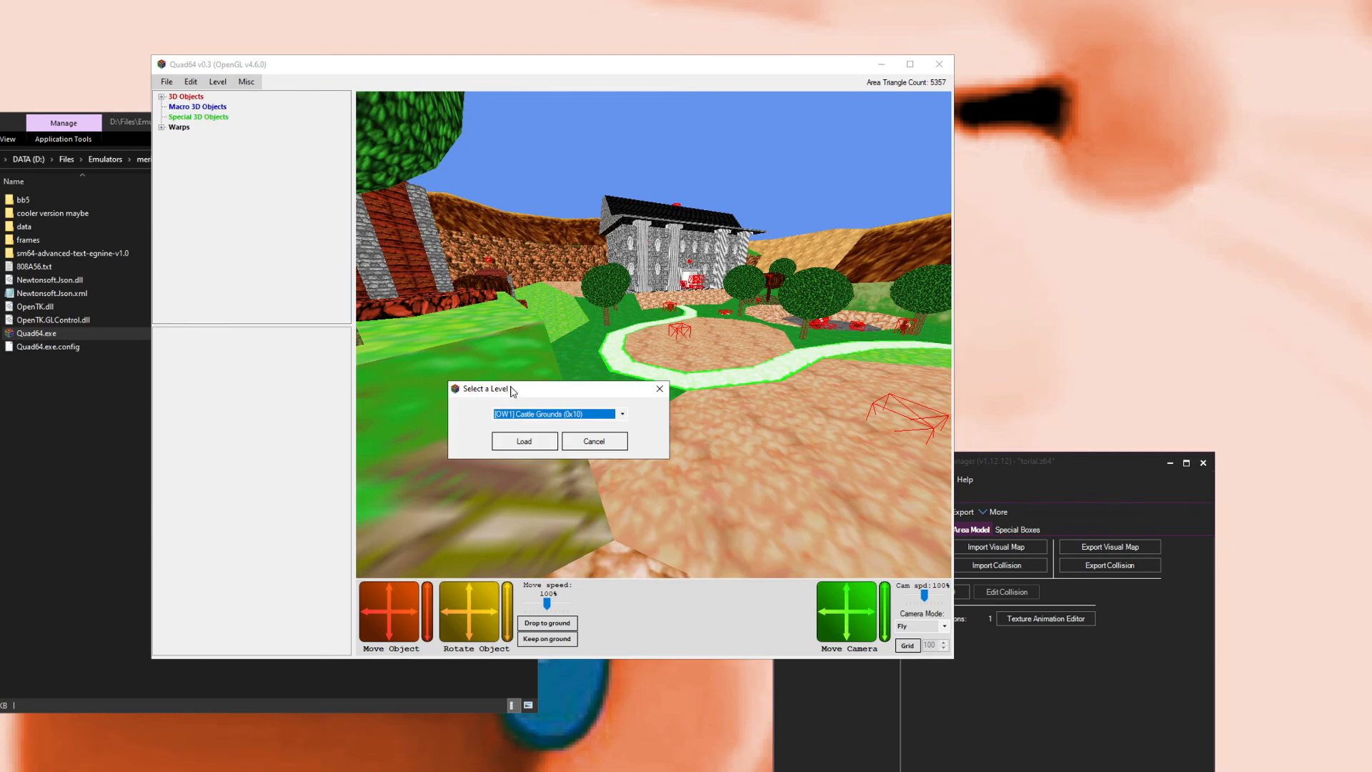
left_click(543, 415)
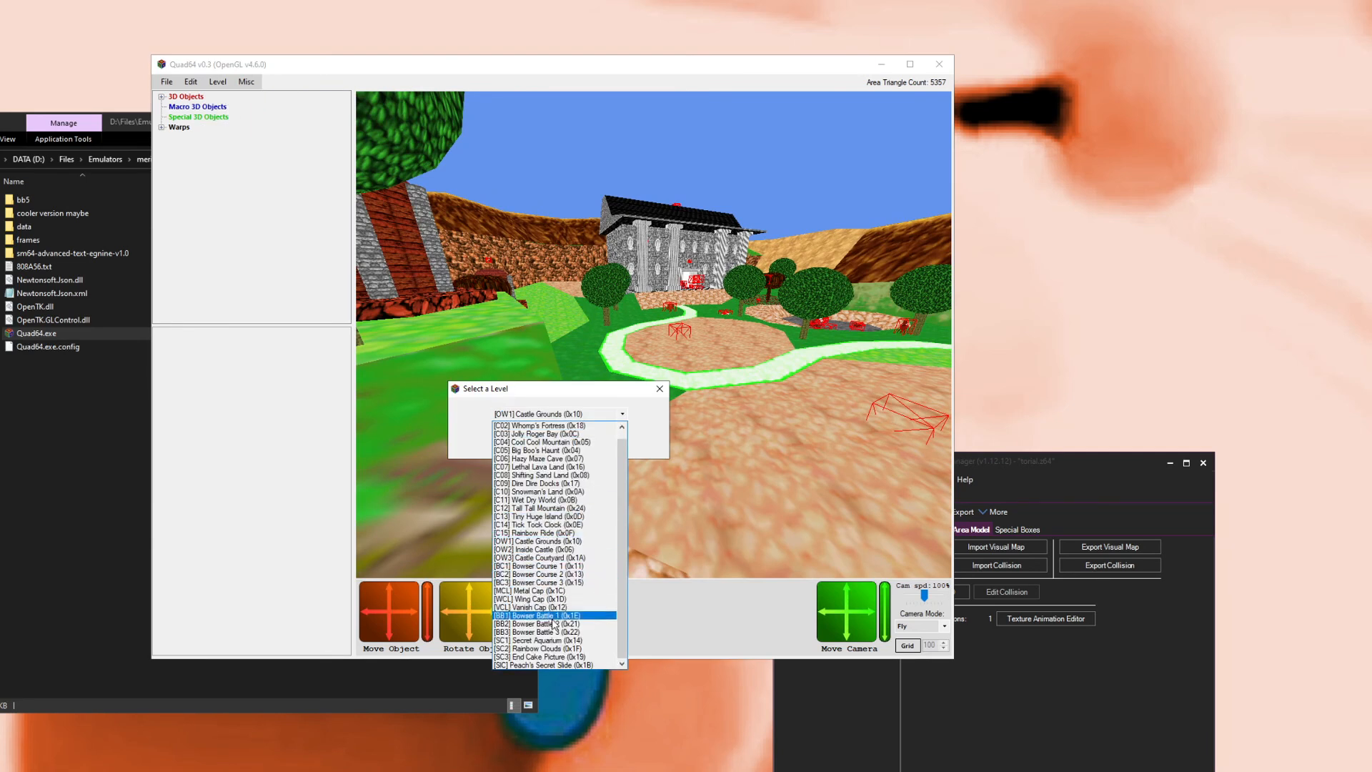
scroll(540, 564, "up", 1)
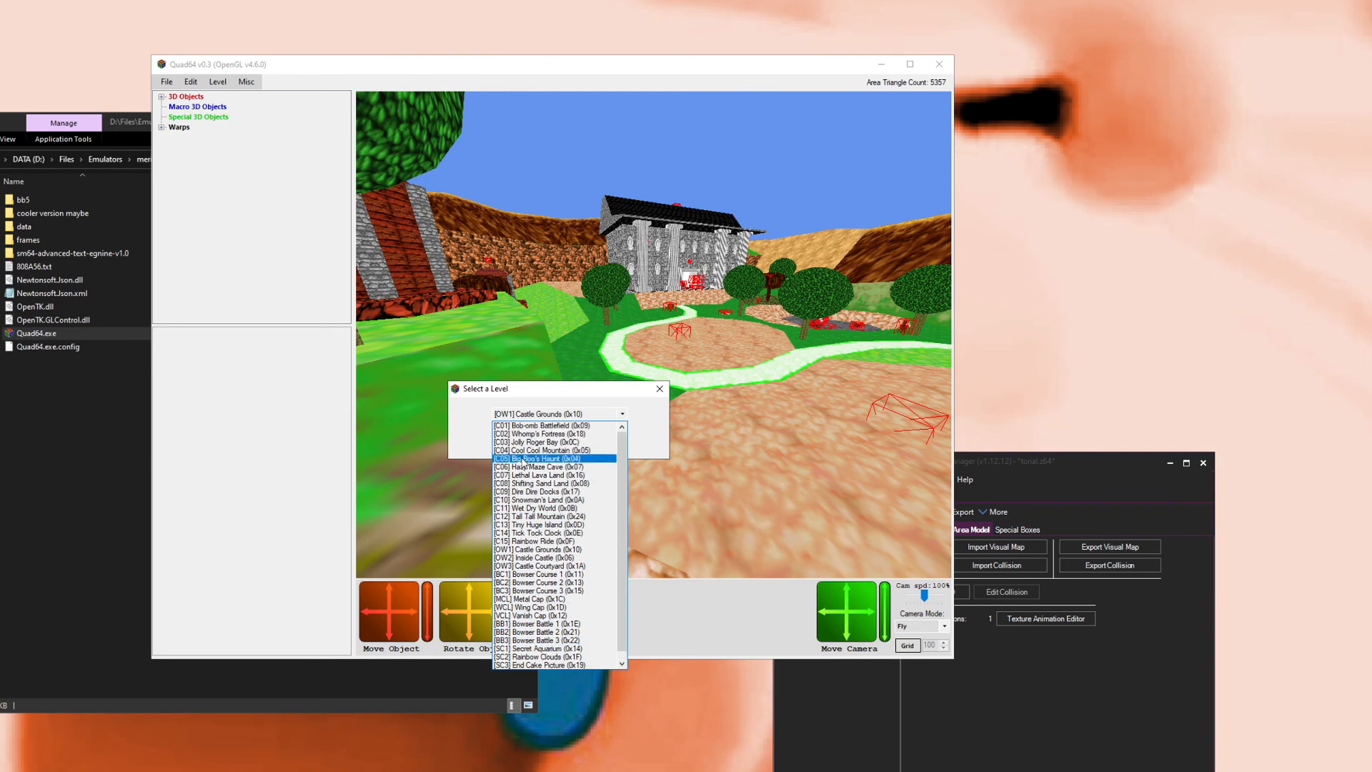
left_click(540, 459)
left_click(522, 440)
Step: Orbit the Big Boo's Haunt view and select an undefined combo object in the scene
left_click_drag(692, 377, 629, 341)
scroll(791, 394, "down", 3)
scroll(782, 382, "up", 6)
right_click(638, 349)
scroll(638, 349, "up", 2)
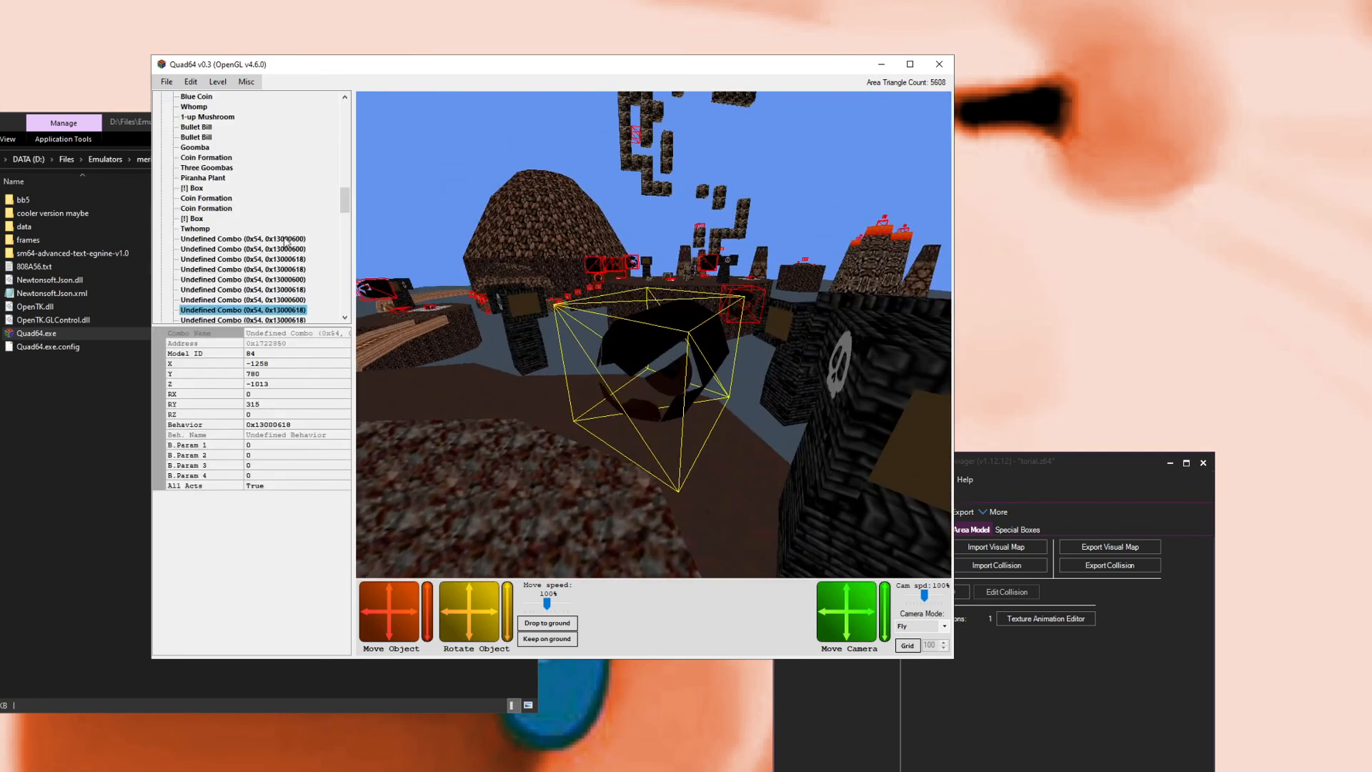
Step: Open Script Dumps and view the behavior script of Undefined Combo (0x54, 0x13000618) in the objects list
left_click(246, 83)
left_click(297, 142)
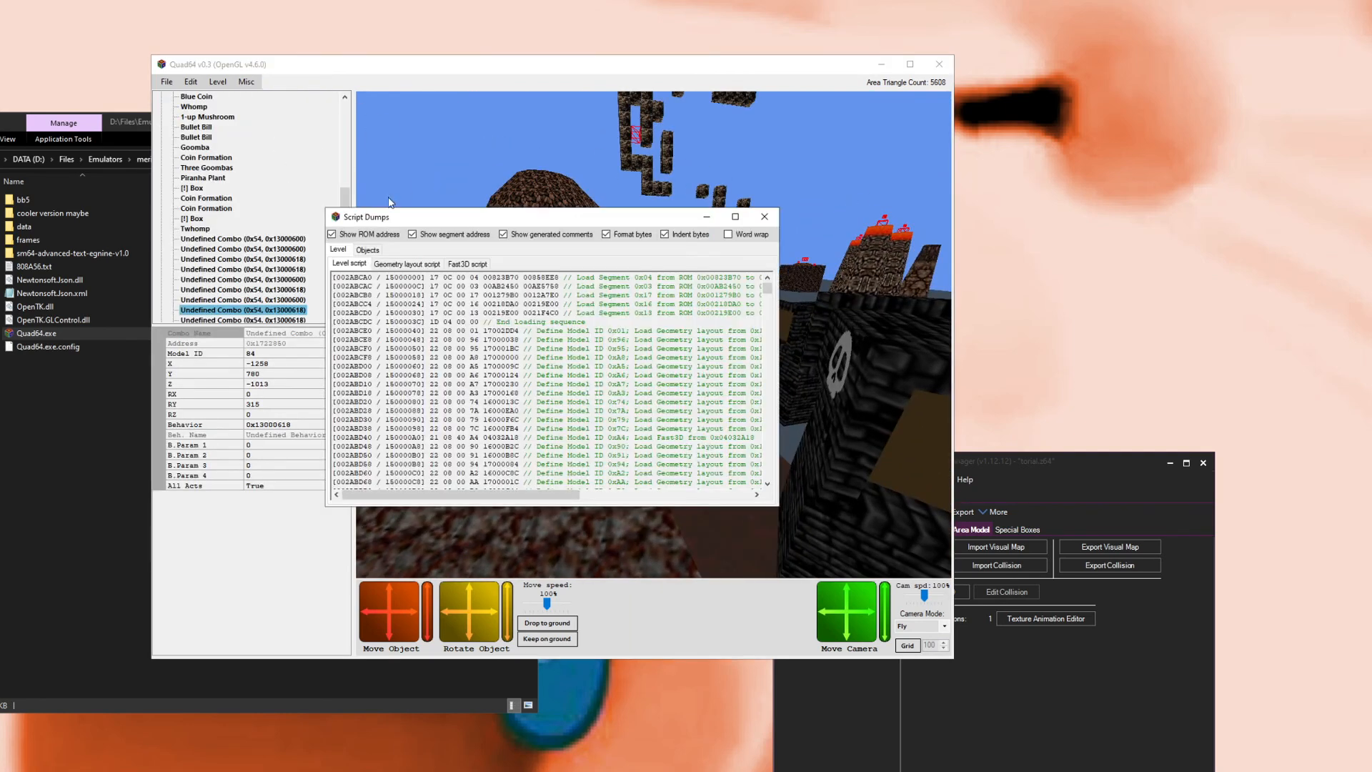
left_click(379, 250)
scroll(422, 327, "down", 15)
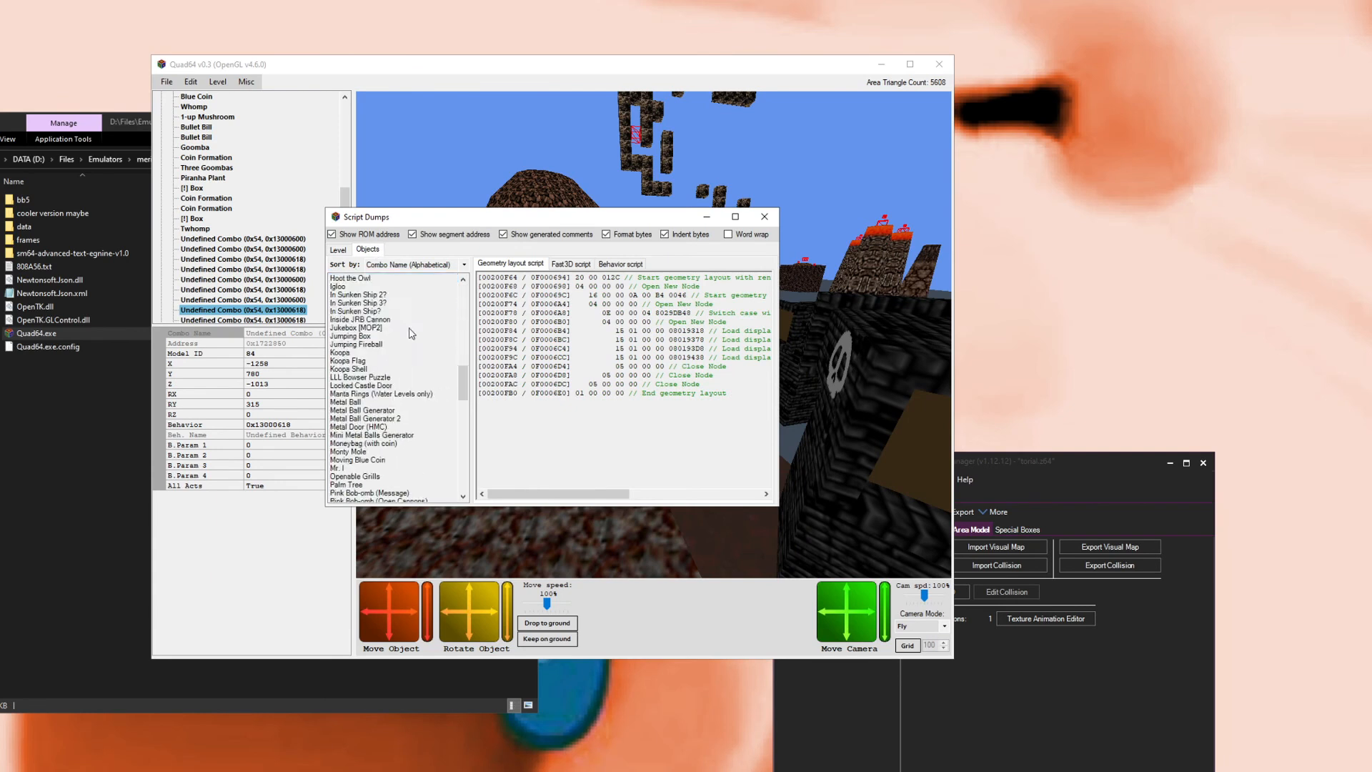
scroll(422, 328, "down", 5)
left_click(425, 362)
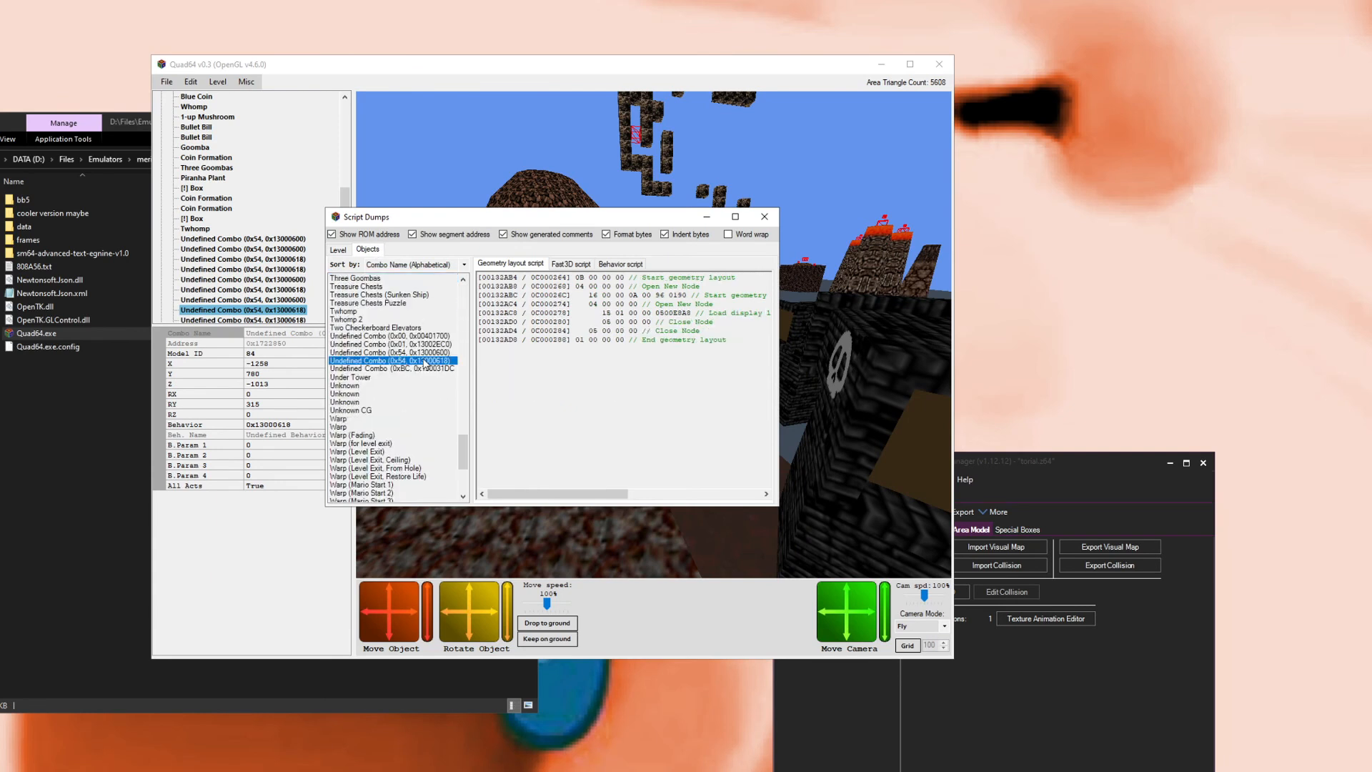
left_click(607, 265)
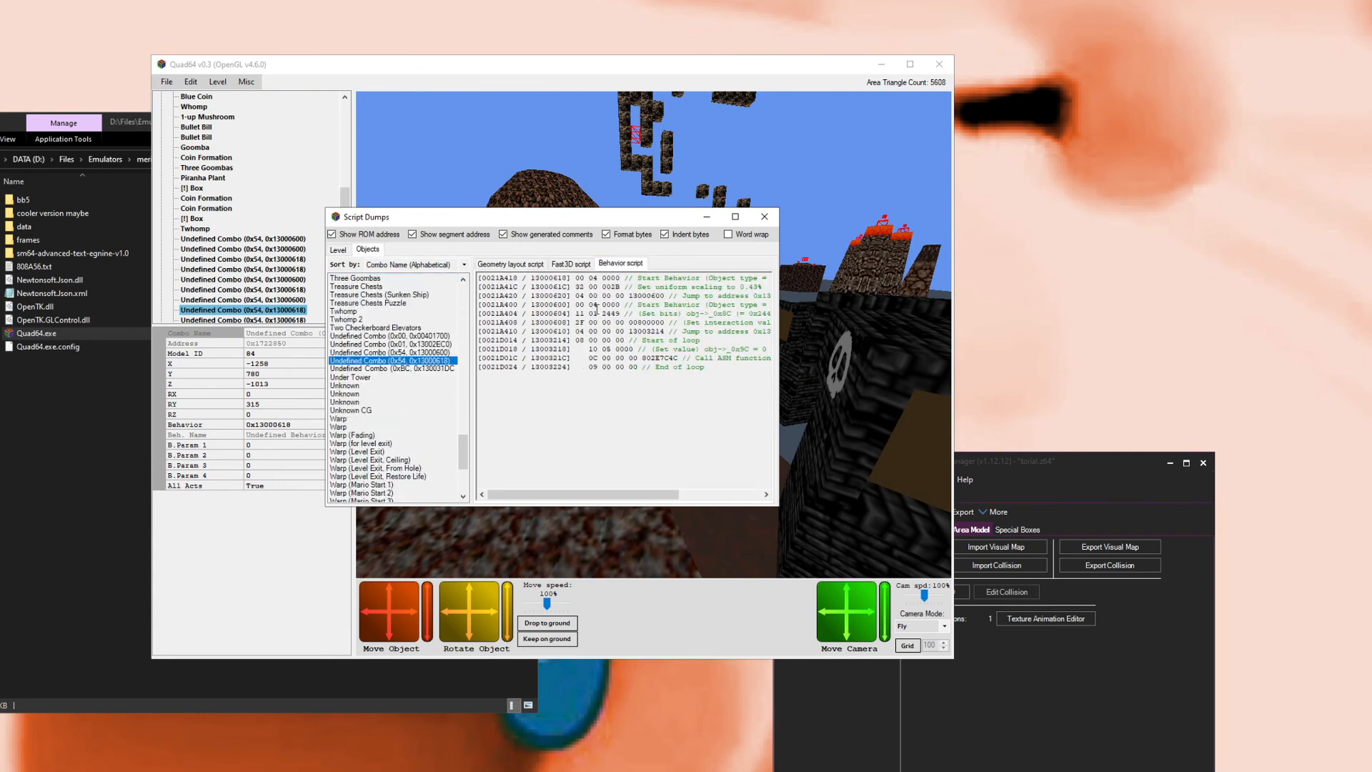
Step: Widen the Script Dumps window and highlight lines of the selected object's behavior script to study them
left_click_drag(784, 493, 1174, 484)
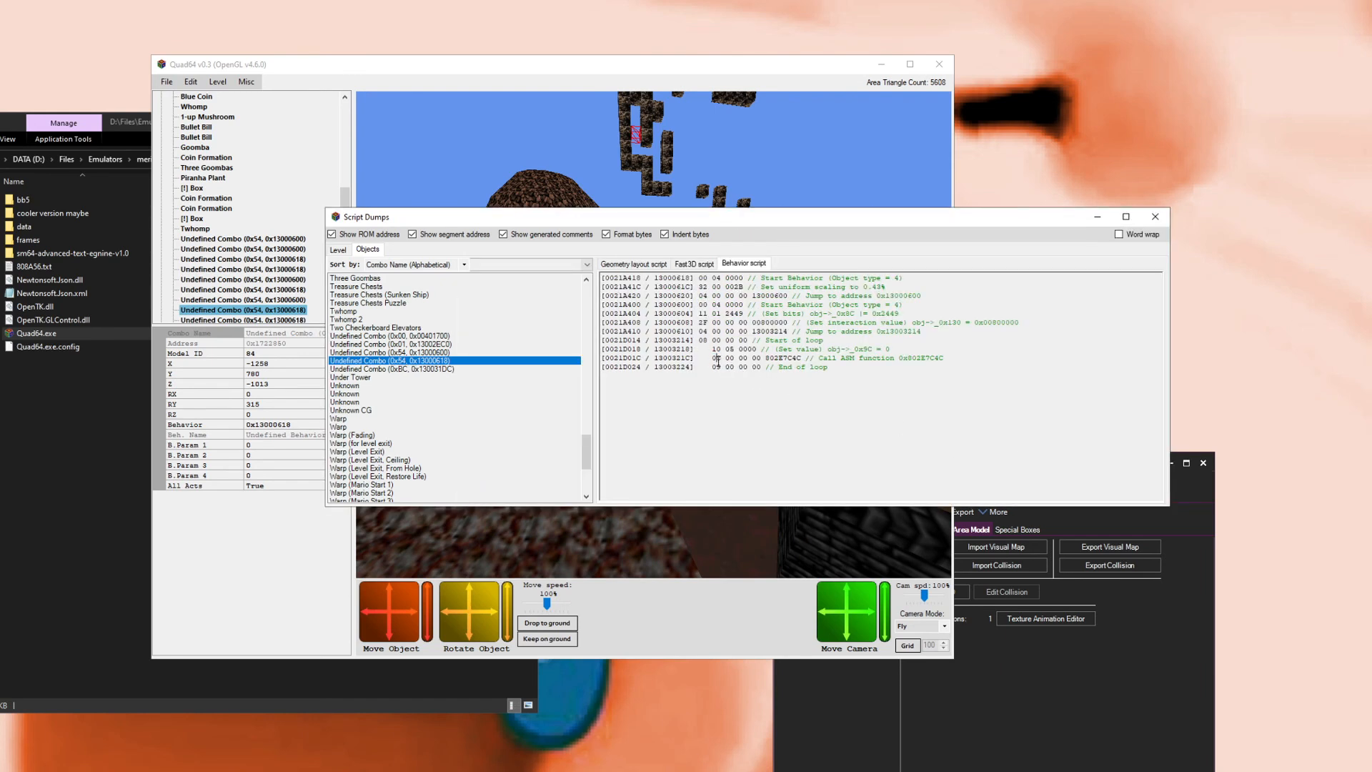
left_click_drag(717, 359, 918, 368)
left_click_drag(723, 360, 741, 333)
left_click(738, 341)
left_click_drag(712, 286, 791, 296)
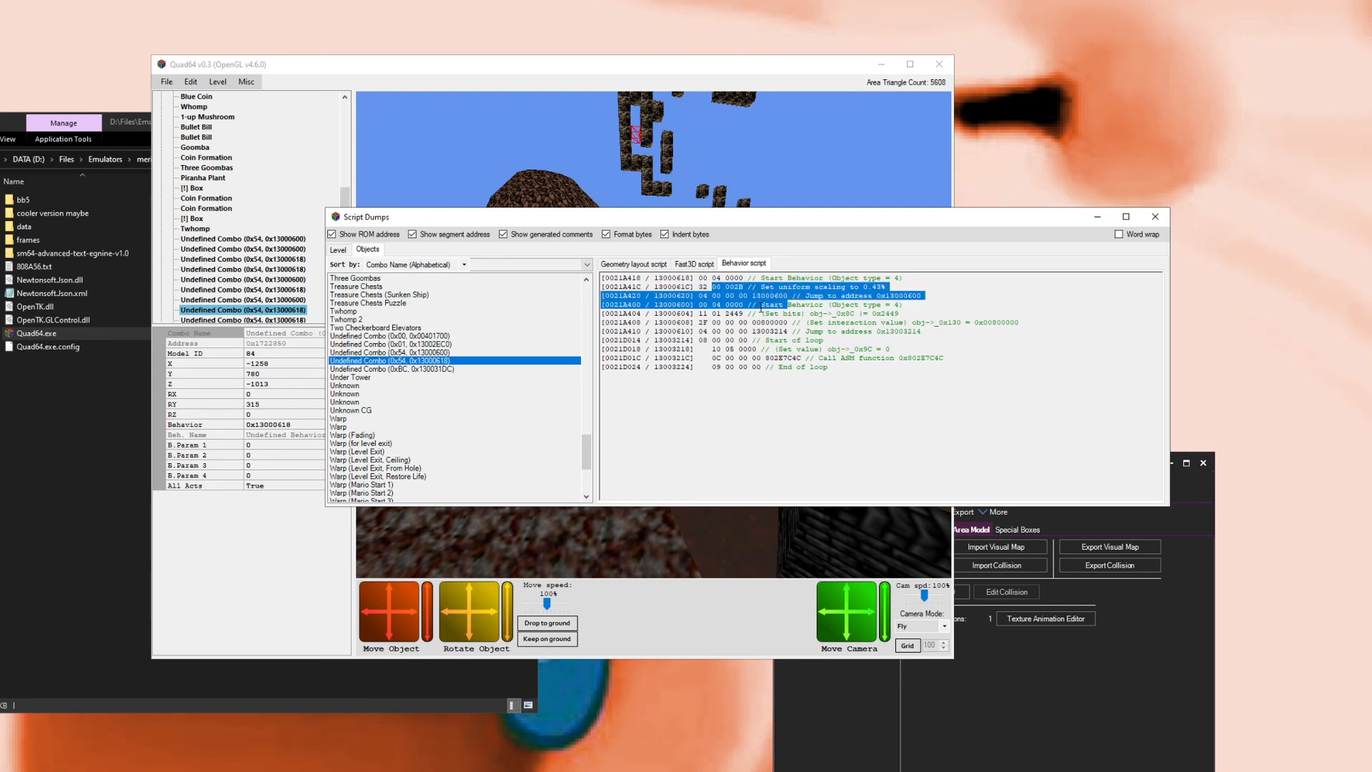
left_click(744, 316)
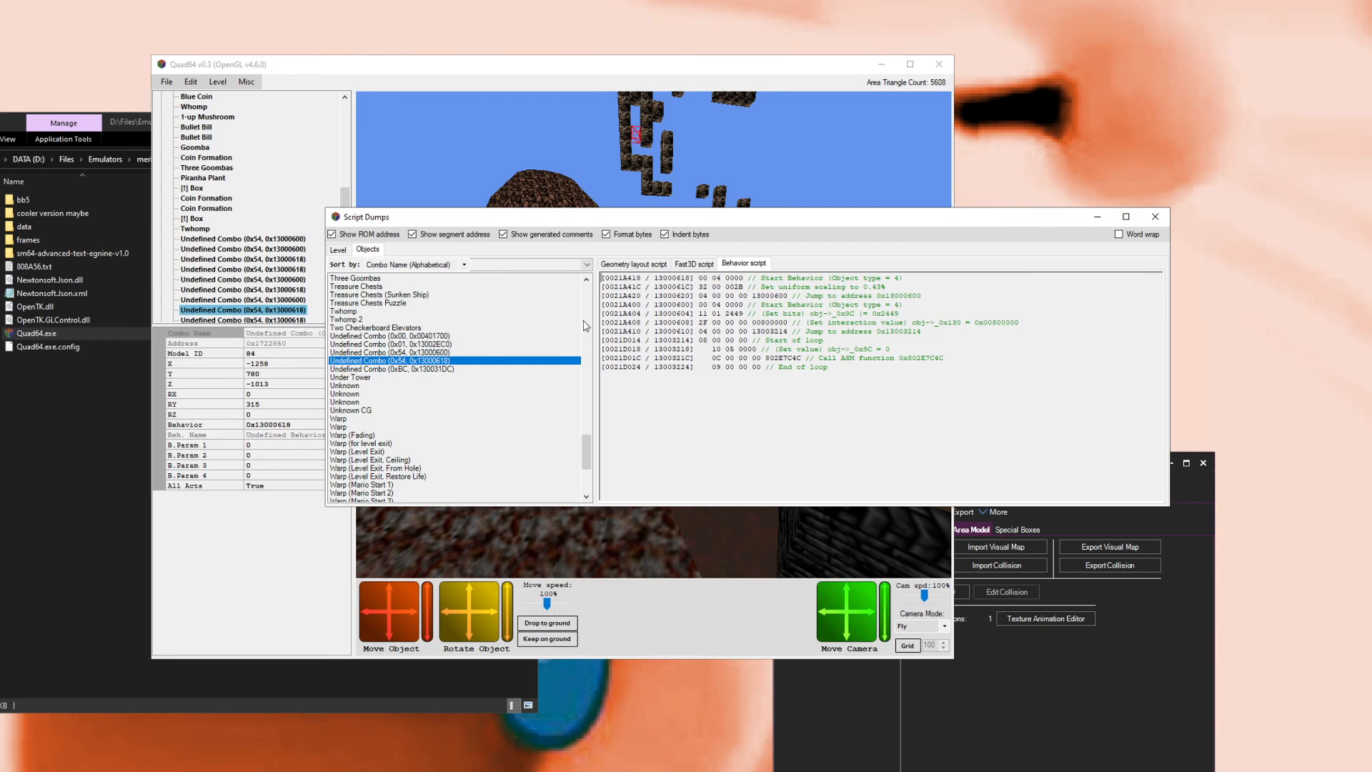
Step: Compare the behavior scripts of the other Undefined Combo entries in the objects list, then close Script Dumps
left_click(436, 345)
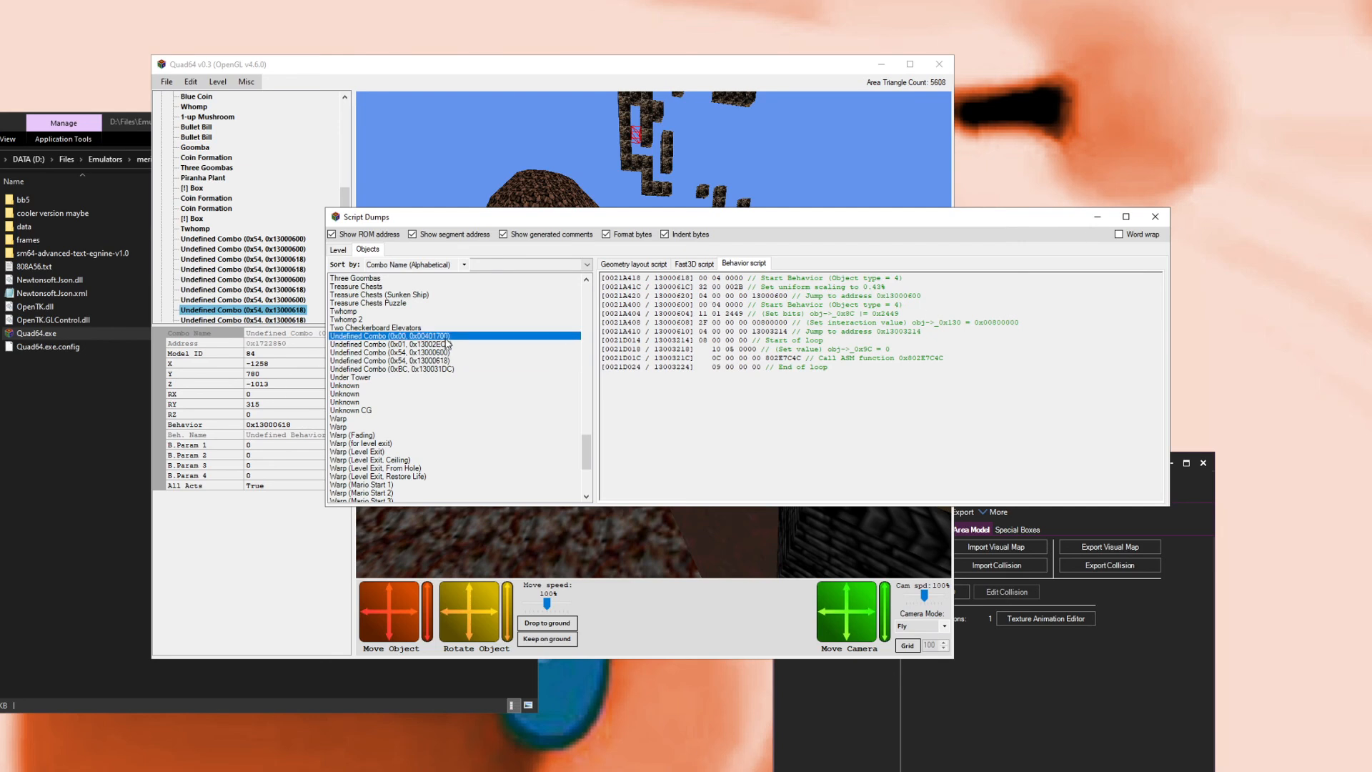
key("Up")
left_click(376, 345)
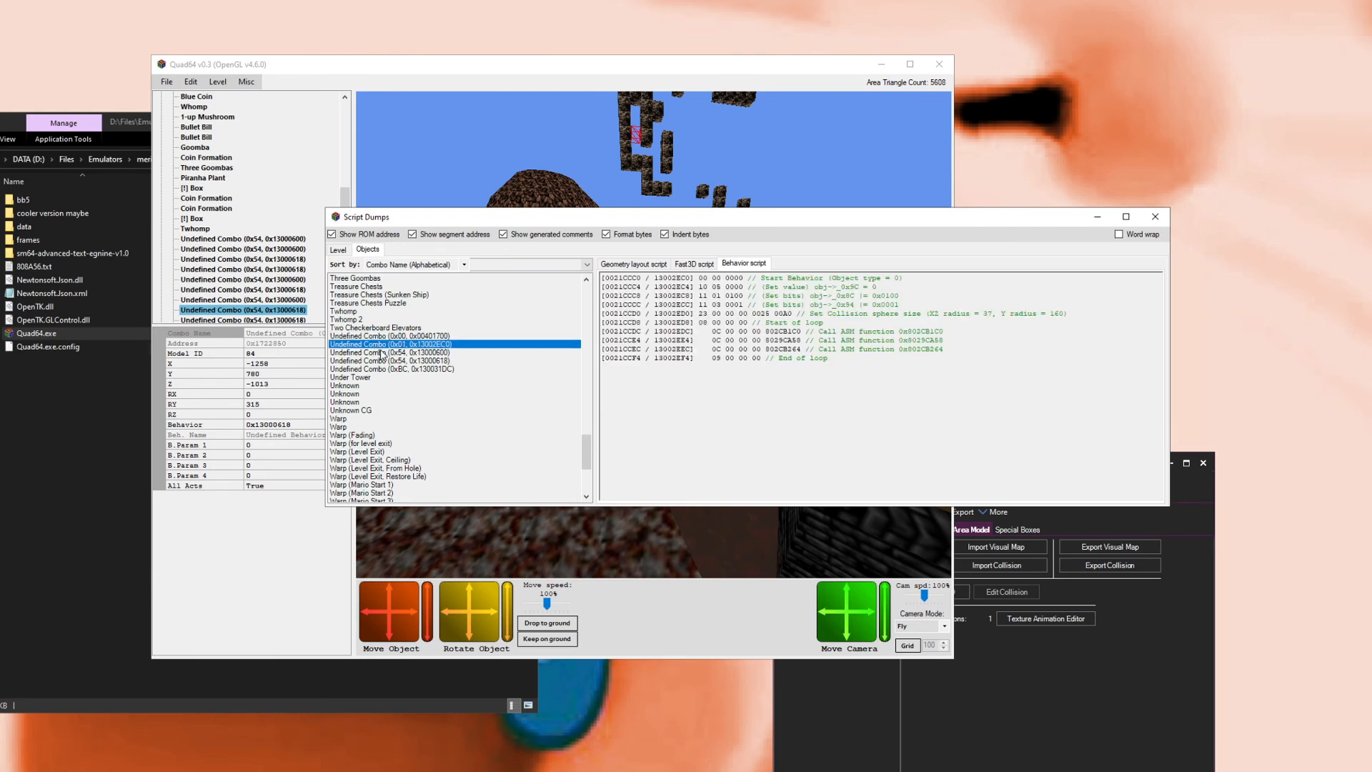
left_click(382, 353)
left_click(393, 361)
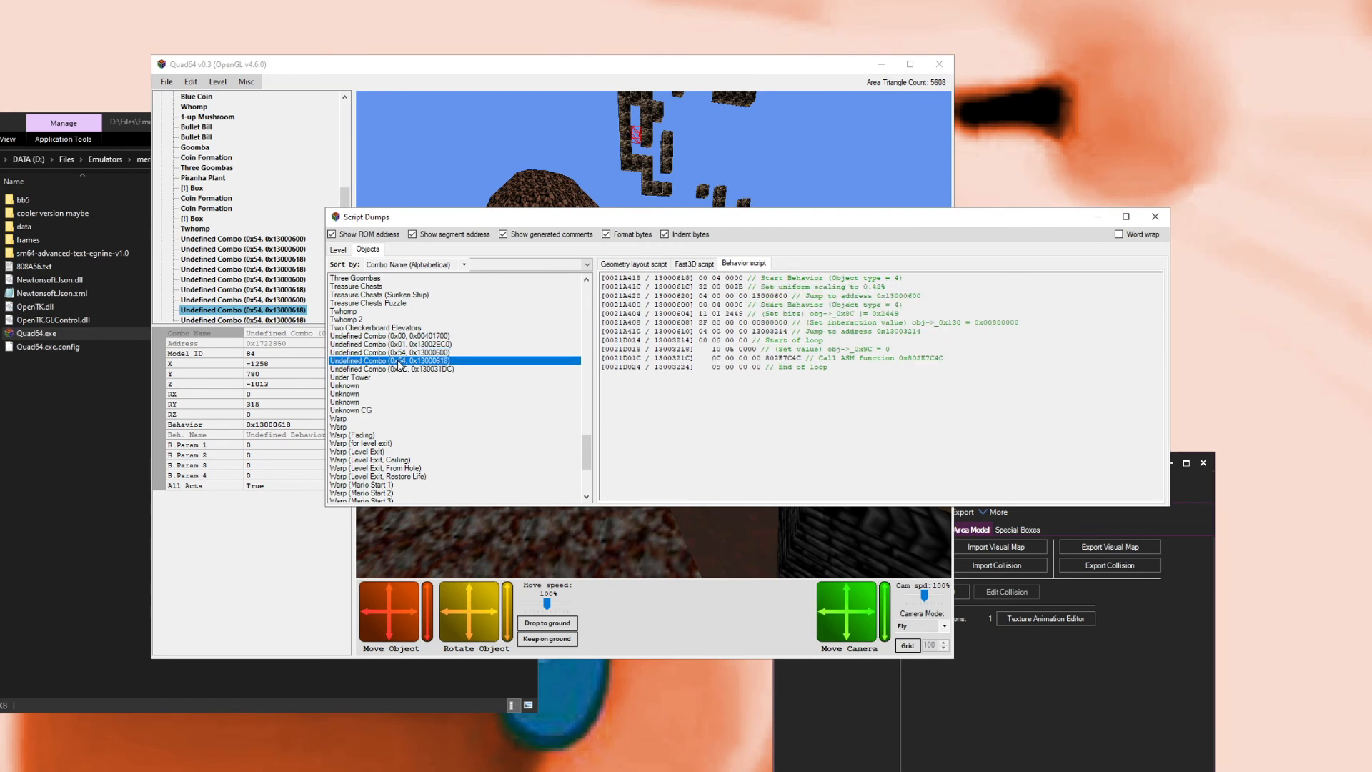
left_click(402, 369)
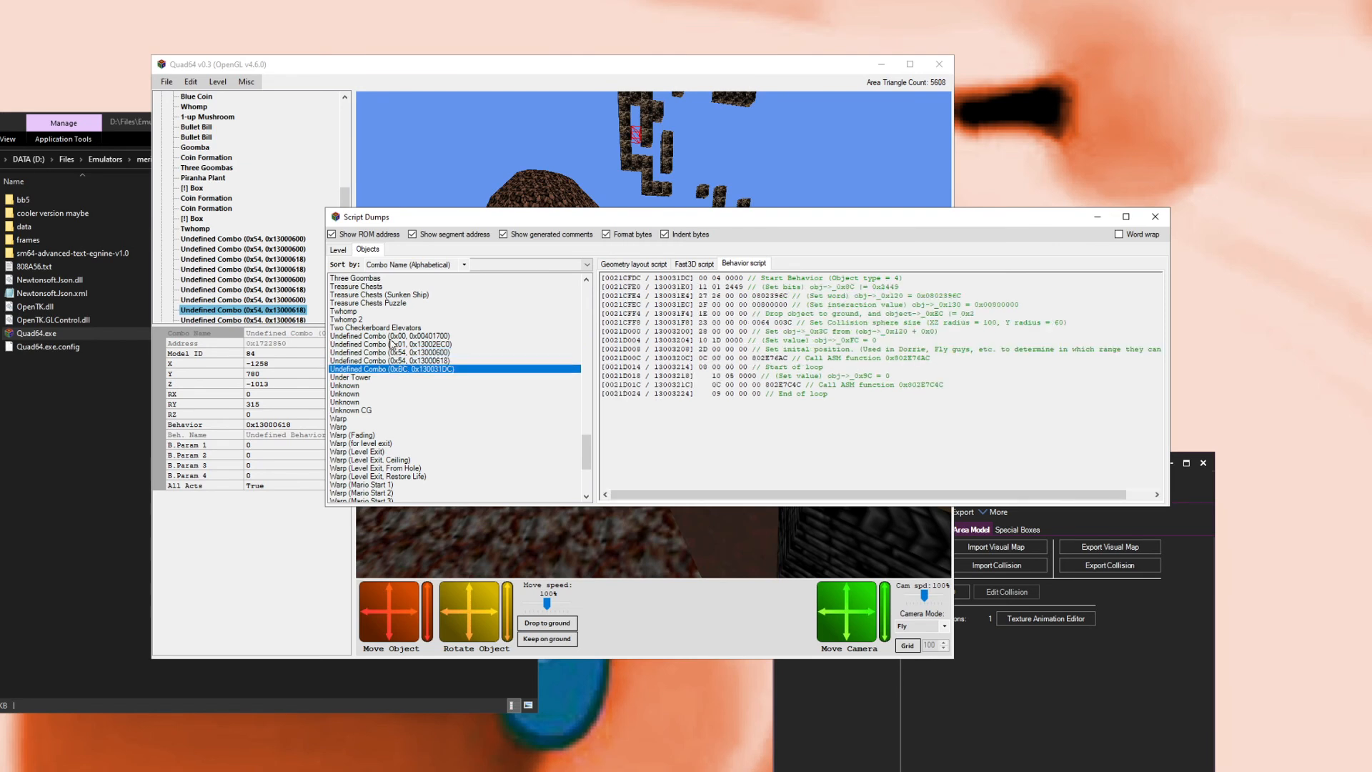
left_click(1156, 217)
Step: Load another level in Quad64, orbit the view and select the Undefined Combo (0x37, 0x13003D38) object
left_click(218, 81)
left_click(242, 97)
left_click(568, 417)
left_click(526, 467)
left_click(522, 432)
left_click_drag(623, 398, 509, 402)
scroll(641, 389, "up", 8)
right_click(620, 397)
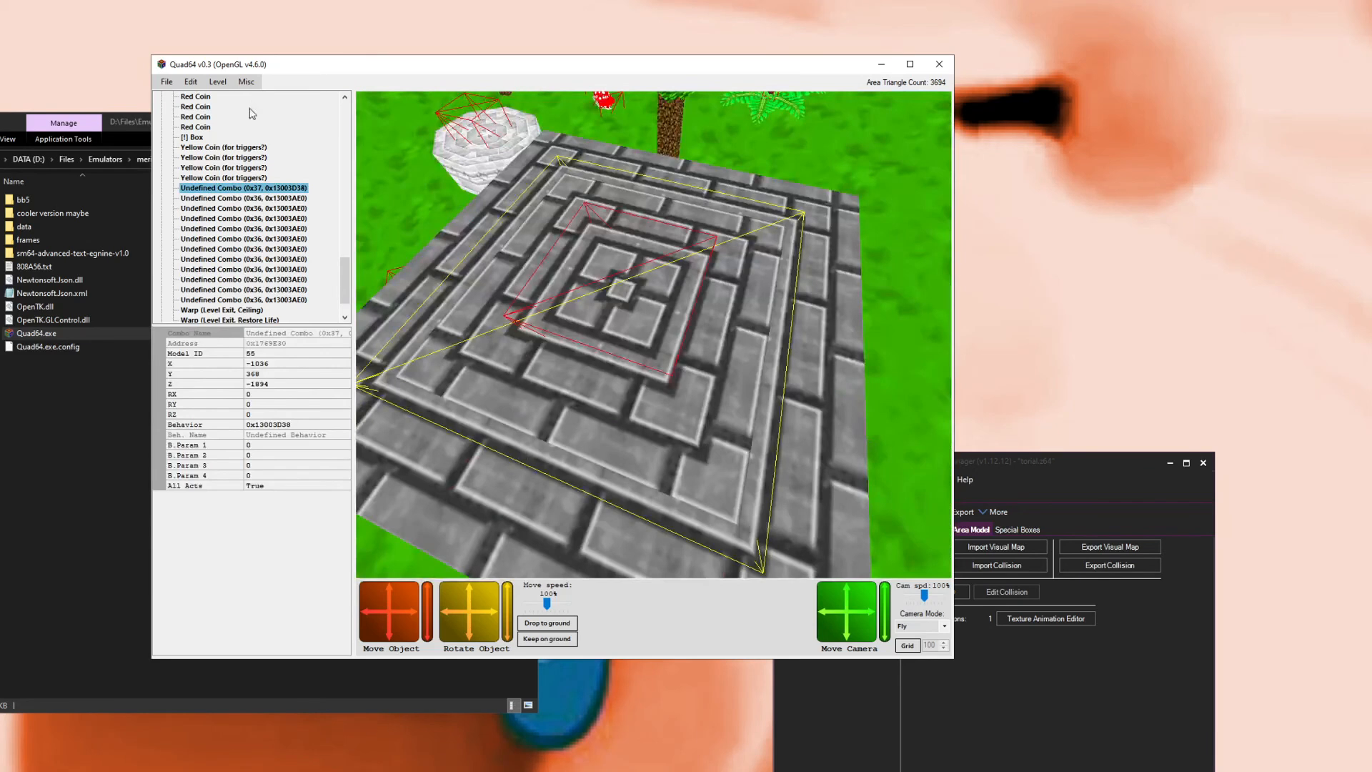
Step: Open Script Dumps and view the behavior script of Undefined Combo (0x37, 0x13003D38) in the objects list
left_click(245, 82)
left_click(277, 125)
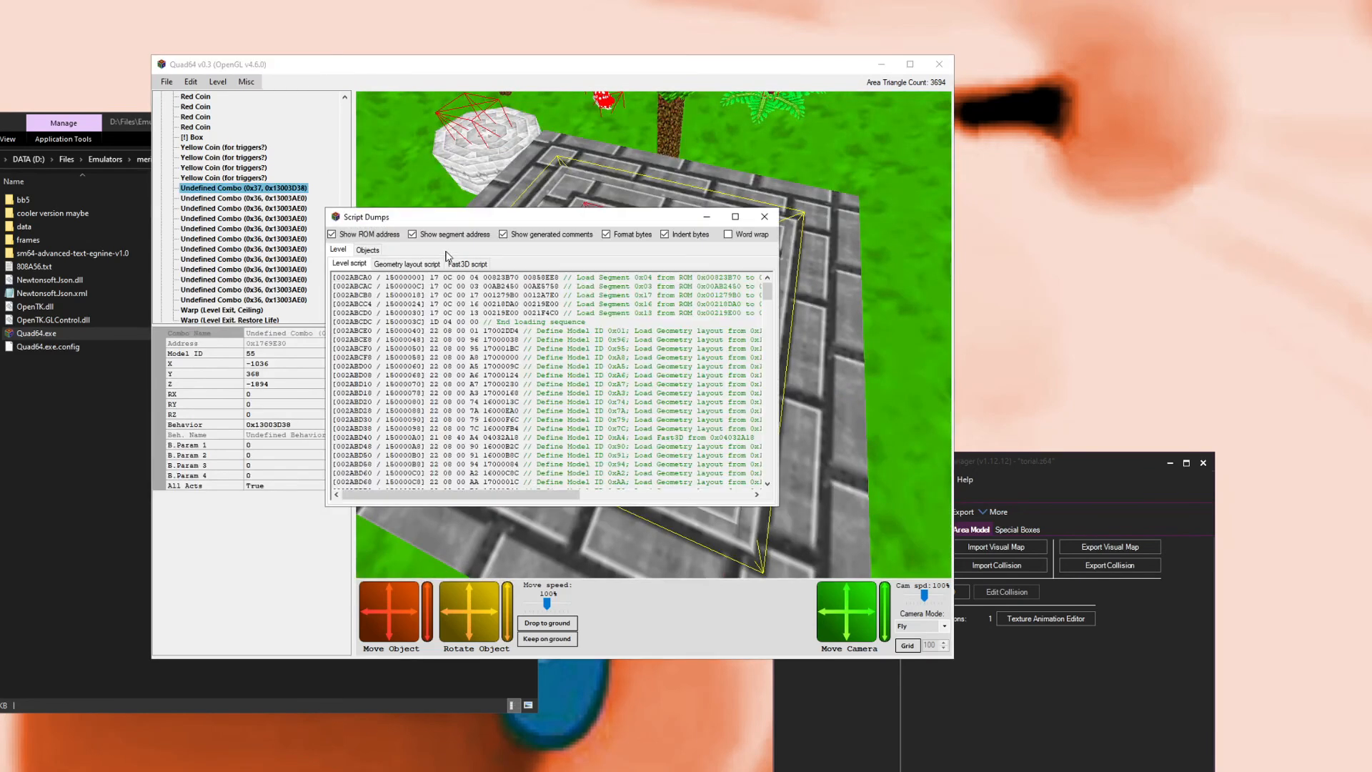
left_click(377, 251)
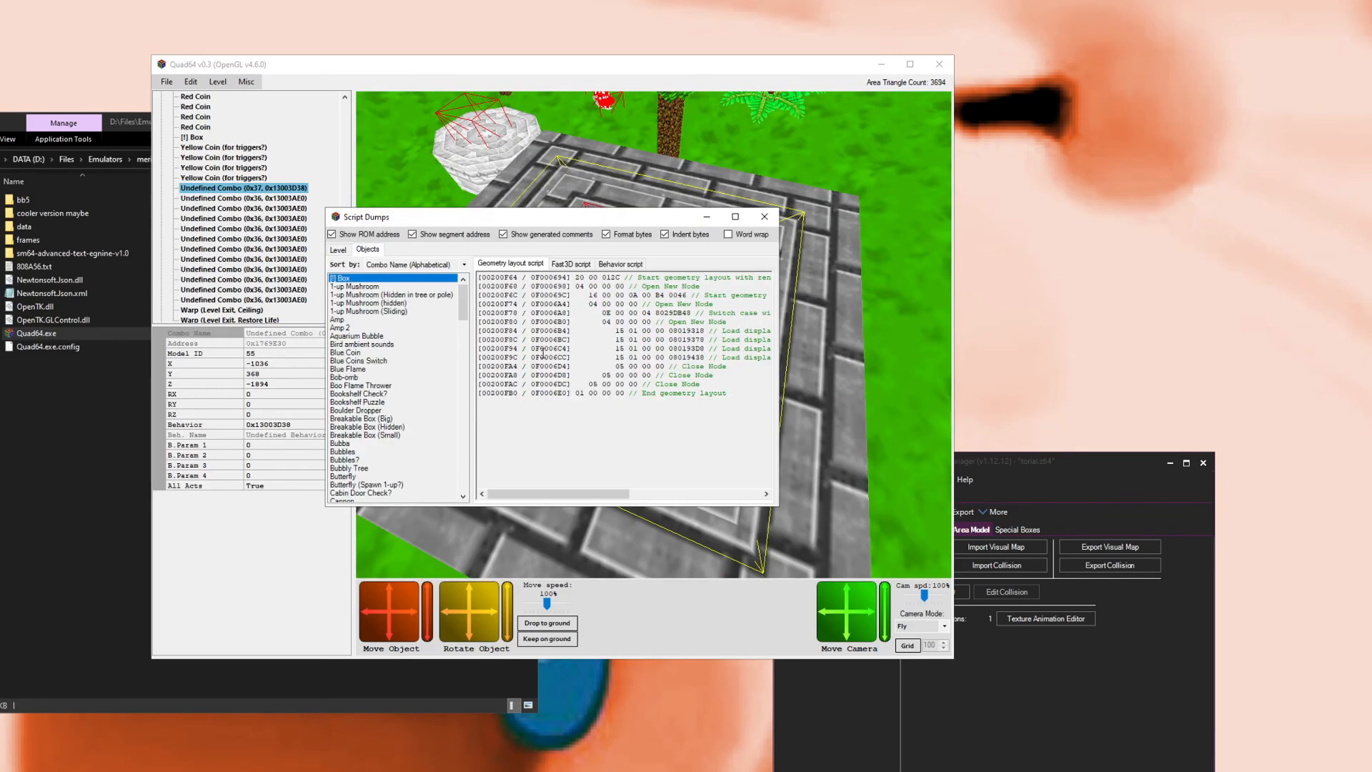
scroll(408, 344, "down", 20)
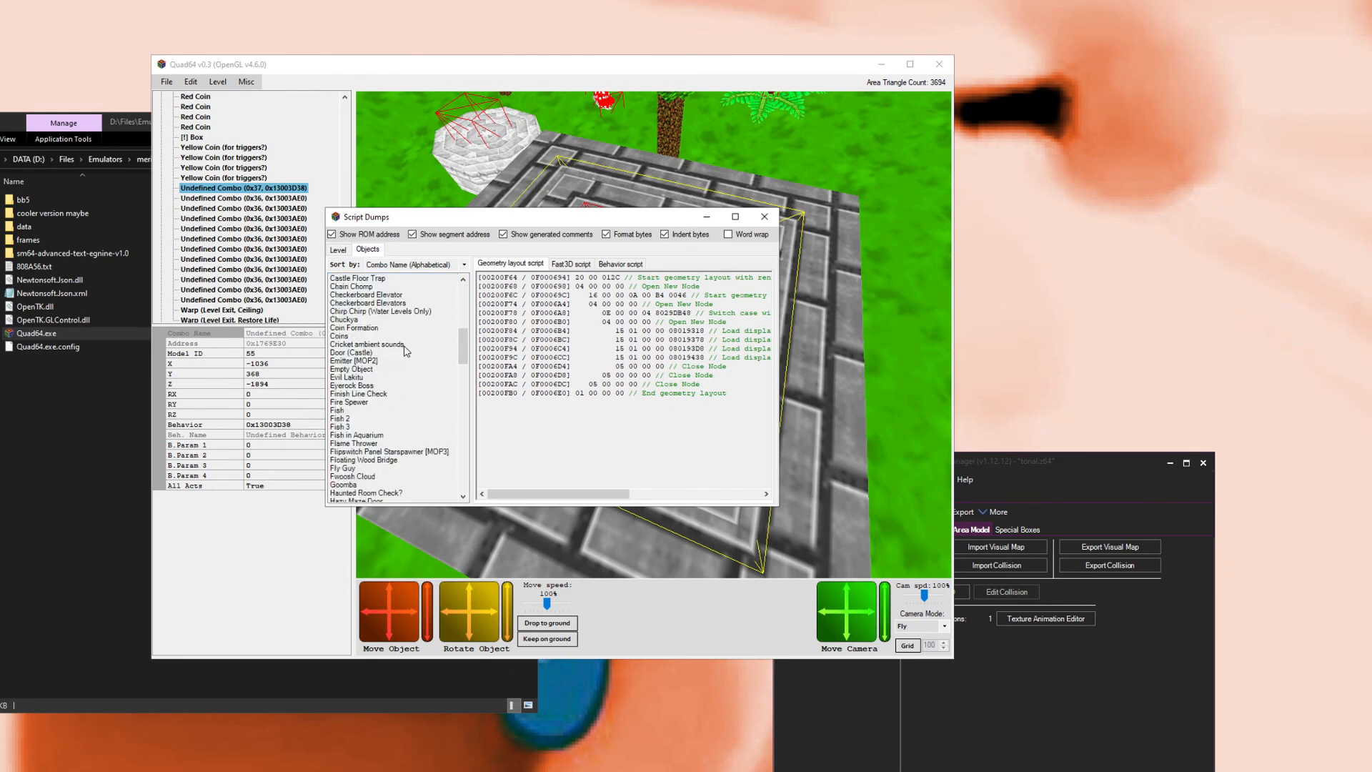
left_click(406, 345)
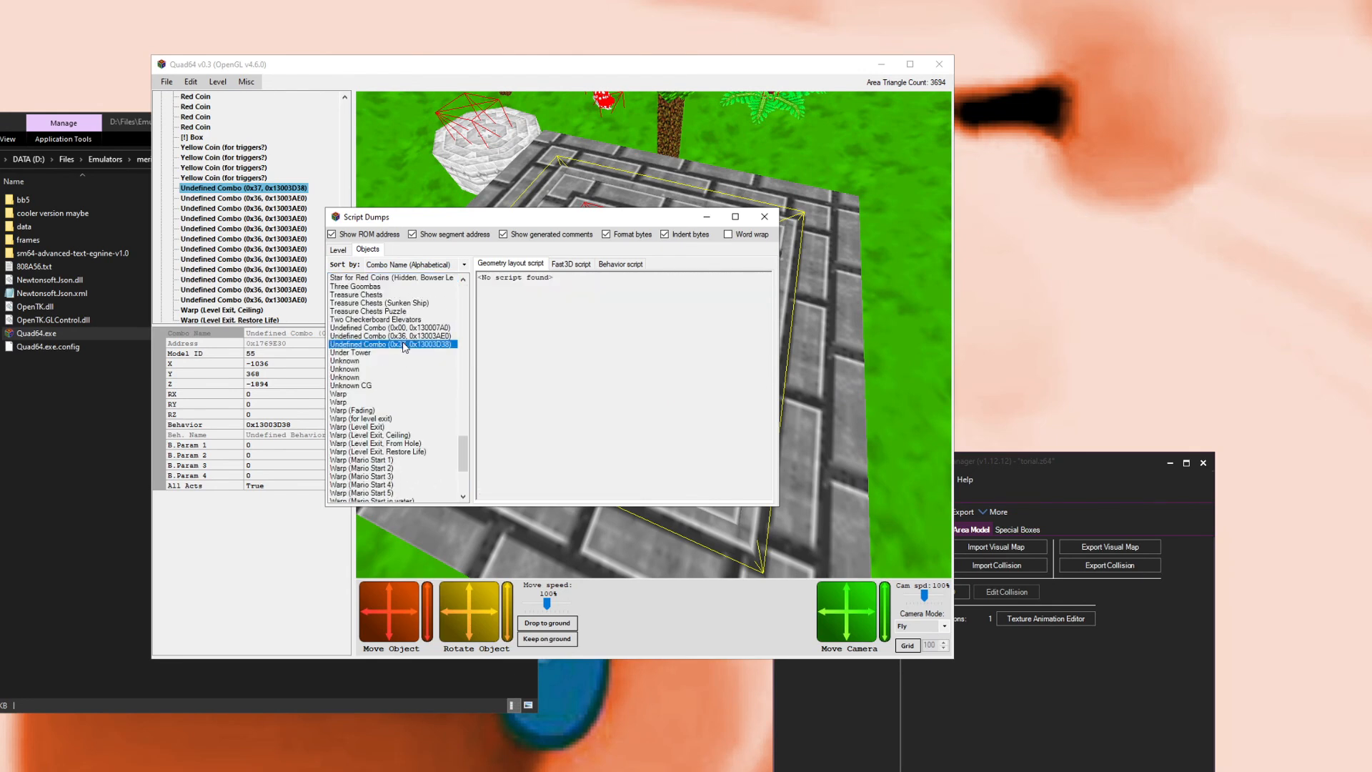
left_click(619, 263)
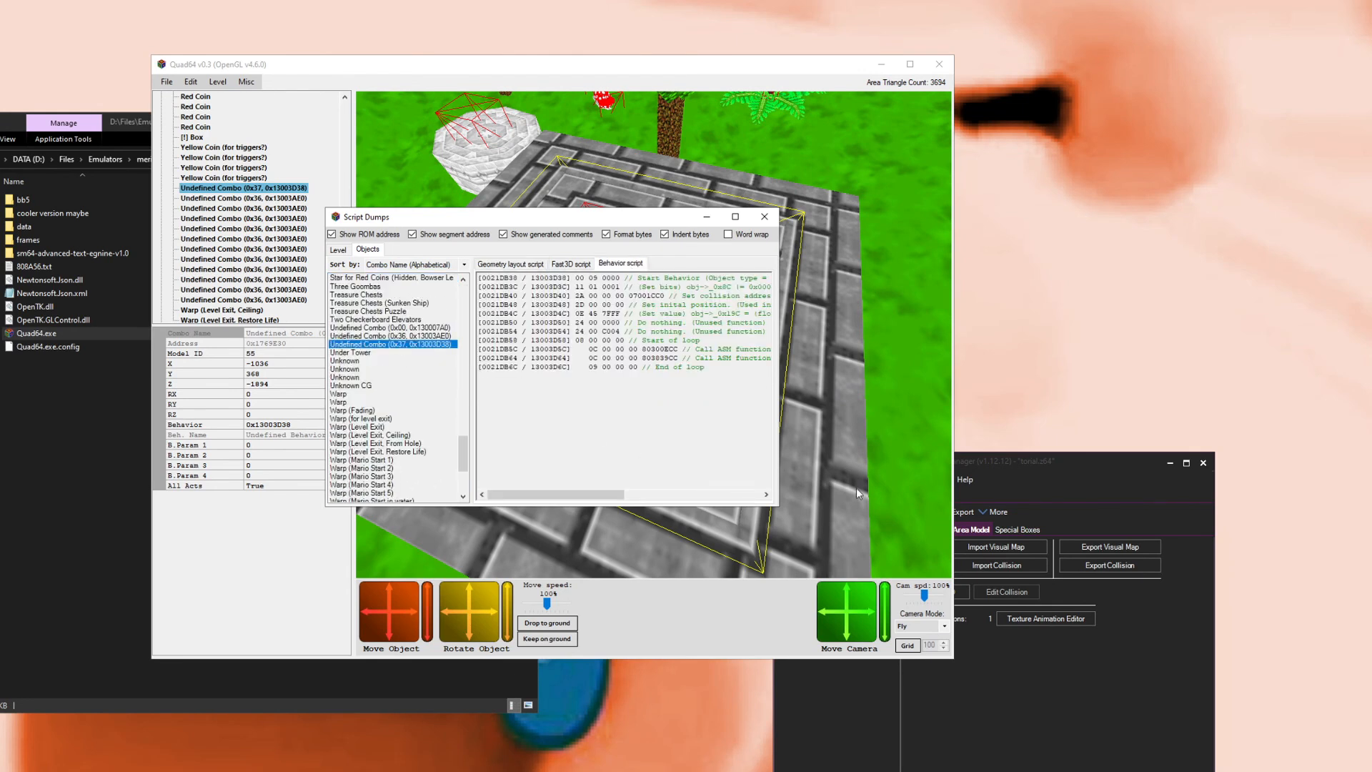
Step: Widen the window, turn off all address, comment and formatting options to show raw script bytes, and select them all
left_click_drag(780, 475, 1042, 475)
left_click_drag(647, 304, 684, 340)
left_click(800, 378)
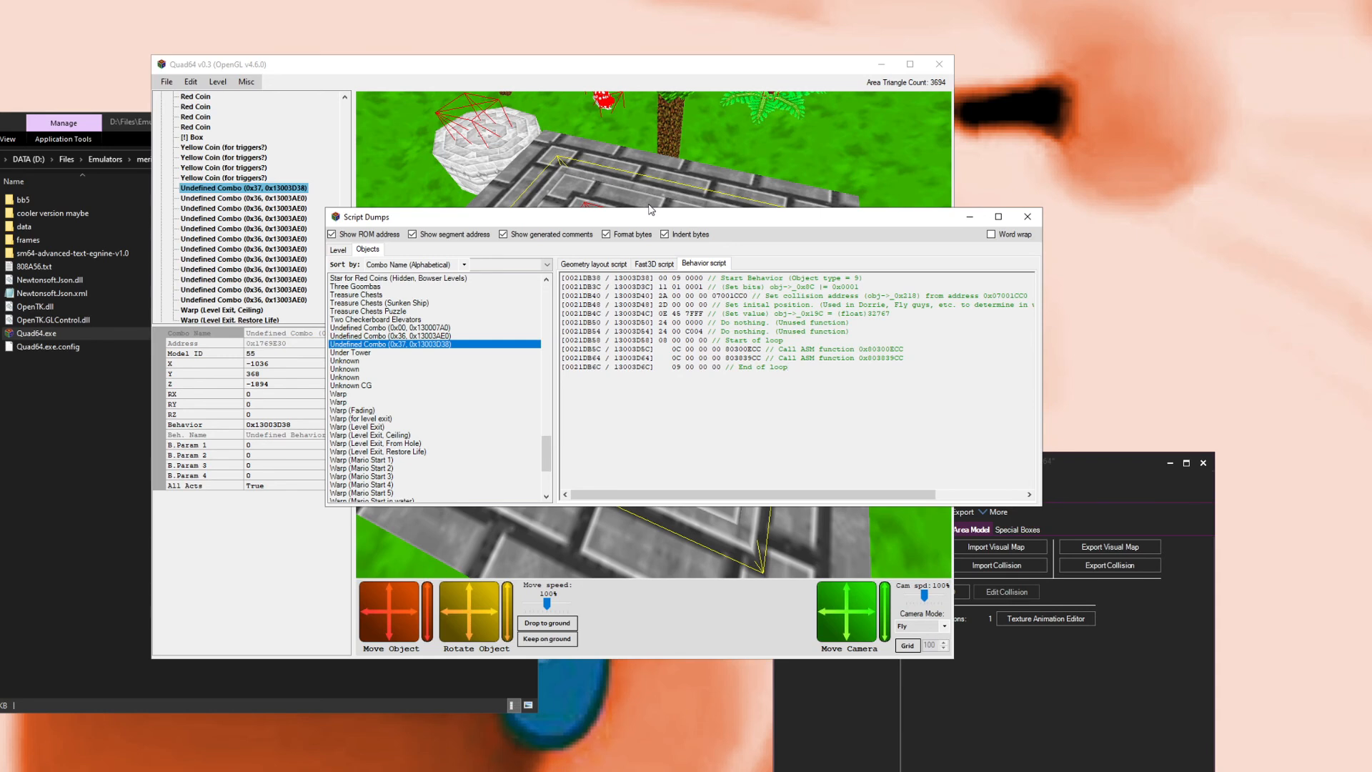
left_click(668, 235)
left_click(643, 235)
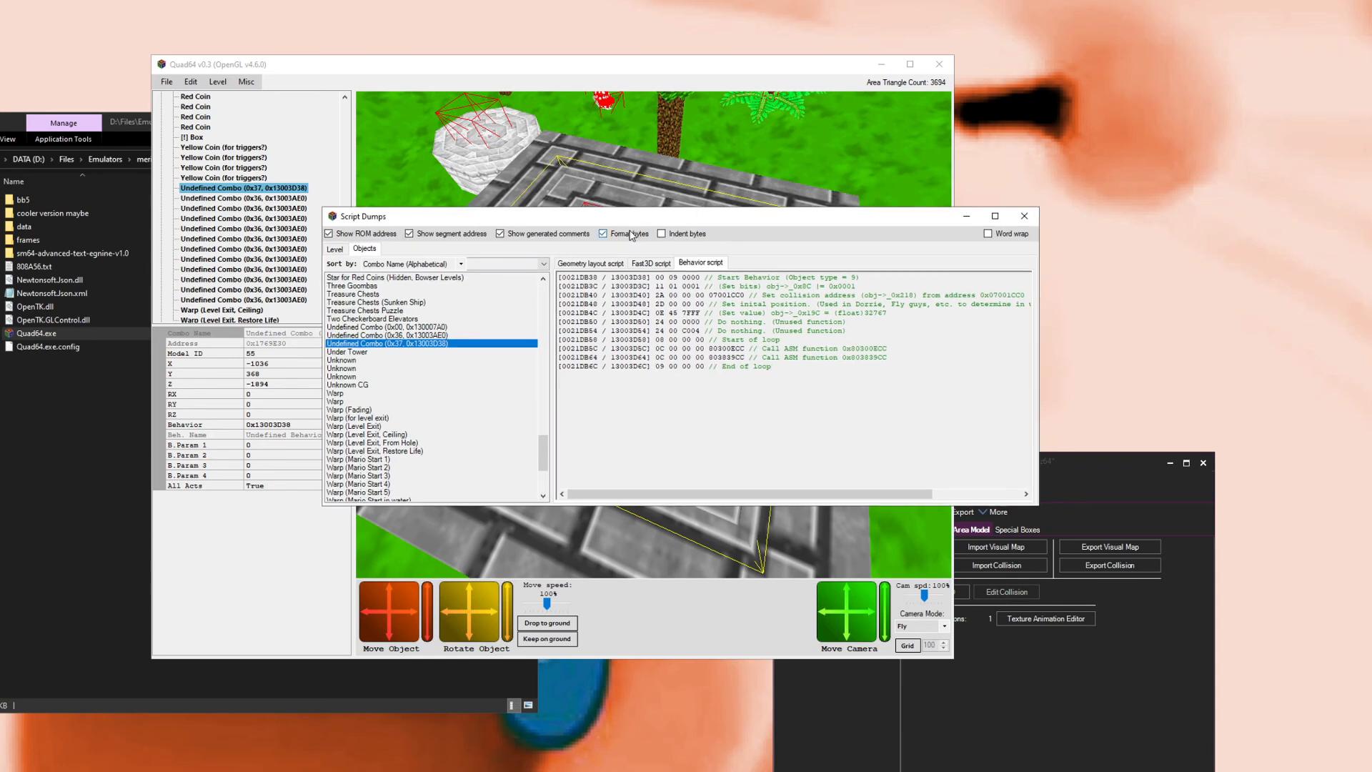
left_click(561, 236)
left_click(482, 234)
left_click(365, 235)
key("ctrl+a")
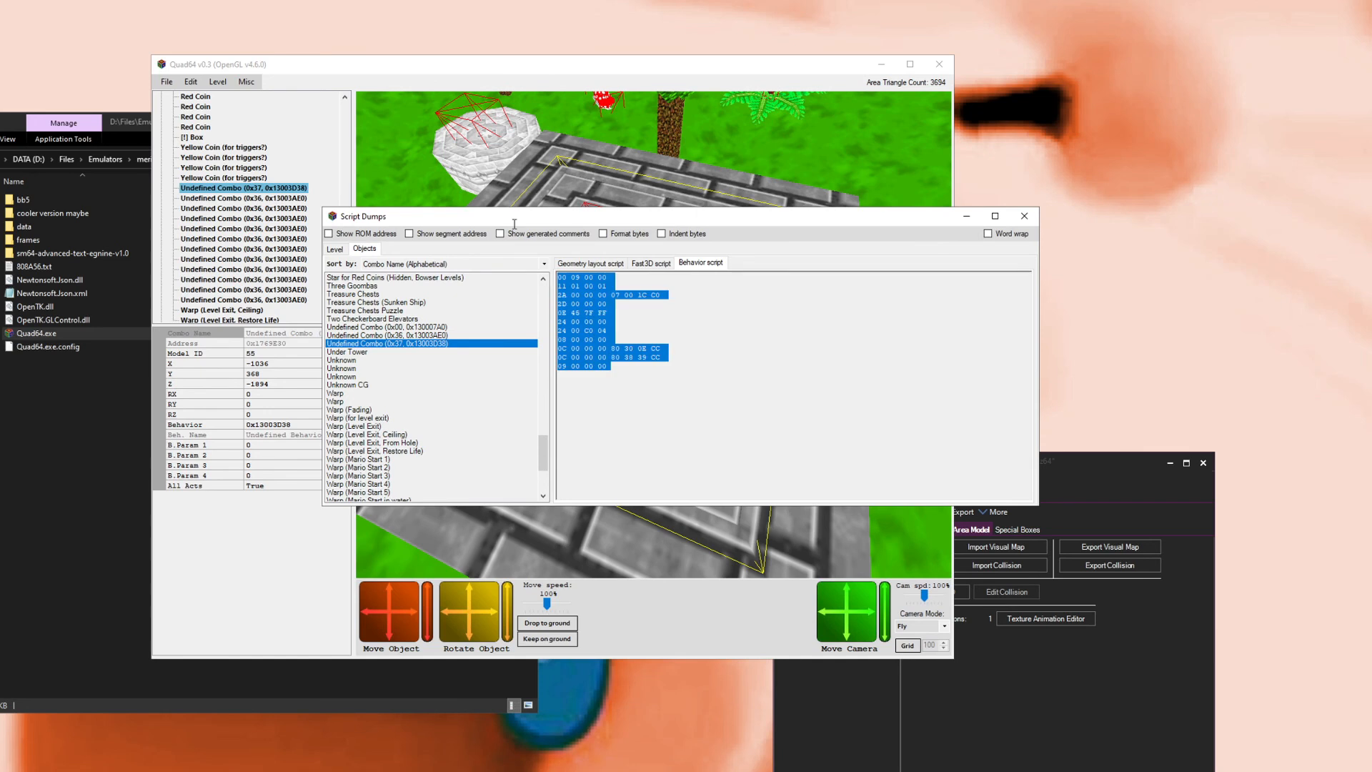
left_click(658, 404)
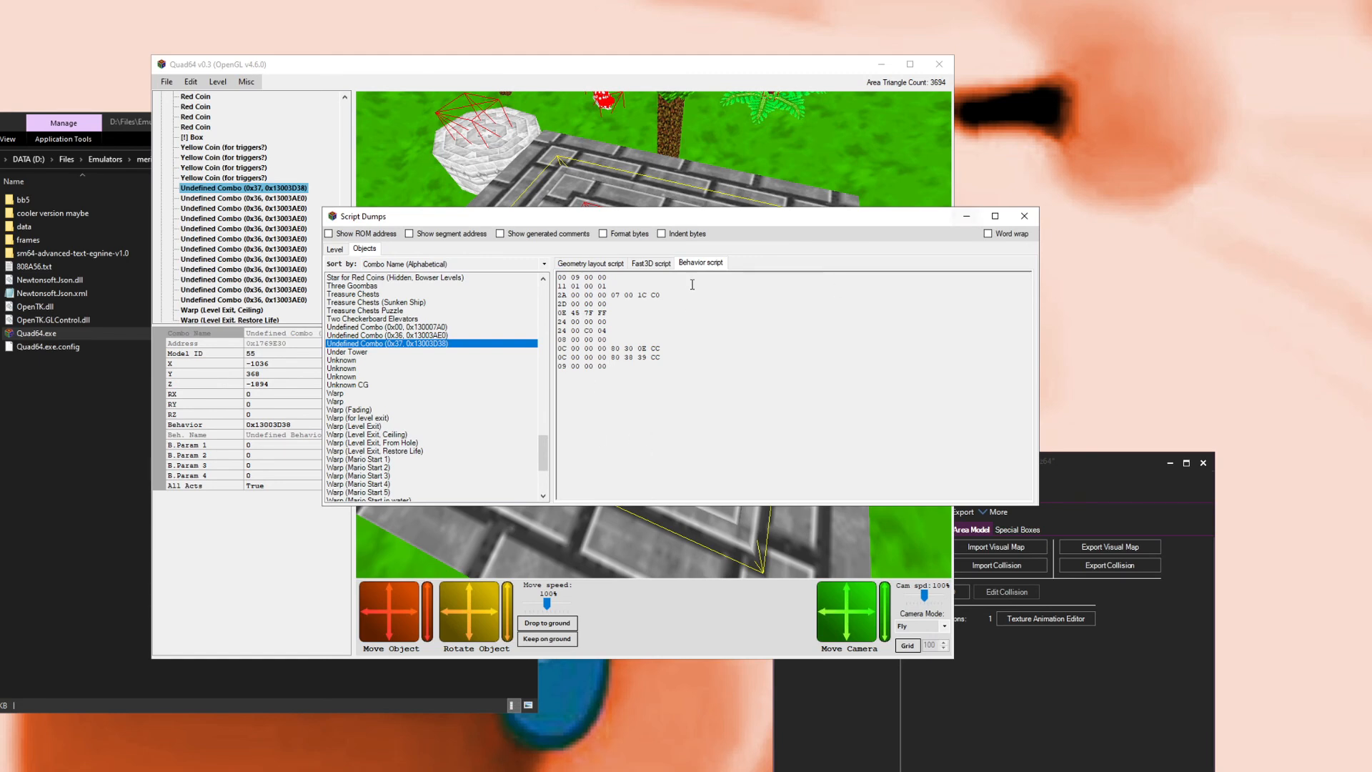
Step: Open the Global Behavior Bank in SM64 ROM Manager, view the script of the custom behavior bpx, and close it
left_click(836, 689)
left_click(814, 479)
left_click(816, 480)
left_click(829, 482)
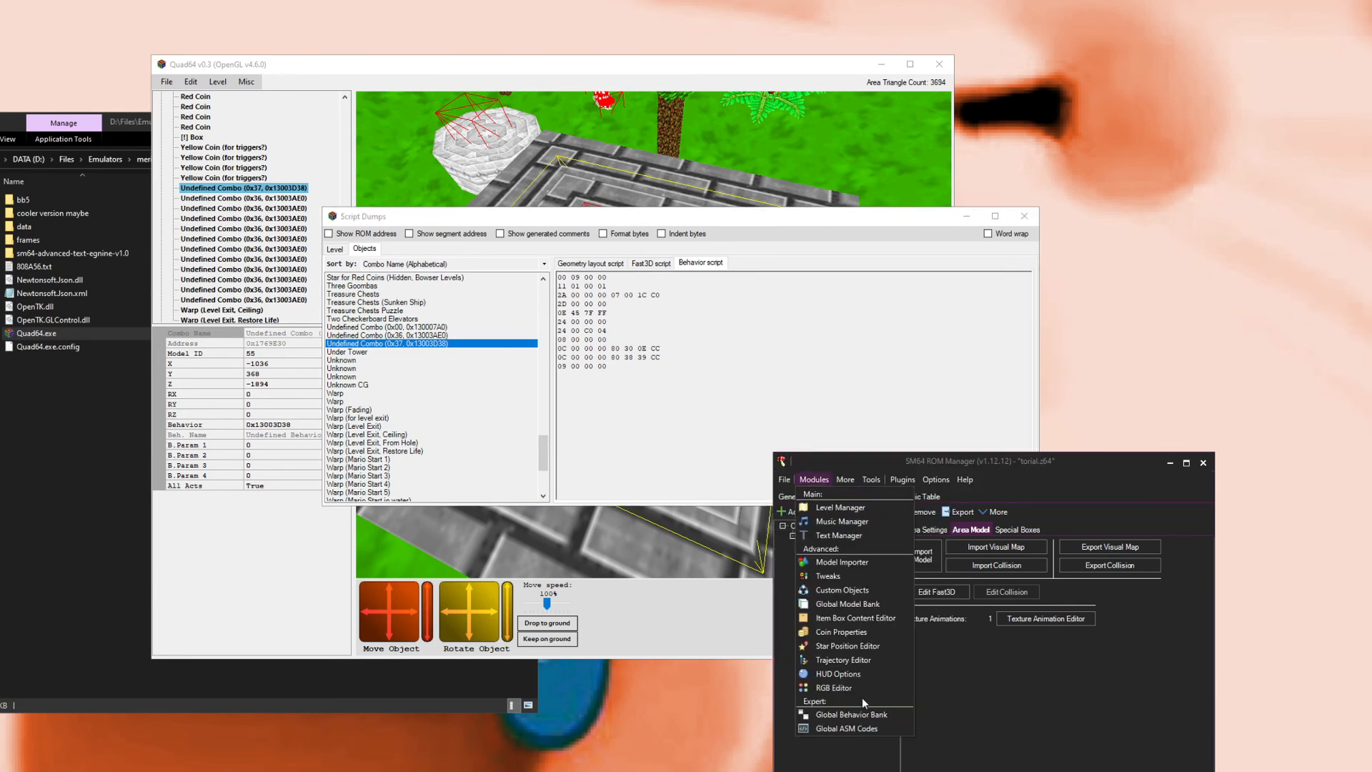
left_click(857, 714)
left_click(342, 351)
left_click(616, 322)
left_click(71, 348)
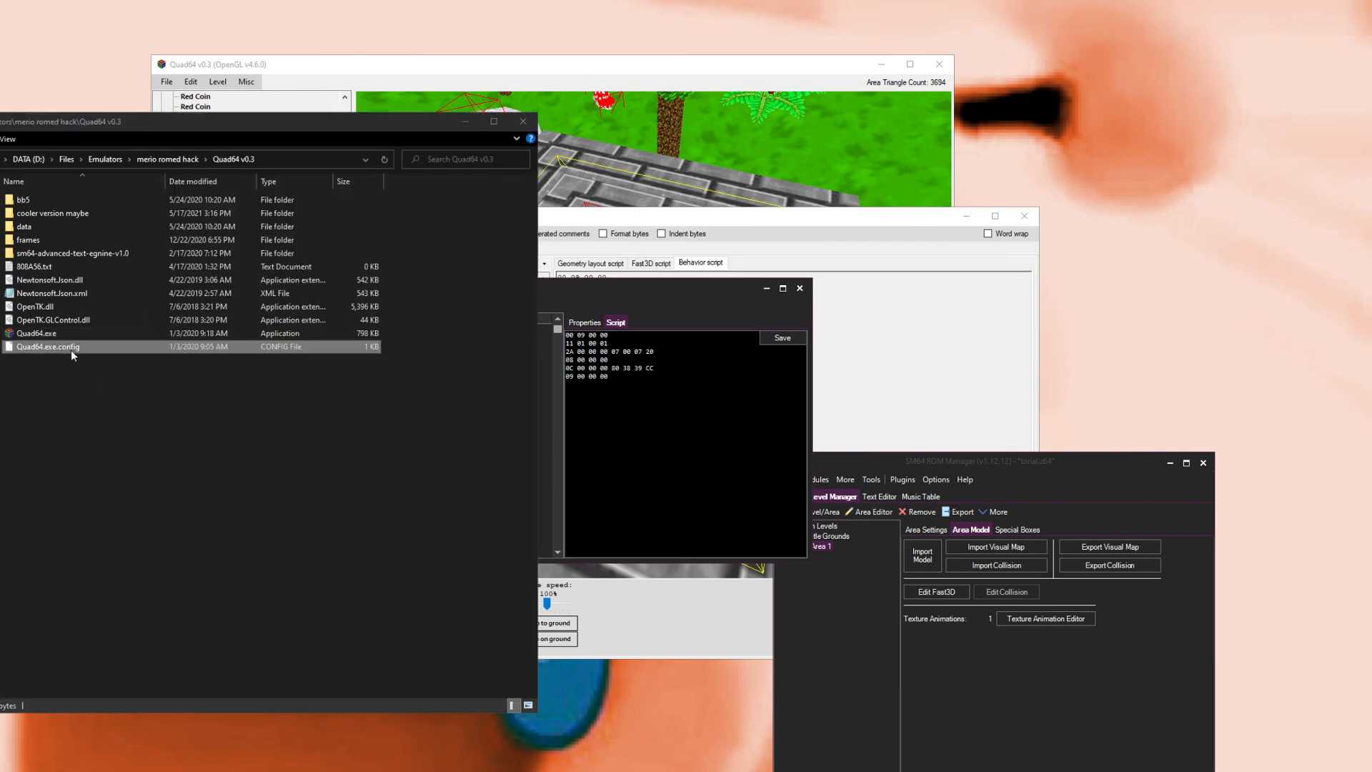
left_click_drag(71, 348, 602, 339)
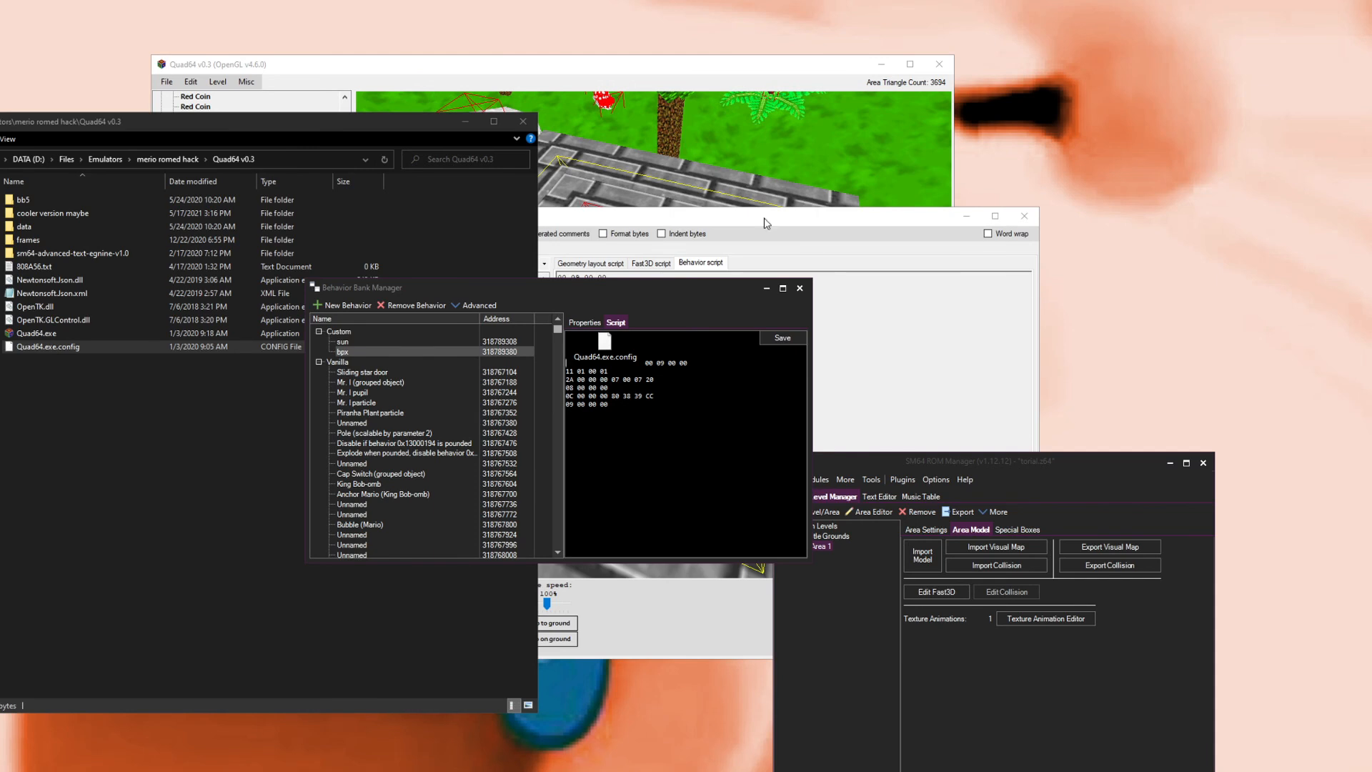
left_click(799, 288)
Step: Re-enable indent bytes, format bytes, generated comments, ROM and segment addresses in Script Dumps, then close it
left_click(768, 246)
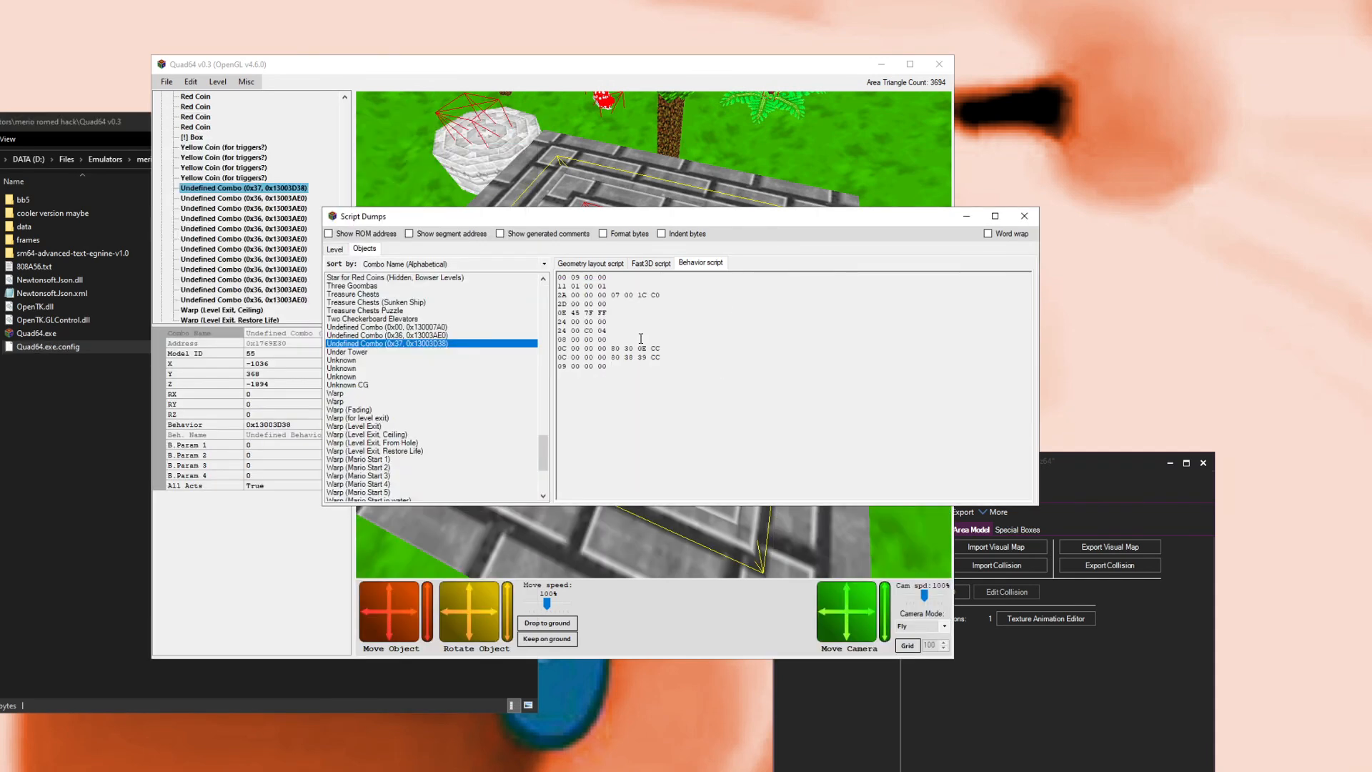
left_click(995, 216)
left_click(1293, 9)
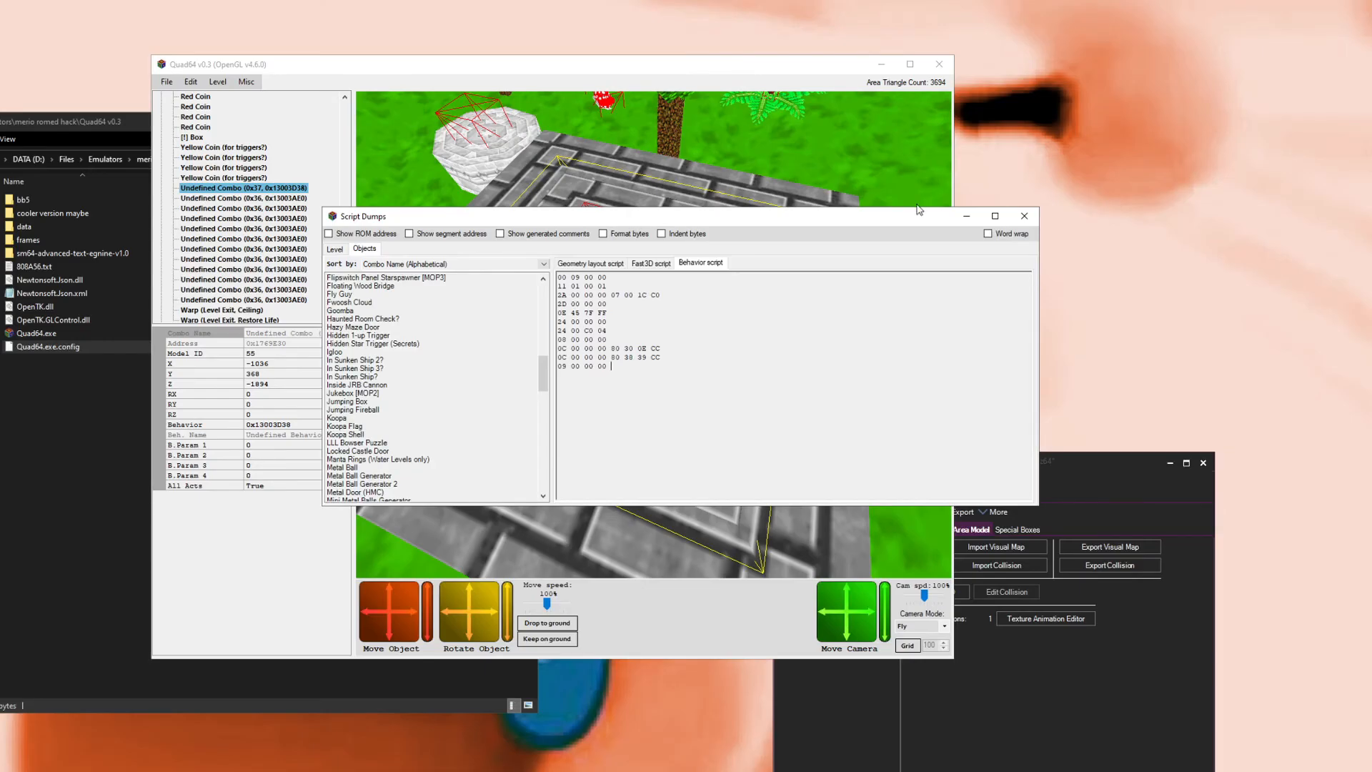
left_click(684, 235)
left_click(618, 236)
left_click(572, 235)
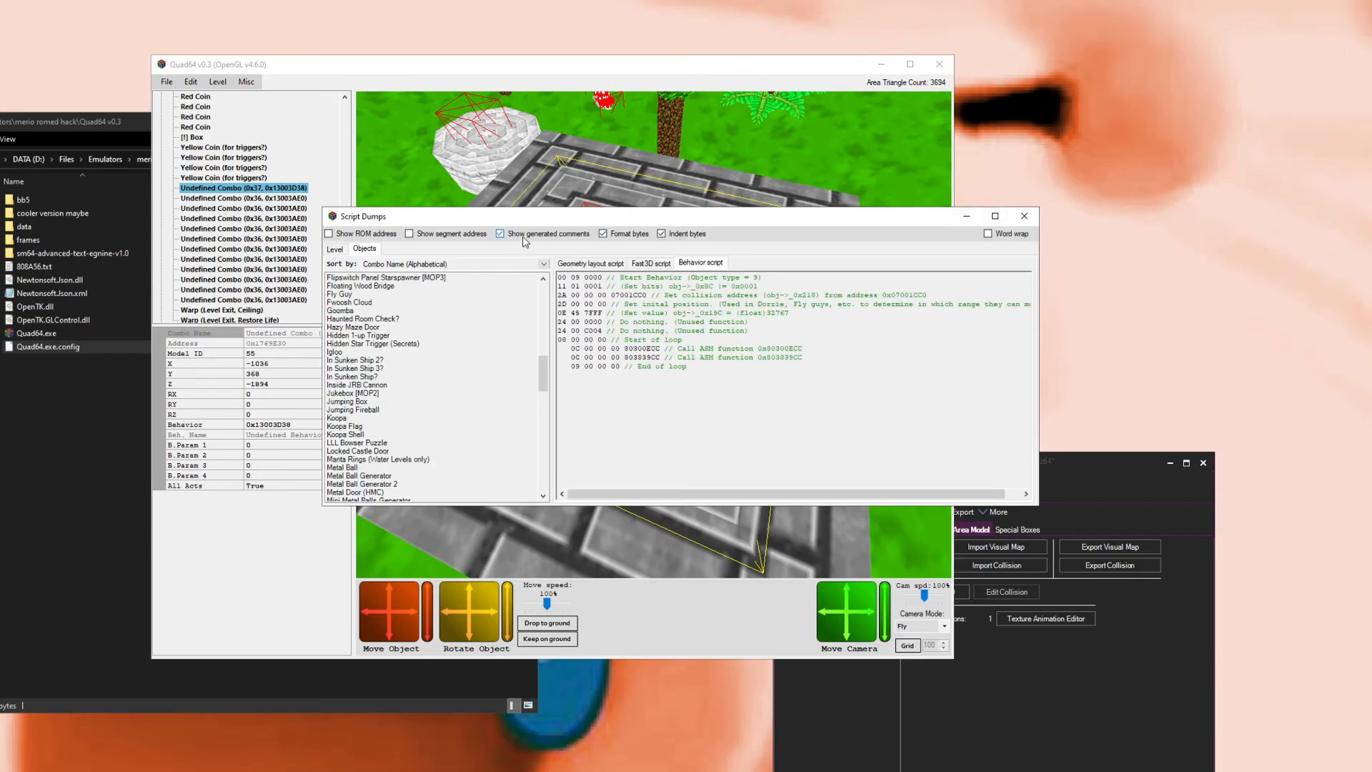
left_click(330, 234)
left_click(410, 234)
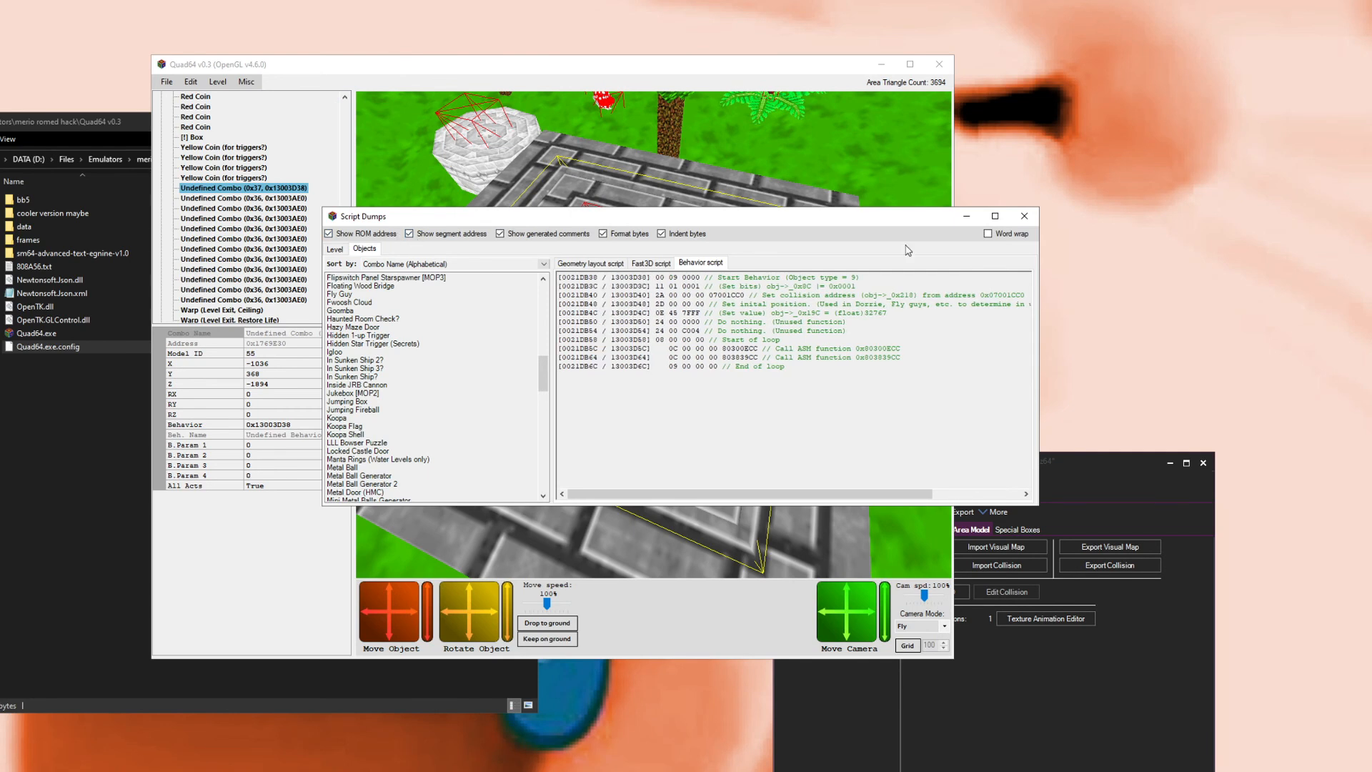
left_click(1024, 216)
Step: Orbit the level view and select an Undefined Combo (0x36, 0x13003AE0) object in the scene
left_click_drag(843, 233, 557, 139)
scroll(515, 43, "down", 5)
scroll(620, 35, "up", 10)
right_click(570, 189)
scroll(529, 204, "down", 10)
left_click_drag(572, 192, 731, 292)
scroll(500, 232, "down", 10)
scroll(715, 290, "up", 5)
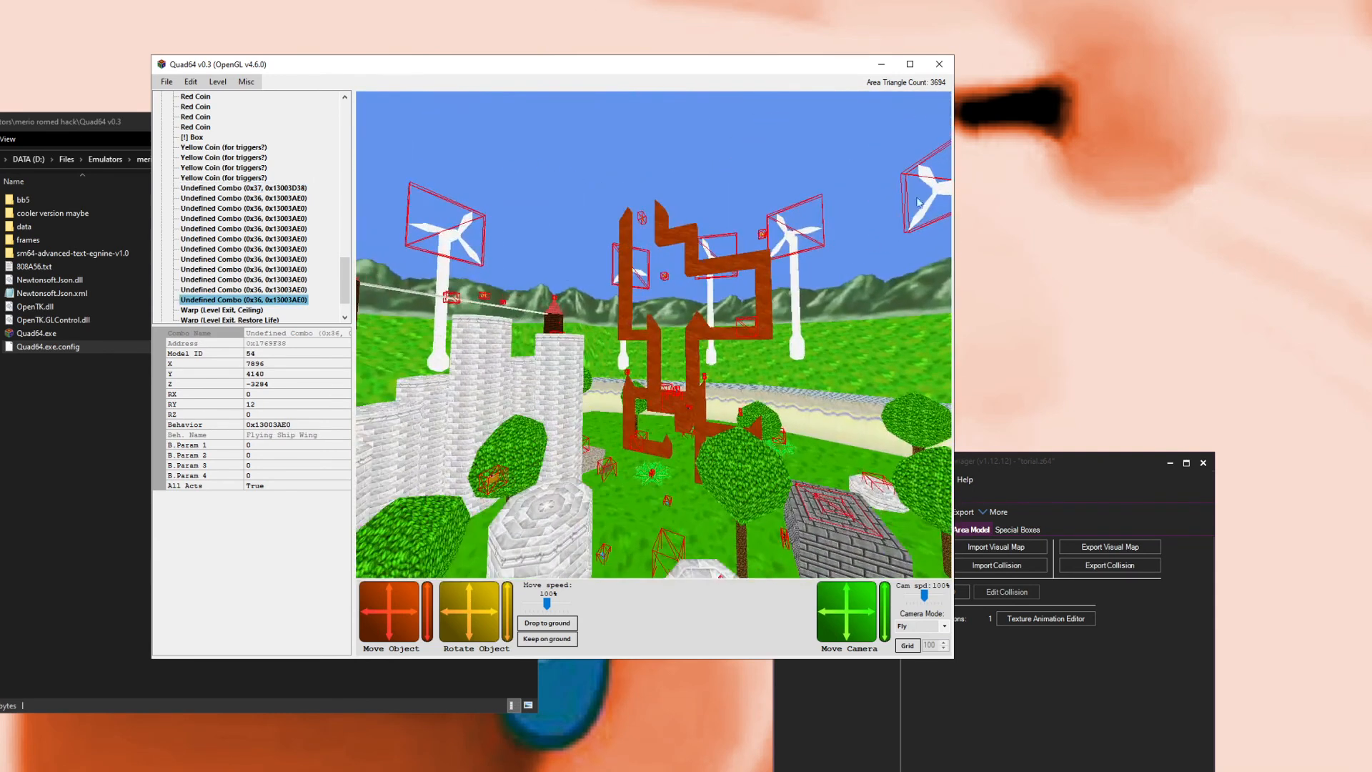
Step: Close Quad64 and look over the Castle Grounds area of torial.z64 in the Area Editor, then close it
left_click(939, 64)
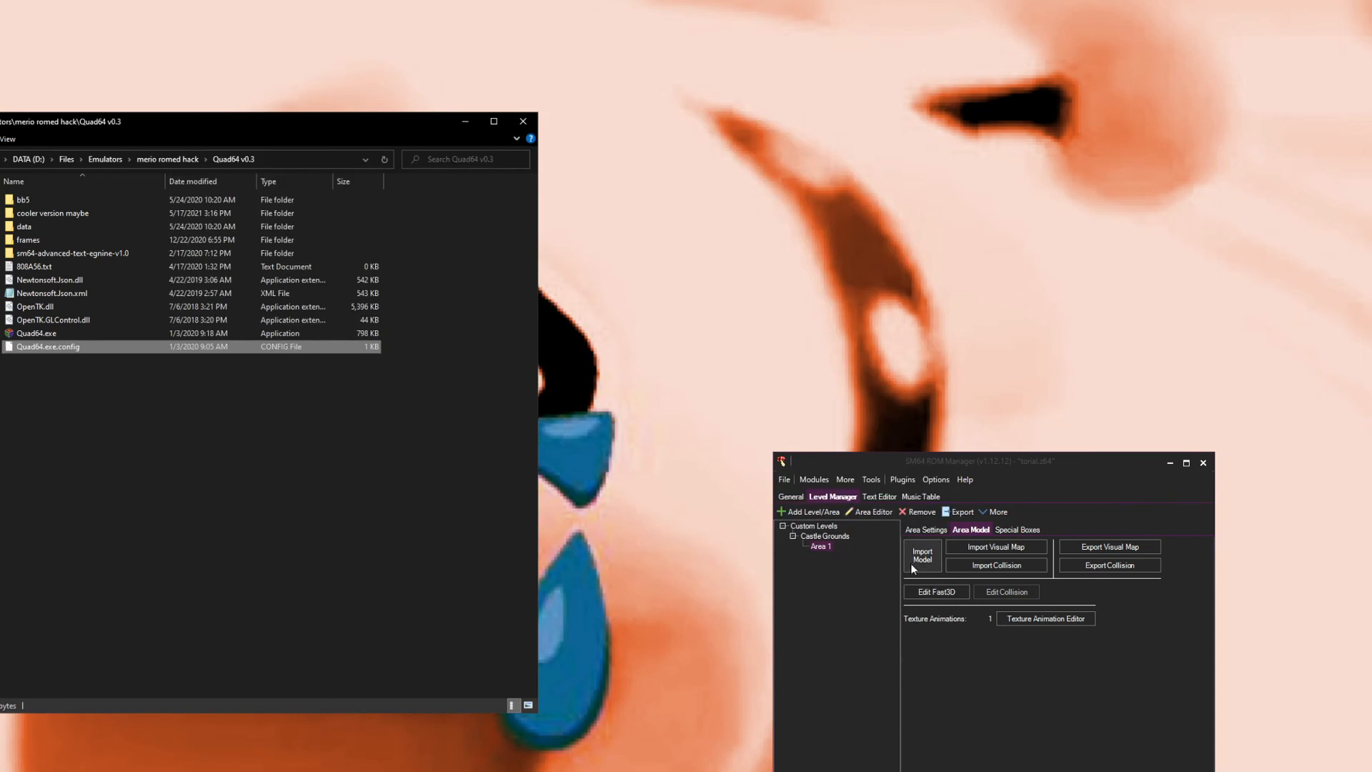
left_click(870, 511)
left_click_drag(547, 361, 319, 410)
scroll(645, 397, "down", 5)
left_click_drag(645, 402, 493, 295)
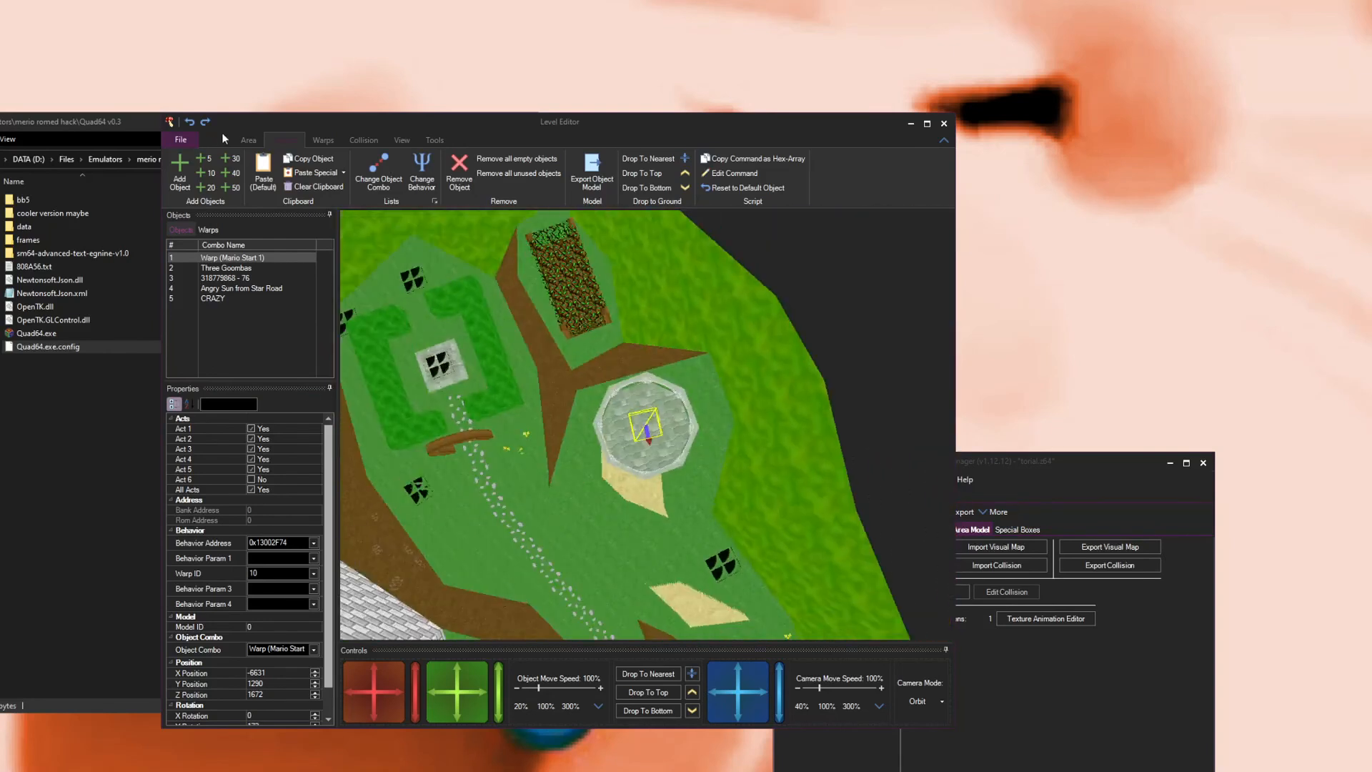
left_click(944, 123)
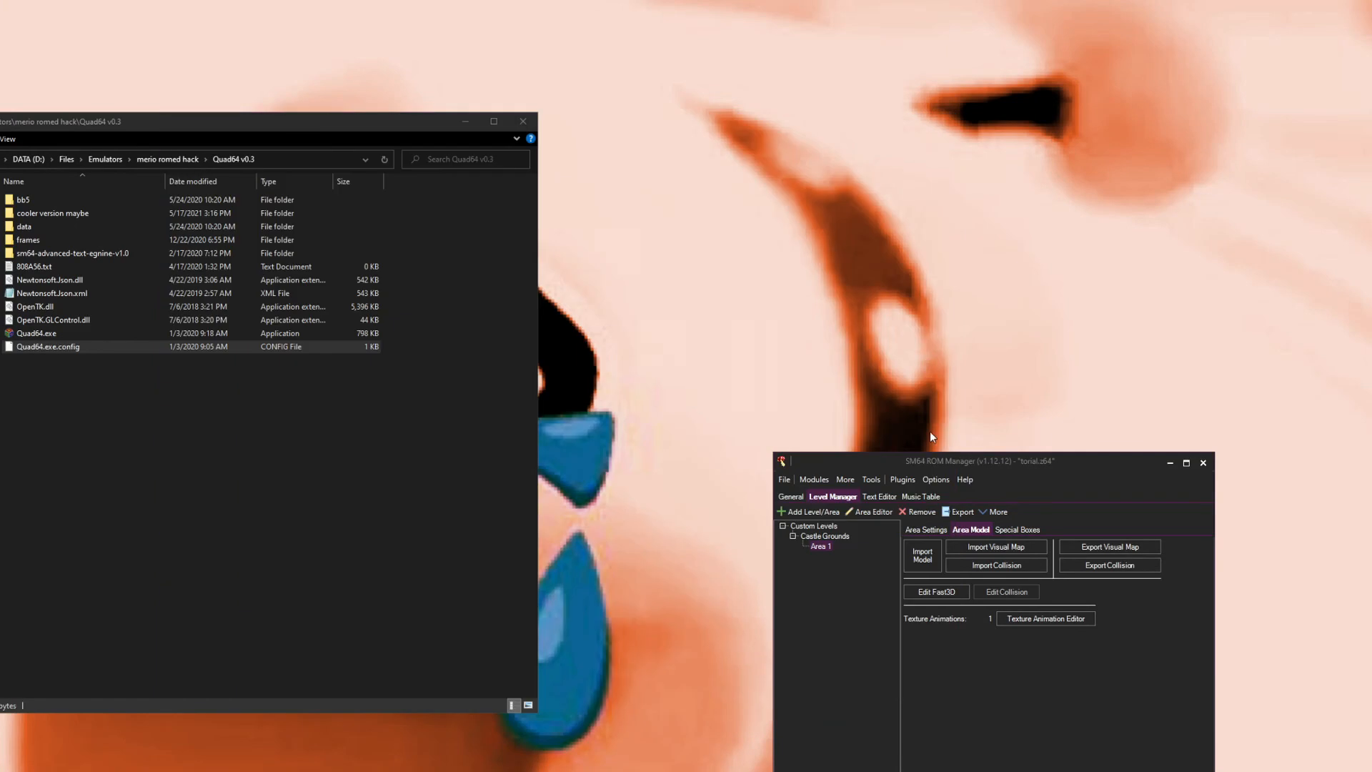
Step: Browse srr.z64's custom levels and inspect the 073 - wood log entry in the Global Model Bank
left_click(799, 499)
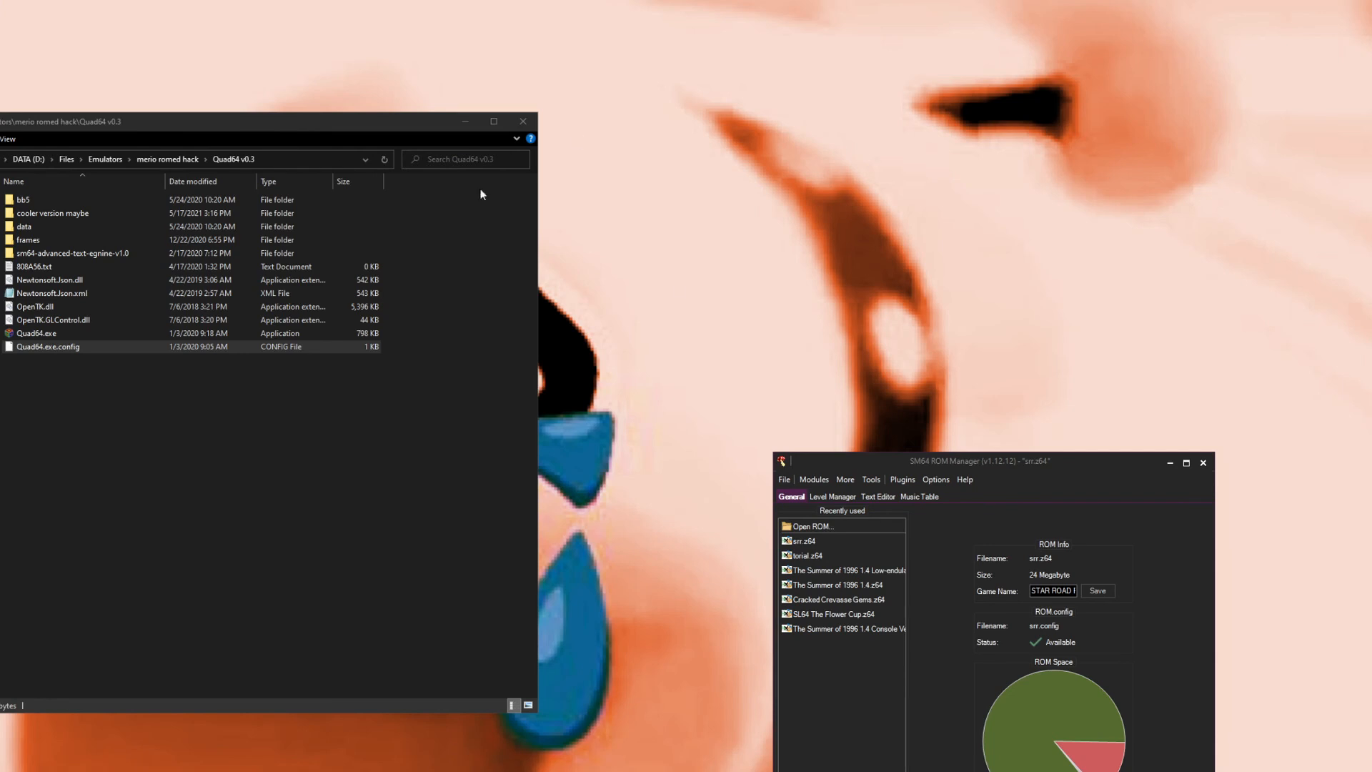
left_click(829, 498)
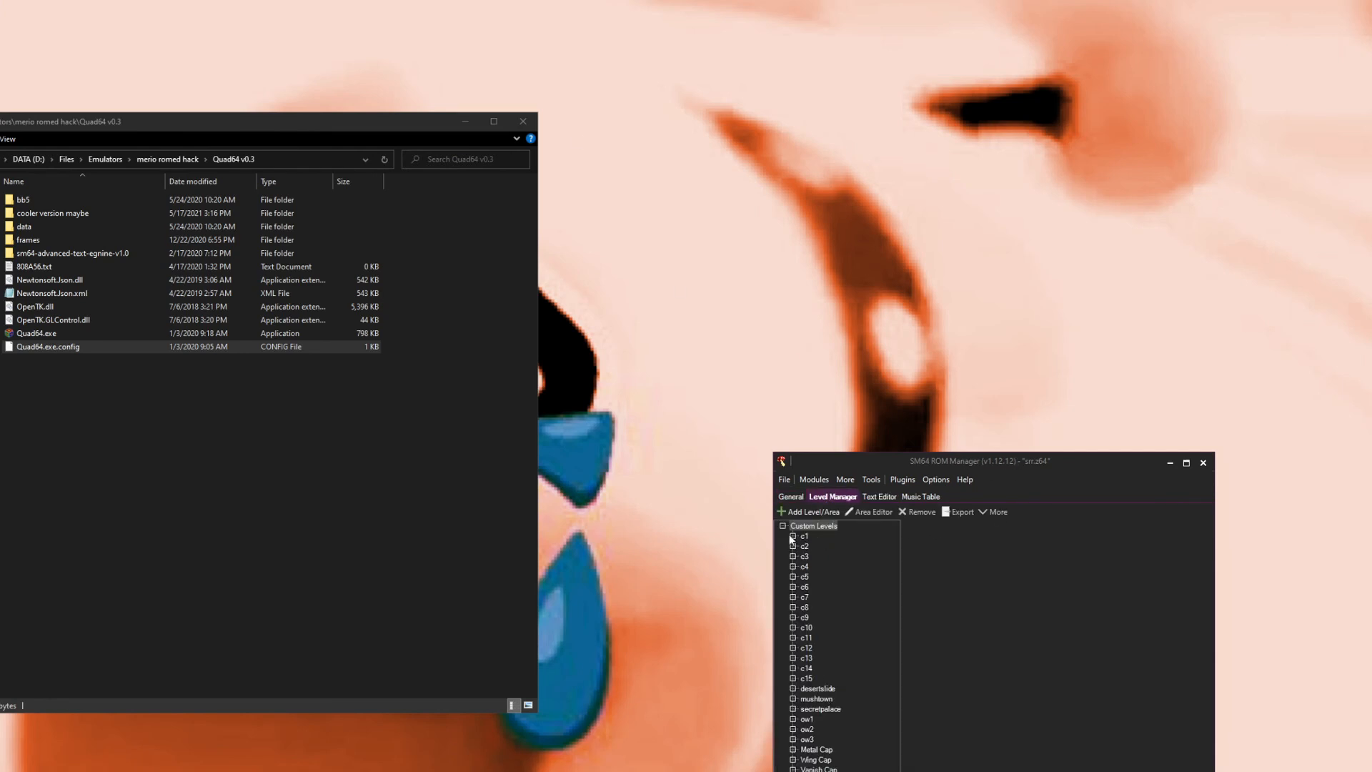
left_click(814, 480)
left_click(840, 604)
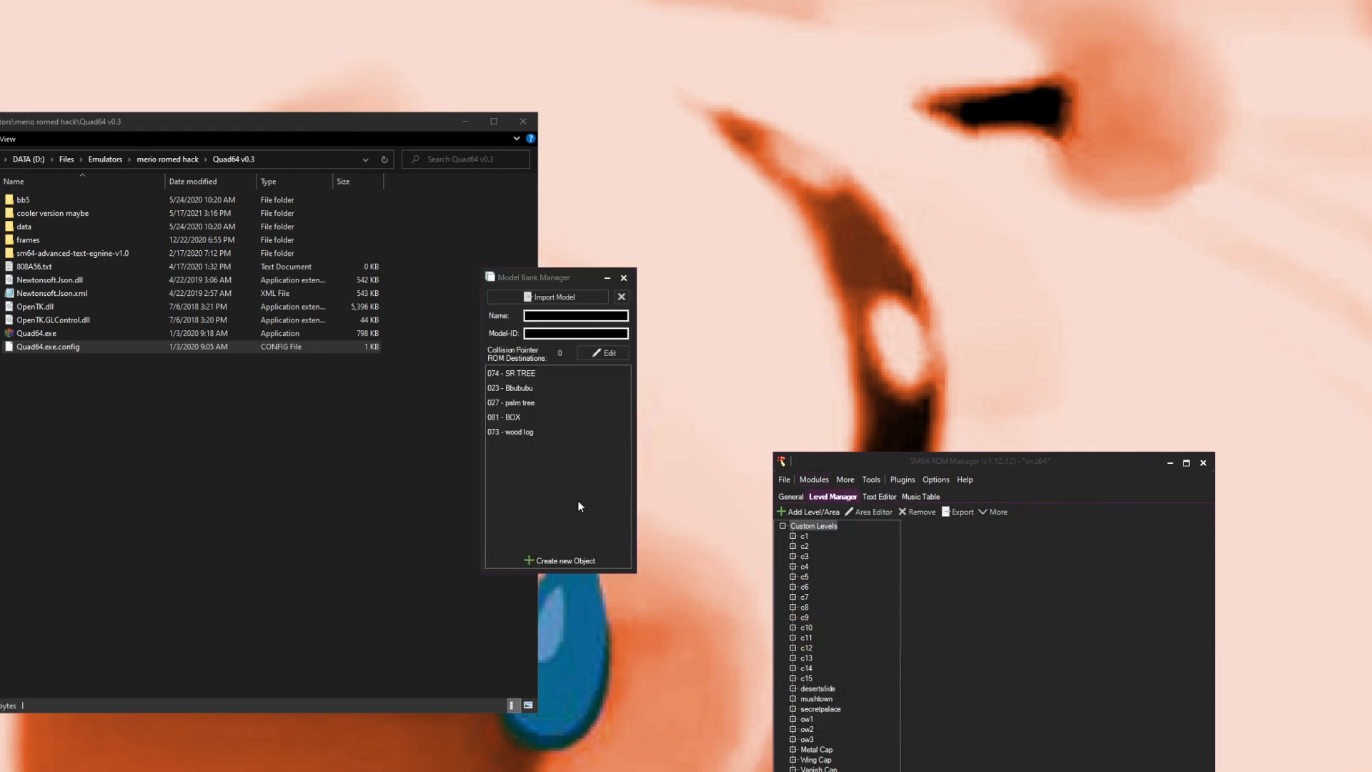
left_click(519, 433)
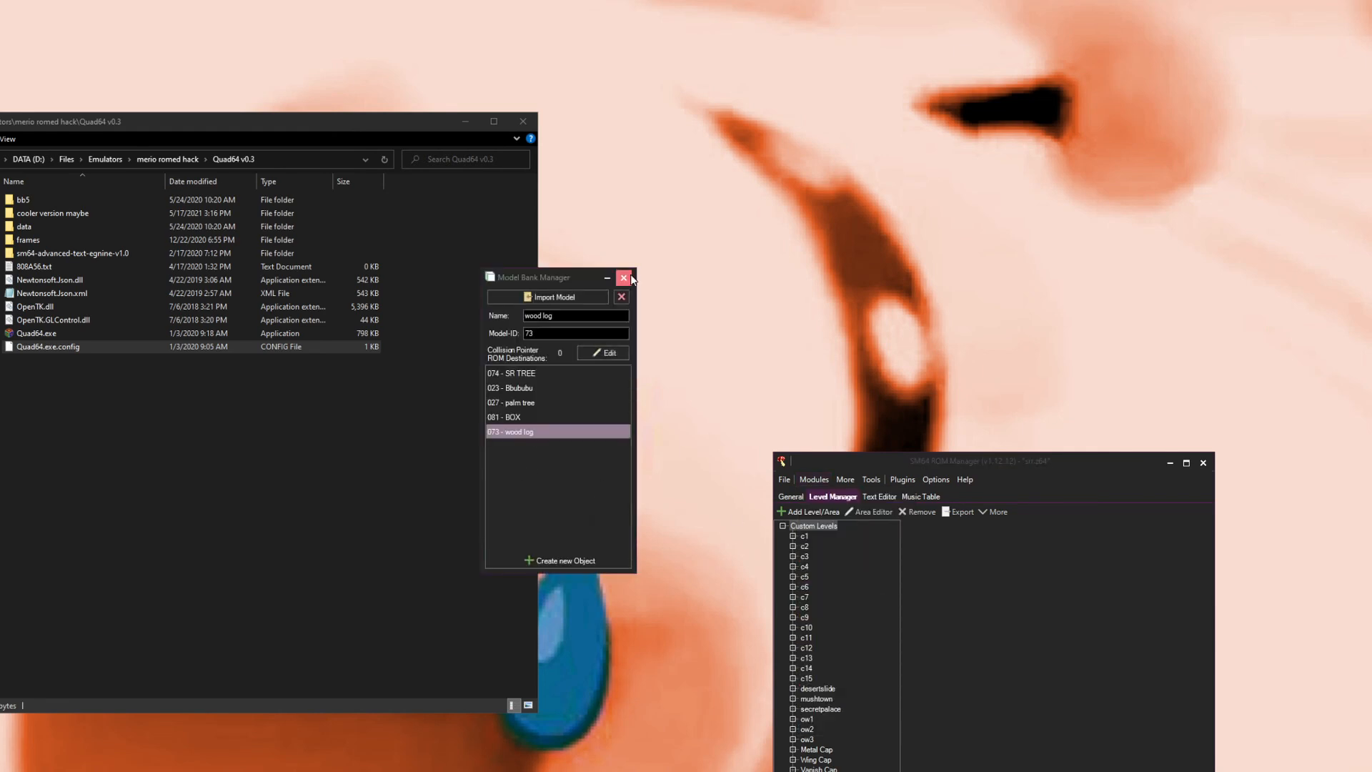
left_click(623, 277)
Step: Inspect the local model objects of custom level c1 in its object banks
left_click(805, 536)
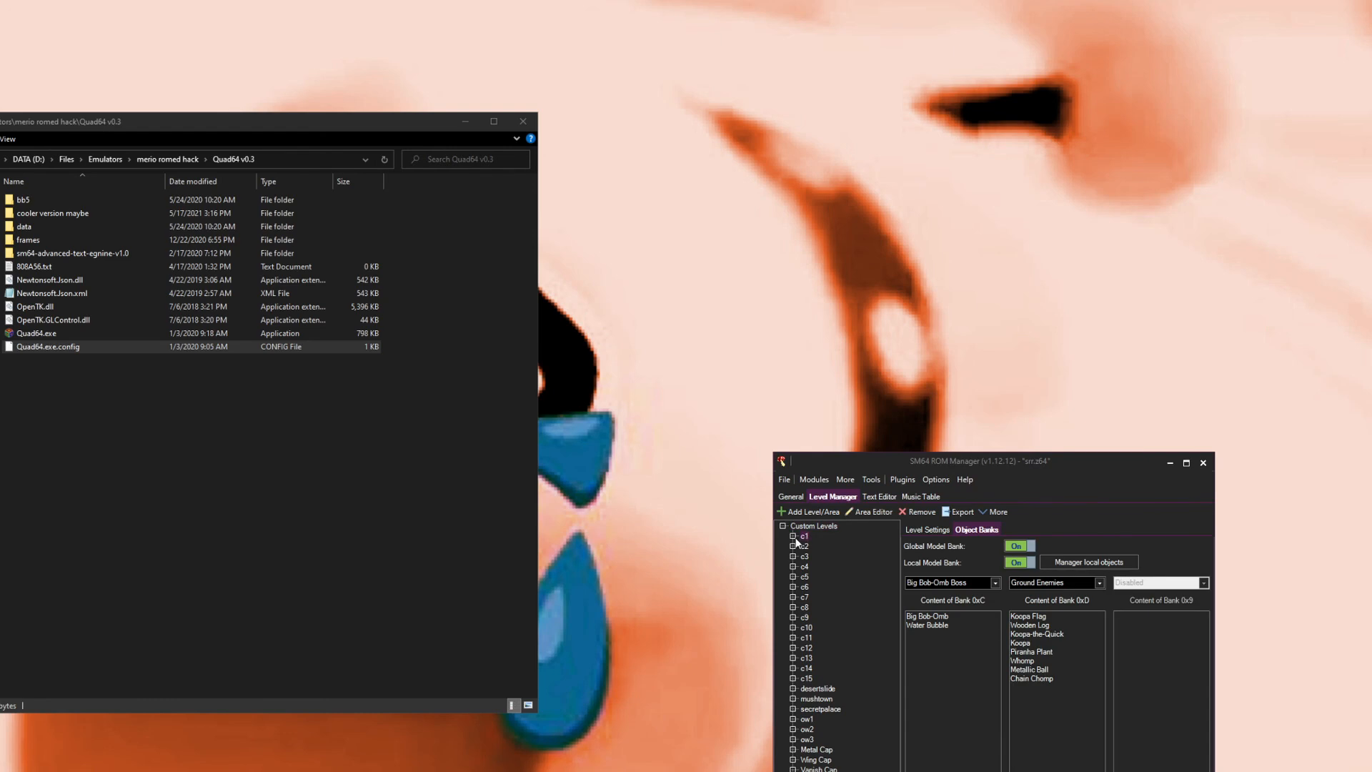
left_click(1093, 562)
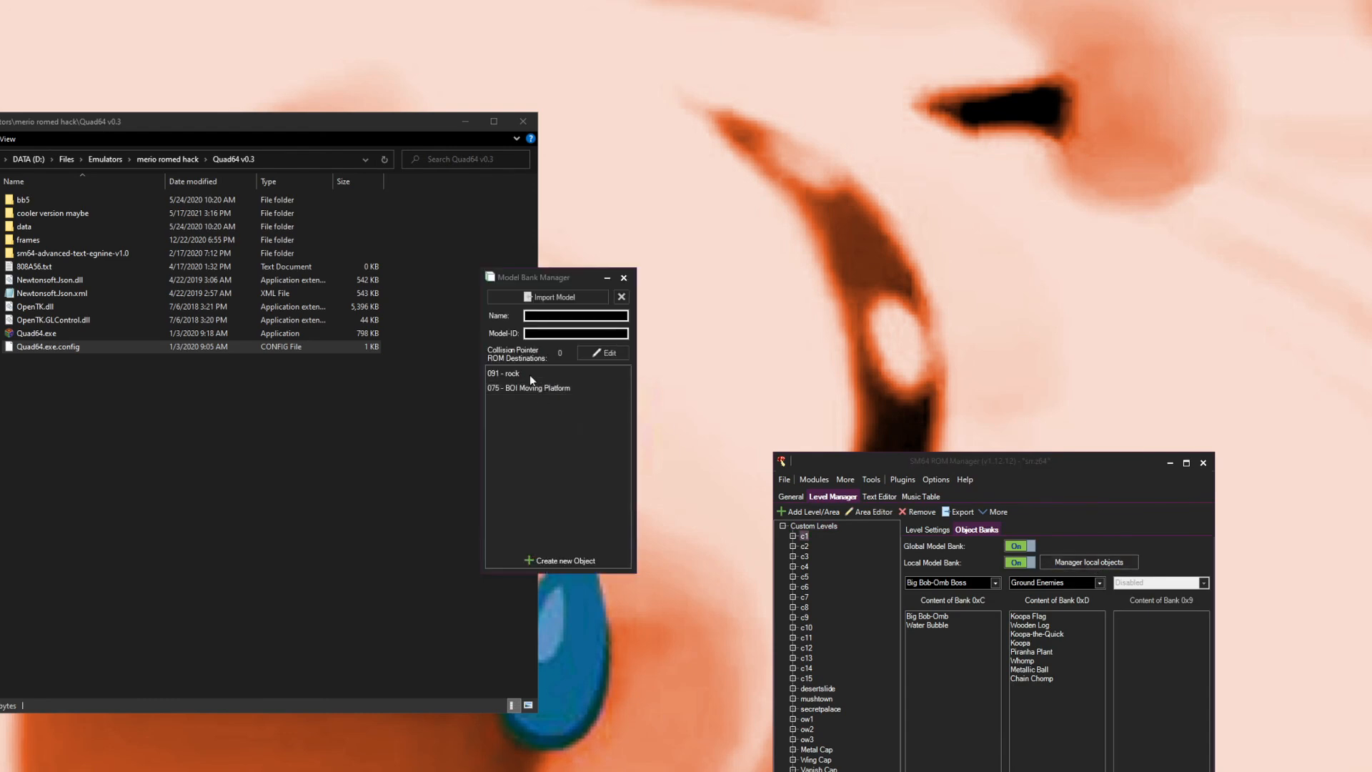
left_click(623, 277)
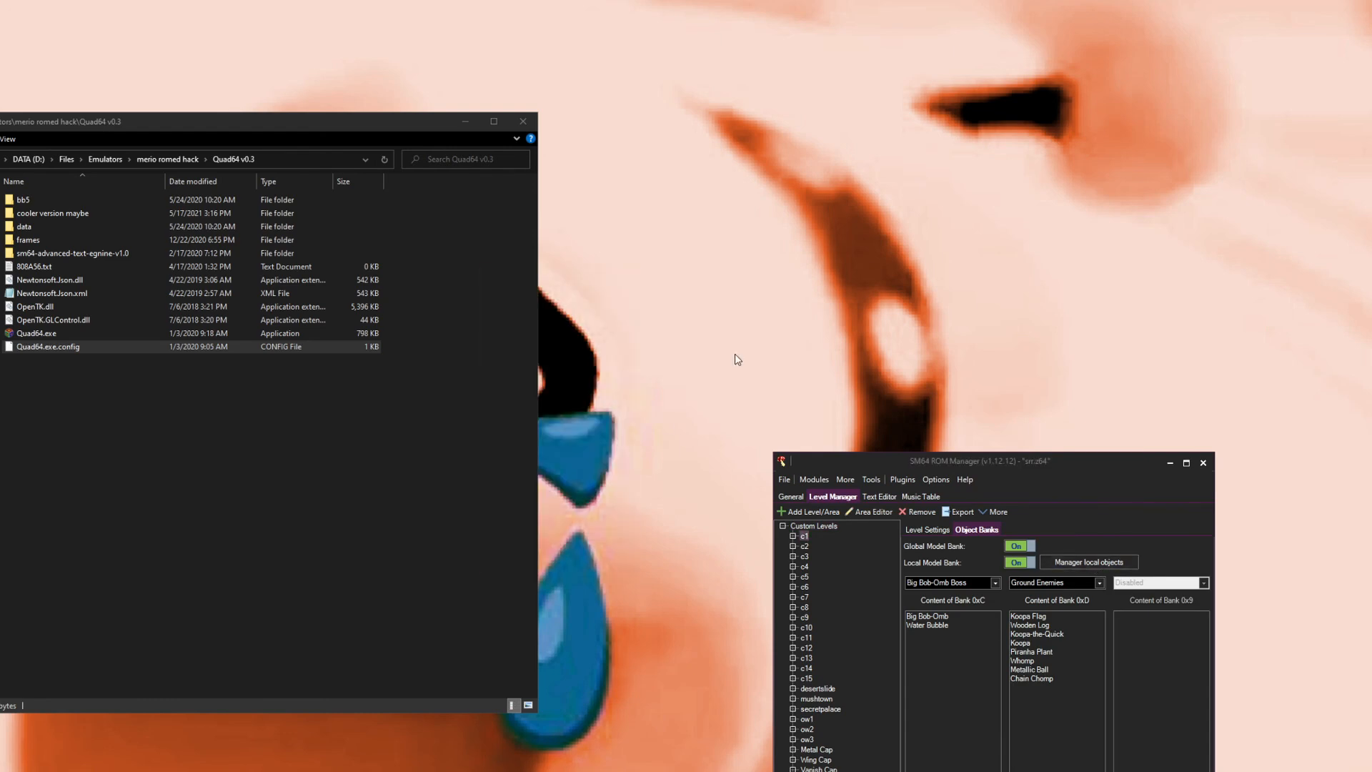
Step: Open the Custom Objects Database and inspect the BOI Moving Platform and Technical Object Patch entries, then close both windows
left_click(817, 478)
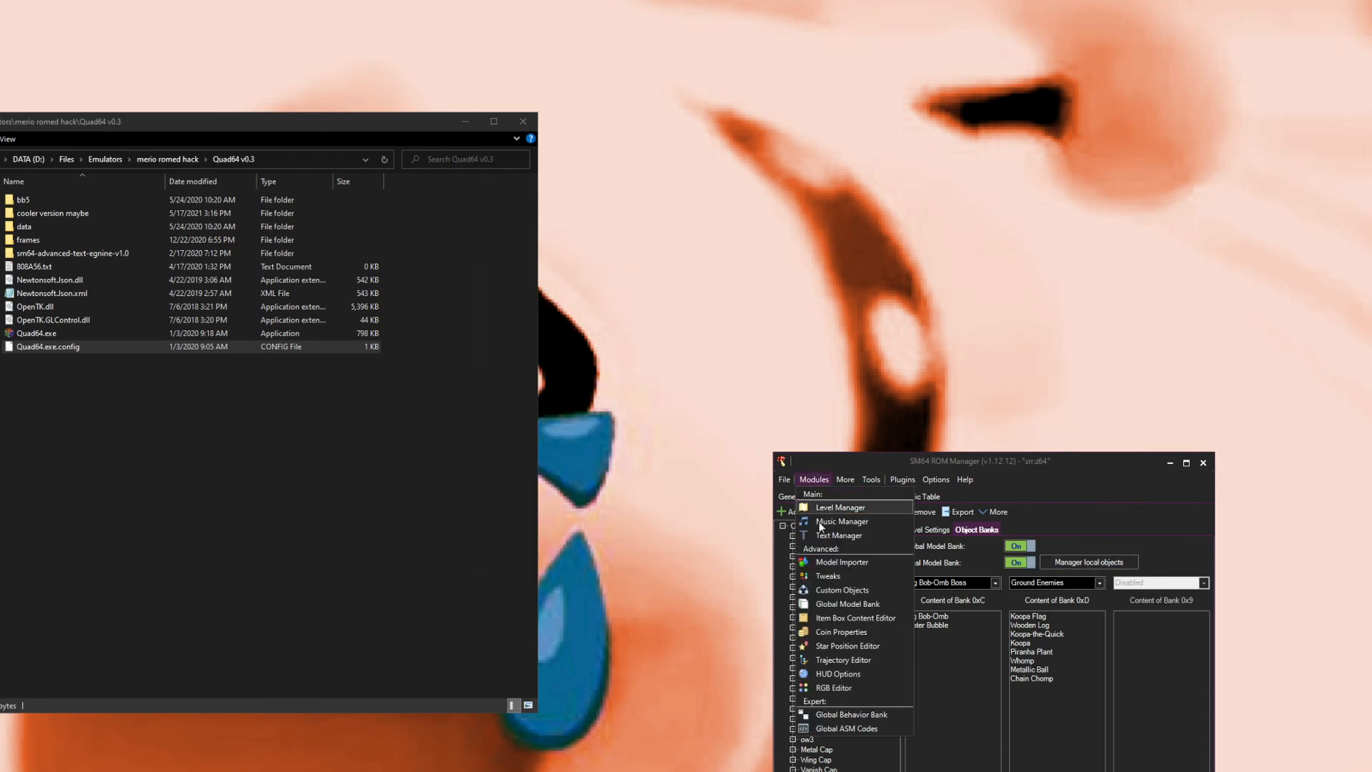
left_click(840, 590)
left_click(402, 305)
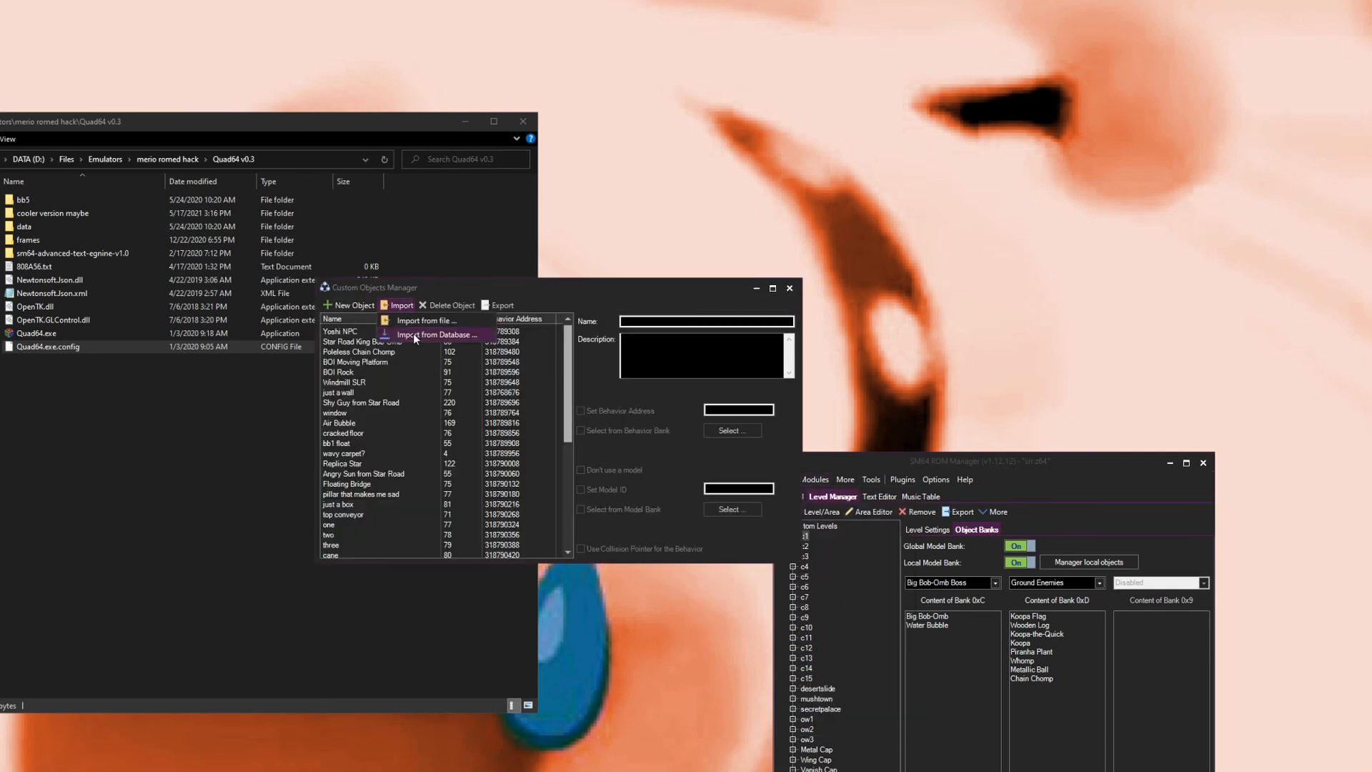
left_click(413, 333)
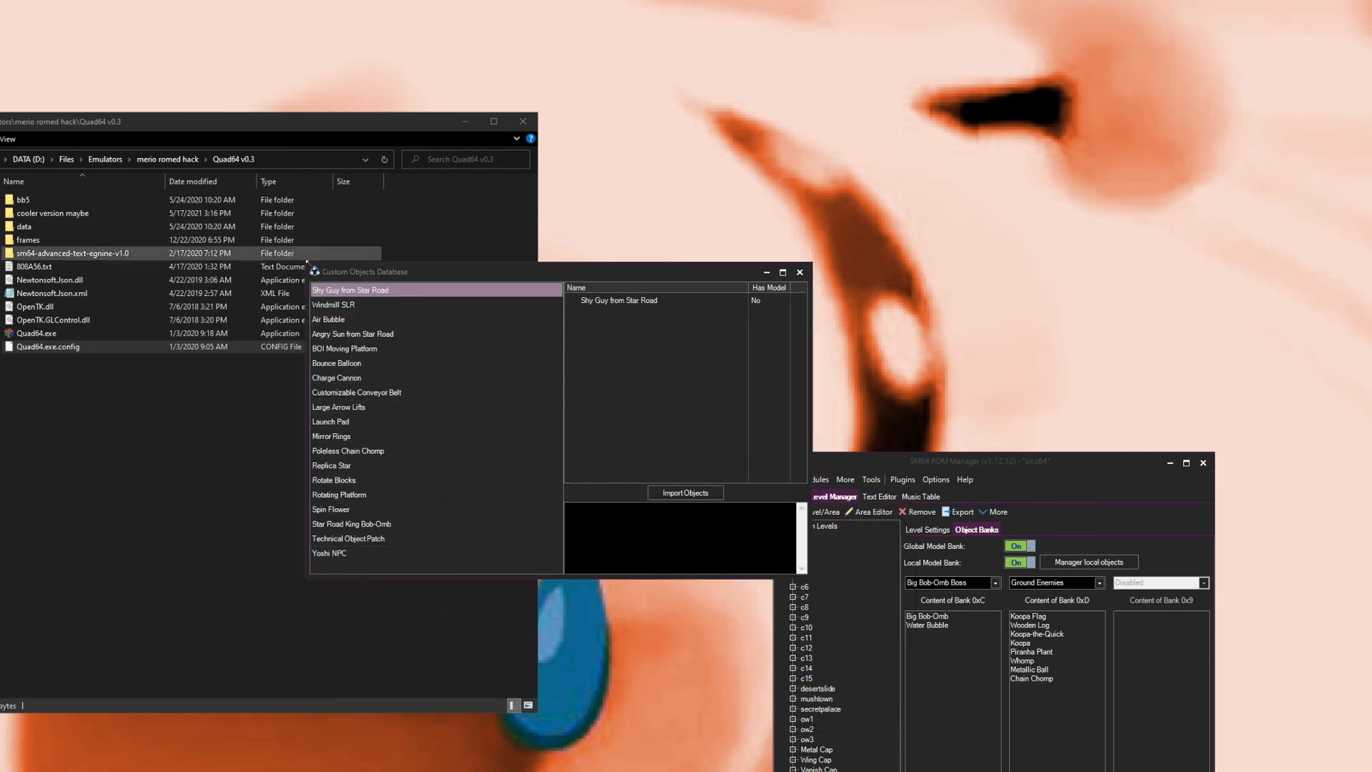
left_click(406, 348)
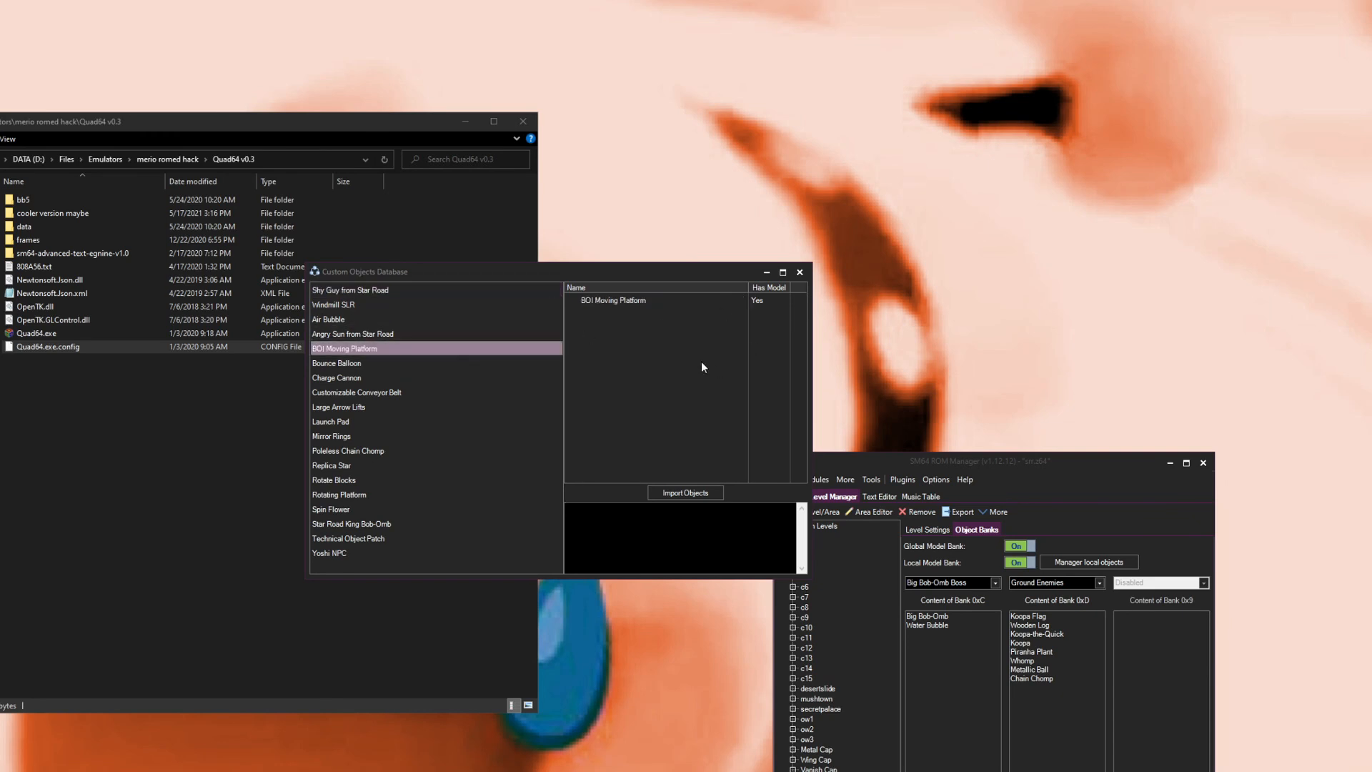
left_click(426, 538)
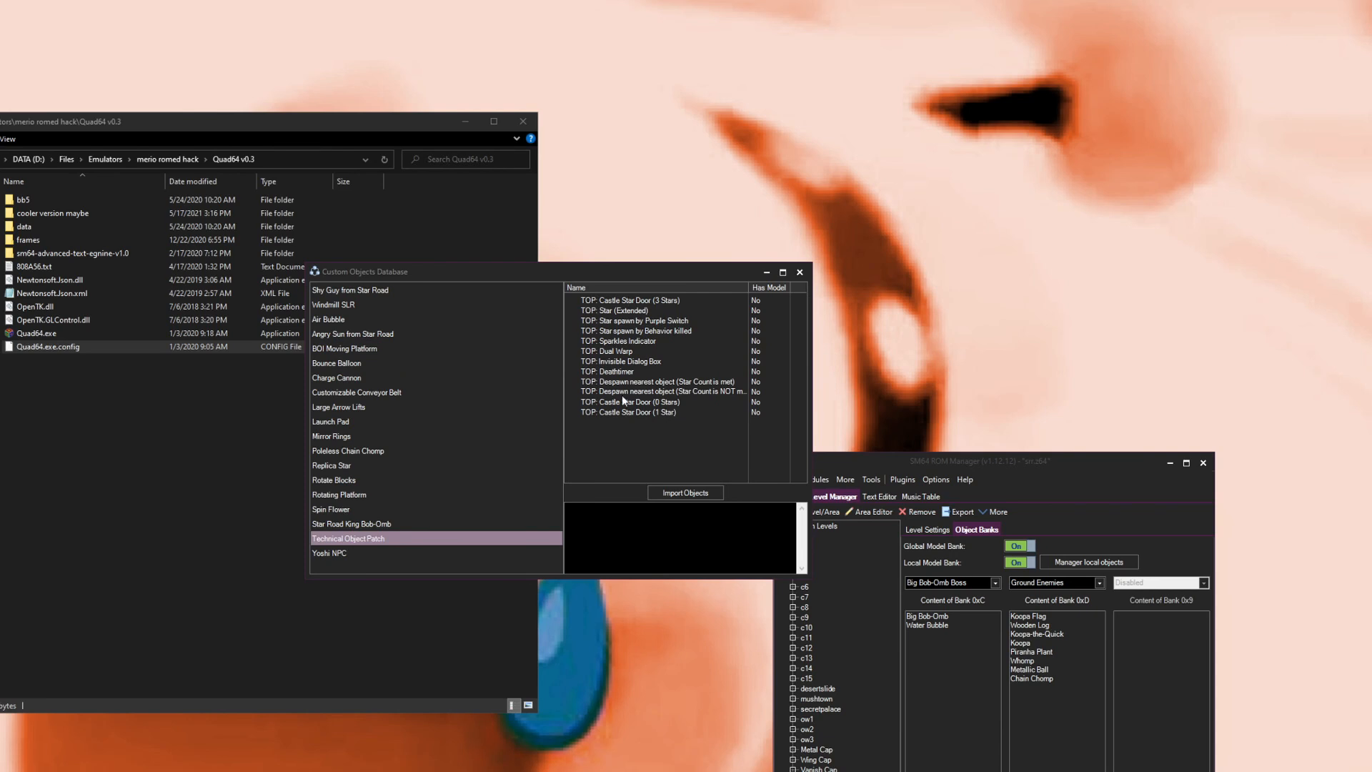
left_click_drag(815, 415, 964, 414)
left_click_drag(748, 288, 807, 289)
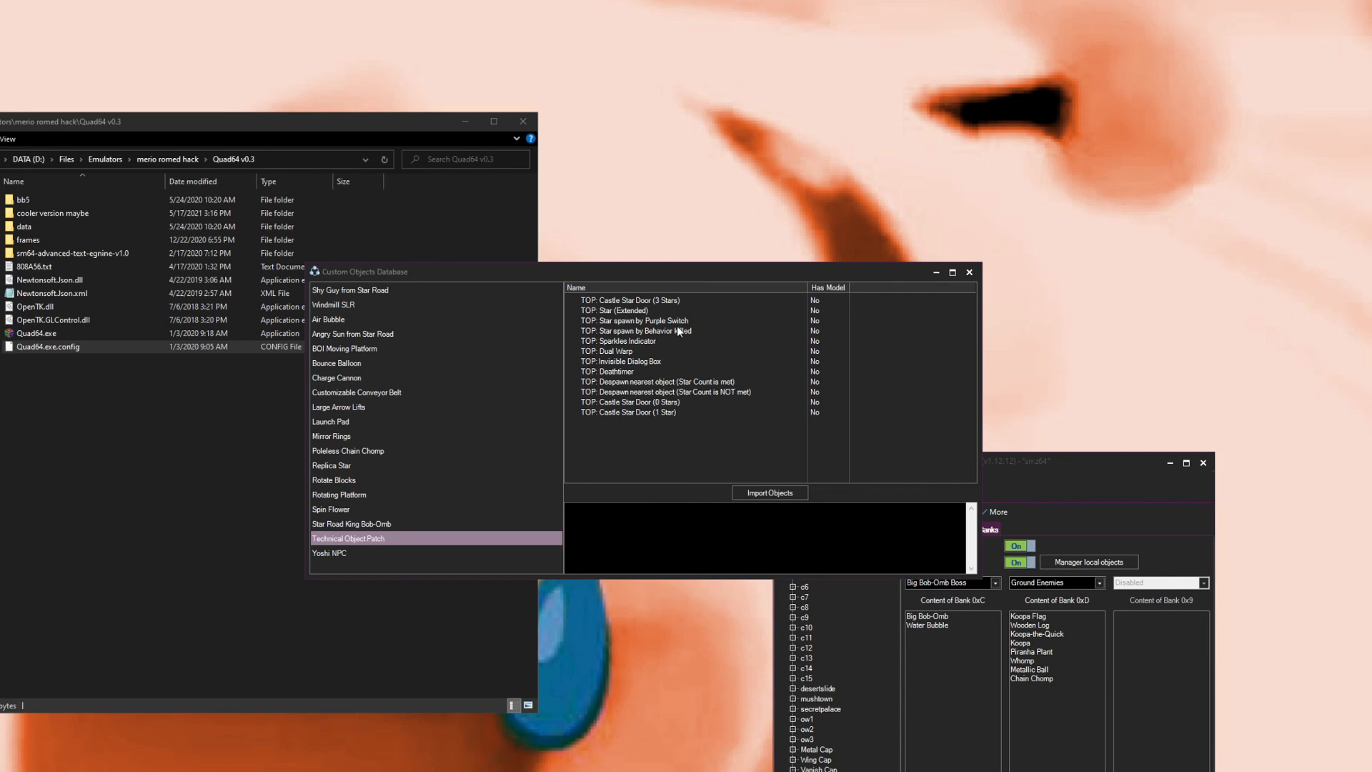
left_click(969, 273)
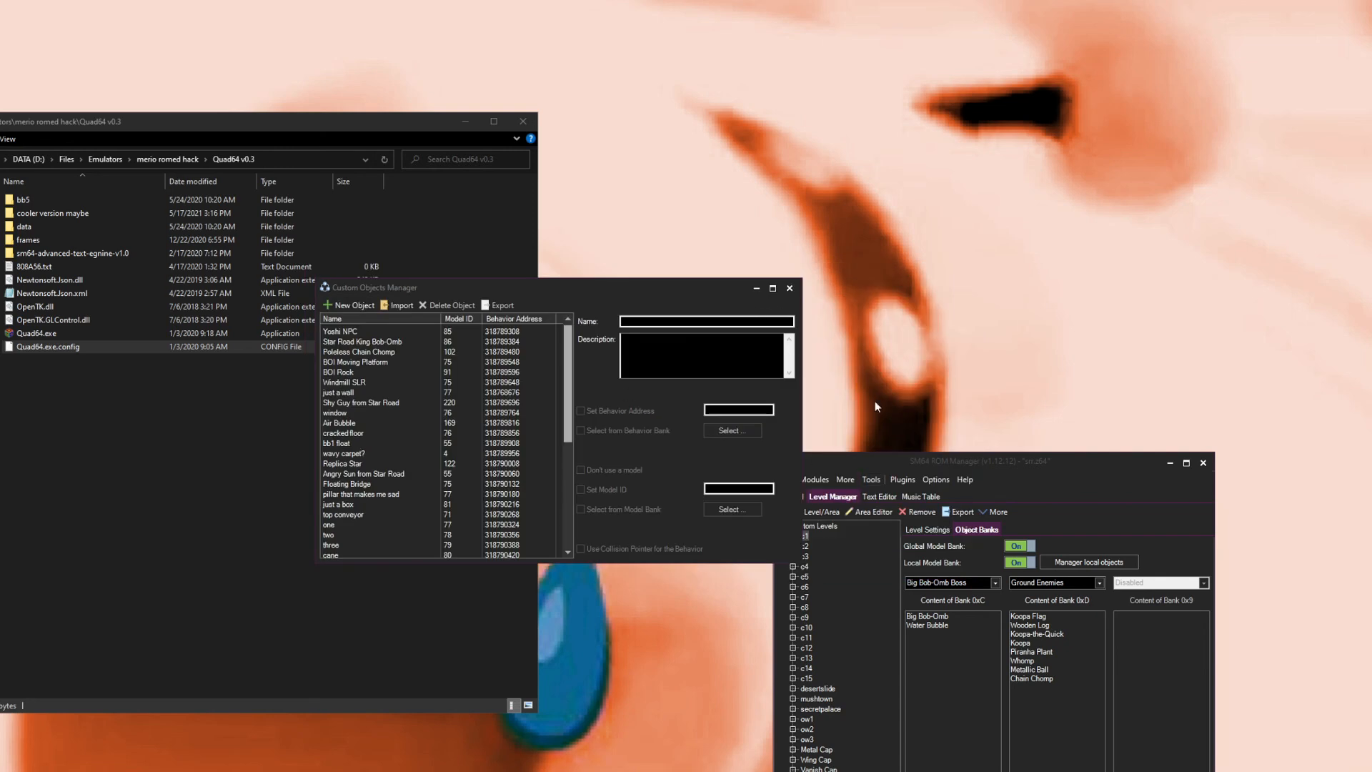
left_click(789, 288)
Step: Launch the ROM in Project64, adjust the emulator settings for a larger window, and start playing a save file
left_click(783, 480)
left_click(793, 524)
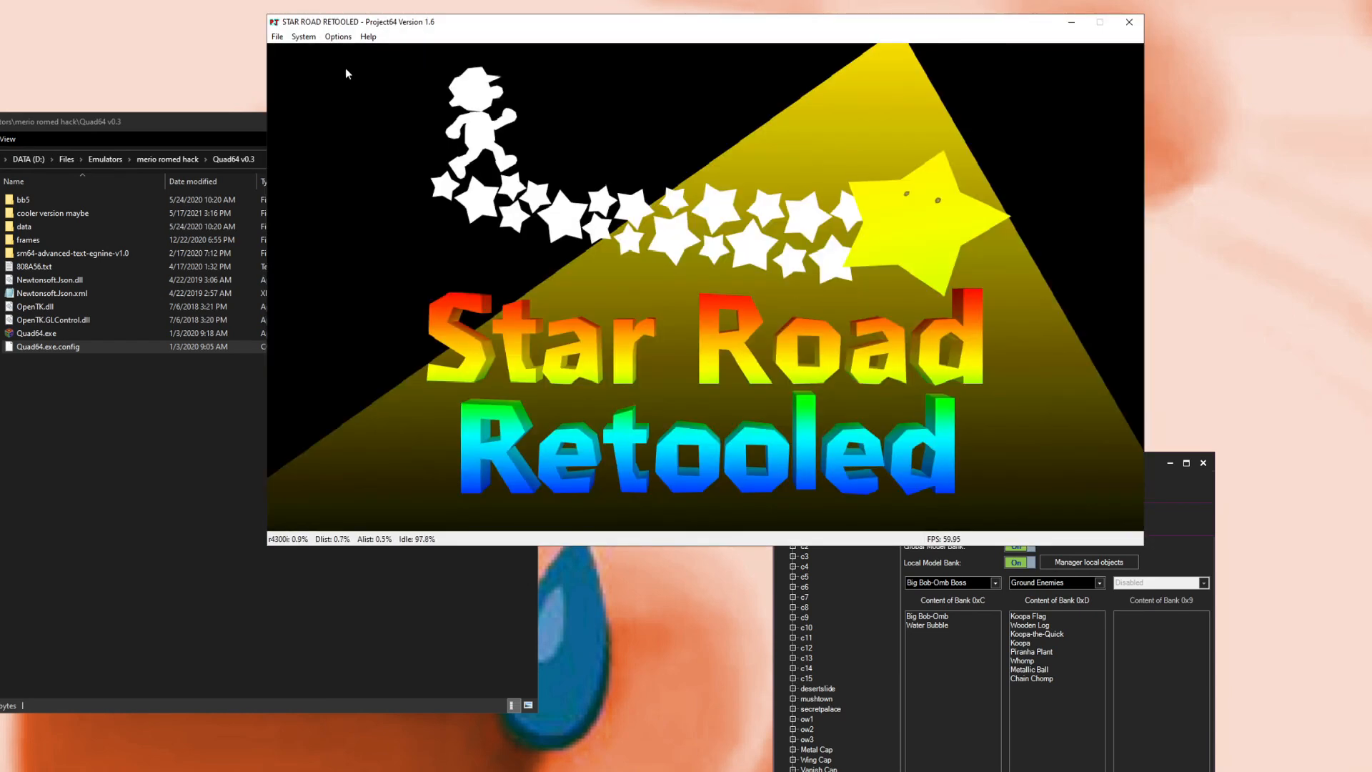
left_click(338, 37)
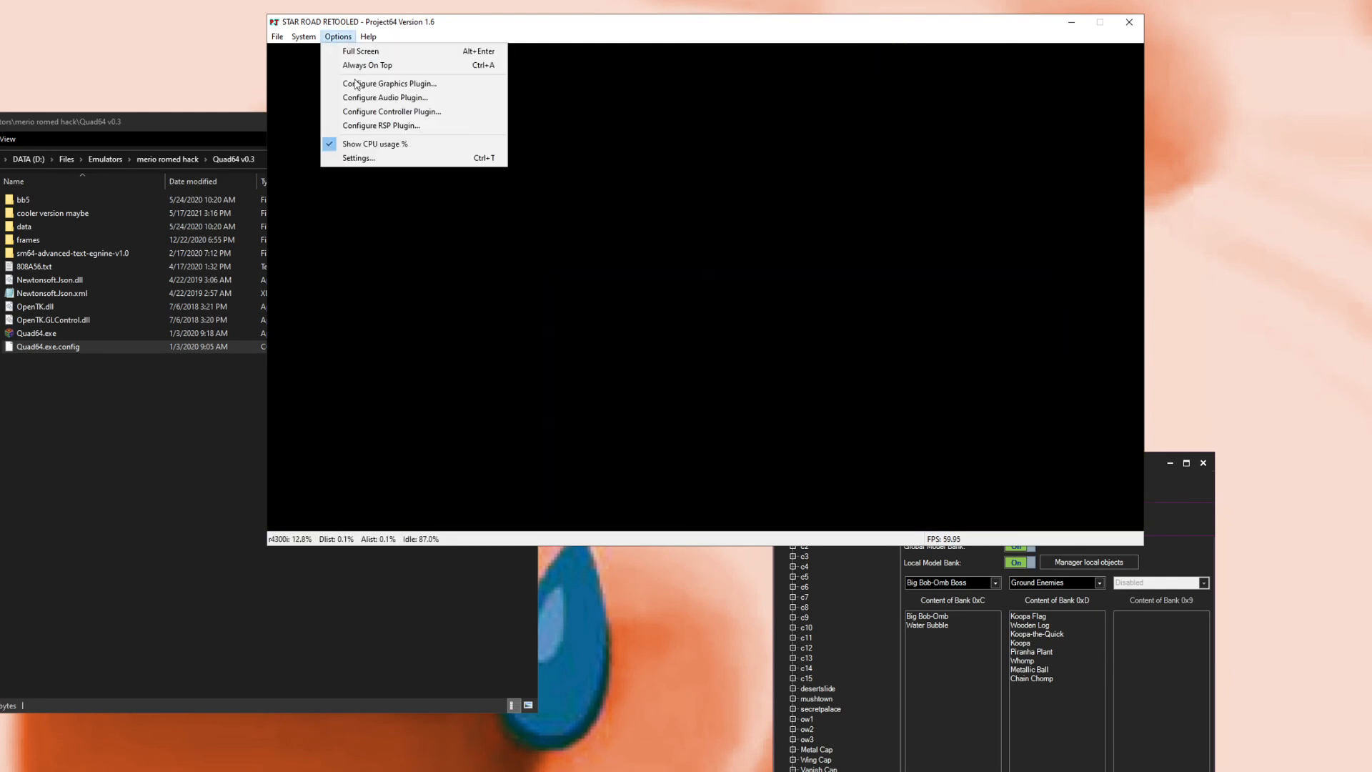
left_click(358, 158)
left_click(373, 119)
left_click(348, 164)
left_click(432, 297)
left_click(593, 482)
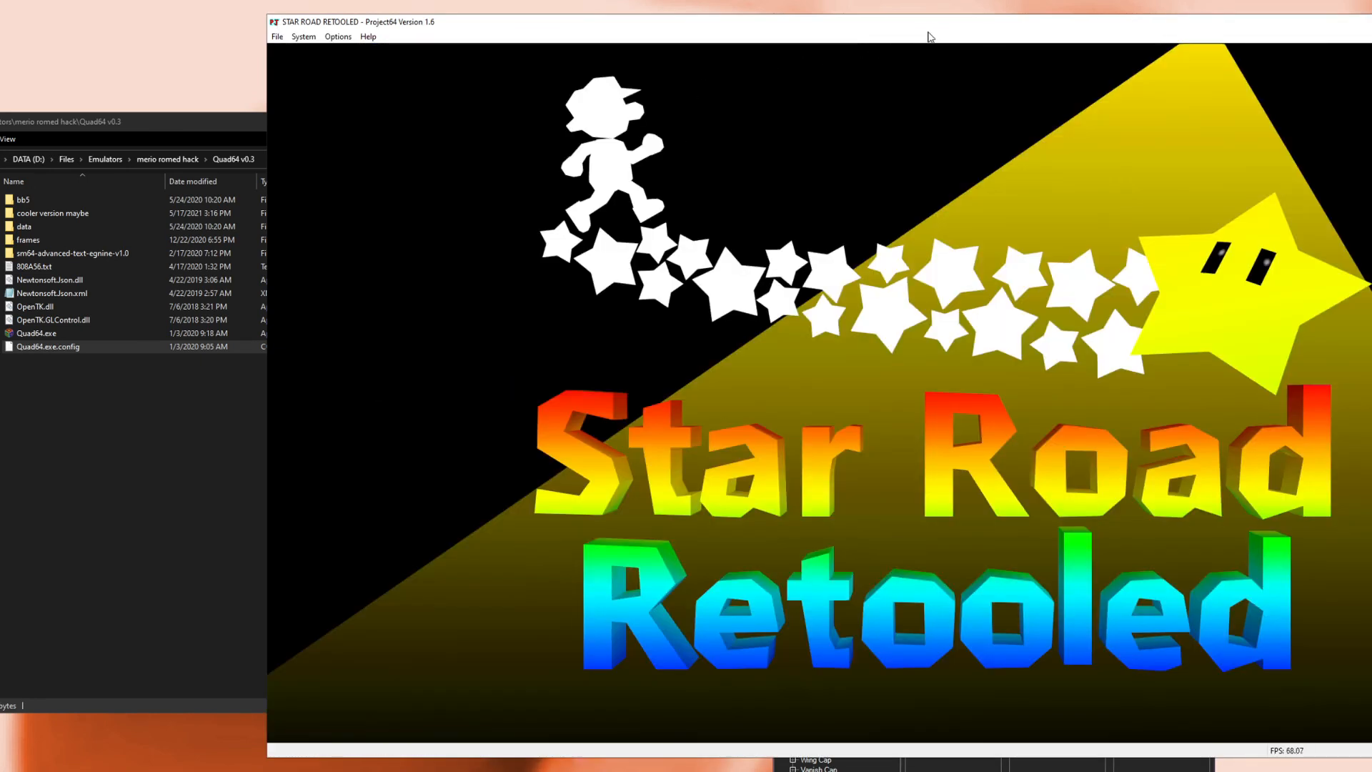
left_click_drag(906, 25, 674, 0)
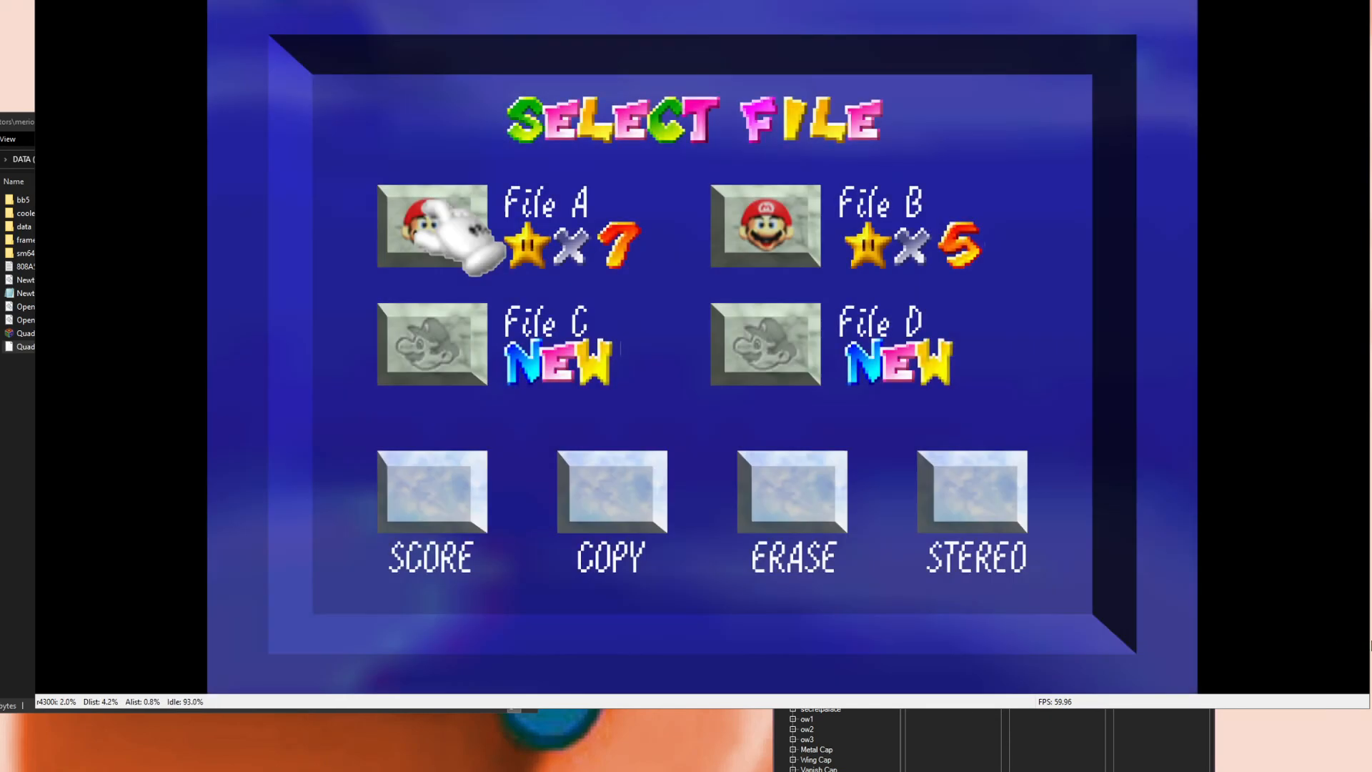
key("x")
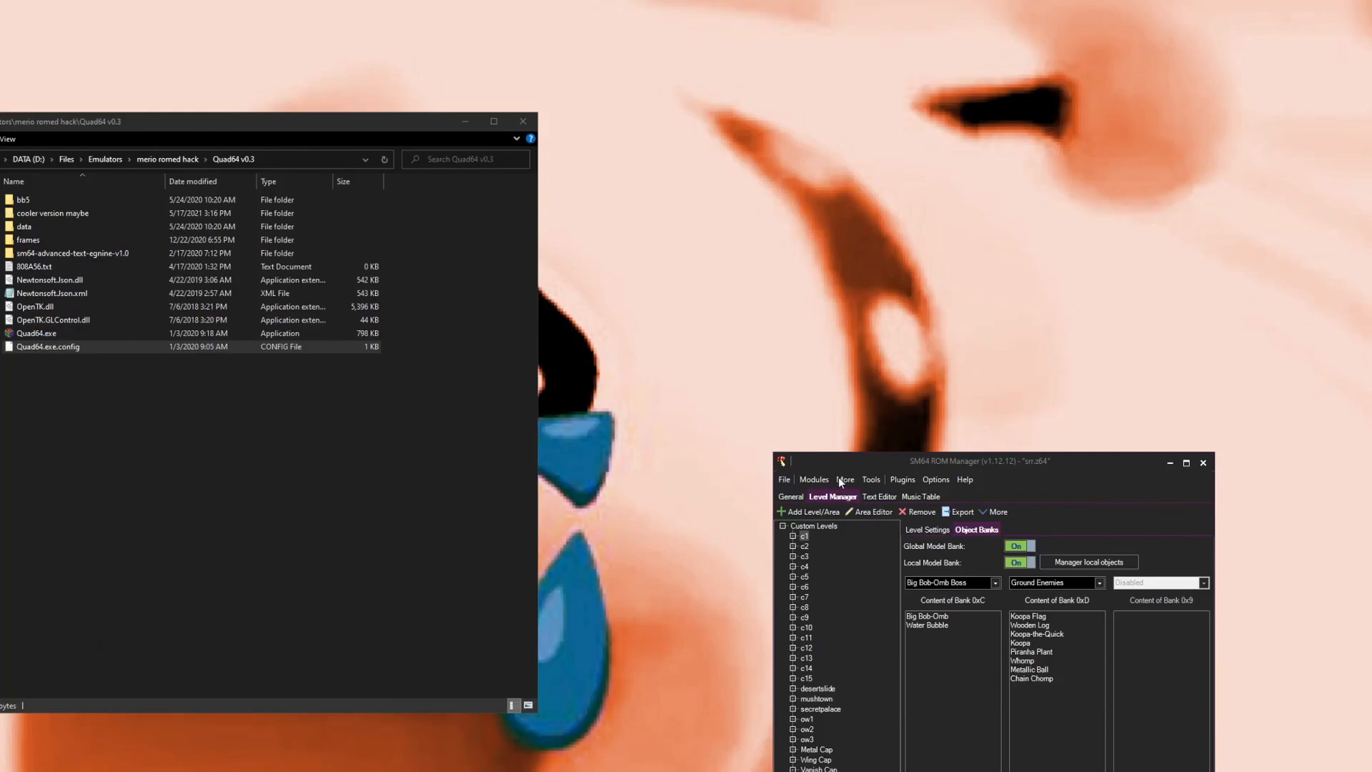
Step: Open the Texture Editor and browse its Water Boxes, Object Shadows and Dialog Font categories, then close it
left_click(835, 478)
left_click(859, 532)
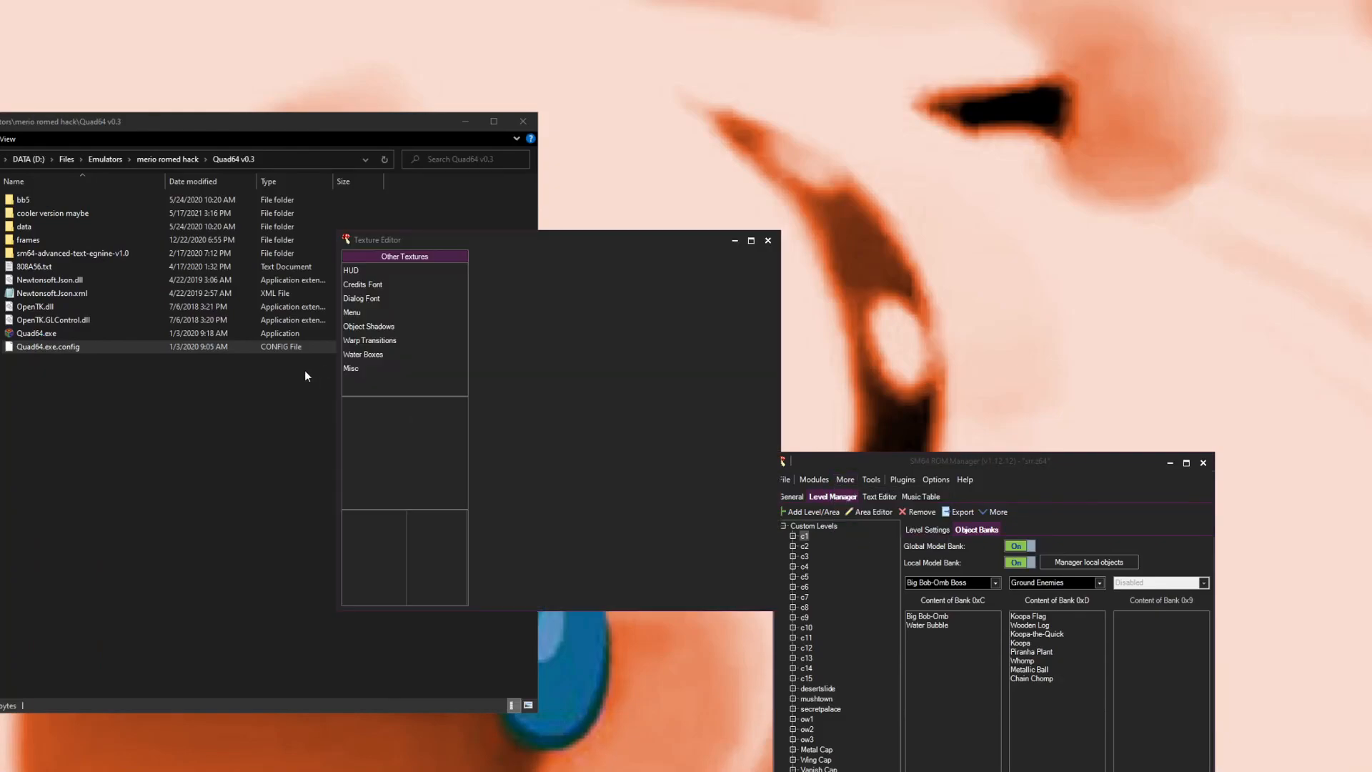
left_click(401, 354)
left_click(386, 324)
left_click(423, 299)
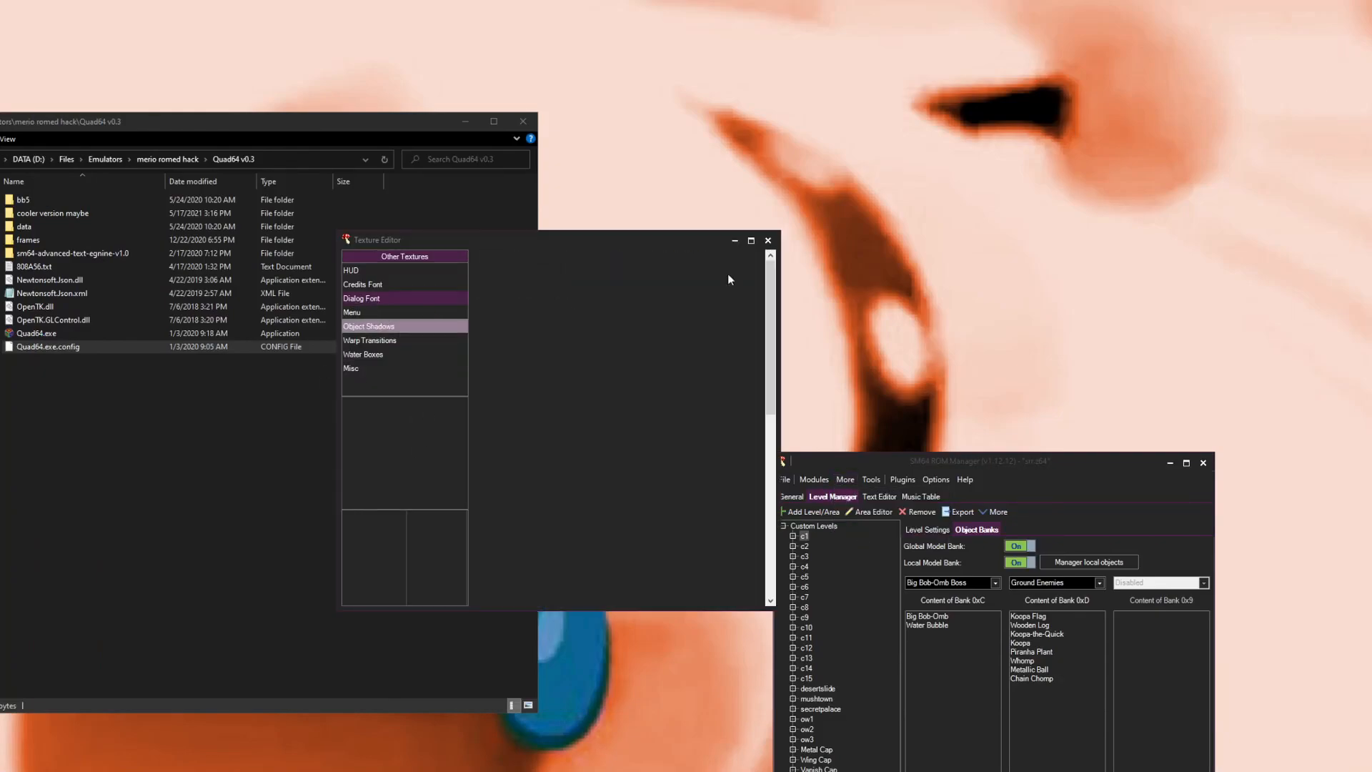
left_click(768, 242)
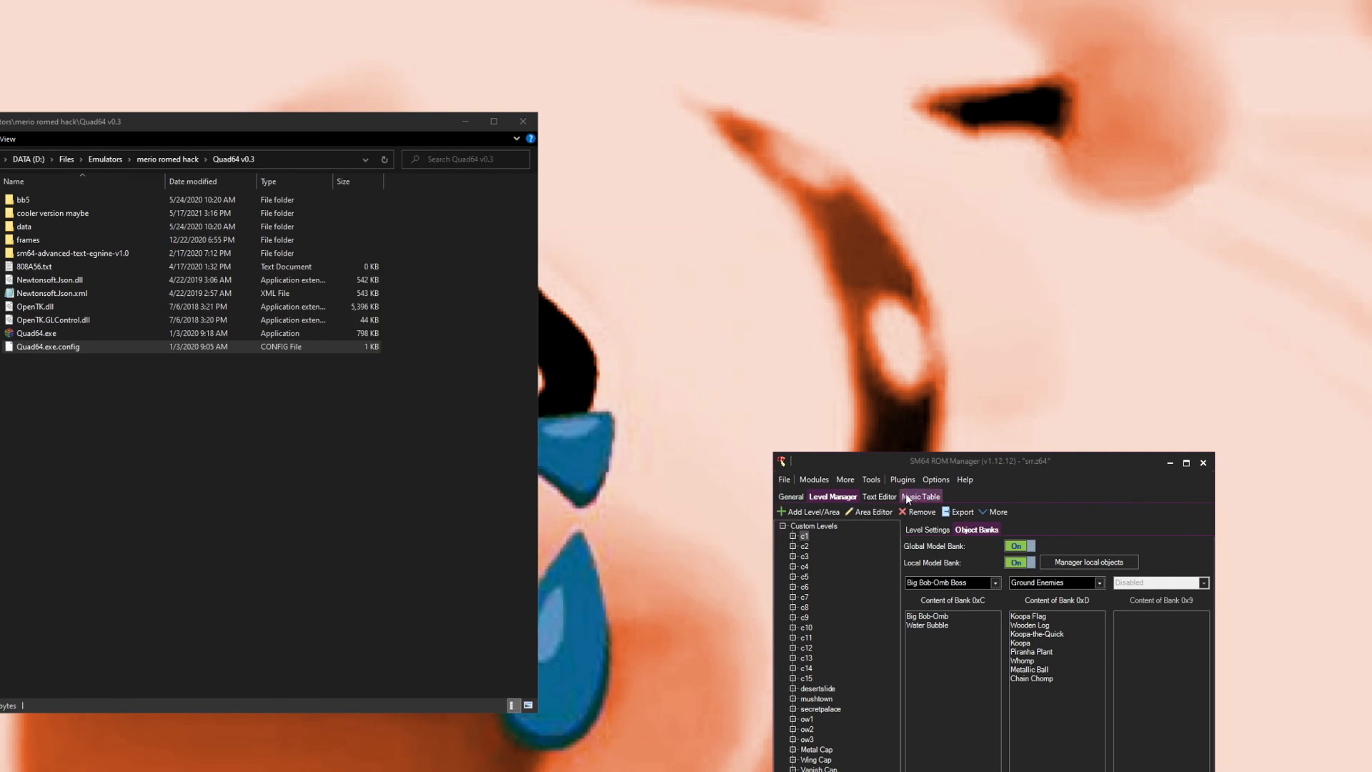
Step: Browse the dialogs in the Text Editor, inspecting the Ukiki - start (TTM) message and the character list
left_click(878, 497)
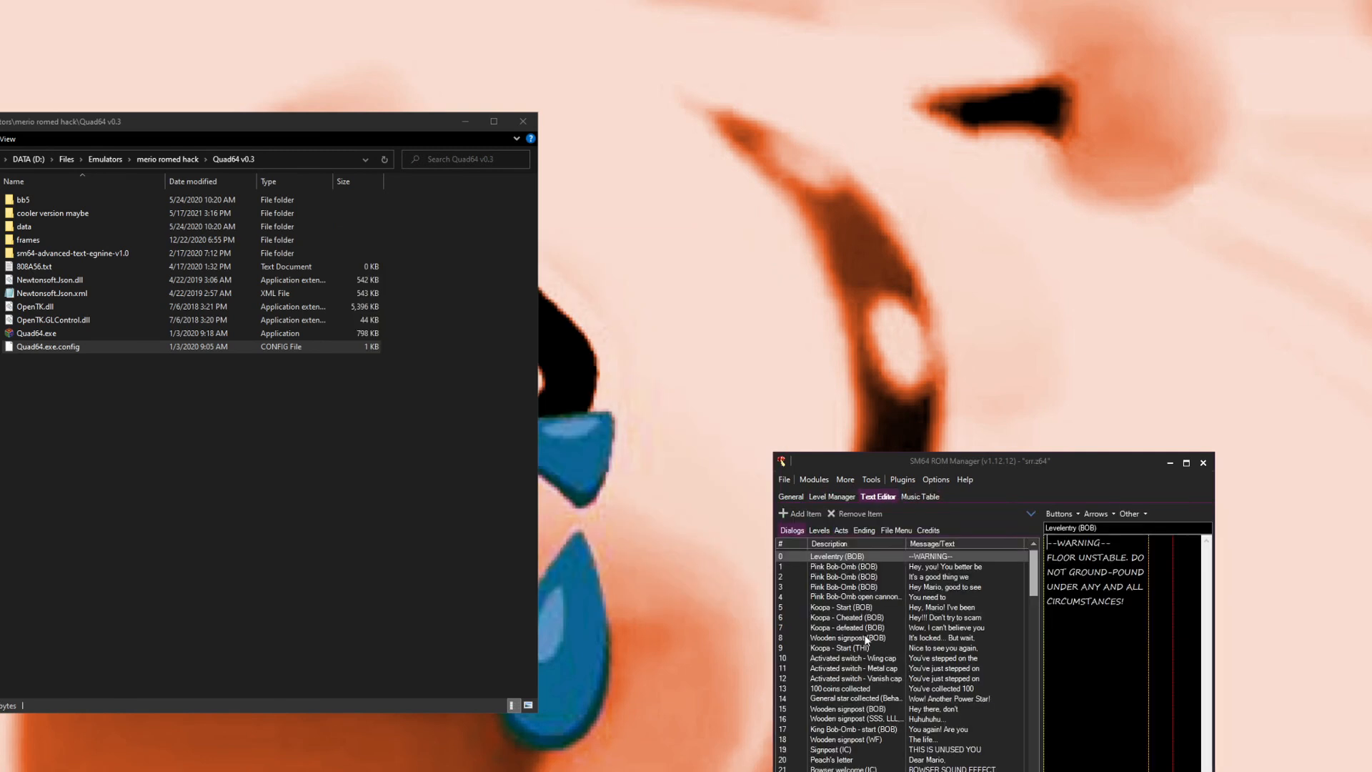
scroll(900, 608, "down", 19)
left_click(843, 767)
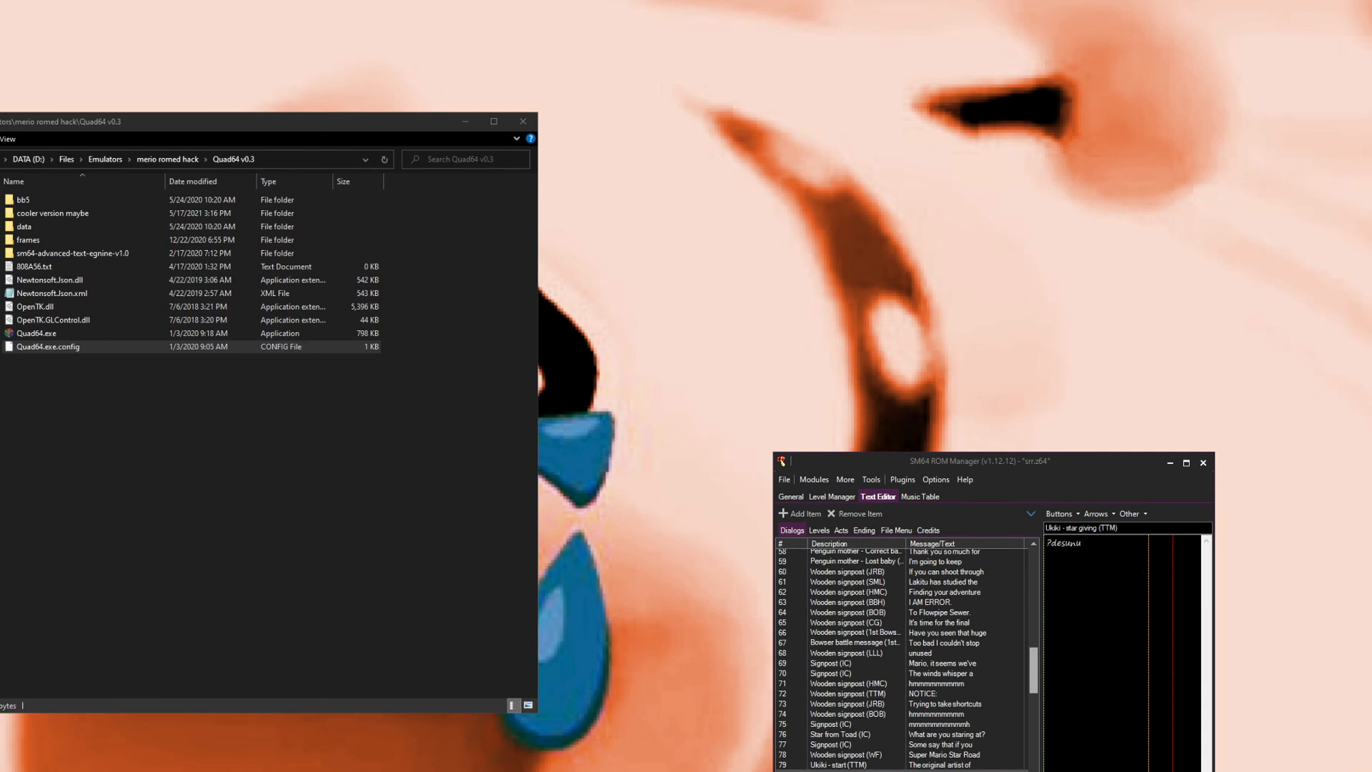
left_click(945, 766)
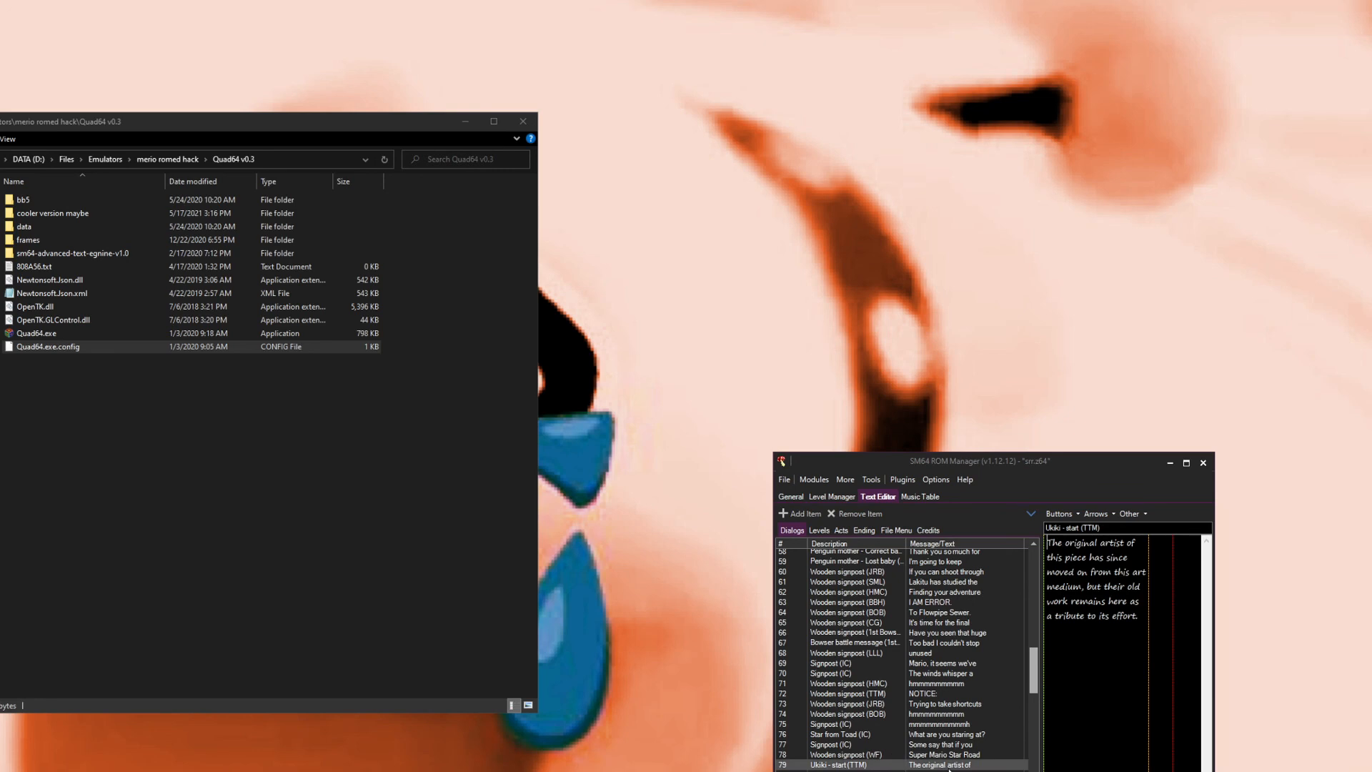
left_click(1172, 771)
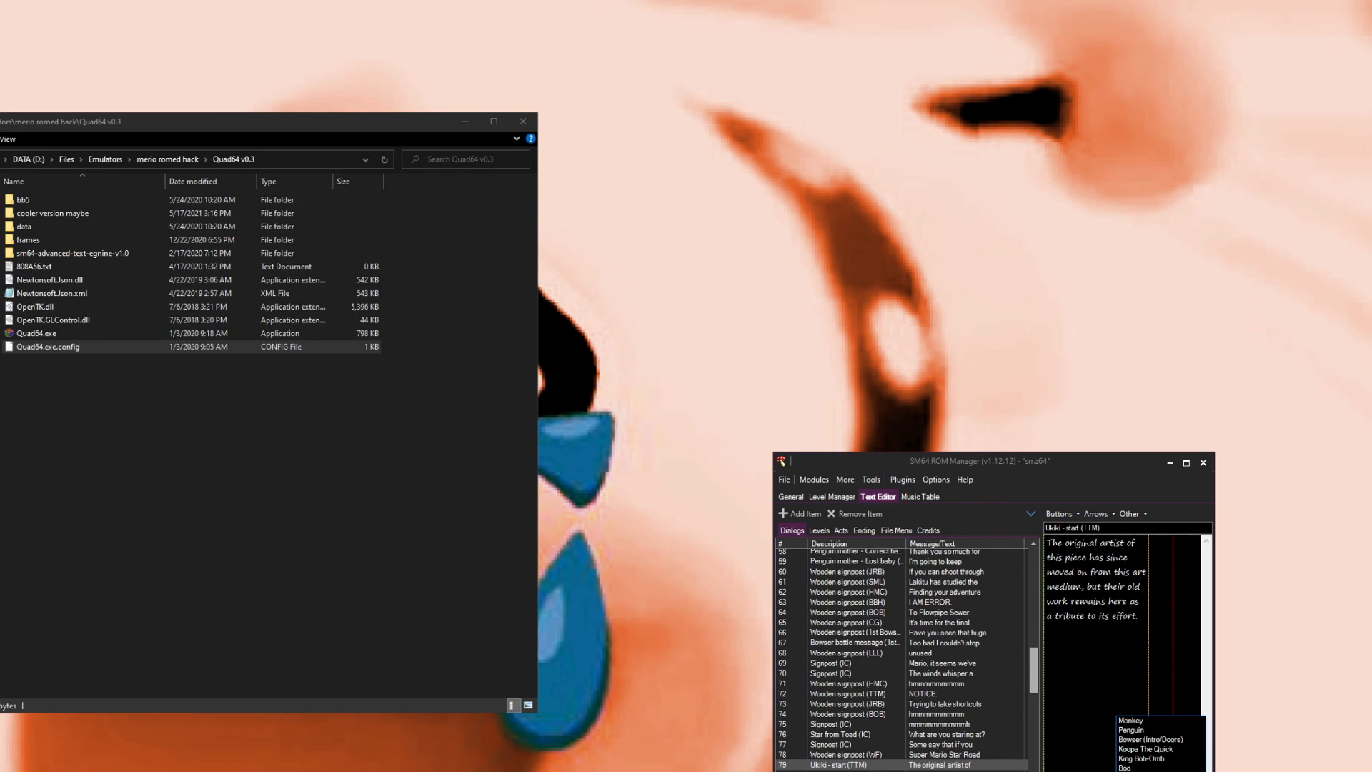
key("Escape")
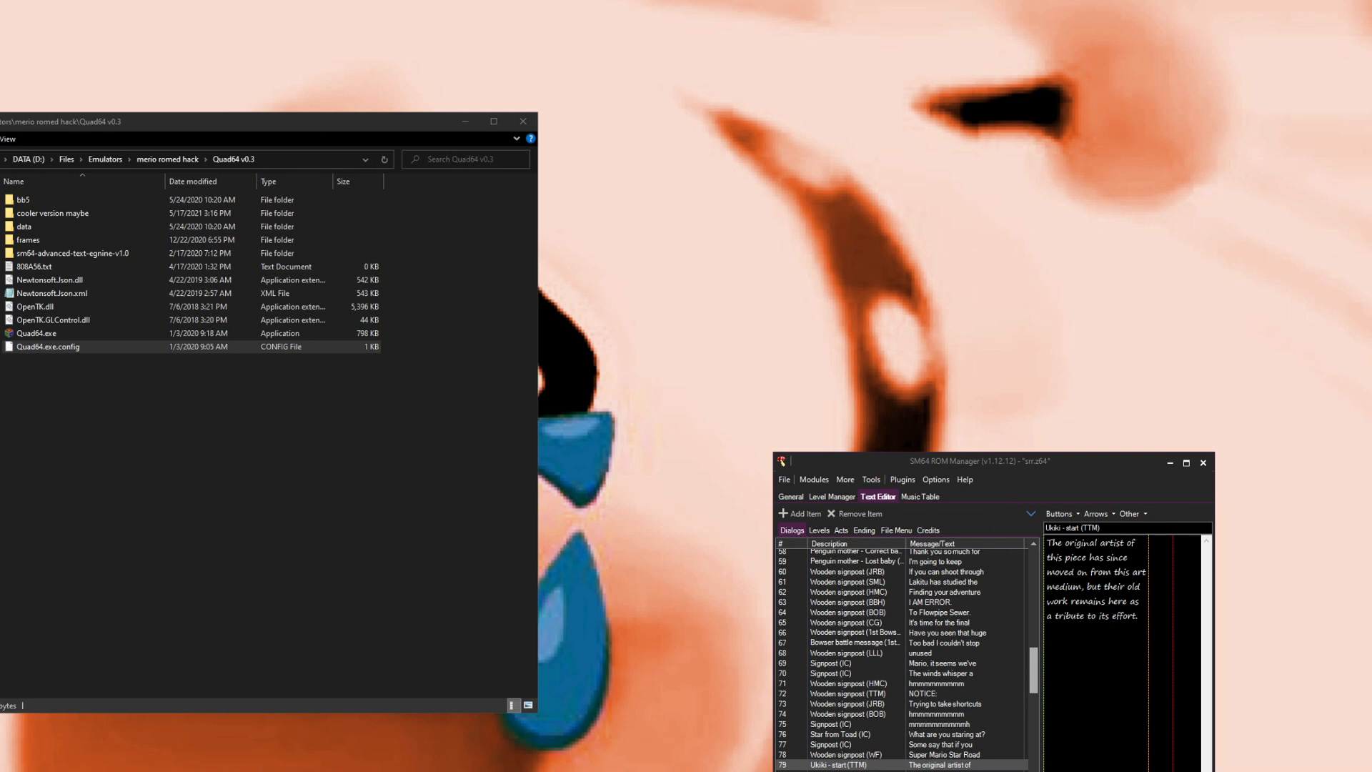
left_click(793, 771)
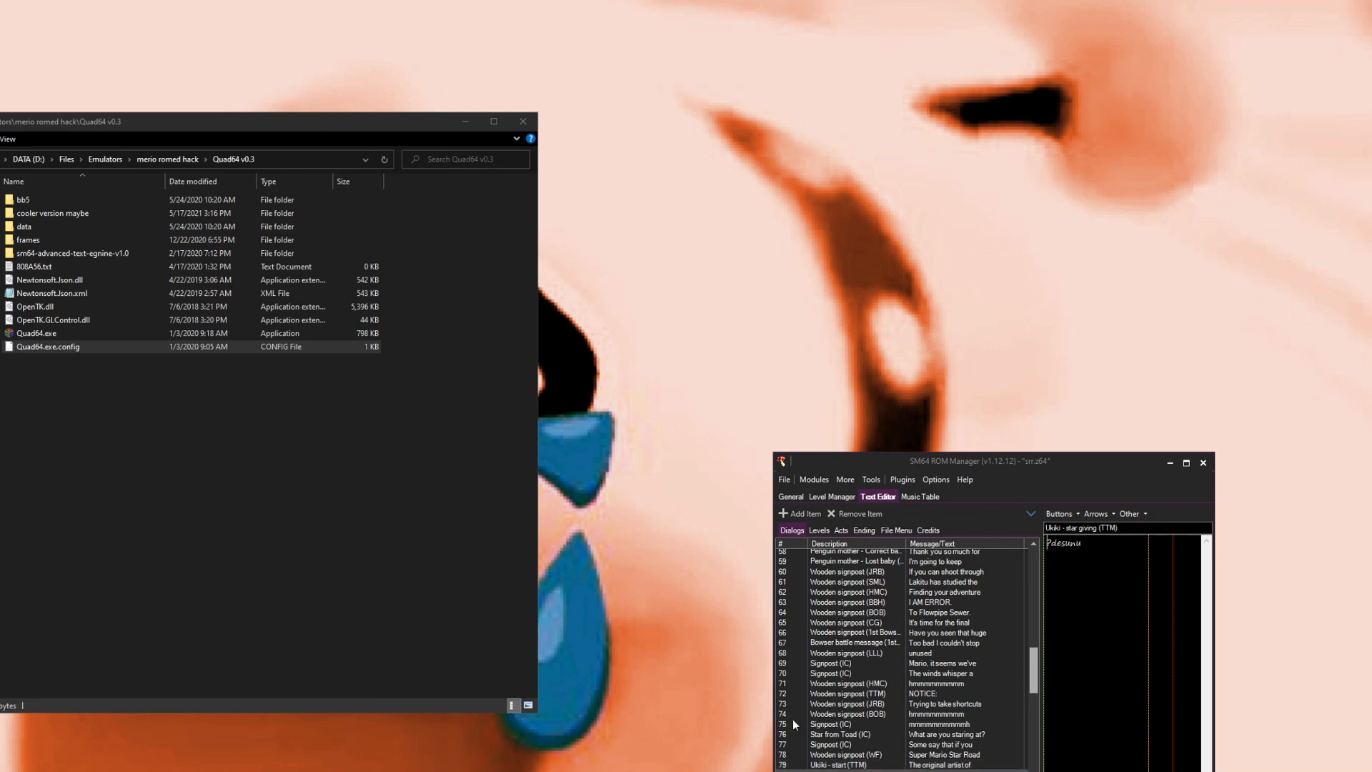
left_click(1163, 771)
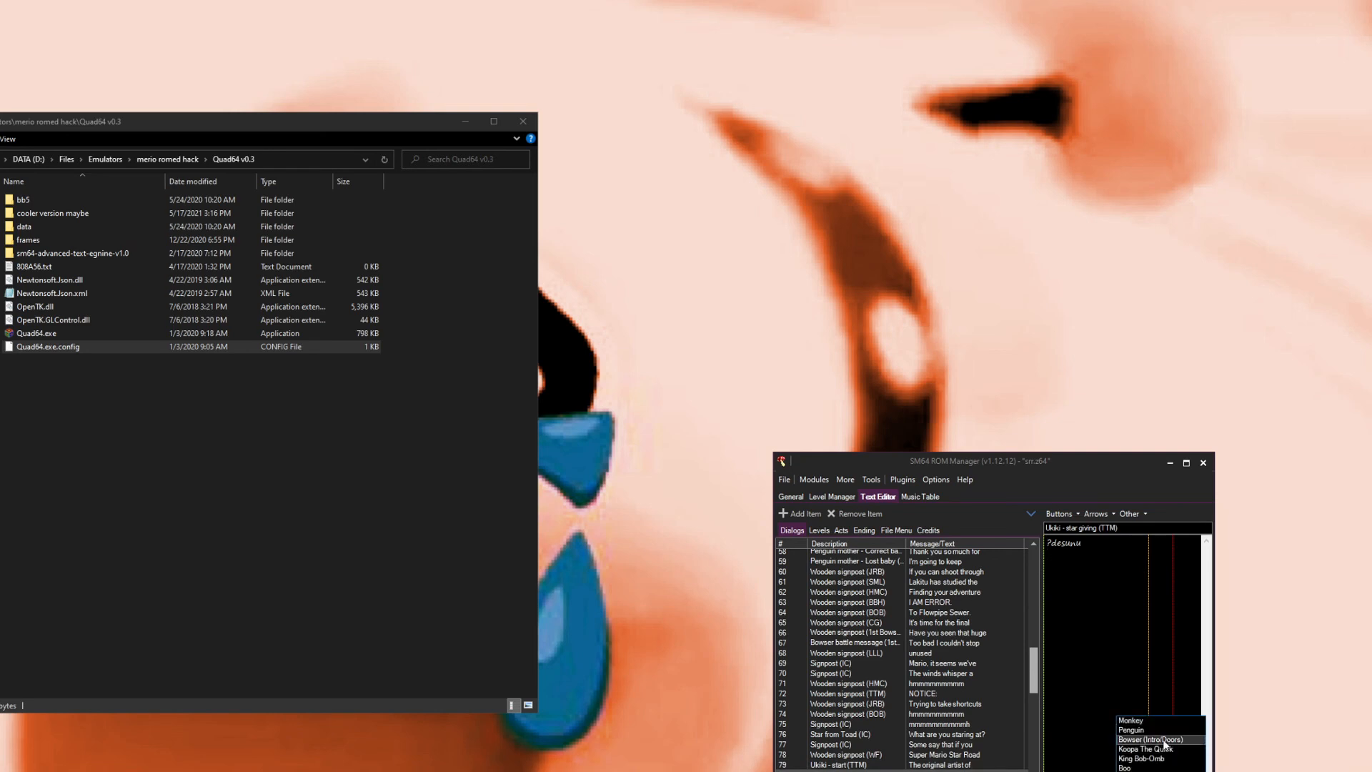
left_click(1157, 771)
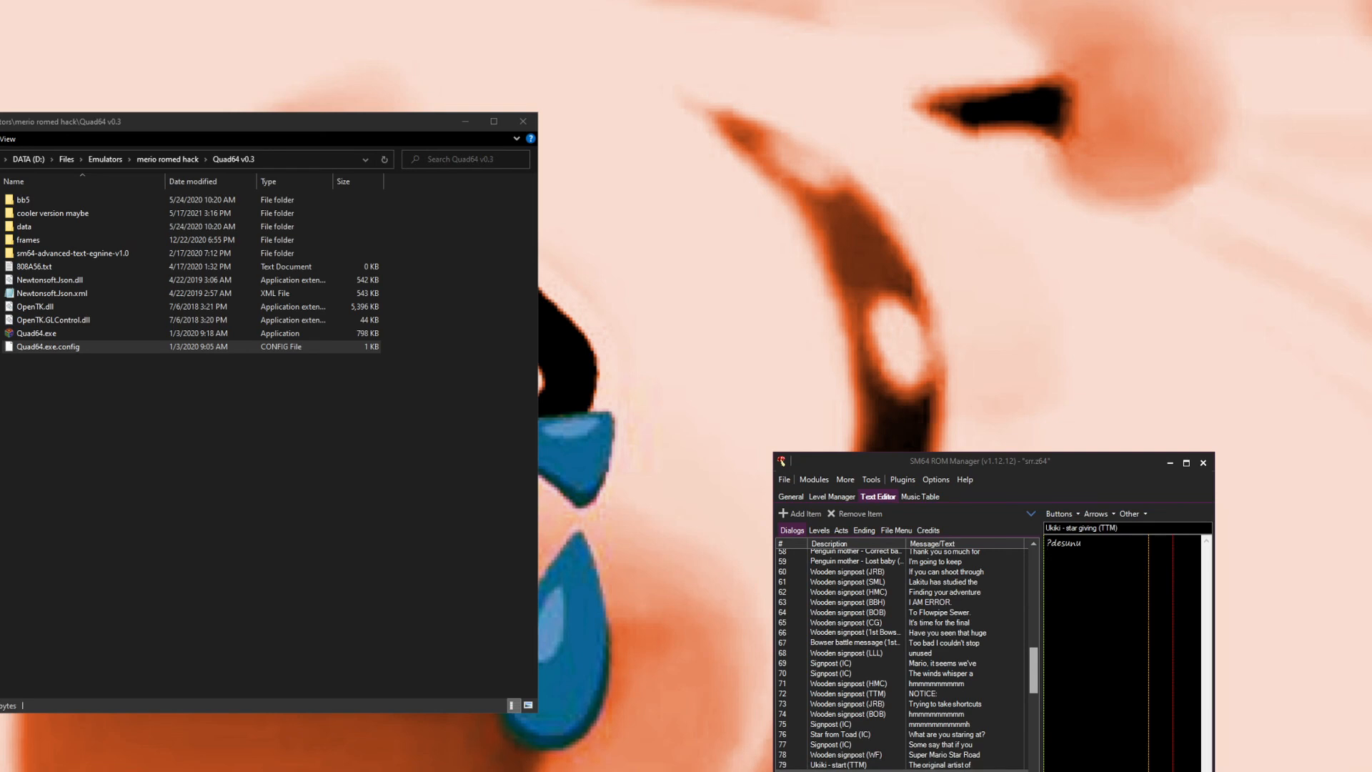
left_click(929, 766)
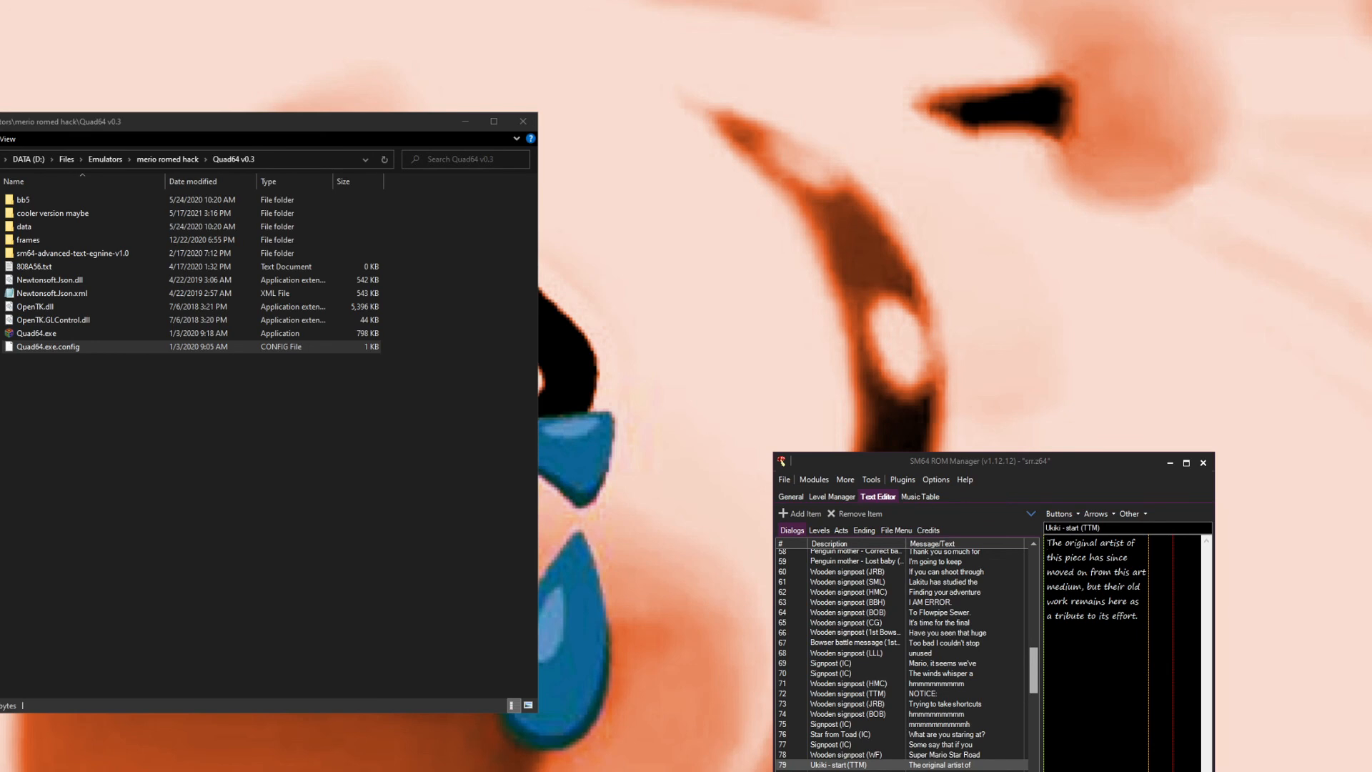
Step: Save the ROM
left_click(787, 483)
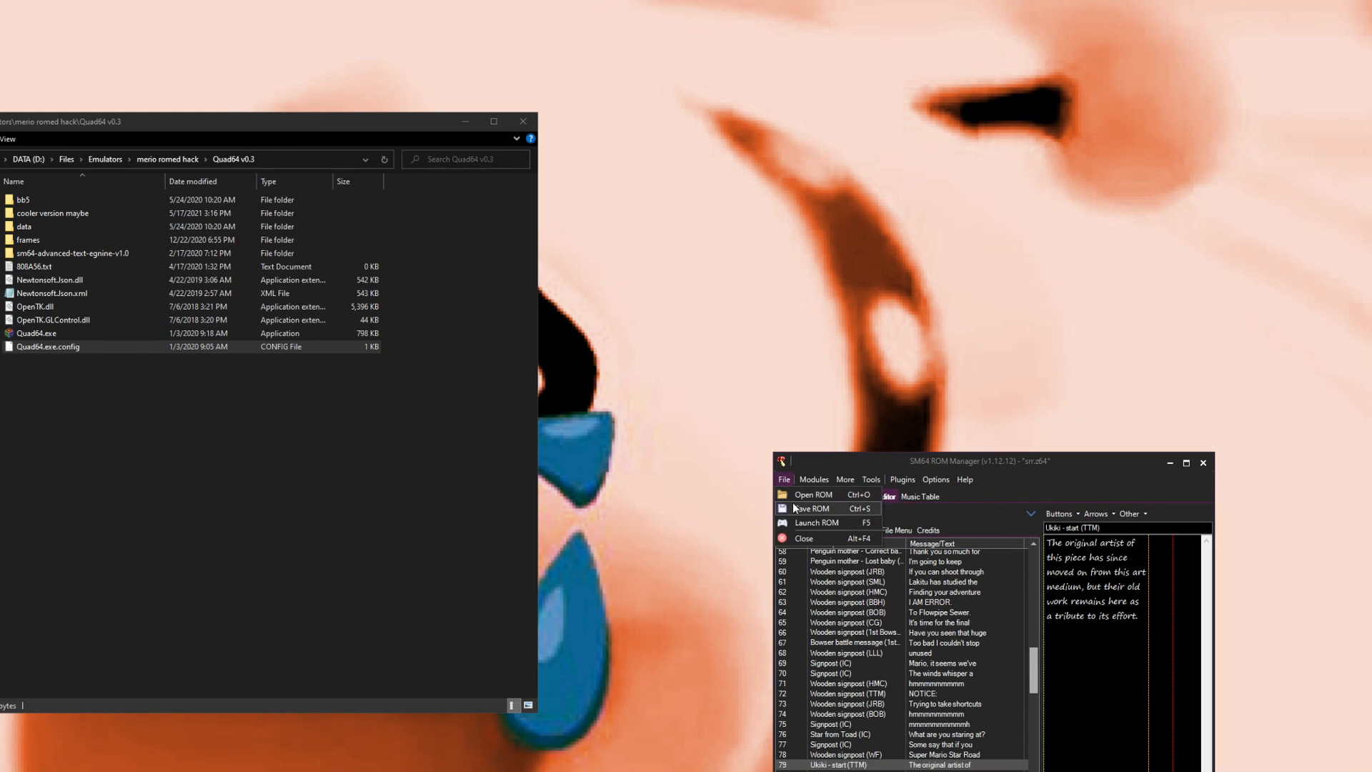
left_click(797, 509)
left_click(940, 479)
left_click(941, 479)
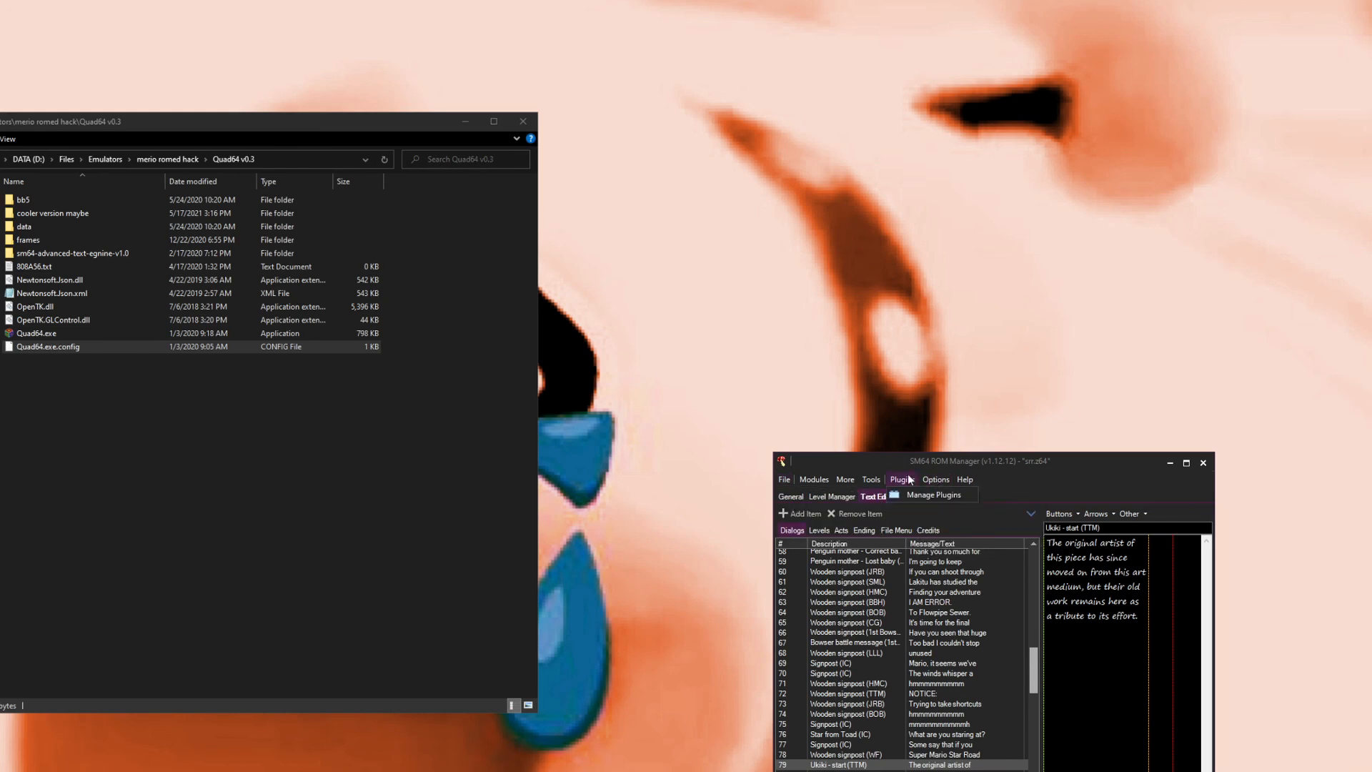
left_click(854, 479)
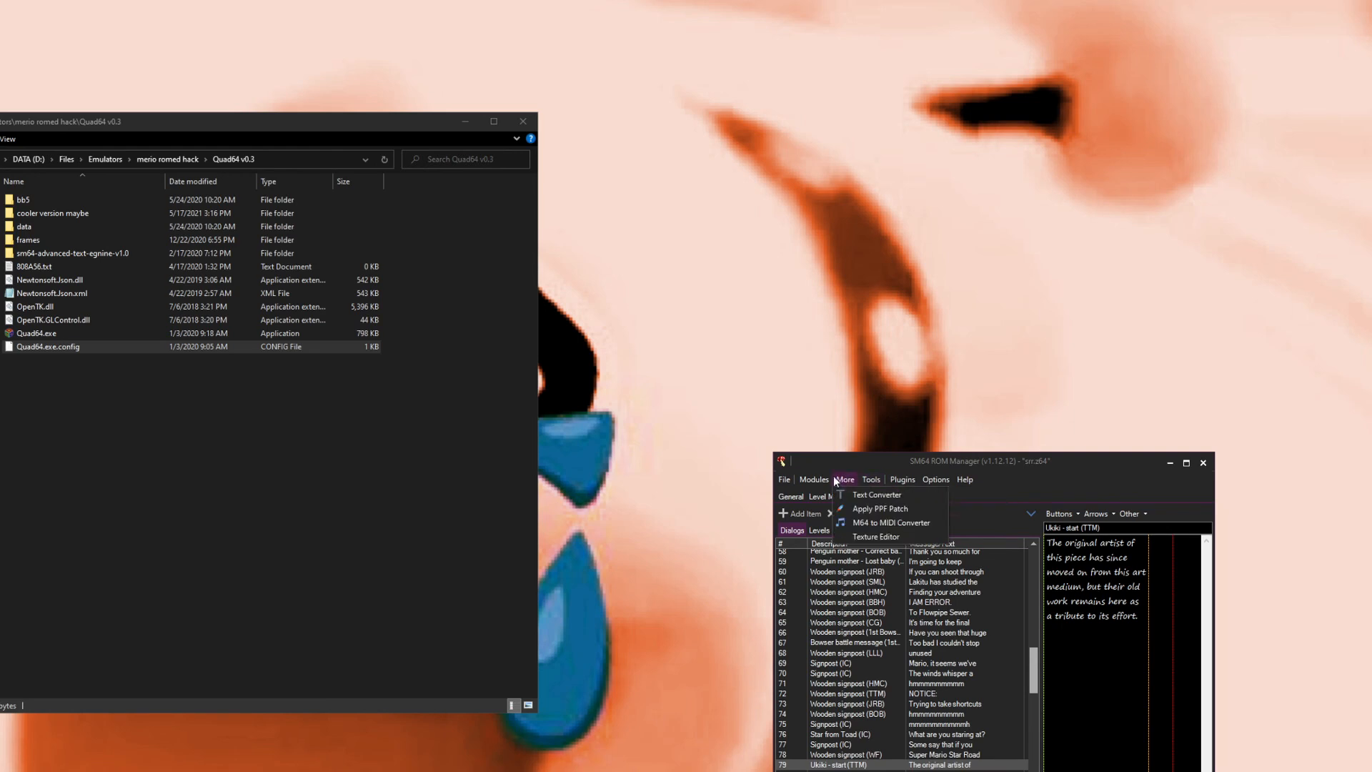
Step: Open the Tweaks window and scroll through the list of available tweaks, then close it
mouse_move(821, 480)
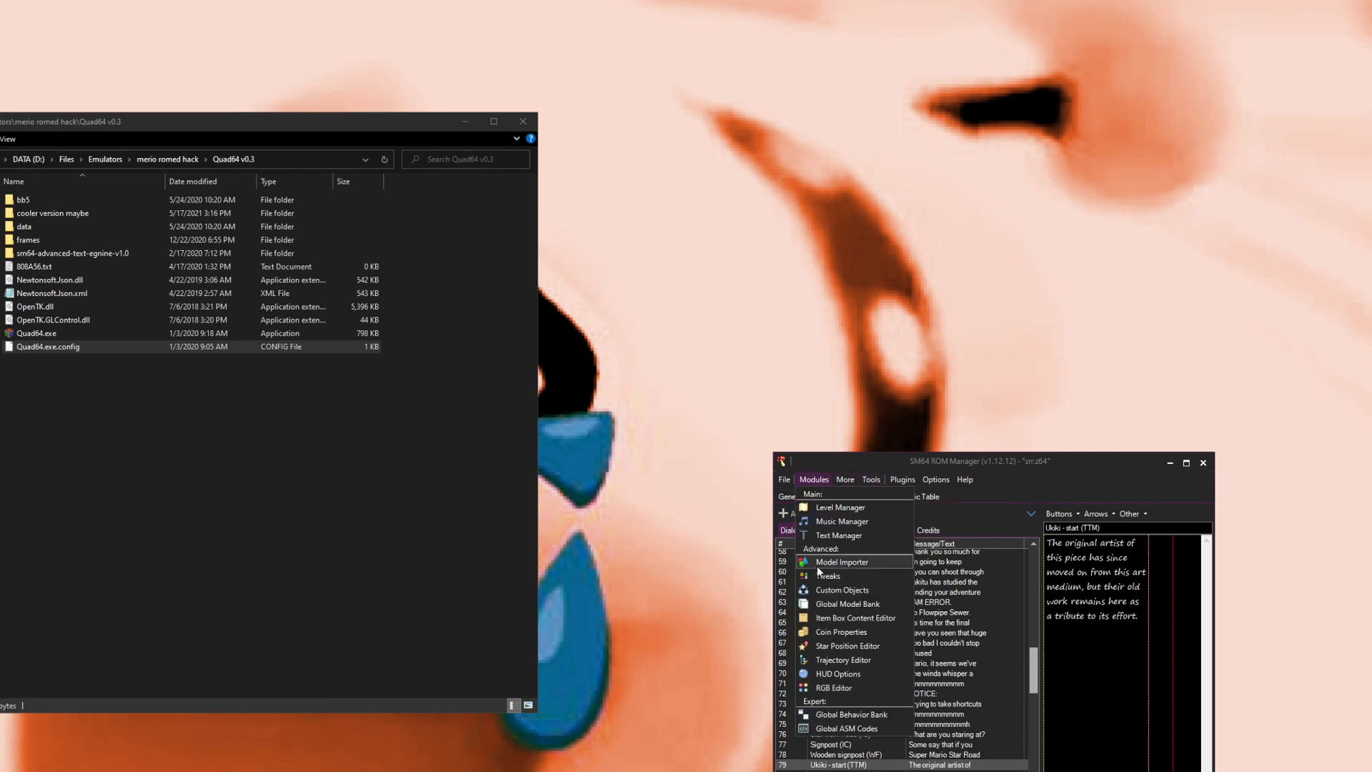
left_click(842, 576)
scroll(539, 476, "down", 5)
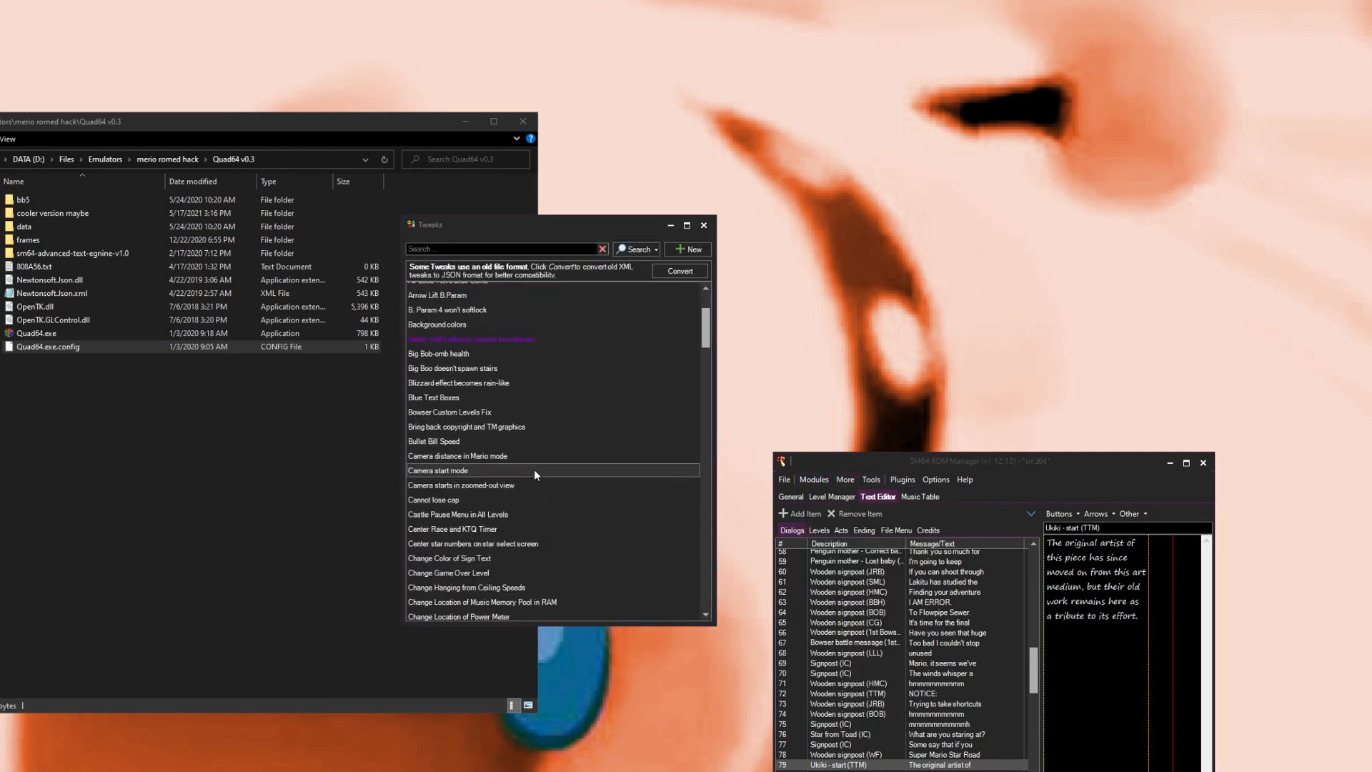
scroll(458, 436, "up", 3)
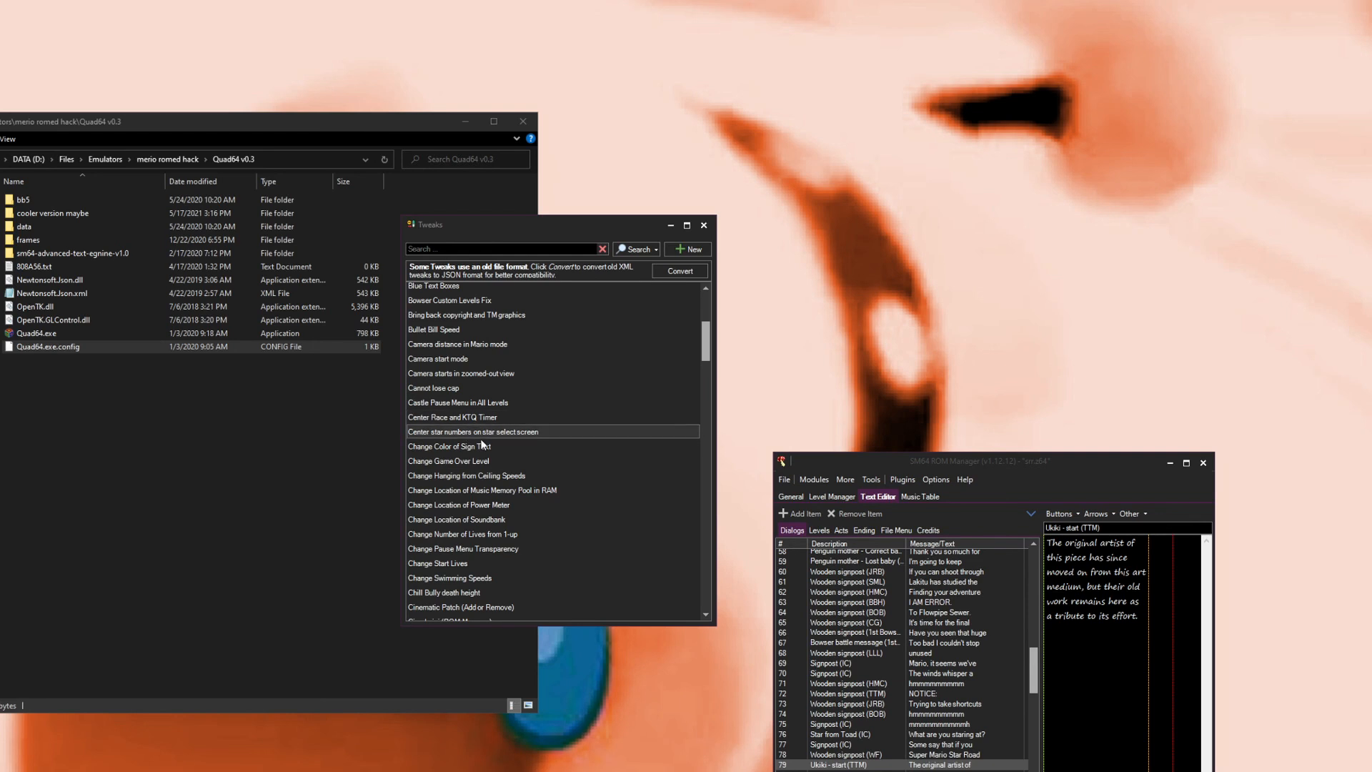
scroll(619, 525, "down", 2)
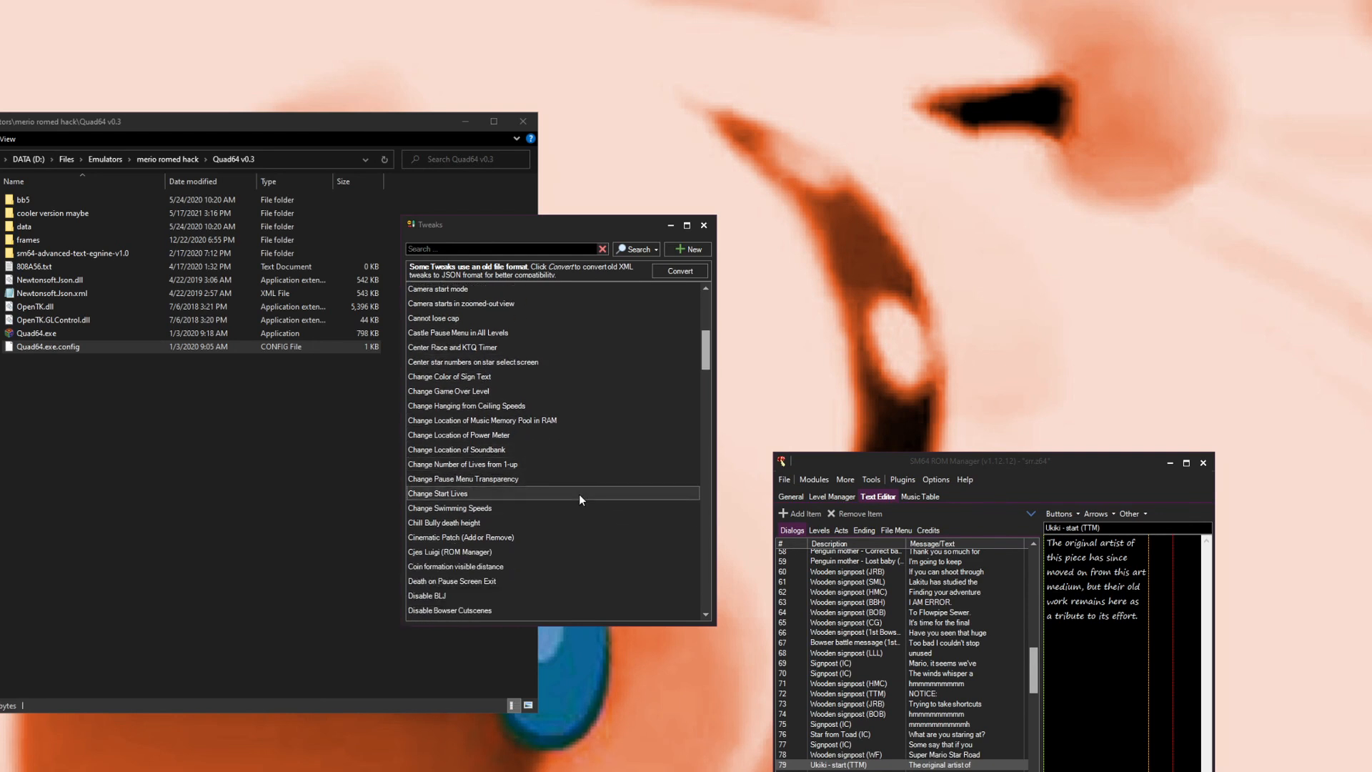
scroll(561, 536, "down", 2)
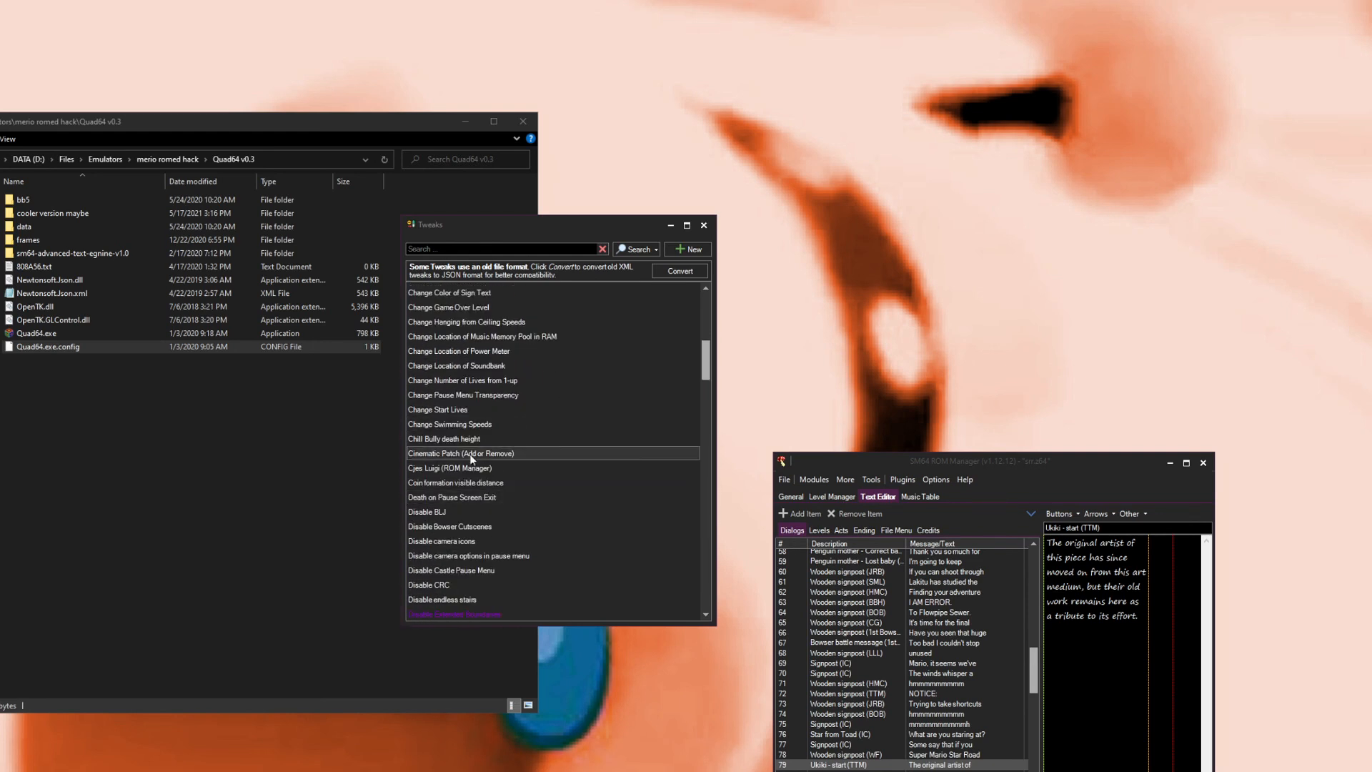
scroll(542, 533, "down", 2)
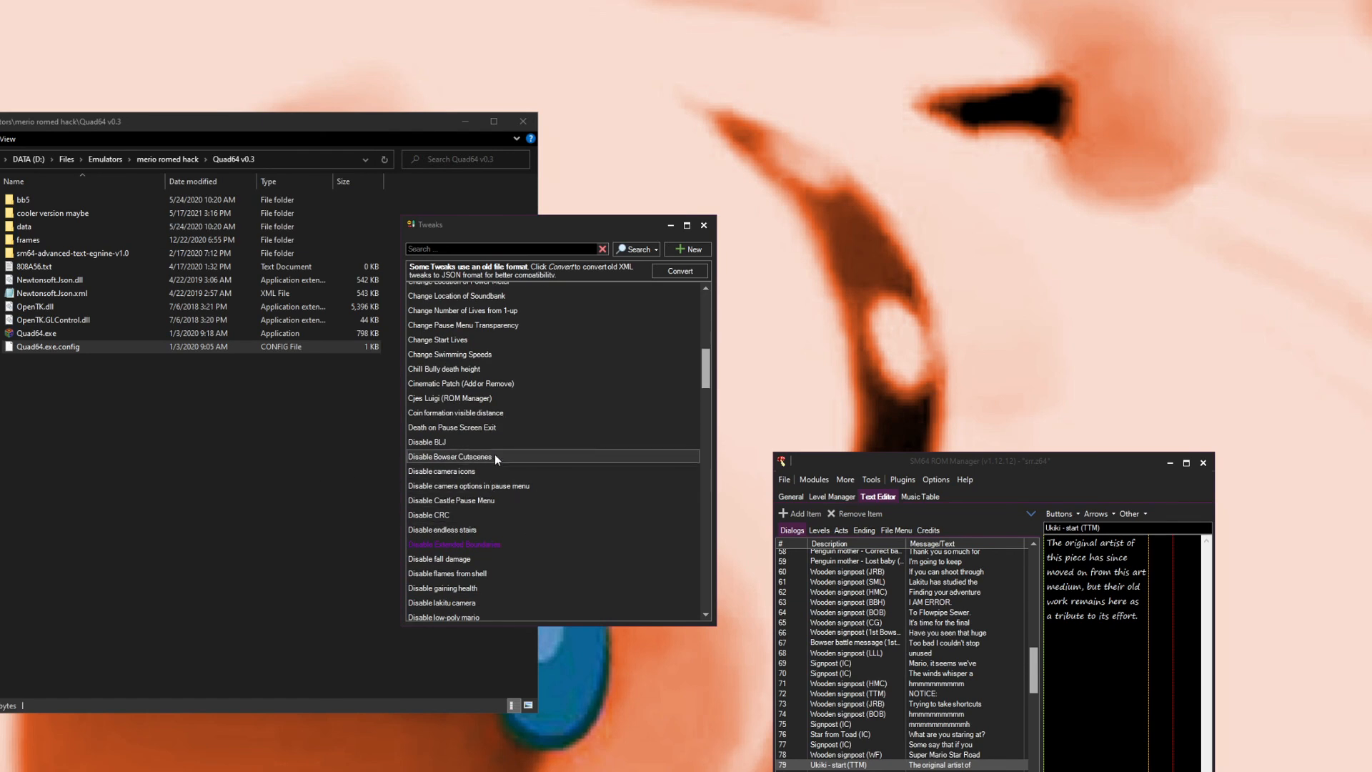
scroll(505, 502, "down", 5)
scroll(486, 429, "down", 4)
left_click(704, 225)
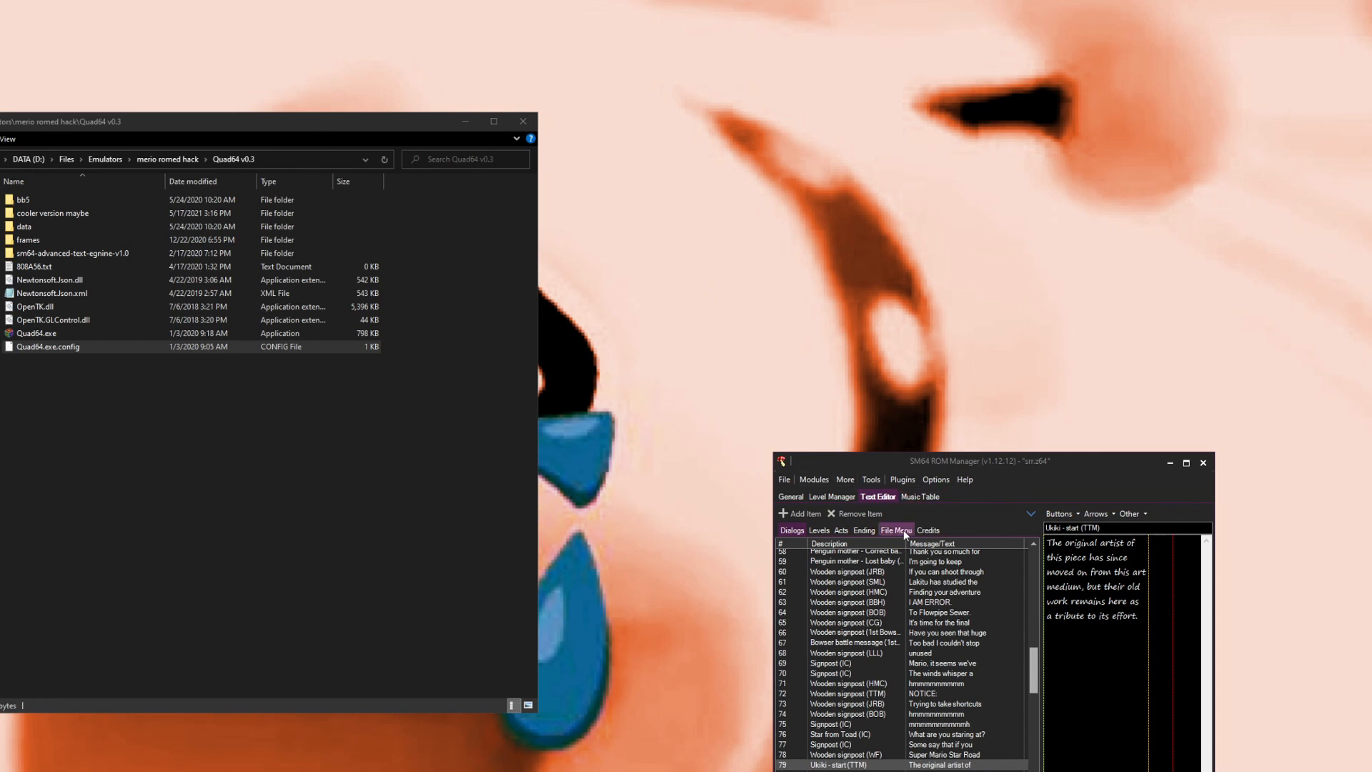
Step: Open the Music Table and browse the sequences such as High Score, nimbus what and magma mountain
left_click(919, 498)
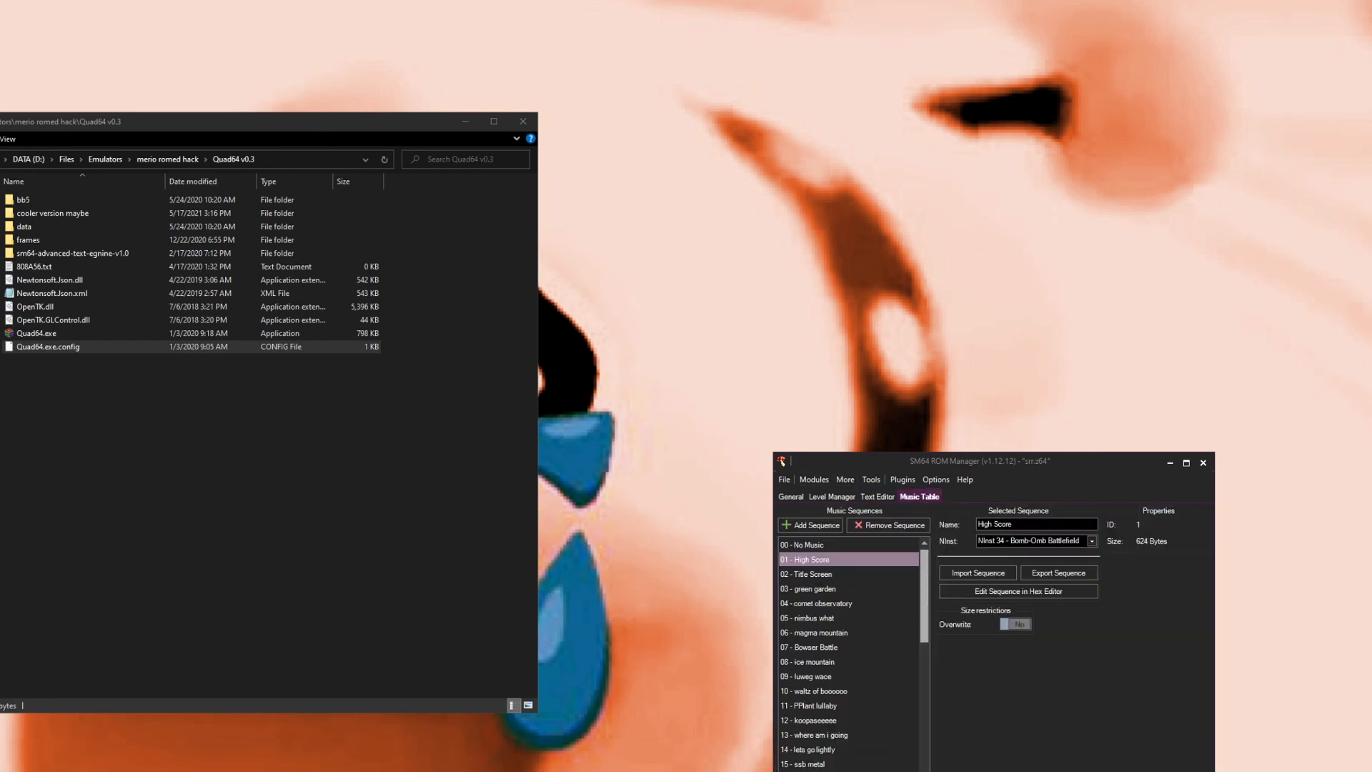
left_click(812, 576)
left_click(820, 589)
left_click(837, 620)
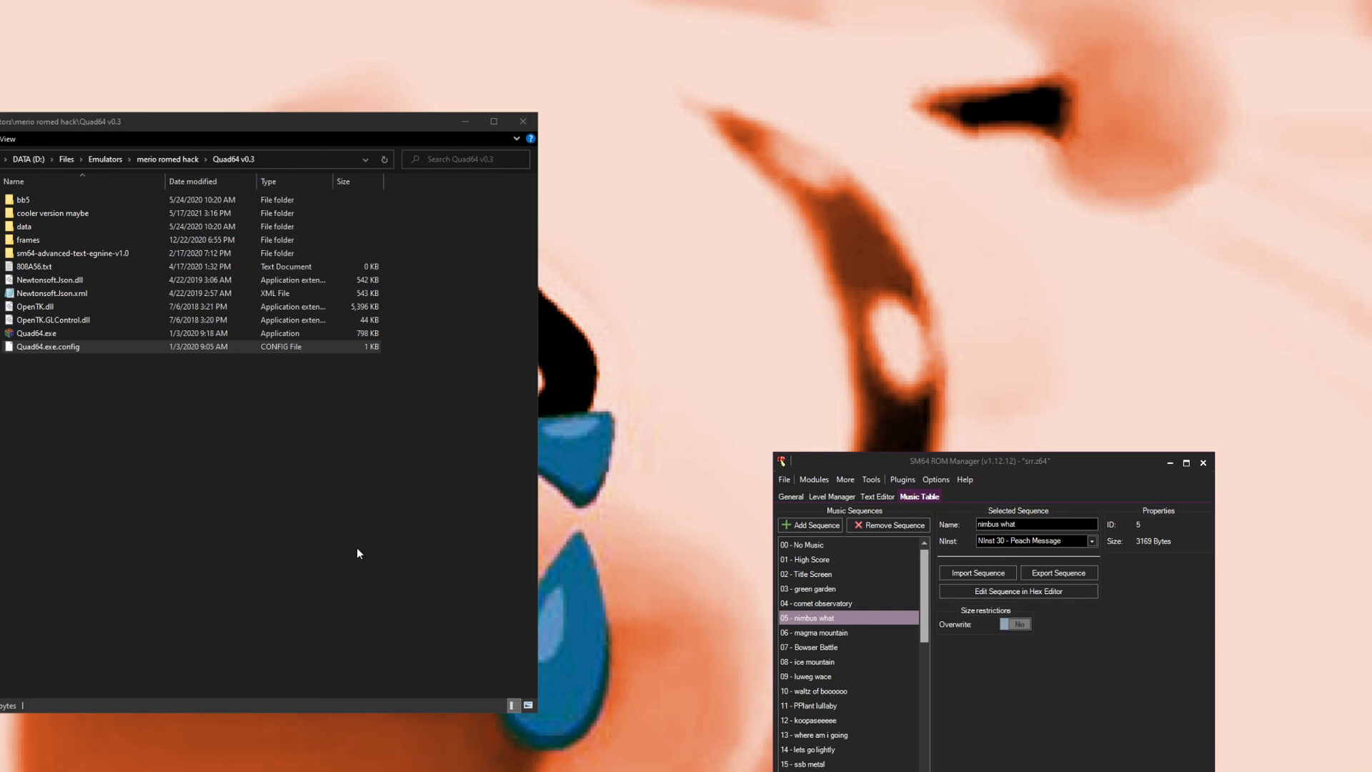
left_click(843, 709)
left_click(875, 646)
left_click(868, 634)
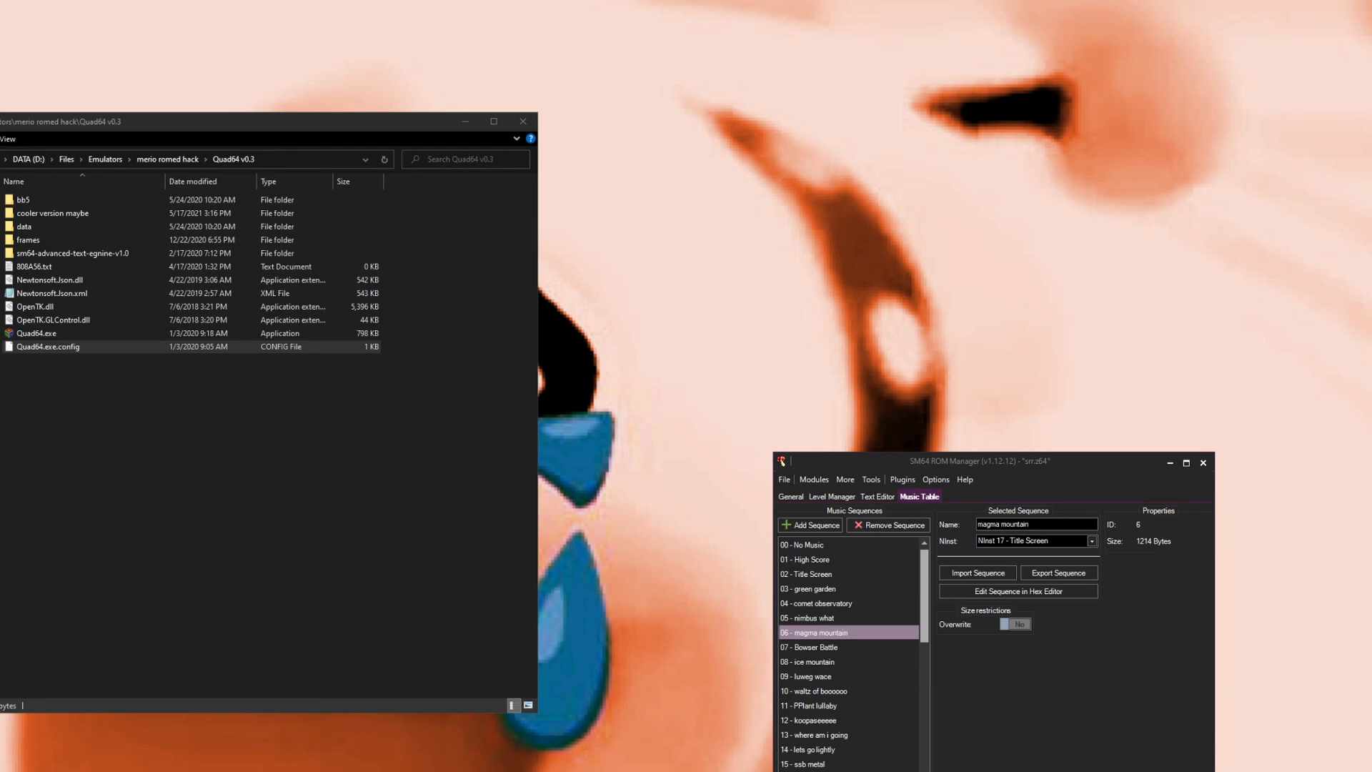
Step: Navigate in the file explorer to the SM64 ROM Manager roms folder and open the SRE subfolder
key("alt+Up")
double_click(64, 320)
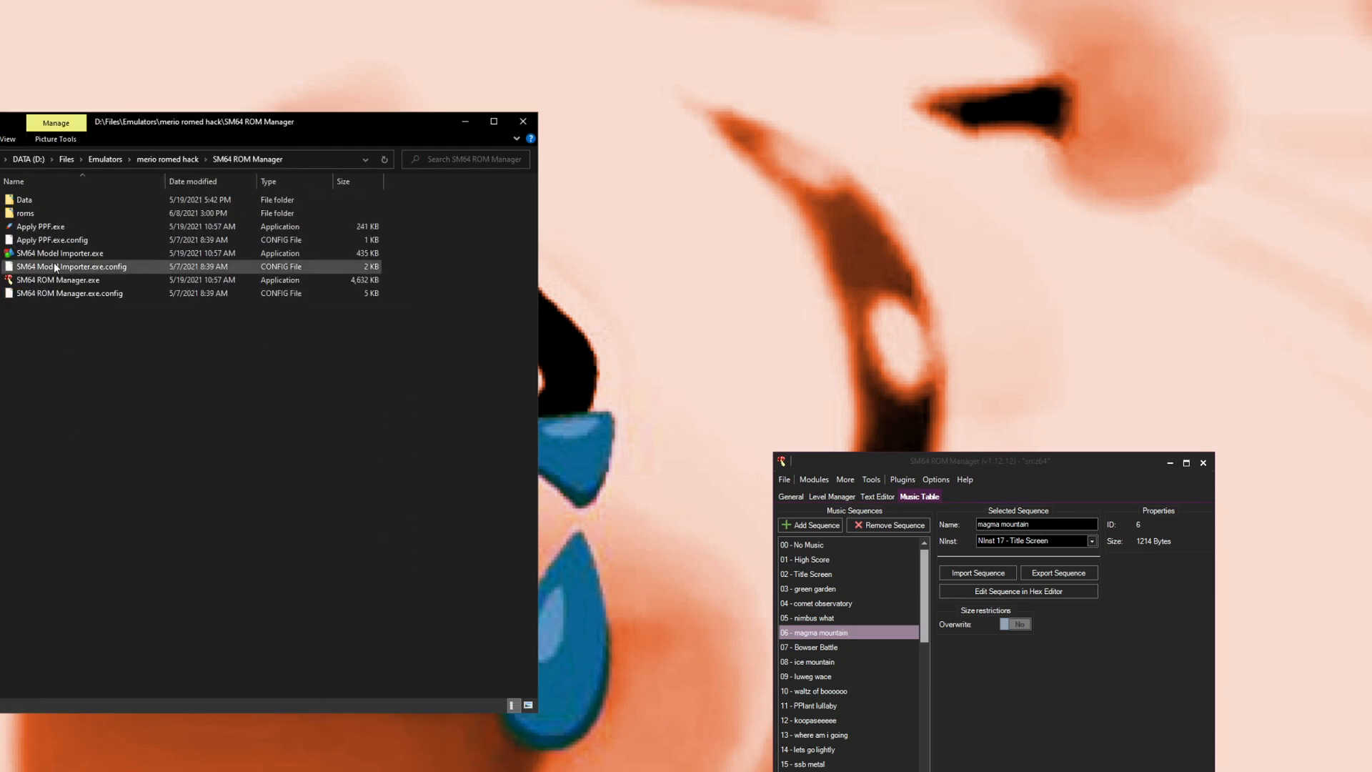
double_click(46, 212)
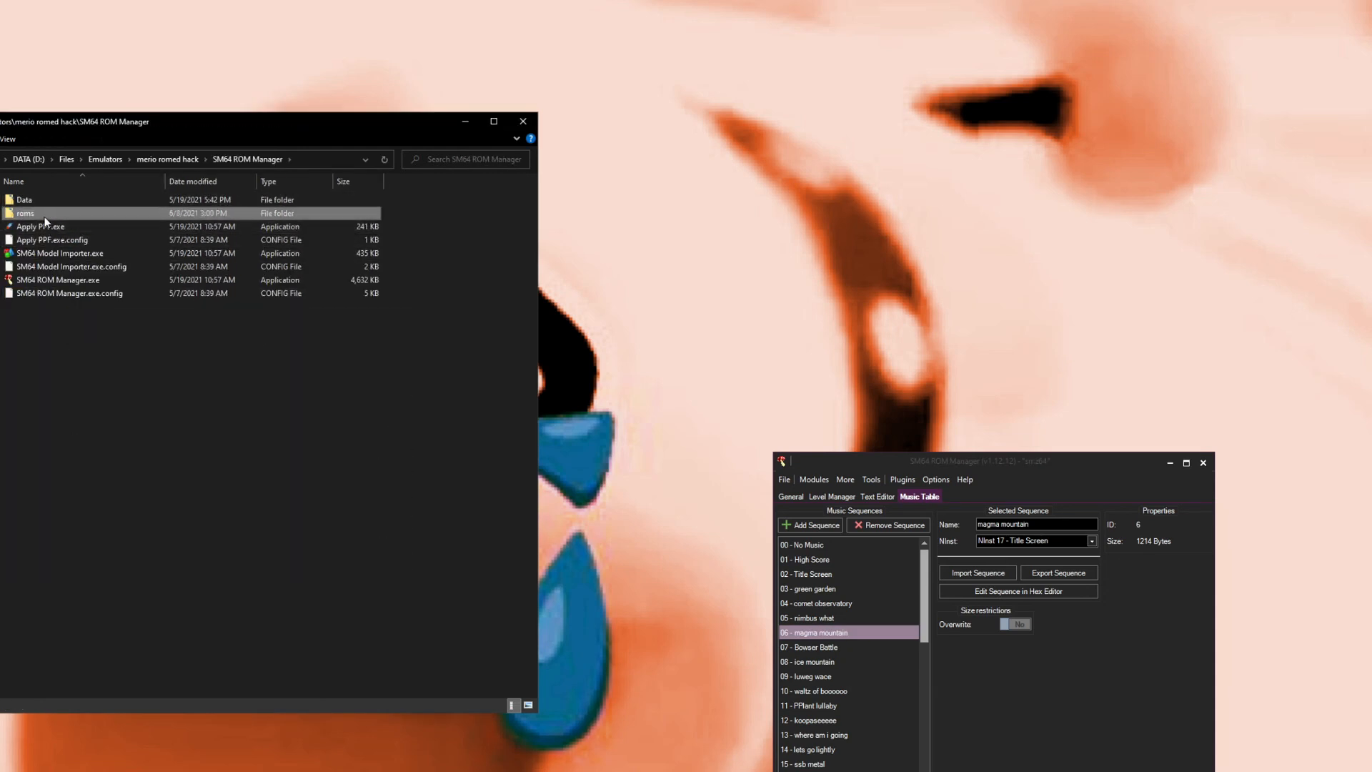
double_click(53, 257)
left_click_drag(241, 643, 298, 505)
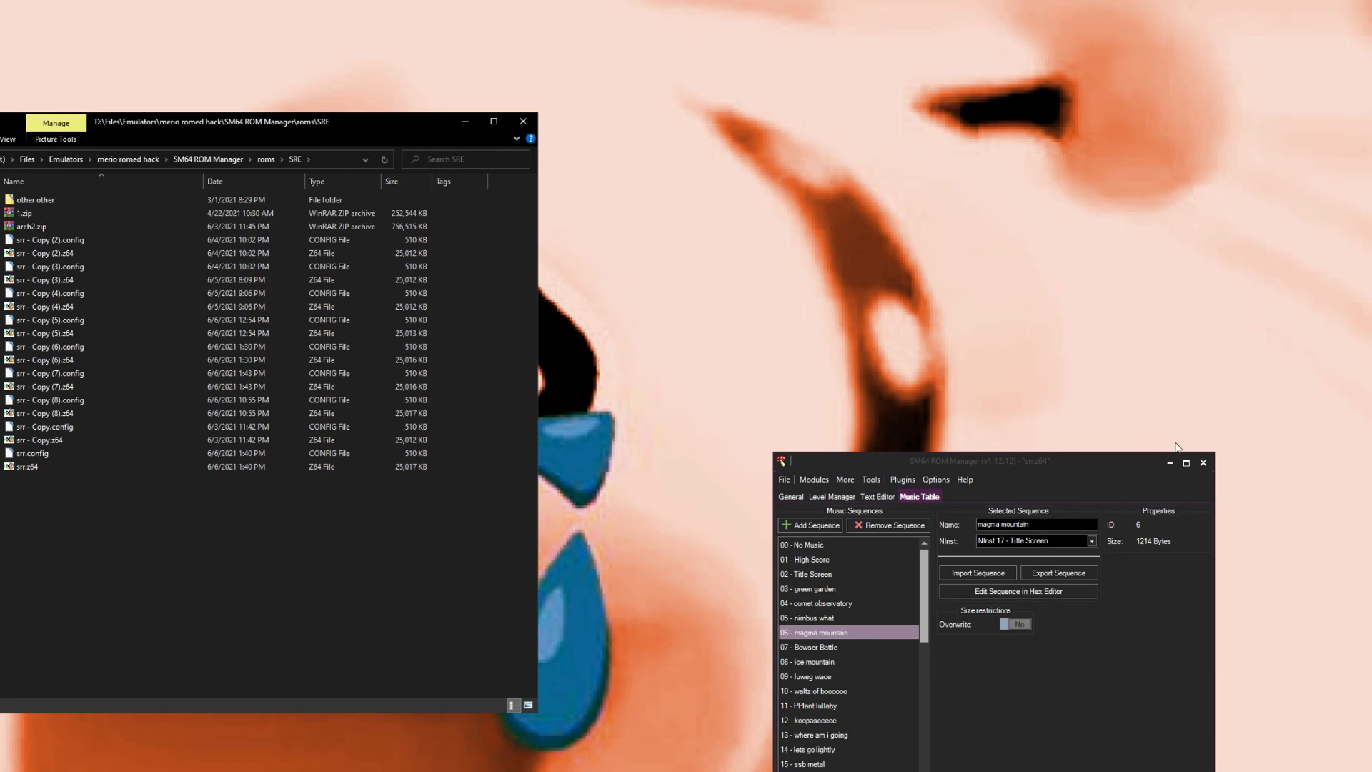
Step: Open the Custom Objects Manager and inspect custom objects like pillar that makes me sad and hidden palace moving, then close it
left_click(964, 479)
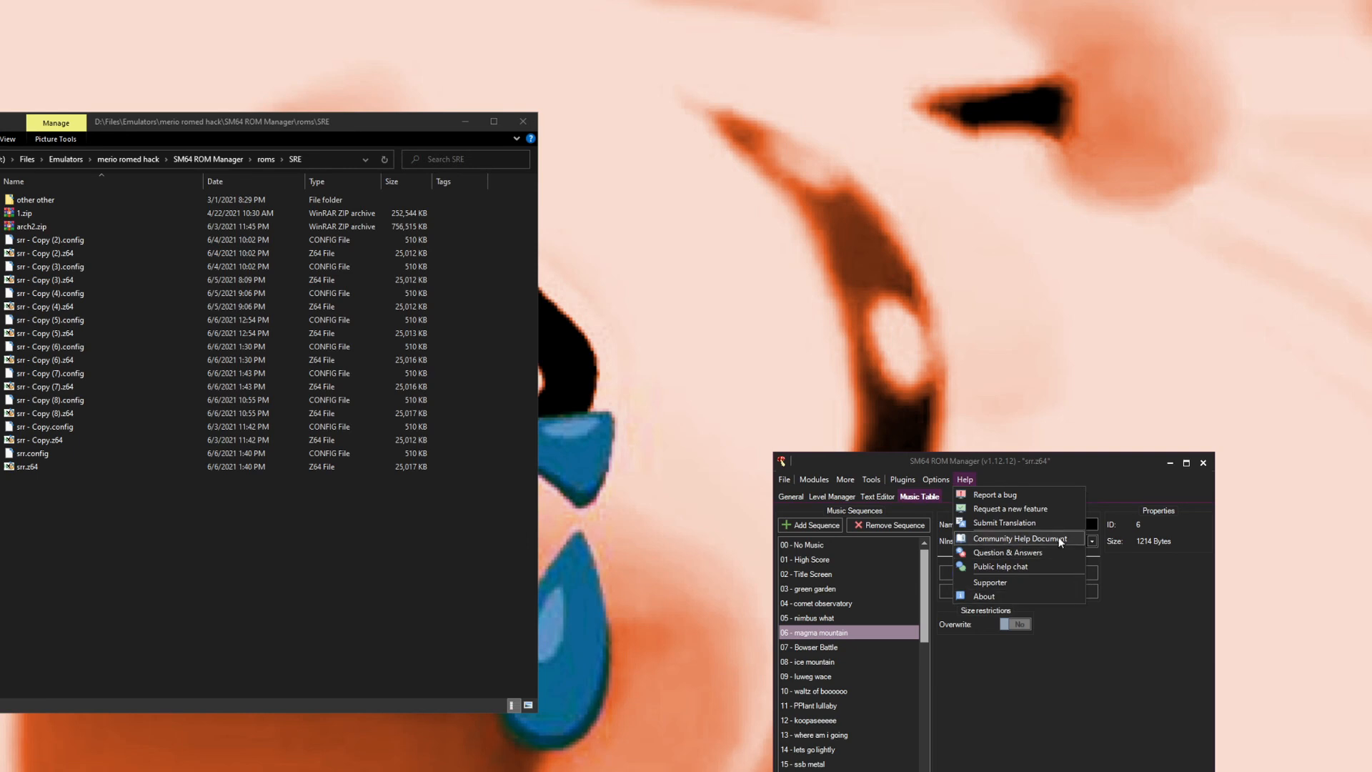
left_click(1029, 460)
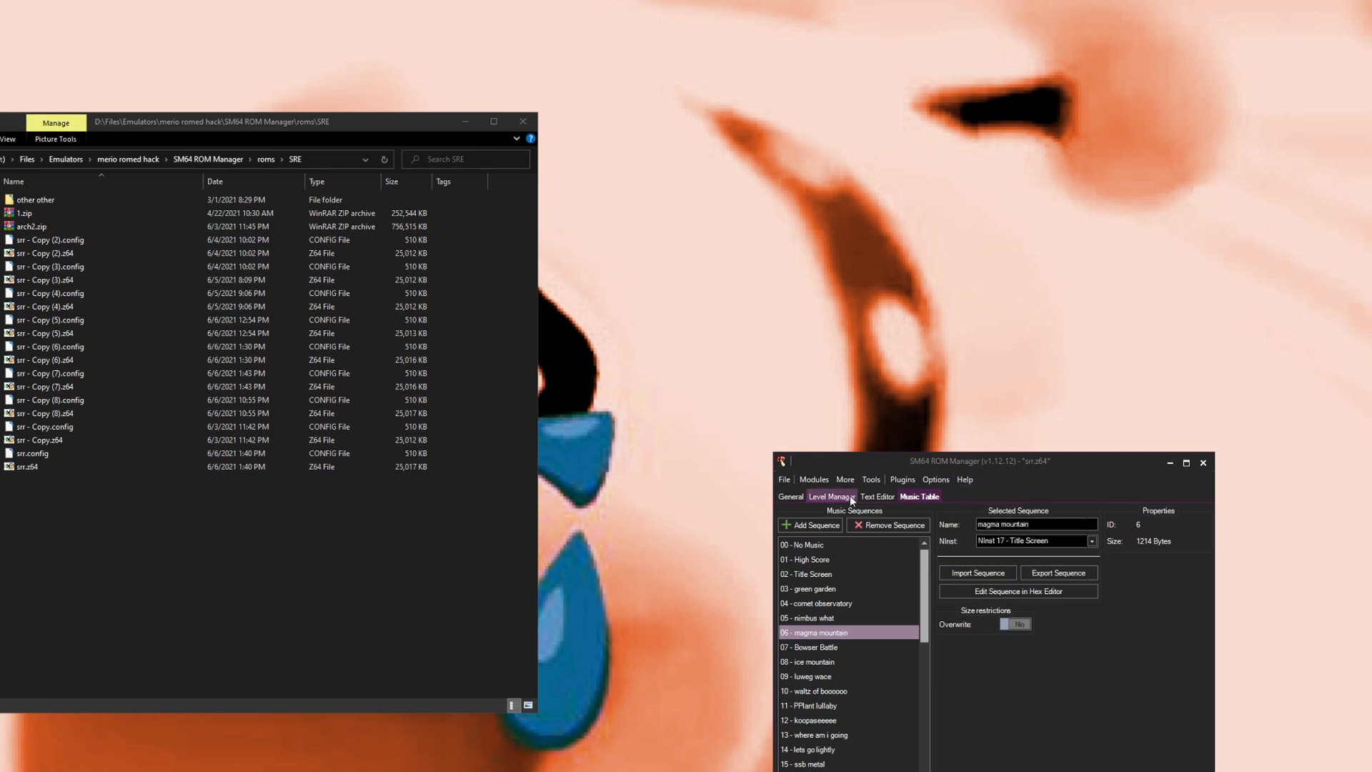
left_click(814, 480)
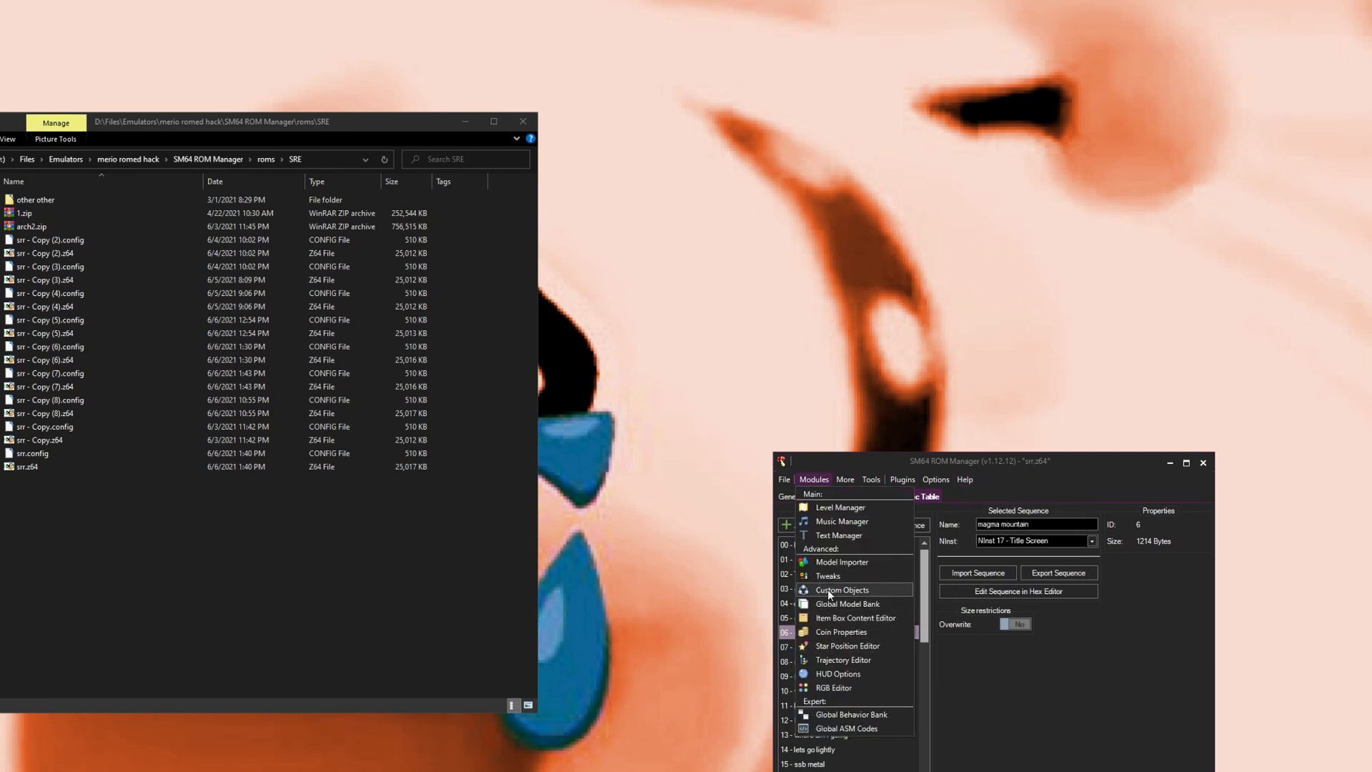
left_click(827, 590)
scroll(429, 446, "down", 2)
scroll(421, 439, "down", 2)
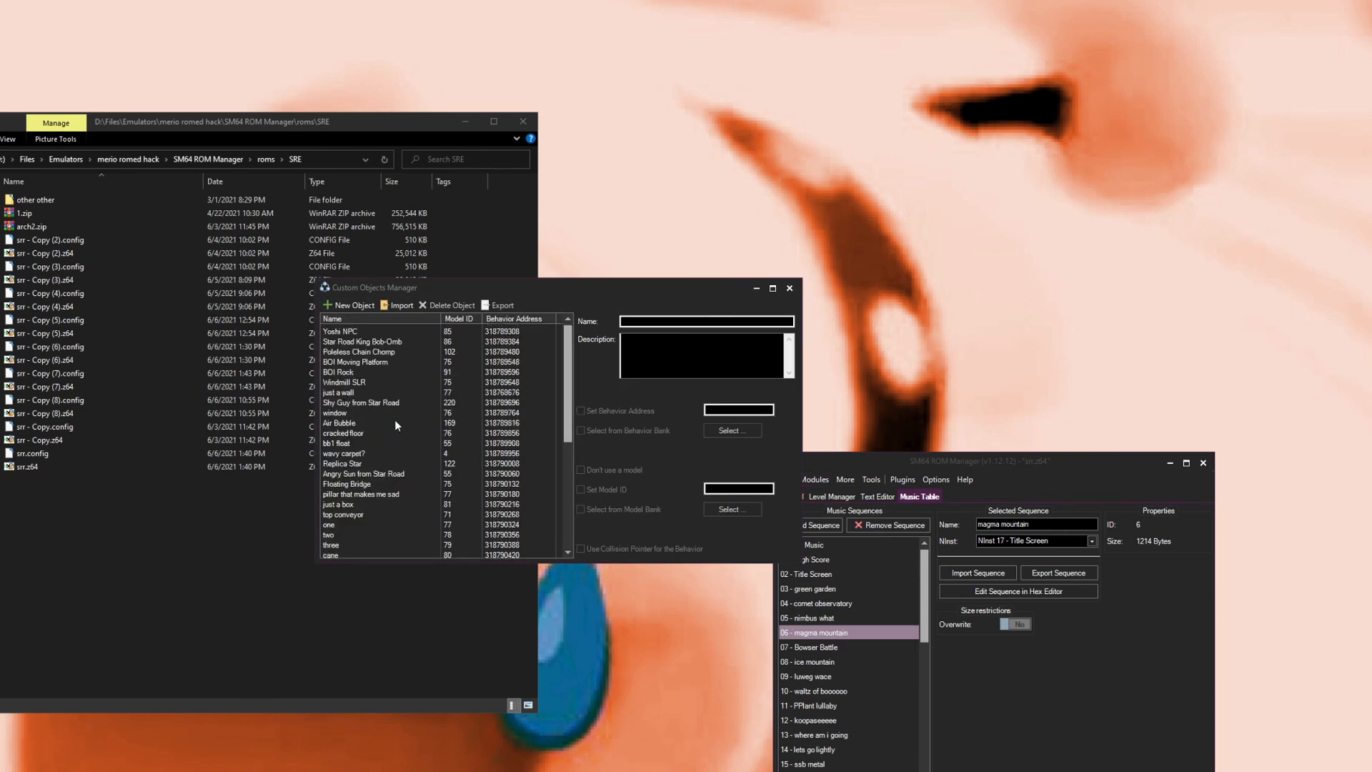
scroll(372, 492, "down", 3)
scroll(389, 457, "up", 3)
left_click(381, 398)
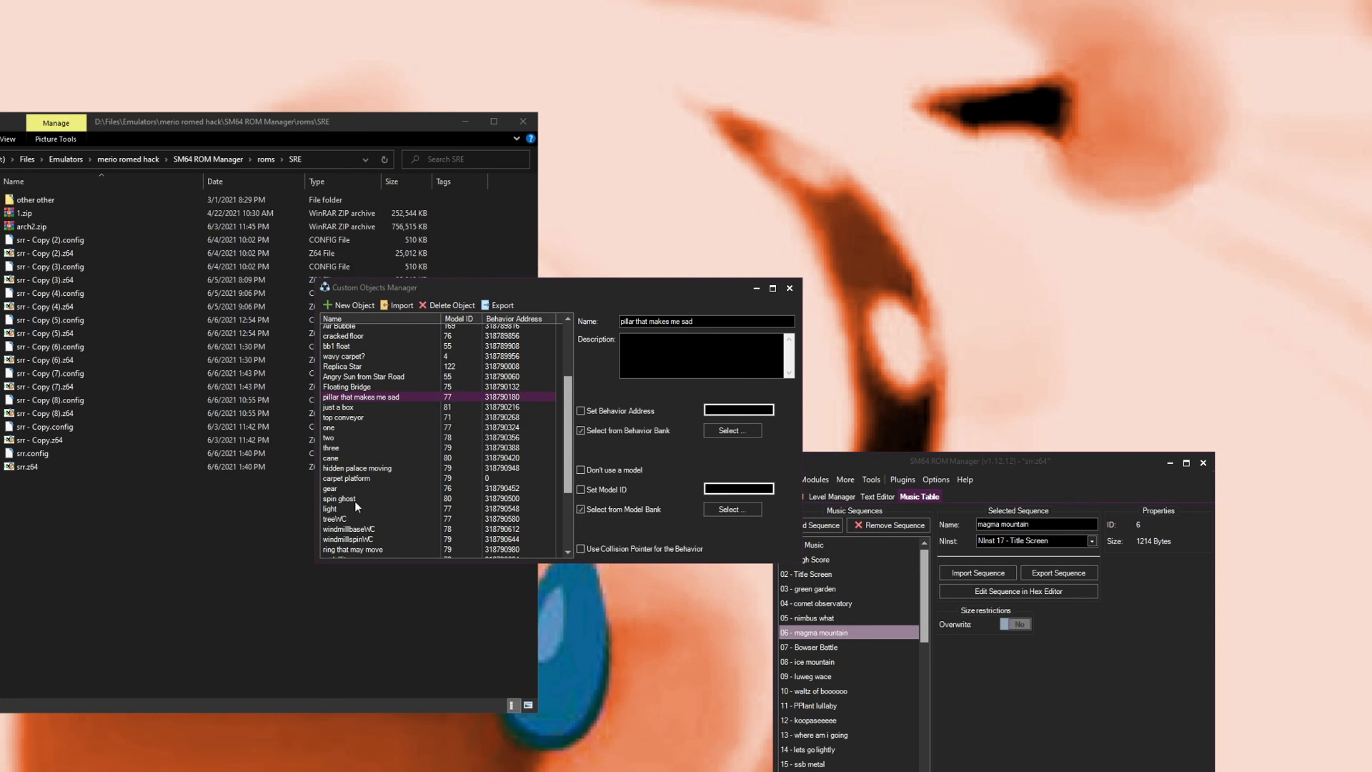
left_click(336, 469)
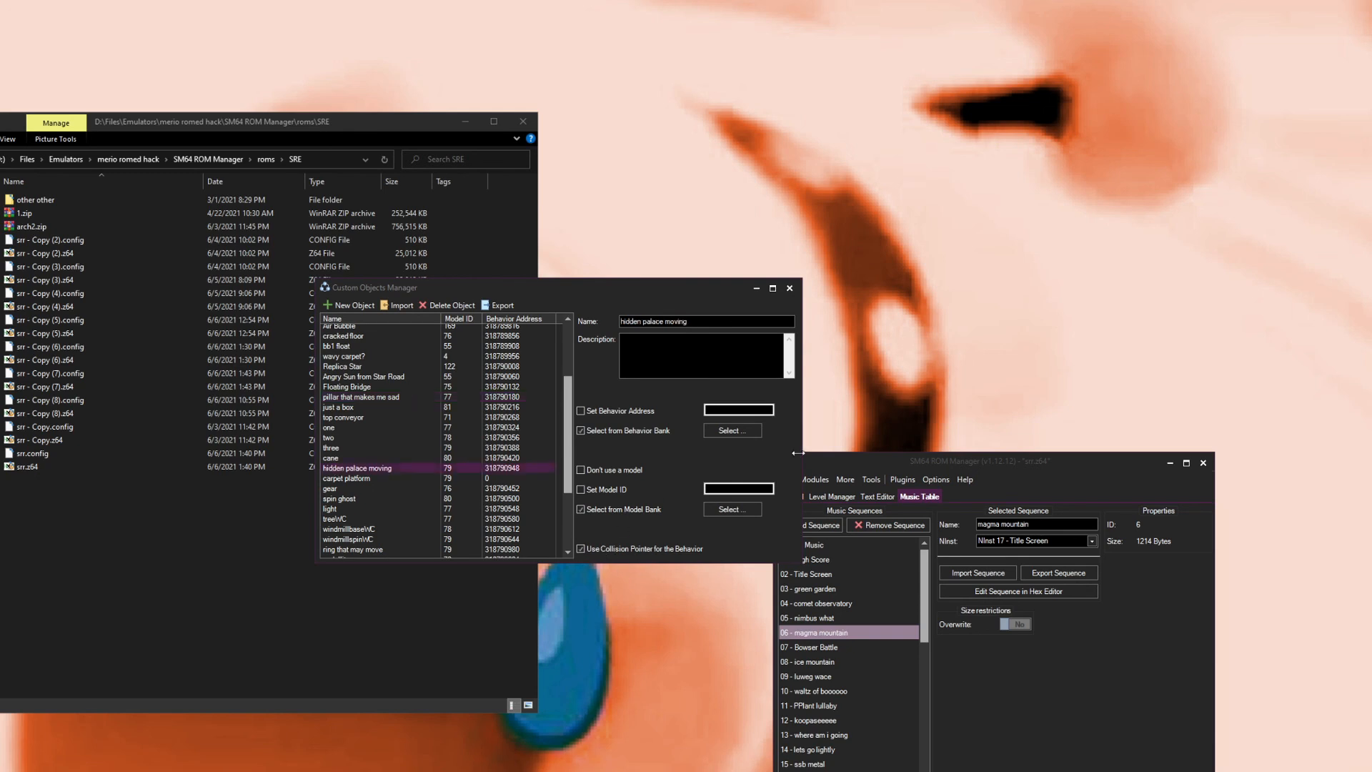
left_click(790, 288)
Step: Open the Global Behavior Bank and inspect the Air Bubble and window behaviors' properties and scripts, then close it
left_click(814, 480)
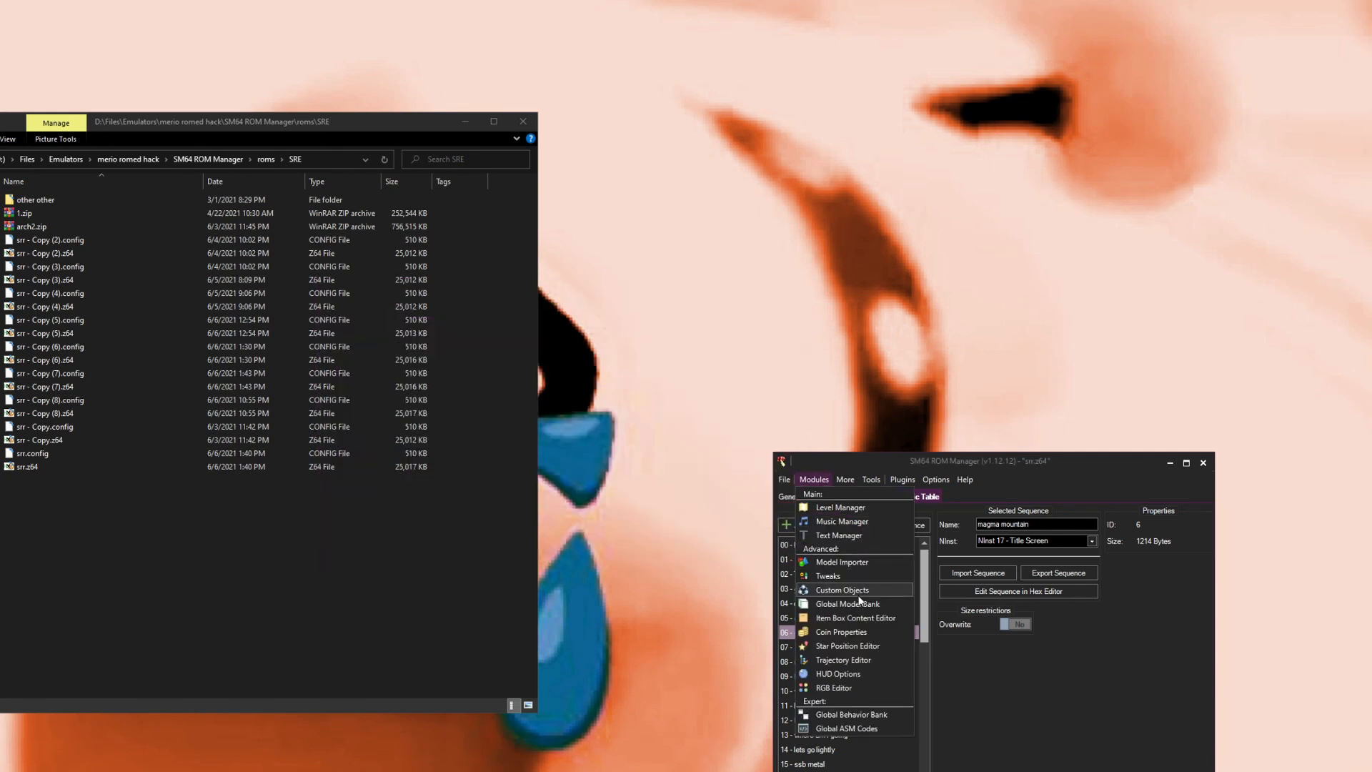
left_click(872, 714)
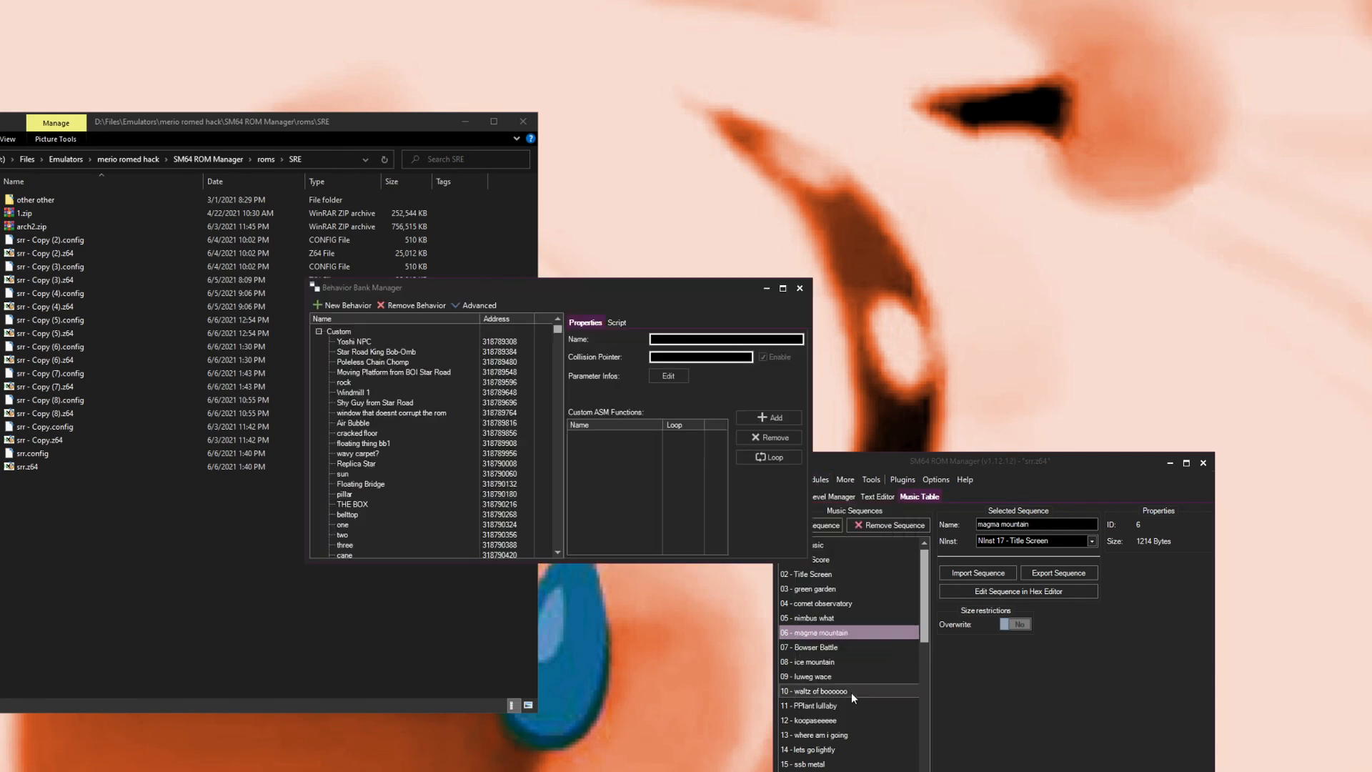
left_click(366, 422)
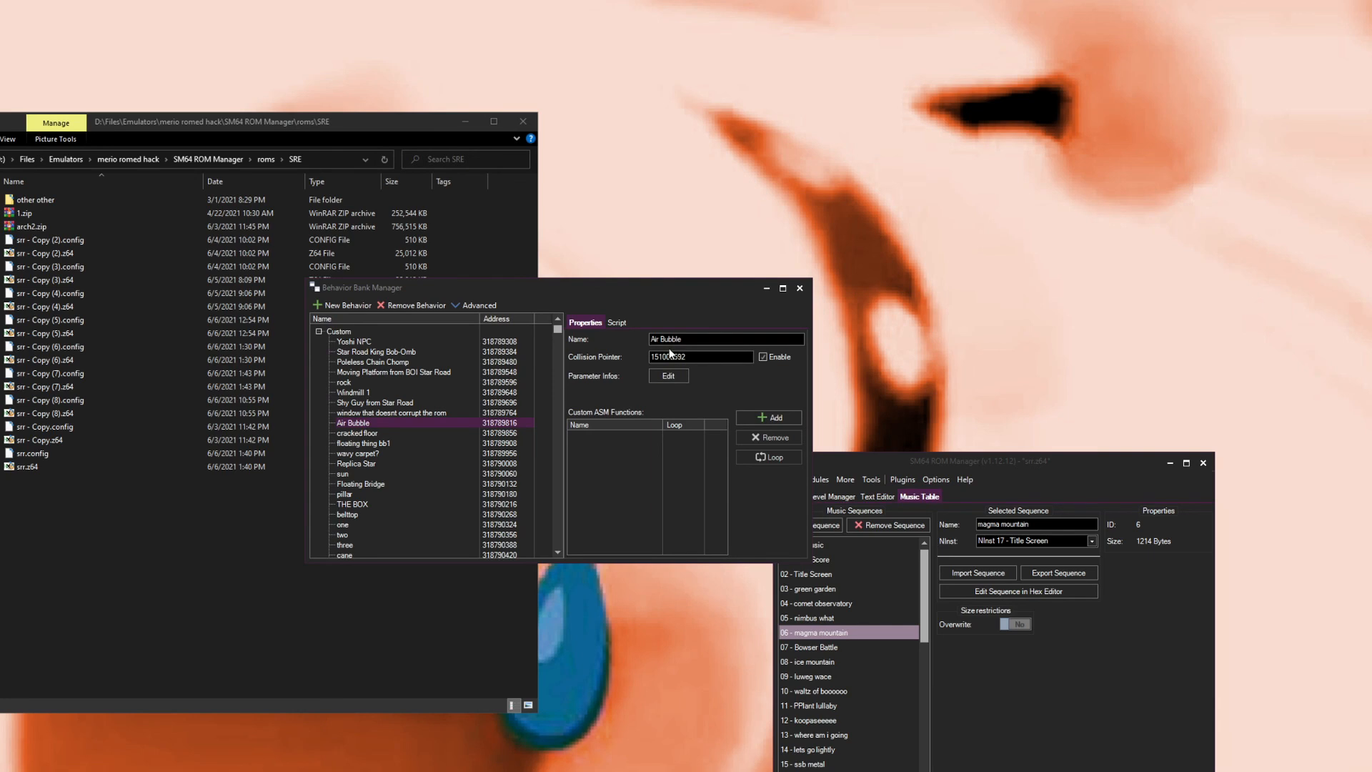
left_click(616, 322)
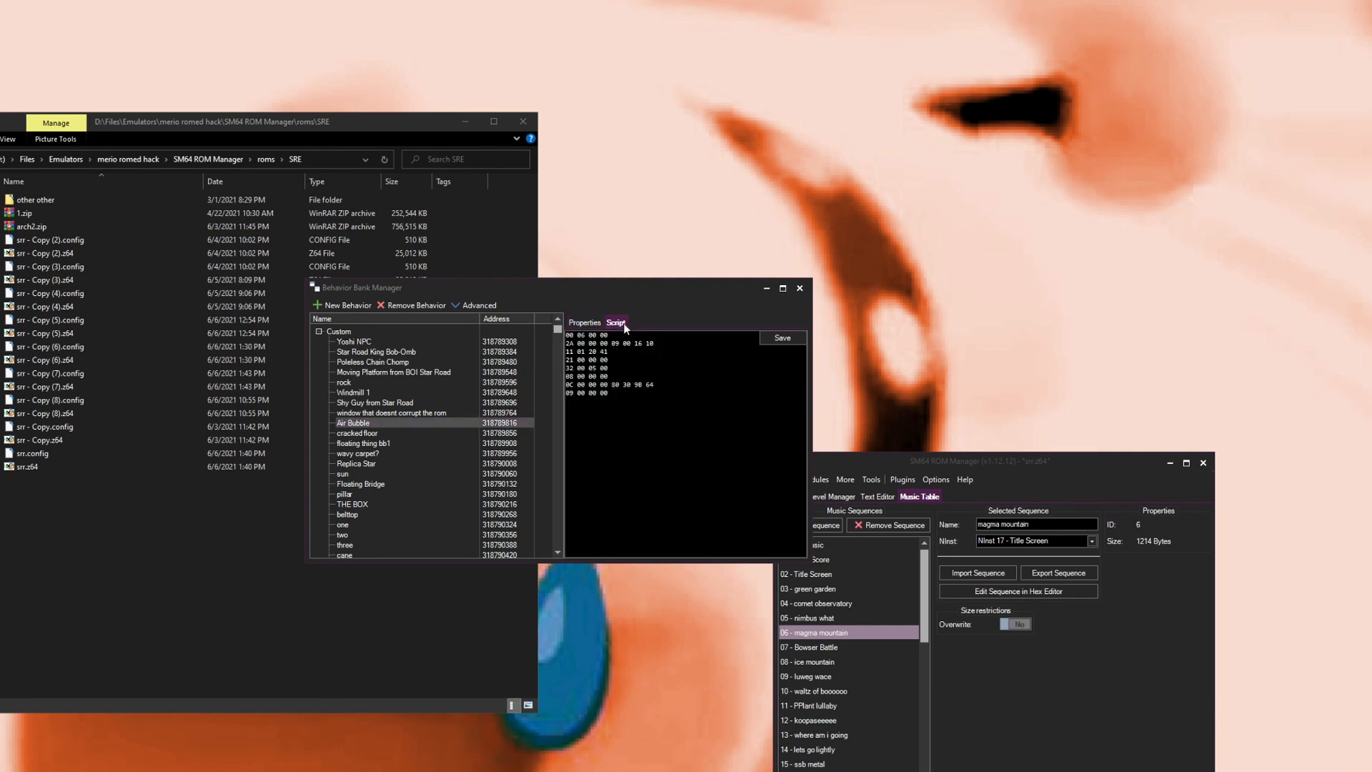
left_click(586, 323)
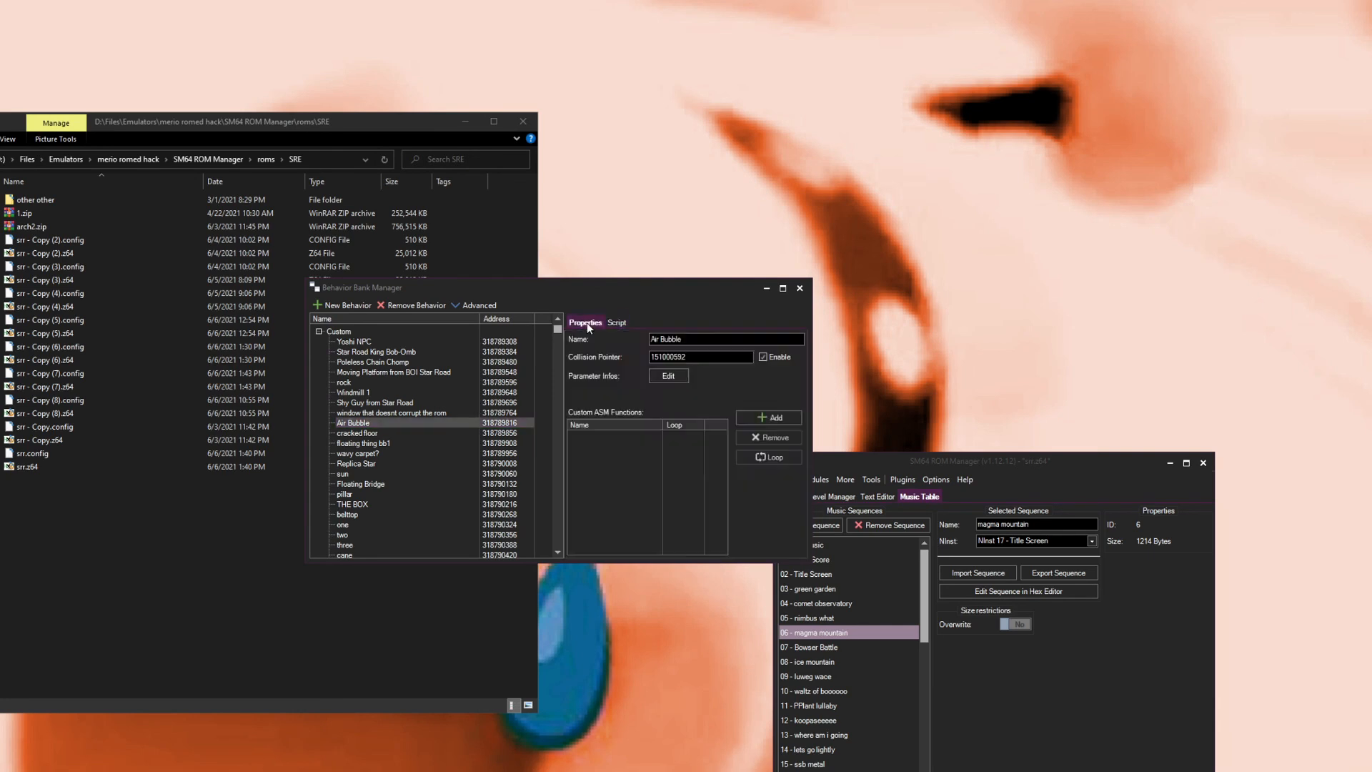
left_click(379, 413)
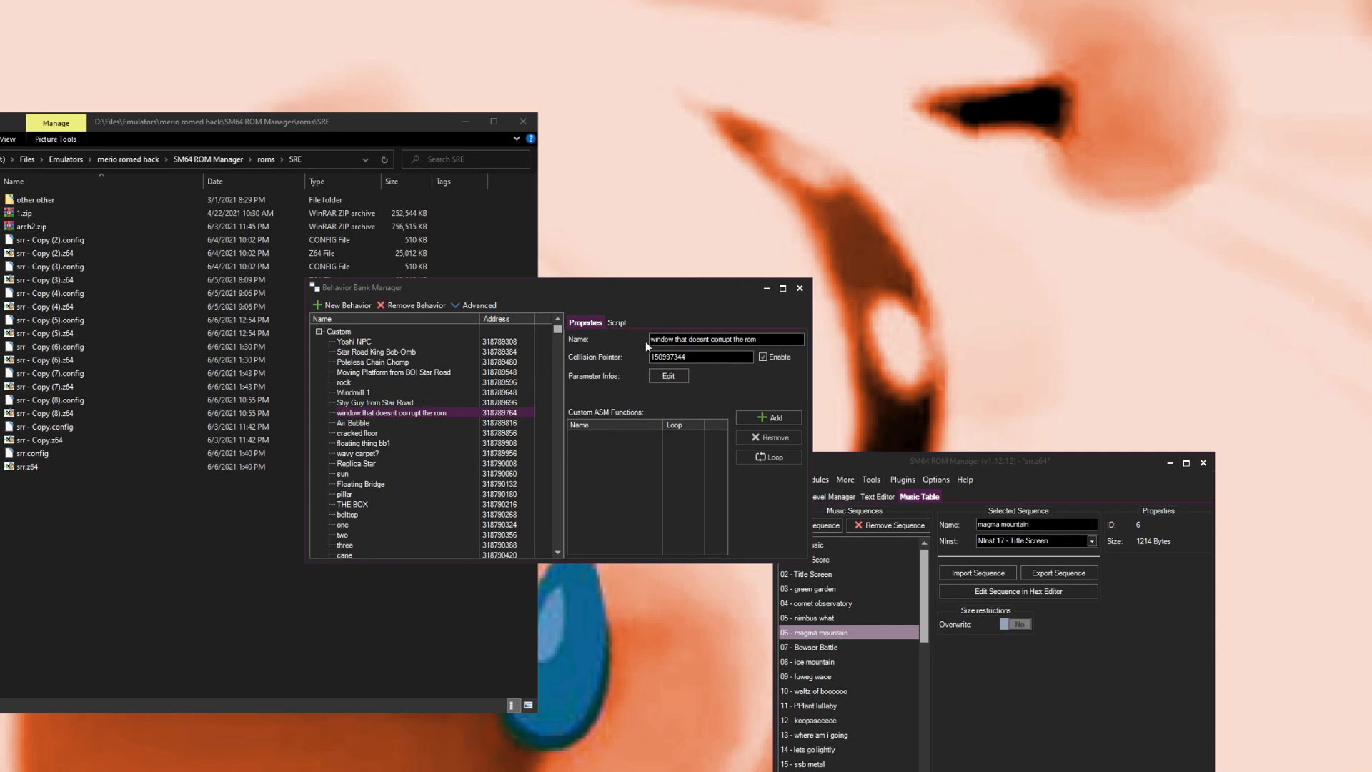
left_click(617, 323)
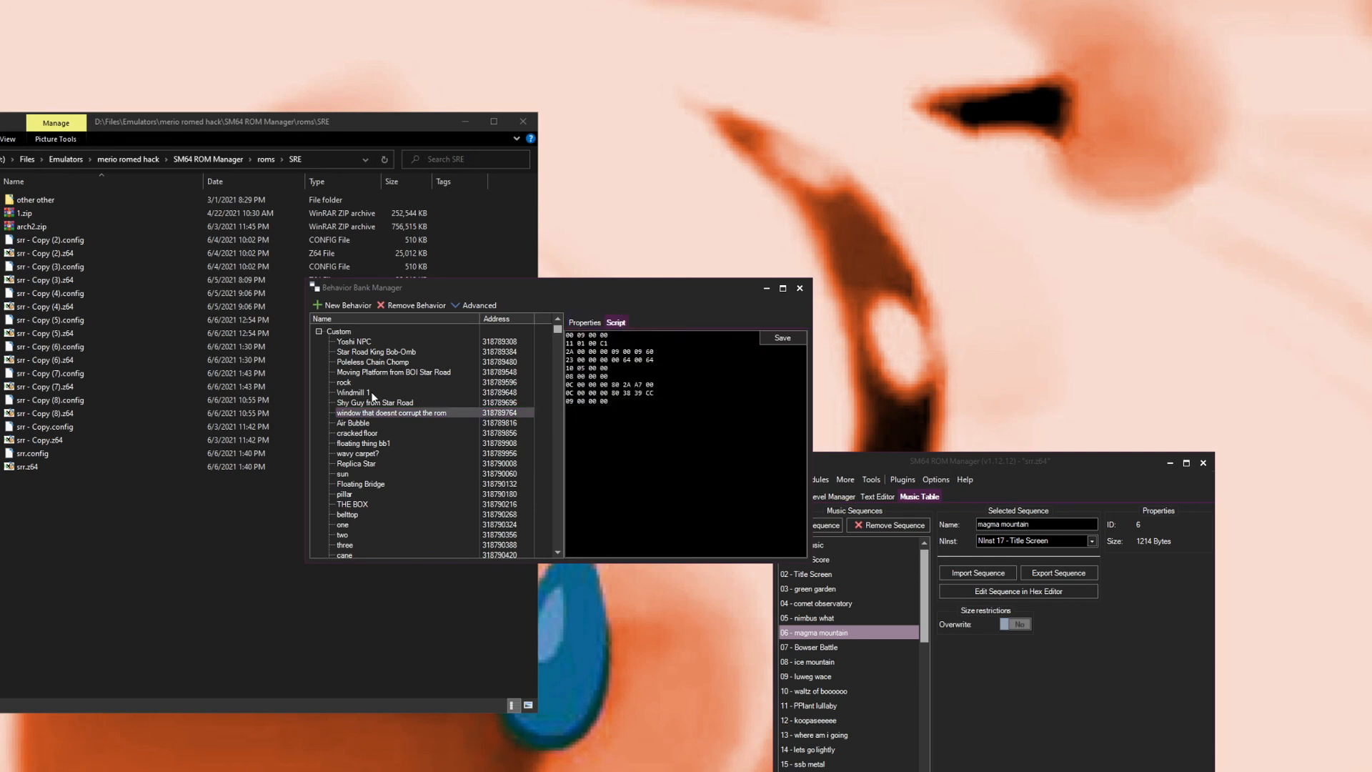
left_click(353, 423)
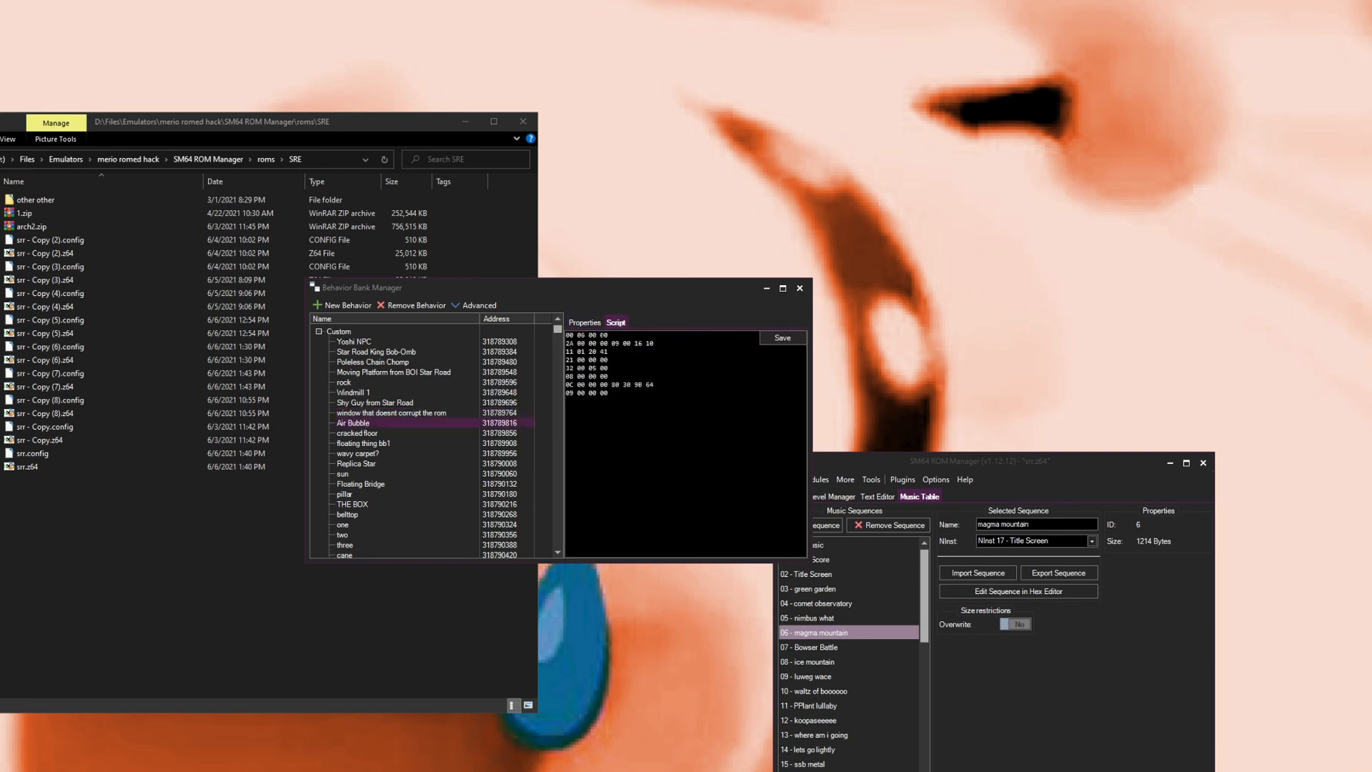
left_click(585, 322)
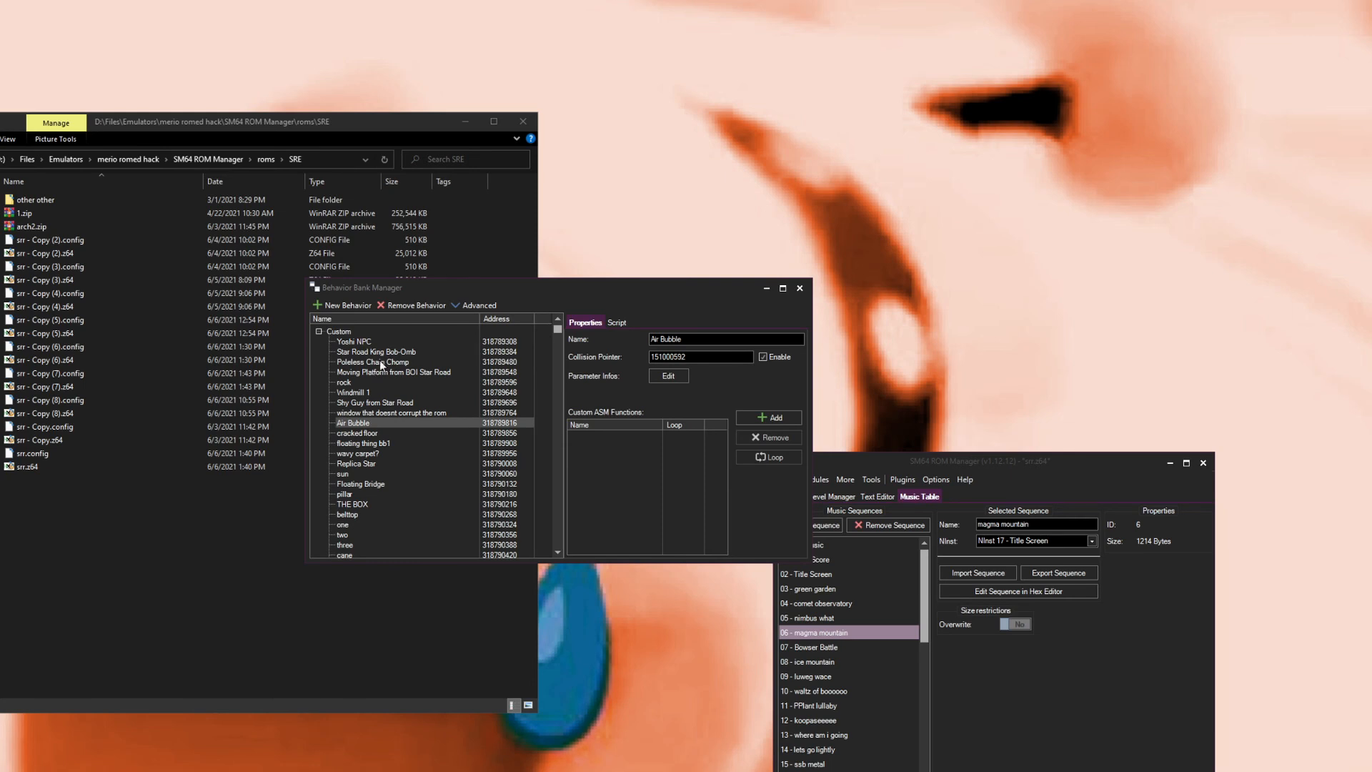
left_click(384, 413)
left_click(358, 423)
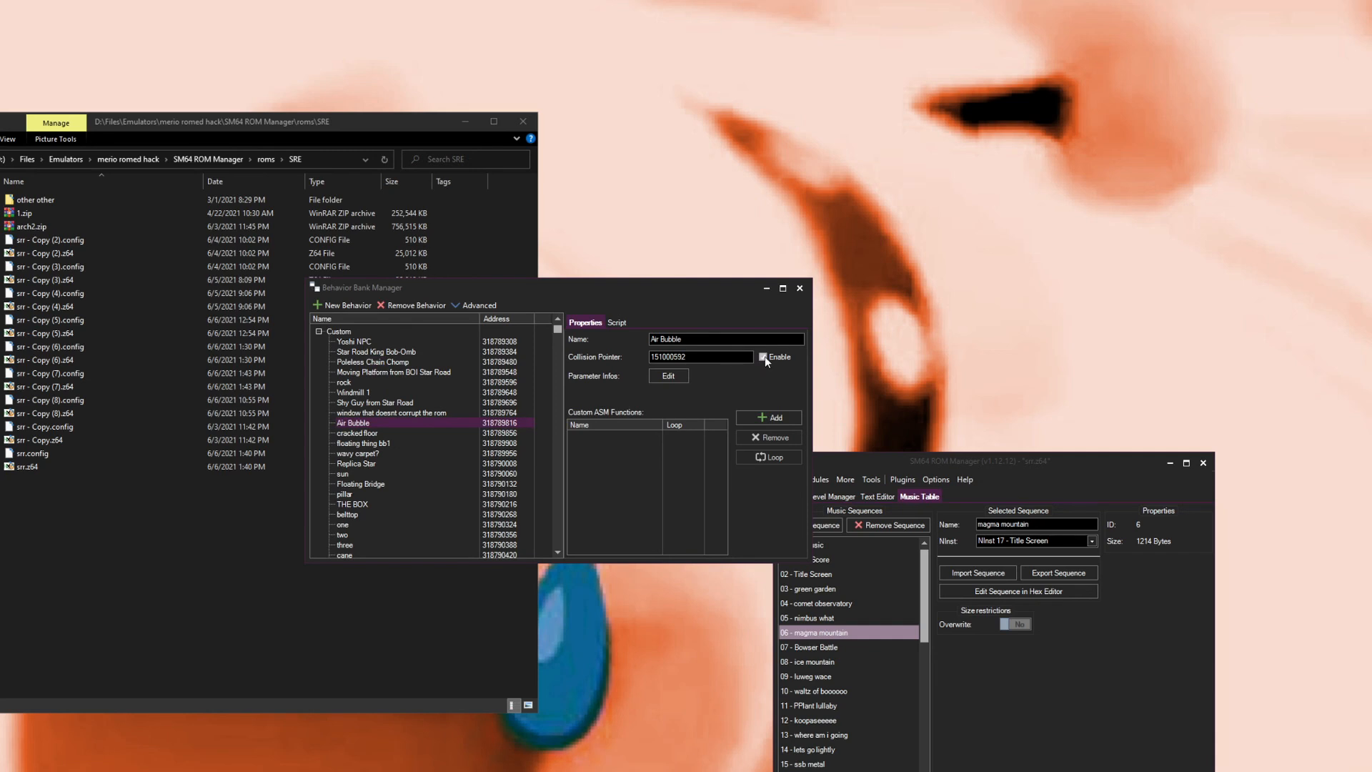
left_click(616, 322)
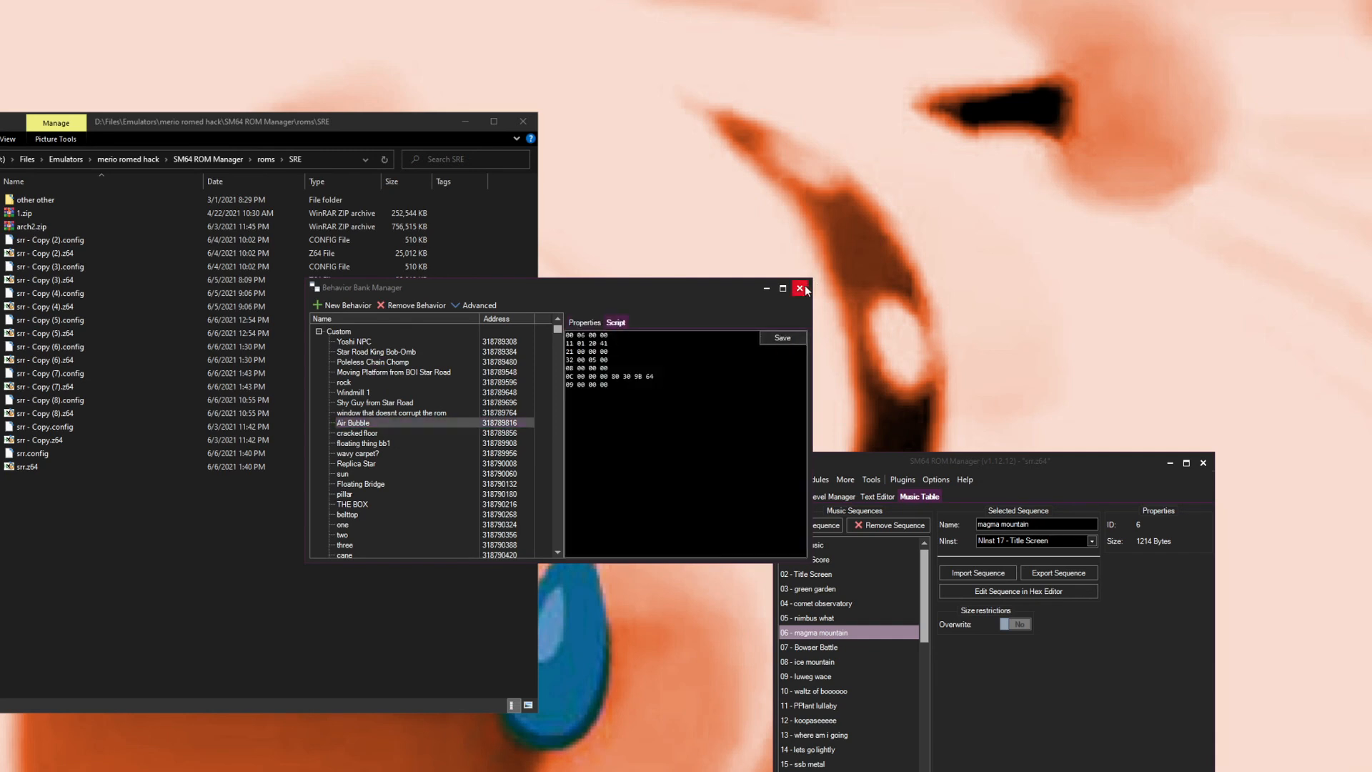
left_click(469, 303)
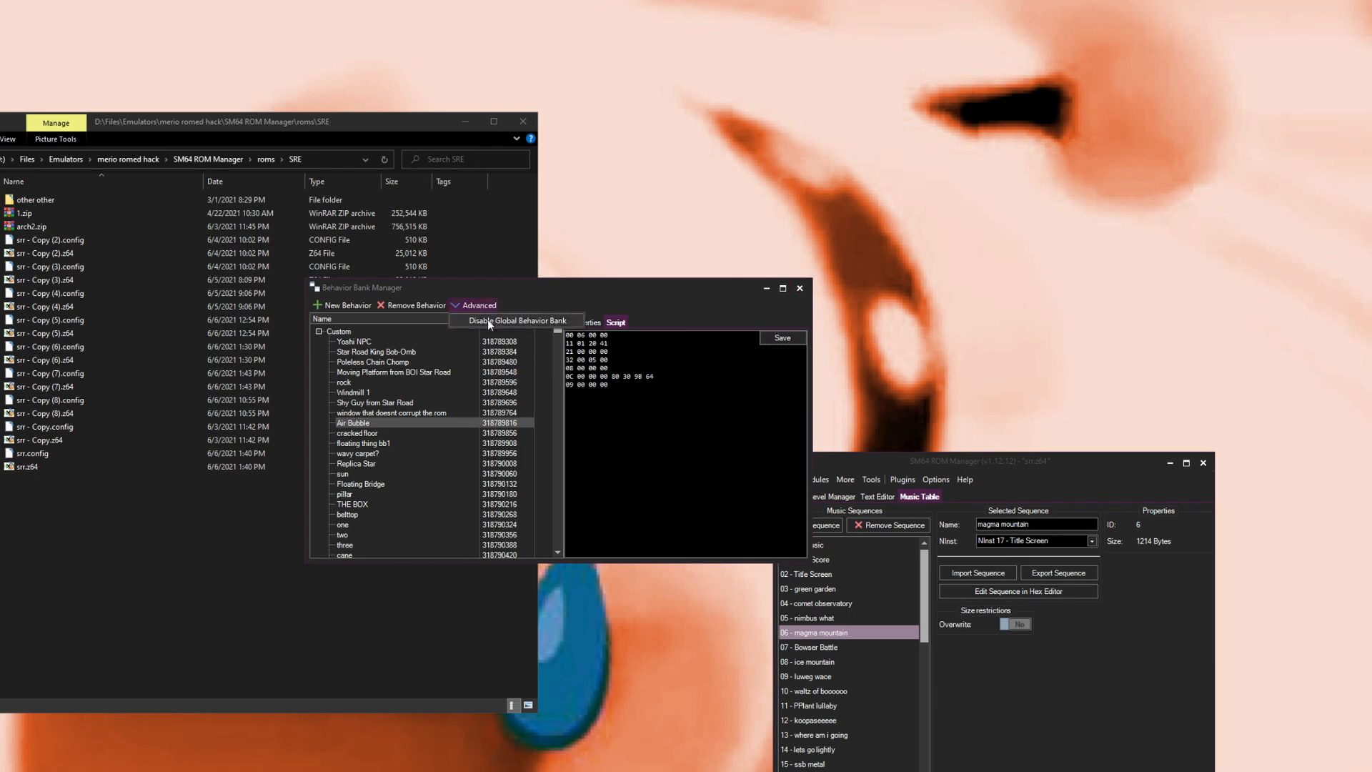
left_click(533, 298)
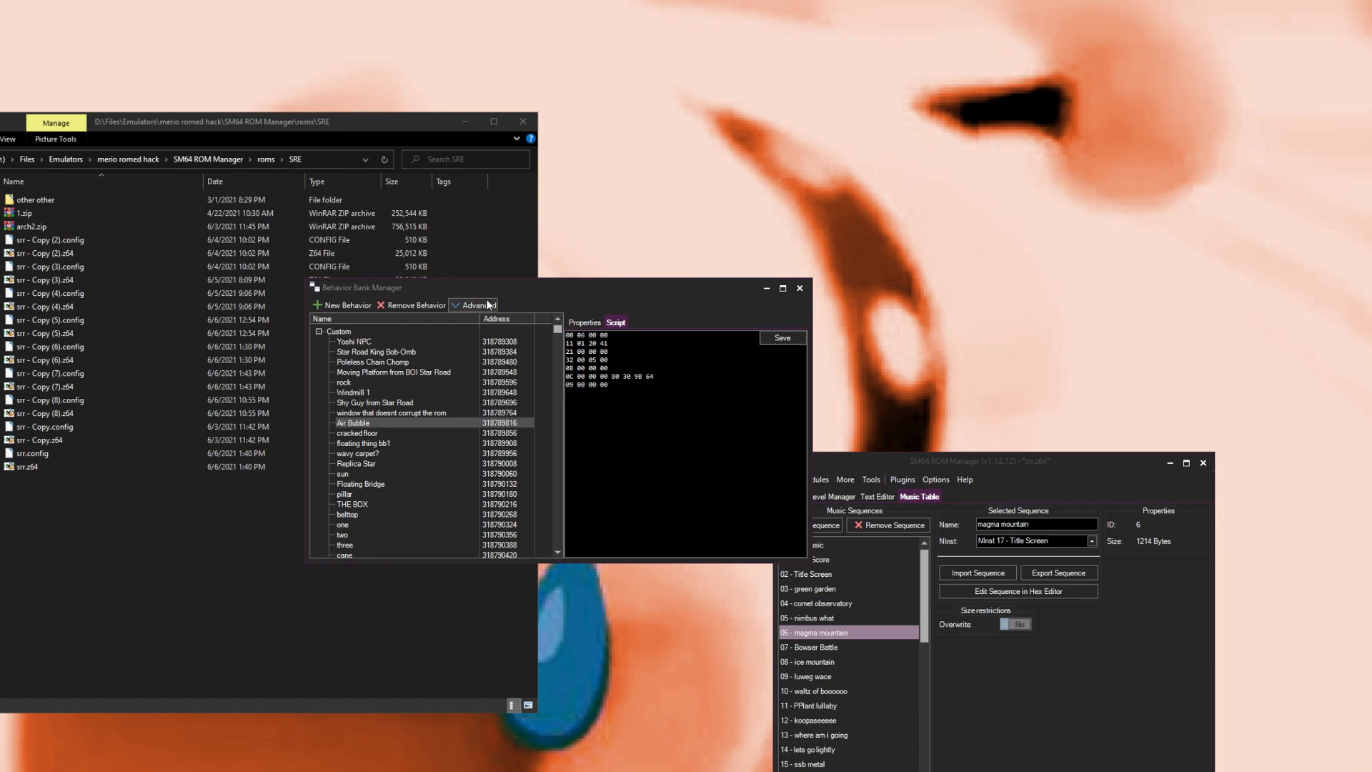
left_click(800, 288)
left_click_drag(200, 609, 203, 576)
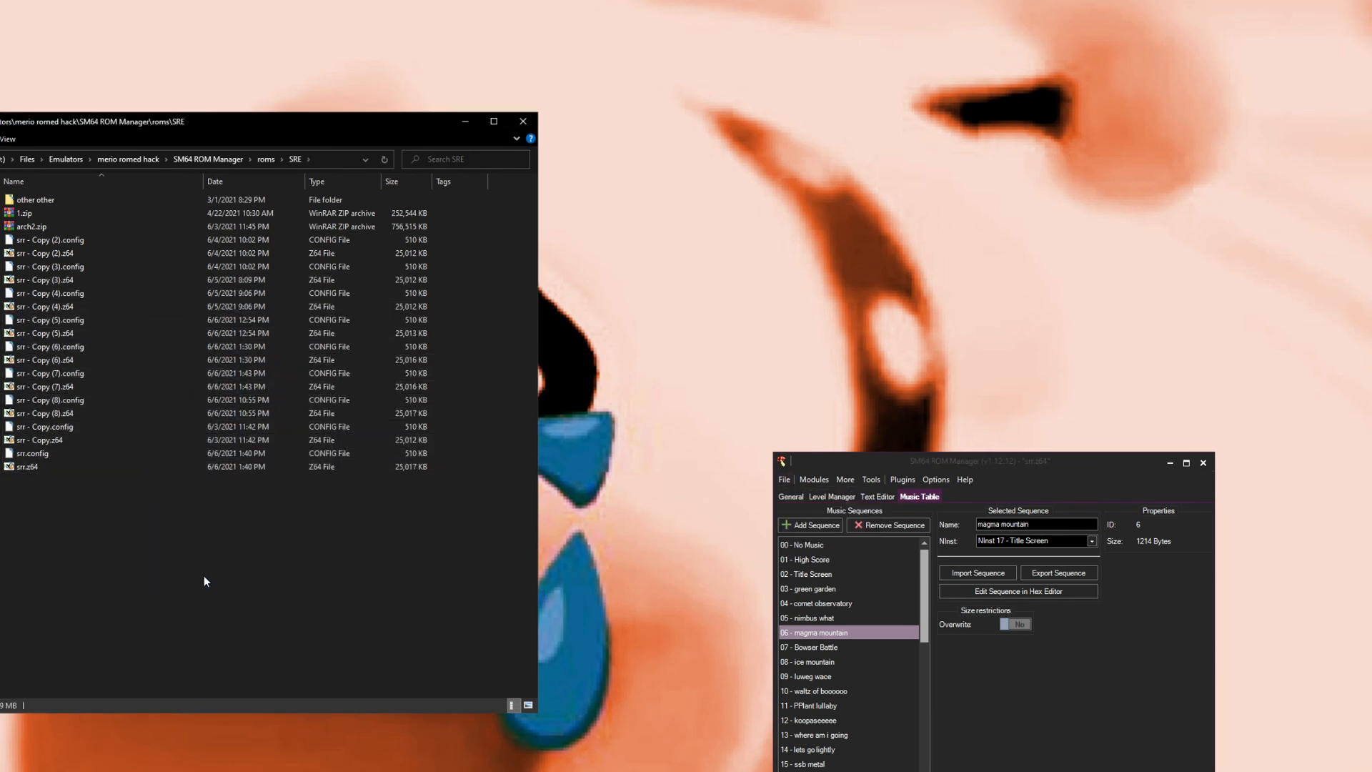
Step: Open the Level Manager and browse the area settings, model and object banks of the ow2 level's areas
left_click(829, 496)
double_click(799, 679)
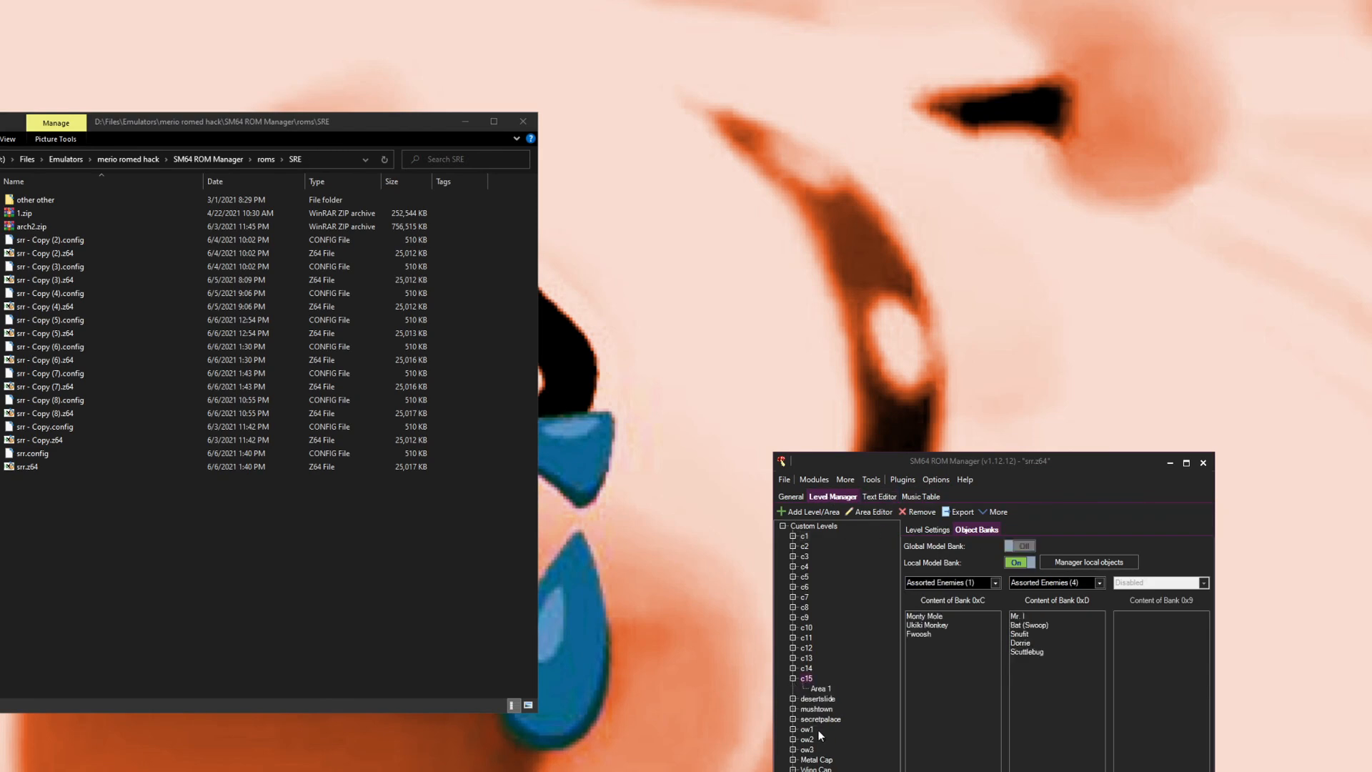
left_click(793, 739)
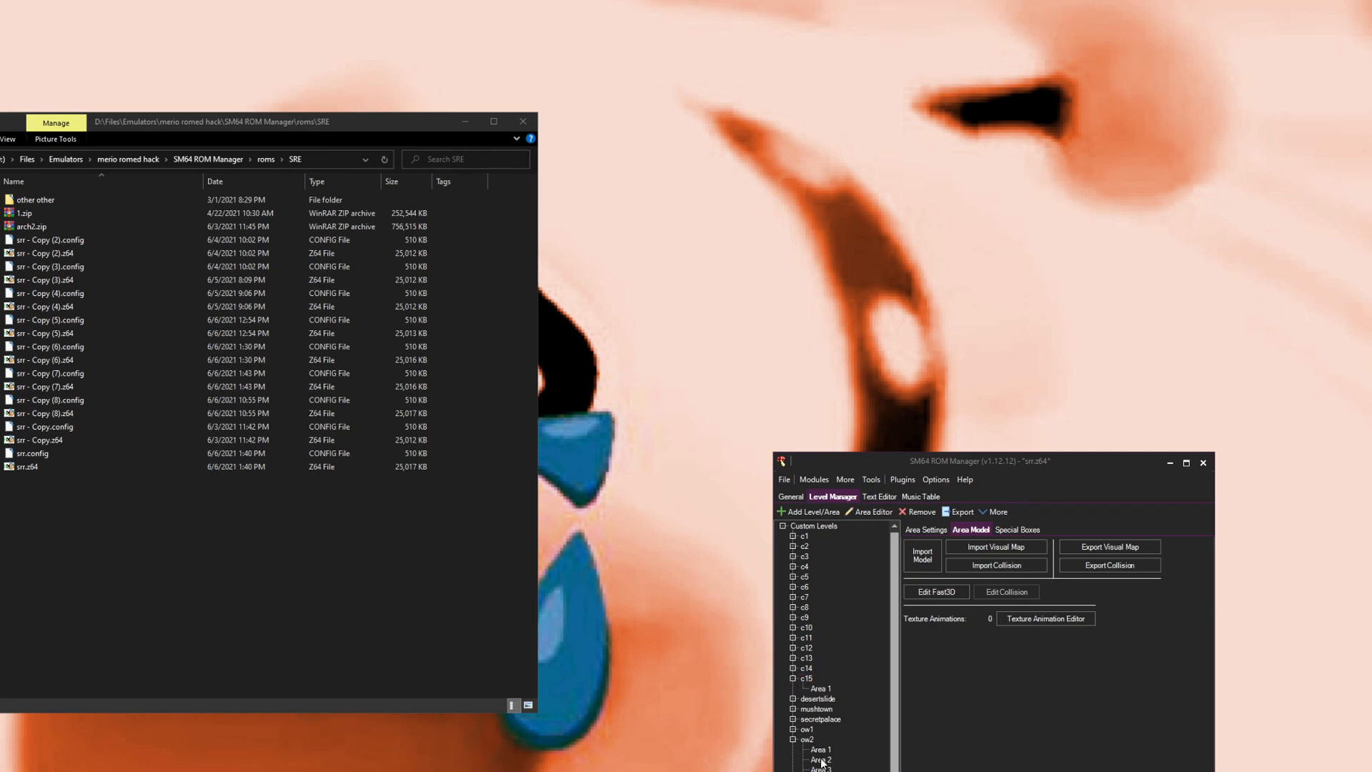
left_click(828, 760)
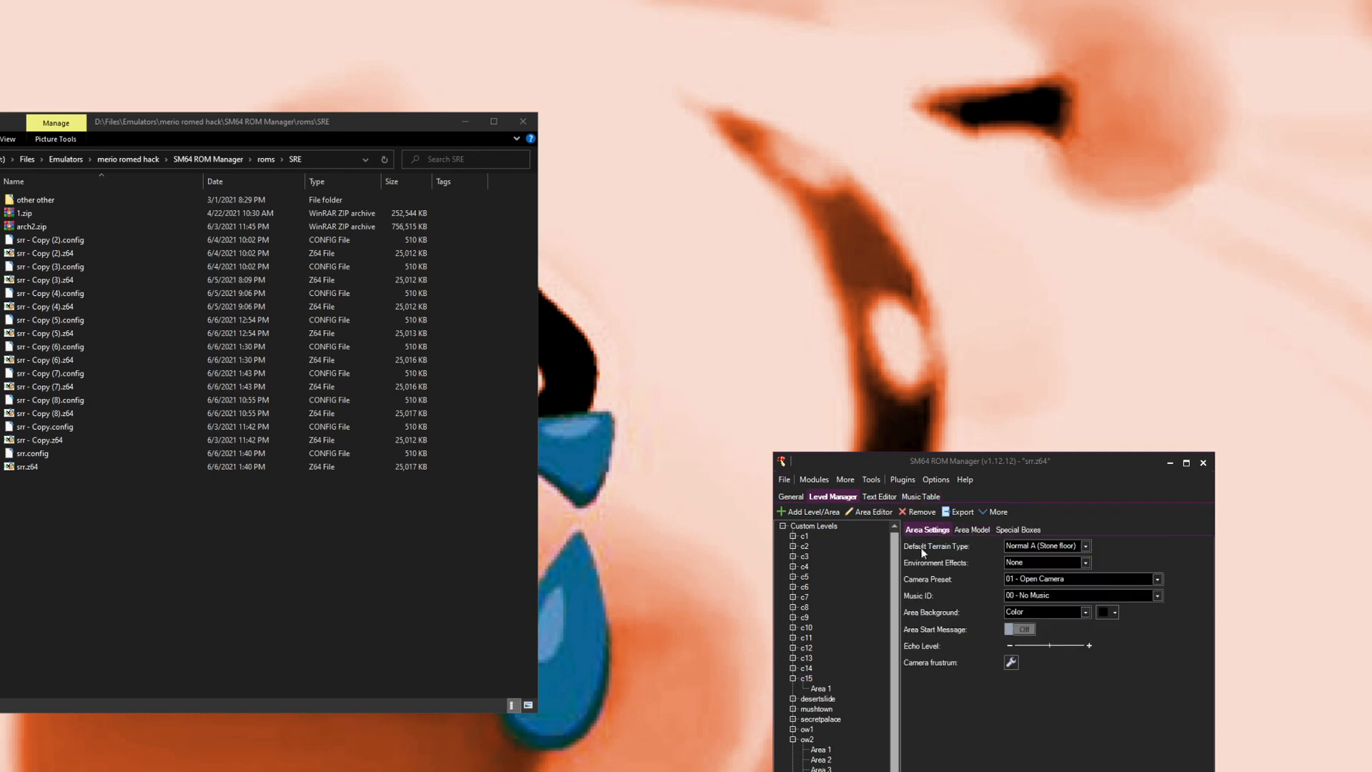
left_click(814, 771)
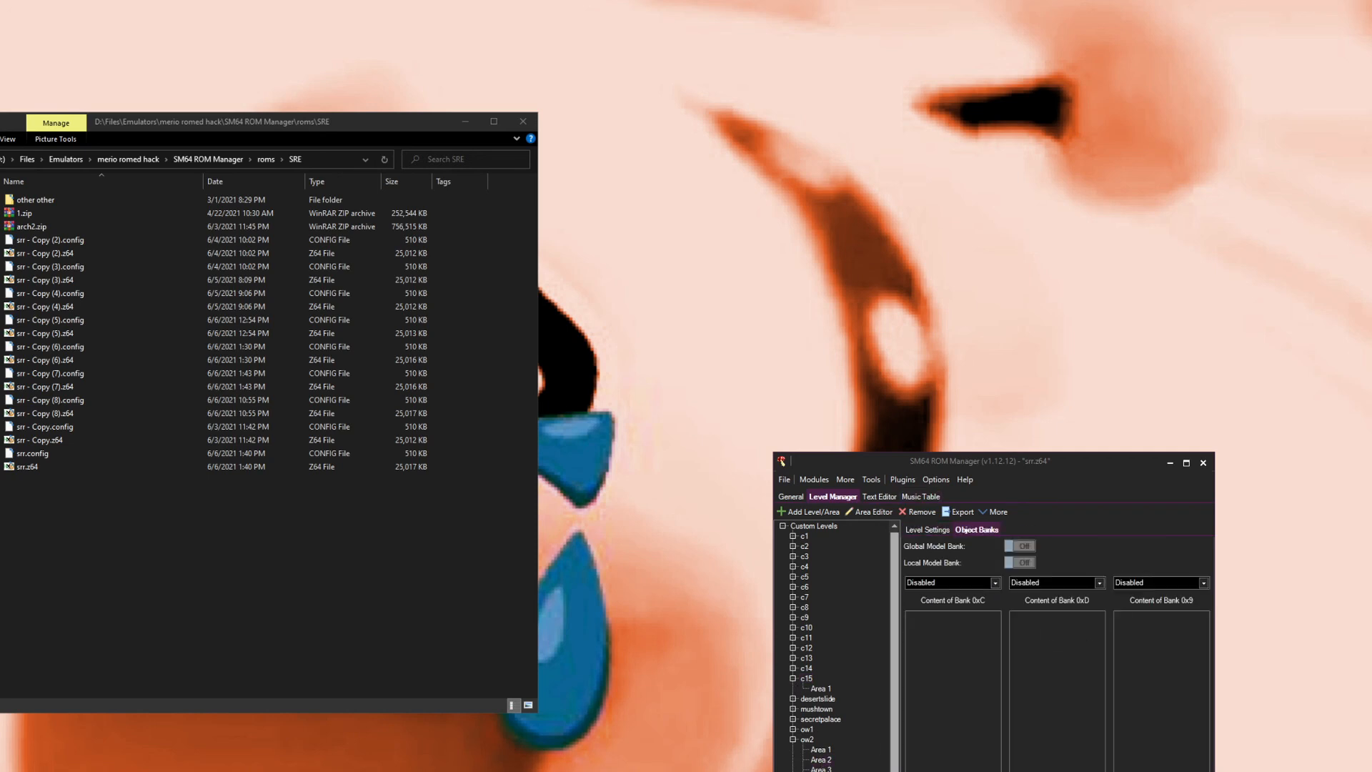
left_click(818, 761)
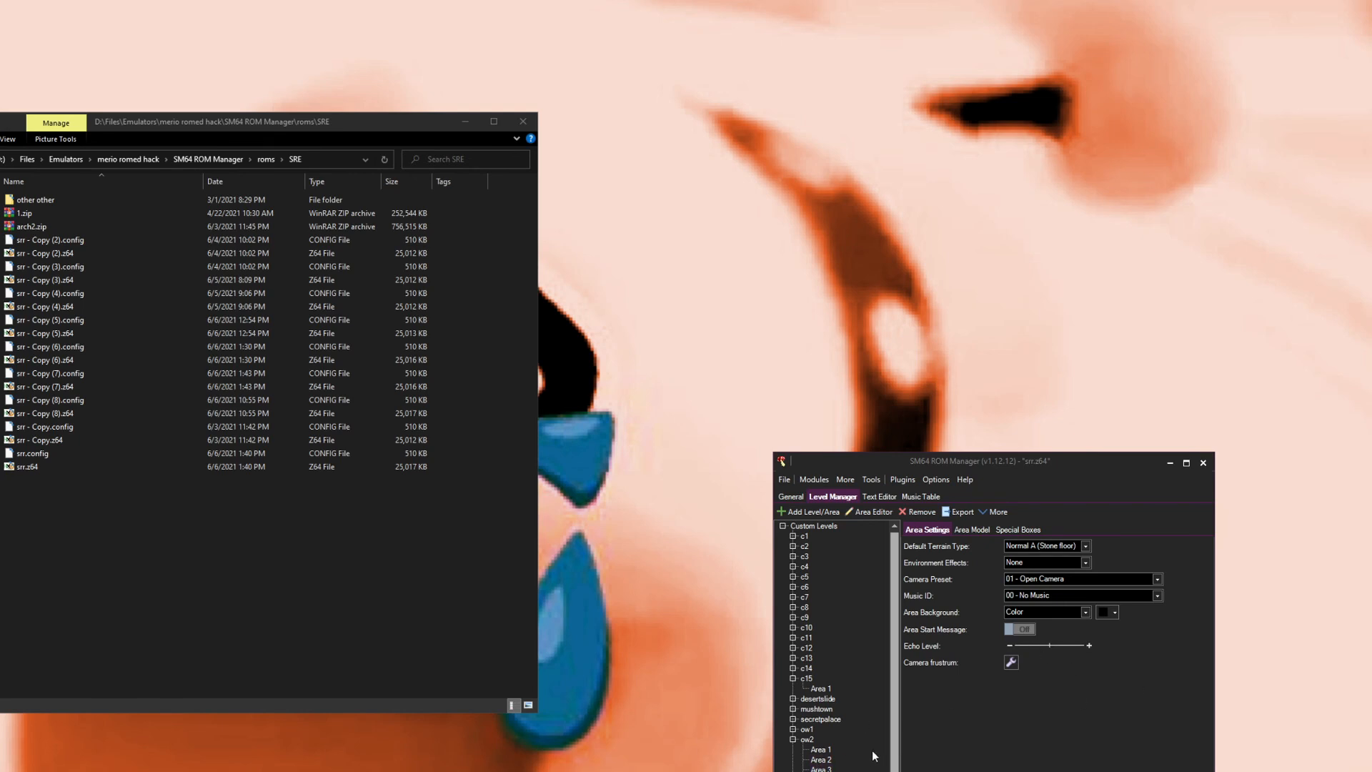
left_click(827, 760)
Step: Adjust the echo level of the ow2 level's Area 1 and Area 2
left_click(822, 750)
left_click_drag(1020, 646, 1044, 645)
left_click(822, 759)
left_click(1033, 646)
key("Down")
left_click(1026, 649)
Step: Set the music of the ow2 level's Area 2 to 04 - comet observatory
left_click(784, 480)
left_click(793, 508)
left_click(820, 748)
left_click(820, 759)
left_click(1033, 598)
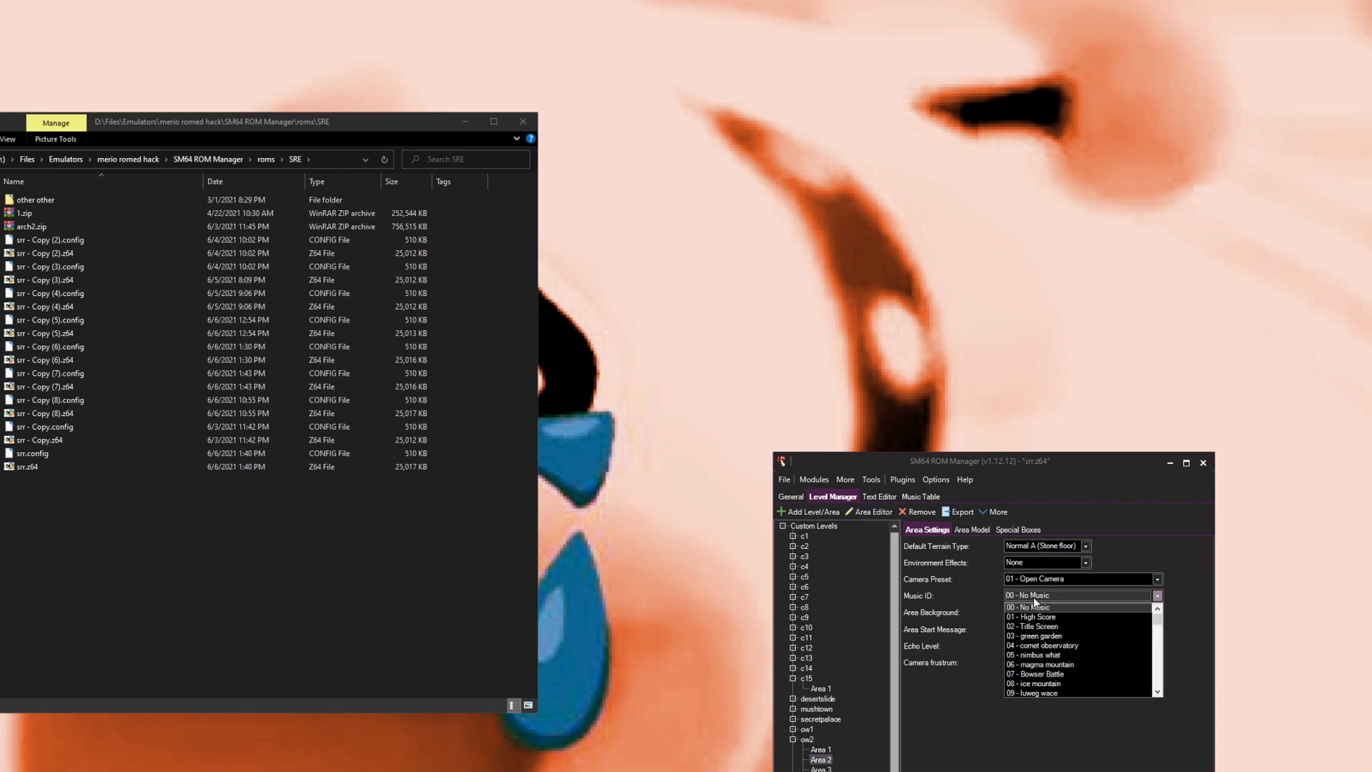
left_click(1033, 647)
Step: Set the music of the ow2 level's Area 3 to 04 - comet observatory
left_click(821, 768)
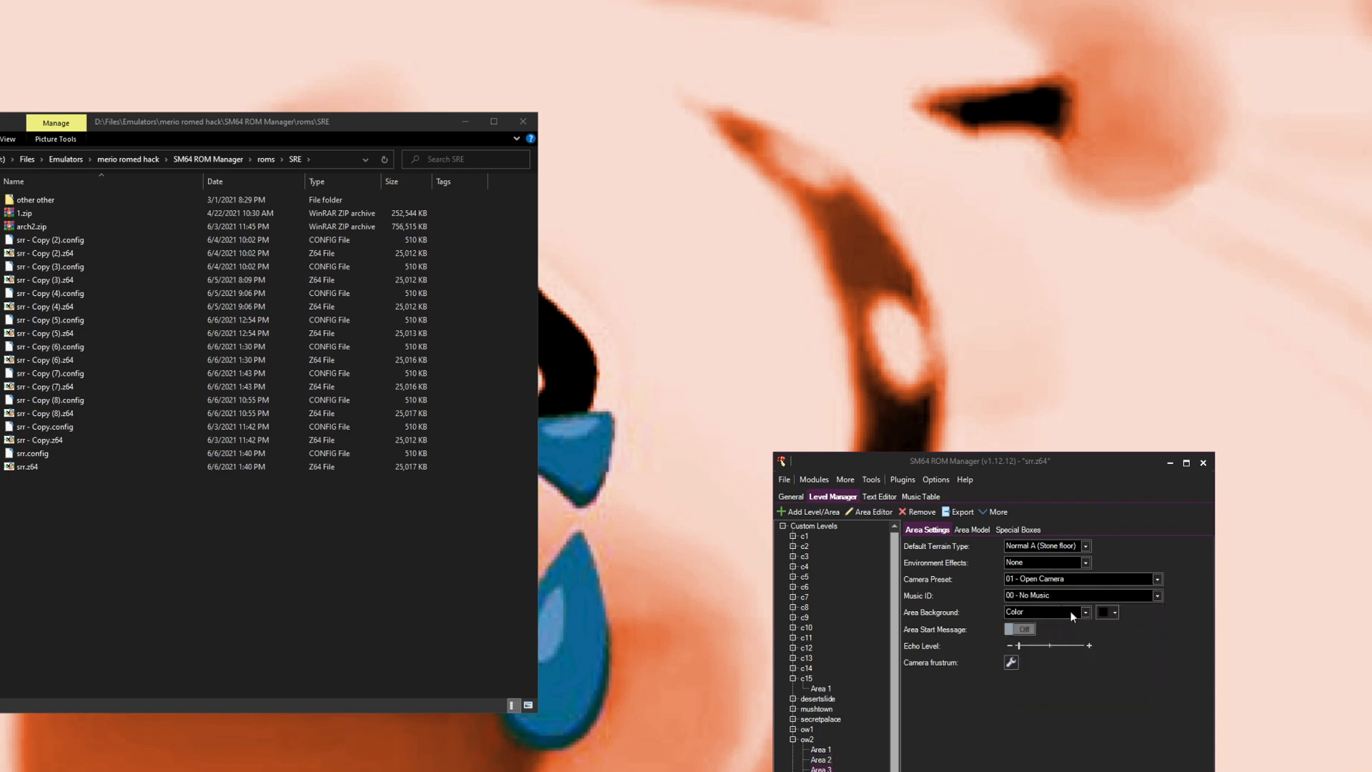
left_click(1042, 598)
left_click(1044, 646)
left_click(820, 771)
left_click(1036, 596)
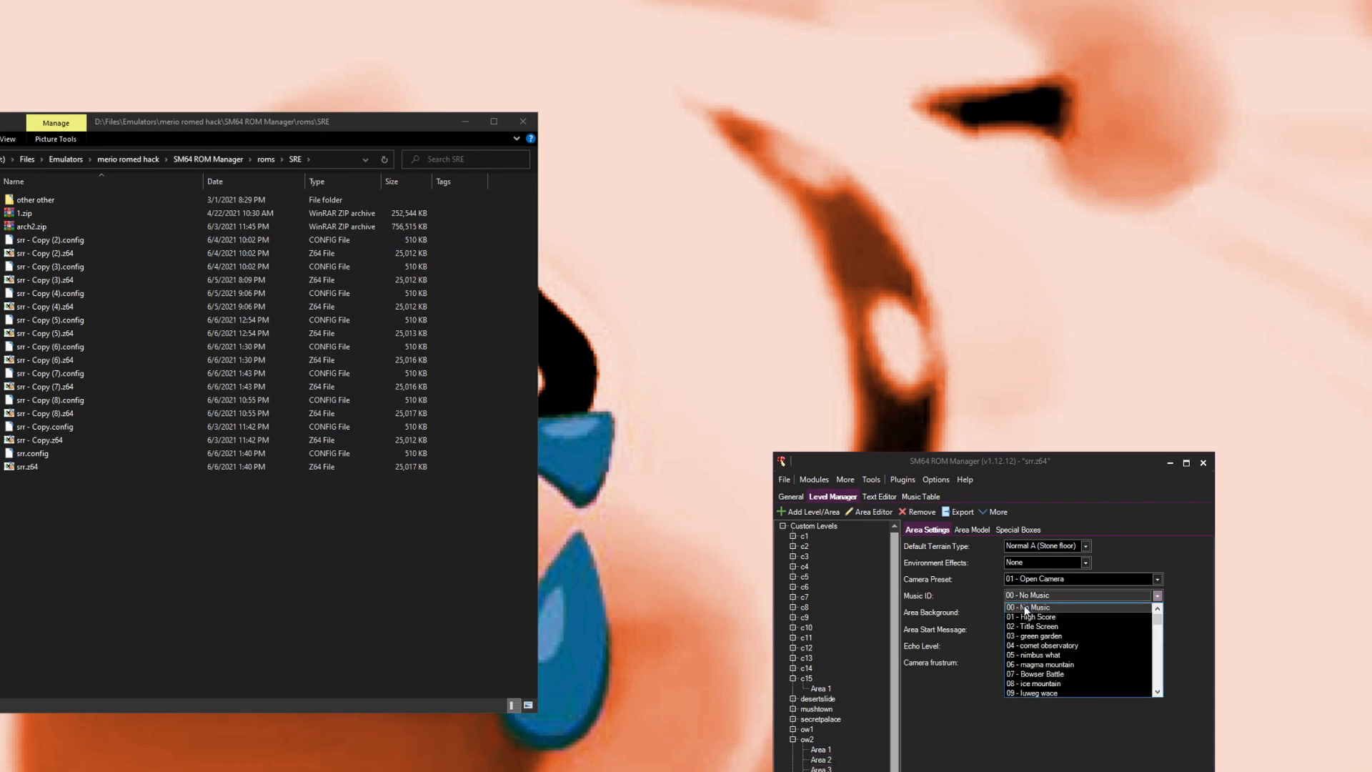
left_click(1045, 646)
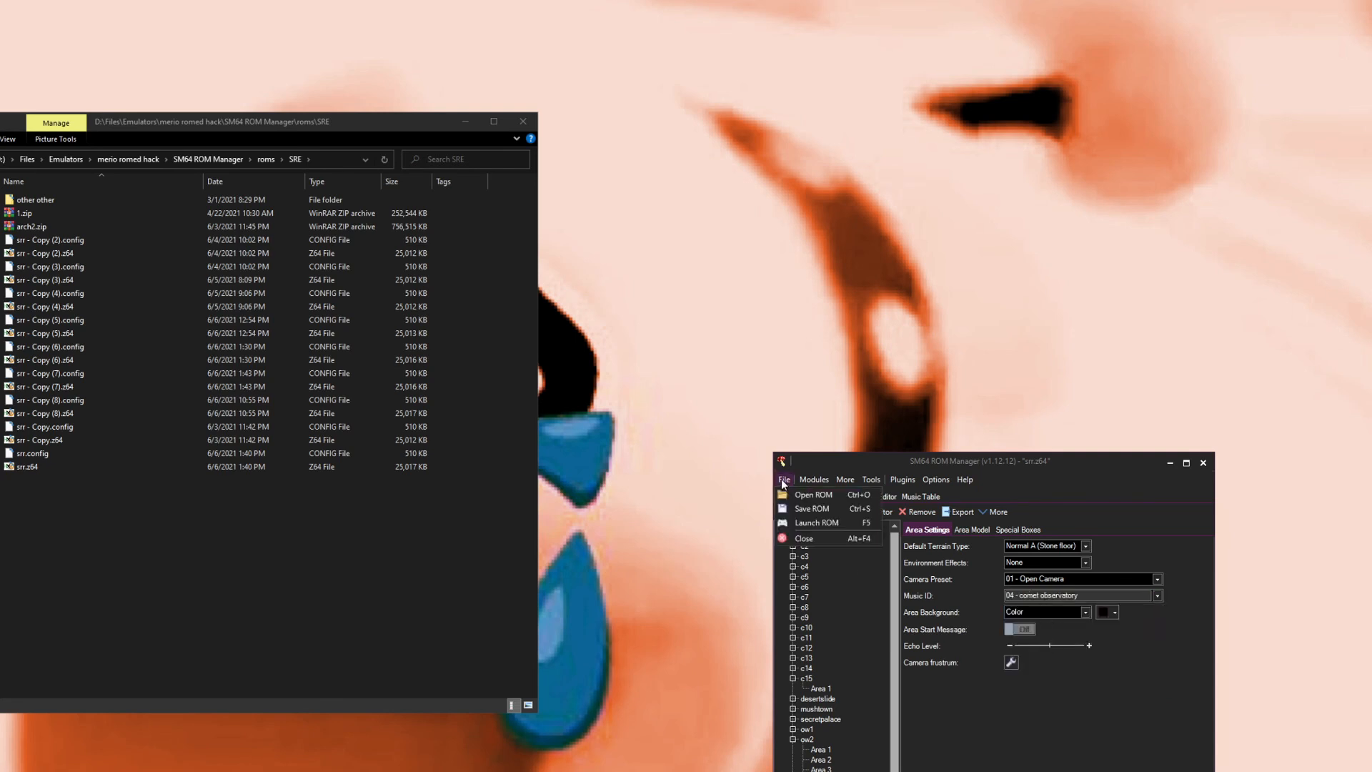
Step: Browse the object banks and Area 1 settings of the c10 custom level
left_click(808, 627)
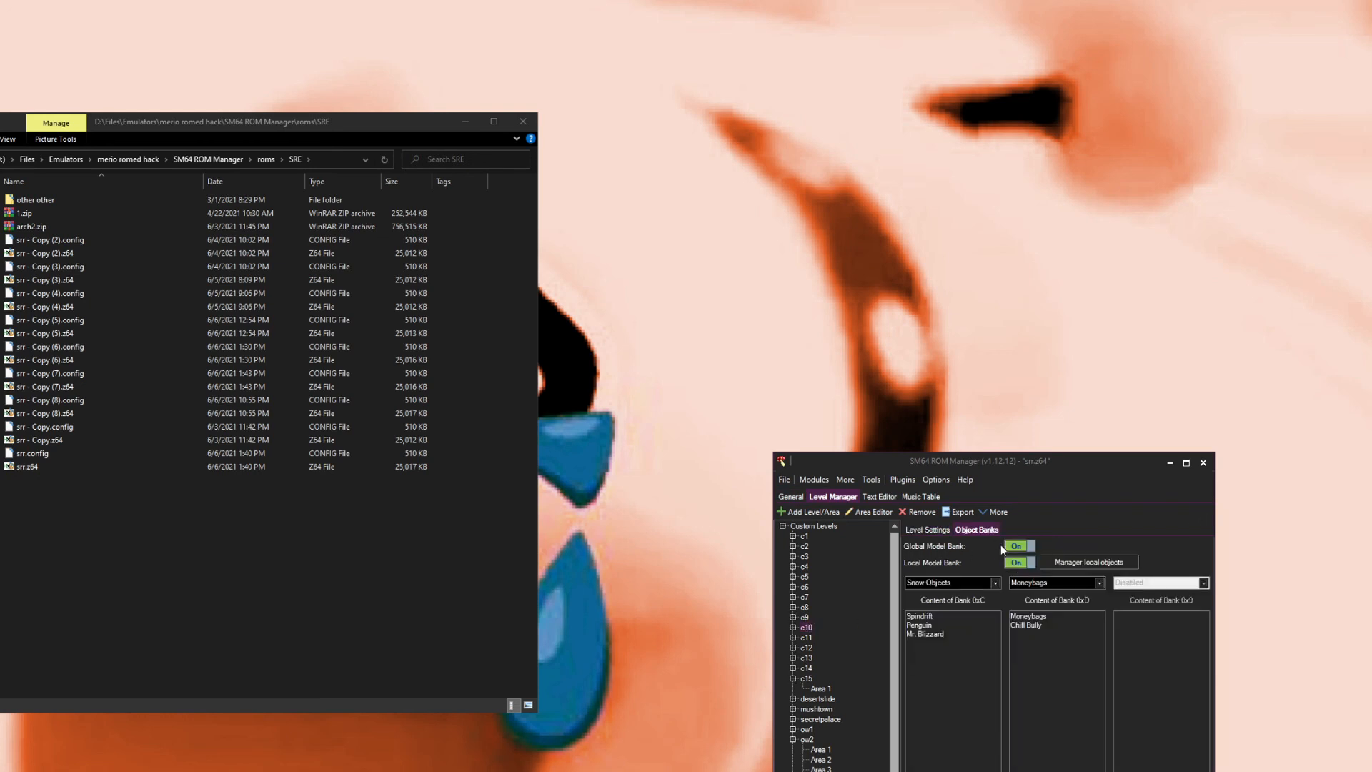
left_click(792, 628)
left_click(814, 637)
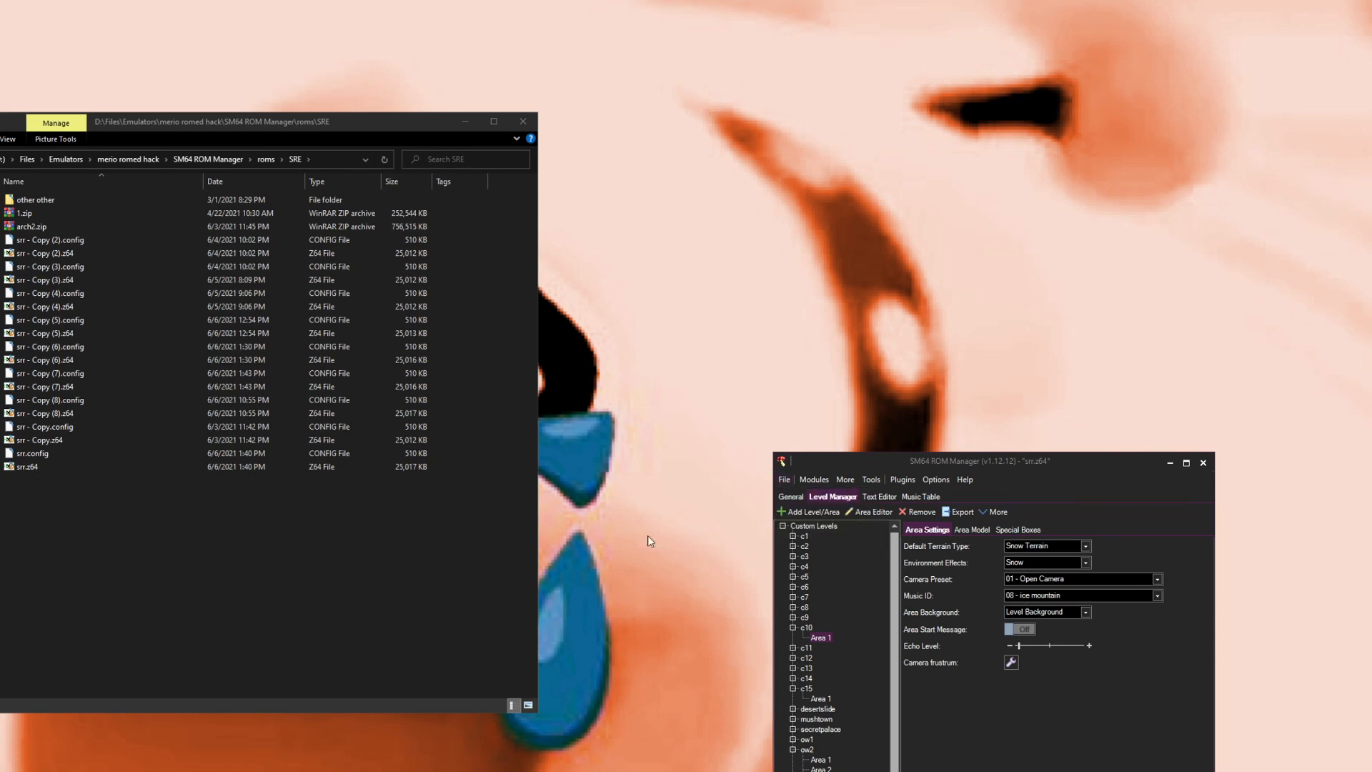
Step: Duplicate srr.z64 and srr.config in the SRE roms folder as a backup copy
left_click_drag(33, 526, 20, 461)
key("ctrl+c")
key("ctrl+v")
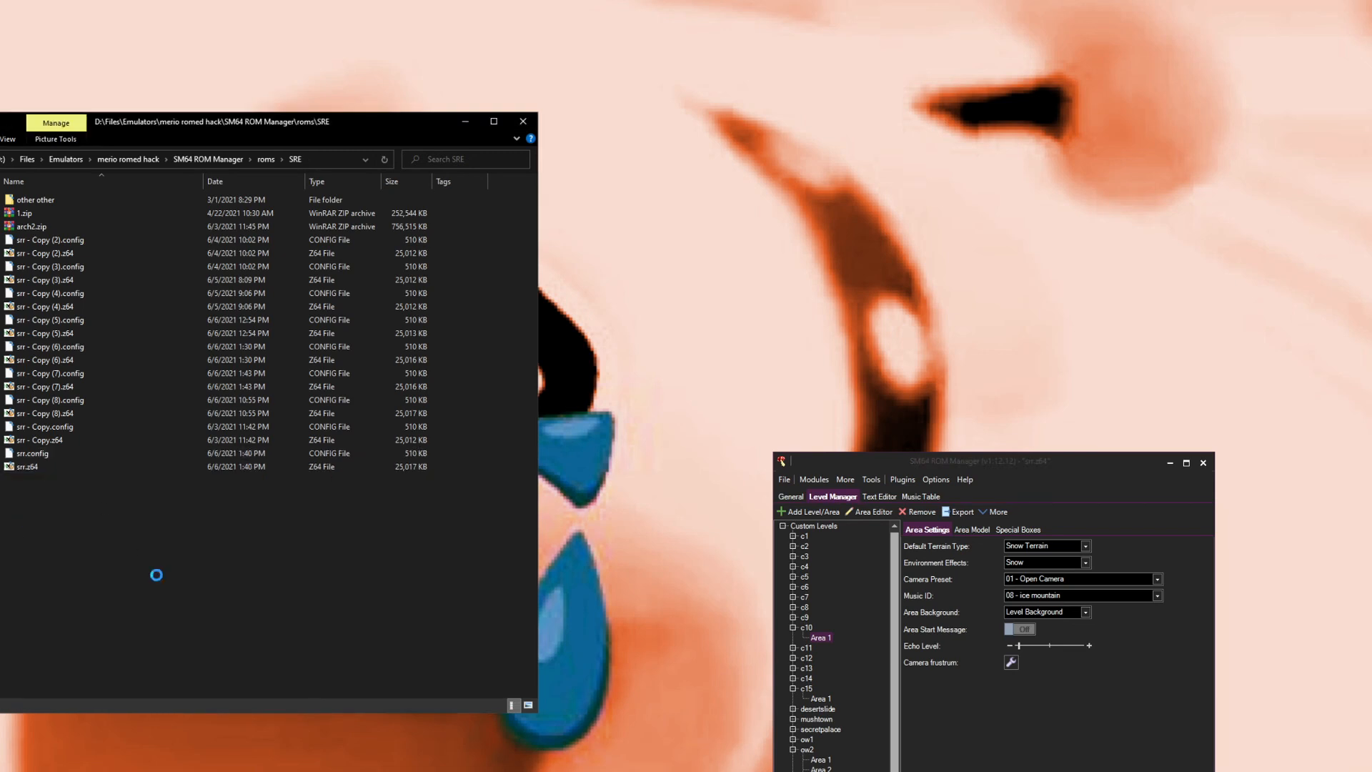
left_click(336, 595)
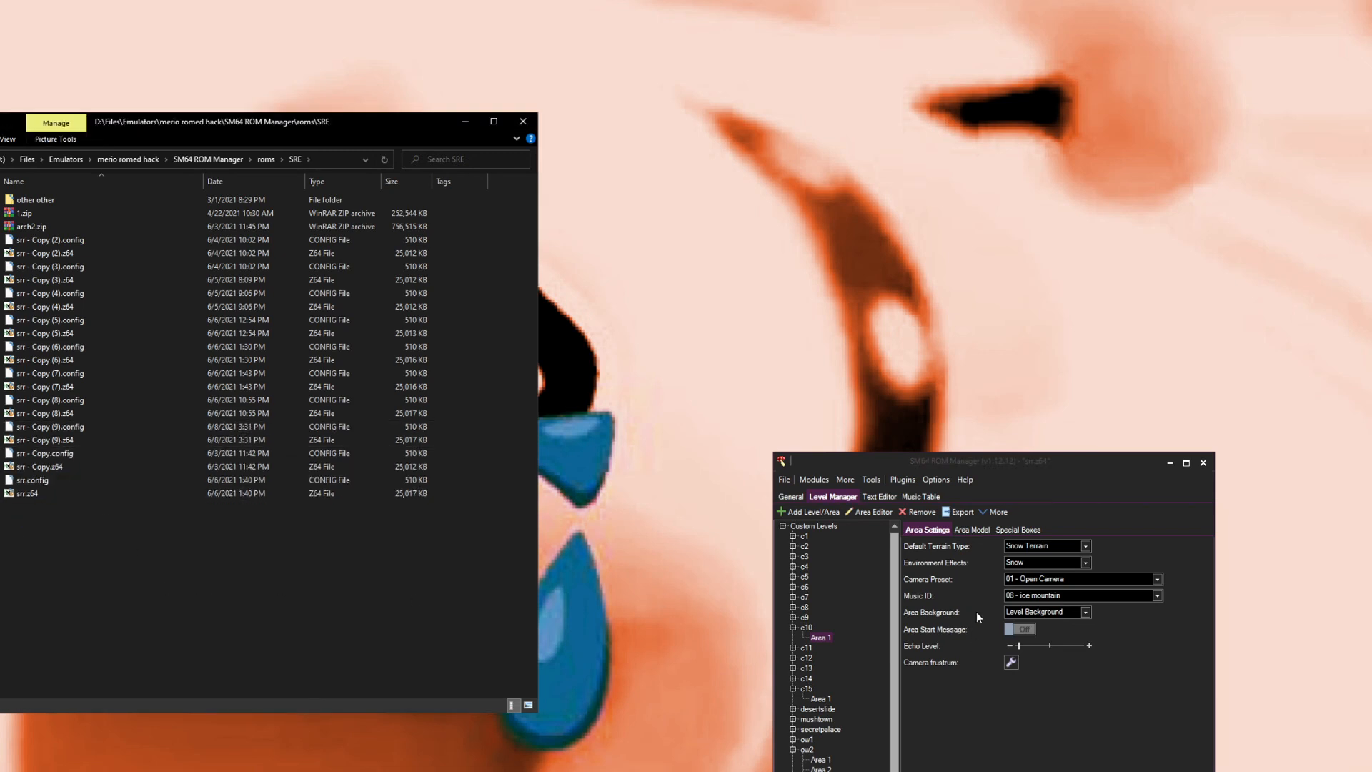
Step: Open the Star Position Editor and browse the list of stars, then close it
left_click(1019, 528)
left_click(941, 529)
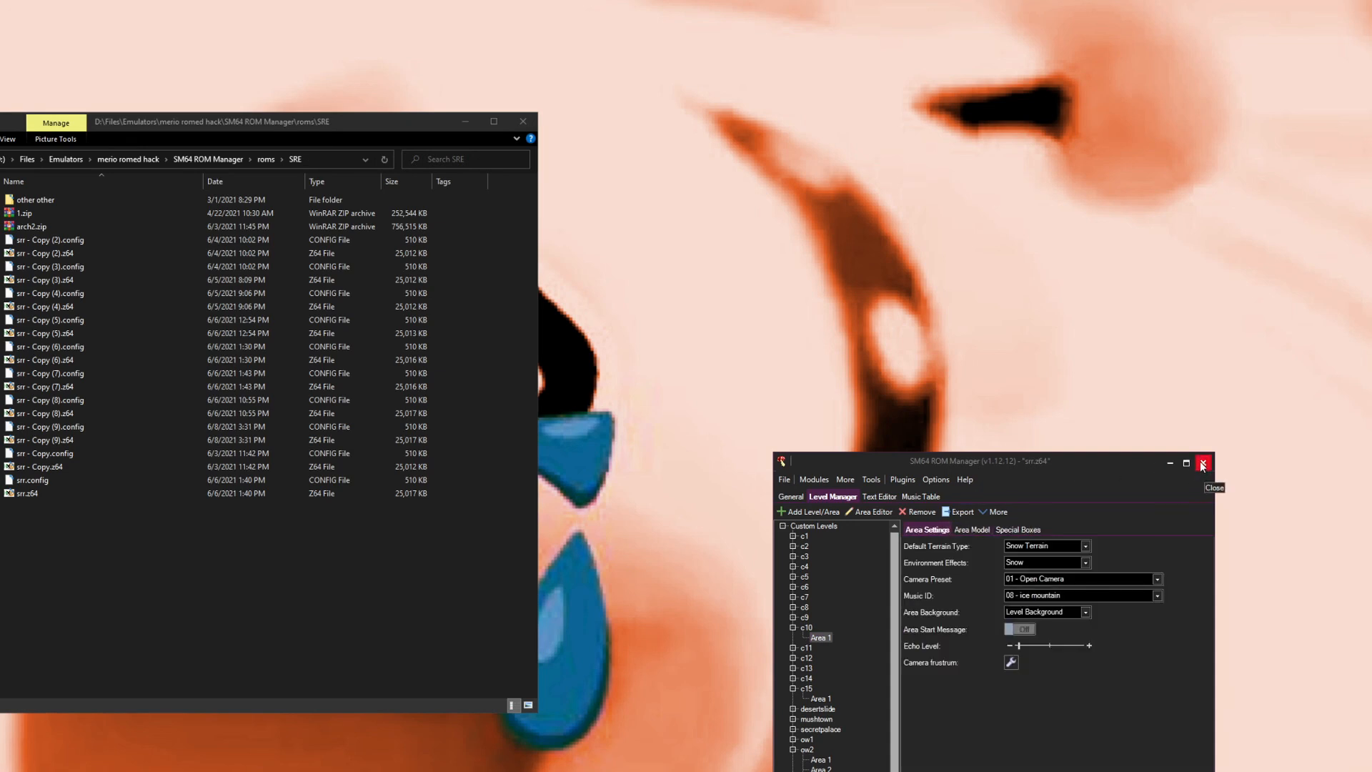
left_click(814, 479)
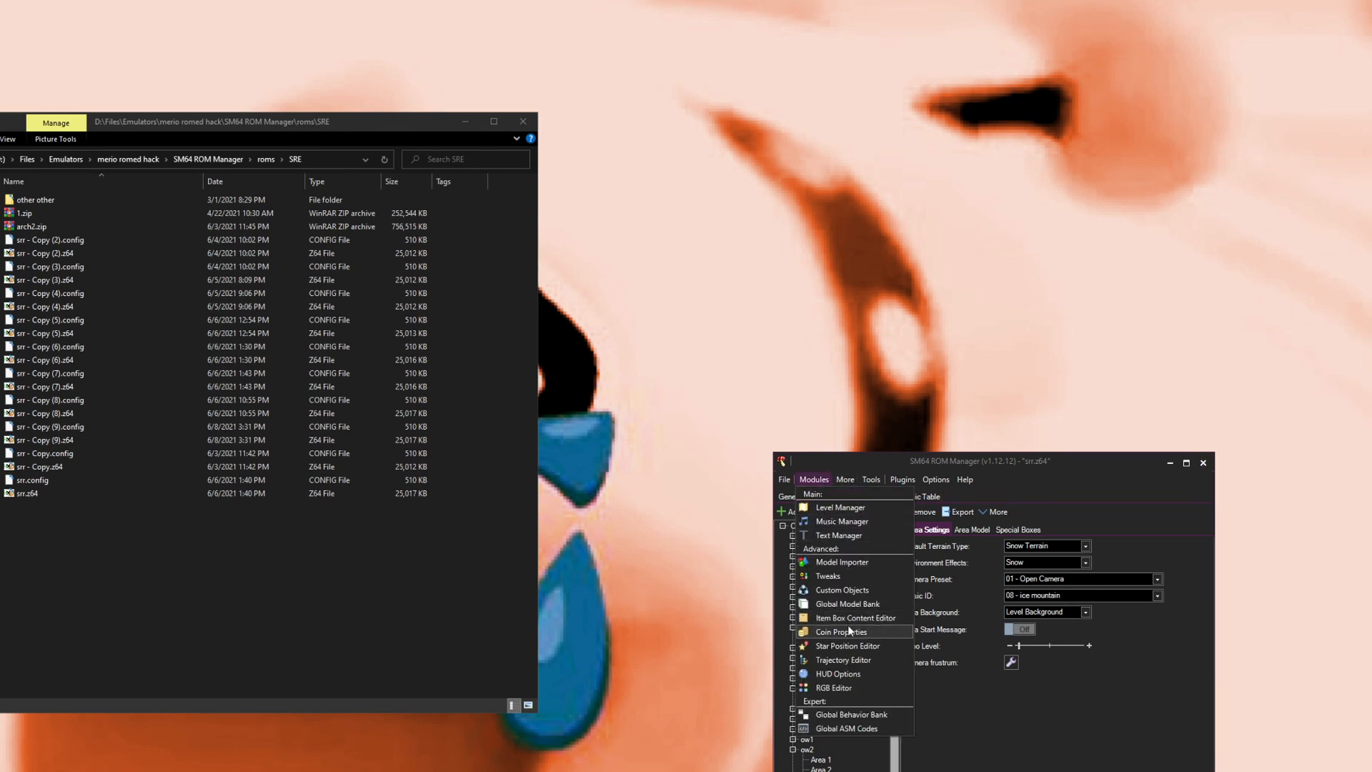
left_click(832, 647)
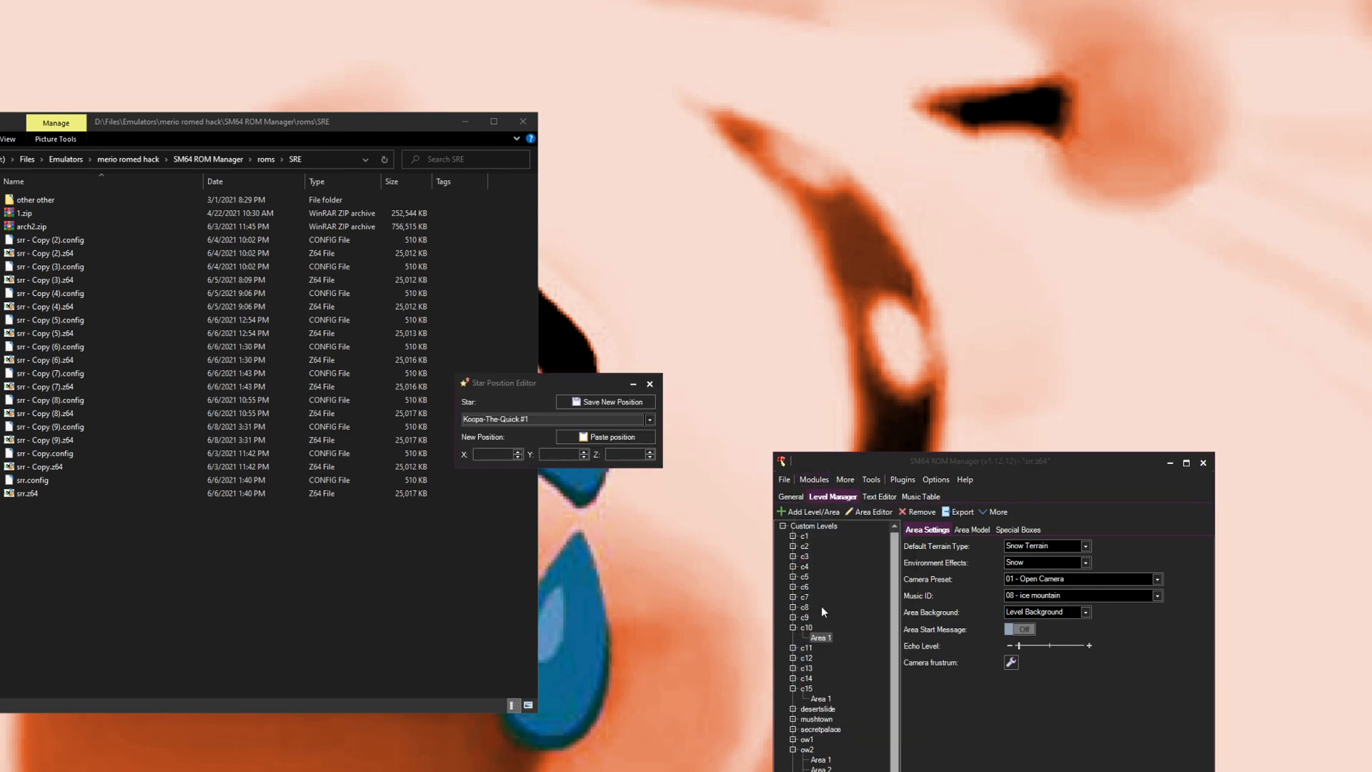
left_click(525, 420)
left_click(521, 419)
left_click(522, 419)
left_click(520, 440)
left_click(521, 421)
left_click(521, 459)
left_click(506, 419)
left_click(507, 431)
left_click(503, 423)
left_click(506, 431)
left_click(494, 418)
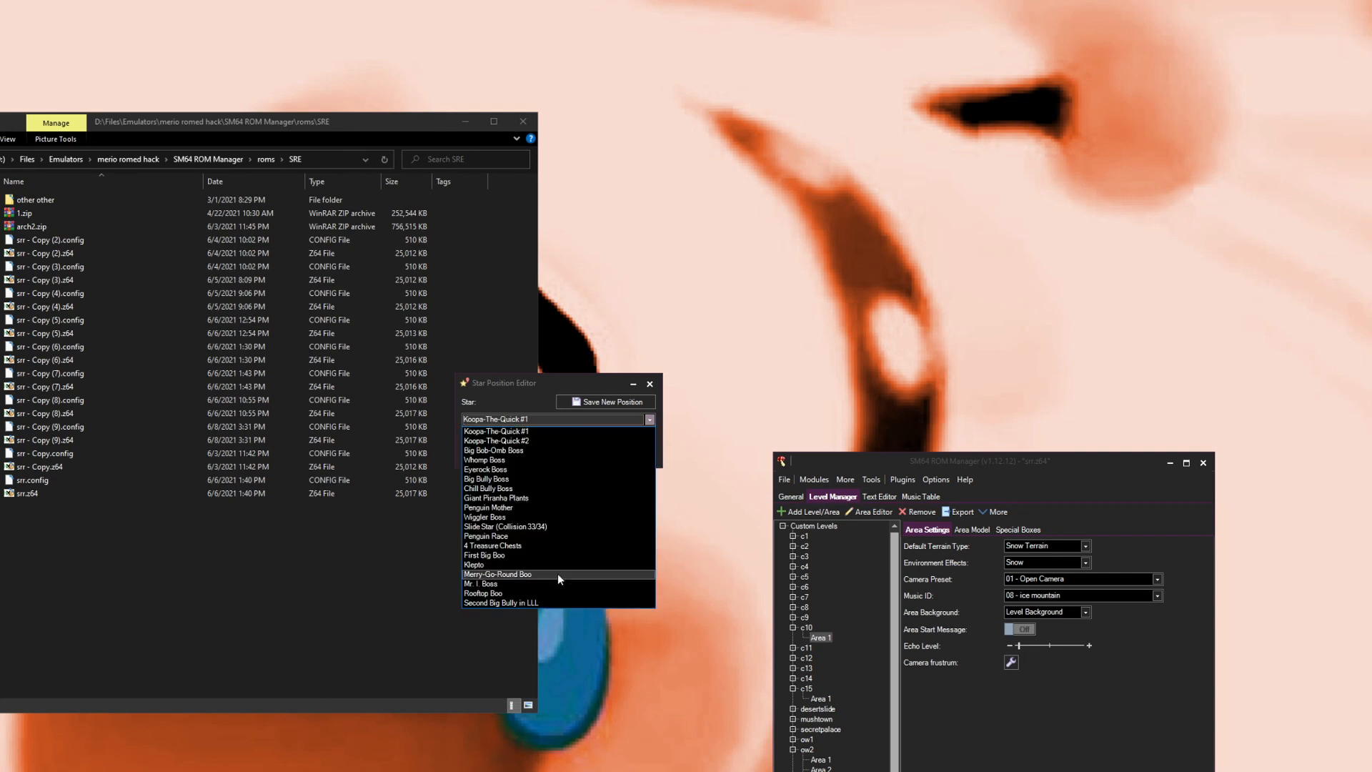
left_click(521, 418)
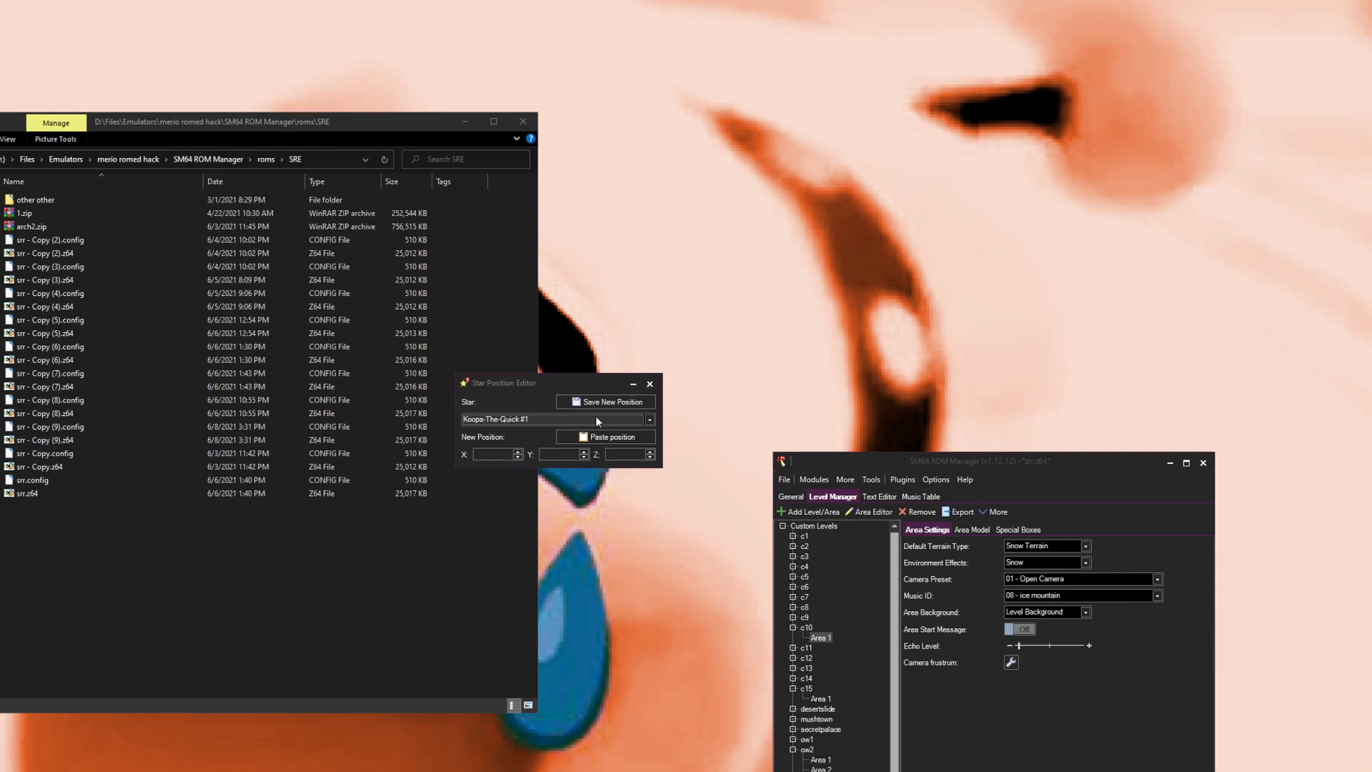
left_click(650, 385)
Step: Open the Coin Properties module to review the coin star settings, then close it
left_click(815, 478)
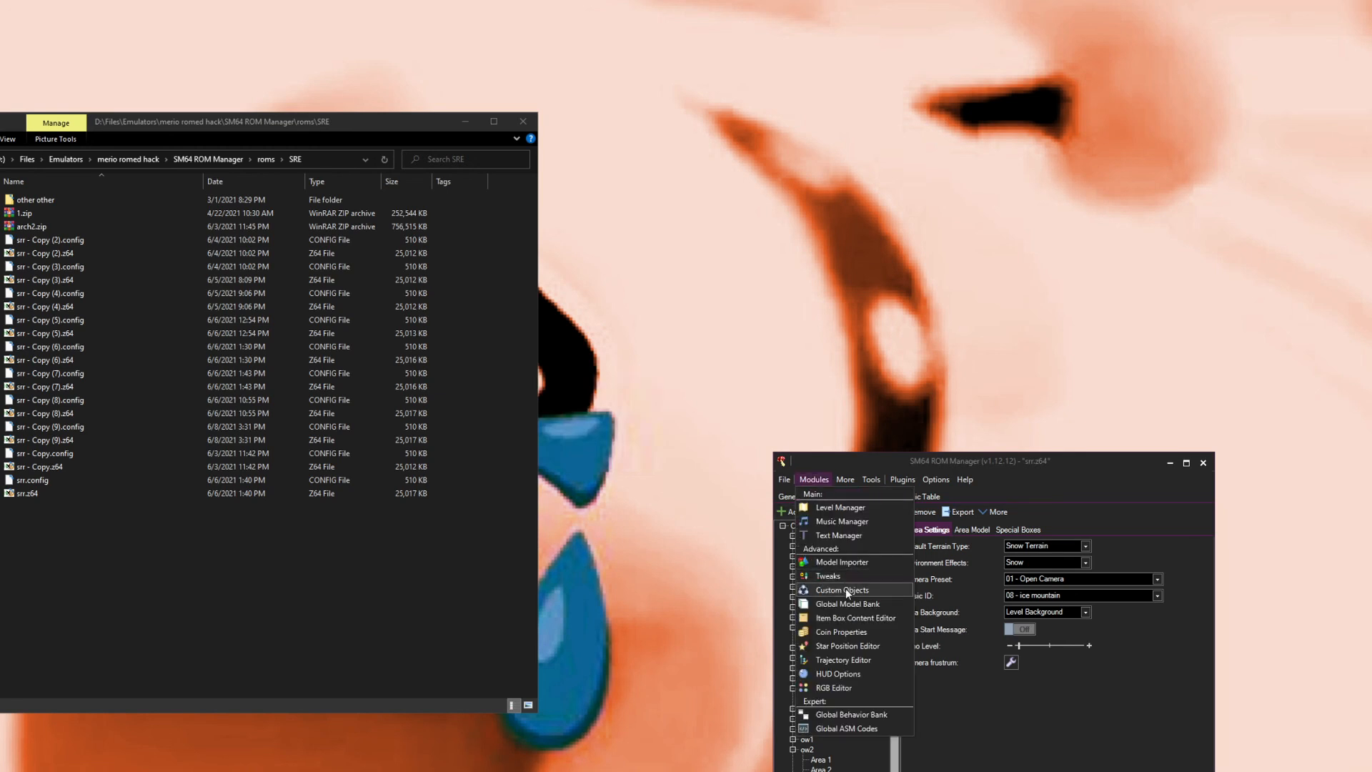
left_click(880, 631)
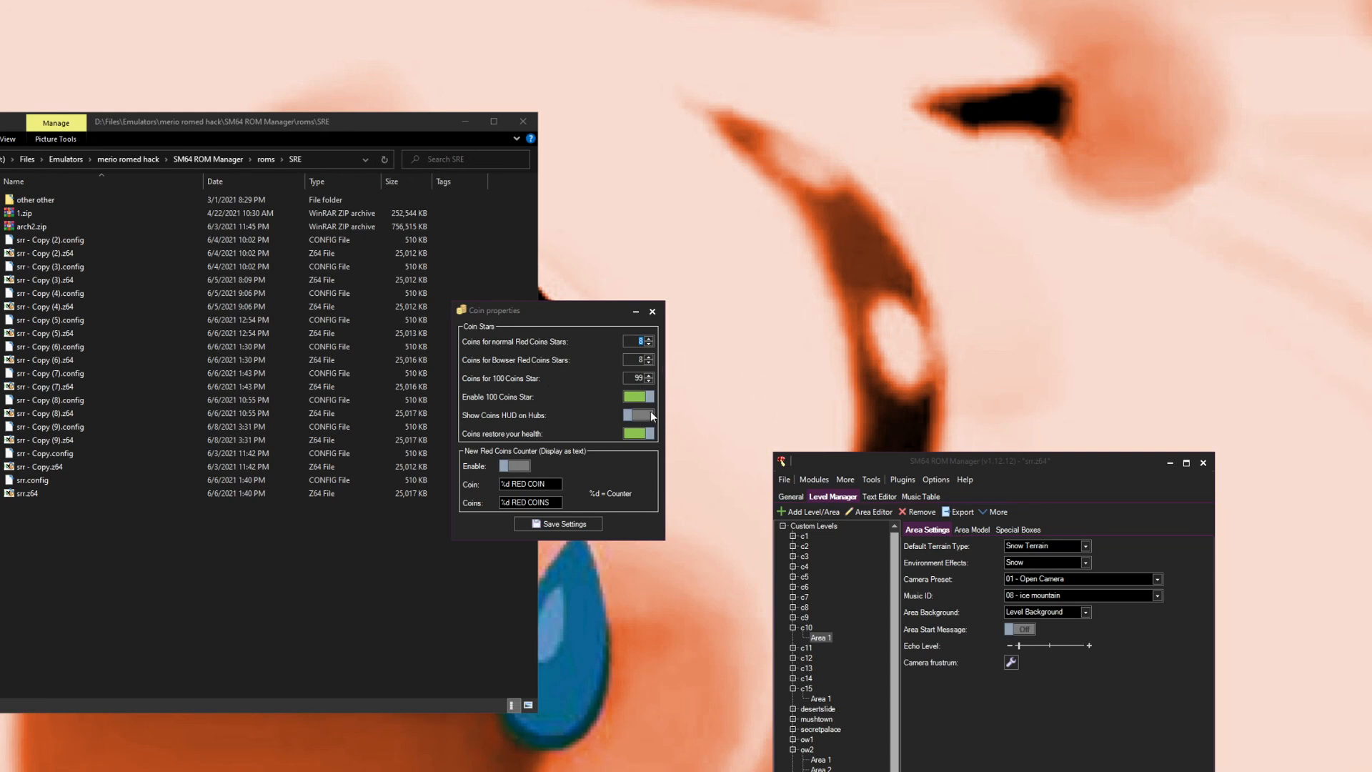
left_click(651, 312)
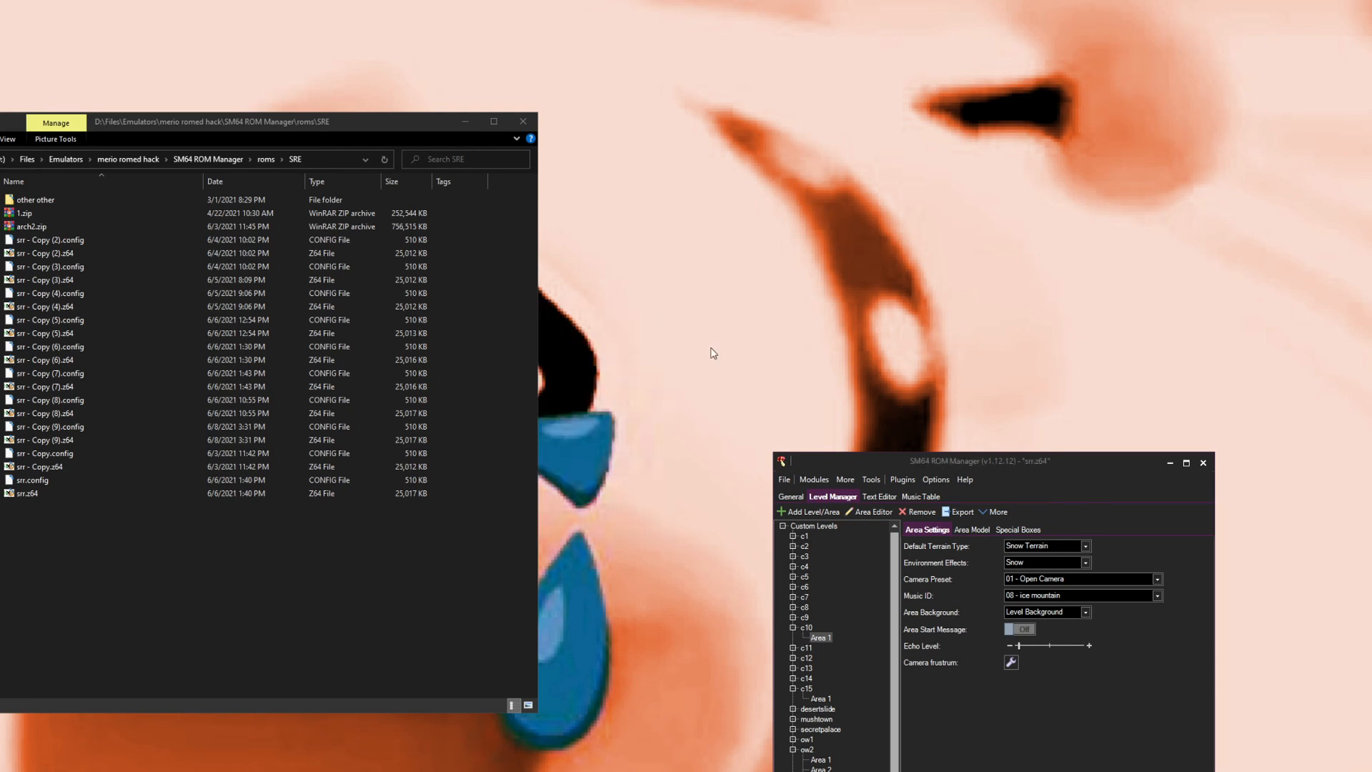
Step: Open the Trajectory Editor to view the Koopa The Quick 1 trajectory nodes, then close it
left_click(814, 478)
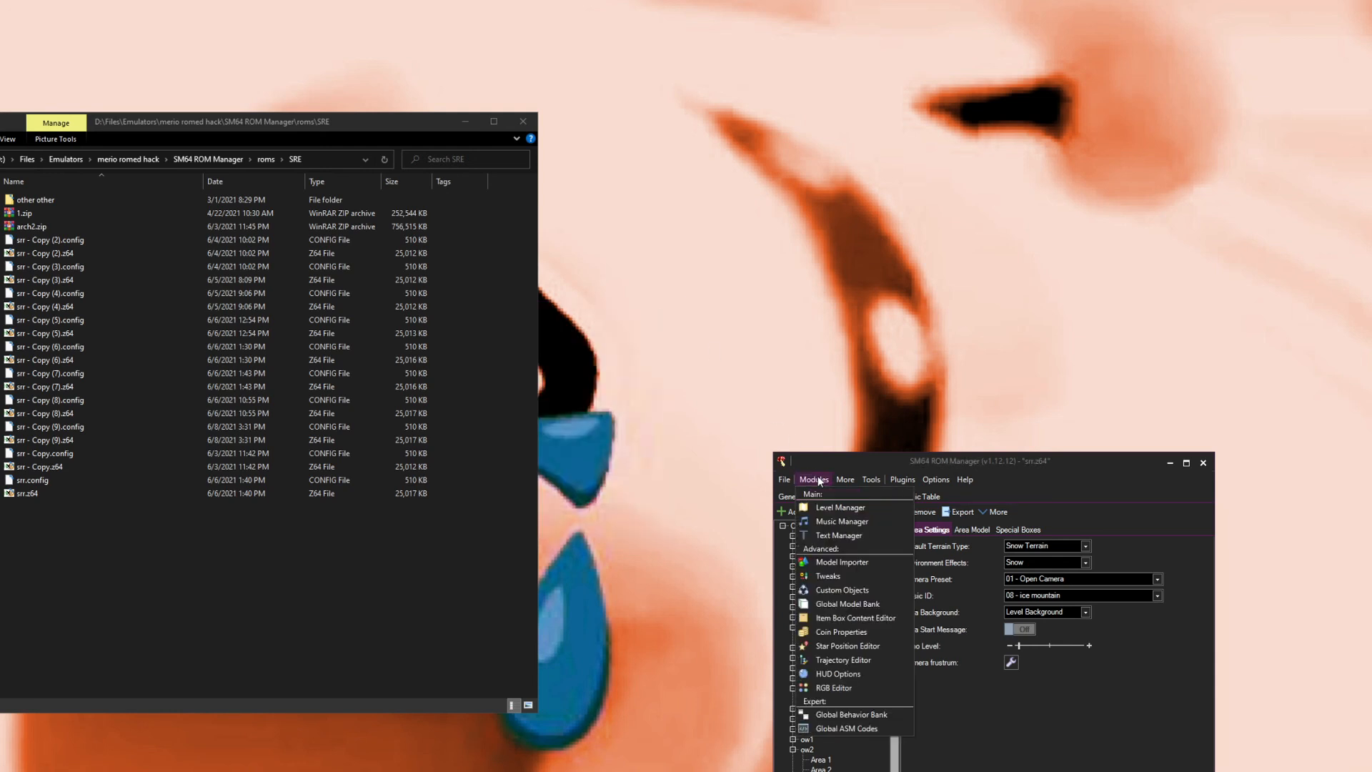
left_click(831, 661)
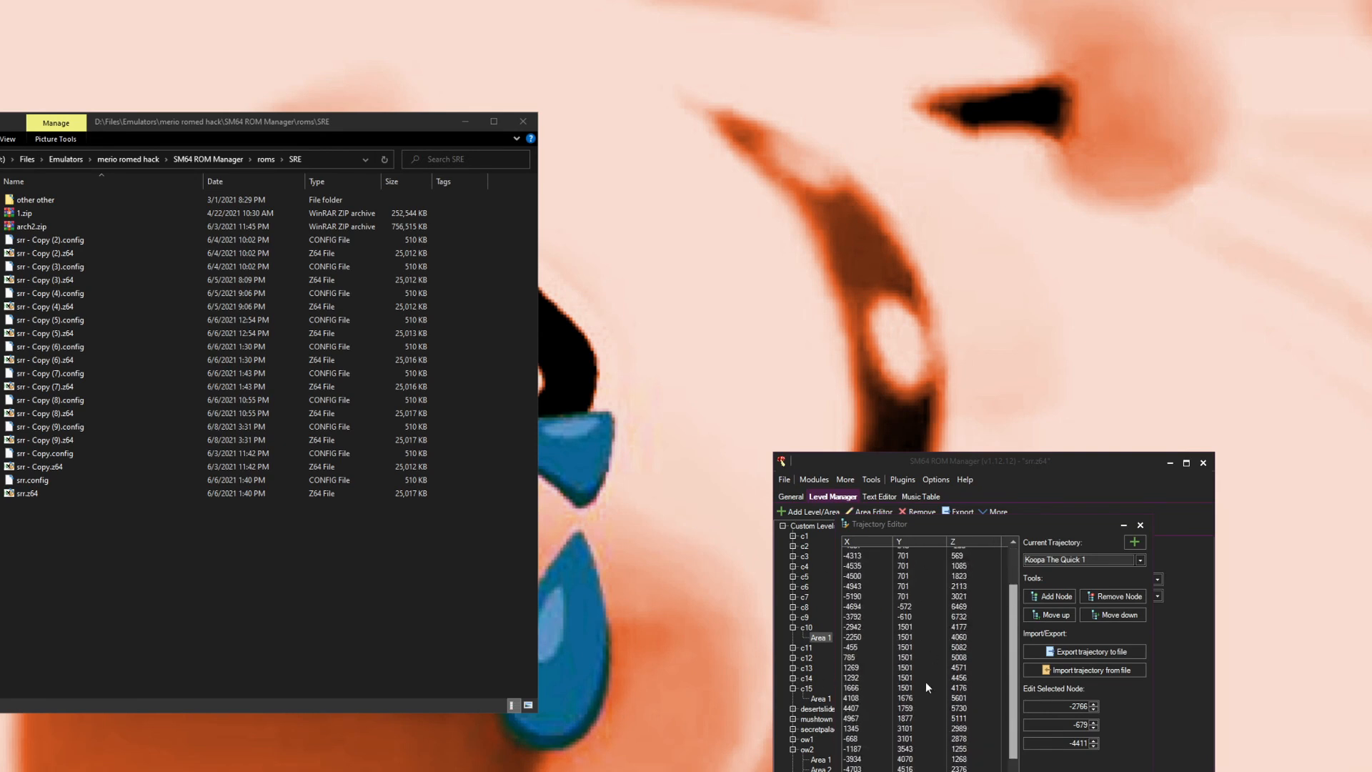
left_click(1140, 525)
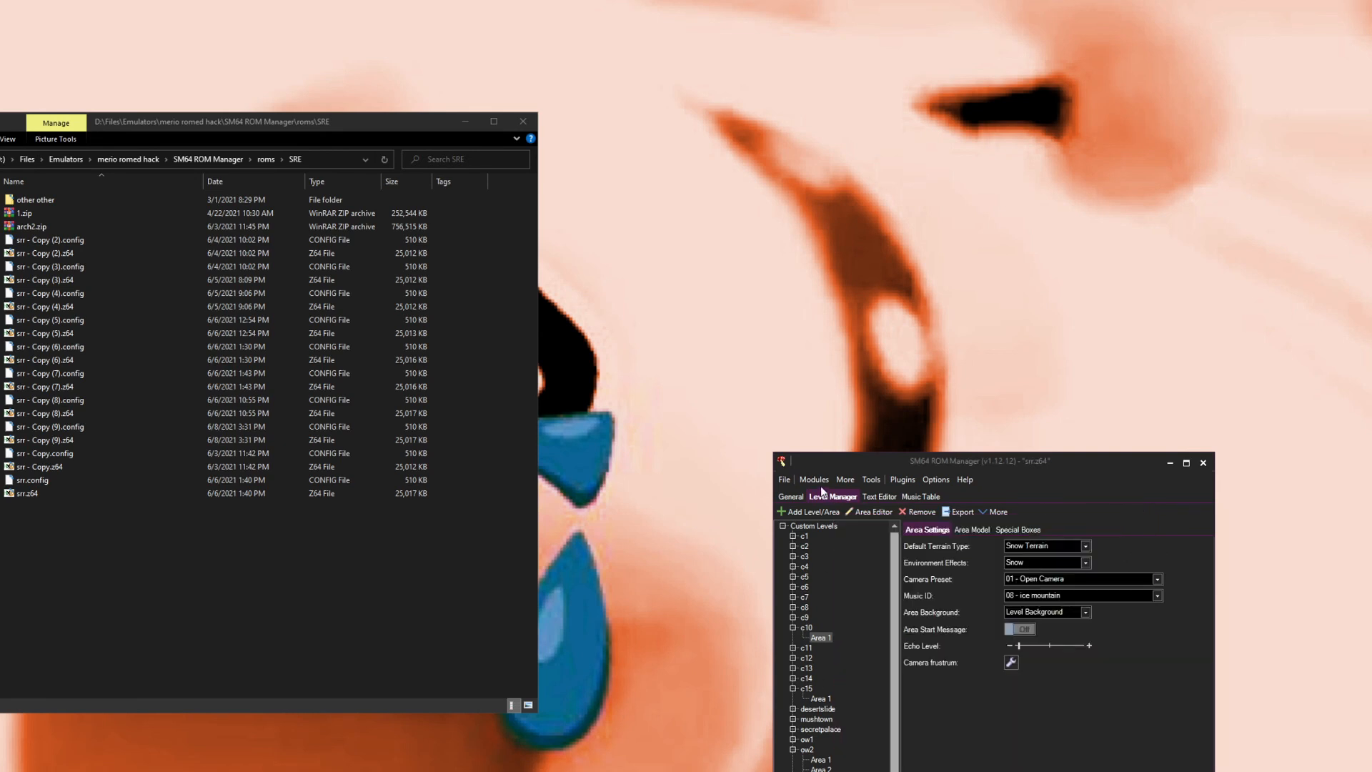
Step: Open the HUD Options and inspect the coin counter icon position, then close them
left_click(814, 478)
left_click(847, 669)
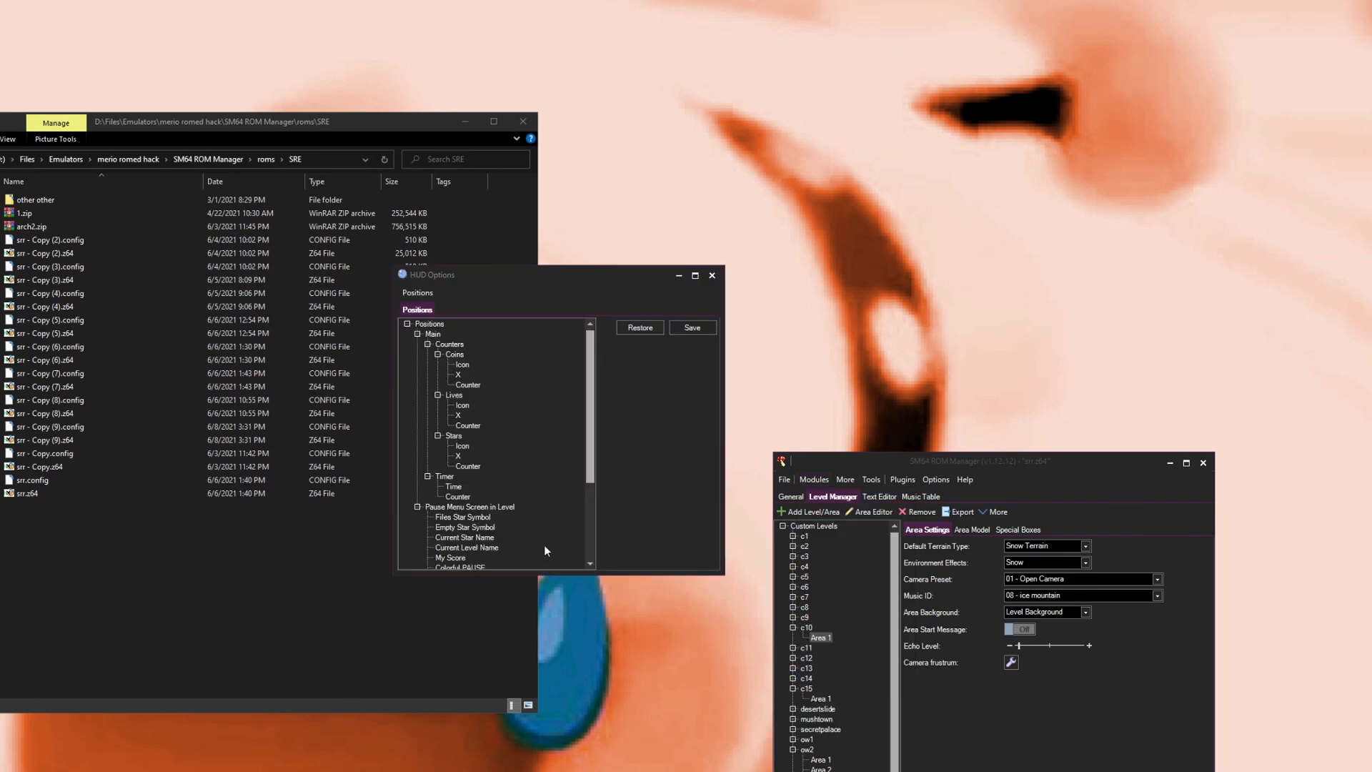
left_click(463, 365)
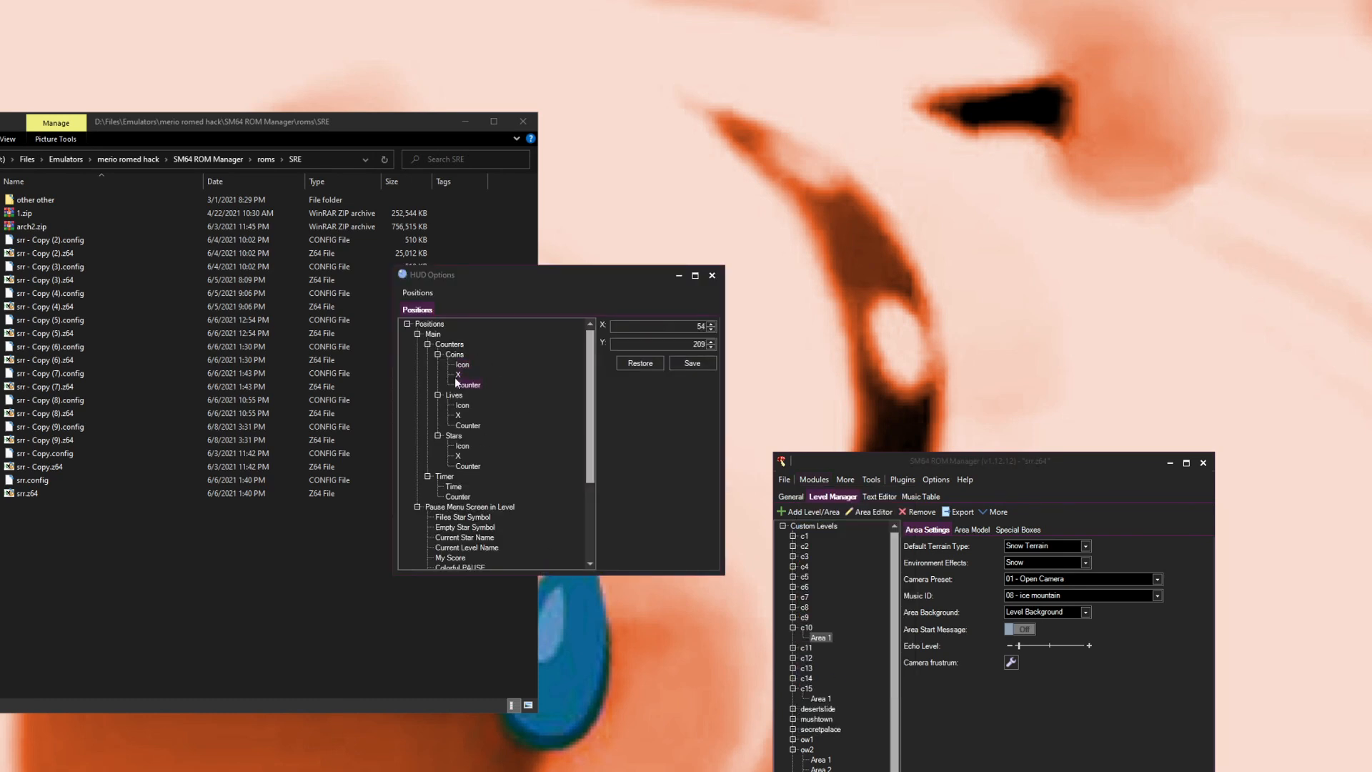
left_click(462, 365)
left_click(712, 275)
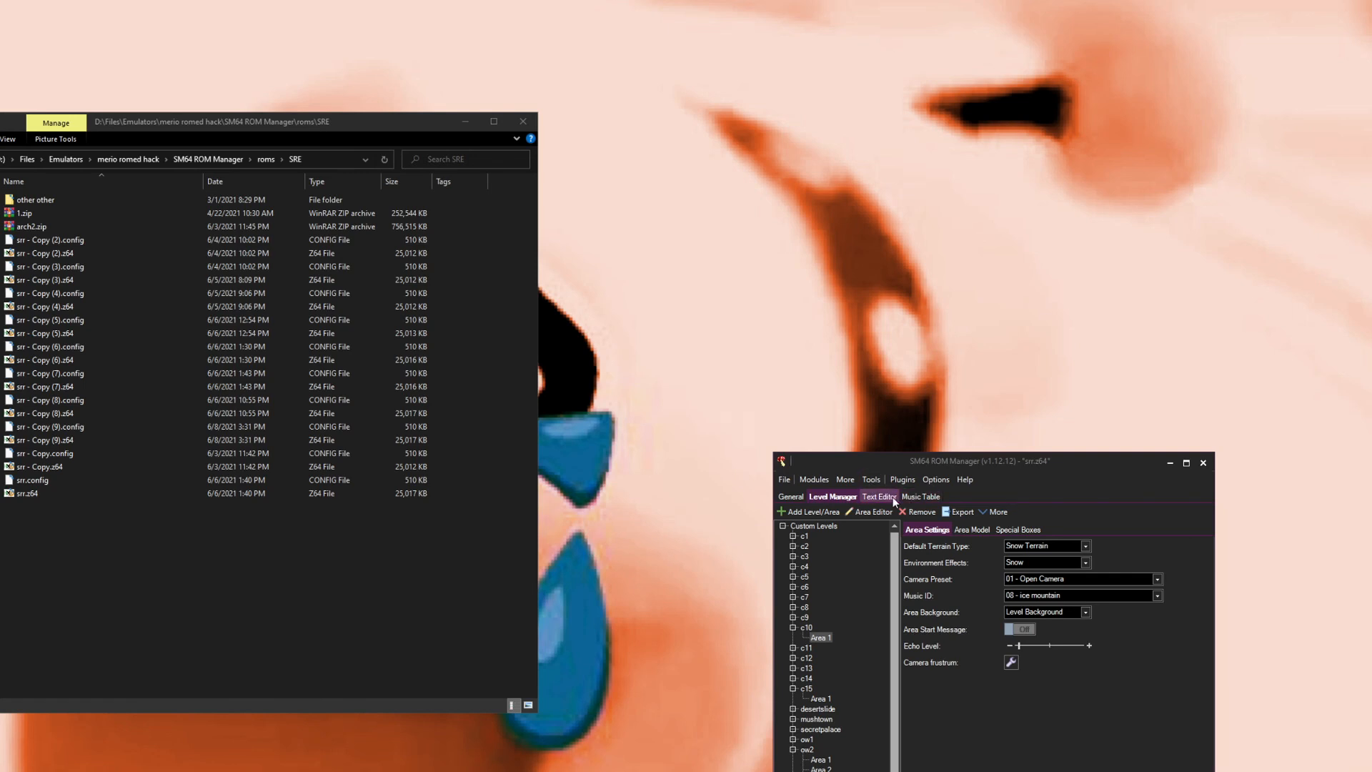
Step: Open the Custom Objects Manager and inspect the poundable and TOP despawn objects, then close it
left_click(784, 492)
left_click(851, 496)
left_click(813, 479)
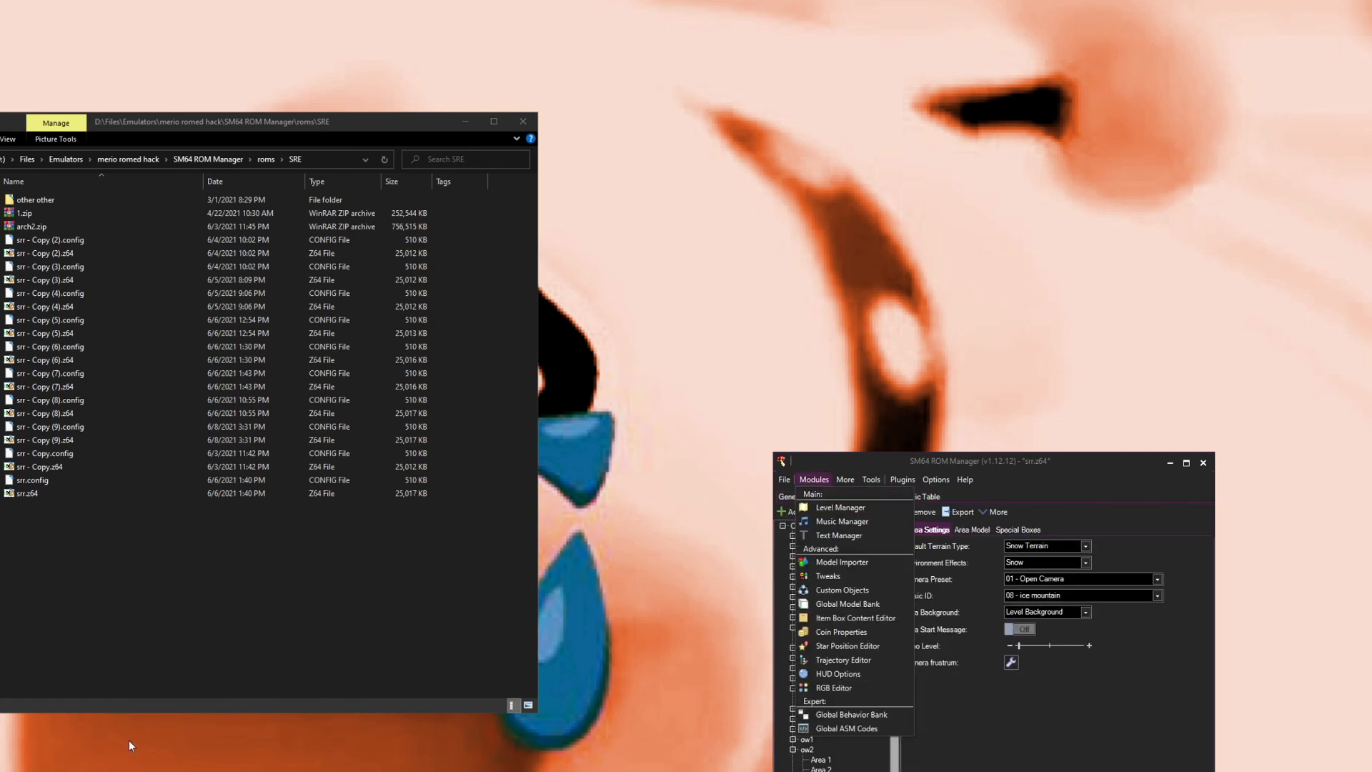
left_click(839, 588)
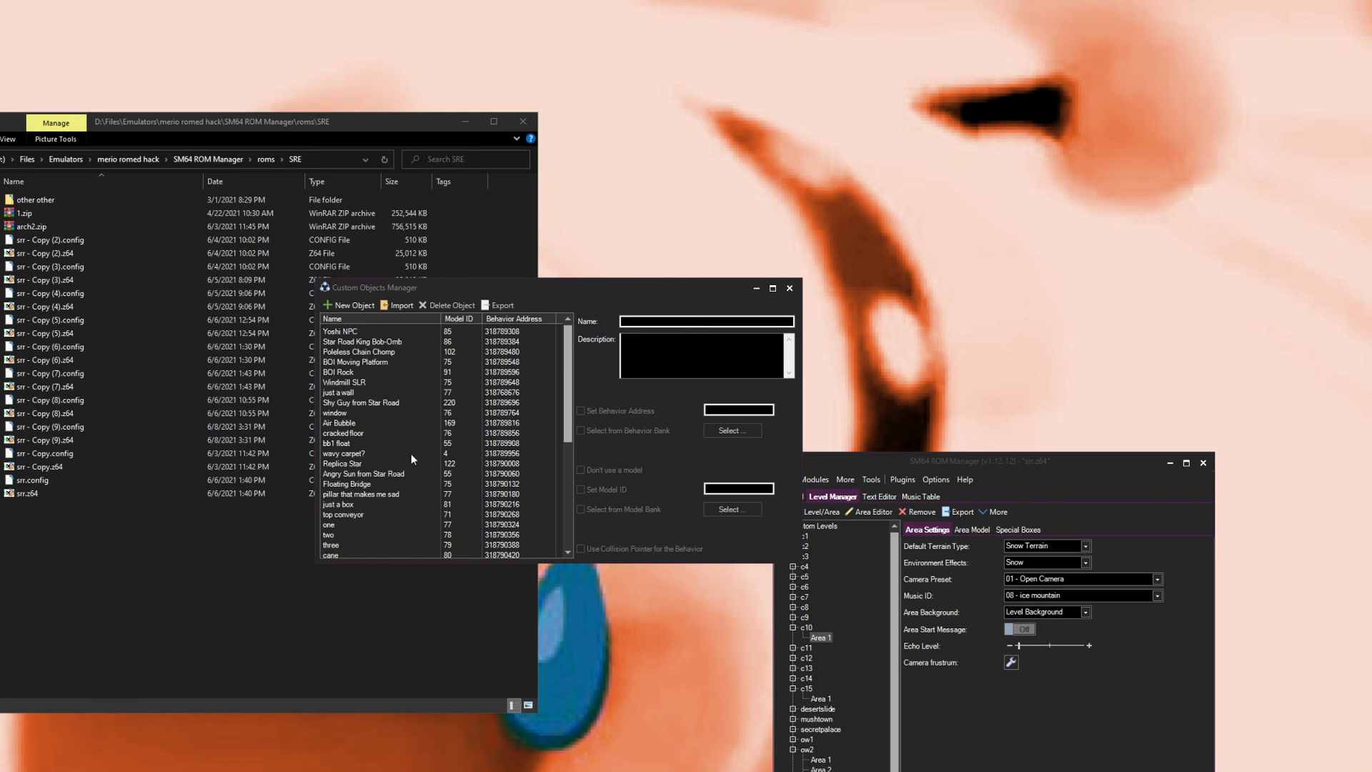
scroll(375, 442, "down", 3)
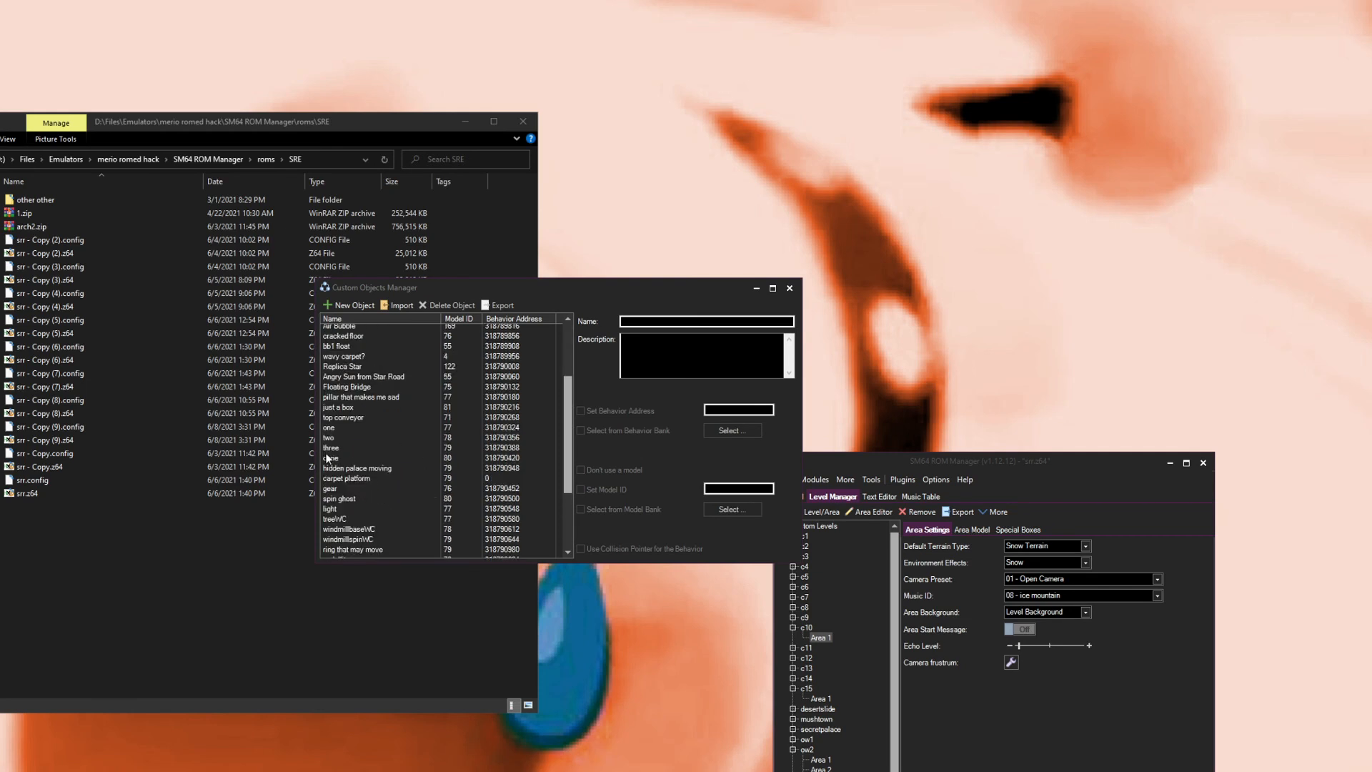
scroll(355, 491, "down", 3)
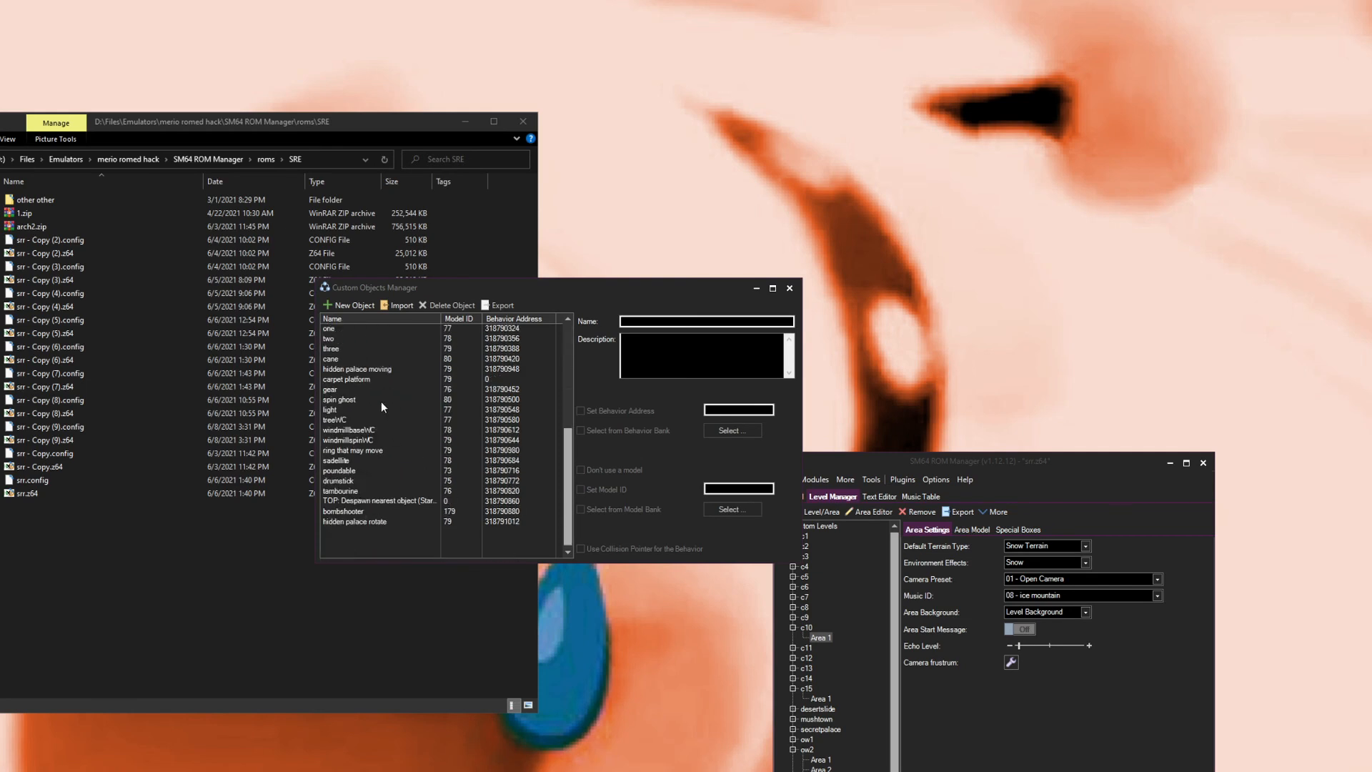
left_click(350, 472)
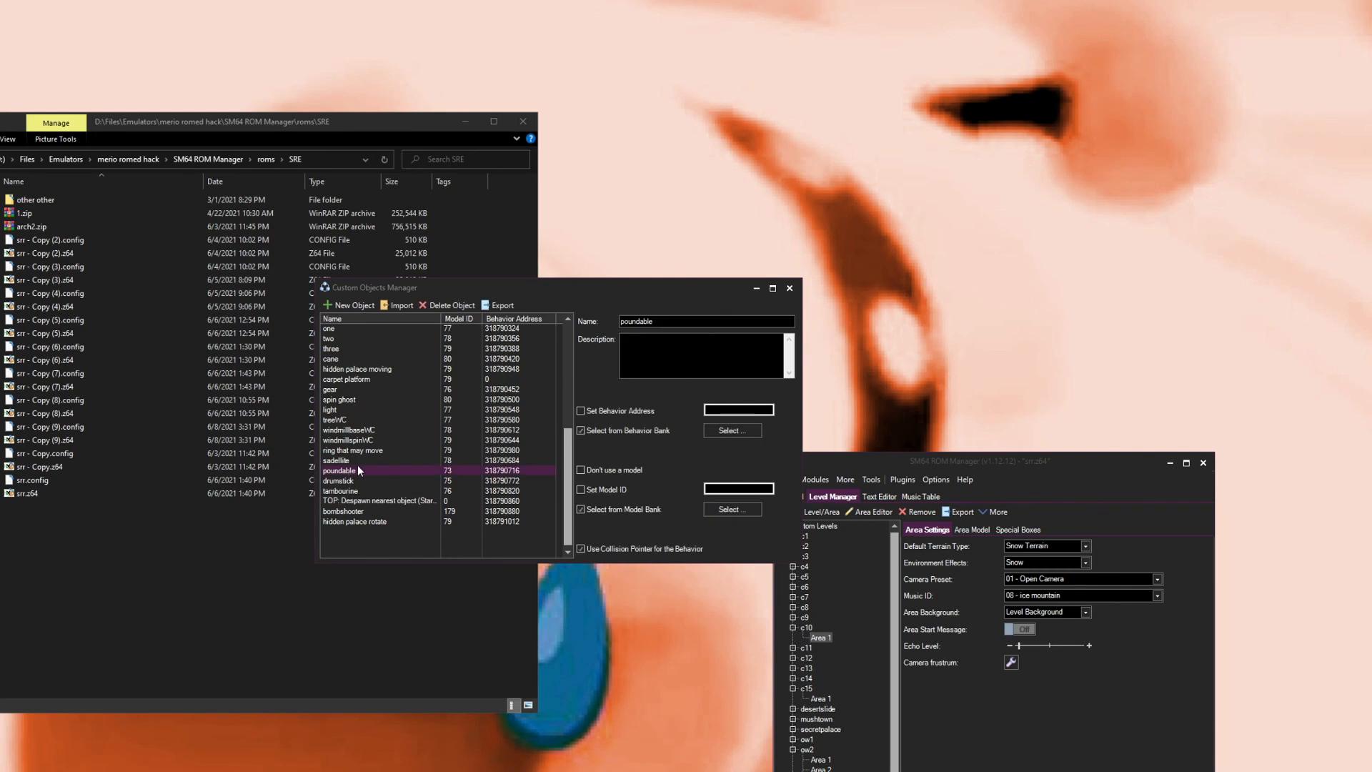
left_click(382, 500)
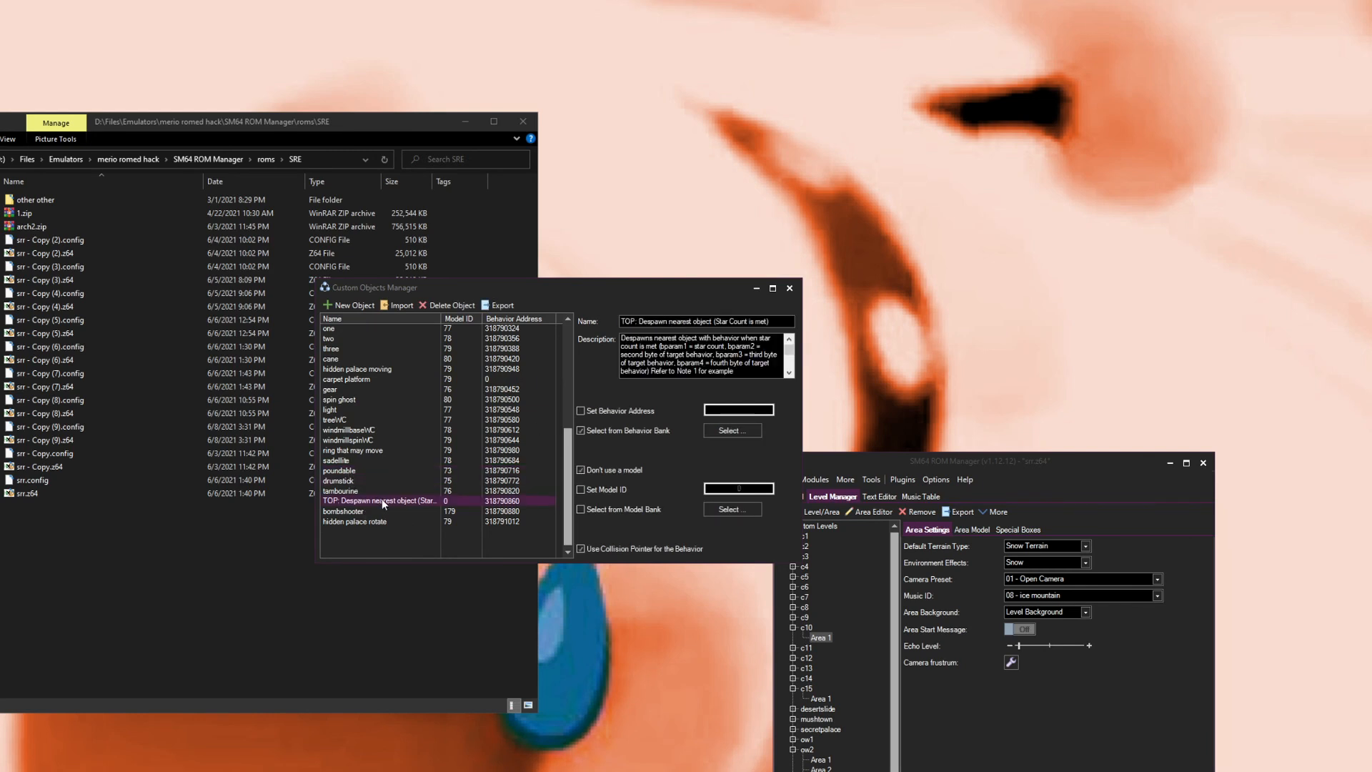
left_click(790, 288)
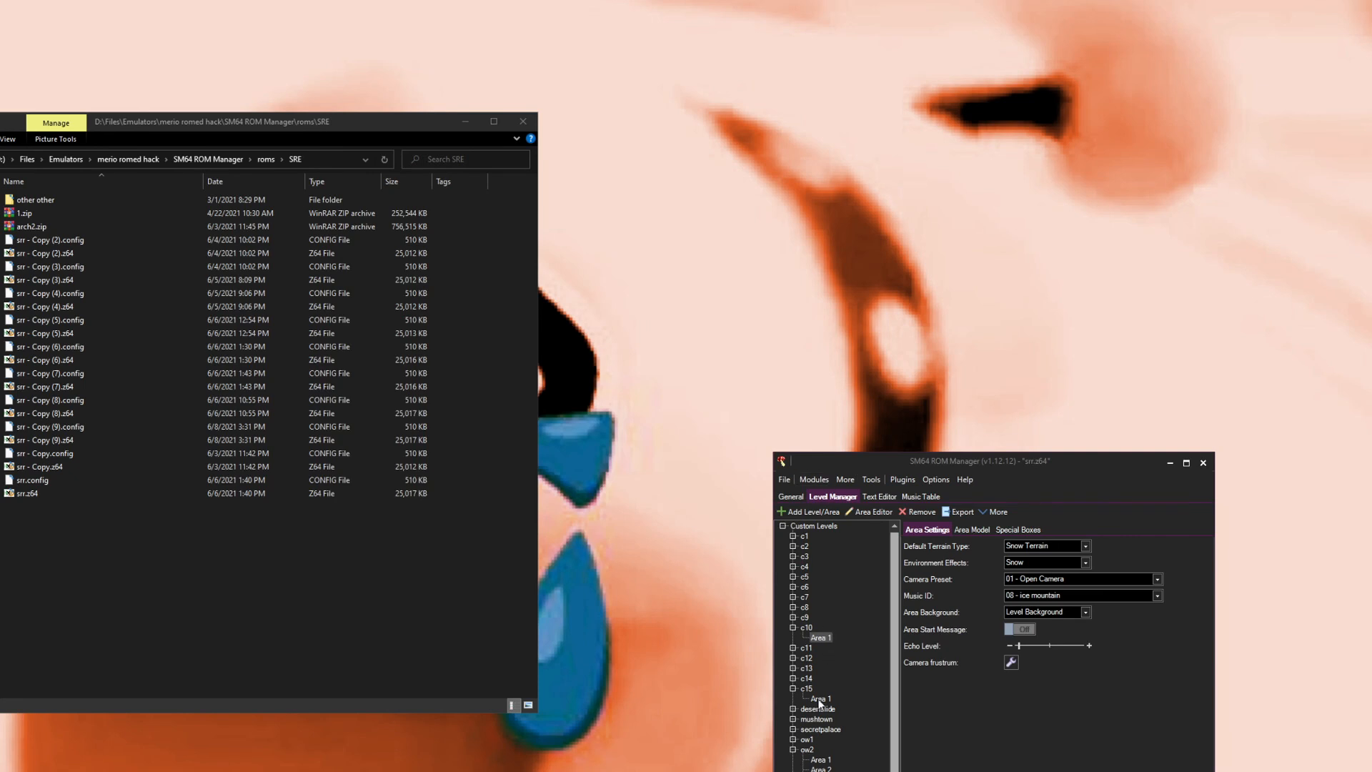
Step: Open the ow1 level in the Area Editor and inspect its castle objects in the 3D view
left_click(806, 738)
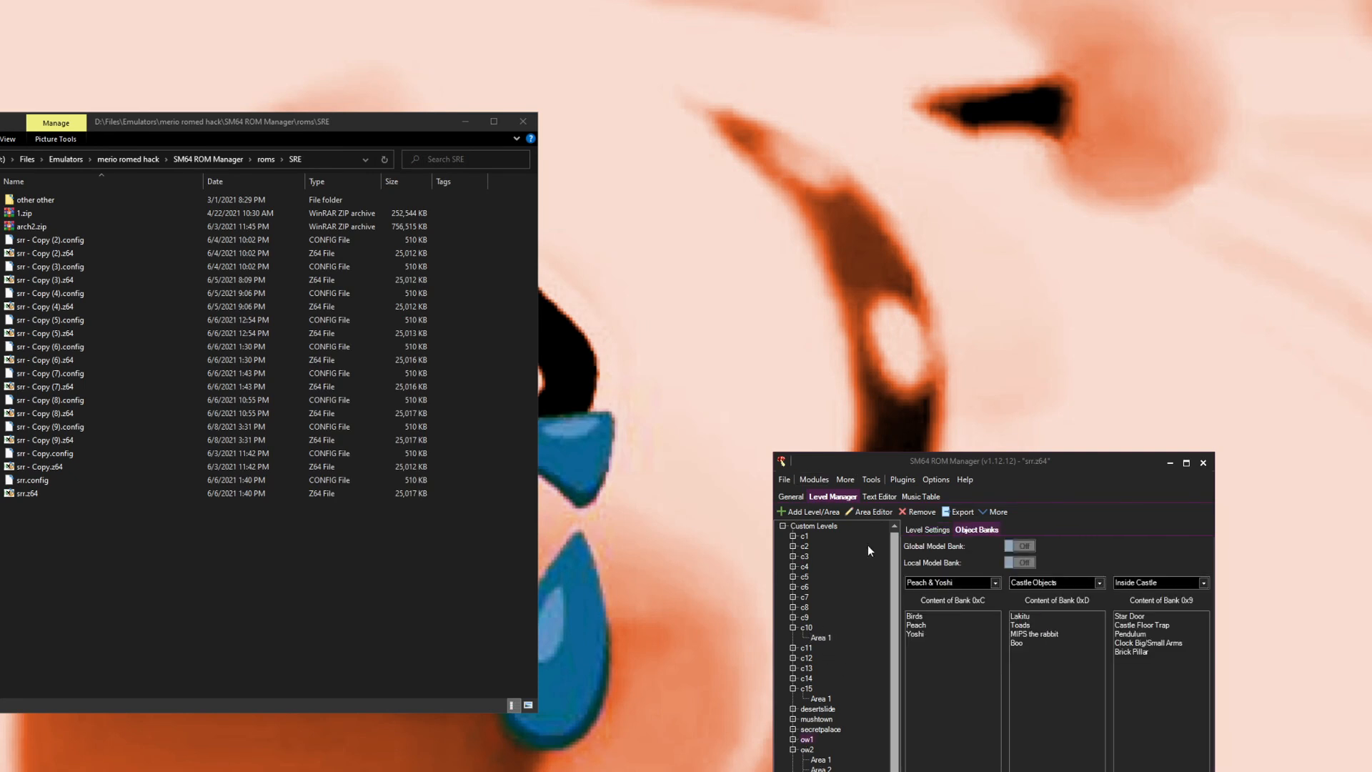
left_click(868, 513)
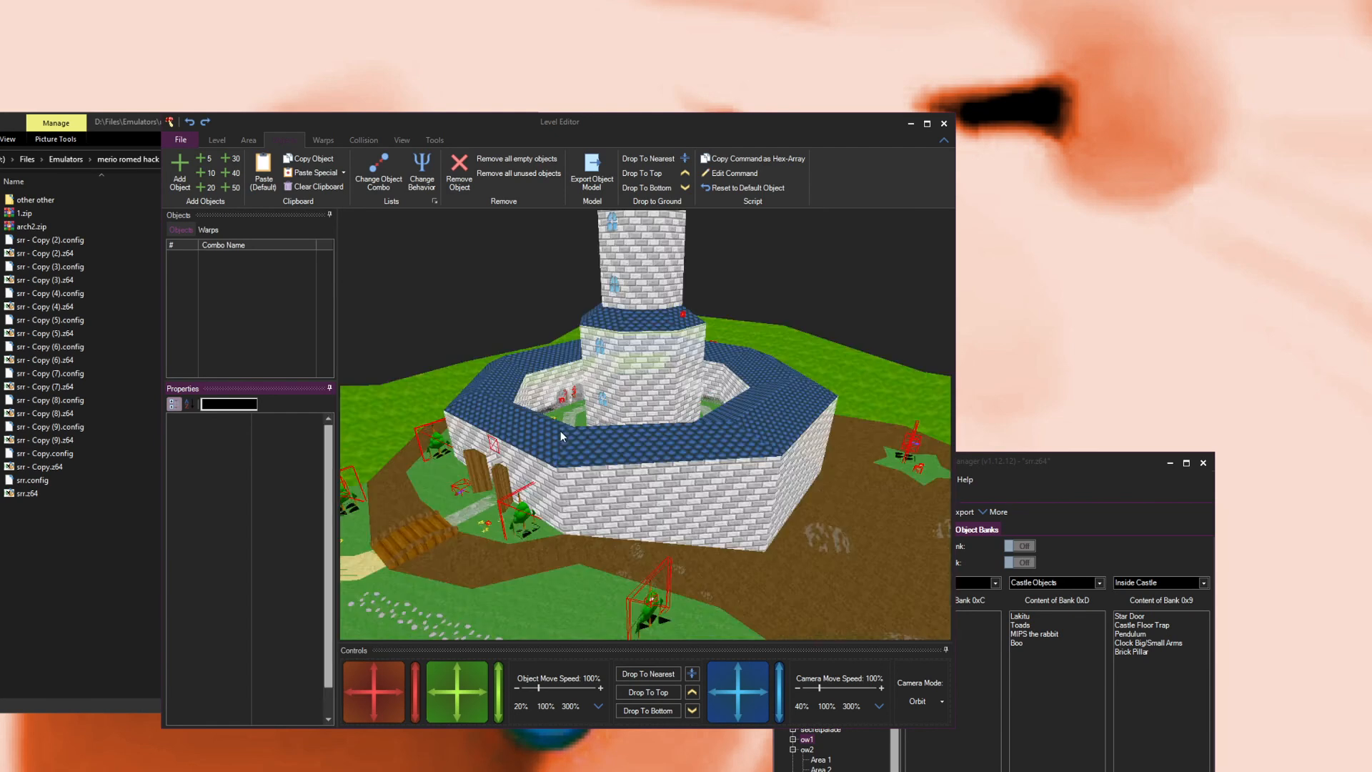
scroll(697, 384, "down", 10)
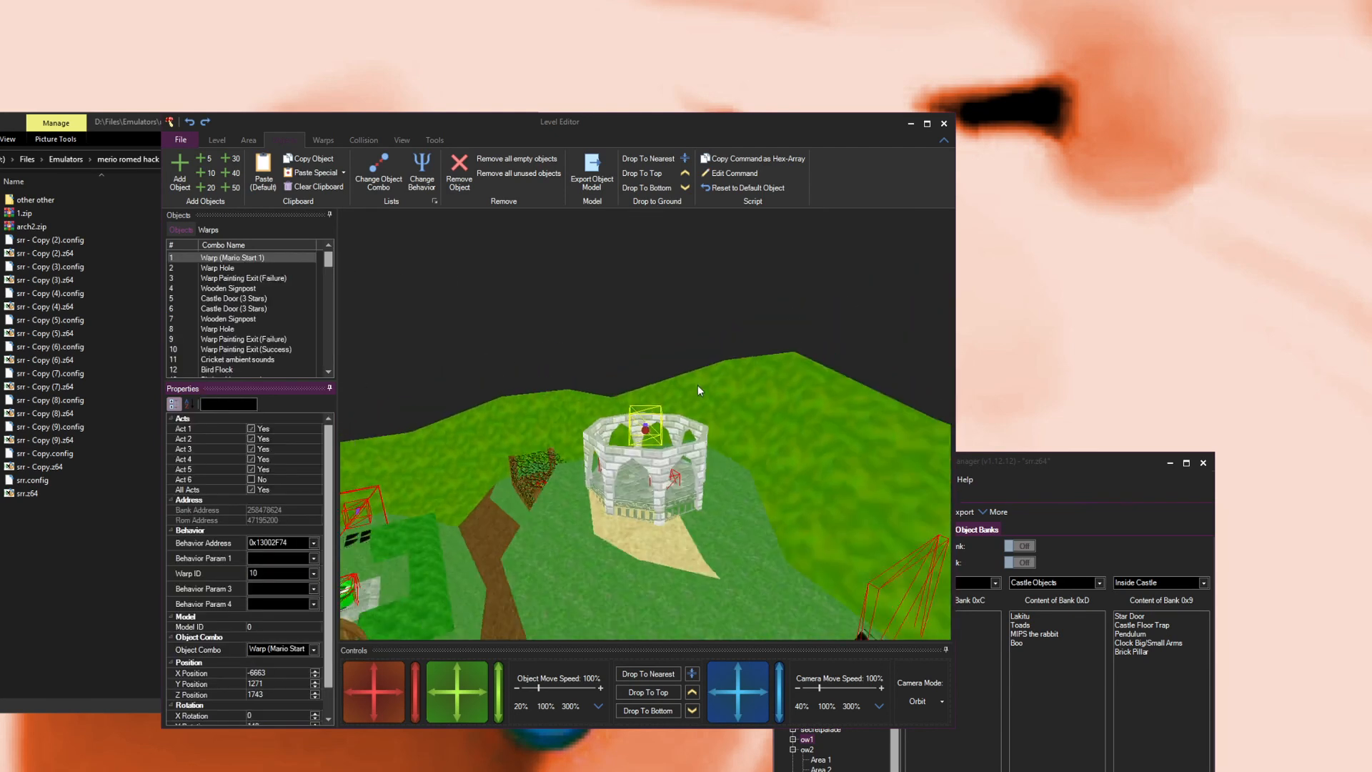
scroll(683, 374, "up", 10)
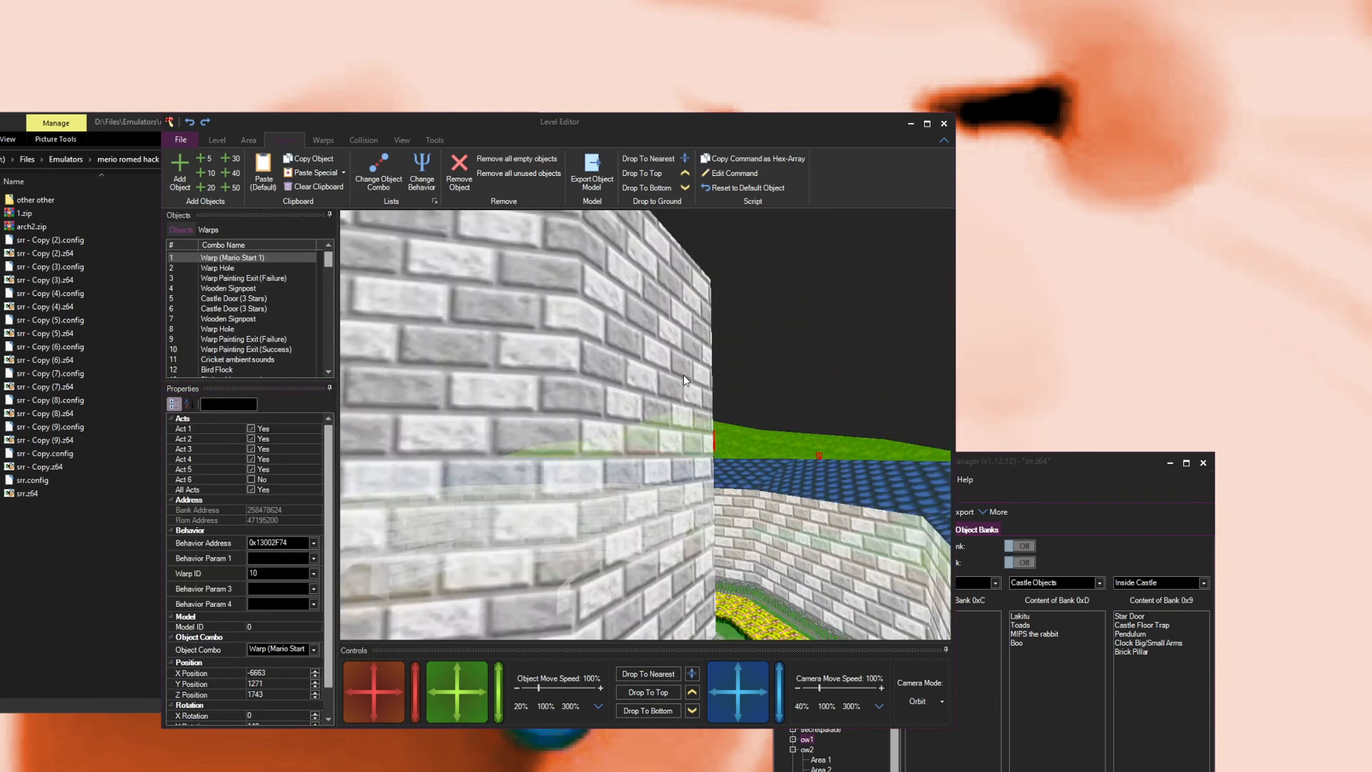
scroll(684, 387, "up", 8)
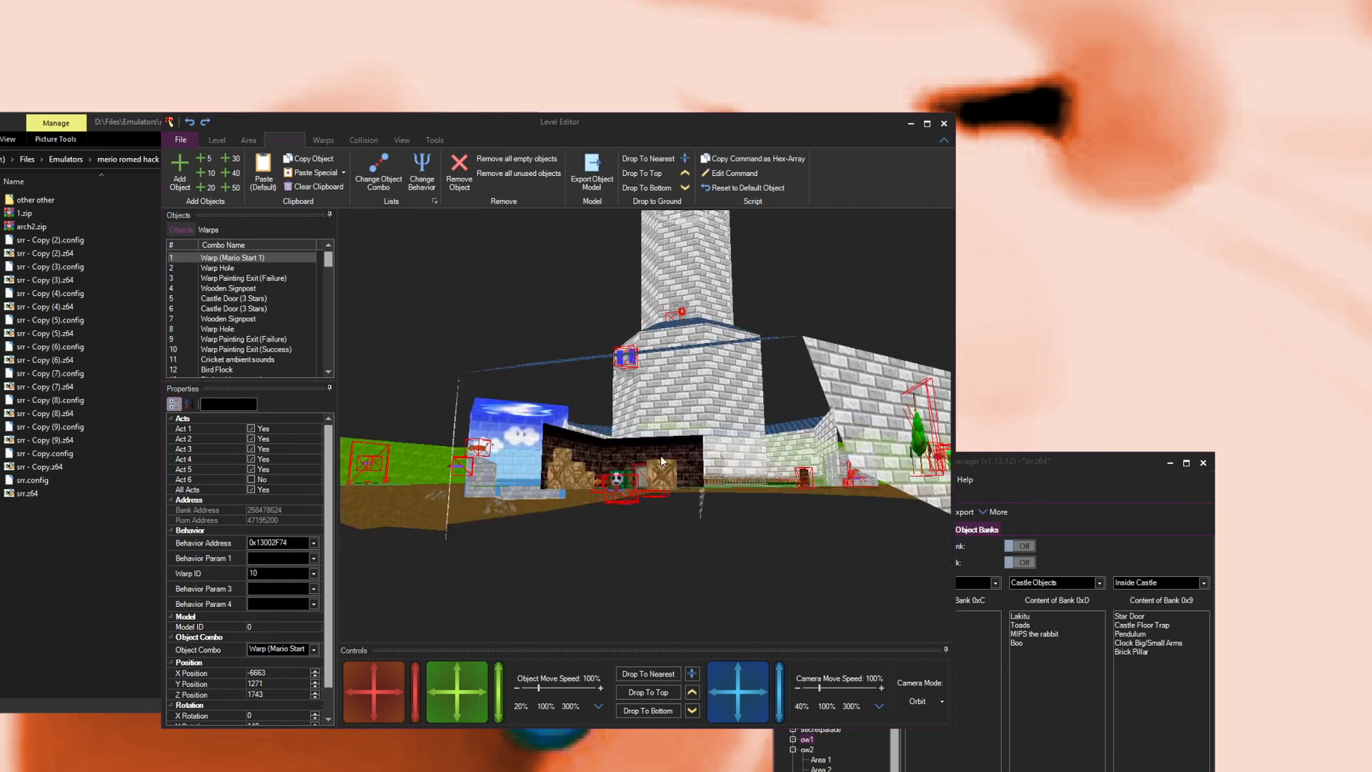
scroll(631, 556, "up", 7)
scroll(642, 559, "down", 4)
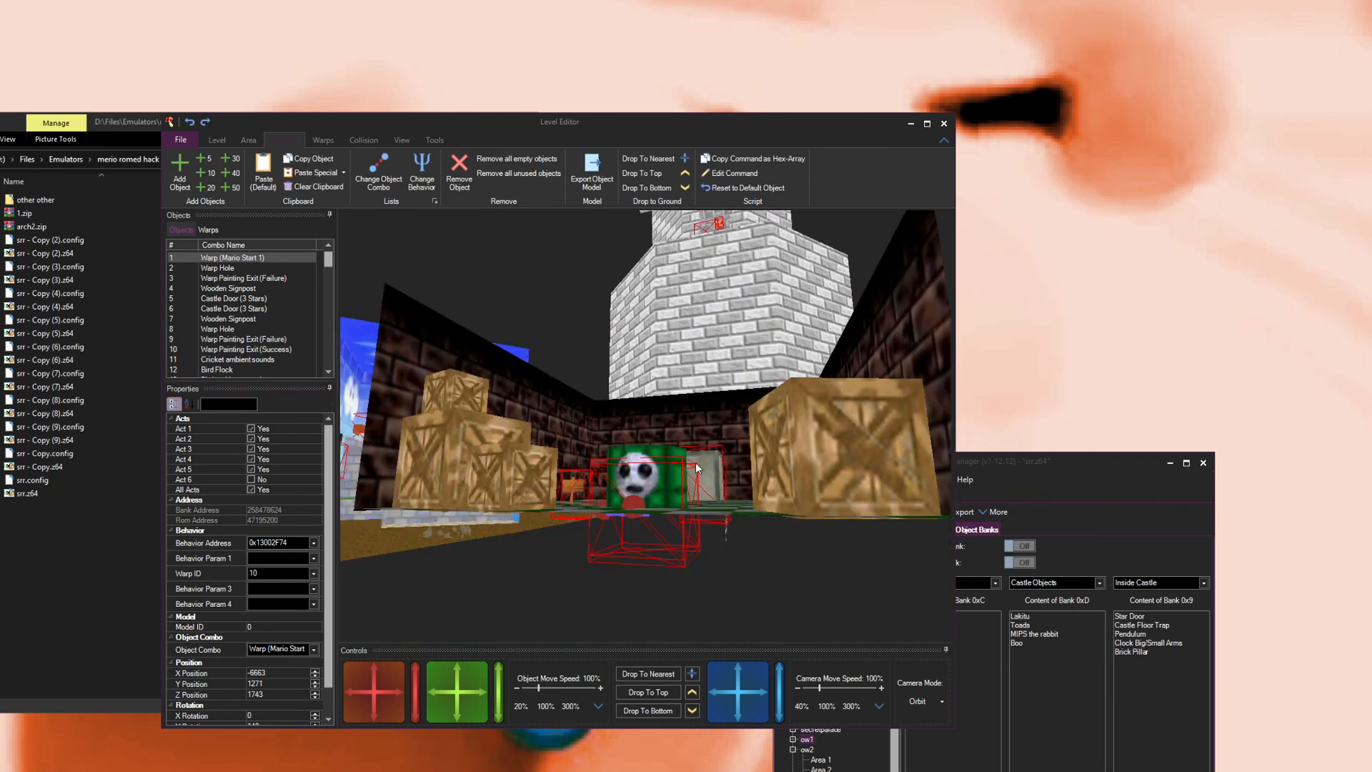
mouse_move(713, 463)
left_mouse_down()
mouse_move(726, 454)
mouse_move(714, 459)
left_mouse_up()
left_click(555, 358)
scroll(556, 361, "up", 8)
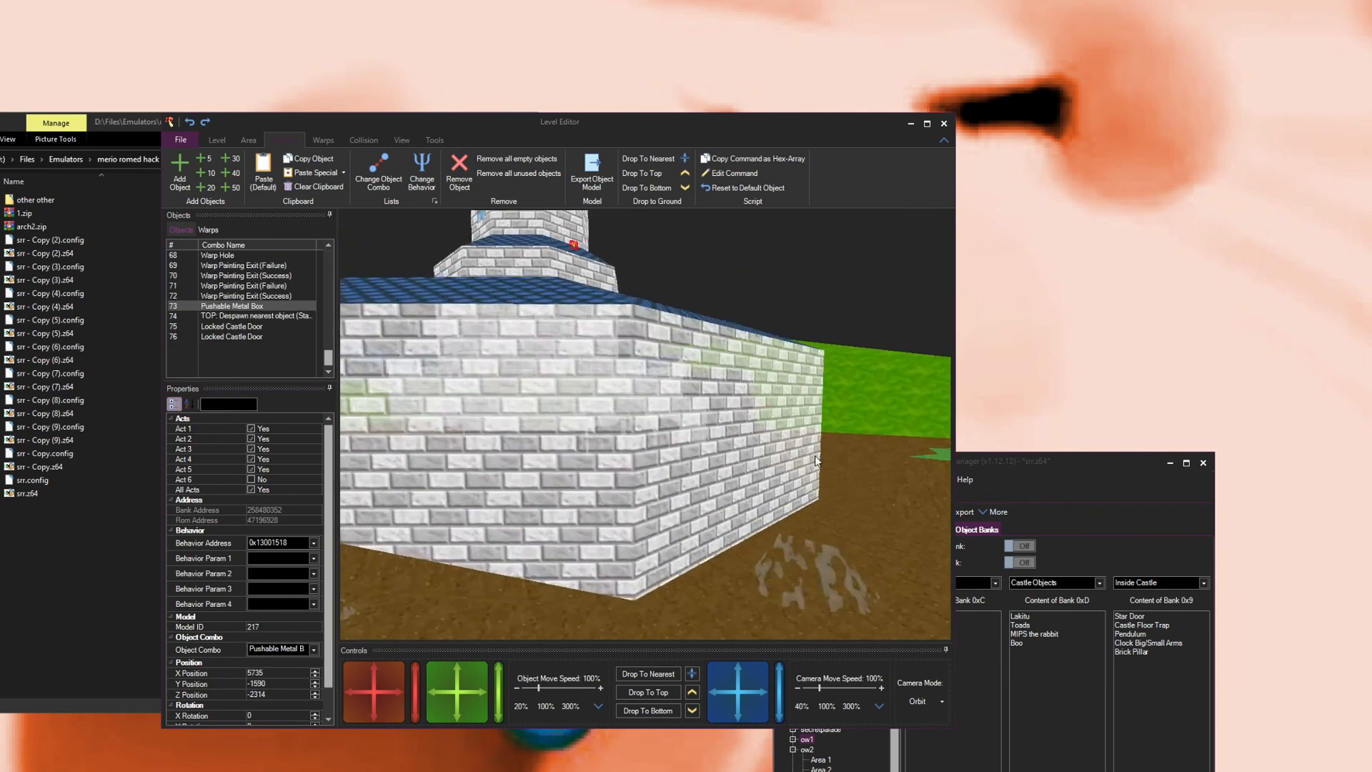
scroll(814, 458, "up", 8)
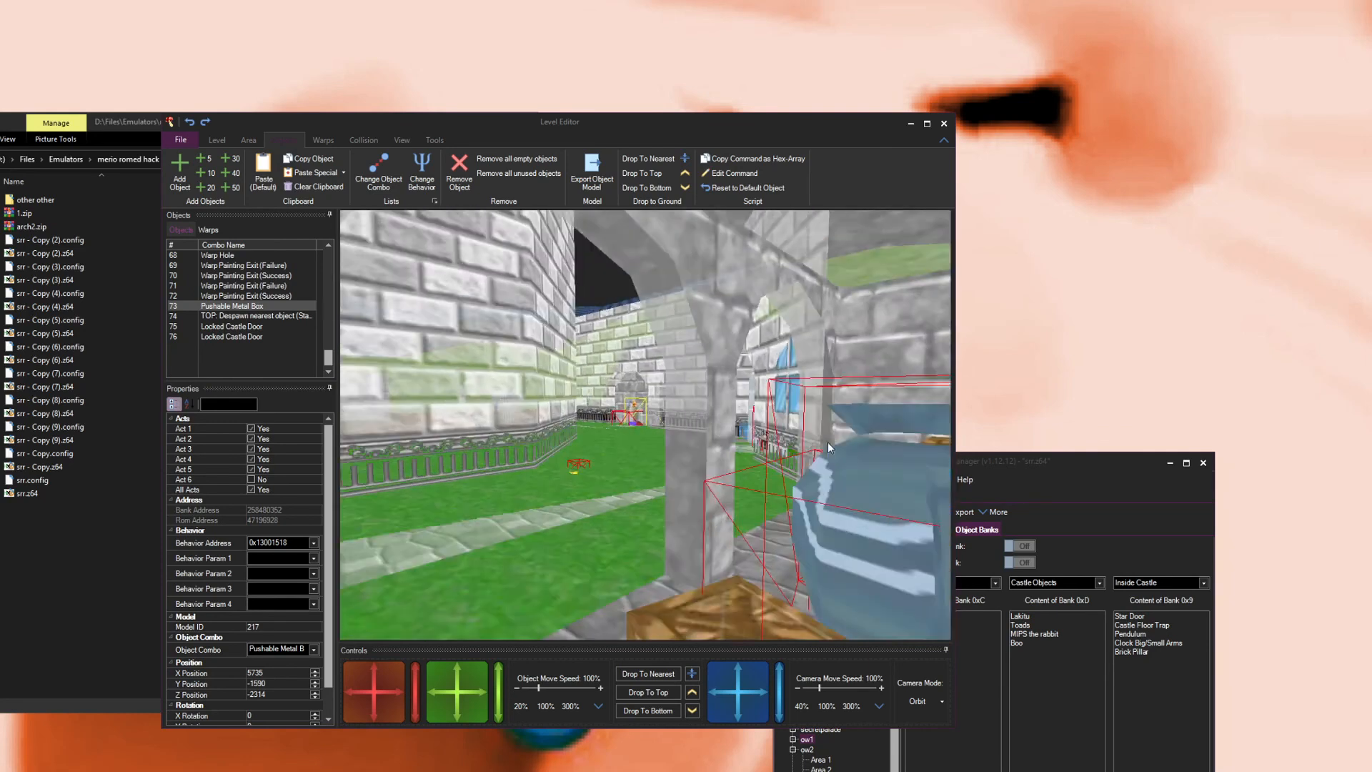
left_click_drag(843, 422, 774, 358)
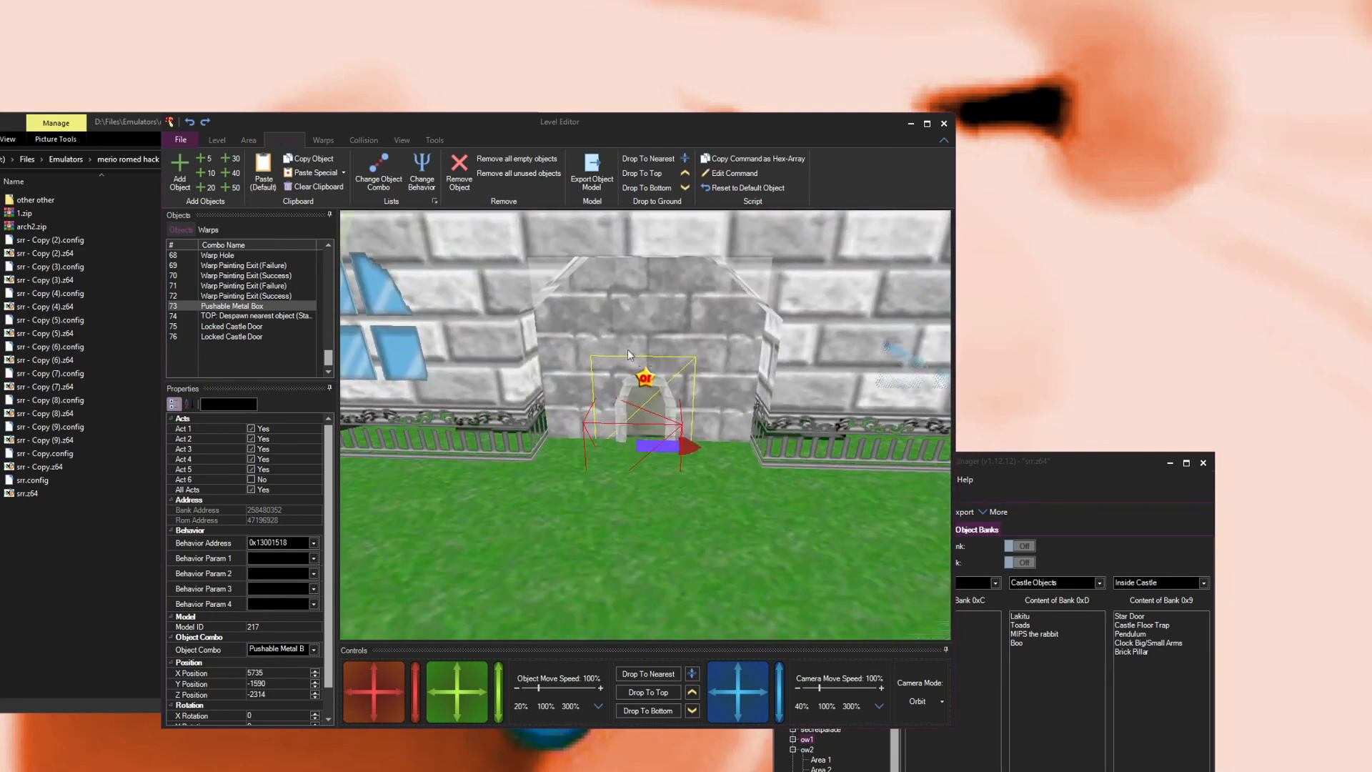
scroll(628, 361, "up", 5)
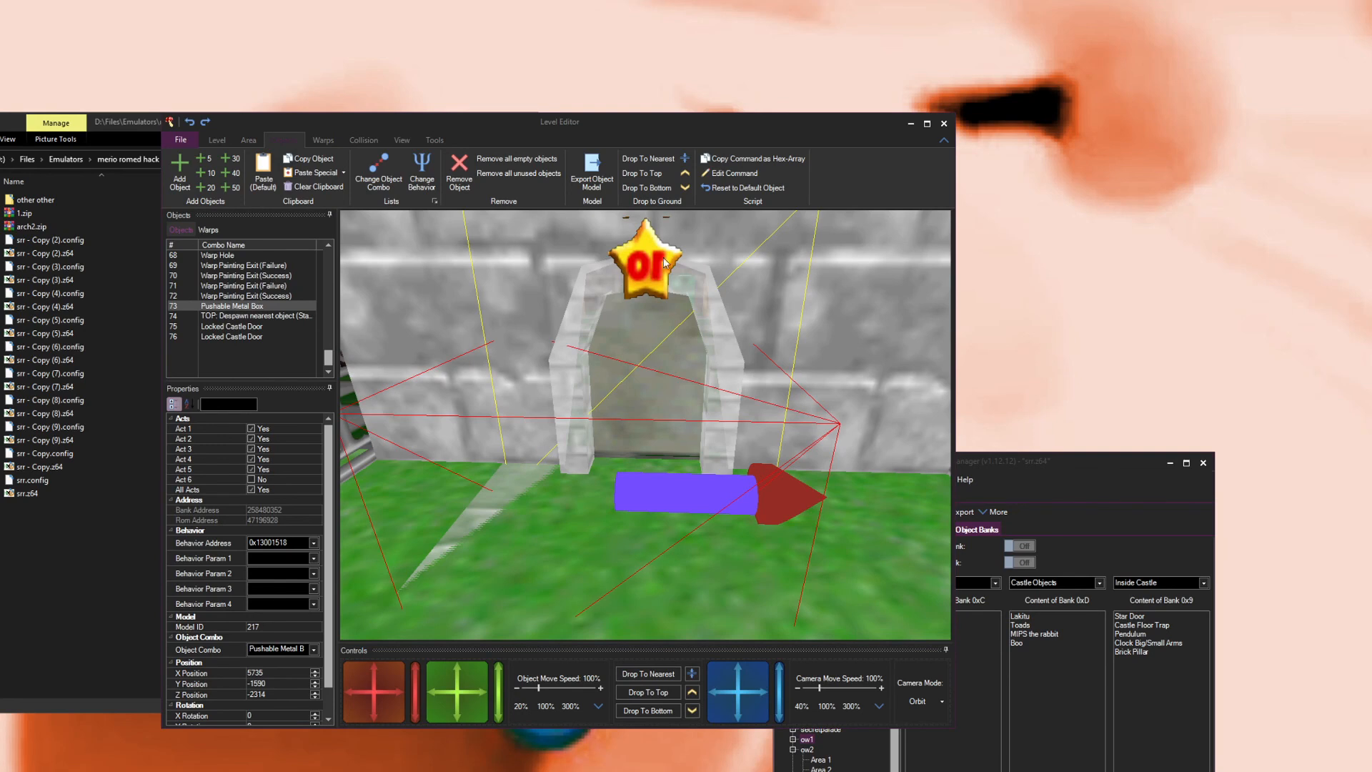
Step: Keep inspecting the ow1 castle objects, such as the pushable metal box, despawn object and bubbly tree, in the 3D view
scroll(683, 420, "down", 5)
scroll(661, 420, "down", 6)
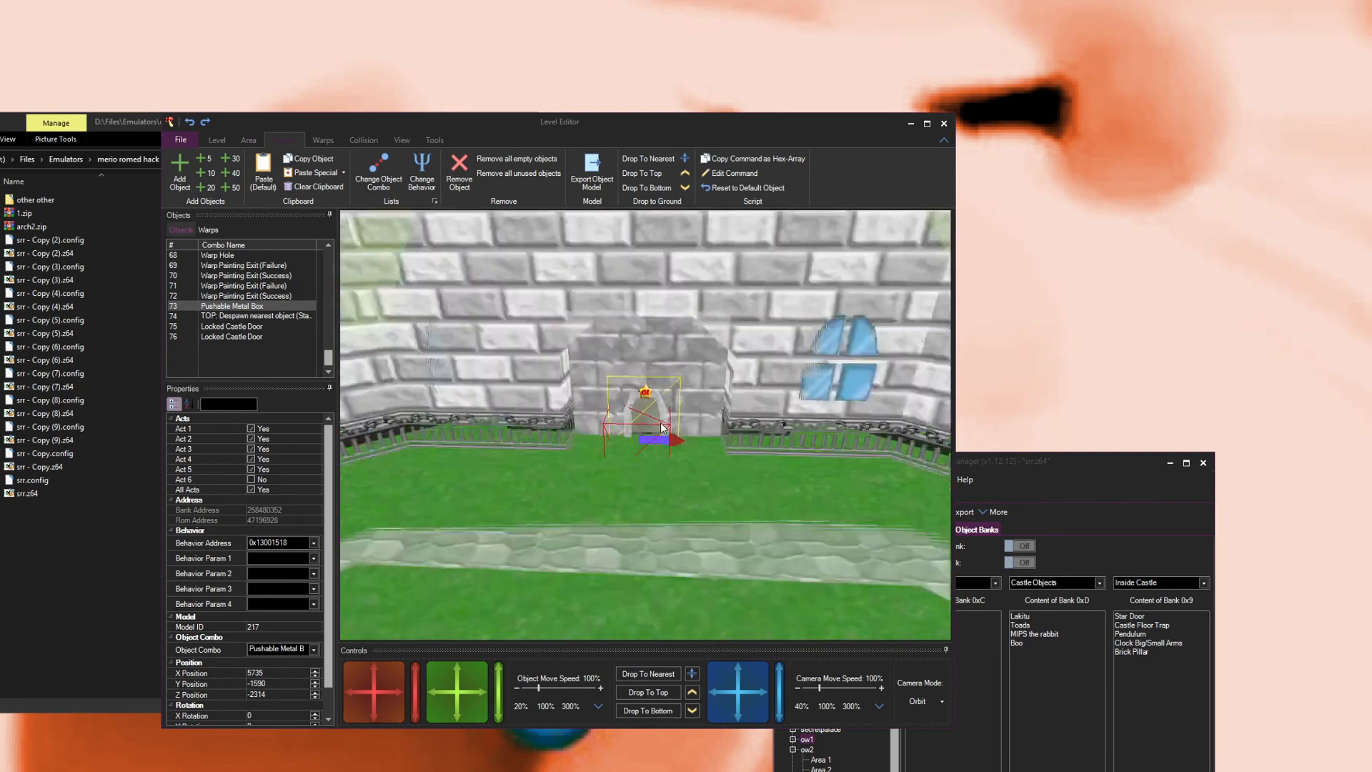
left_click(633, 433)
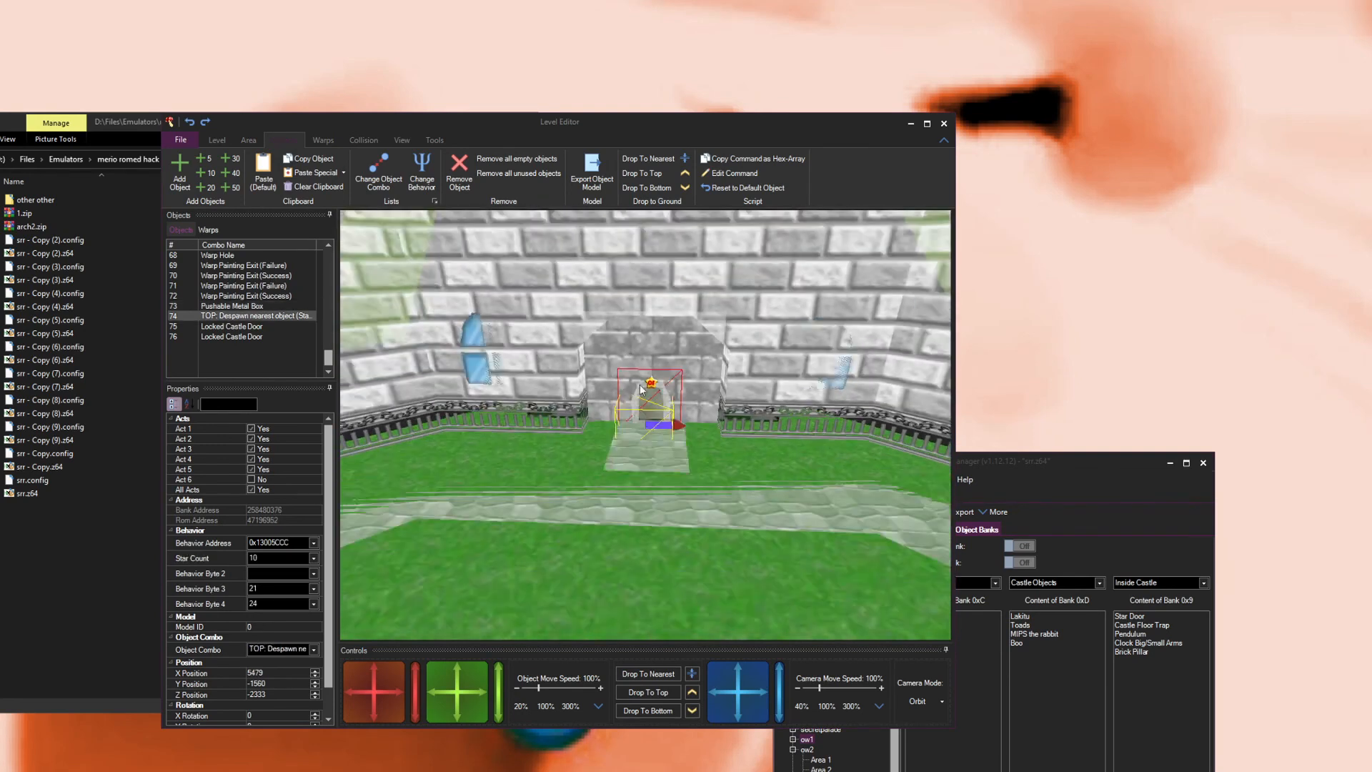
scroll(636, 407, "up", 5)
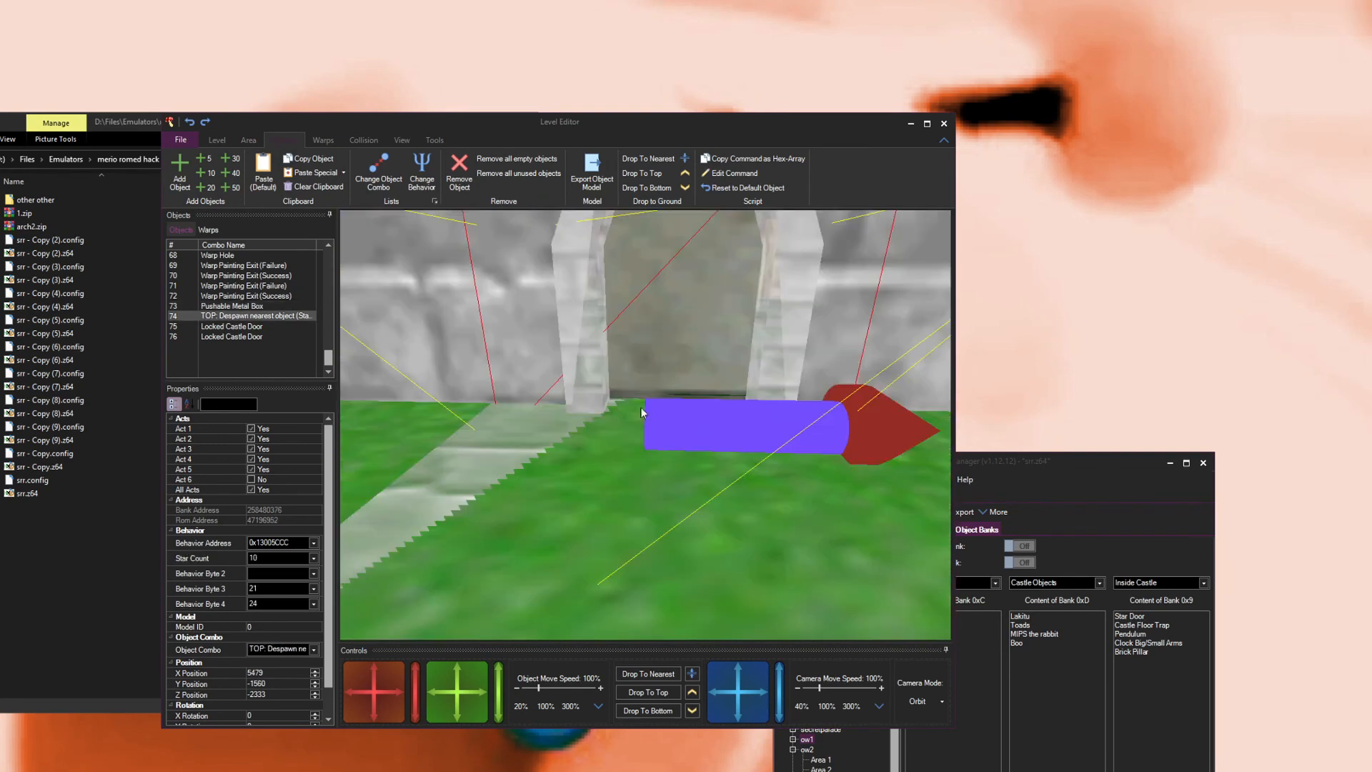
scroll(684, 289, "down", 3)
scroll(644, 360, "down", 3)
right_click(647, 393)
mouse_move(647, 389)
left_mouse_down()
mouse_move(736, 353)
mouse_move(534, 341)
mouse_move(592, 326)
mouse_move(705, 379)
mouse_move(666, 377)
left_mouse_up()
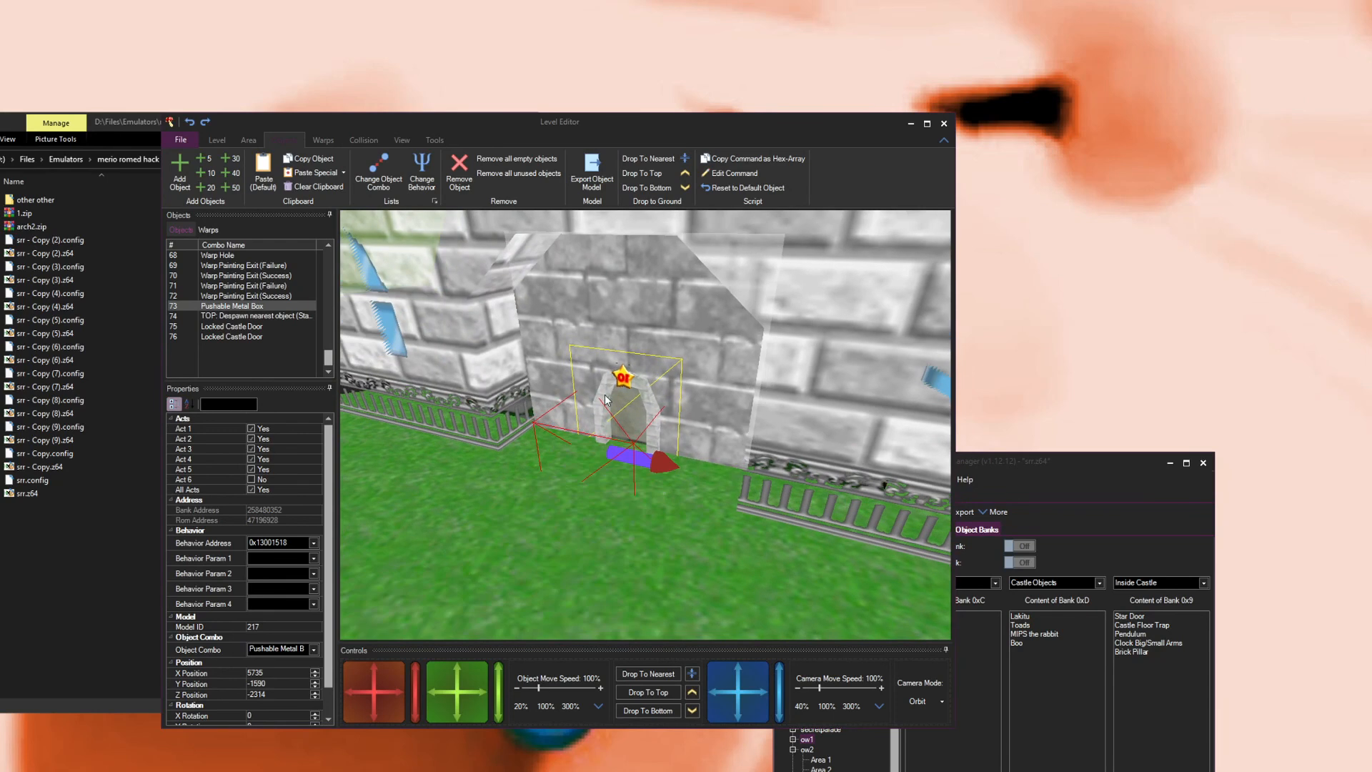
scroll(605, 395, "up", 3)
scroll(615, 416, "down", 4)
scroll(616, 415, "up", 4)
mouse_move(616, 415)
left_mouse_down()
mouse_move(641, 396)
mouse_move(625, 403)
left_mouse_up()
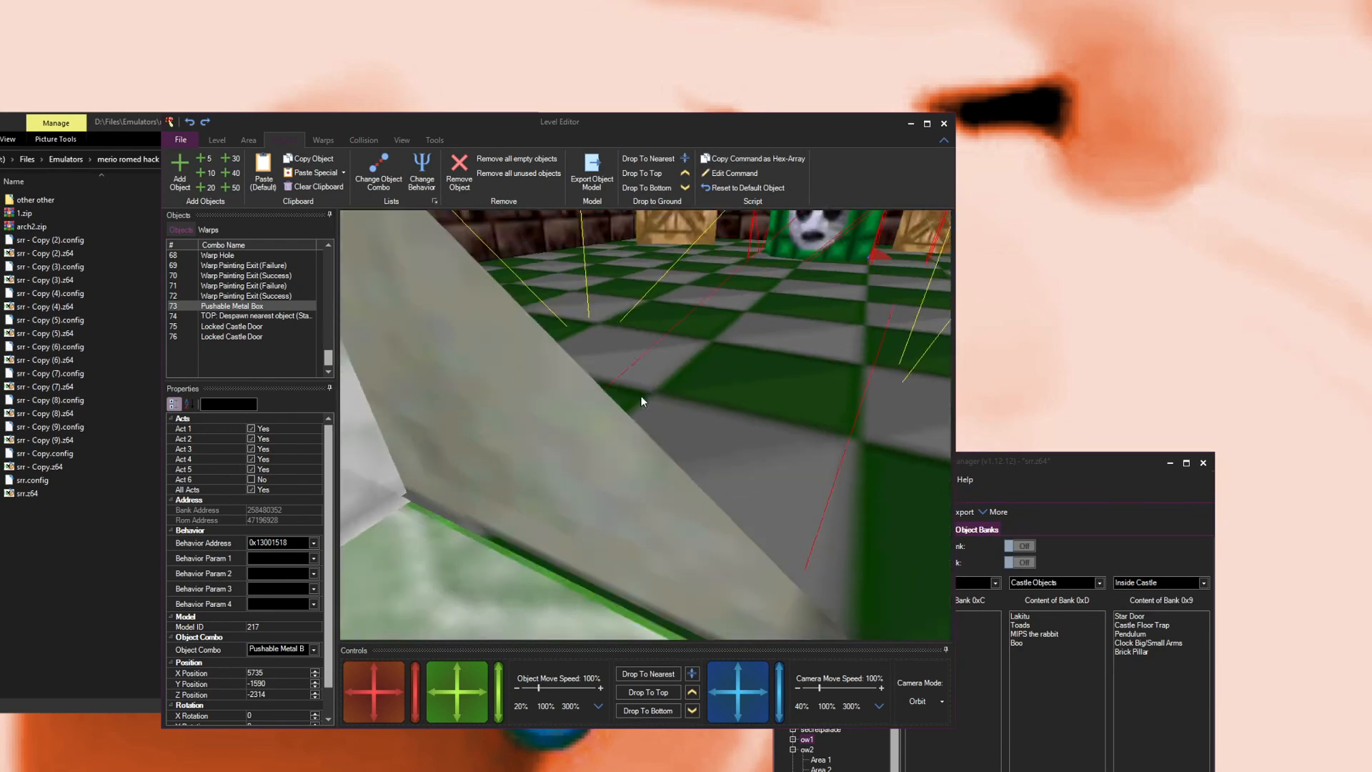
scroll(624, 402, "down", 8)
scroll(670, 388, "down", 6)
left_click_drag(658, 350, 720, 485)
scroll(710, 471, "up", 10)
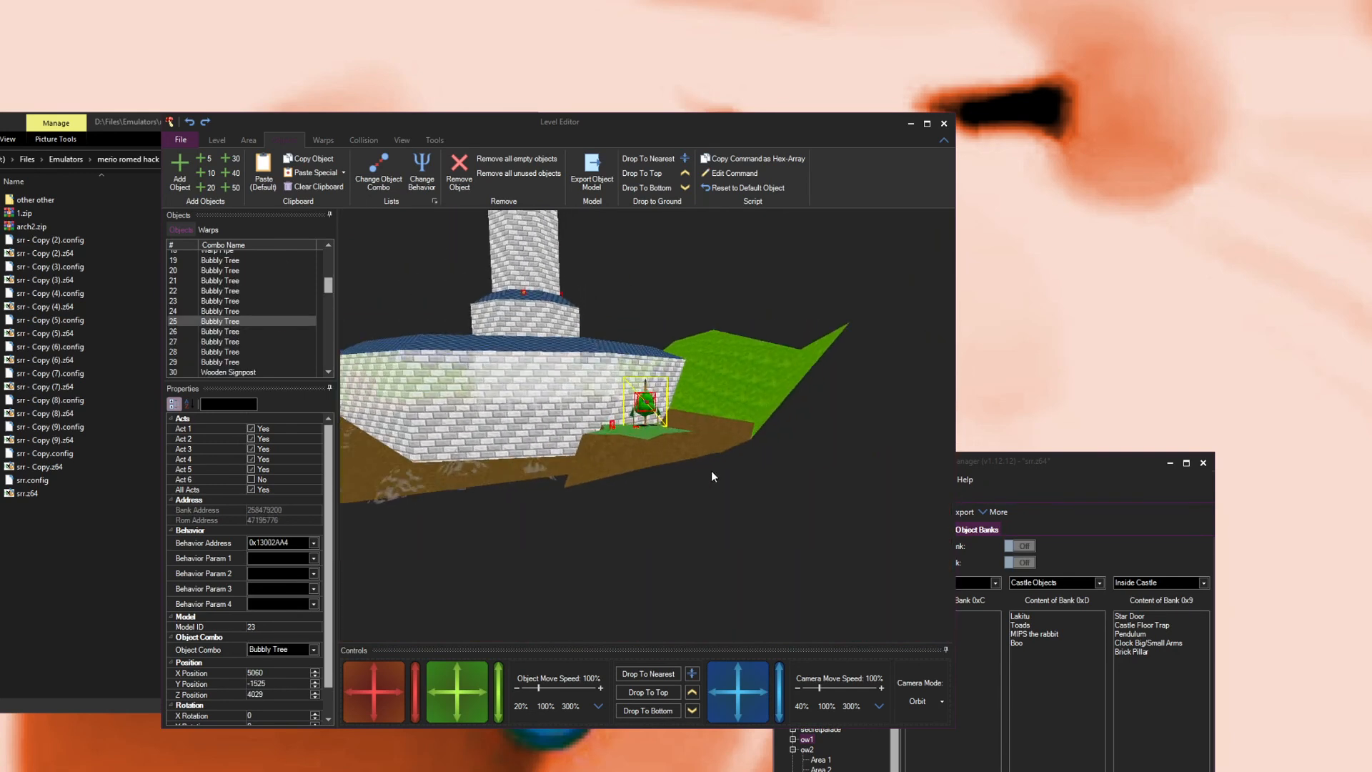
left_click_drag(699, 414, 676, 388)
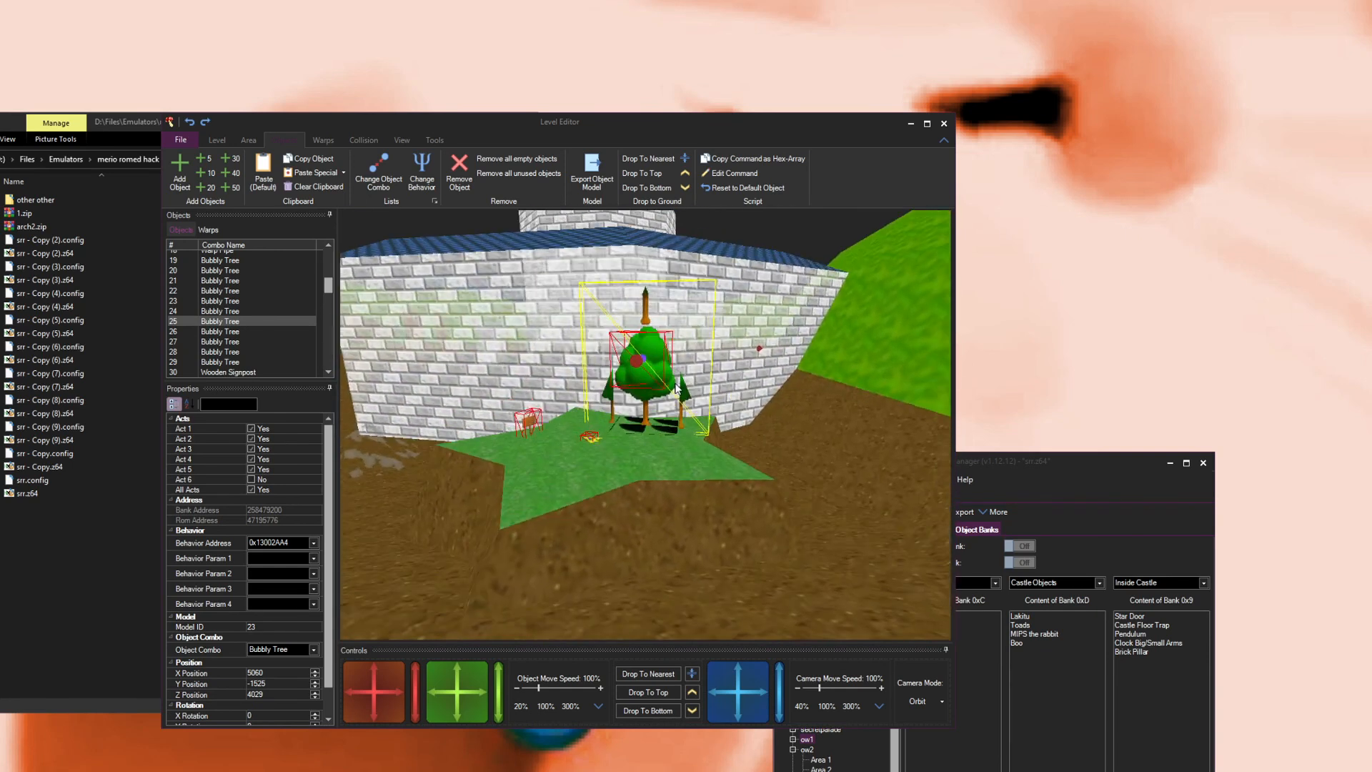
left_click_drag(654, 322, 639, 301)
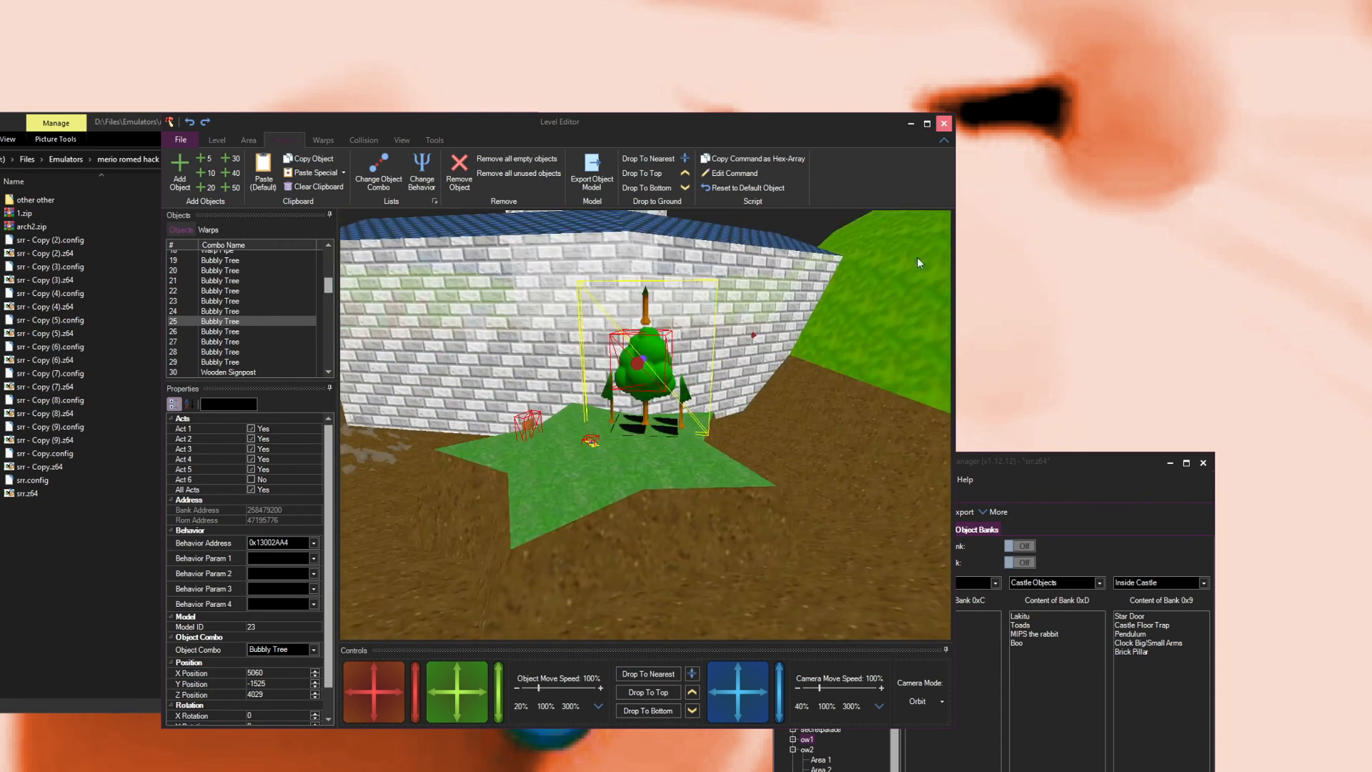
Step: Close the Level Editor and open another custom level in the Area Editor
left_click(944, 123)
left_click(802, 545)
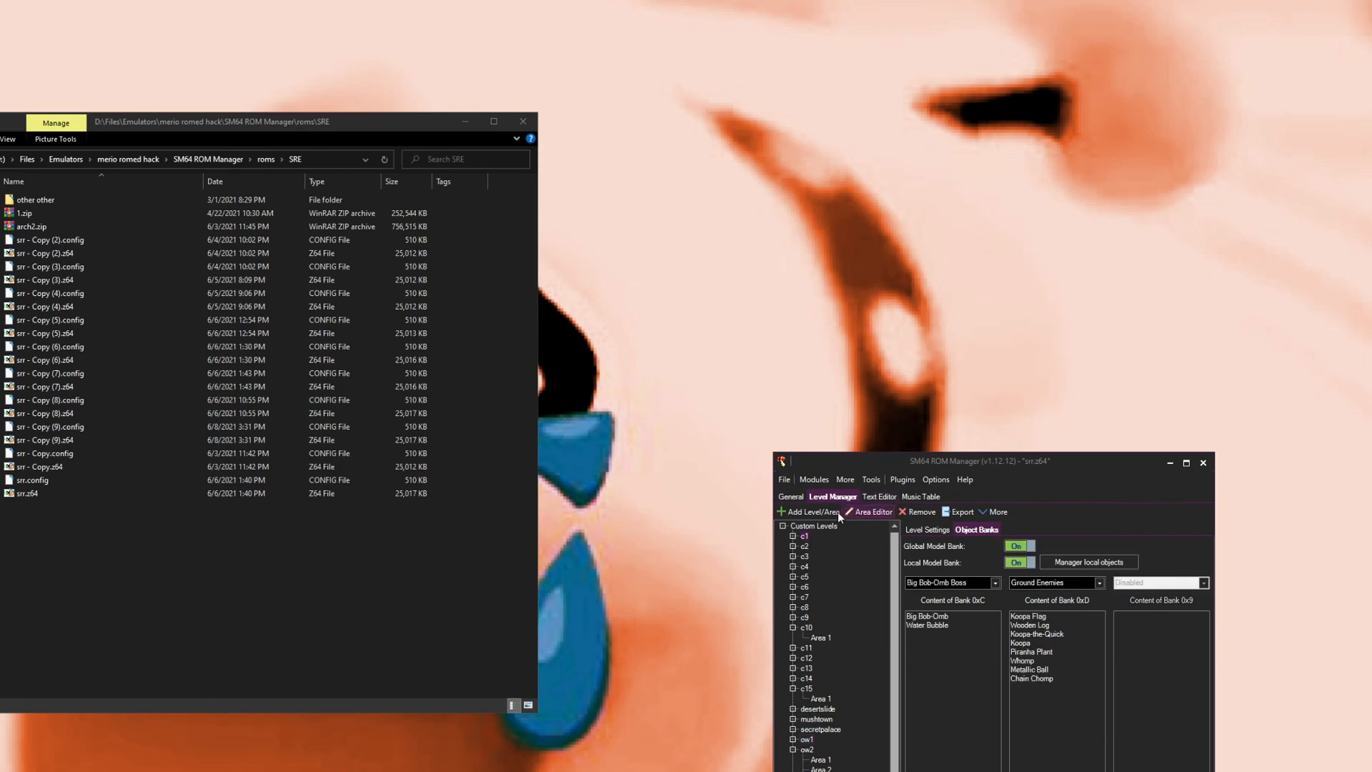
left_click(855, 513)
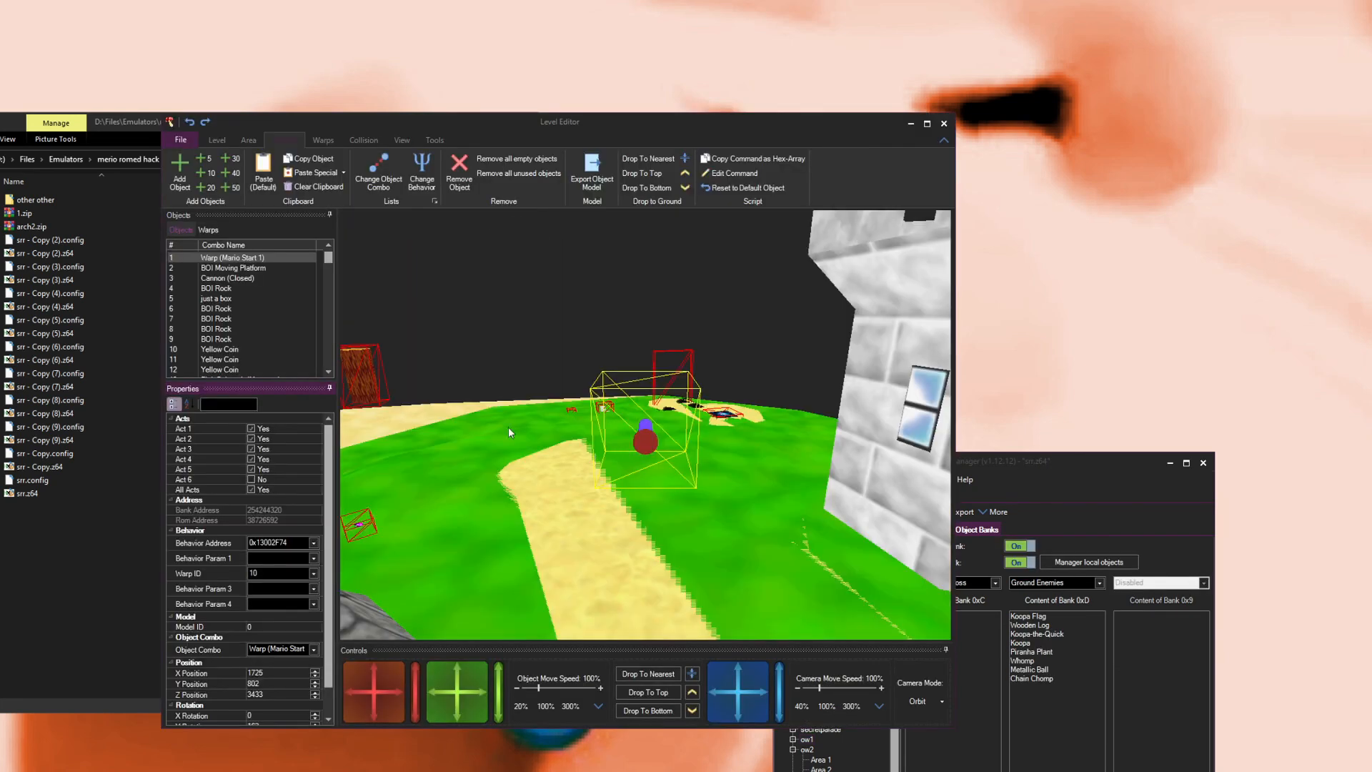
Step: Inspect this level's objects, such as bubbly trees, poundable posts and BOI rocks, in the 3D view, then close the editor
left_click(675, 380)
left_click_drag(677, 382, 495, 385)
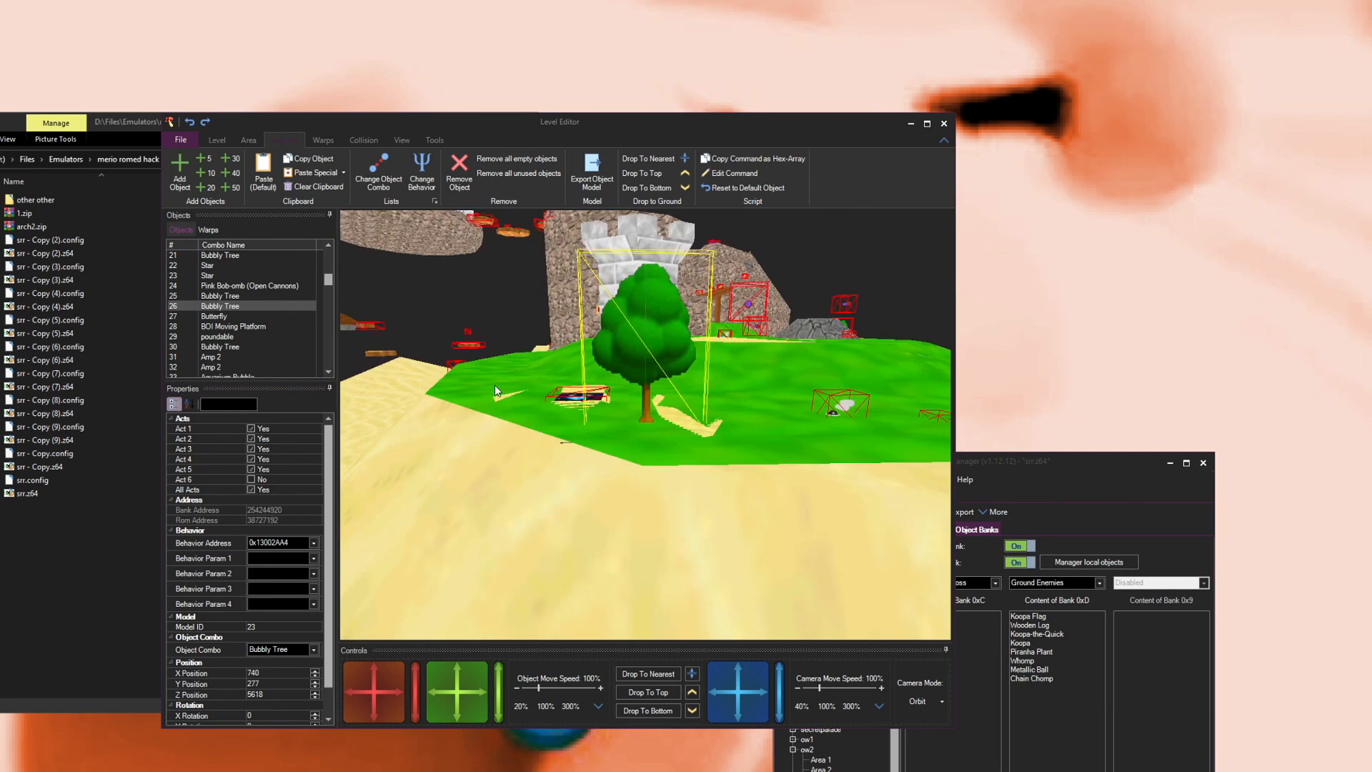
scroll(645, 289, "up", 4)
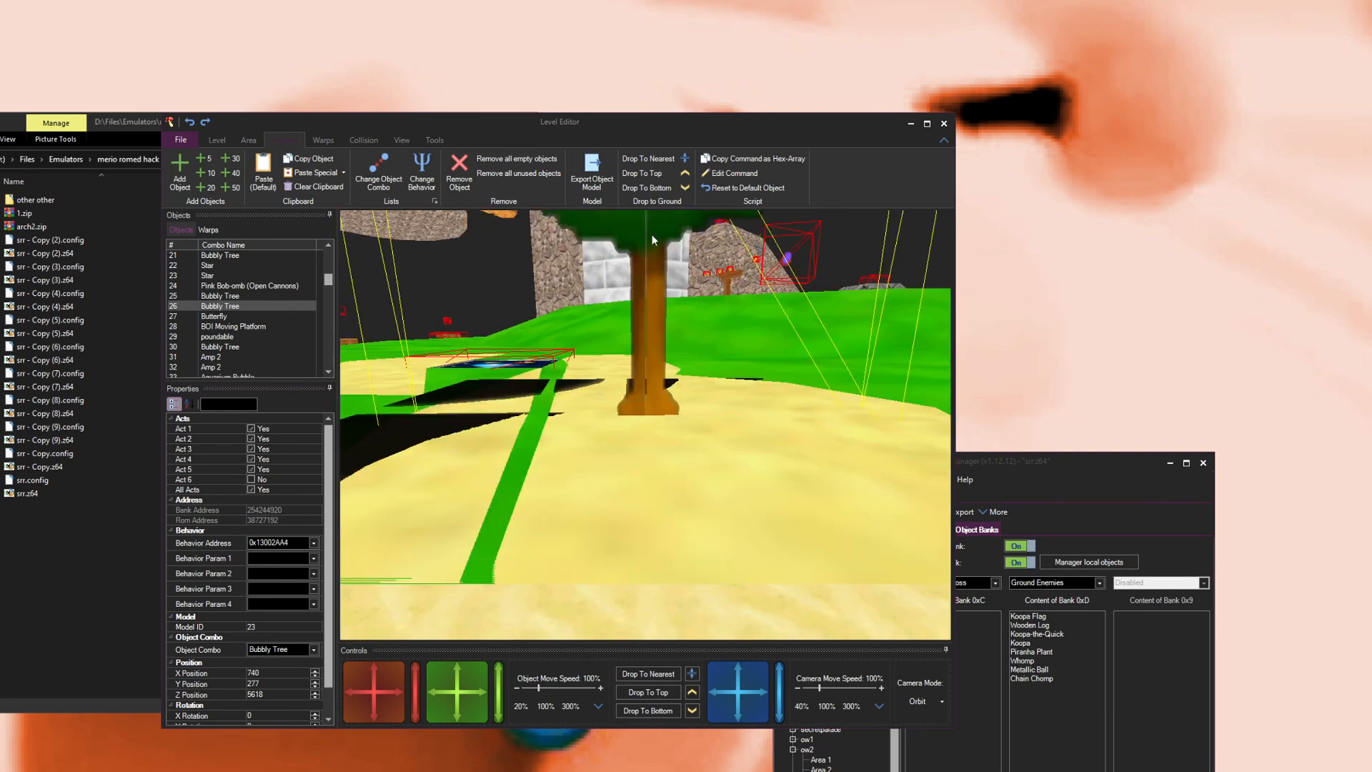
scroll(653, 297, "down", 4)
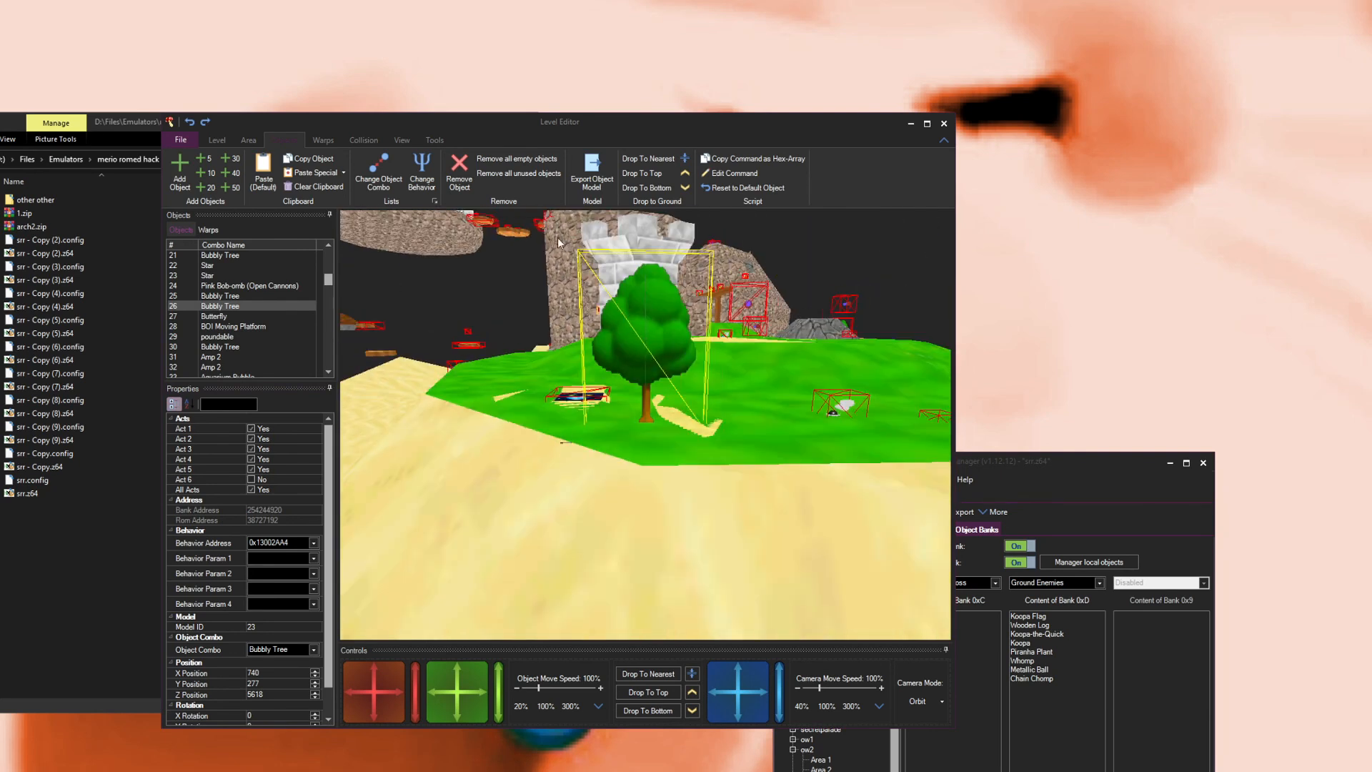
scroll(641, 336, "down", 10)
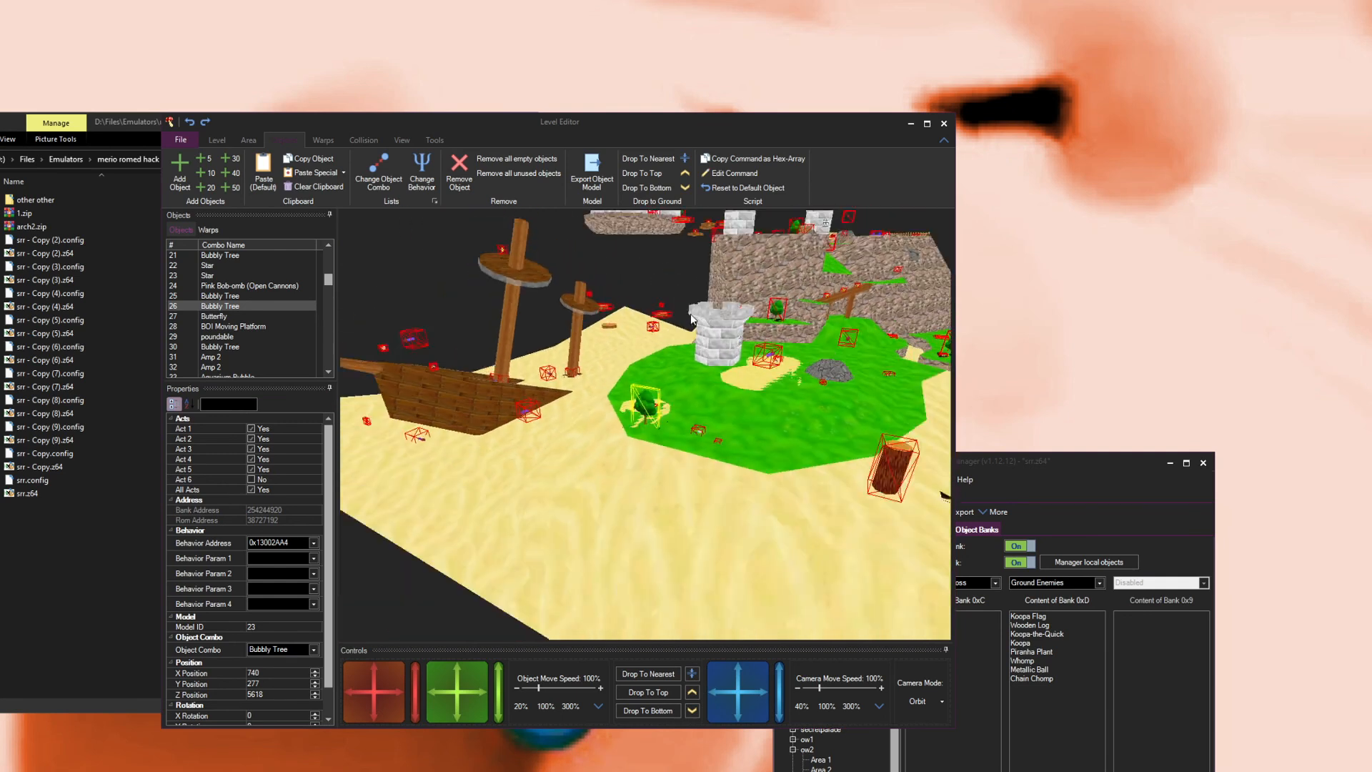
scroll(732, 407, "down", 3)
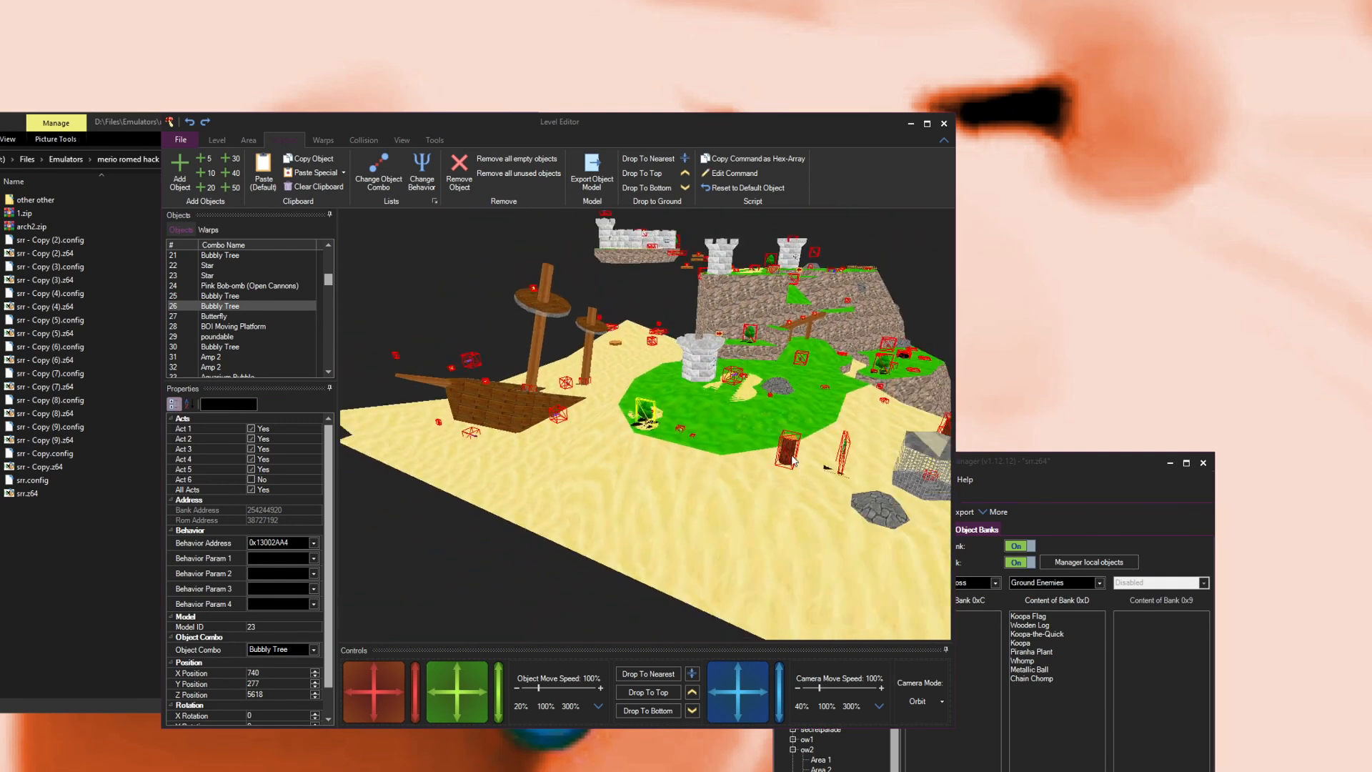
left_click(789, 456)
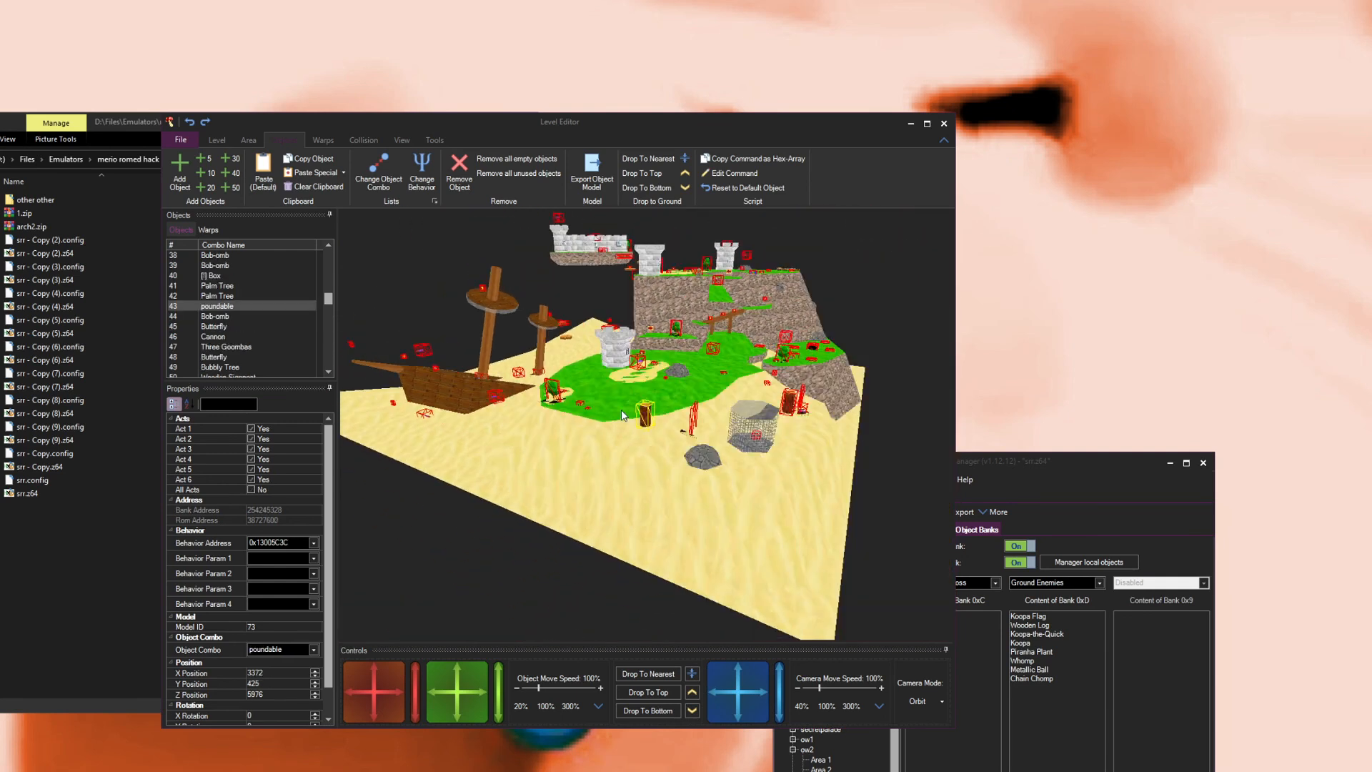
scroll(620, 410, "up", 10)
left_click_drag(620, 413, 875, 435)
scroll(875, 435, "down", 10)
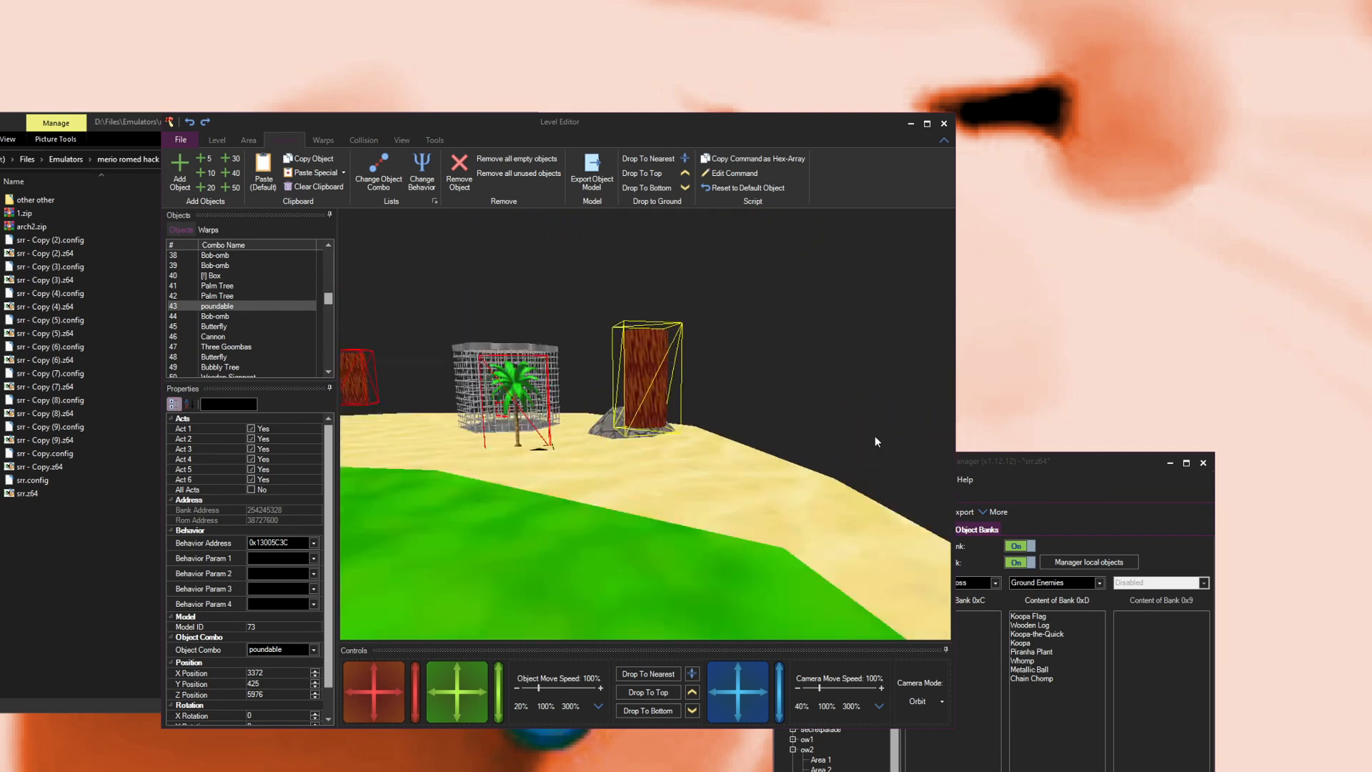
left_click_drag(448, 406, 517, 408)
left_click(520, 399)
scroll(664, 440, "down", 15)
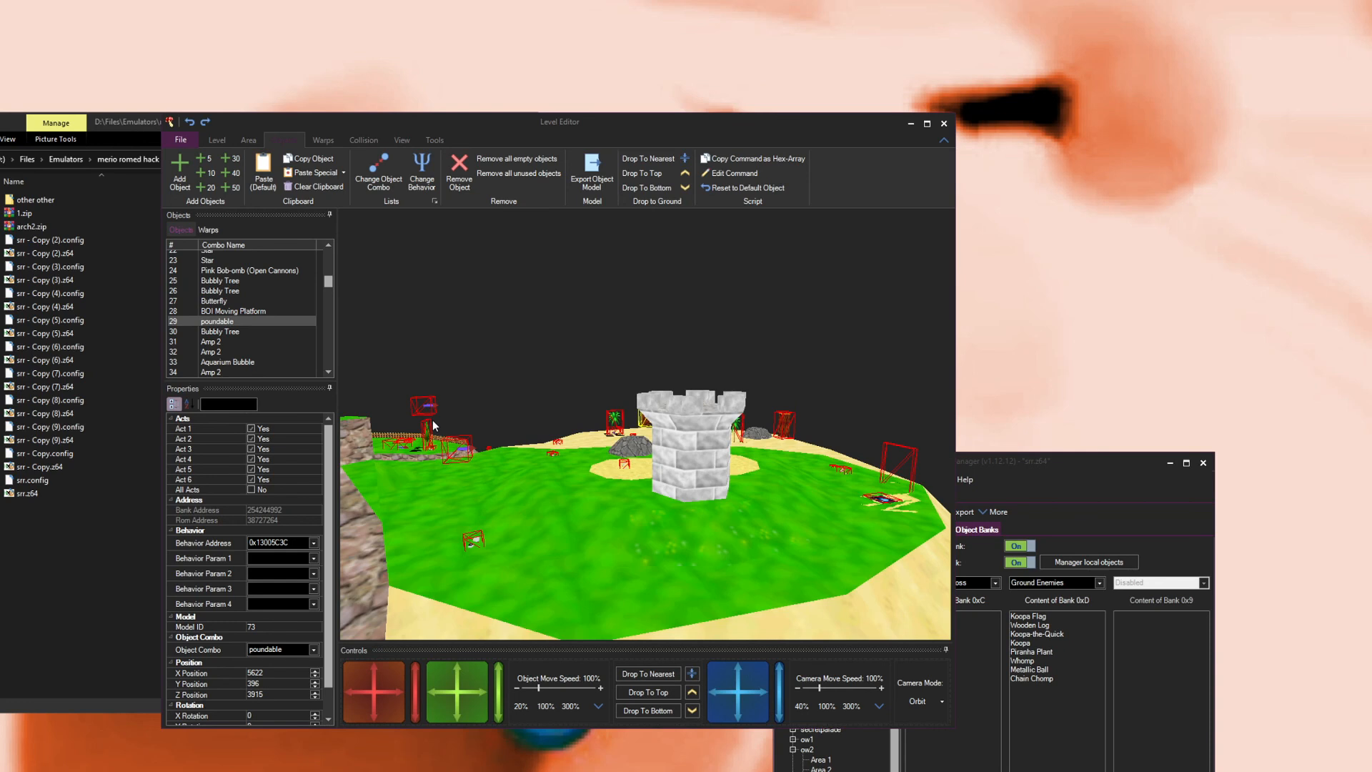
left_click(431, 427)
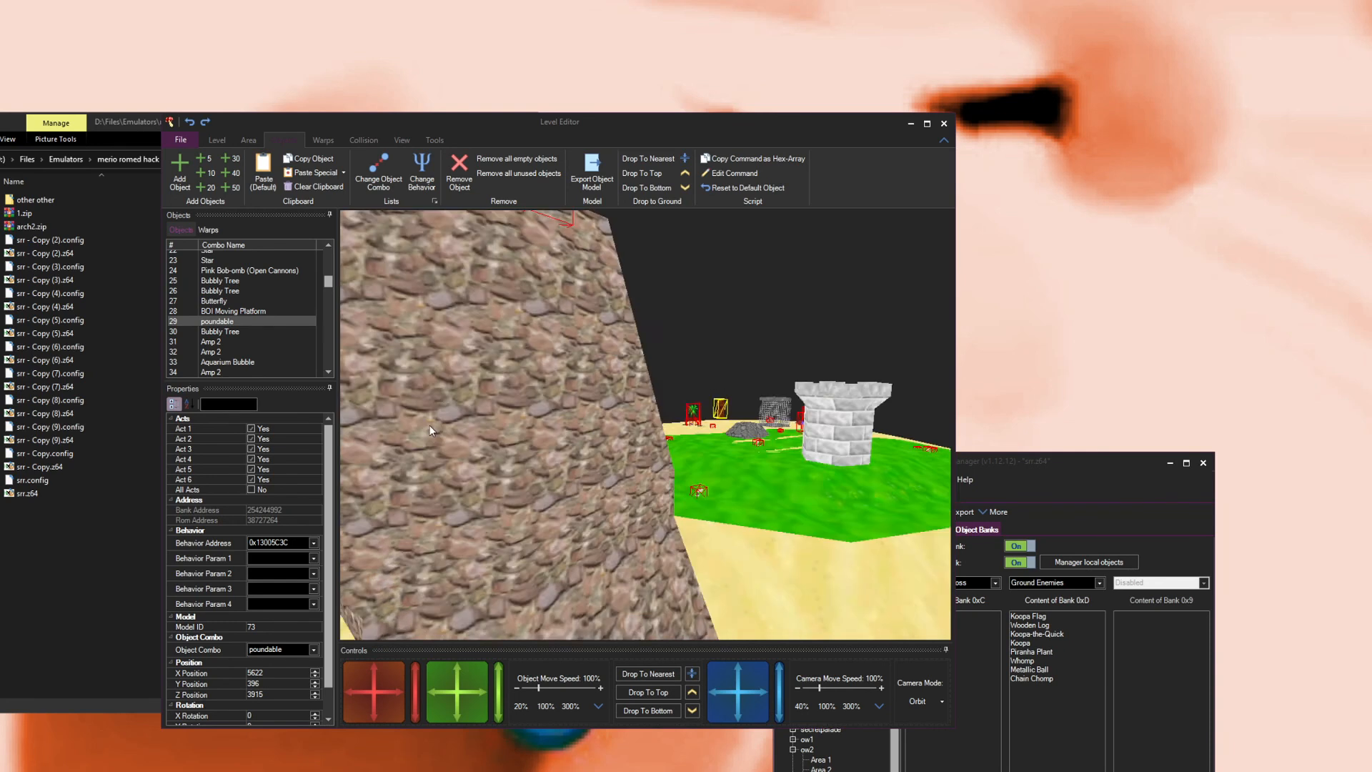
left_click_drag(636, 469, 795, 378)
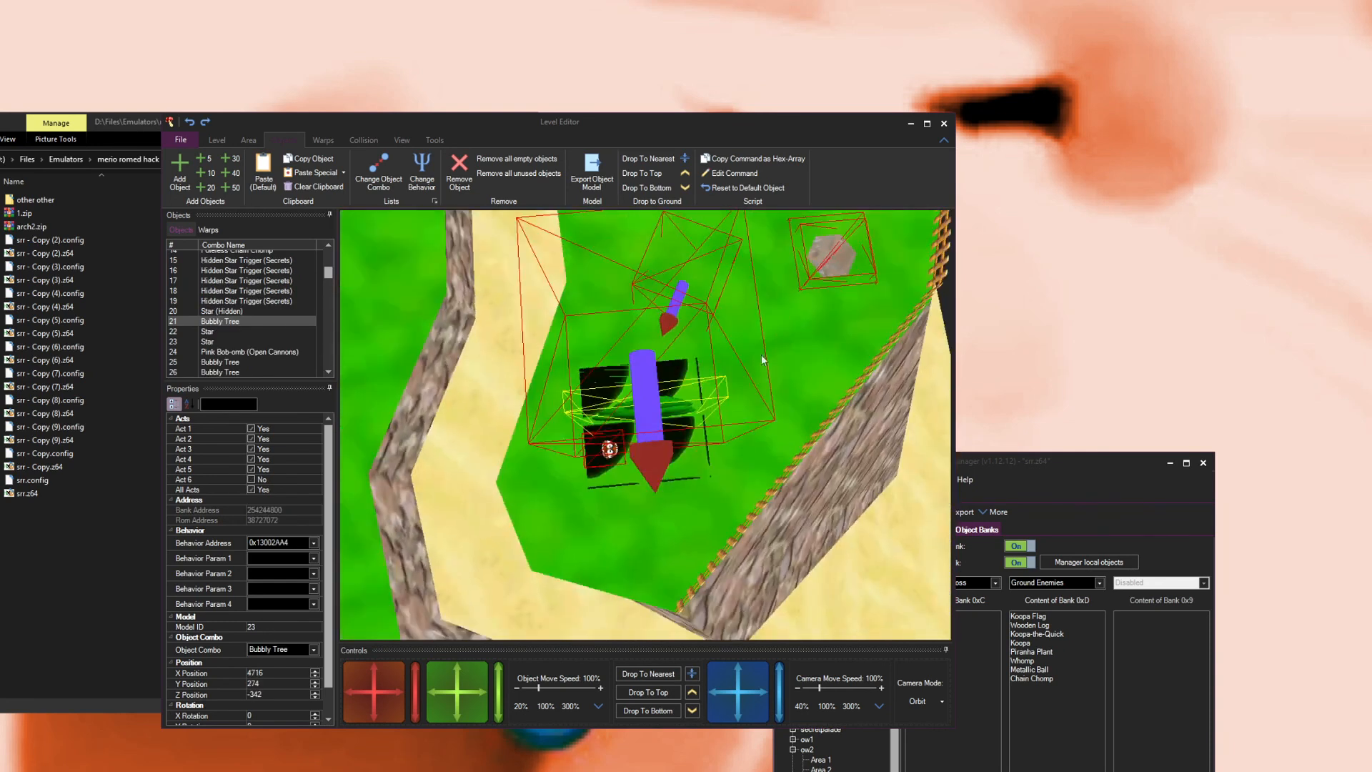
scroll(706, 383, "down", 10)
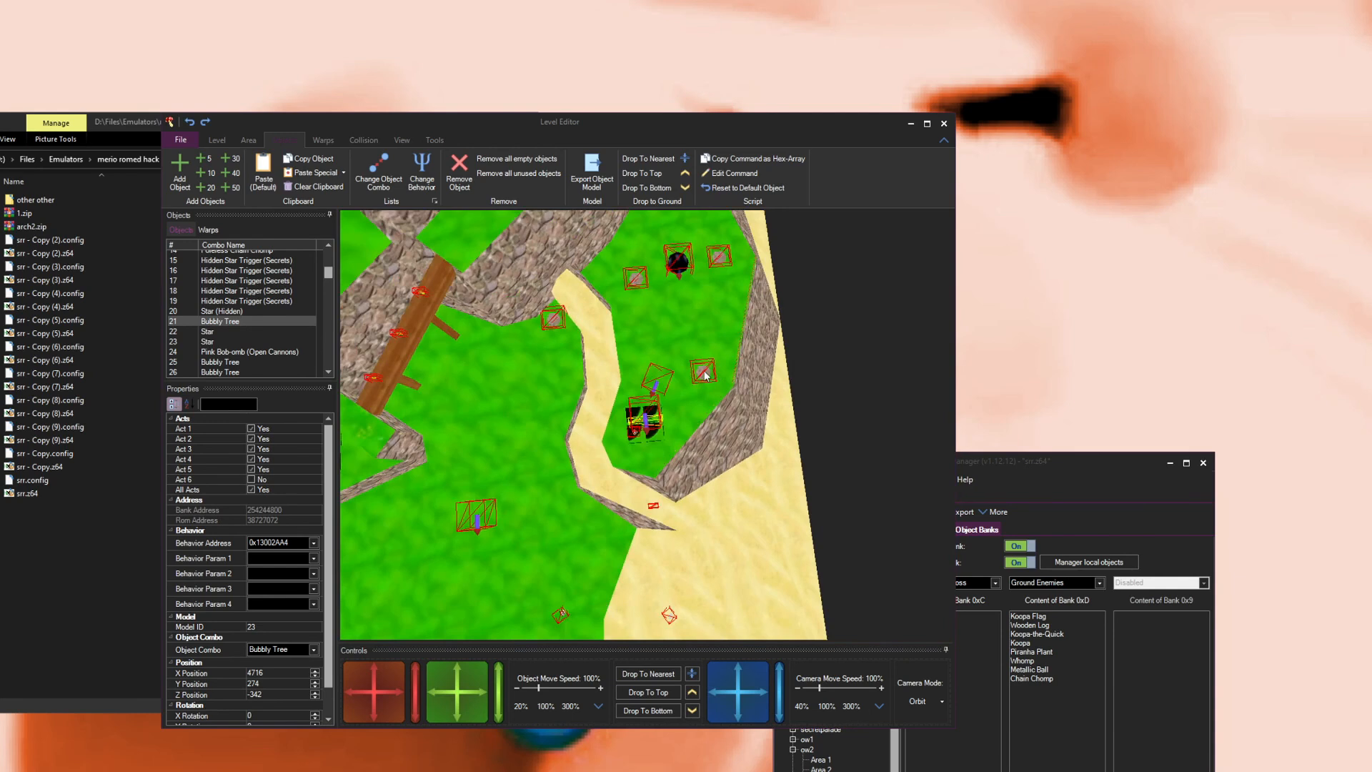
left_click(705, 372)
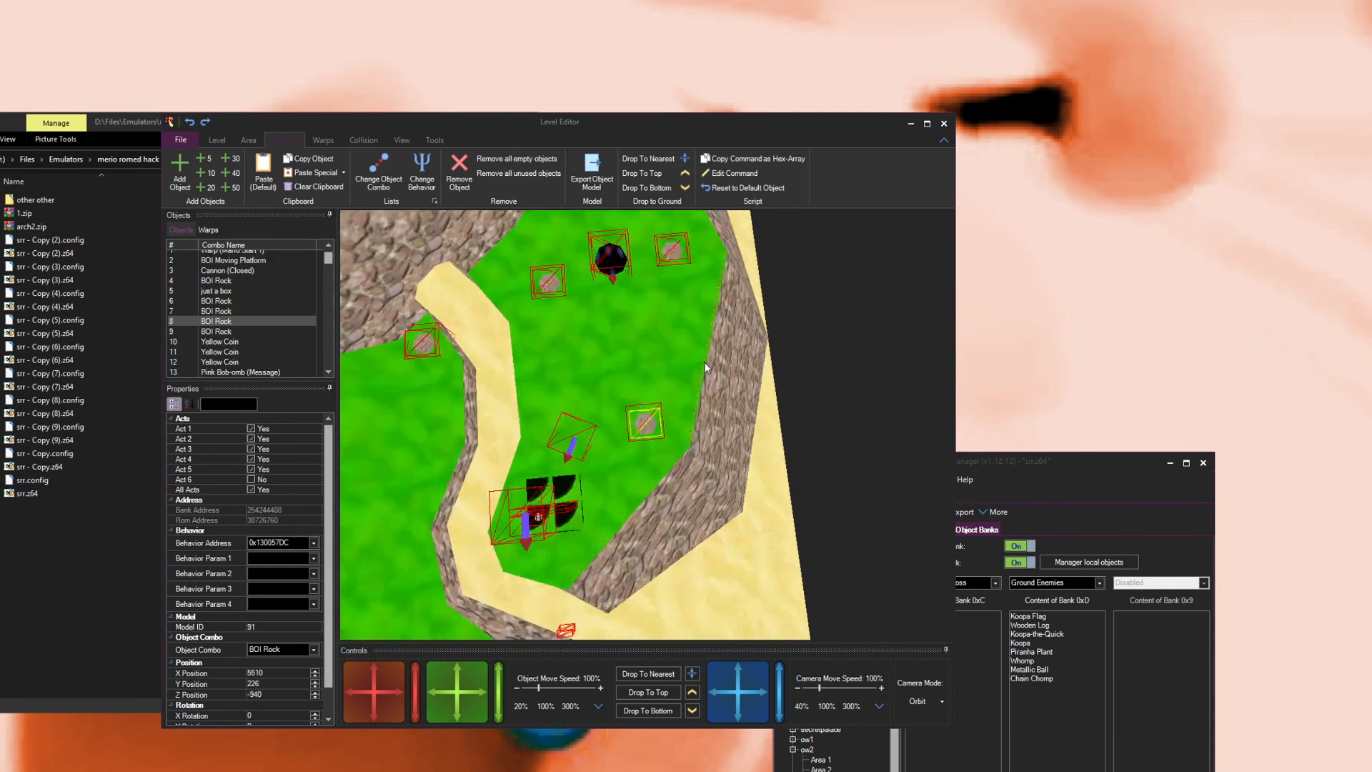
scroll(705, 361, "down", 10)
left_click_drag(672, 343, 748, 414)
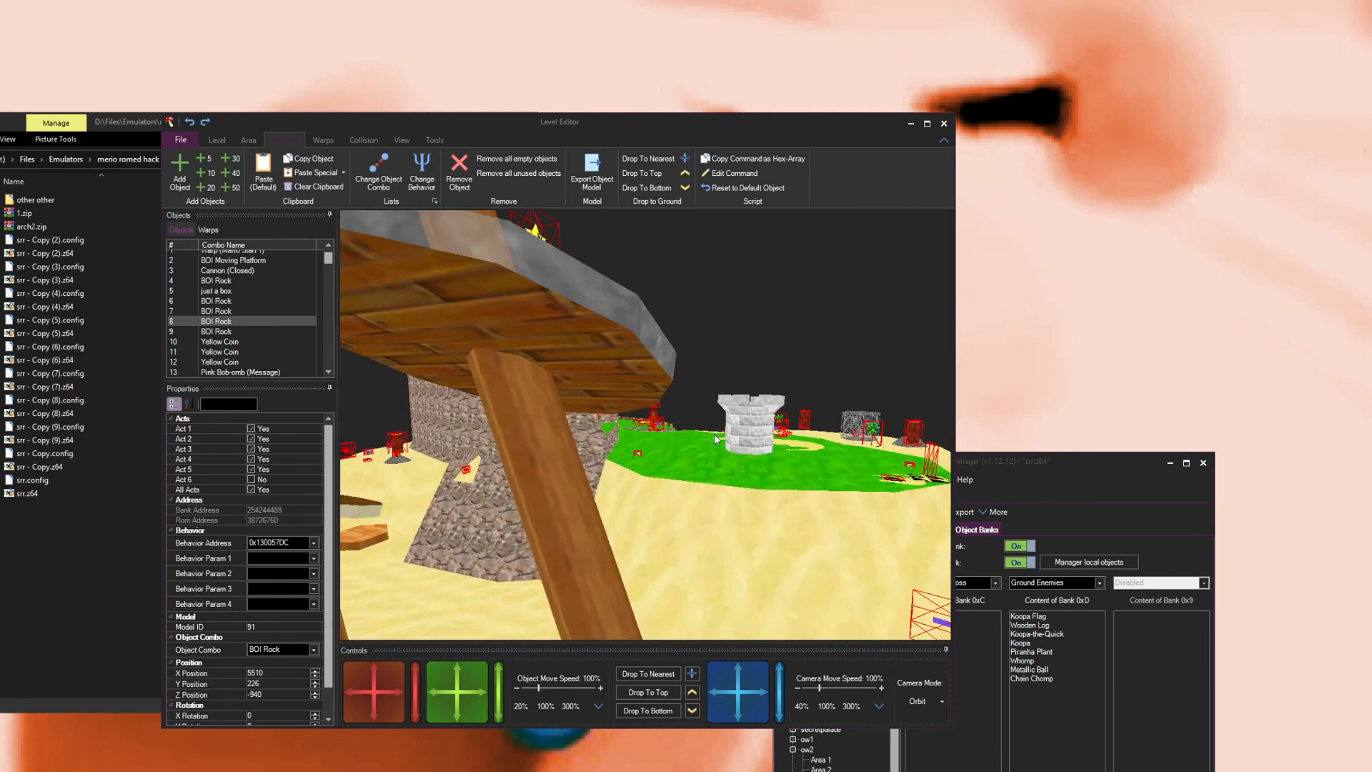
left_click_drag(652, 513, 640, 477)
scroll(603, 476, "up", 3)
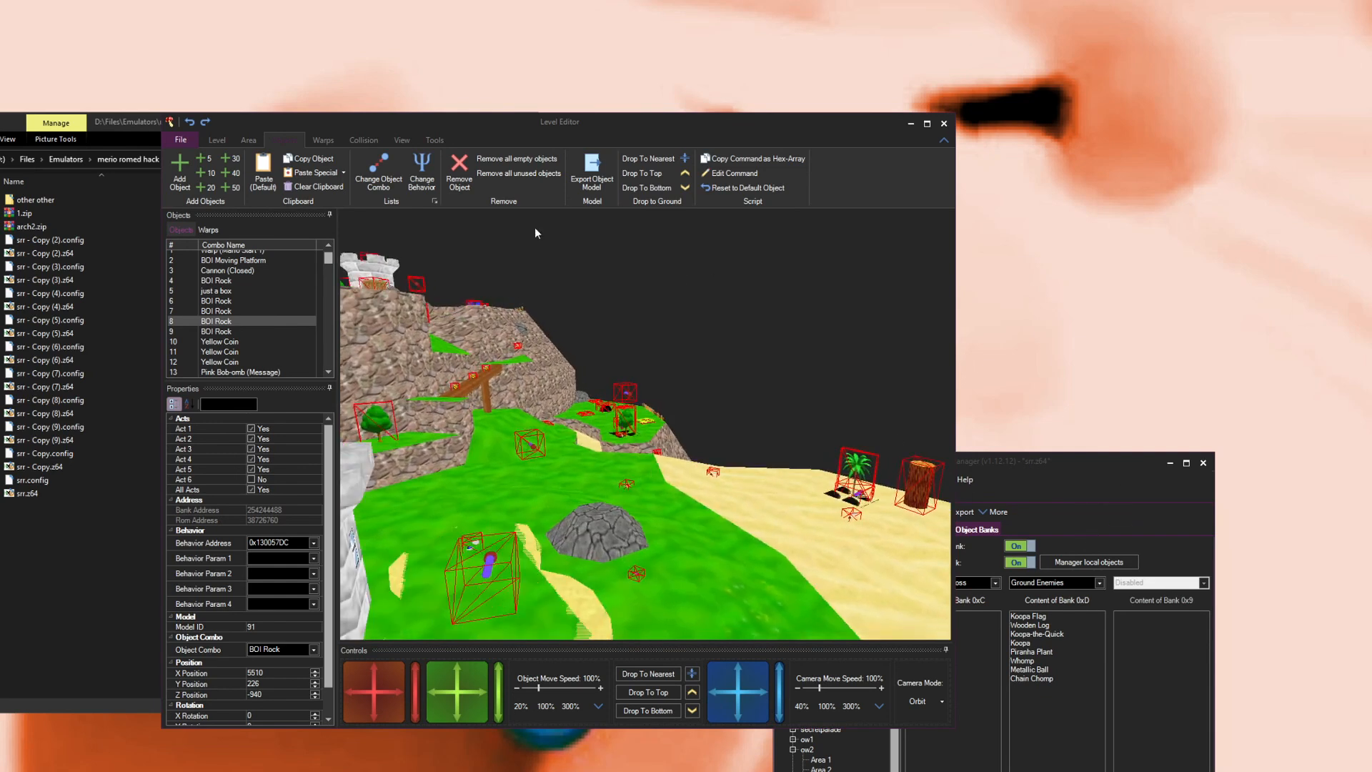
left_click_drag(603, 560, 604, 559)
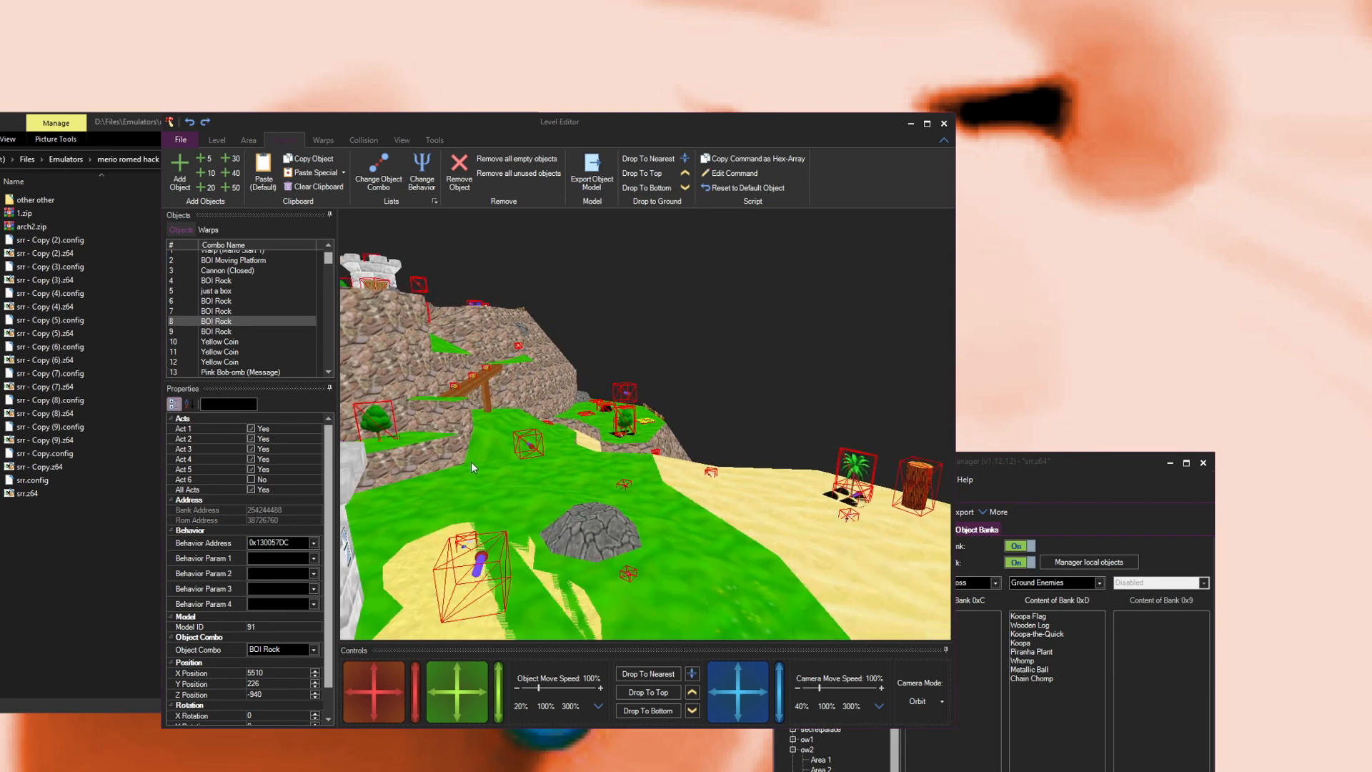
left_click(944, 123)
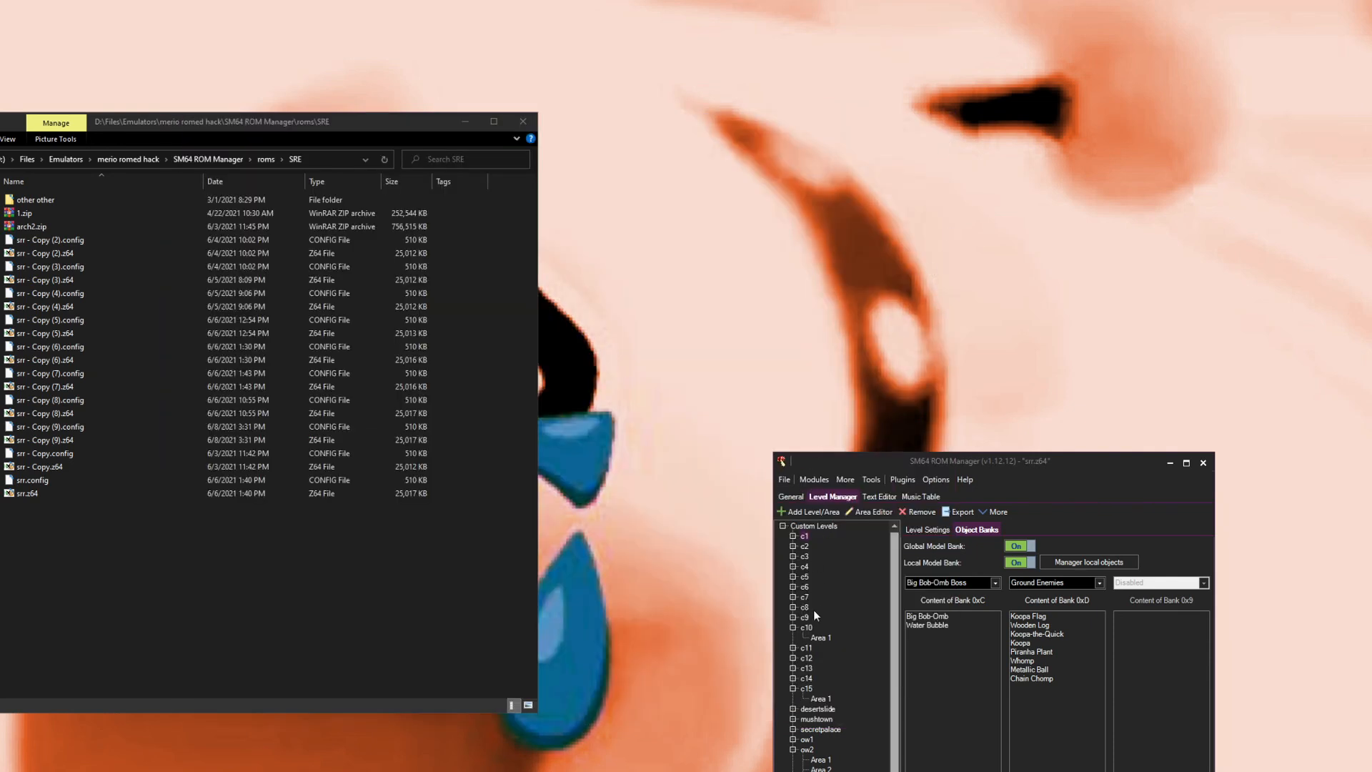
Step: Browse the Custom Objects Manager's object list, then close it and the ROM Manager
scroll(809, 646, "down", 2)
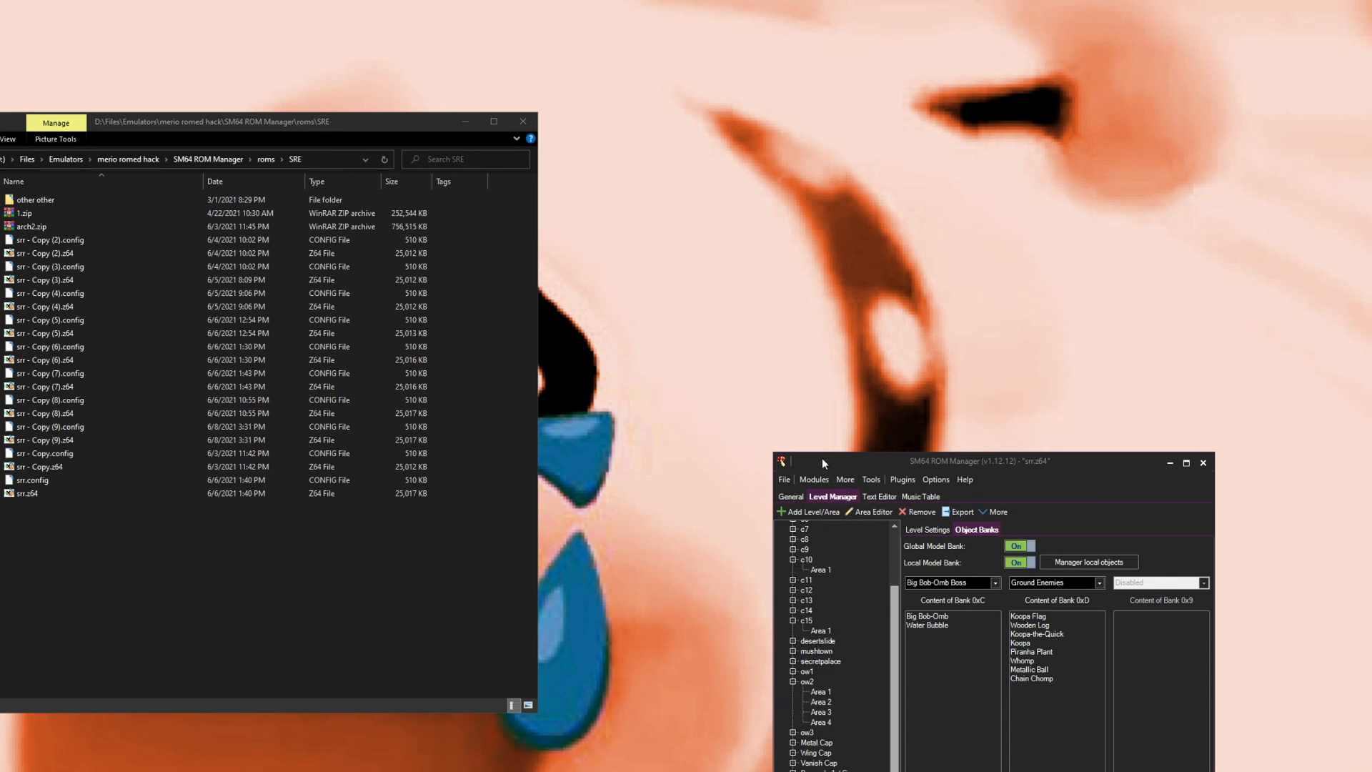
left_click(814, 479)
left_click(824, 595)
scroll(347, 444, "up", 2)
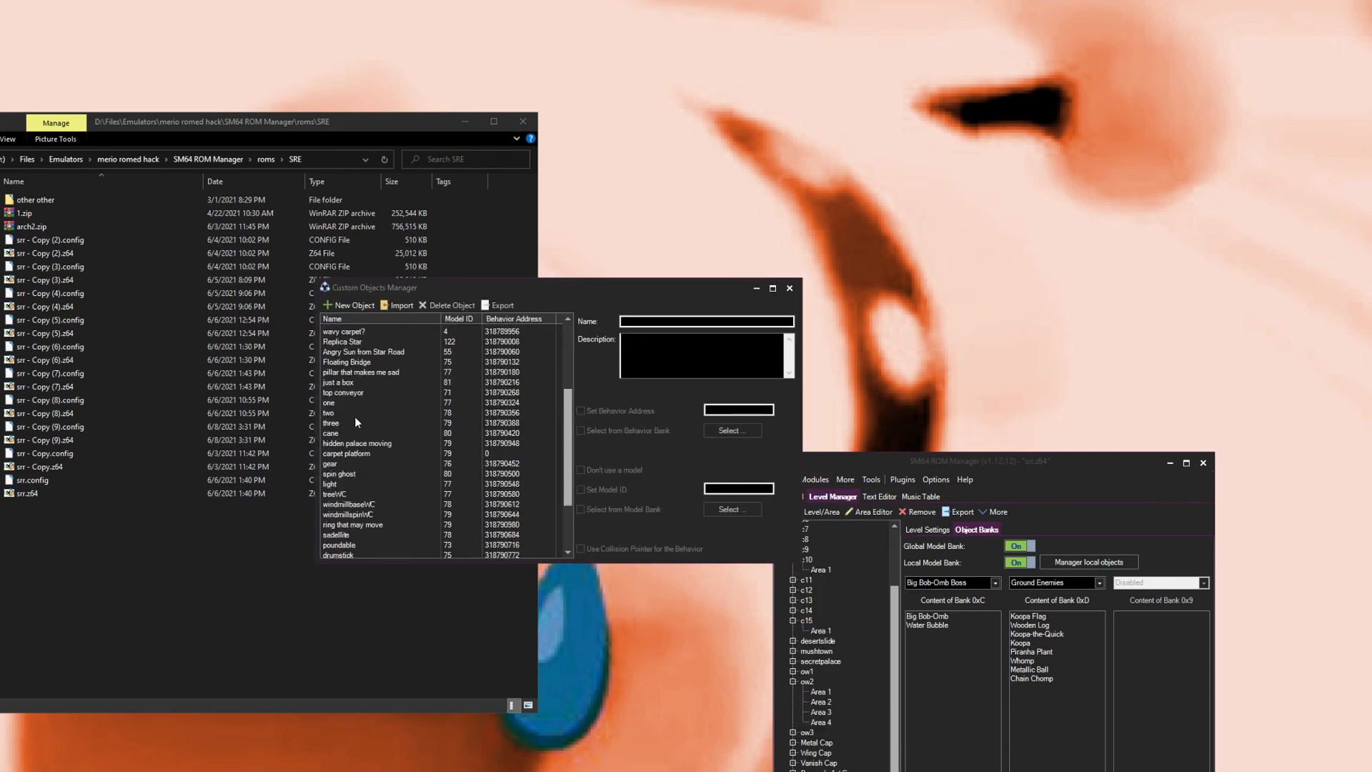
left_click(790, 288)
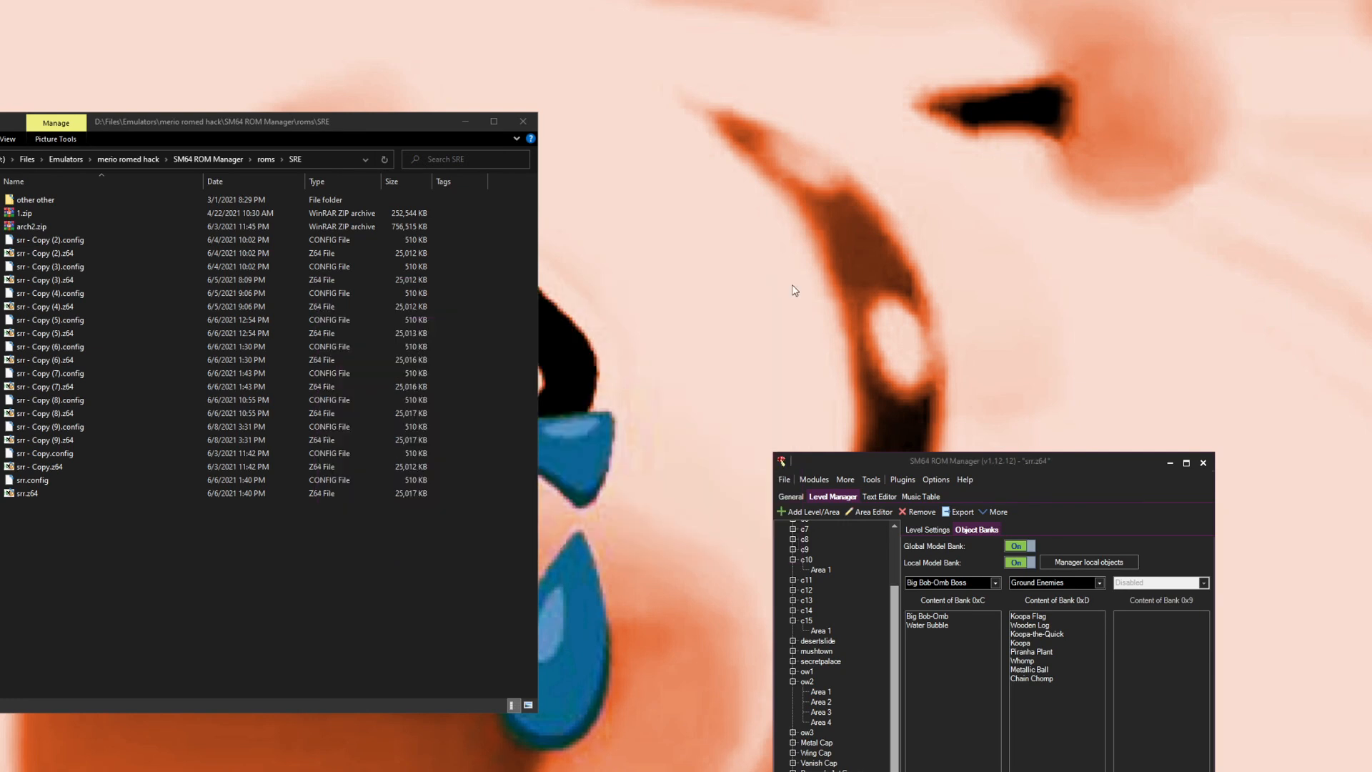
left_click(1209, 464)
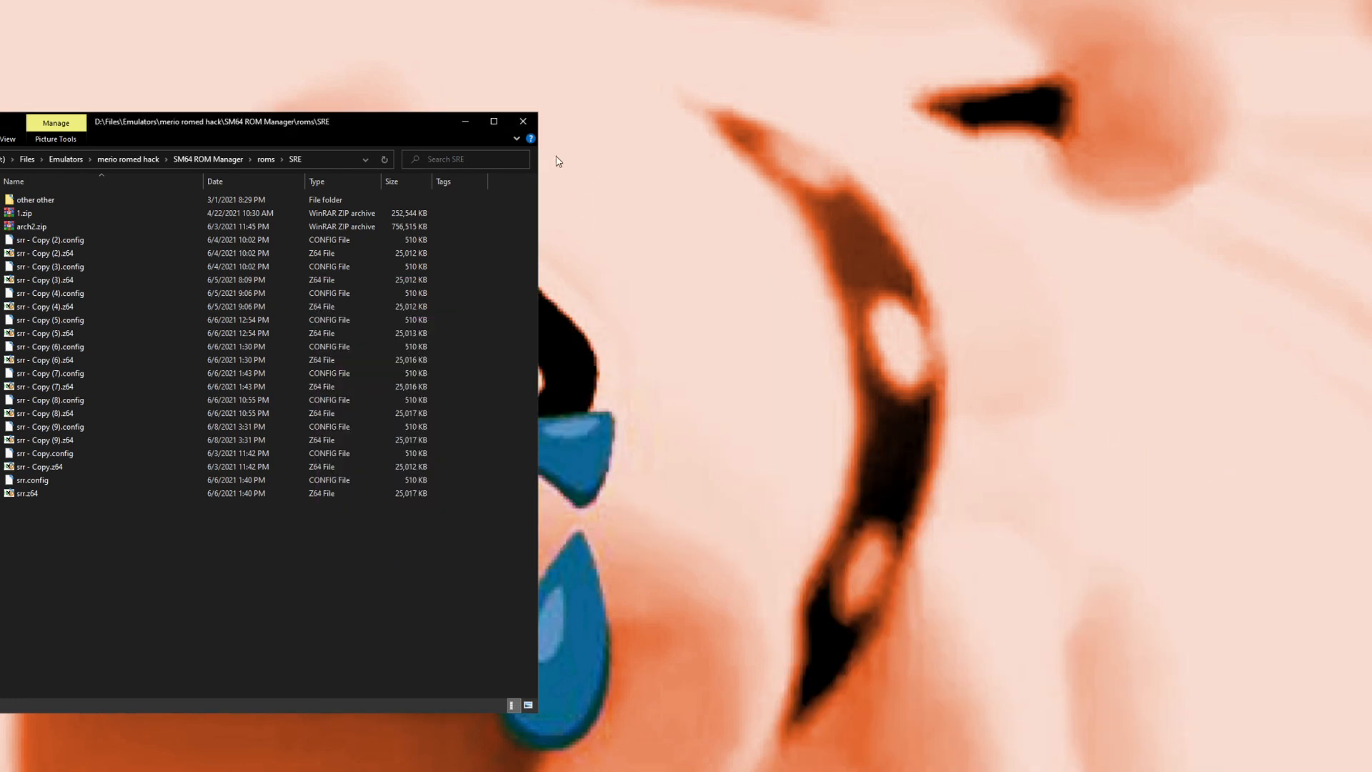